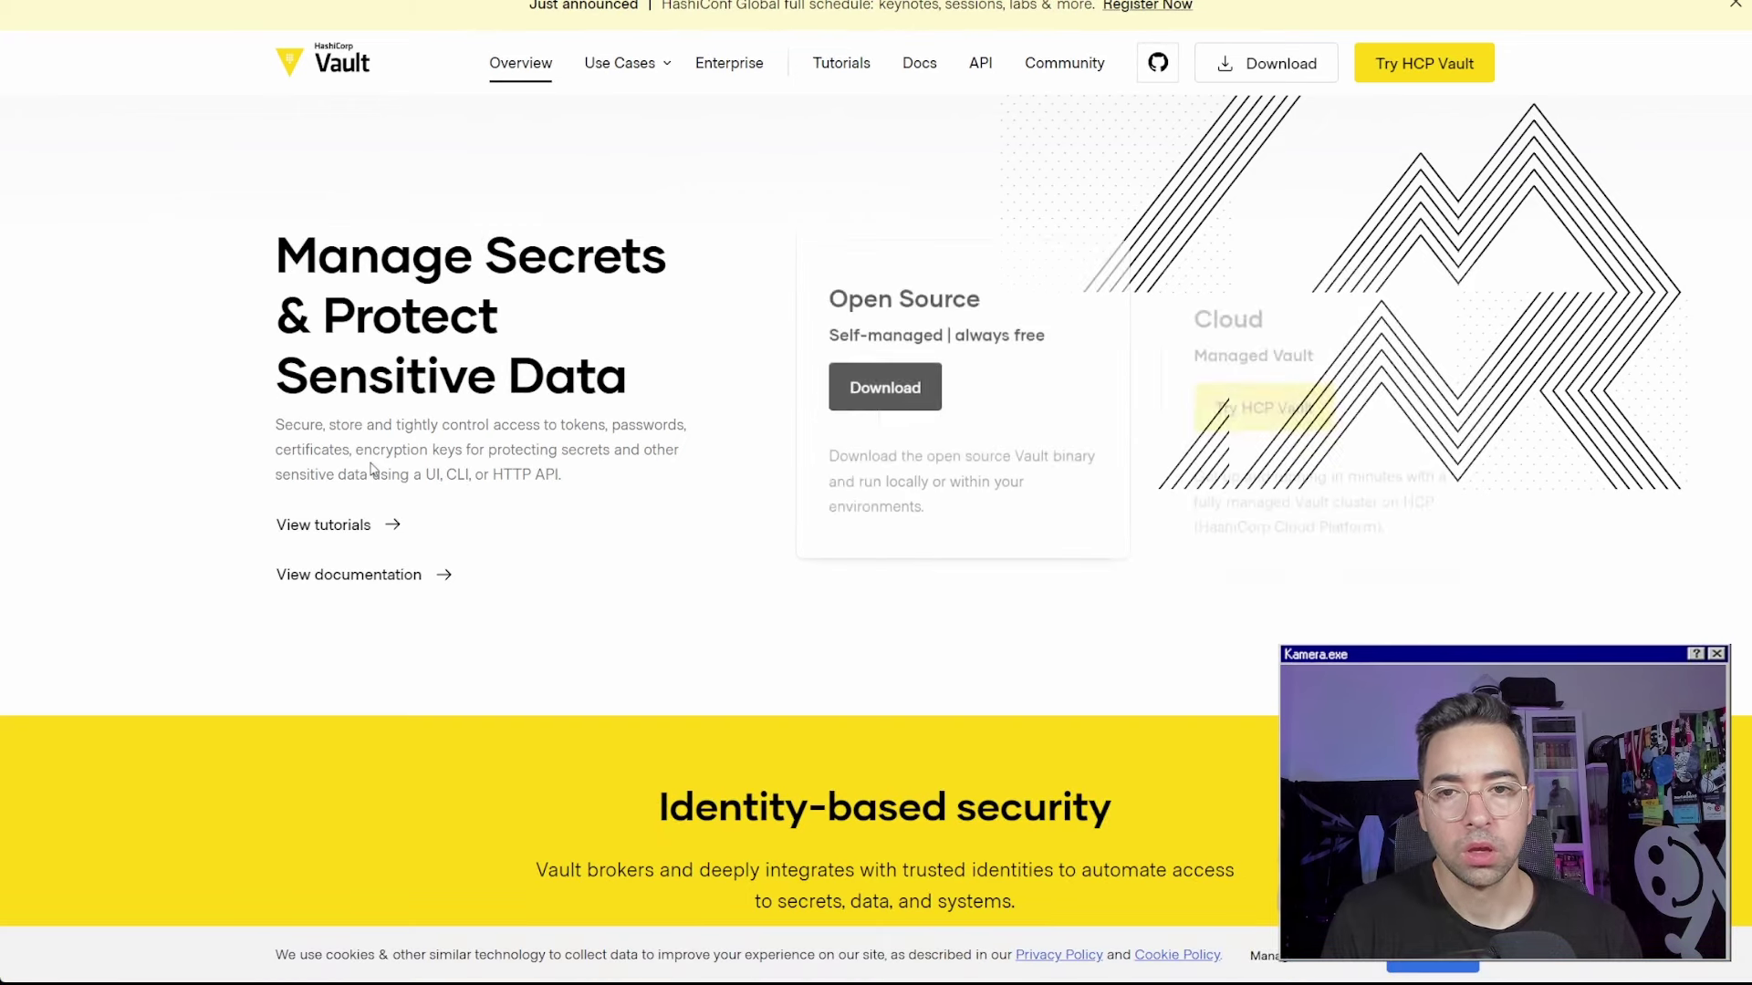
Accept the site's cookies and look through the HashiConf Global page's sessions, reasons to attend and passes
click(1435, 963)
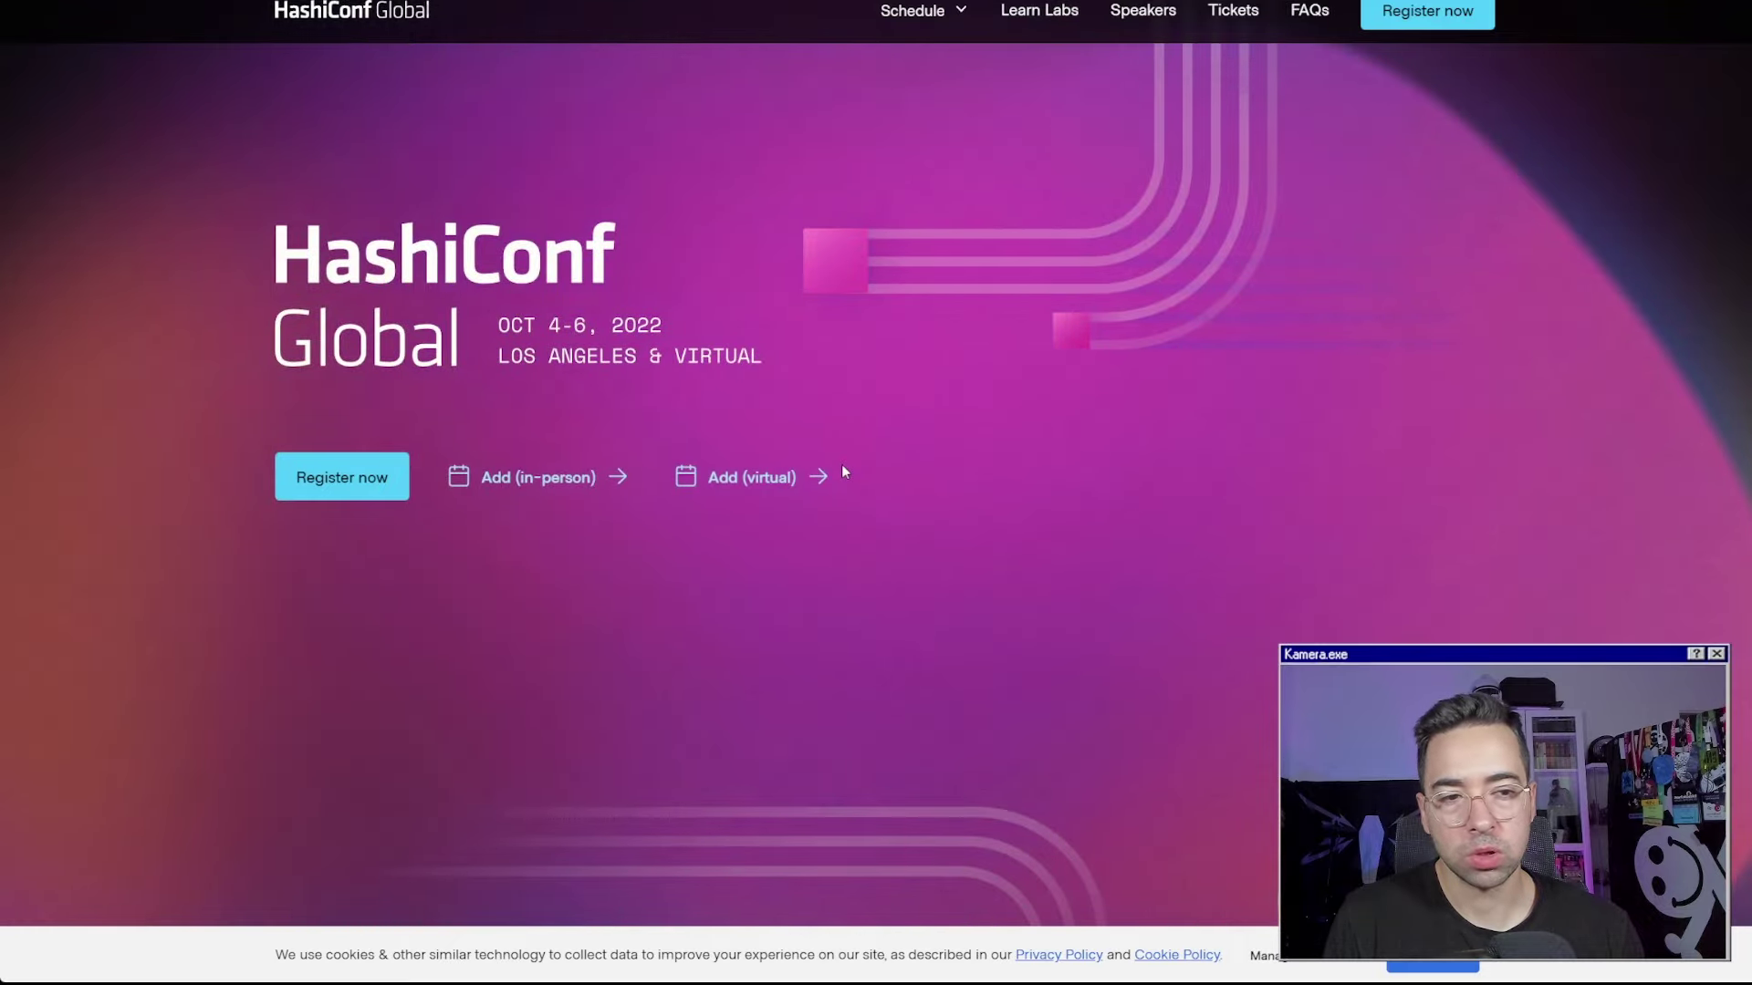
scroll(841, 463, down, 10)
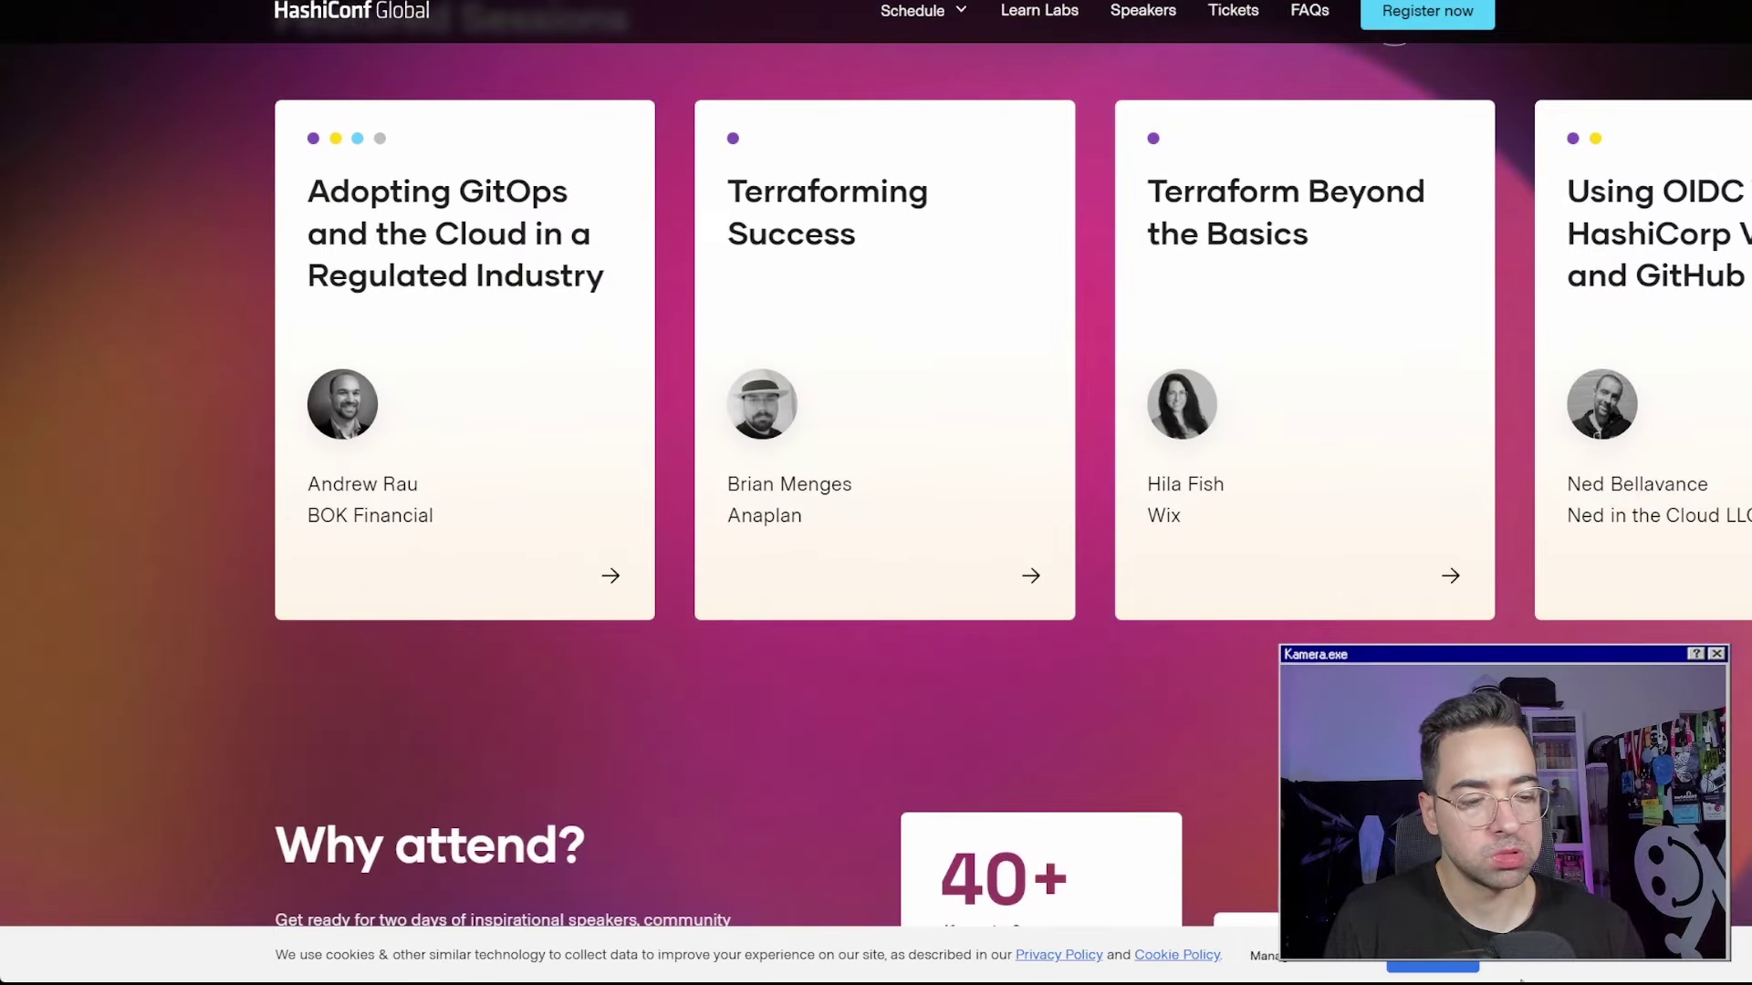
click(1433, 964)
scroll(876, 492, down, 5)
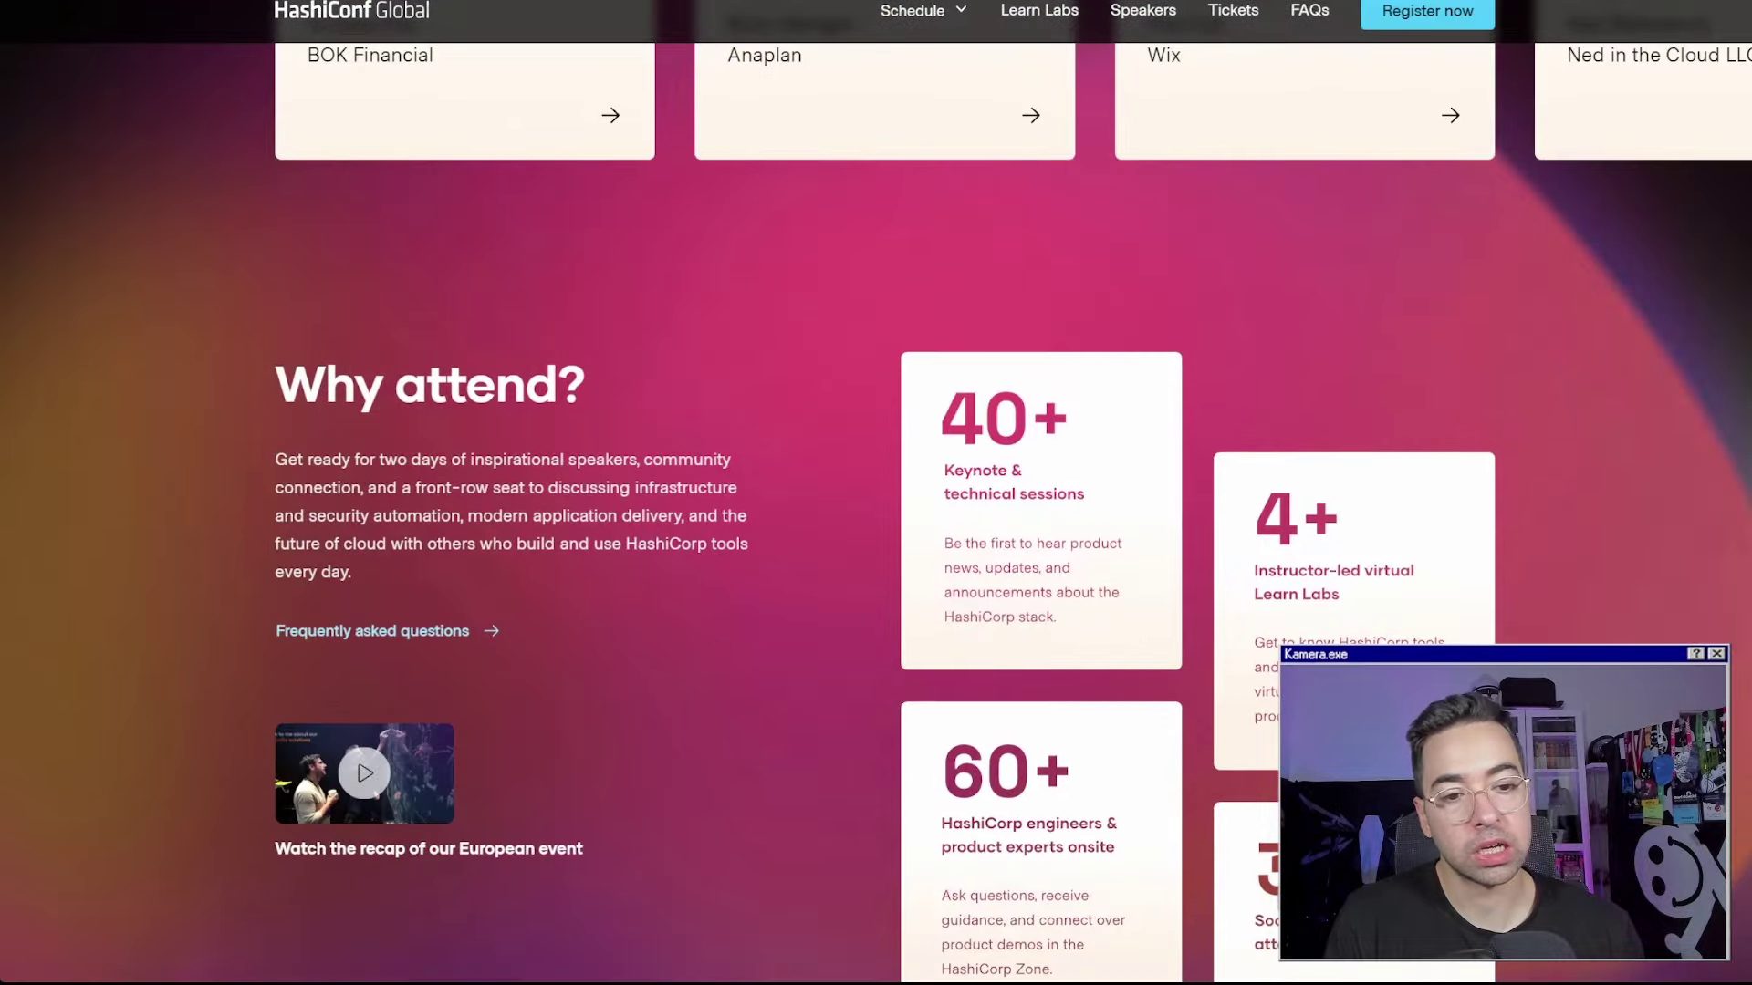
scroll(1744, 416, down, 11)
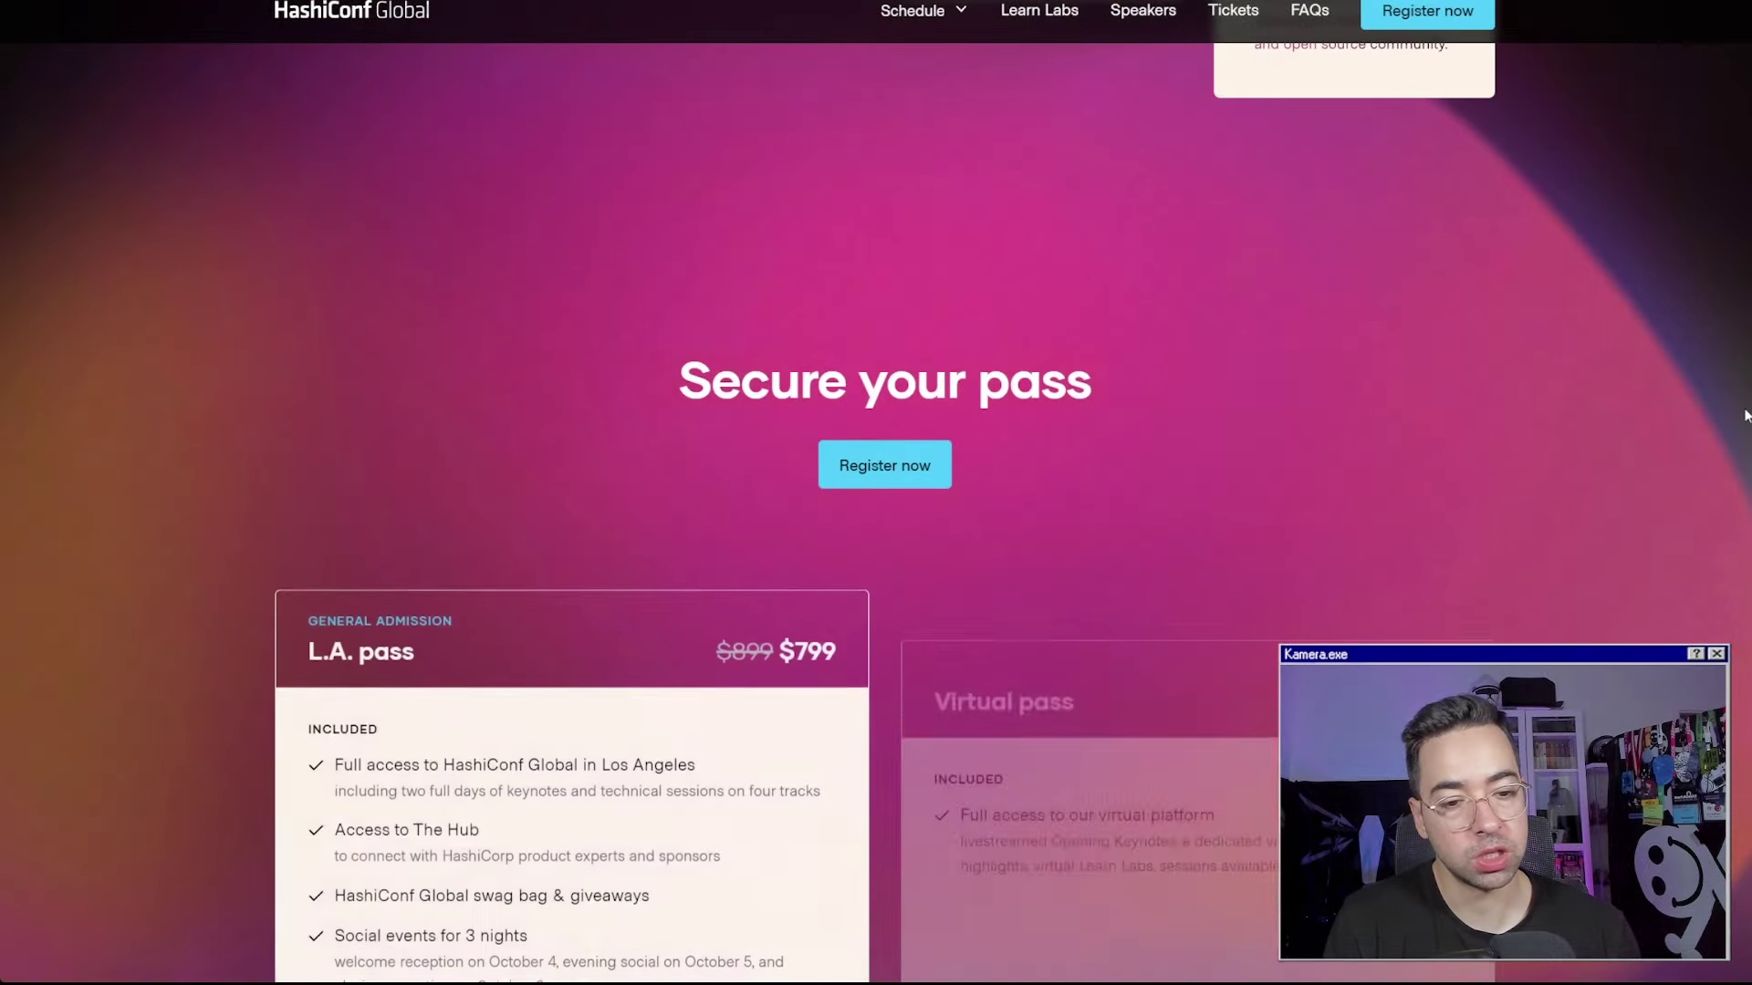
key(Home)
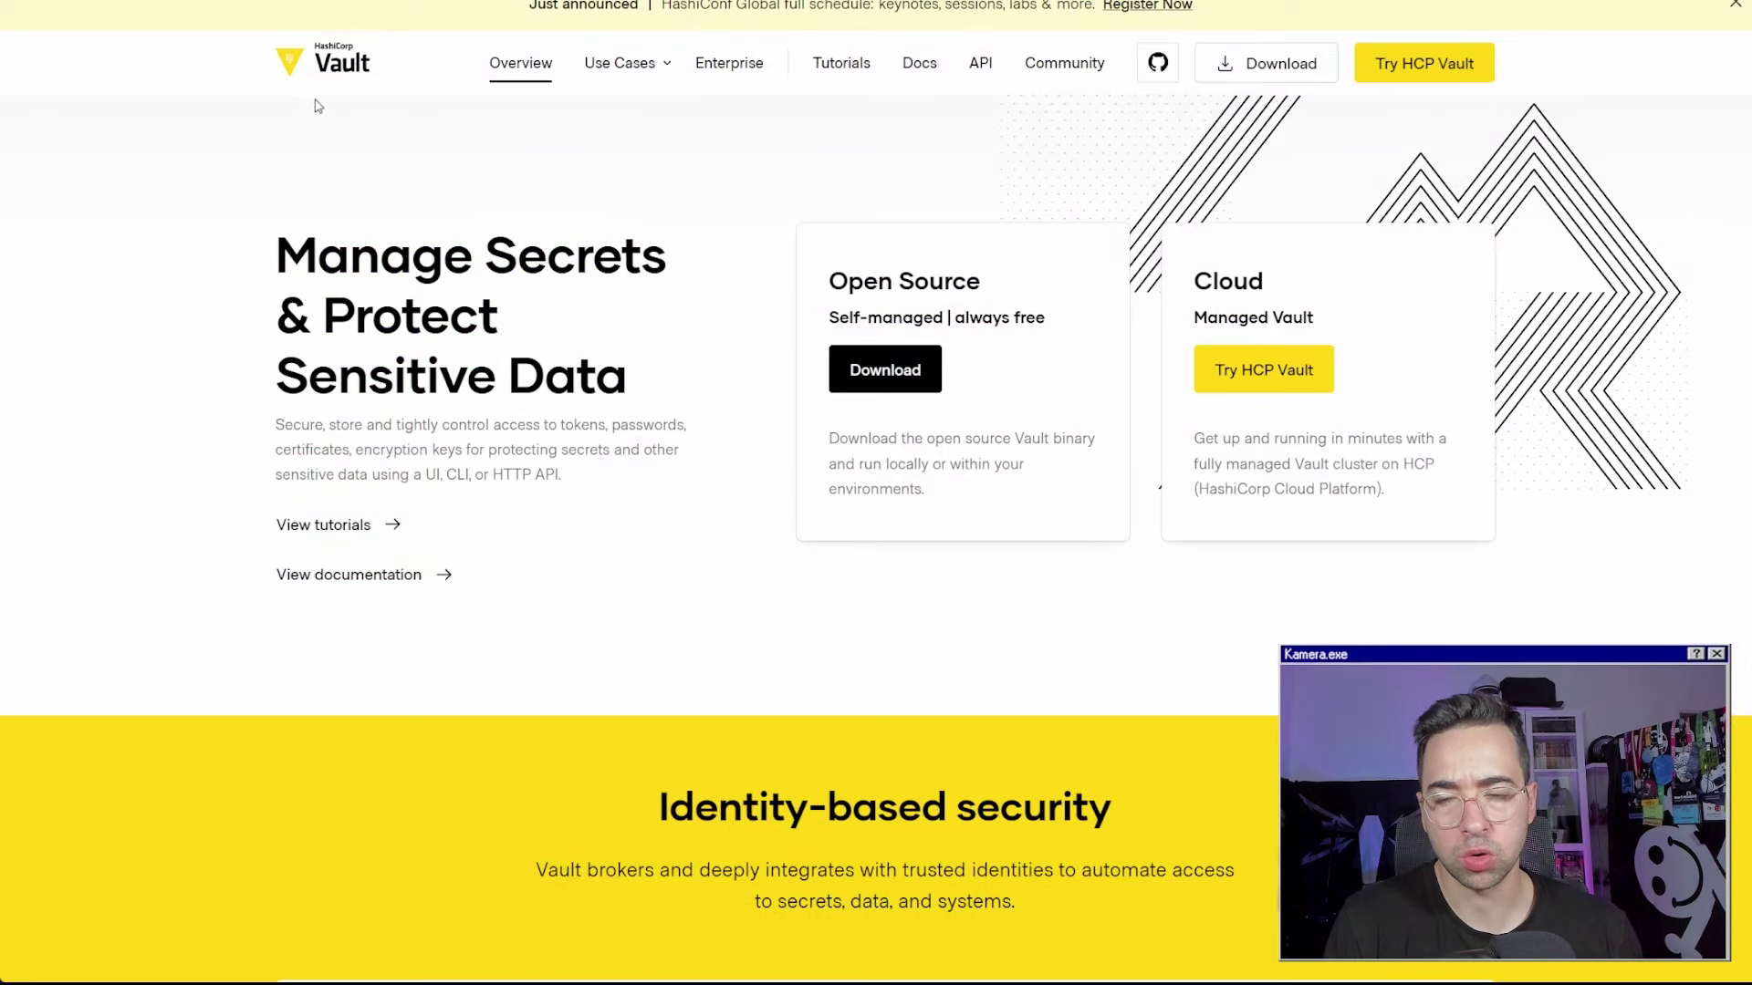
Review the Vault overview page, including its identity-based security section, and go to the GitHub Docs article on encrypted secrets
scroll(672, 396, down, 1)
scroll(673, 395, down, 10)
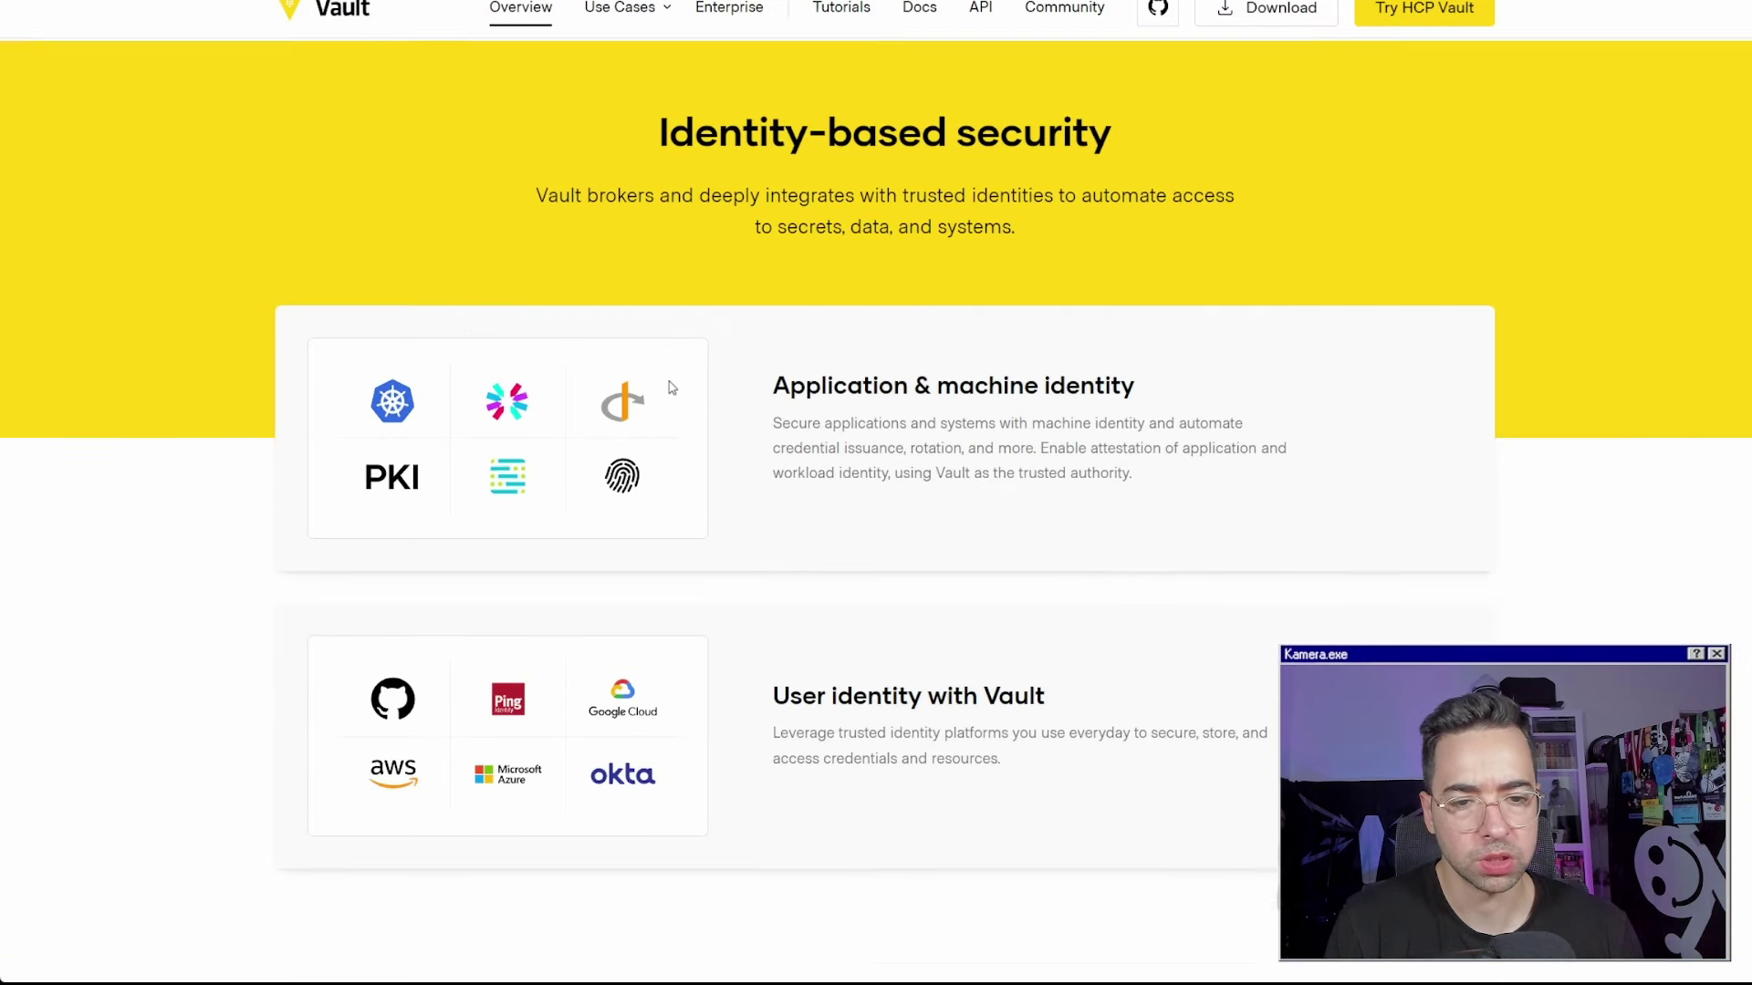
scroll(682, 372, up, 3)
scroll(681, 373, up, 5)
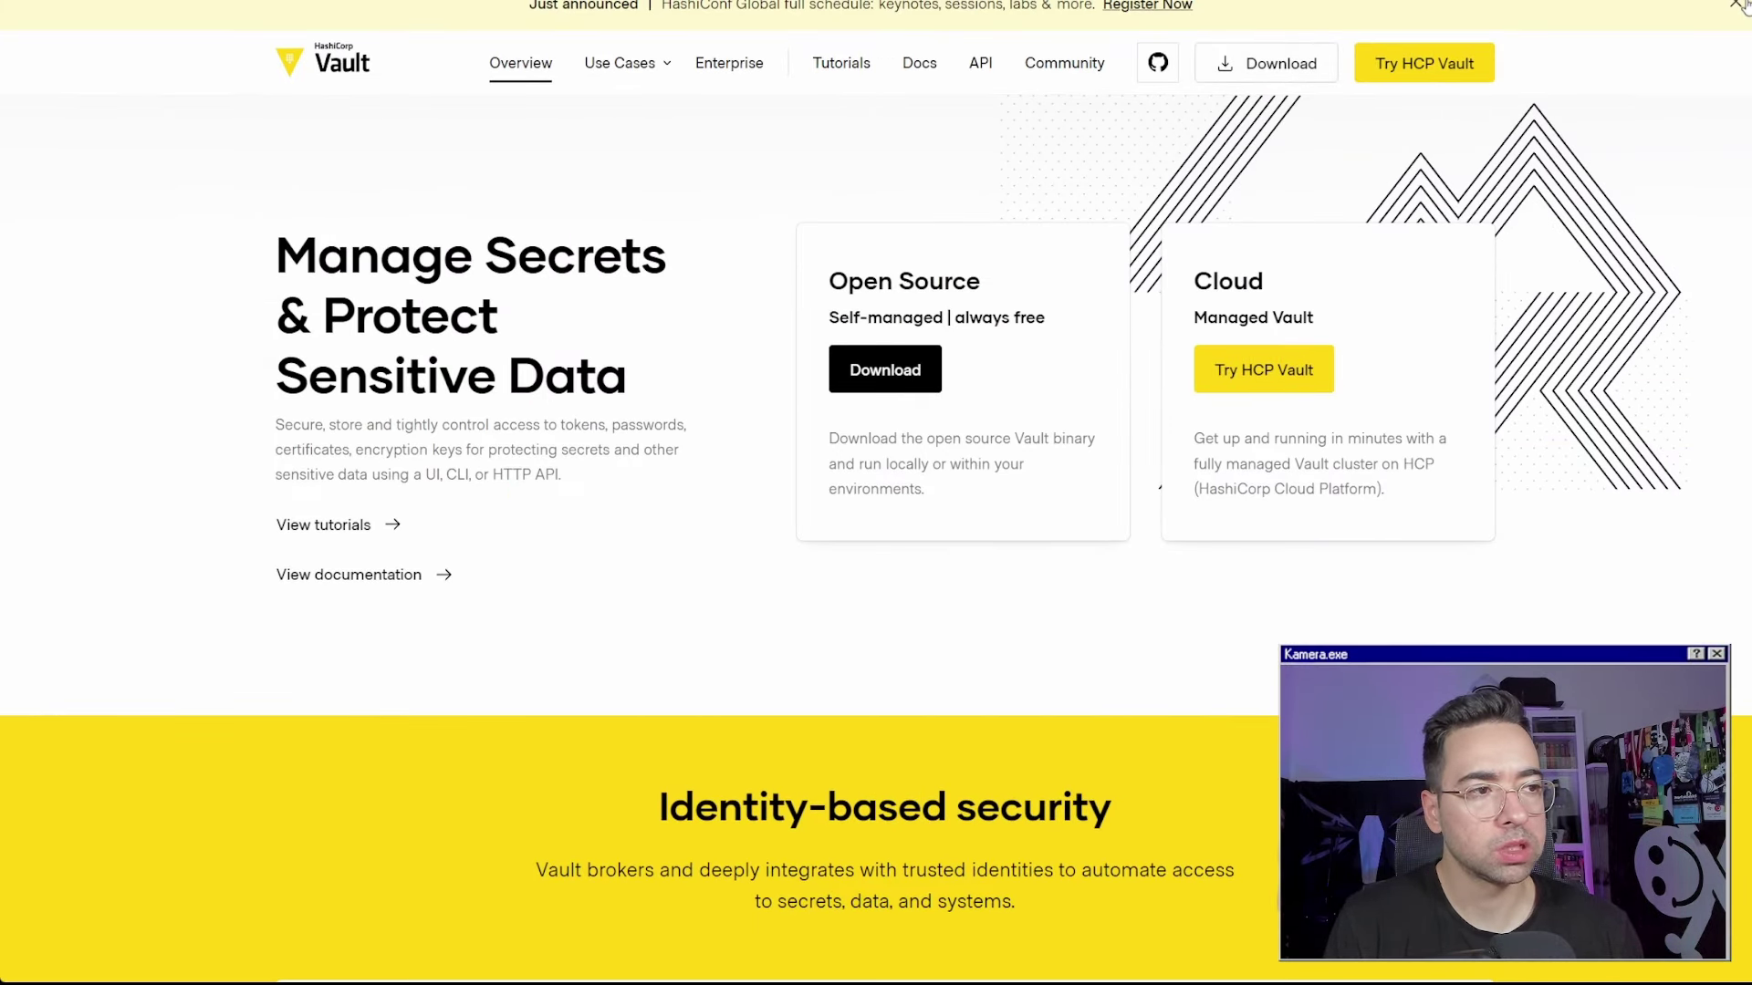
click(1715, 3)
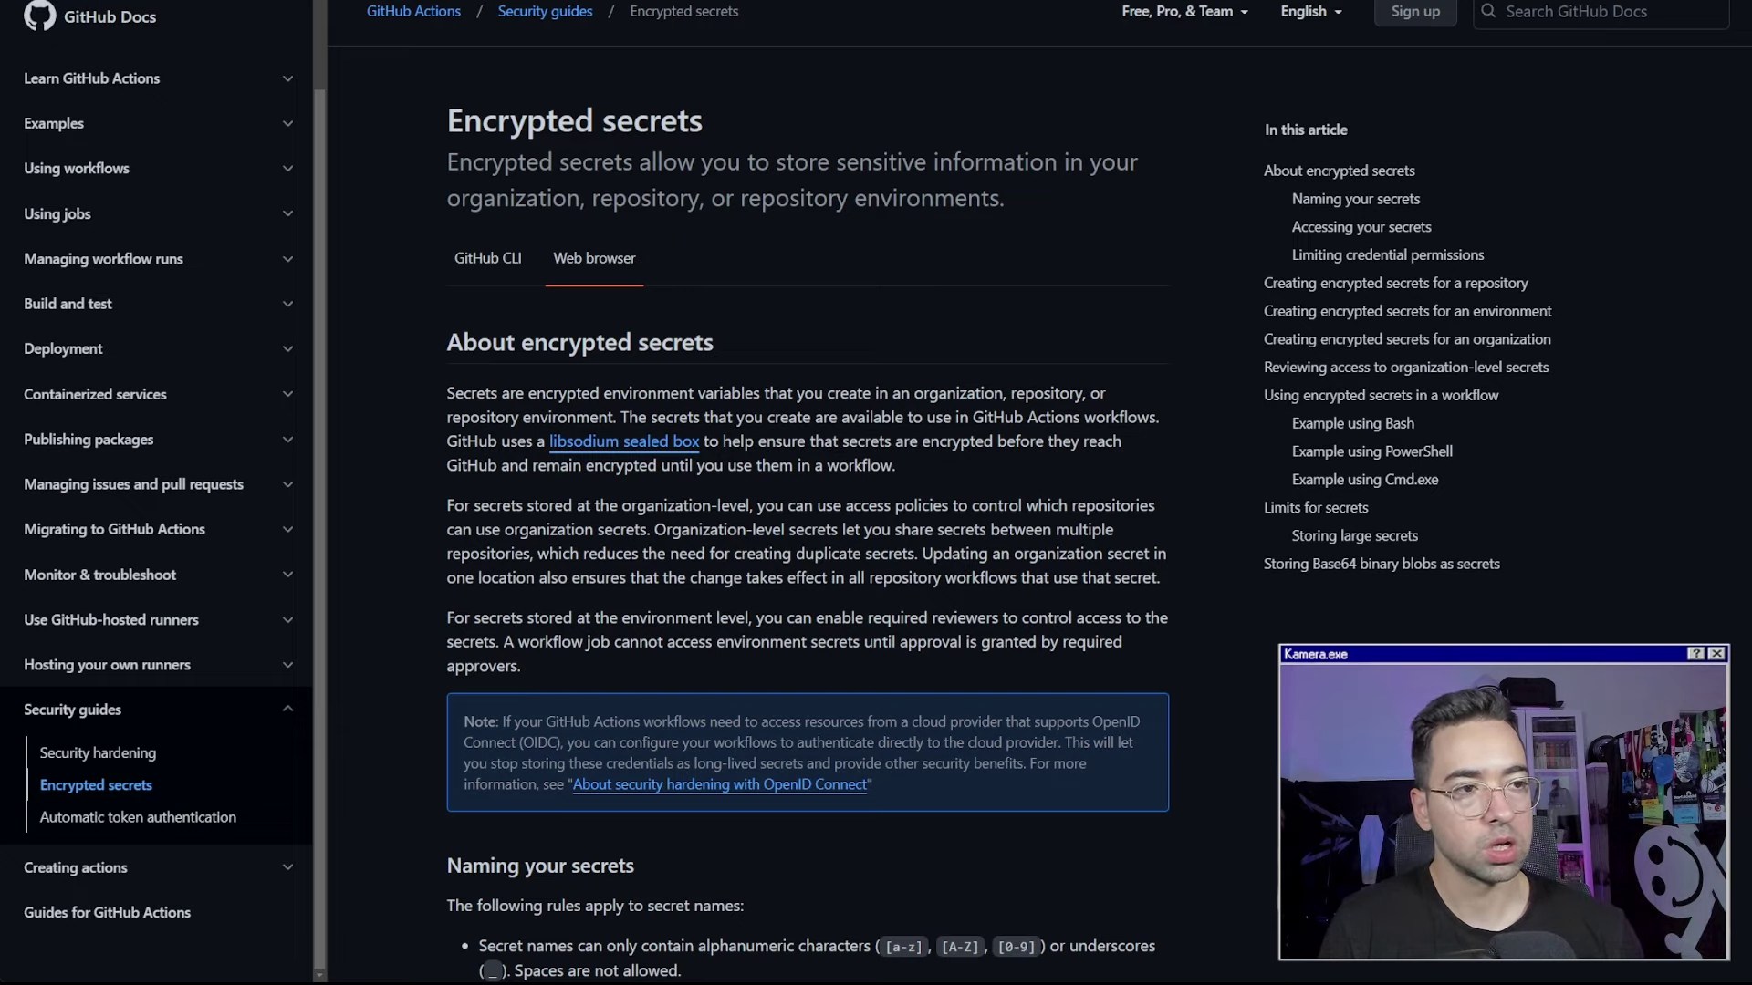
Search the web in a new tab for "github secret scanner"
key(ctrl+t)
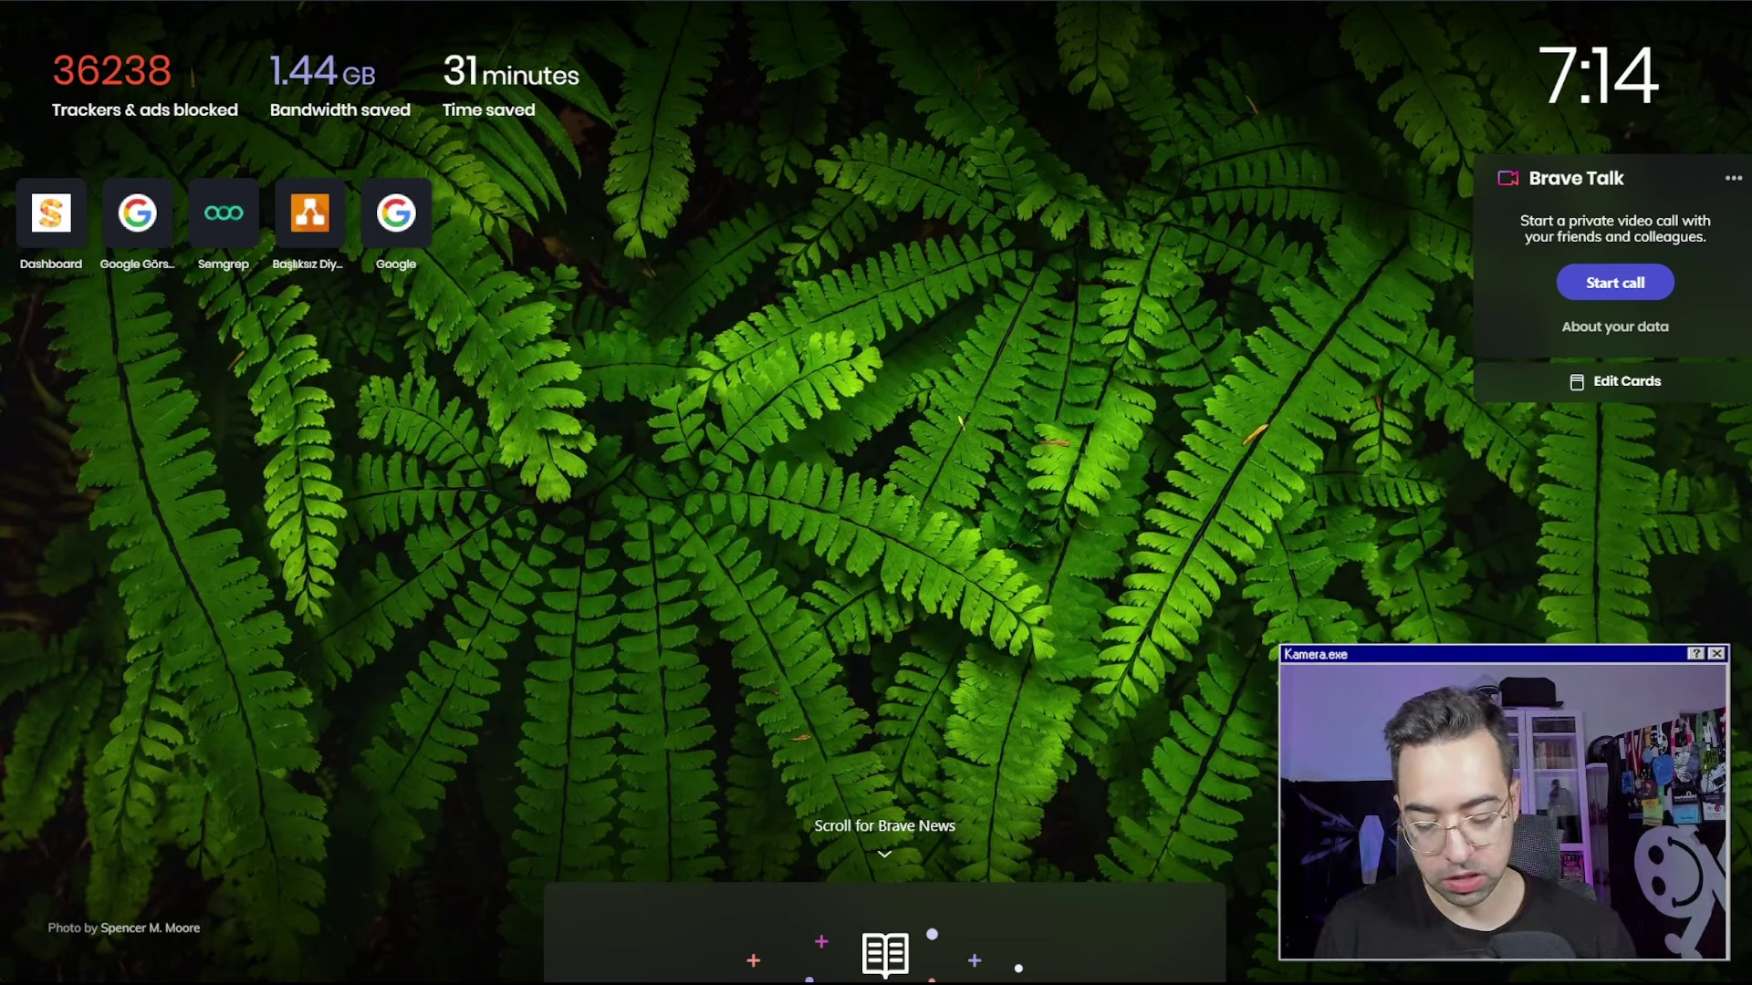
key(ctrl+l)
text(github)
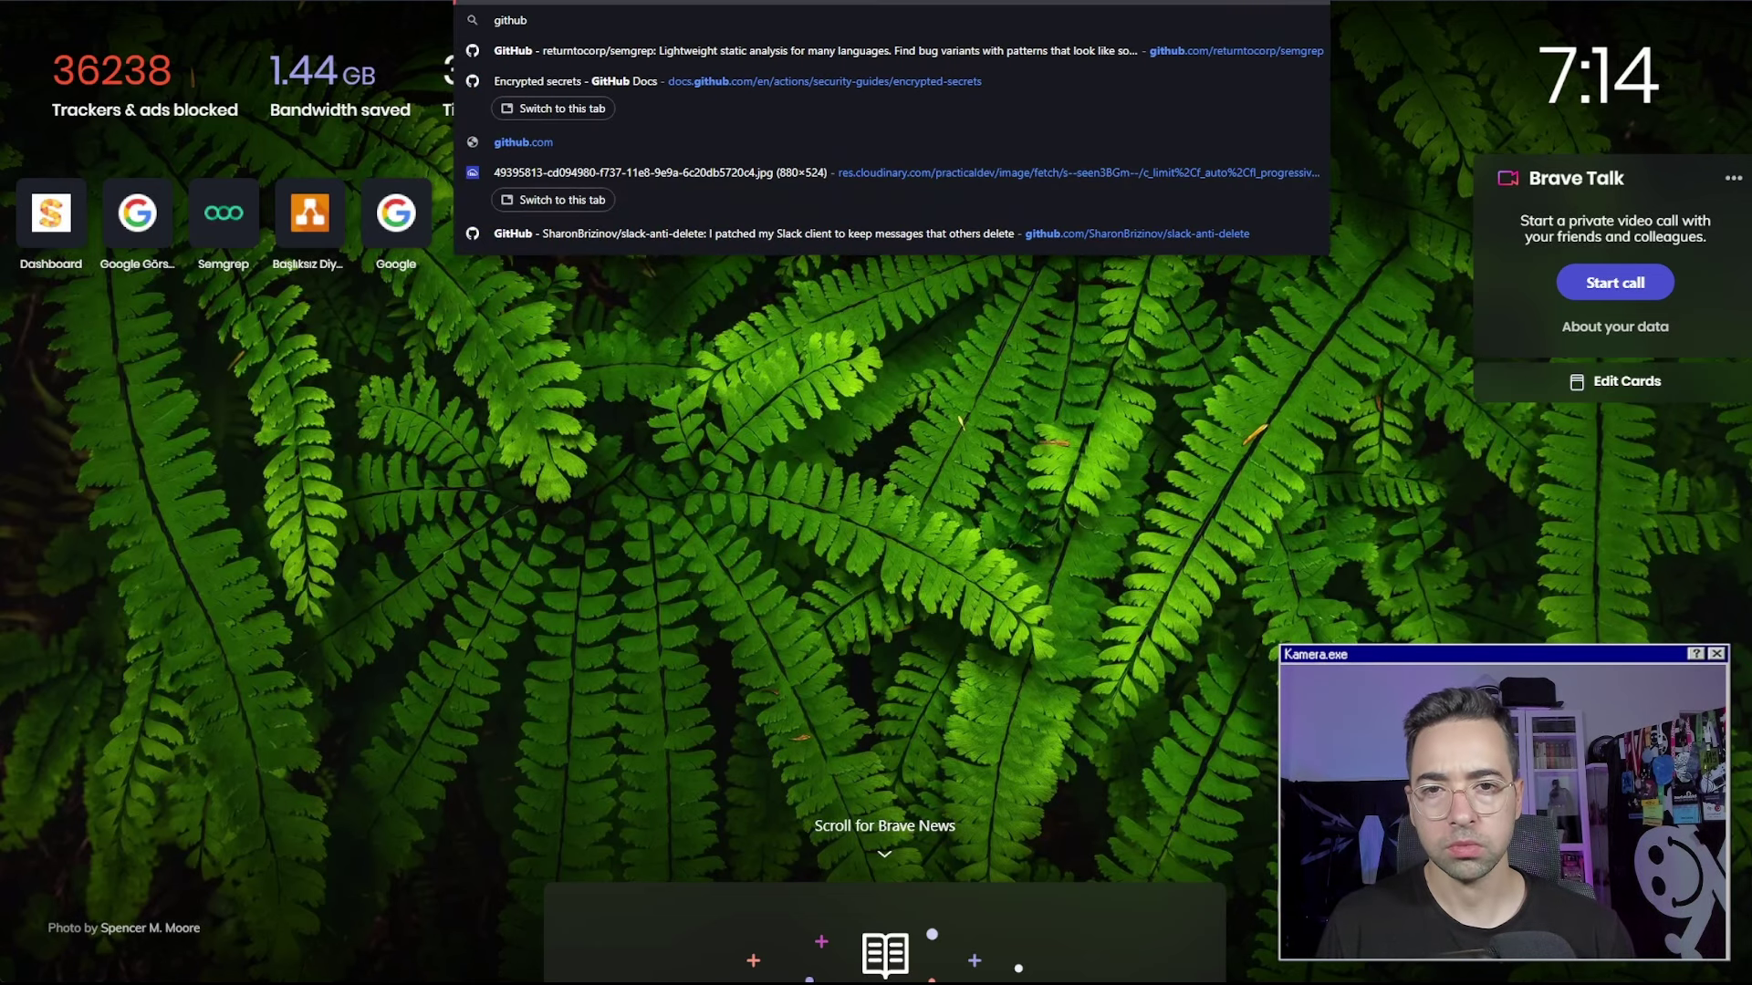
text( secret)
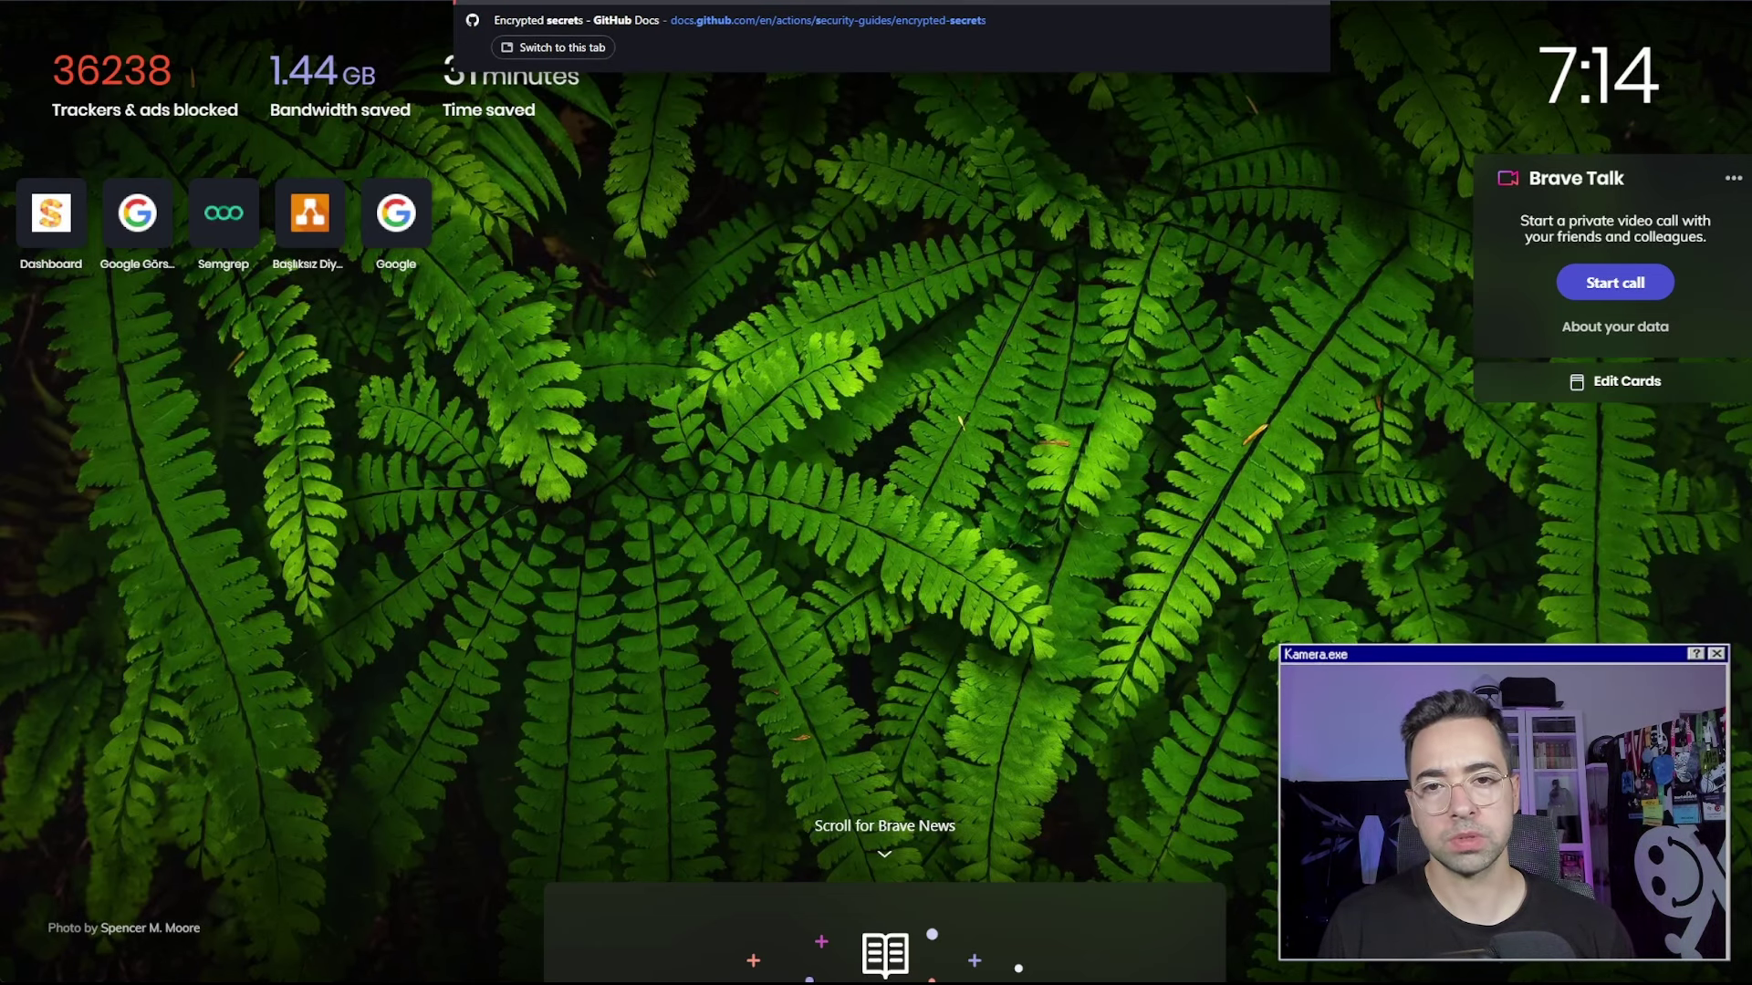
text( scanner)
key(Return)
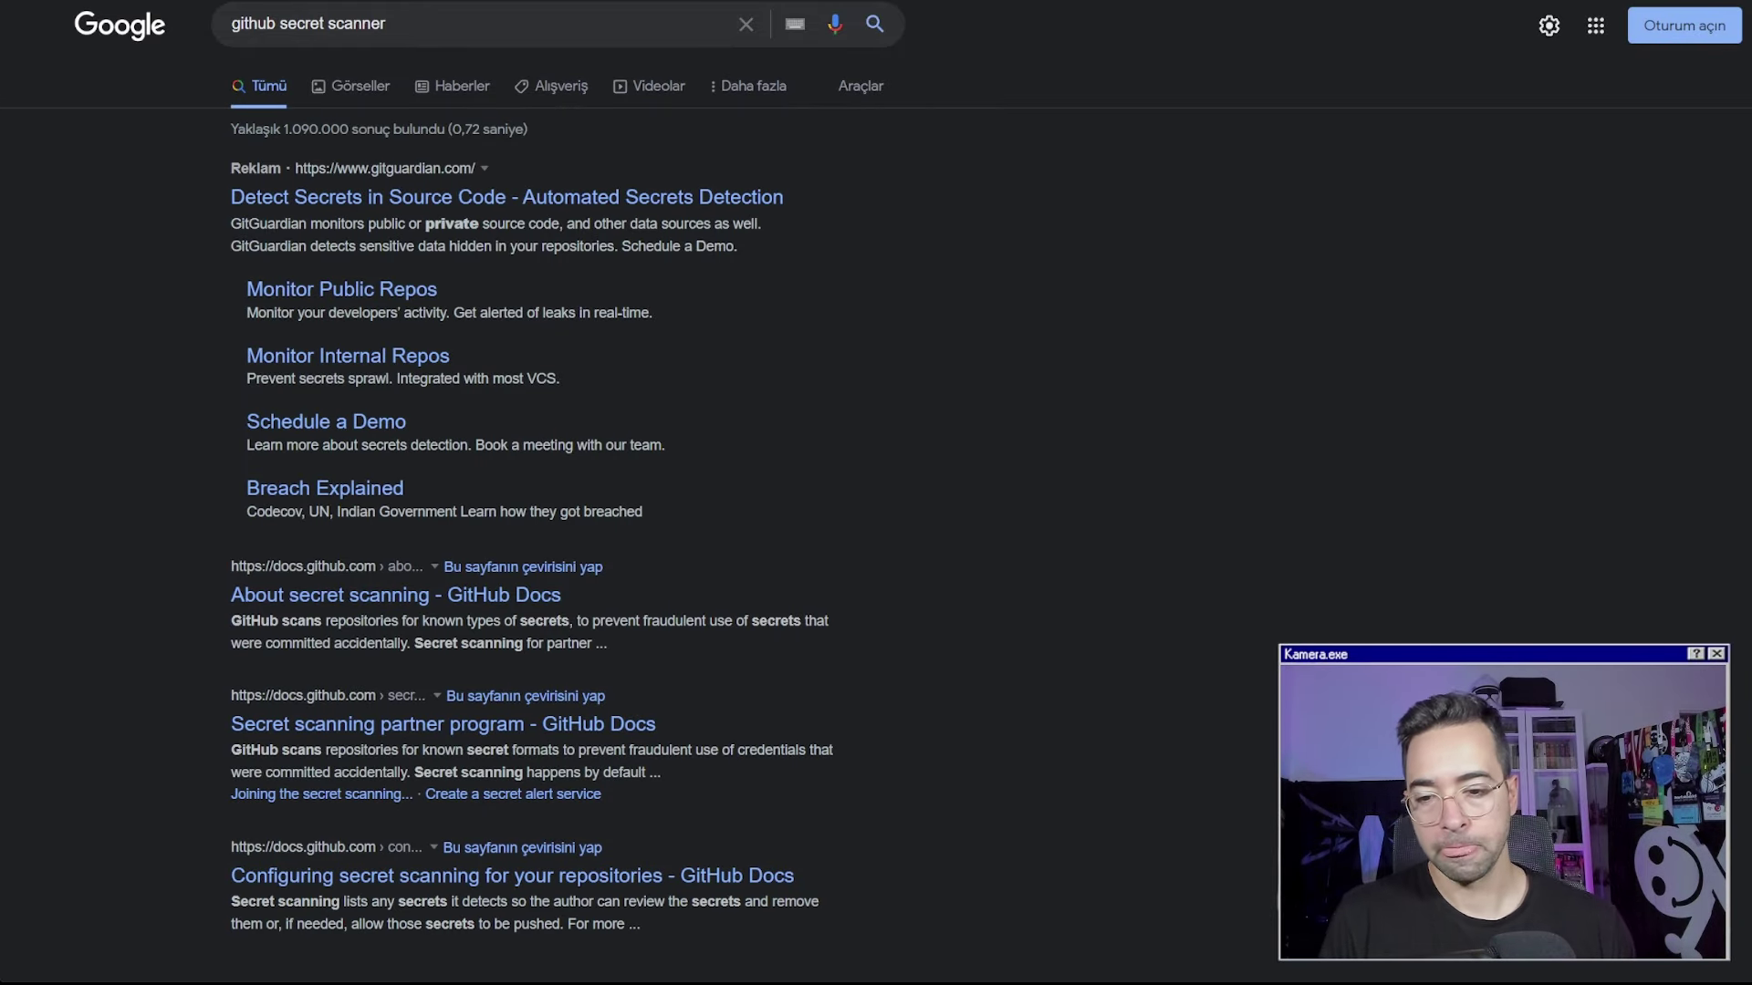
Open the GitHub Docs article "About secret scanning" from the results and look through it
click(503, 596)
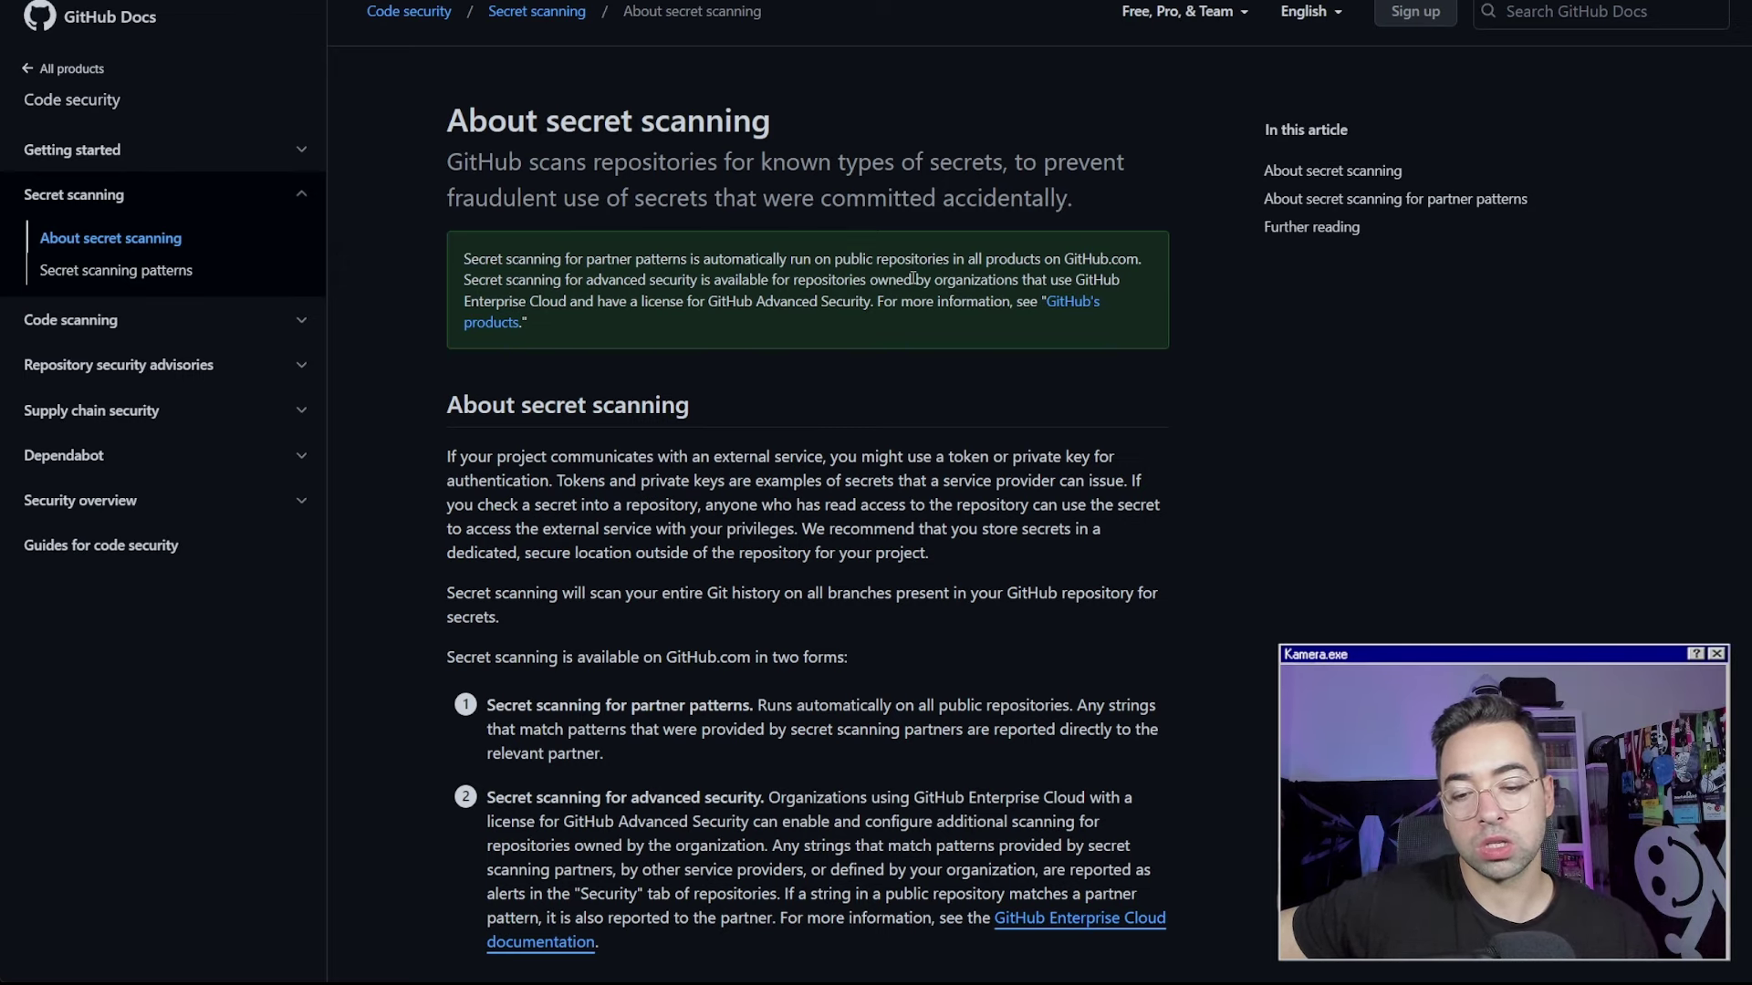
scroll(913, 278, down, 15)
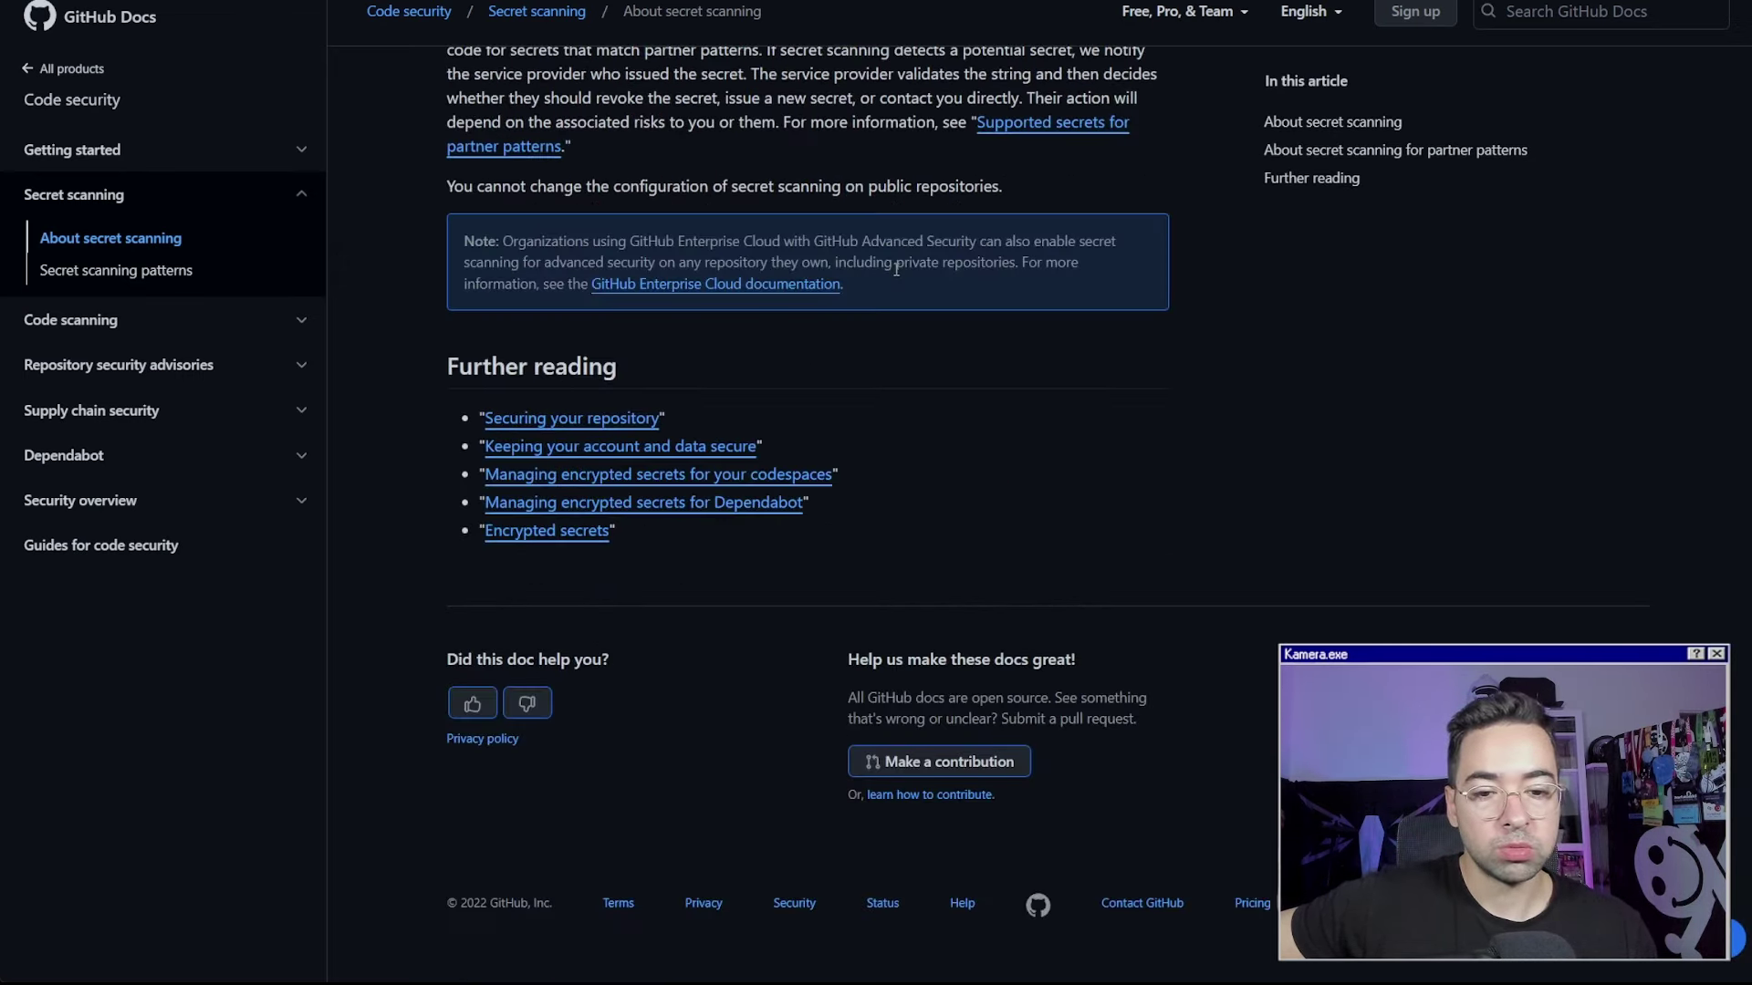
scroll(880, 264, up, 15)
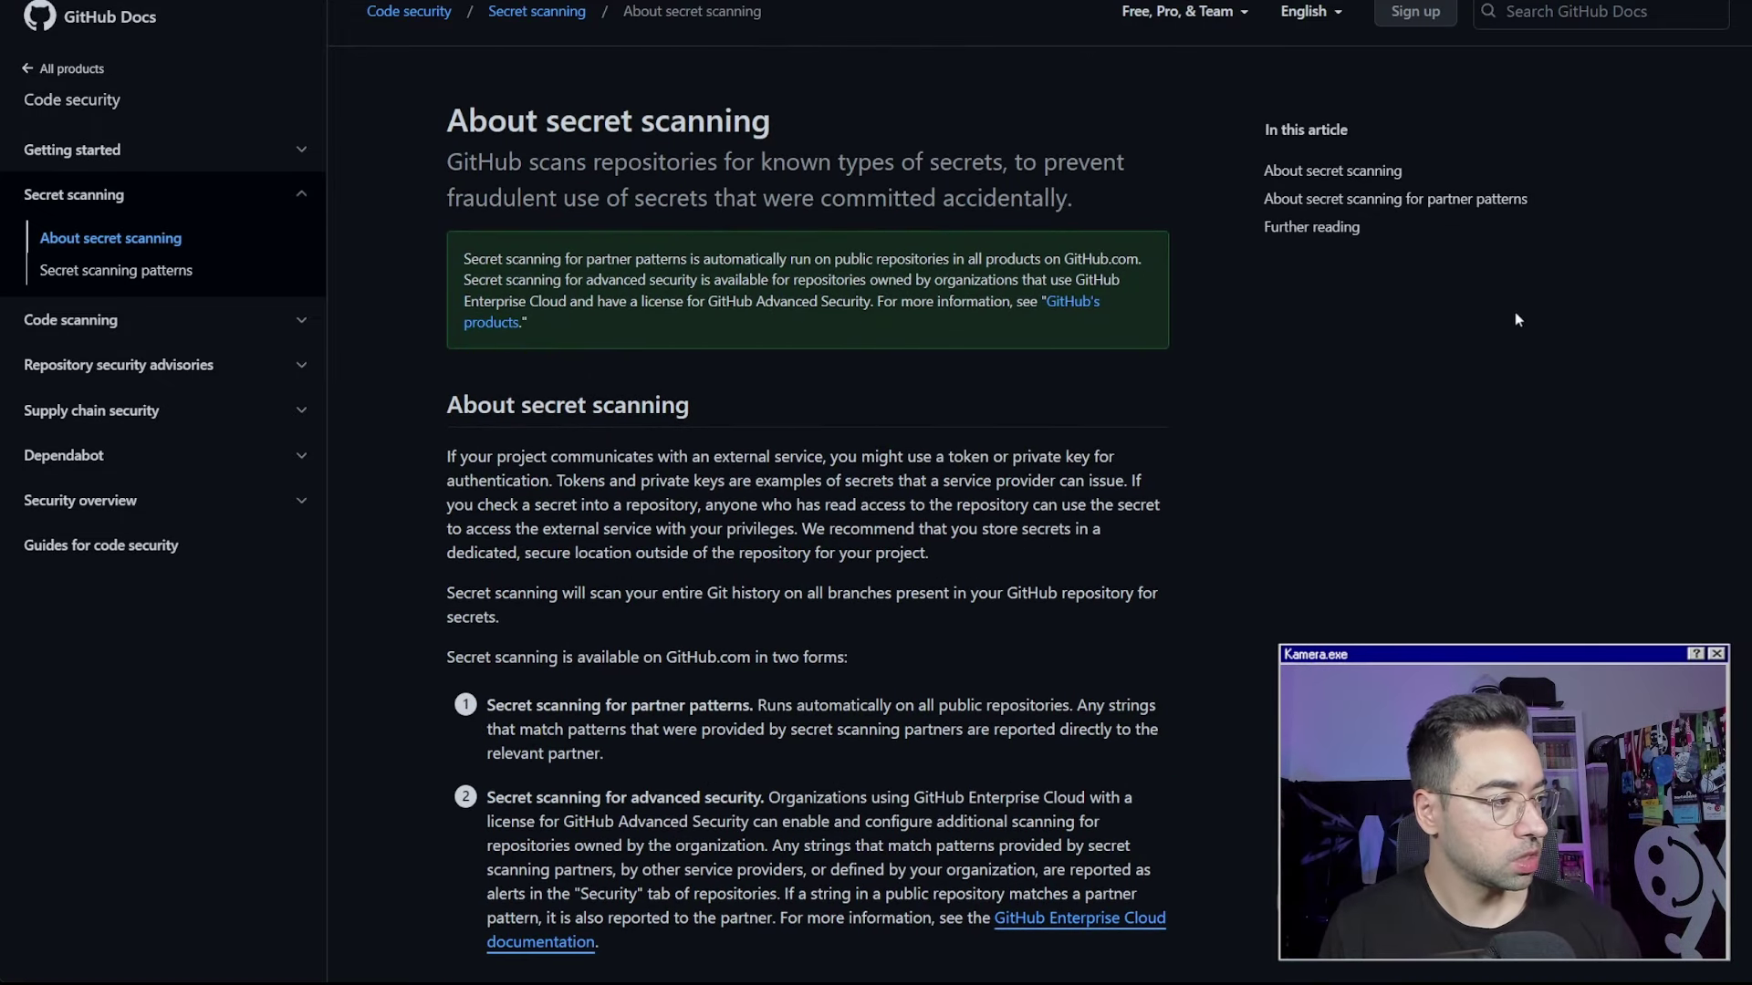
Search the web in a new tab for "git secret", look over the git-secret site and return to the results
key(ctrl+t)
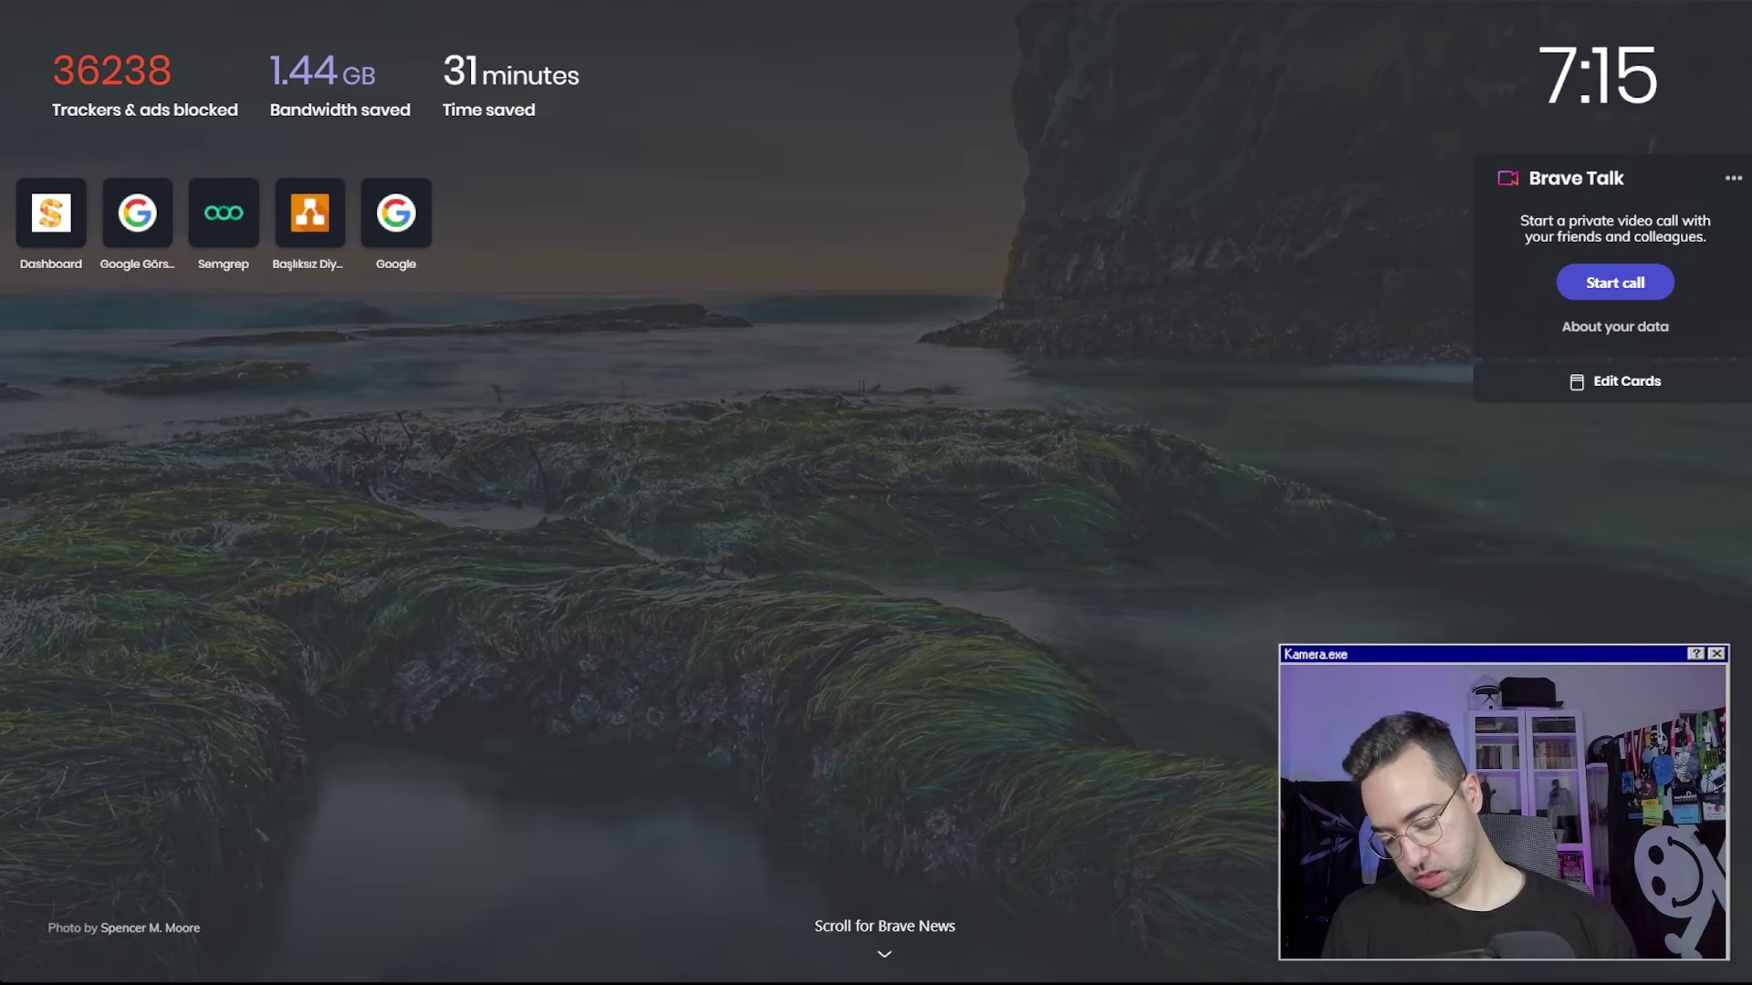
text(git secre)
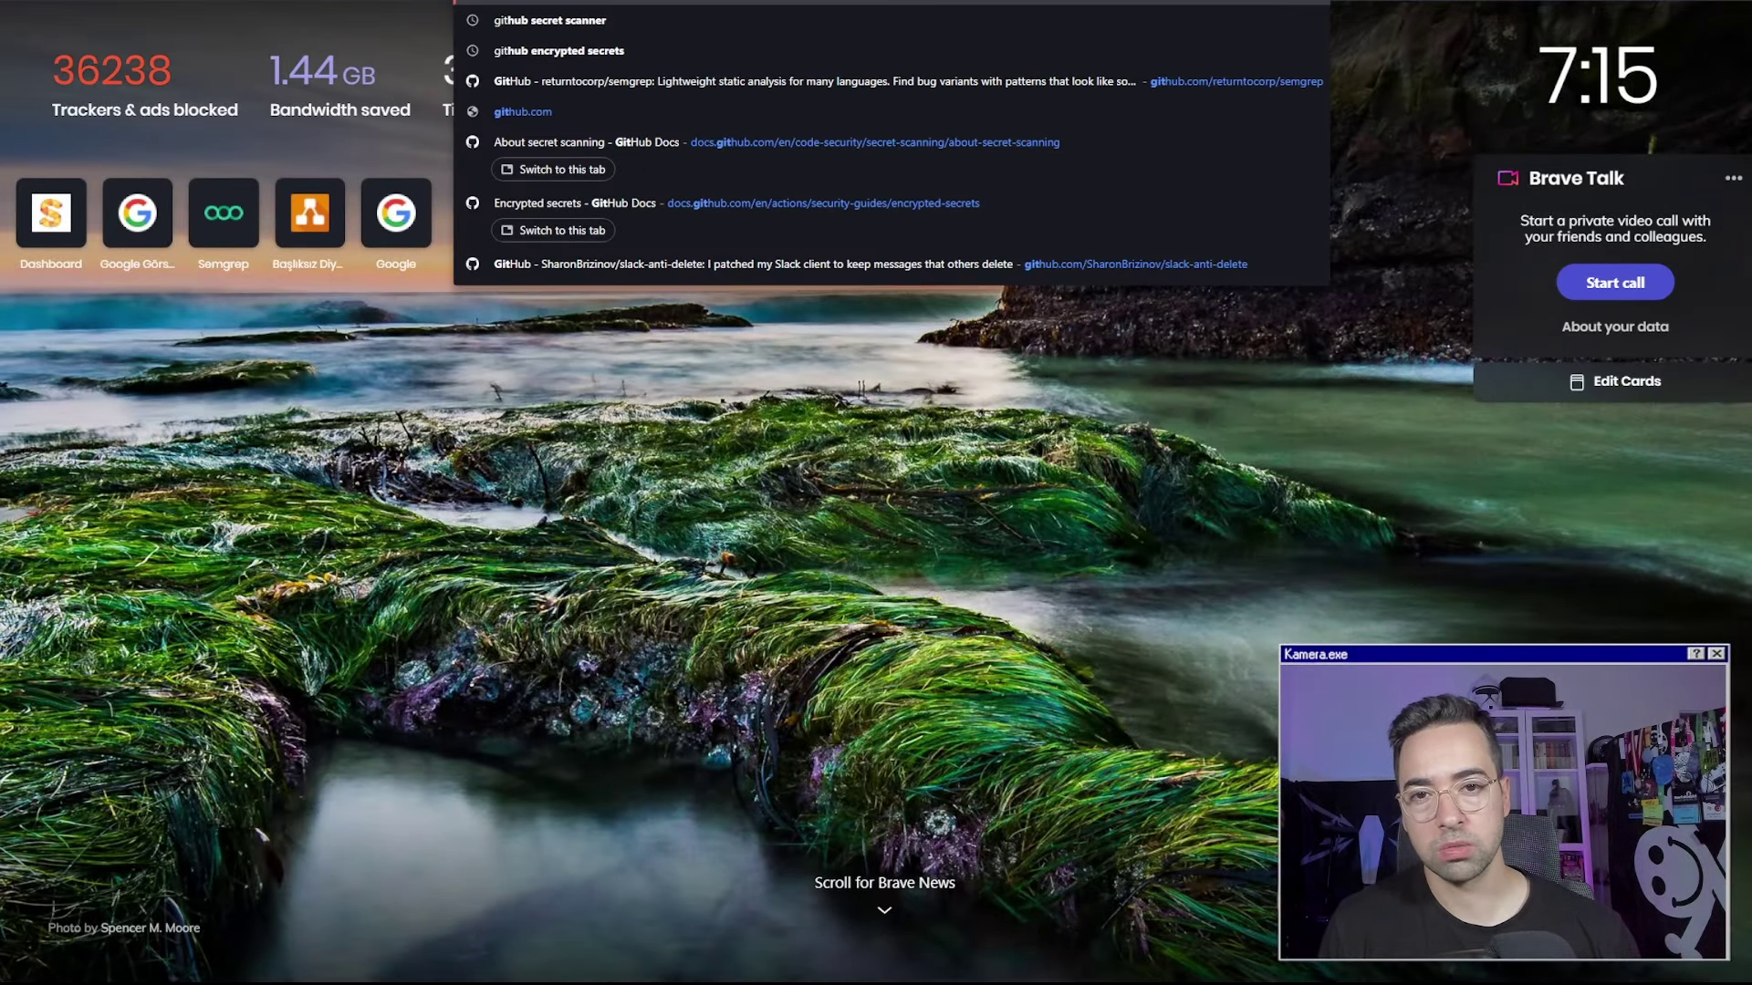
text(t)
key(Return)
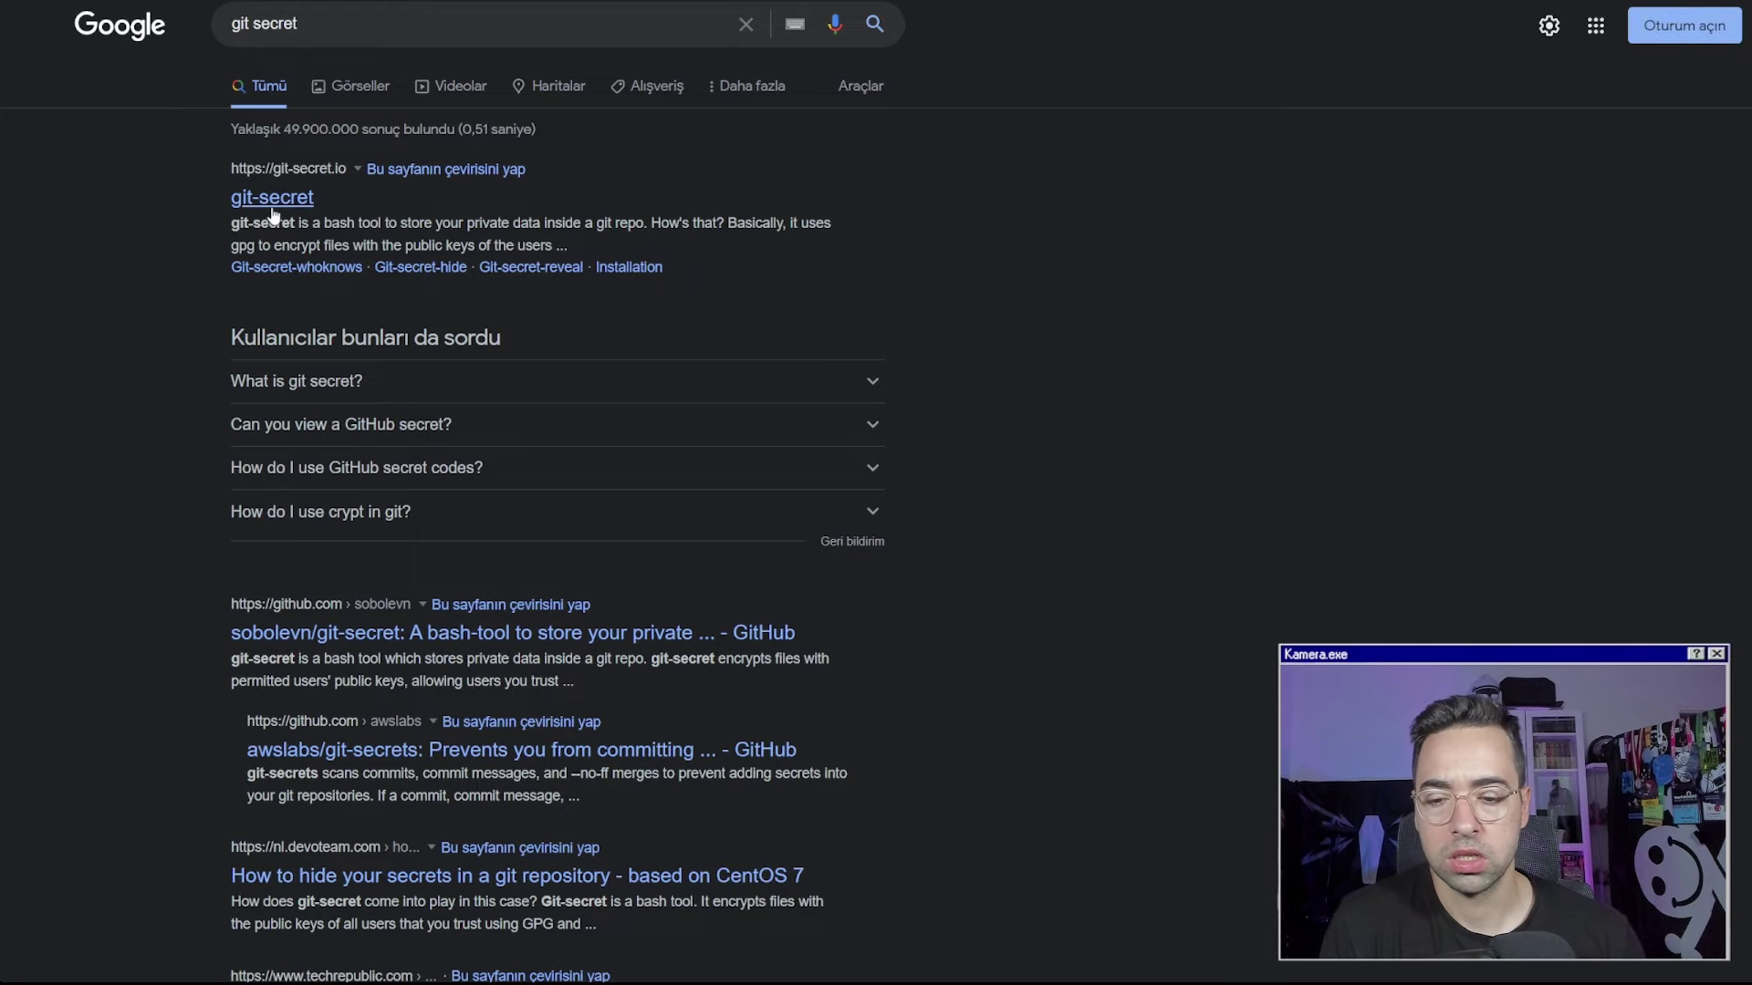
click(272, 197)
scroll(833, 344, down, 10)
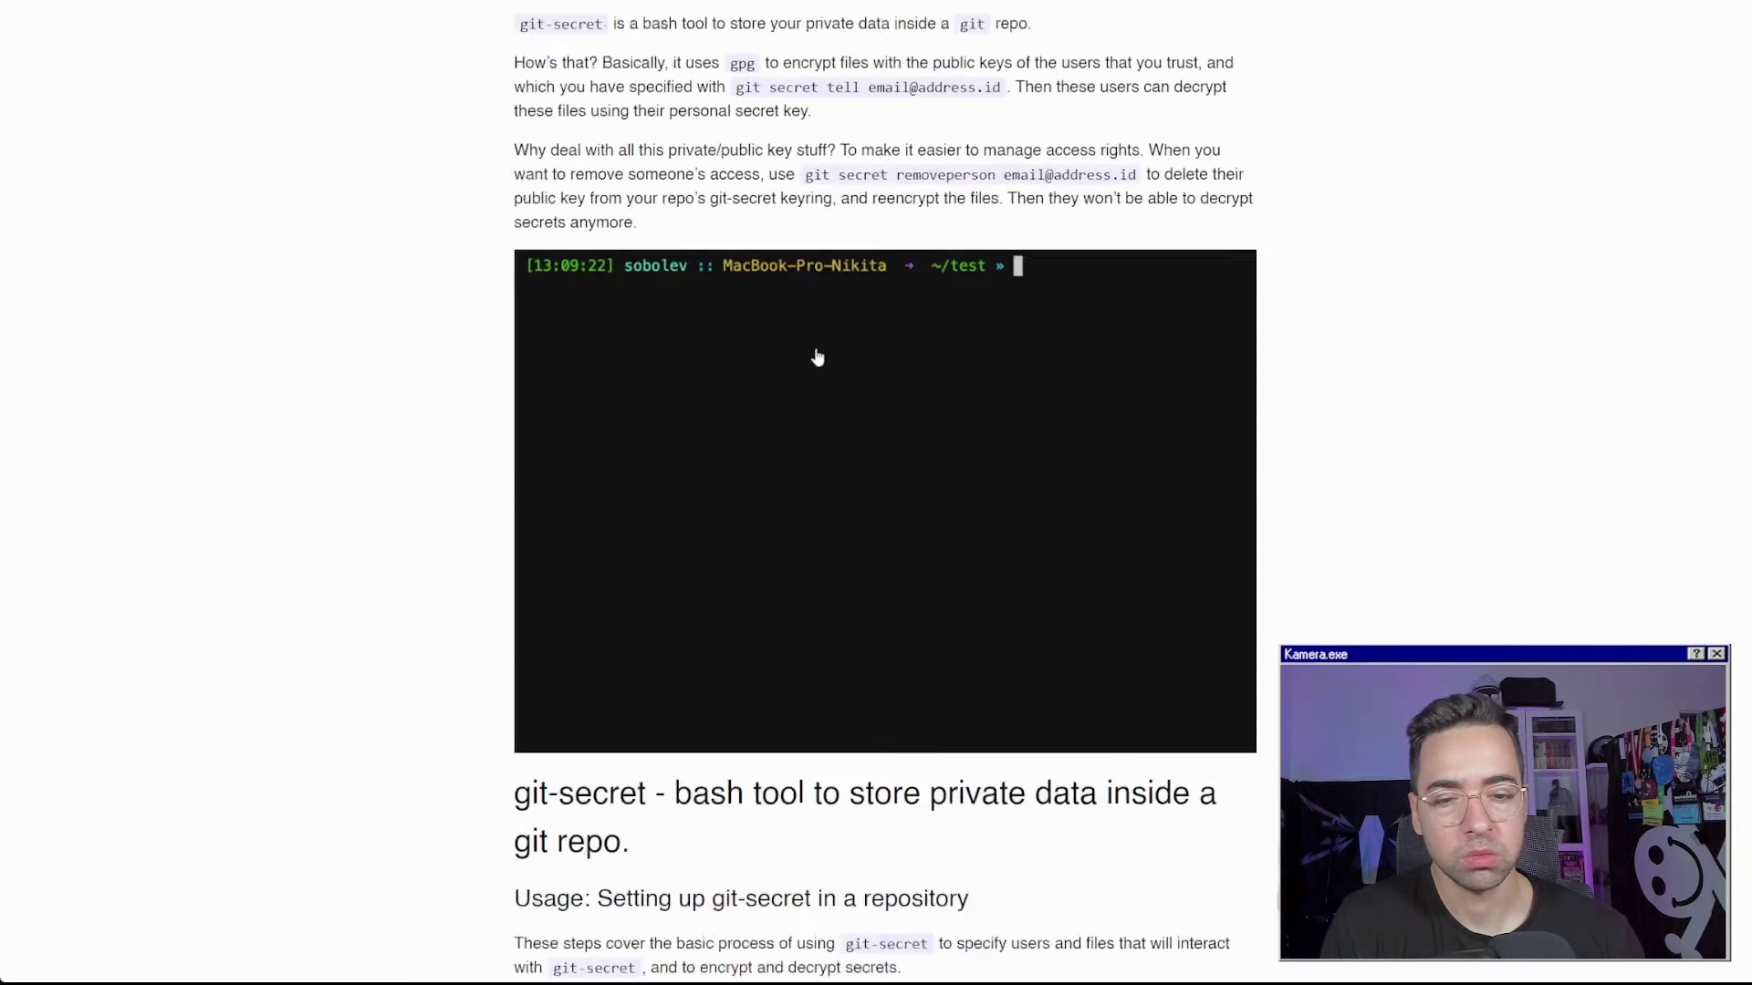
key(alt+Left)
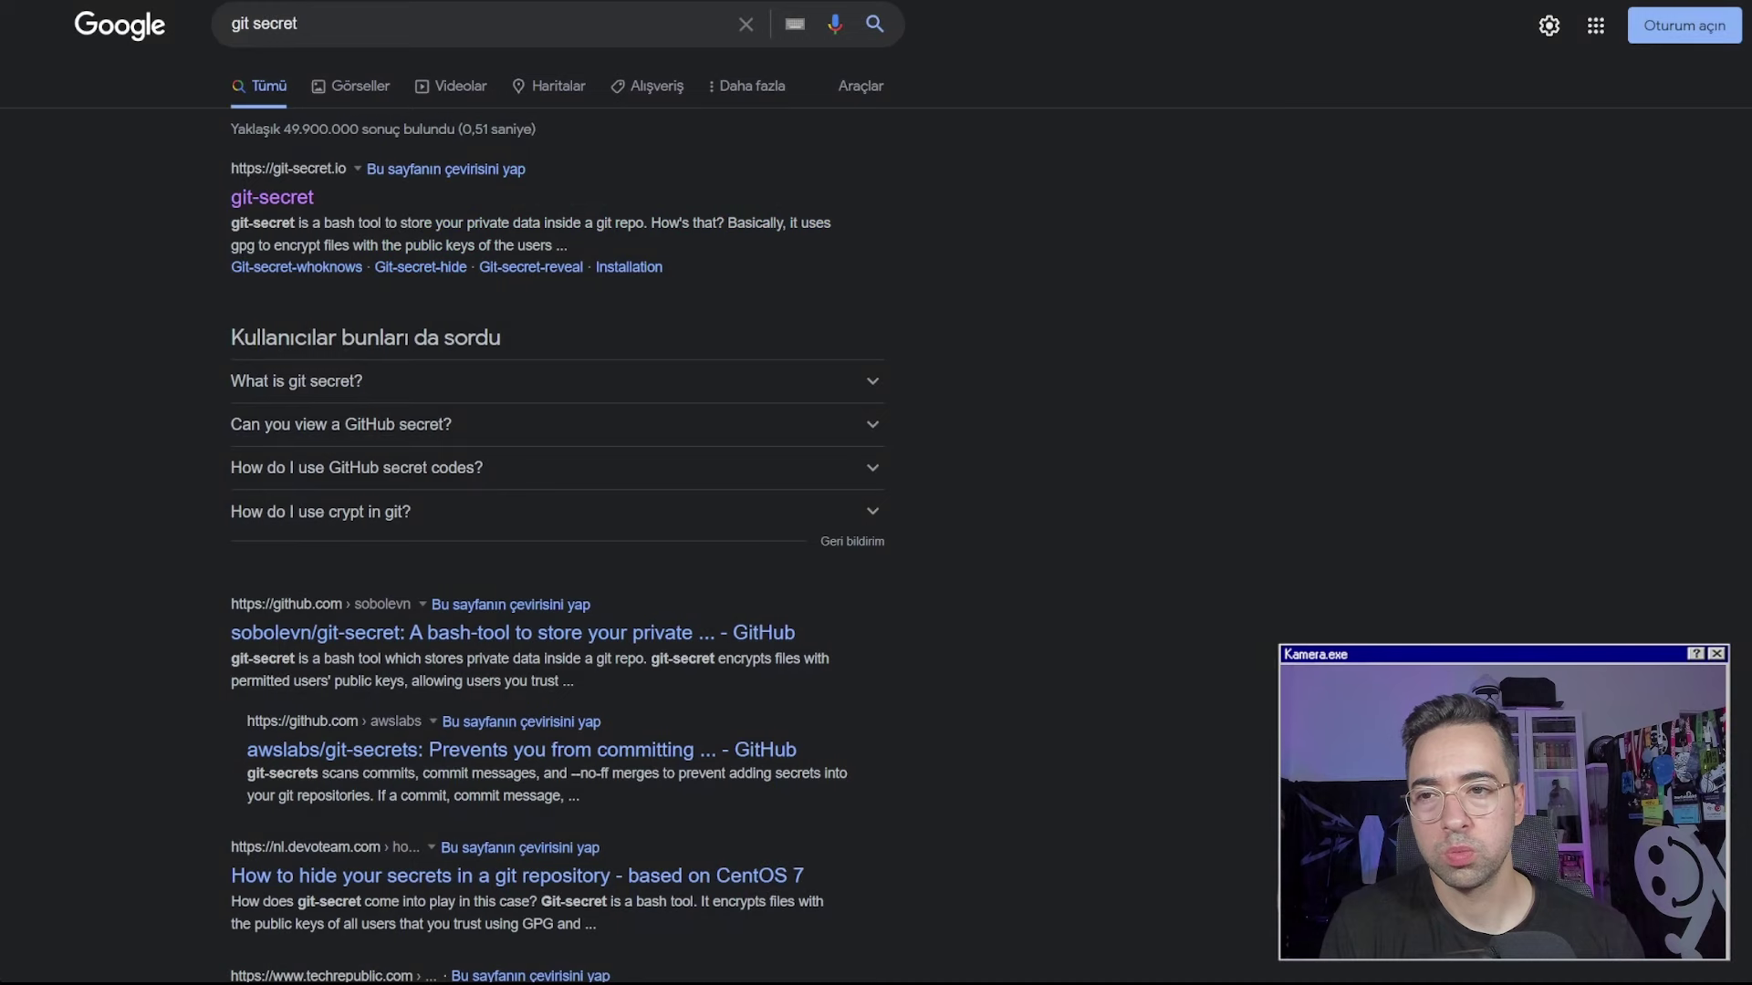
Open the sobolevn/git-secret GitHub repository from the results and review its README
click(381, 639)
scroll(498, 358, down, 10)
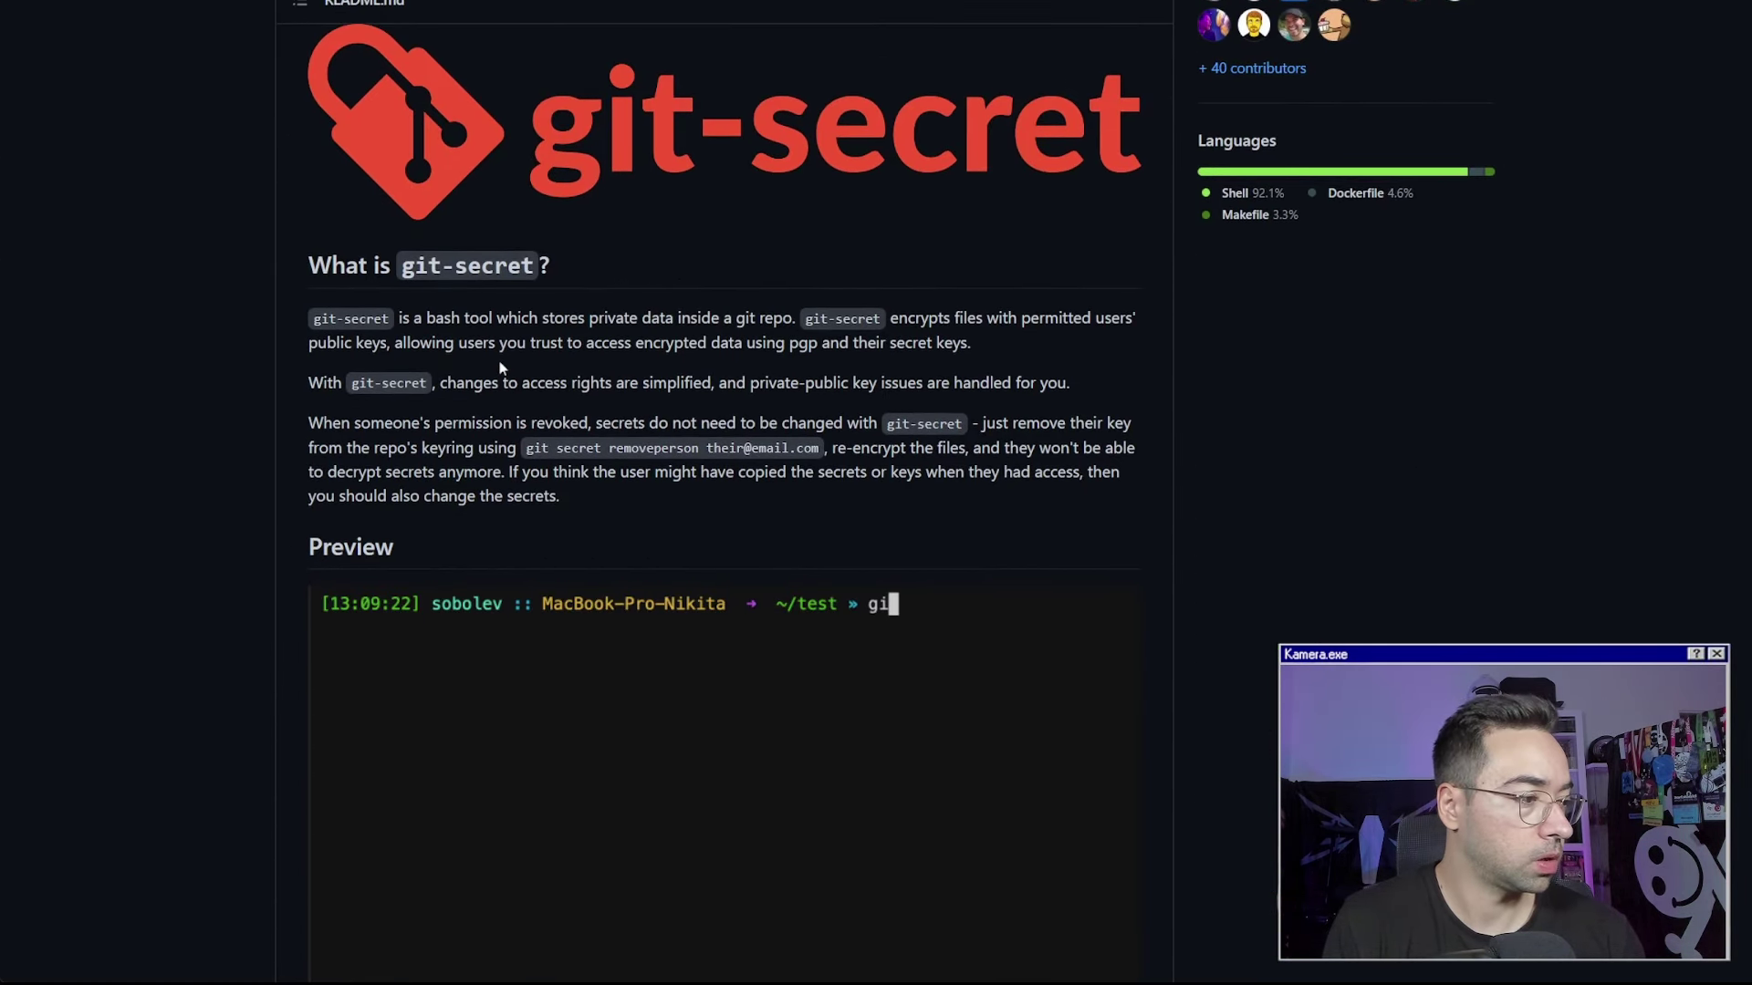
scroll(498, 356, up, 3)
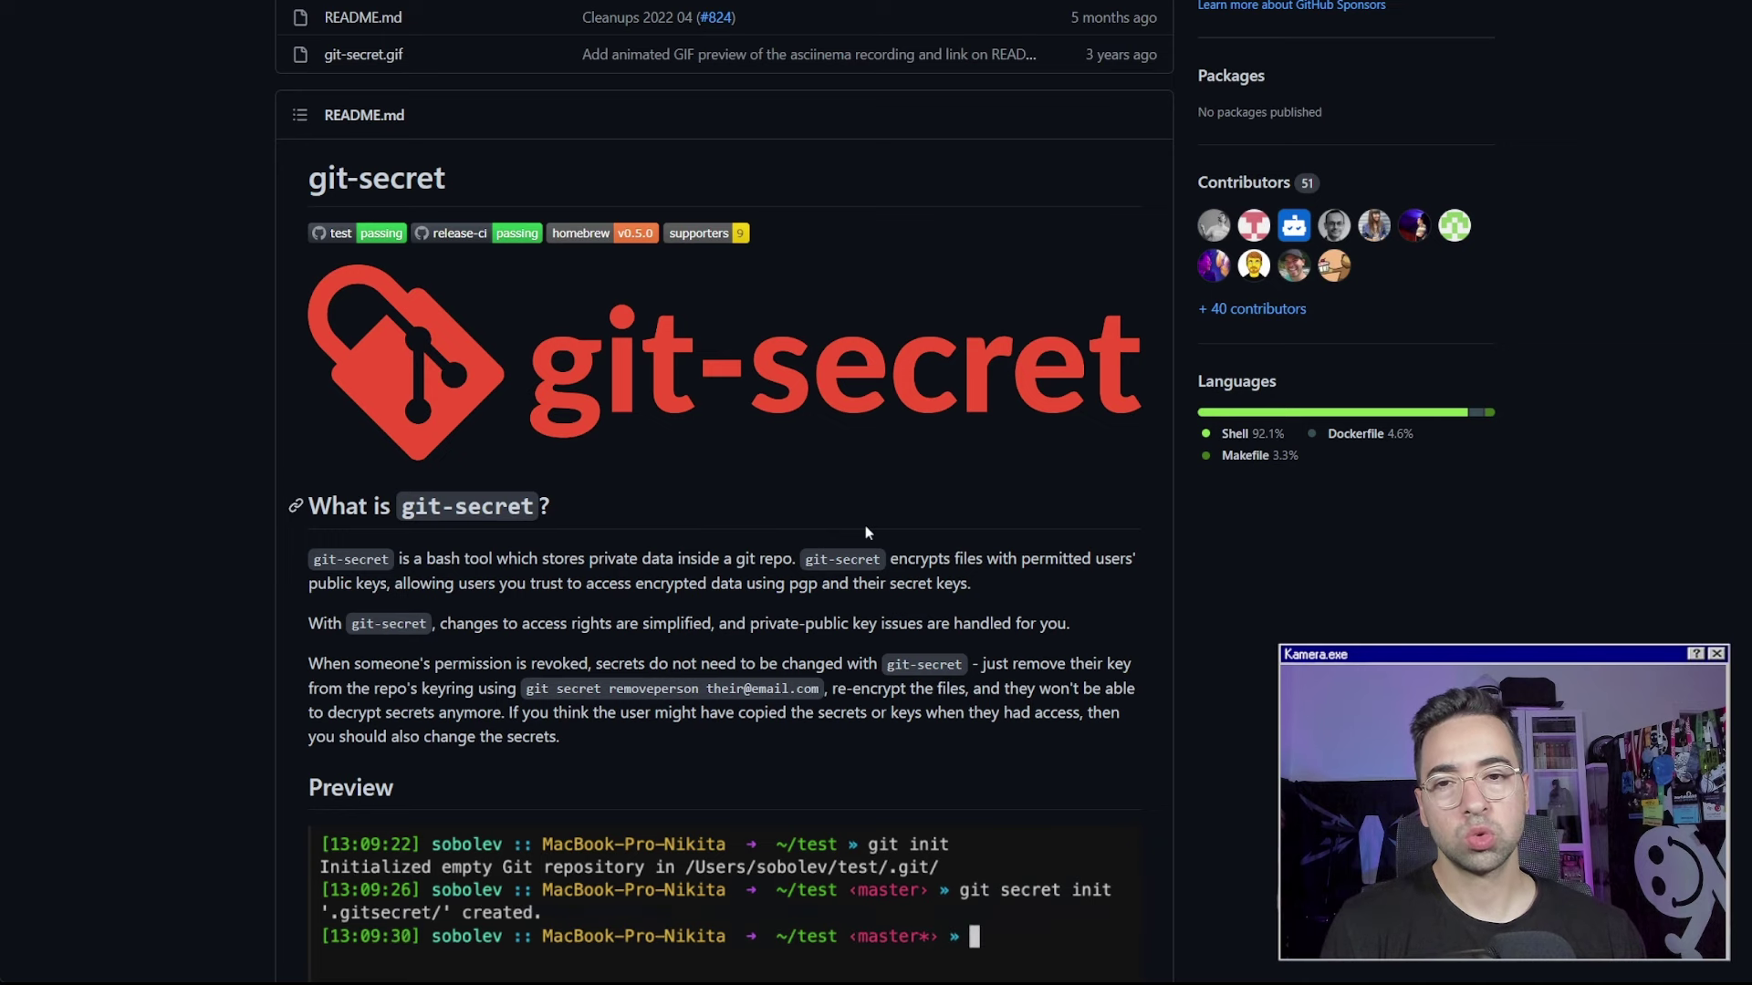
scroll(863, 526, up, 2)
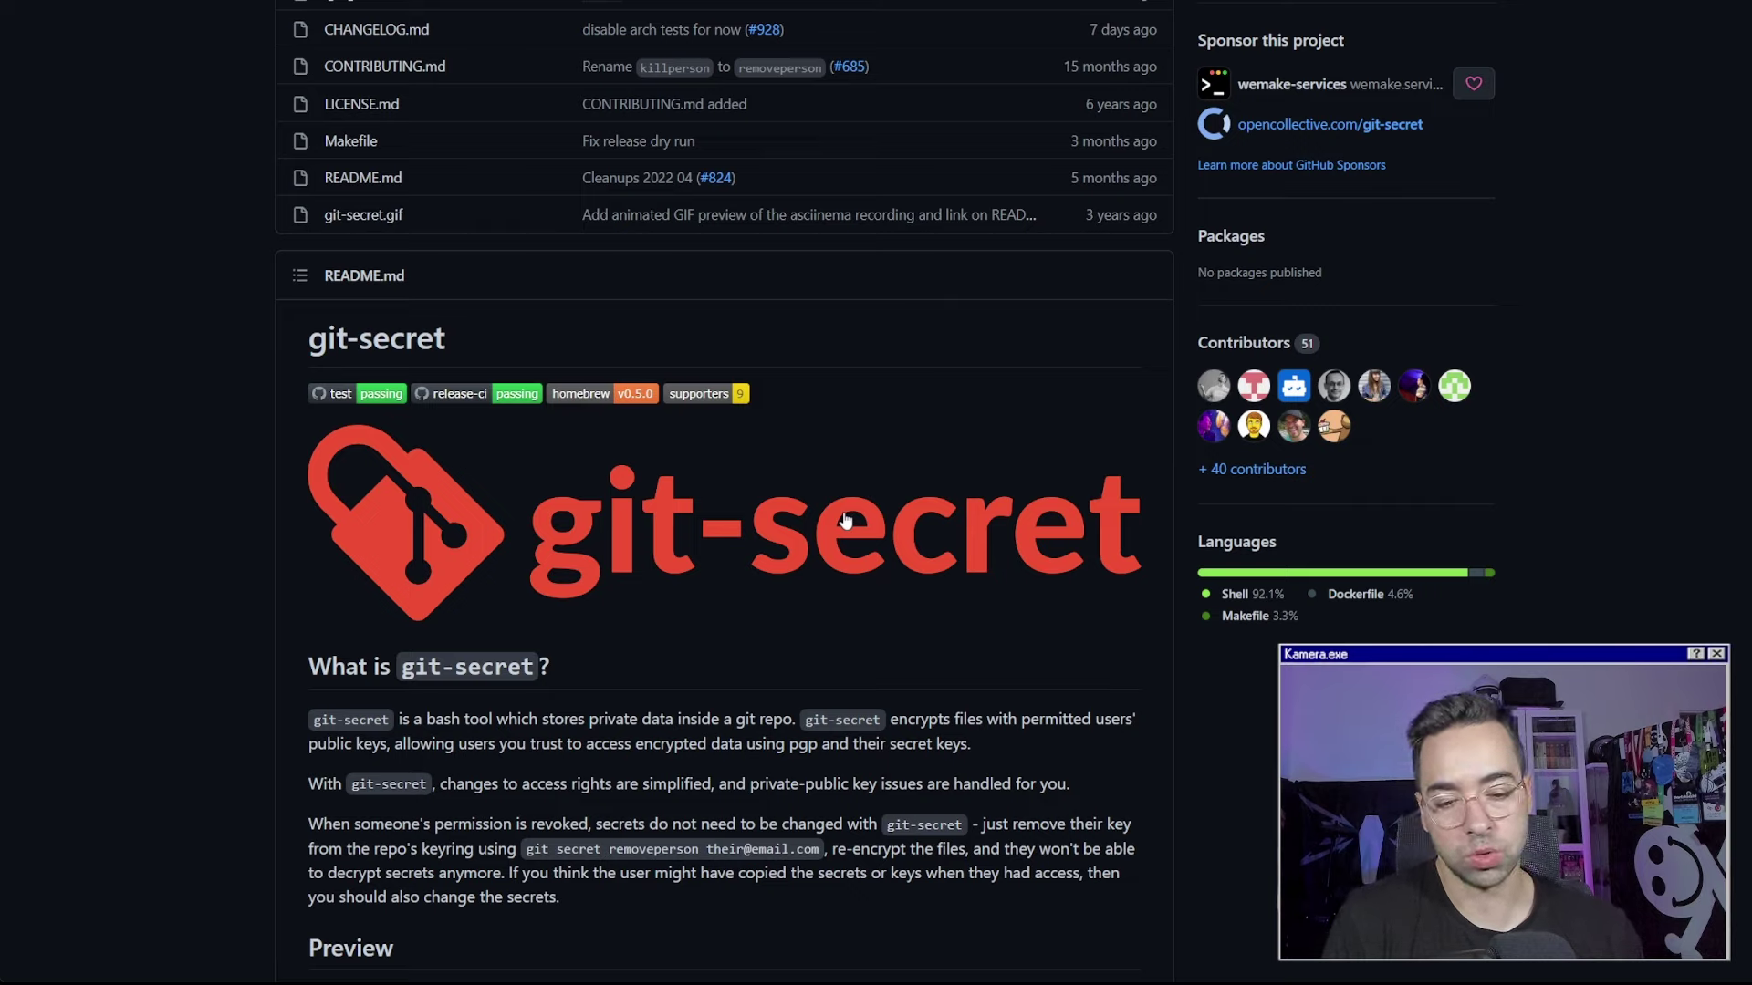
scroll(840, 504, up, 5)
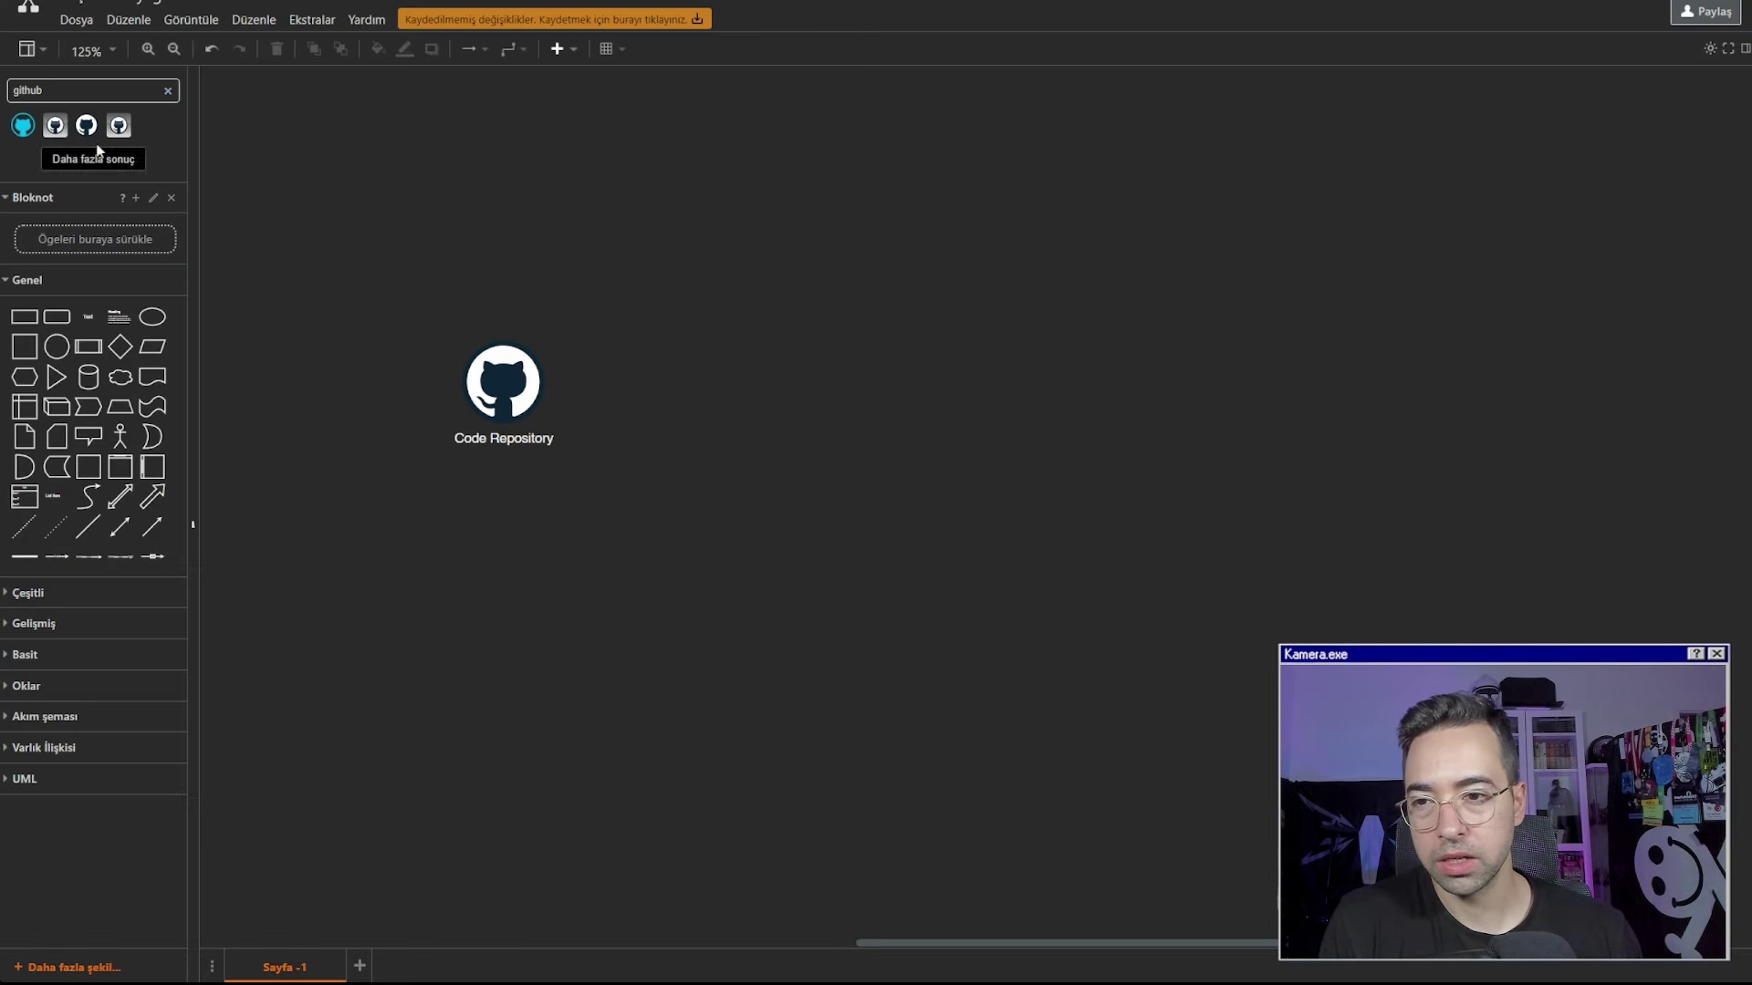
In the draw.io diagram, search the shape library for "secret" and for "lock"
double_click(78, 97)
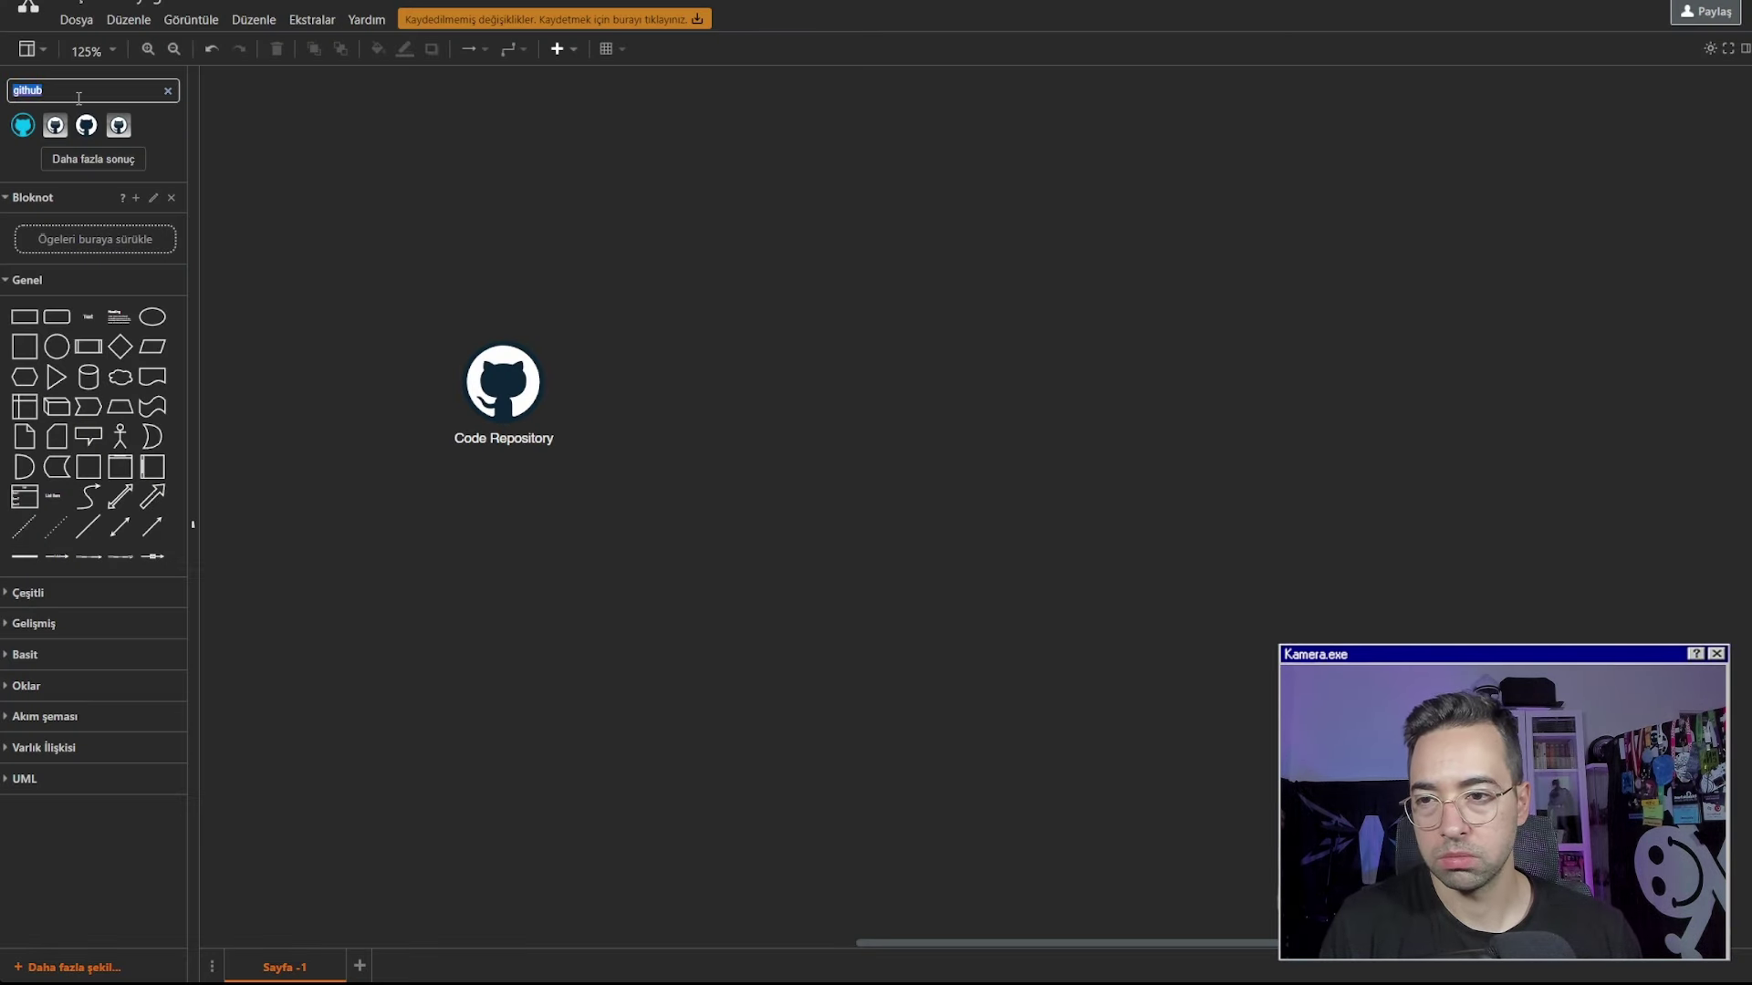
text(sec)
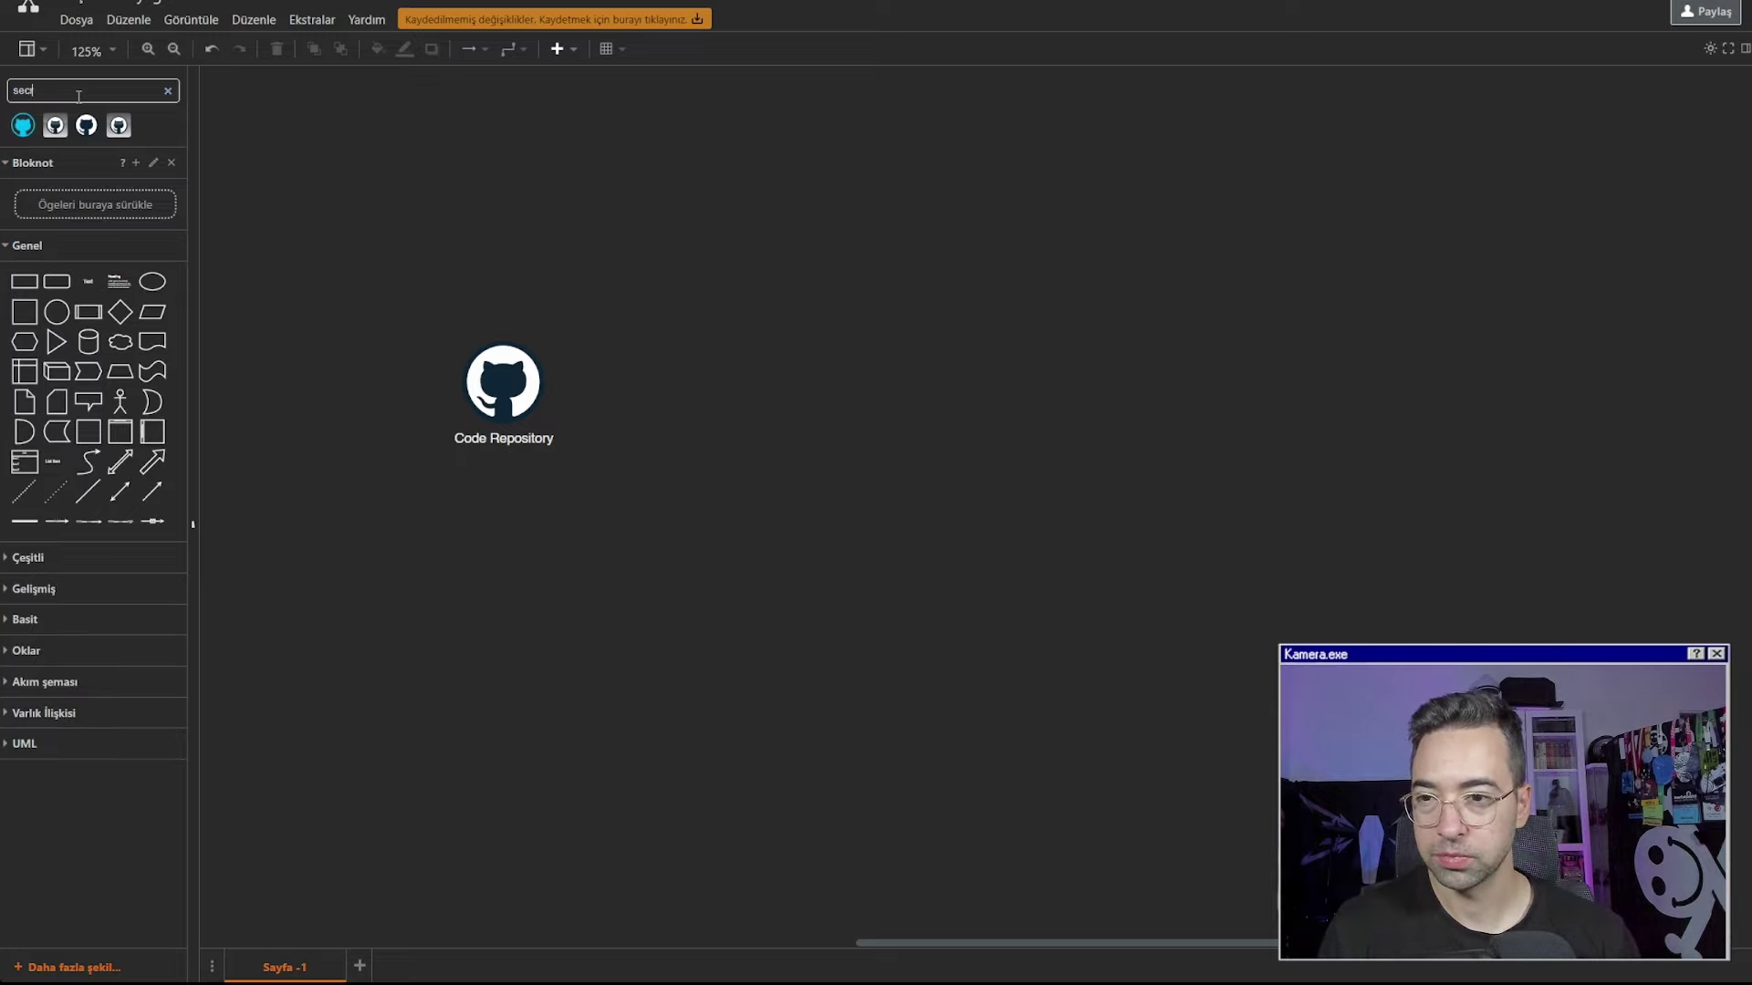
text(ret)
key(Return)
double_click(77, 95)
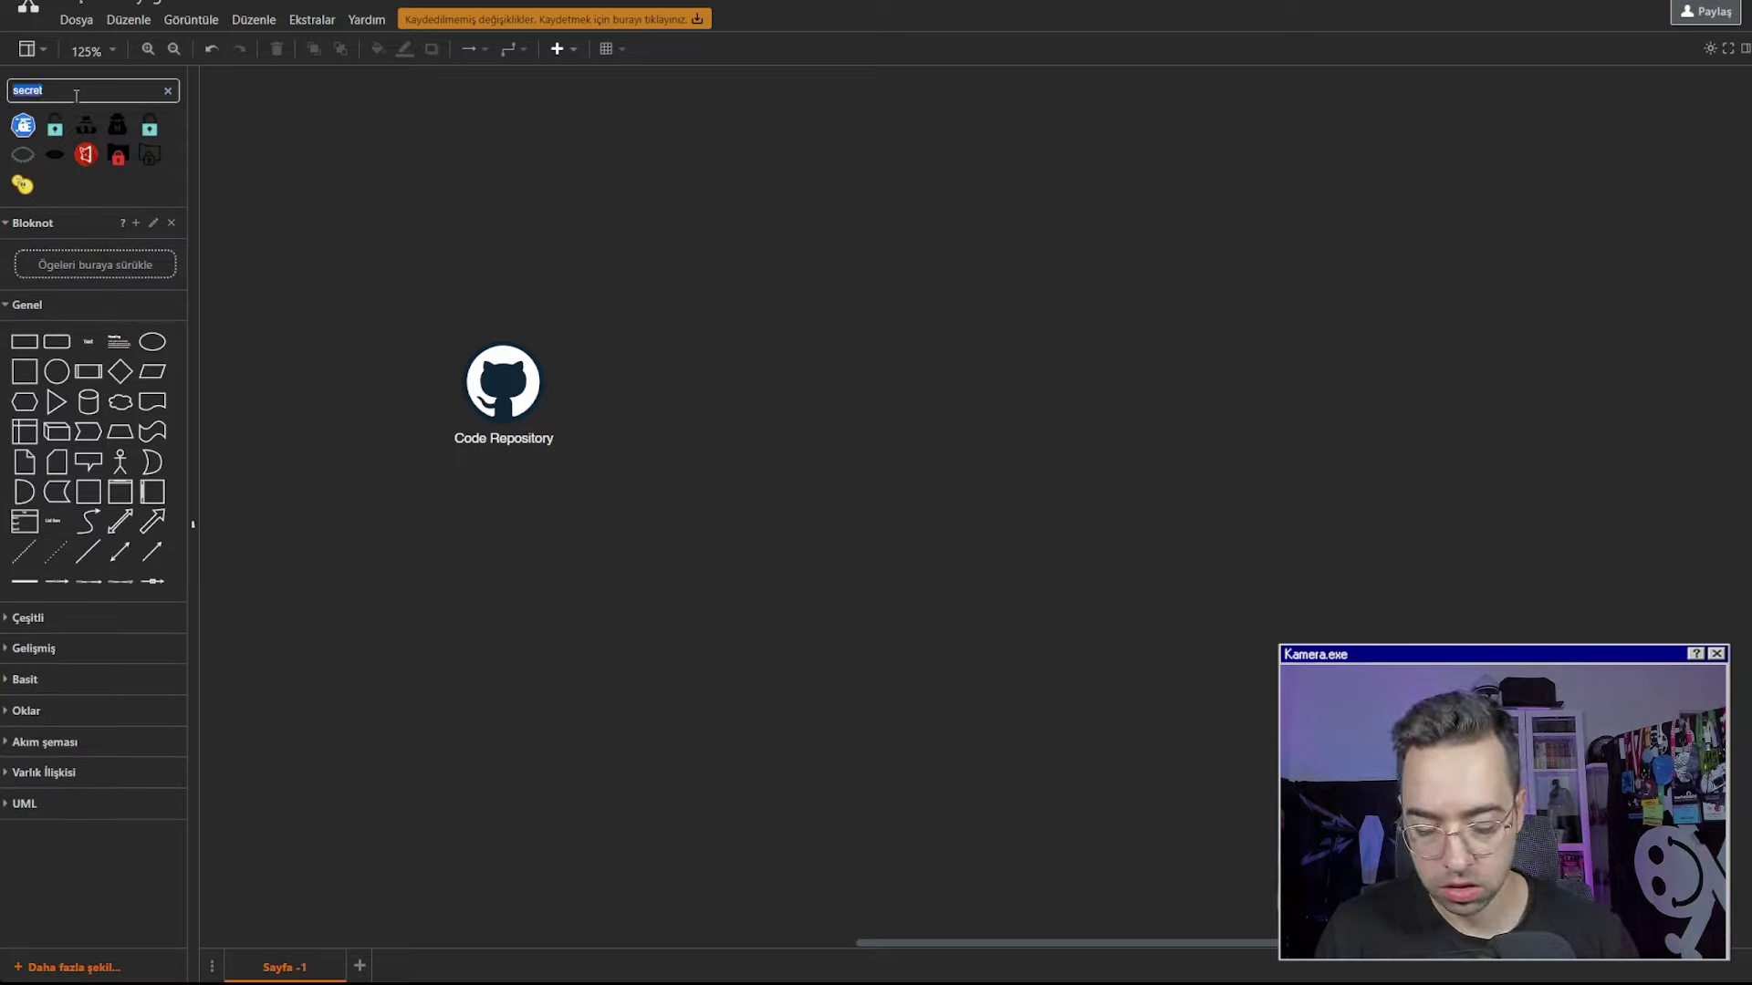
text(lo)
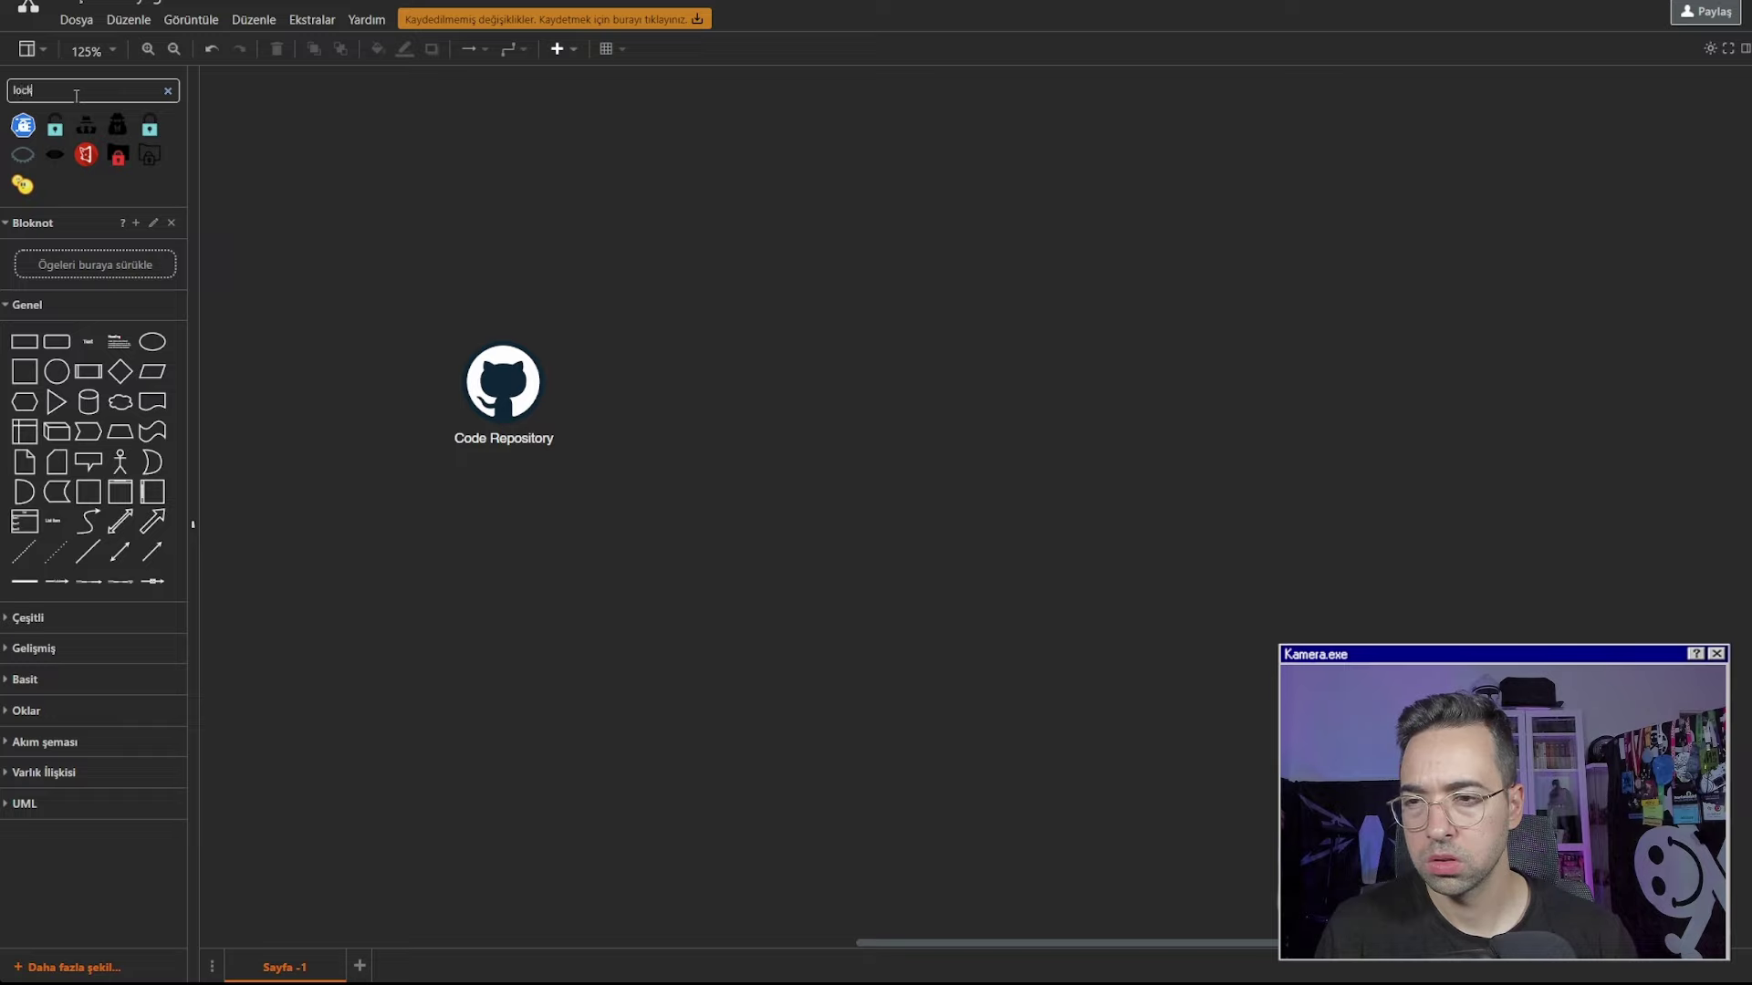
text(ck)
key(Return)
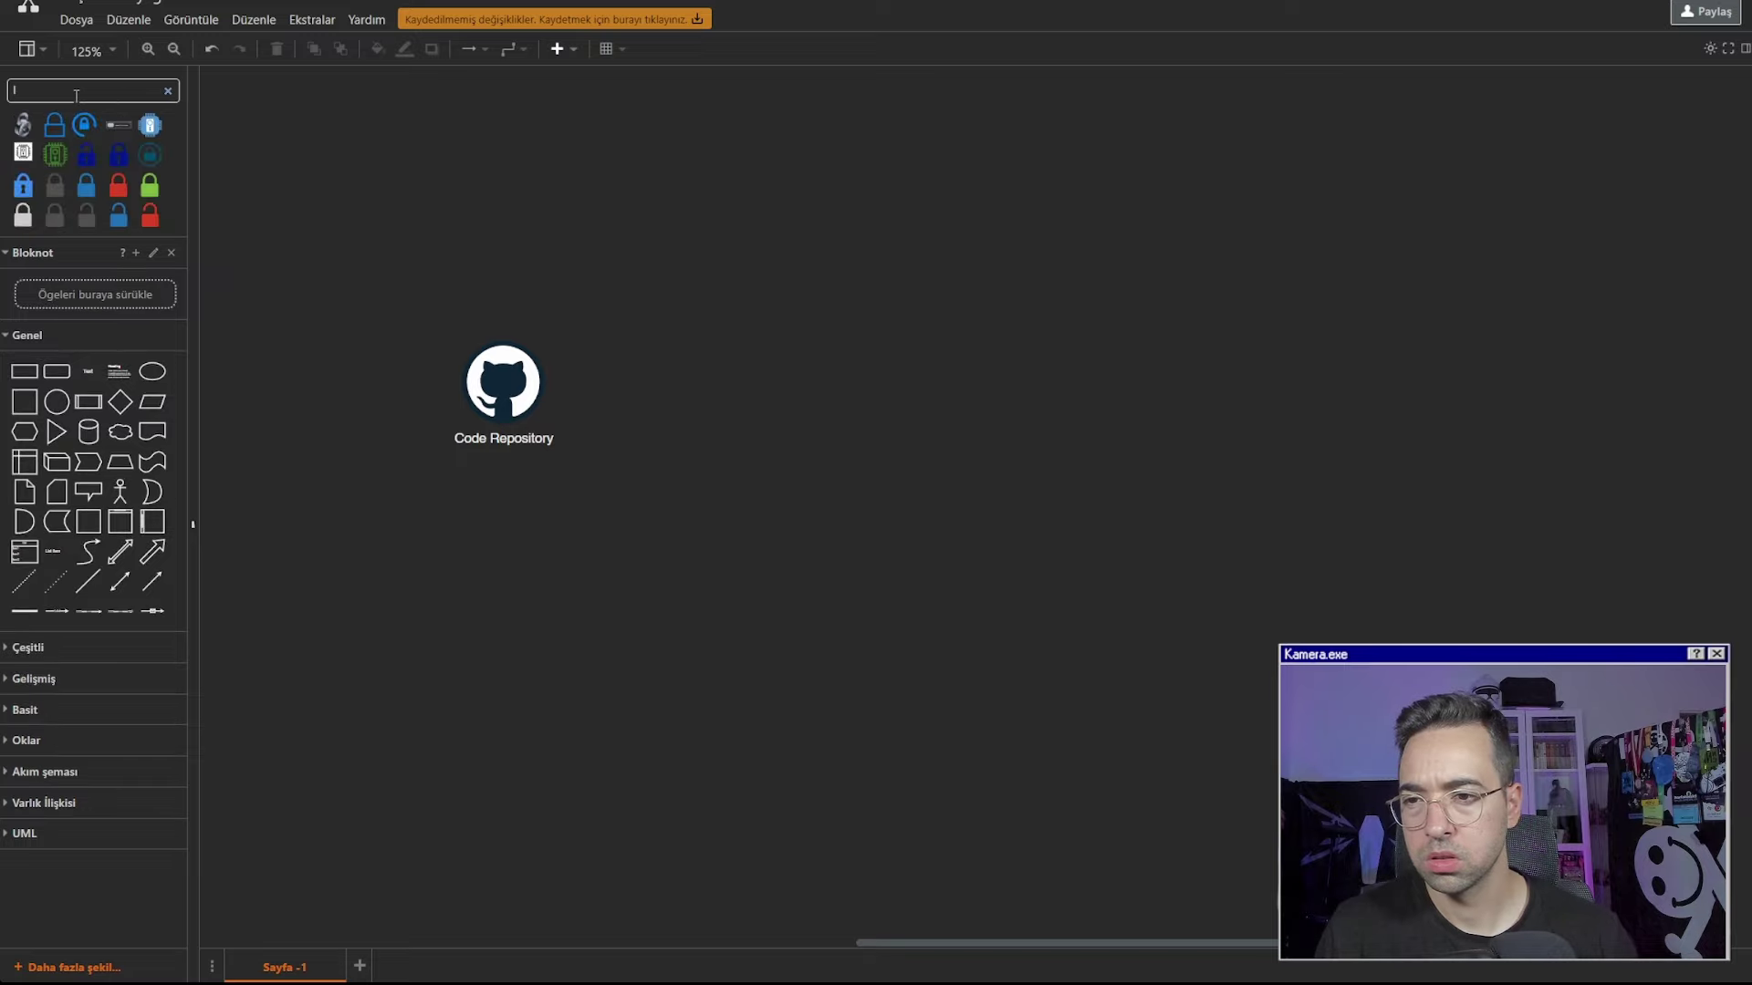
Search the shape library for "treasure"
double_click(75, 96)
text(l)
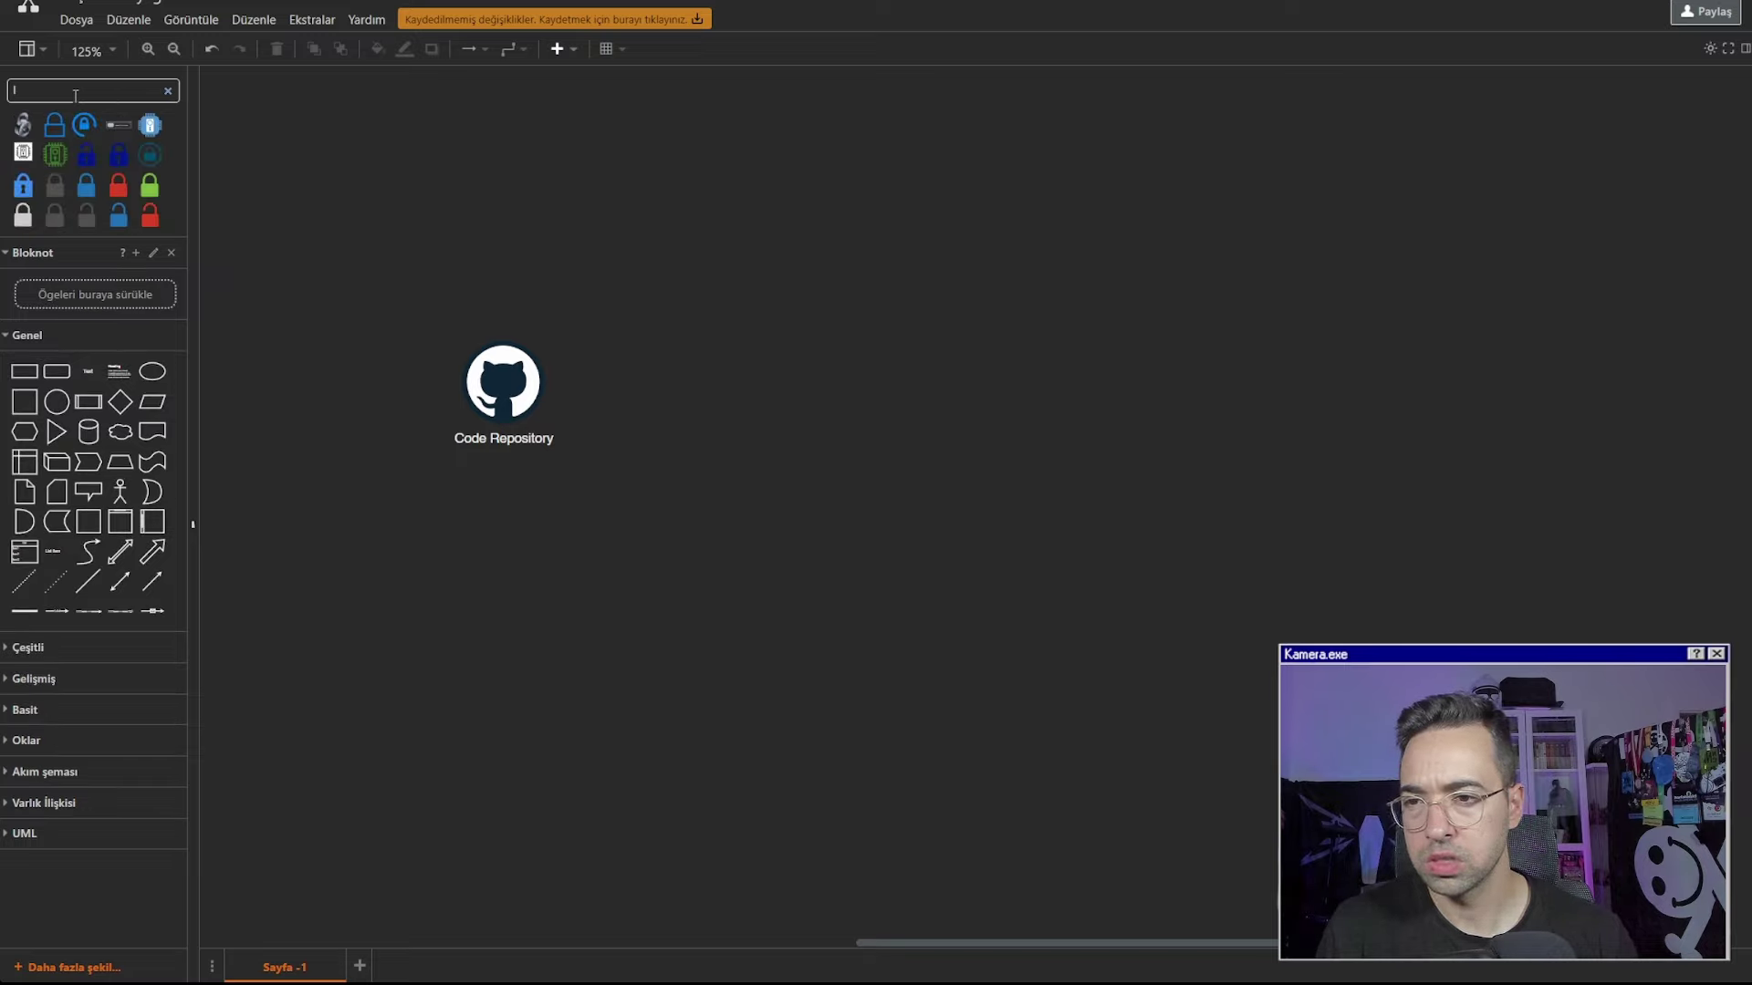
text(e)
text(easure)
key(Return)
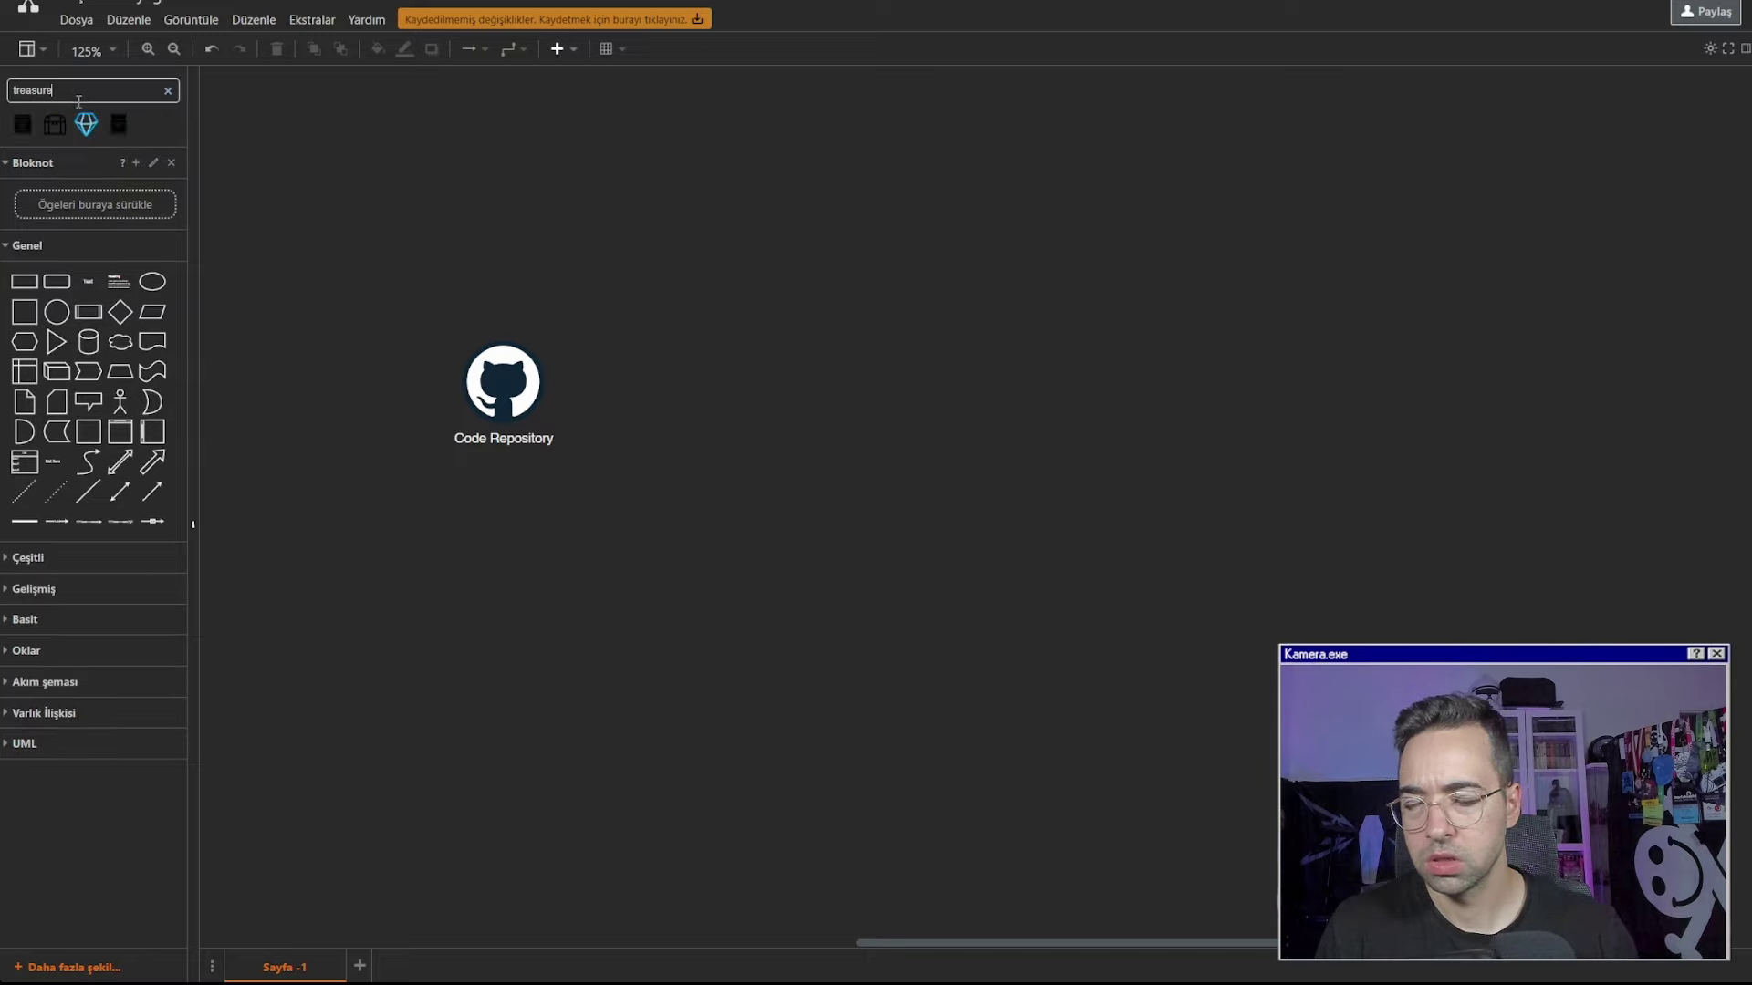
Search the shape library for "secret" and place the teal padlock shape below the Code Repository icon
double_click(76, 96)
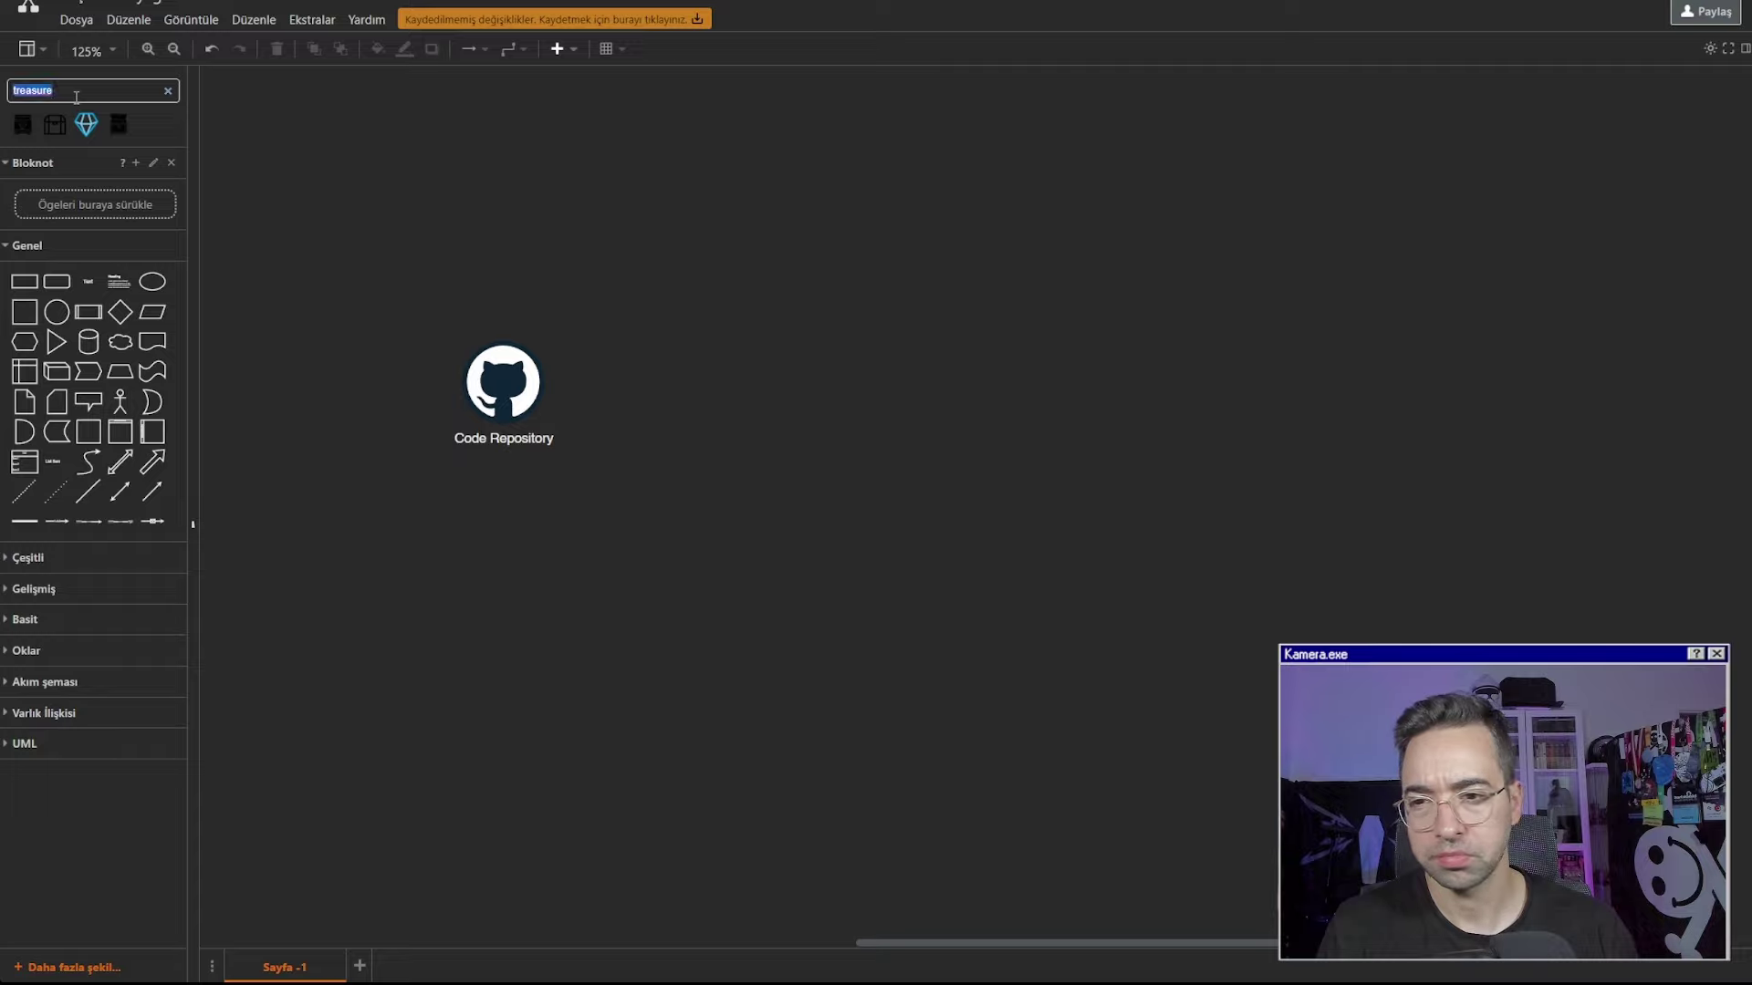
text(secret)
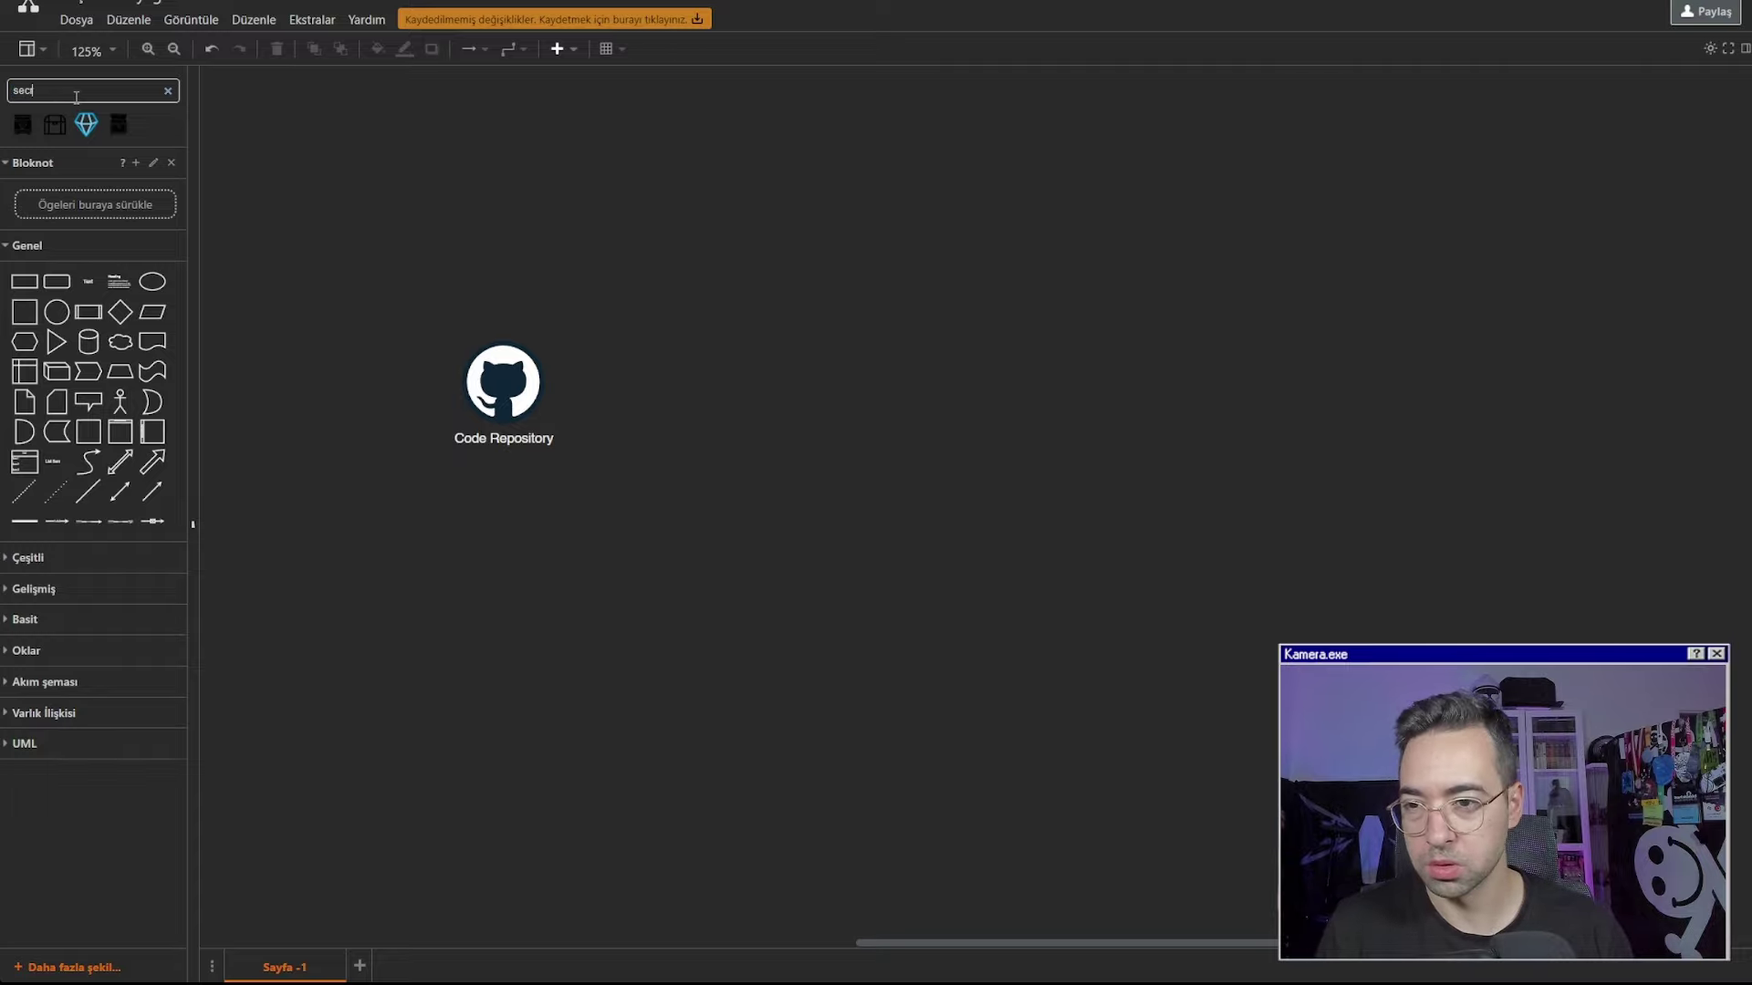
key(Return)
drag(157, 135, 405, 516)
Shrink the teal padlock, centre it below the Code Repository icon, and label it "Secrets Manager"
click(544, 647)
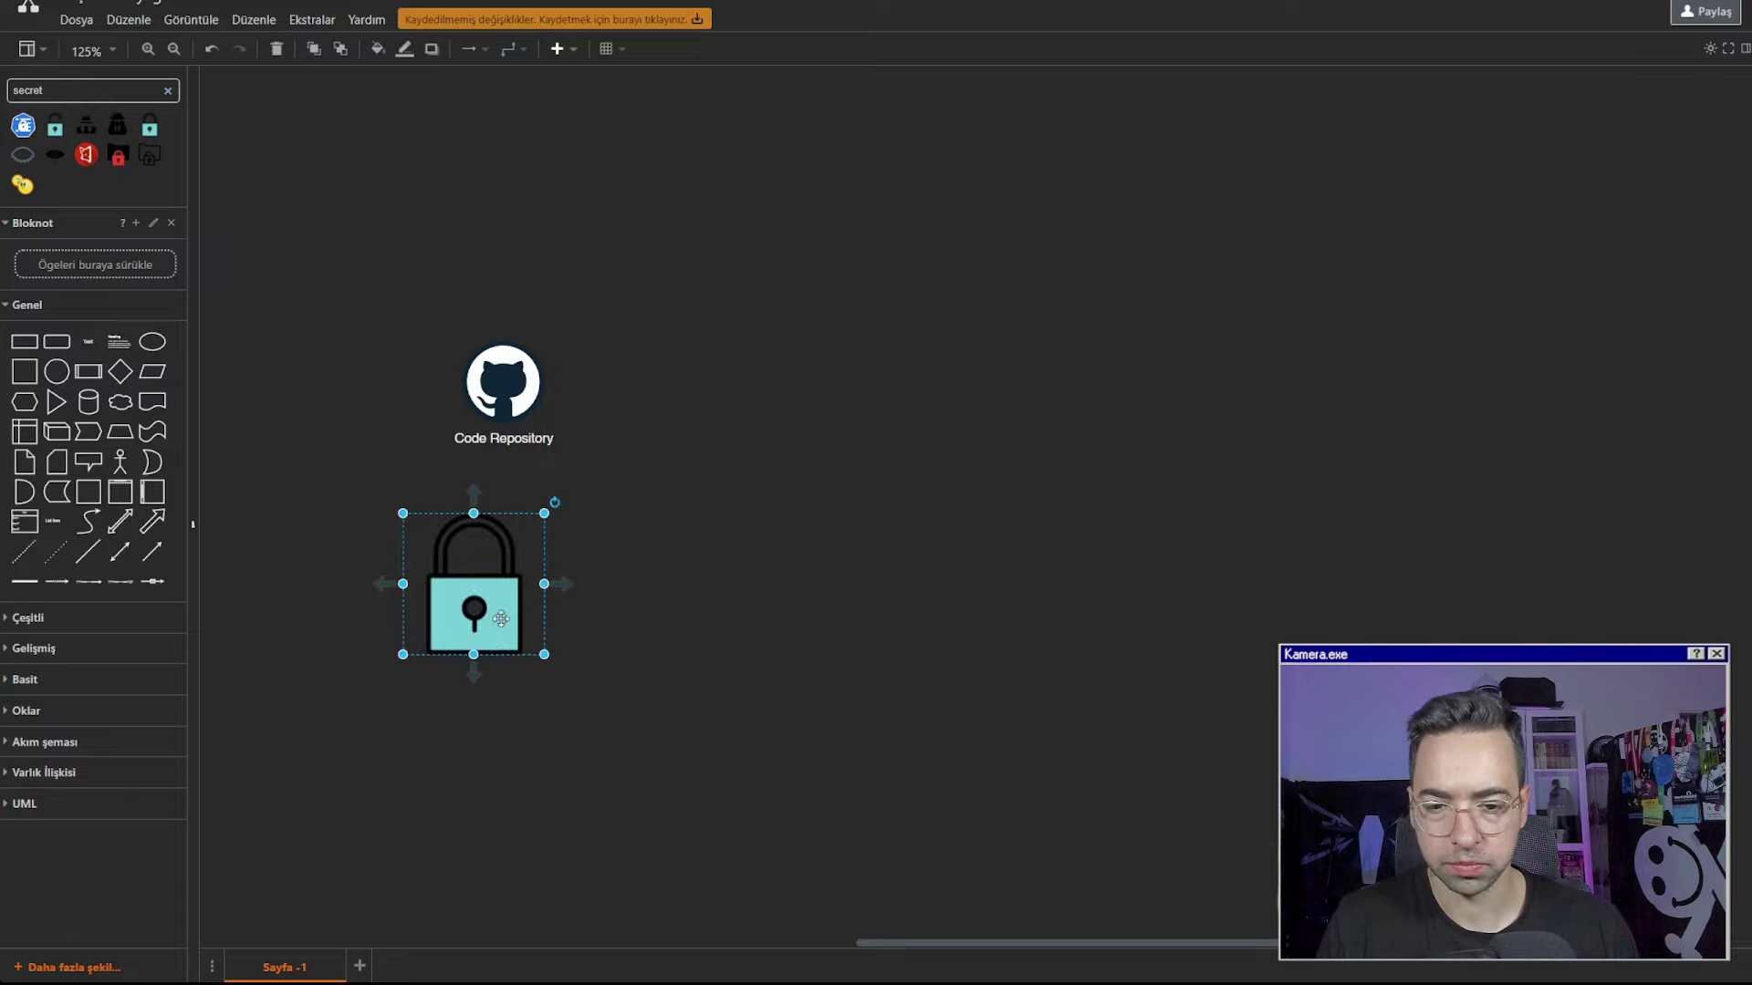
drag(544, 647, 497, 561)
mouse_move(503, 533)
double_click(502, 566)
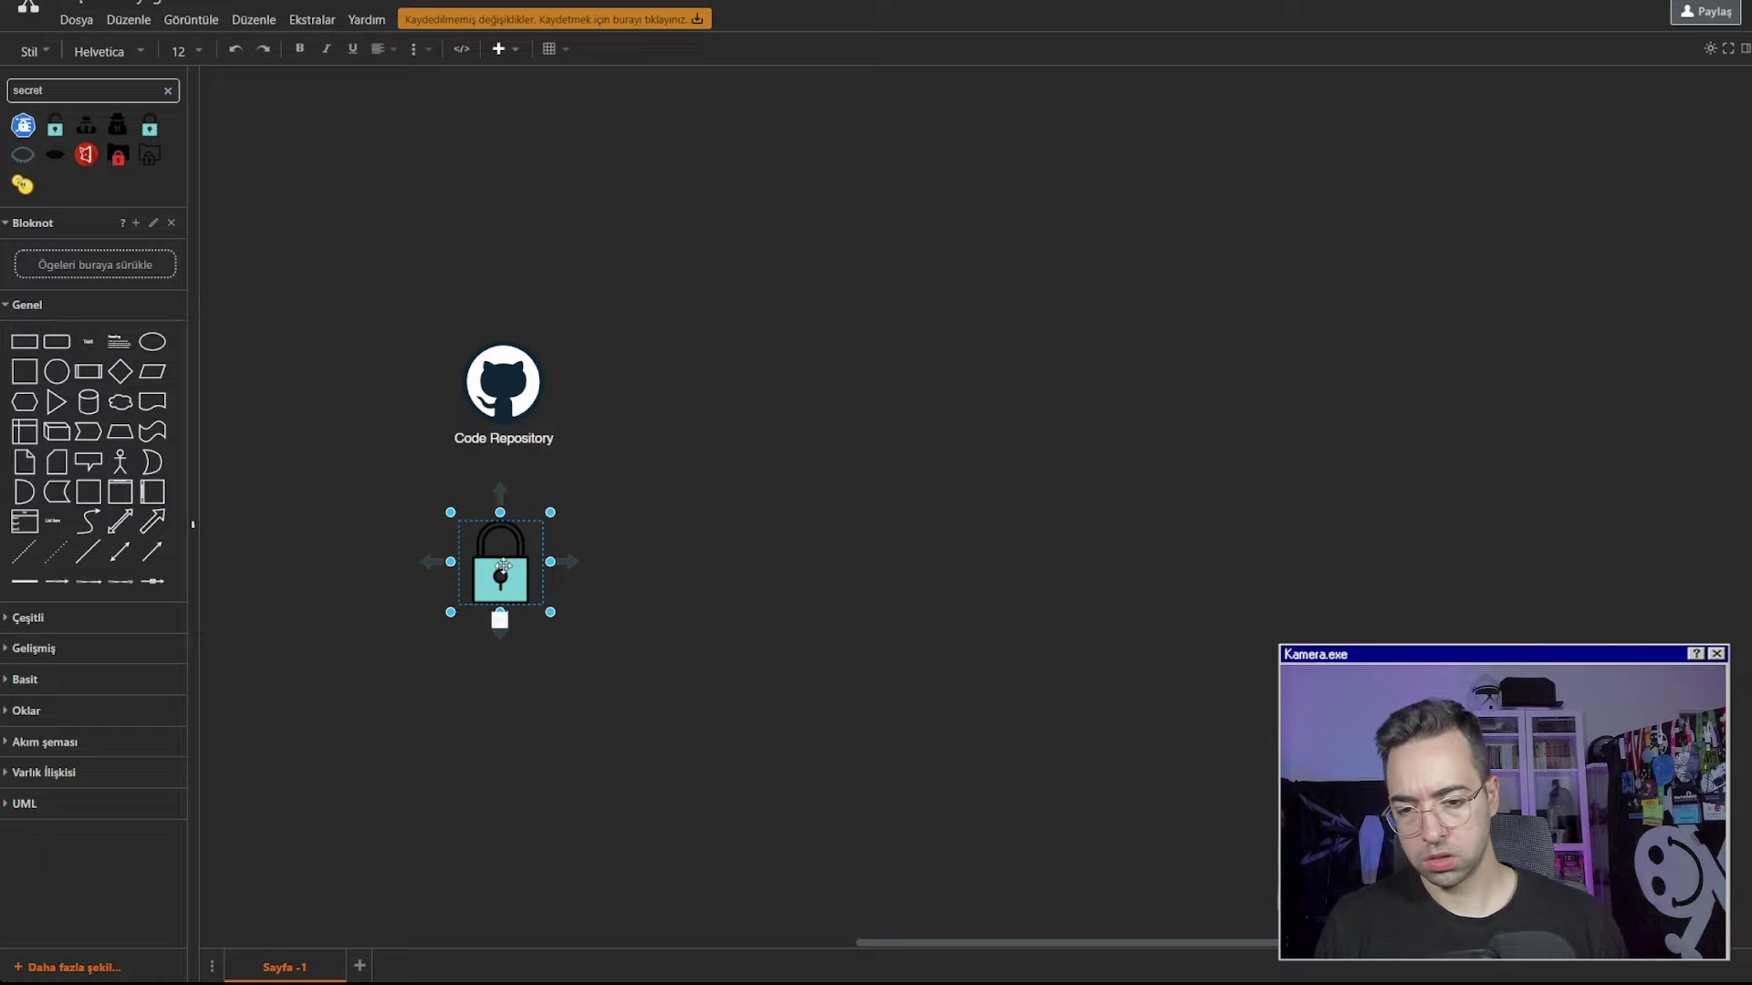
text(Secrets Manager)
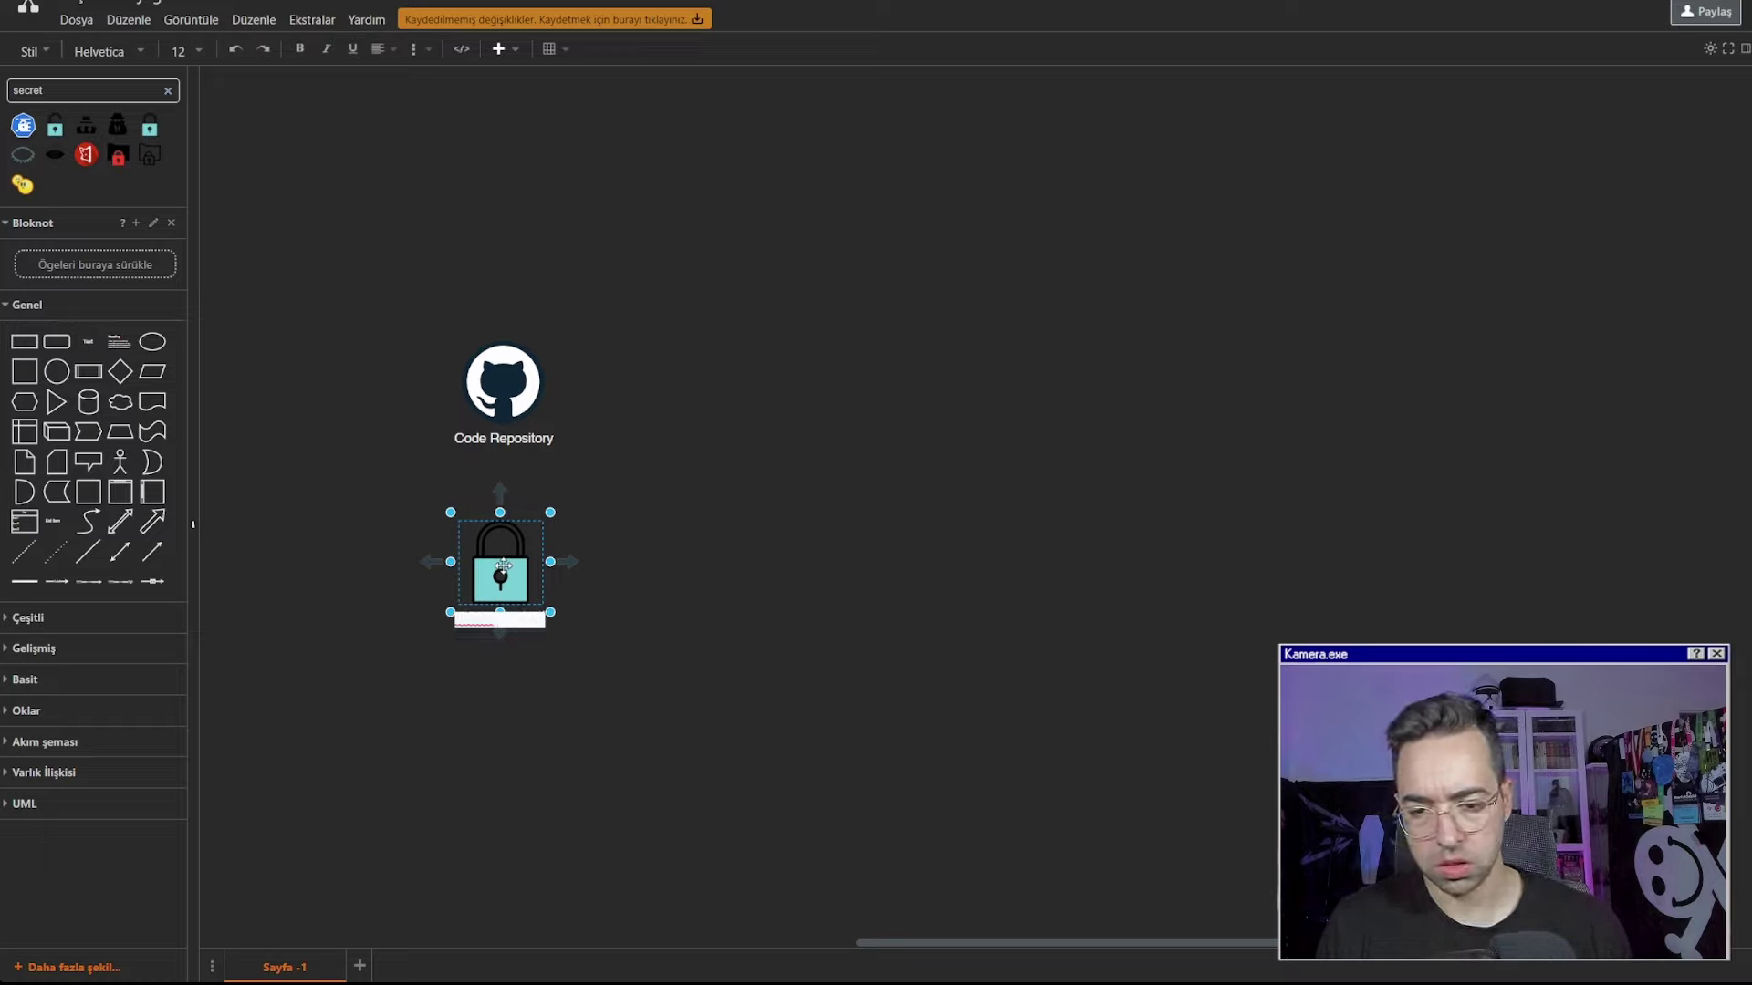
click(548, 716)
Delete the teal padlock and its label from below the Code Repository icon
click(496, 595)
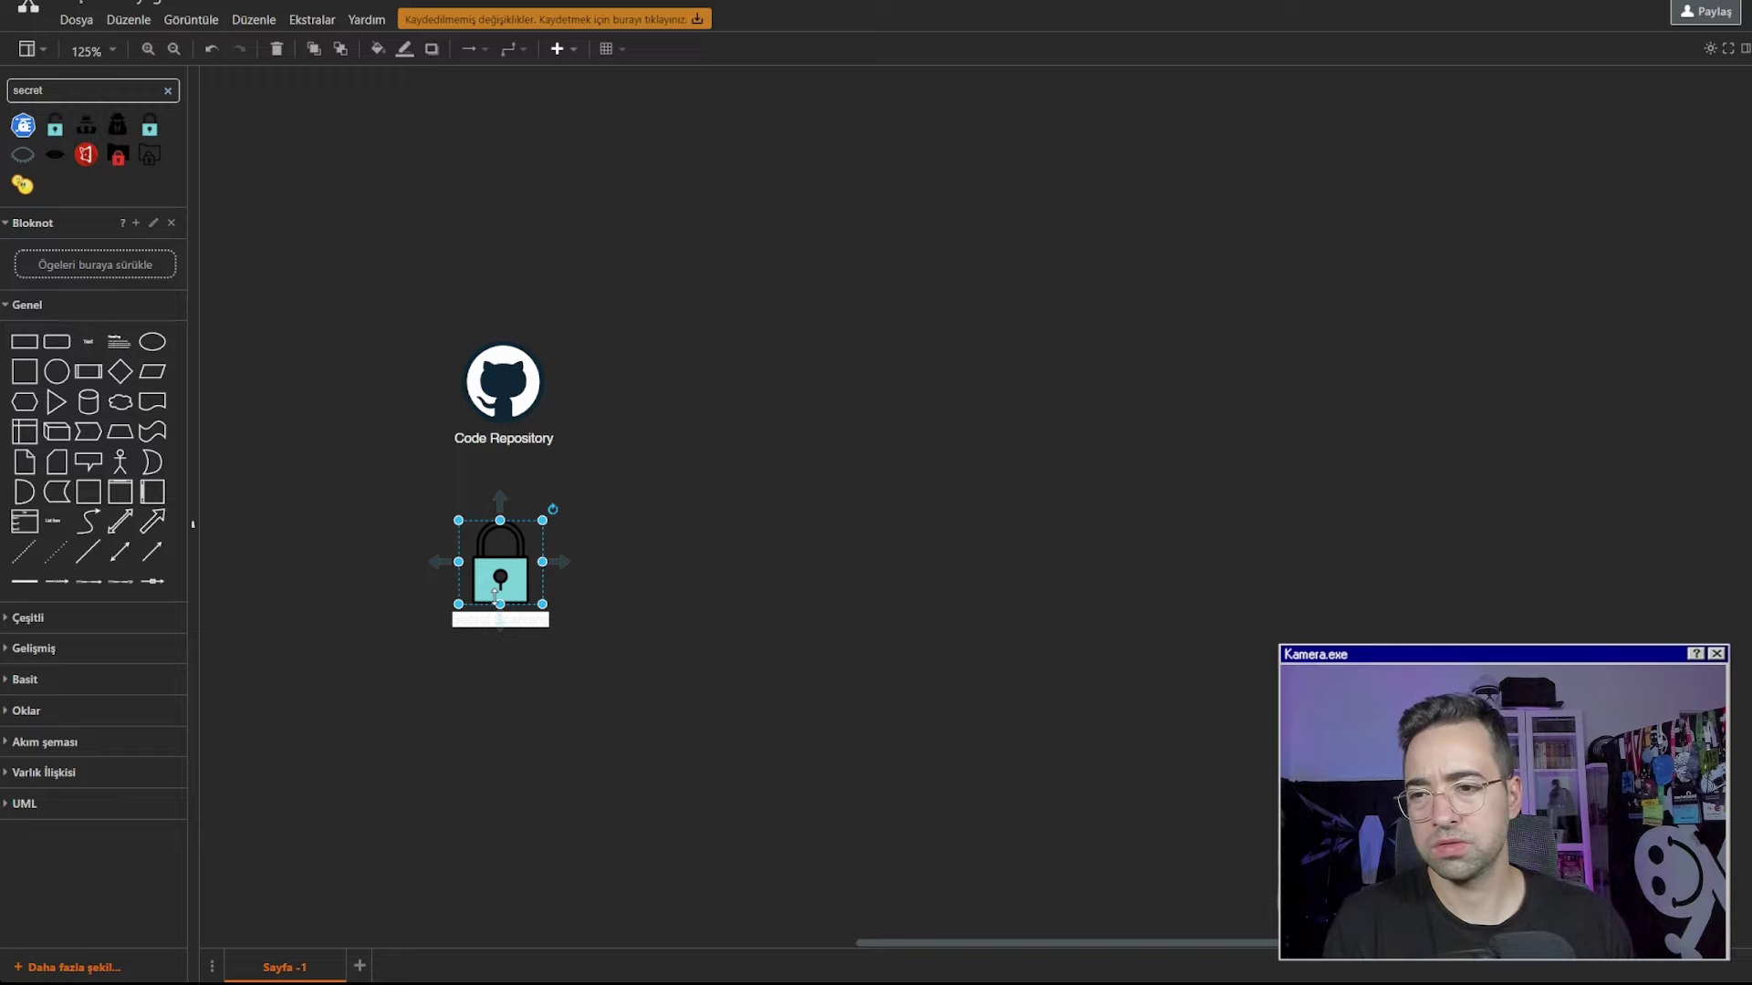
key(Delete)
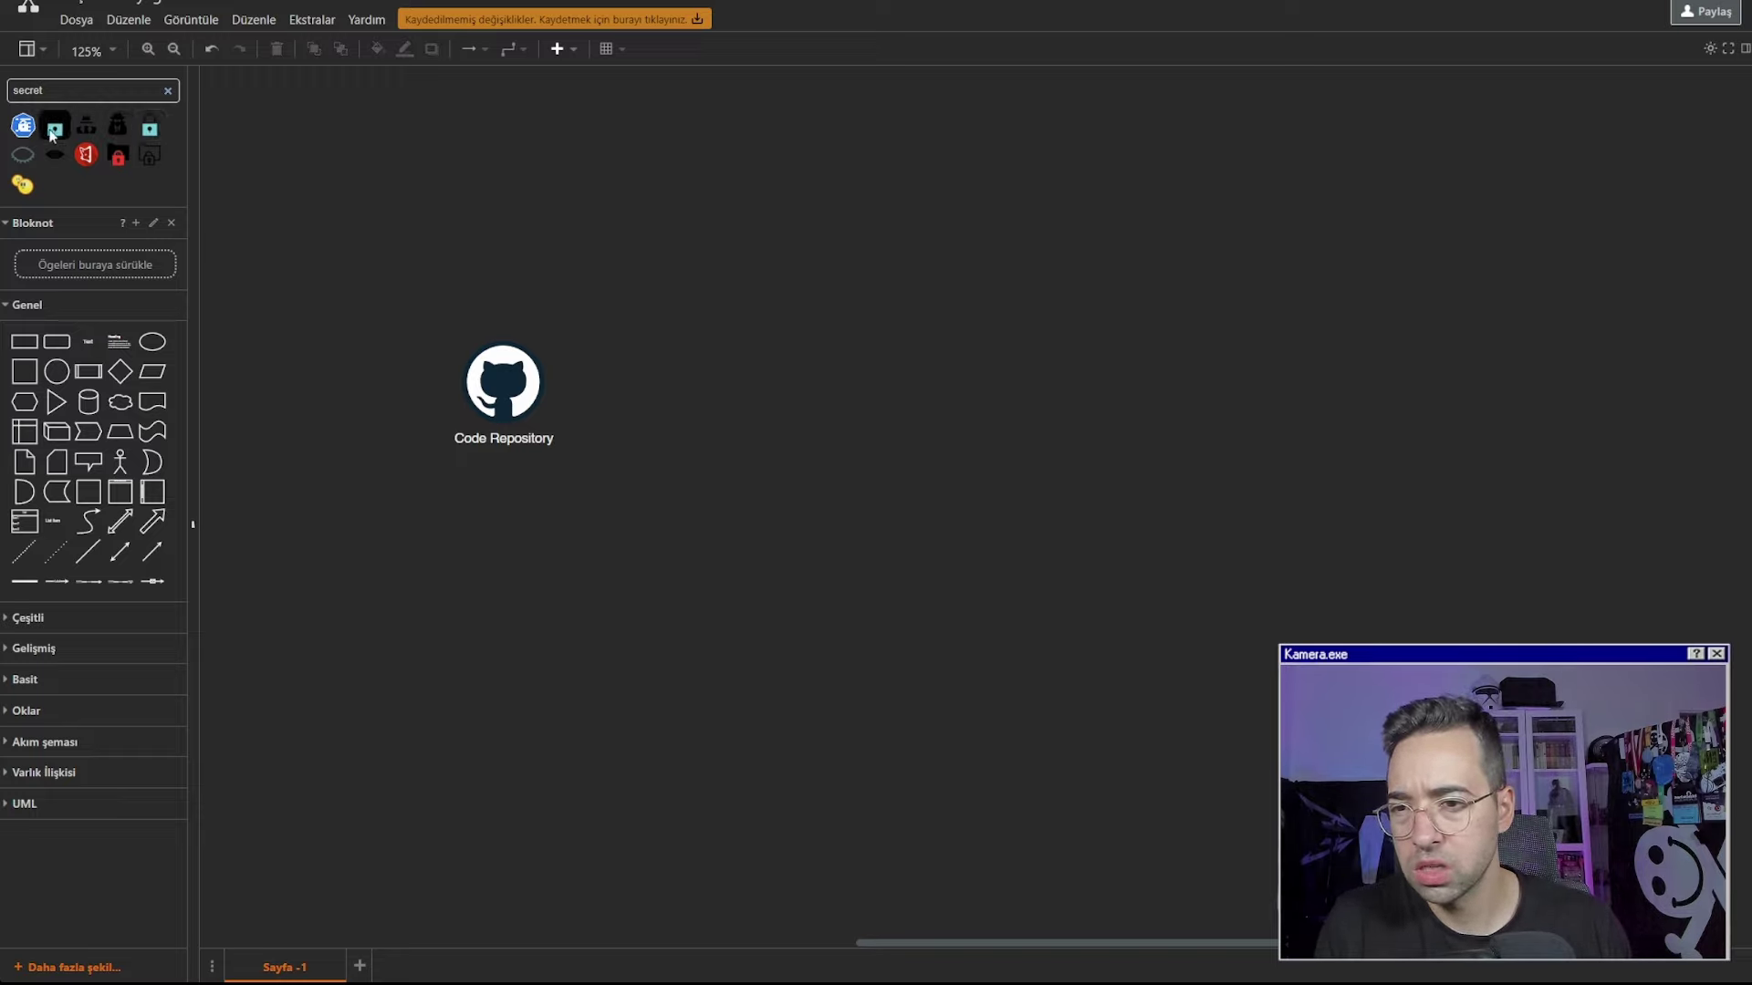
Try the open teal padlock shape below the Code Repository icon and remove it again
mouse_move(31, 132)
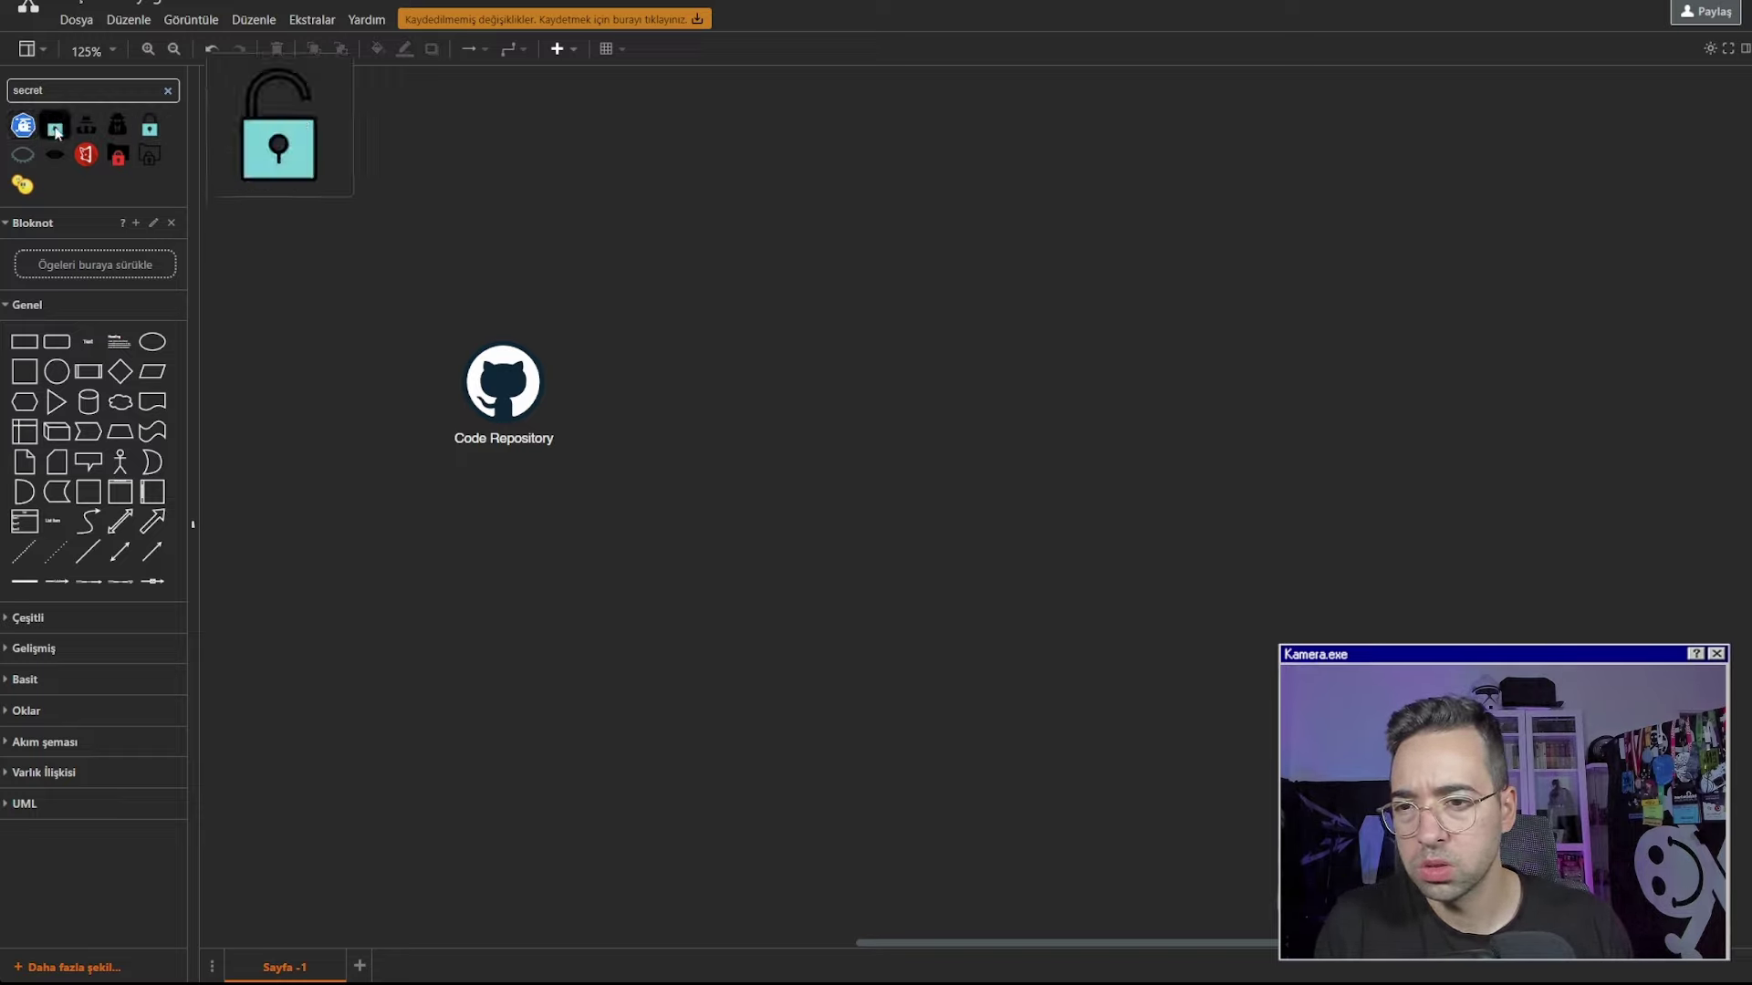
drag(56, 133, 461, 523)
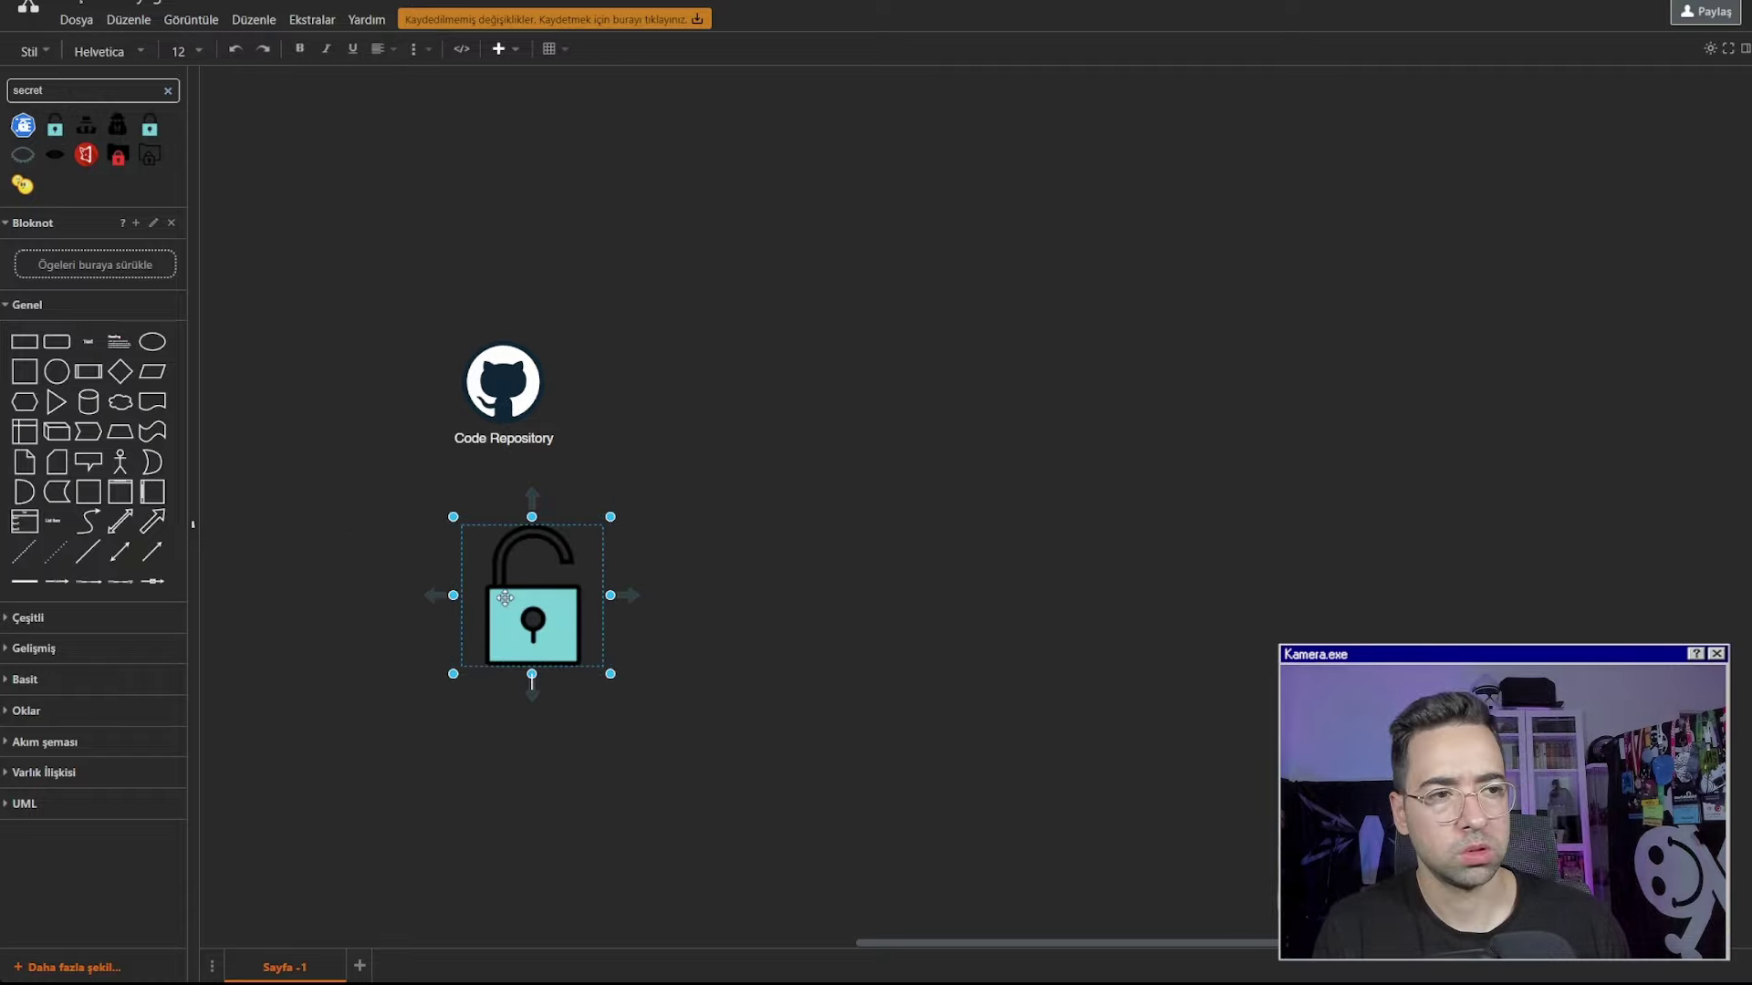
click(622, 600)
click(522, 598)
key(Delete)
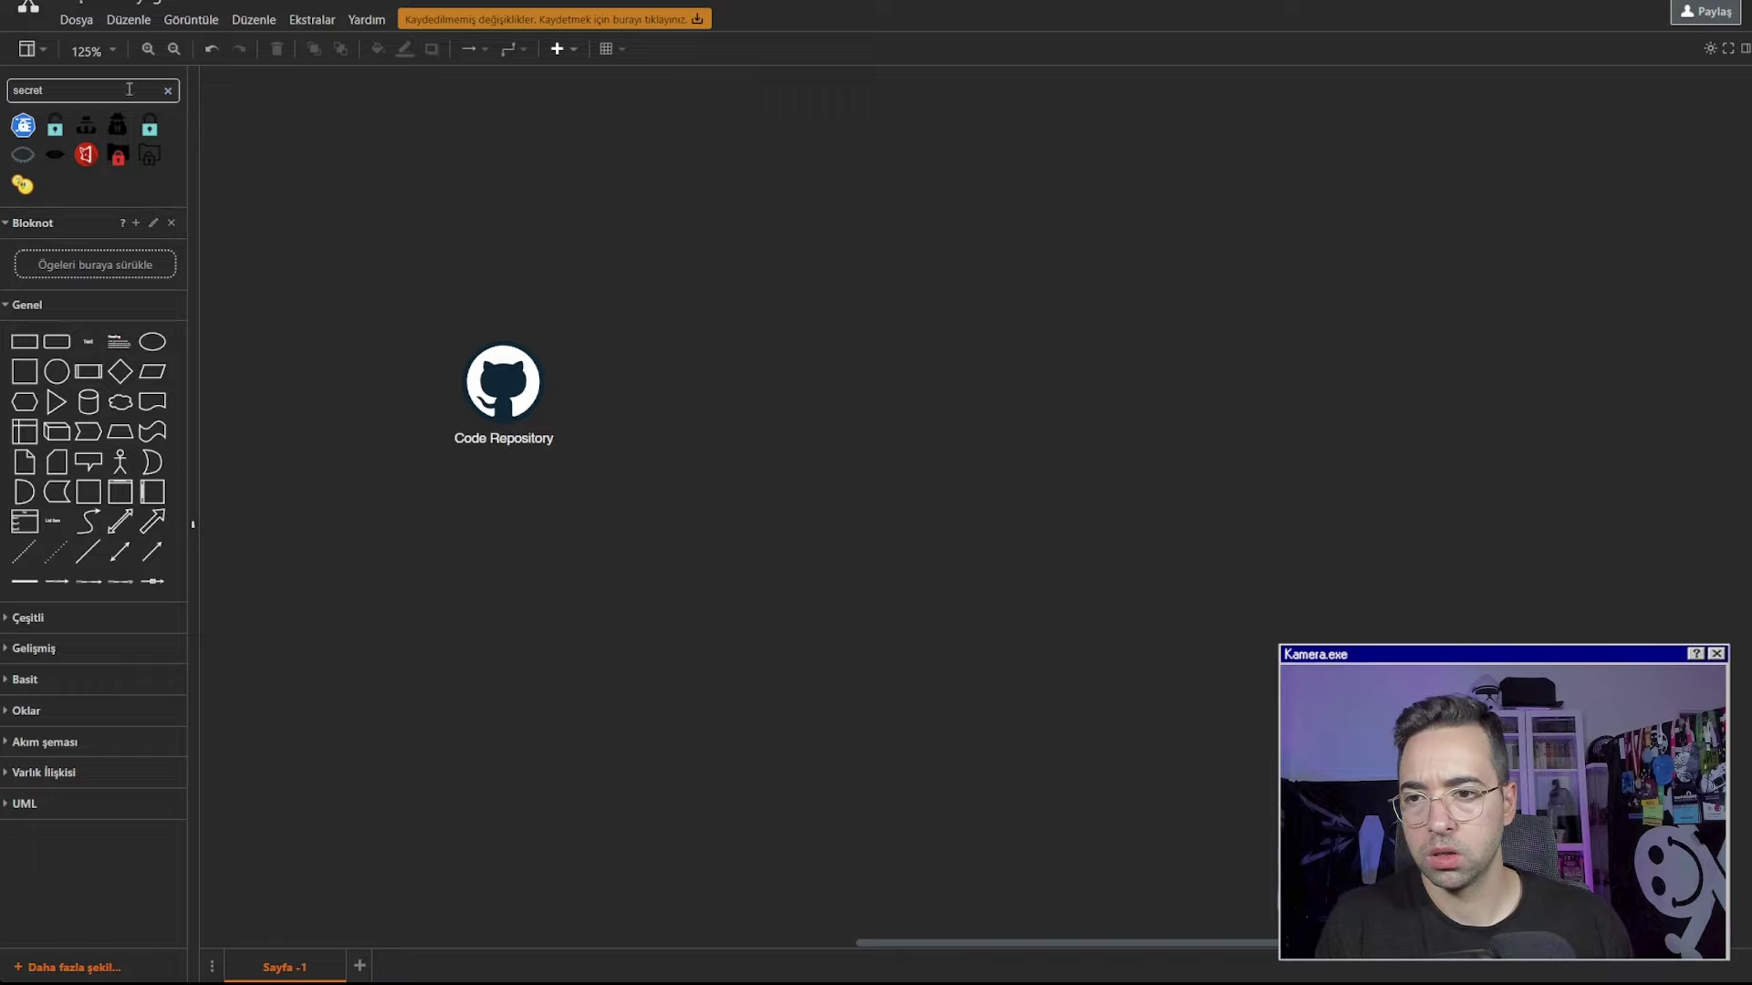
Search the shape library for "github" and try a second GitHub icon labelled "asd" below Code Repository
click(169, 89)
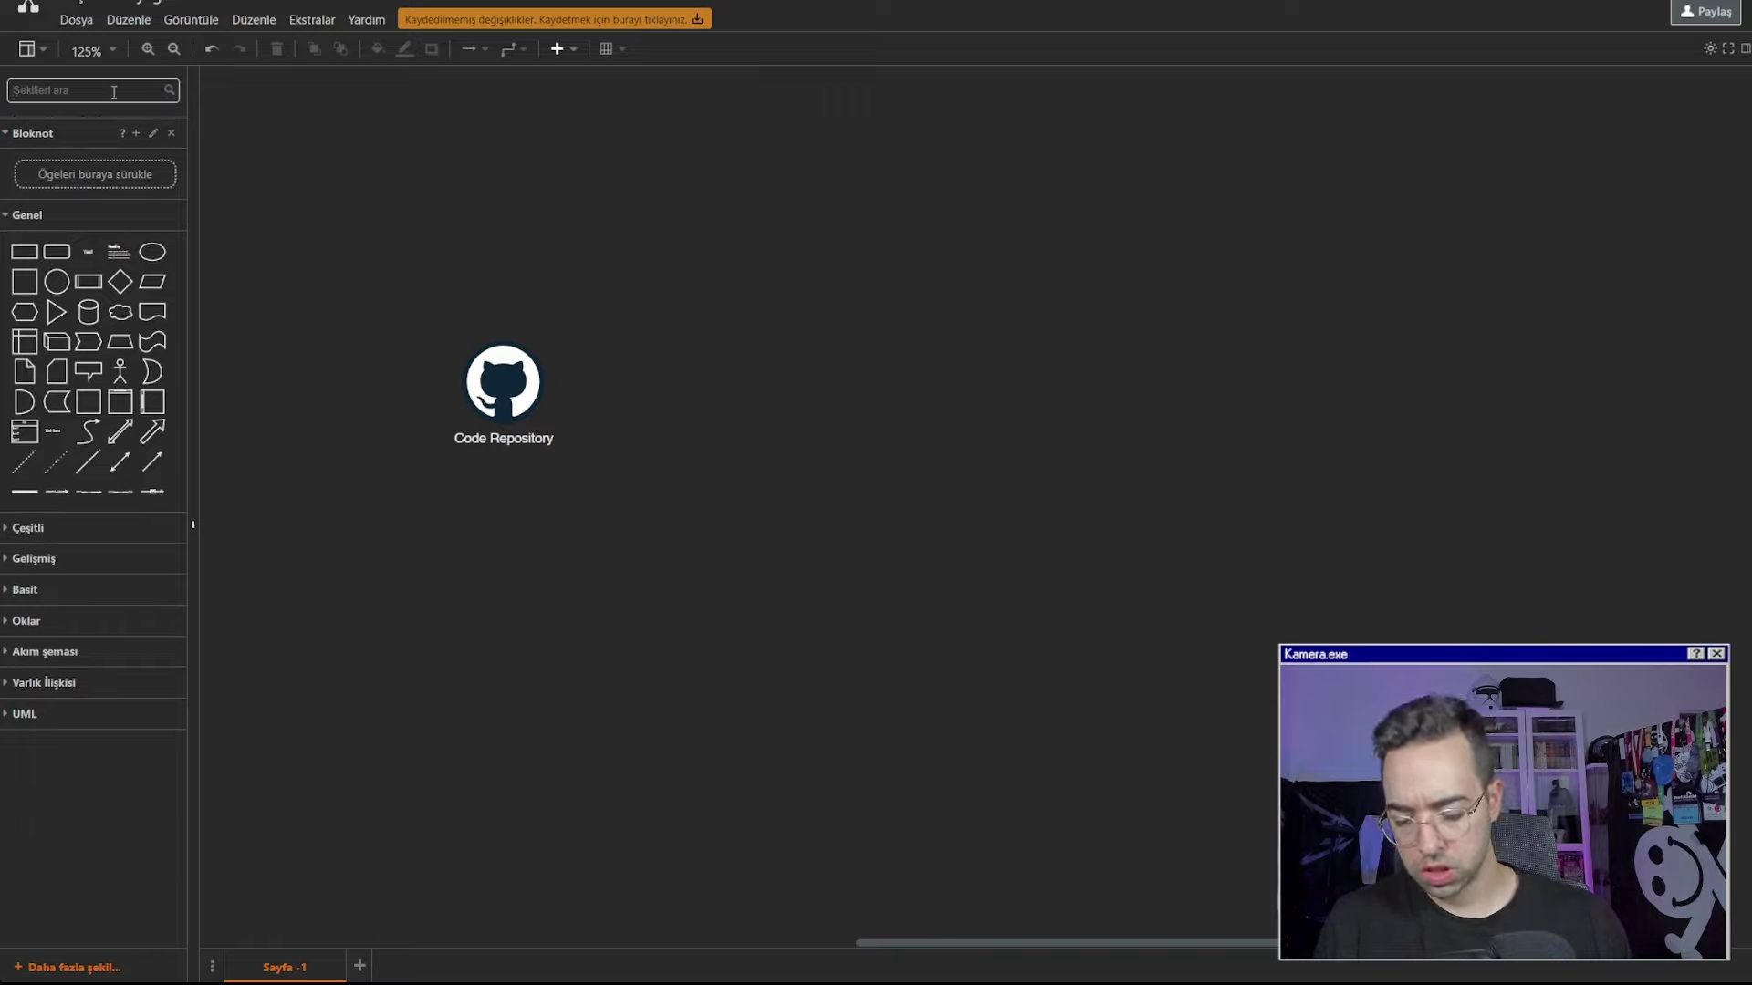
text(github)
key(Return)
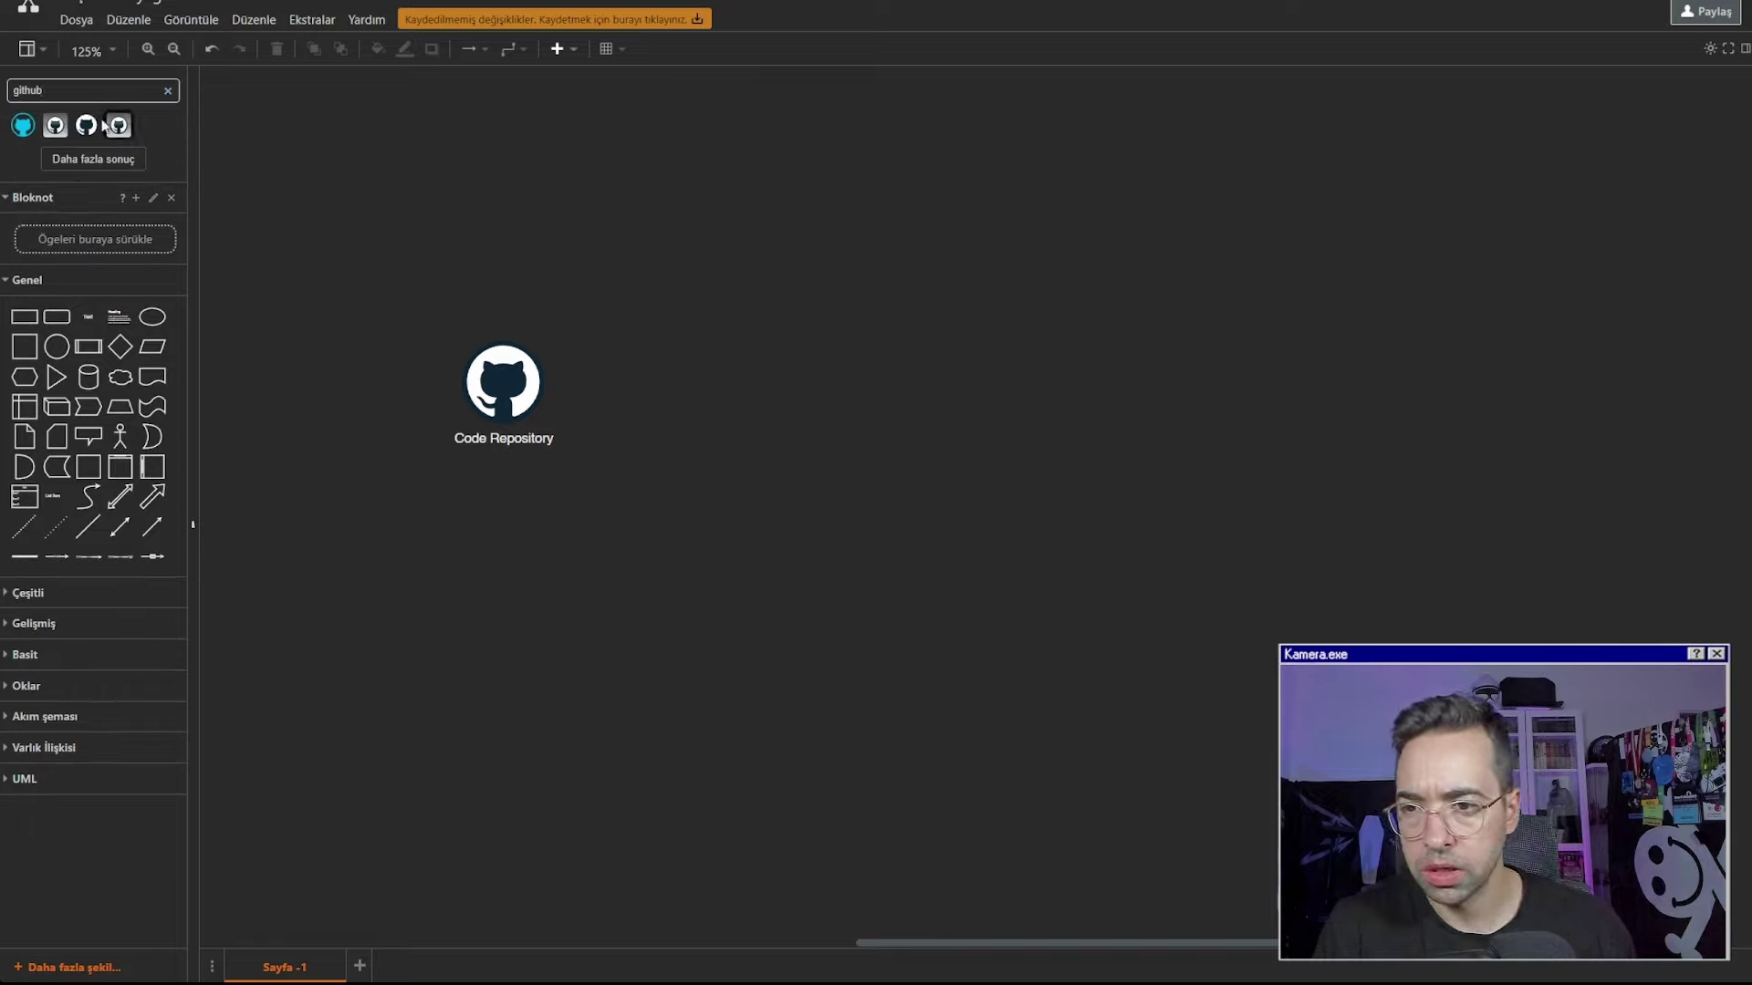
drag(105, 125, 493, 580)
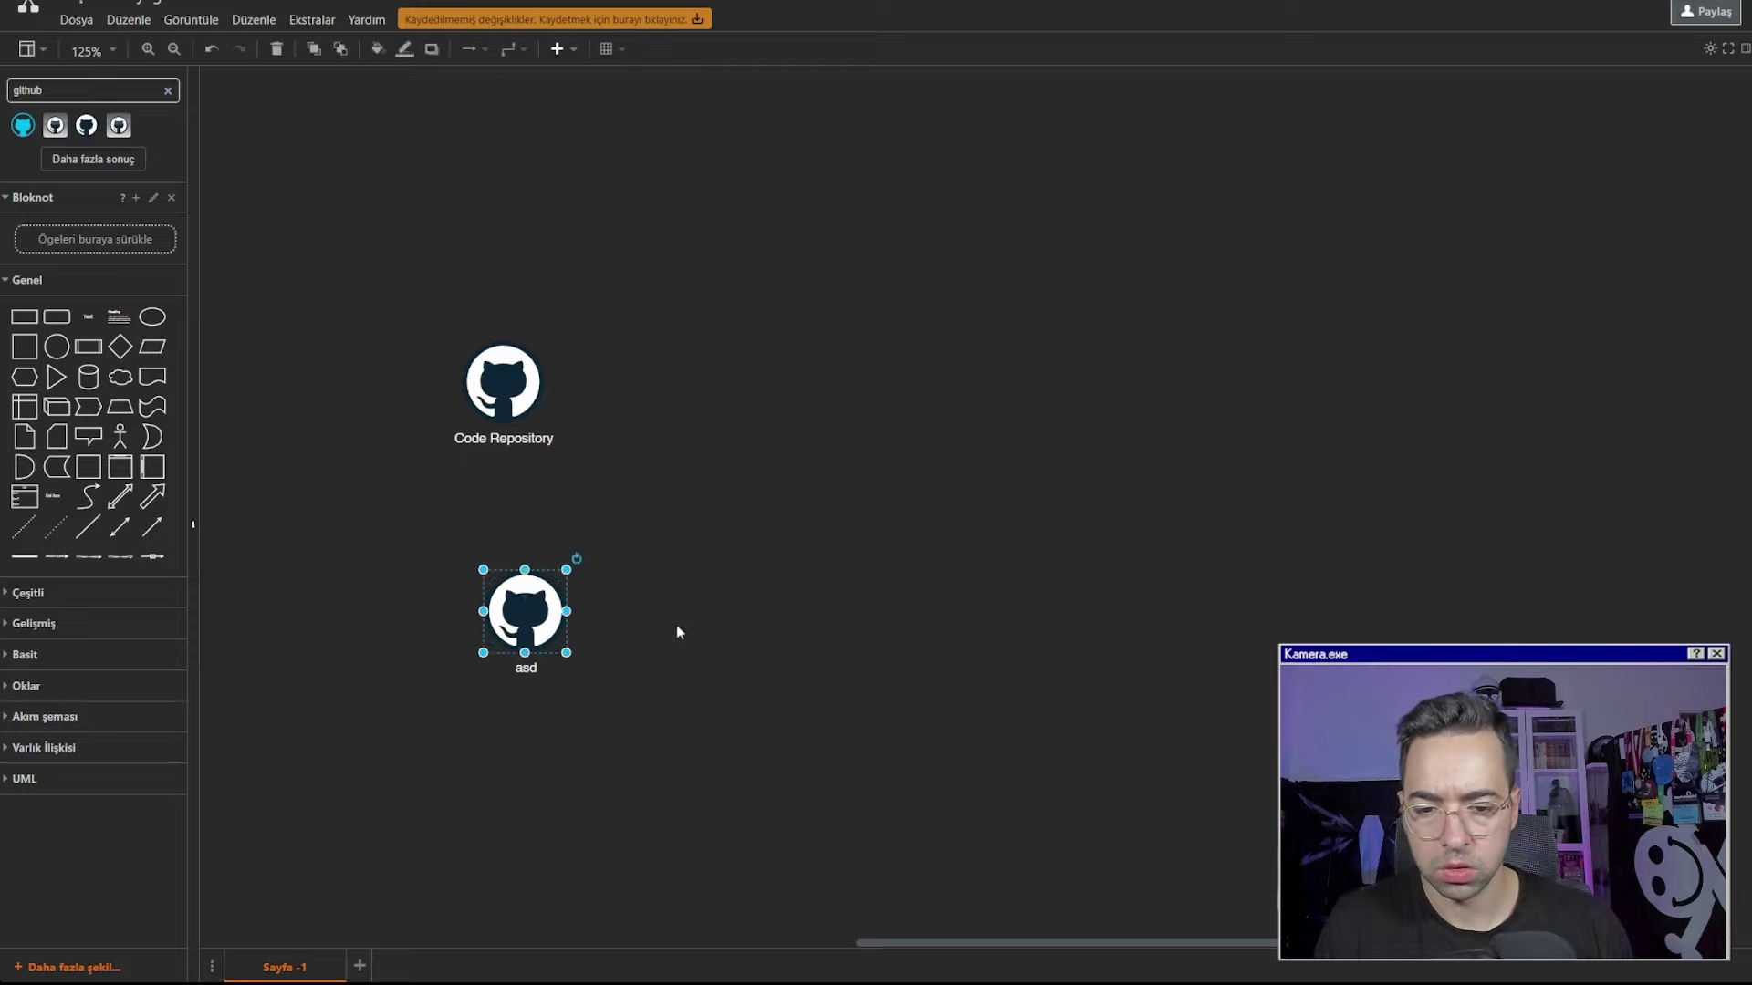
key(Delete)
Search the shape library for "lock" and place the green padlock directly below the Code Repository icon
double_click(111, 91)
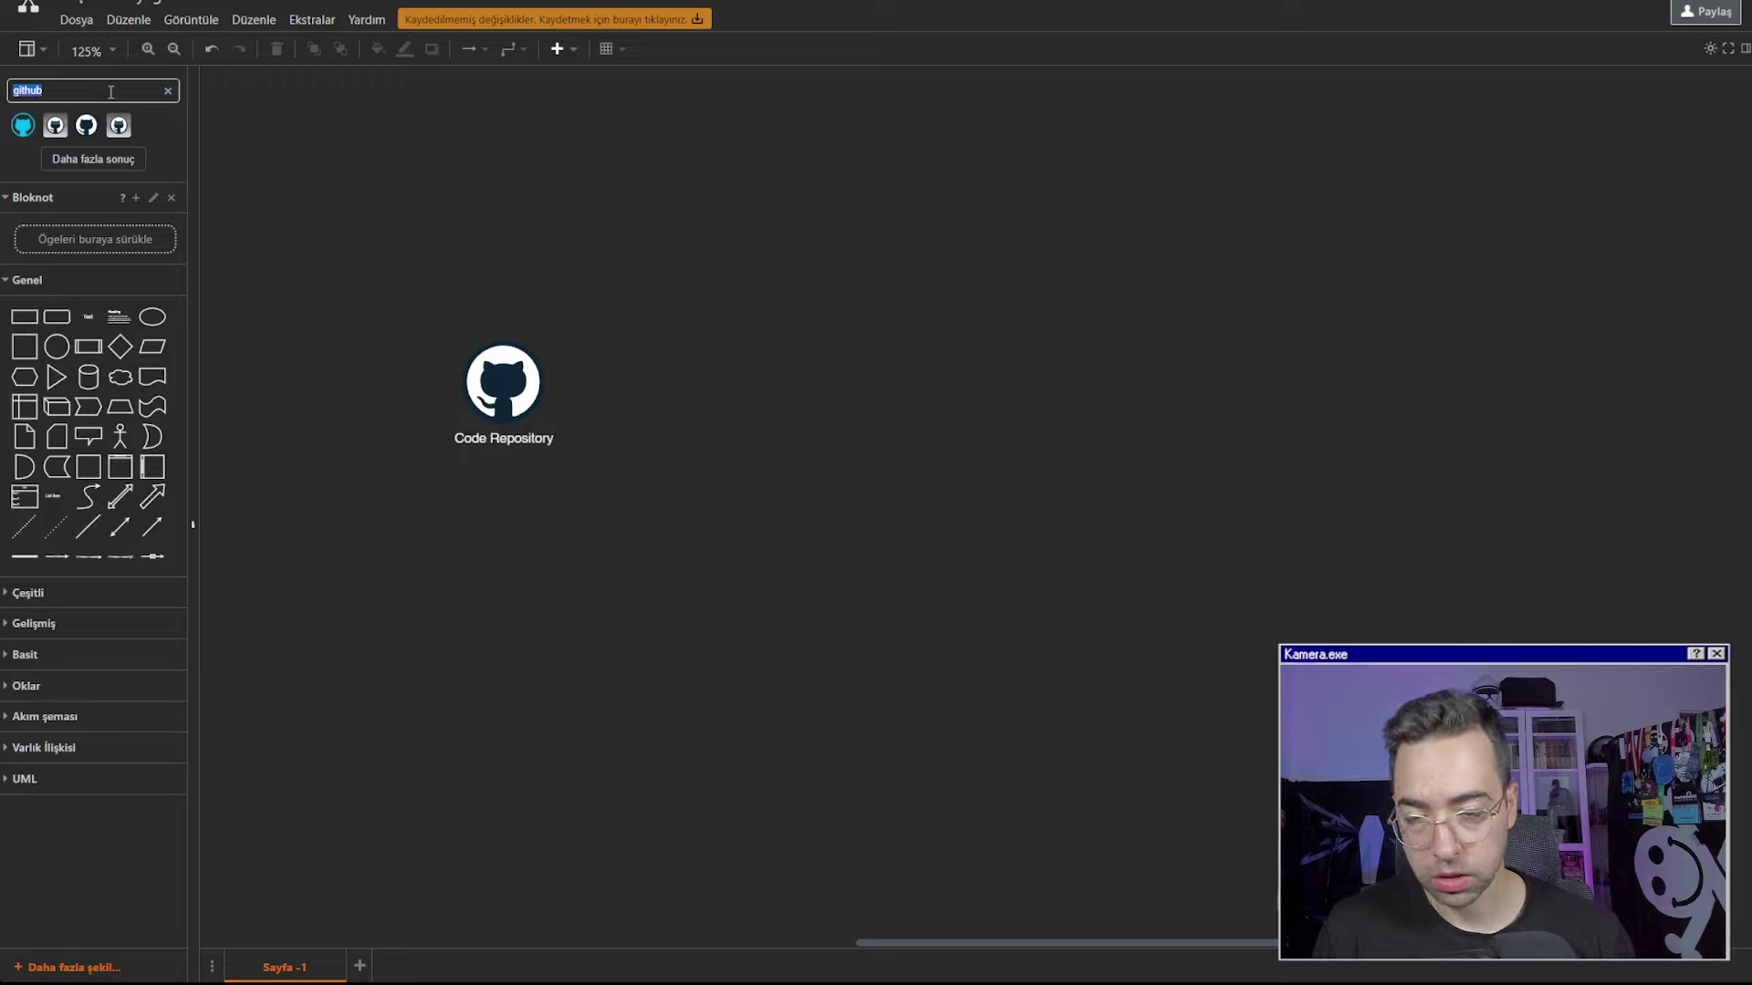
text(lock)
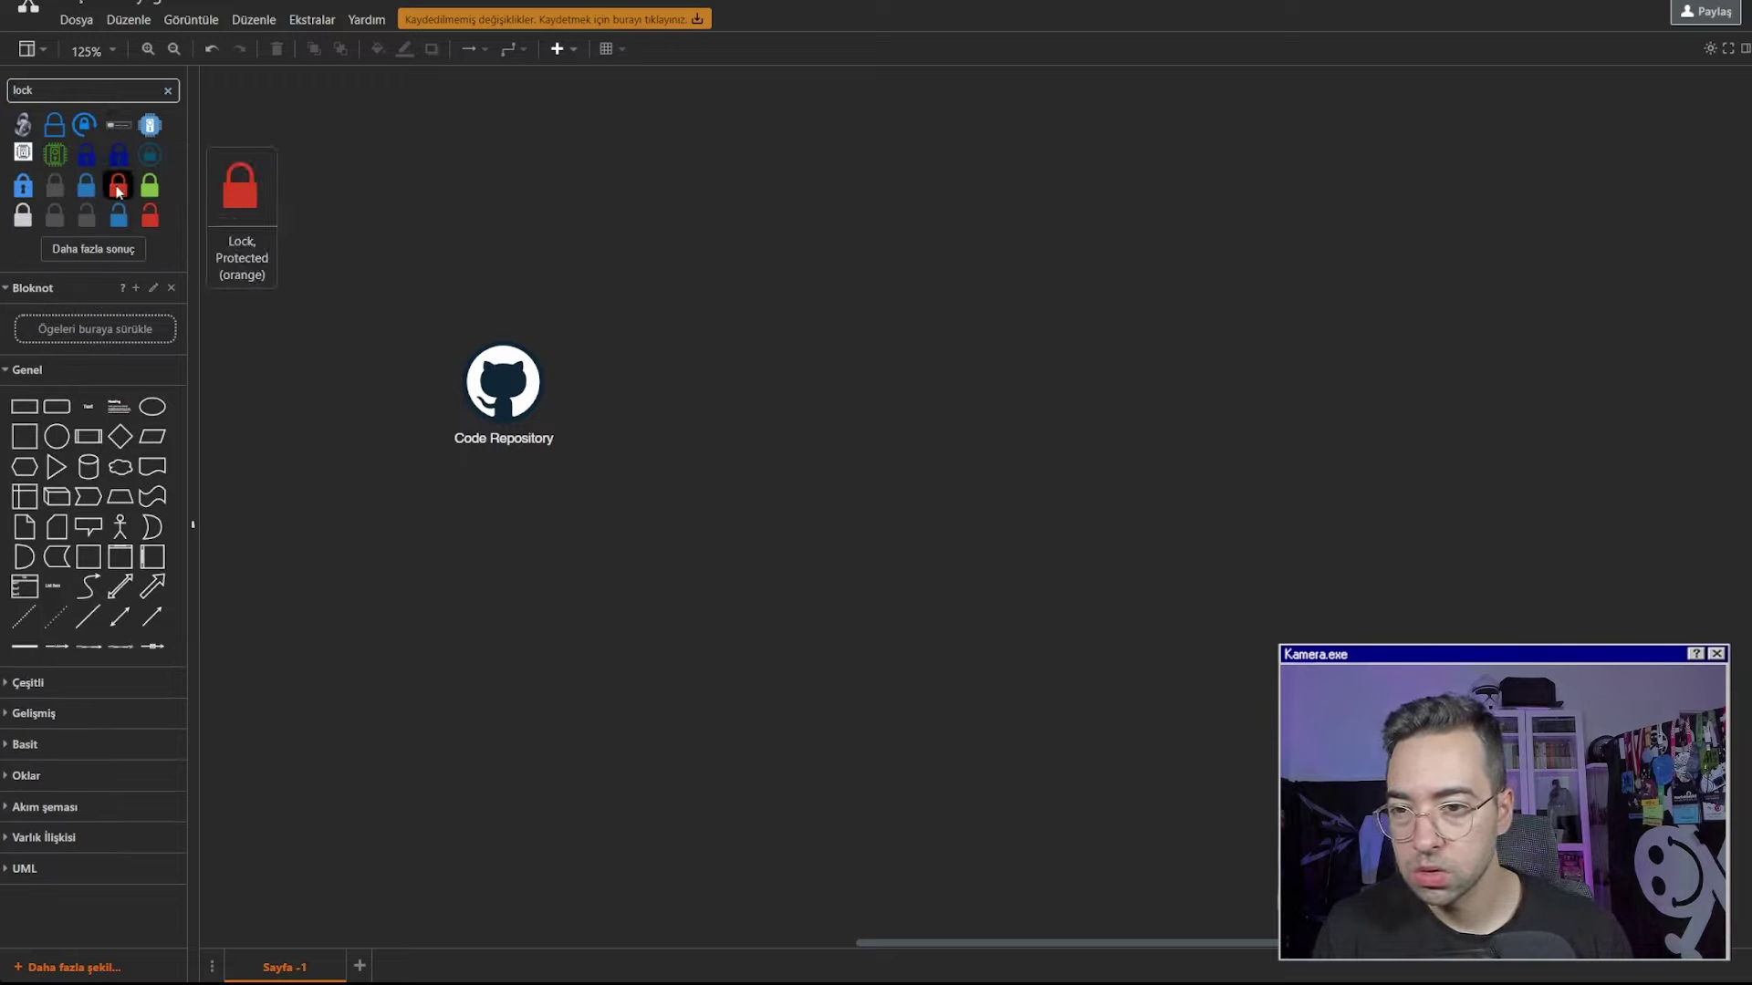
drag(152, 188, 497, 503)
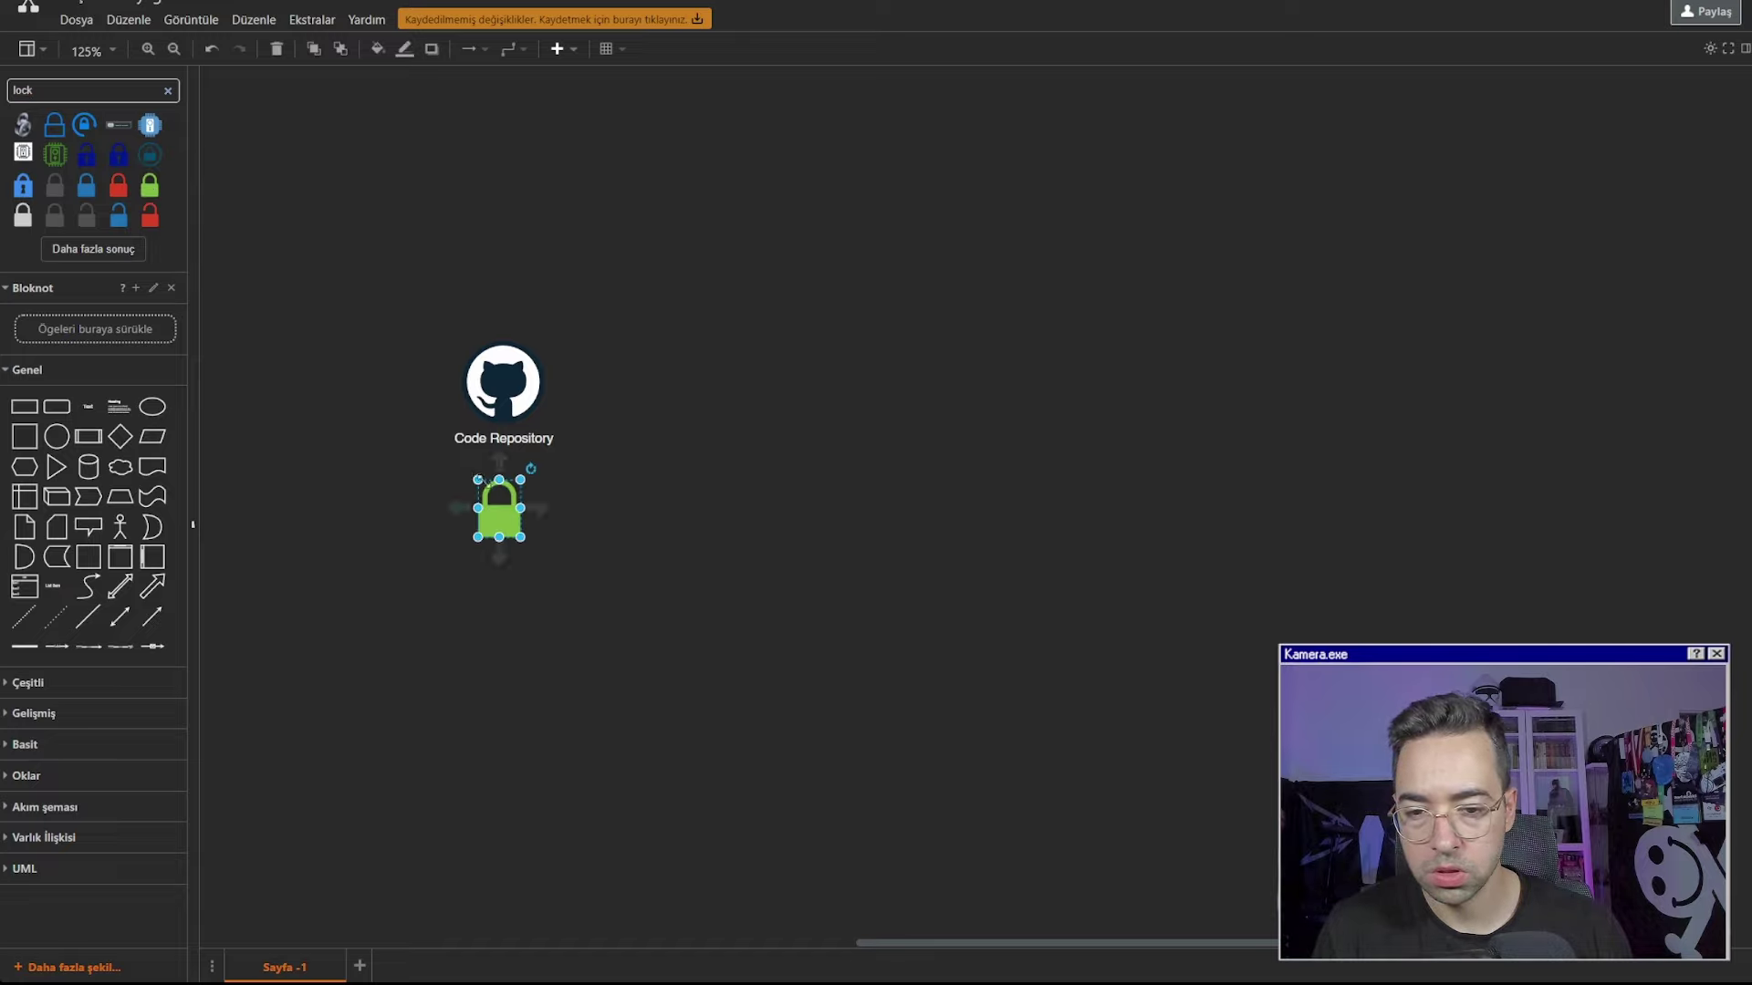
Label the green padlock "Secret Scanning"
text(asd)
key(BackSpace)
key(BackSpace)
key(BackSpace)
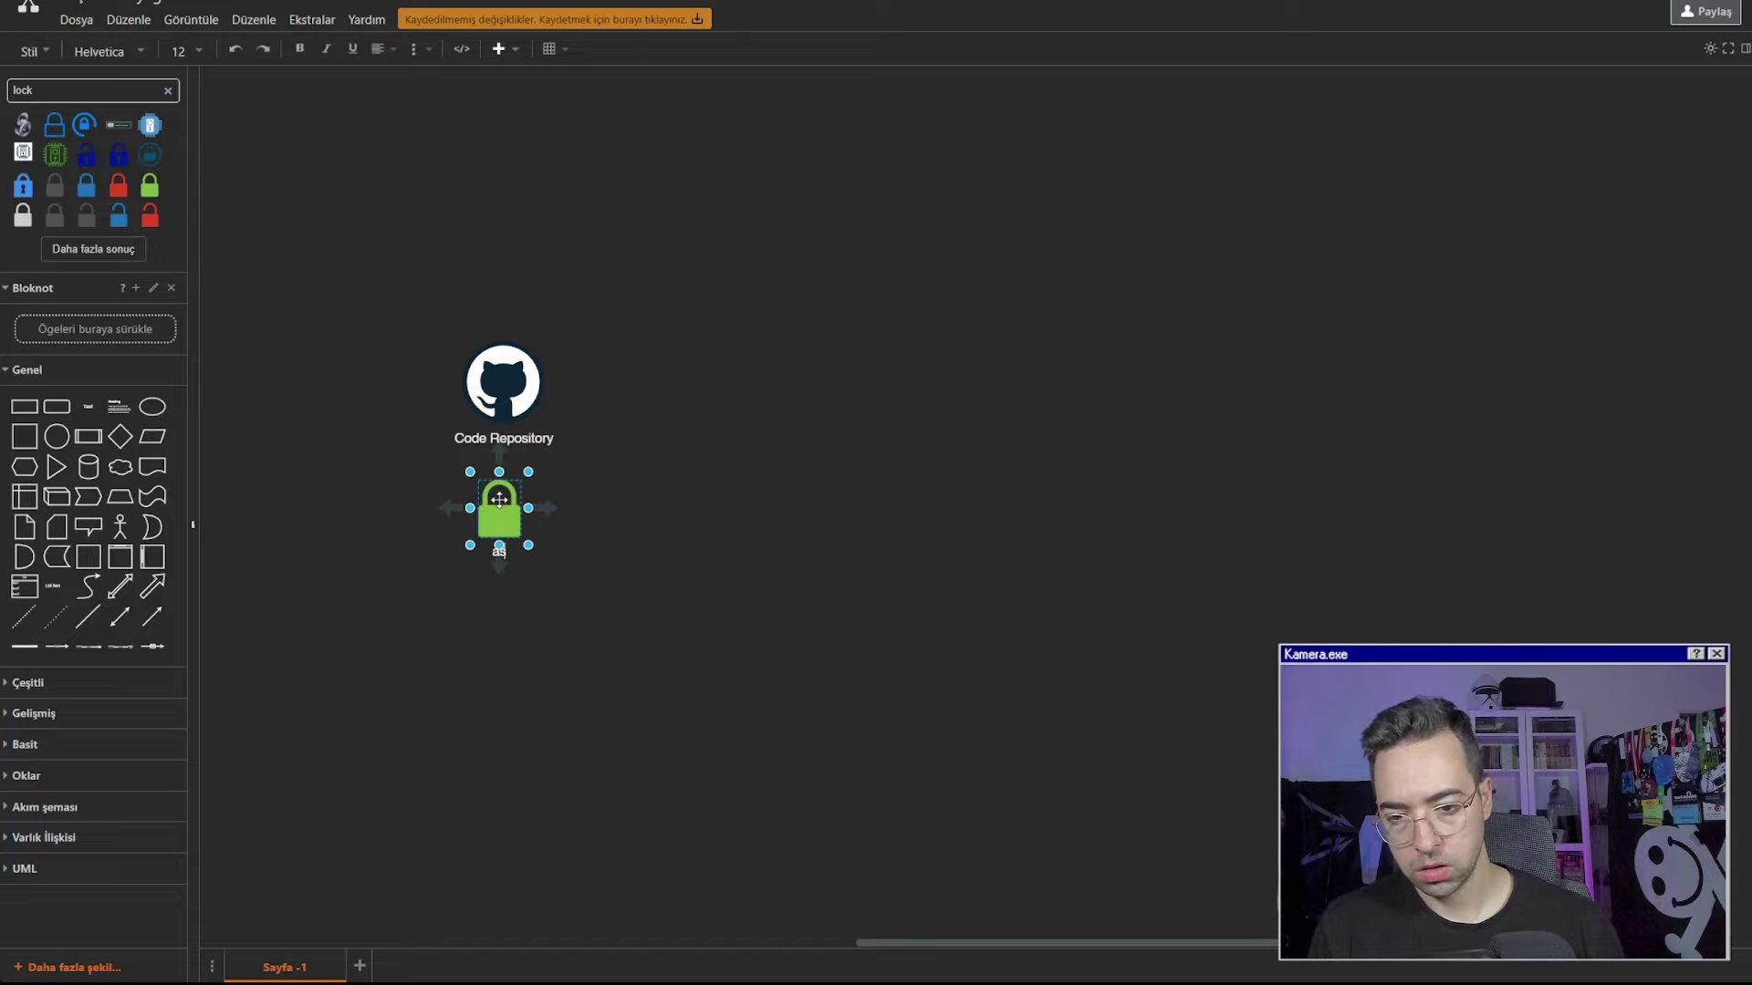
text(Sc)
key(BackSpace)
text(ecre)
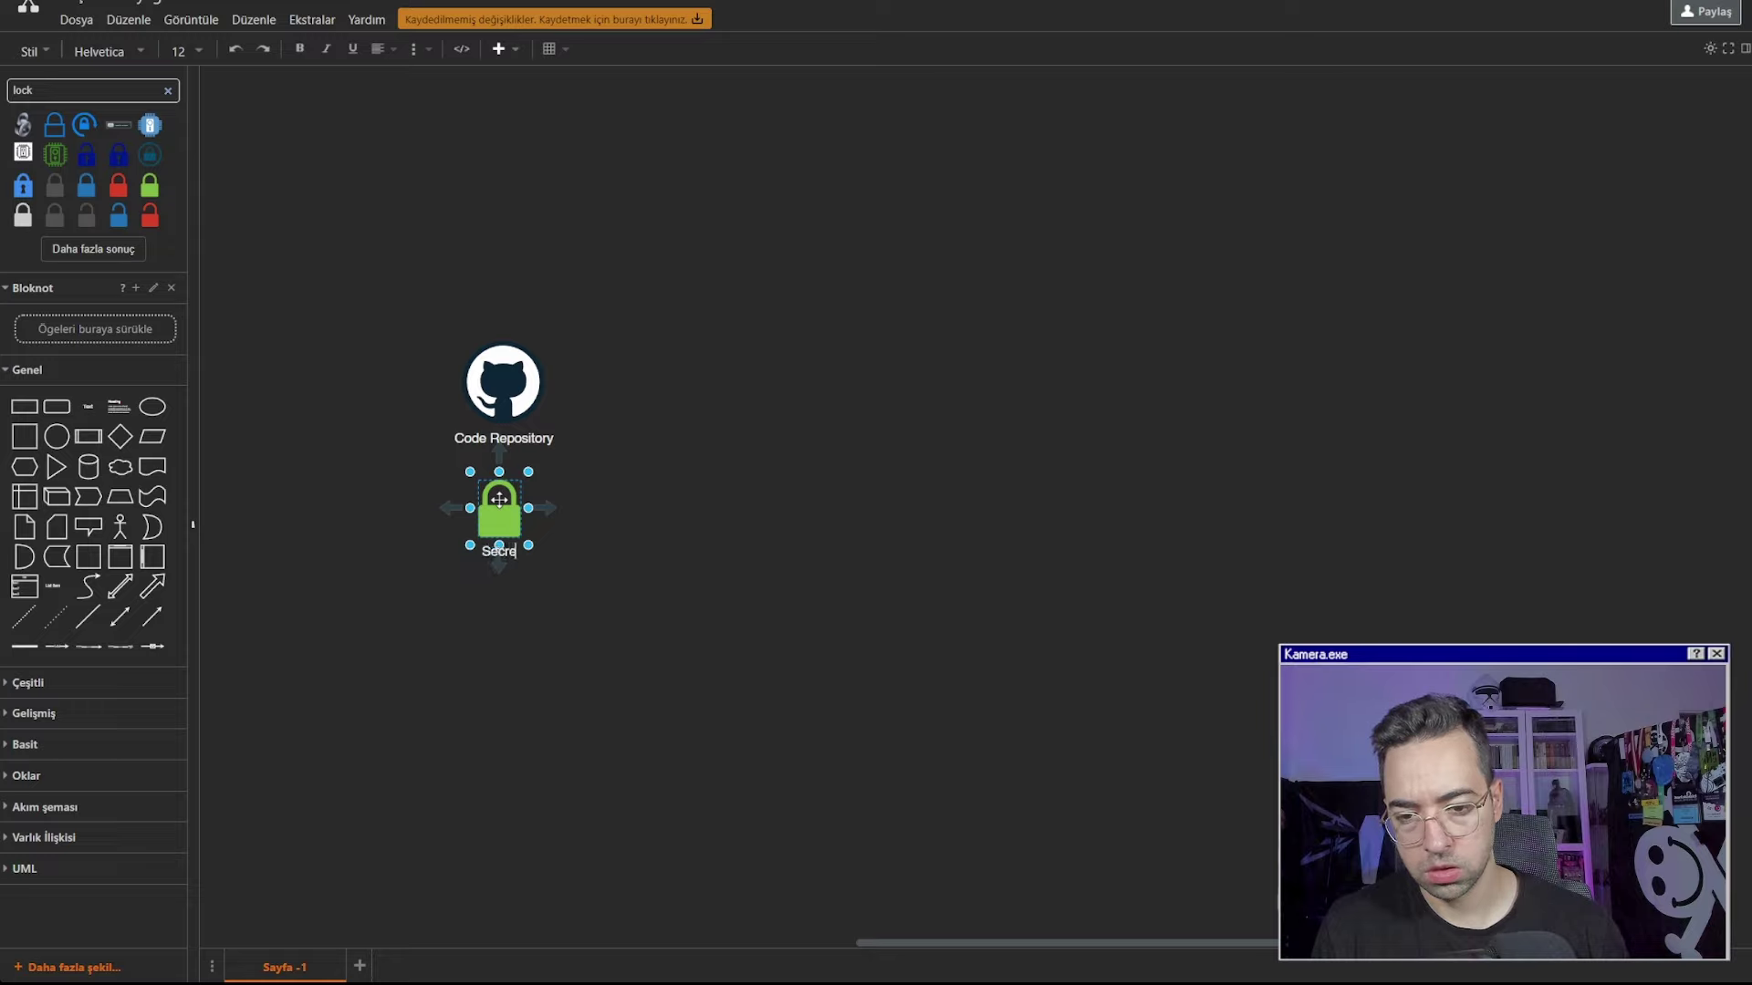
text(t Scanning)
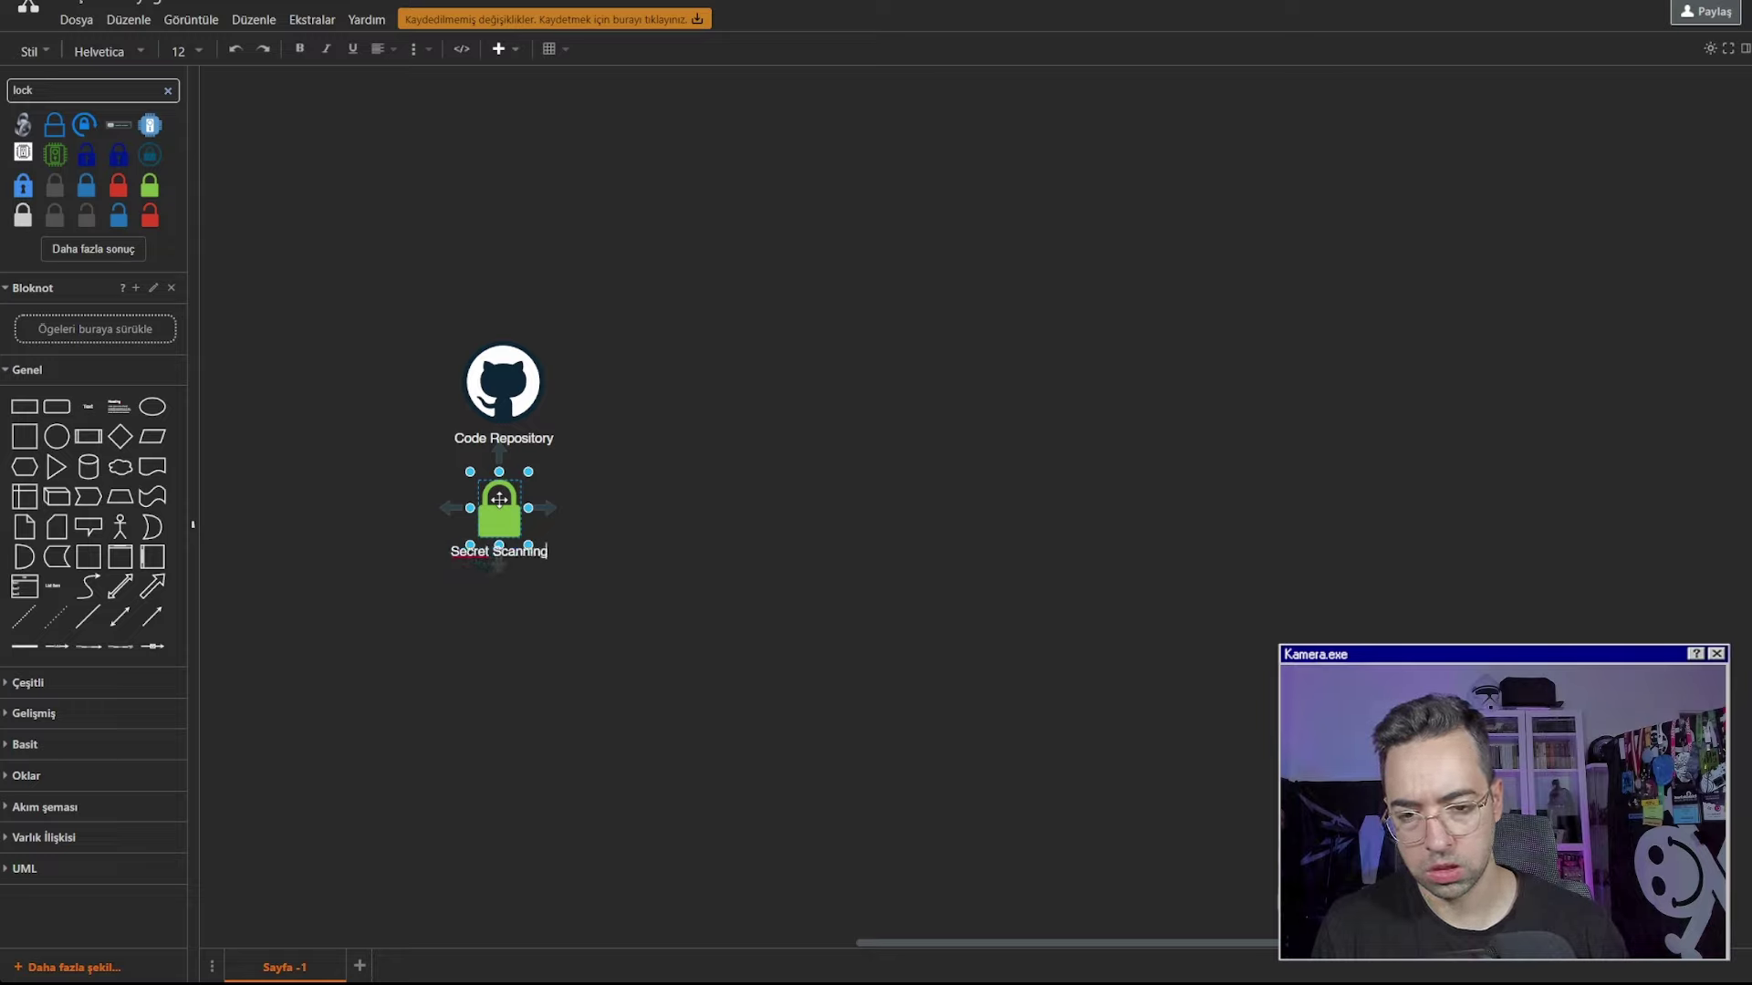
click(584, 552)
Move the Secret Scanning padlock slightly lower and connect it to Code Repository with an upward arrow
drag(500, 508, 502, 453)
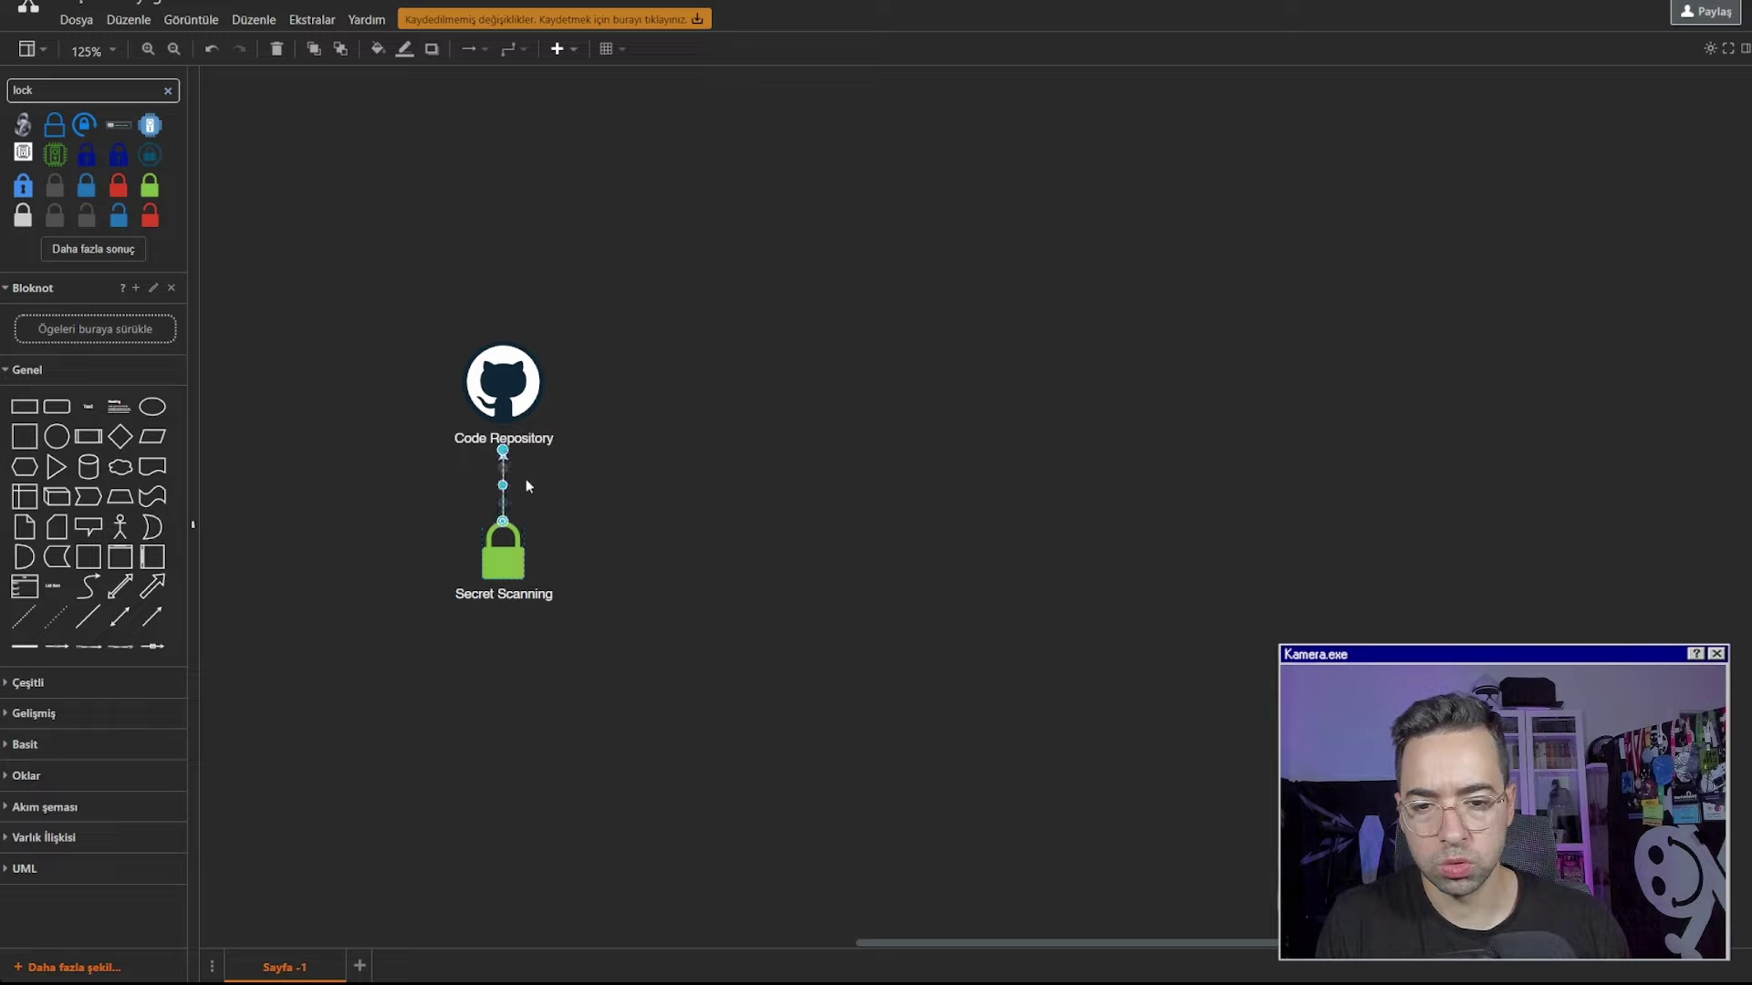
click(569, 533)
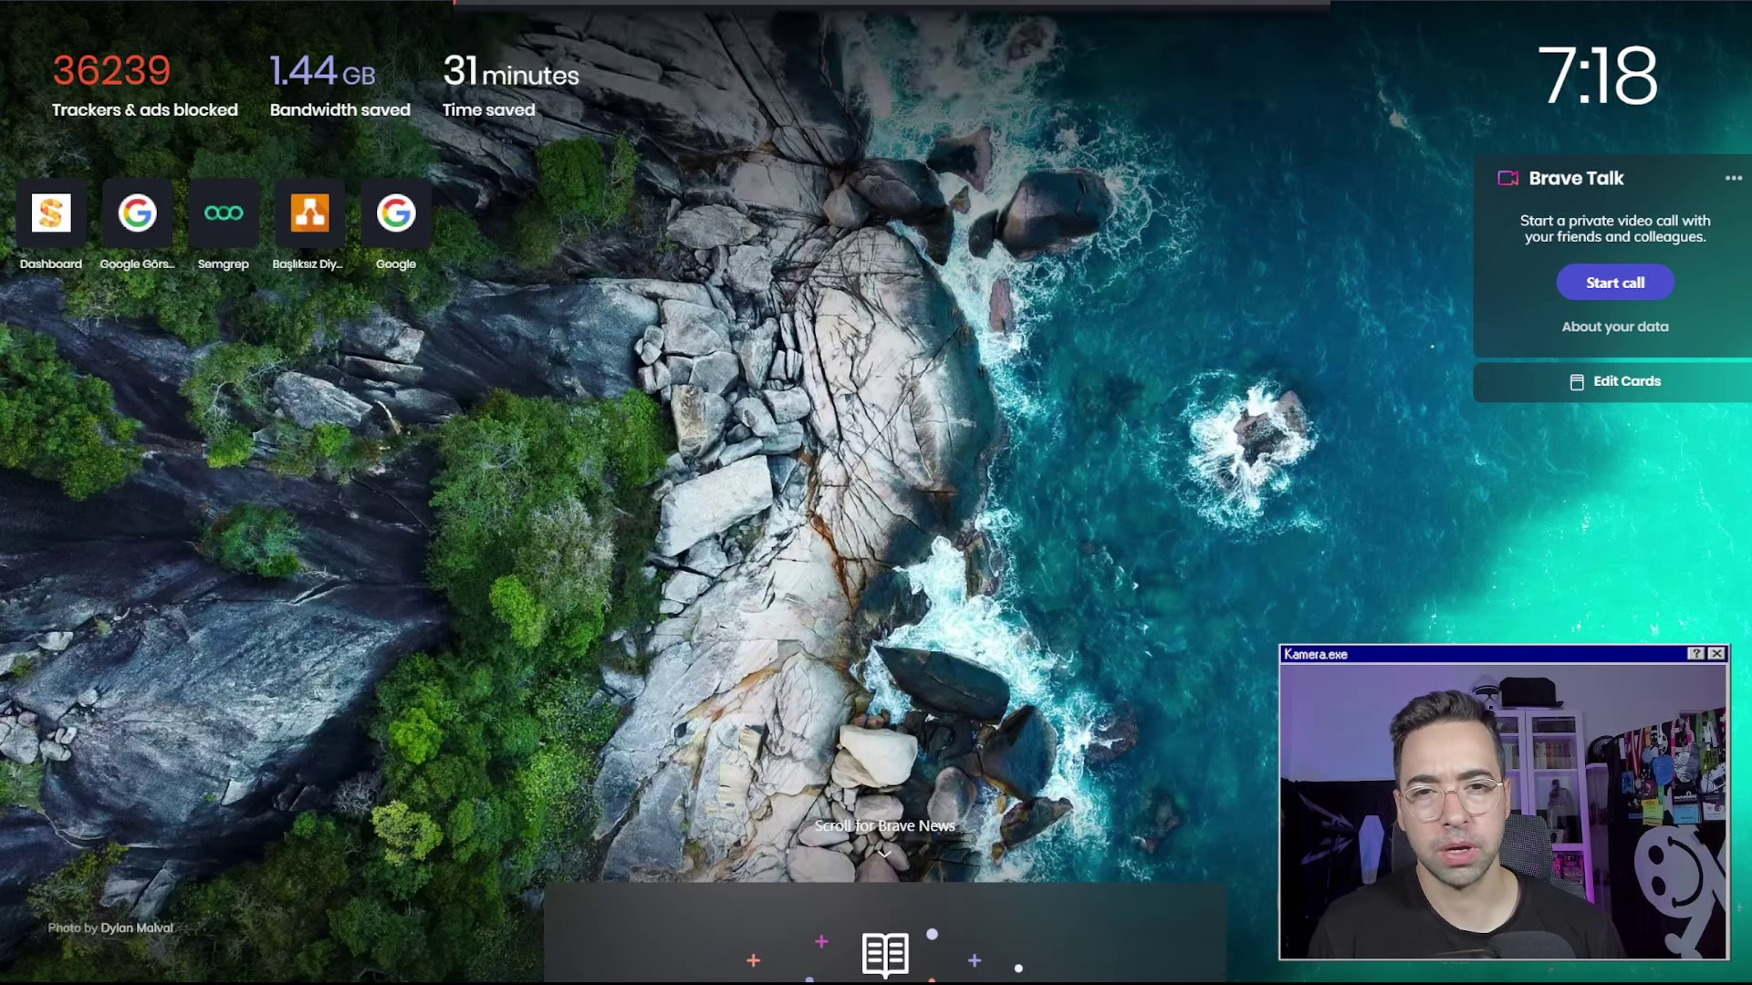
Search Google for "github dependabot", look at the Dependabot GitHub page, and return to the results
key(Return)
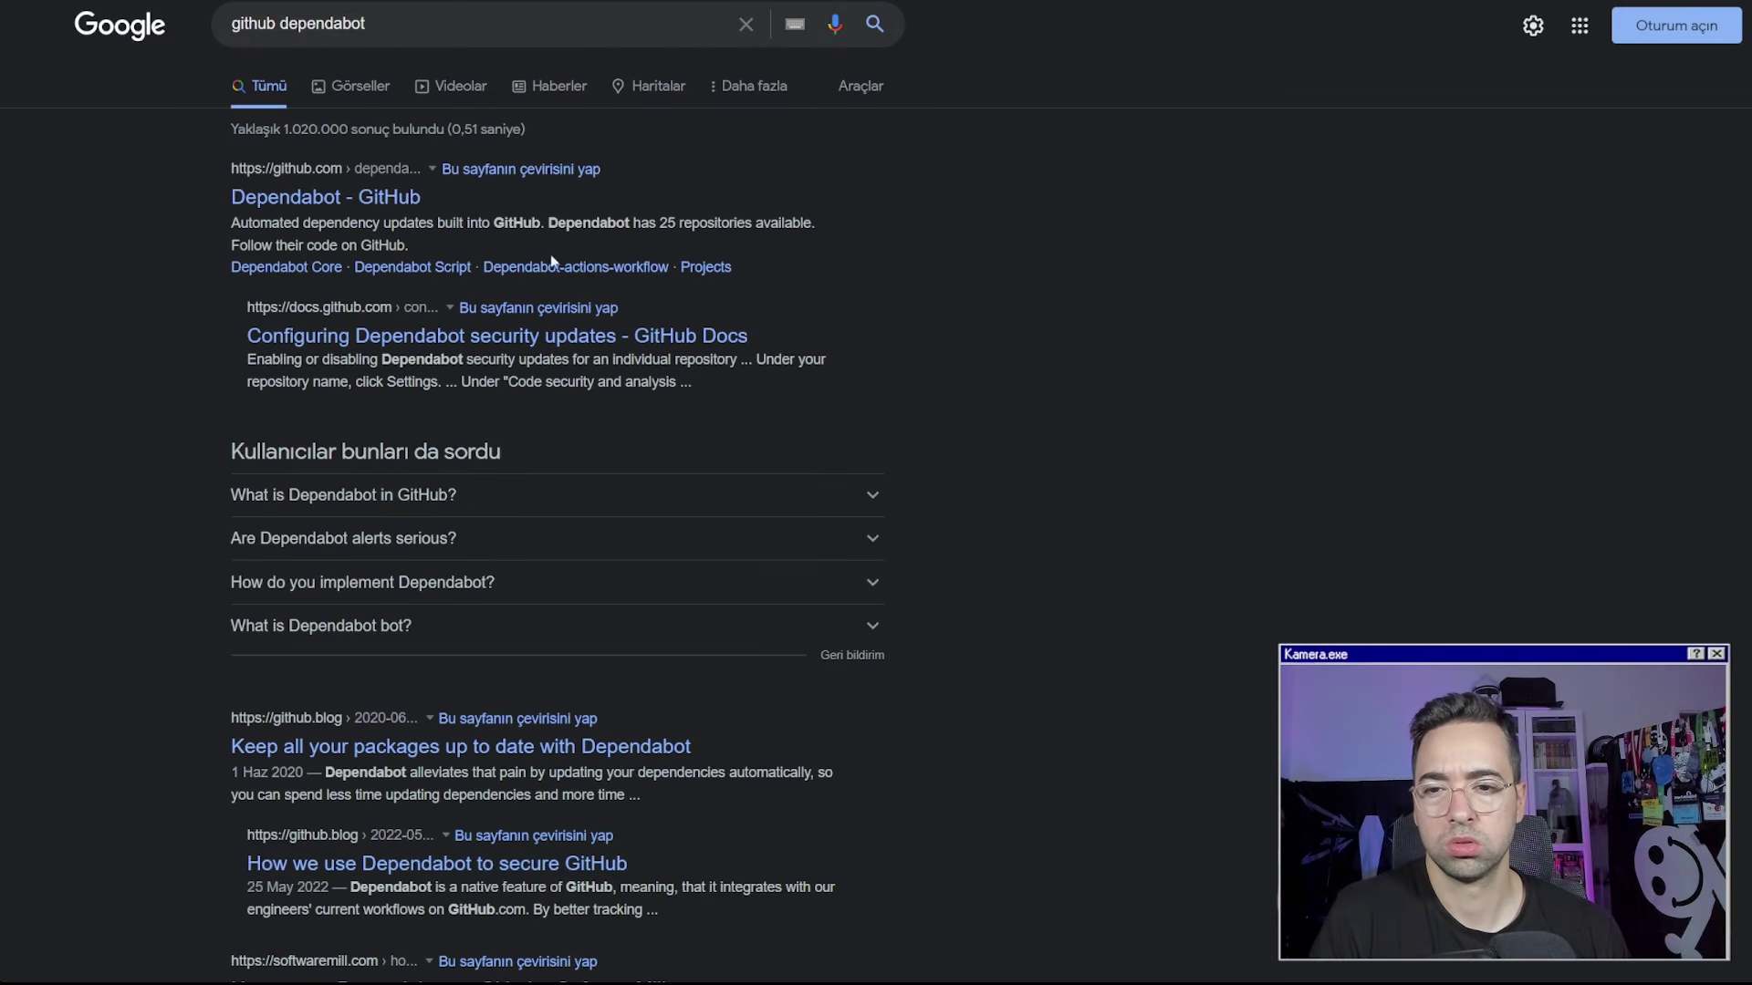
click(384, 209)
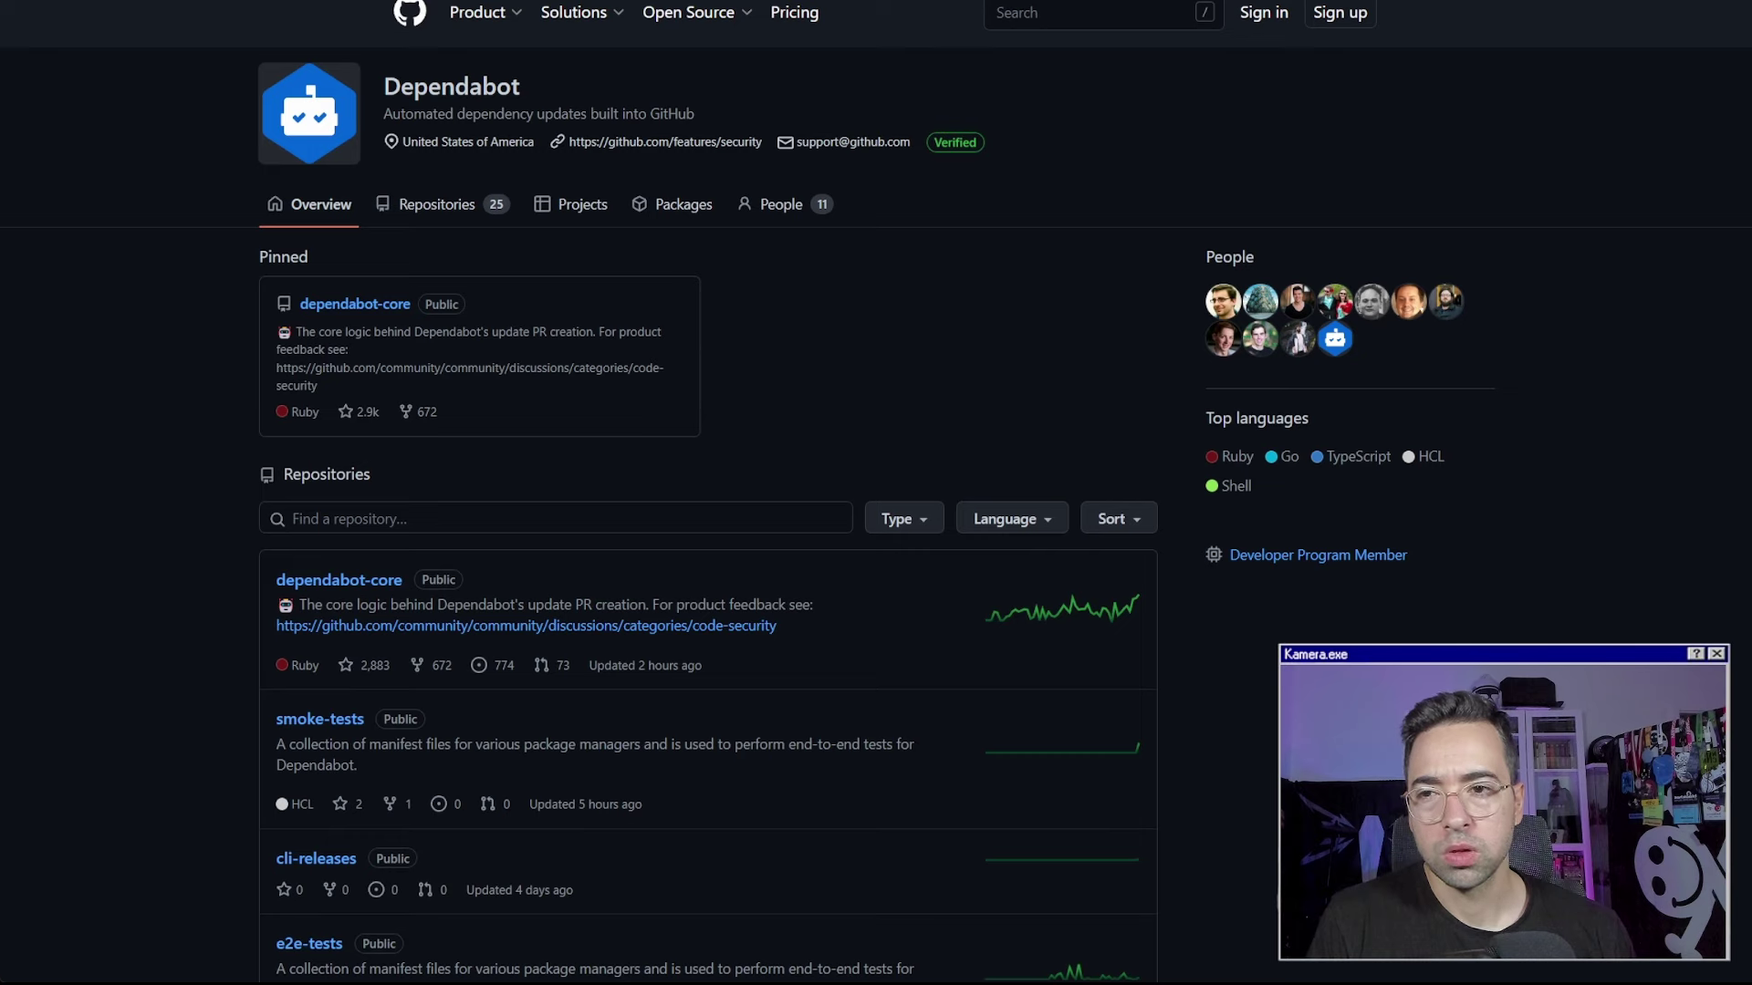
key(alt+Left)
Open the GitHub blog article "Keep all your packages up to date with Dependabot" separately and review its dependabot.yml configuration section
scroll(1000, 346, down, 3)
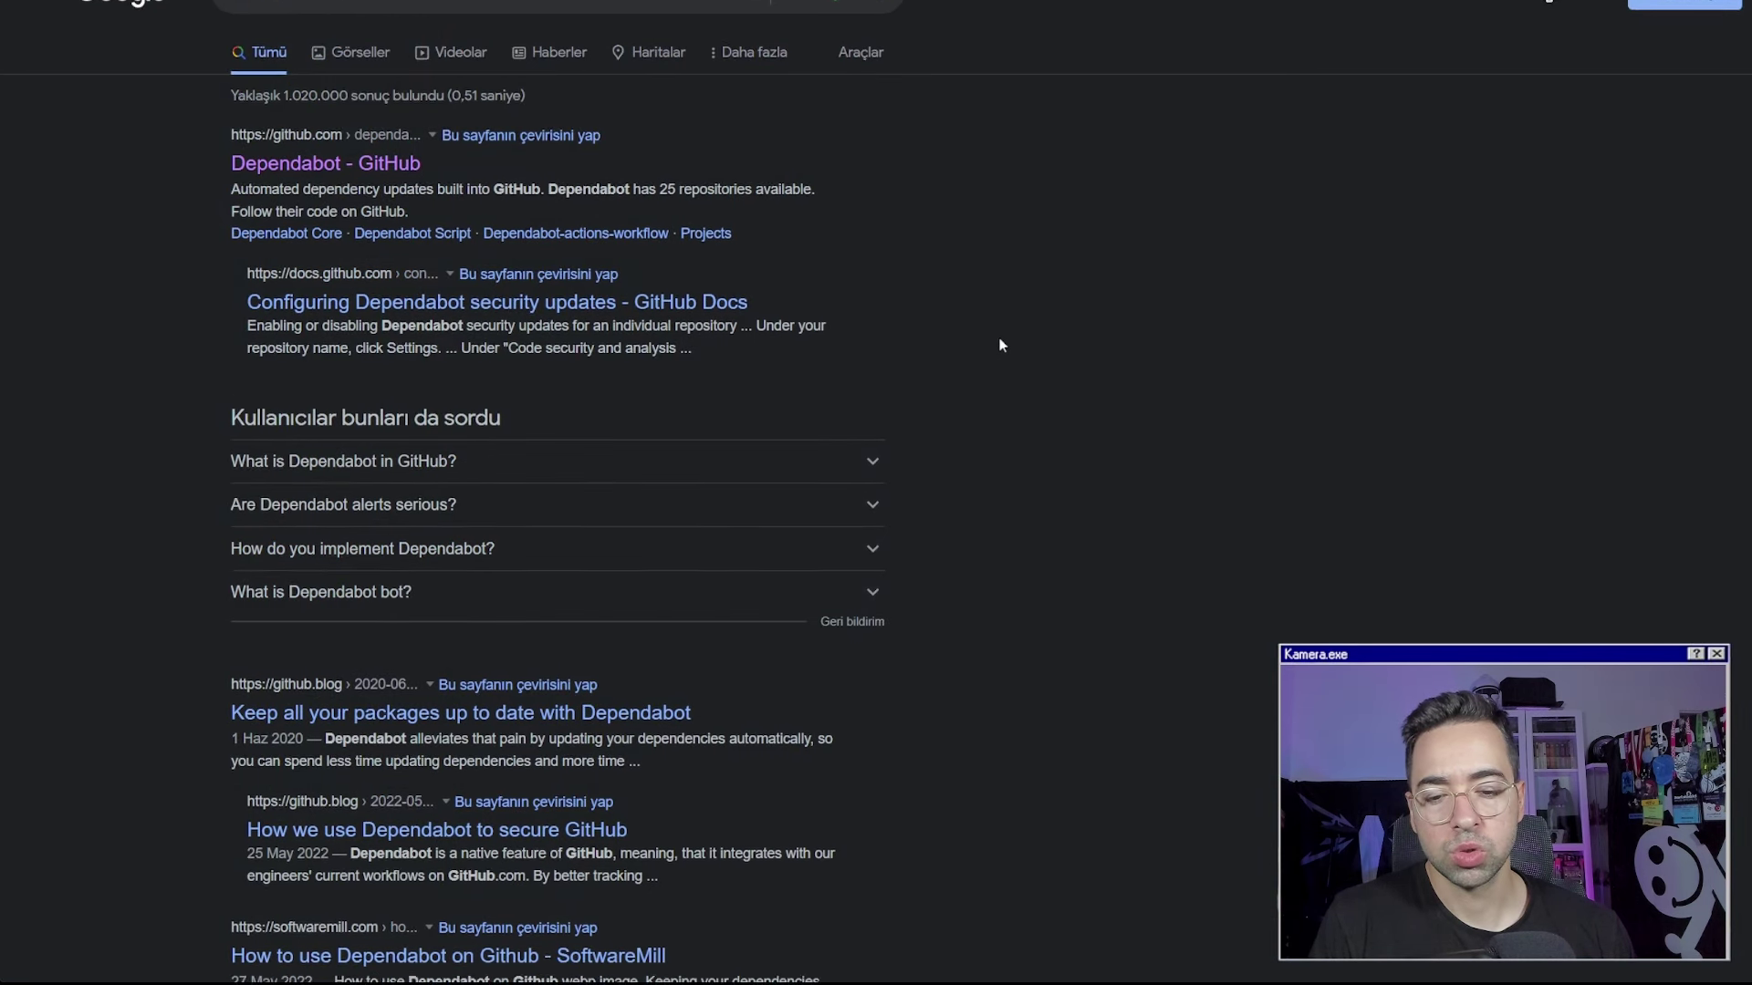
middle_click(568, 513)
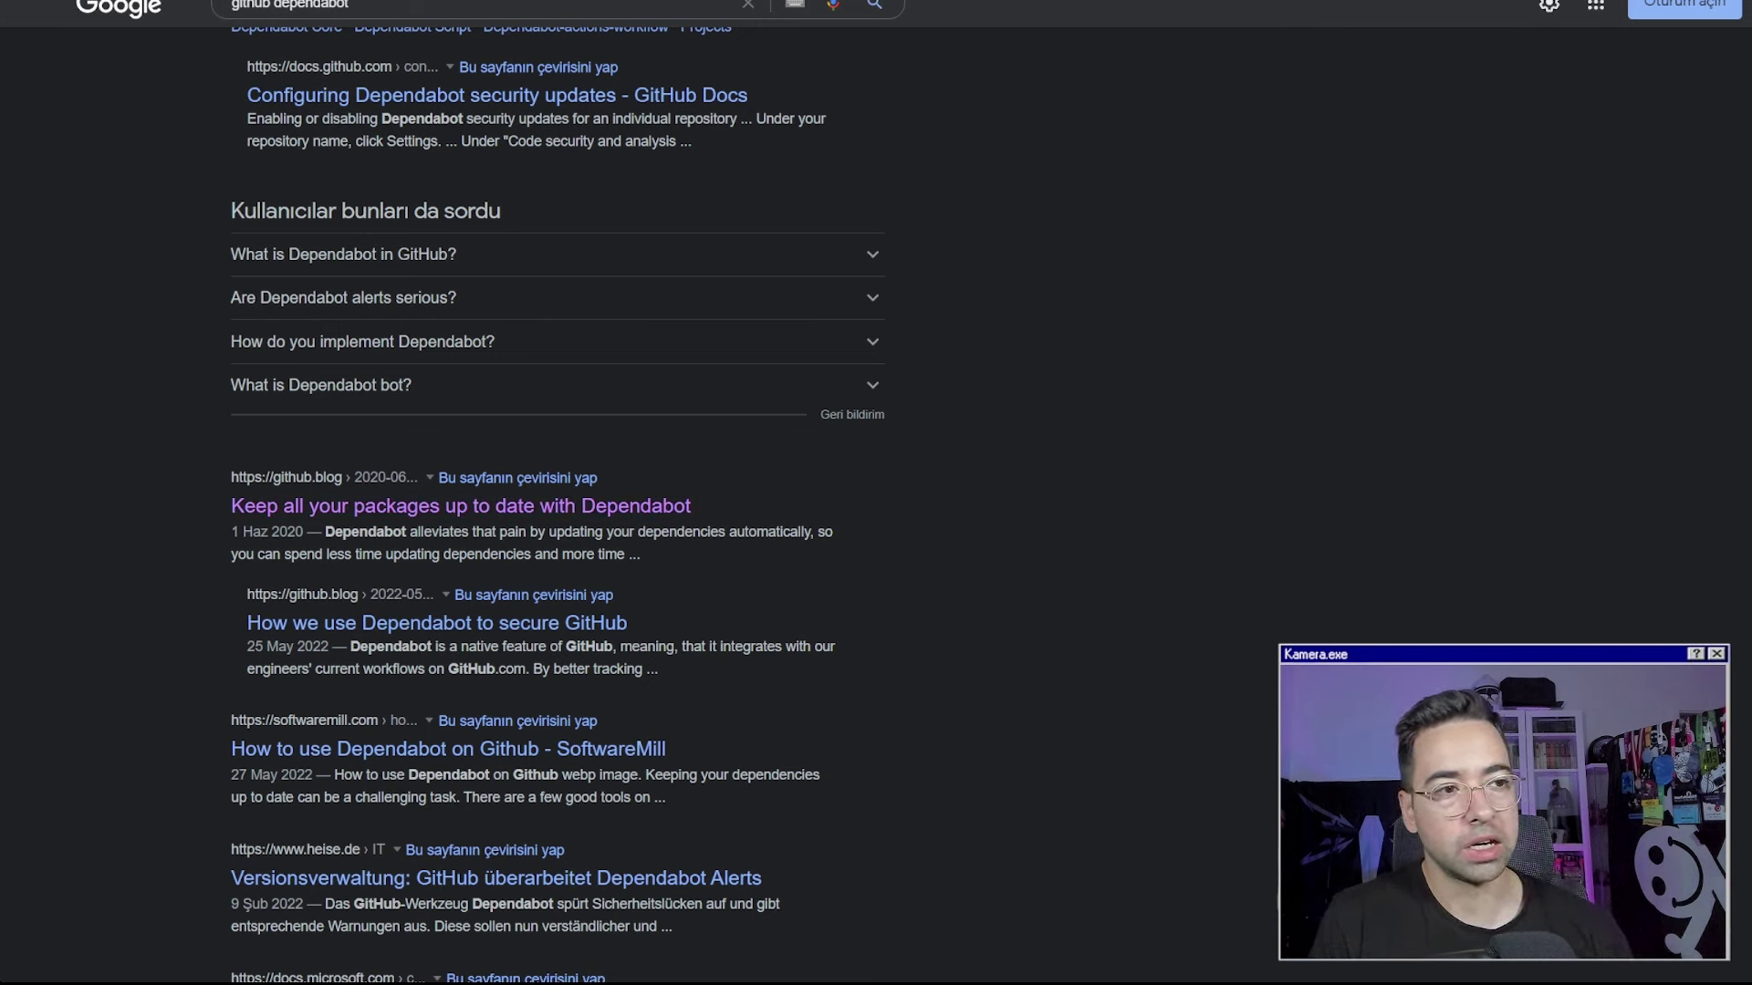
key(ctrl+Tab)
scroll(1138, 104, down, 8)
scroll(1138, 104, down, 8)
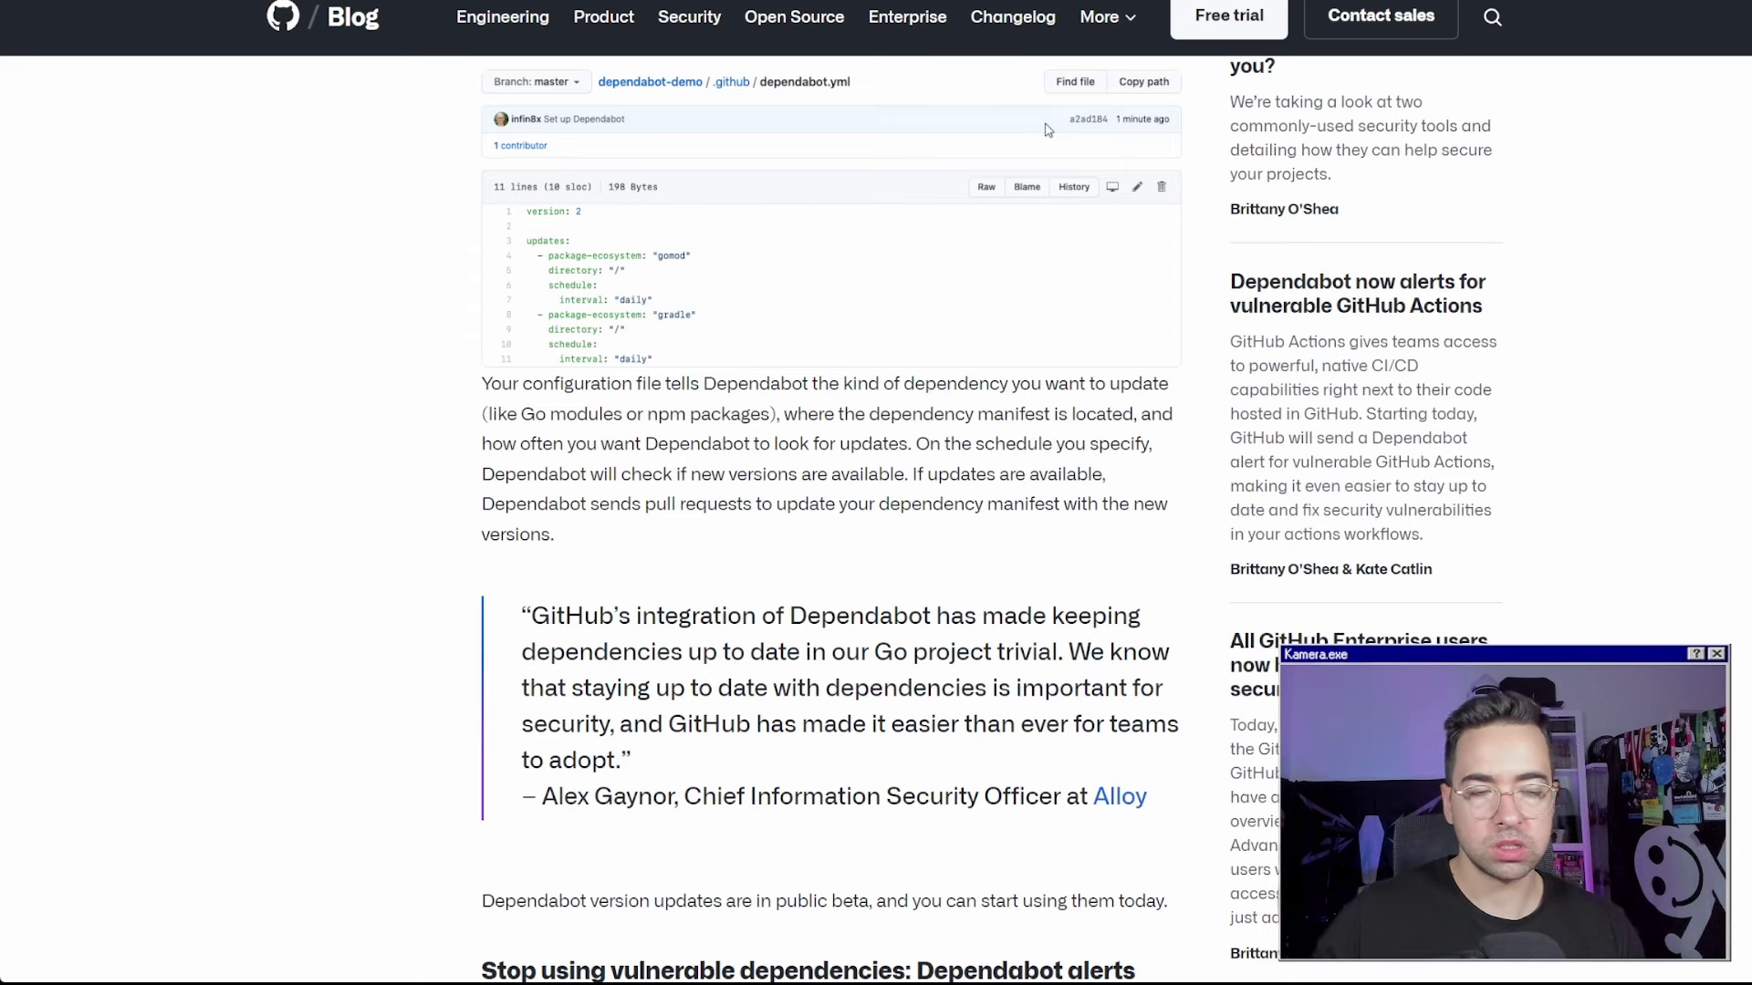
scroll(884, 284, down, 6)
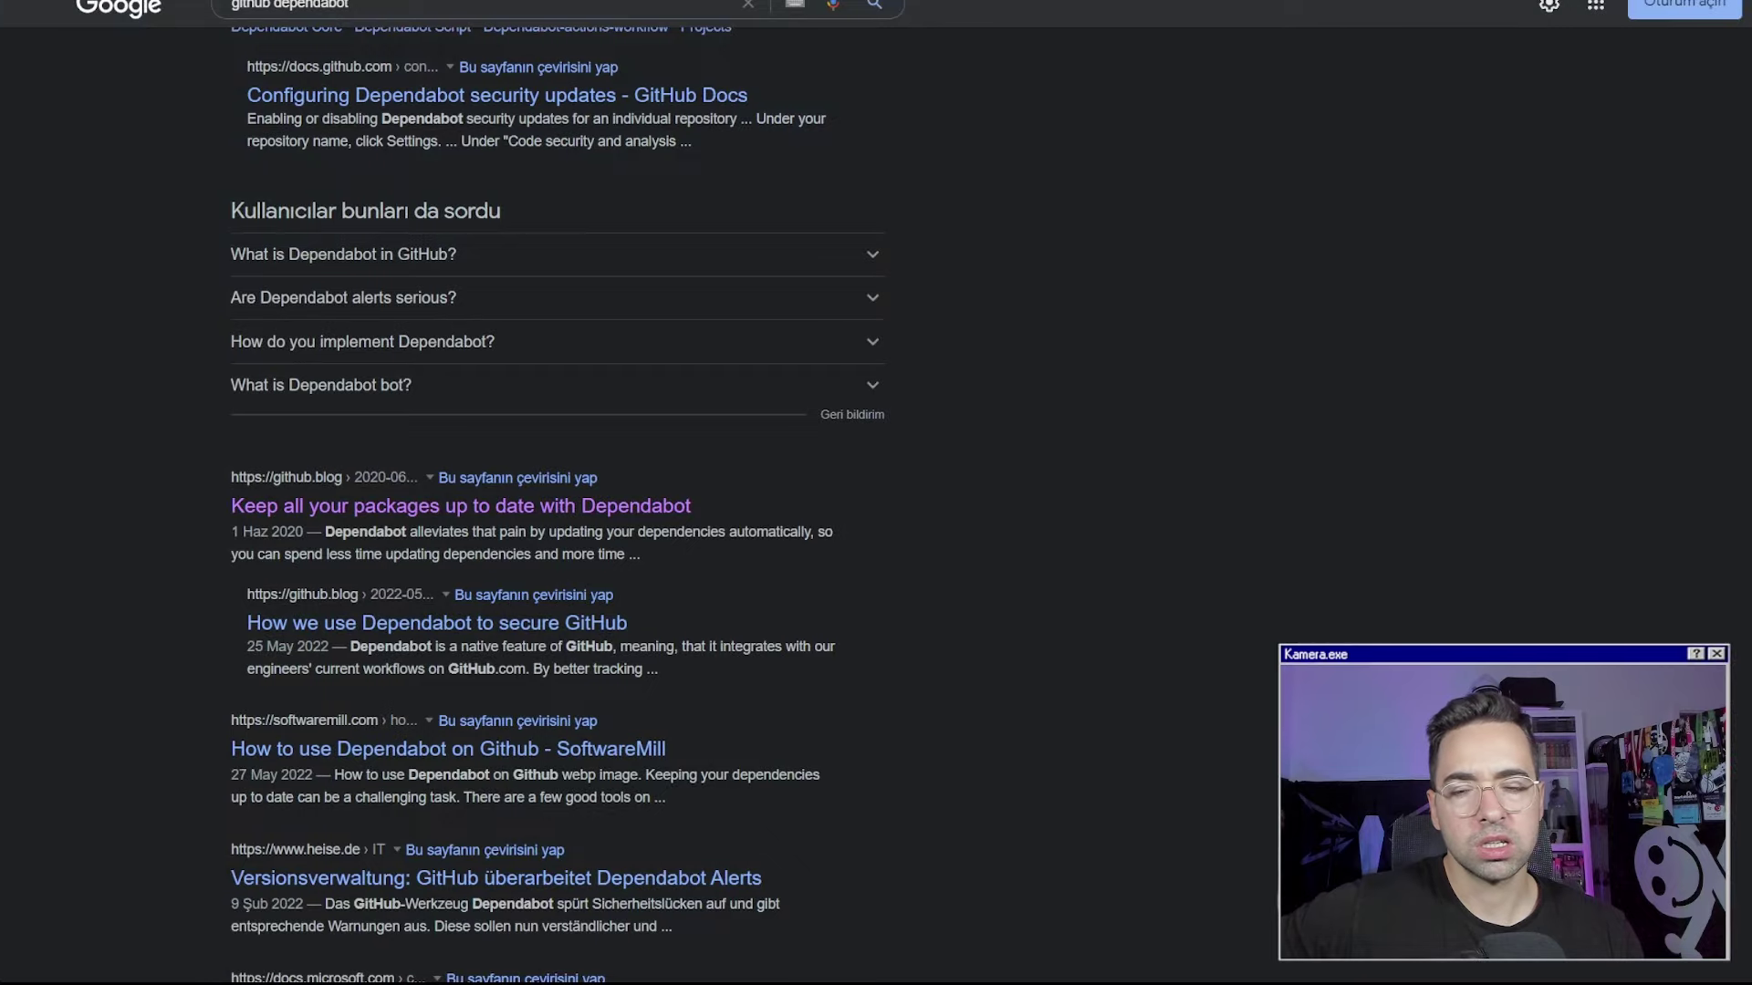
Reopen the Dependabot GitHub page from the search results and look through its repositories
scroll(547, 492, up, 2)
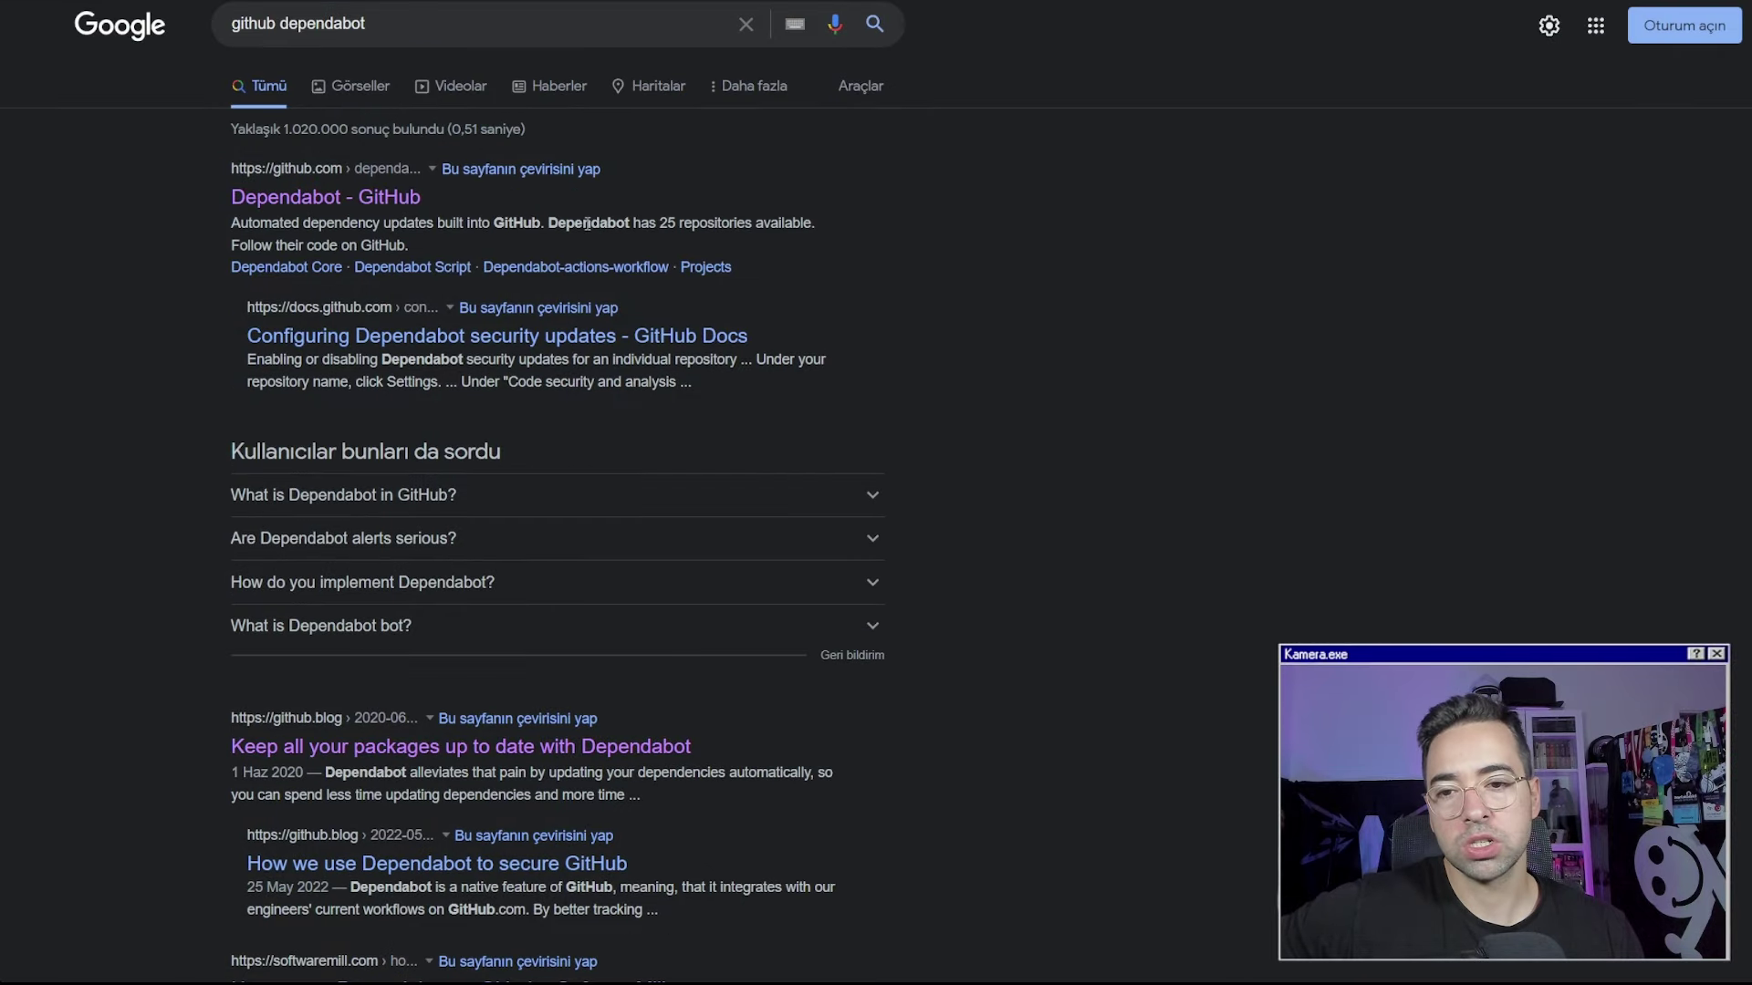
click(358, 192)
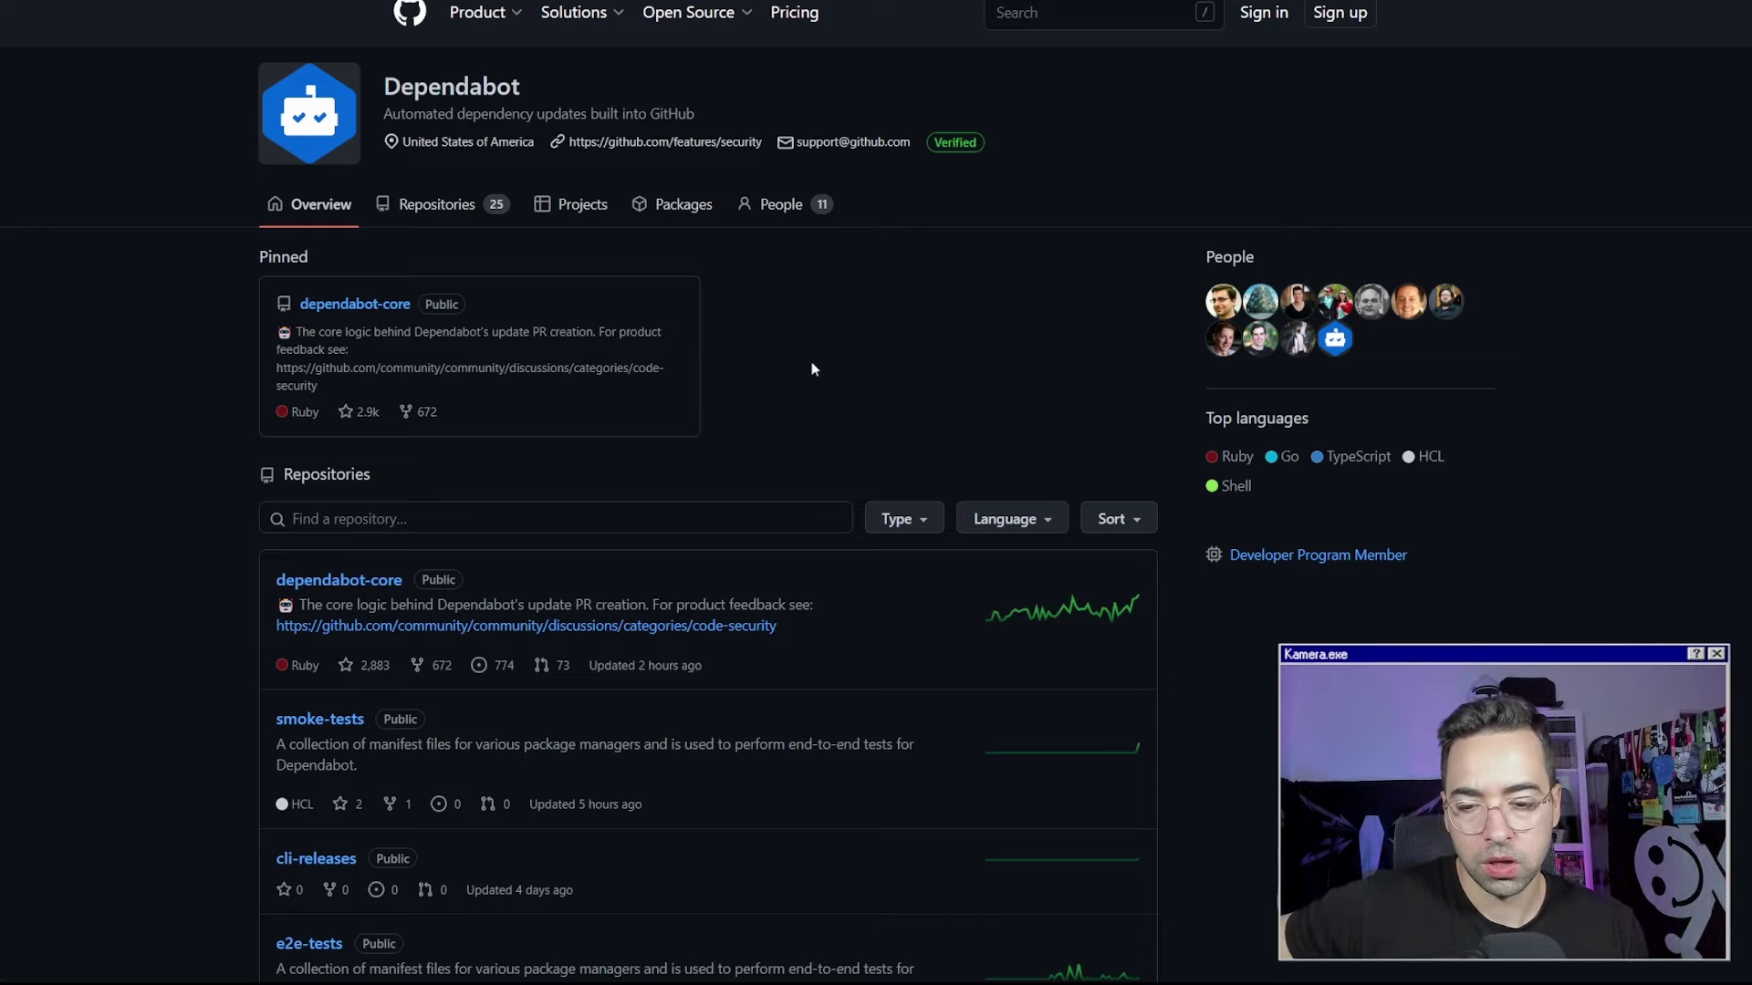
scroll(777, 379, down, 3)
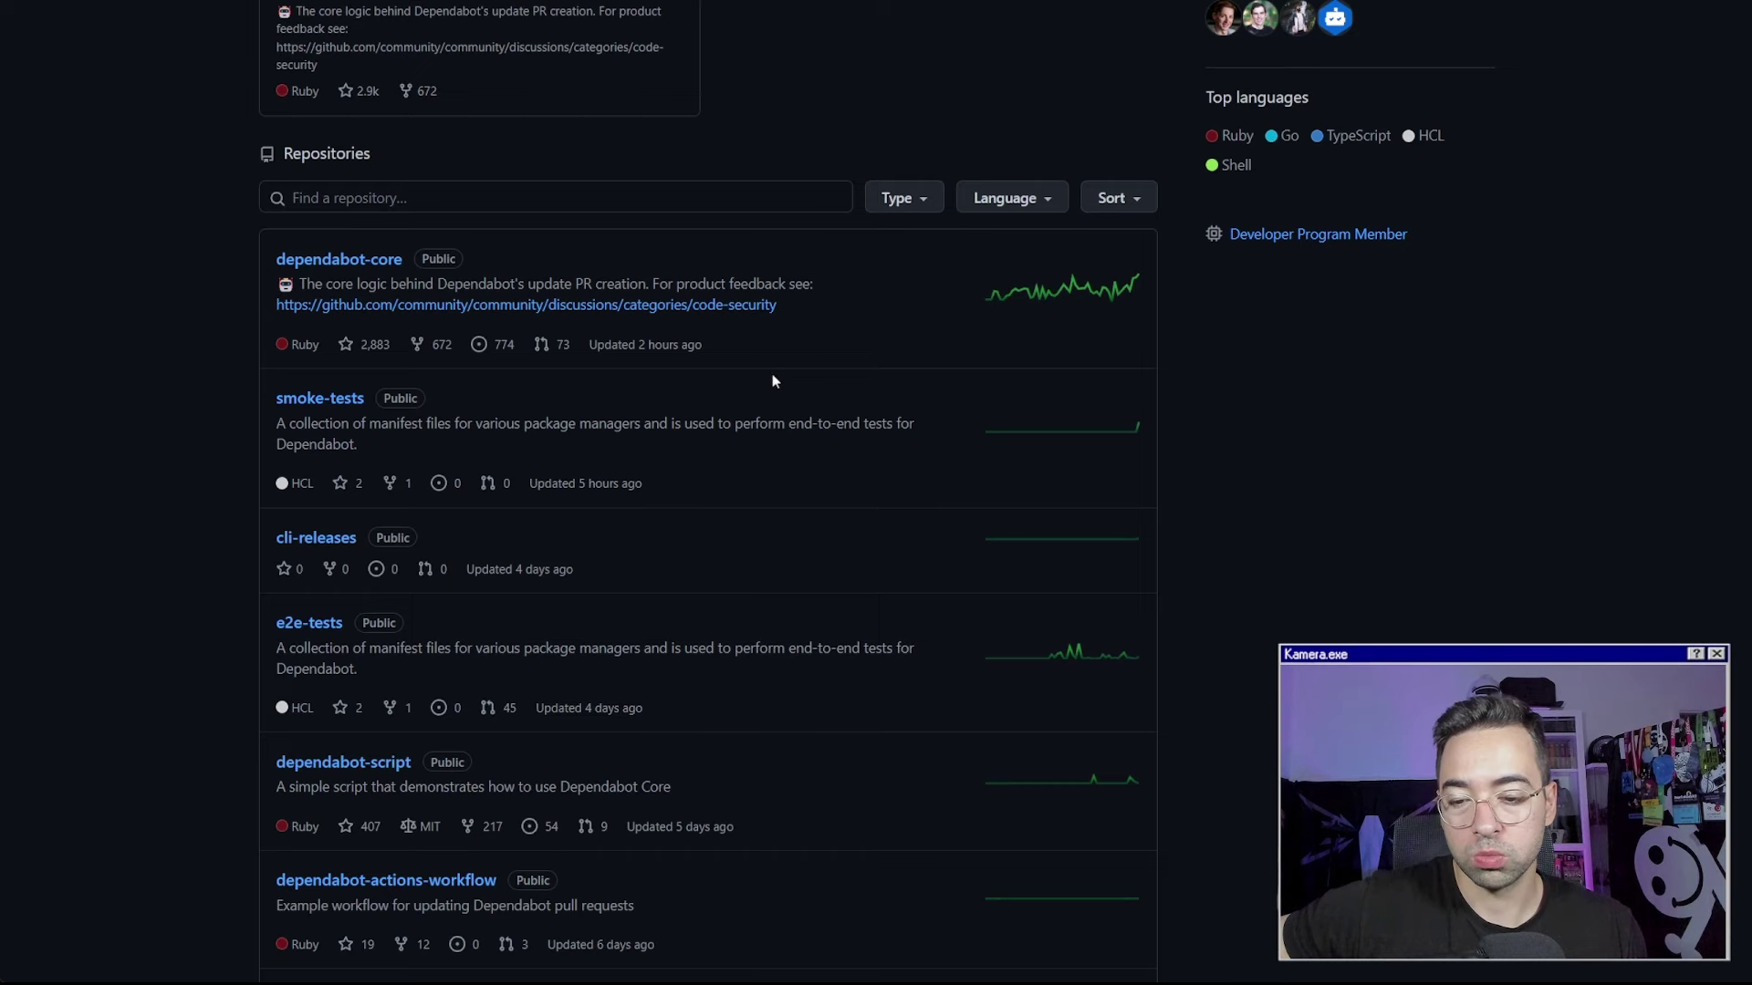
scroll(772, 379, up, 3)
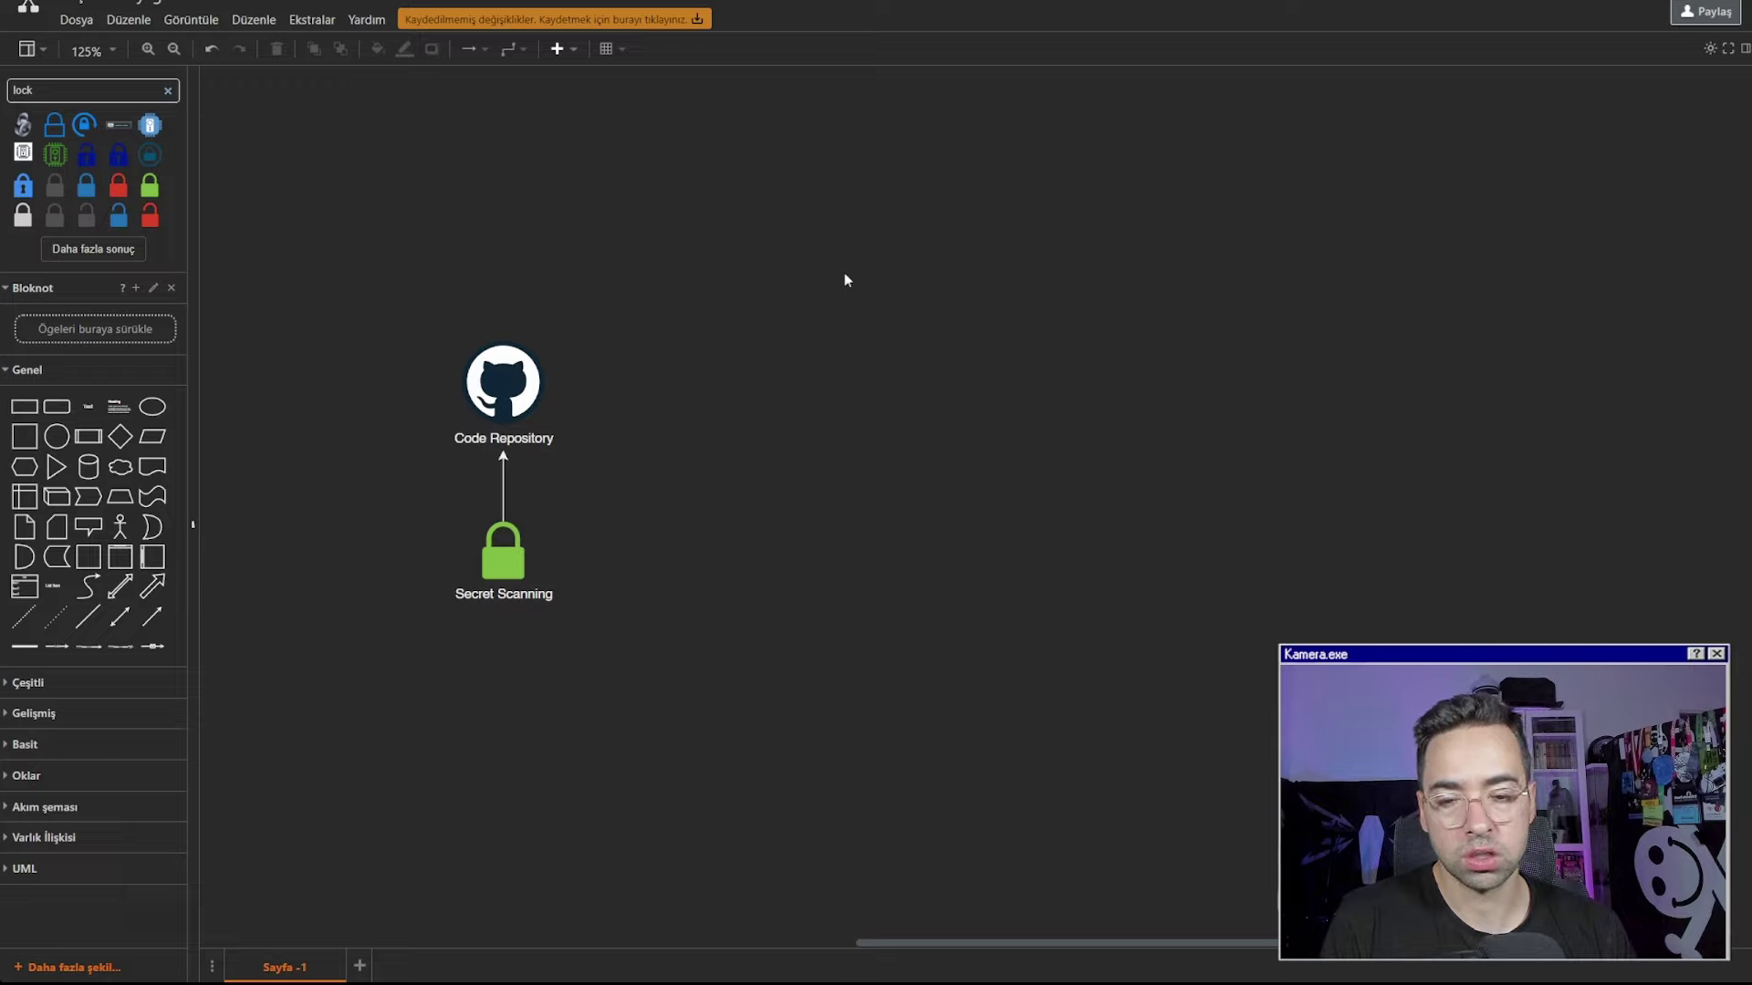
In the draw.io diagram, search the shape library for "library" and place the blue open book left of the Secret Scanning padlock
double_click(64, 89)
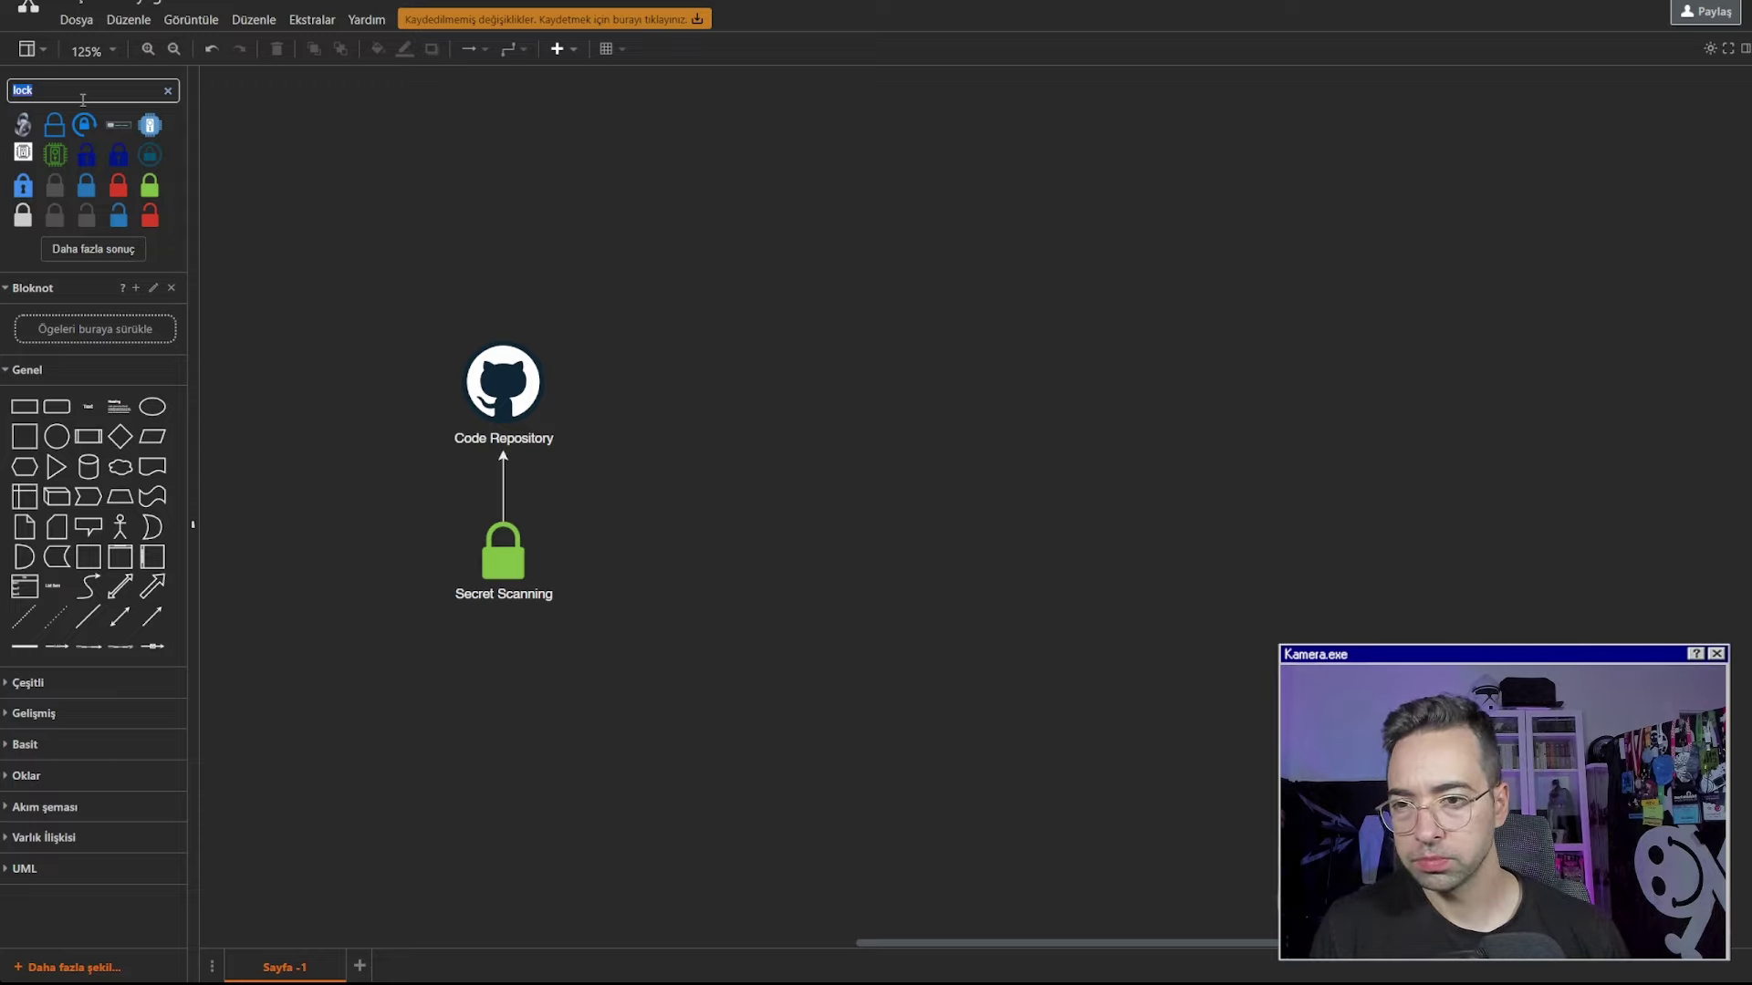
text(librar)
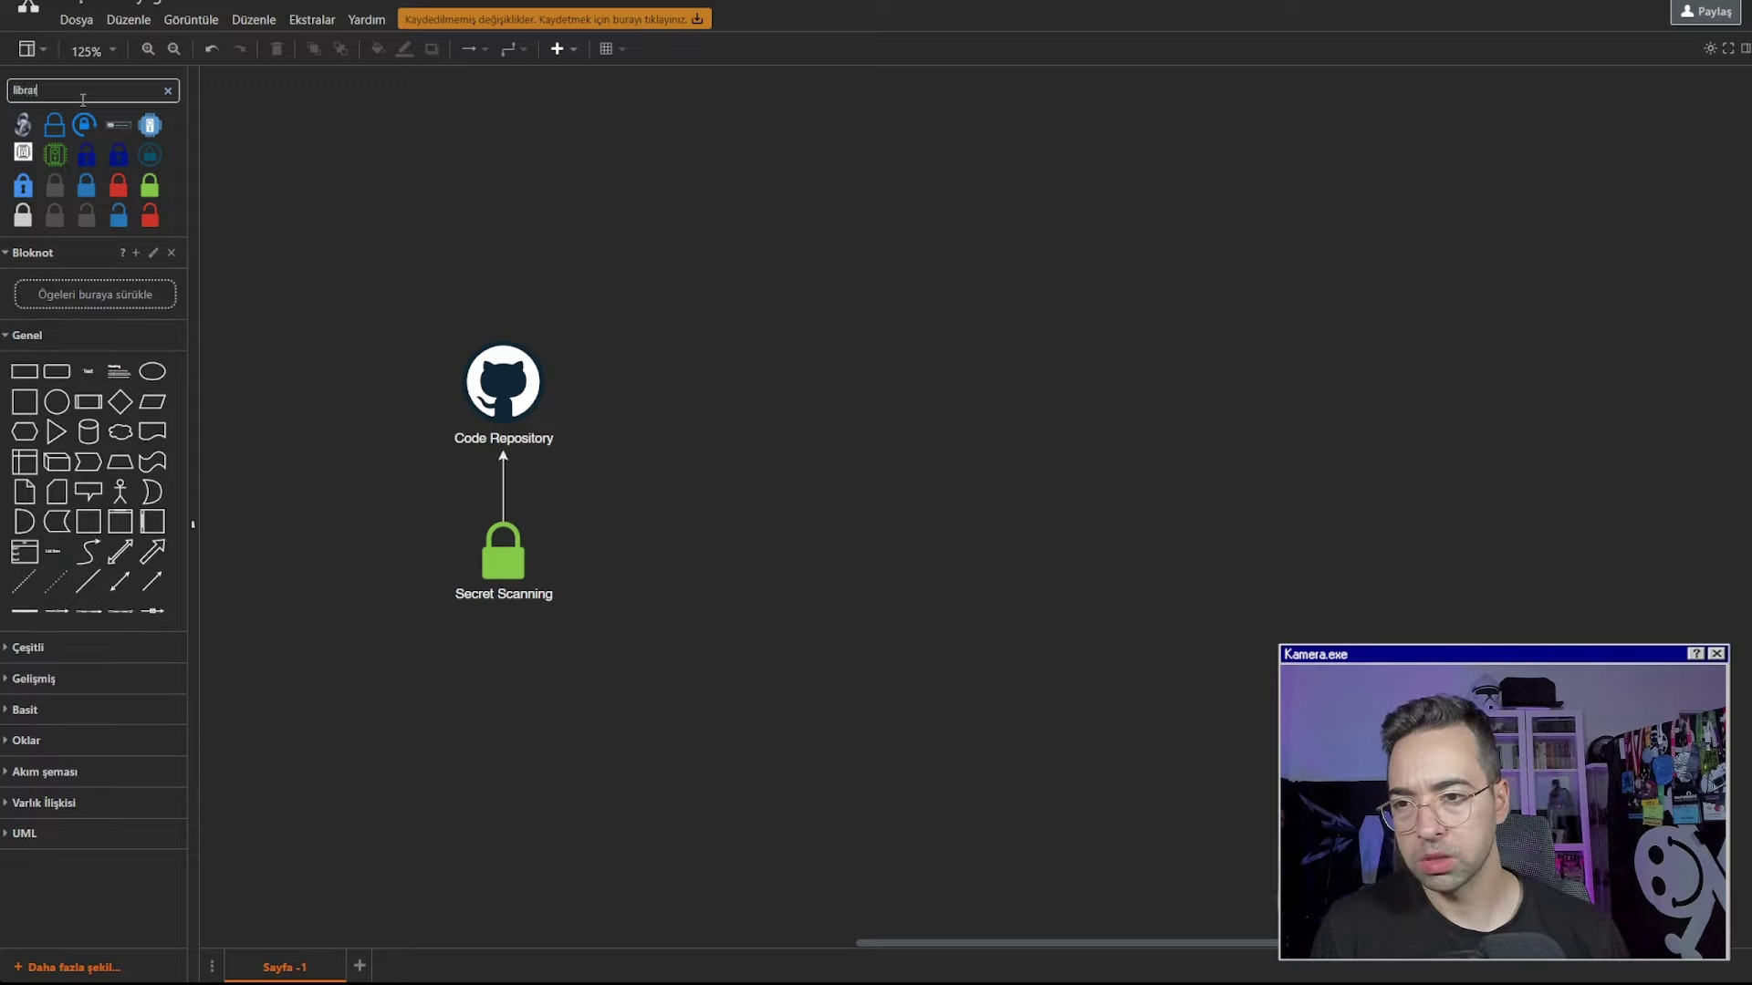
text(y)
key(Return)
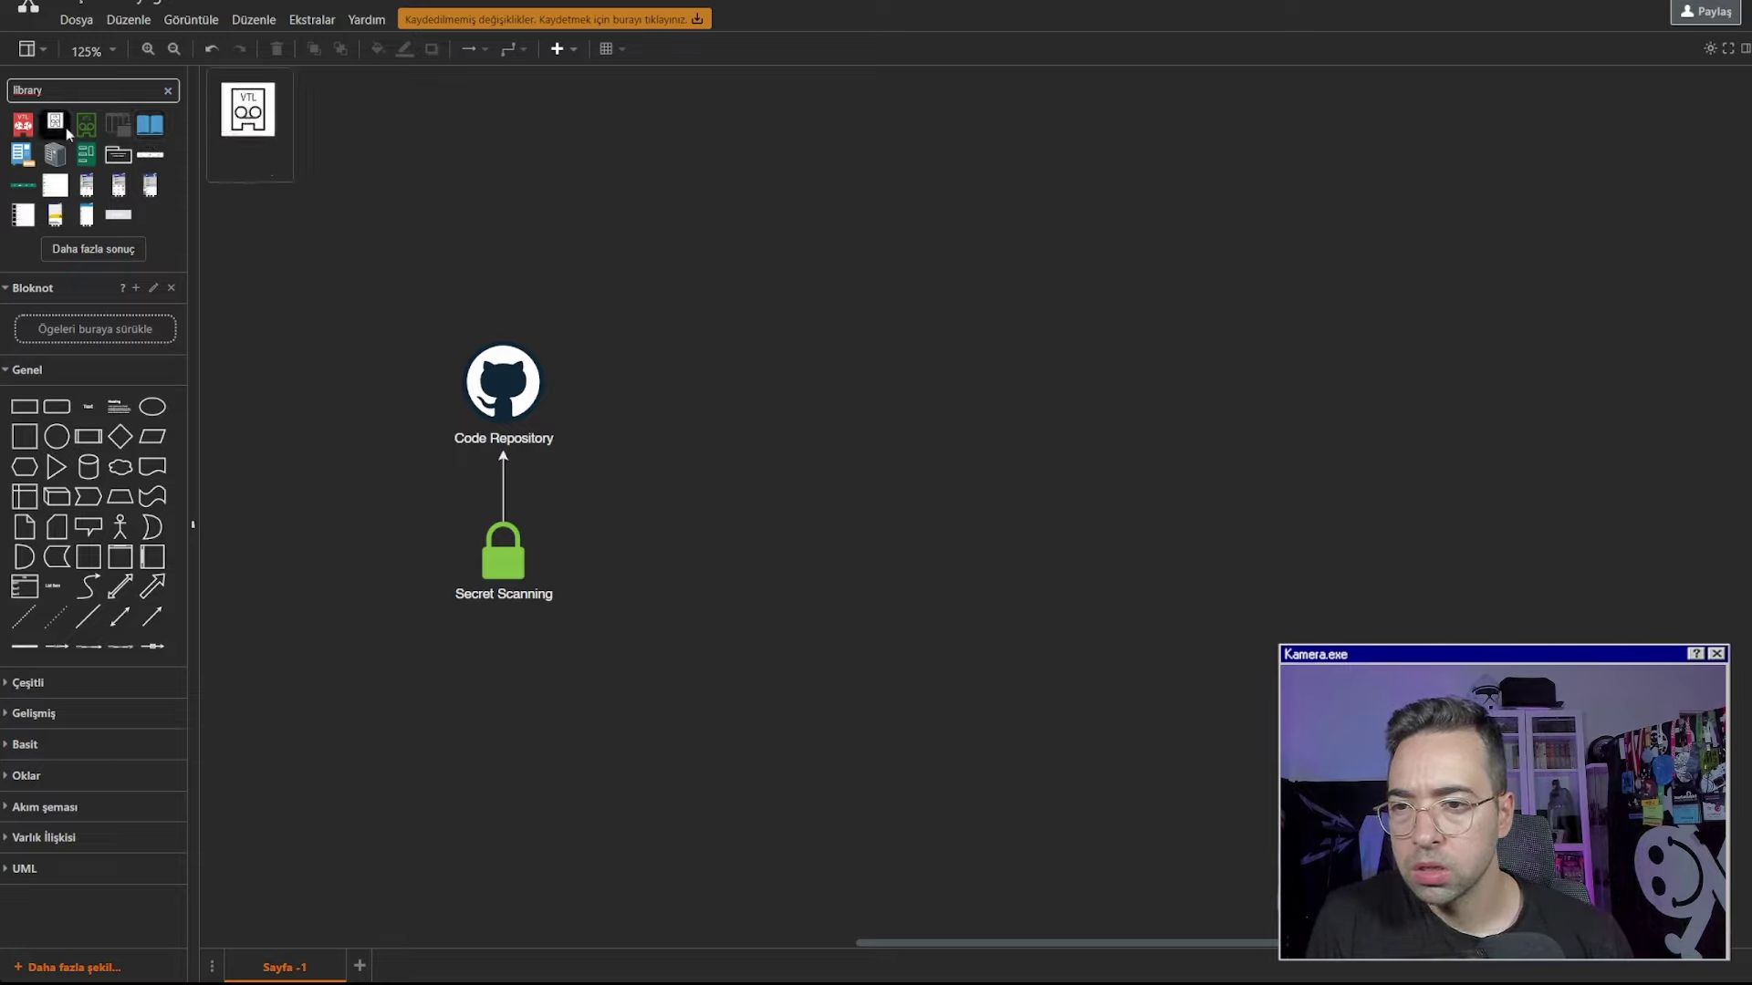
drag(151, 125, 381, 552)
Label the blue open book shape "Library Scanning"
double_click(380, 554)
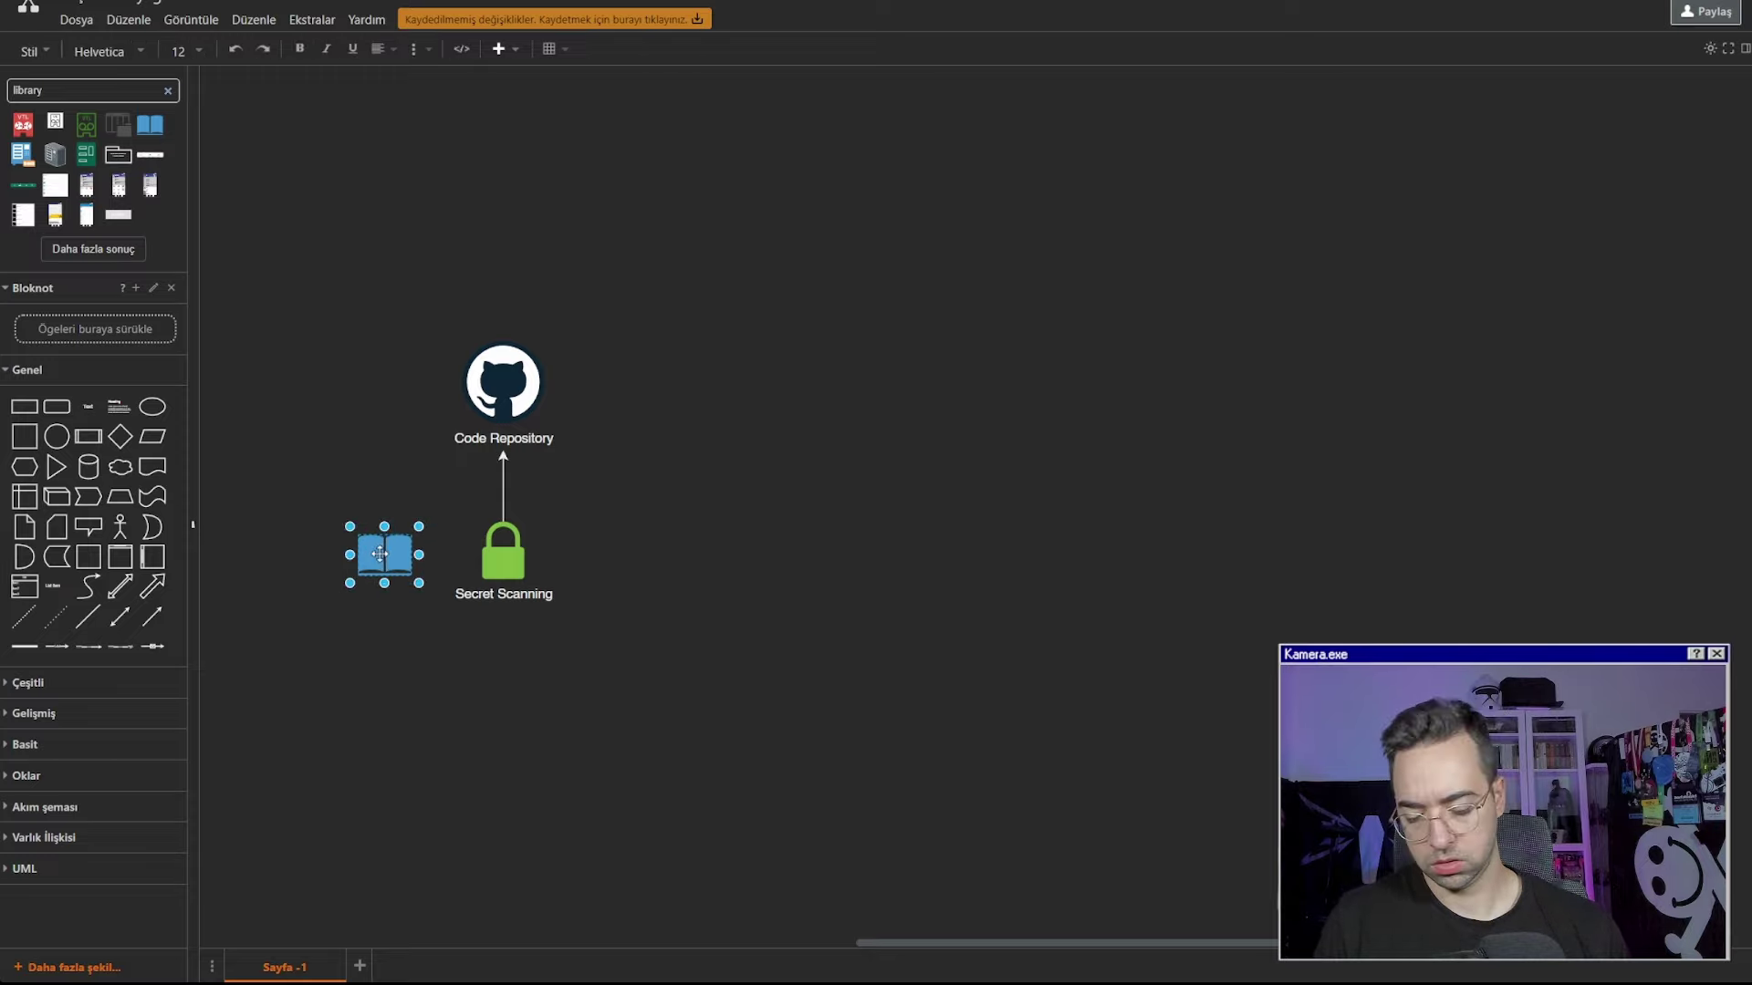
text(Library)
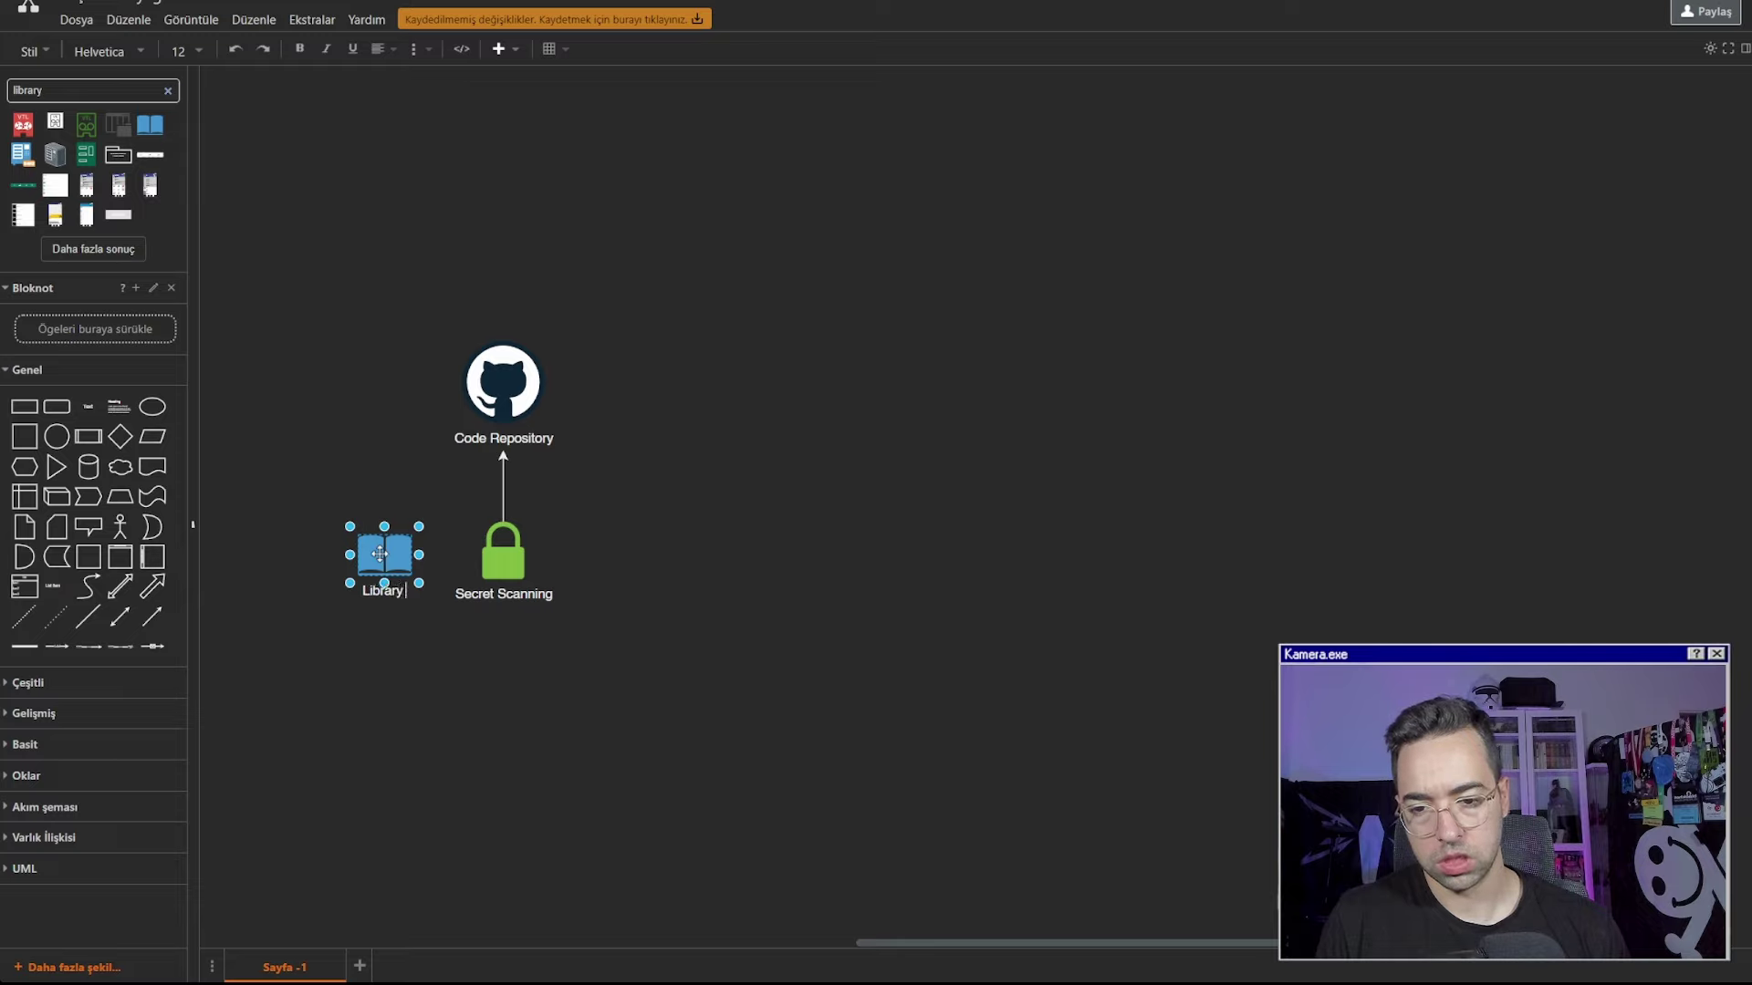
text( Se)
key(BackSpace)
key(BackSpace)
key(BackSpace)
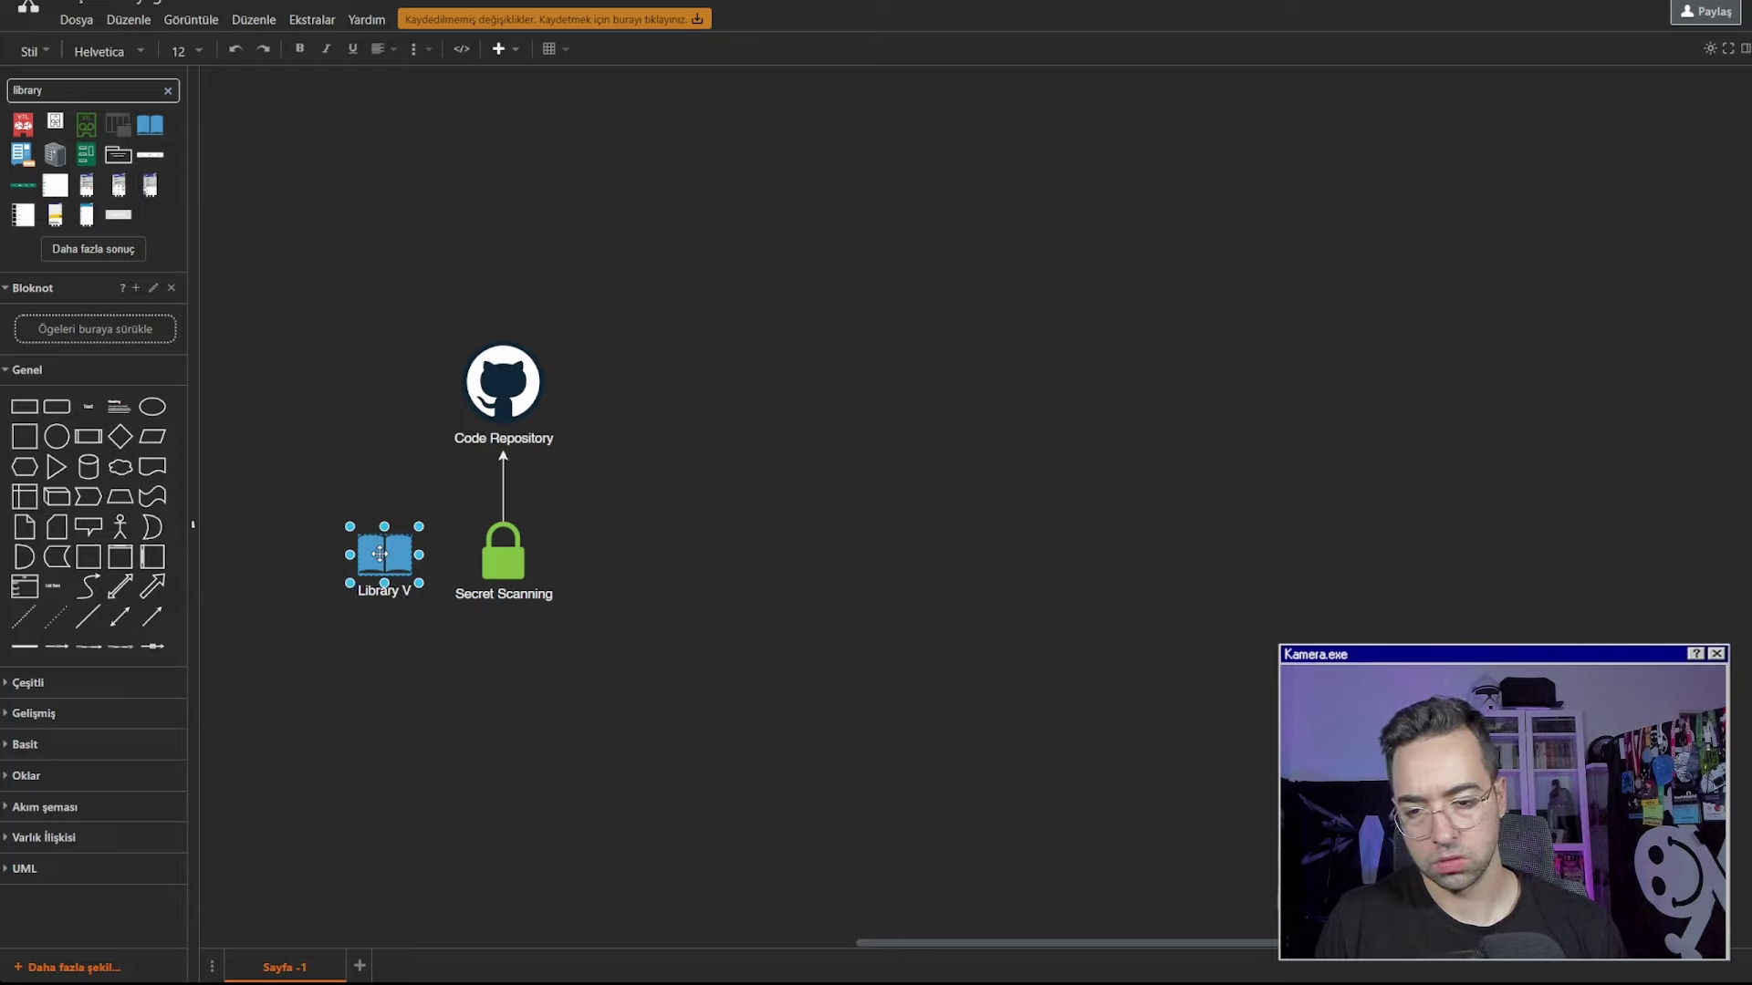
text(Scannig)
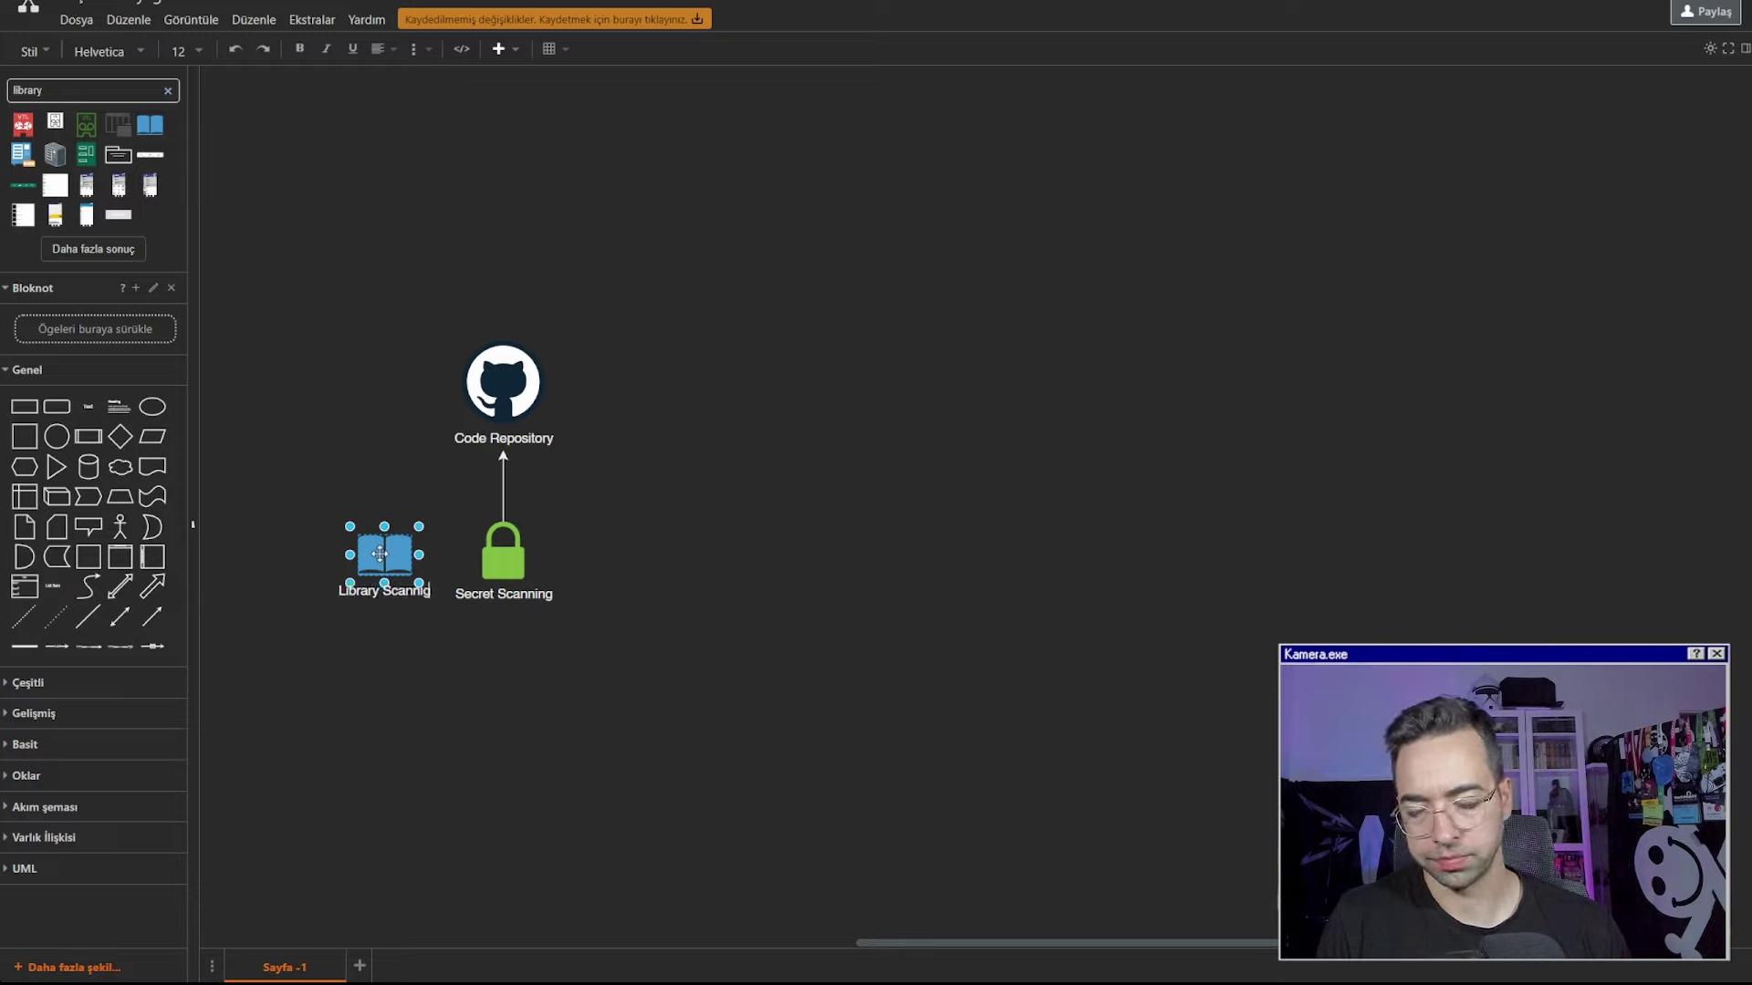
key(BackSpace)
text(ng)
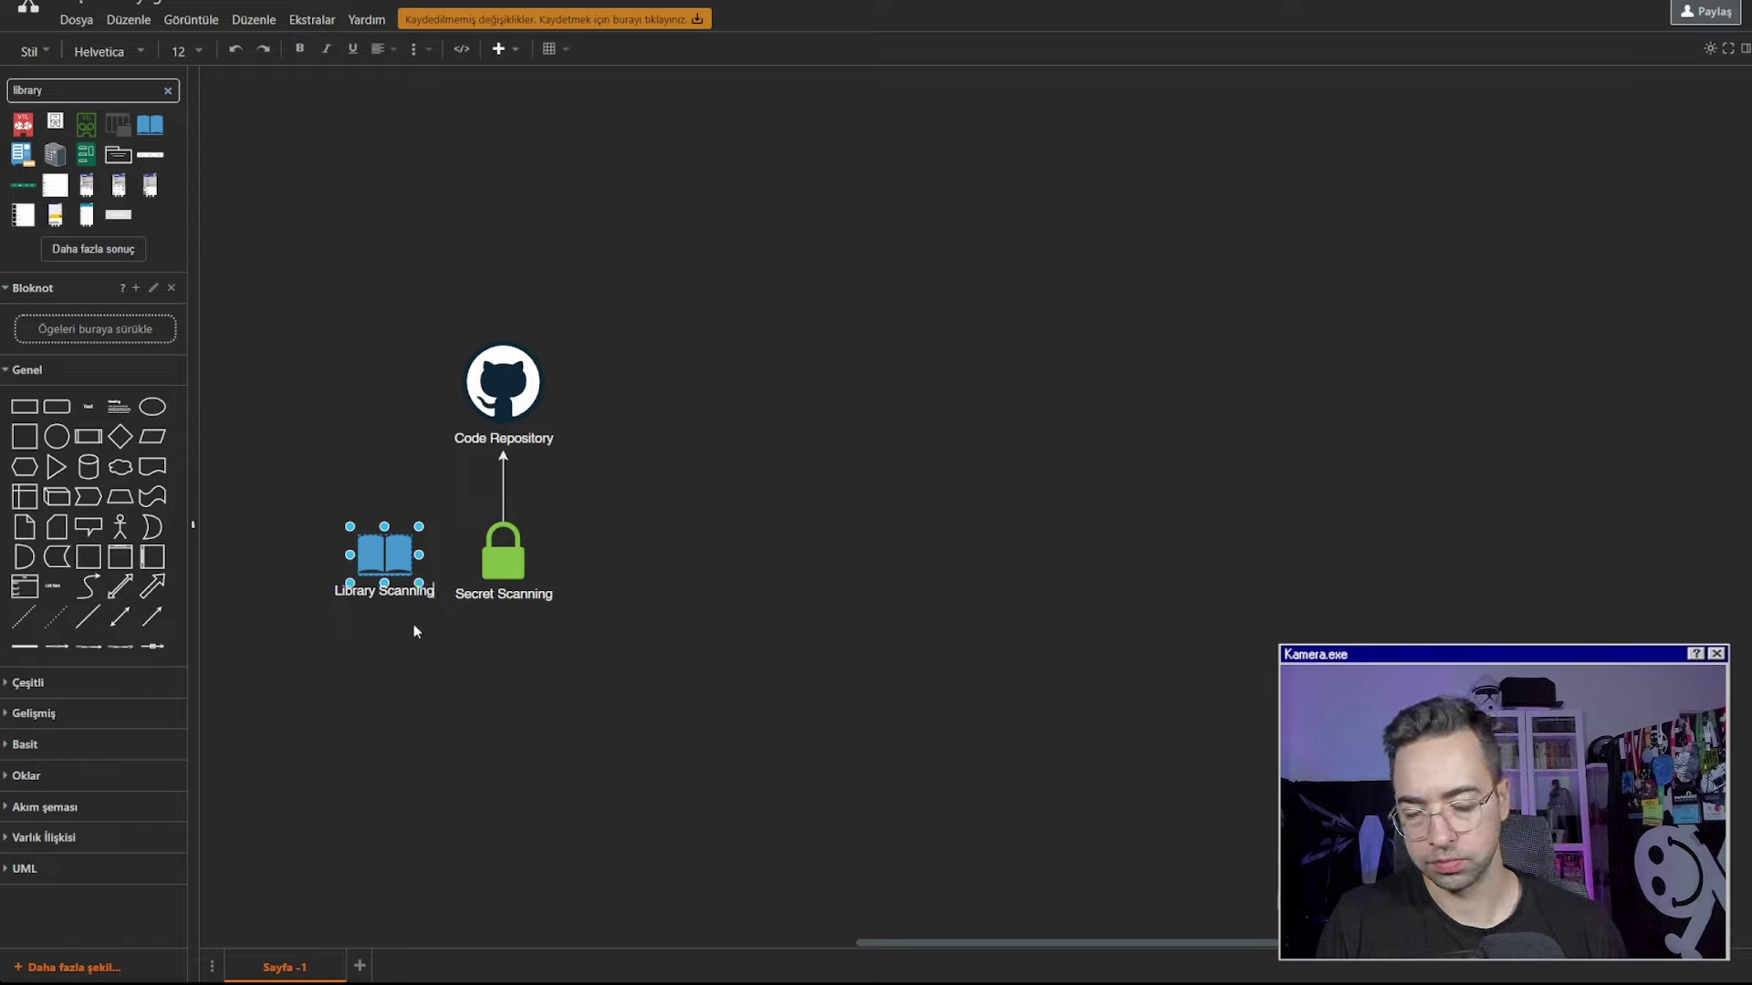
click(434, 623)
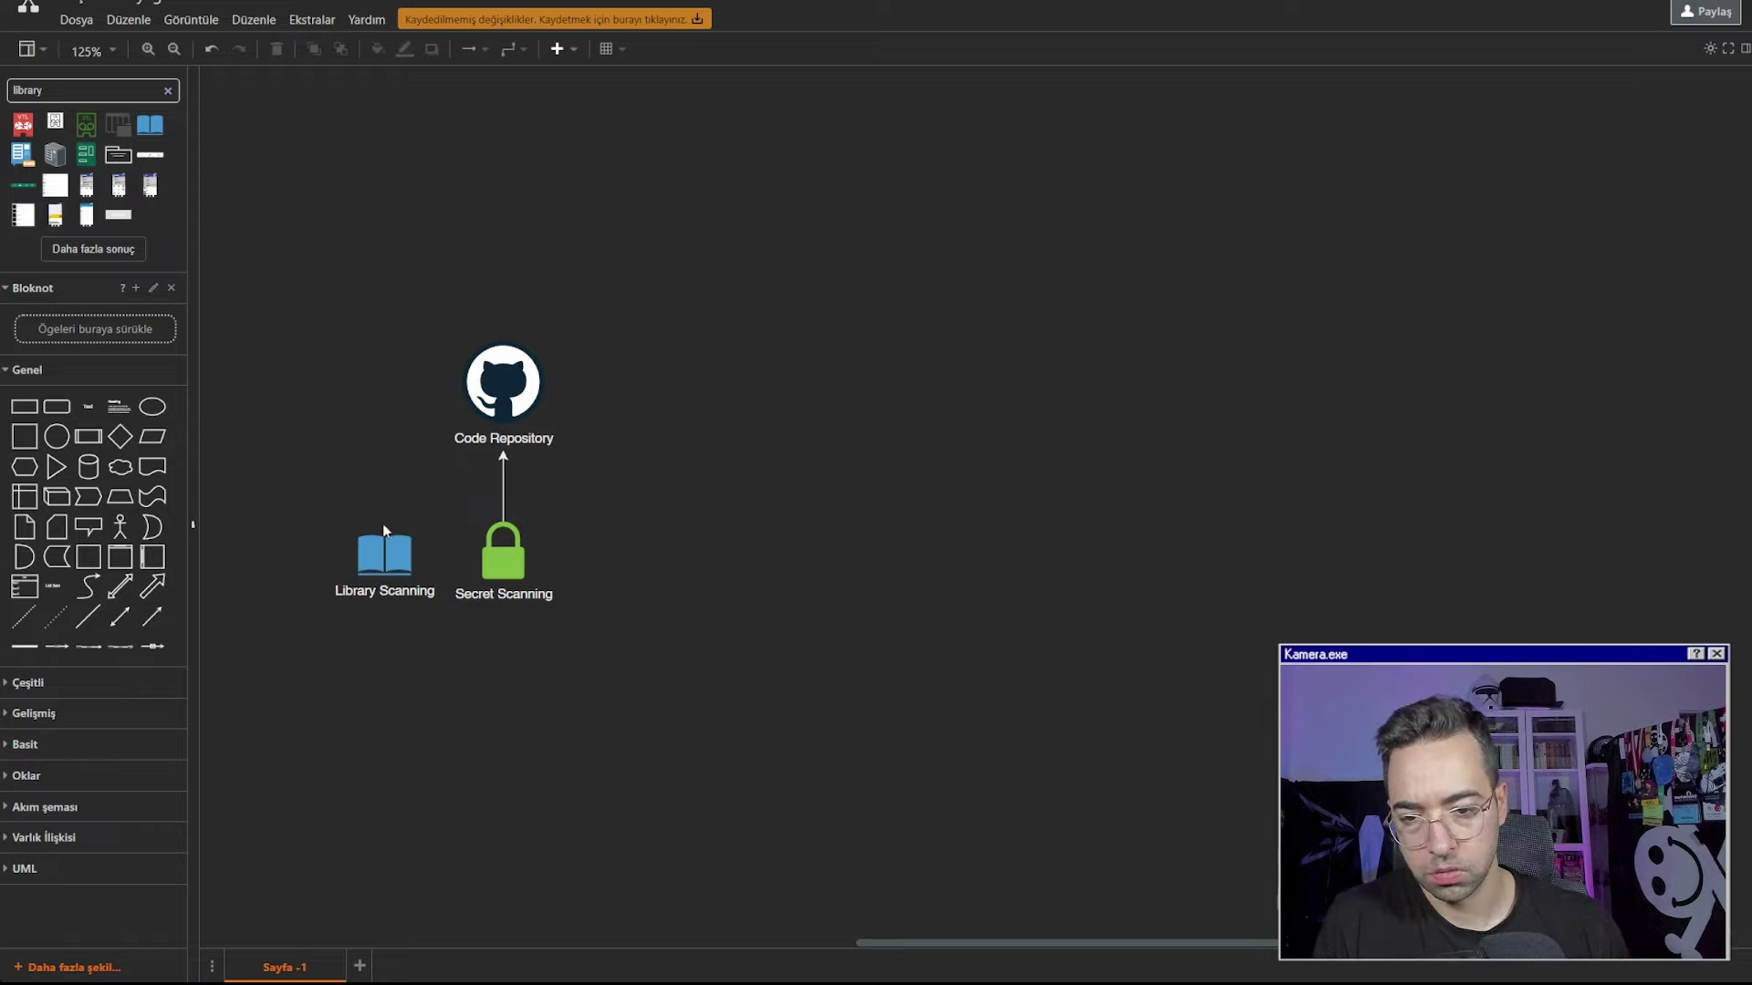
Draw a connector arrow from the Library Scanning book to the Code Repository icon
mouse_move(386, 545)
drag(384, 513, 471, 453)
click(624, 542)
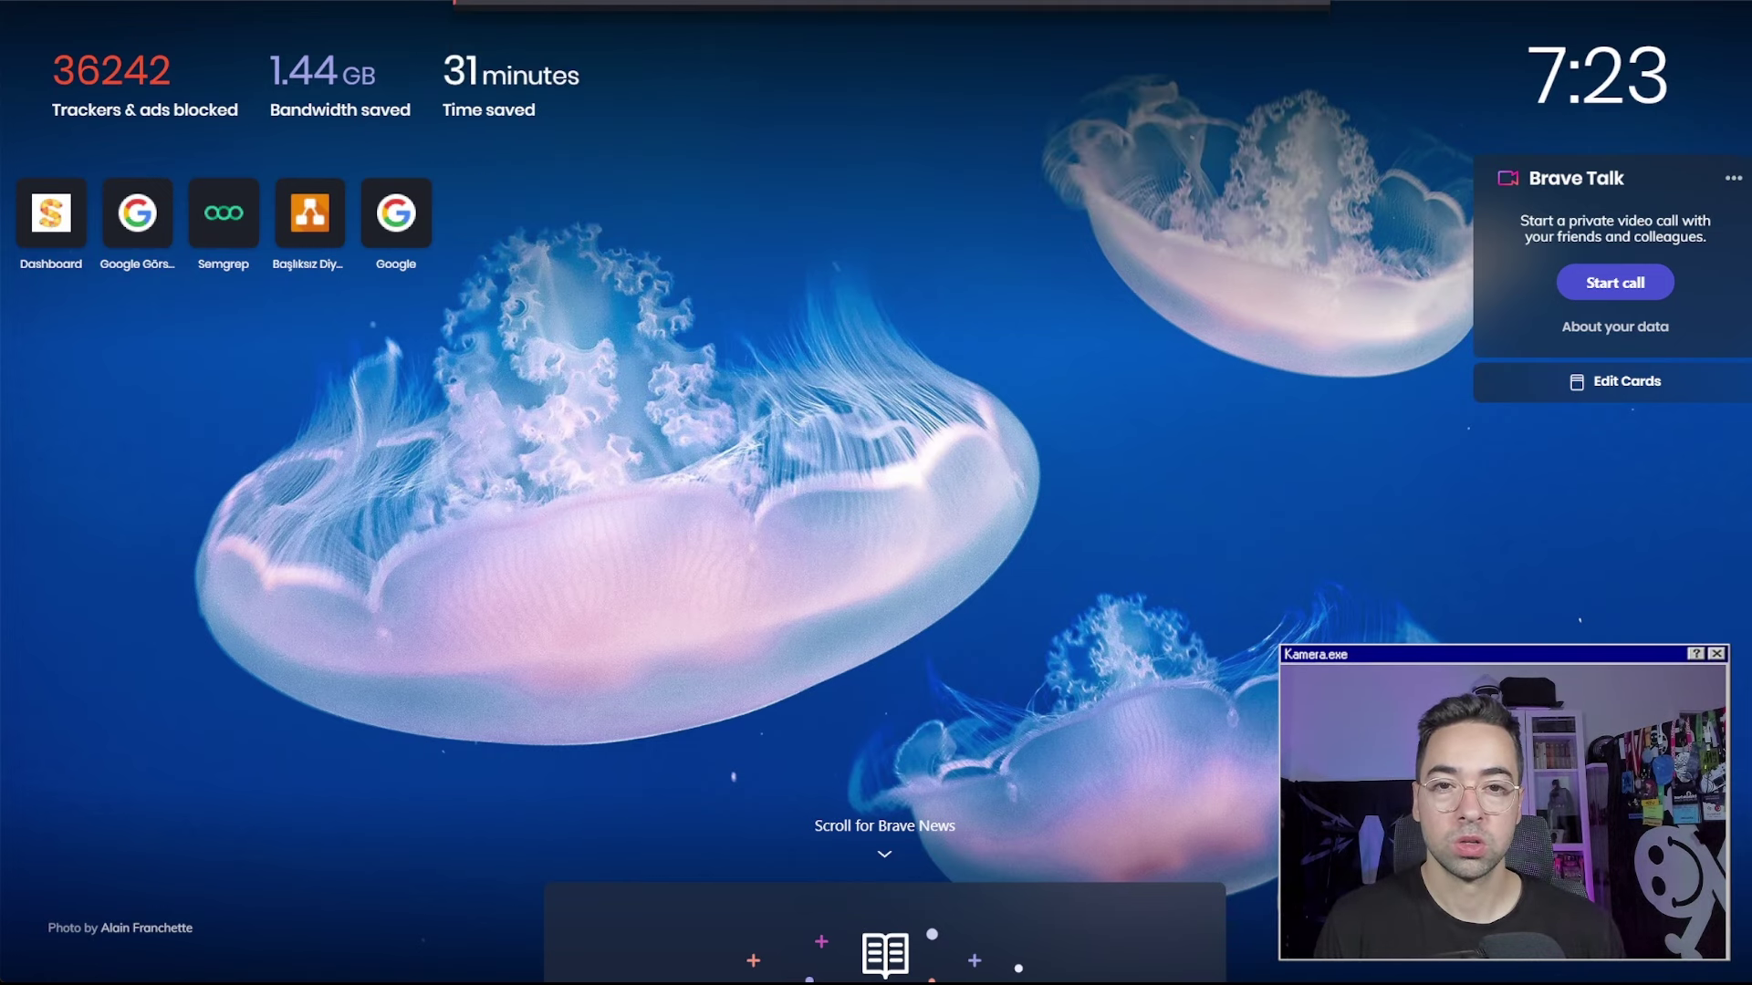
Search Google for "solarwinds hack", open the TechTarget article "SolarWinds hack explained", accept all cookies and skim its introduction
key(Return)
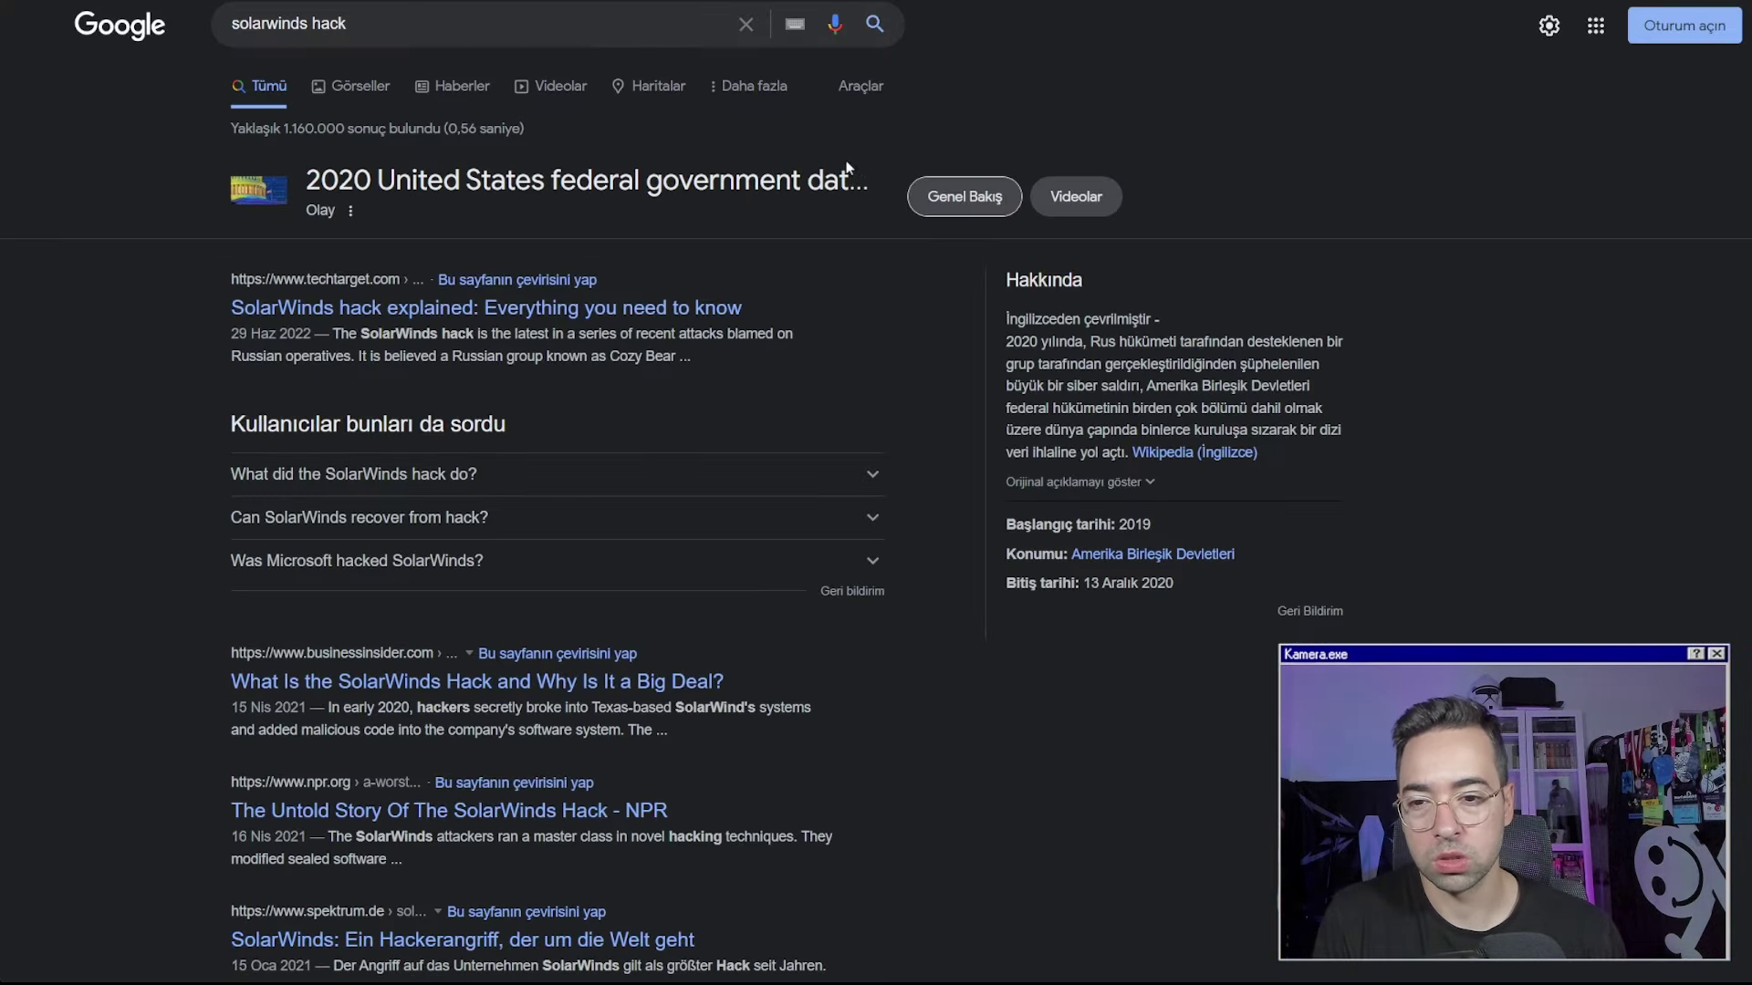
click(526, 315)
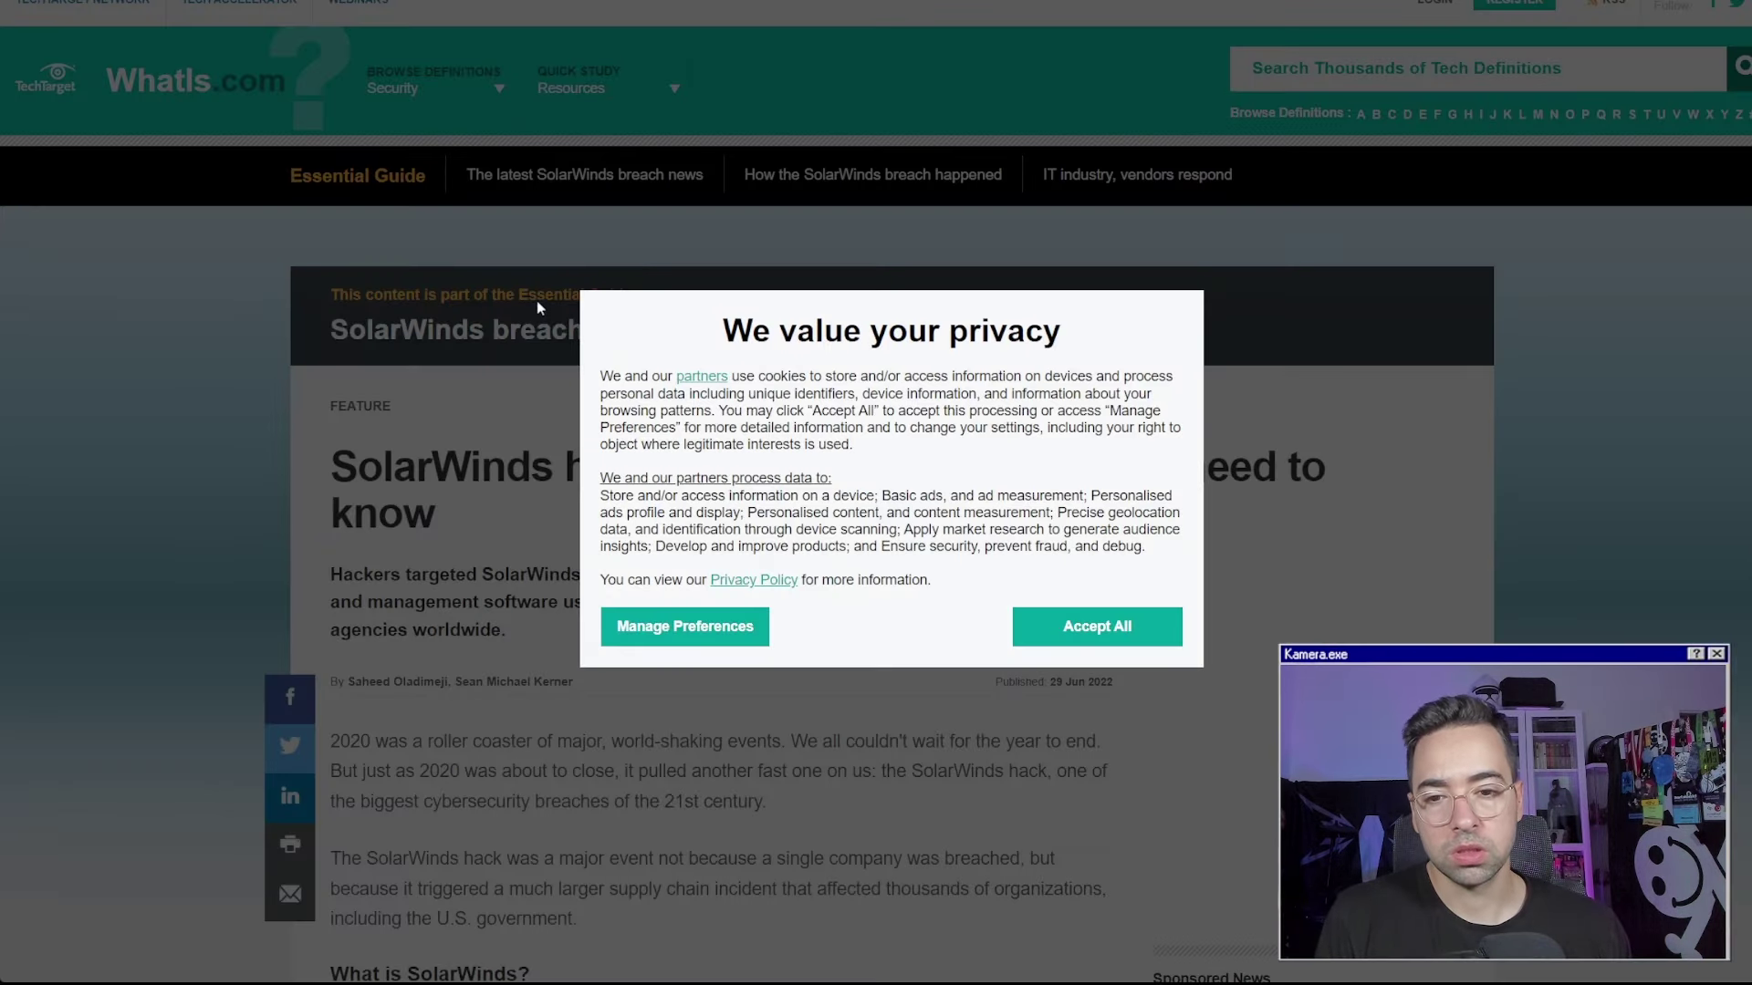
click(1100, 629)
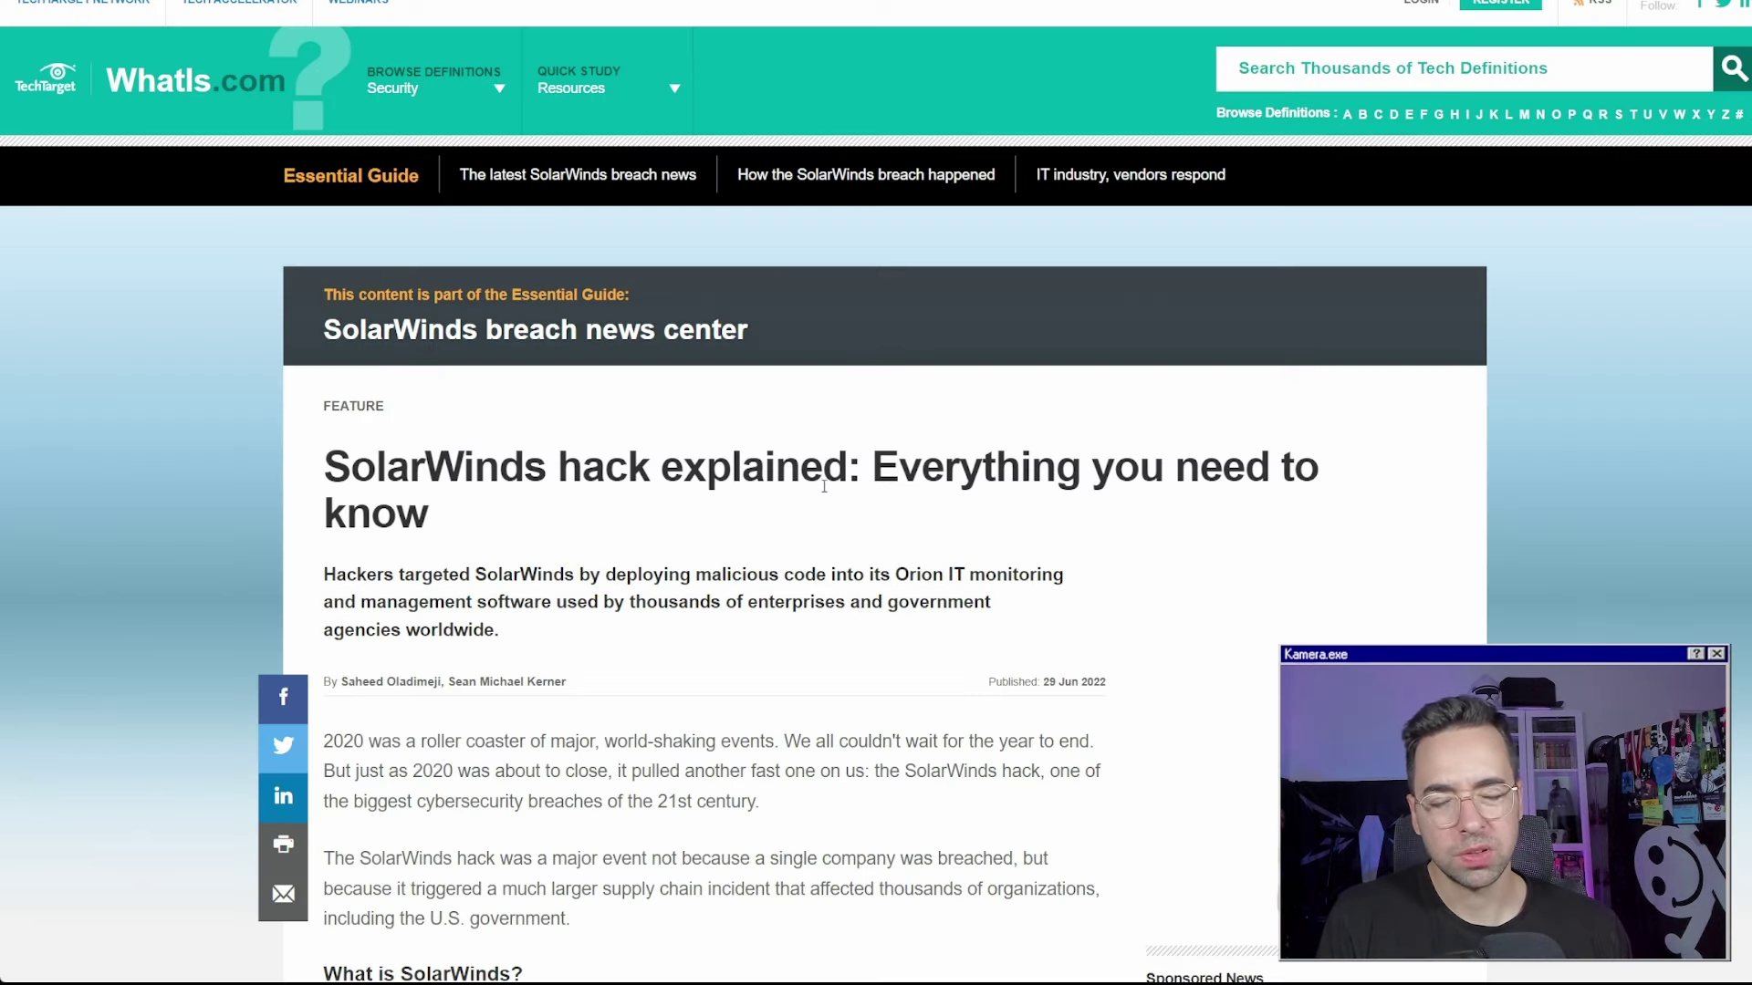
scroll(801, 467, down, 3)
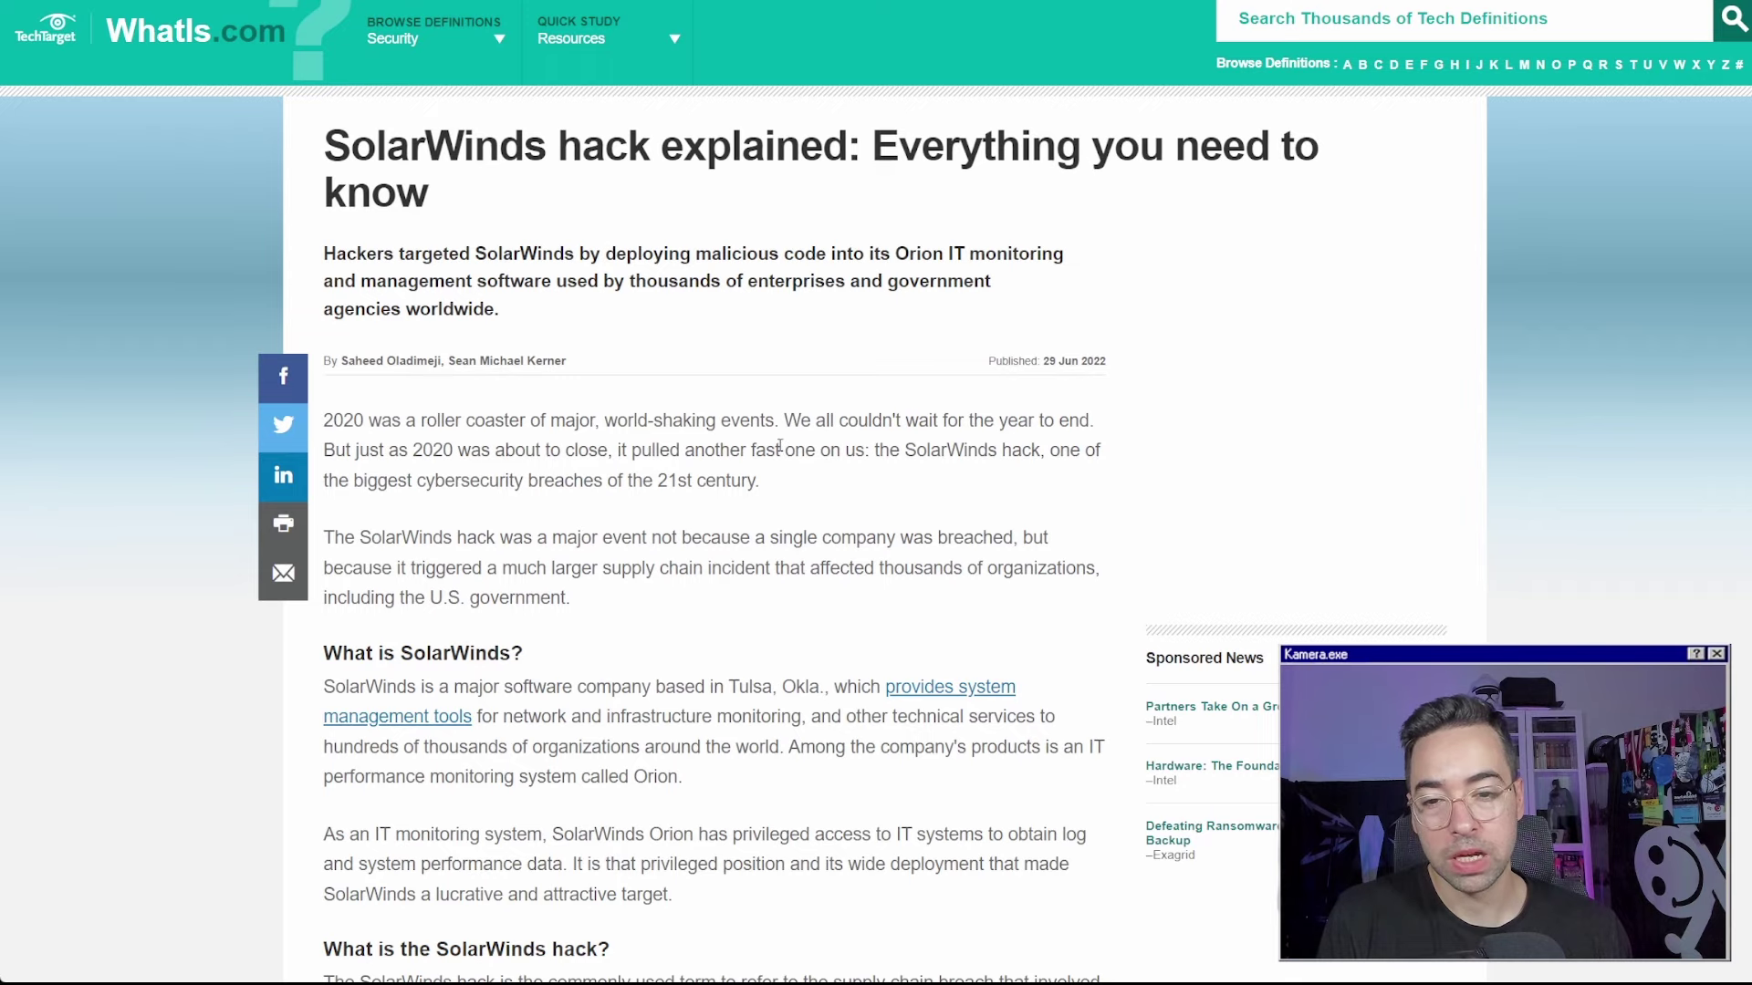
scroll(778, 443, up, 3)
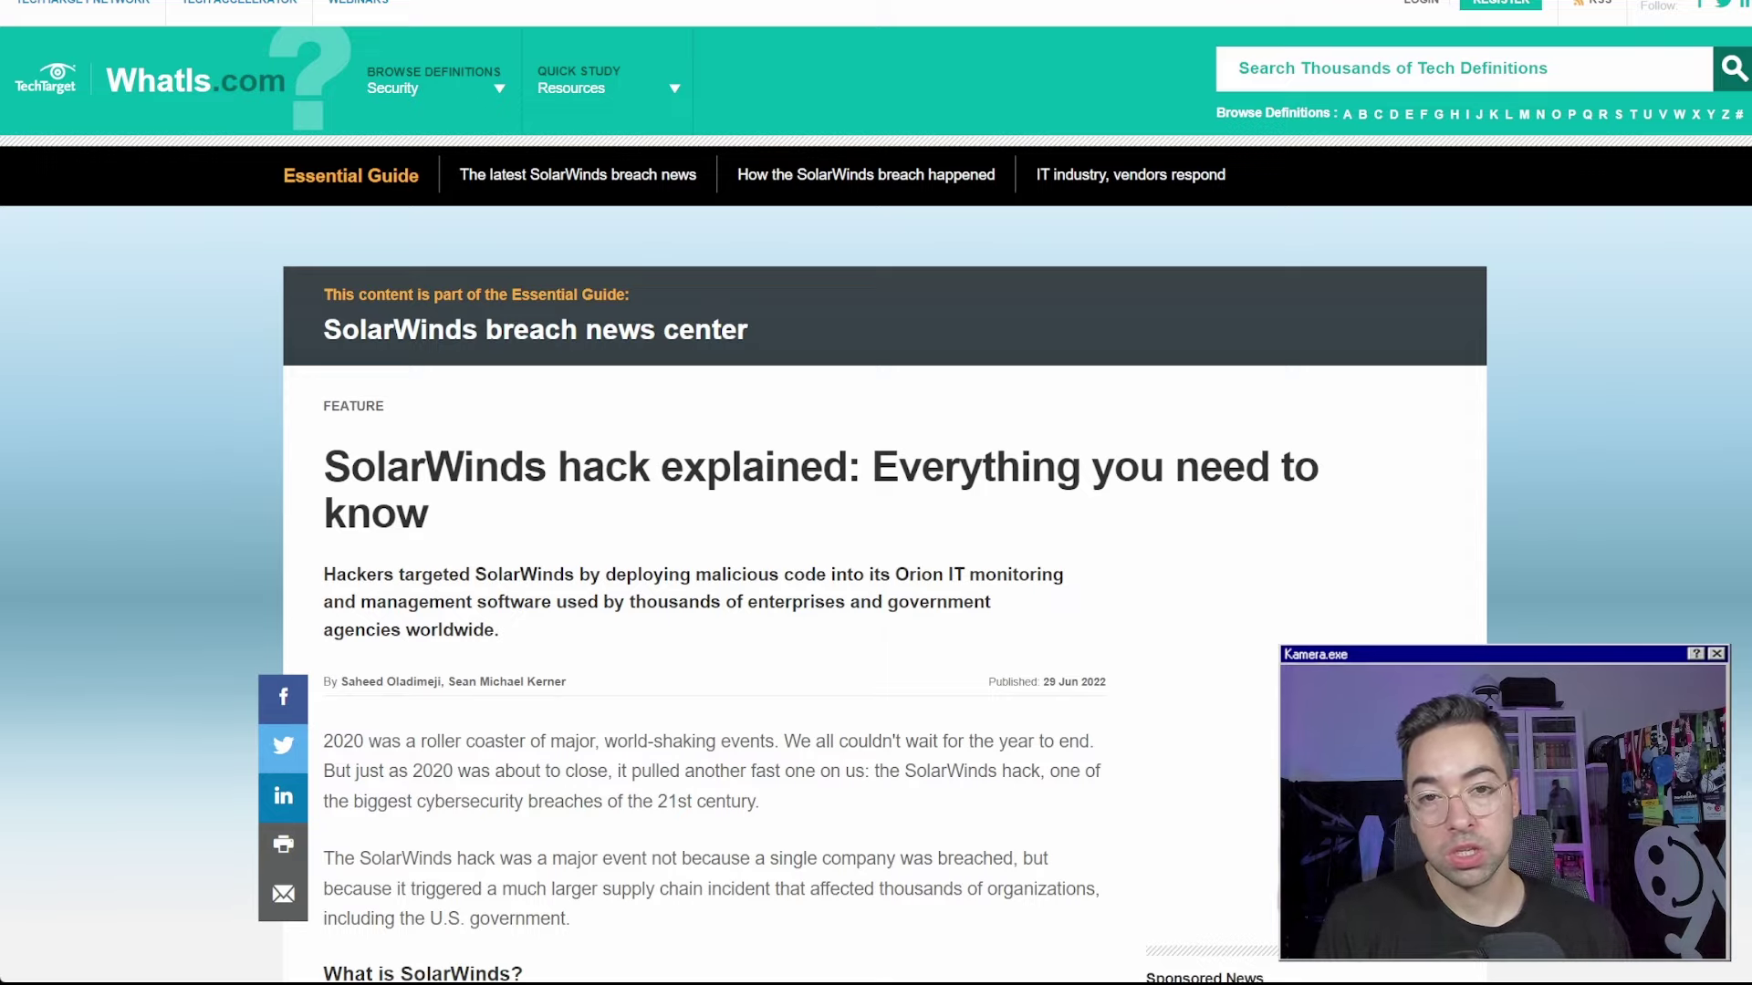
Open the GitHub changelog post "SSH commit verification now supported" and review its verified-signature example and signing key settings
key(ctrl+l)
text(https://github.blog/changelog/2022-08-23-ssh-commit-verification-now-supported/)
key(Return)
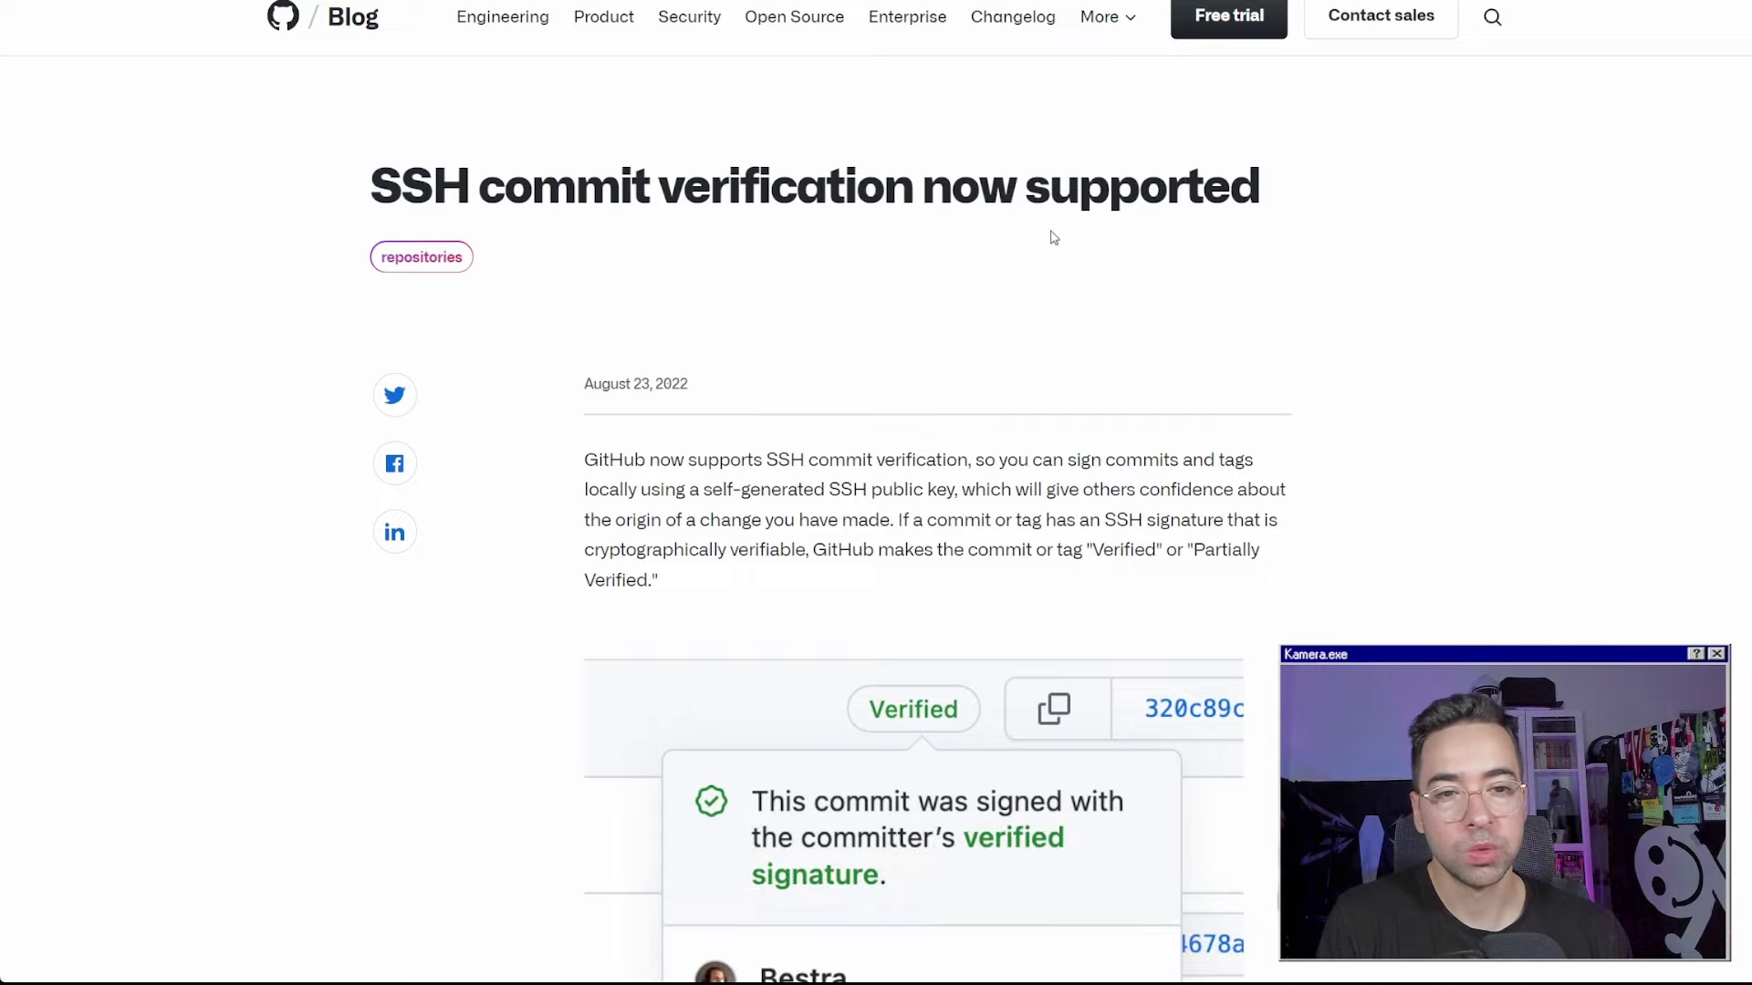
scroll(1051, 237, down, 5)
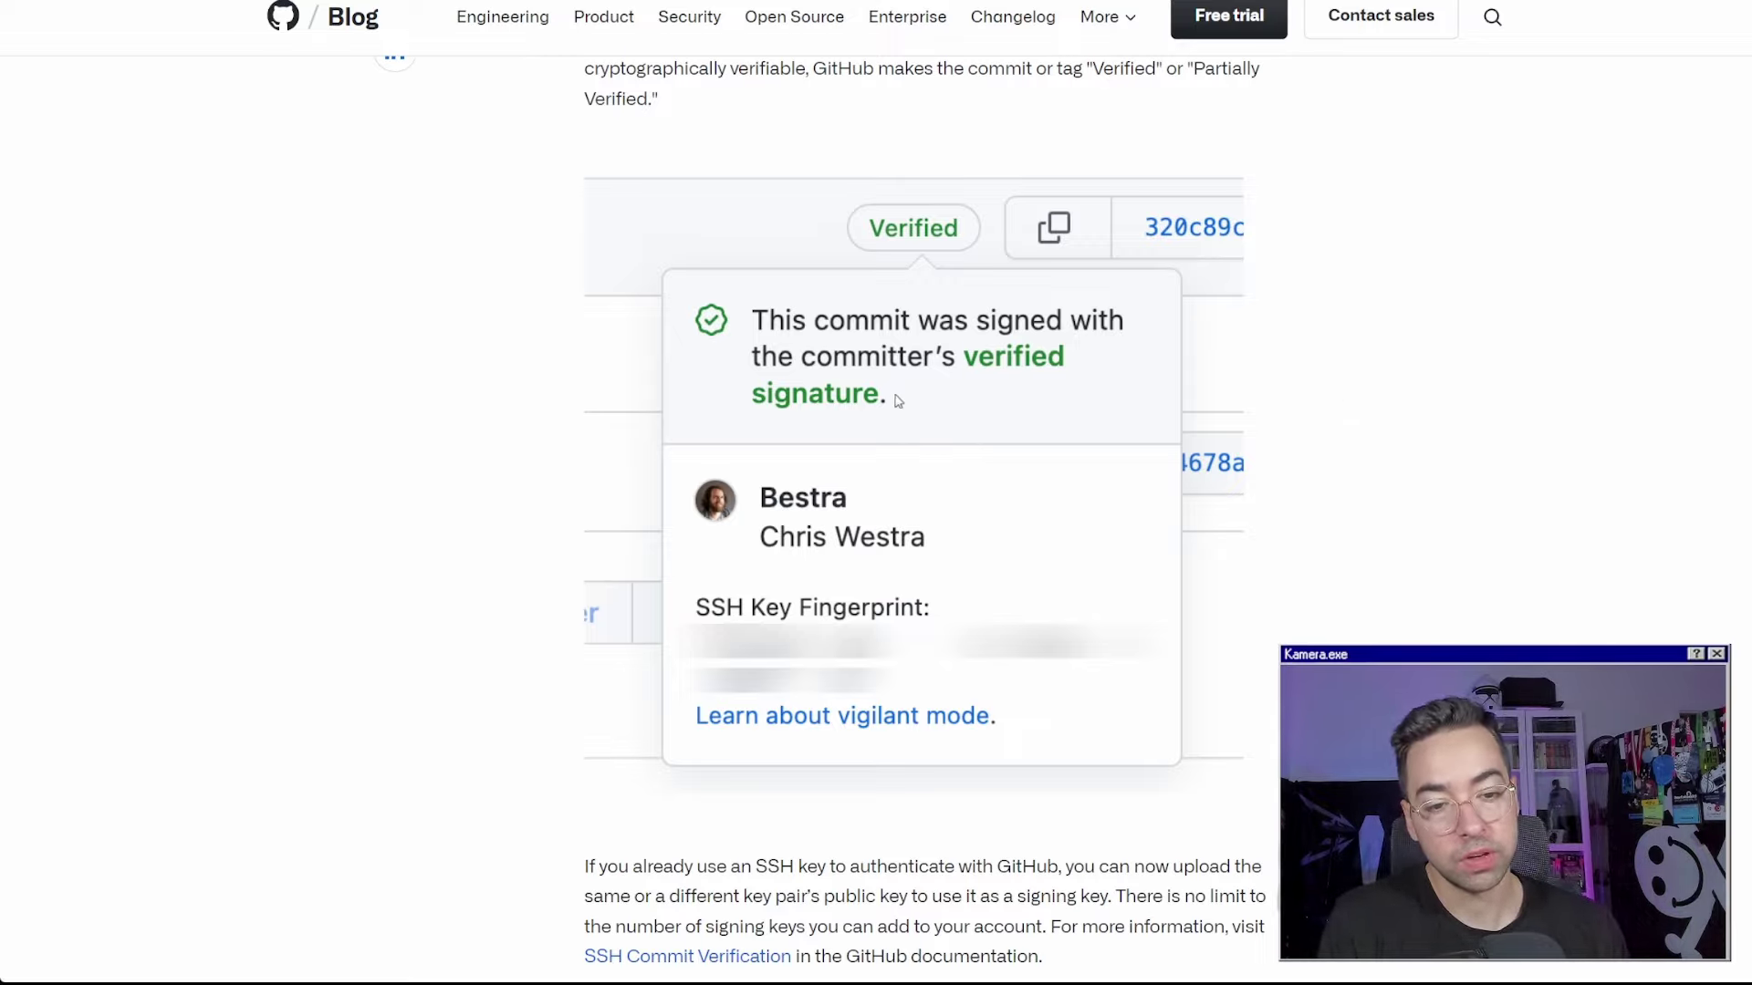
scroll(899, 397, down, 2)
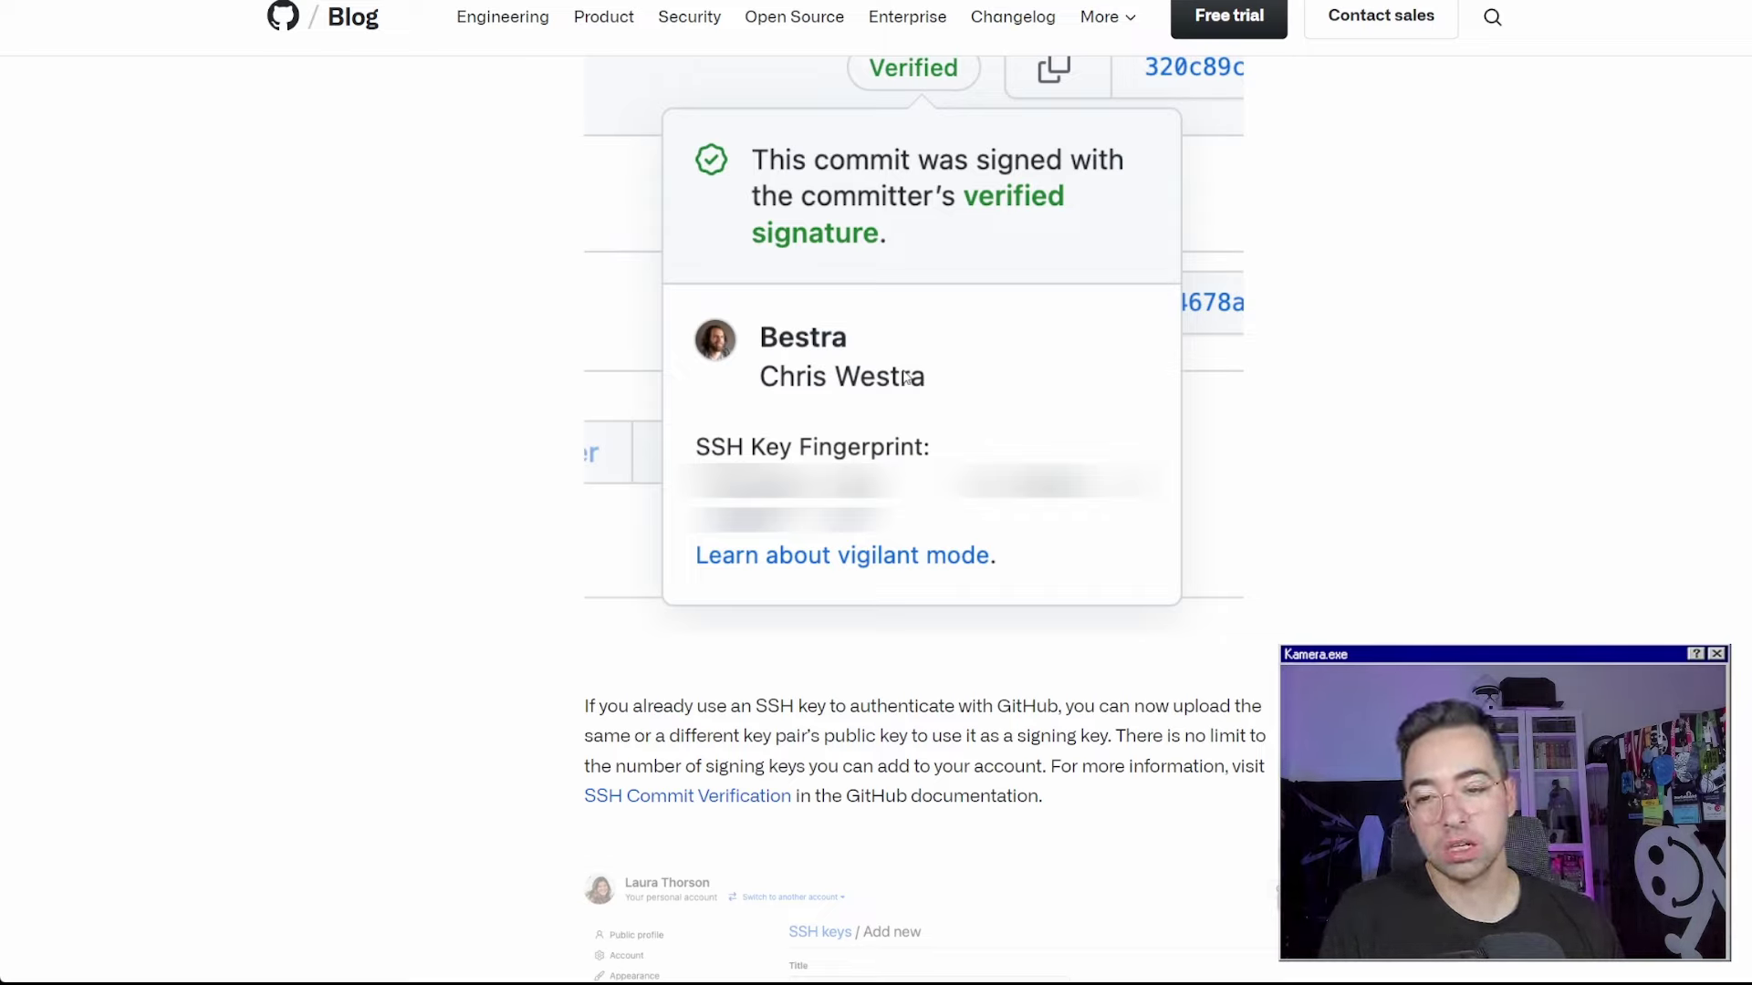
scroll(649, 538, down, 8)
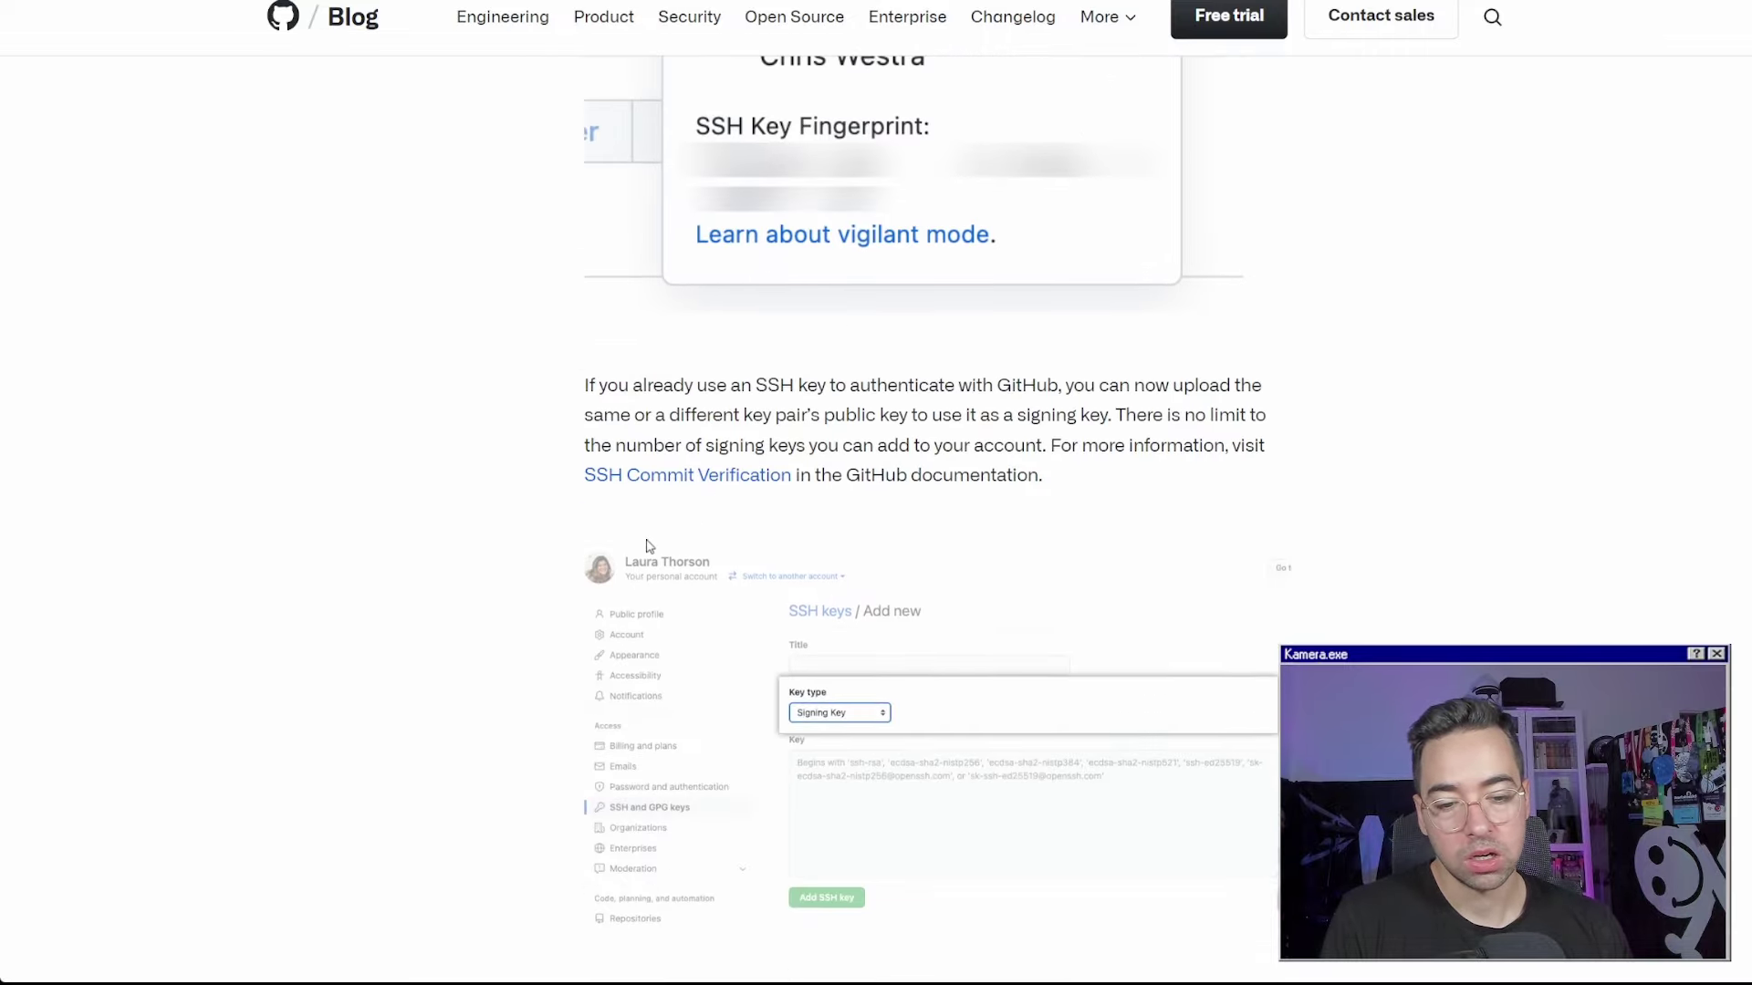
scroll(647, 534, up, 6)
scroll(640, 533, up, 5)
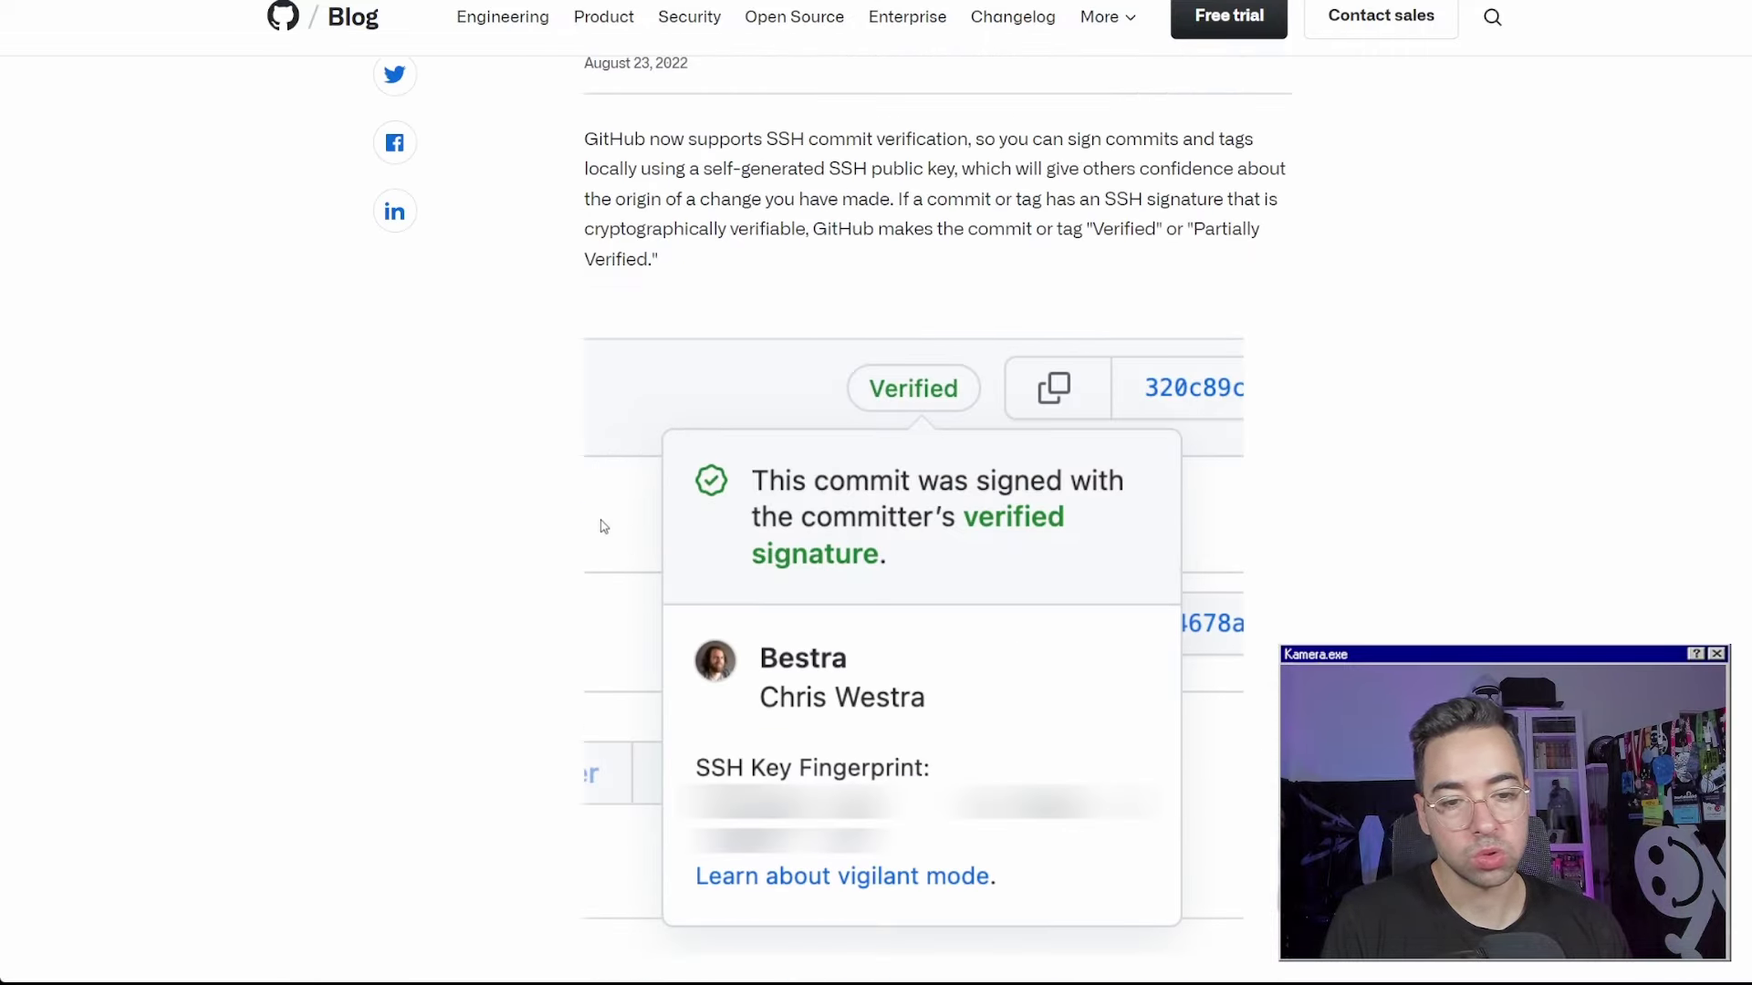
scroll(650, 502, up, 1)
scroll(651, 500, up, 1)
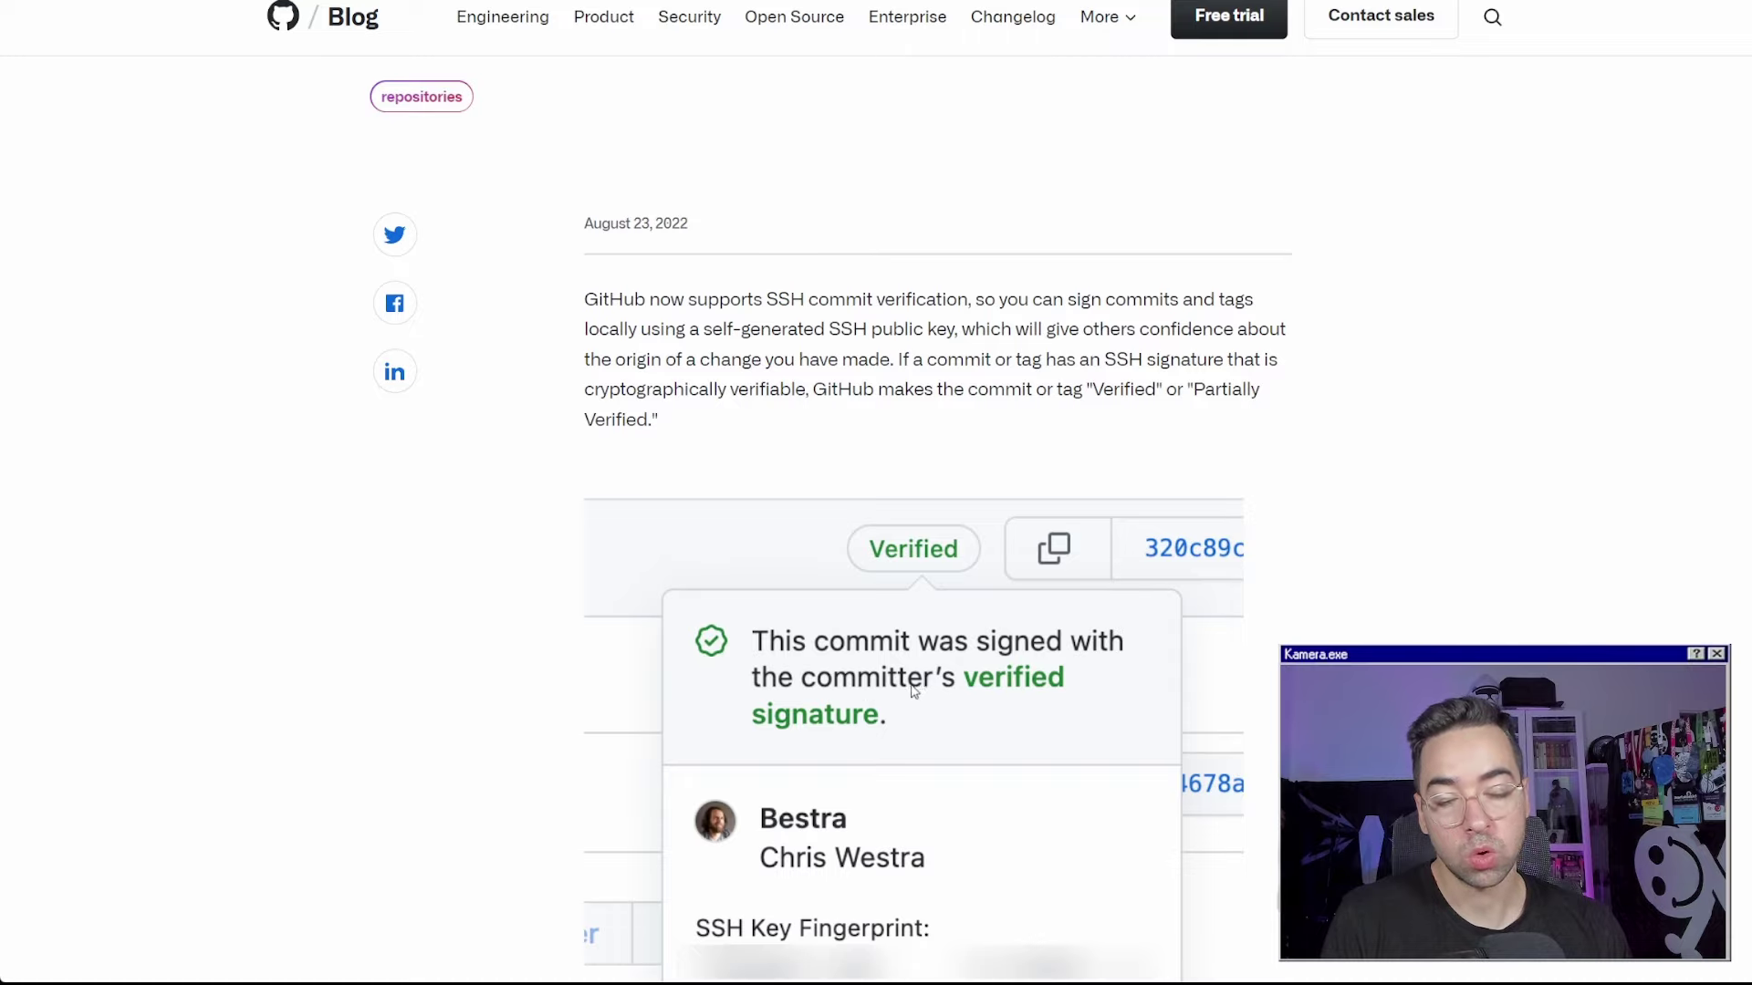
scroll(907, 672, up, 2)
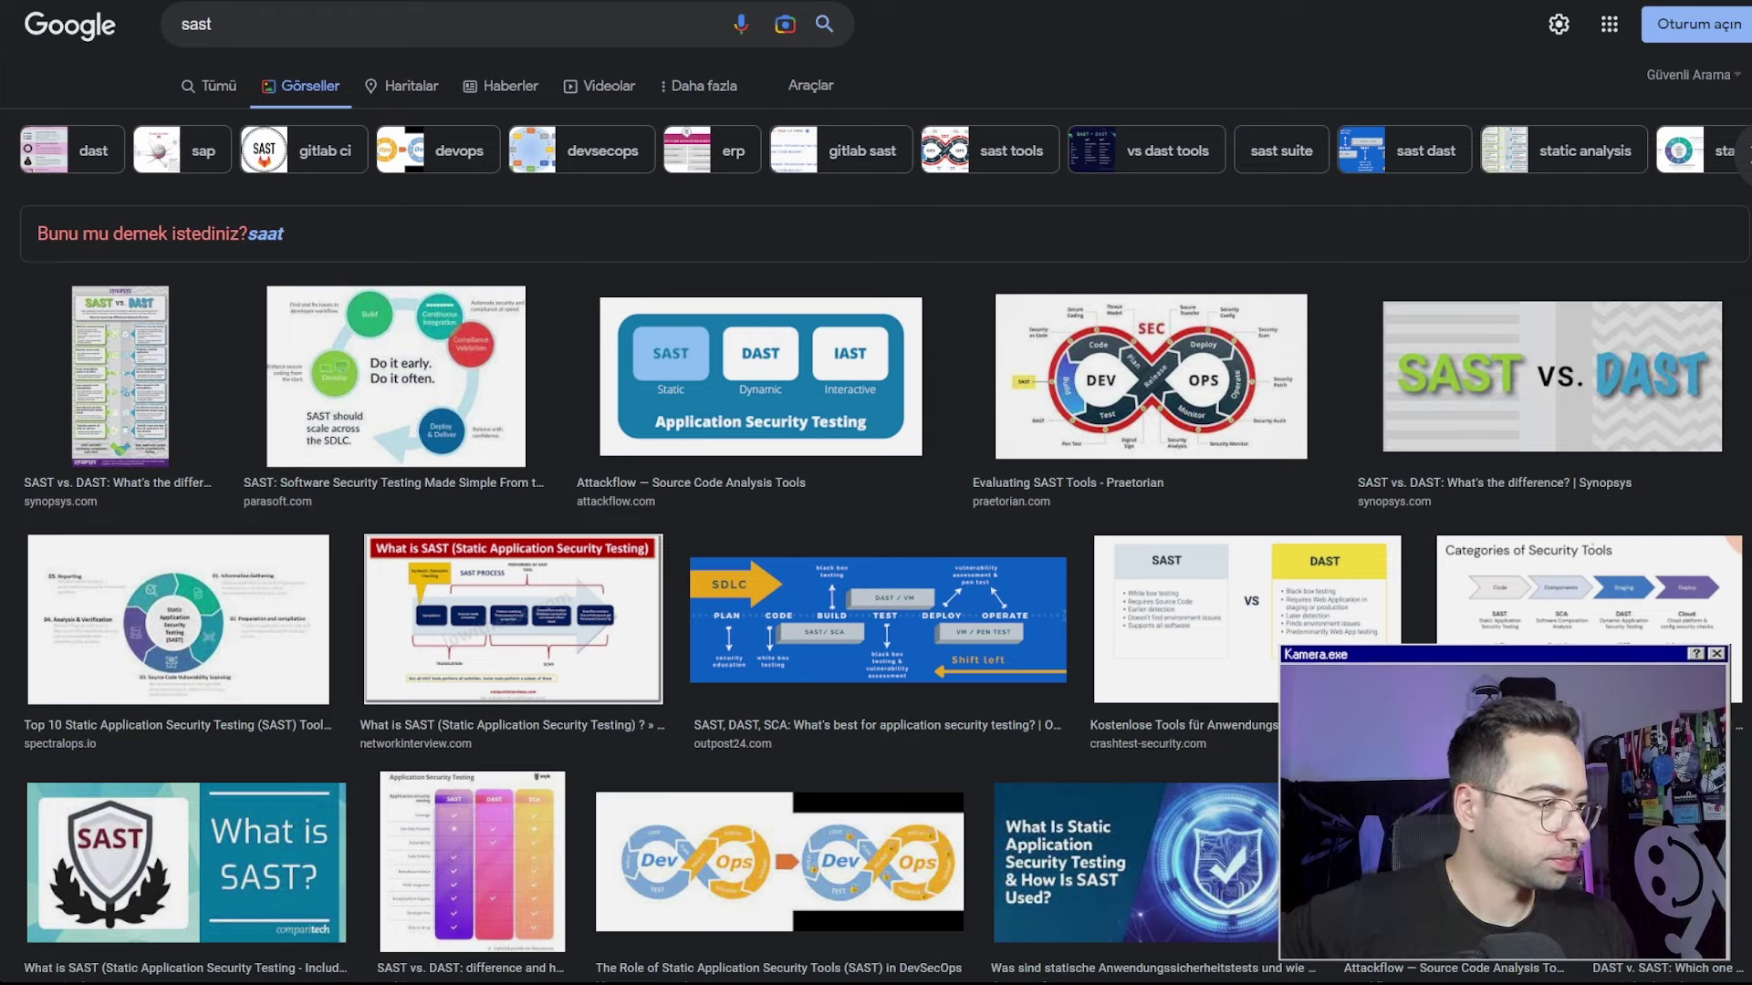
Look through the Google image results for "sast"
scroll(1470, 234, down, 3)
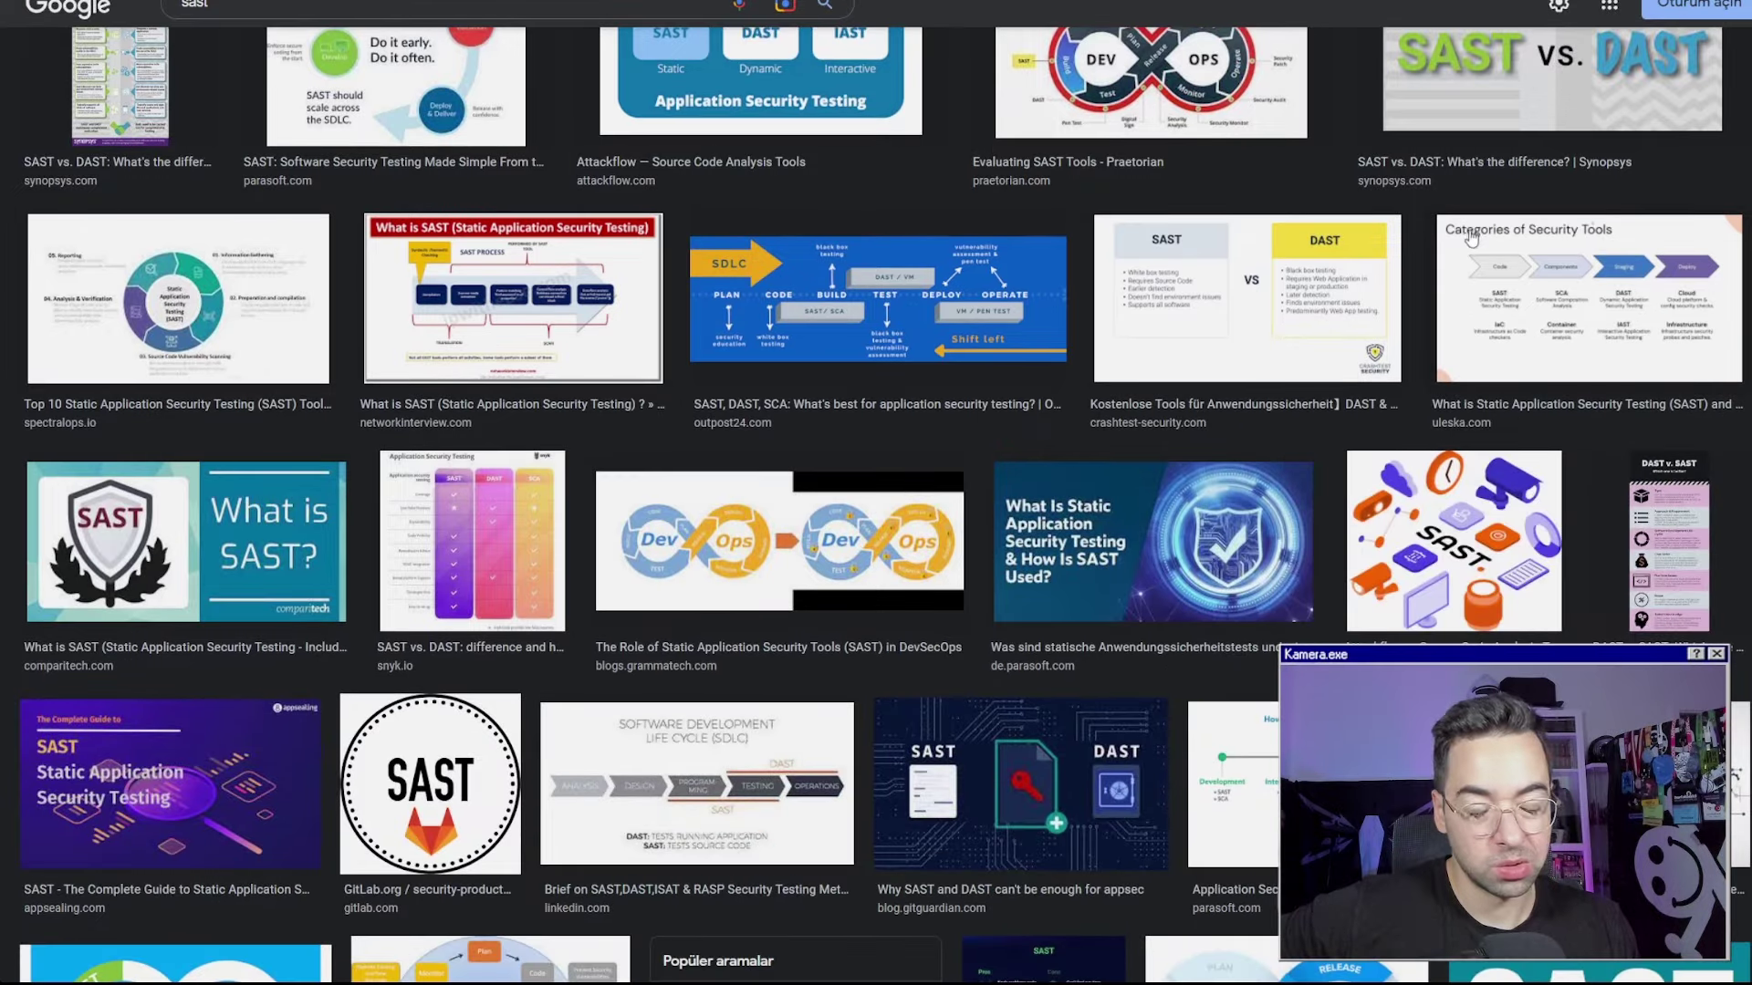
scroll(803, 467, down, 2)
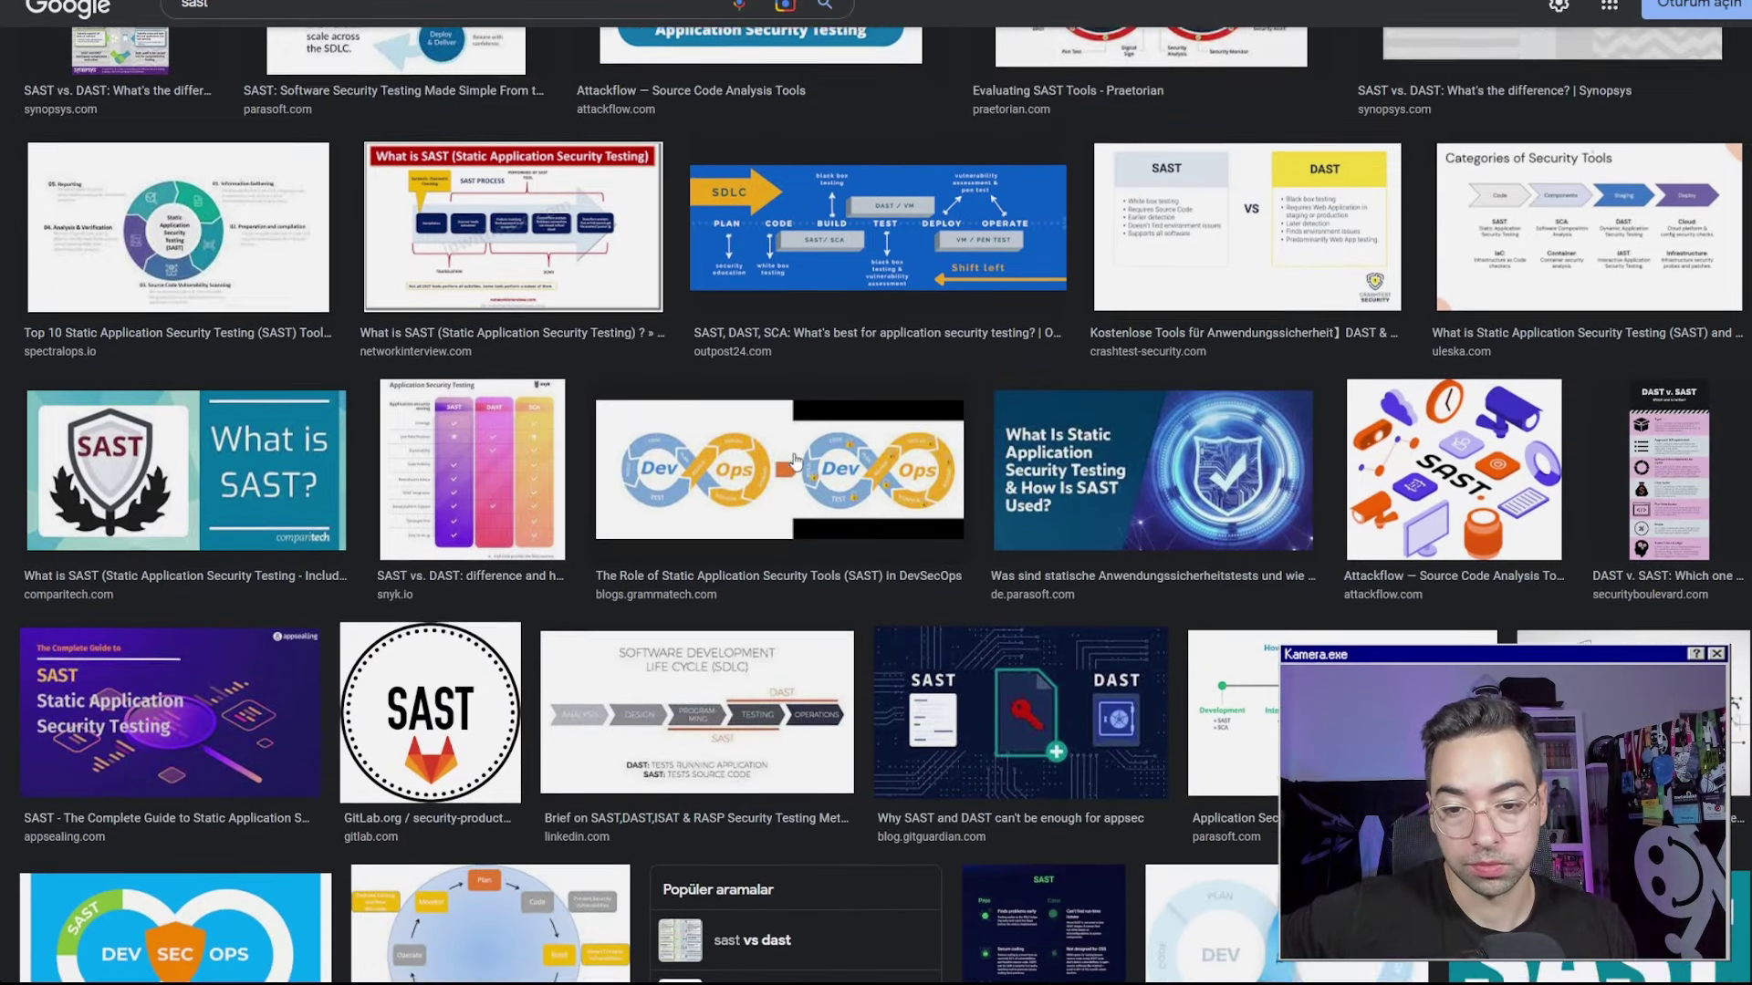
scroll(666, 383, up, 3)
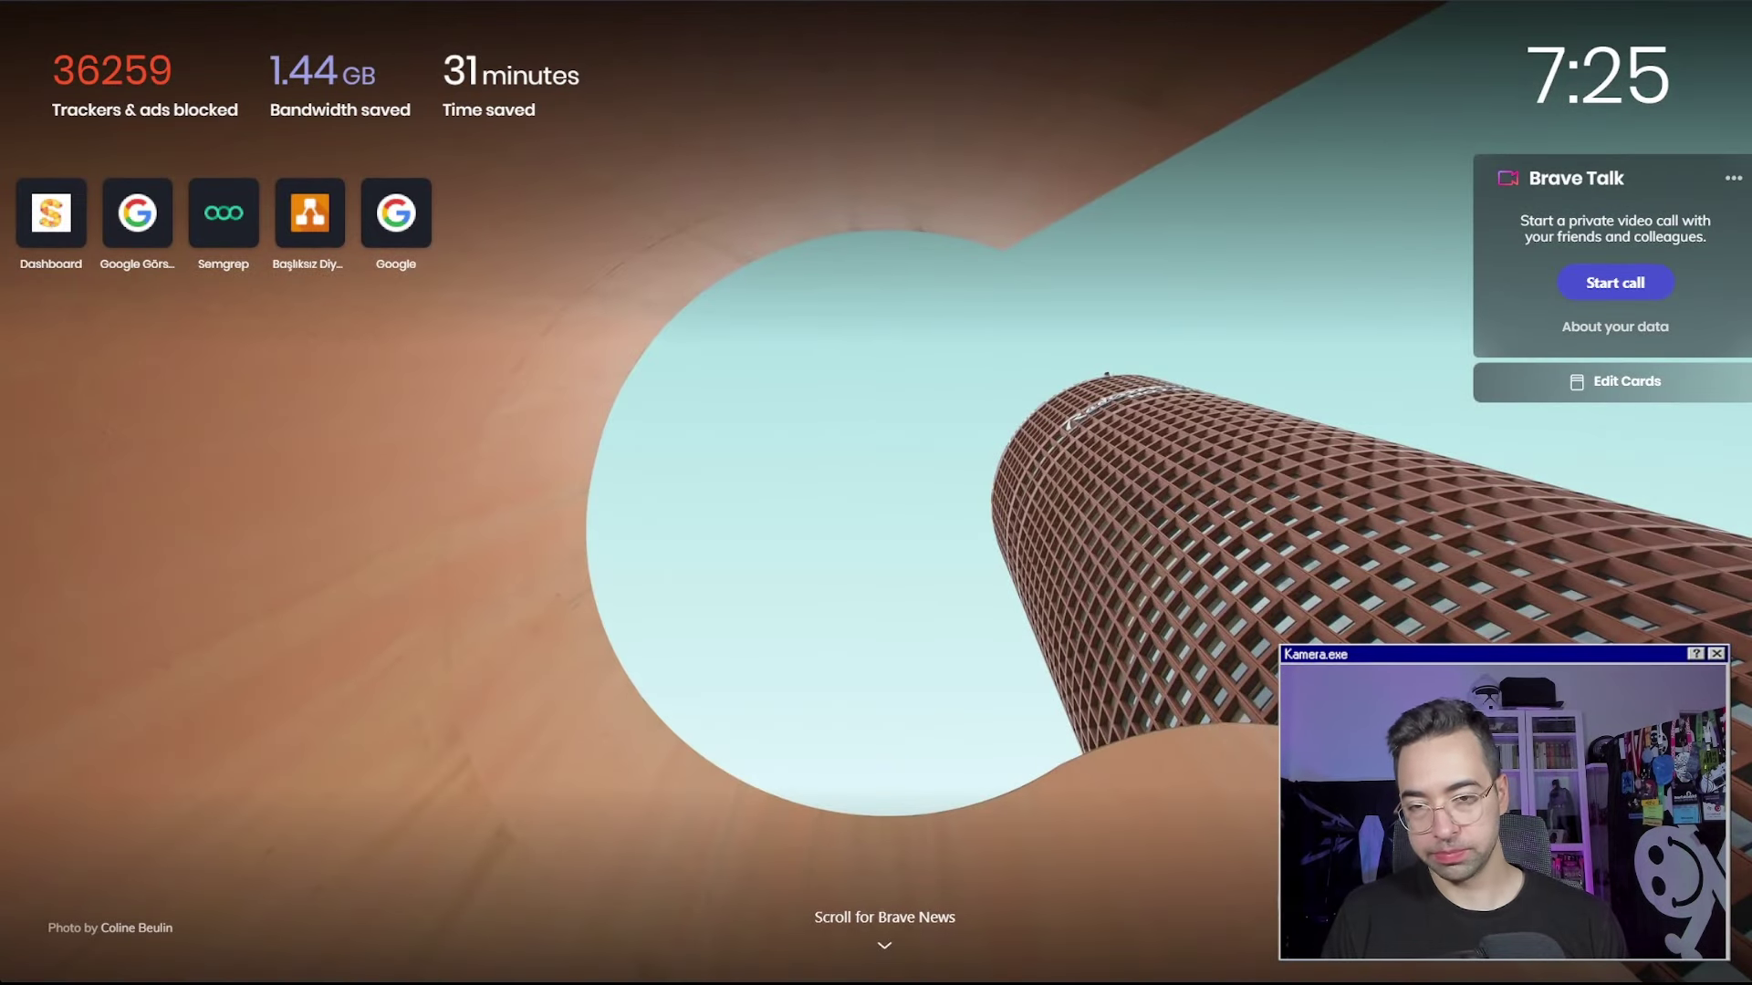
Search Google again for "sast", show the image results and preview the Synopsys "SAST vs. DAST" infographic
text(sast)
key(Return)
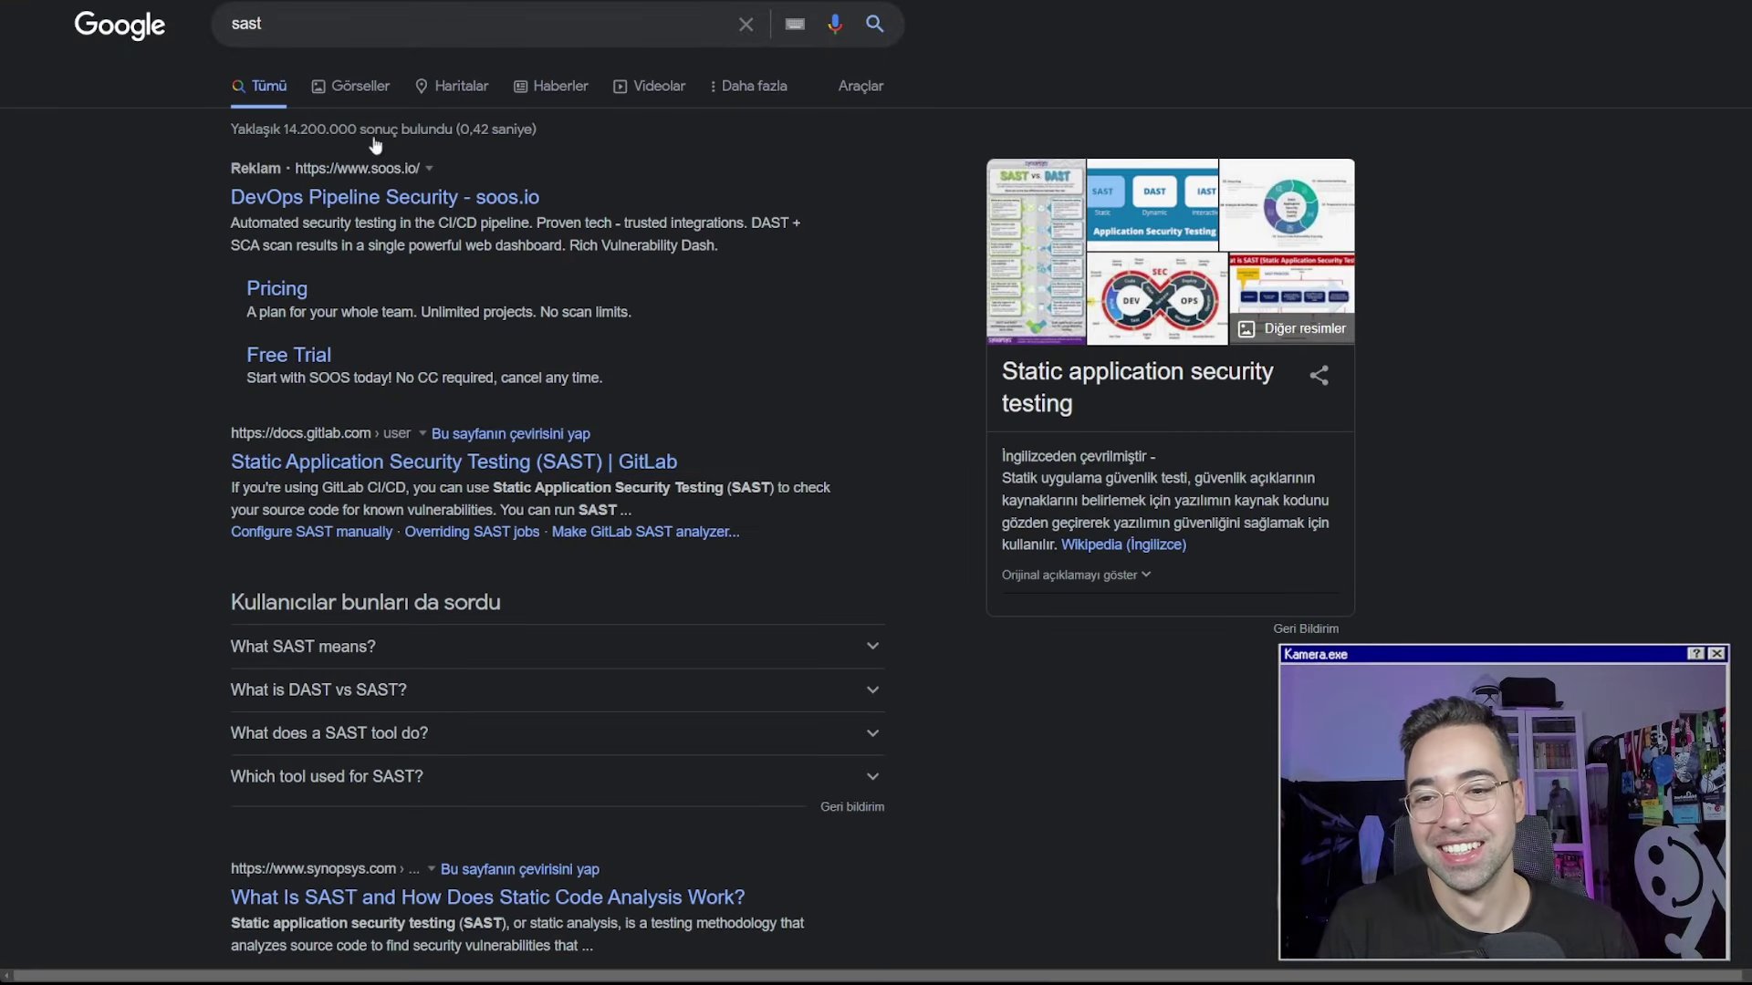
click(369, 87)
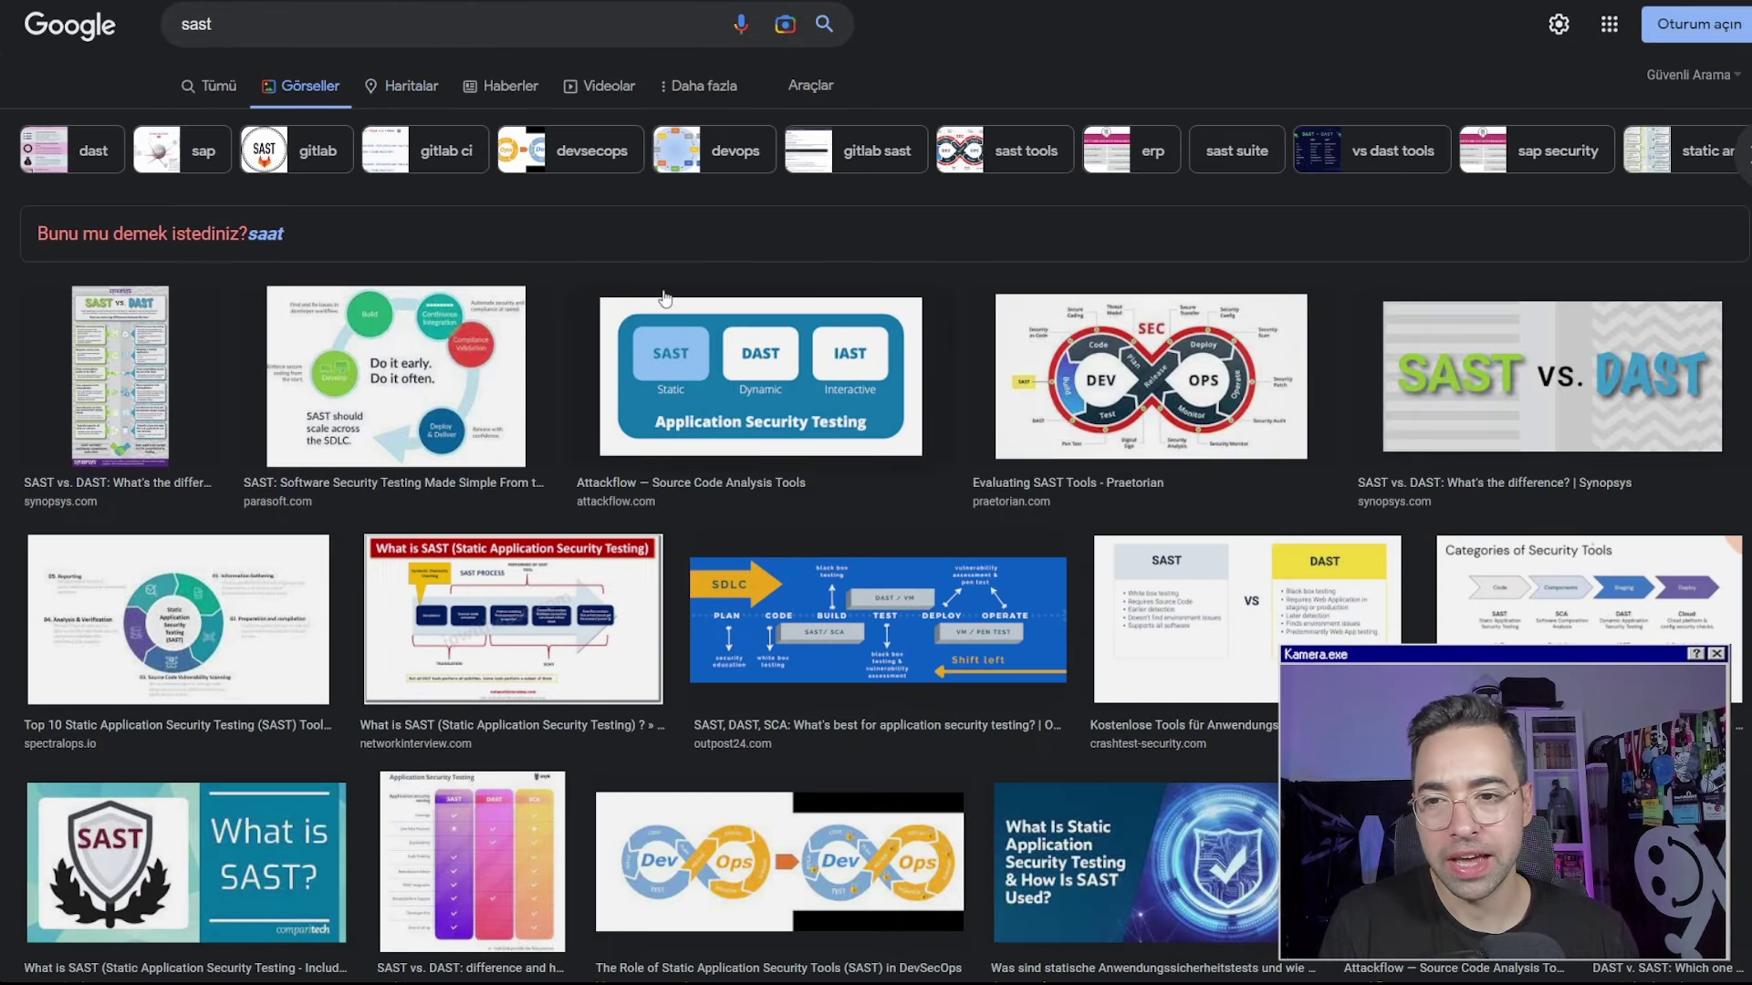
click(132, 349)
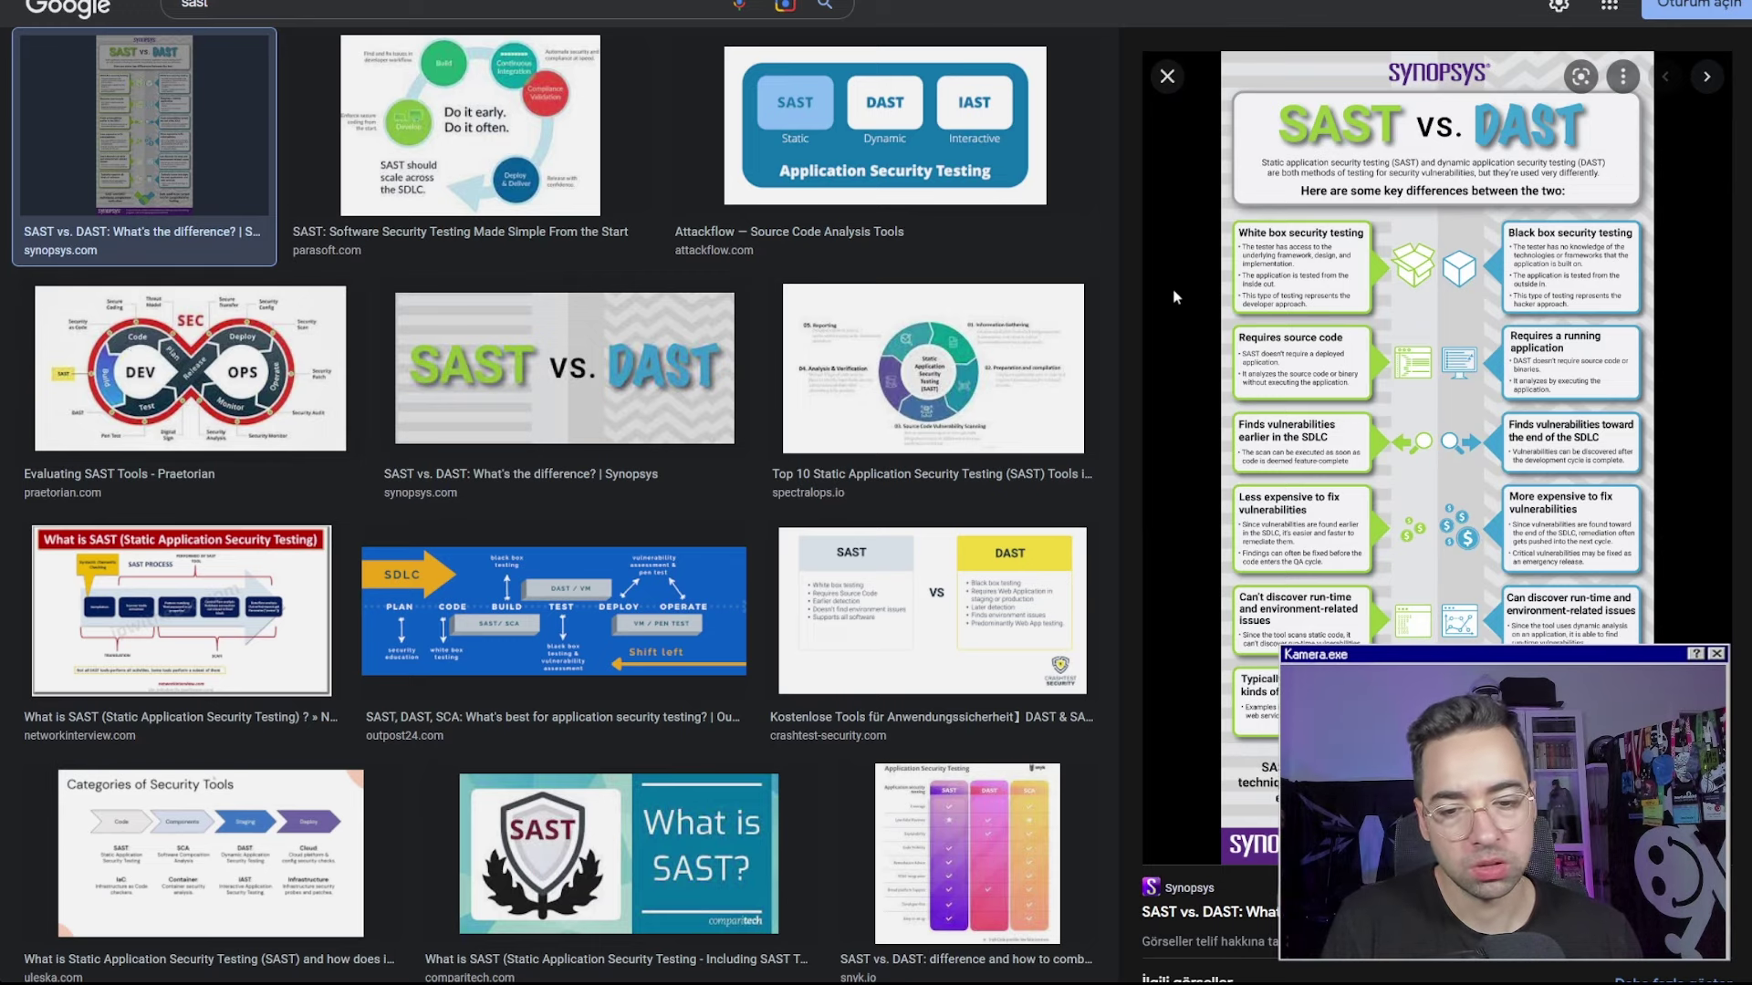
Search Google separately for "abstract syntax tree", show the image results and preview the Wikipedia tree diagram
key(ctrl+t)
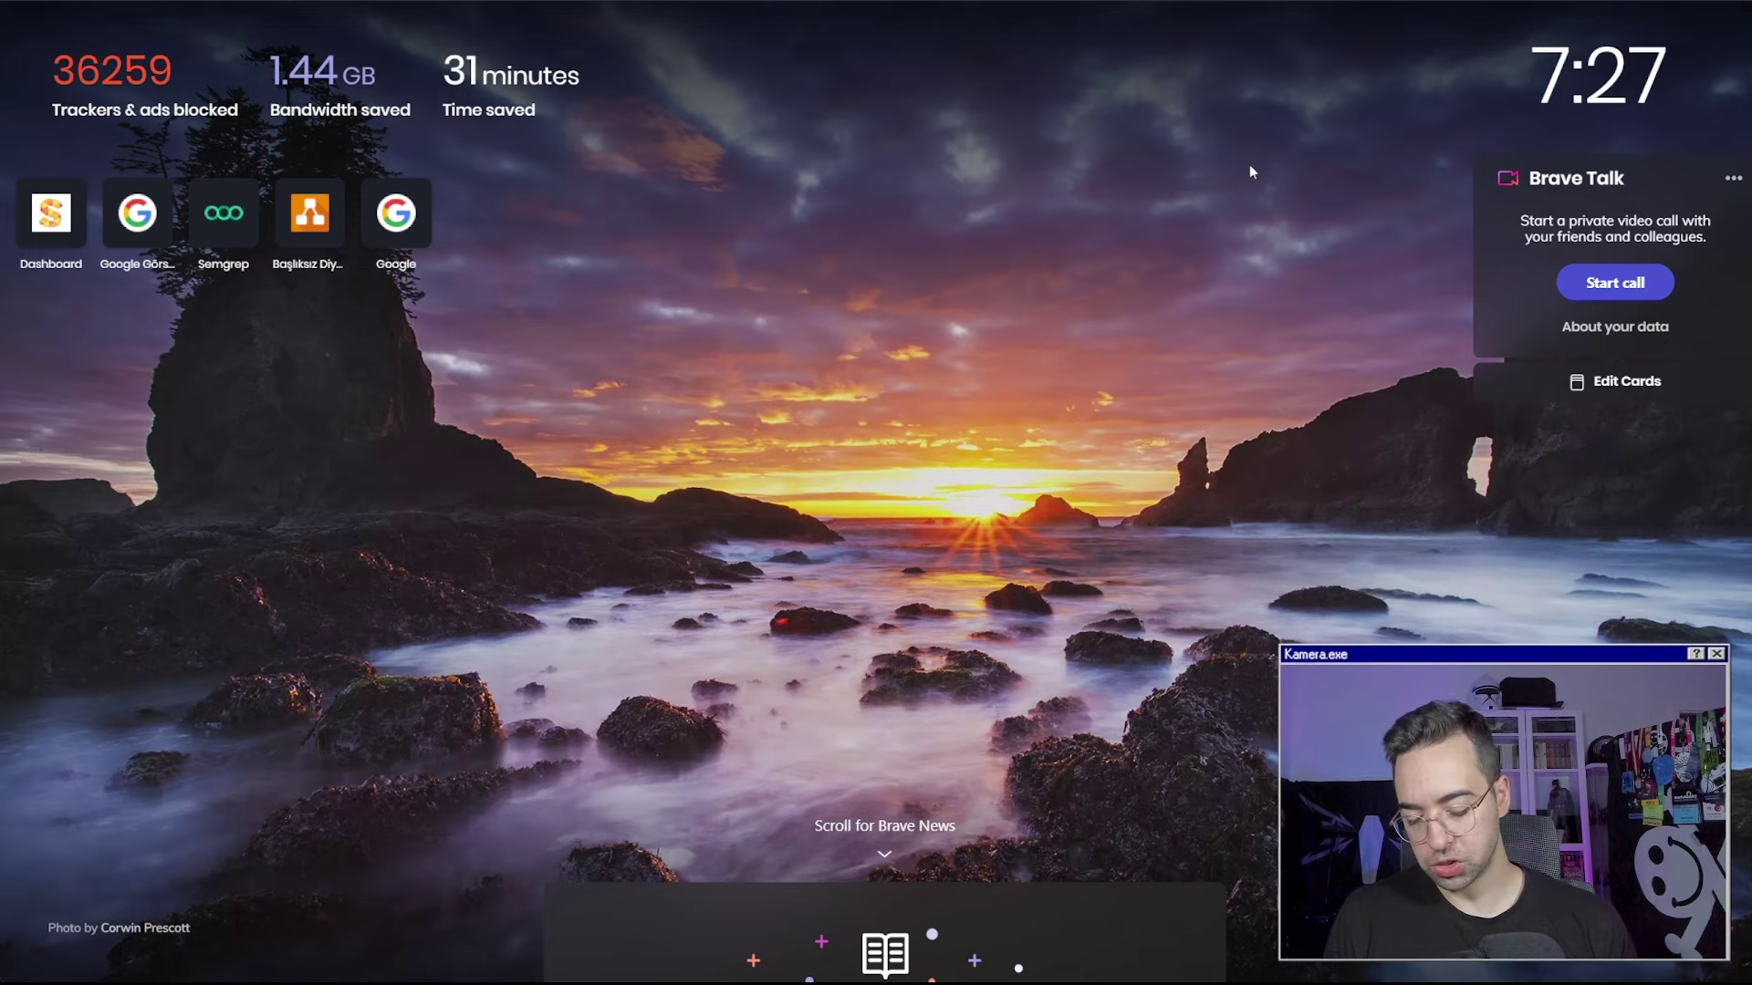
key(ctrl+l)
key(Escape)
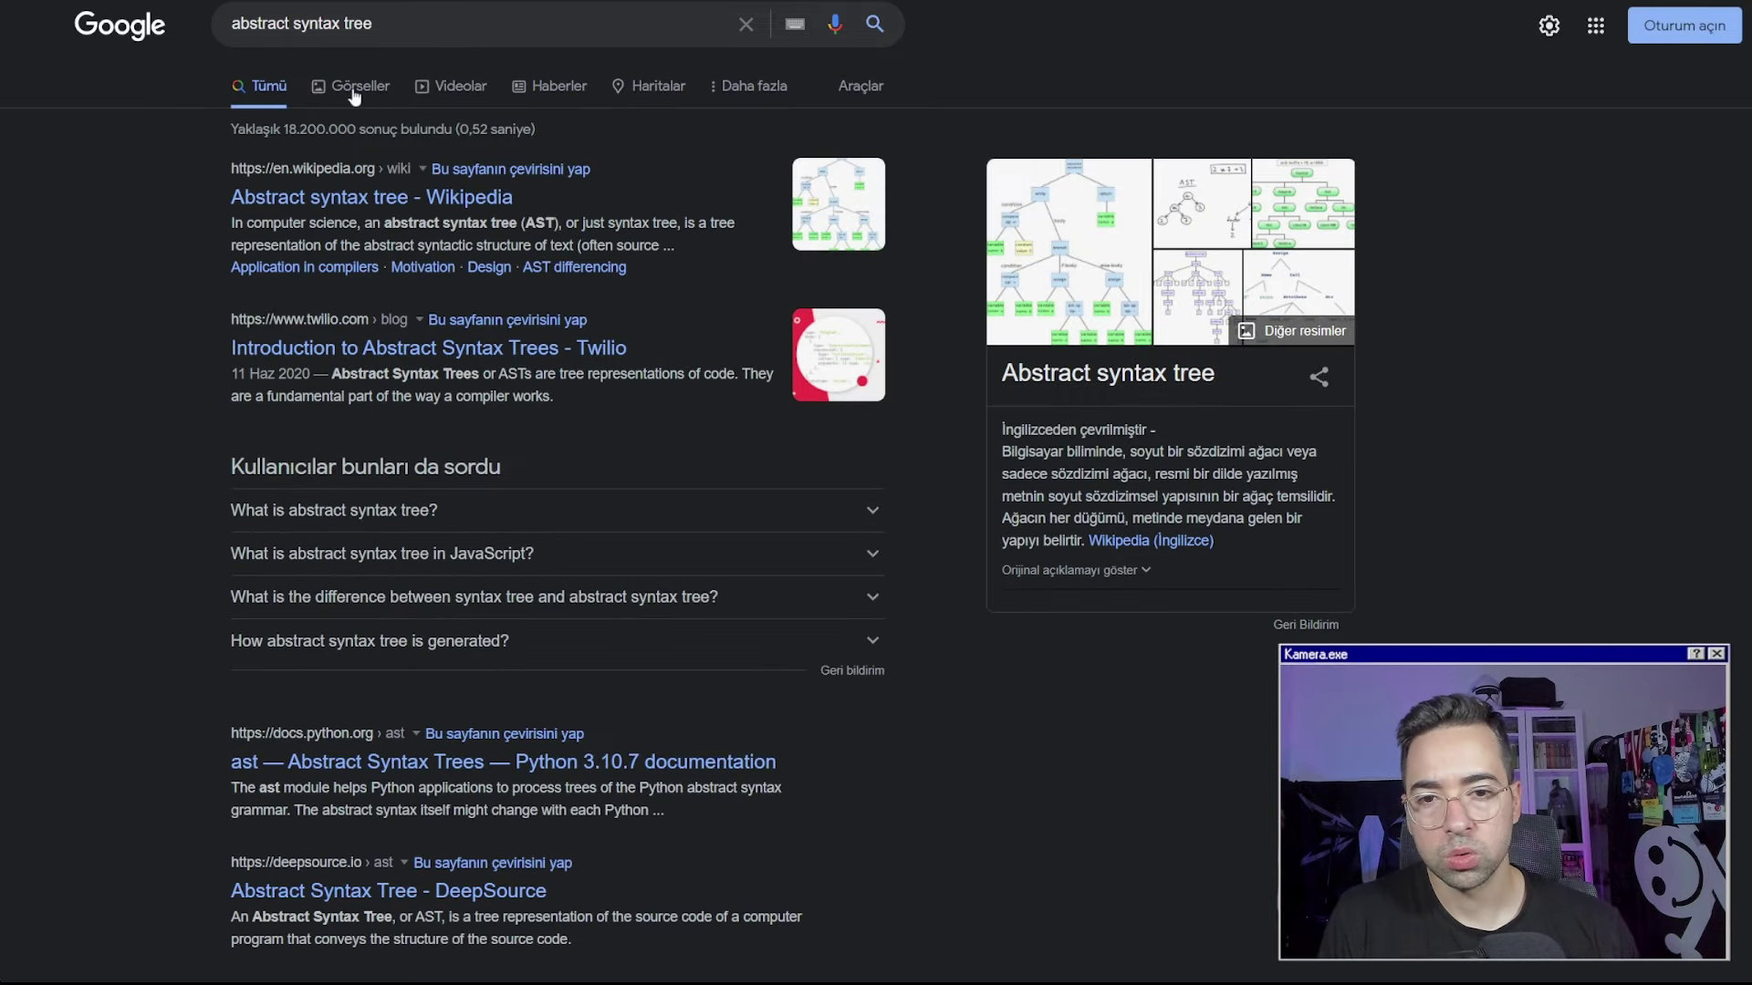
click(354, 89)
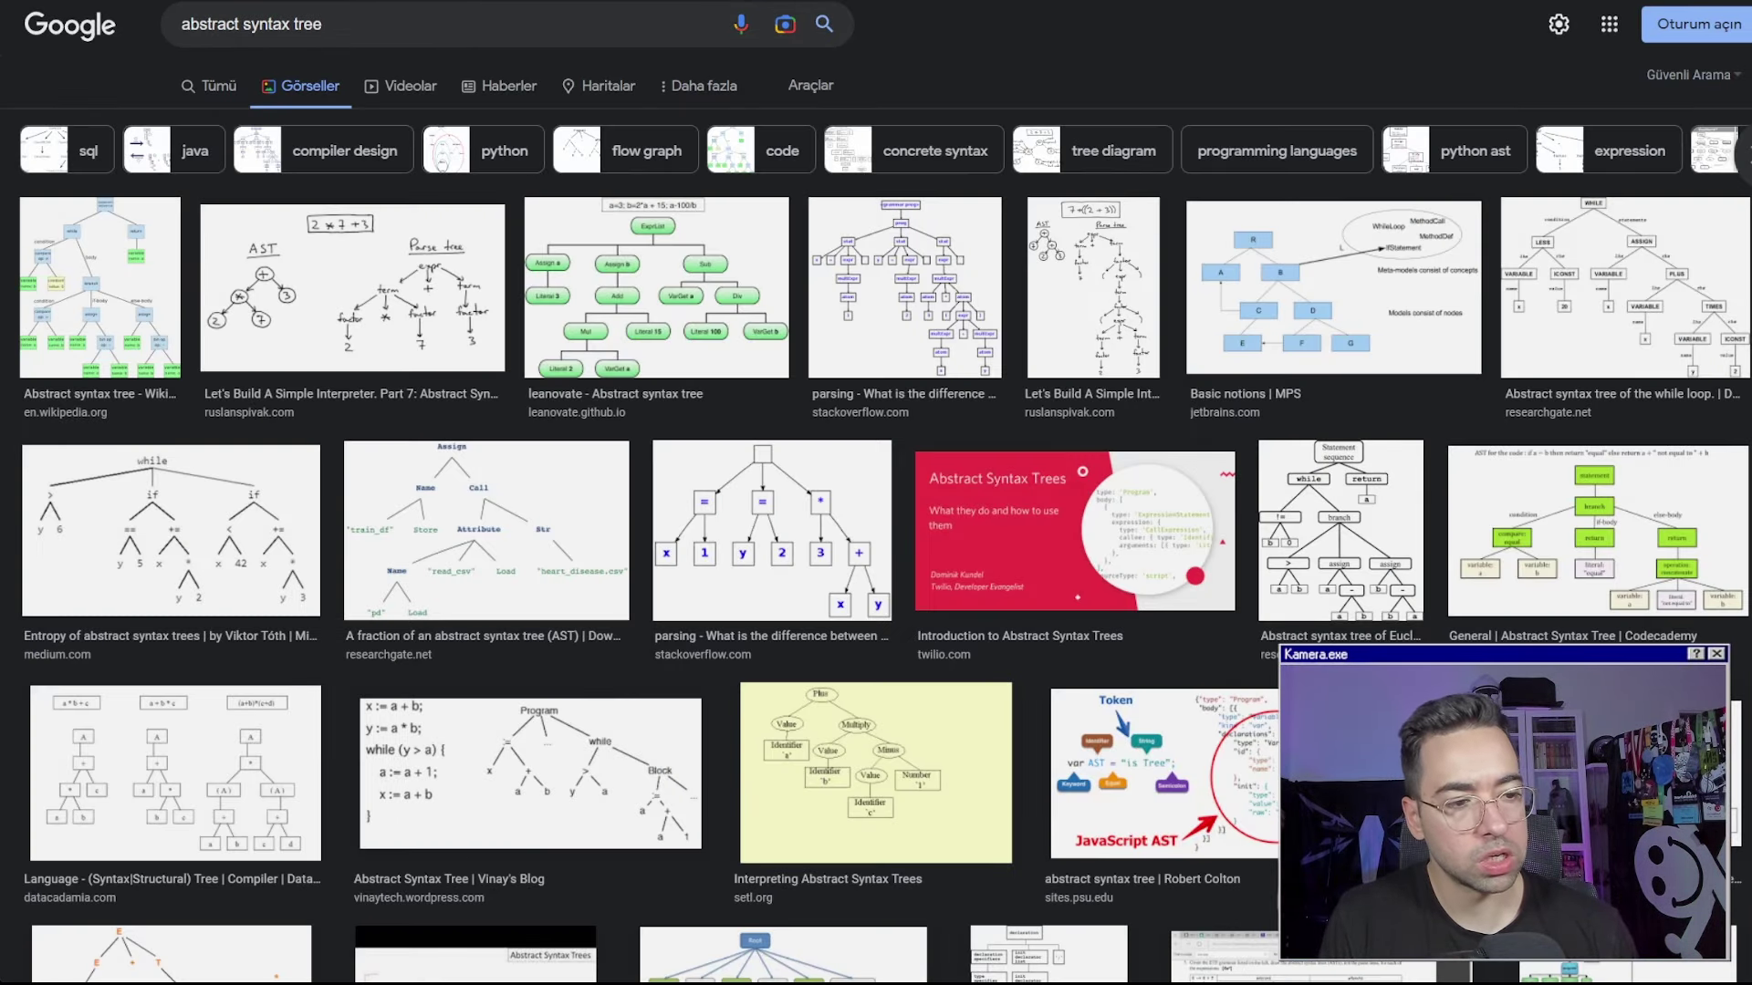
click(118, 275)
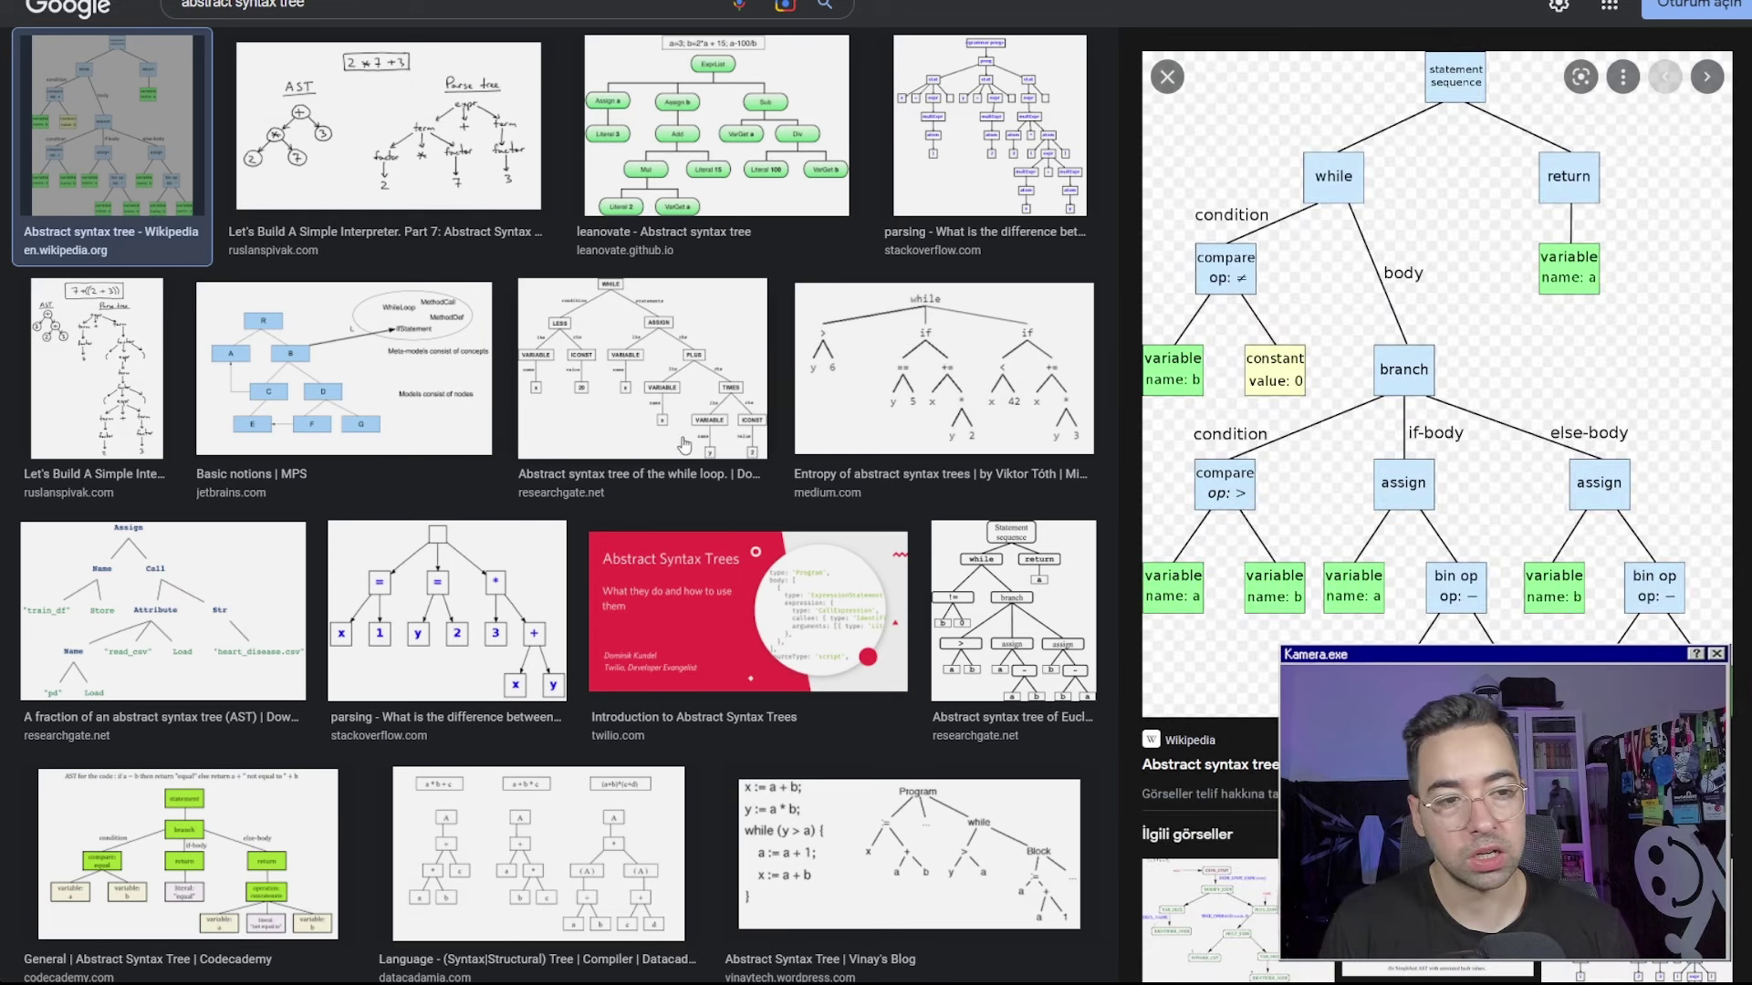
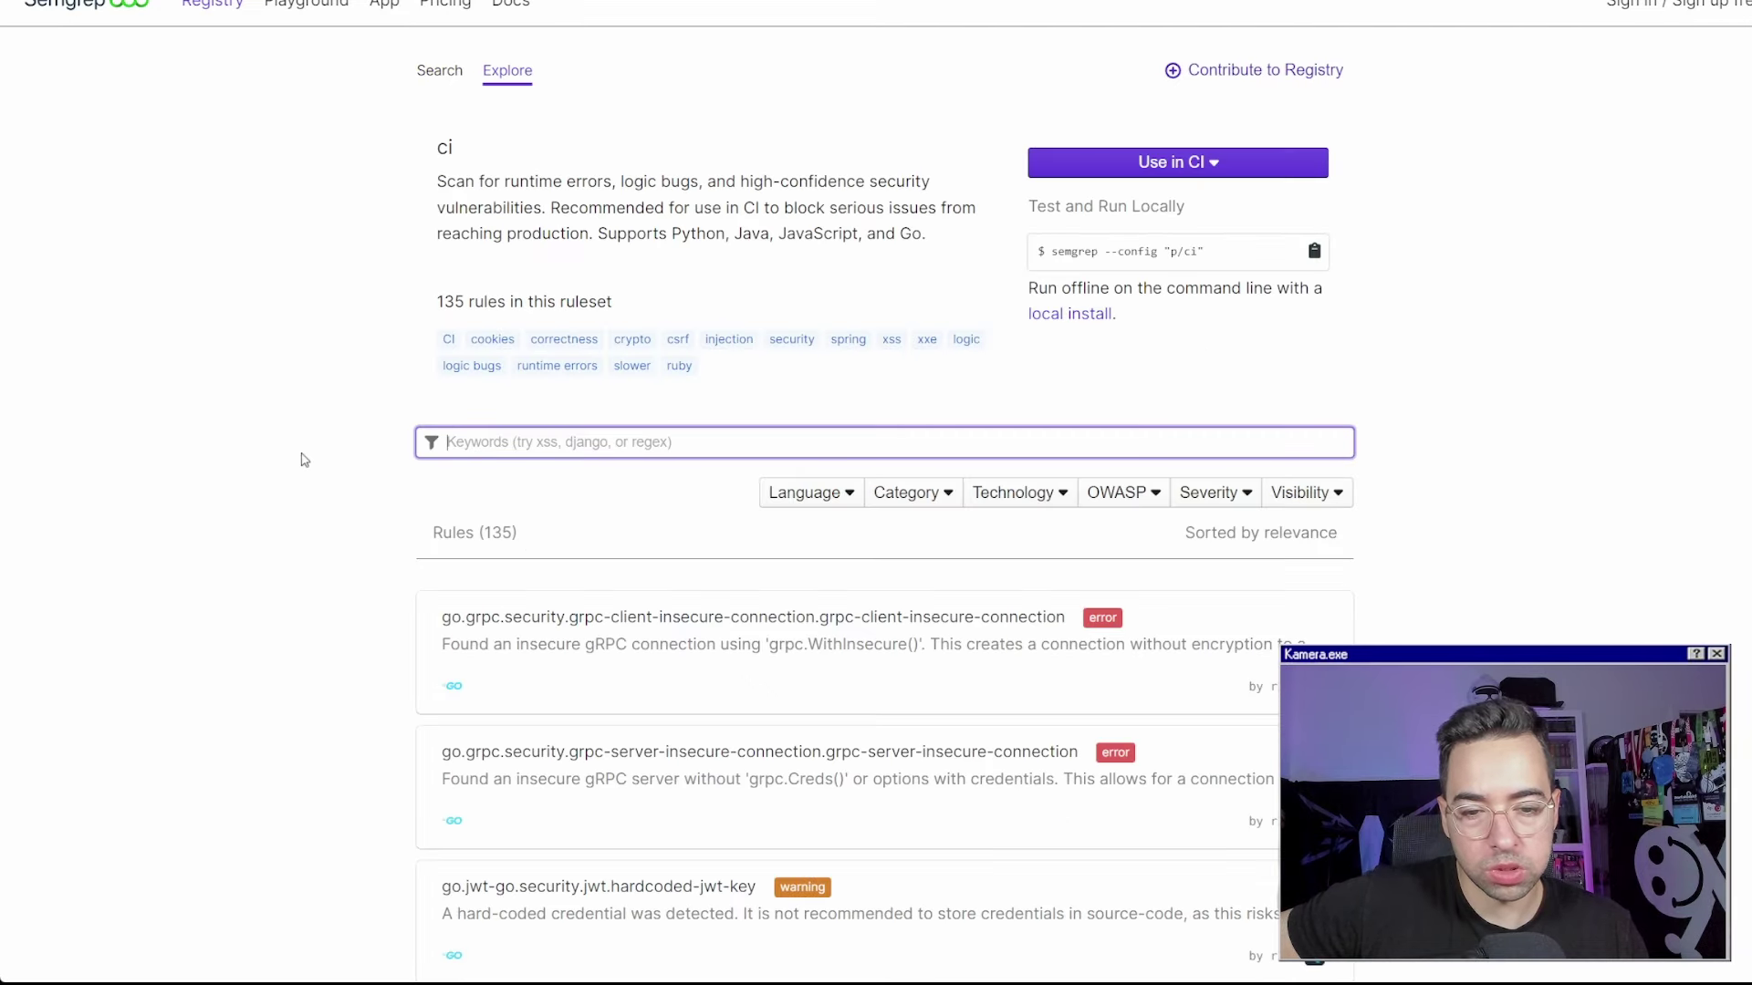
Filter the Semgrep ci ruleset by "sql" and examine the sqlalchemy-sql-injection rule's patterns, including the $FUNC definition
text(sql)
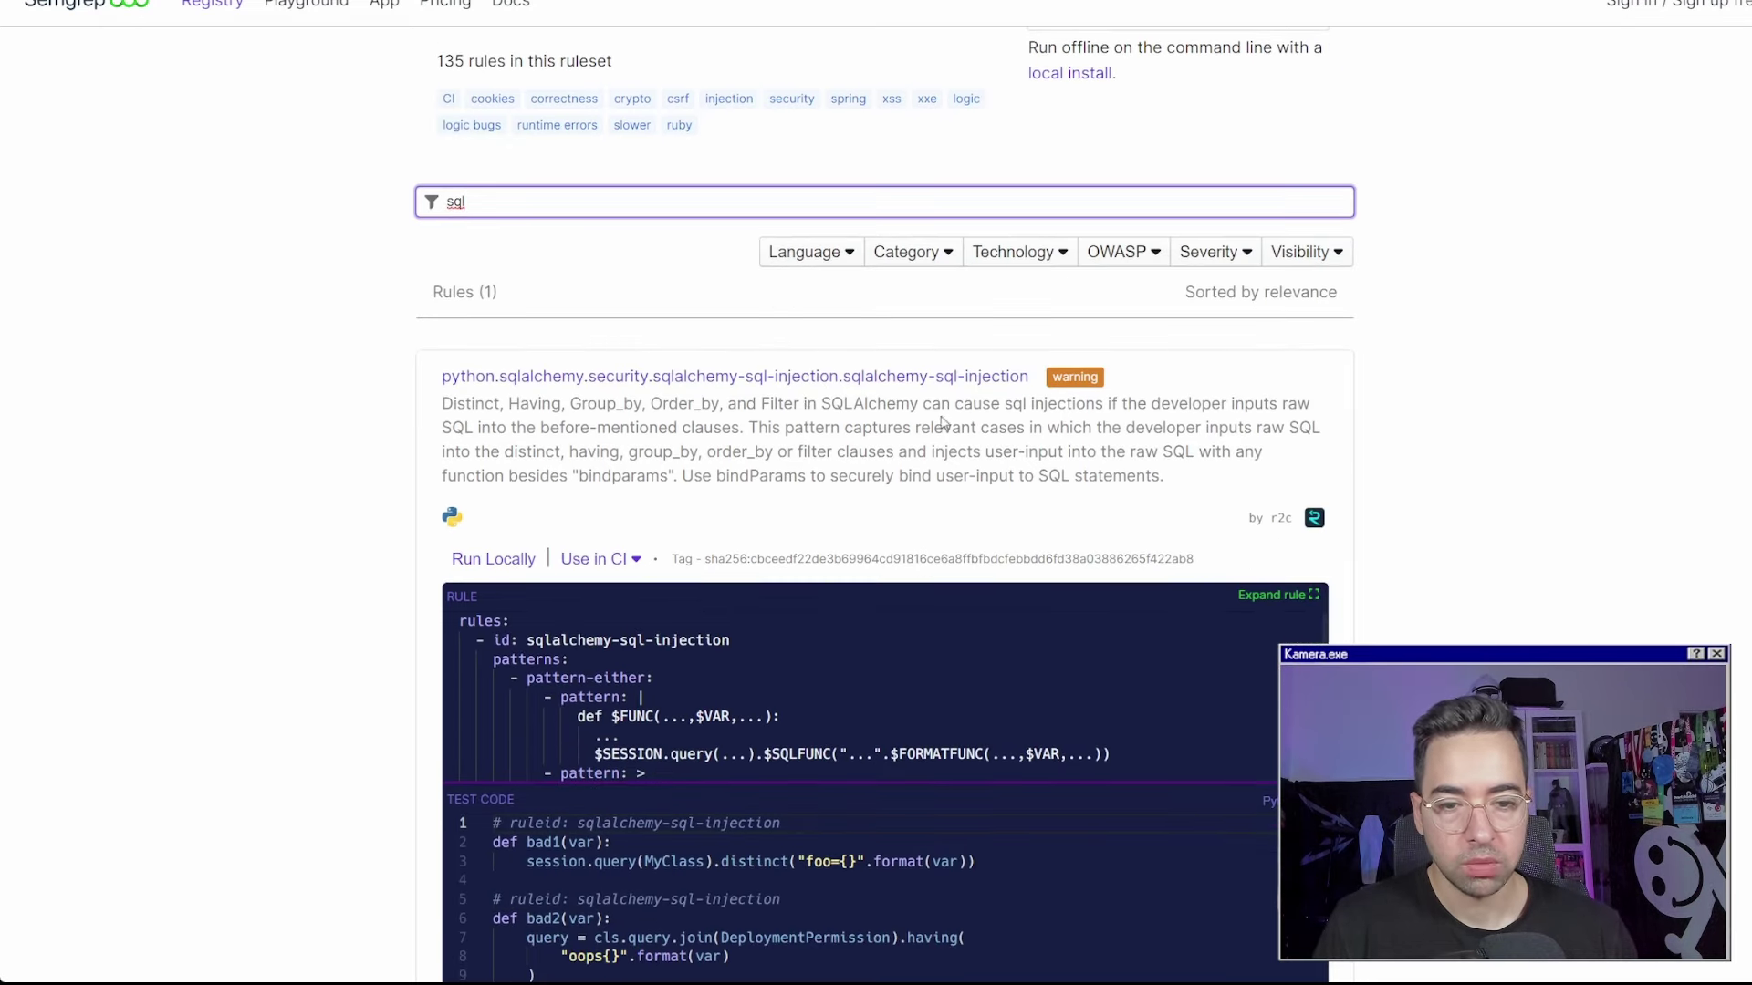
scroll(669, 442, down, 3)
click(782, 392)
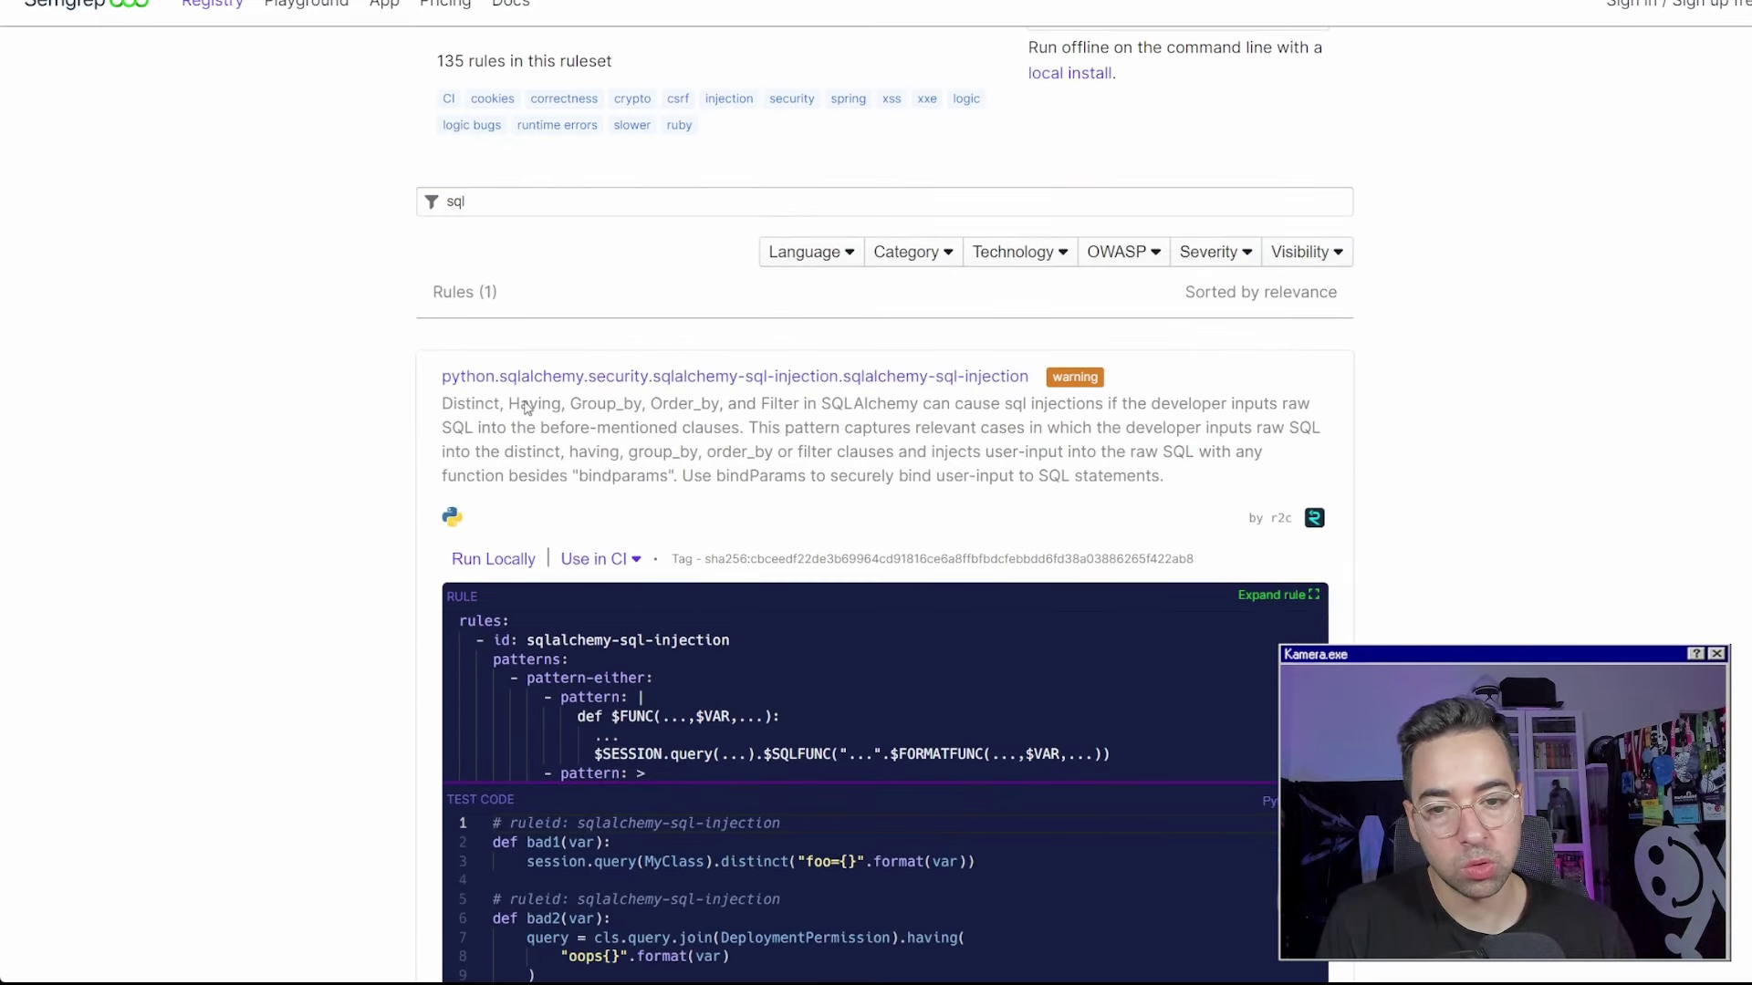
scroll(566, 384, down, 2)
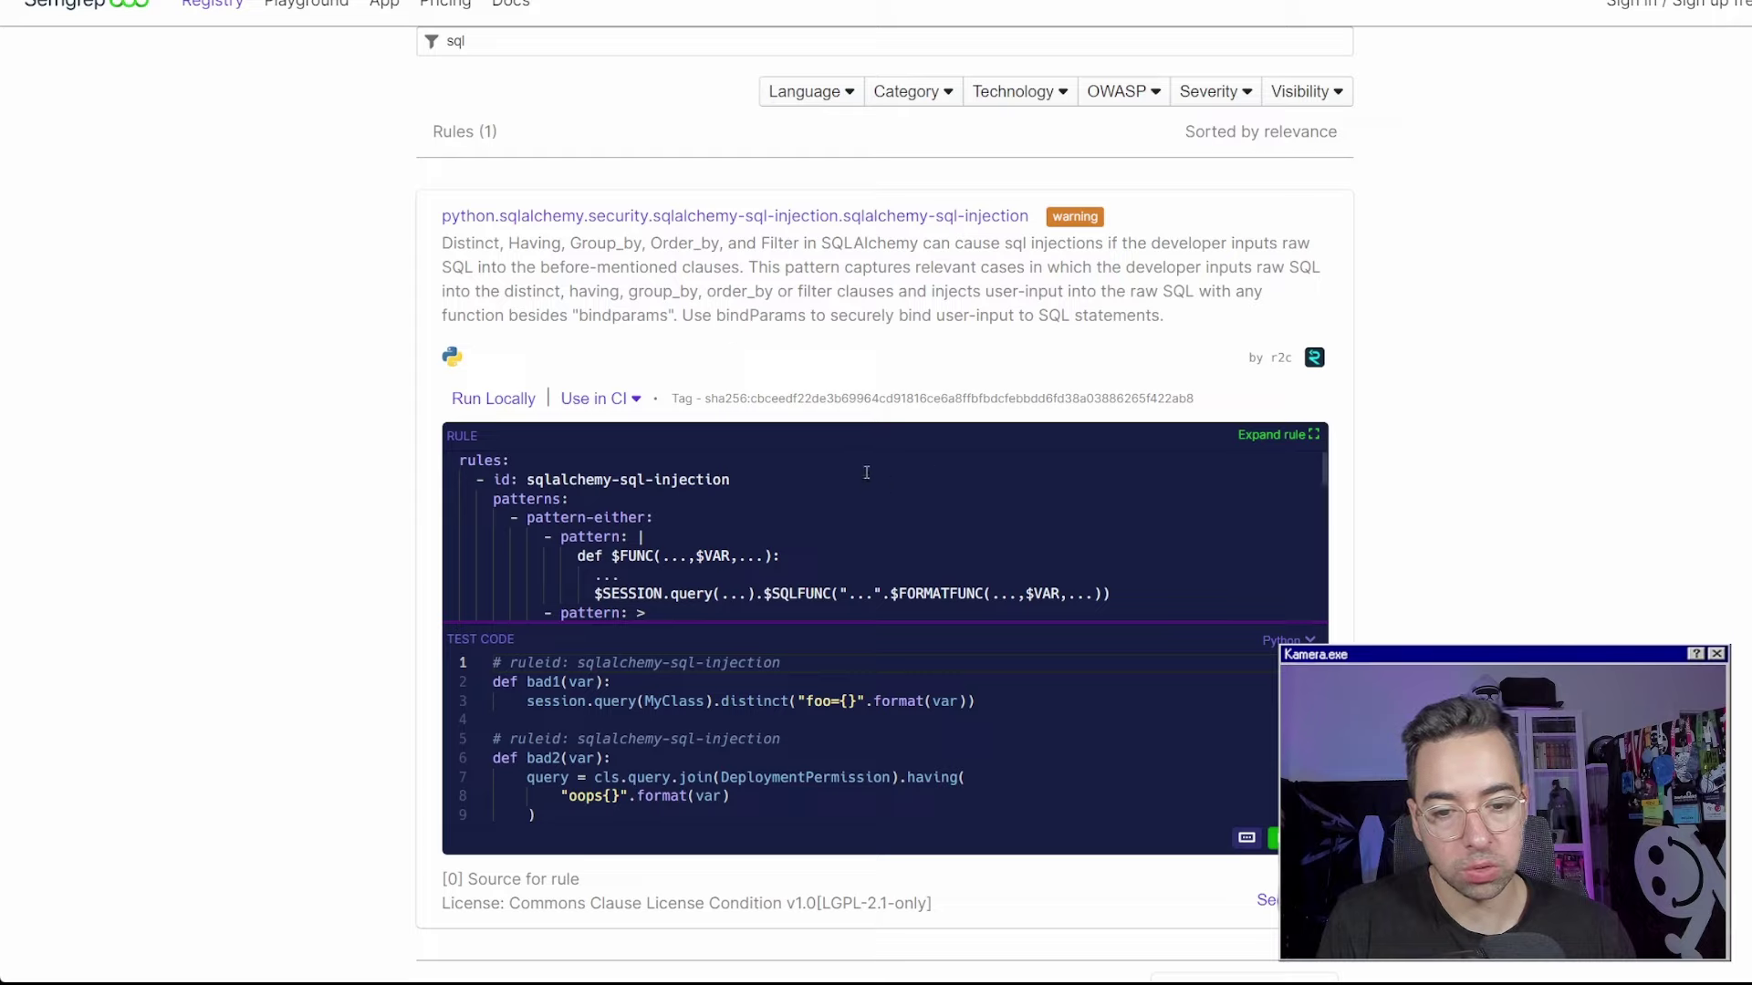
drag(480, 461, 639, 557)
click(637, 556)
scroll(638, 552, down, 1)
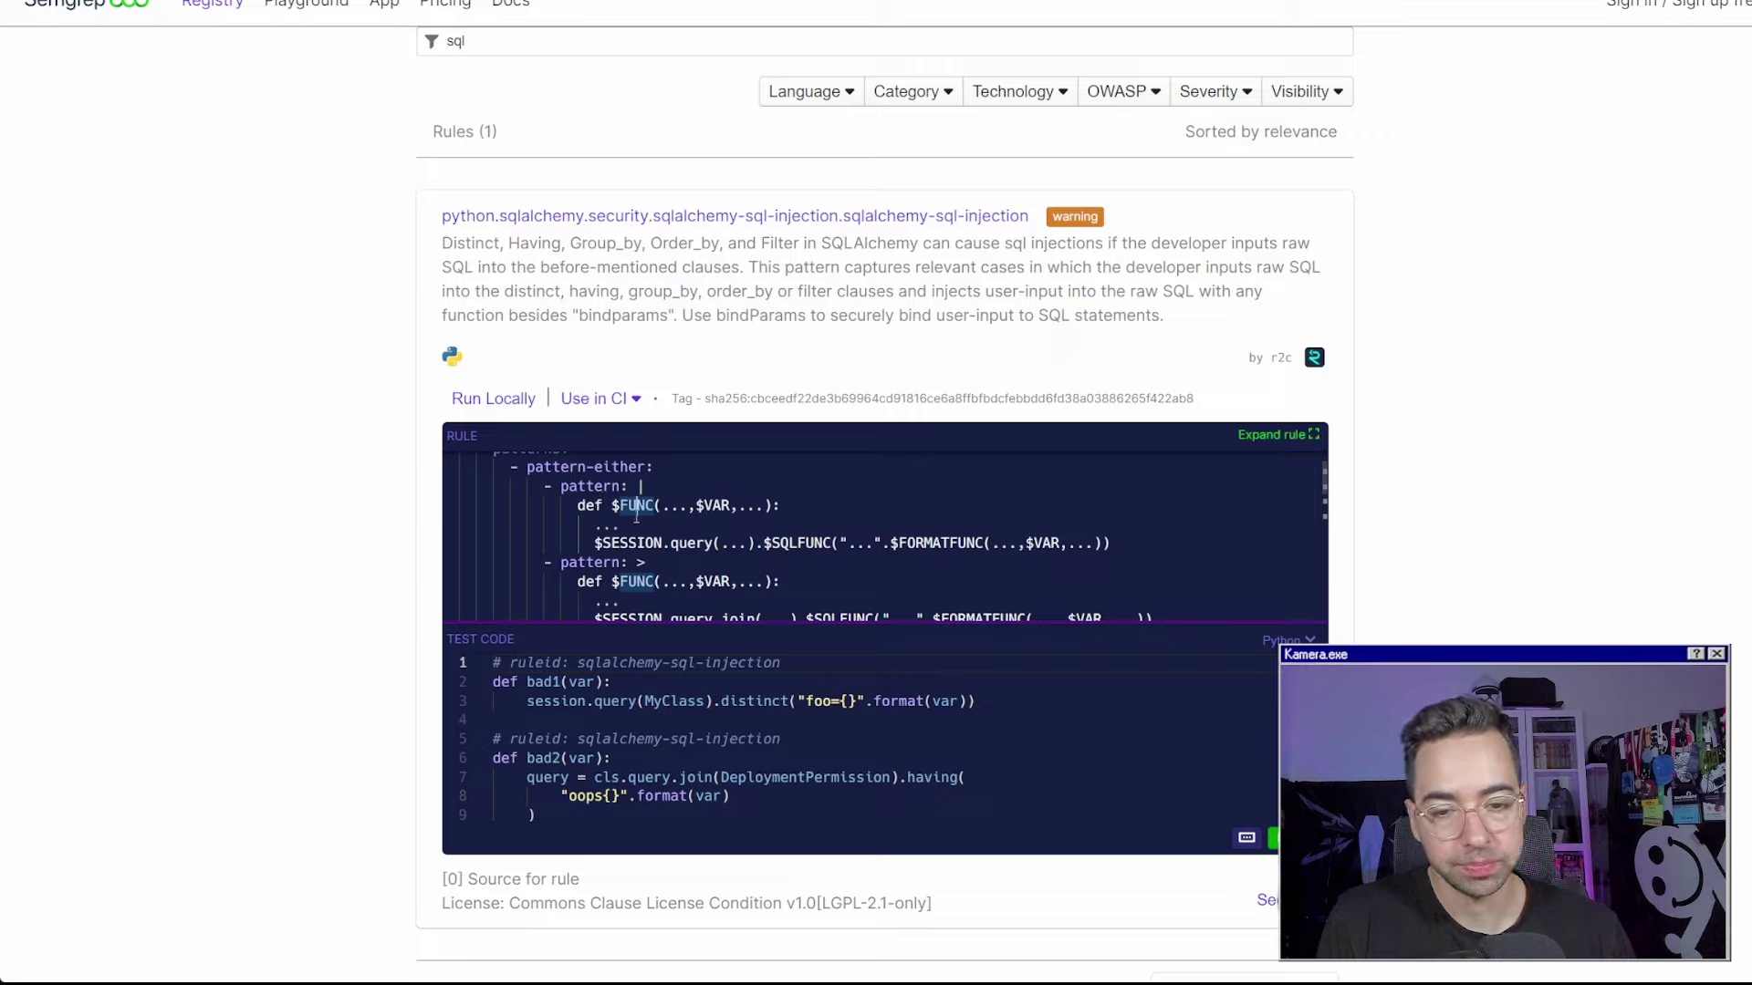
click(678, 507)
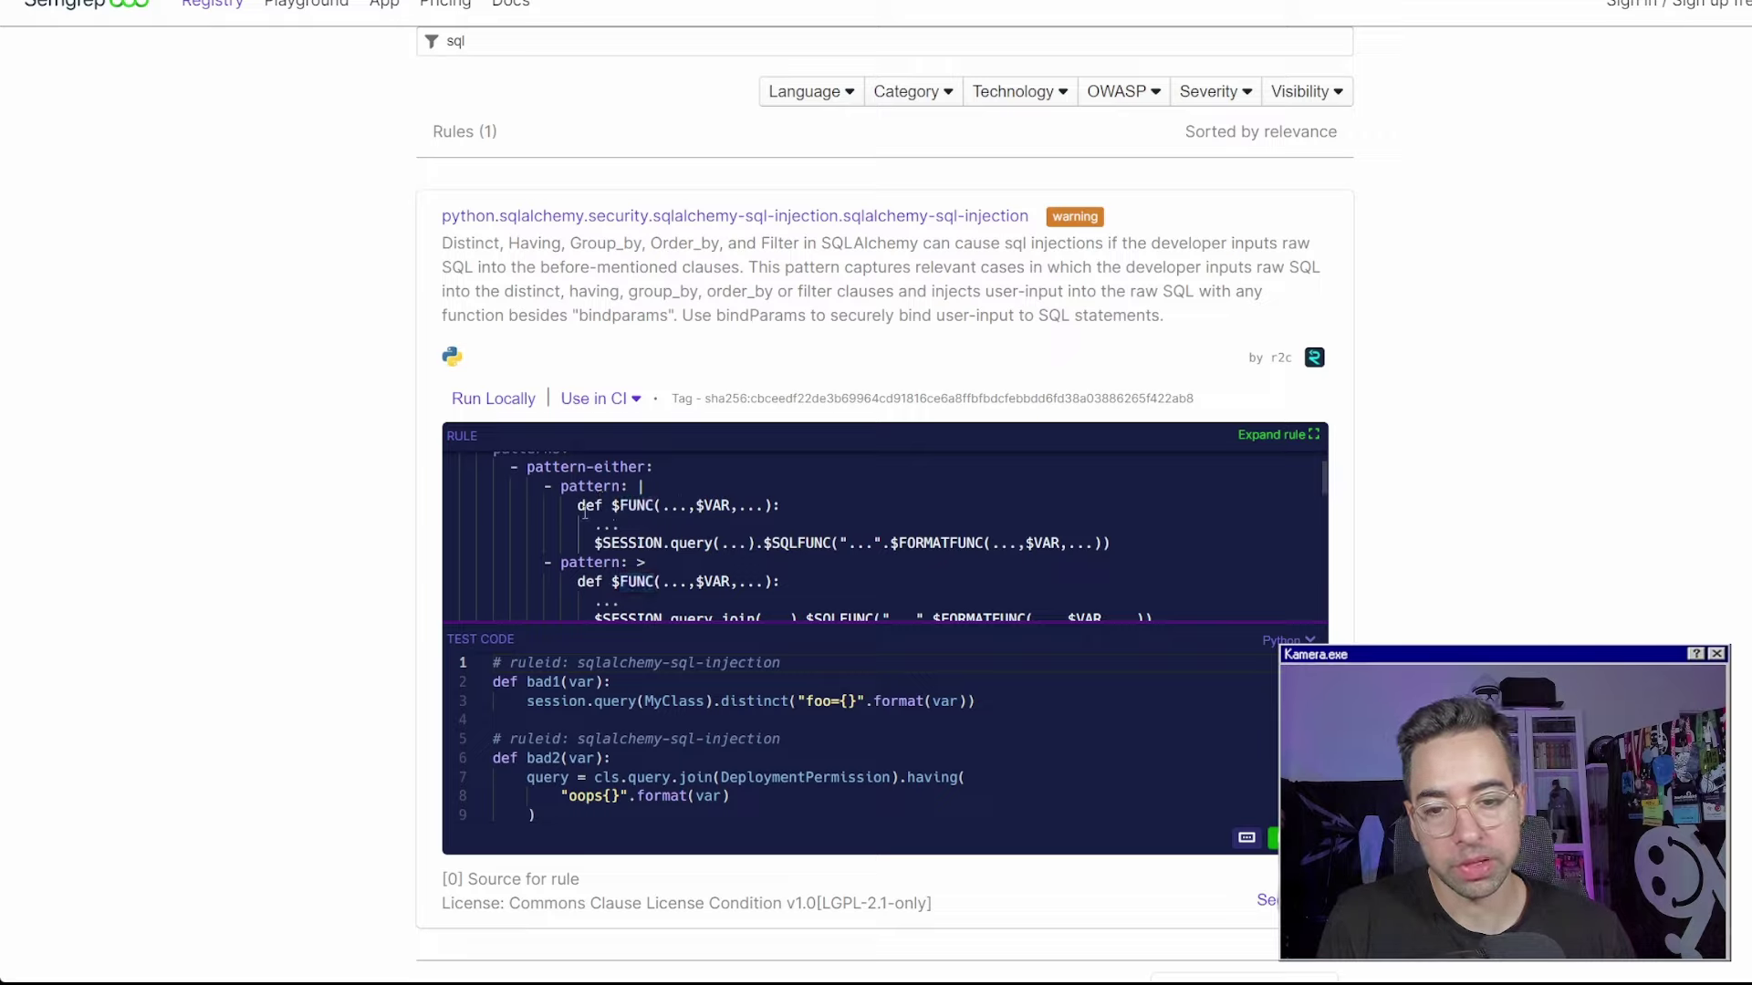
Examine the sqlalchemy-sql-injection rule's $SQLFUNC and $FORMATFUNC query patterns and their metavariable-regex conditions
drag(623, 543, 1094, 545)
scroll(899, 532, down, 1)
scroll(899, 532, down, 1)
drag(619, 587, 899, 587)
scroll(986, 587, down, 2)
scroll(679, 558, down, 2)
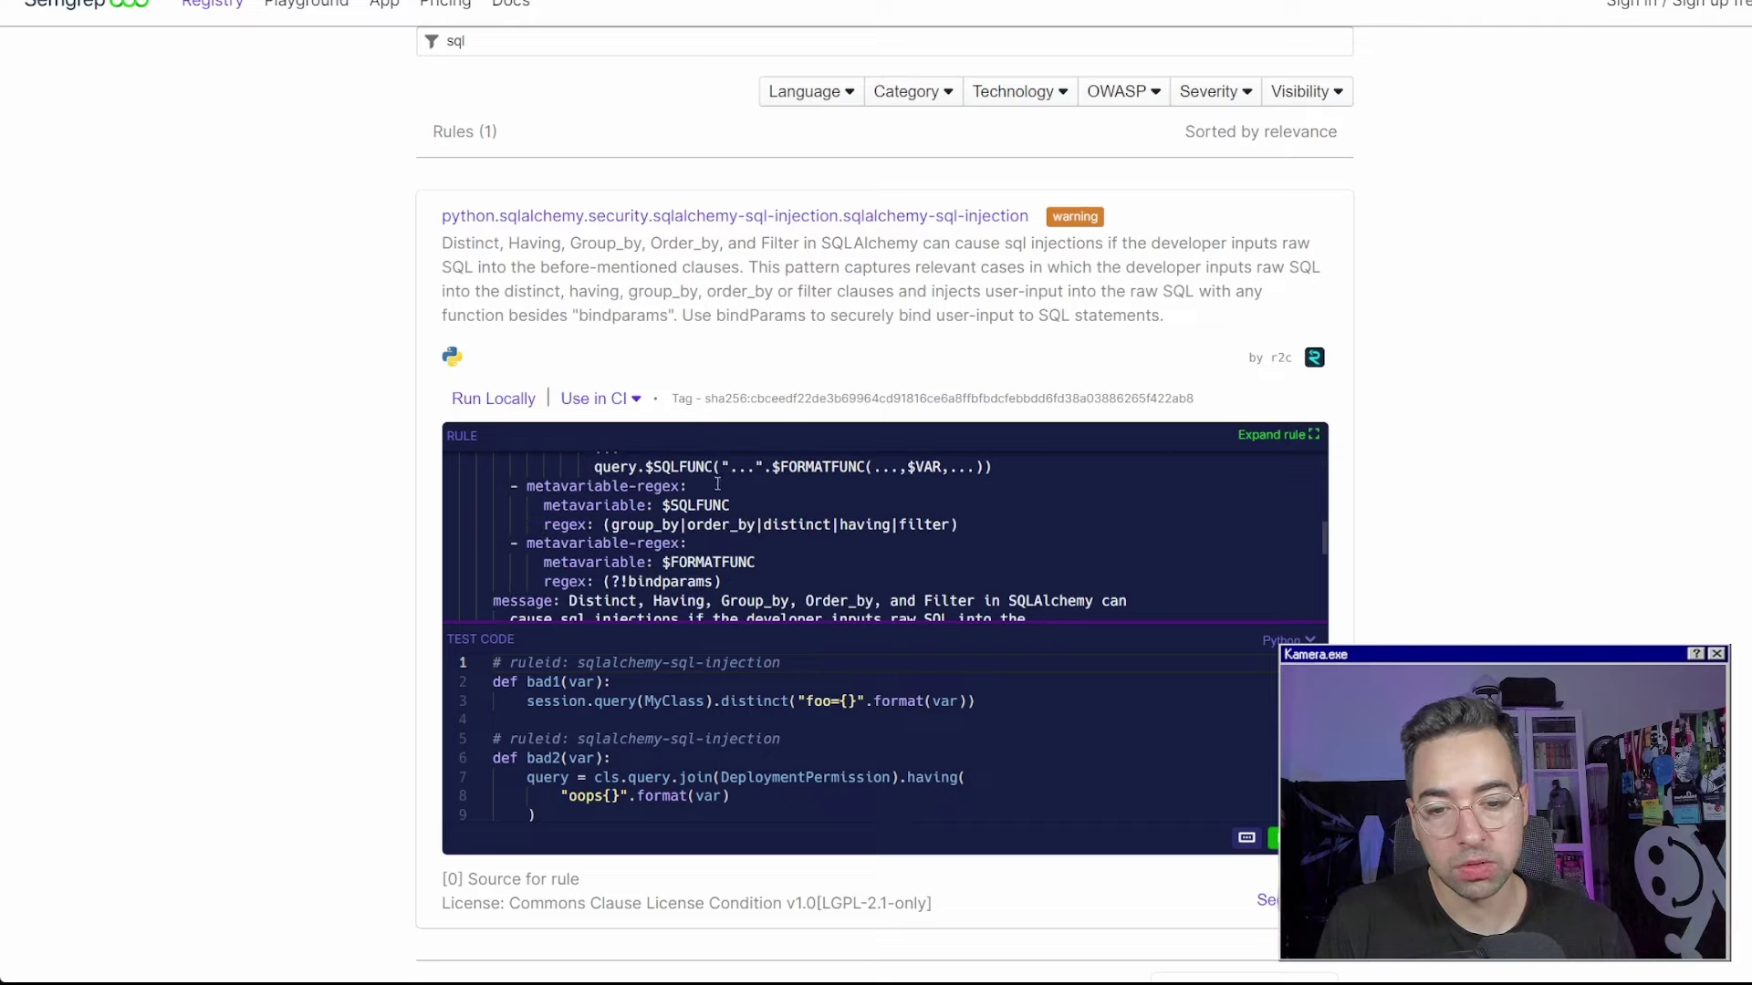
scroll(871, 537, down, 2)
scroll(840, 573, up, 4)
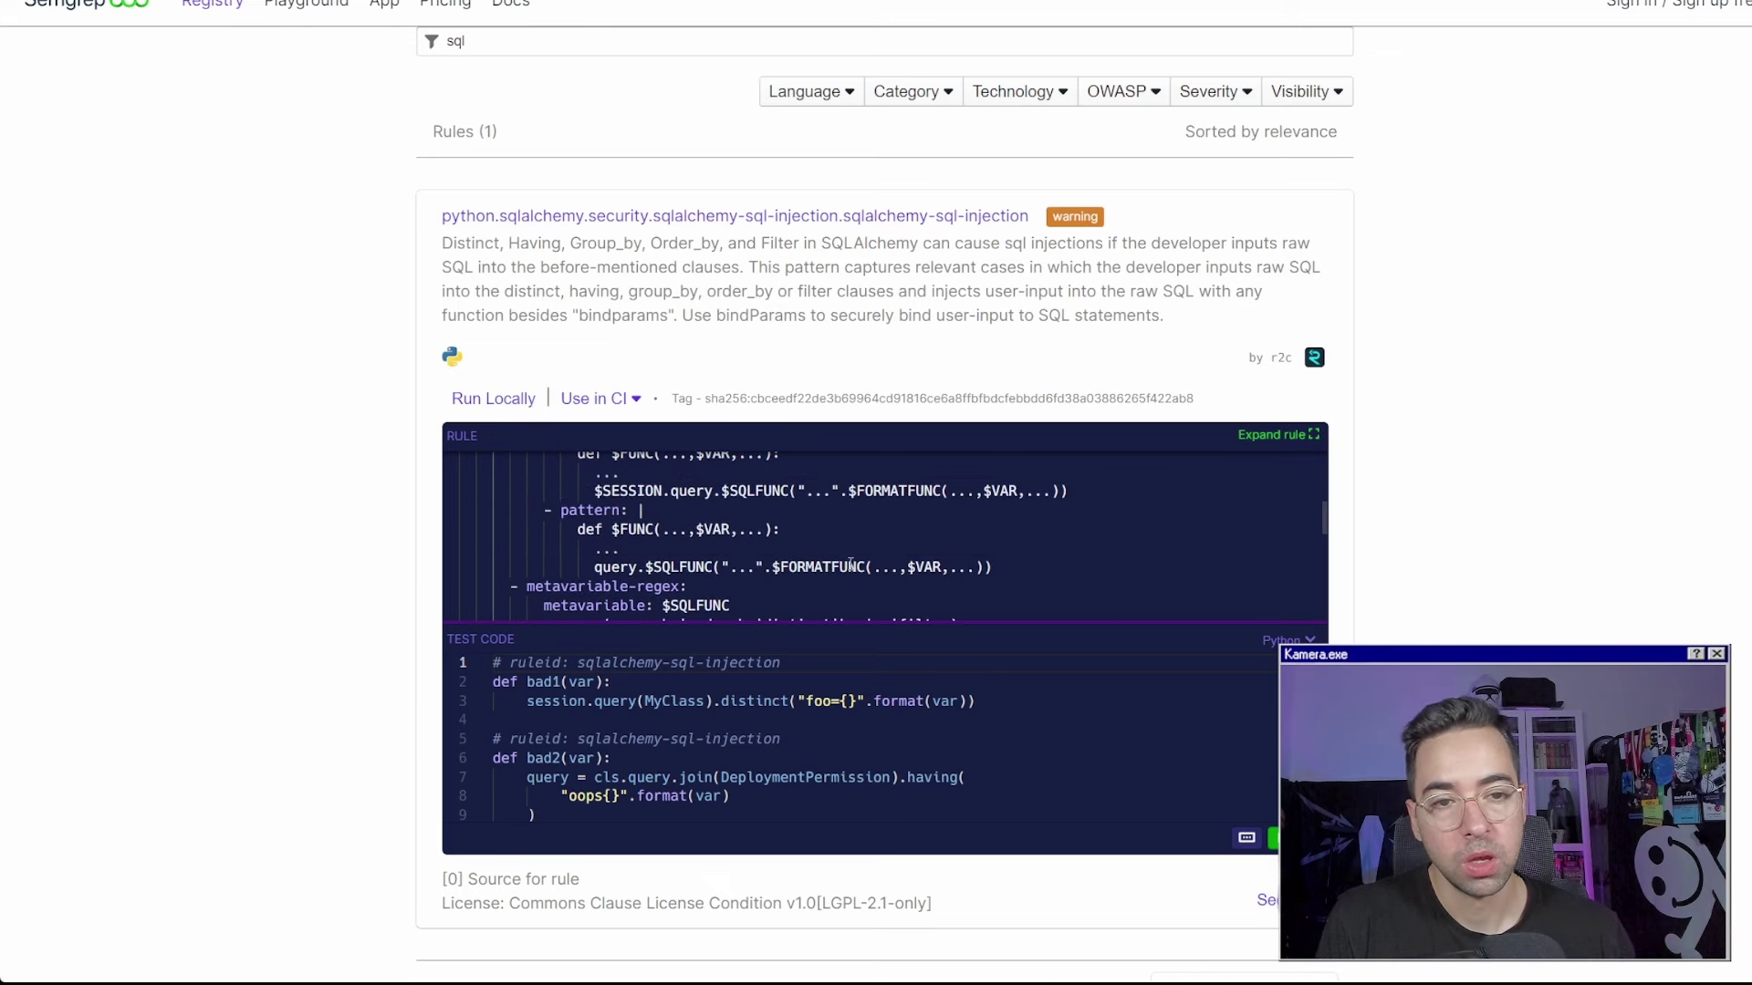
scroll(383, 447, up, 4)
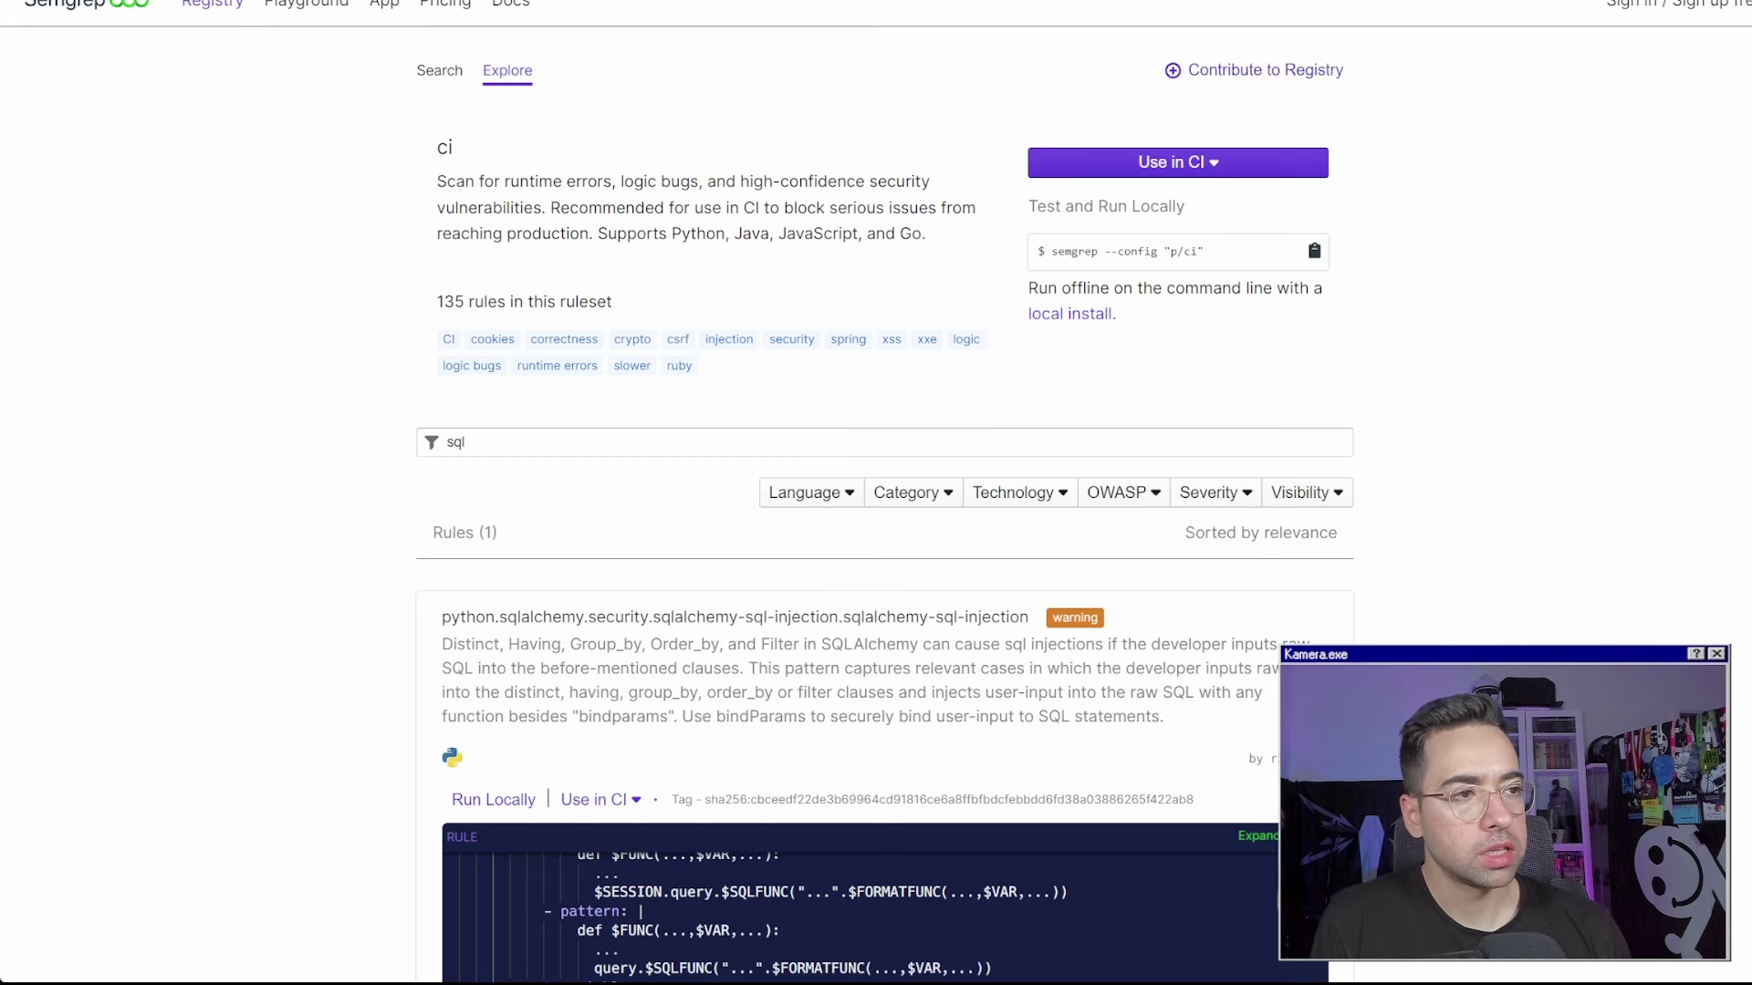
Search Google separately for "codeql" and bring up the official CodeQL site
key(ctrl+t)
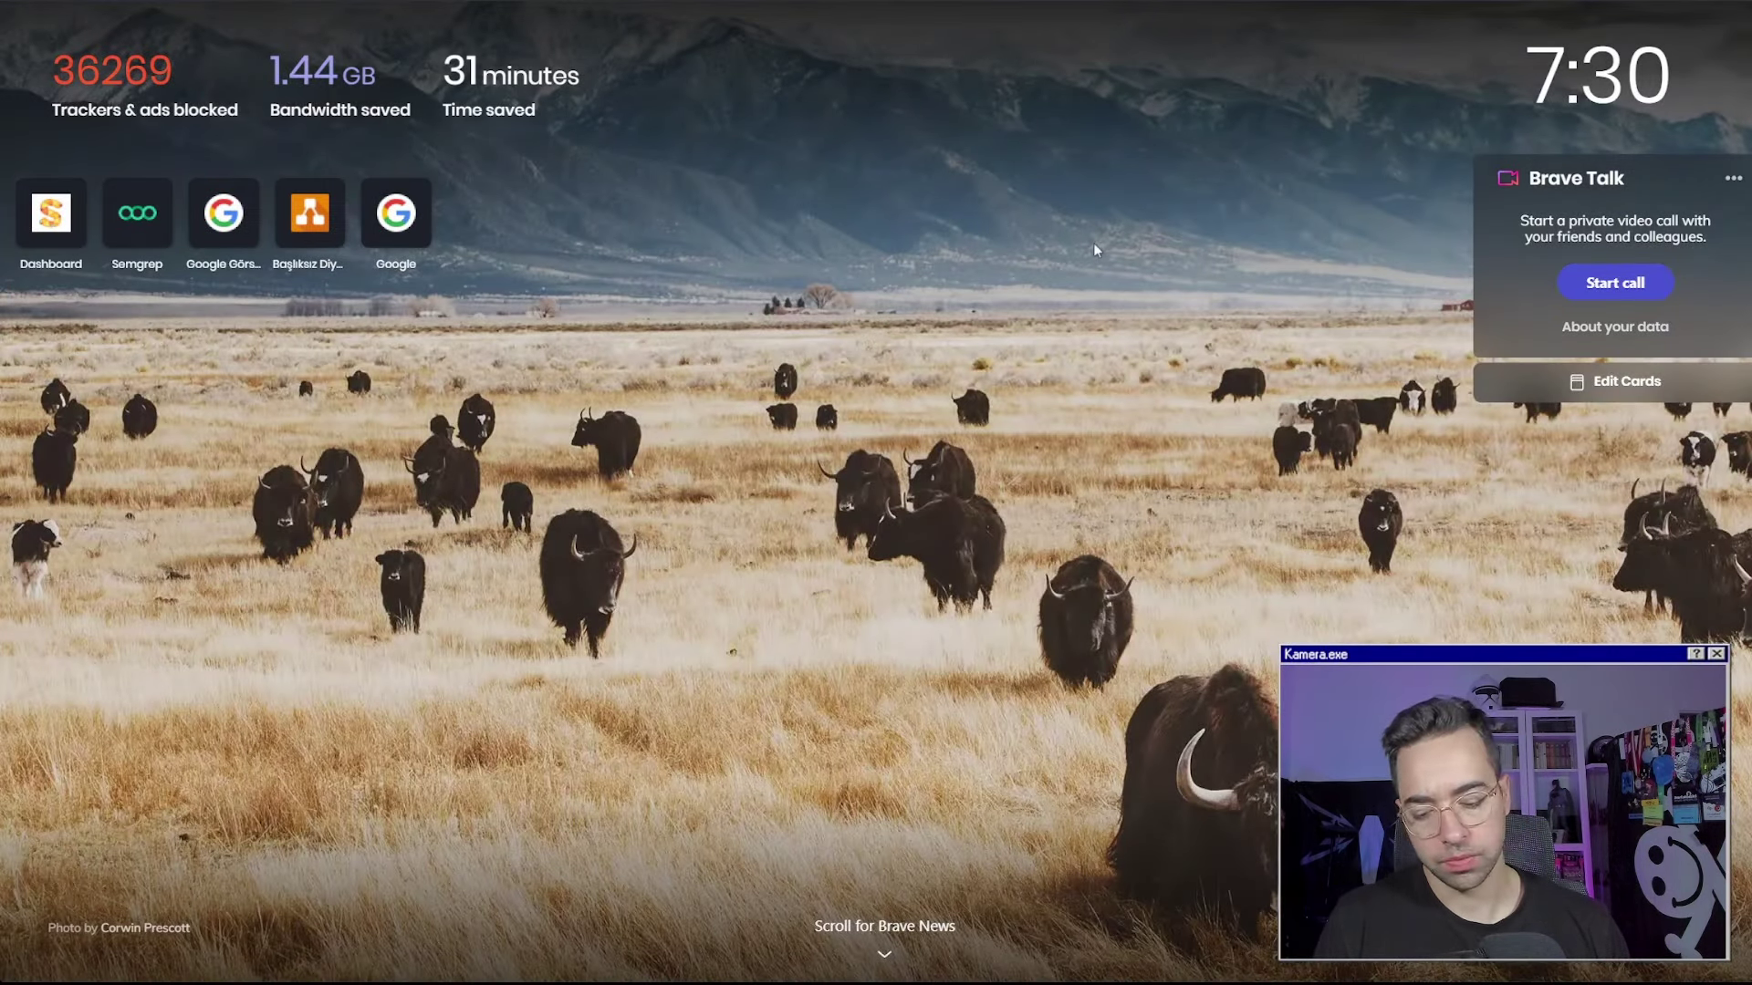
text(codeql)
key(Return)
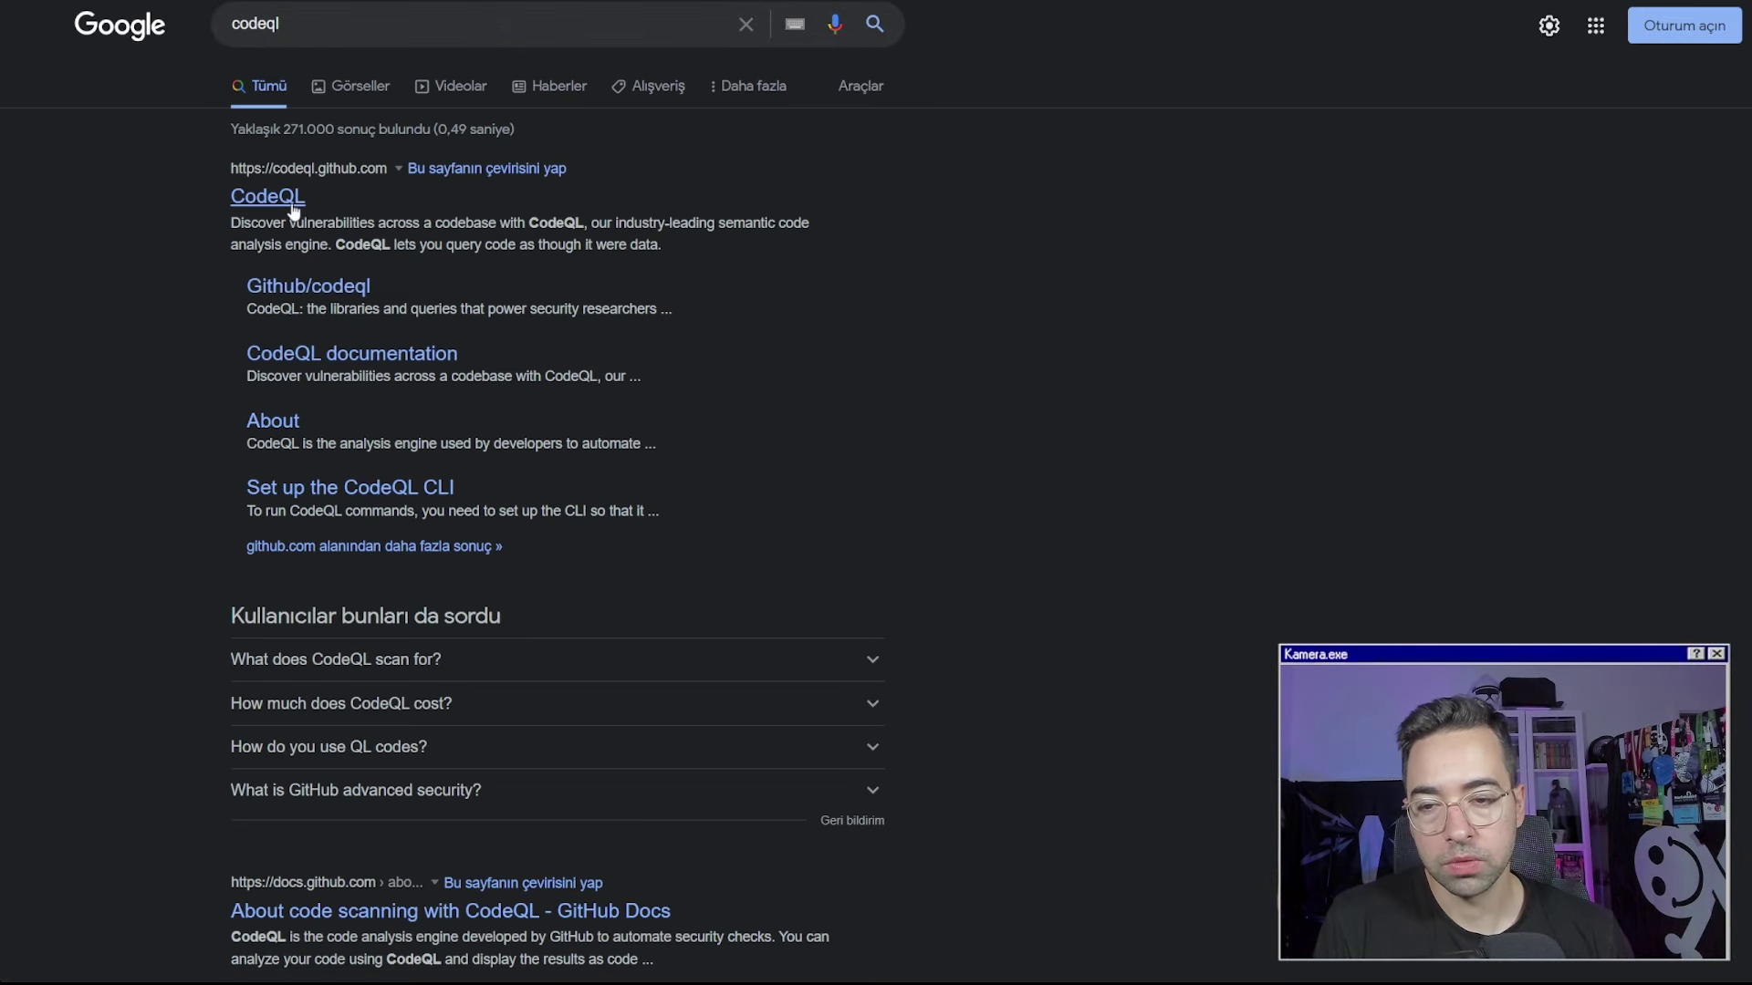
middle_click(324, 219)
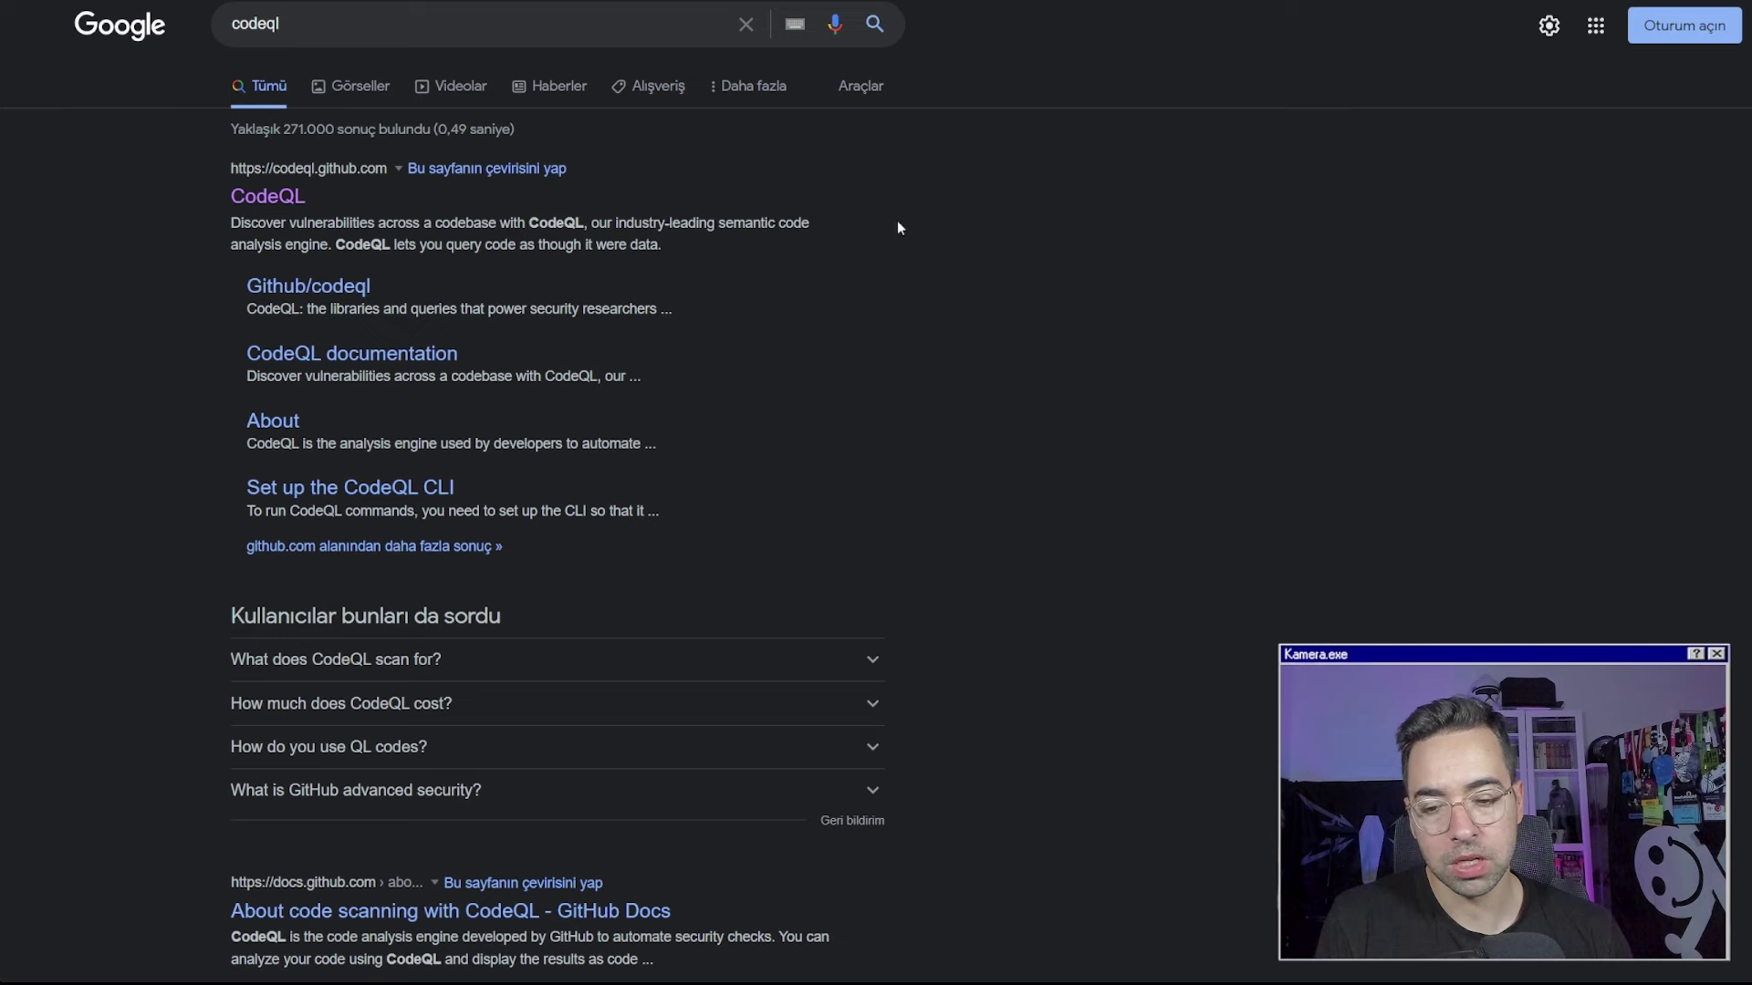
key(ctrl+Tab)
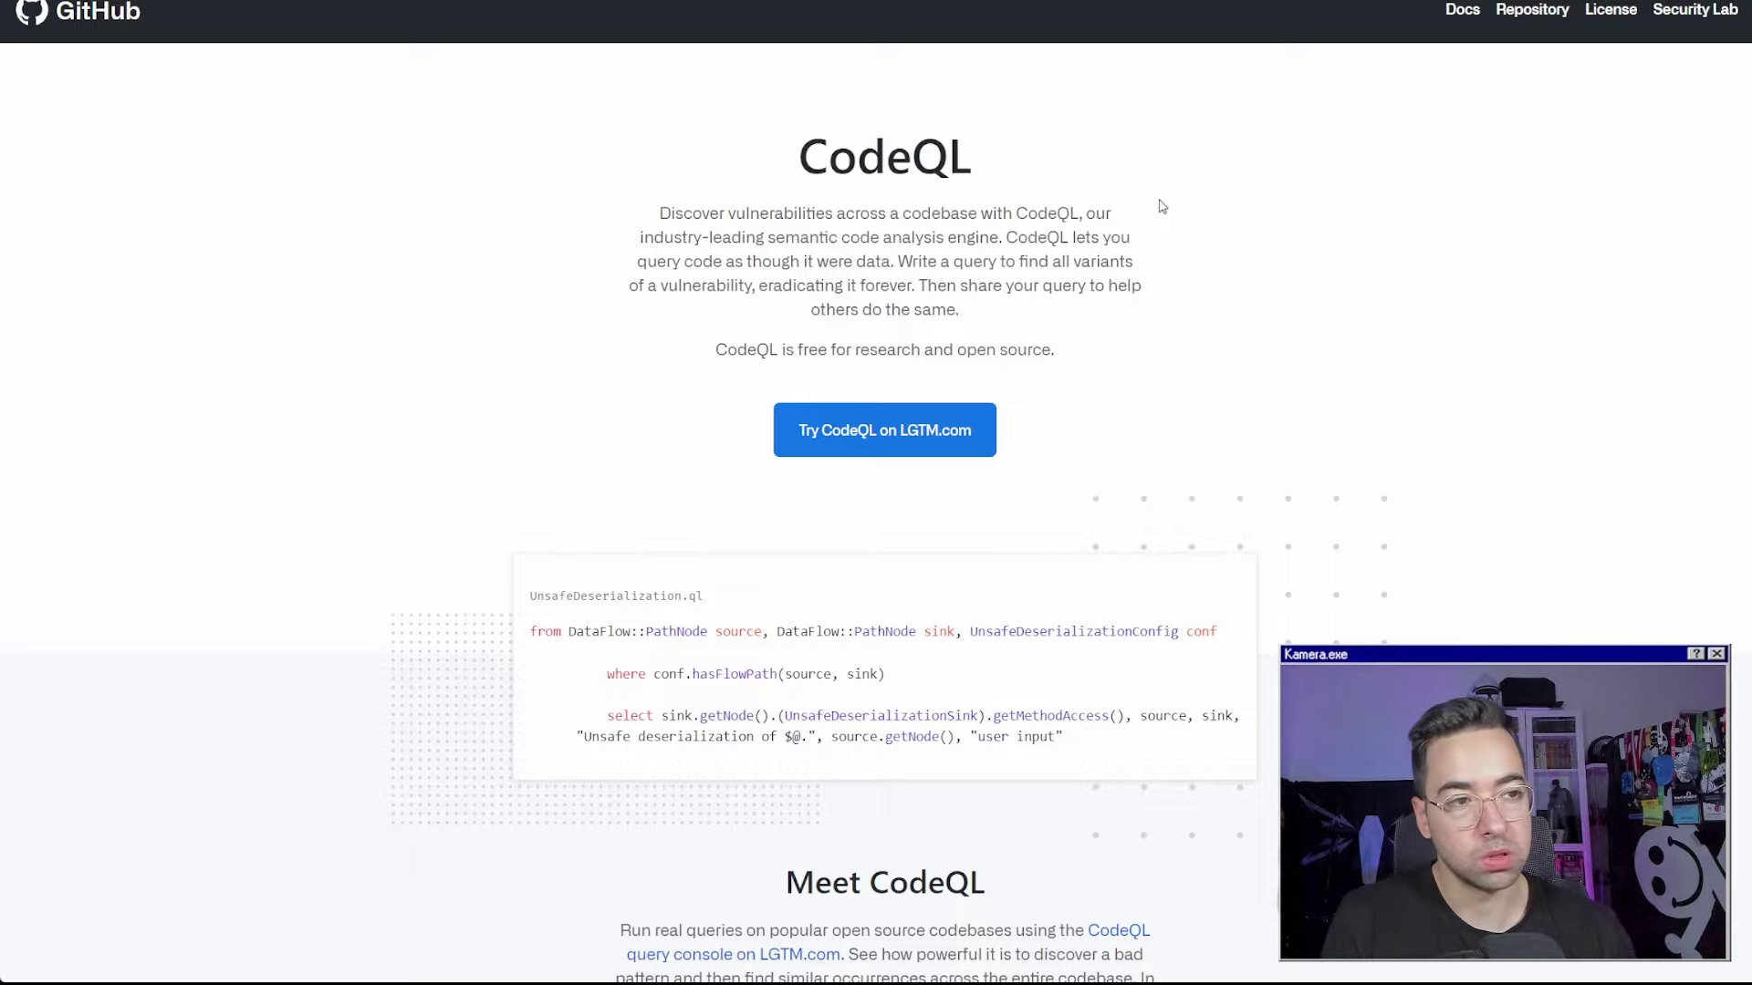
Look through the CodeQL home page, from the sample query to the licence terms, and return to its beginning
scroll(1155, 227, down, 8)
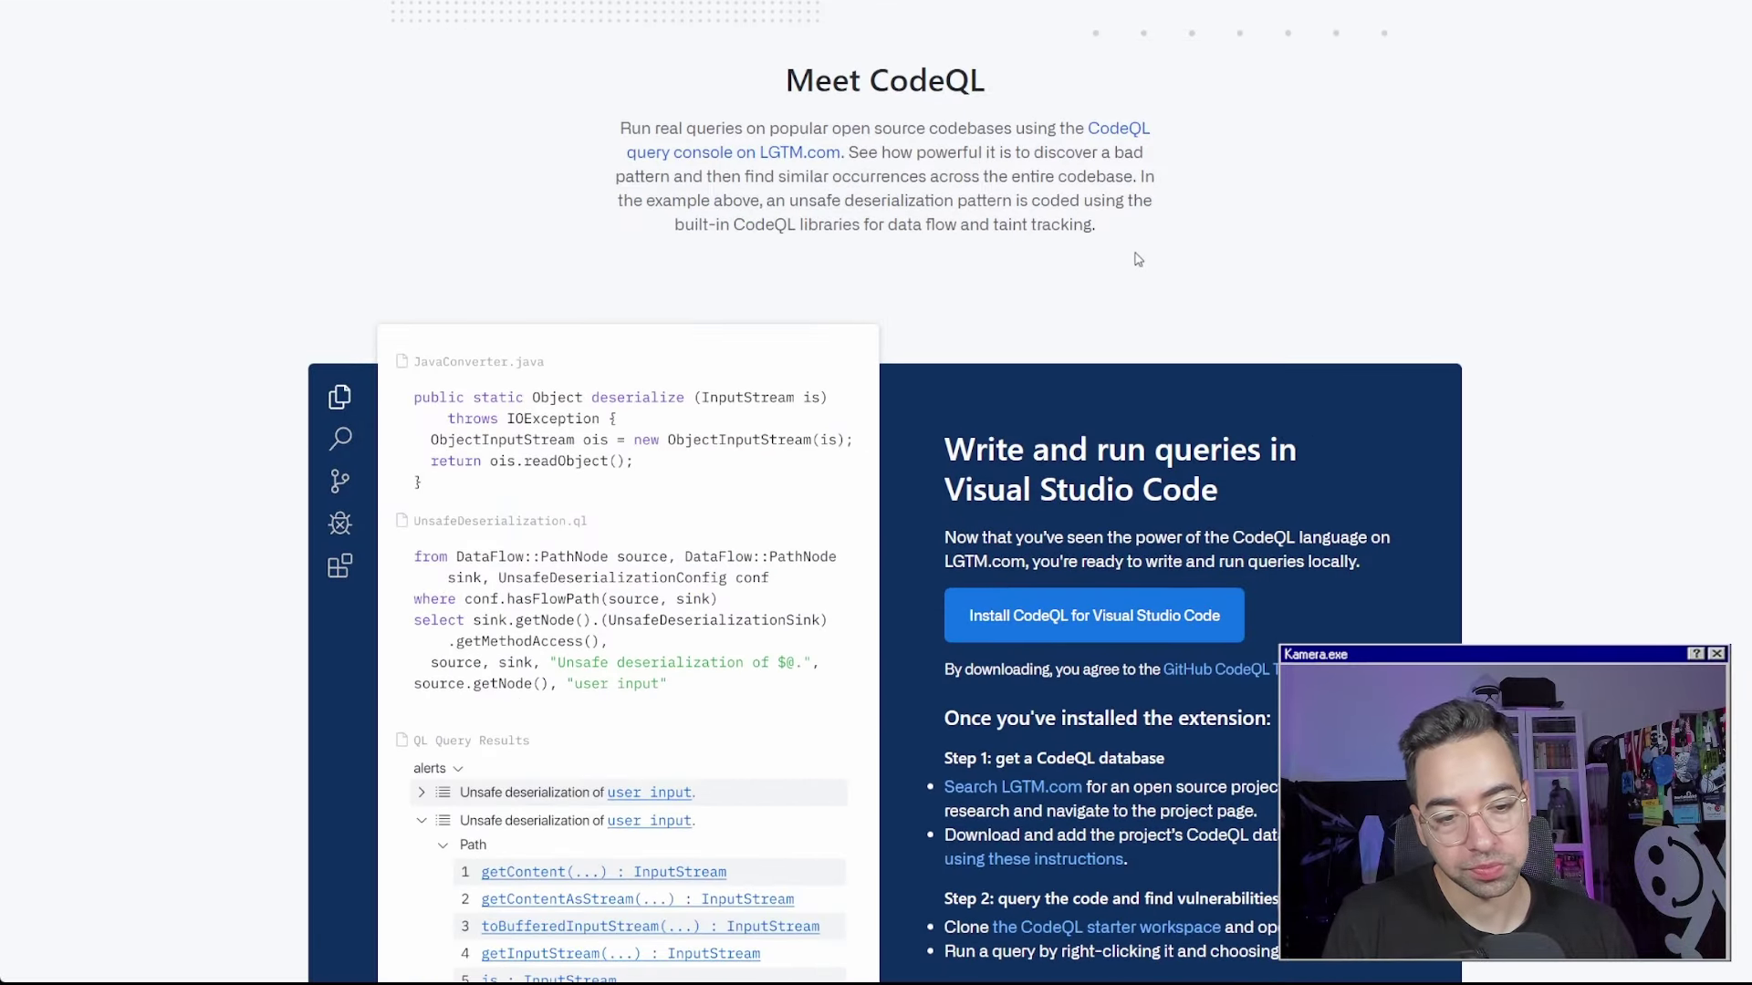
scroll(1140, 265, down, 10)
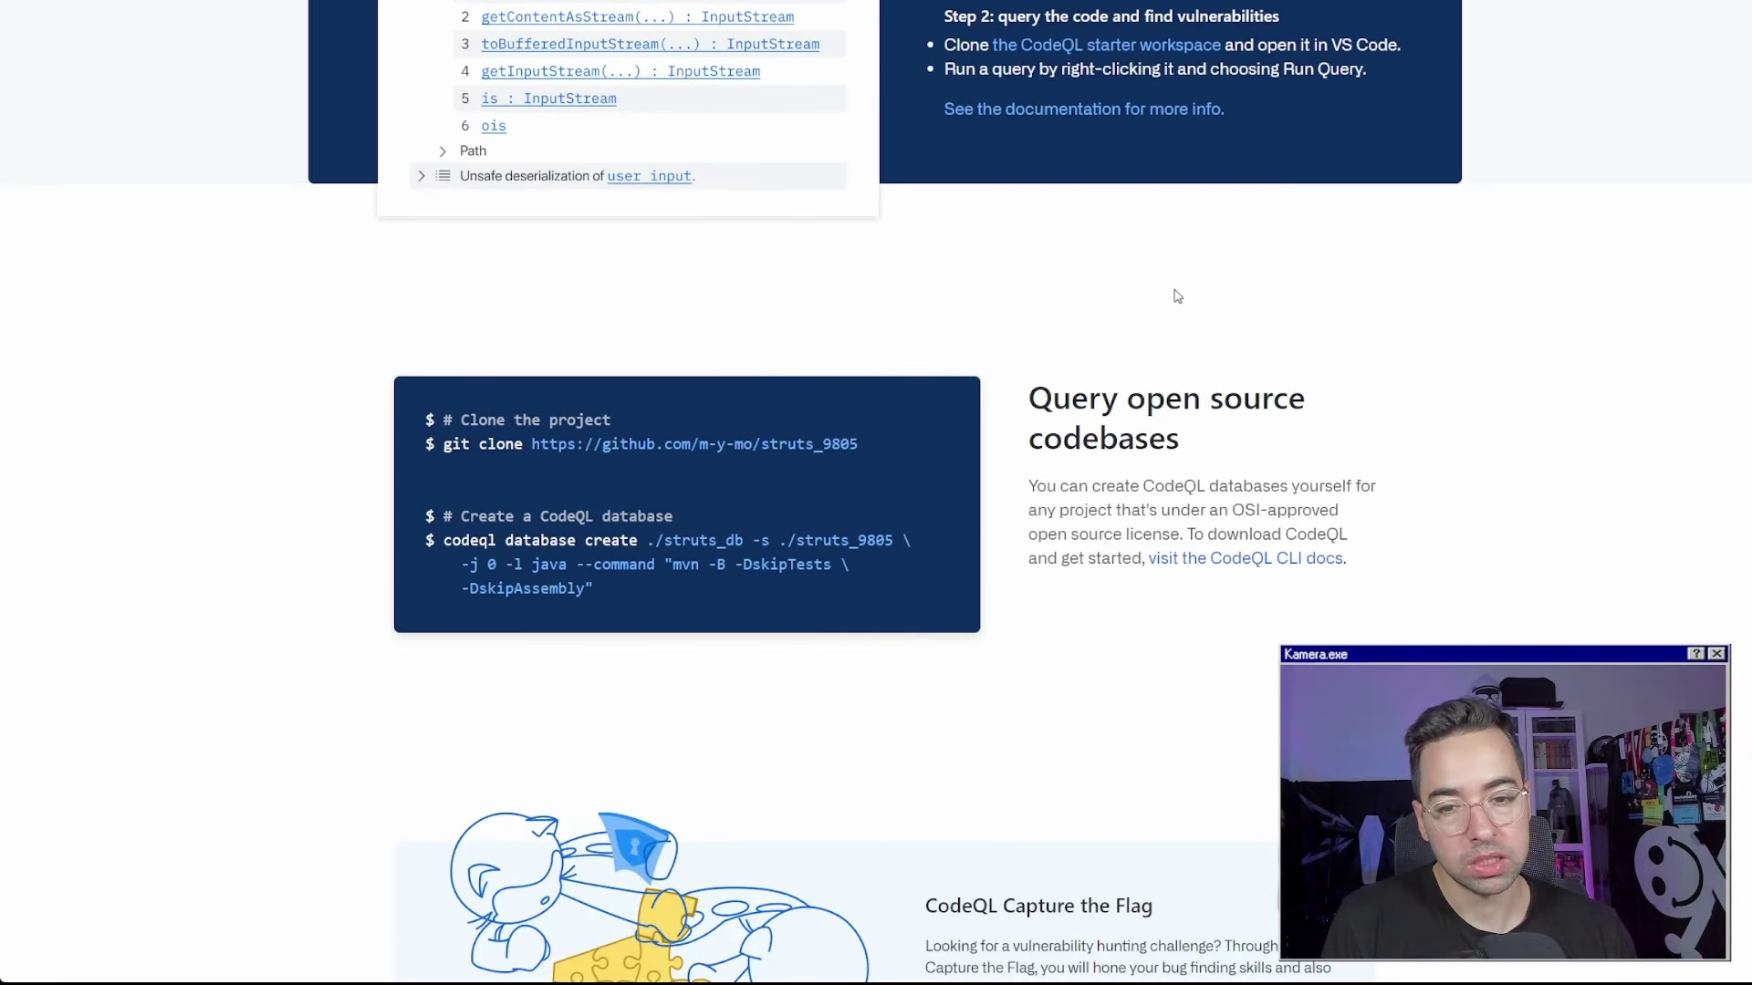
scroll(1177, 297, down, 10)
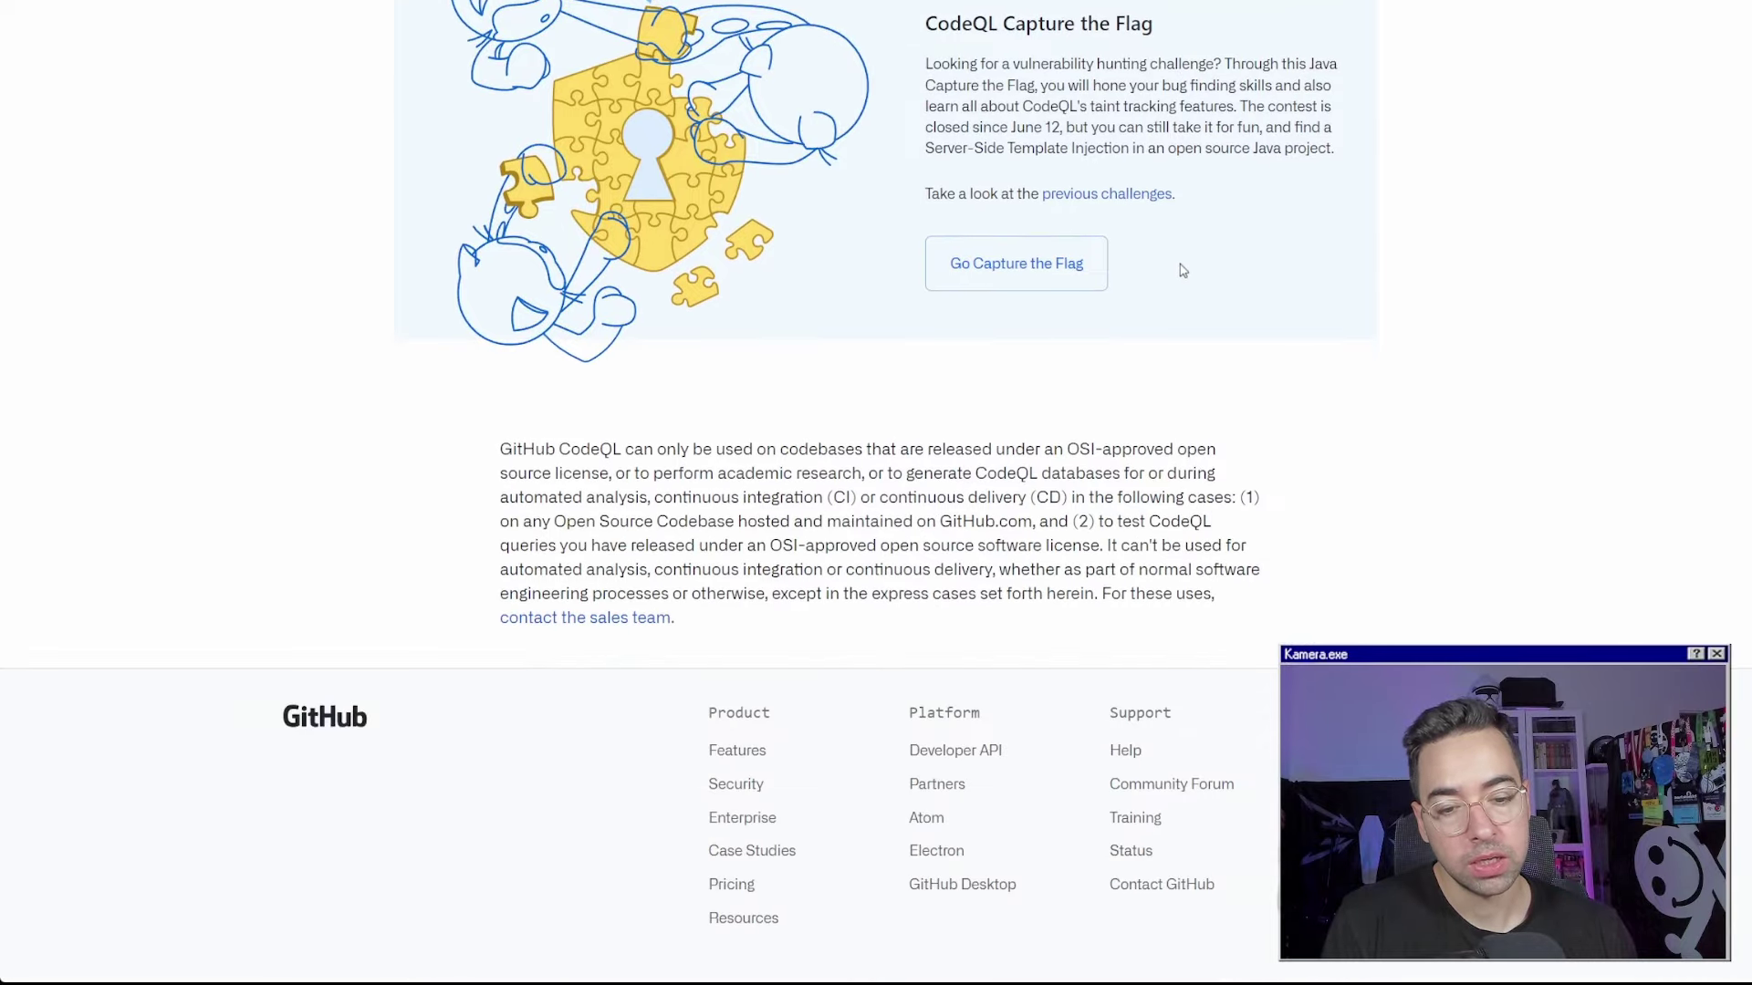
scroll(1182, 270, up, 20)
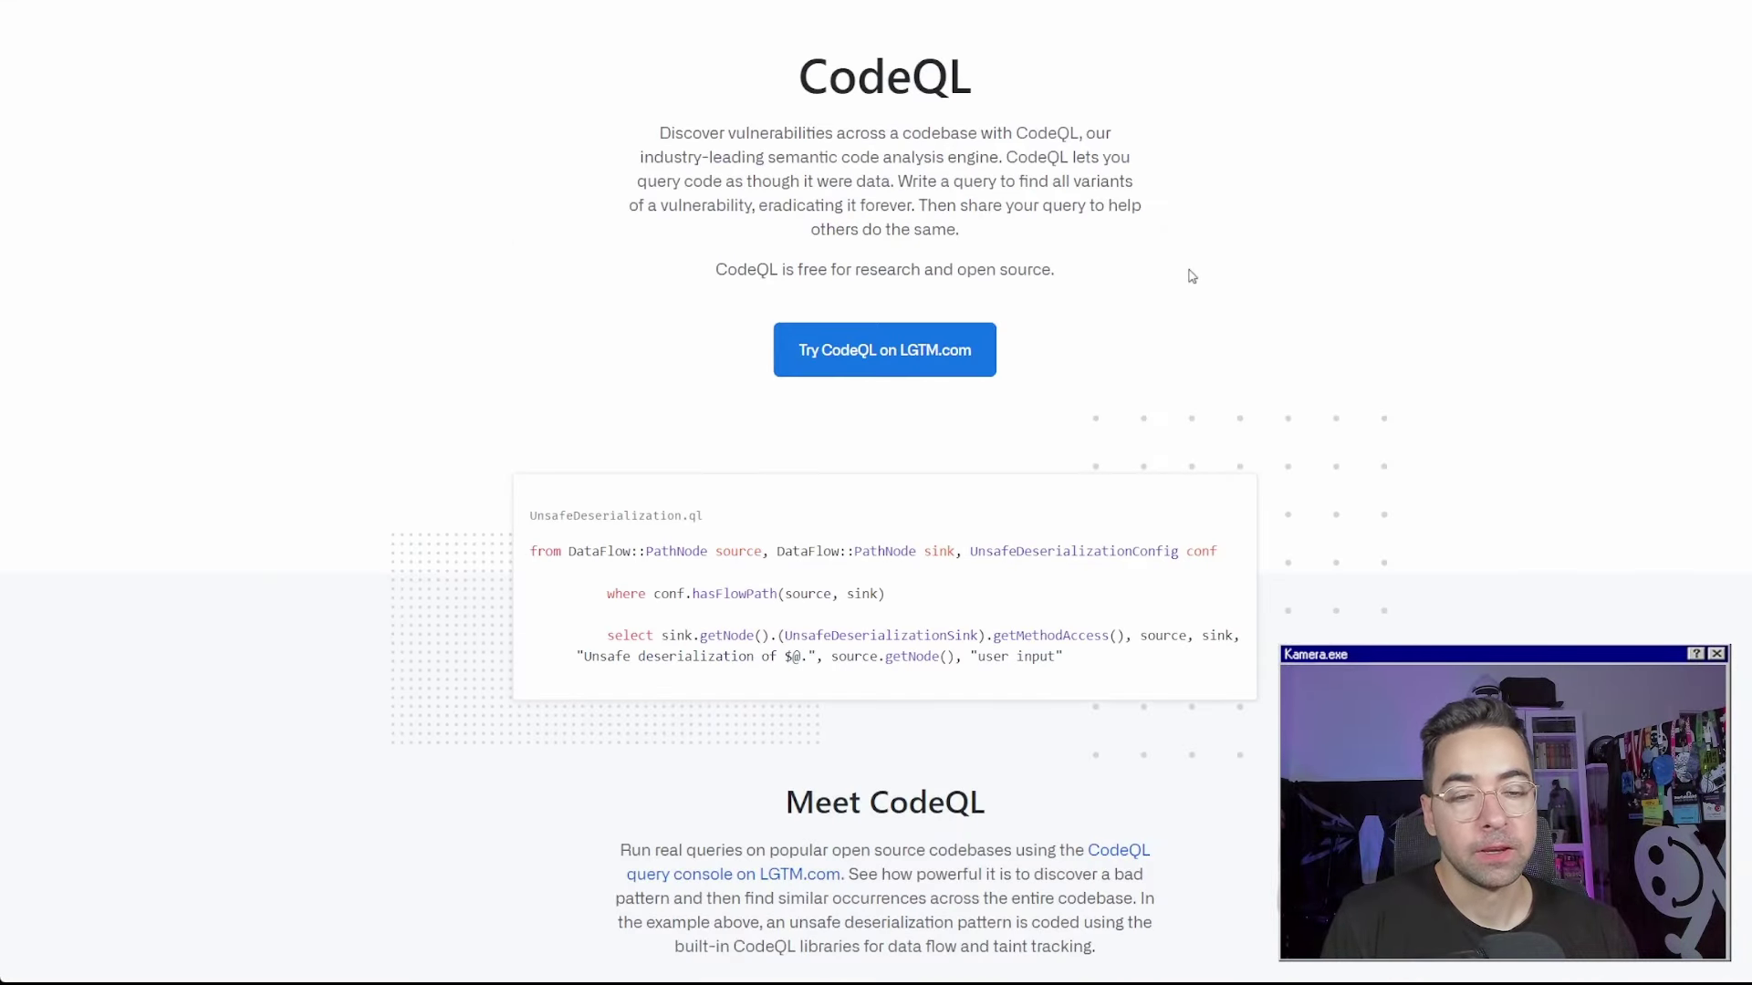
scroll(1191, 276, up, 1)
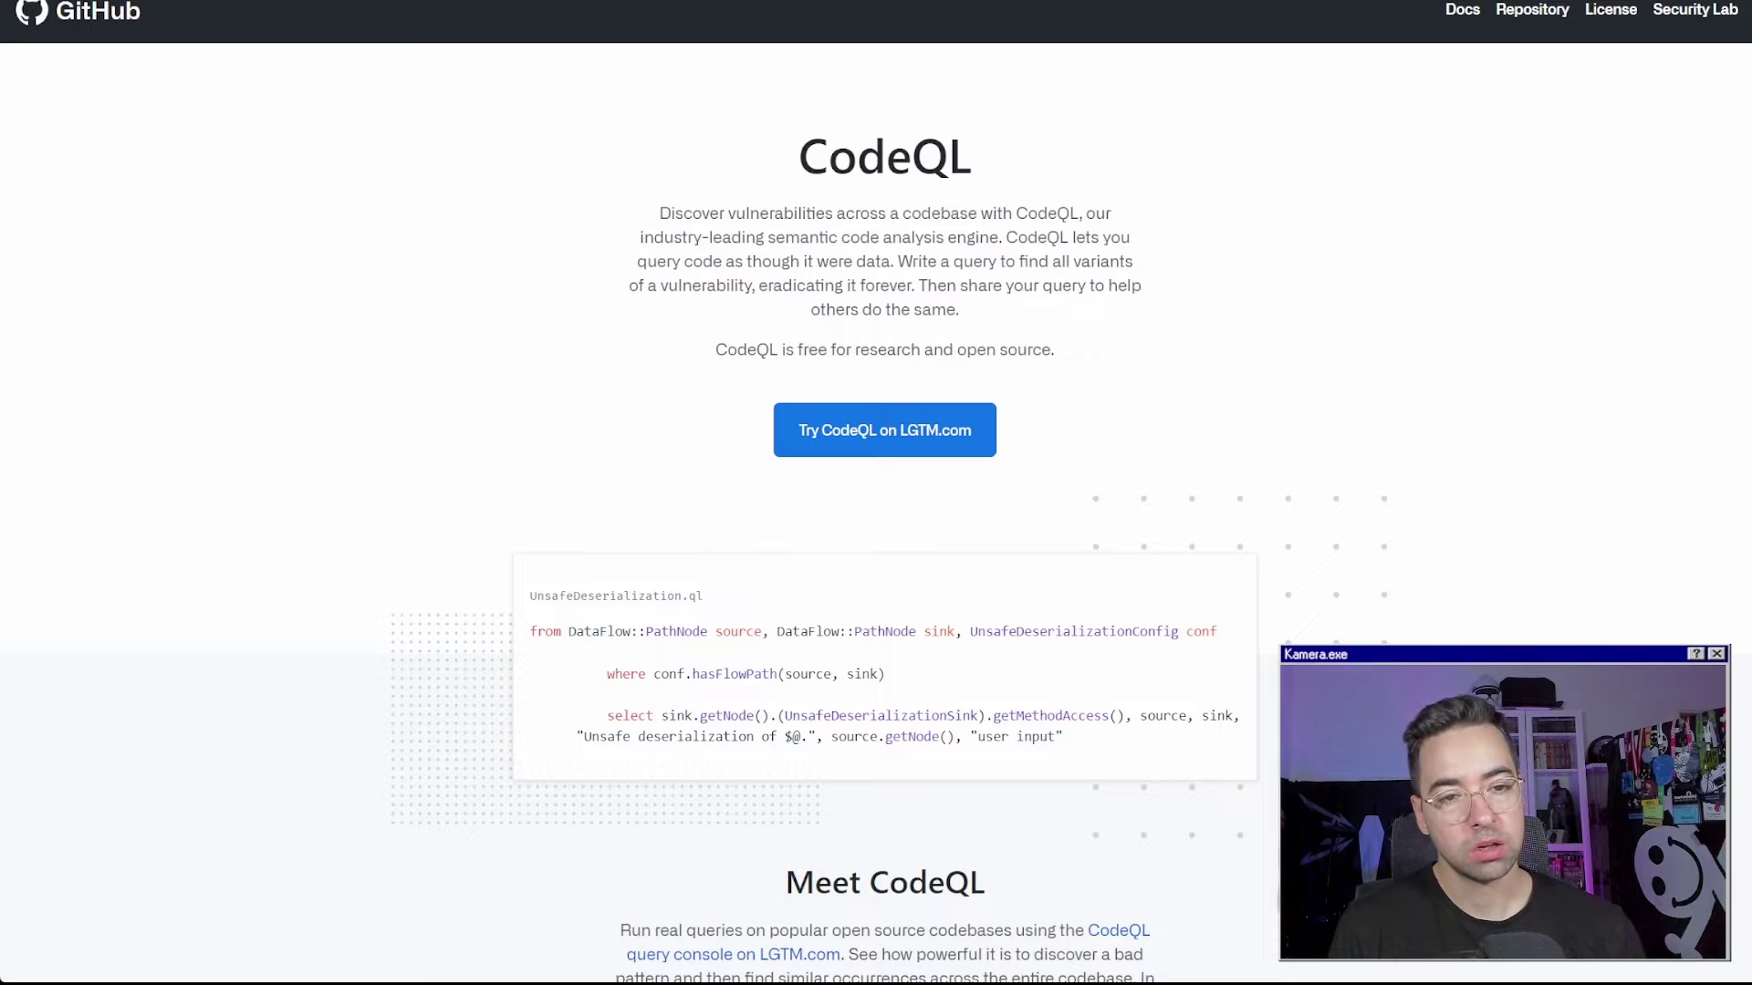
Search Google separately for "github actions example config", open the GitHub Actions Quickstart and examine the run steps in its sample YAML workflow
key(ctrl+t)
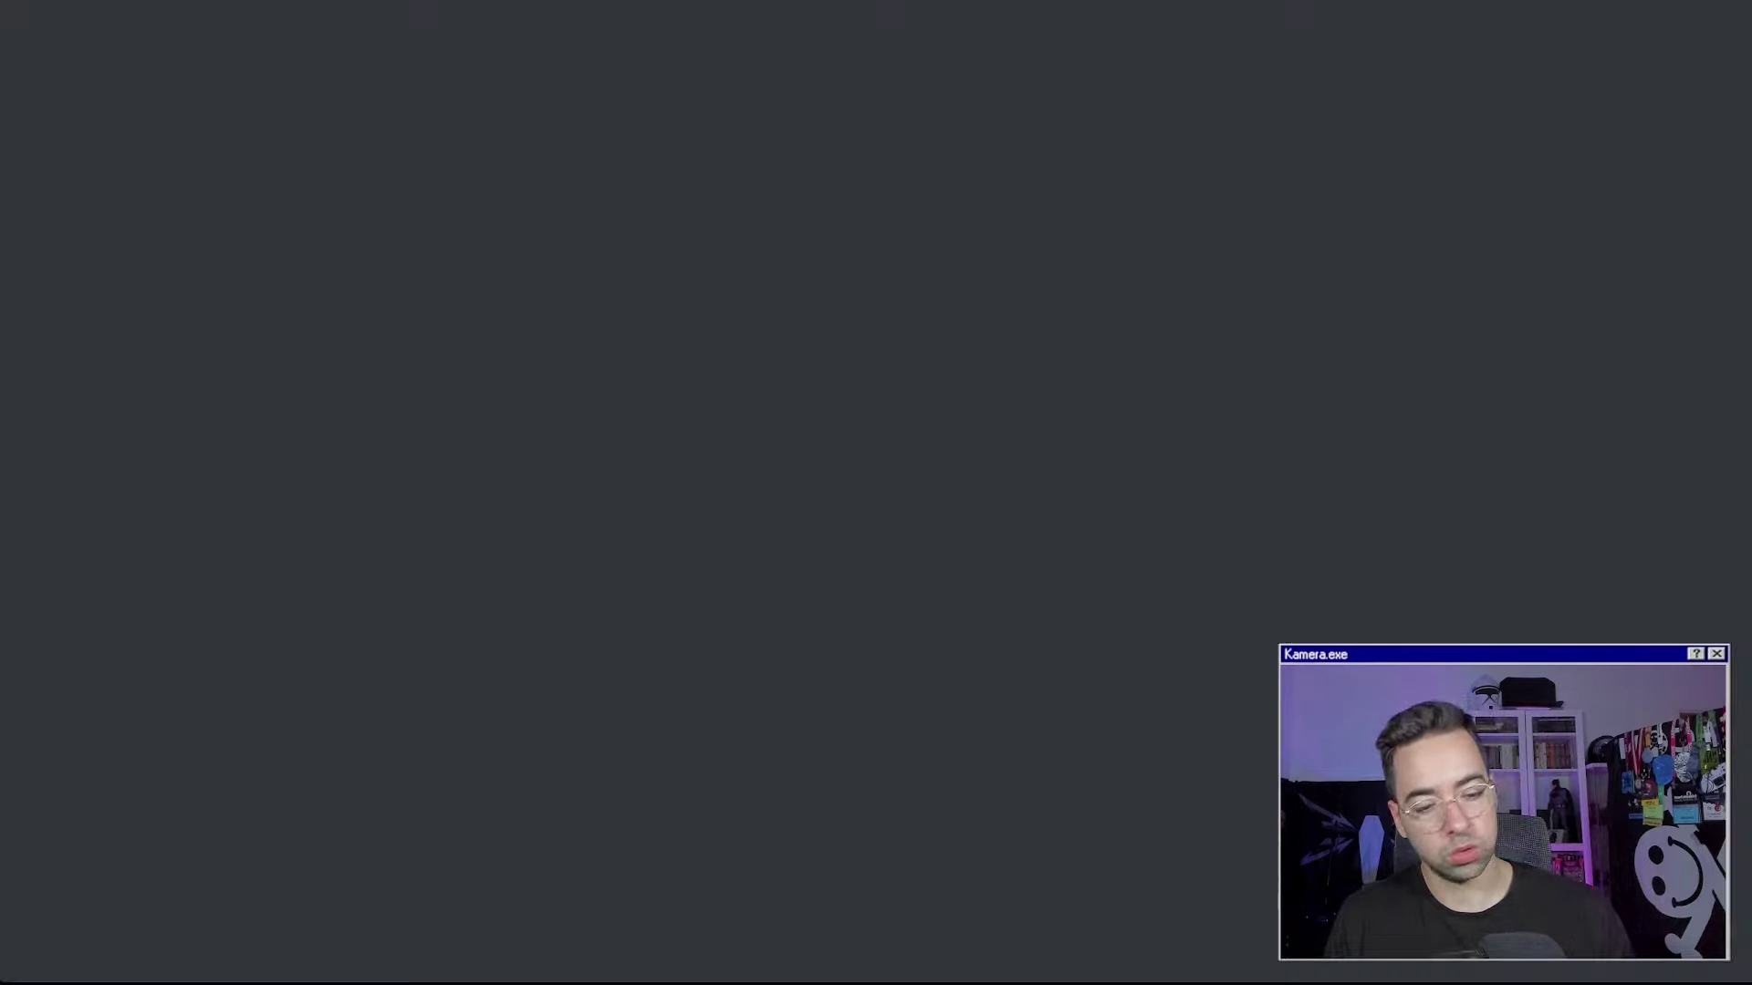
text(github actions example config)
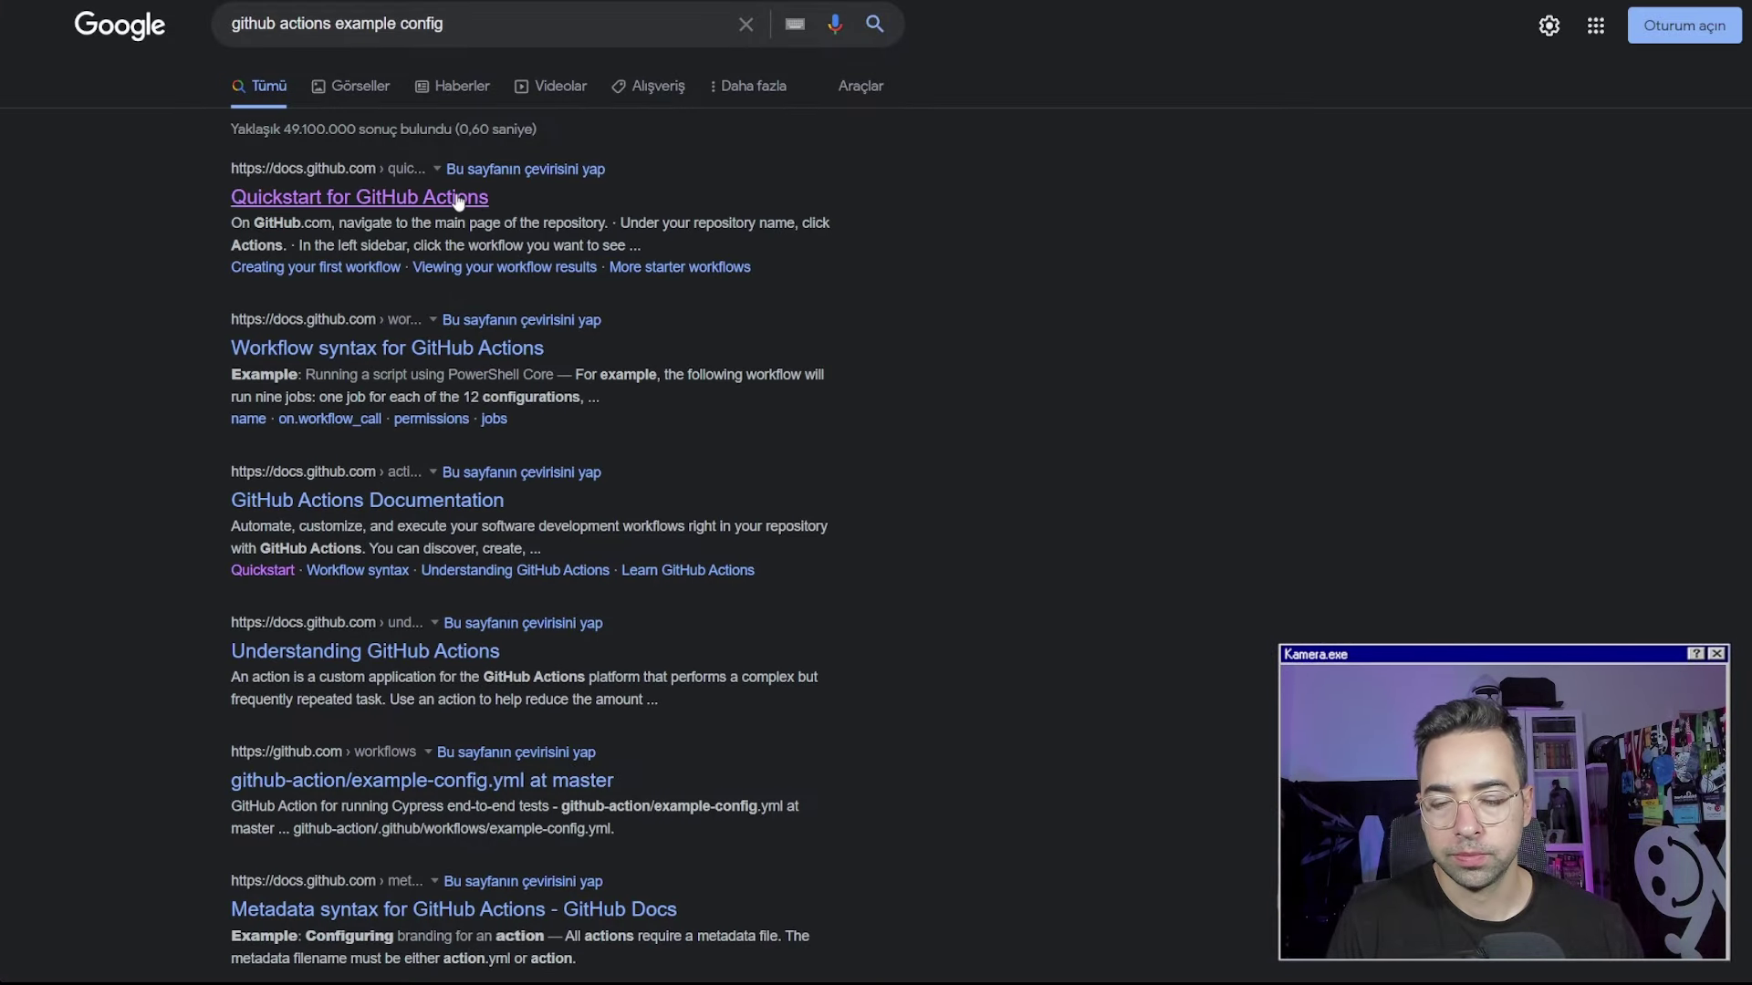
click(458, 199)
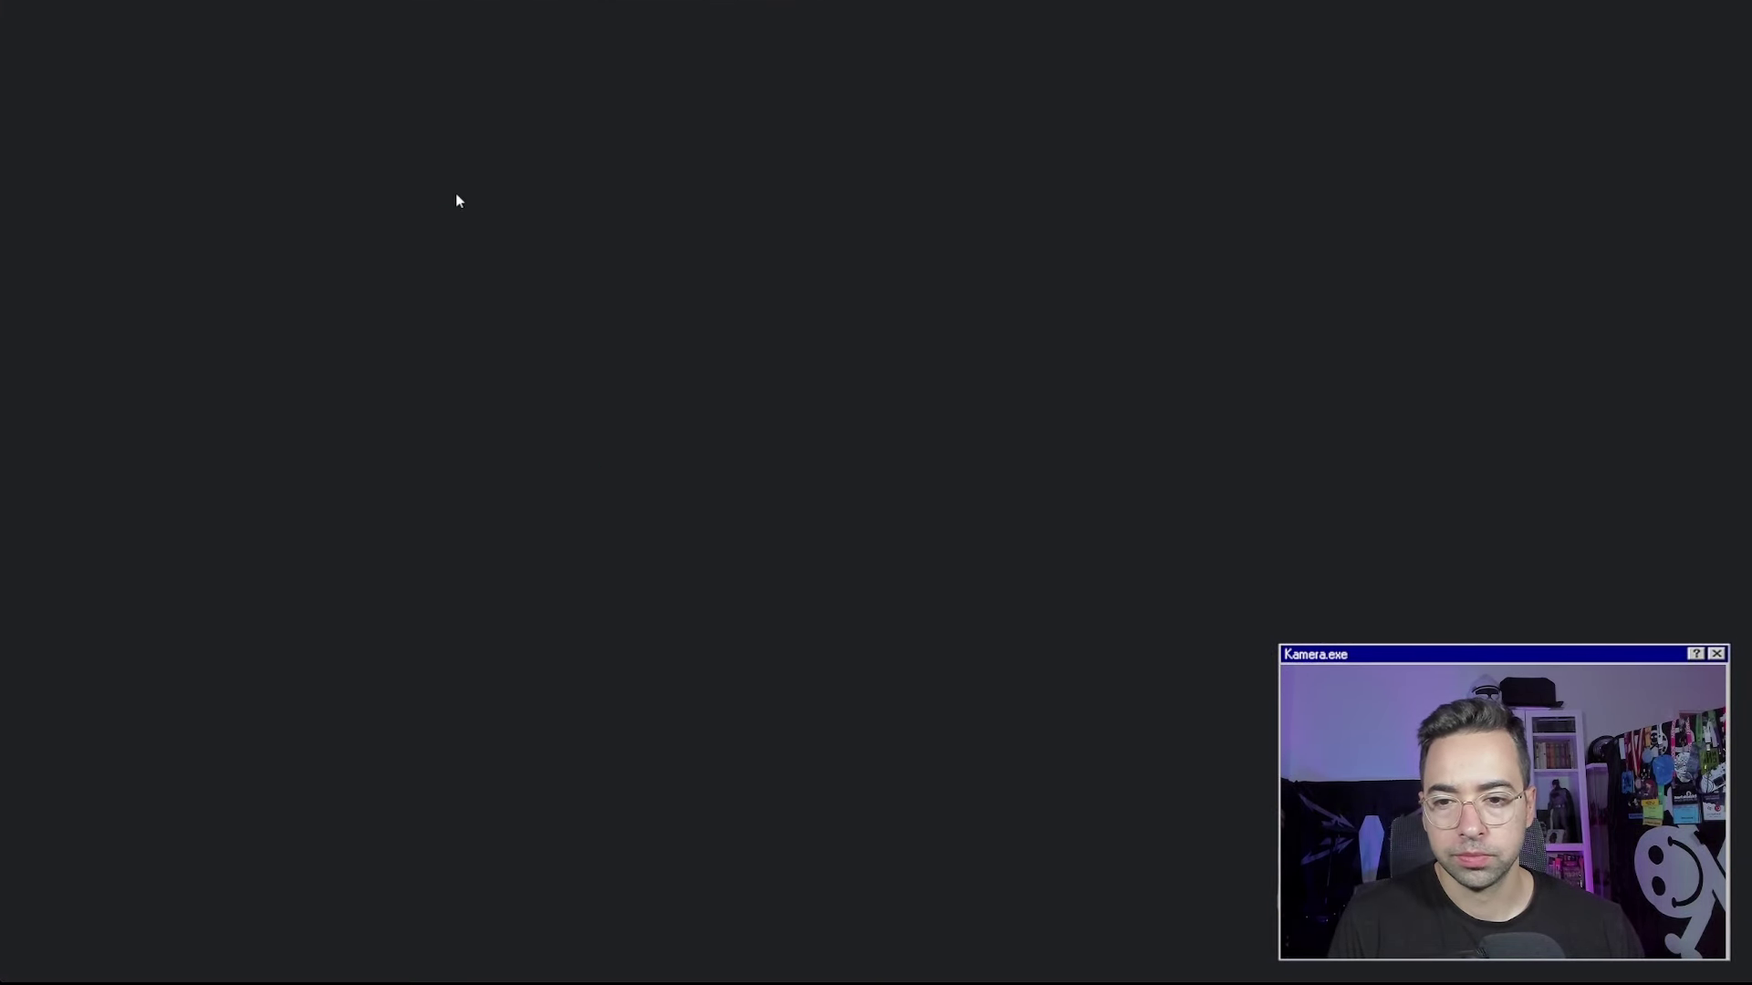
scroll(818, 467, down, 4)
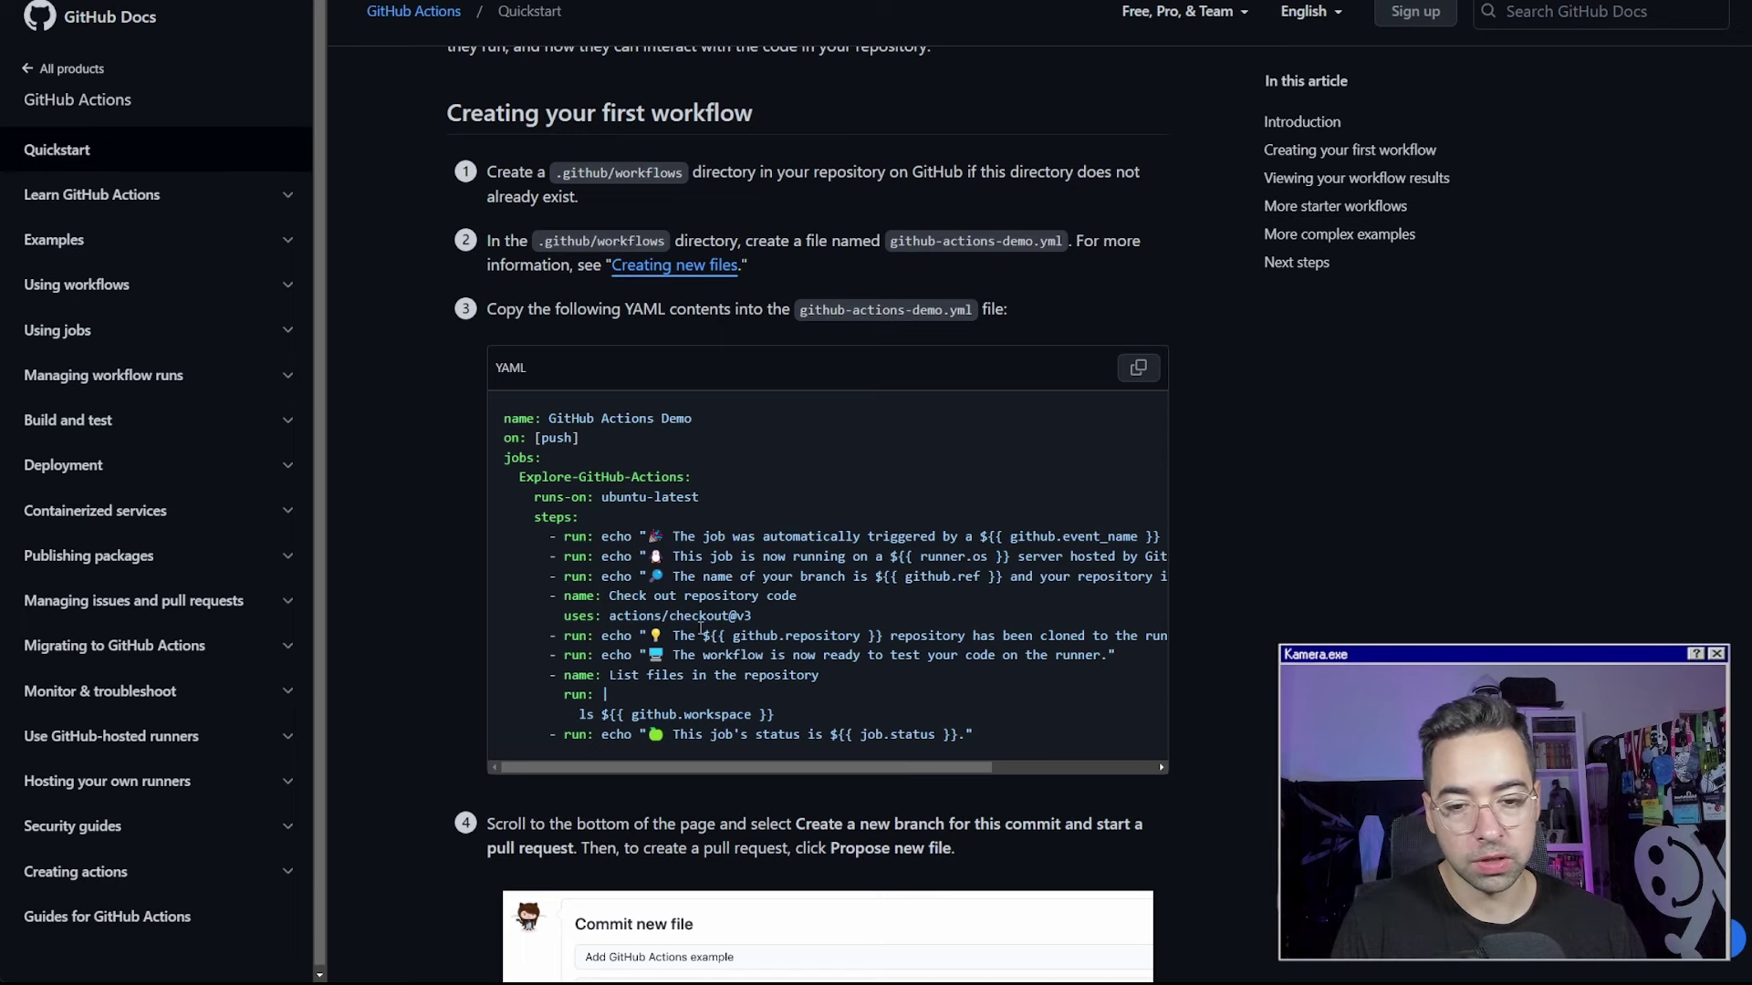
scroll(631, 598, down, 1)
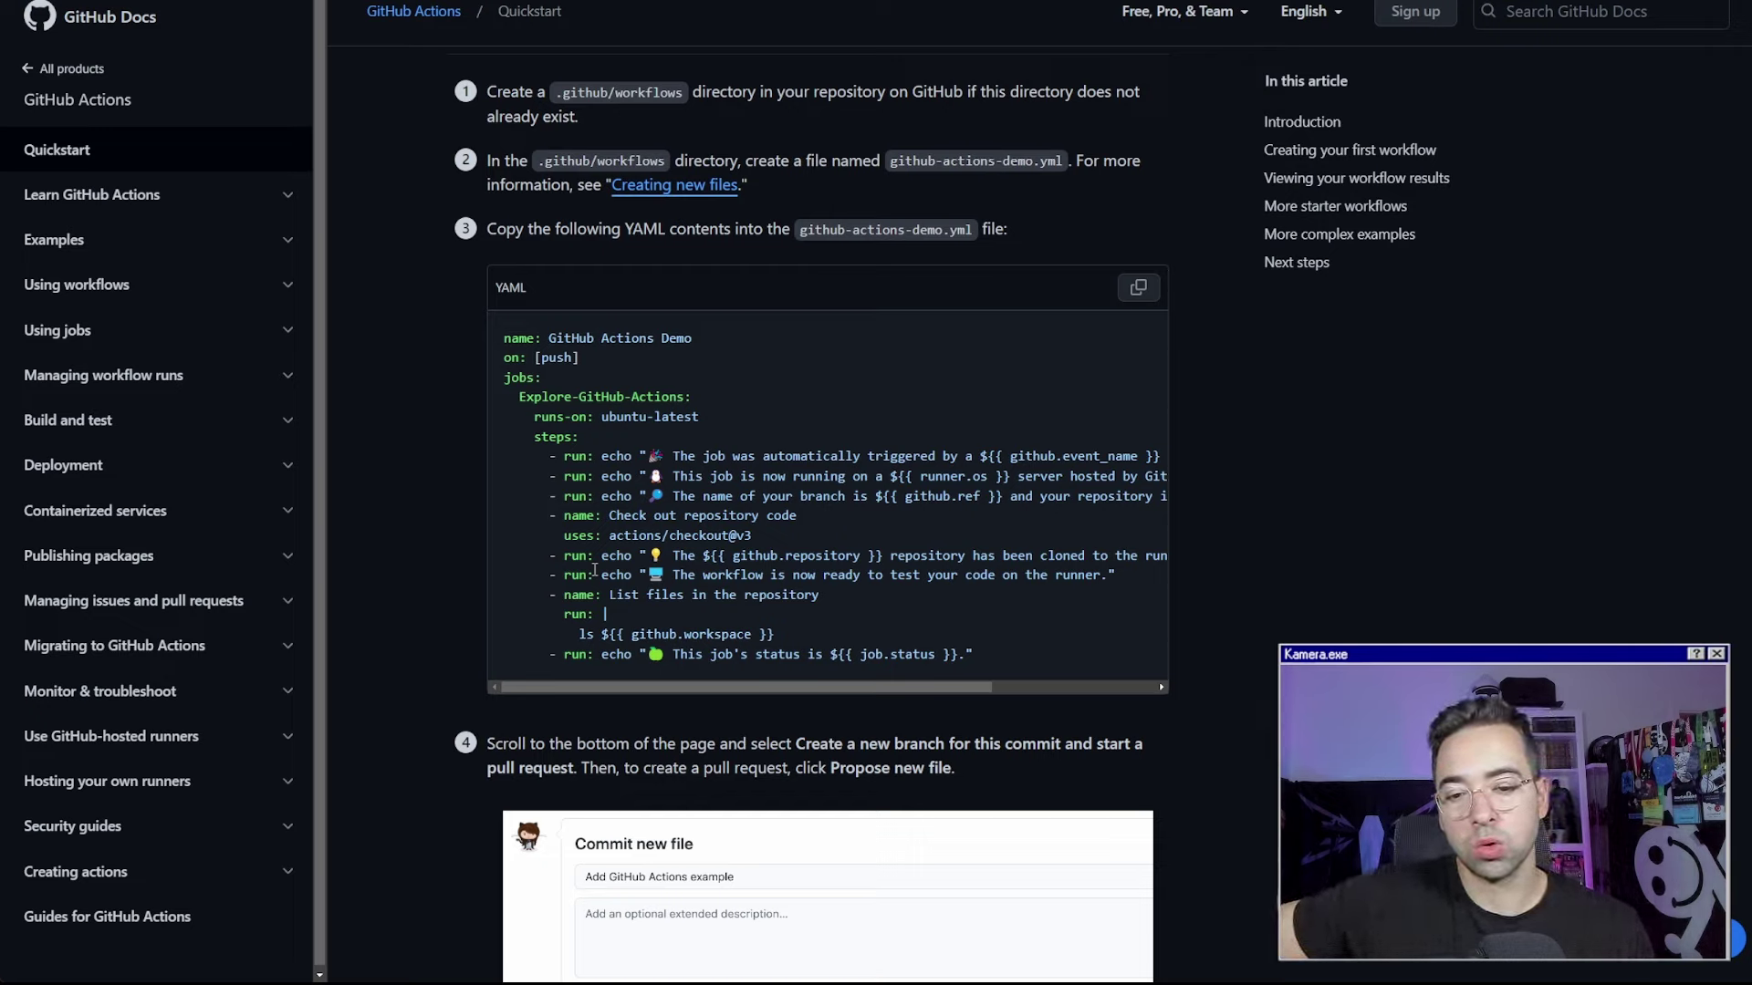
drag(564, 554, 803, 577)
click(829, 563)
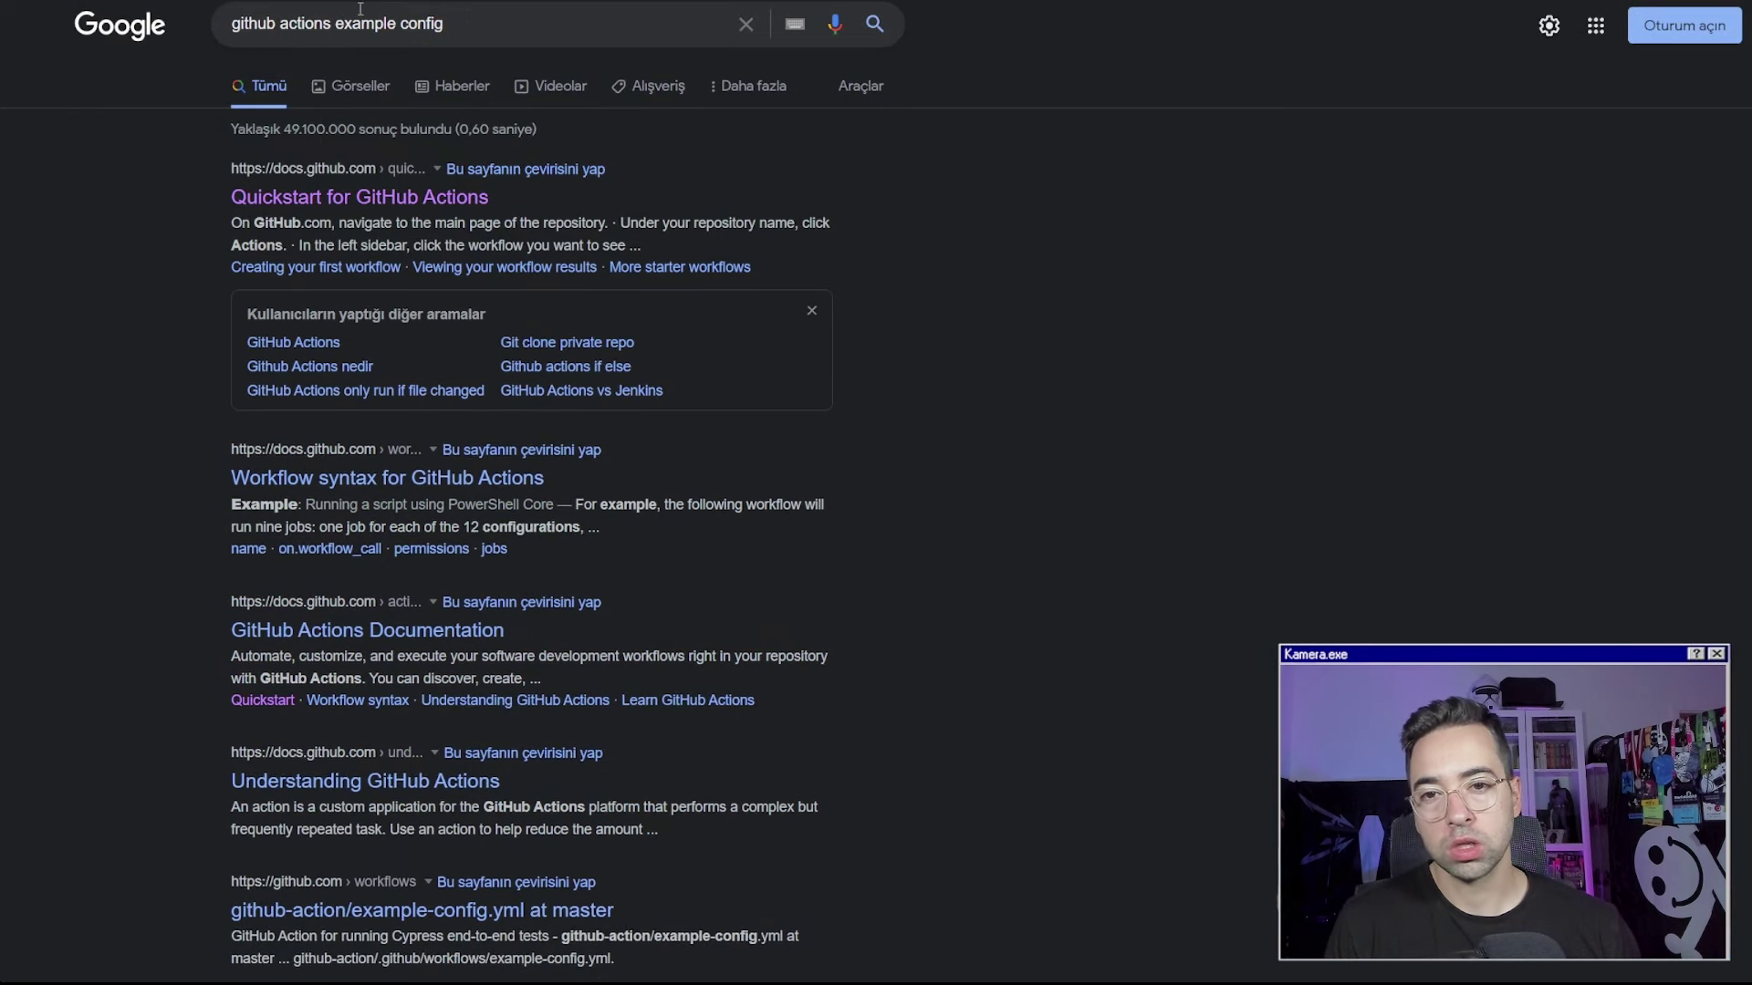
Search Google for "jenkins example config", look through the Config File Provider plugin page and return to the results
click(467, 16)
key(ctrl+a)
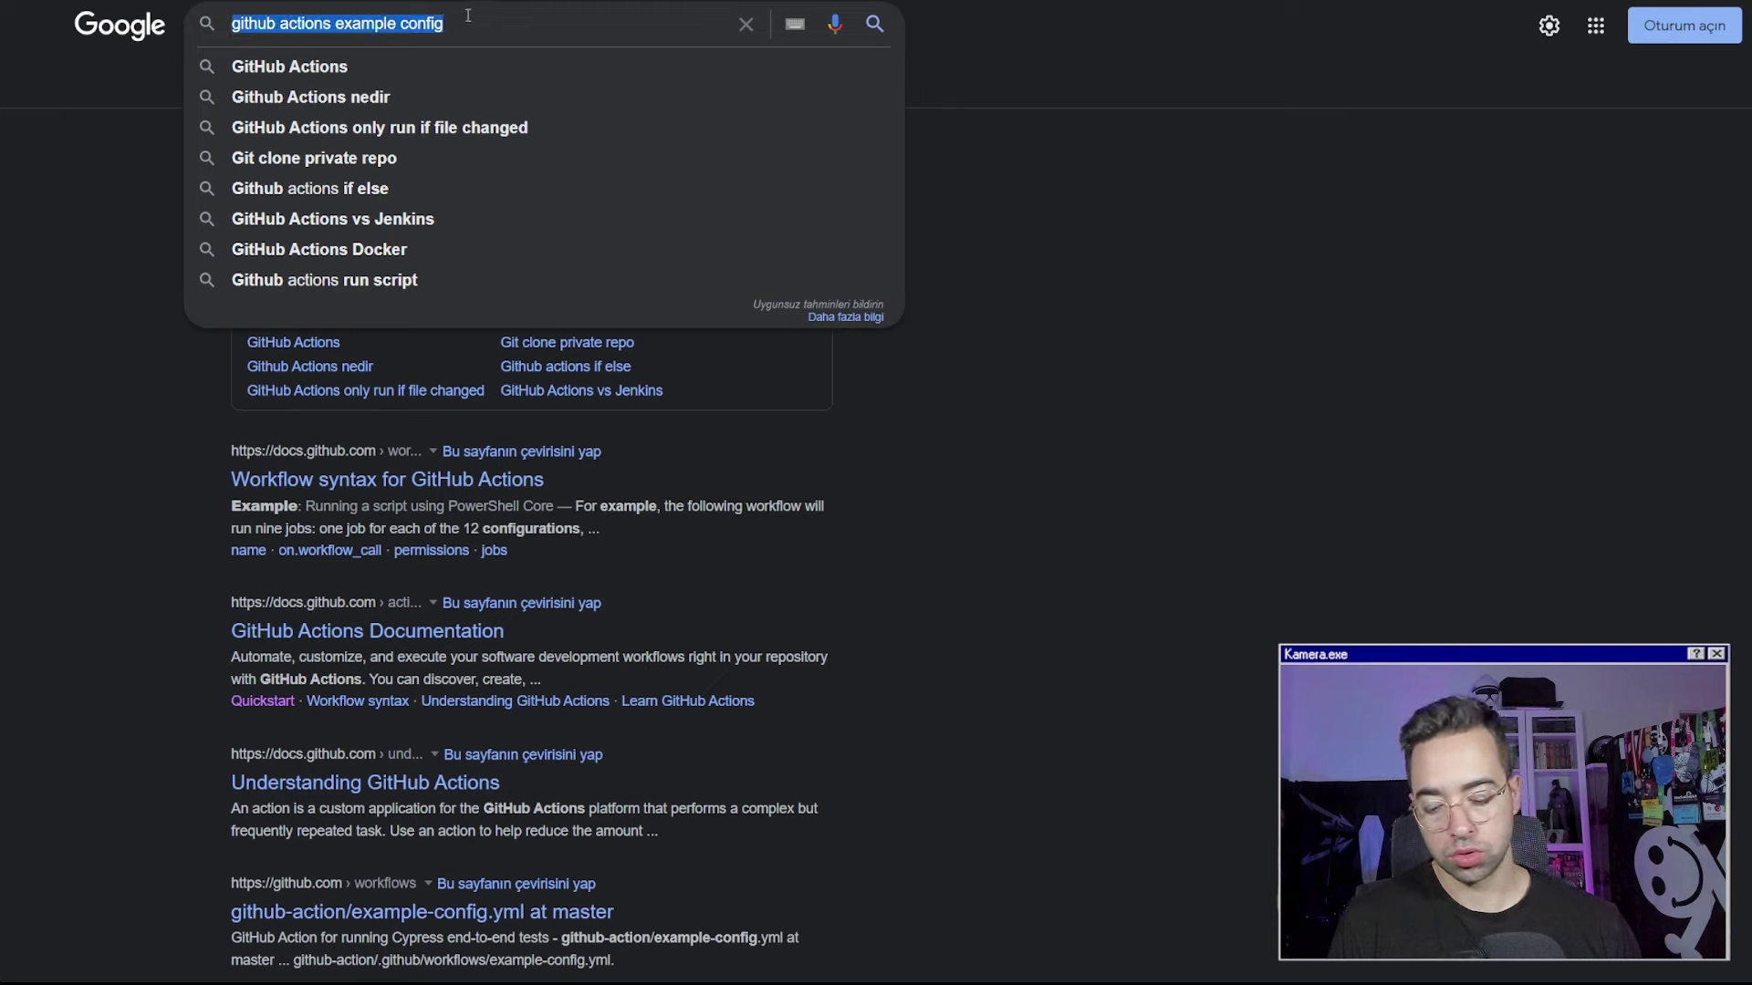
text(jenkins )
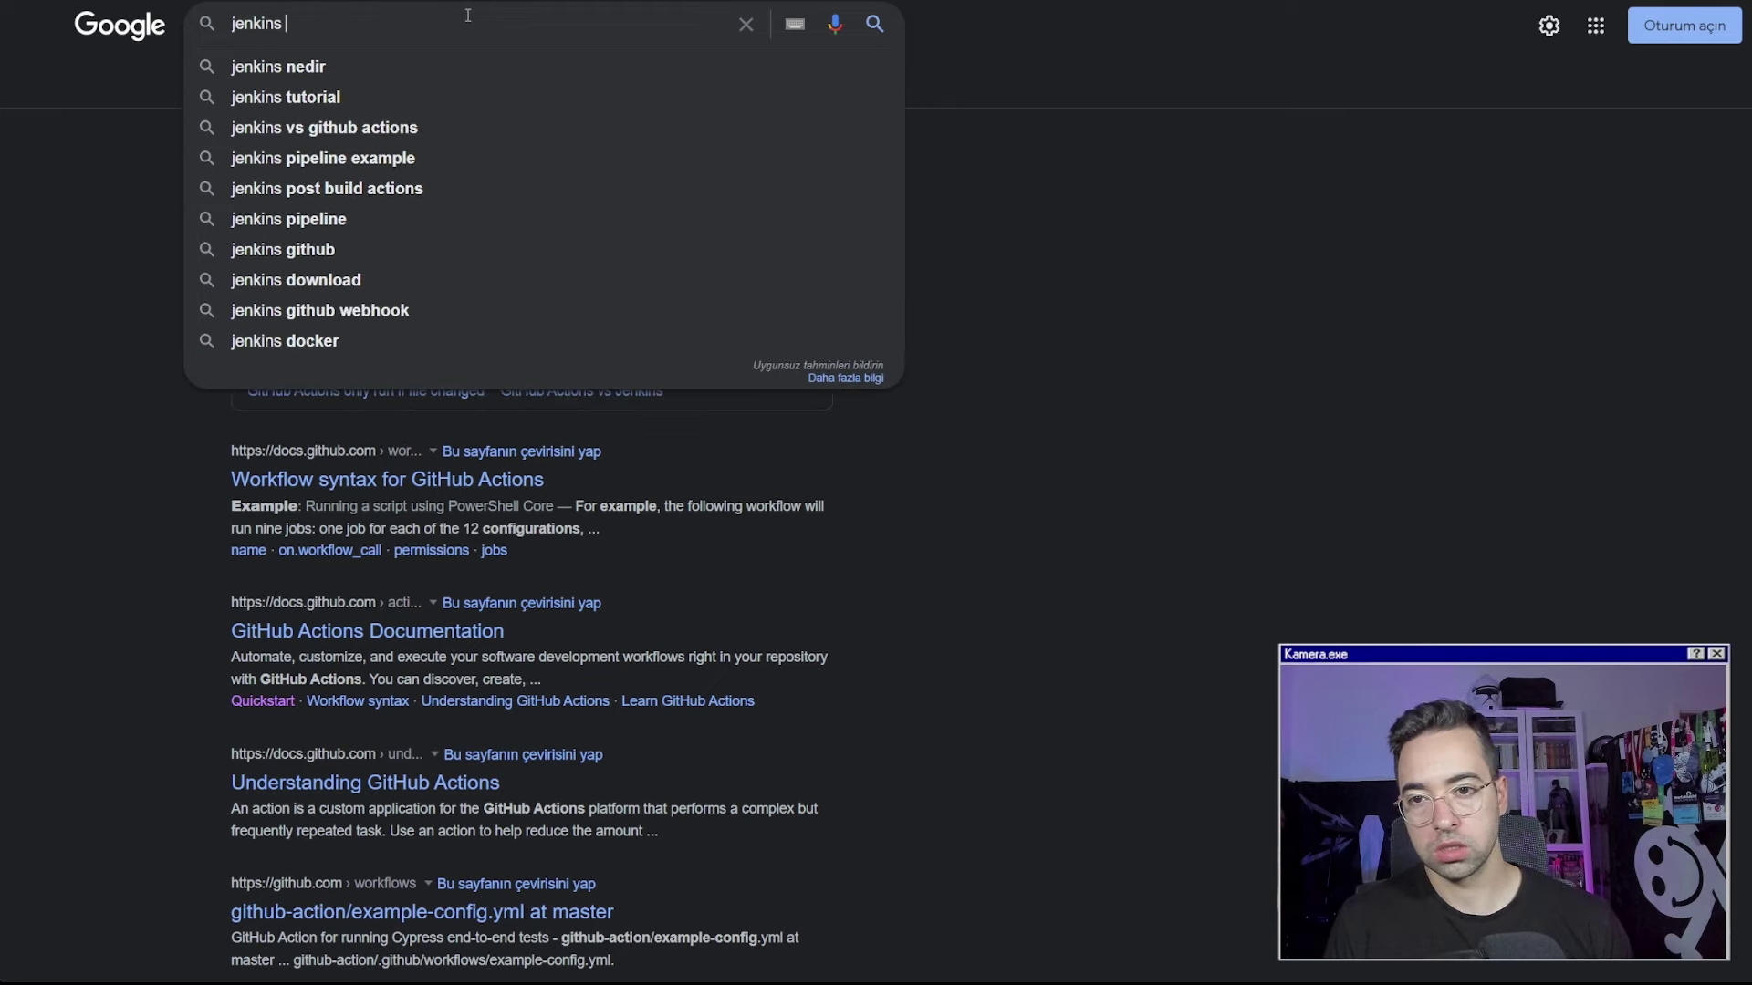
text(exam)
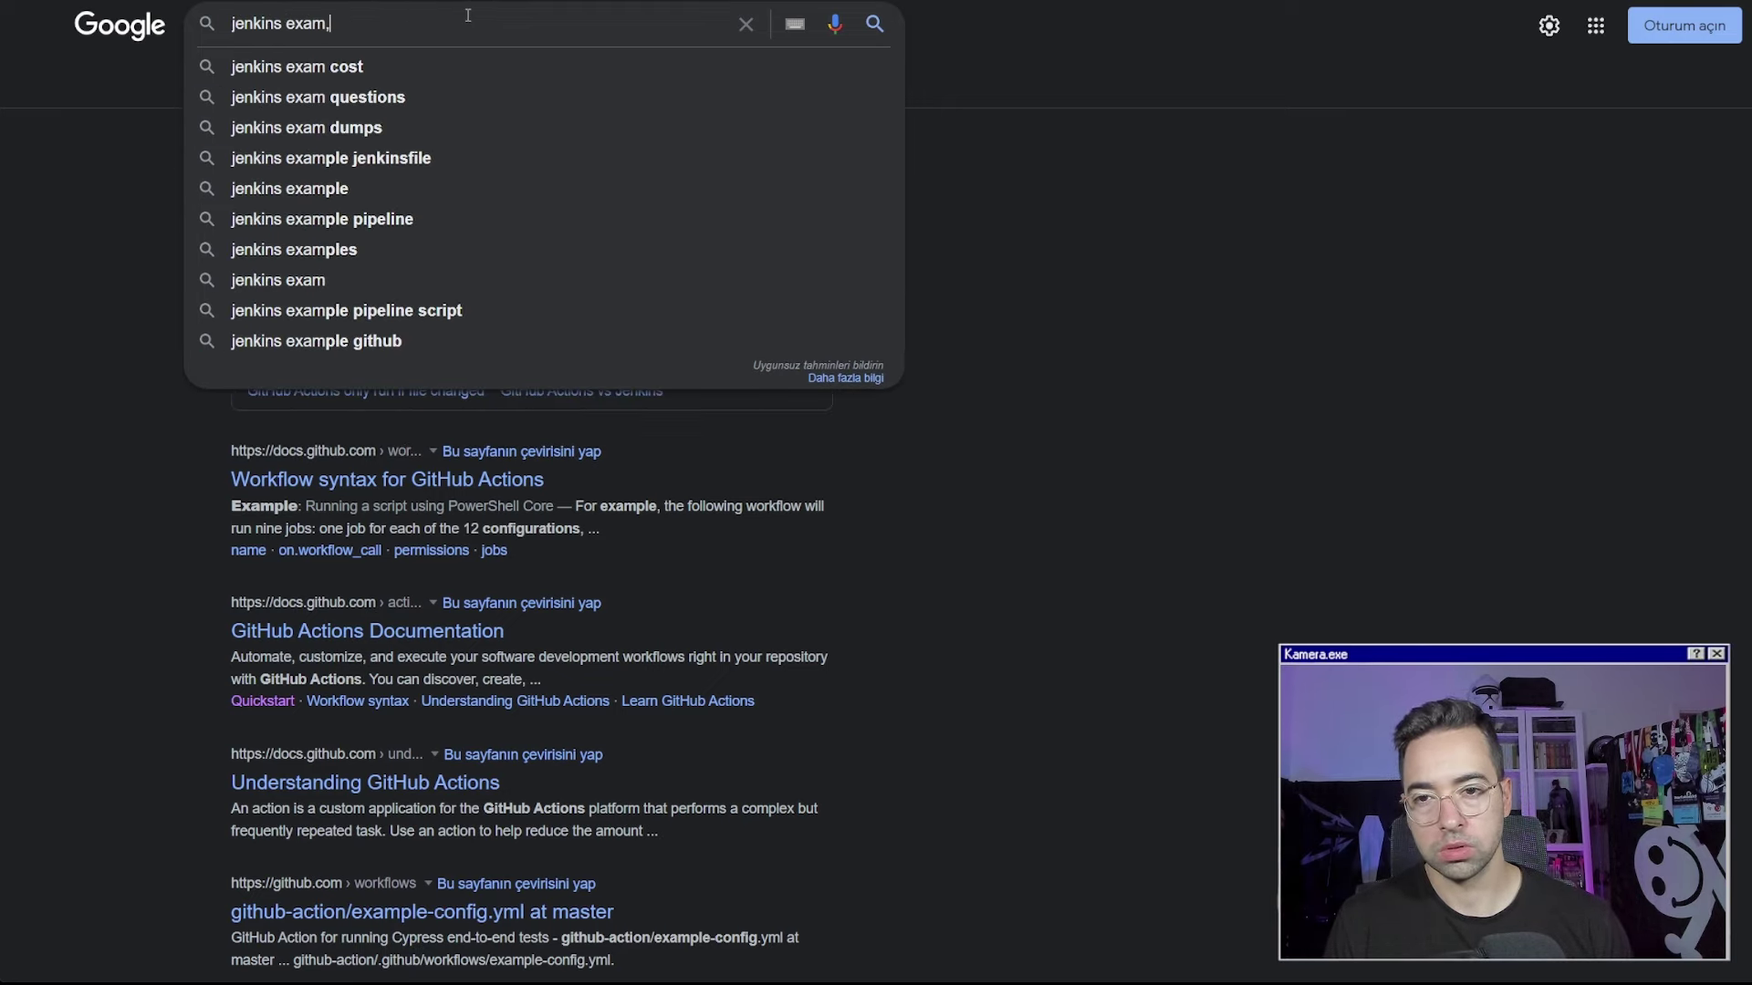
text(ple config)
key(Return)
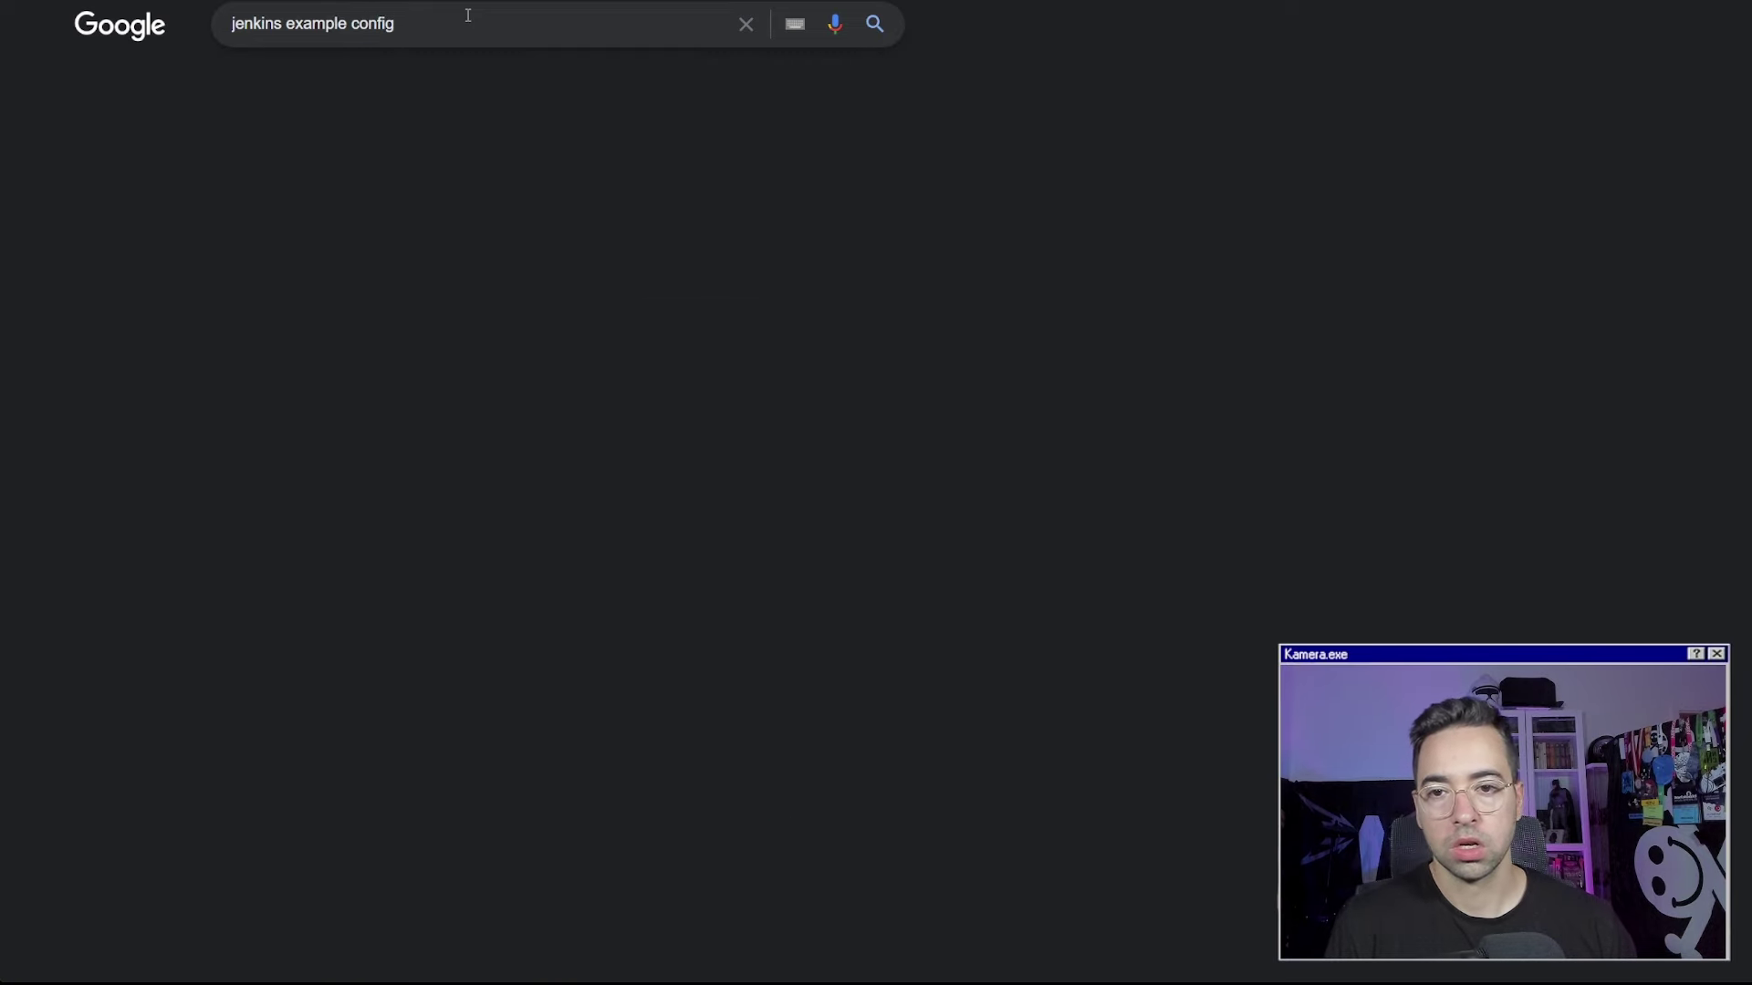
click(424, 197)
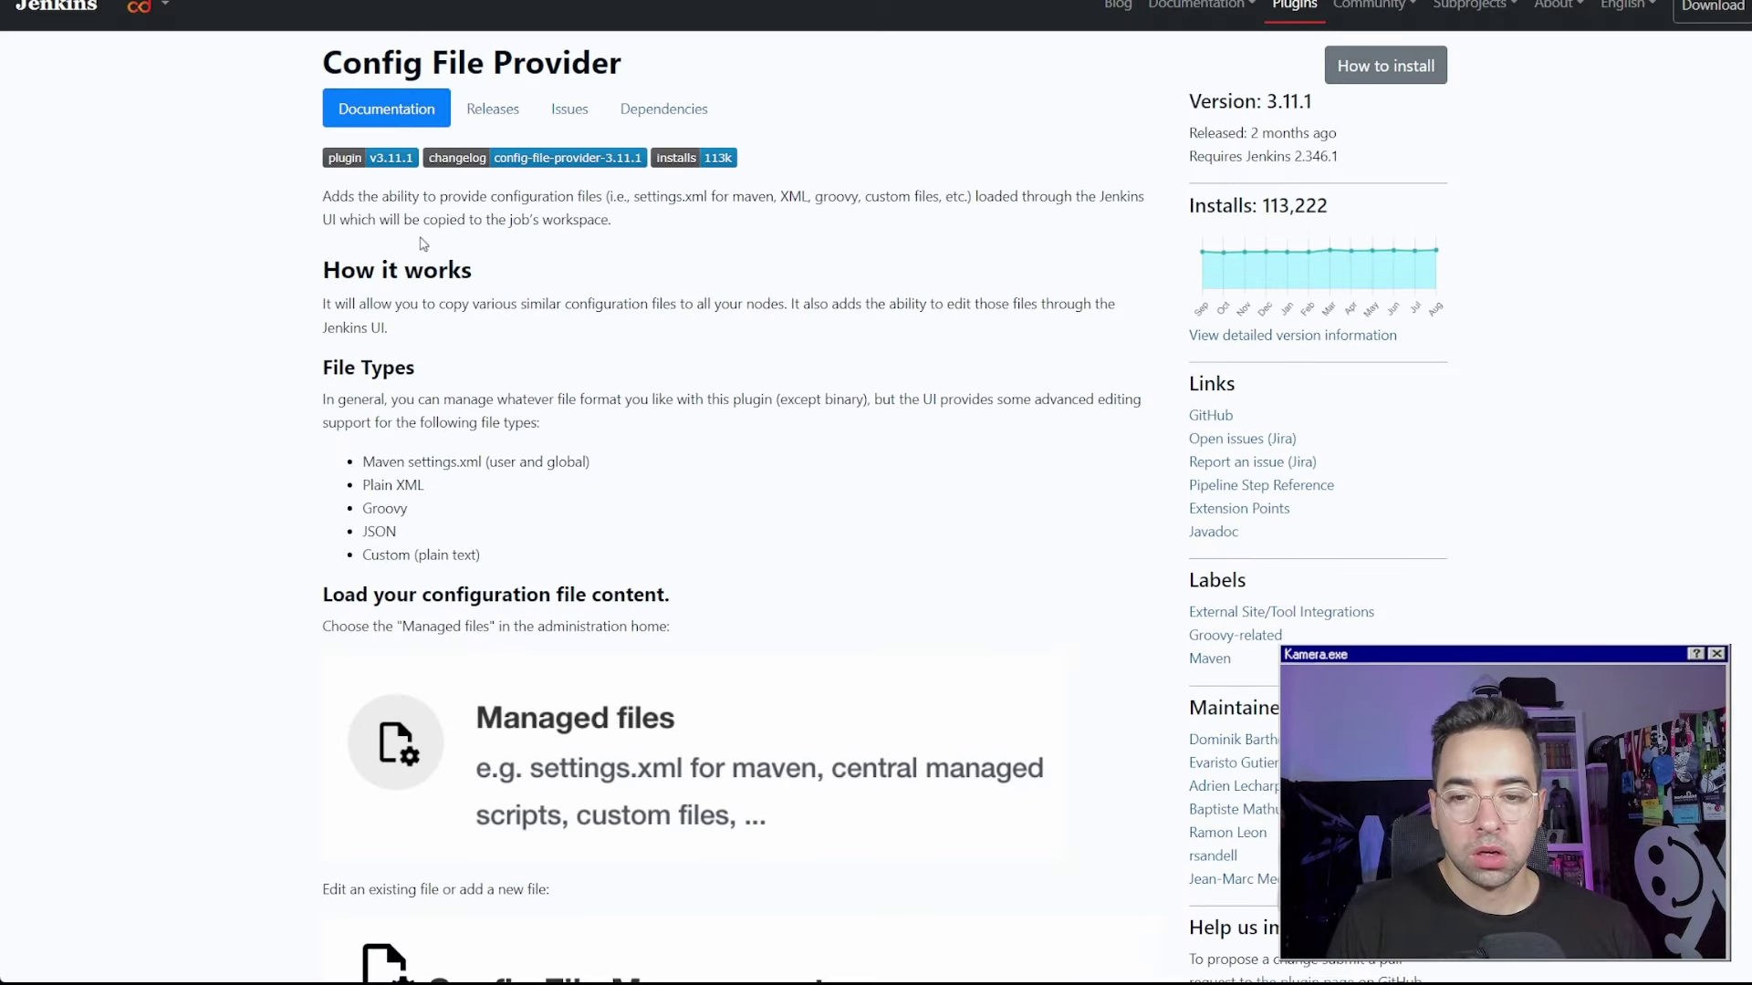
scroll(139, 59, down, 5)
scroll(254, 367, down, 8)
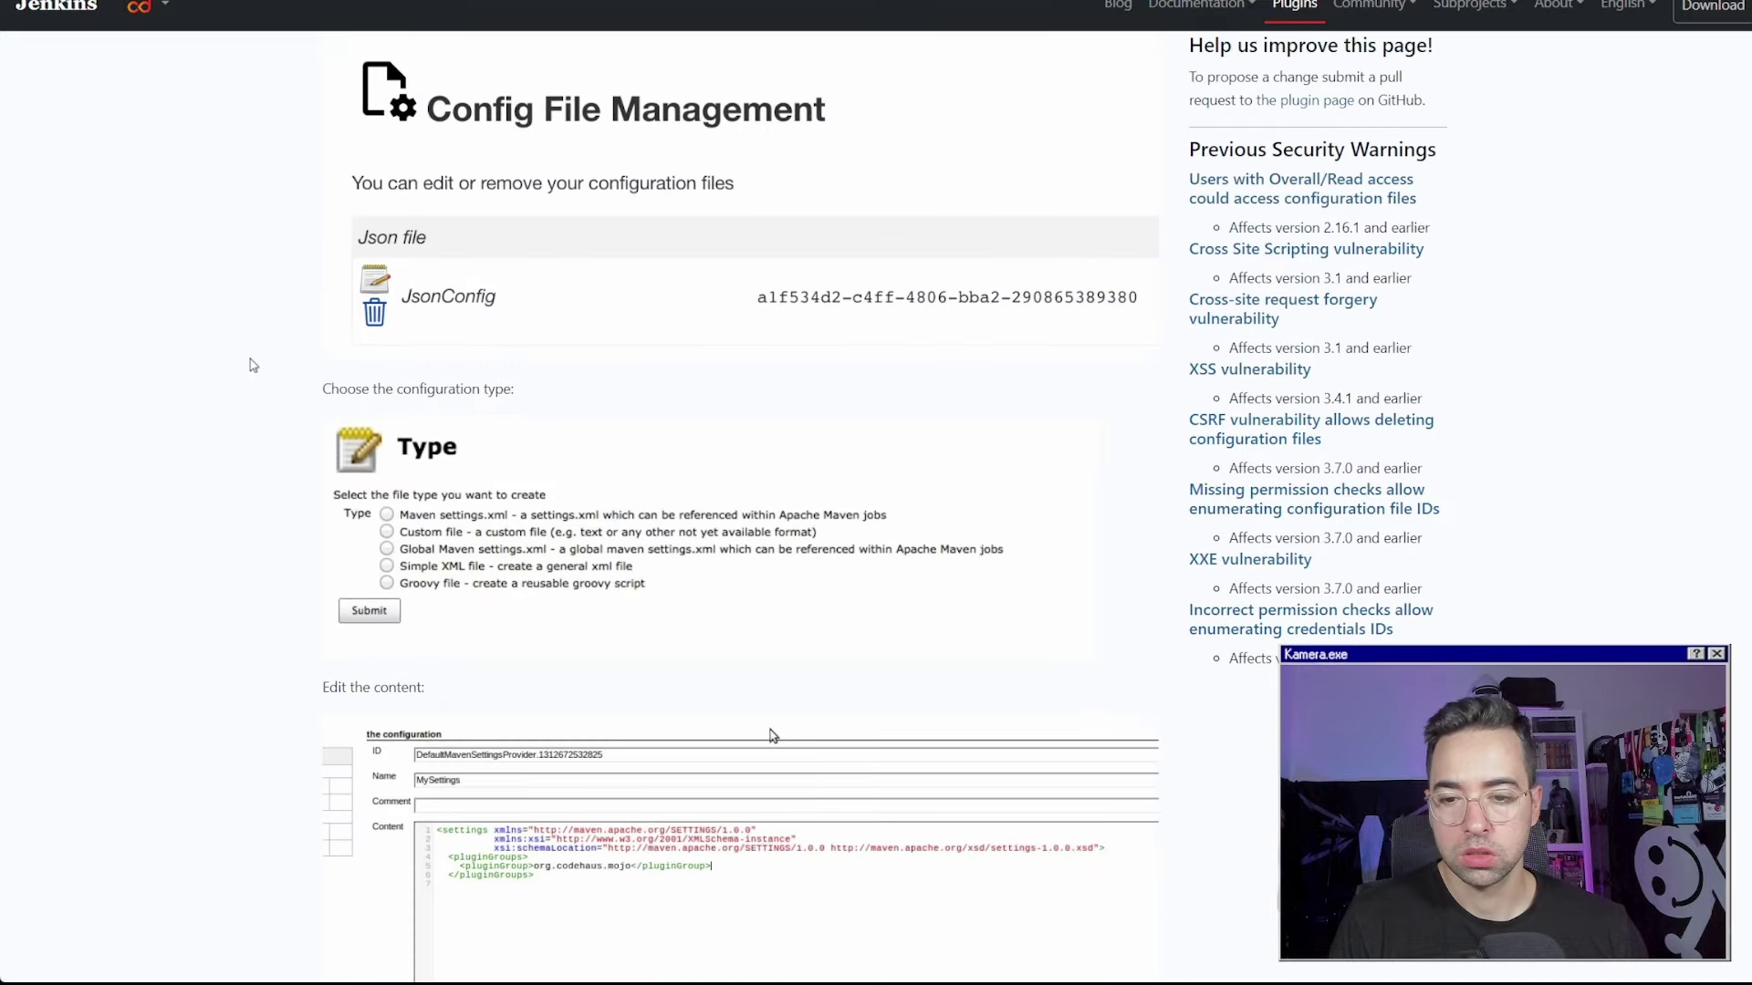
key(alt+Left)
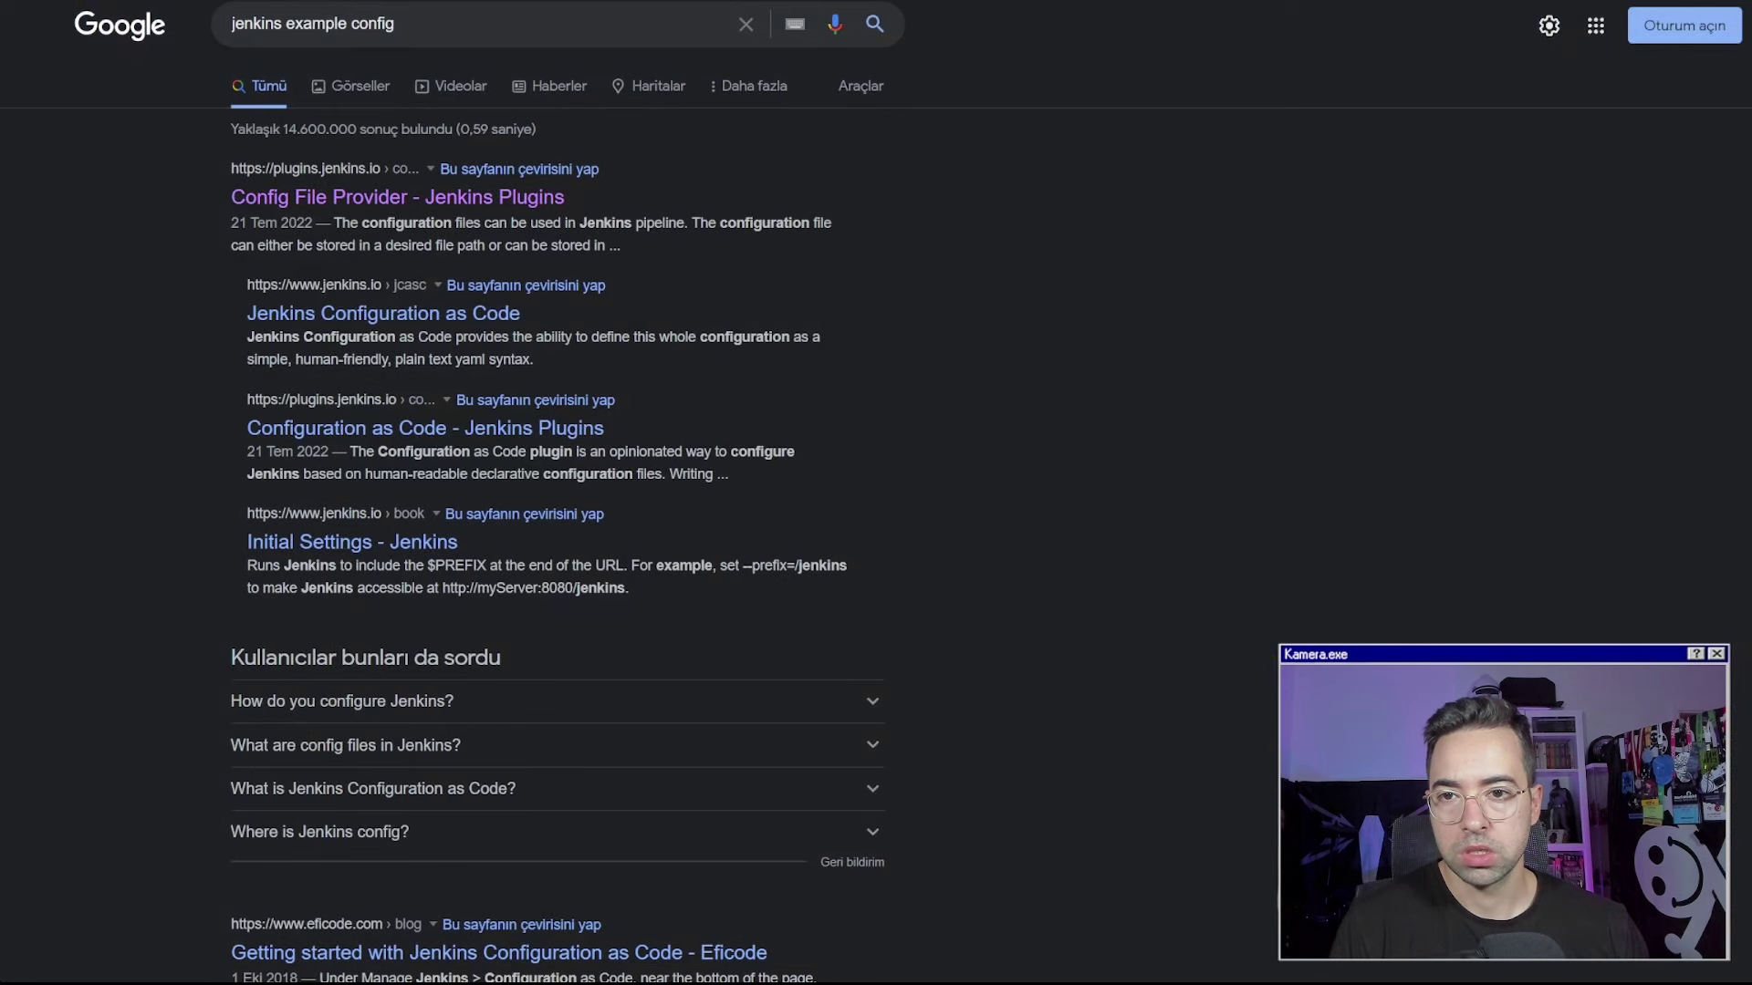
Shorten the Google query to "jenkins" and open the first result
drag(286, 24, 436, 24)
key(BackSpace)
key(Return)
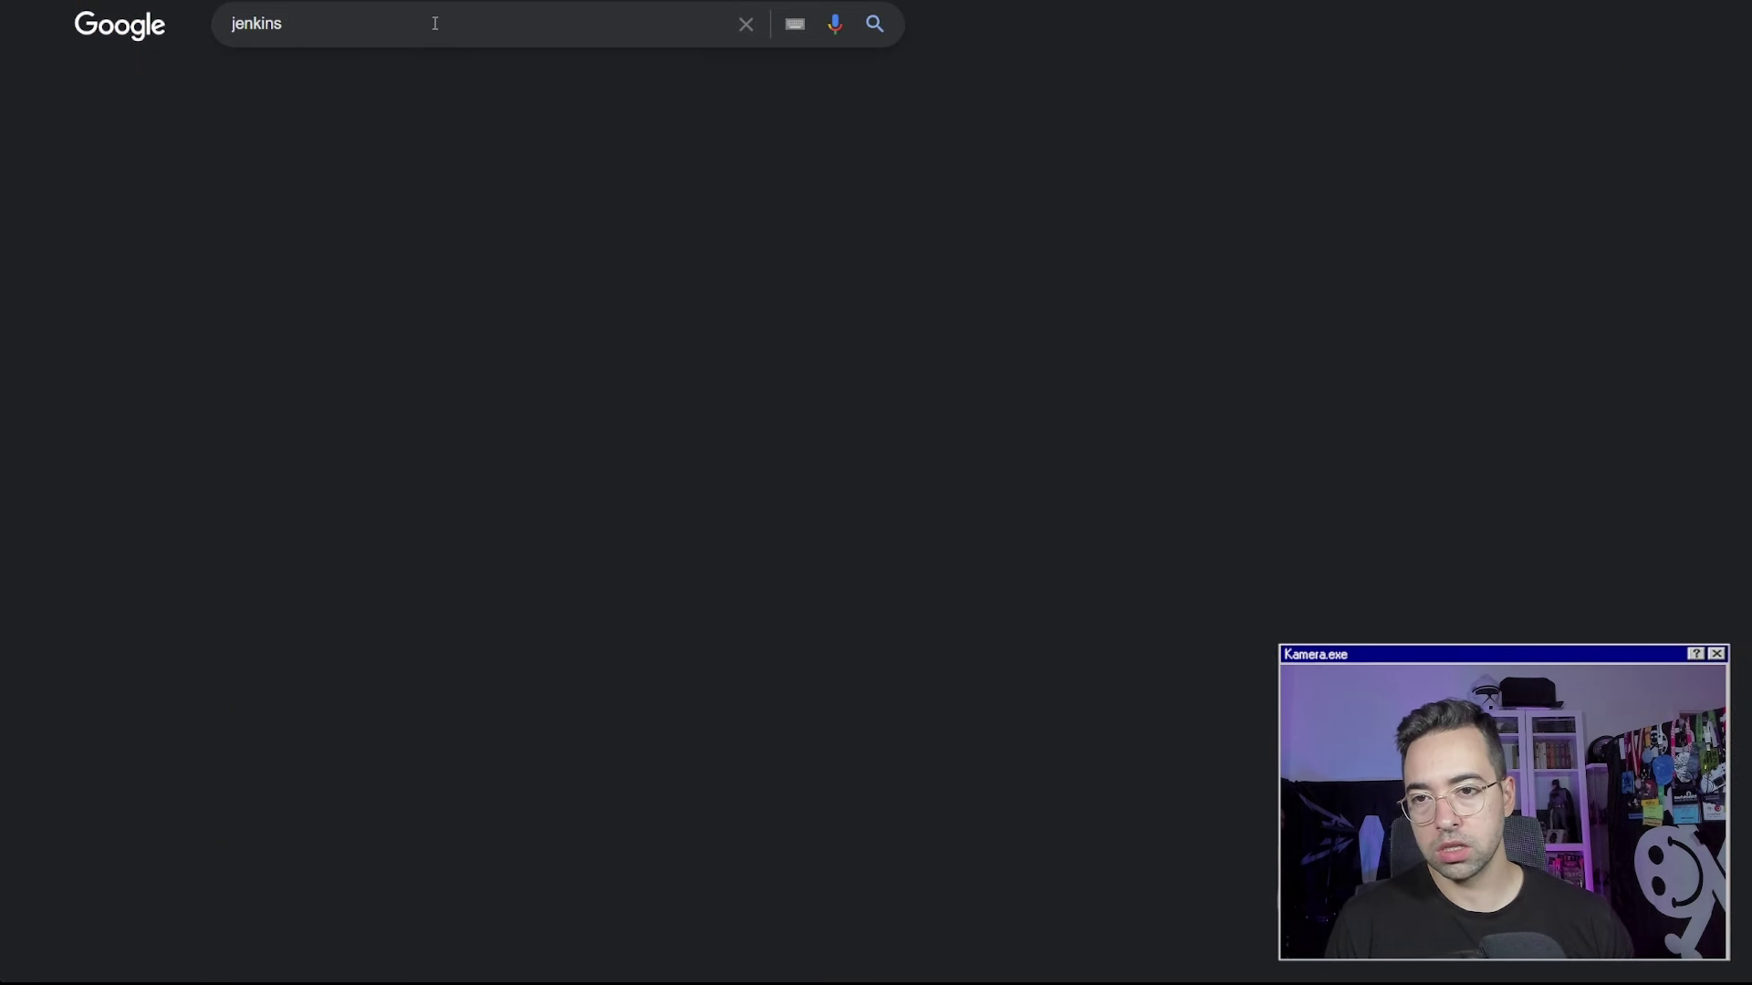
click(275, 200)
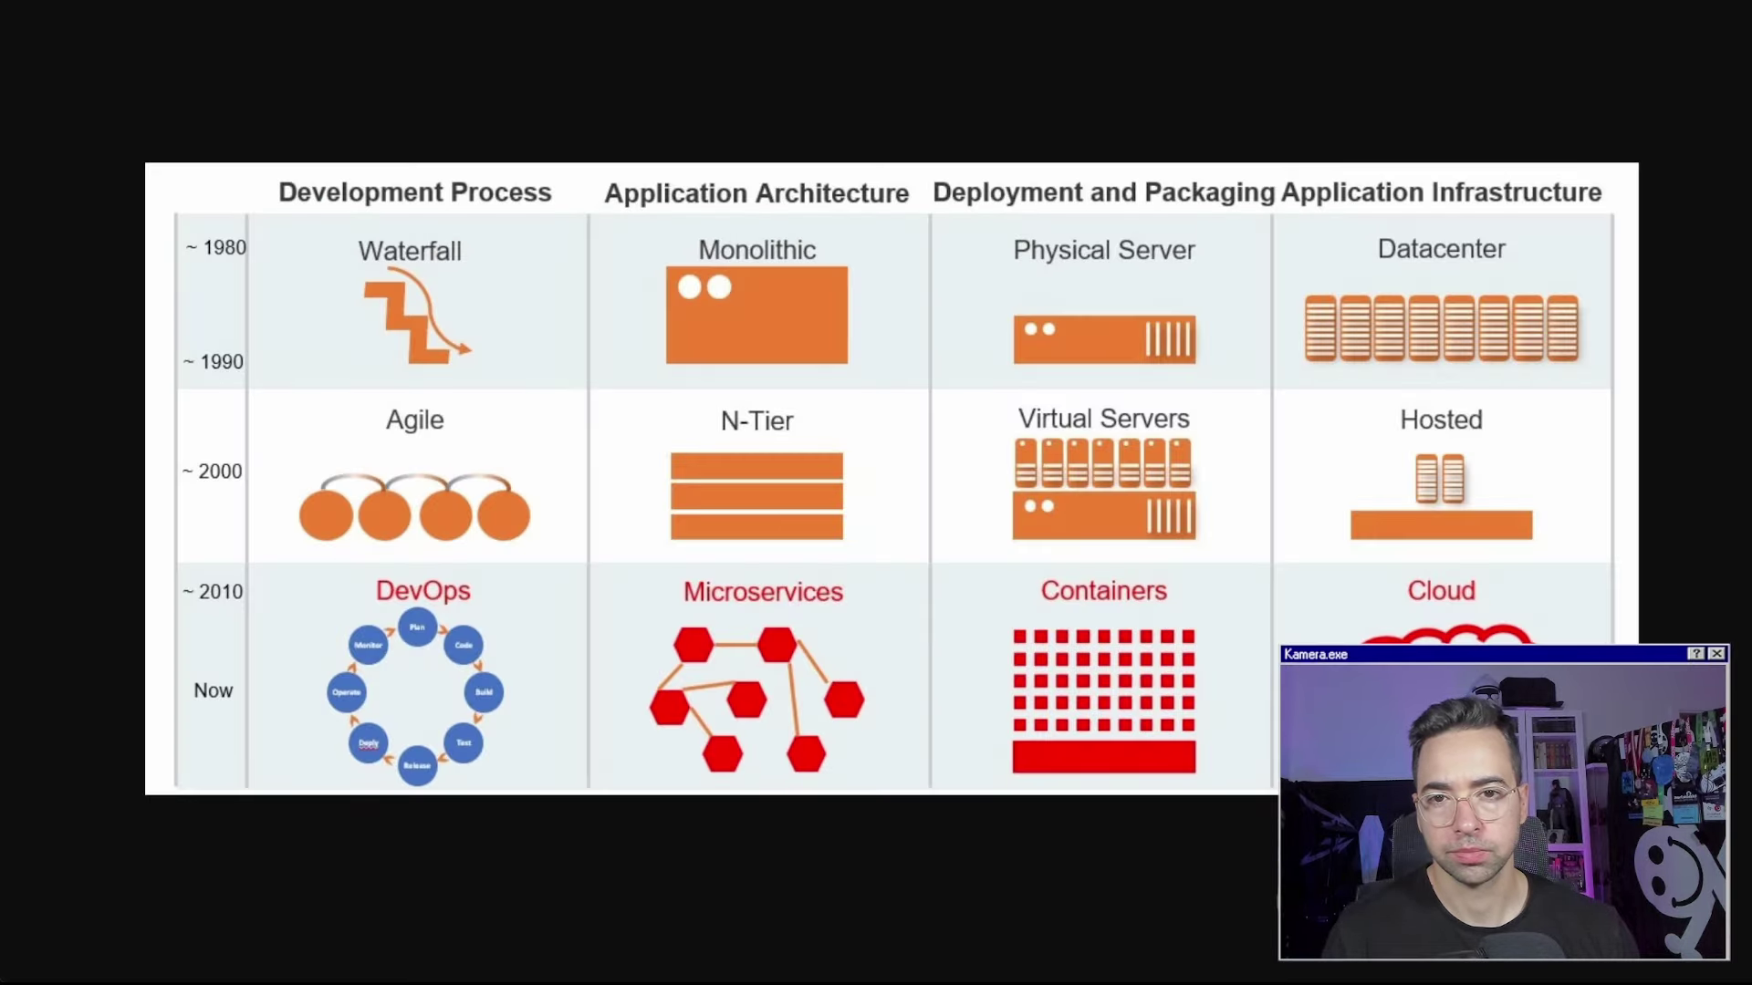
Switch to draw.io and create a new blank diagram stored on the device
key(Return)
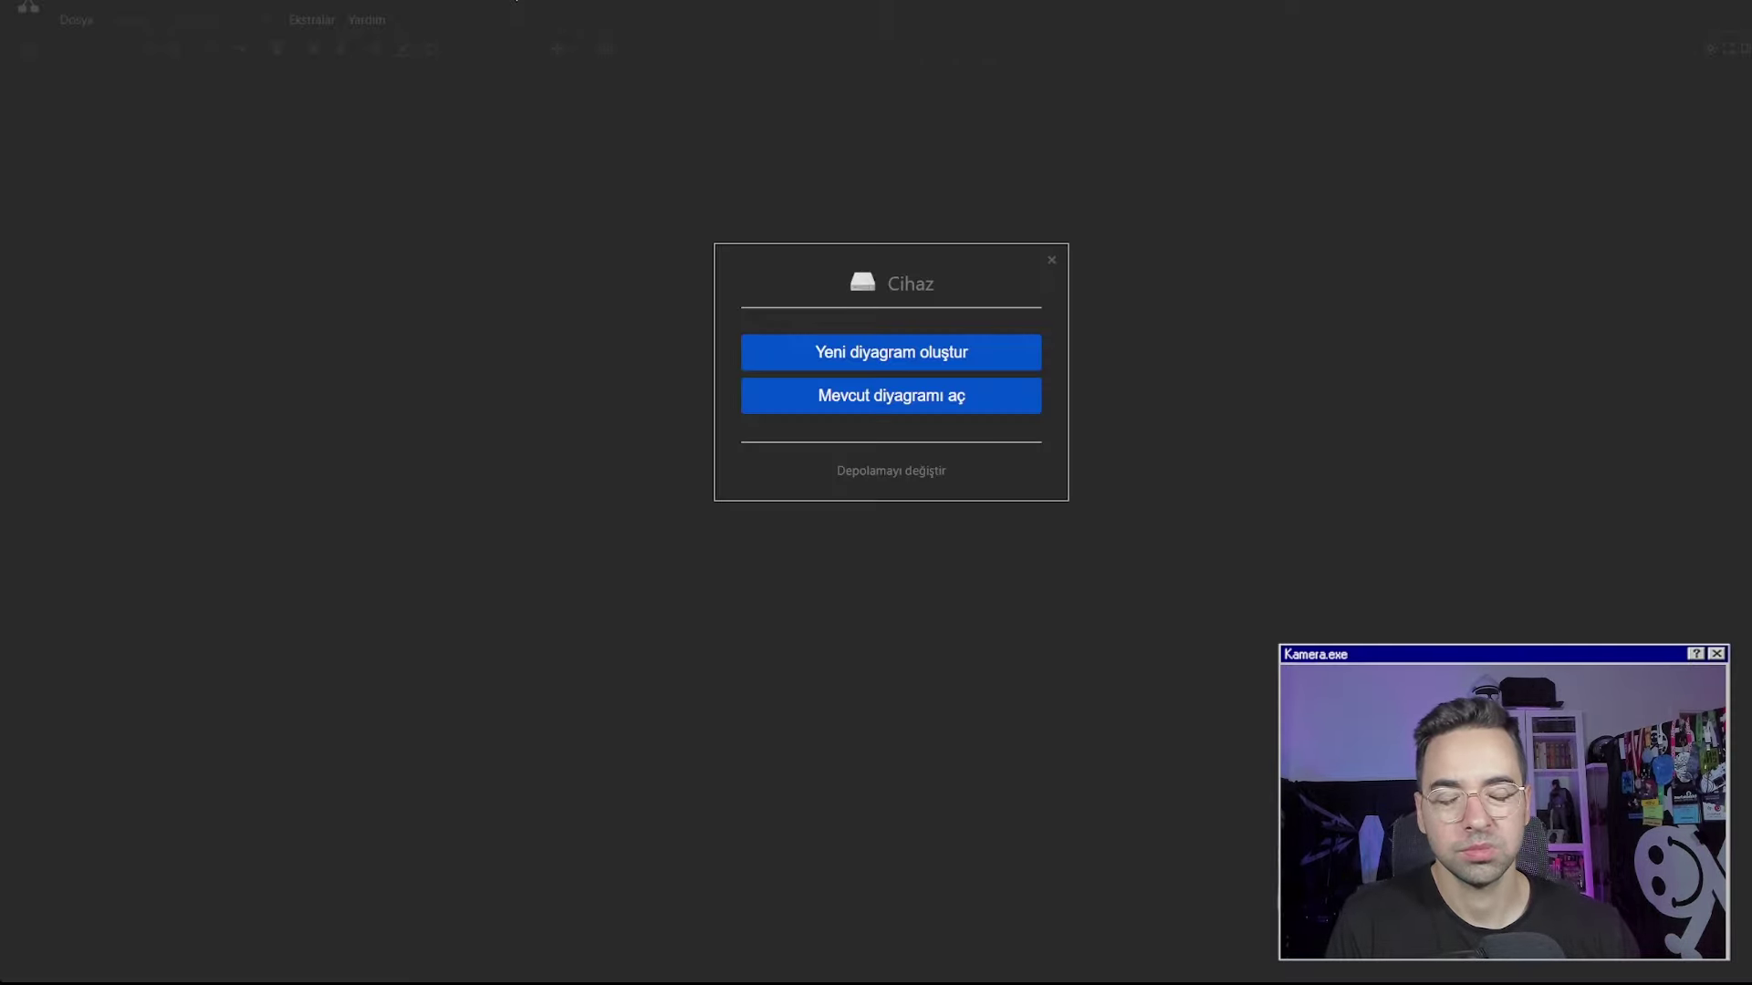
click(900, 356)
double_click(838, 329)
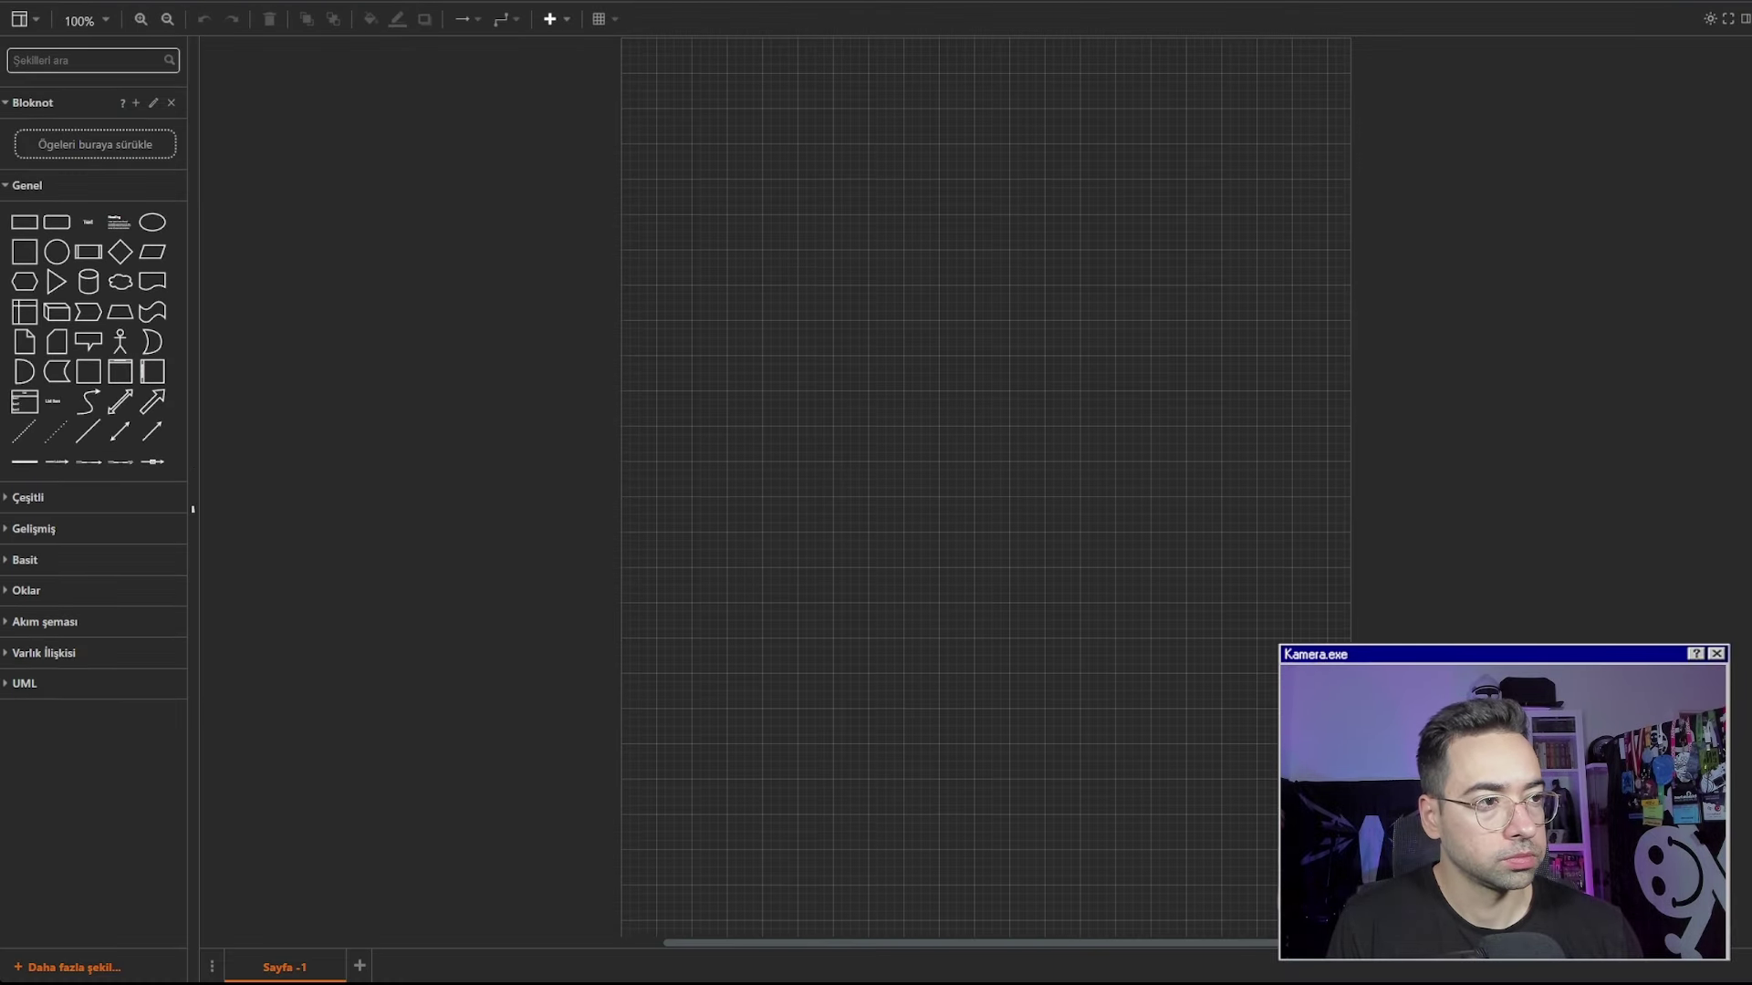
Show the diagram's format options and turn off its grid and page view
click(1744, 48)
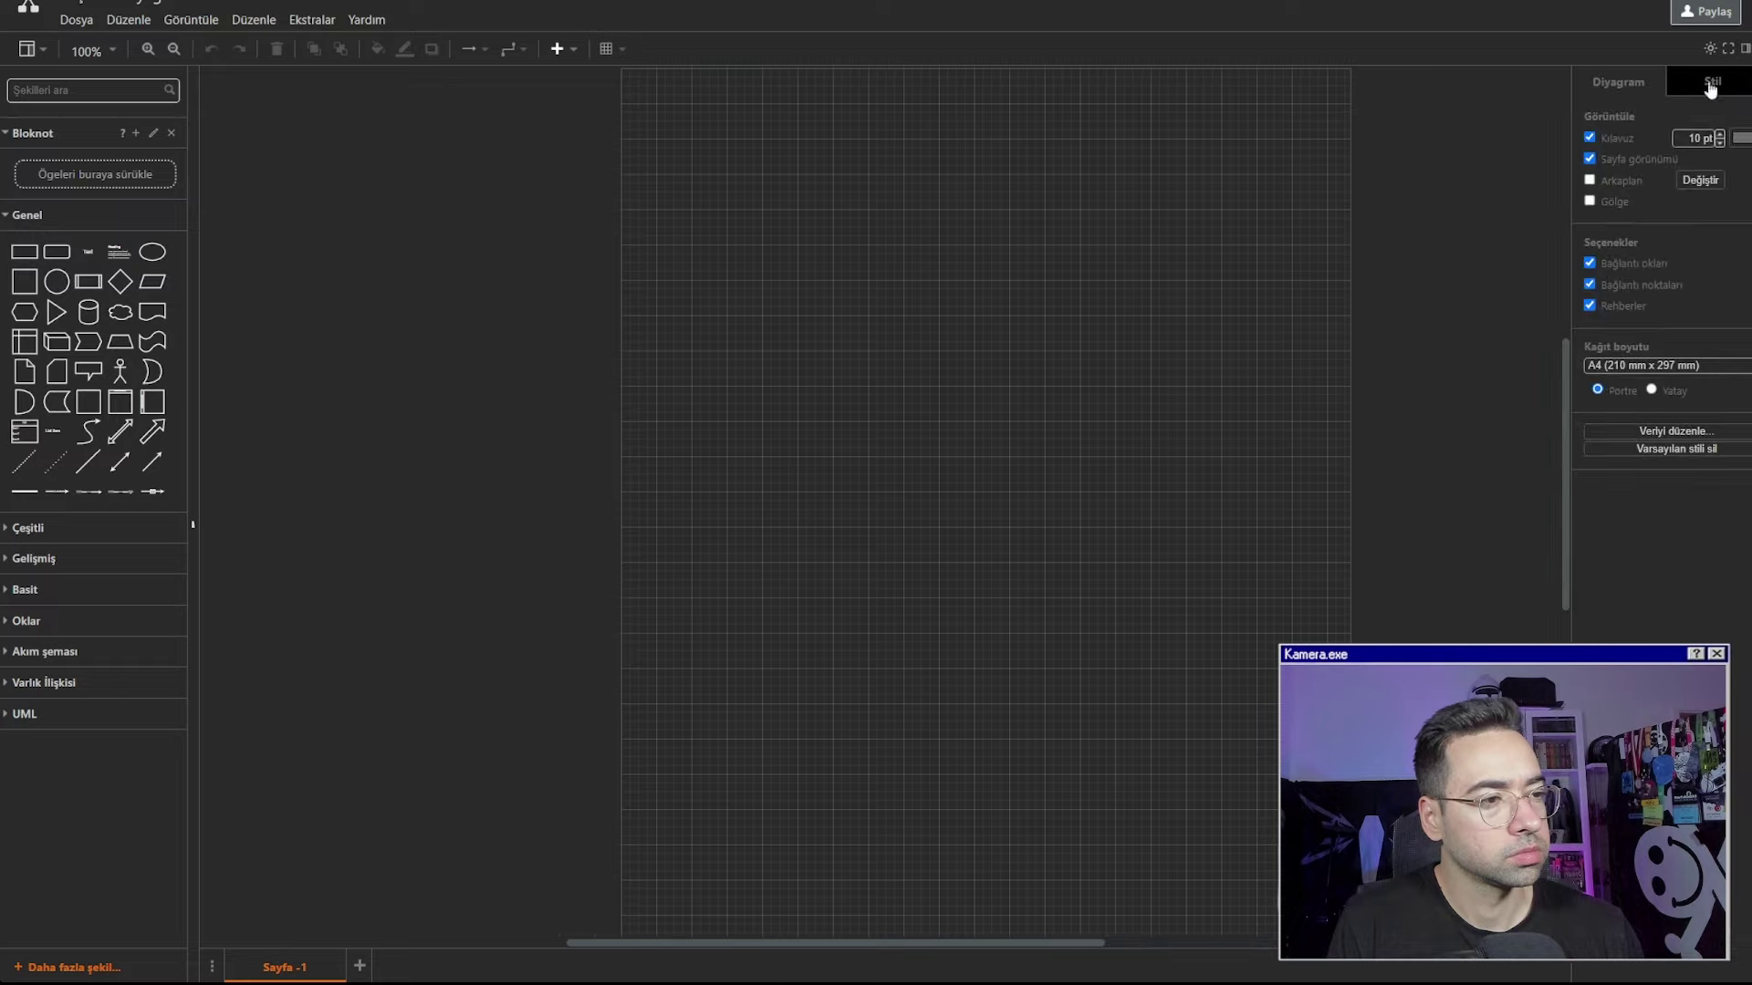
click(1590, 138)
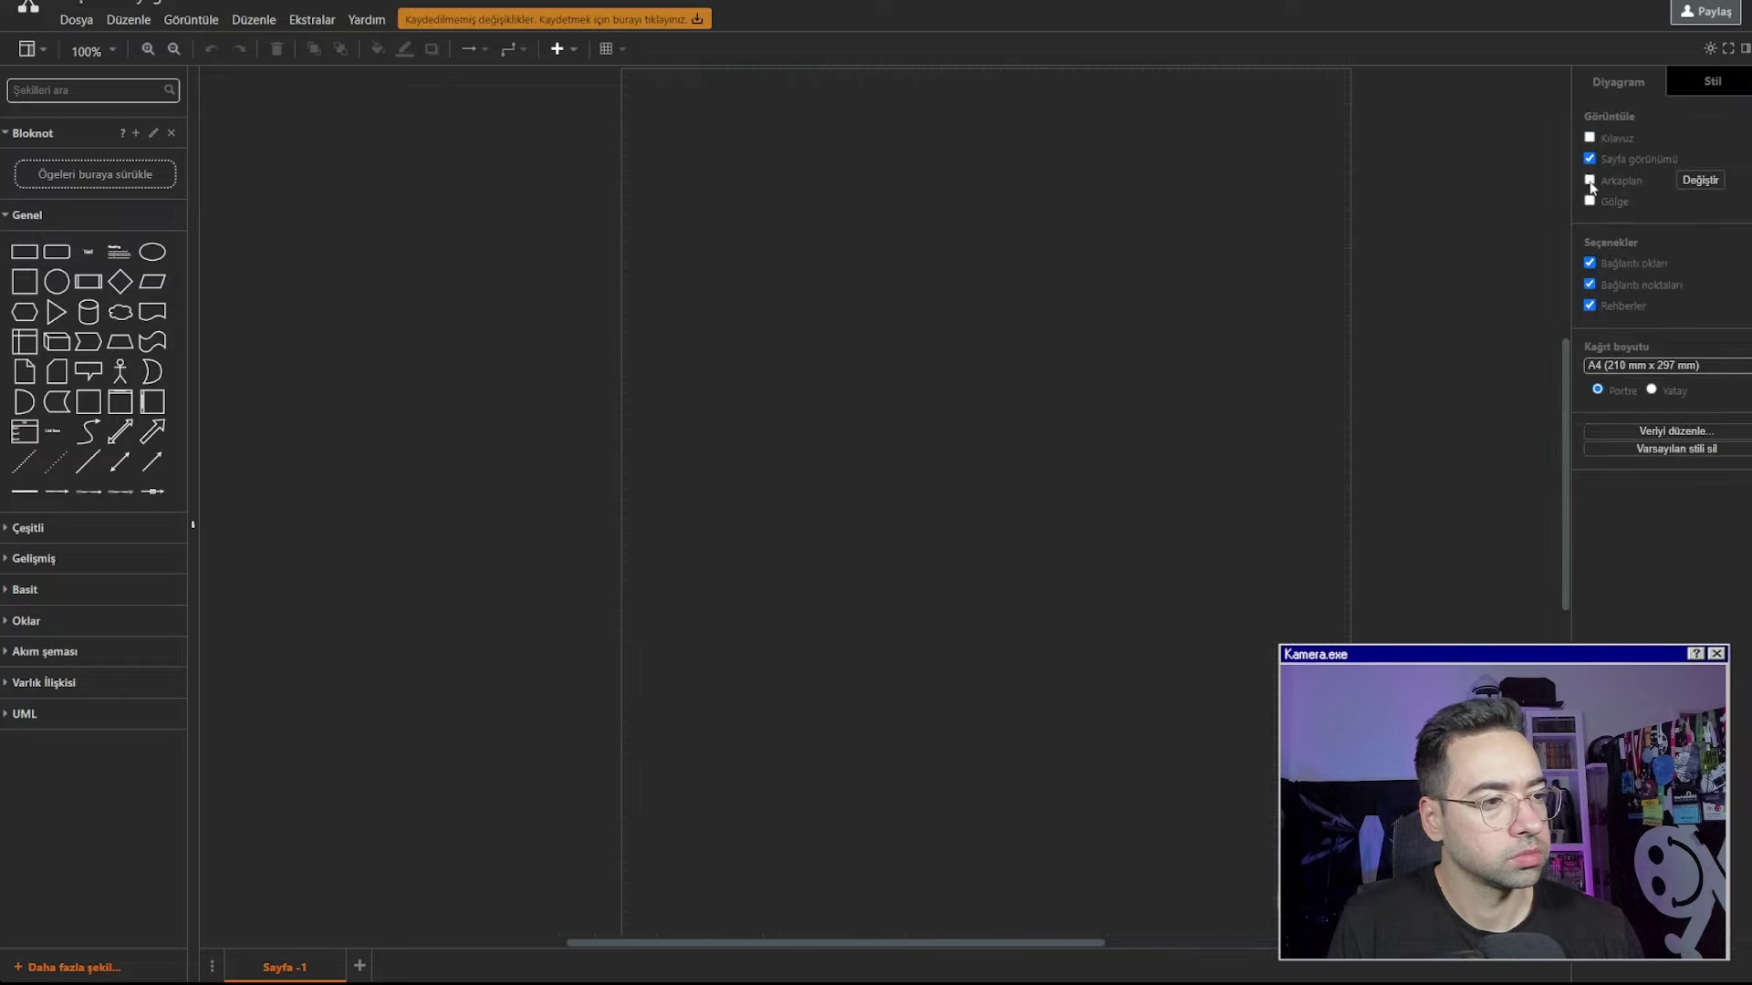
click(1590, 159)
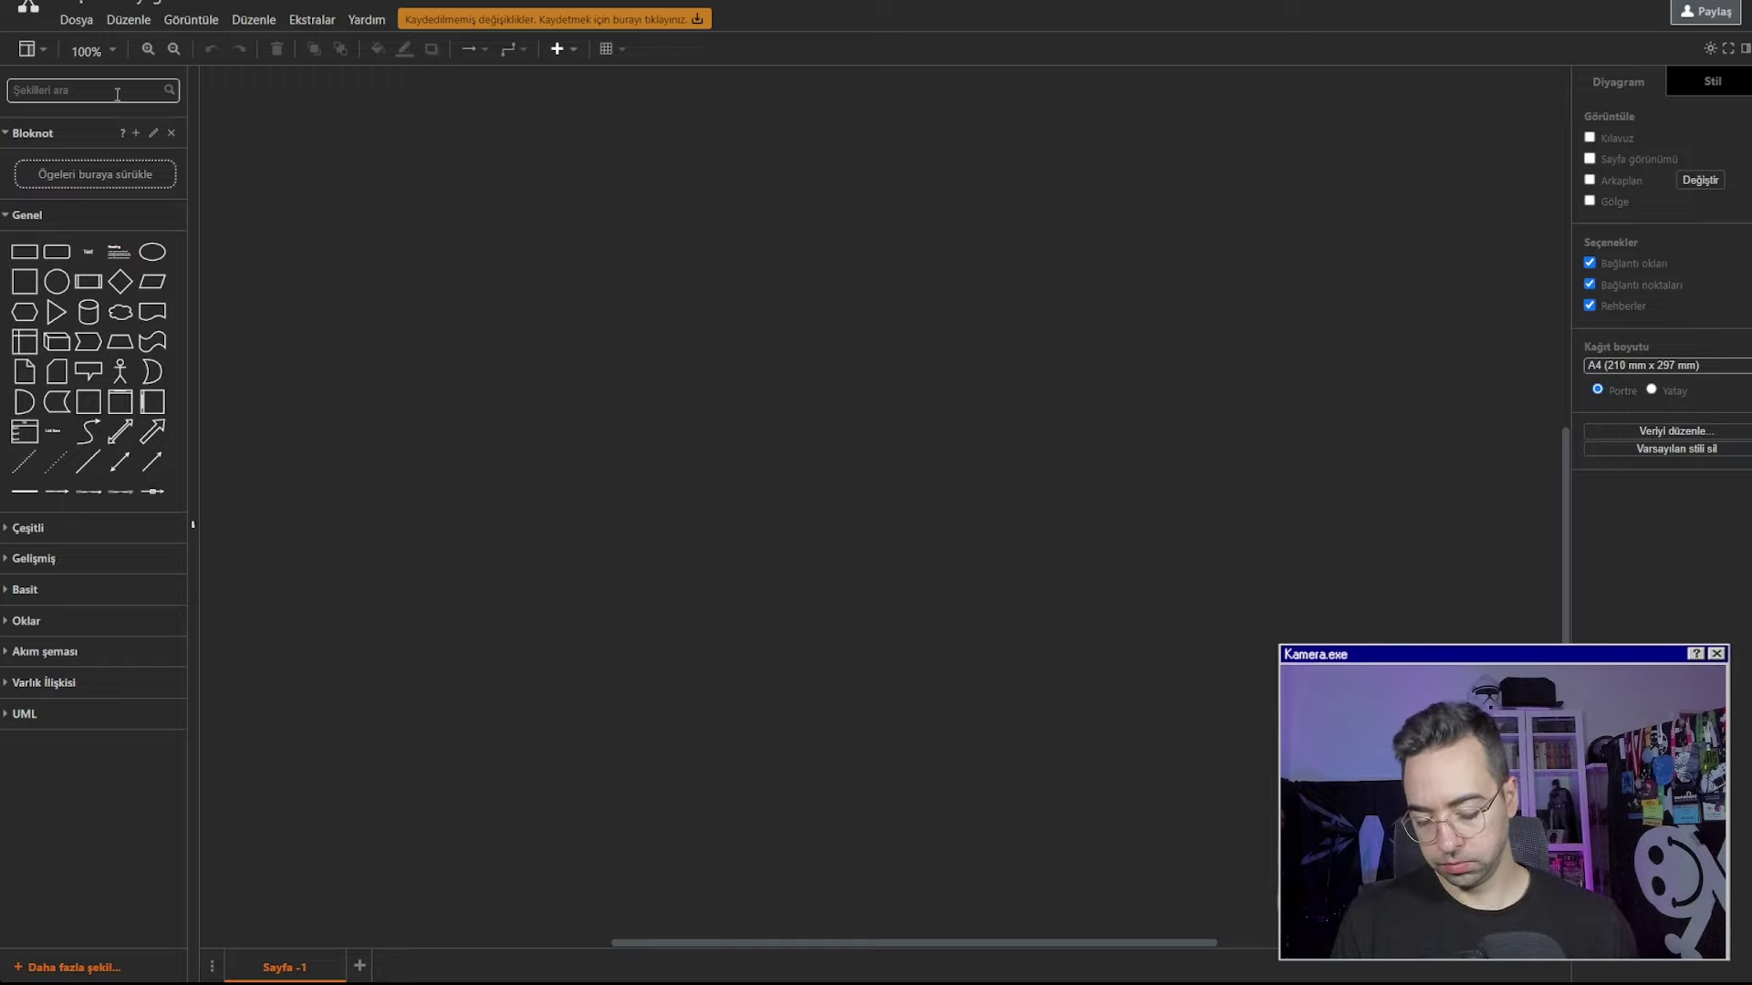
Search the shape library for "github" and place the round white GitHub logo in the upper part of the empty canvas
text(githu)
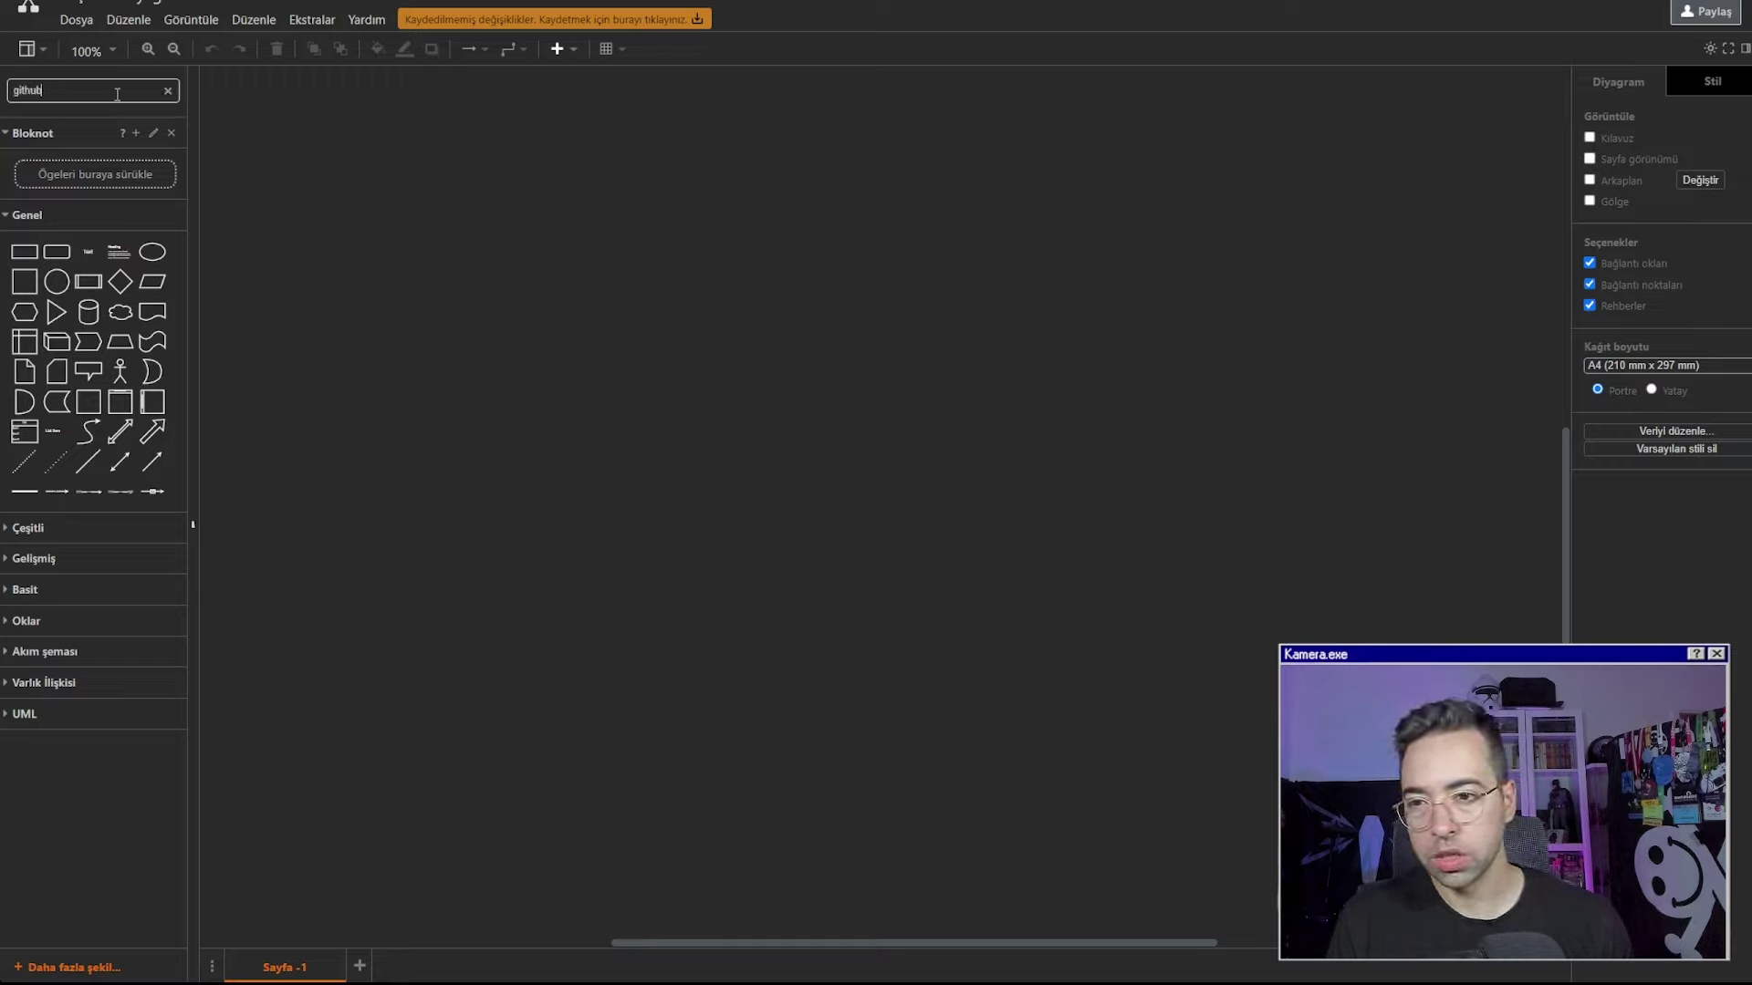
text(b)
key(Return)
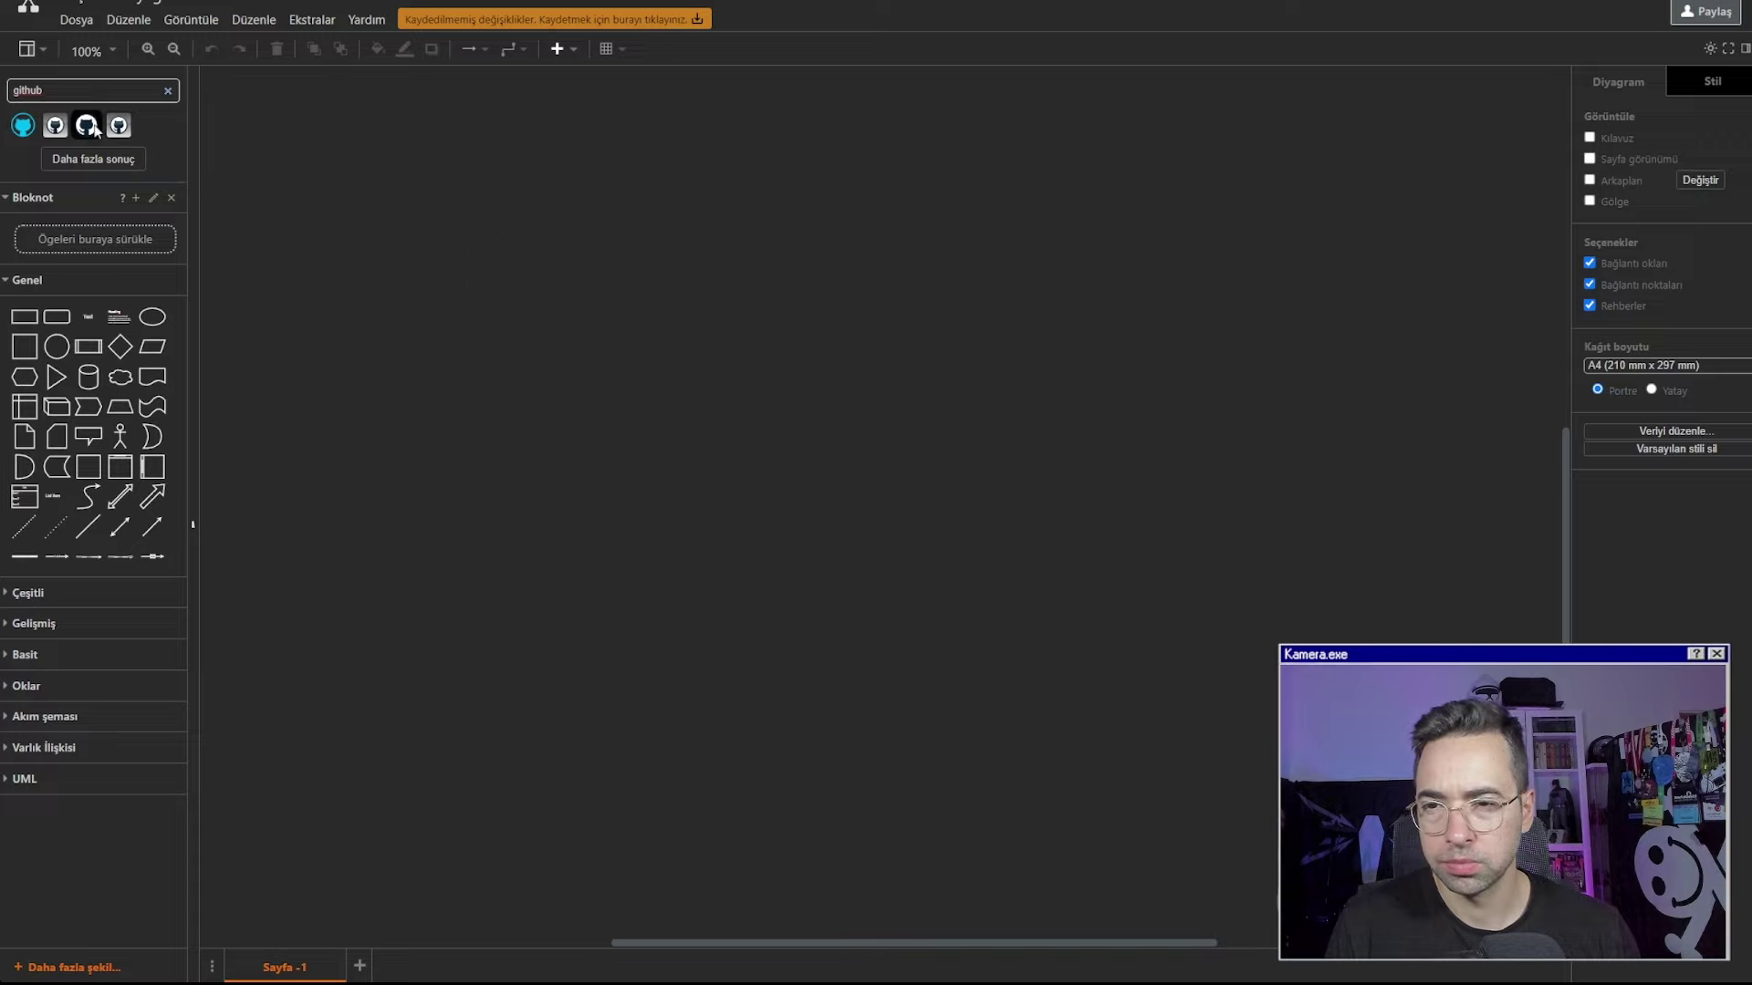
drag(94, 128, 507, 284)
click(337, 270)
click(75, 94)
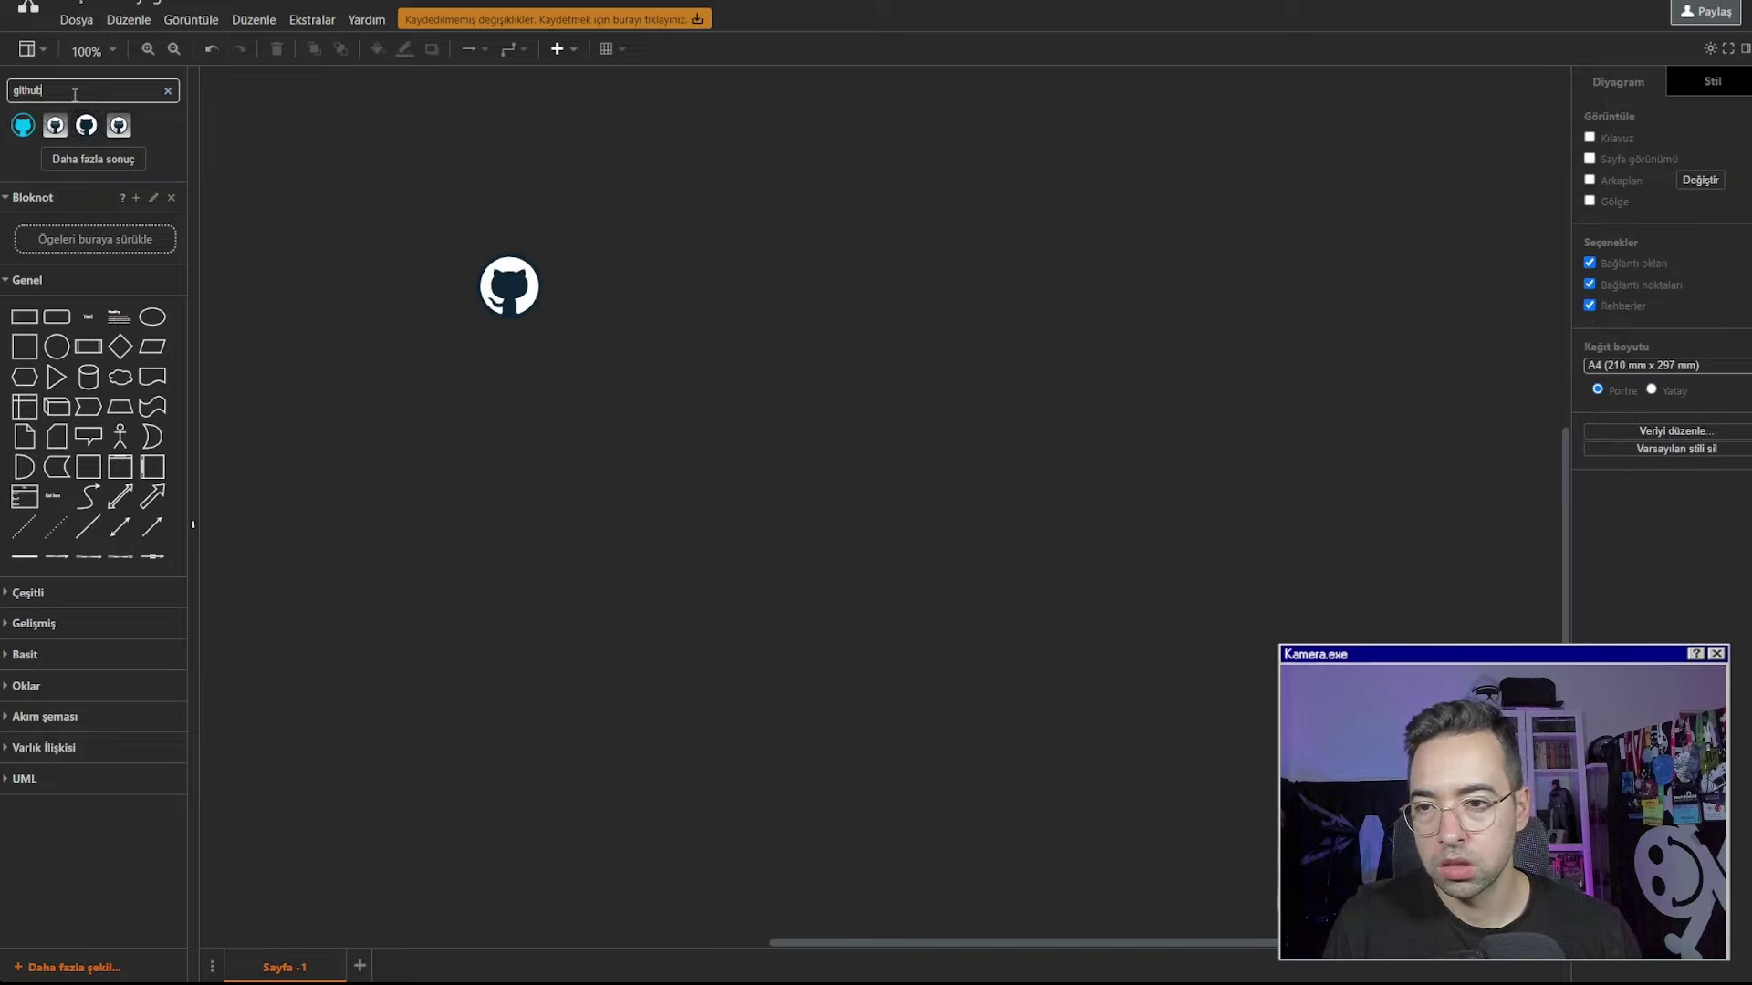
Search the shape library for "person", place the stick figure on the canvas beside the GitHub icon and label it "Developer"
key(ctrl+a)
text(person)
key(Return)
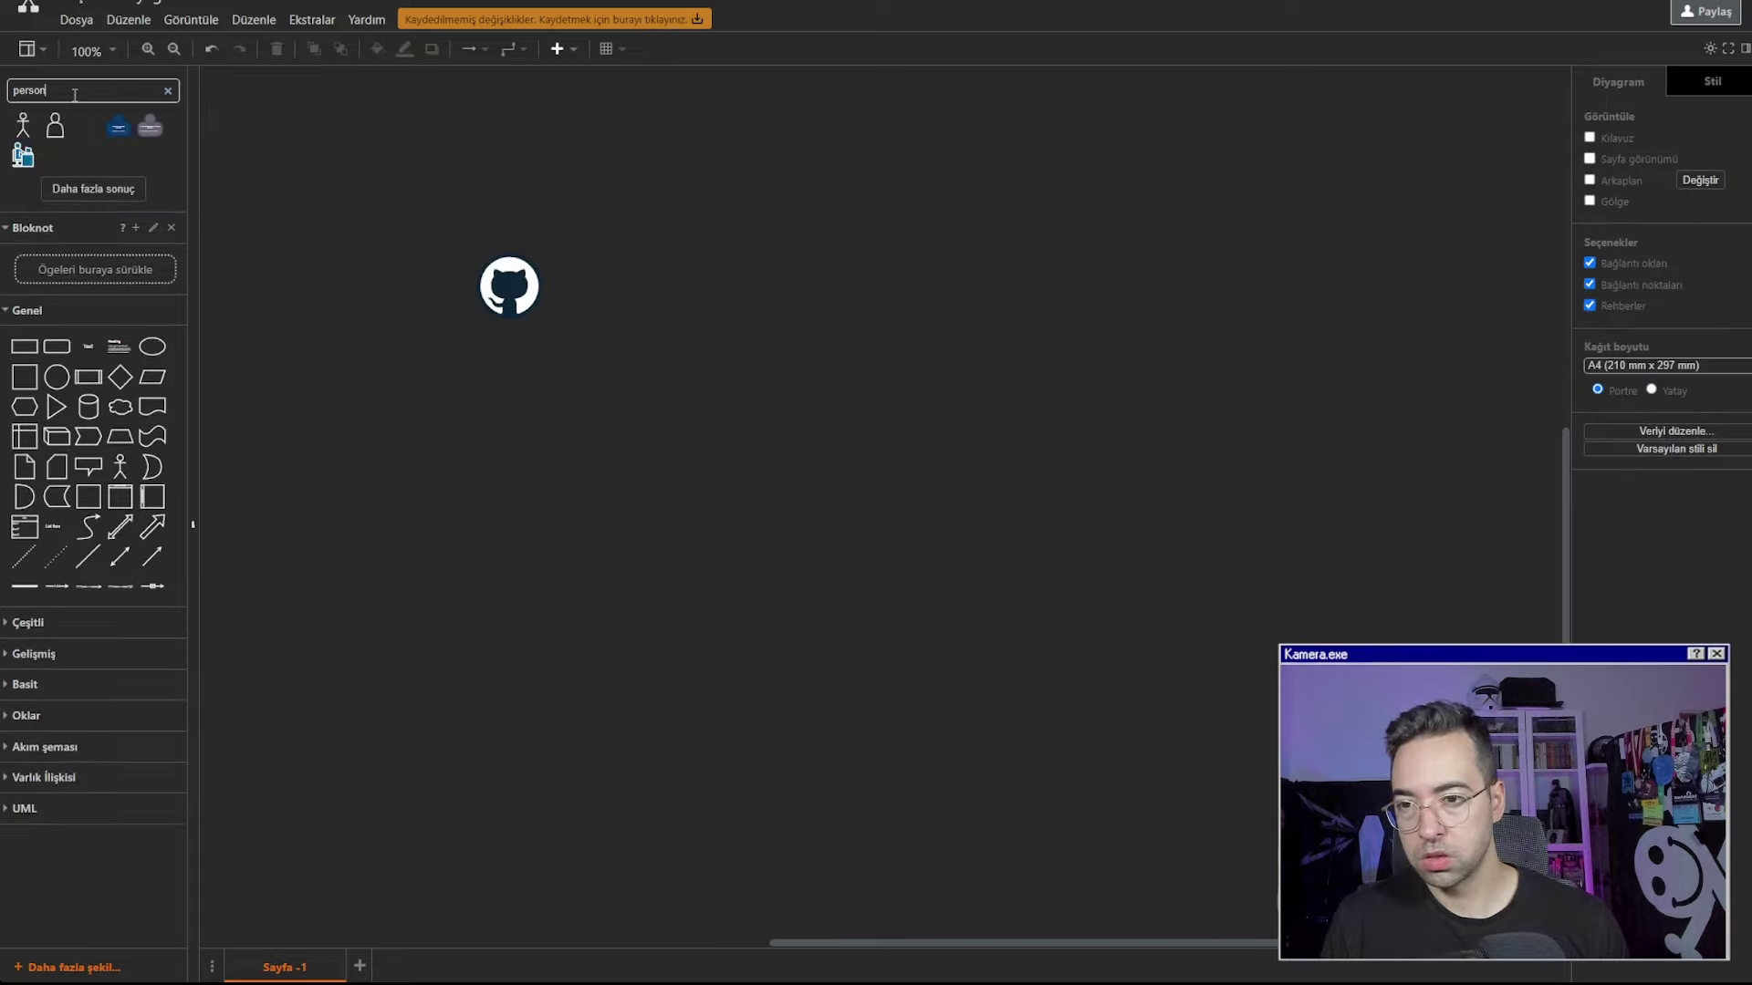
drag(23, 125, 352, 271)
double_click(352, 270)
text(Dev)
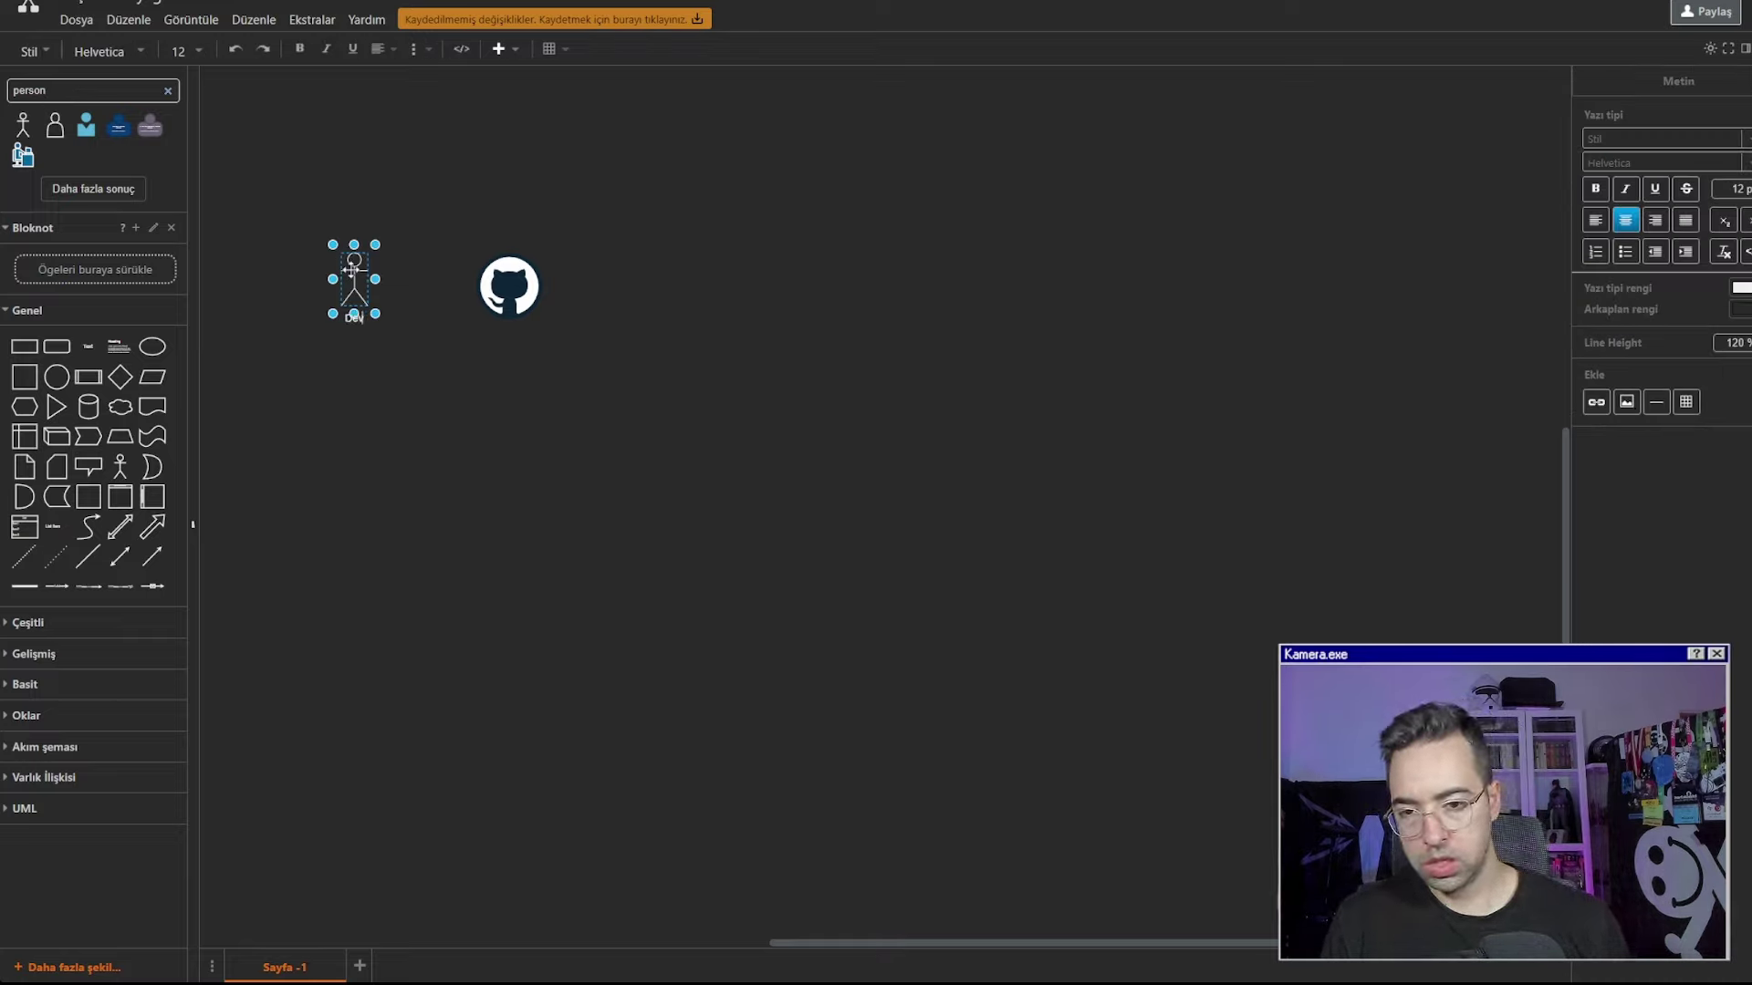
text(eloper)
click(398, 285)
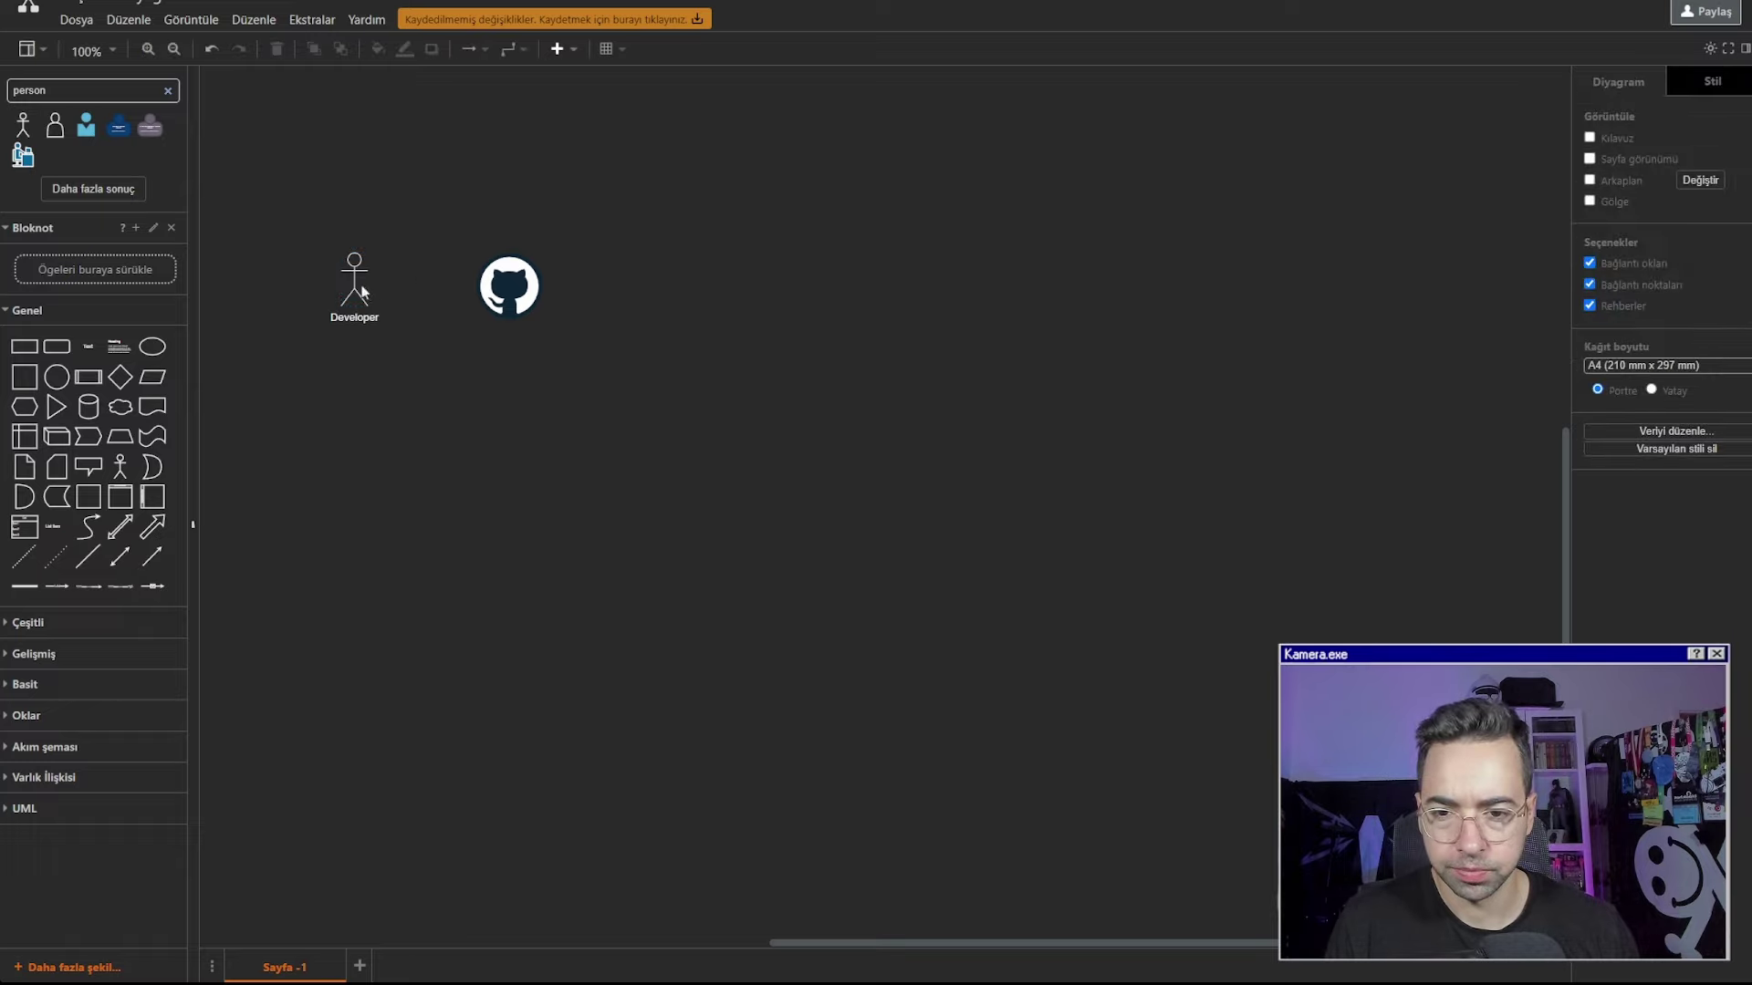
Connect the Developer figure to the GitHub icon with a straight arrow
click(362, 292)
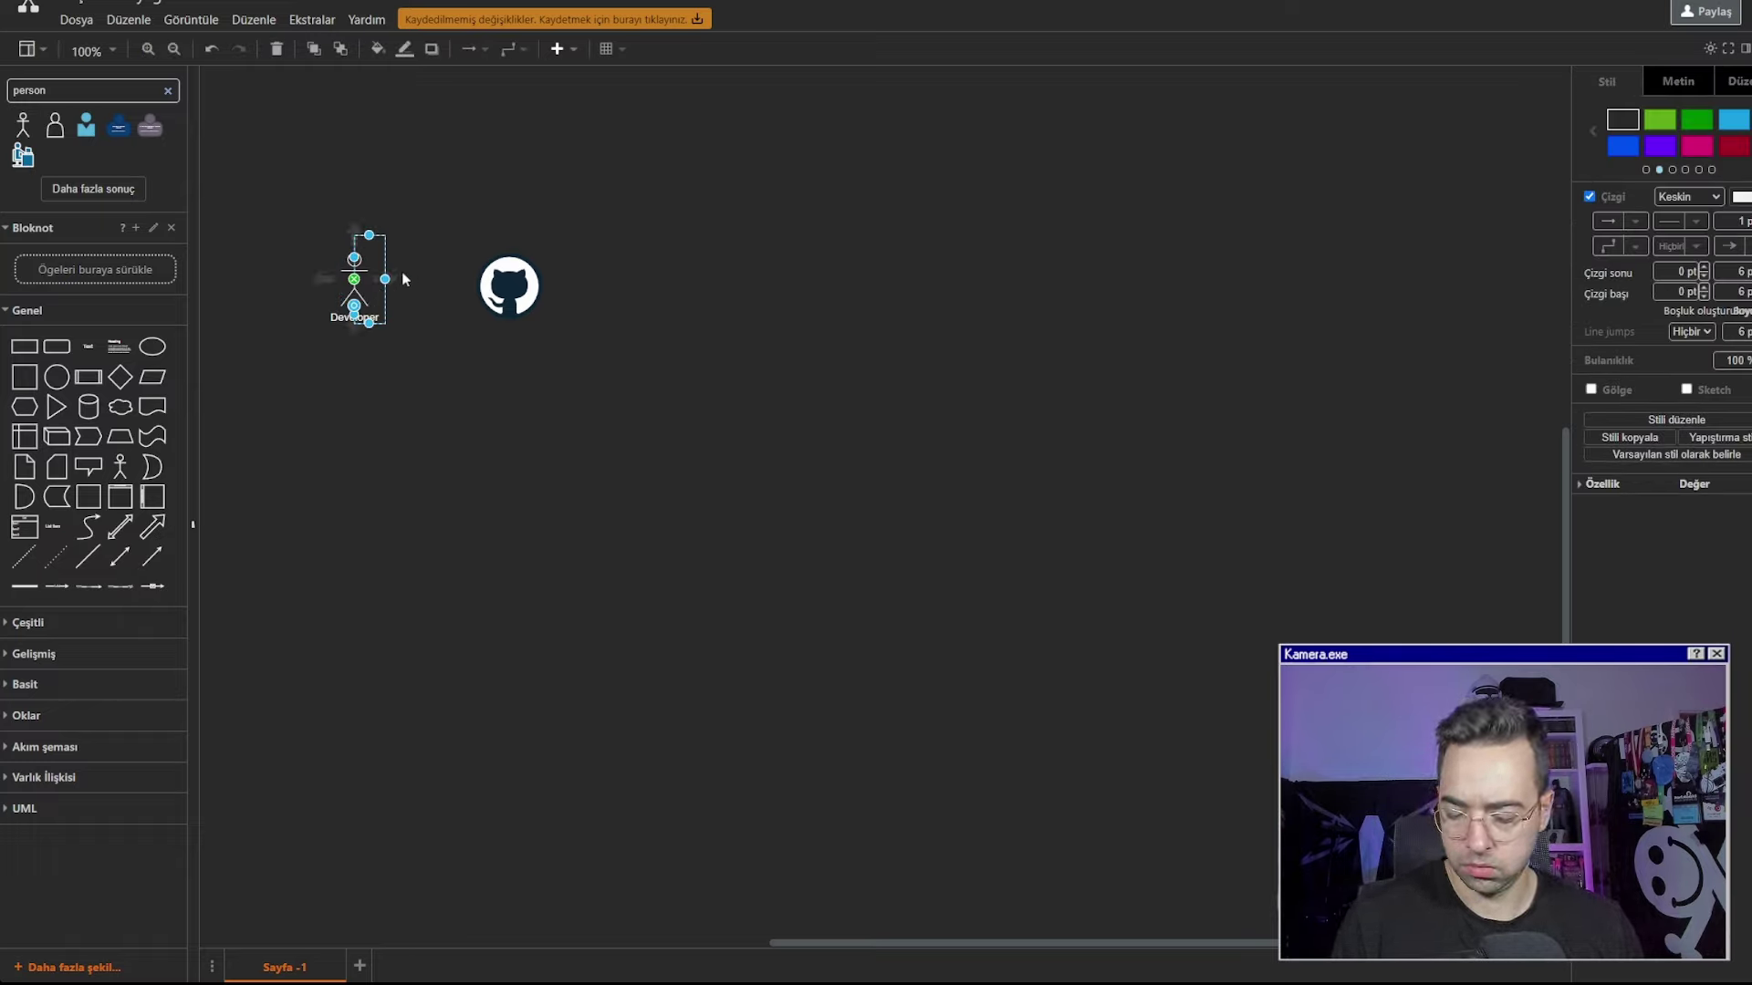
click(401, 271)
click(354, 265)
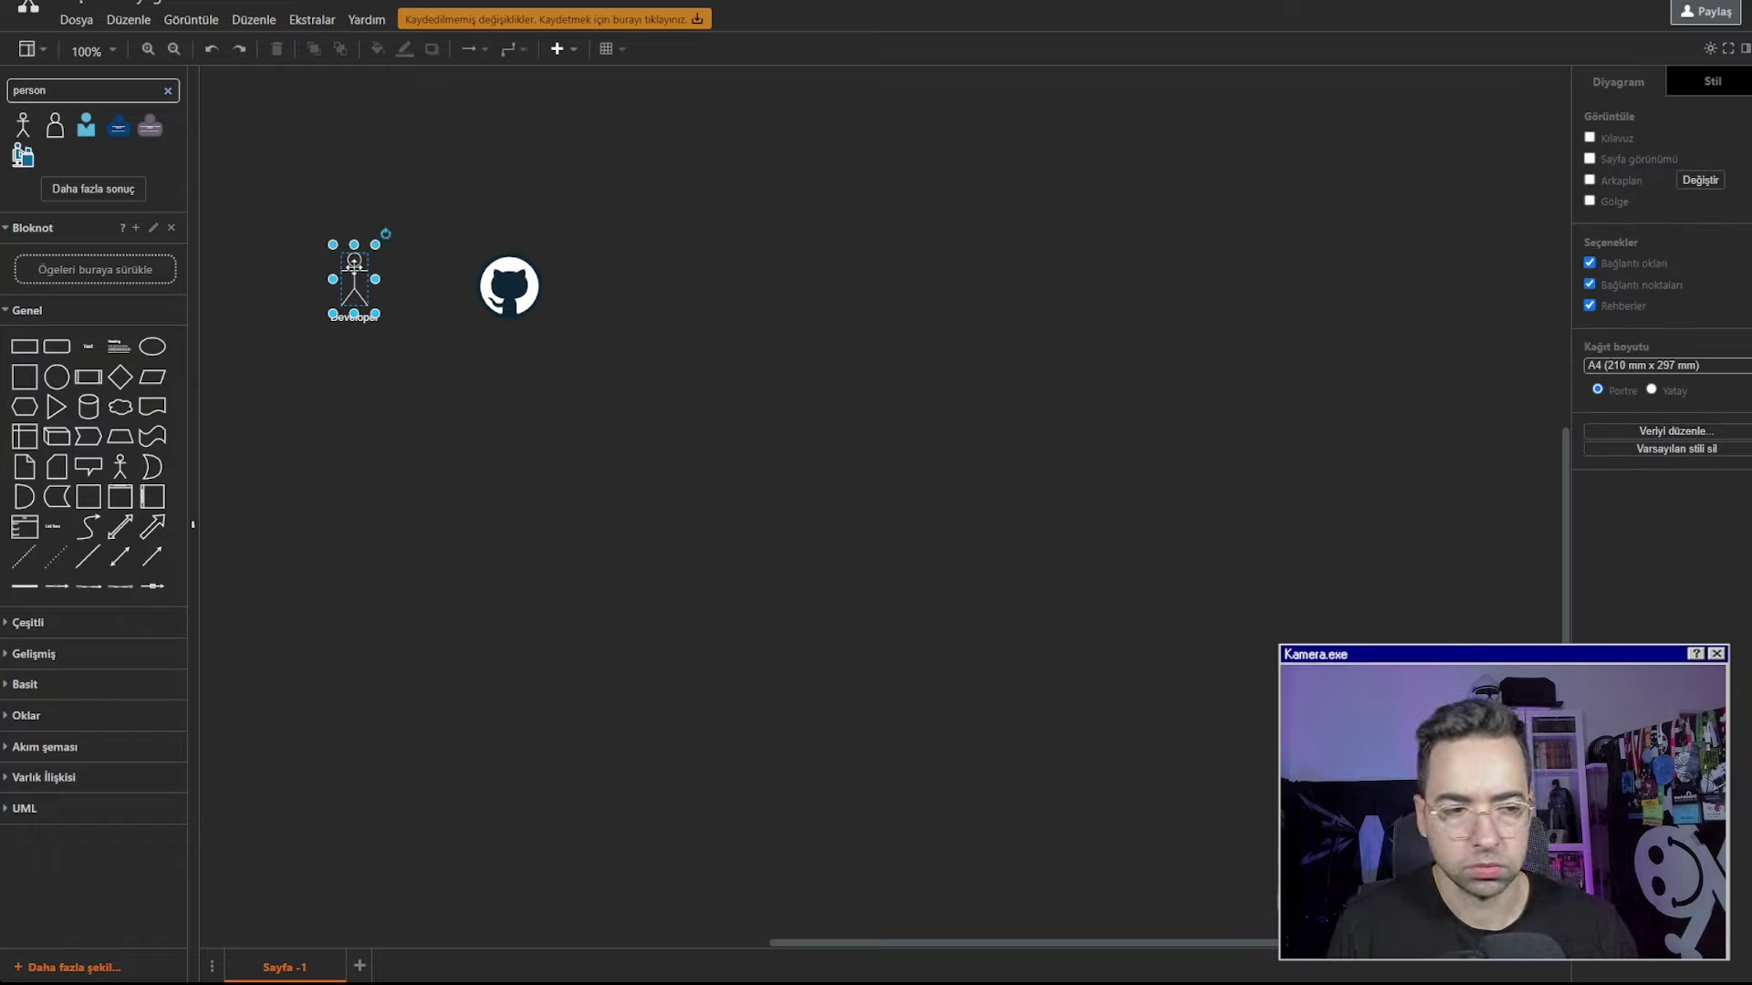
drag(354, 264, 516, 274)
Label the arrow between the Developer figure and the GitHub icon "Commit"
click(424, 275)
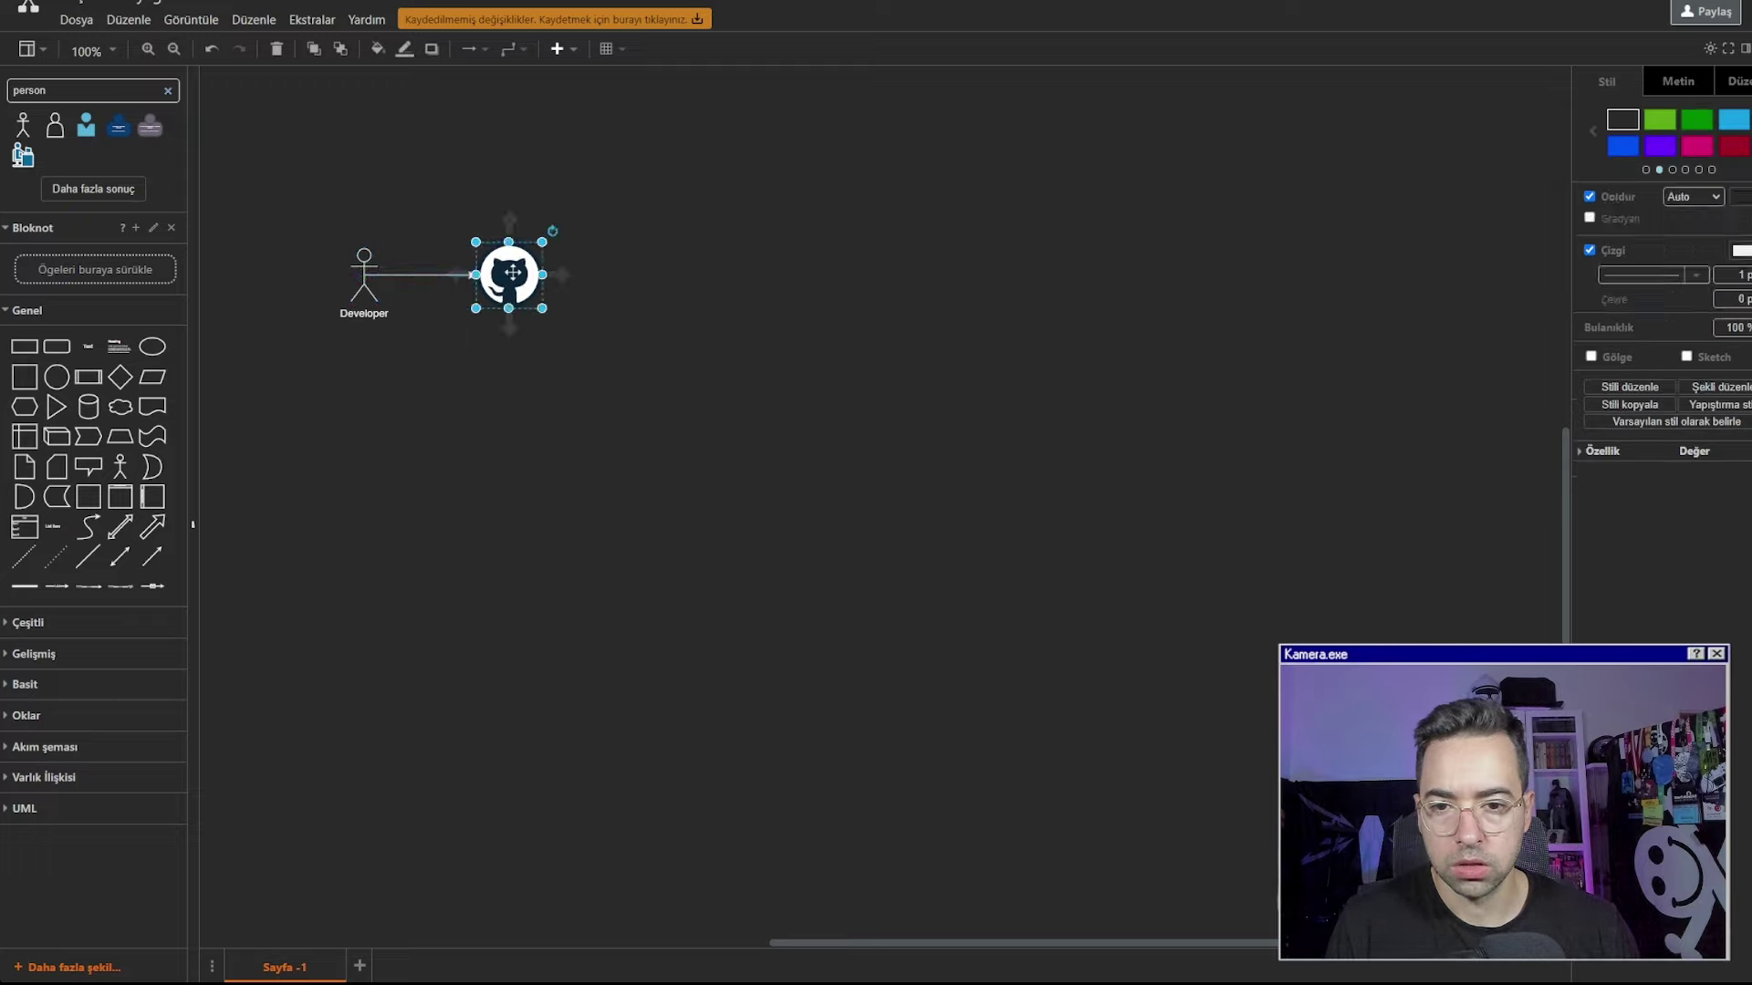
click(422, 275)
double_click(424, 275)
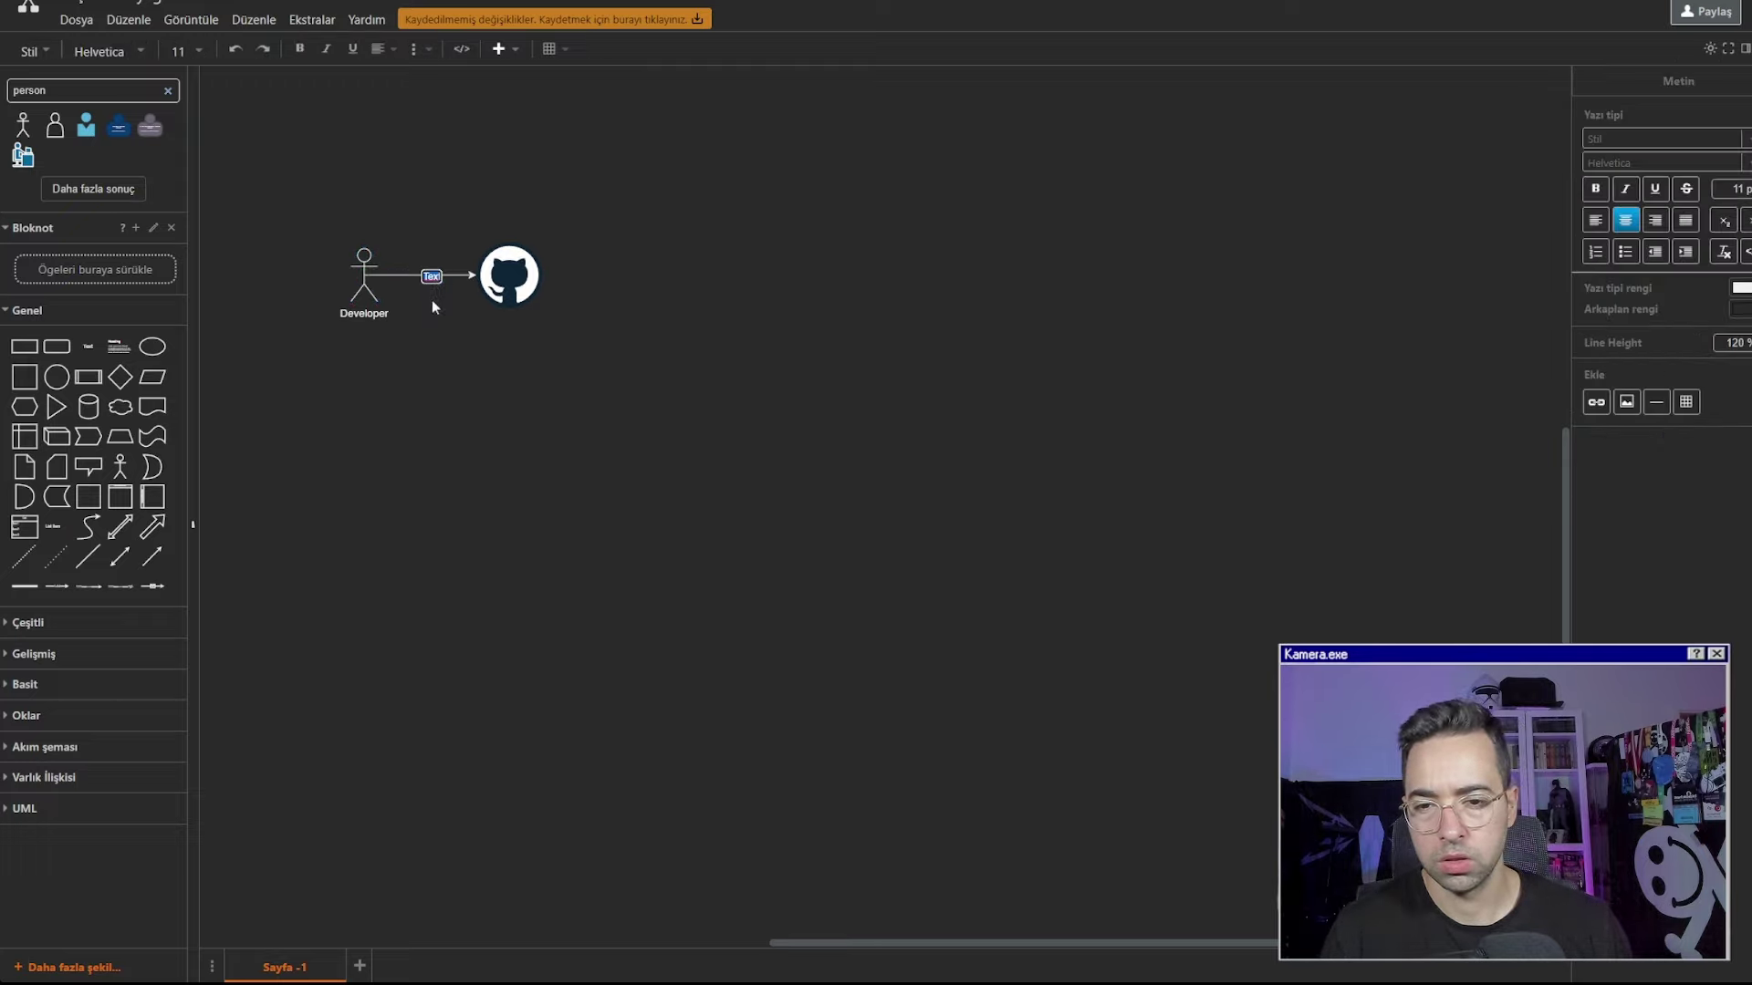
text(Commit)
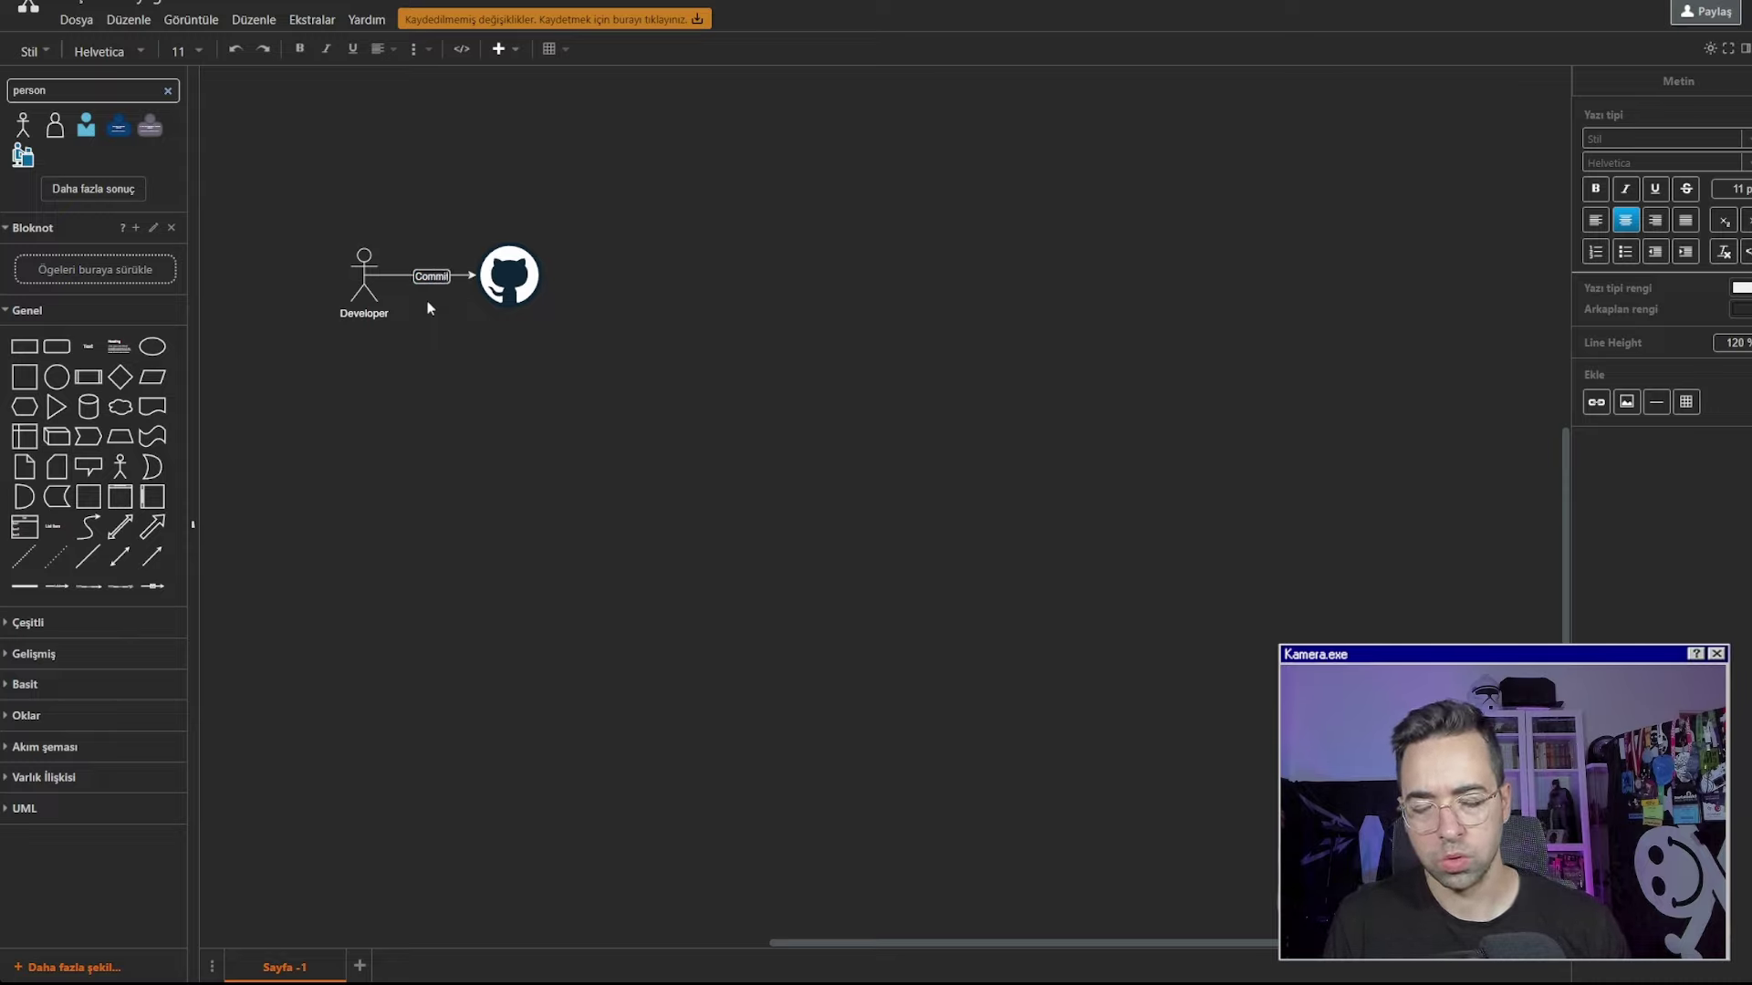
click(452, 325)
Label the GitHub icon at the end of the Commit arrow "Code Repo"
click(509, 279)
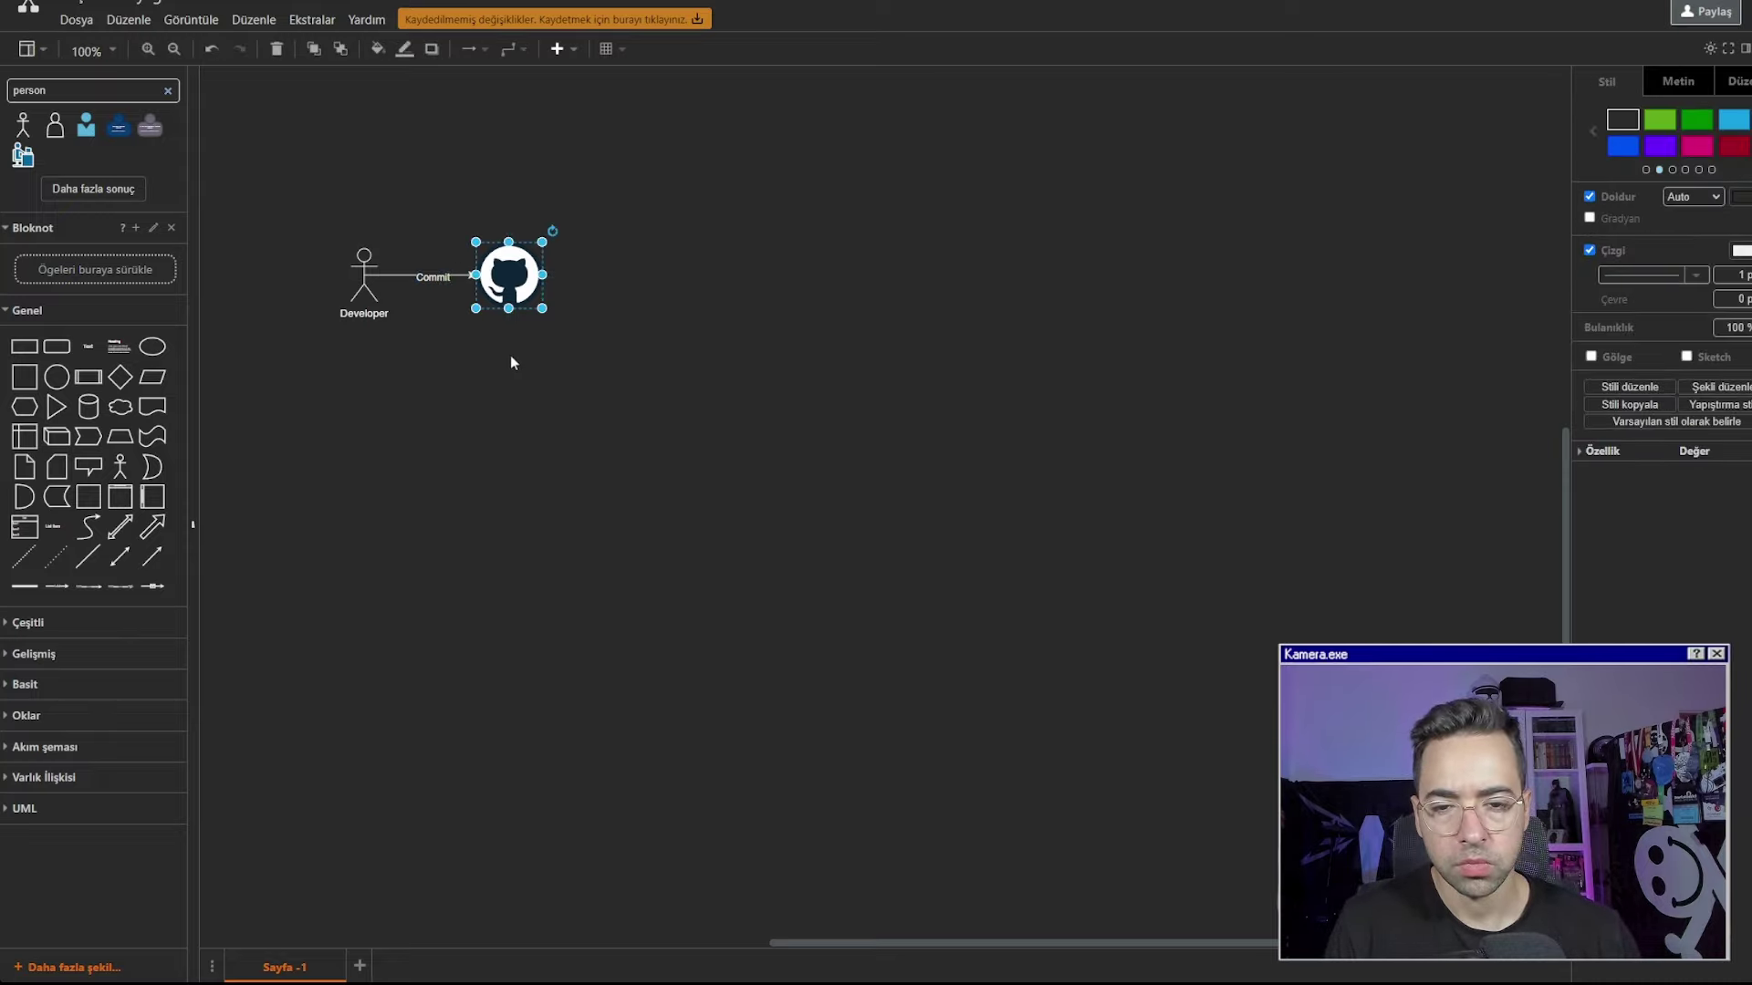
double_click(510, 280)
text(Code Repo)
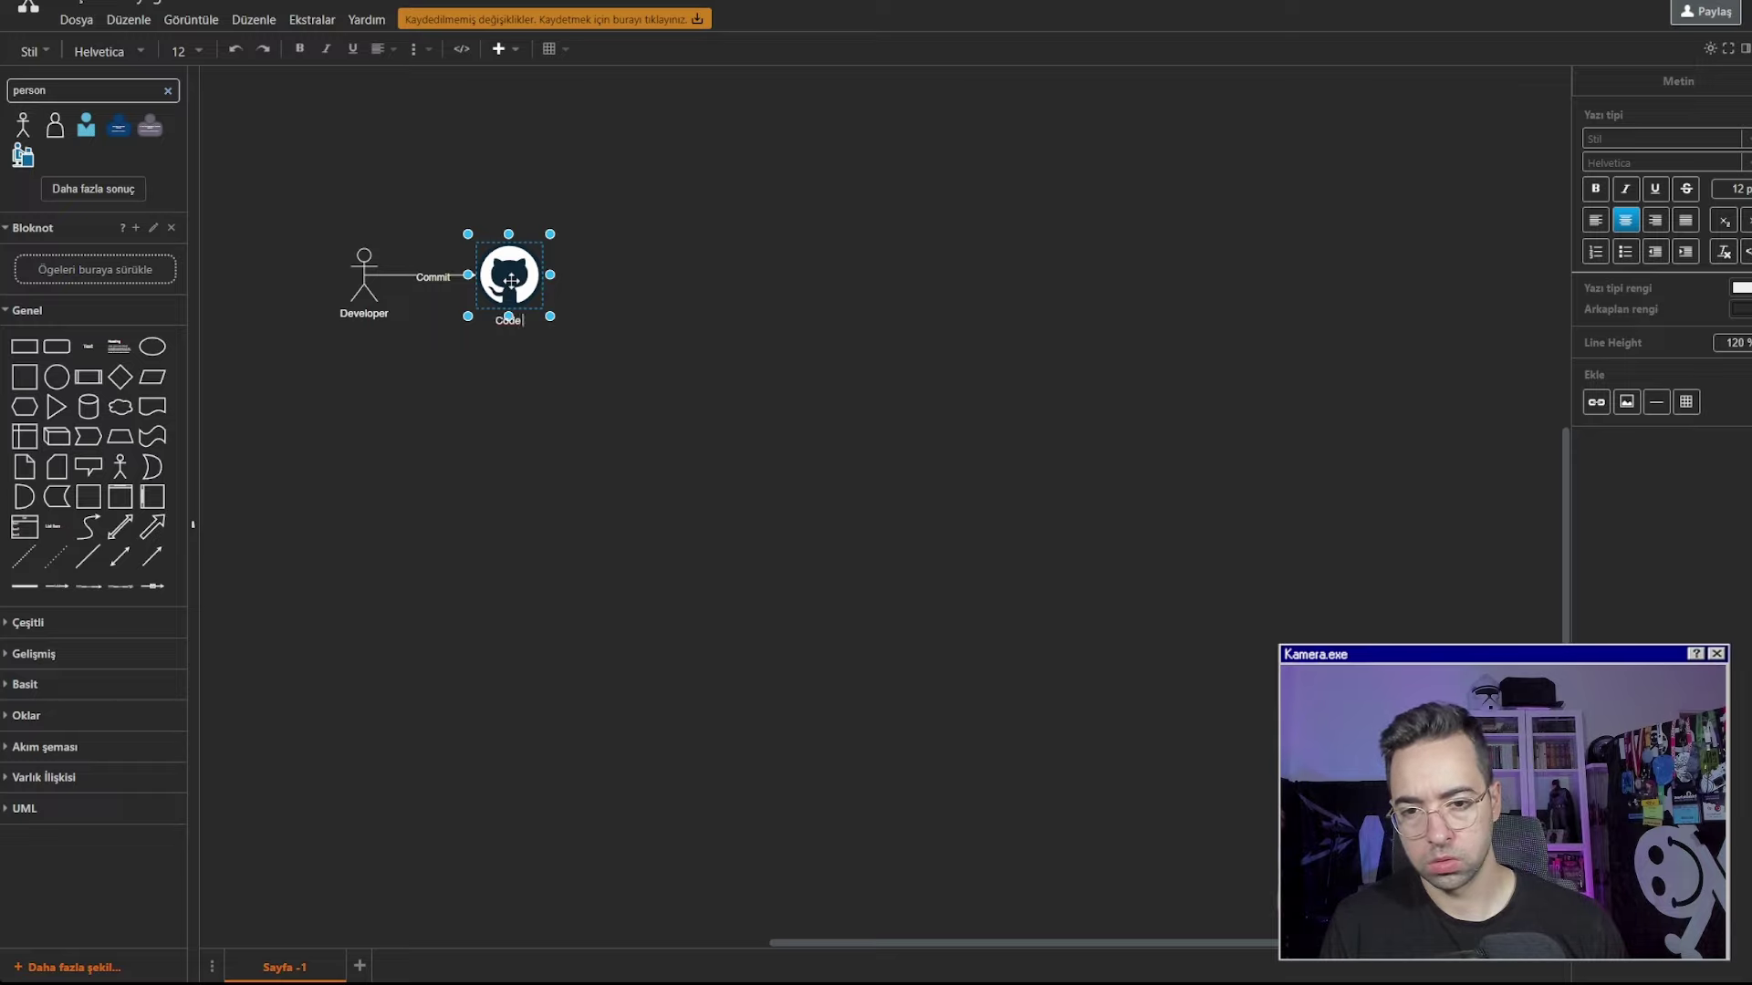
click(571, 402)
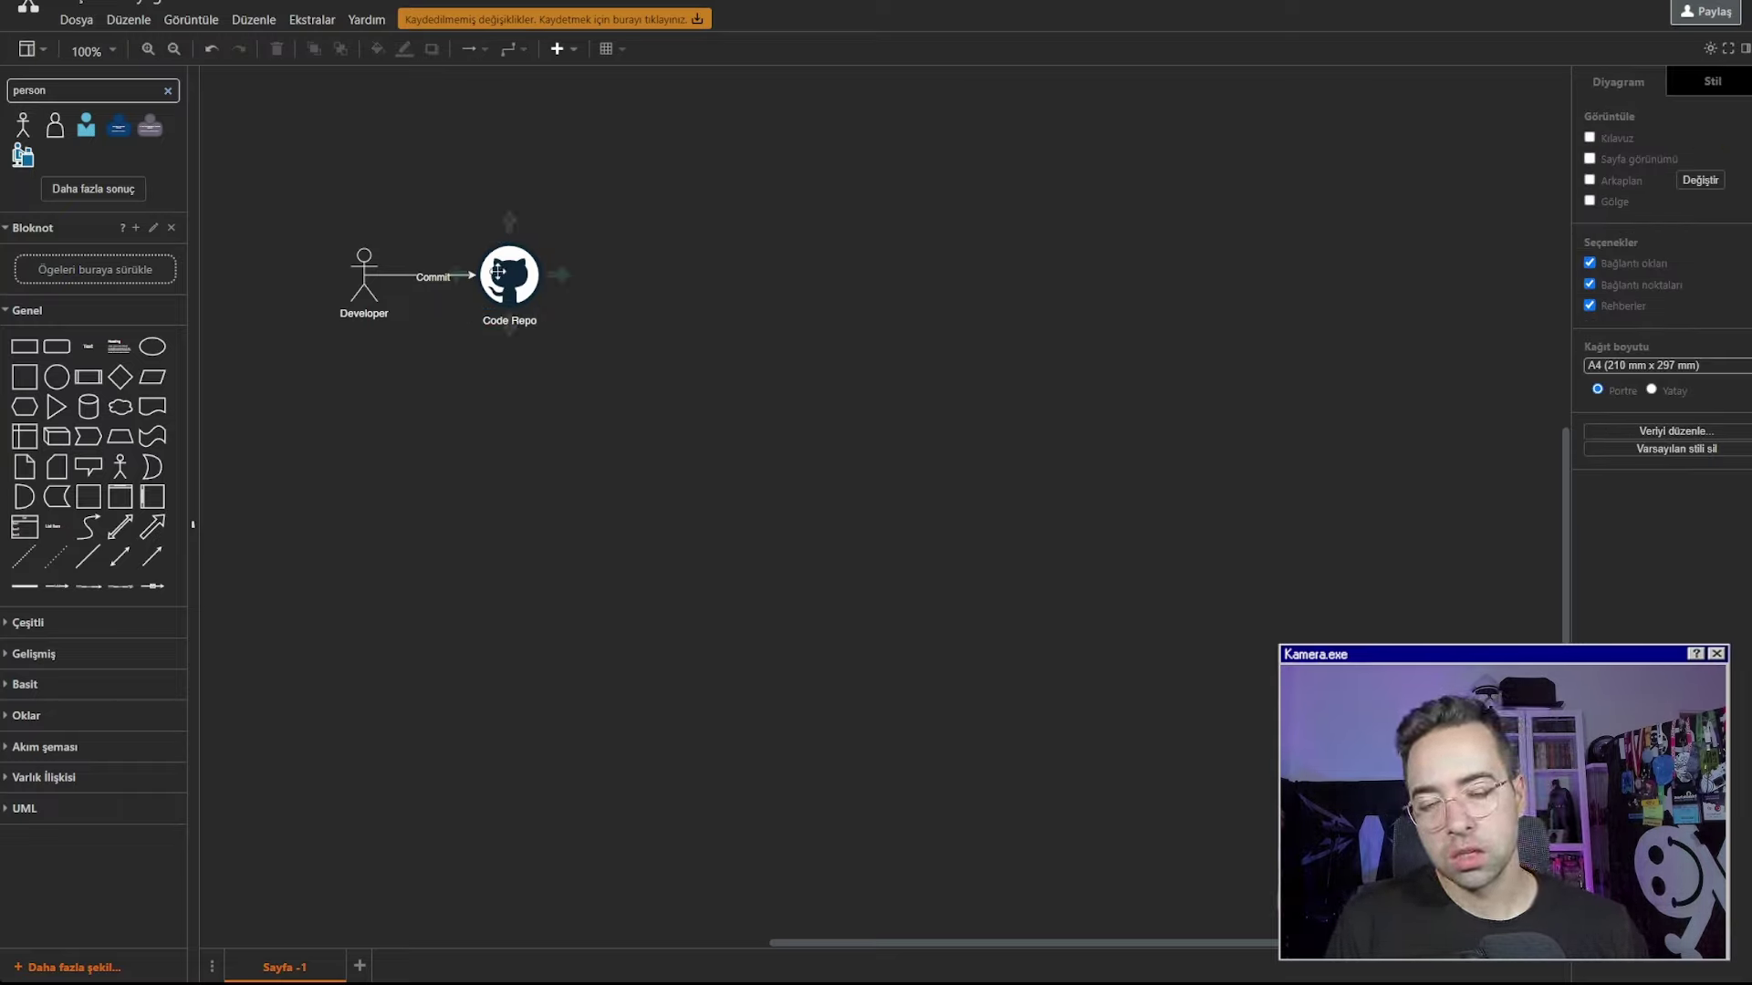
click(434, 278)
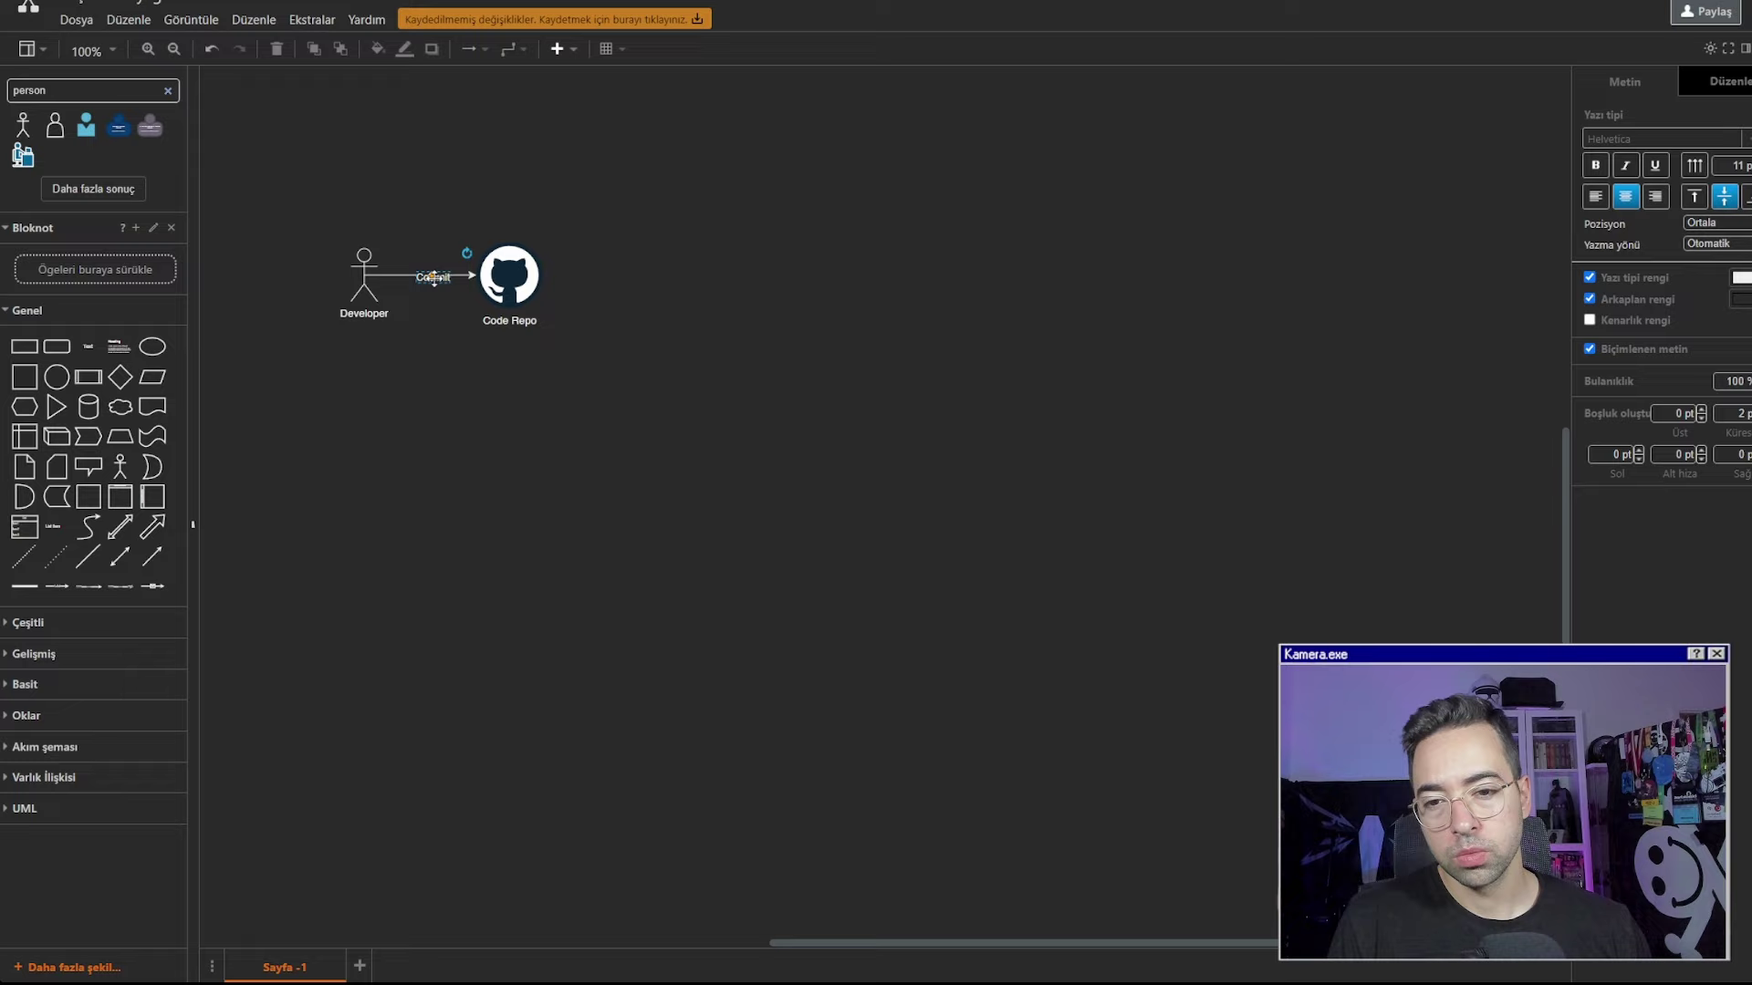
click(588, 296)
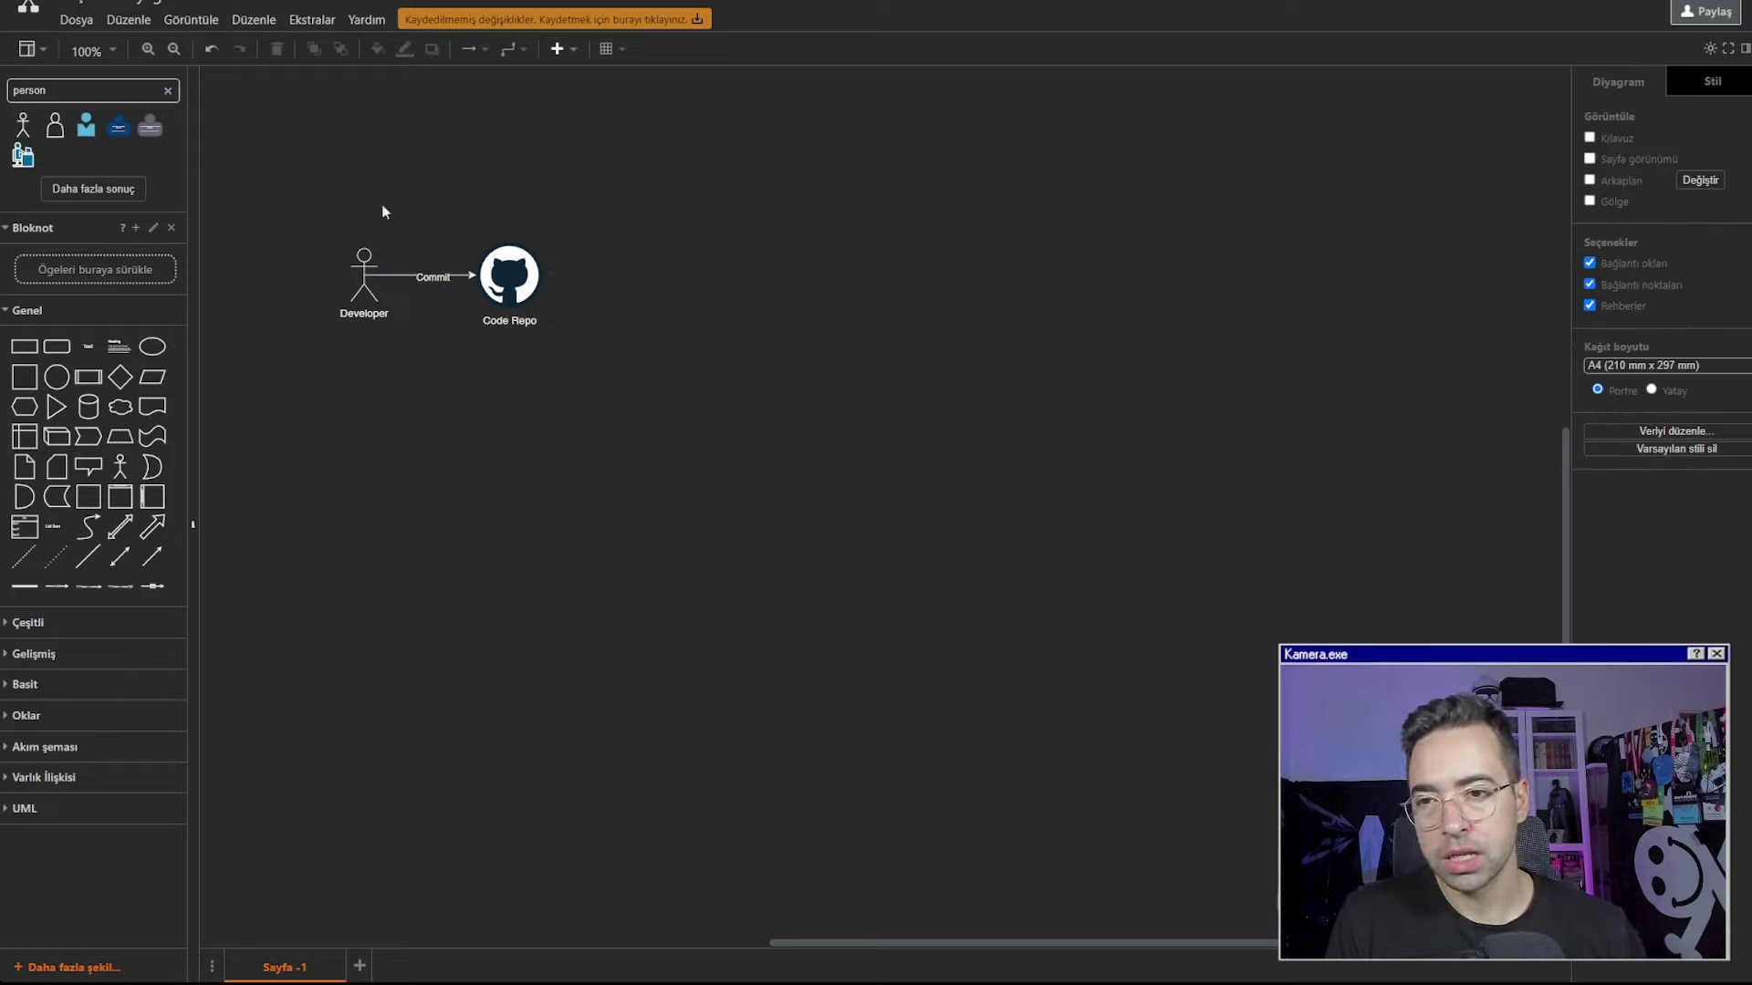
Change the white GitHub icon's label to "Main Repo"
double_click(514, 322)
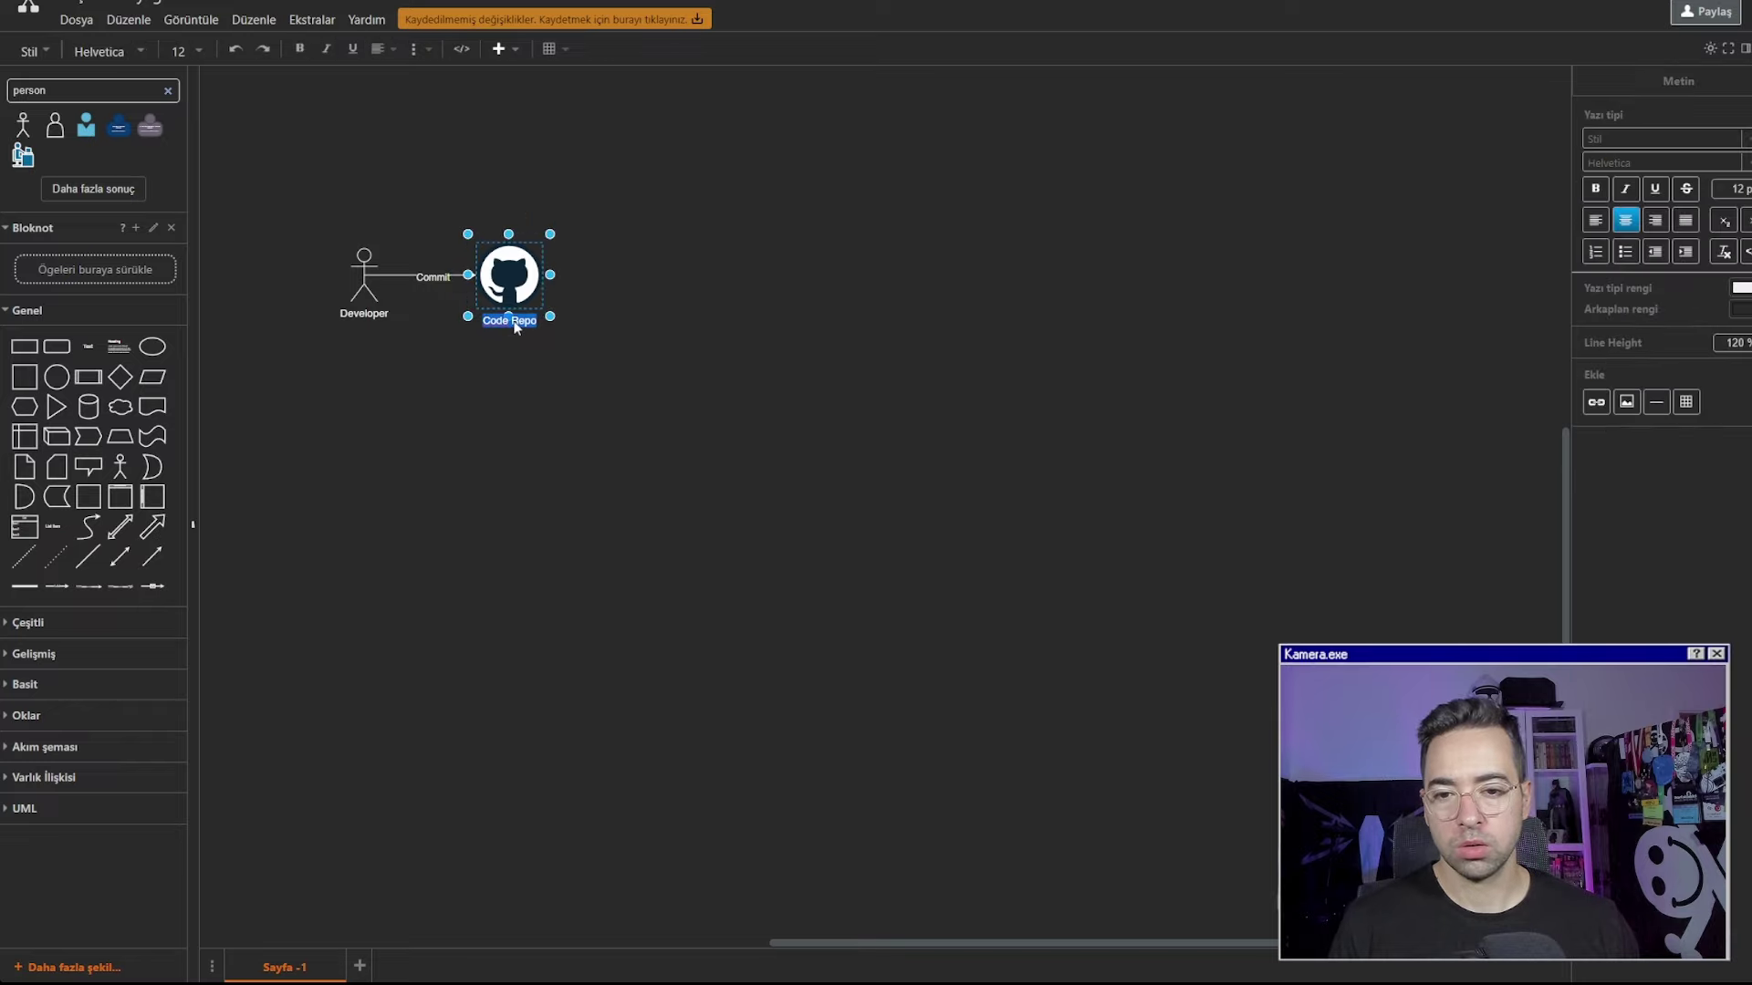
text(Main Repo)
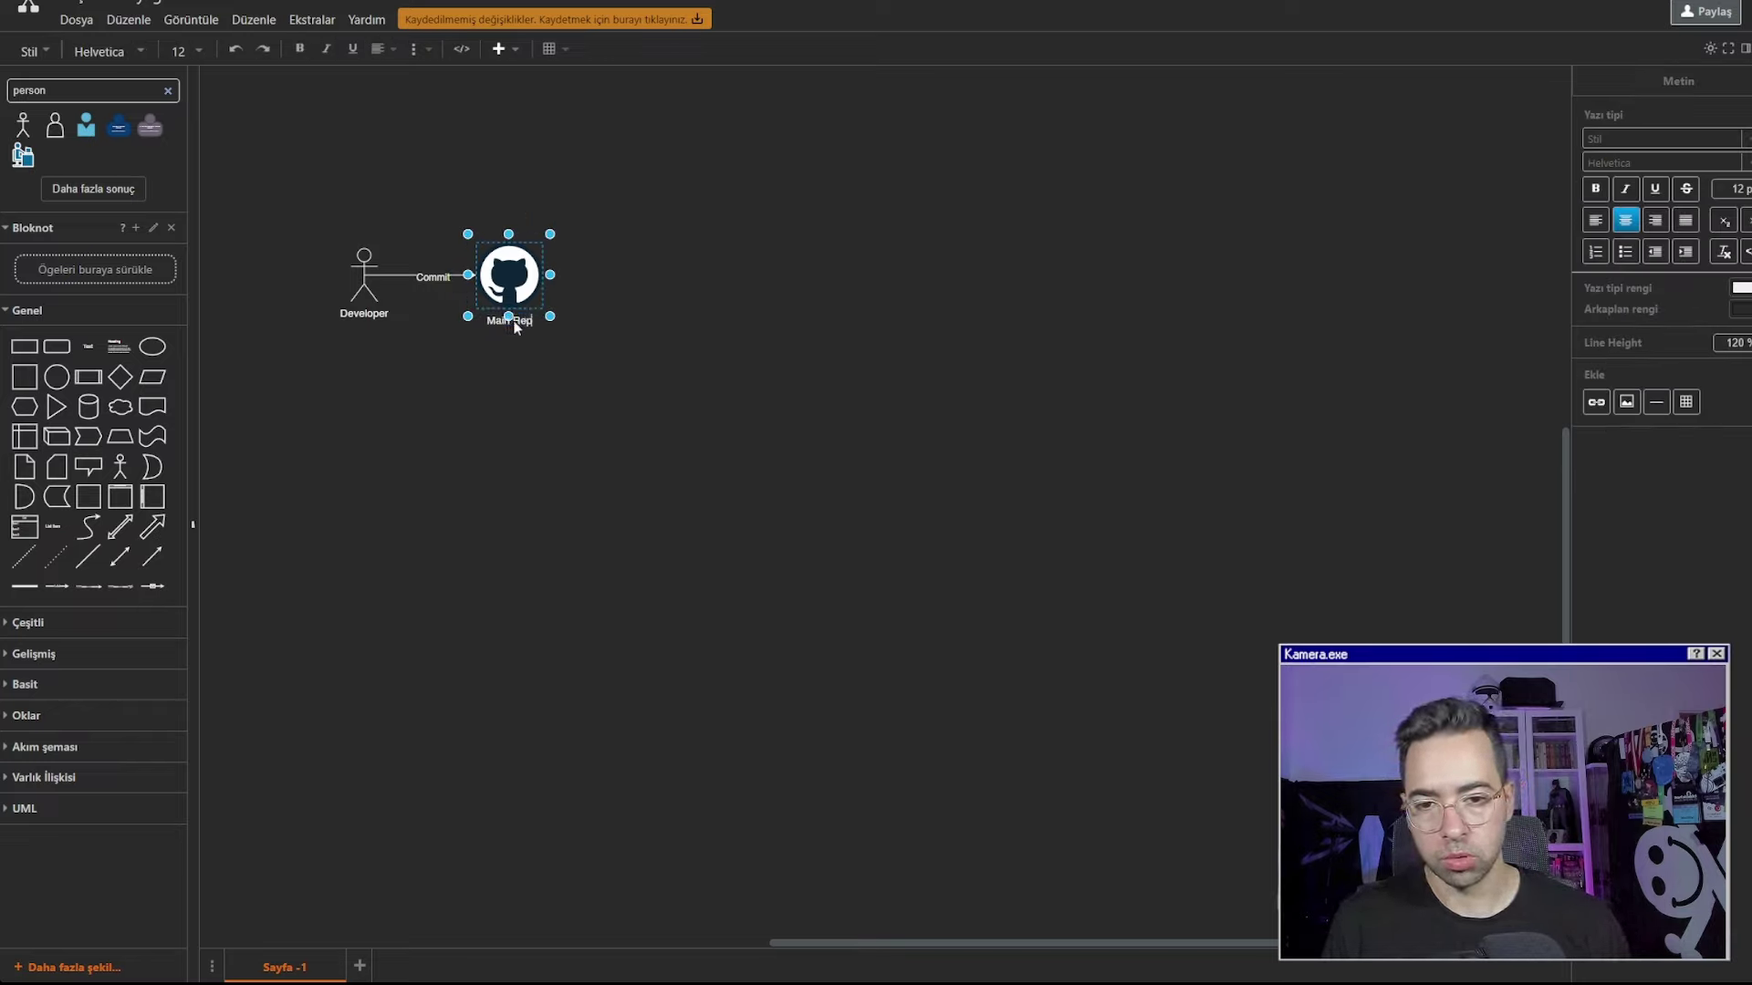
click(495, 358)
Search the shape library for "github" and place the blue GitHub icon on the far side of Main Repo from the Developer
double_click(106, 83)
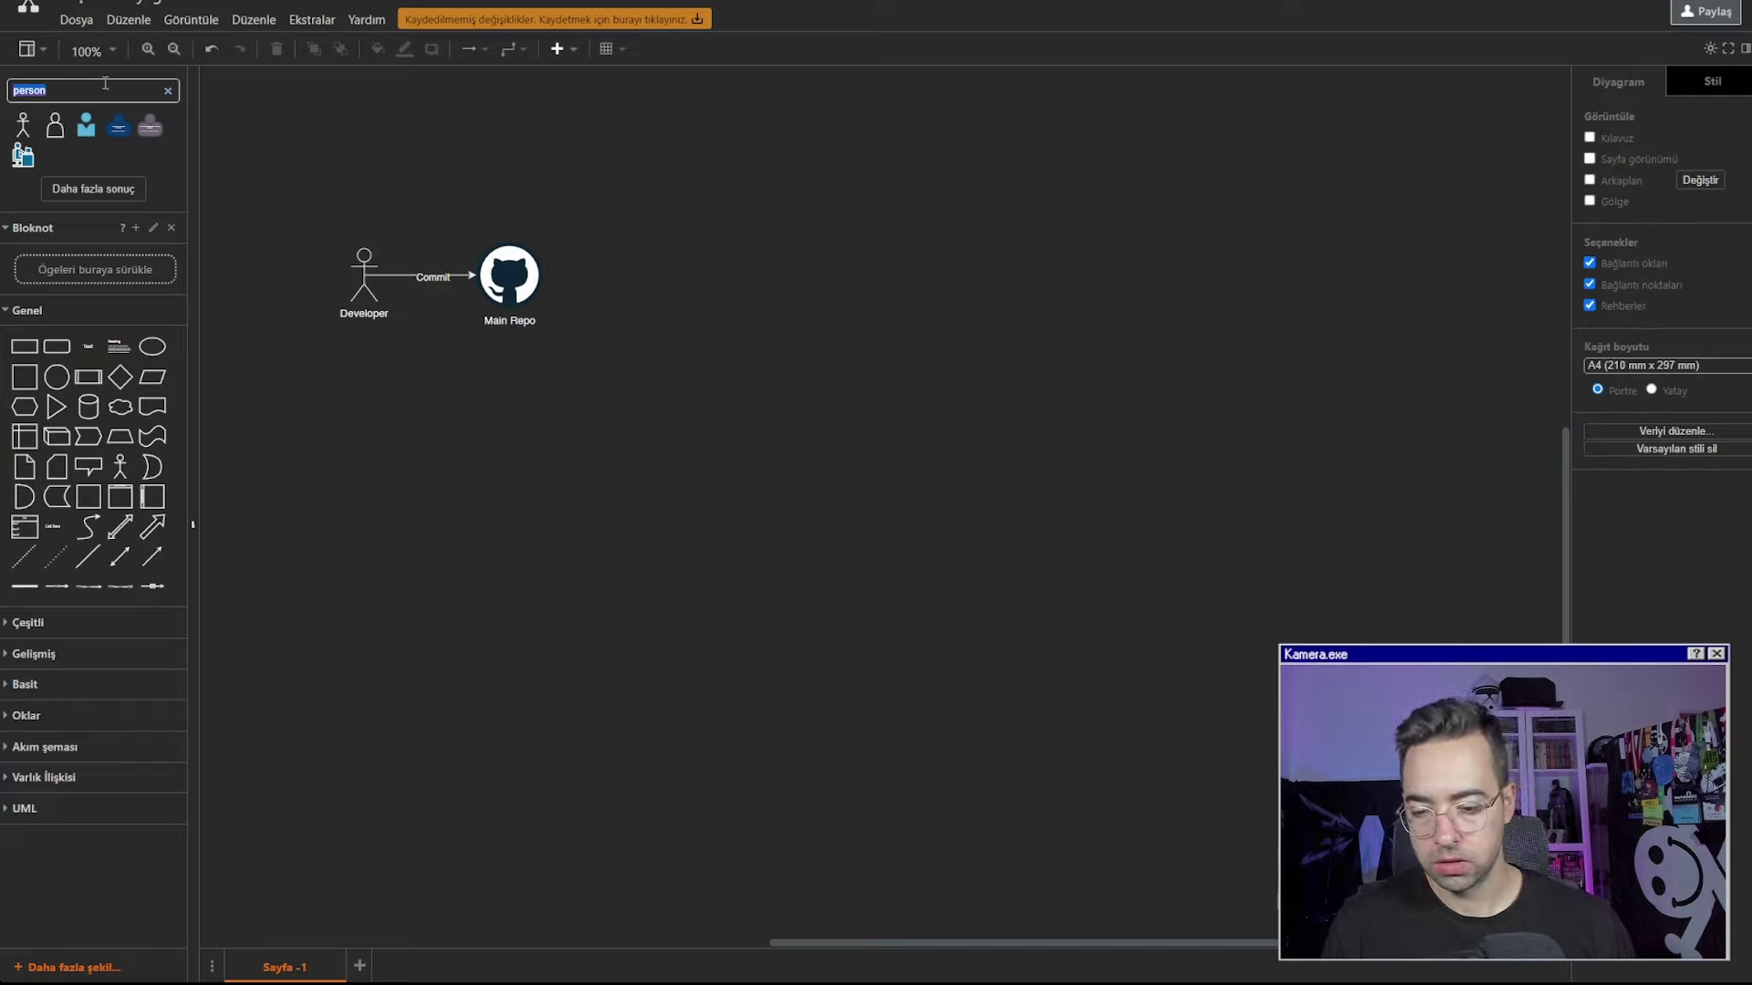
text(github)
key(Return)
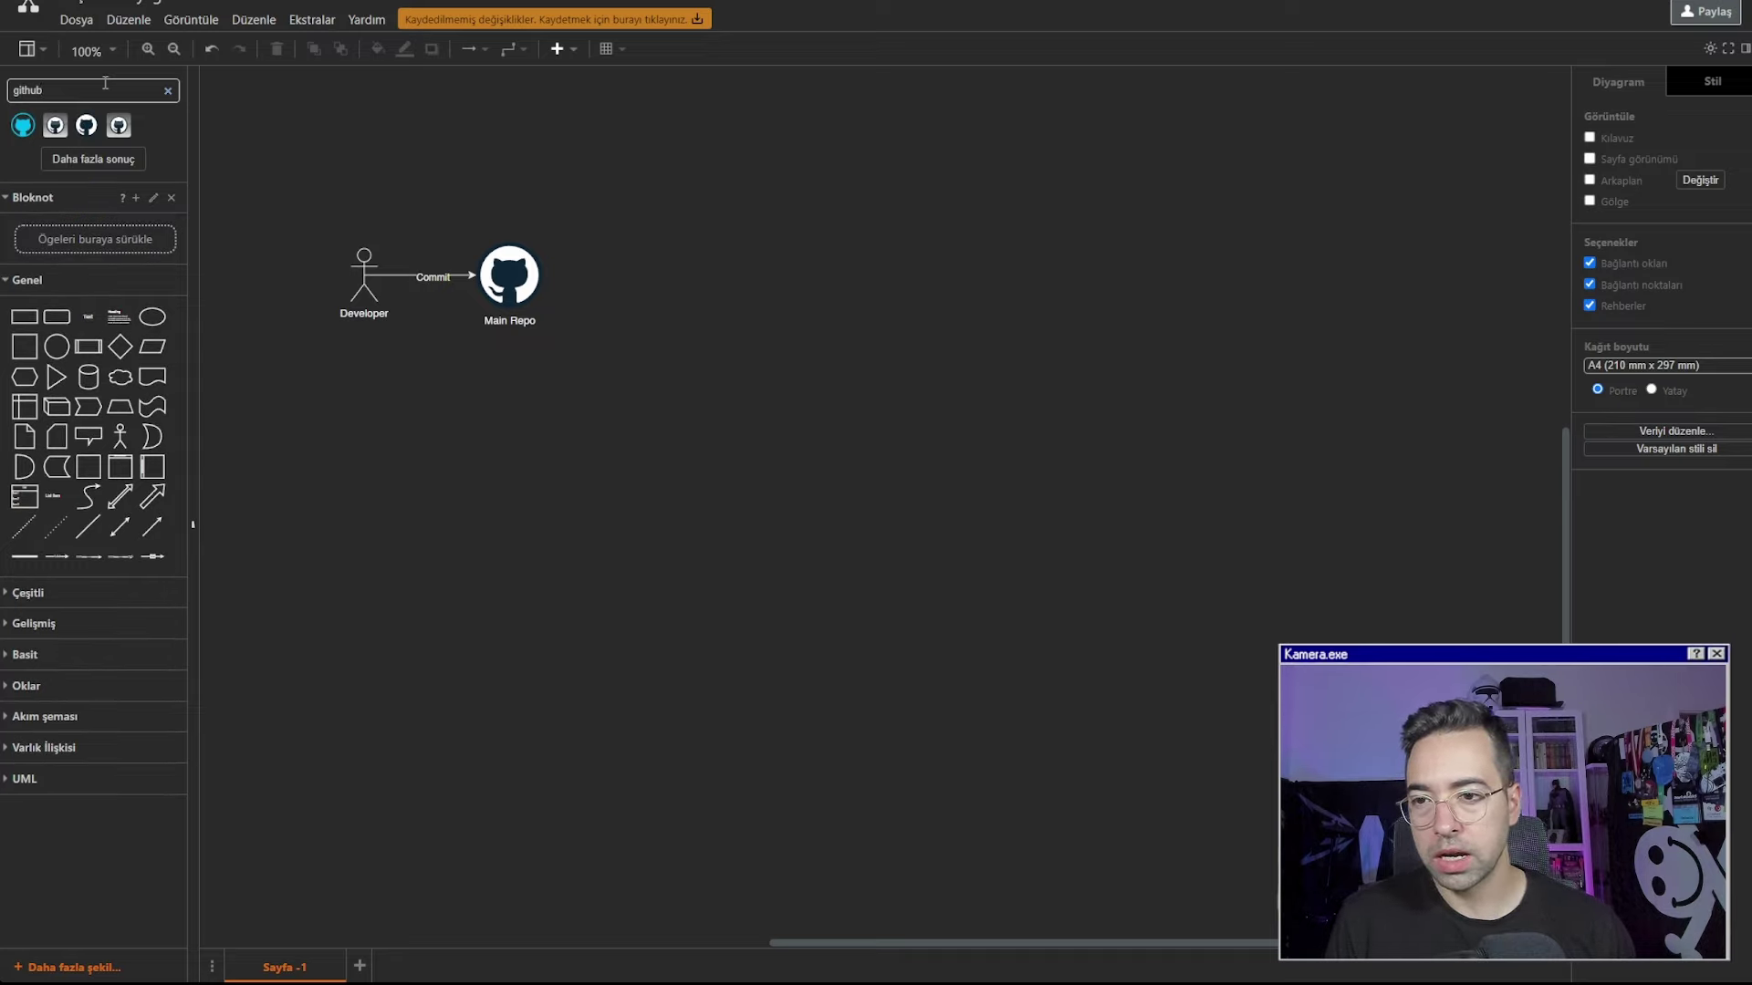
drag(23, 125, 644, 237)
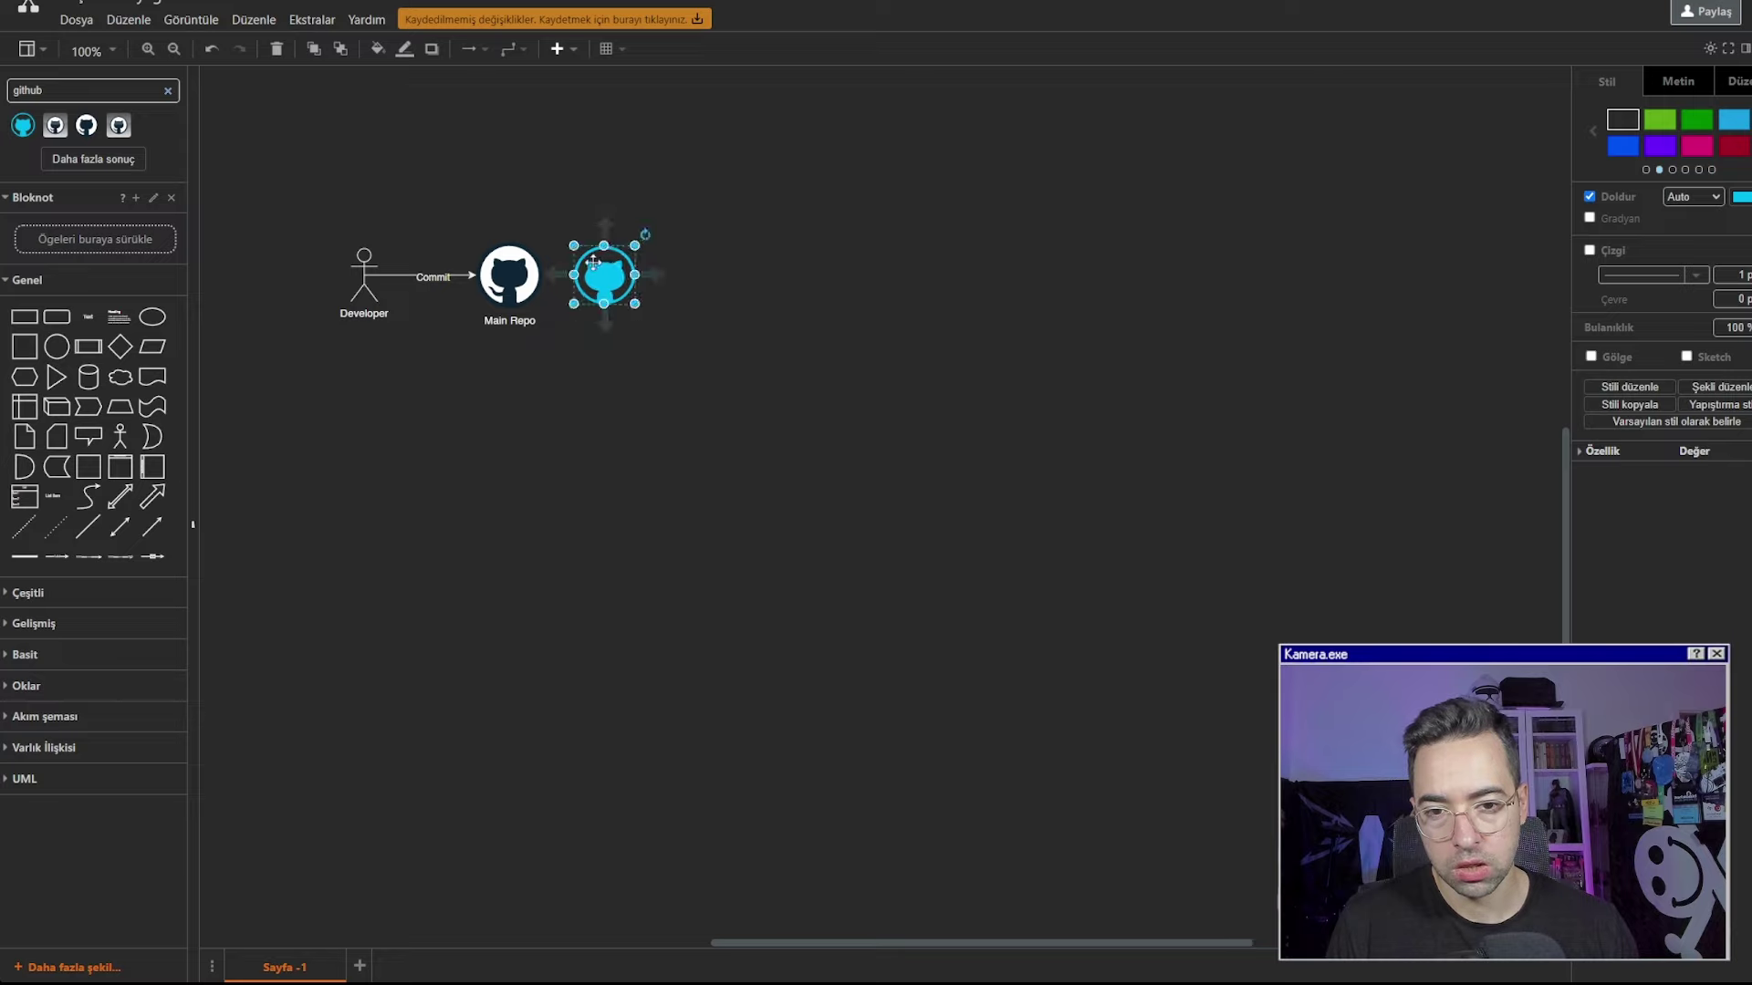
Label the blue GitHub icon "Pull Request" and move it slightly closer to Main Repo, aligned on the same row
double_click(593, 261)
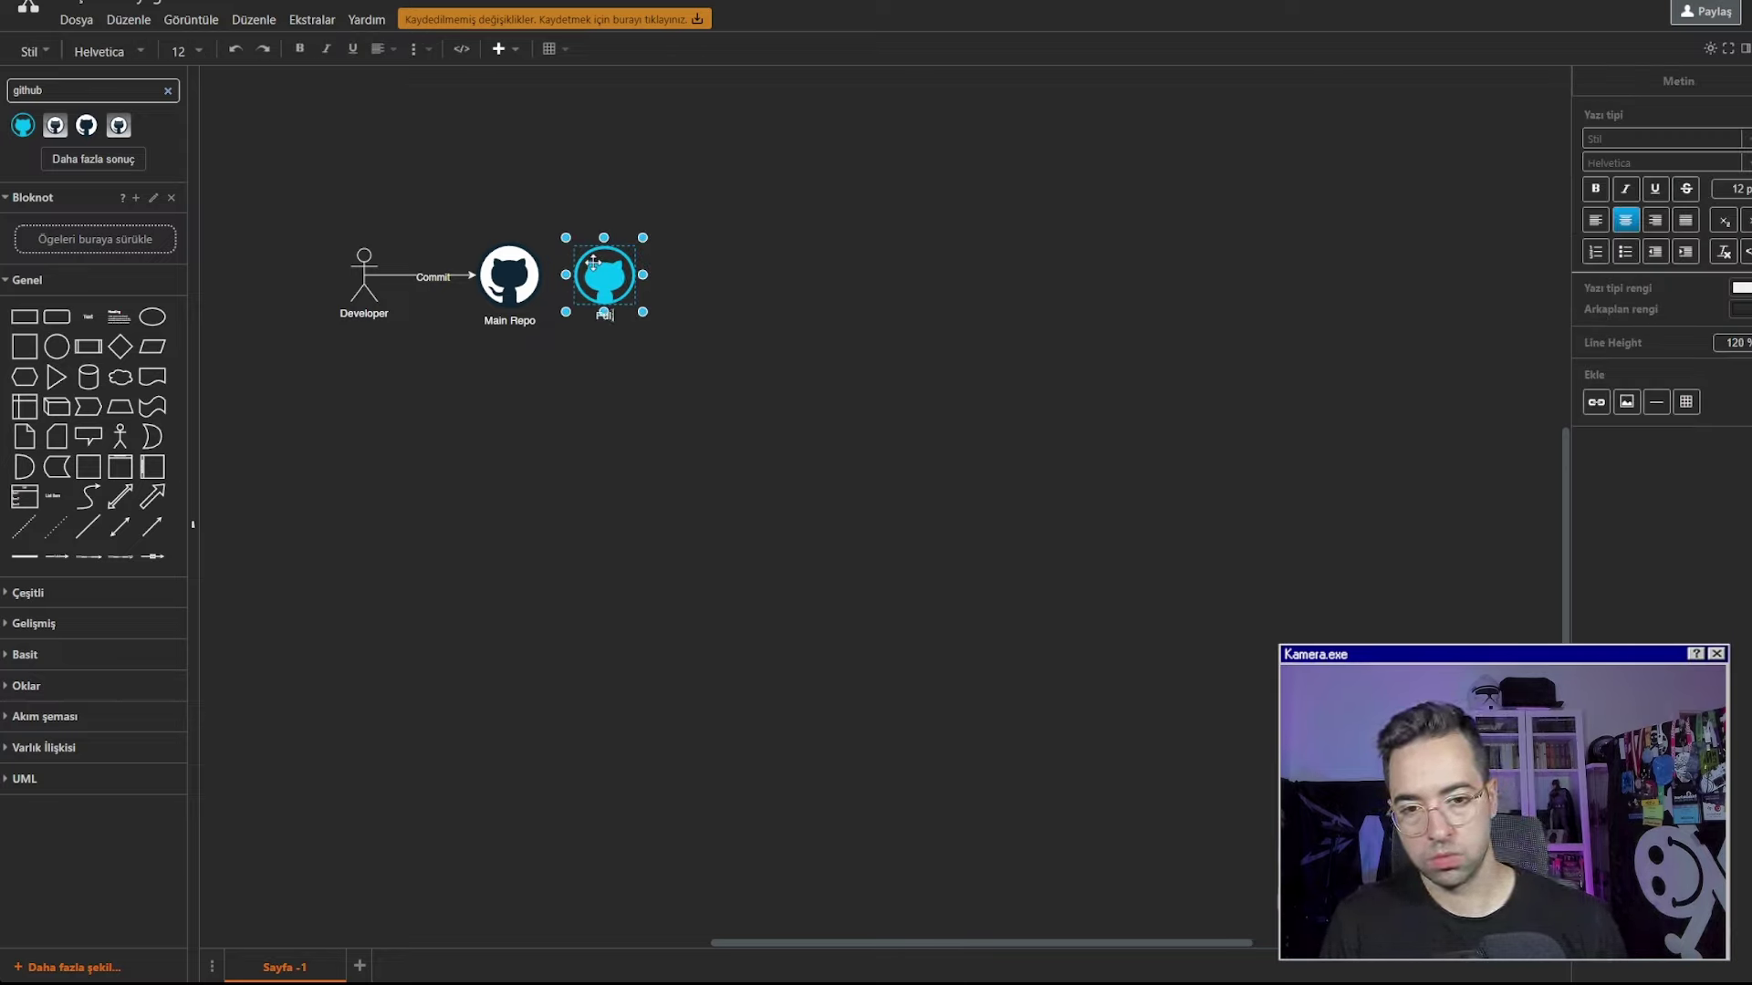
text(Pull Request)
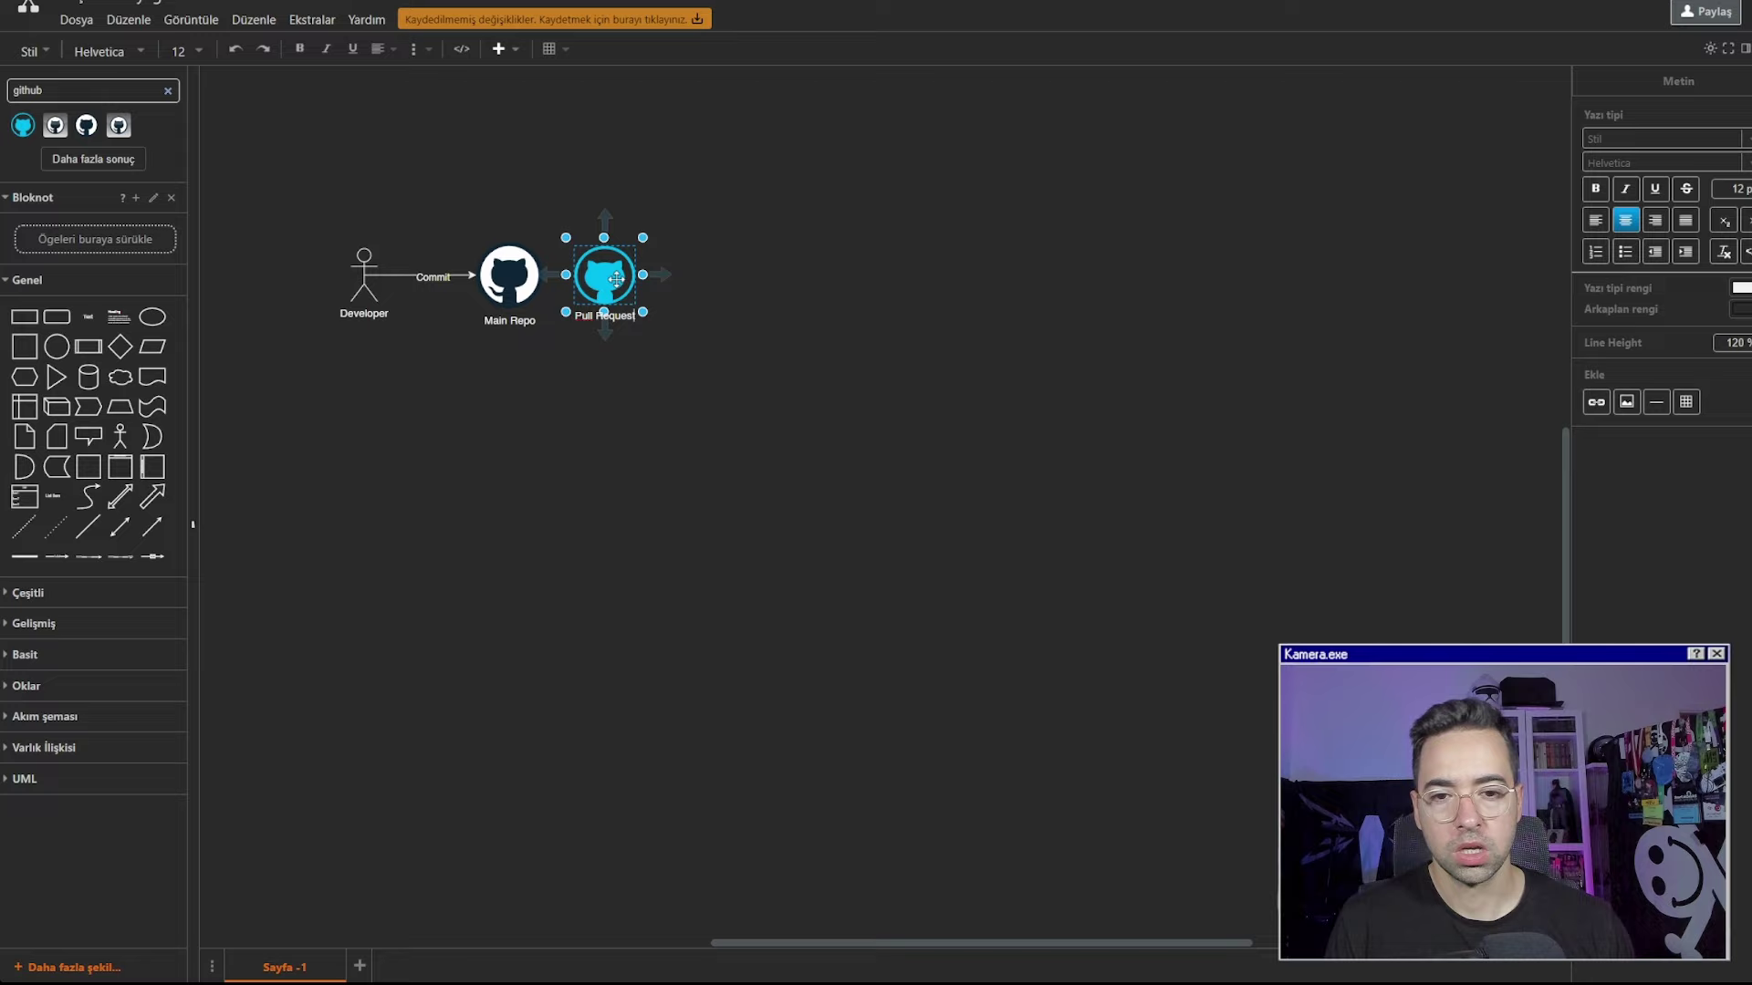
key(Escape)
drag(612, 291, 604, 291)
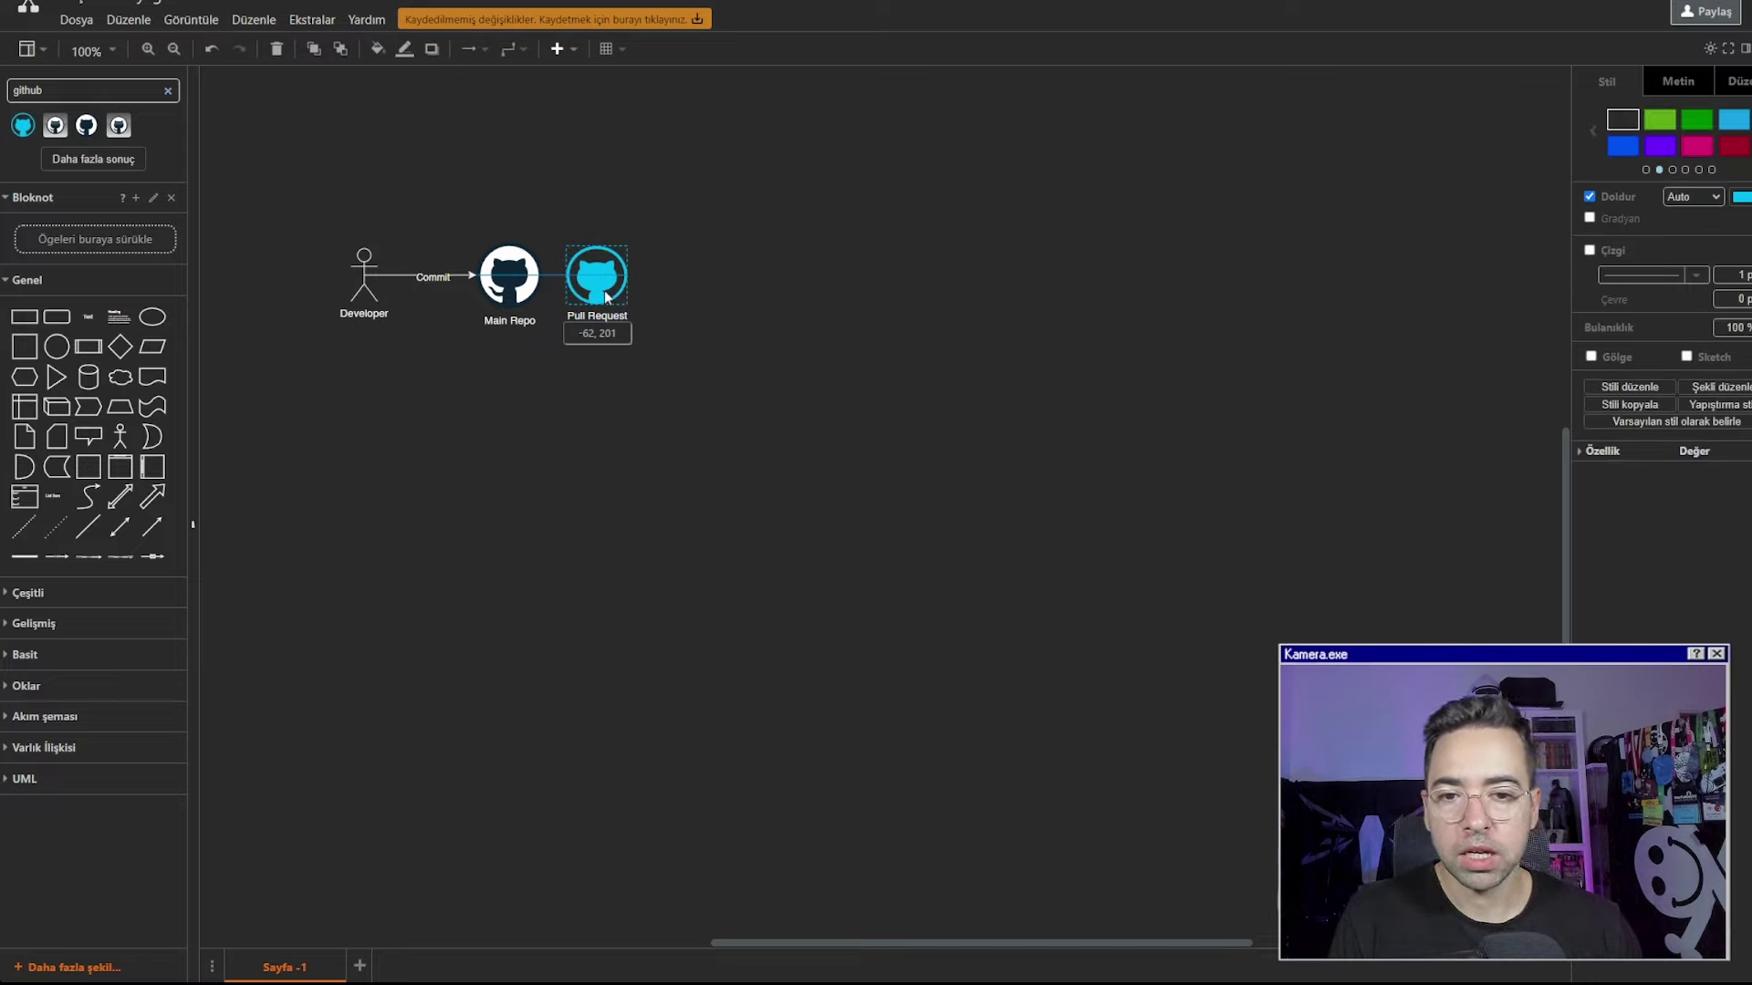
click(655, 328)
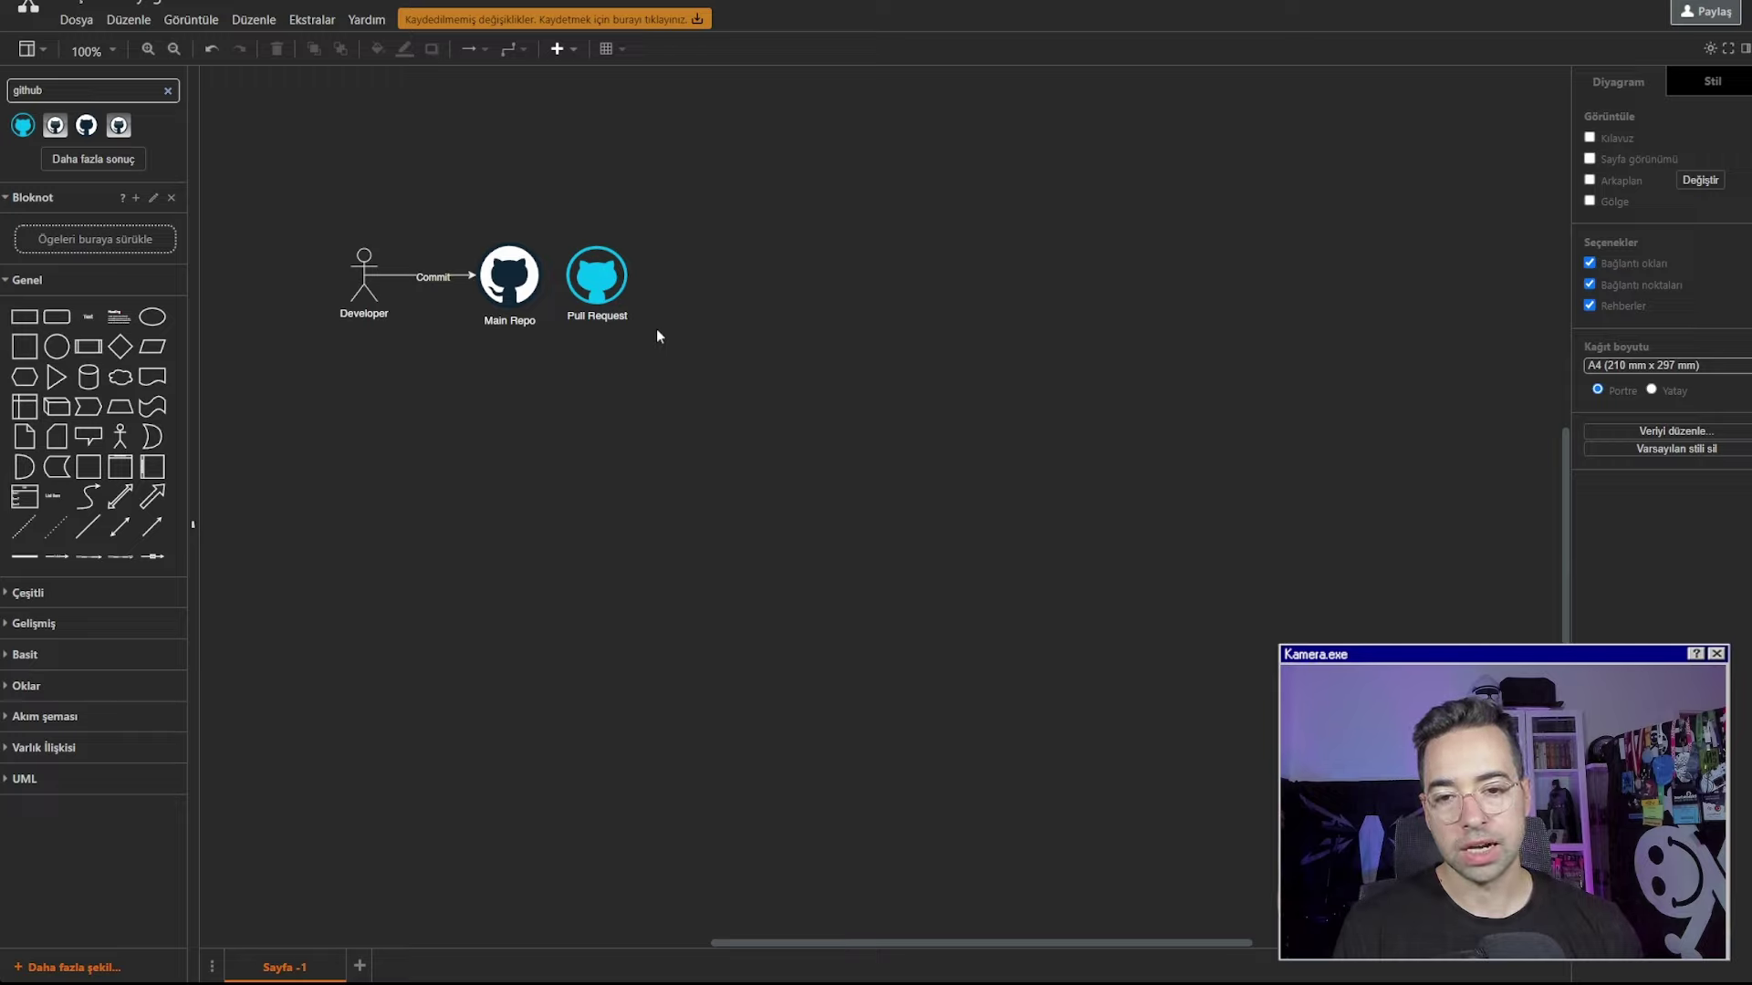
drag(689, 354, 694, 444)
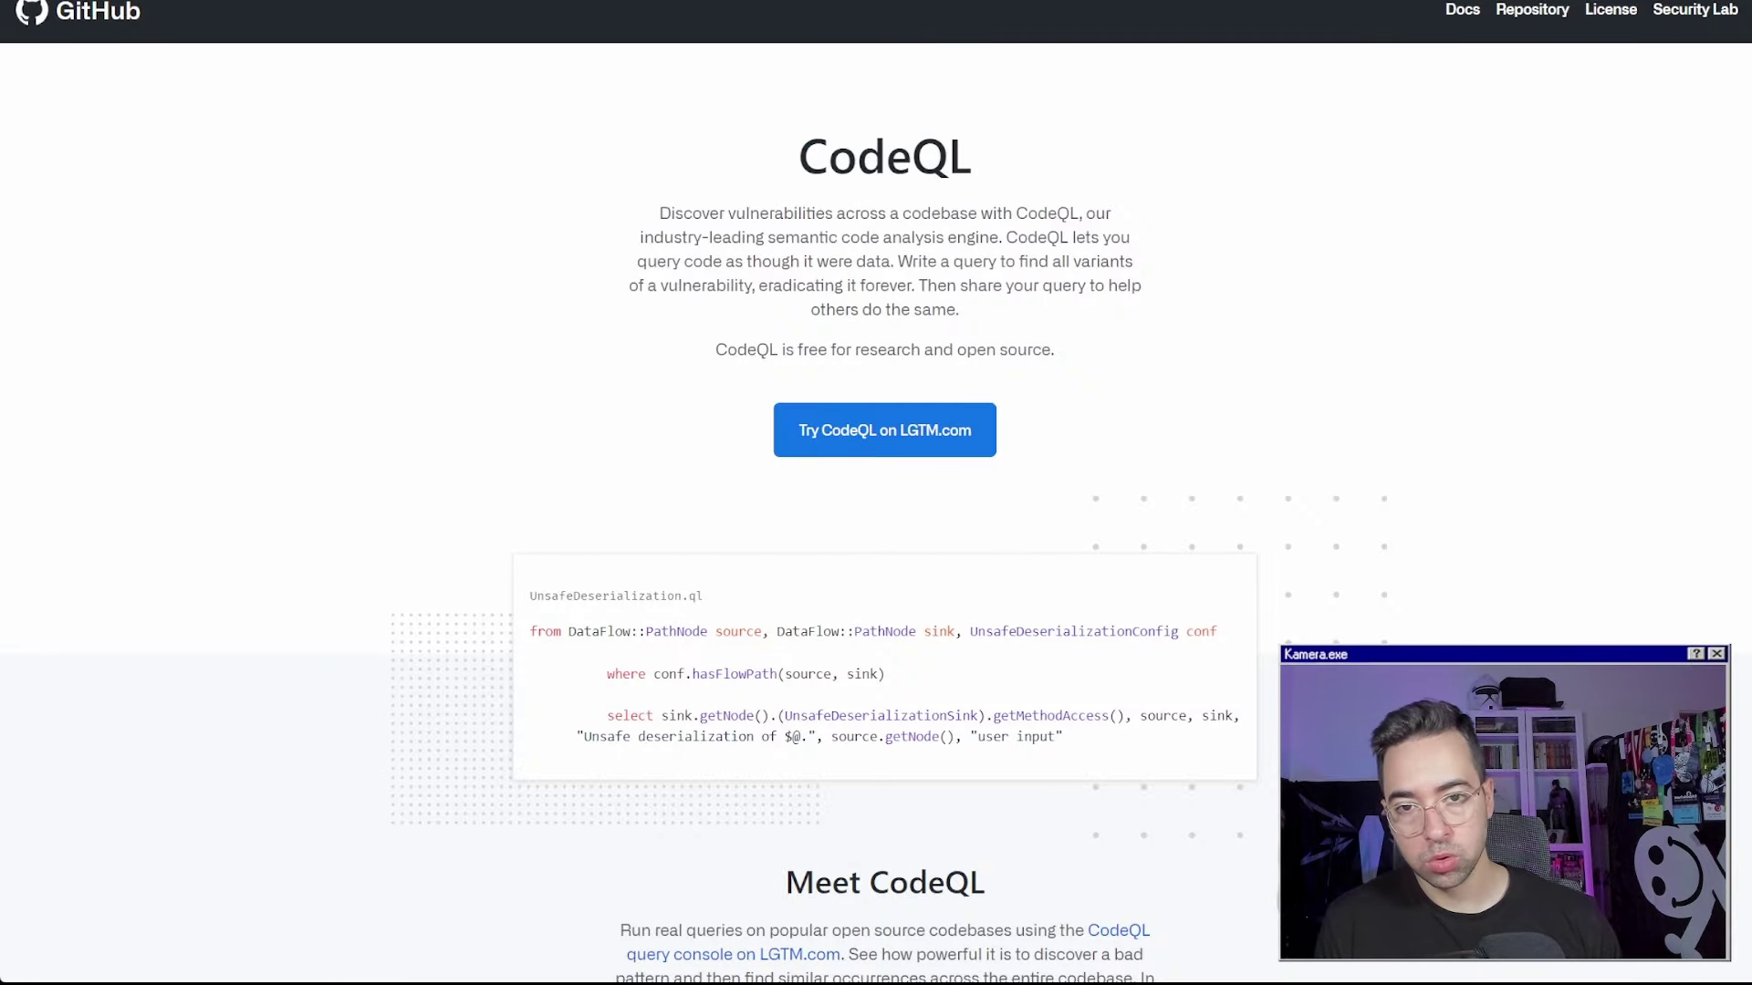
Search Google for "github webhook" in the browser, open the "About webhooks" GitHub Docs page and skim its sections
key(ctrl+l)
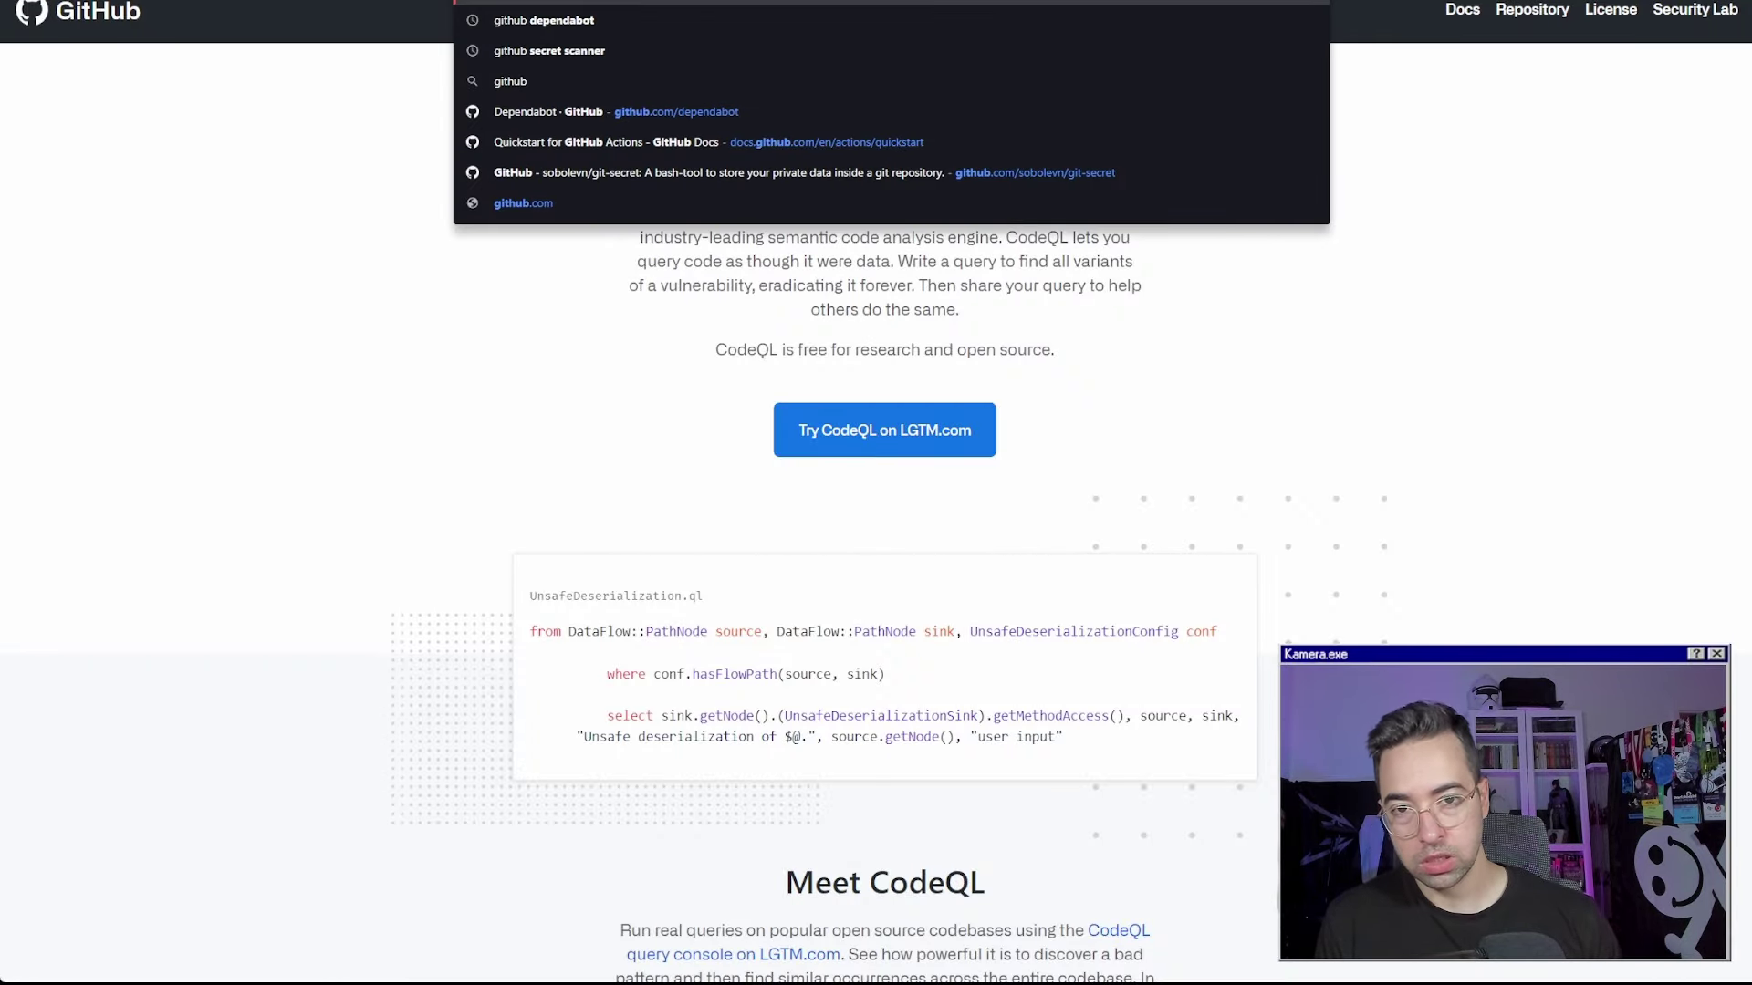
key(Escape)
key(Return)
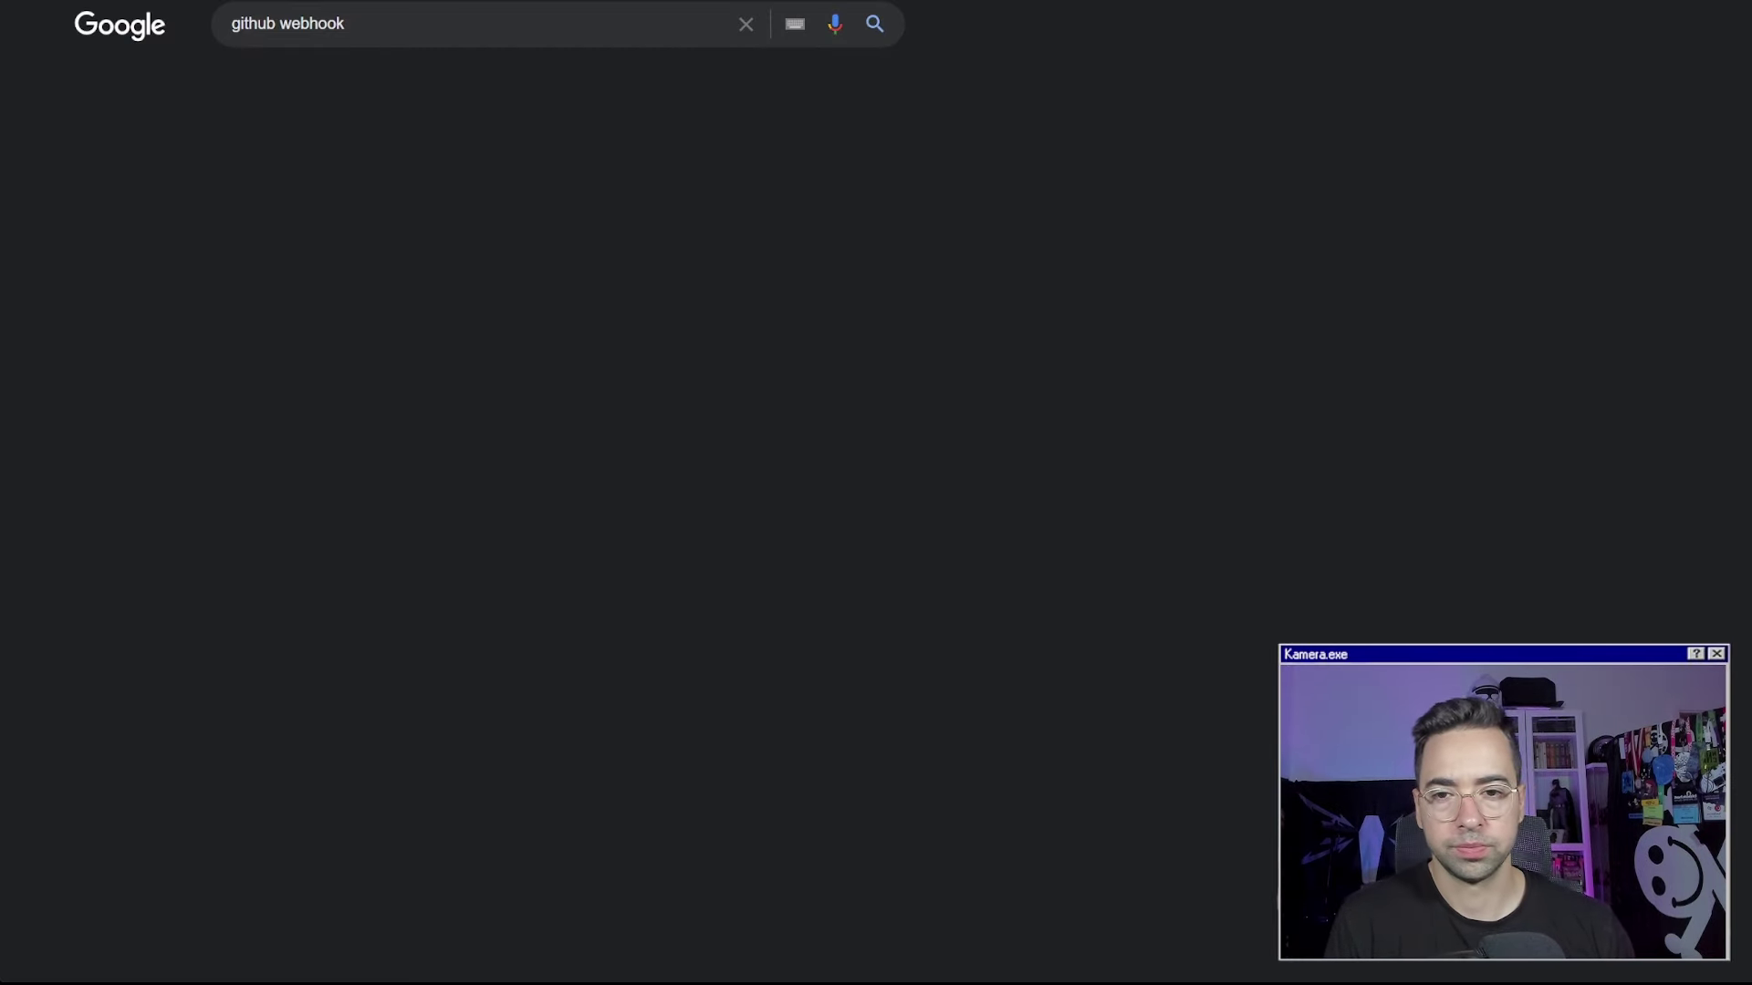
click(415, 187)
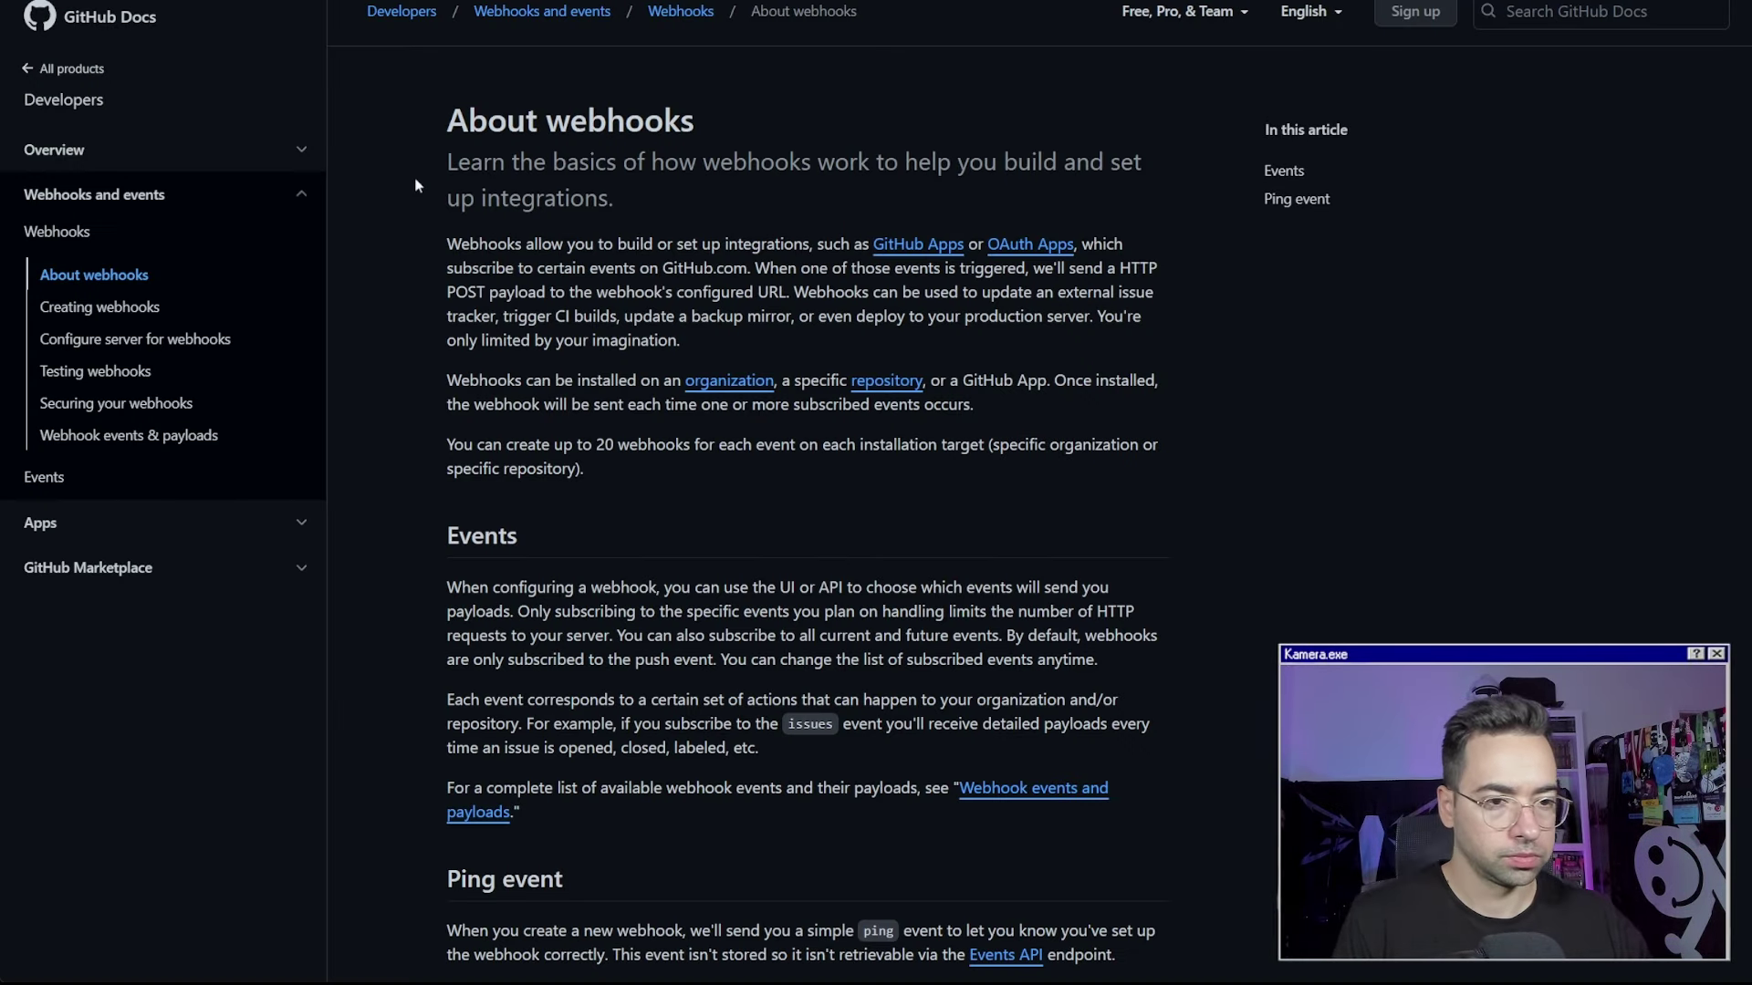
scroll(415, 191, down, 5)
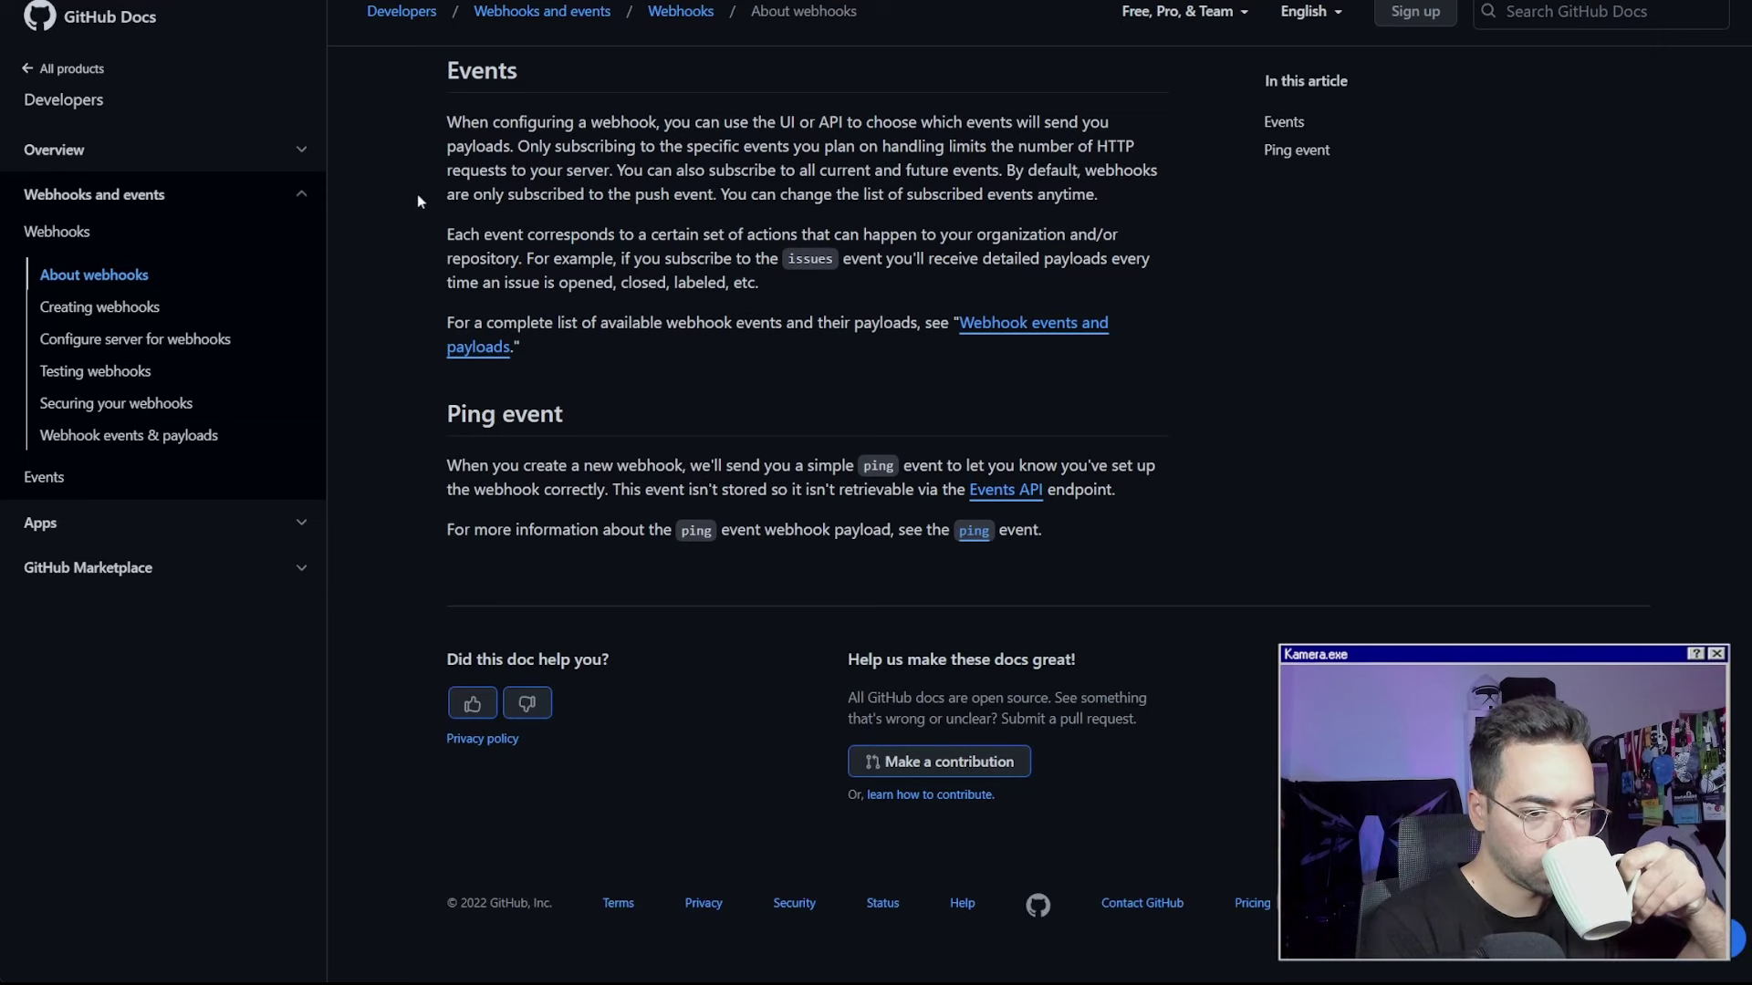
scroll(417, 193, up, 4)
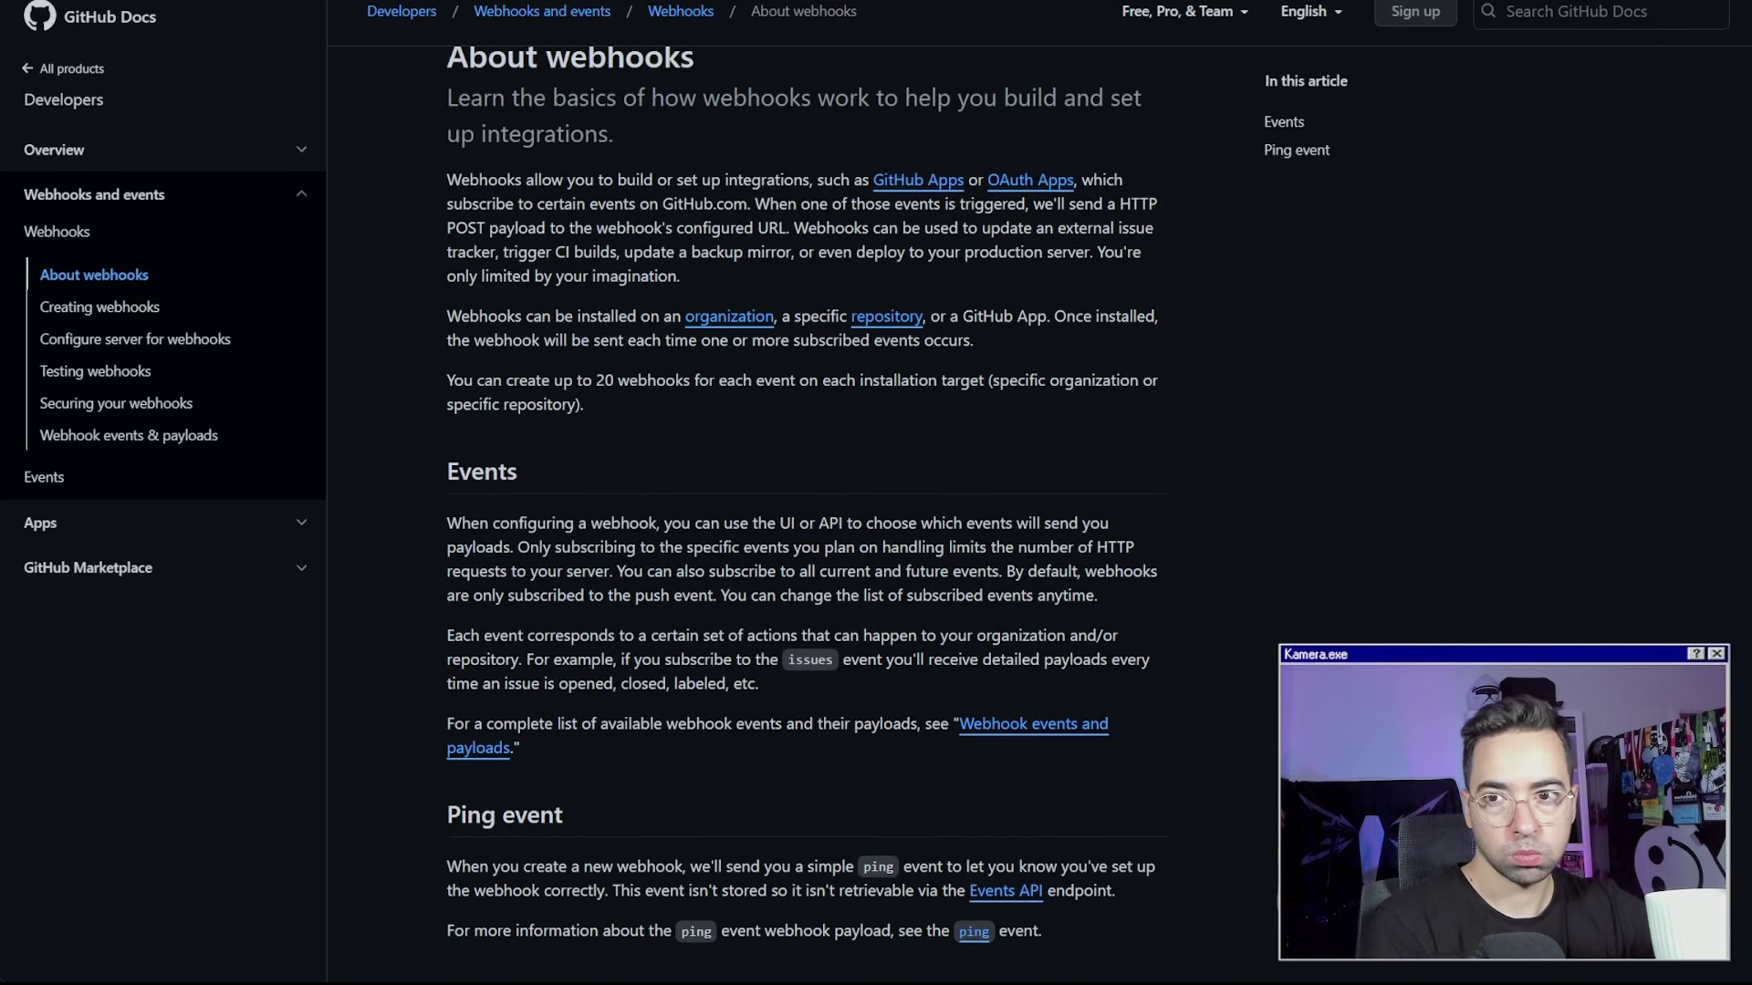
Return to the search results, open the "Creating webhooks" GitHub Docs page and skim it down to the Events section
key(alt+Left)
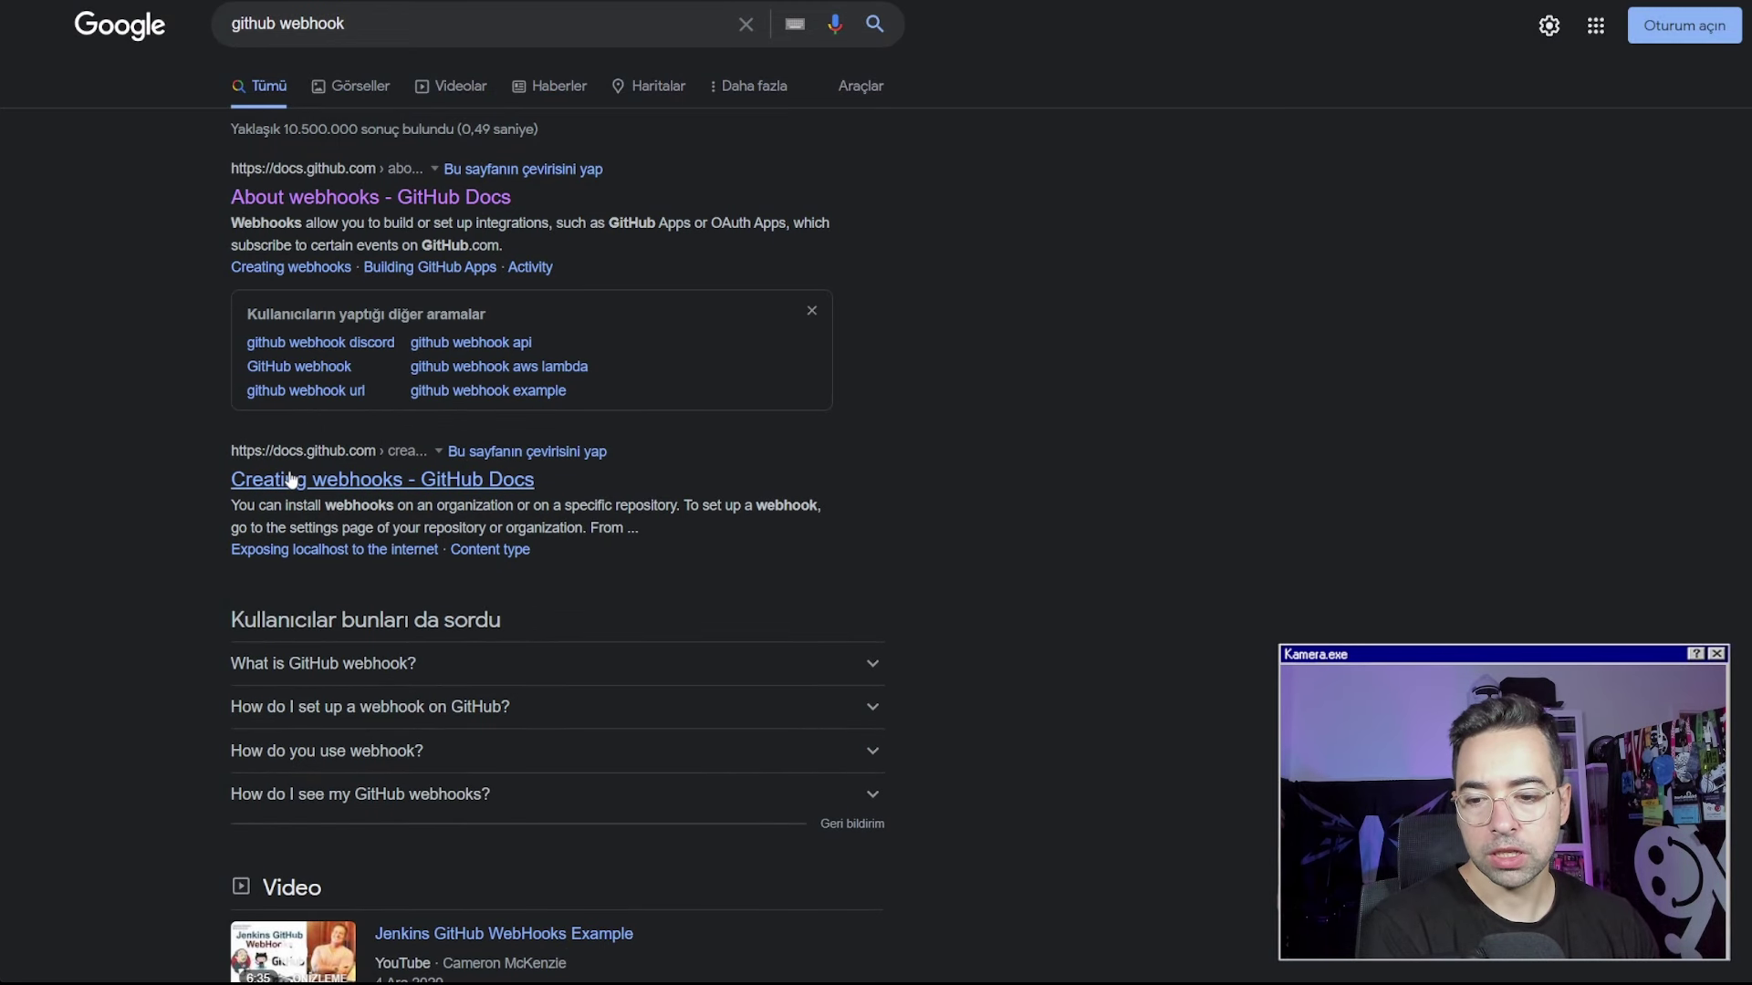
click(292, 478)
scroll(496, 315, down, 6)
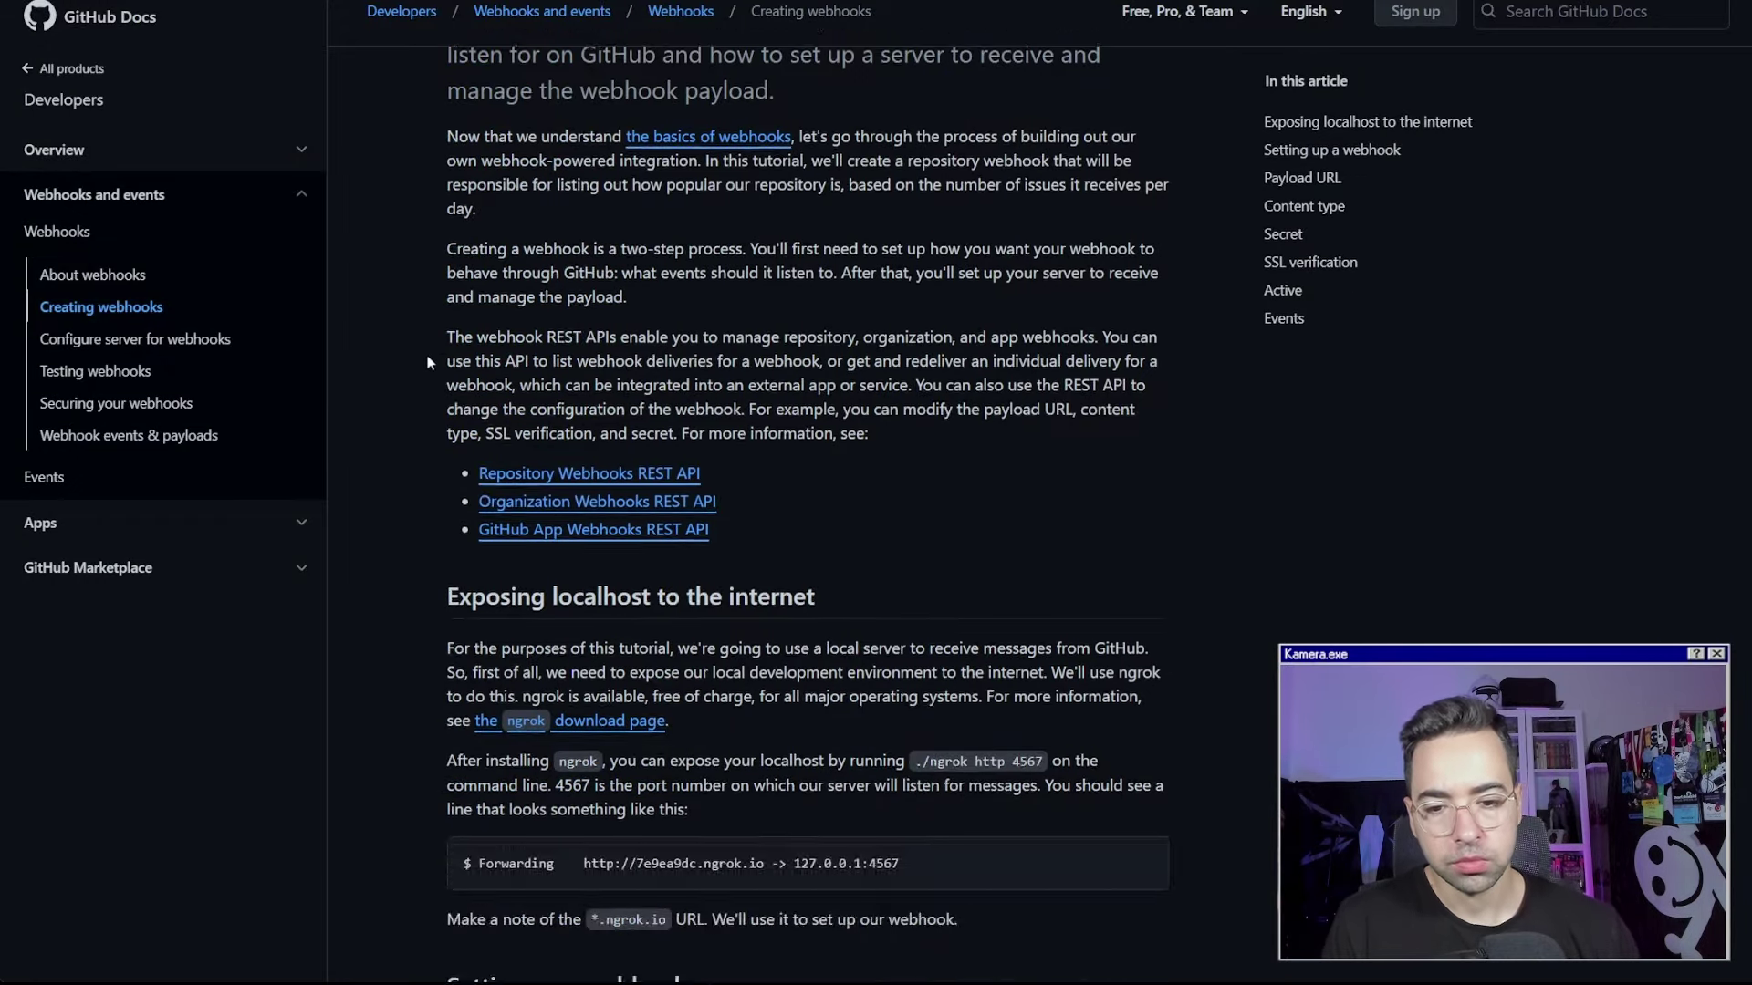
scroll(496, 315, down, 19)
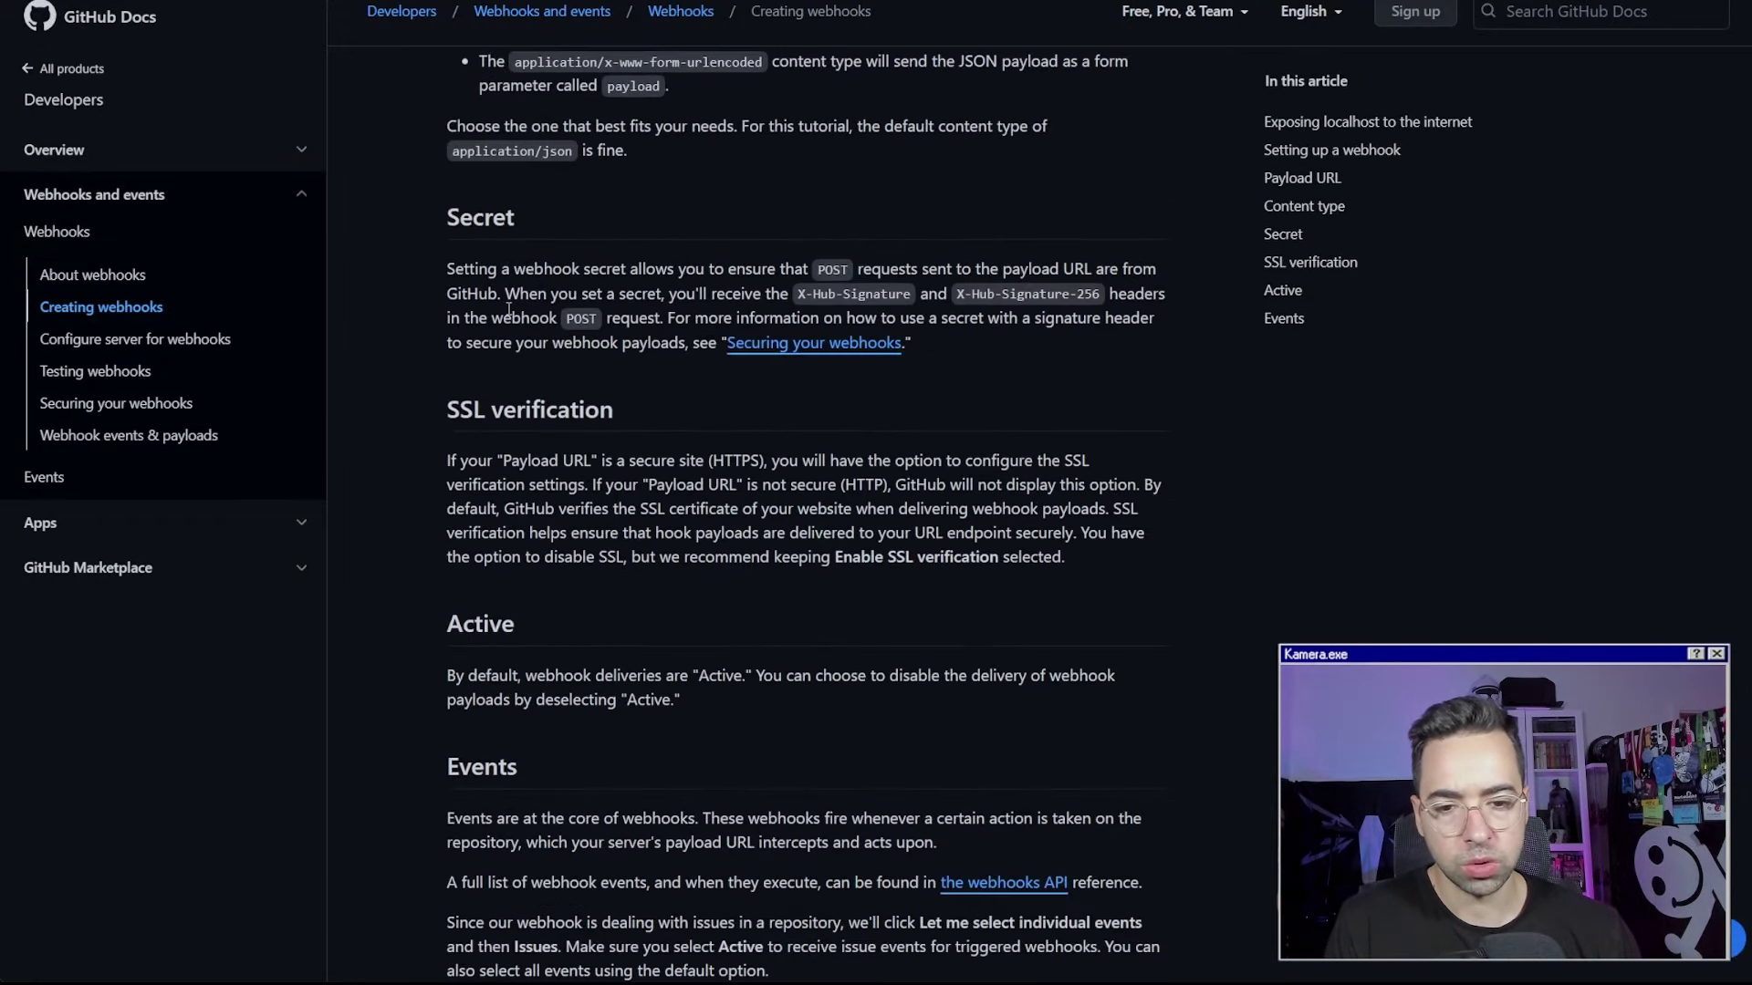
Go back to the "github webhook" search results and look through the related questions and video results
key(alt+Left)
scroll(496, 489, down, 4)
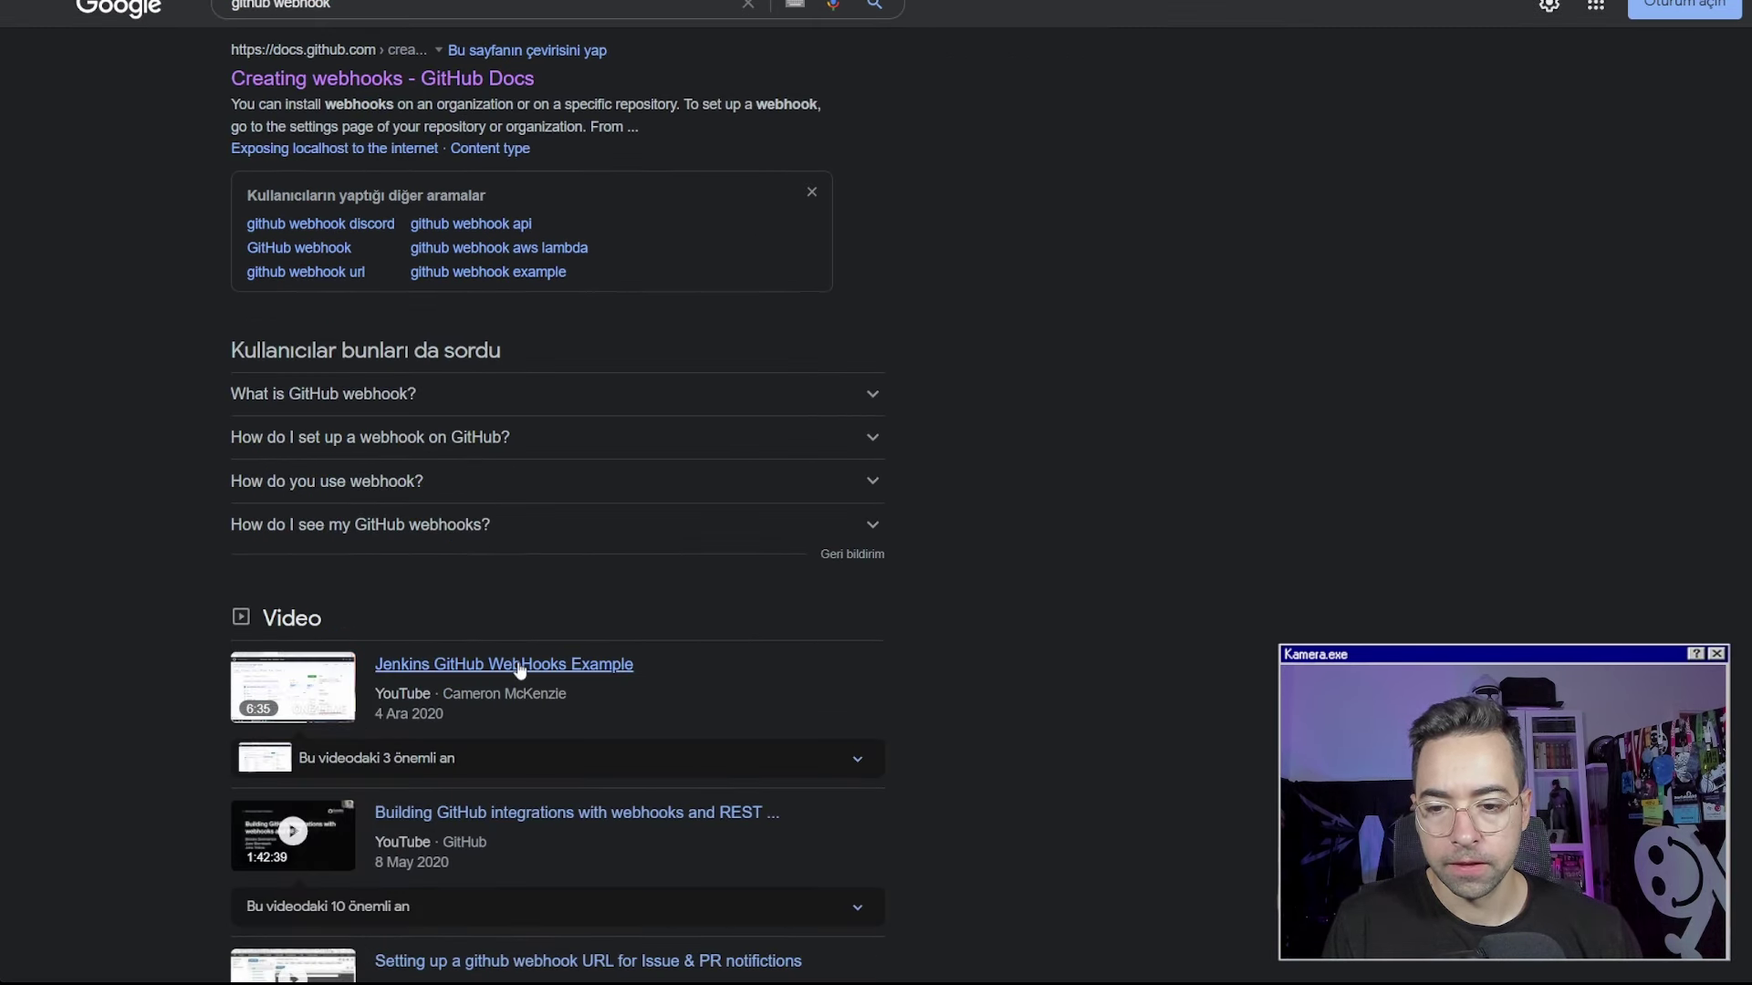
scroll(532, 653, up, 4)
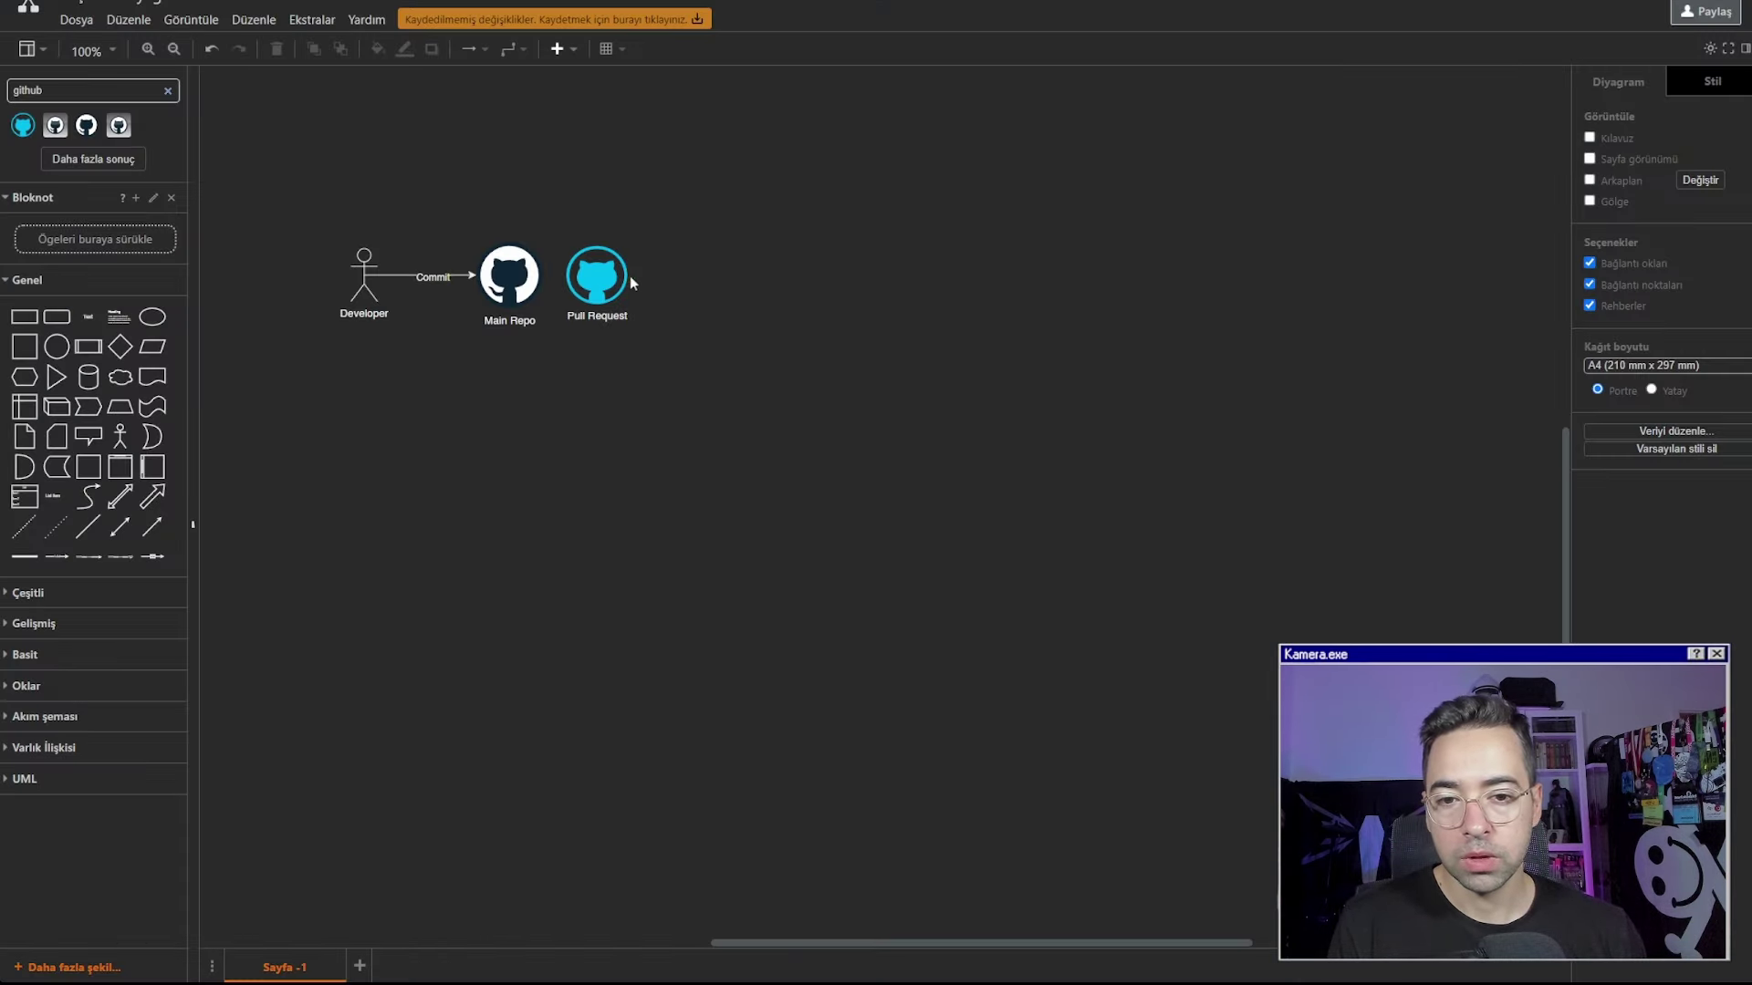
Search the shape library for "server" and place a Server Desktop icon on the Pull Request row with a gap between them
mouse_move(628, 275)
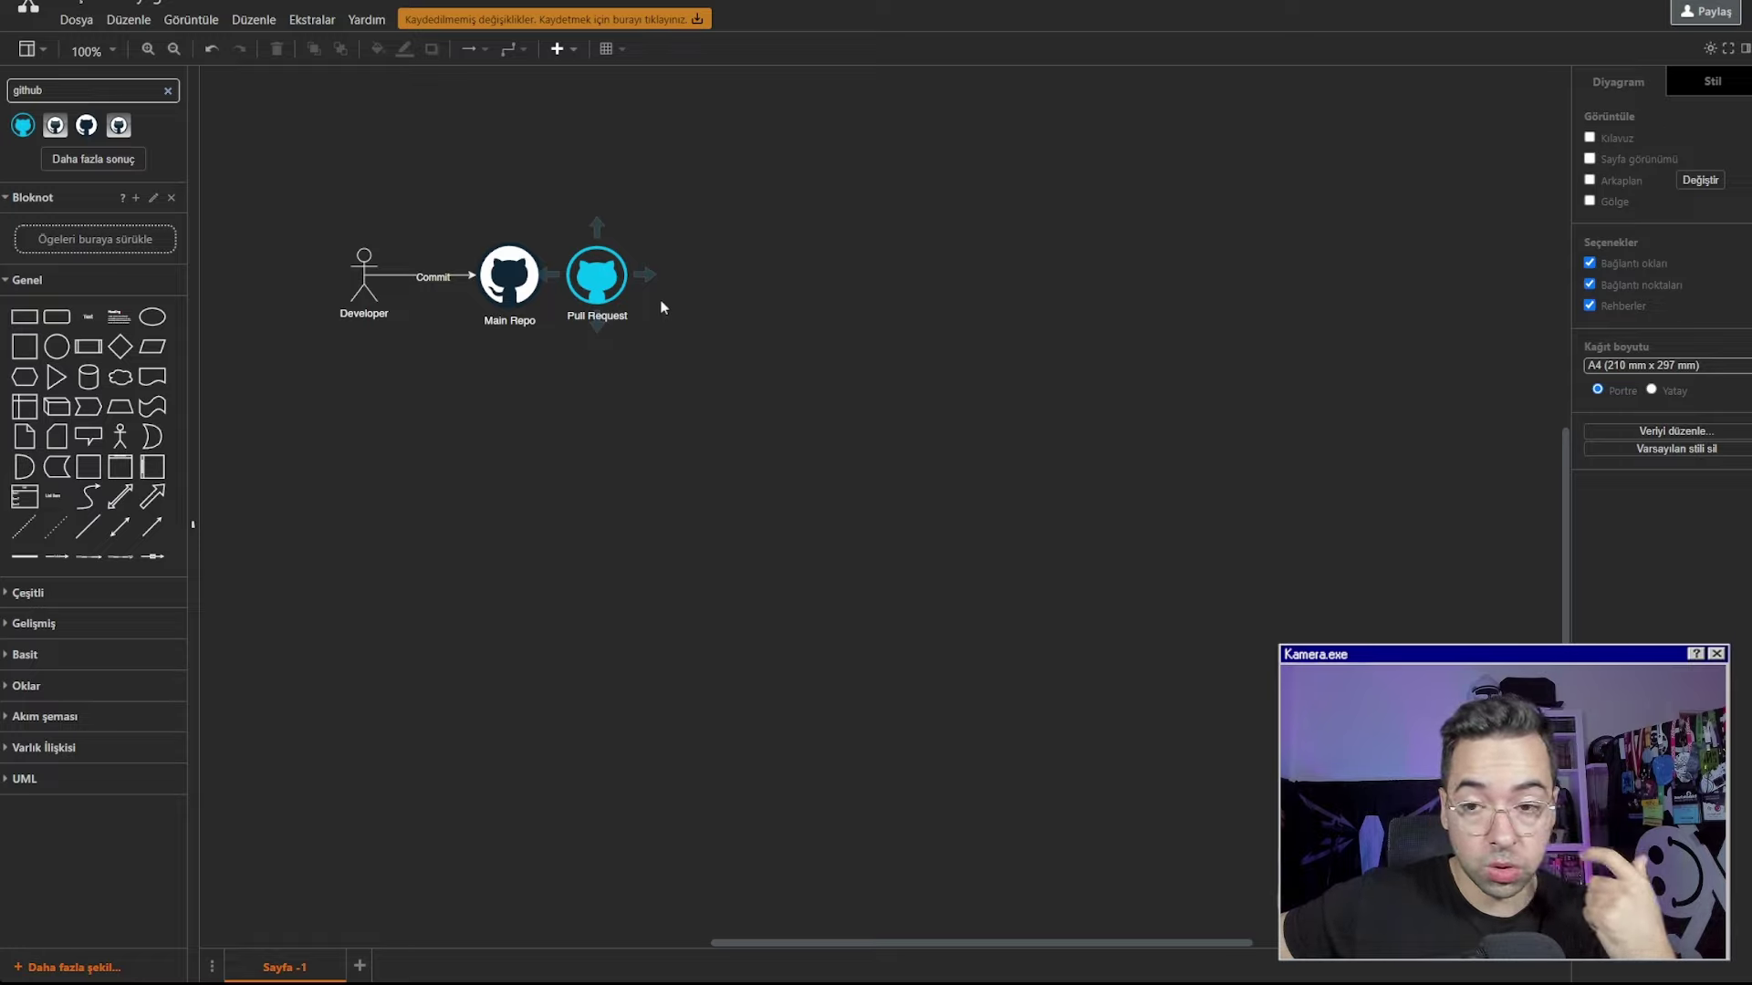
double_click(116, 95)
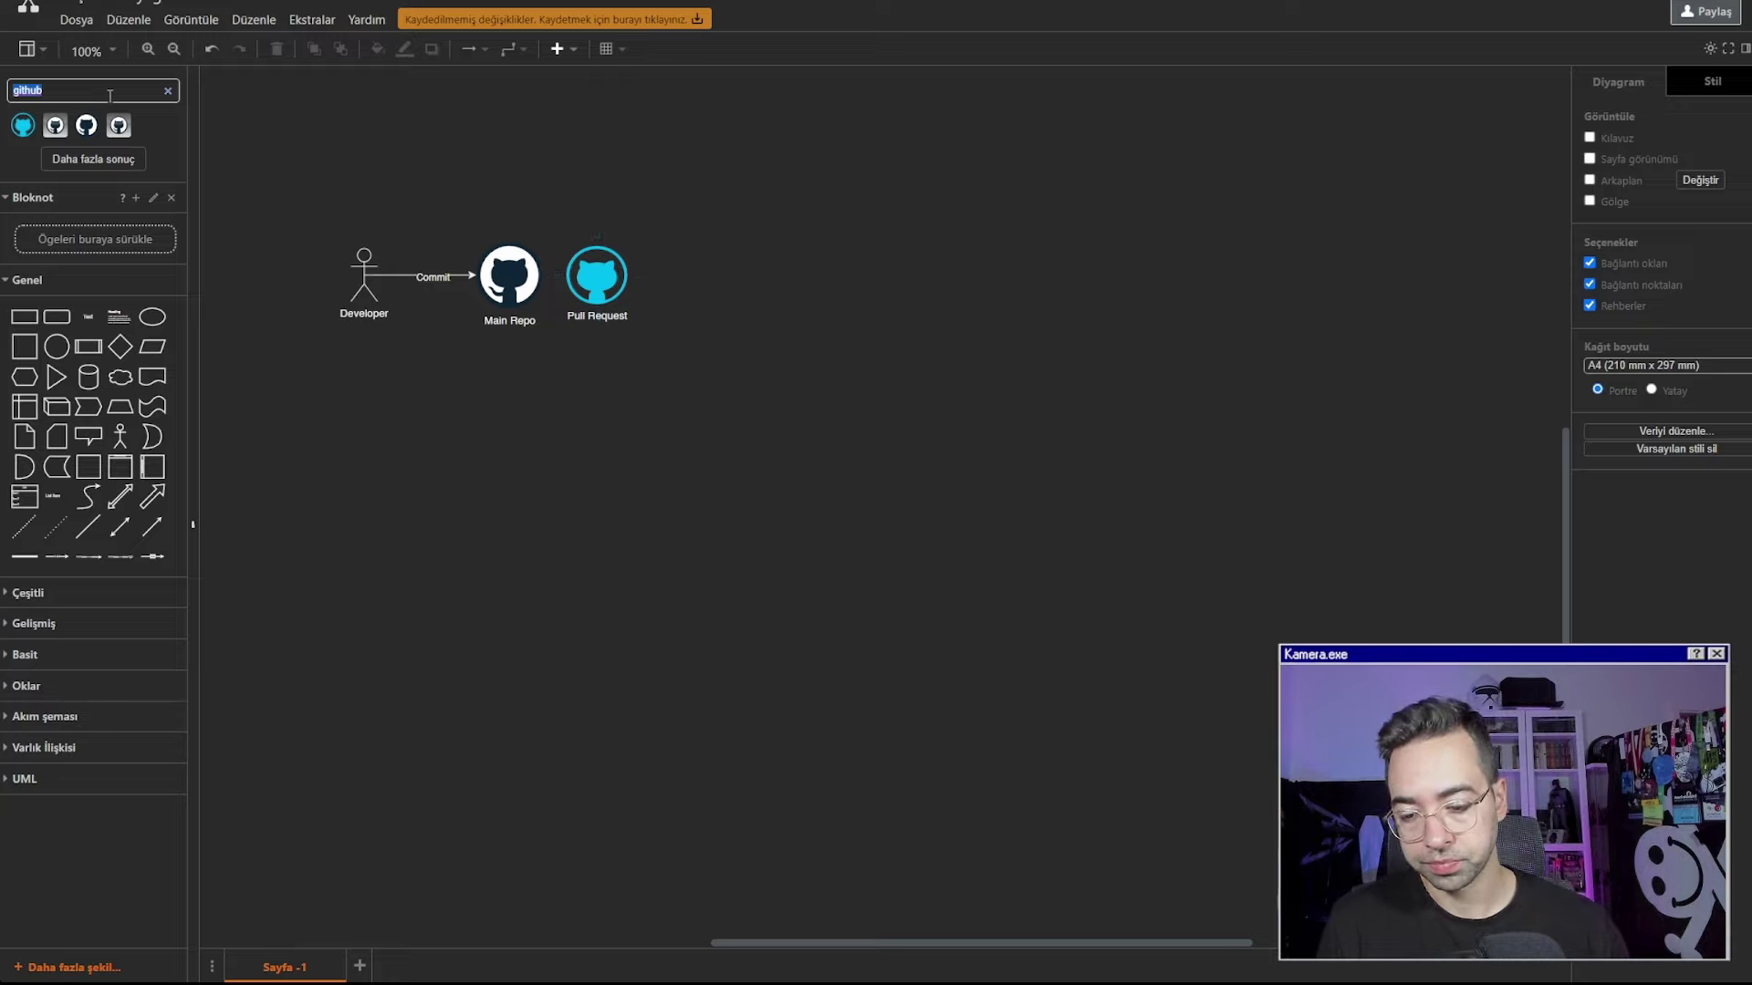
key(BackSpace)
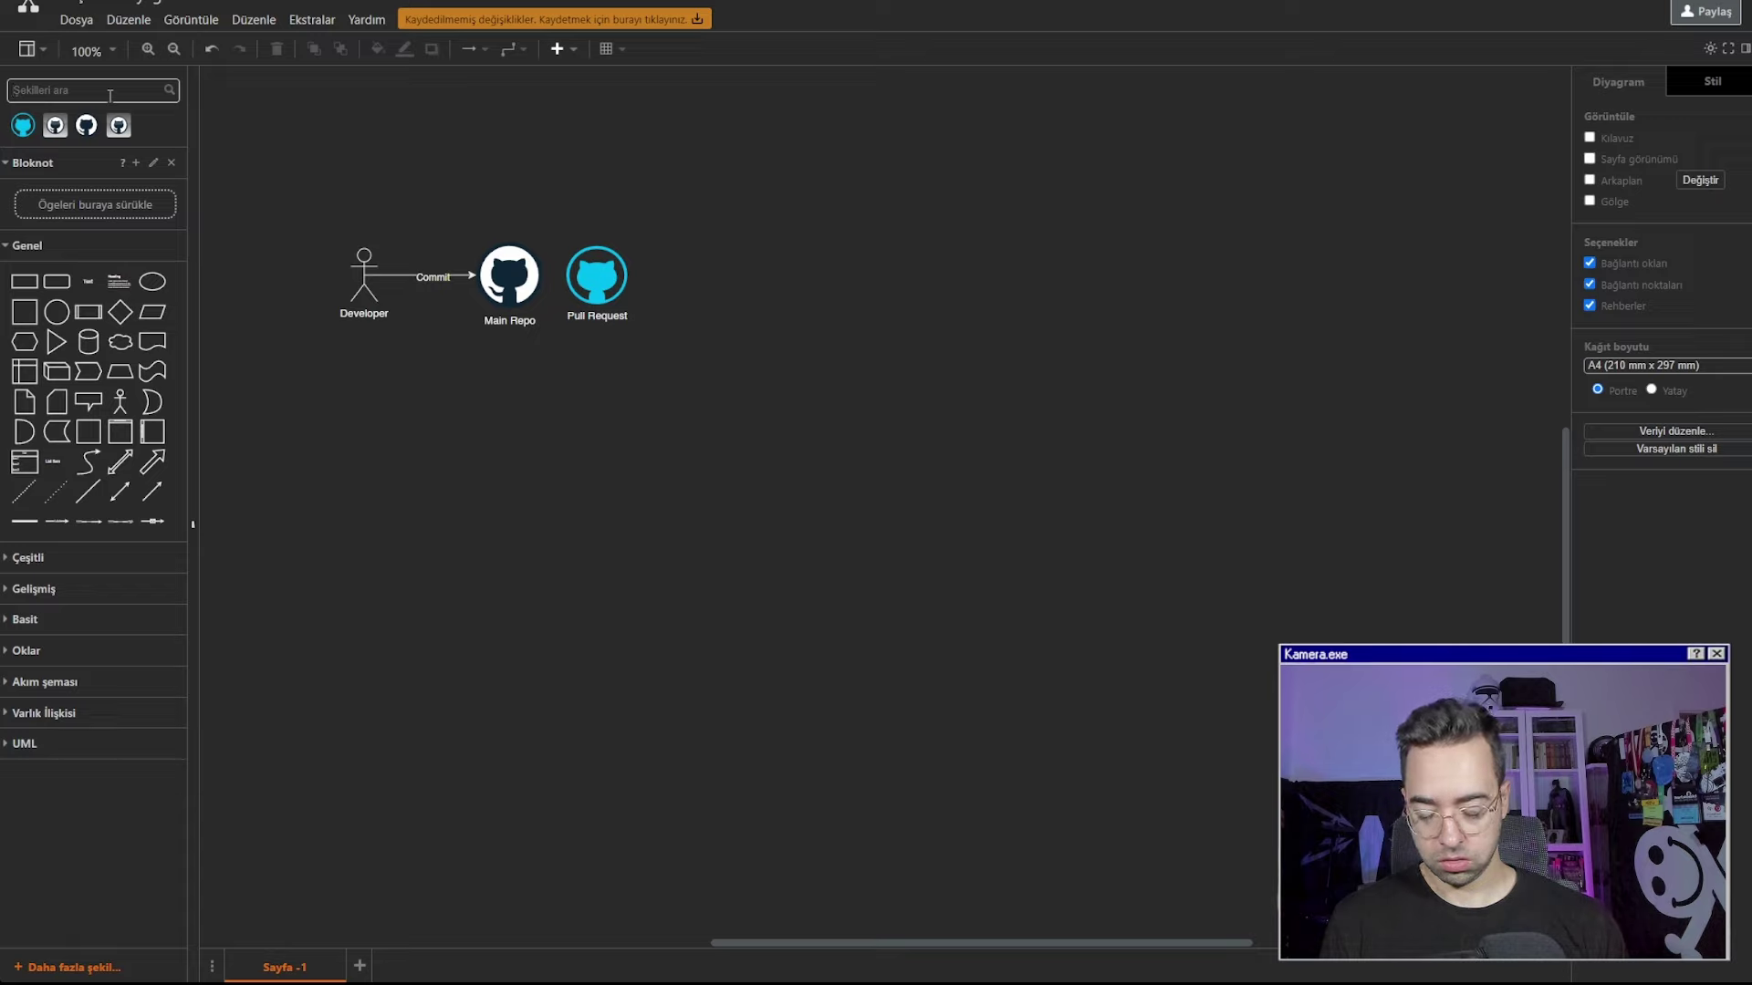
text(server)
key(Return)
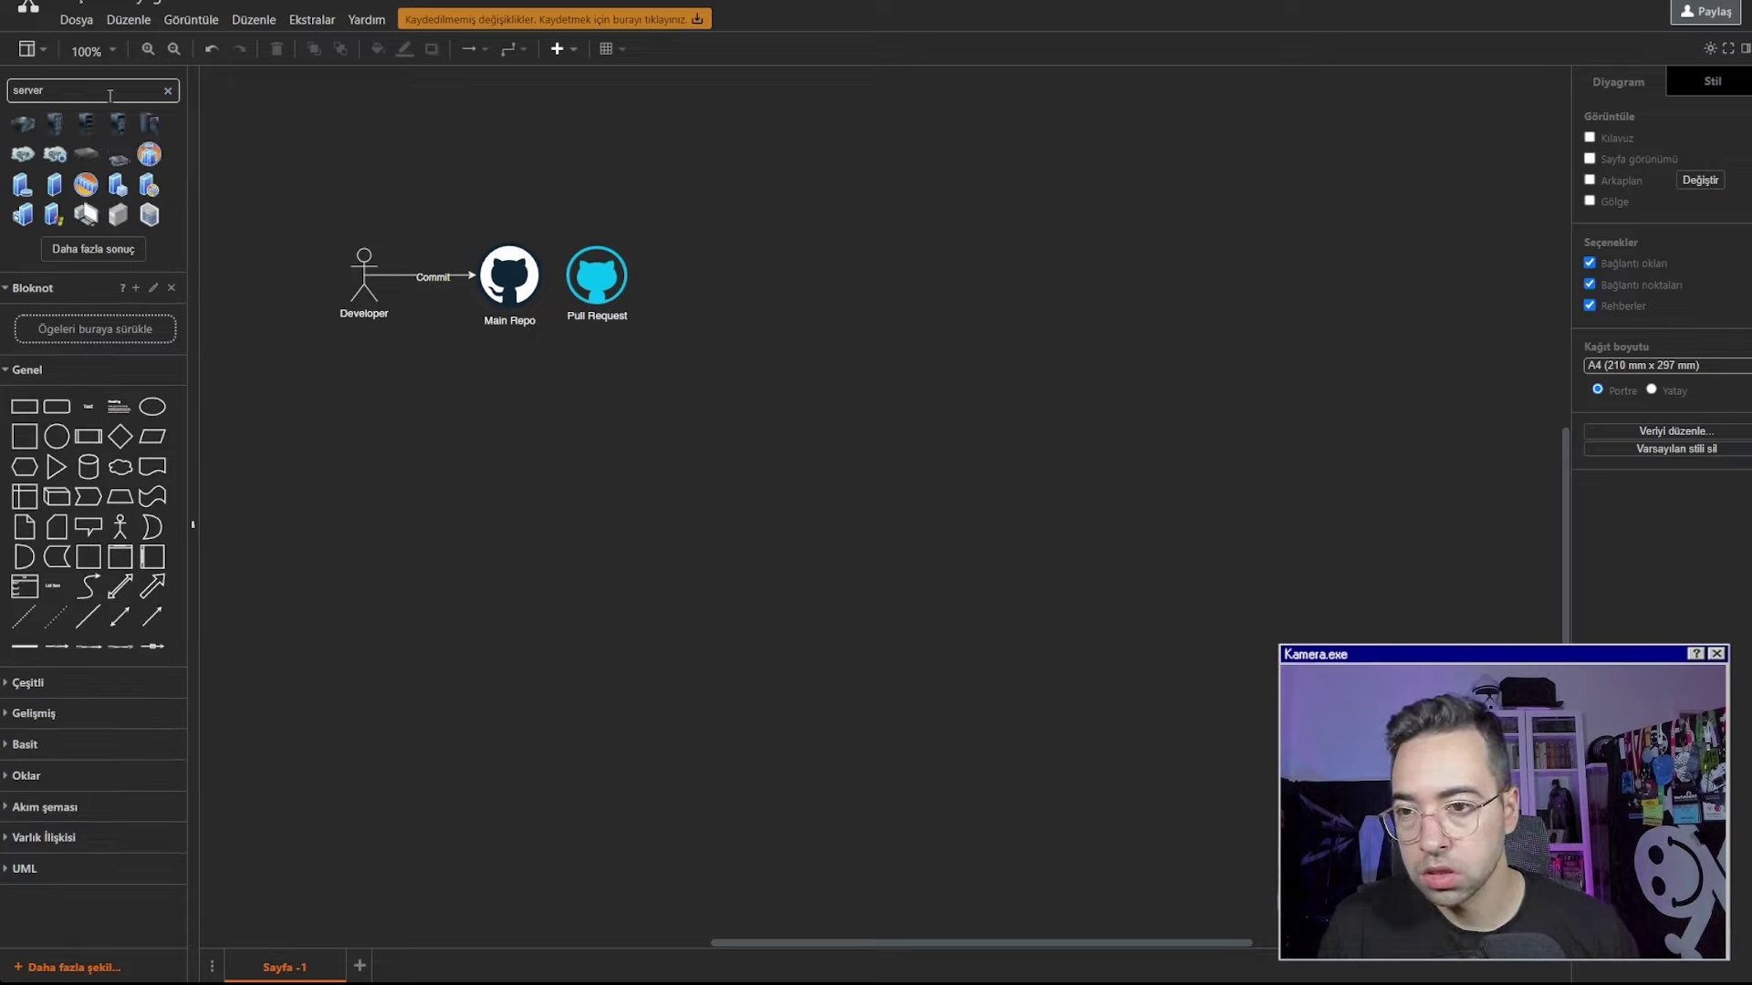
mouse_move(124, 222)
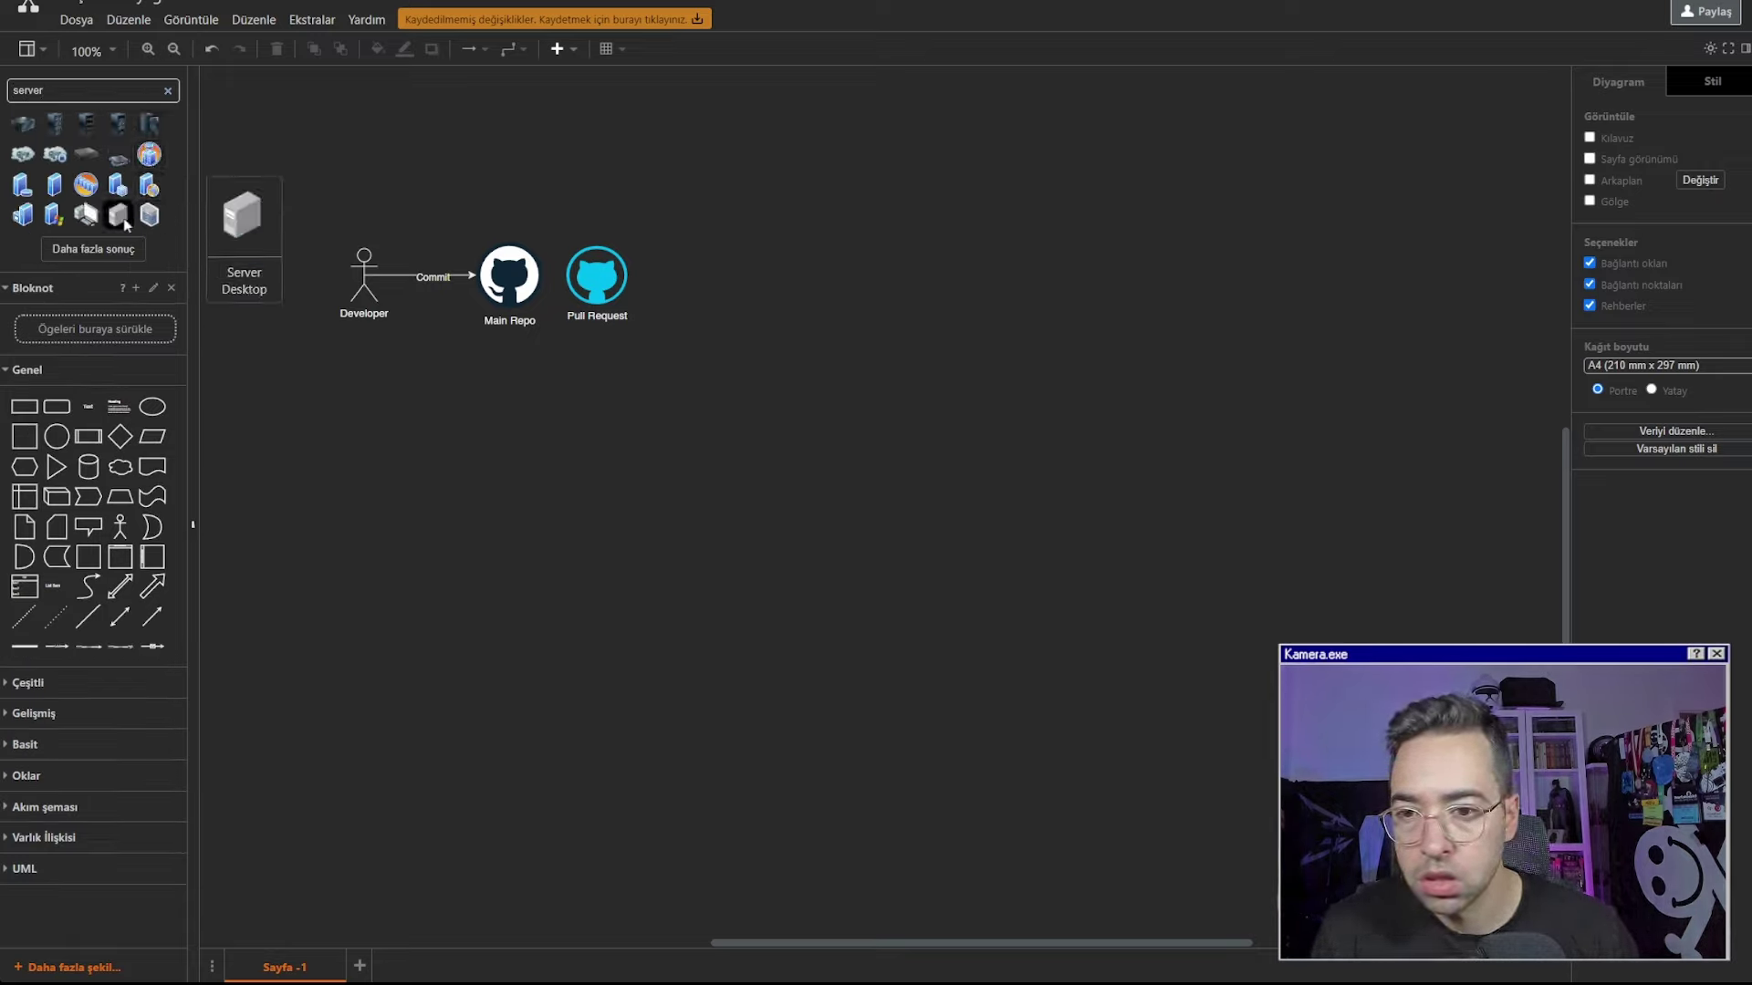
drag(124, 222, 887, 268)
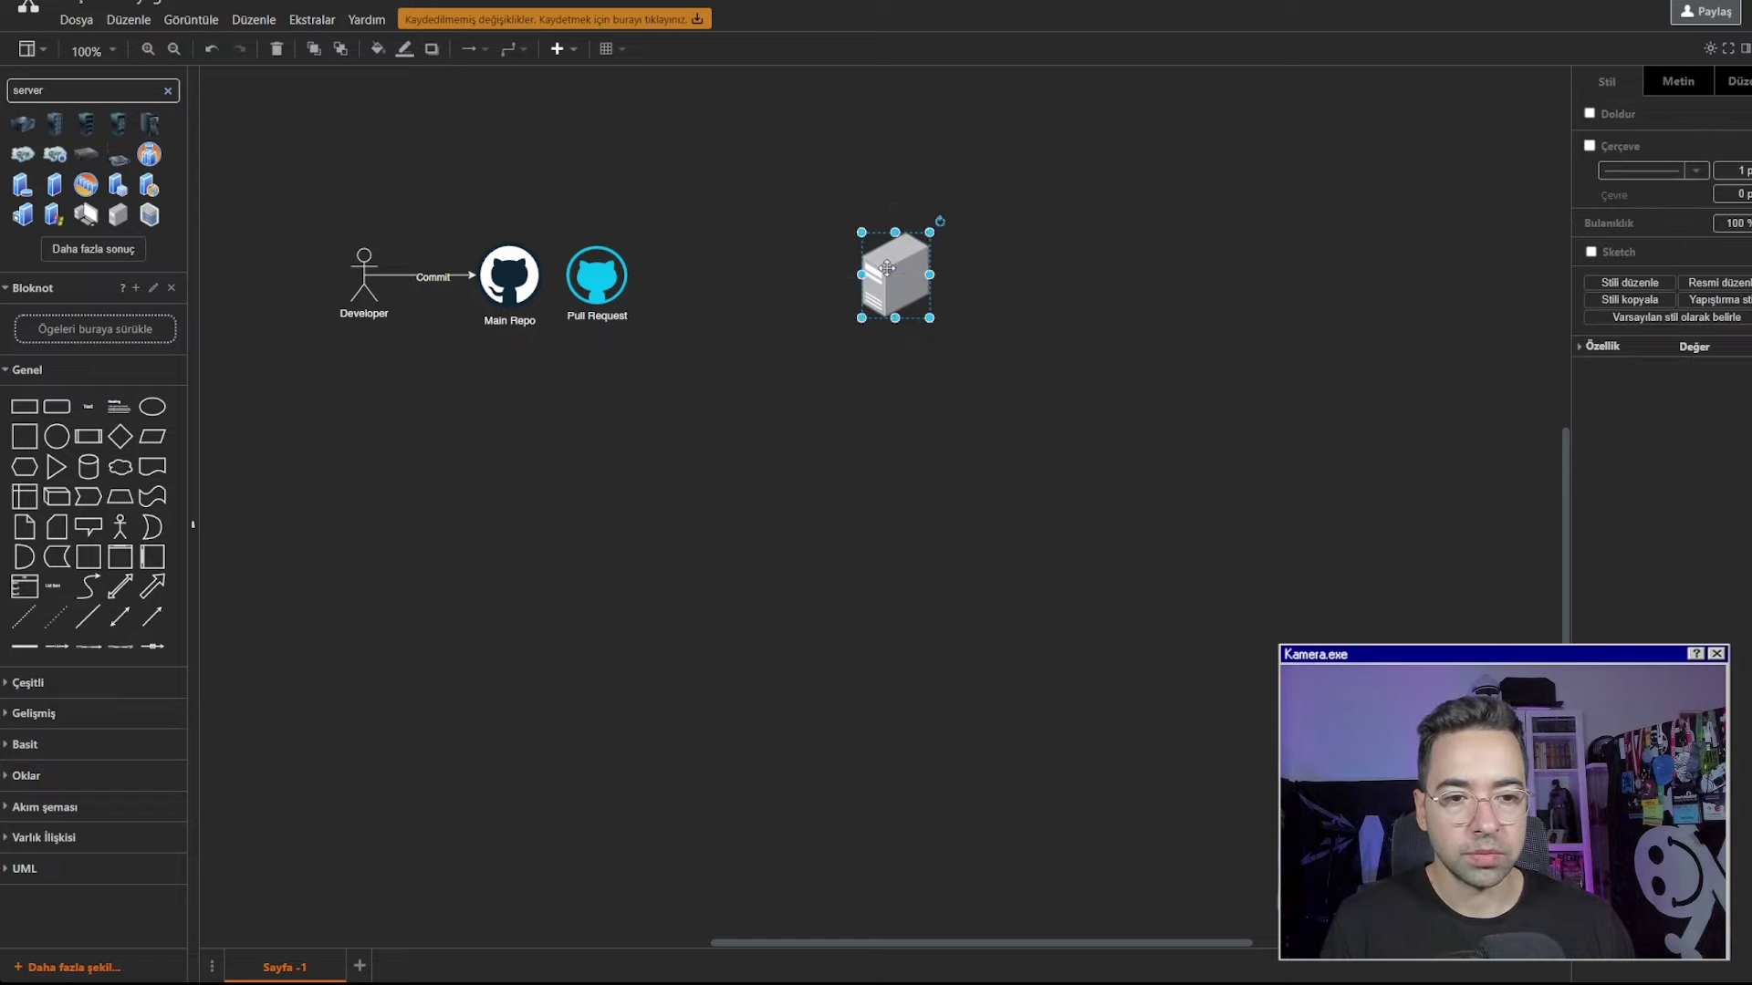
Label the server icon "/get-pull-request"
double_click(887, 268)
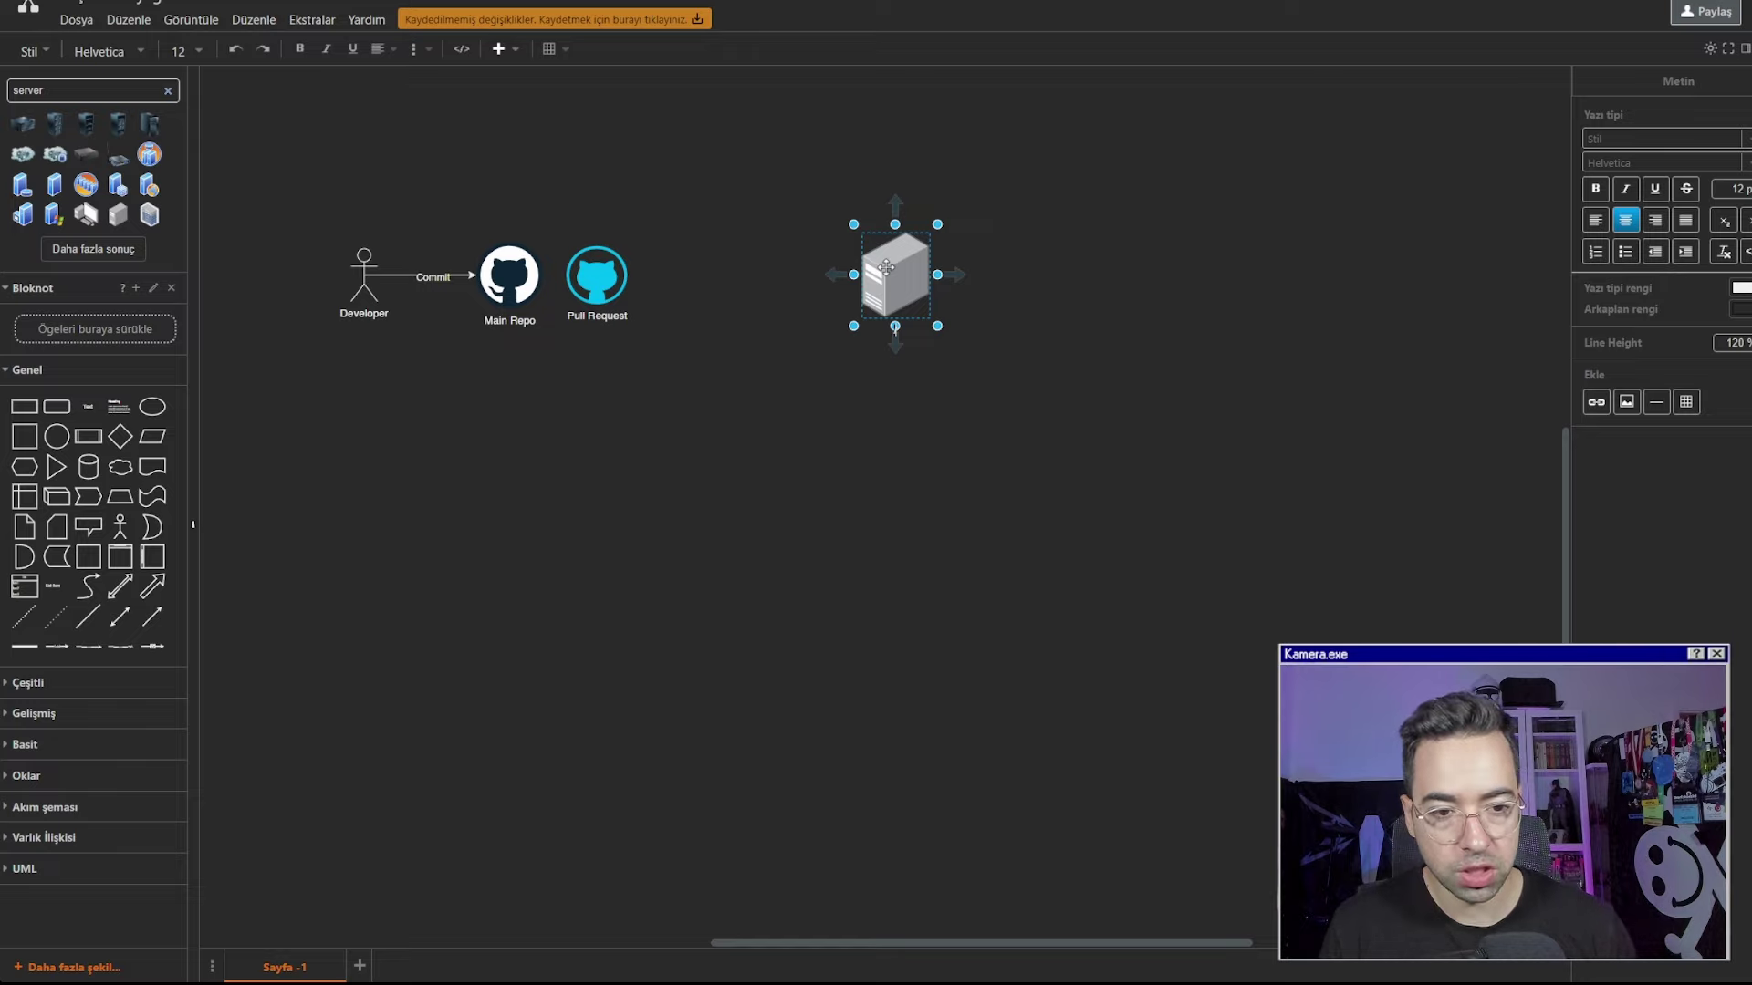
text(/get-p)
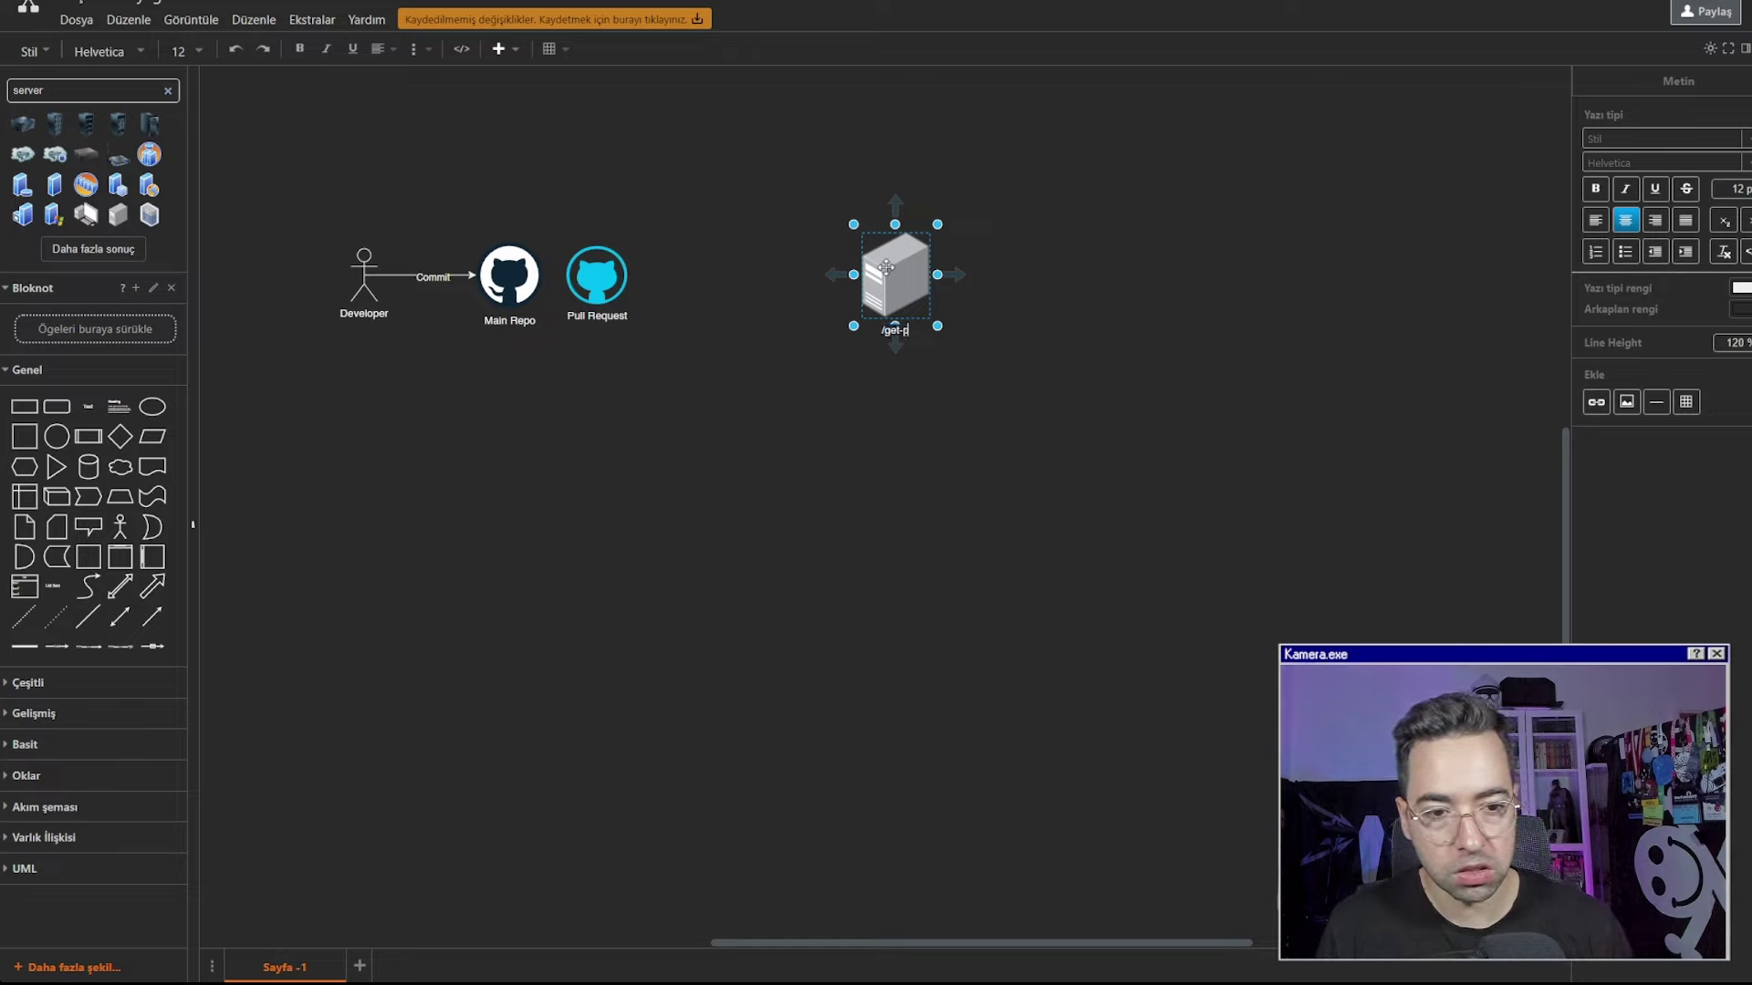
text(ull-request)
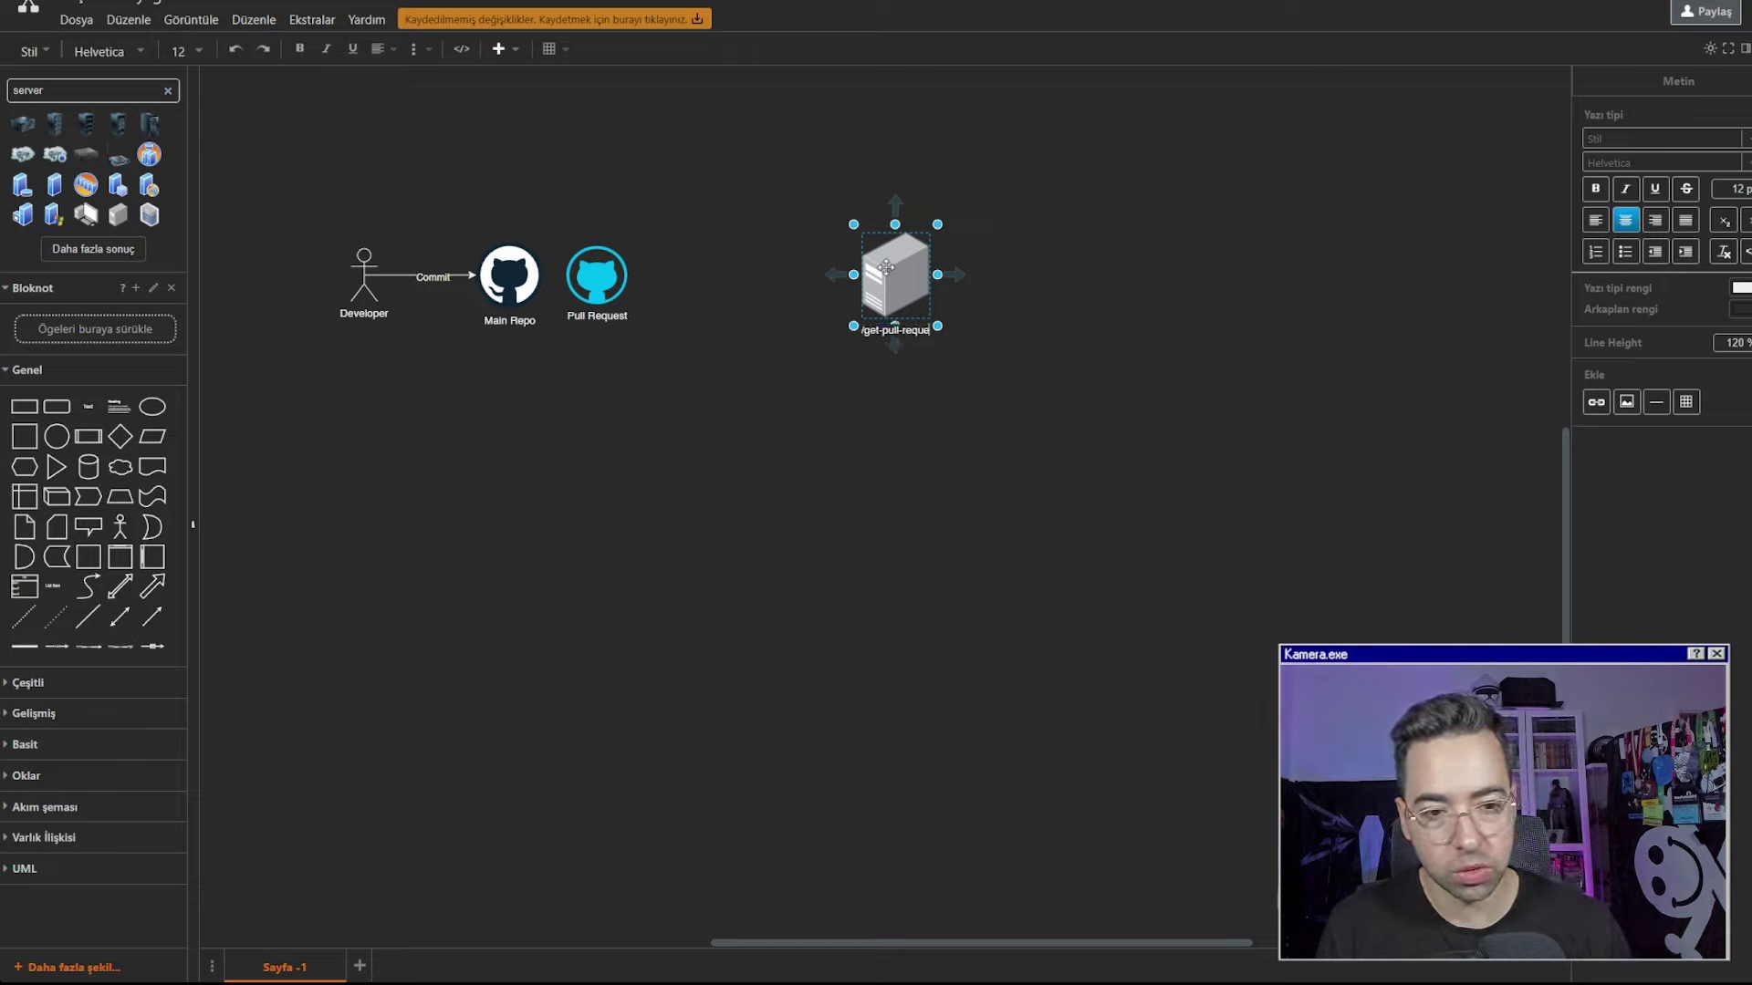
click(889, 364)
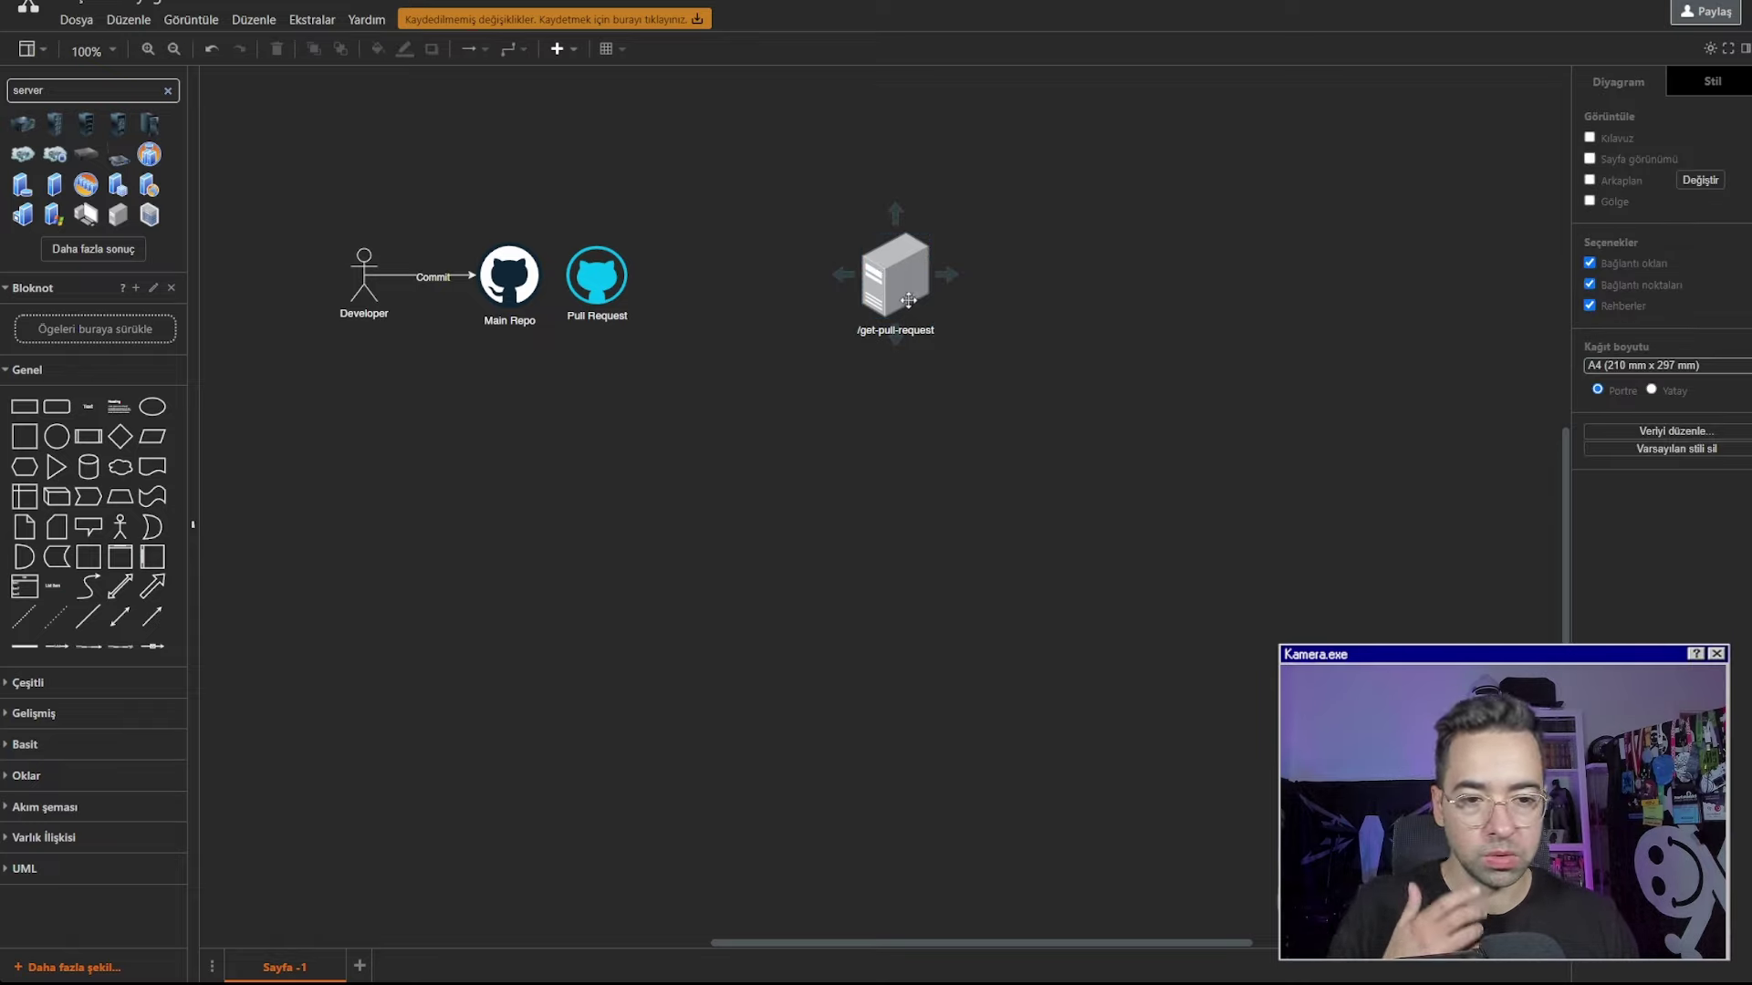
Move the server icon closer to Pull Request and draw an arrow from Pull Request to the server
drag(894, 270, 818, 265)
click(712, 283)
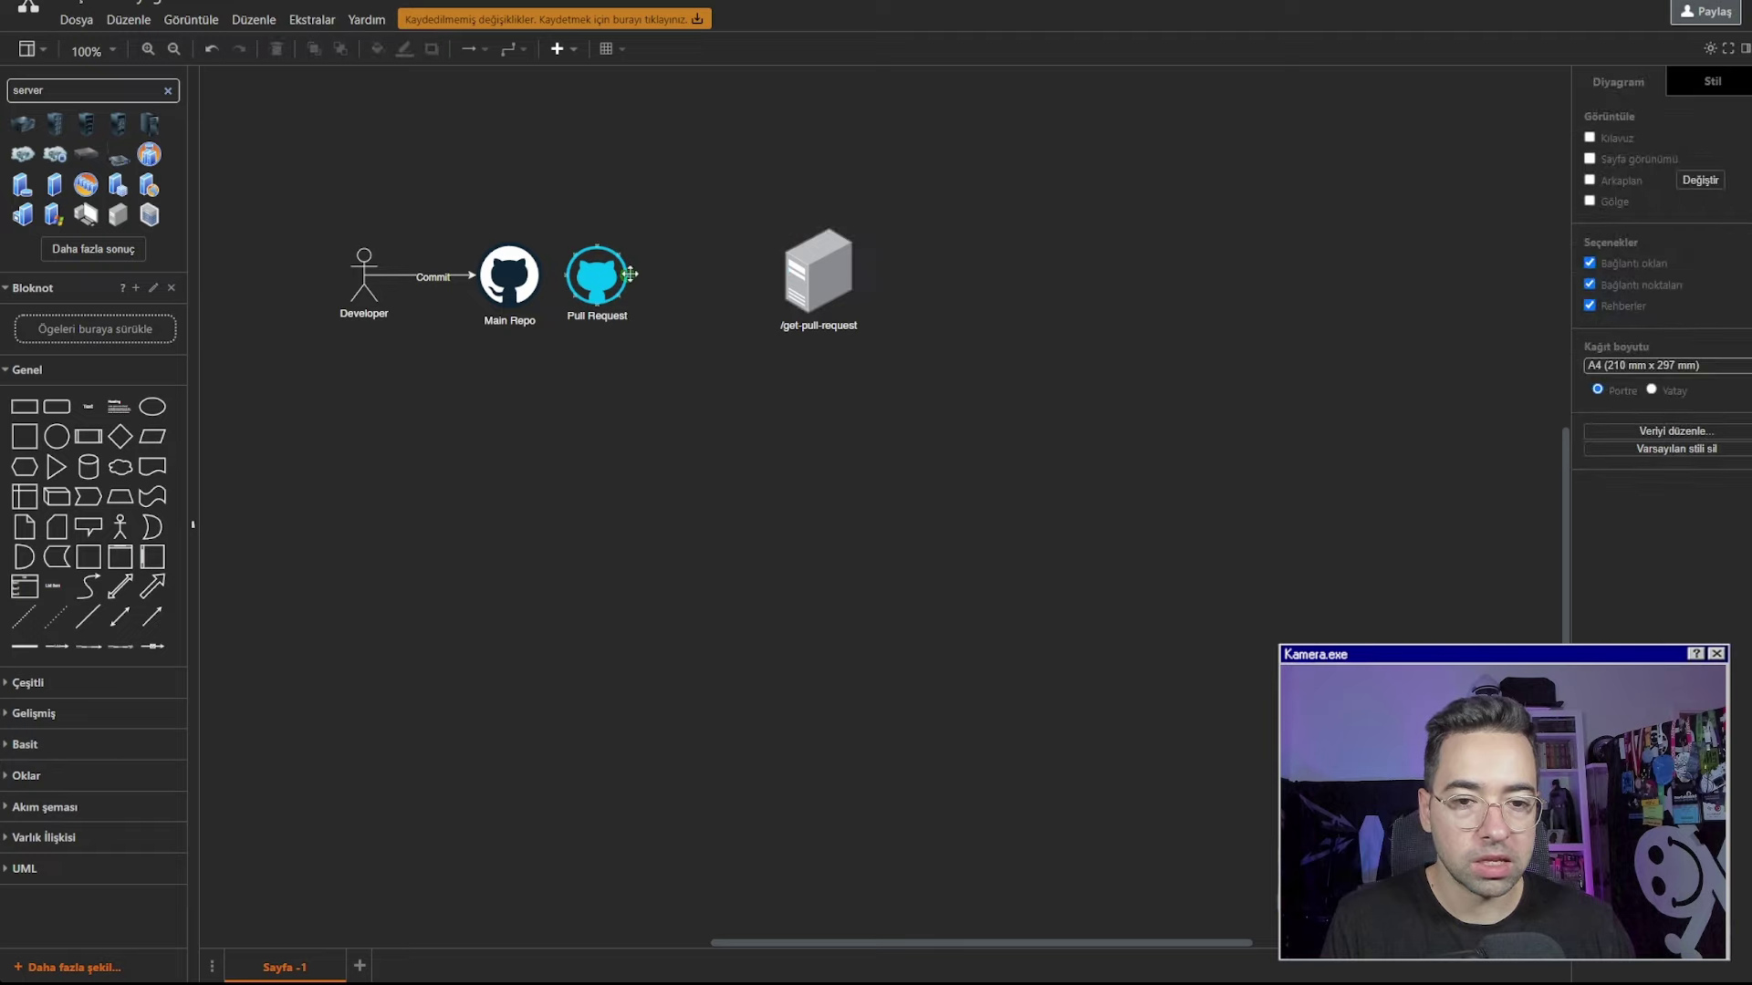
drag(642, 274, 776, 273)
click(752, 331)
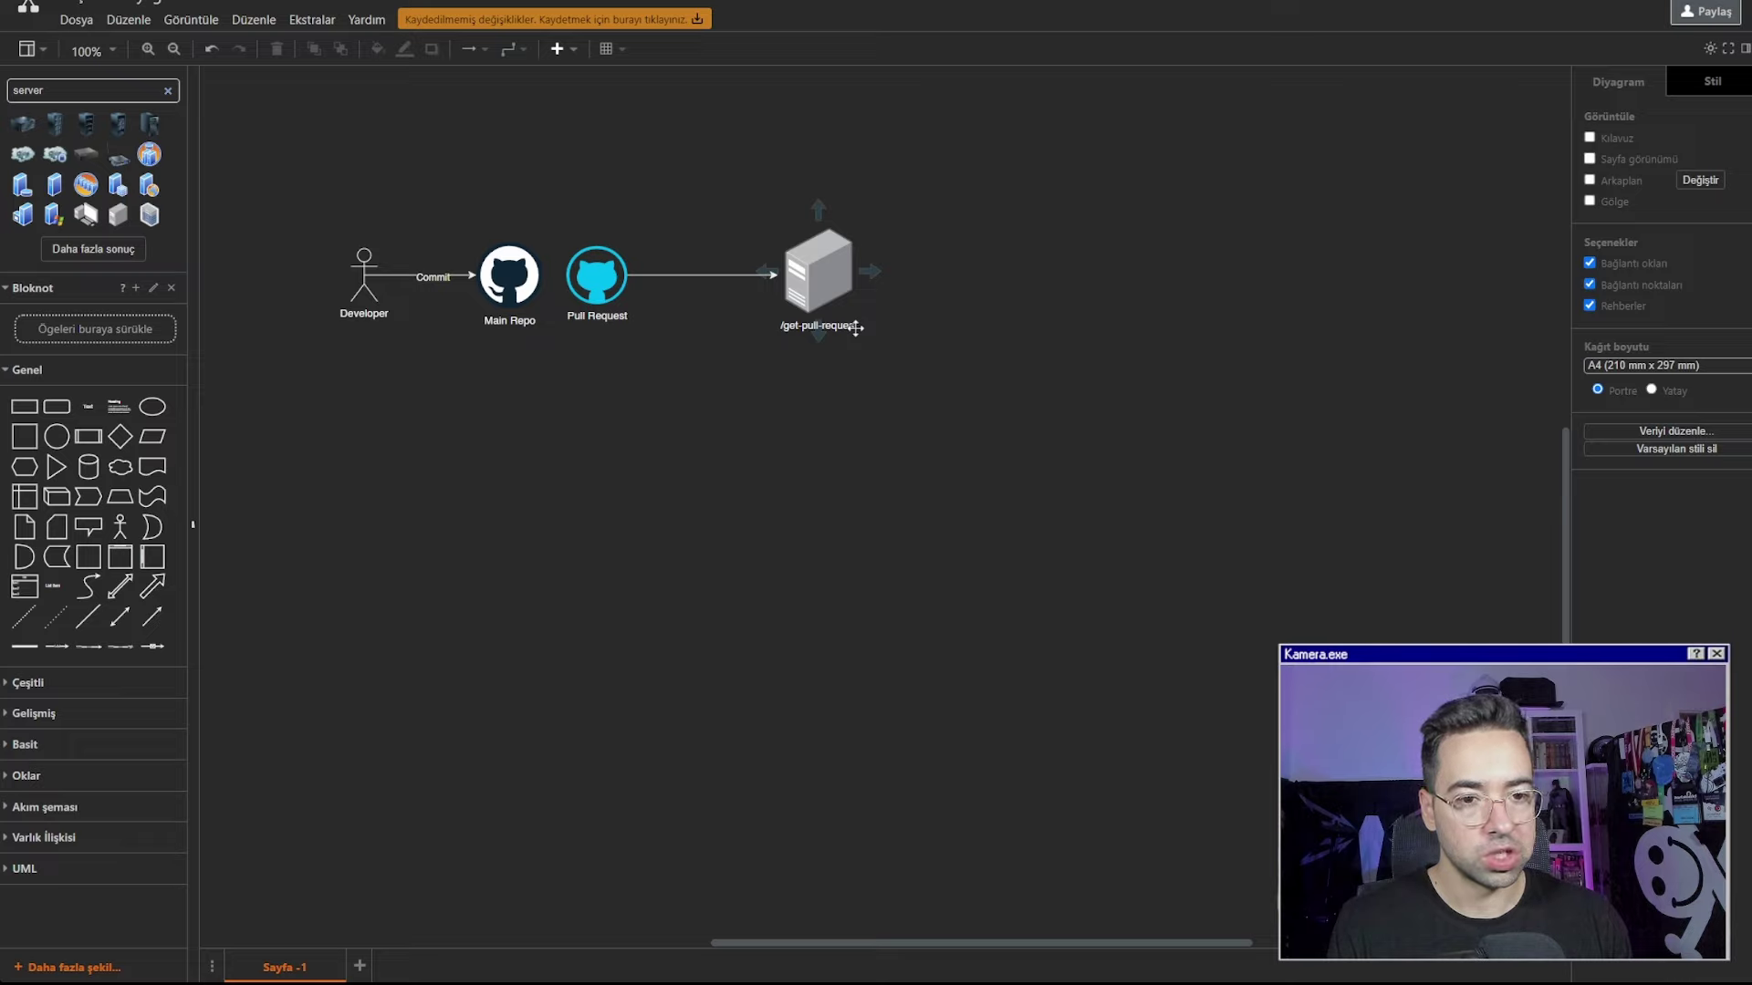
mouse_move(867, 283)
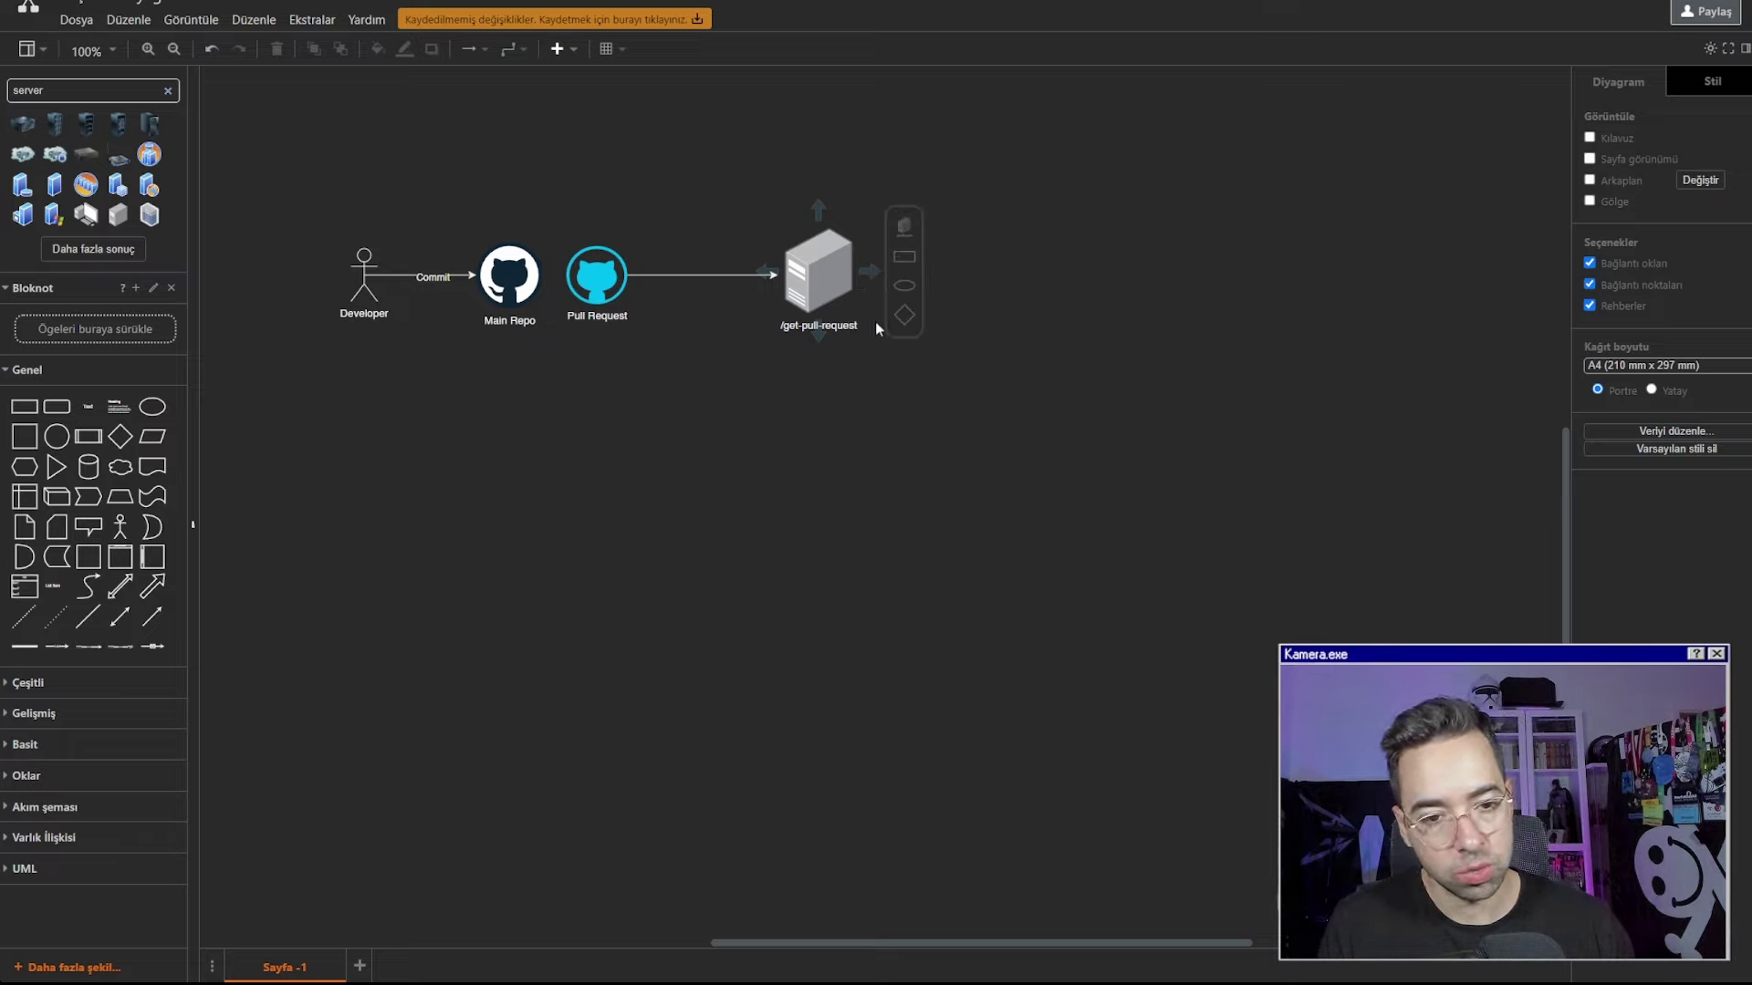
Search the shape library for "python" and place the Python script file icon beside the server, reduced to roughly the server's size
double_click(131, 99)
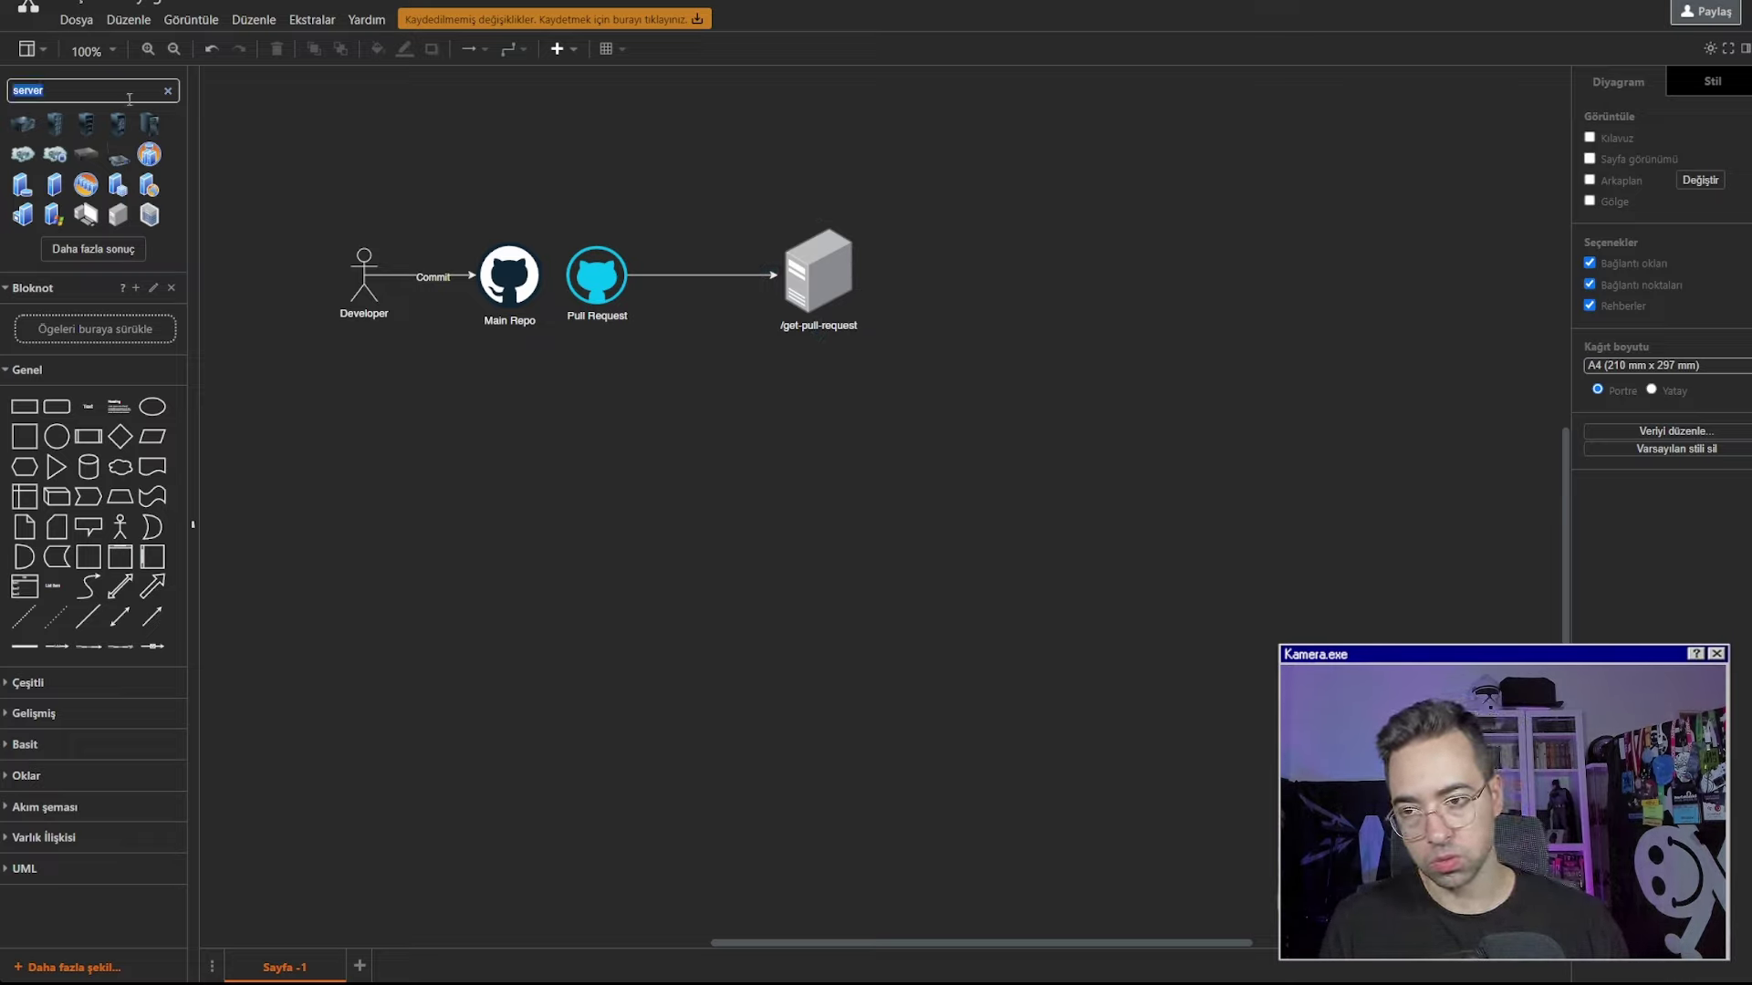
text(python)
key(Return)
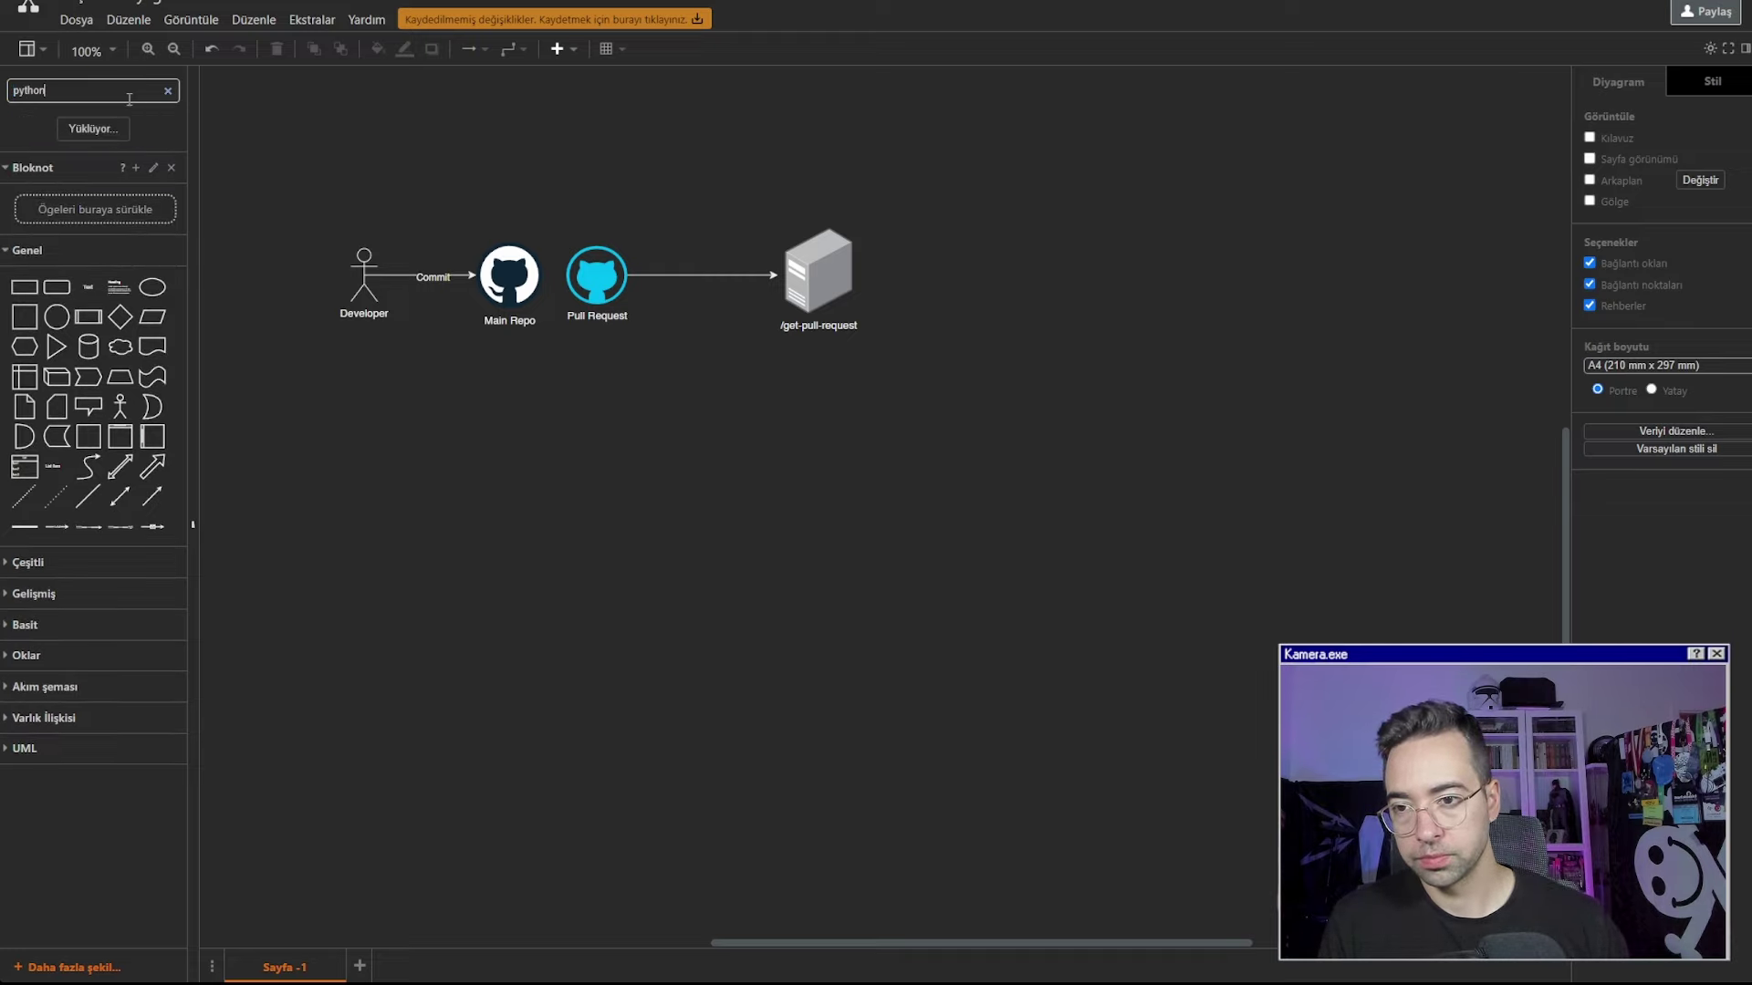
mouse_move(47, 155)
mouse_move(116, 135)
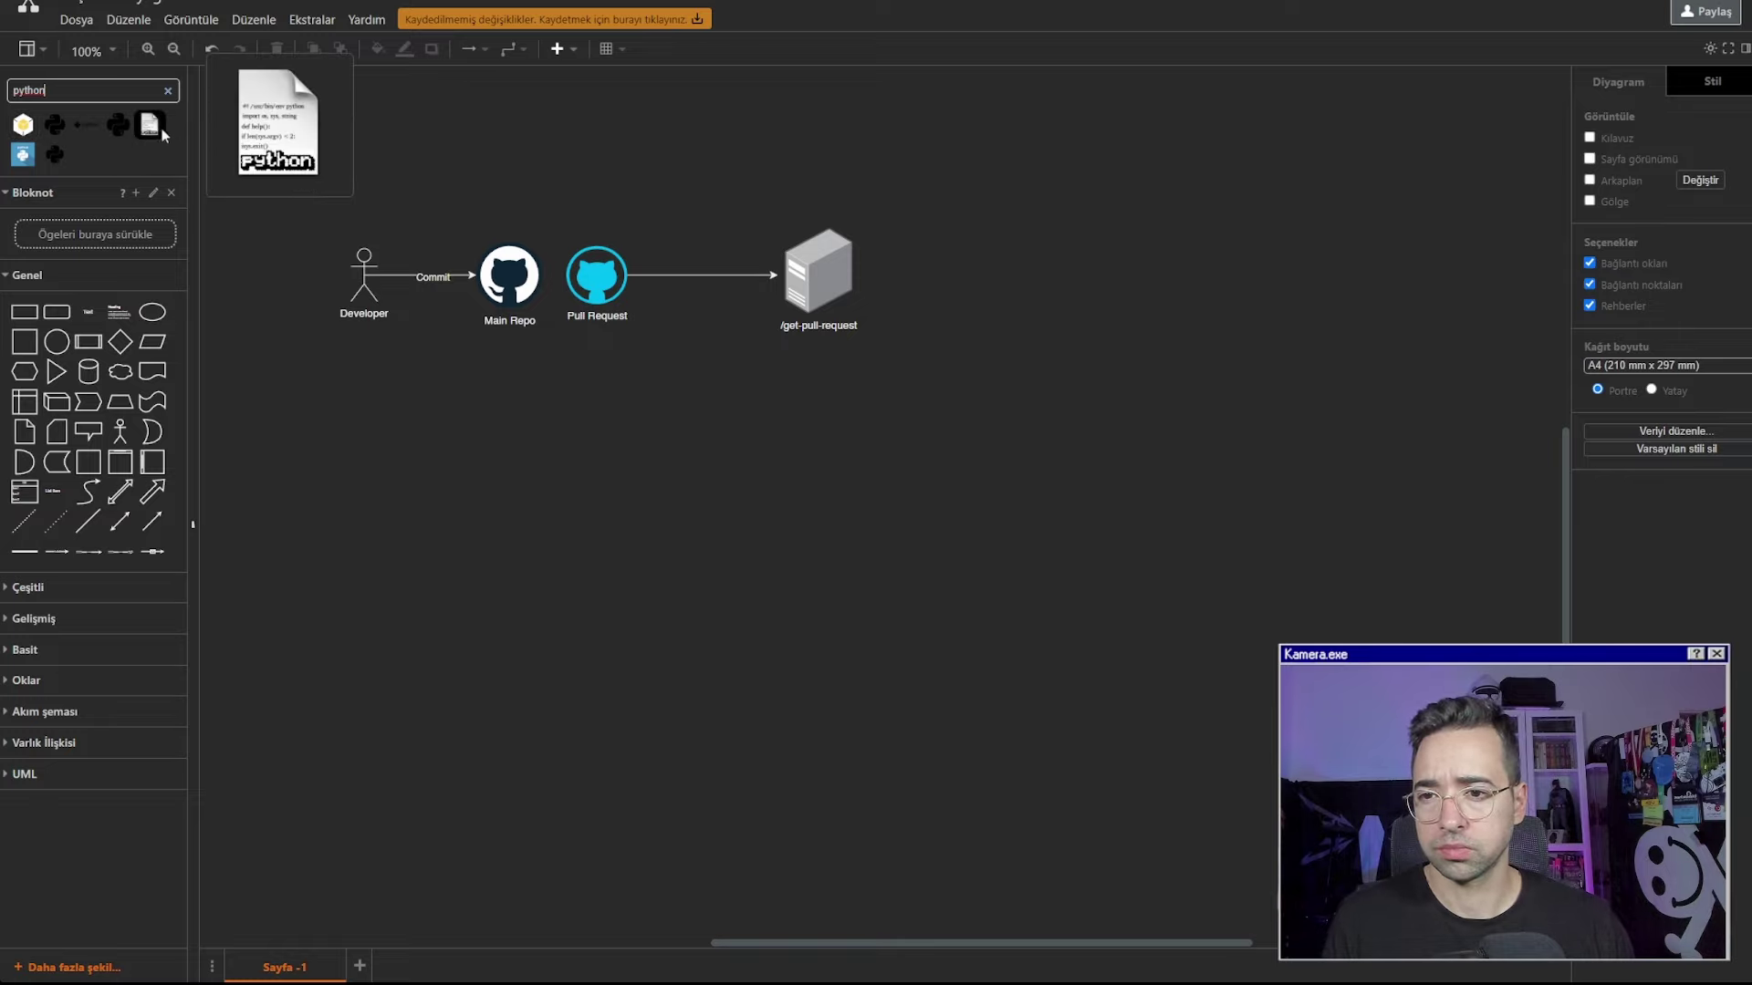
drag(150, 124, 911, 228)
drag(1022, 225, 923, 268)
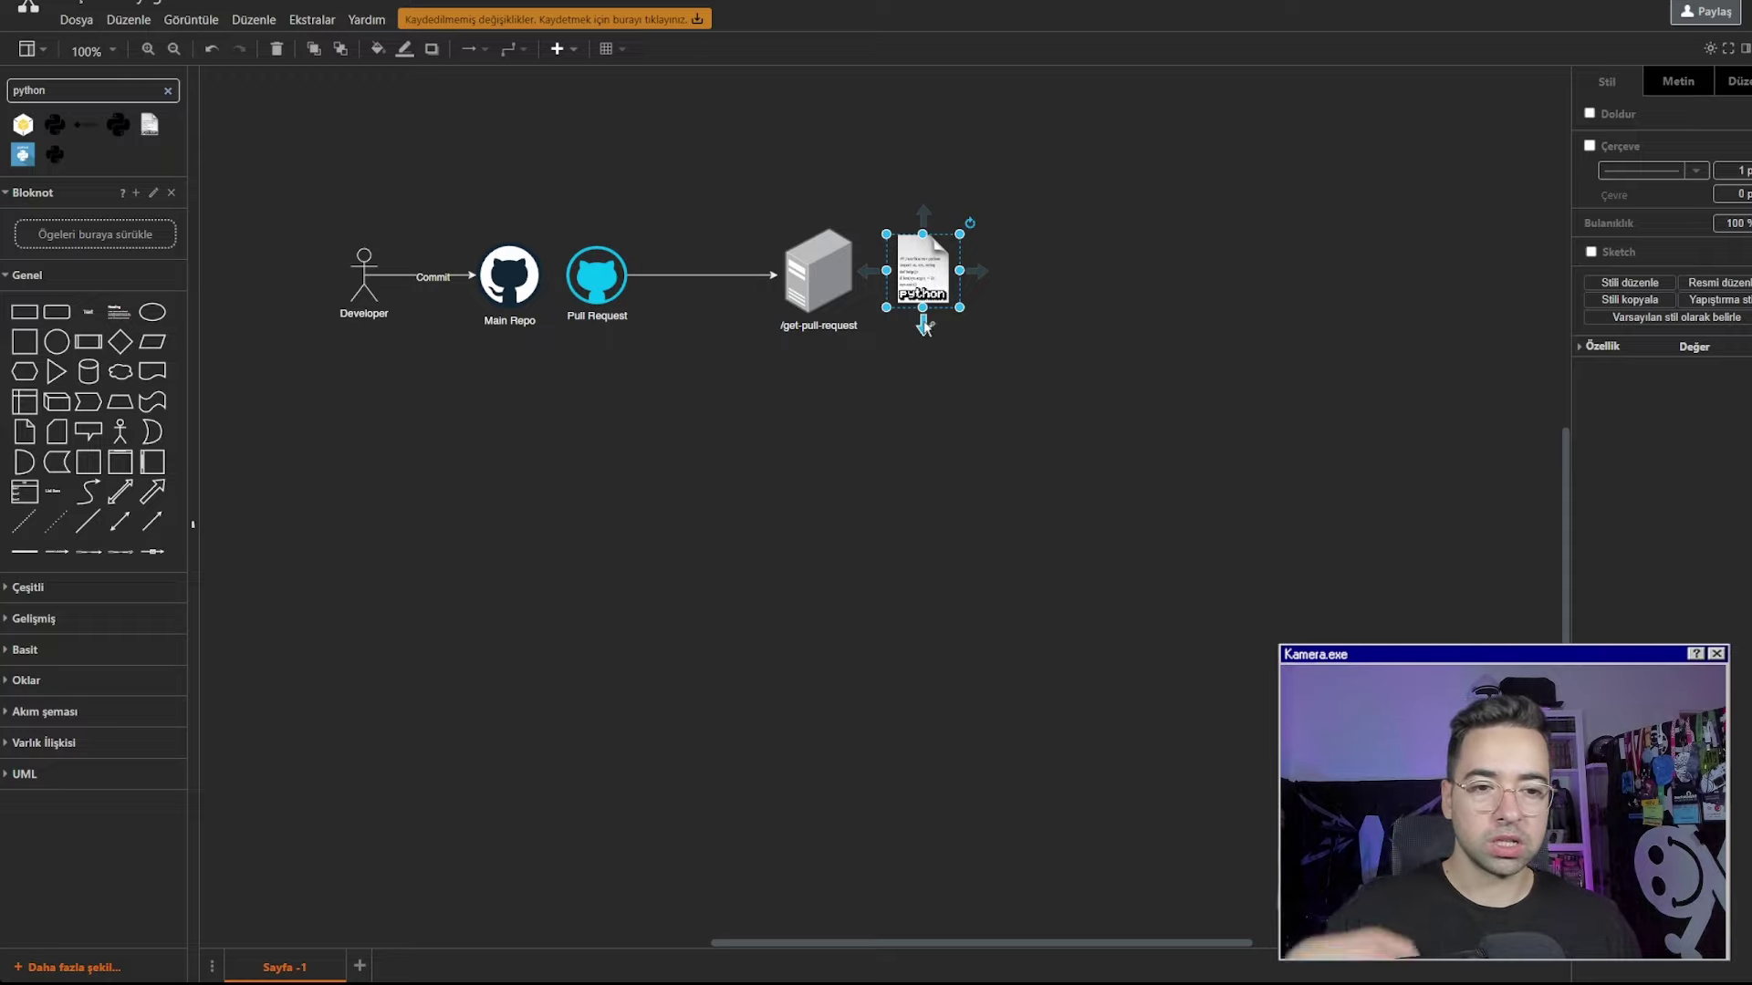
mouse_move(924, 326)
drag(924, 326, 1040, 138)
drag(1040, 203, 666, 164)
key(Delete)
Connect the Python file to Pull Request with an arrow routed above the server and label it "Clone"
click(919, 262)
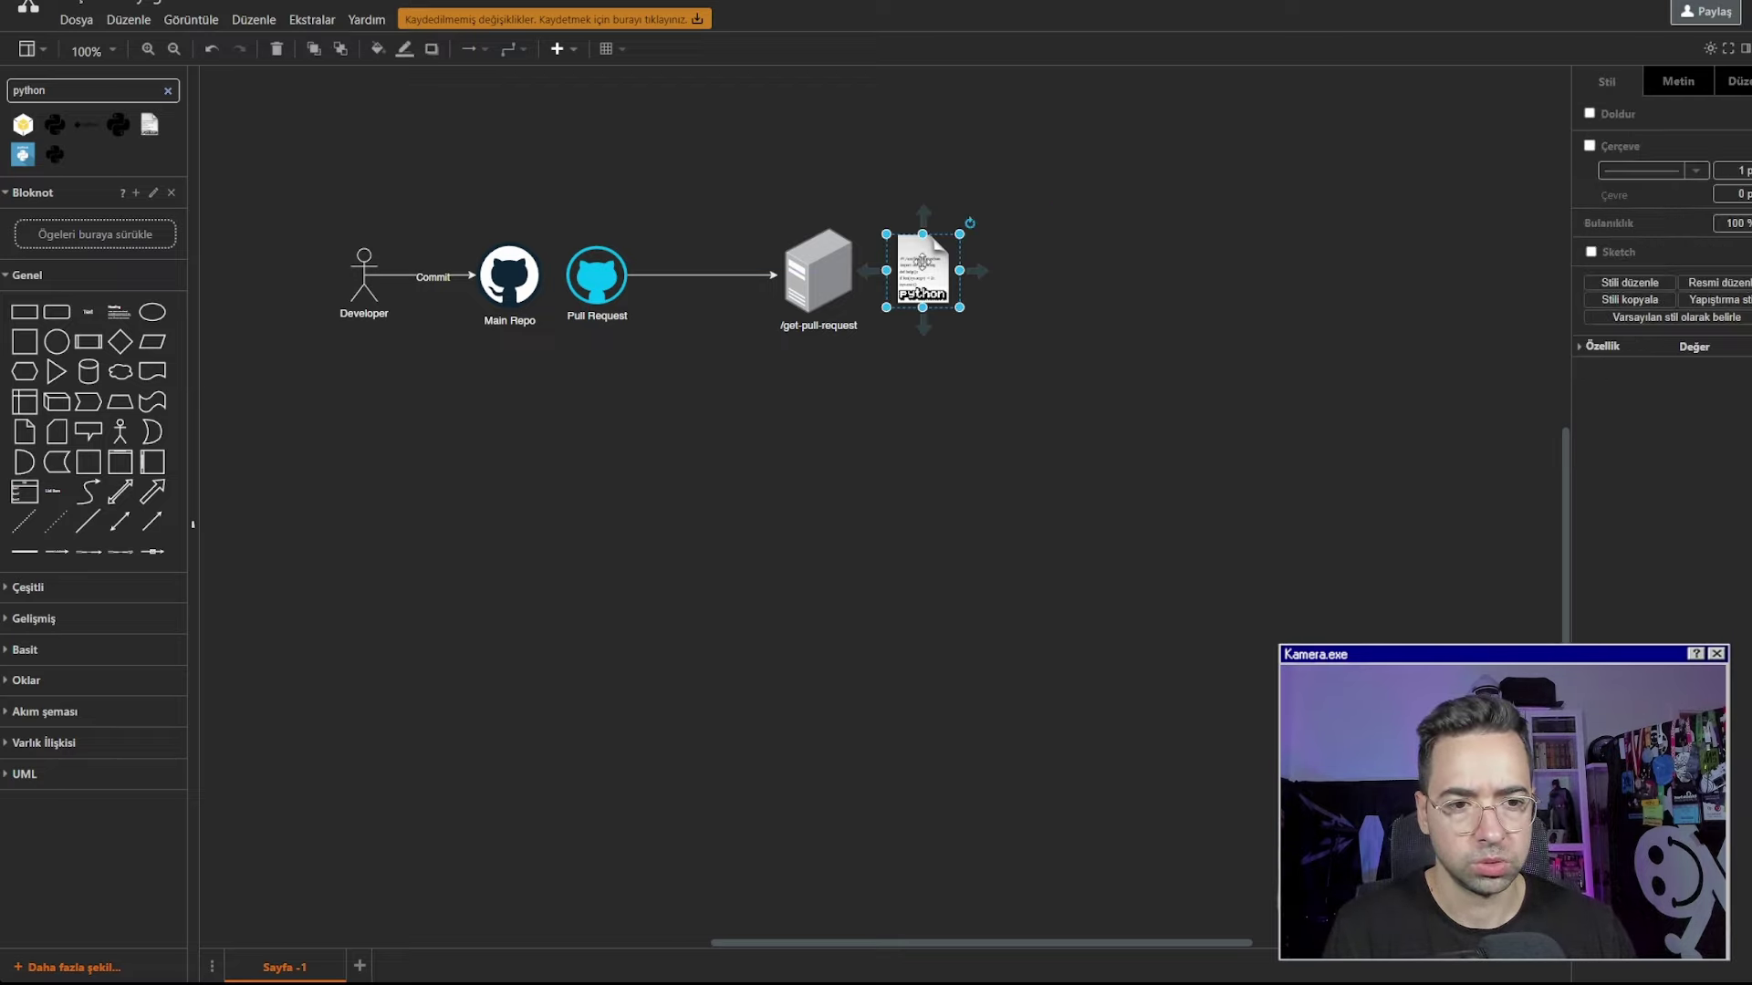
drag(922, 234, 596, 236)
key(ctrl+z)
drag(756, 251, 807, 199)
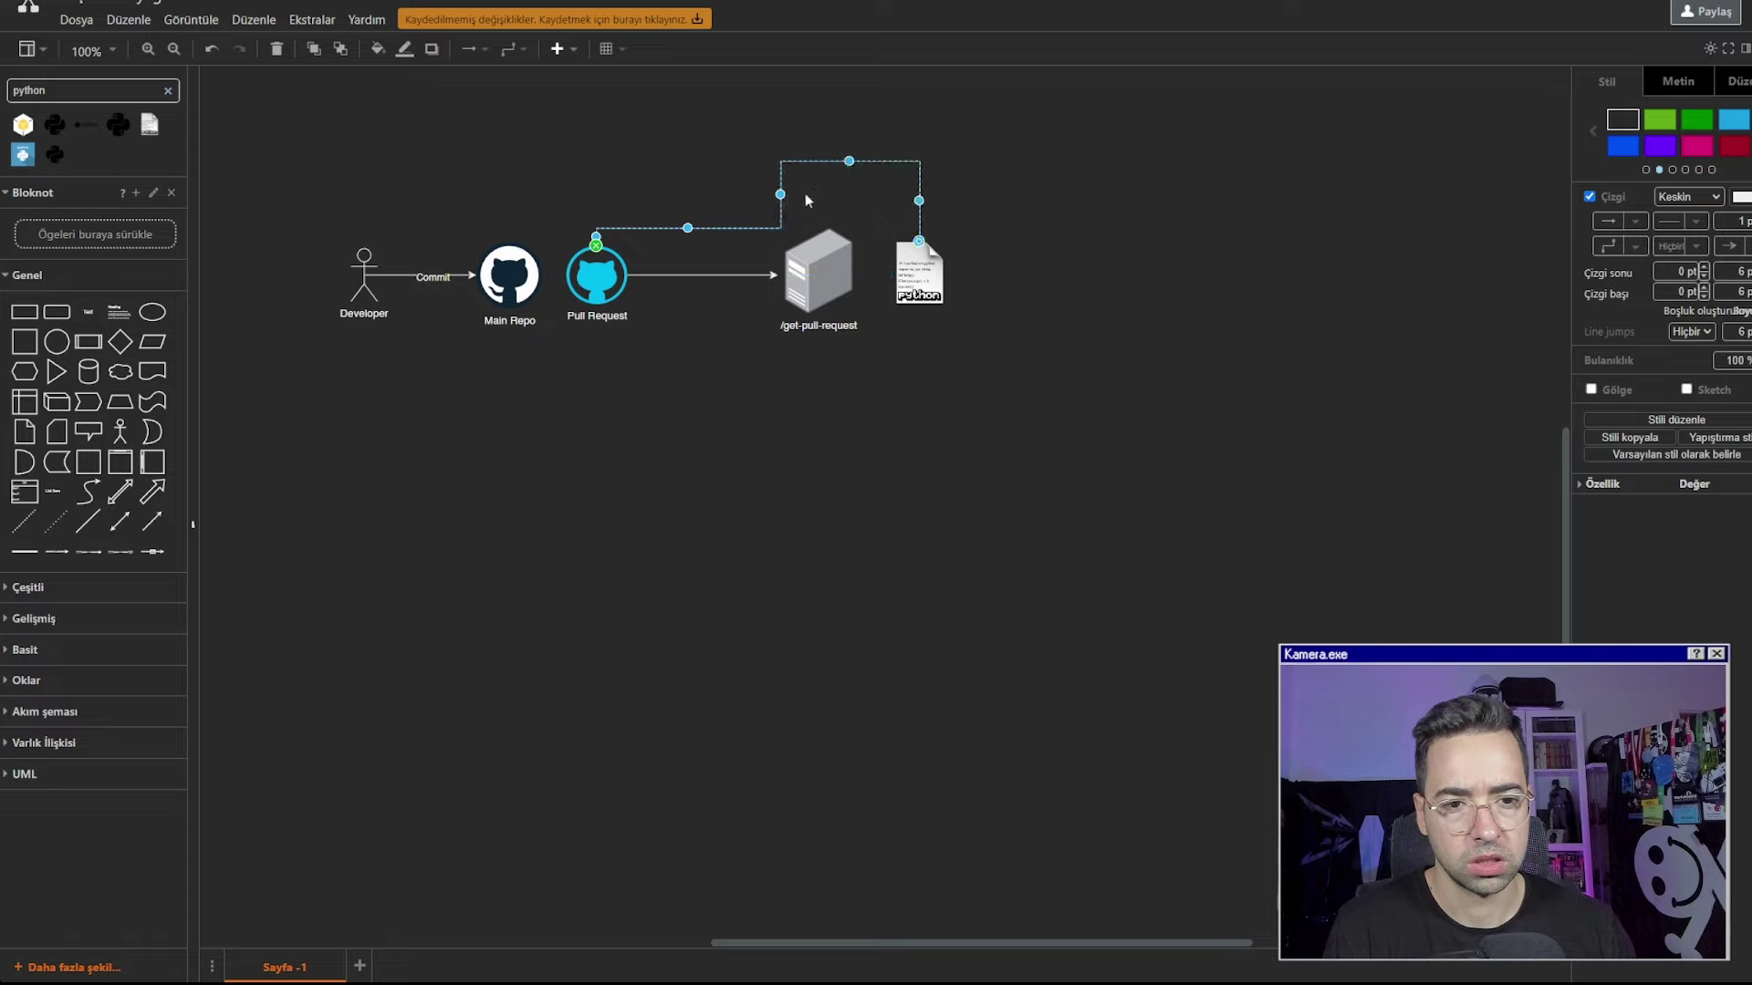
drag(693, 227, 701, 162)
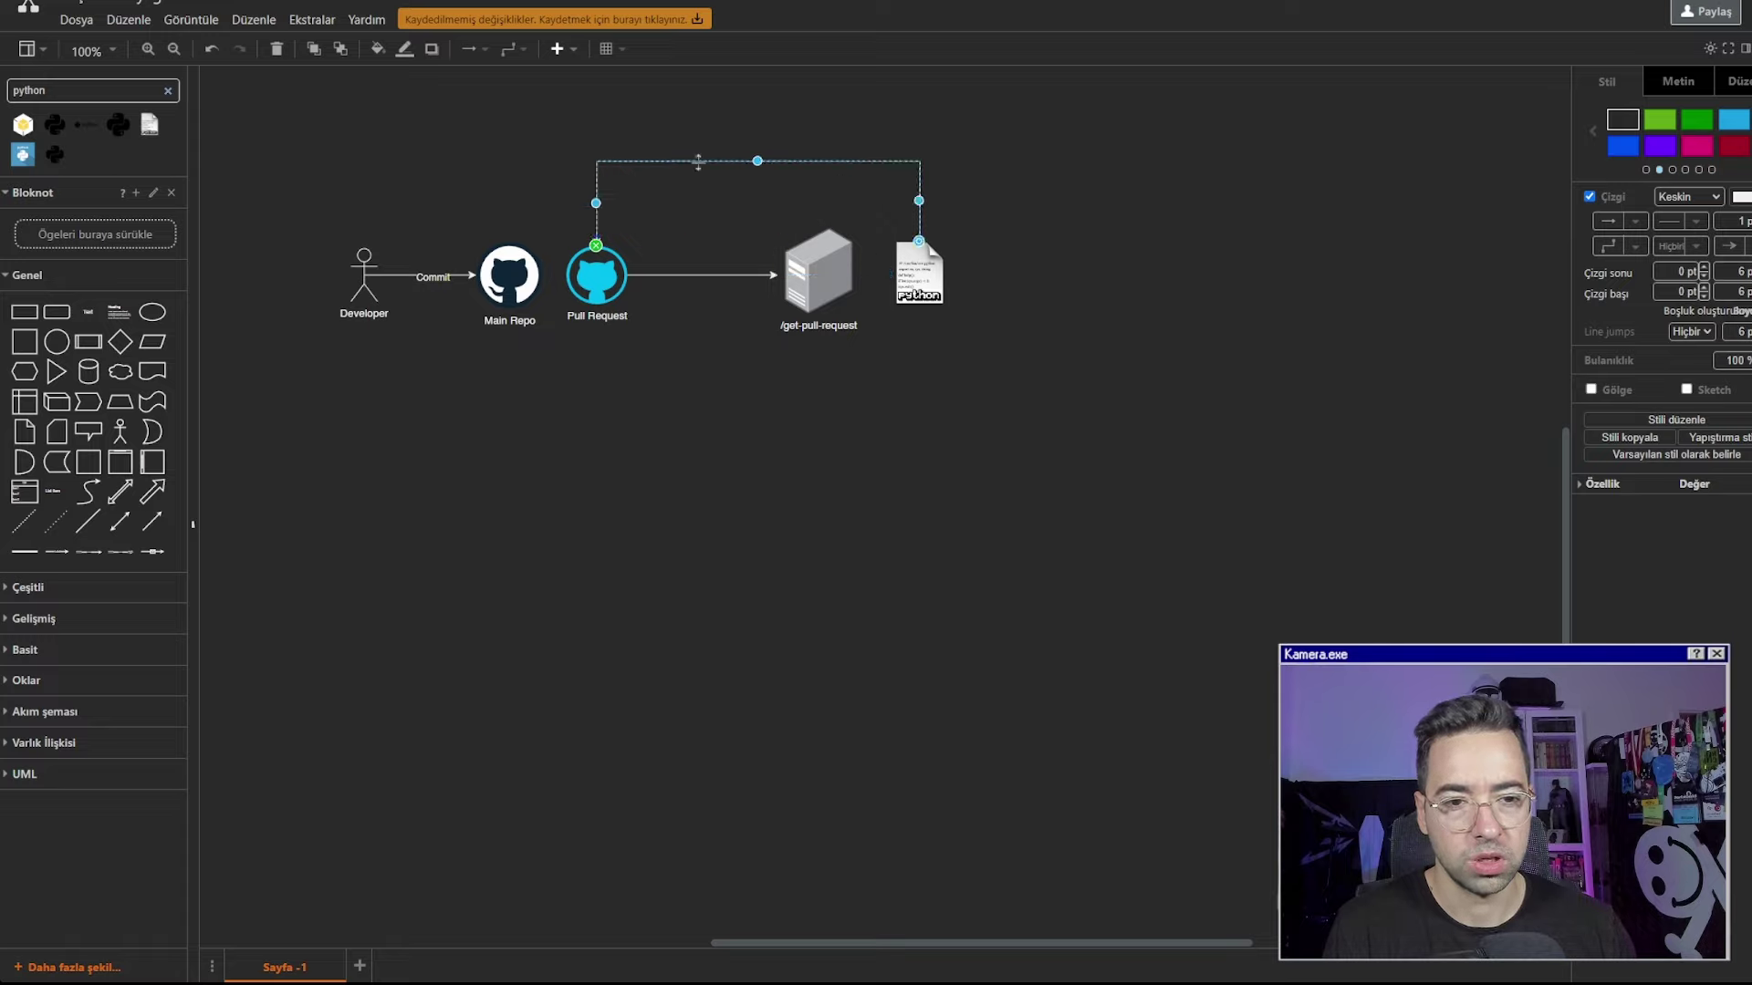
click(703, 206)
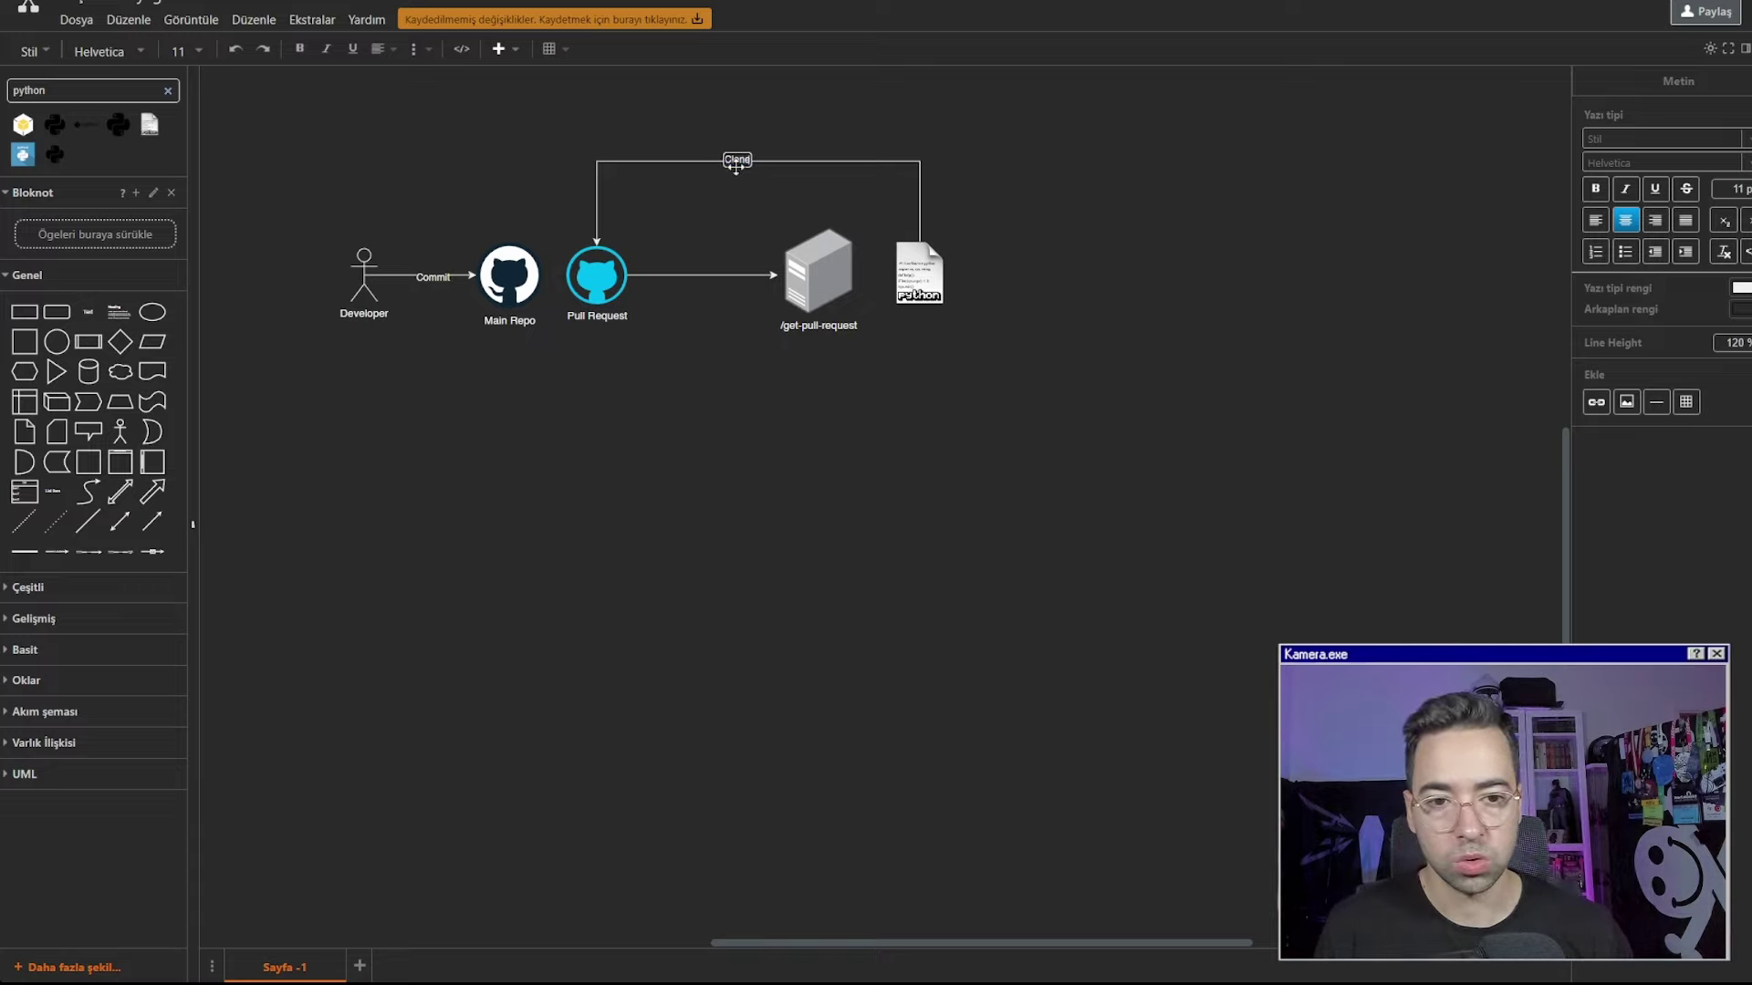
click(961, 375)
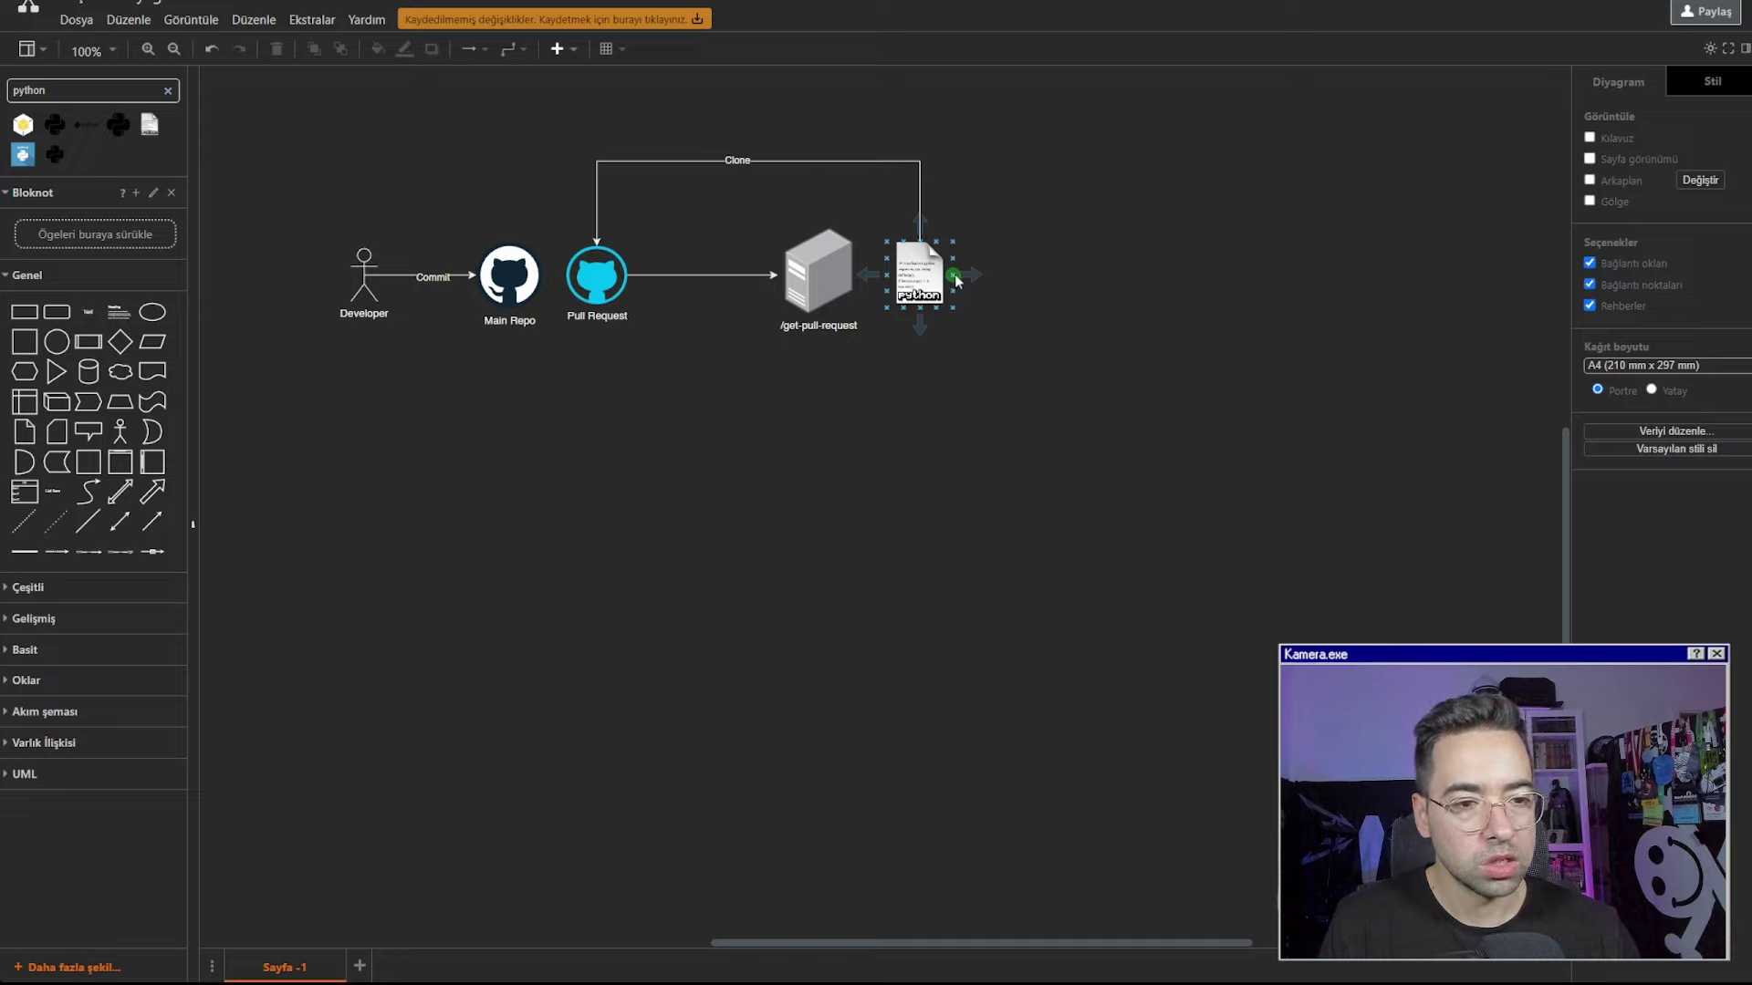
Draw a short horizontal arrow leading out of the Python file, away from the server
drag(955, 280, 1013, 274)
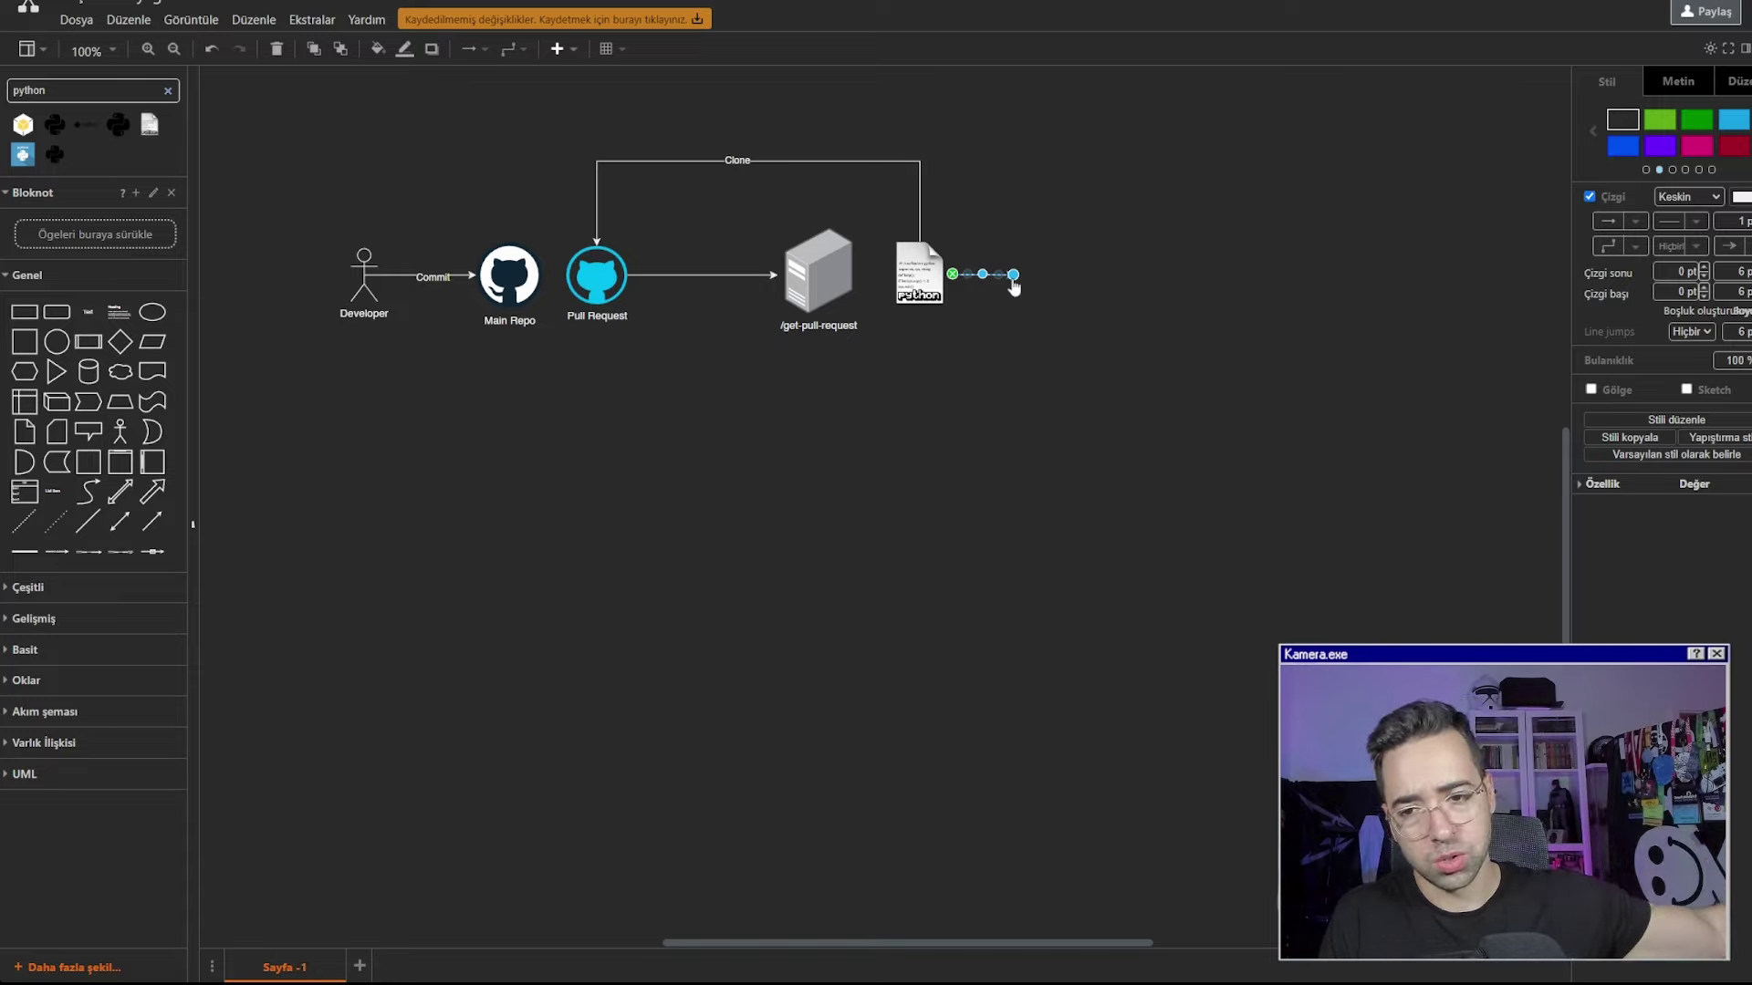
click(604, 438)
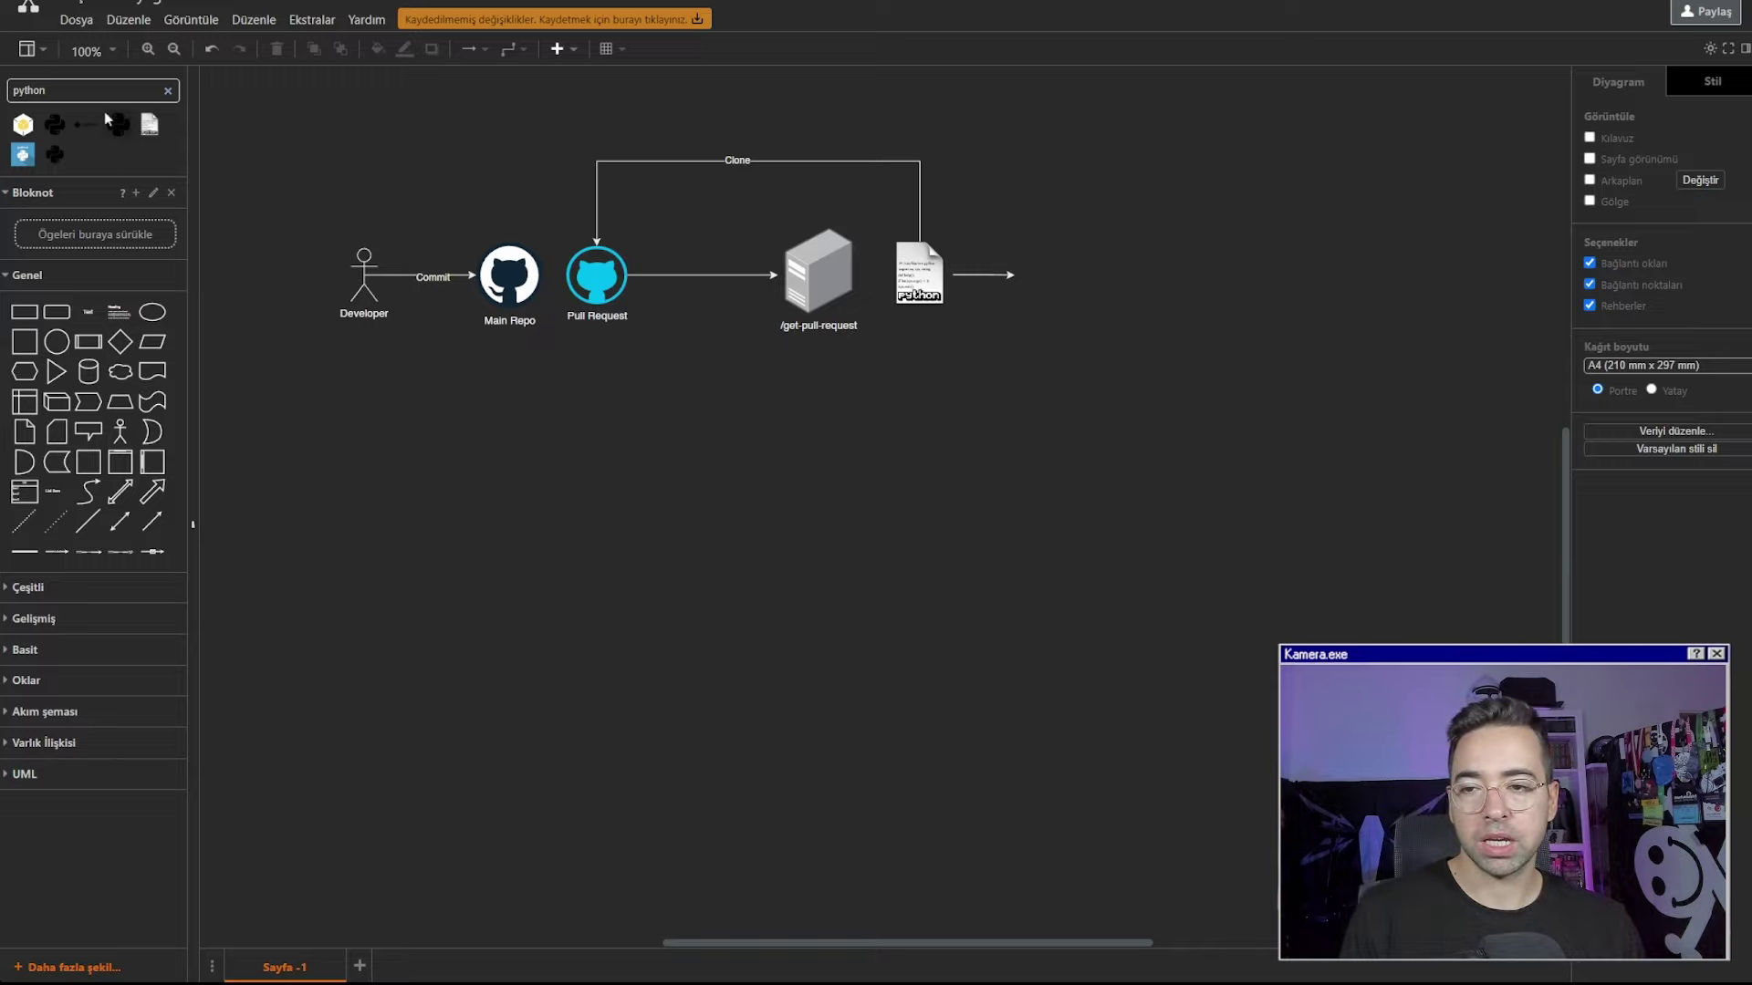
Search the shape library for "scan" and place the purple QR scan icon past the Python file's arrow, shrunk to match the other icons
double_click(76, 92)
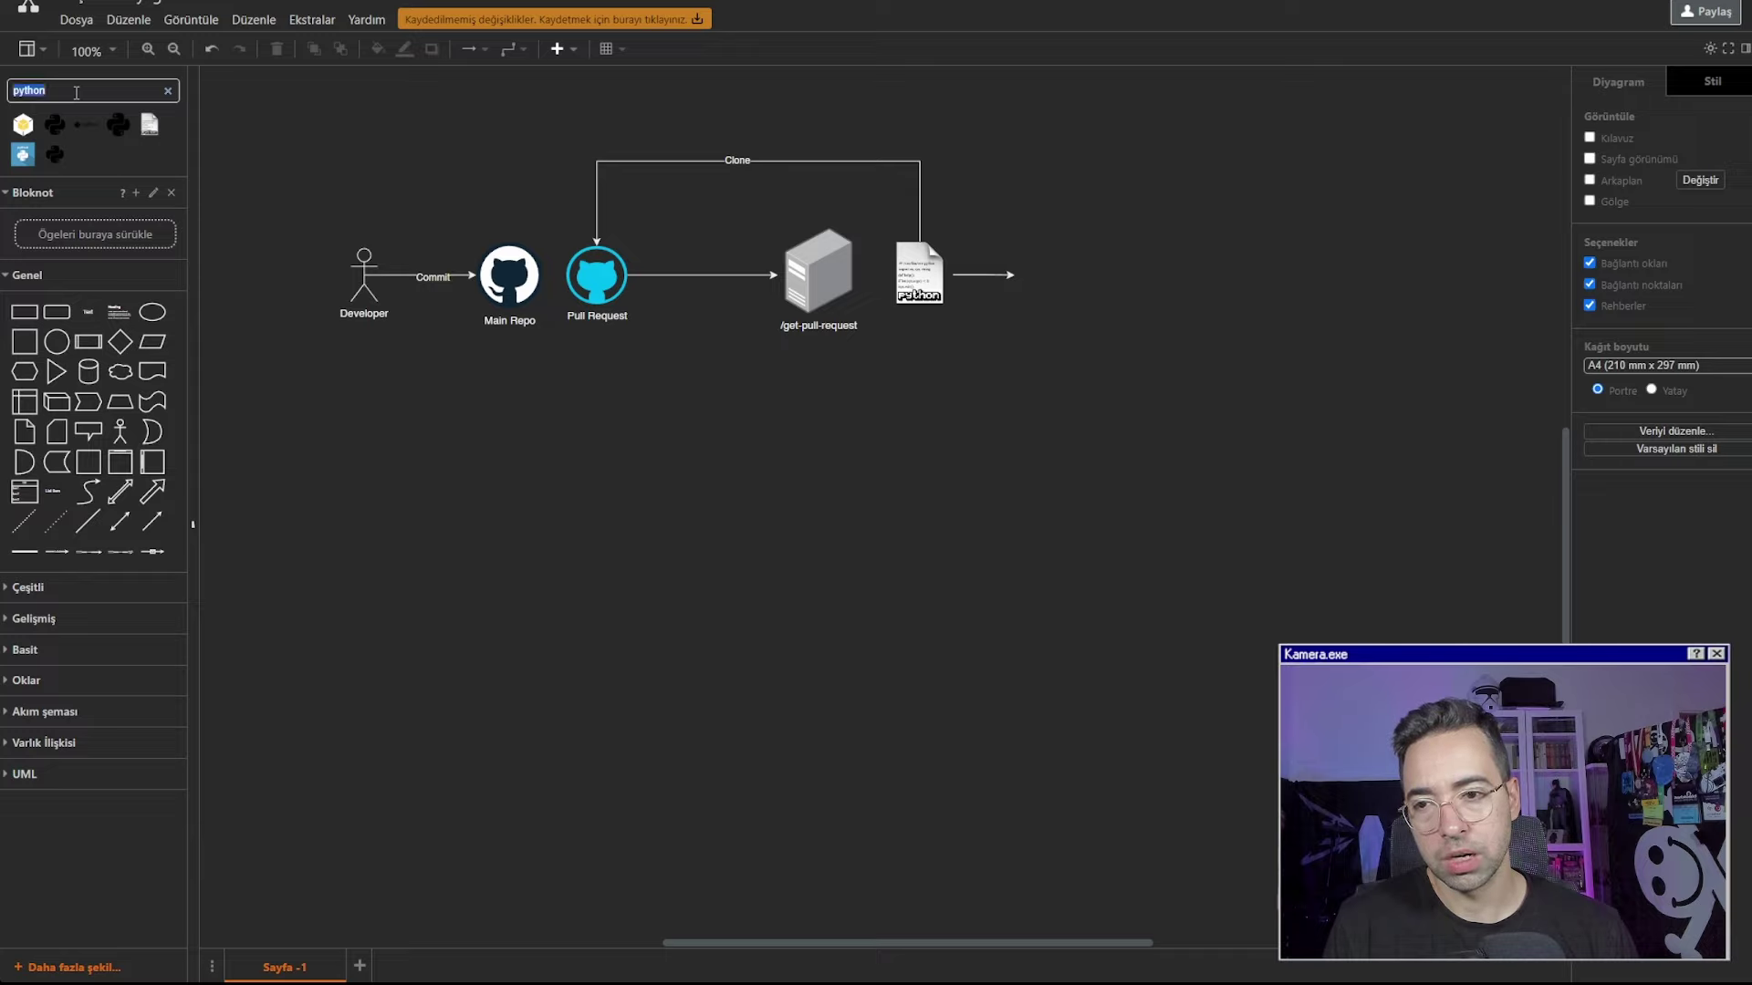
text(s)
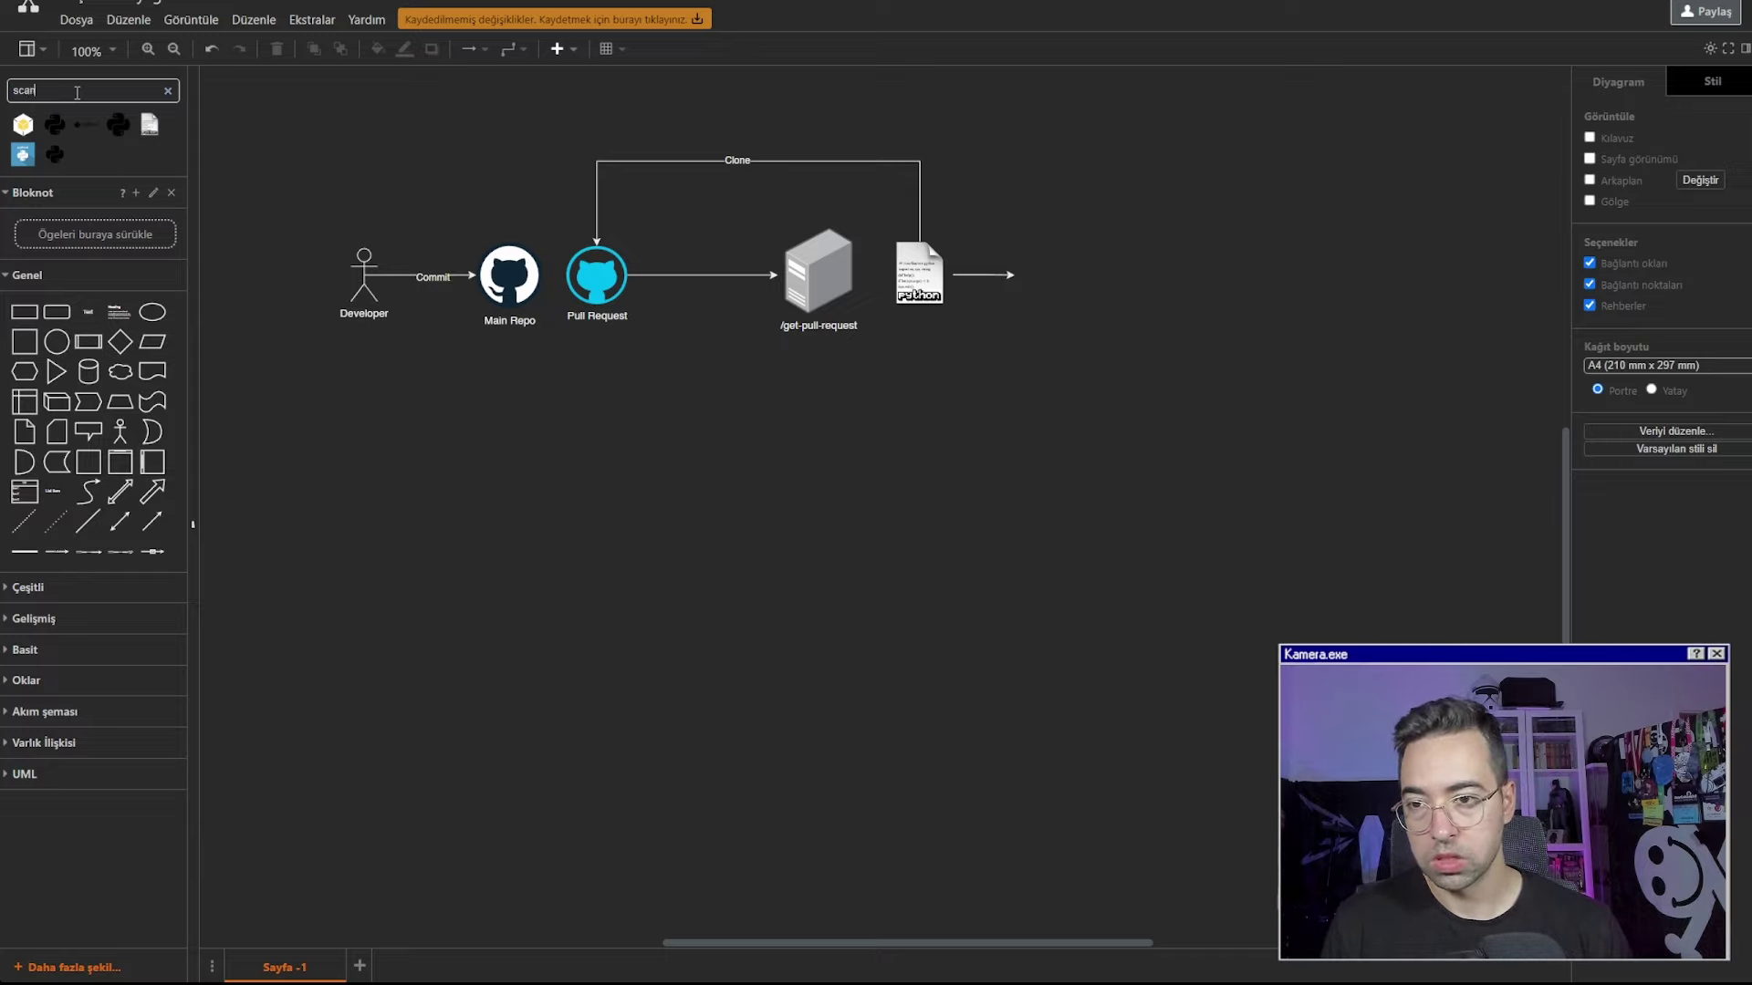
text(can)
key(Return)
mouse_move(97, 129)
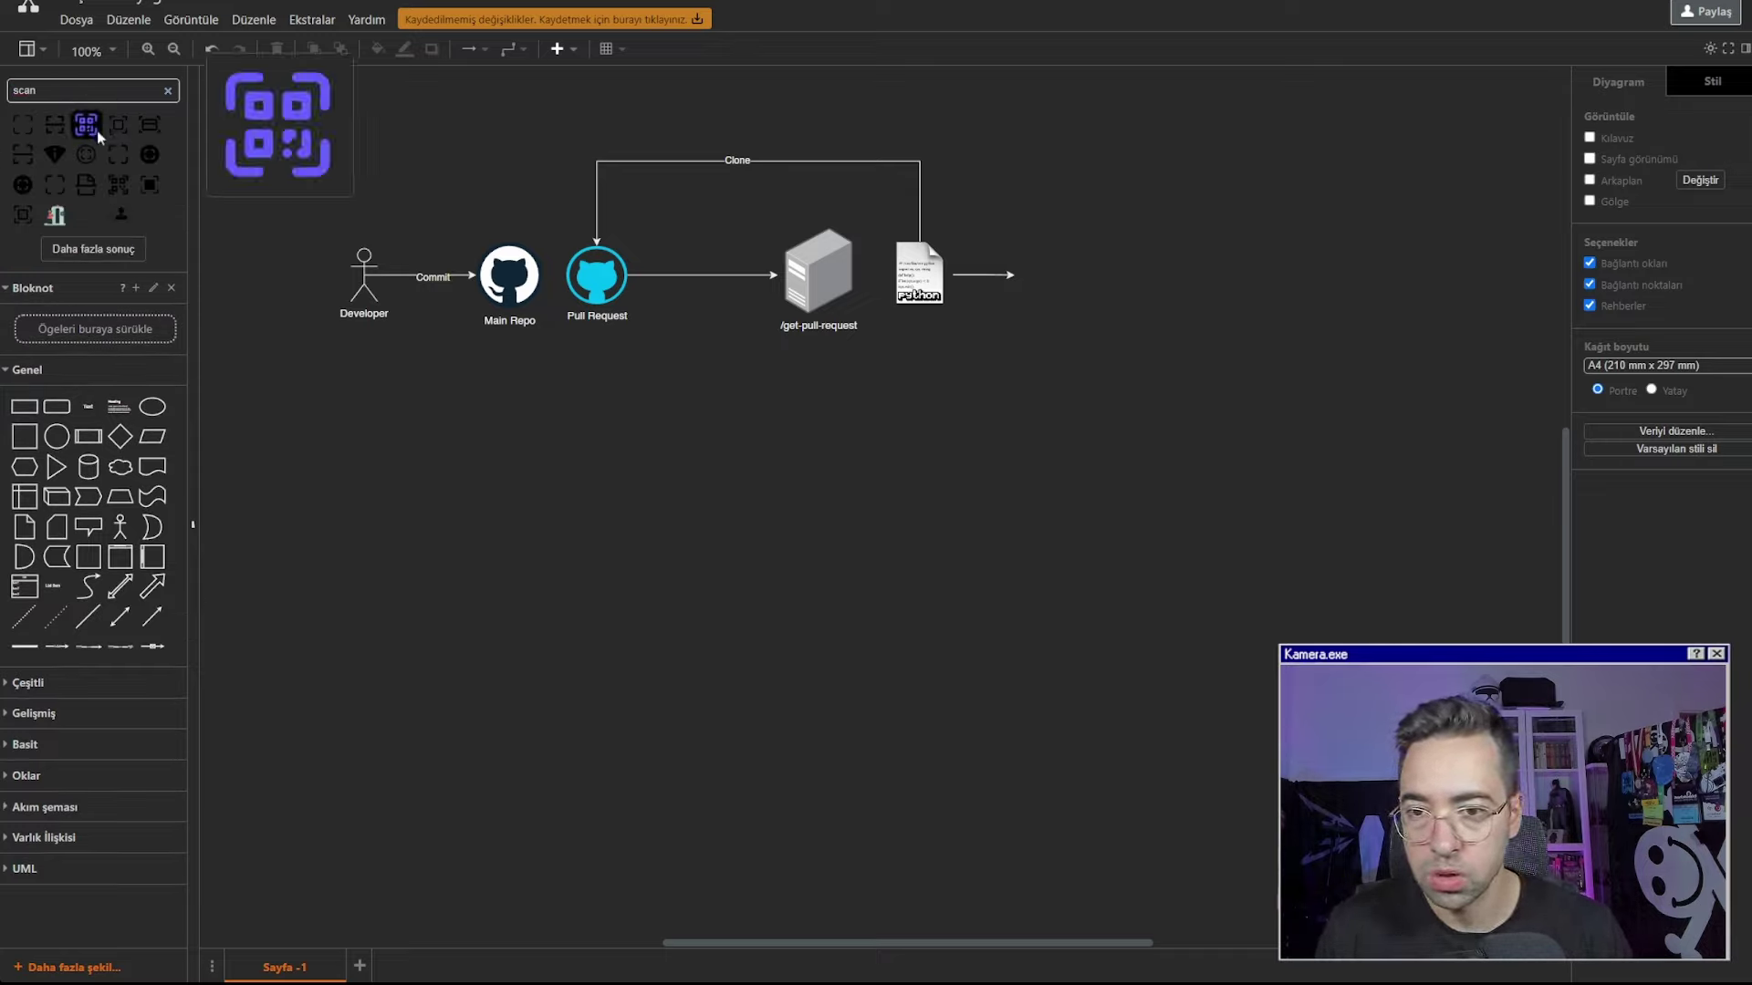
drag(96, 130, 1040, 235)
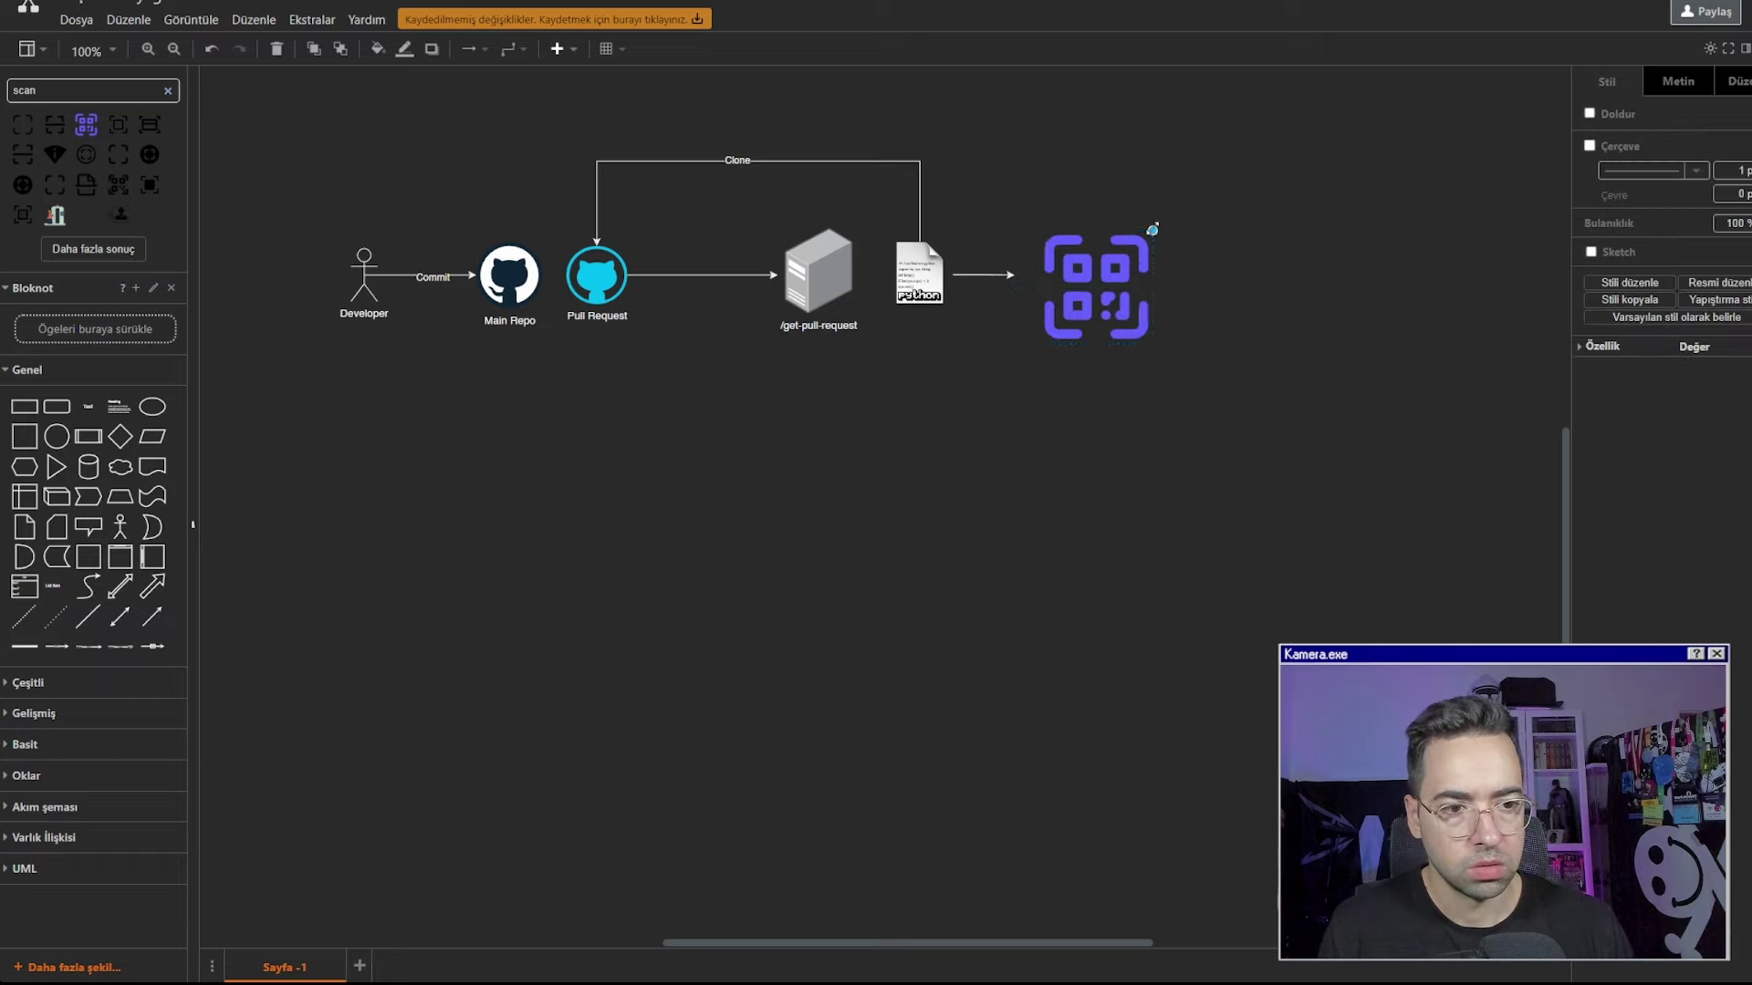
drag(1147, 237, 1142, 280)
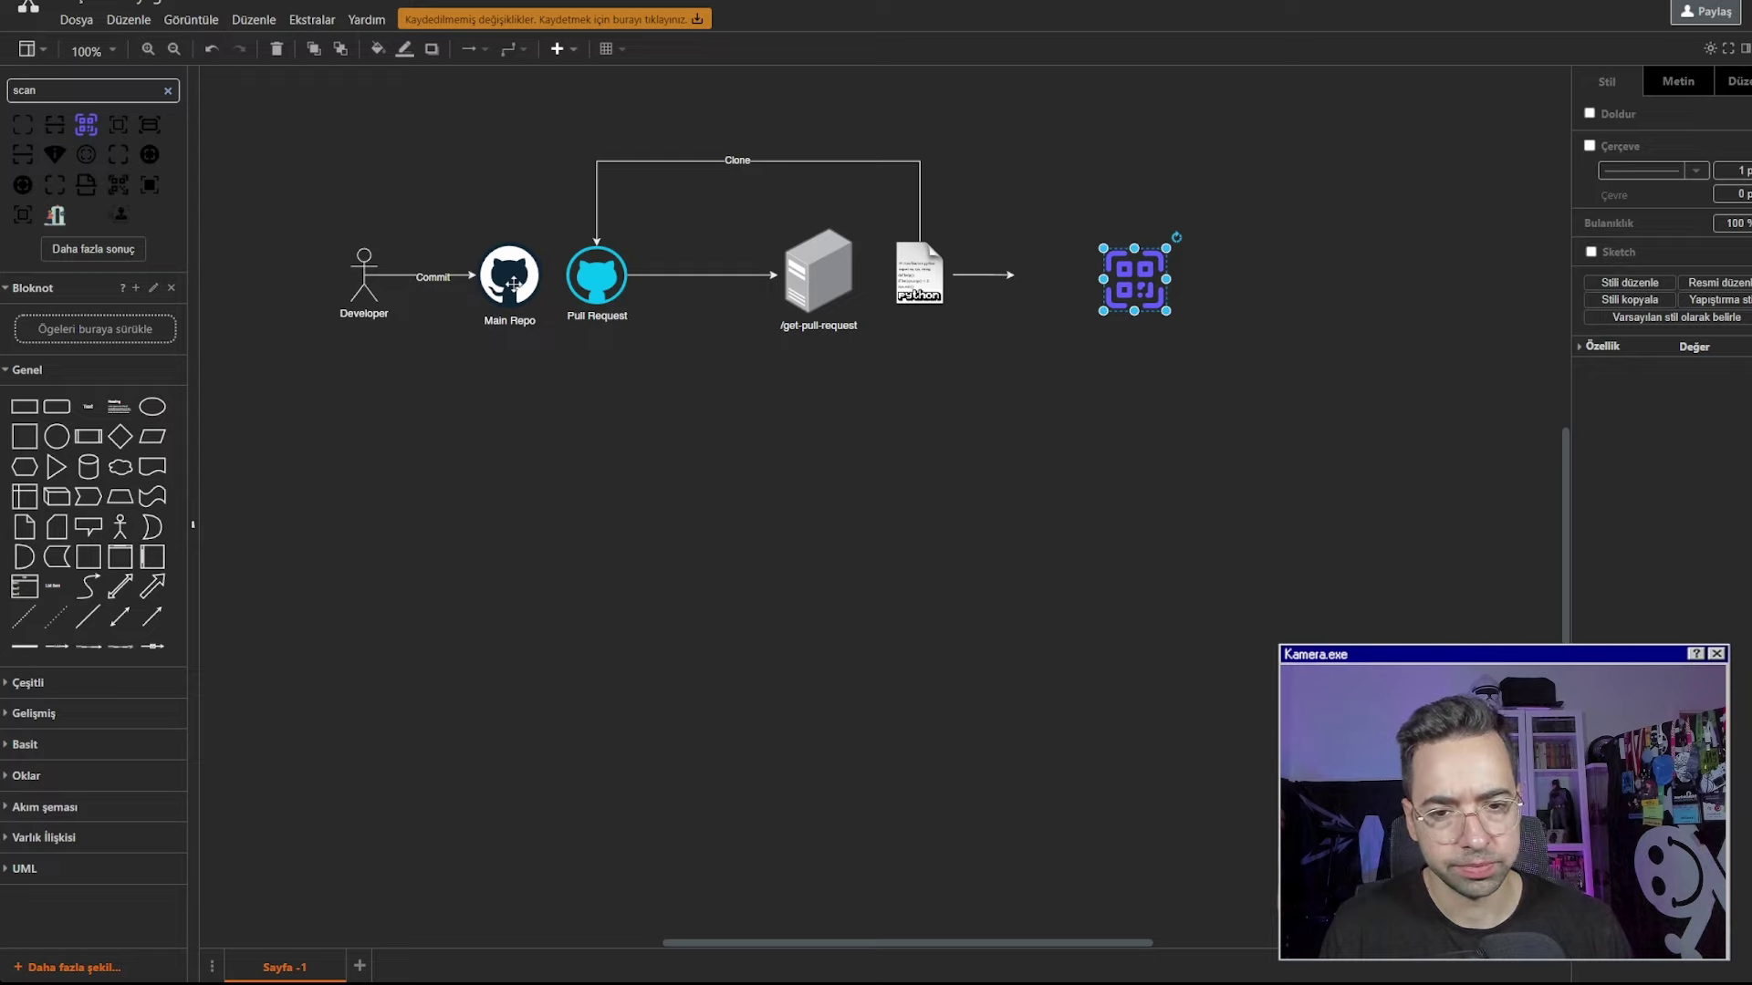
Duplicate the Main Repo icon, place the copy at the end of the Python file's arrow and clear its label
click(513, 283)
key(ctrl+d)
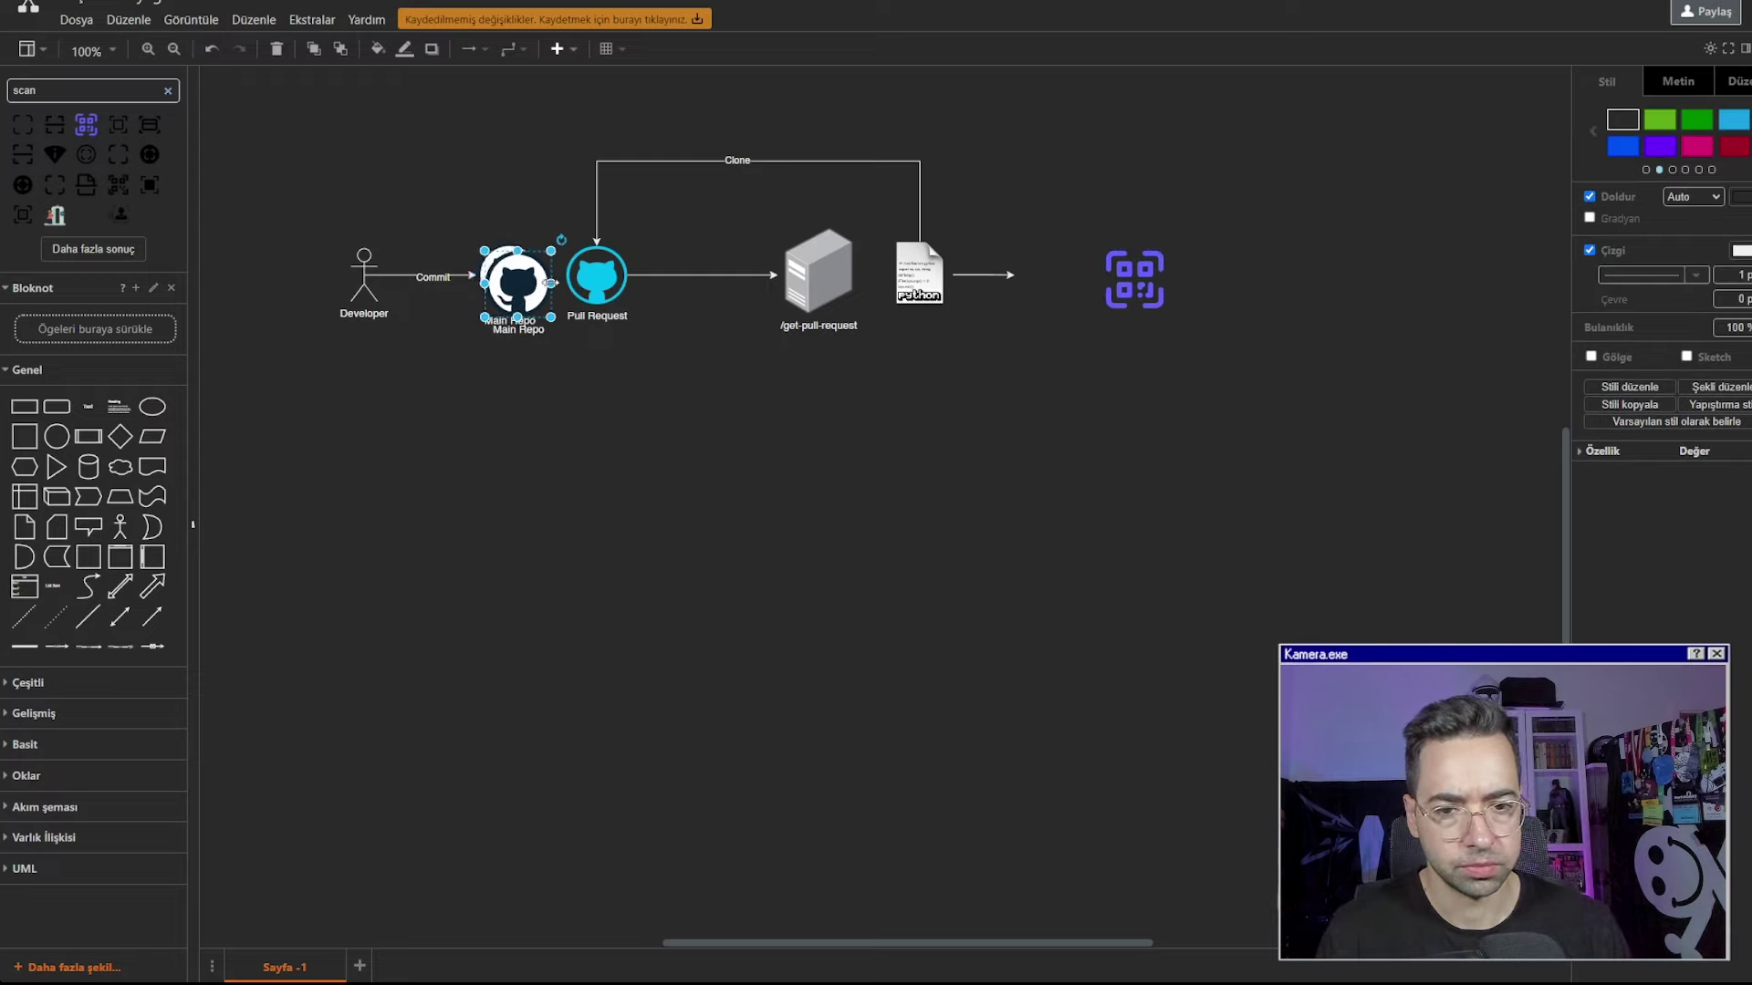
drag(547, 283, 1129, 279)
click(1129, 276)
click(1055, 280)
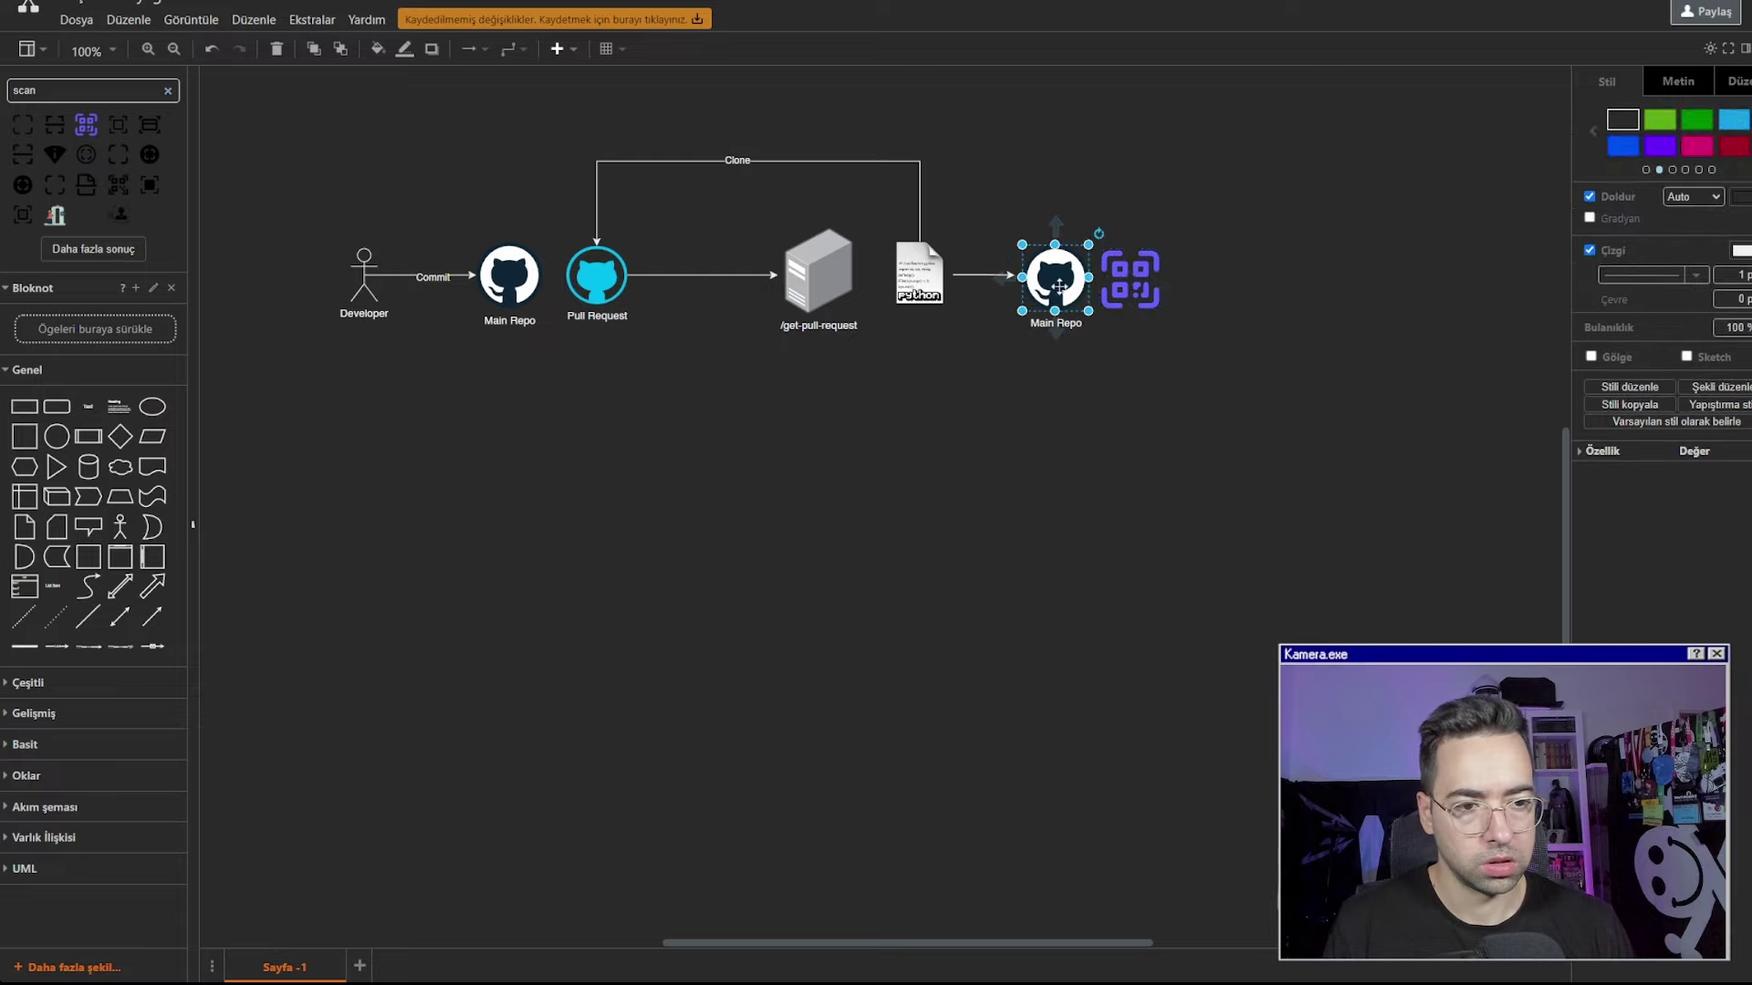
double_click(1058, 283)
key(BackSpace)
key(Escape)
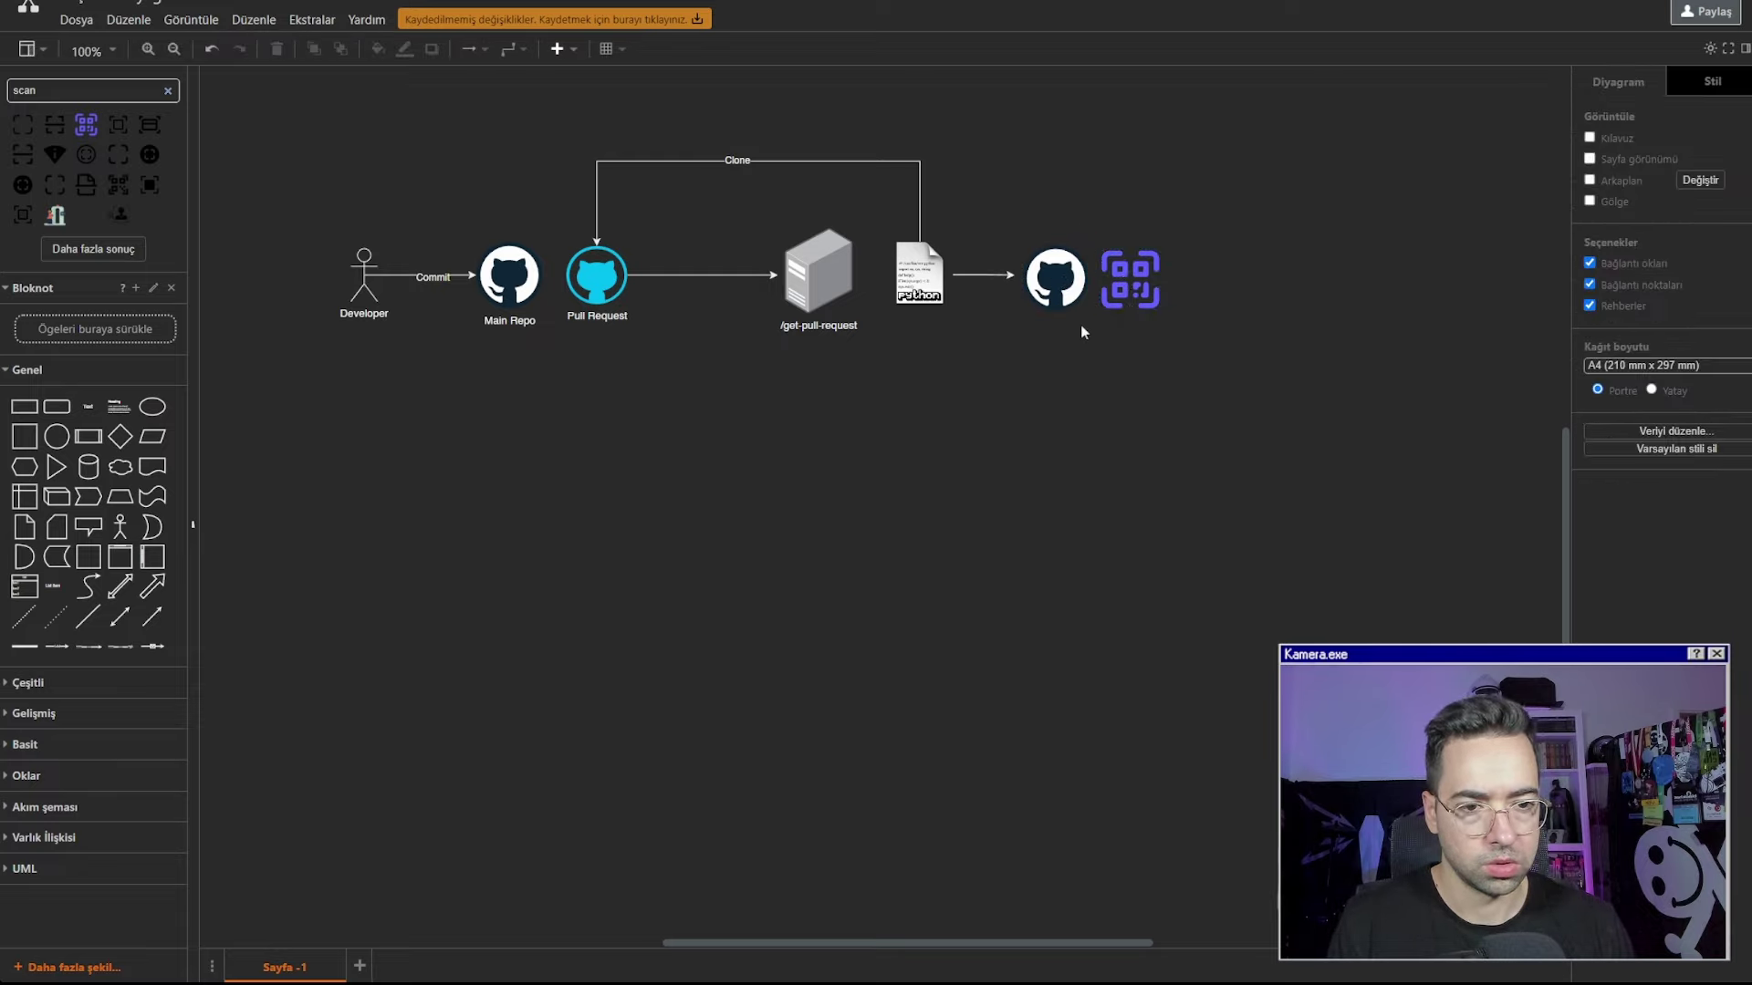
Delete the purple QR scan icon beside the copied GitHub icon
click(1131, 292)
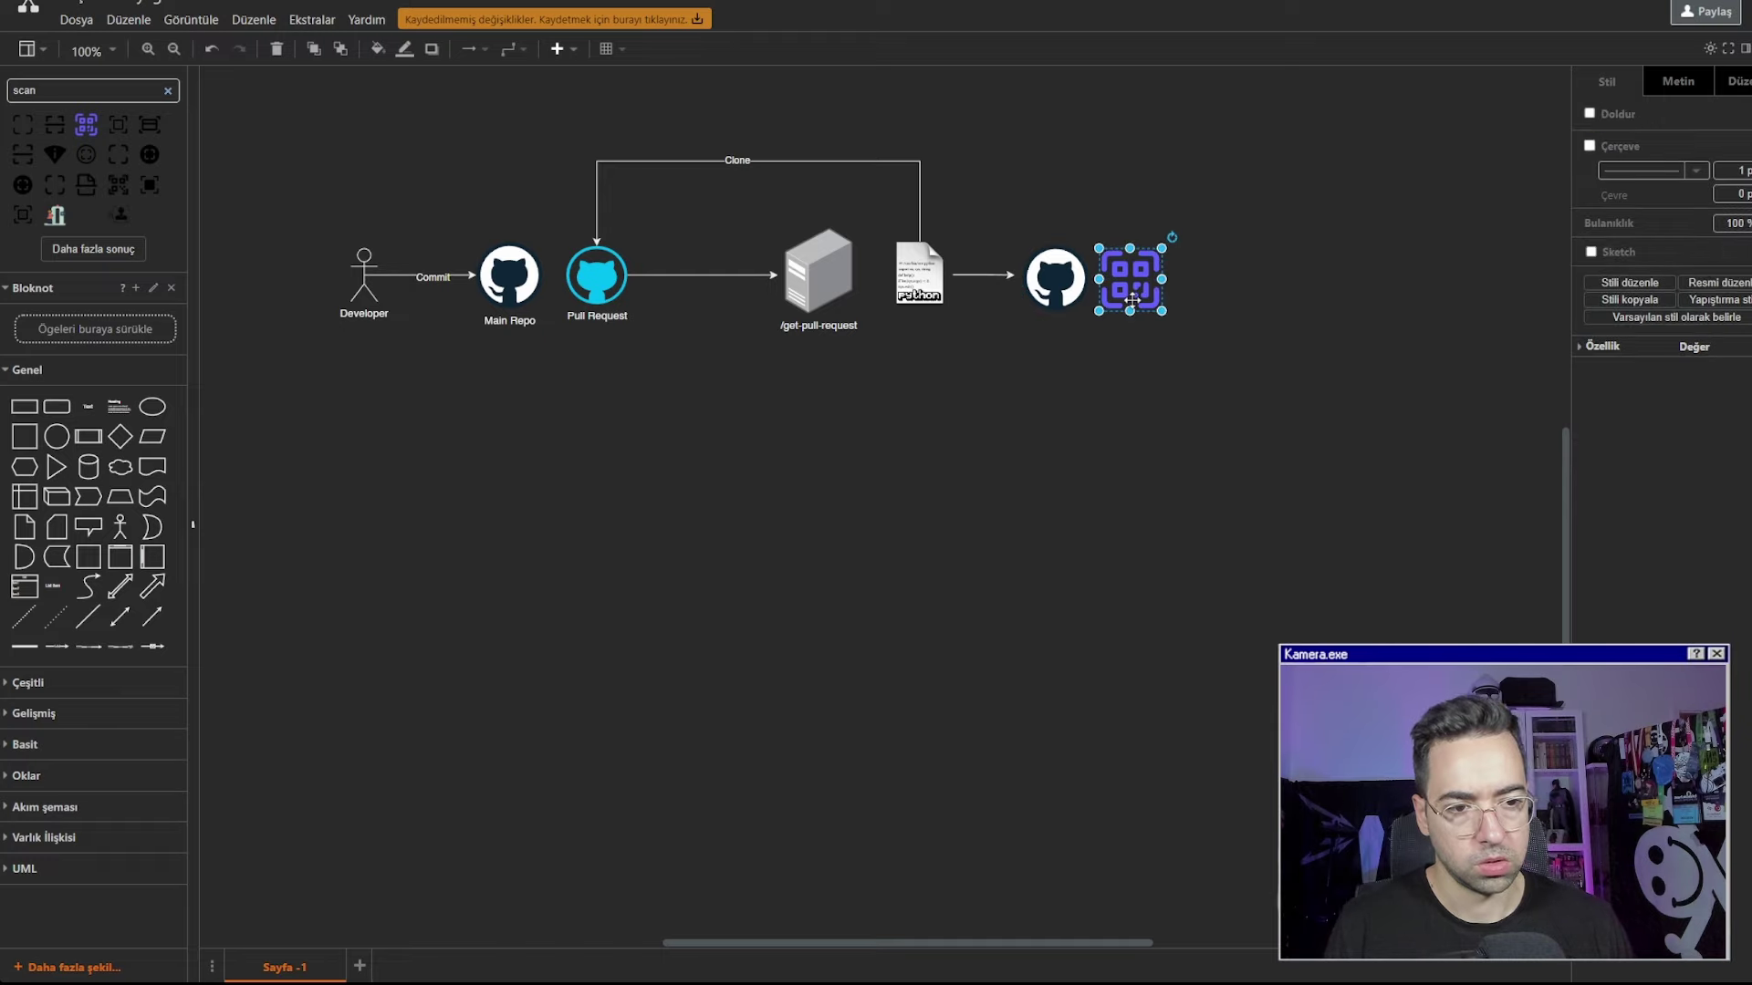
double_click(1131, 299)
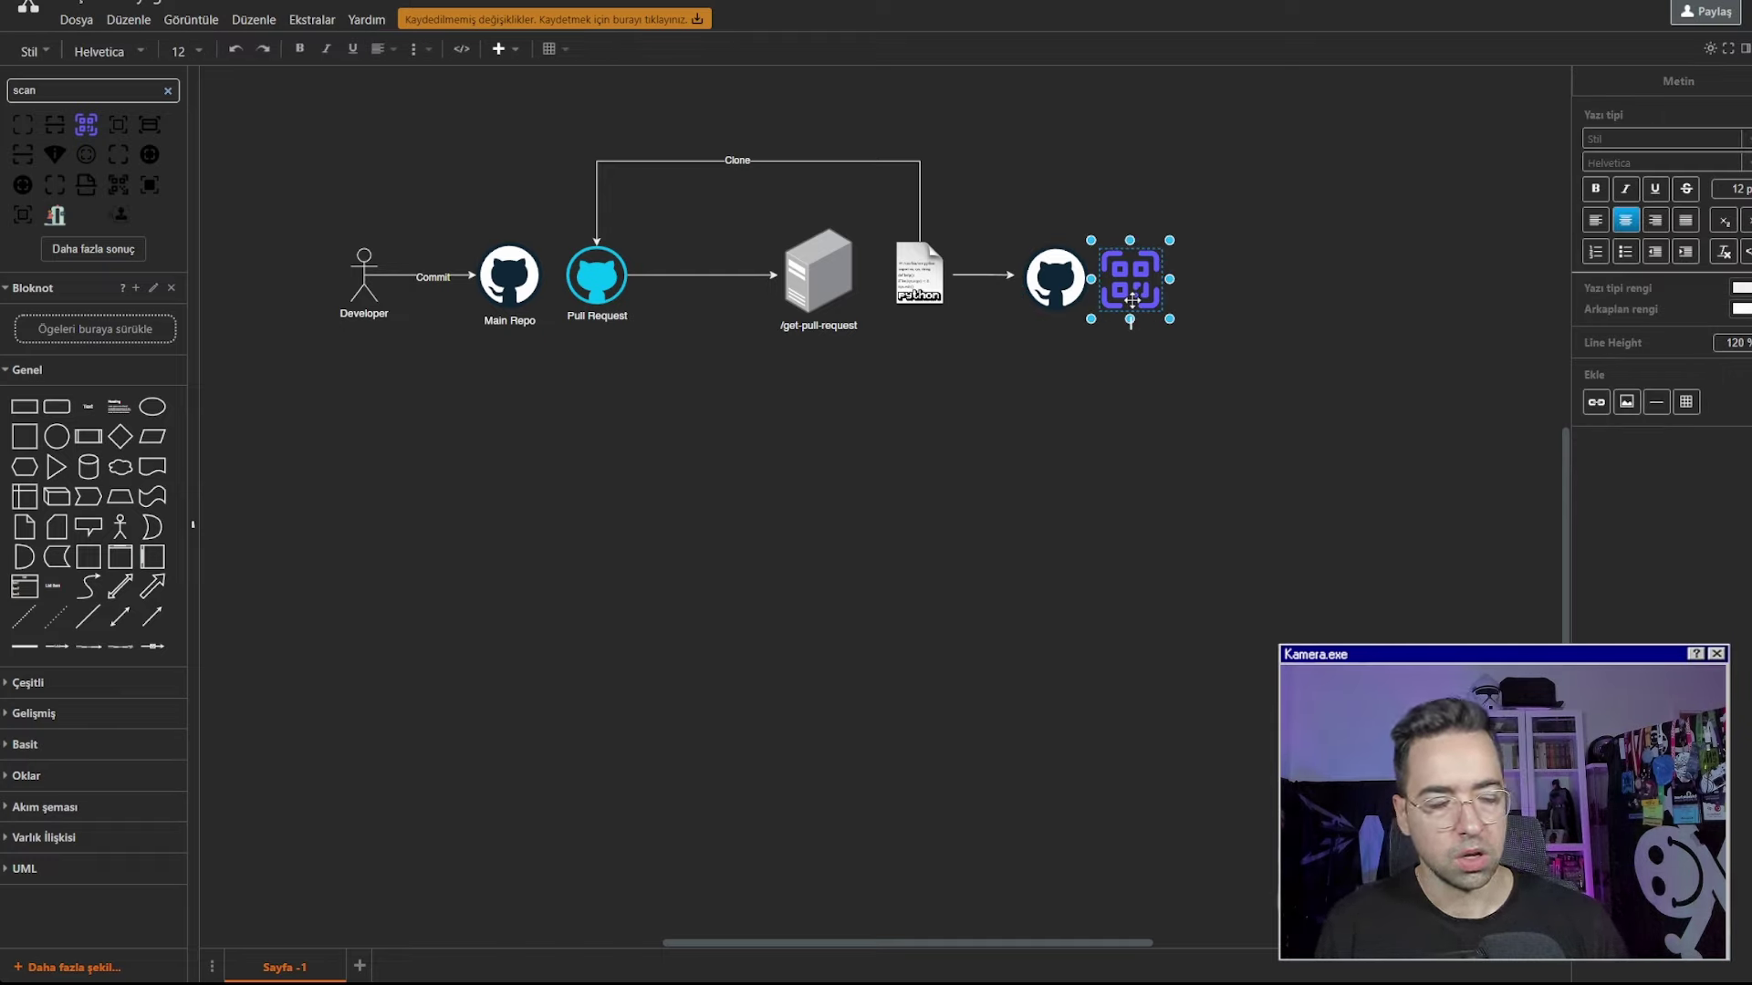
click(1184, 380)
click(1134, 285)
key(Delete)
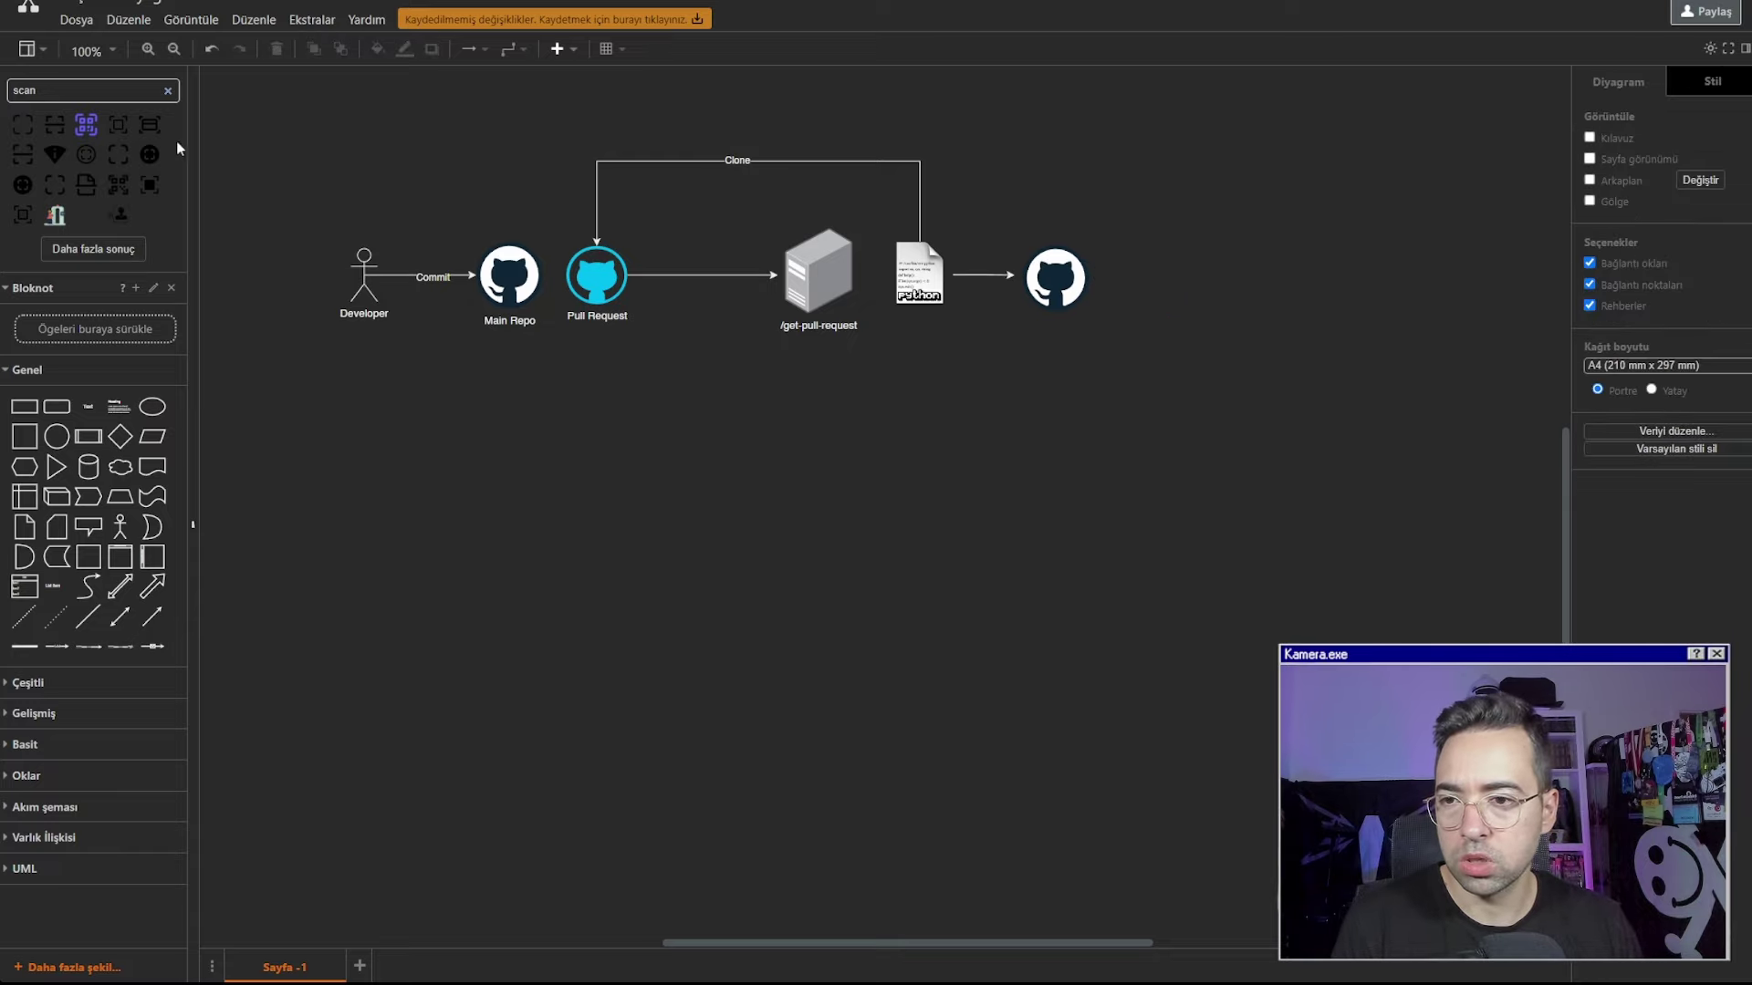
Place the corner-bracket scan icon on the canvas, shrink it, and centre it around the copied GitHub icon
drag(23, 124, 1185, 272)
drag(1165, 344, 1128, 347)
drag(1111, 267, 1095, 255)
Add a text label beneath the scan frame around the copied GitHub icon and revise its wording
double_click(1094, 246)
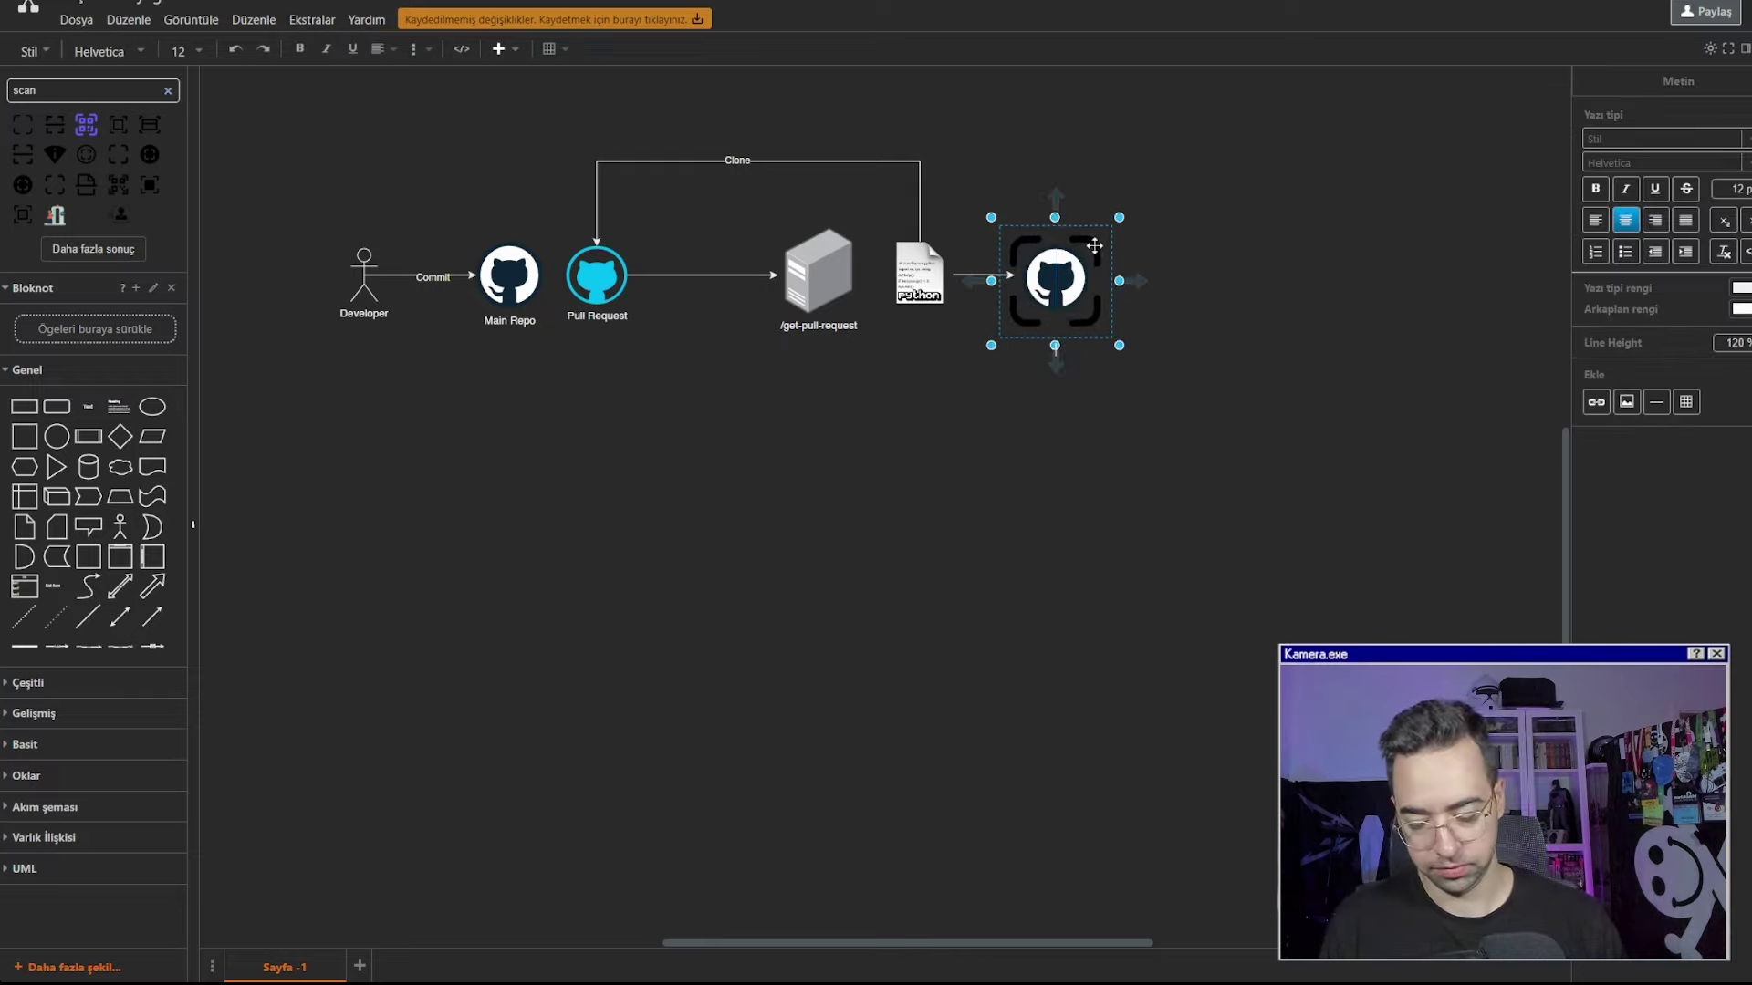
click(1044, 395)
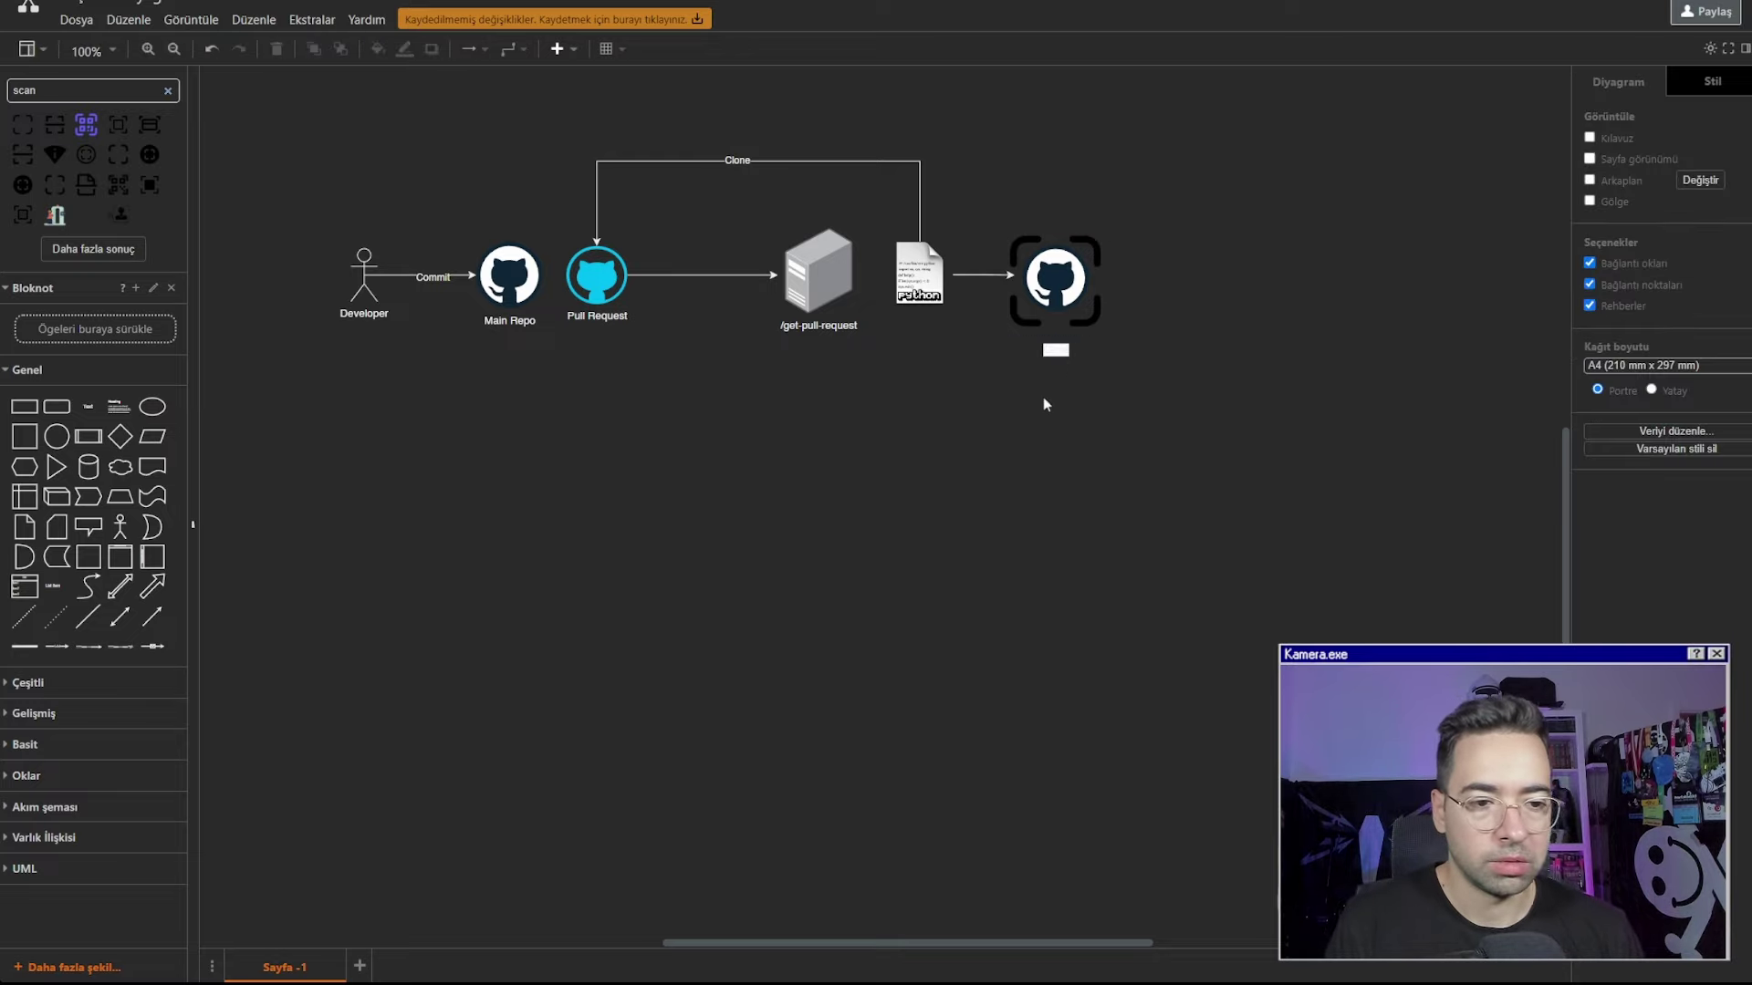
click(1058, 351)
double_click(1063, 353)
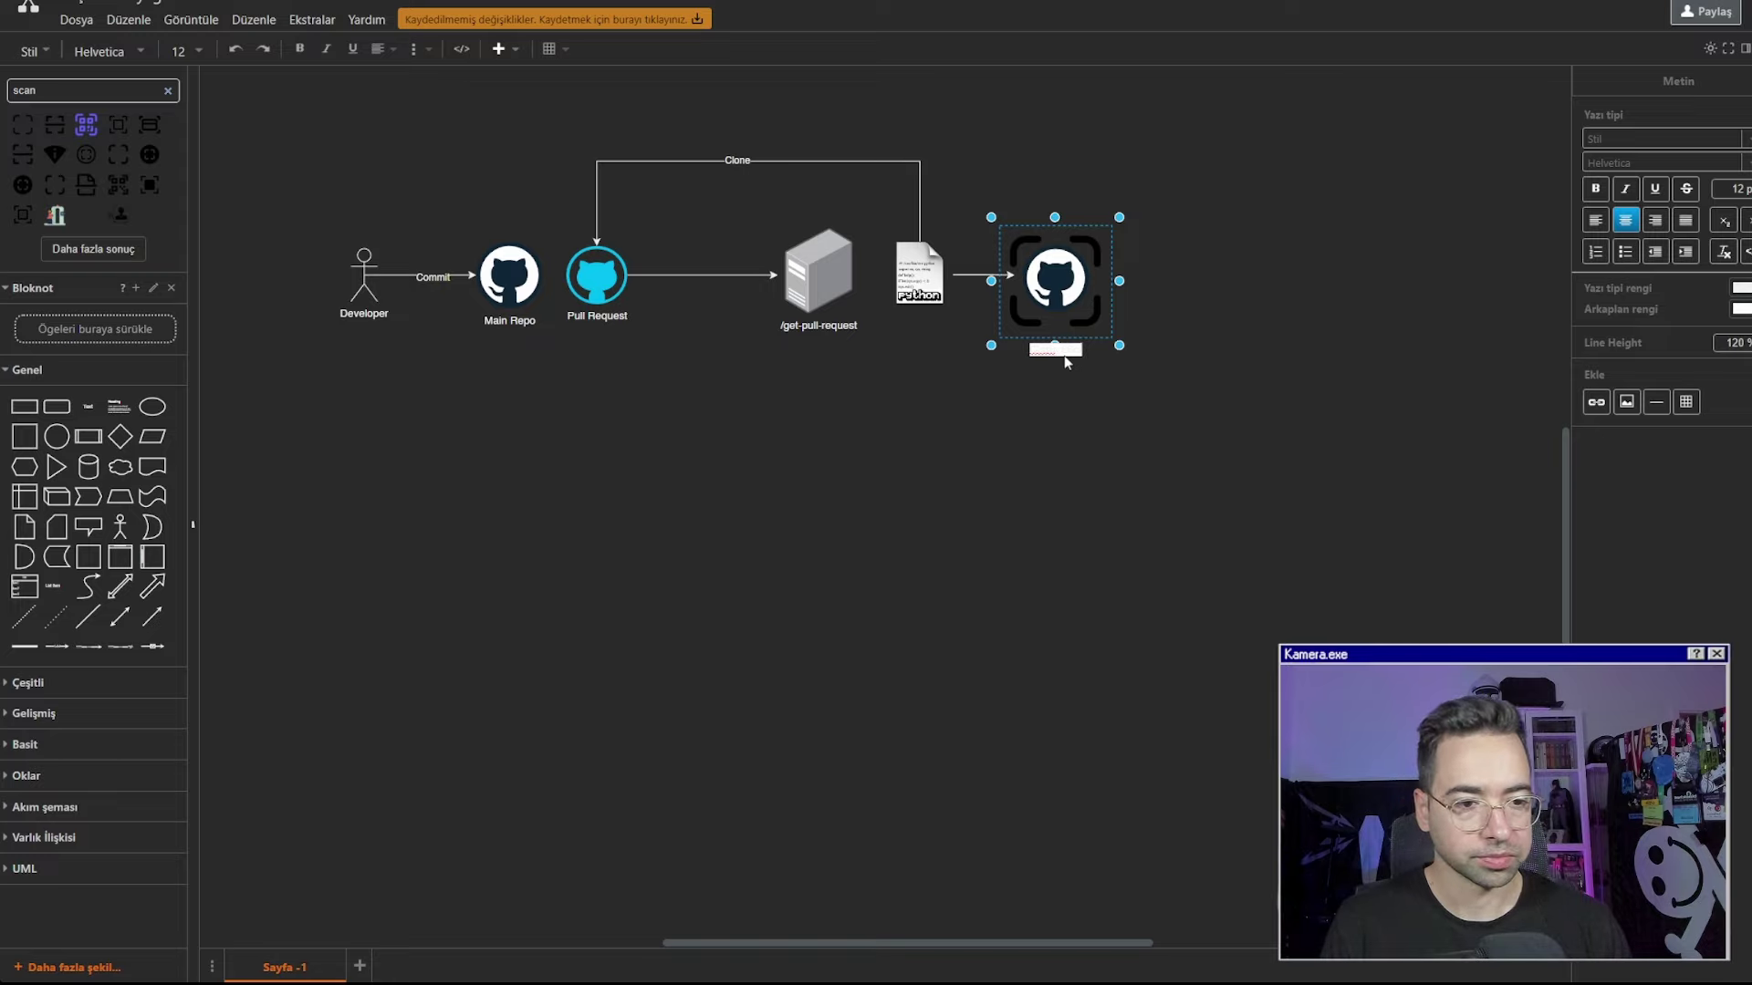
click(1068, 392)
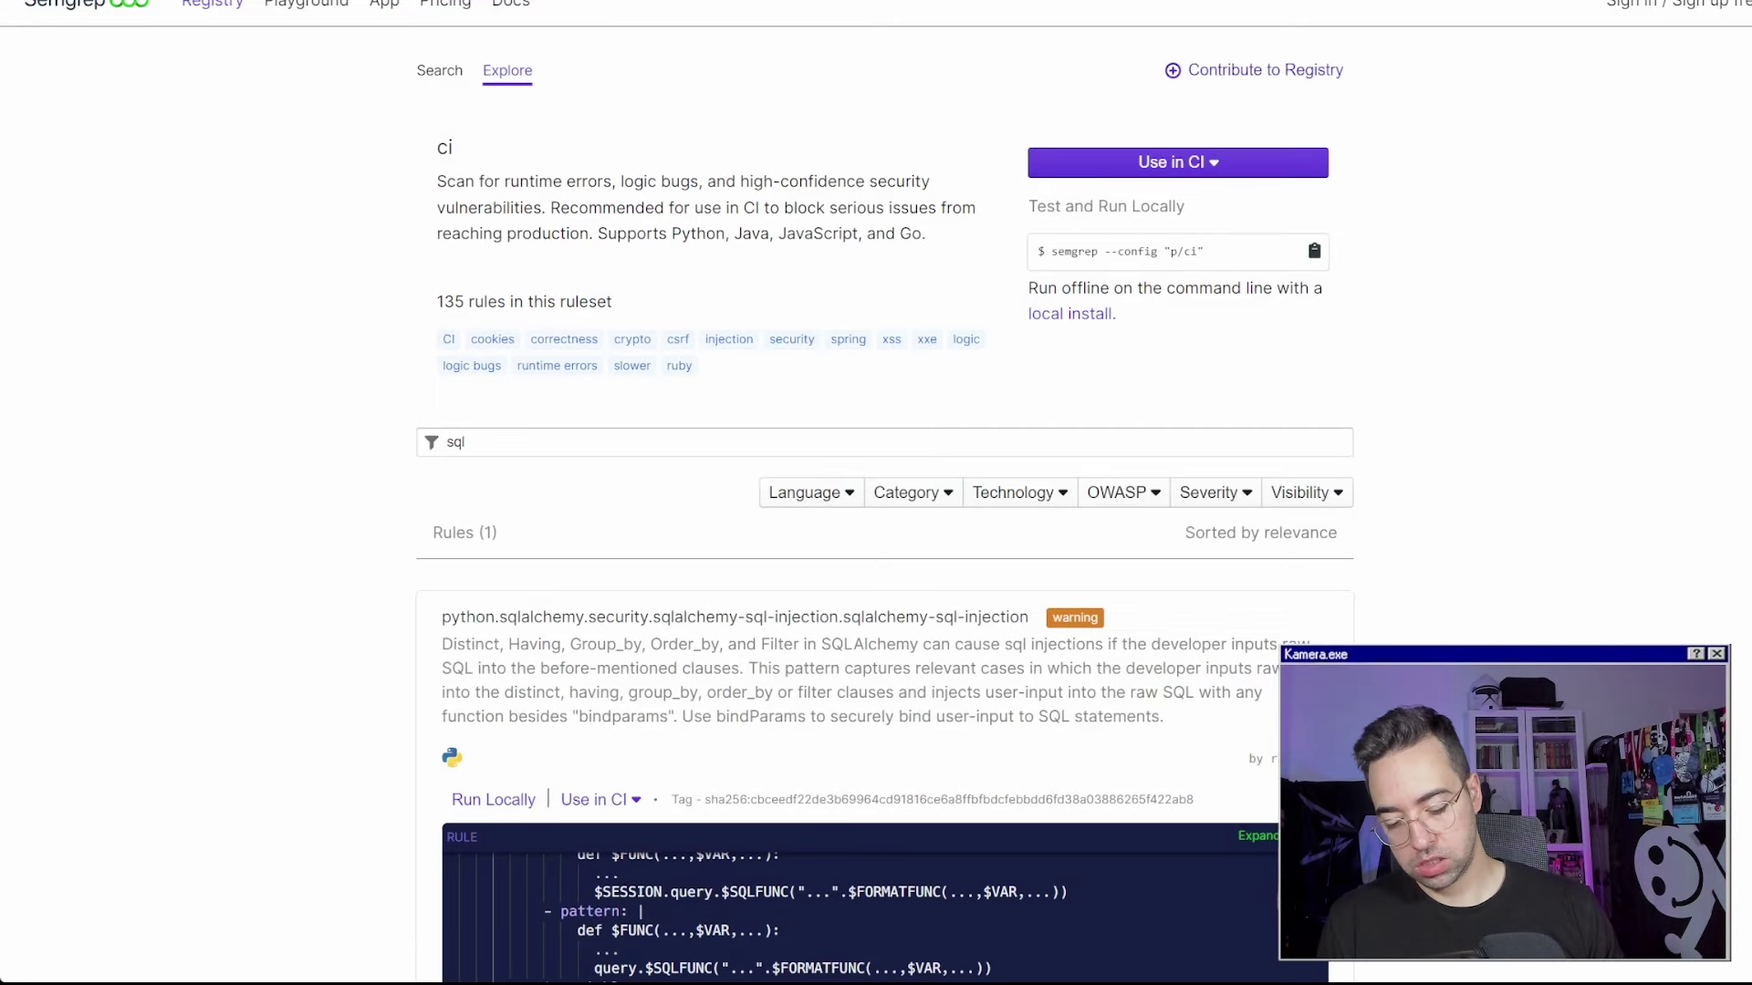
Look up "semgrep diff aware scan" on the web, viewing the diff-aware scanning issue and Semgrep's CI configuration reference
key(ctrl+t)
key(Escape)
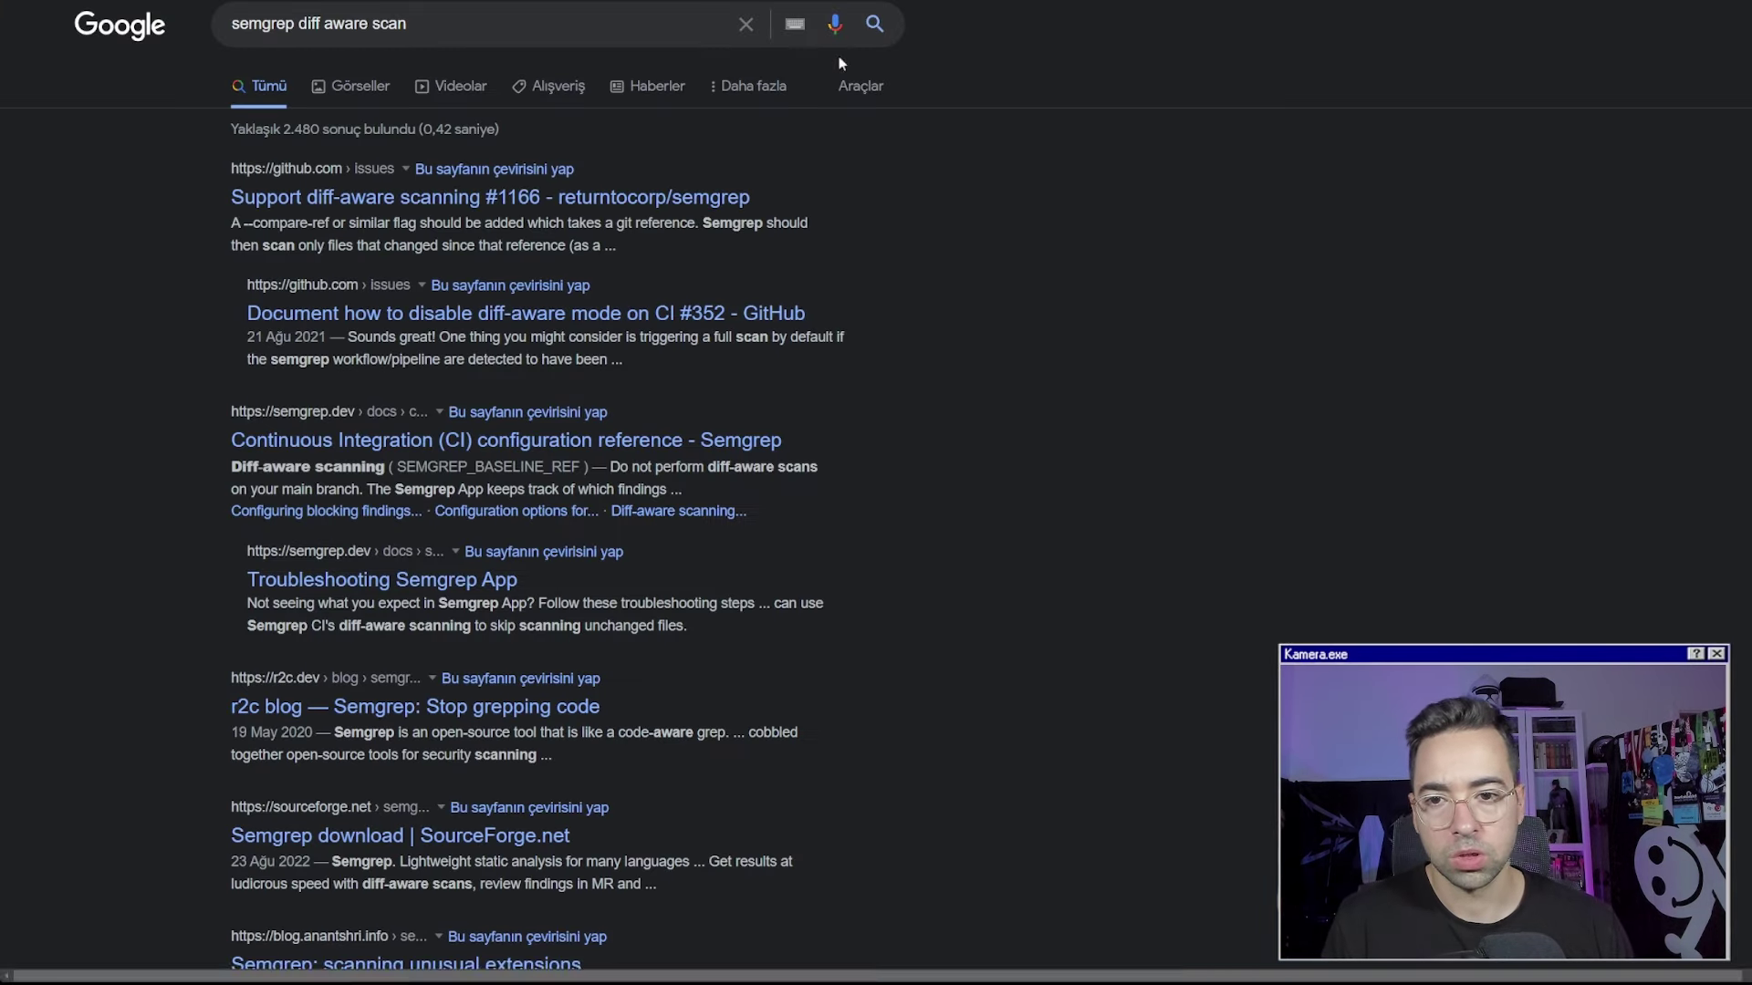
click(403, 199)
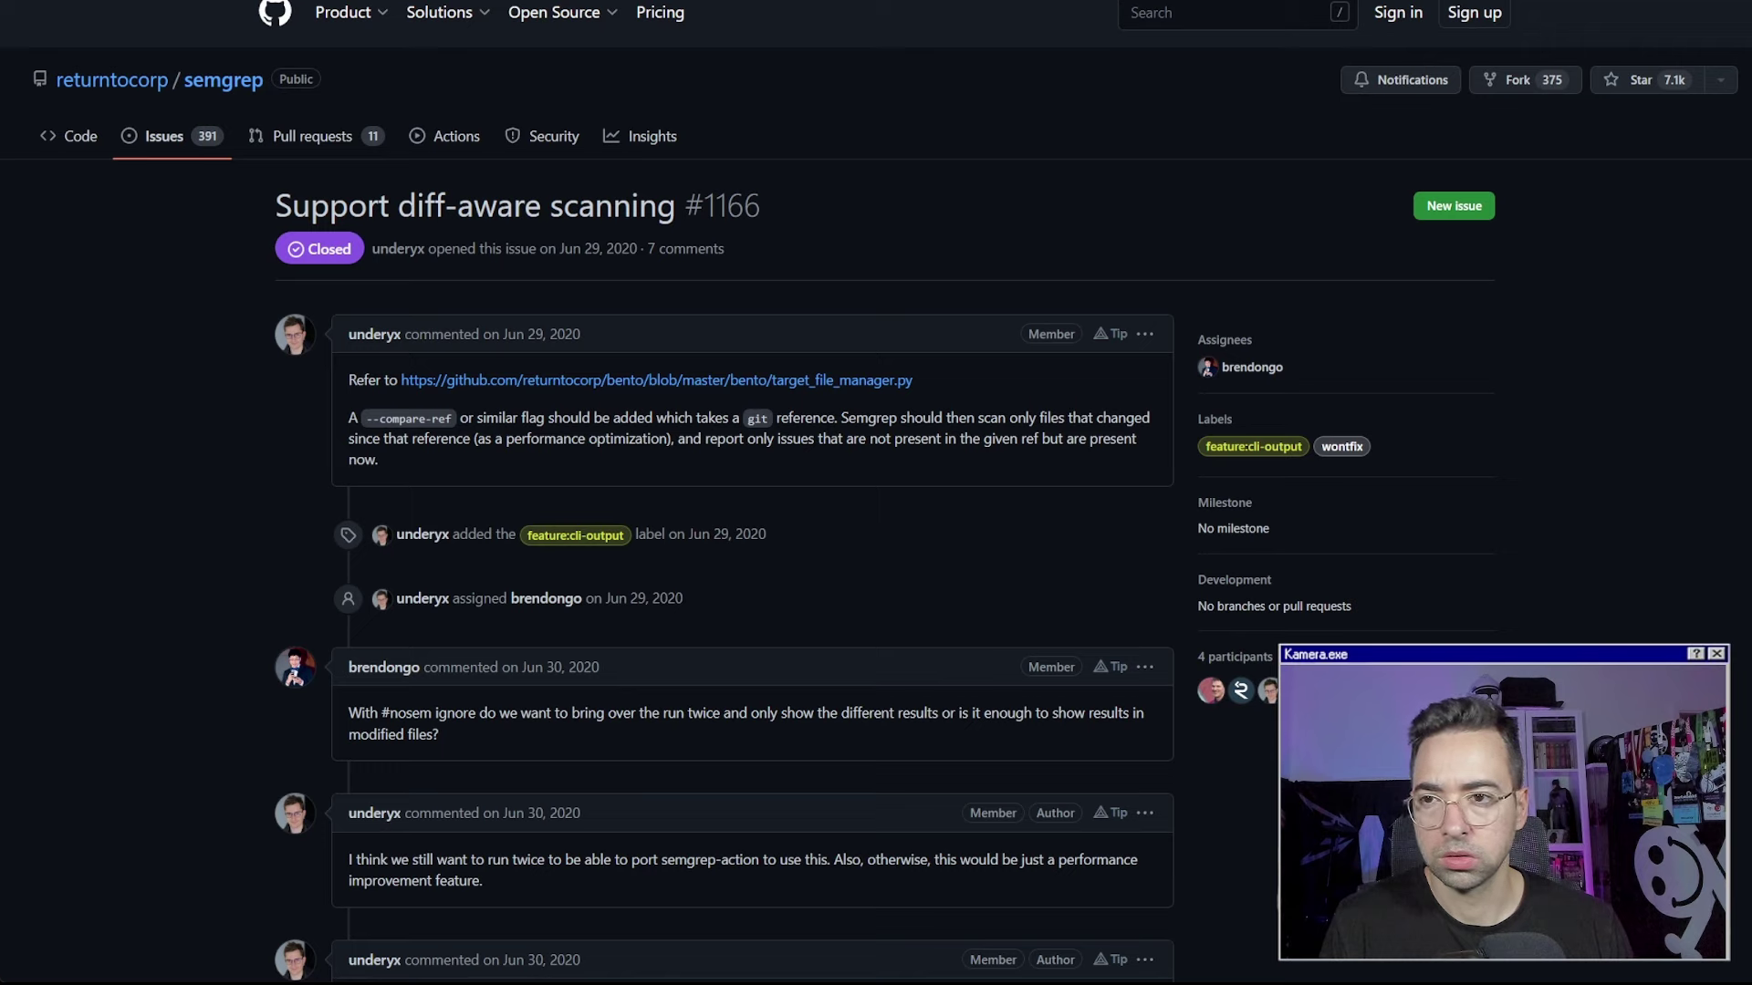
key(alt+Left)
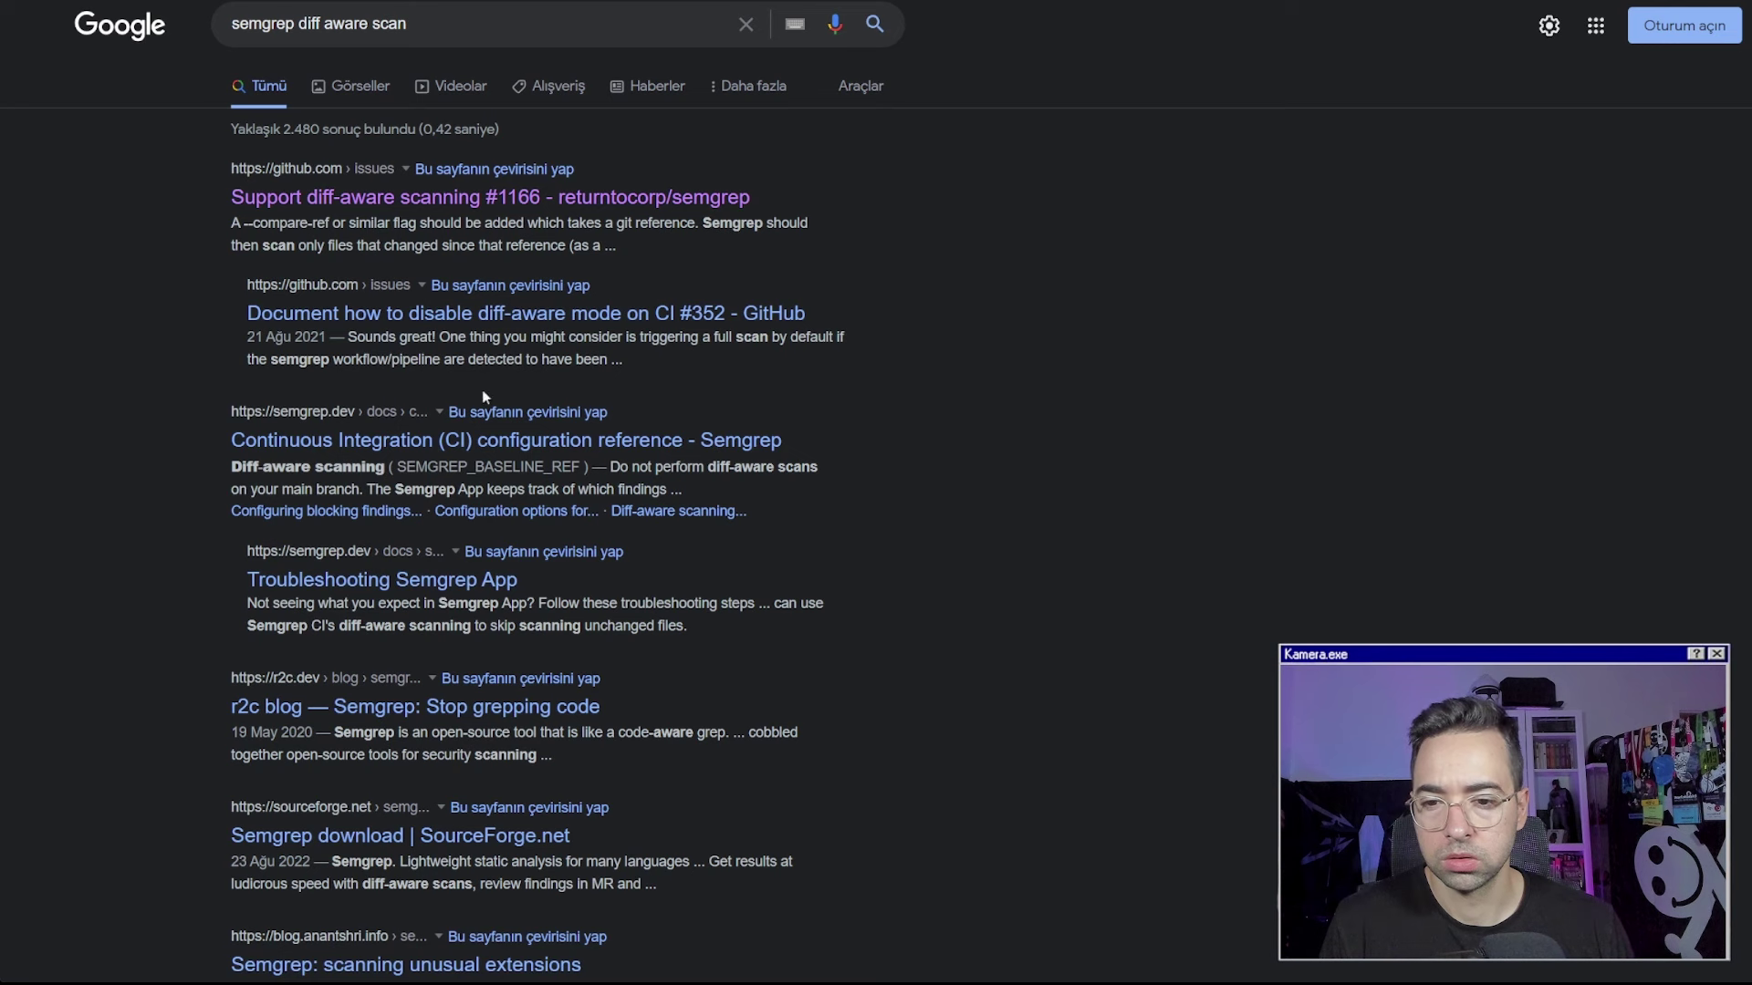
click(491, 442)
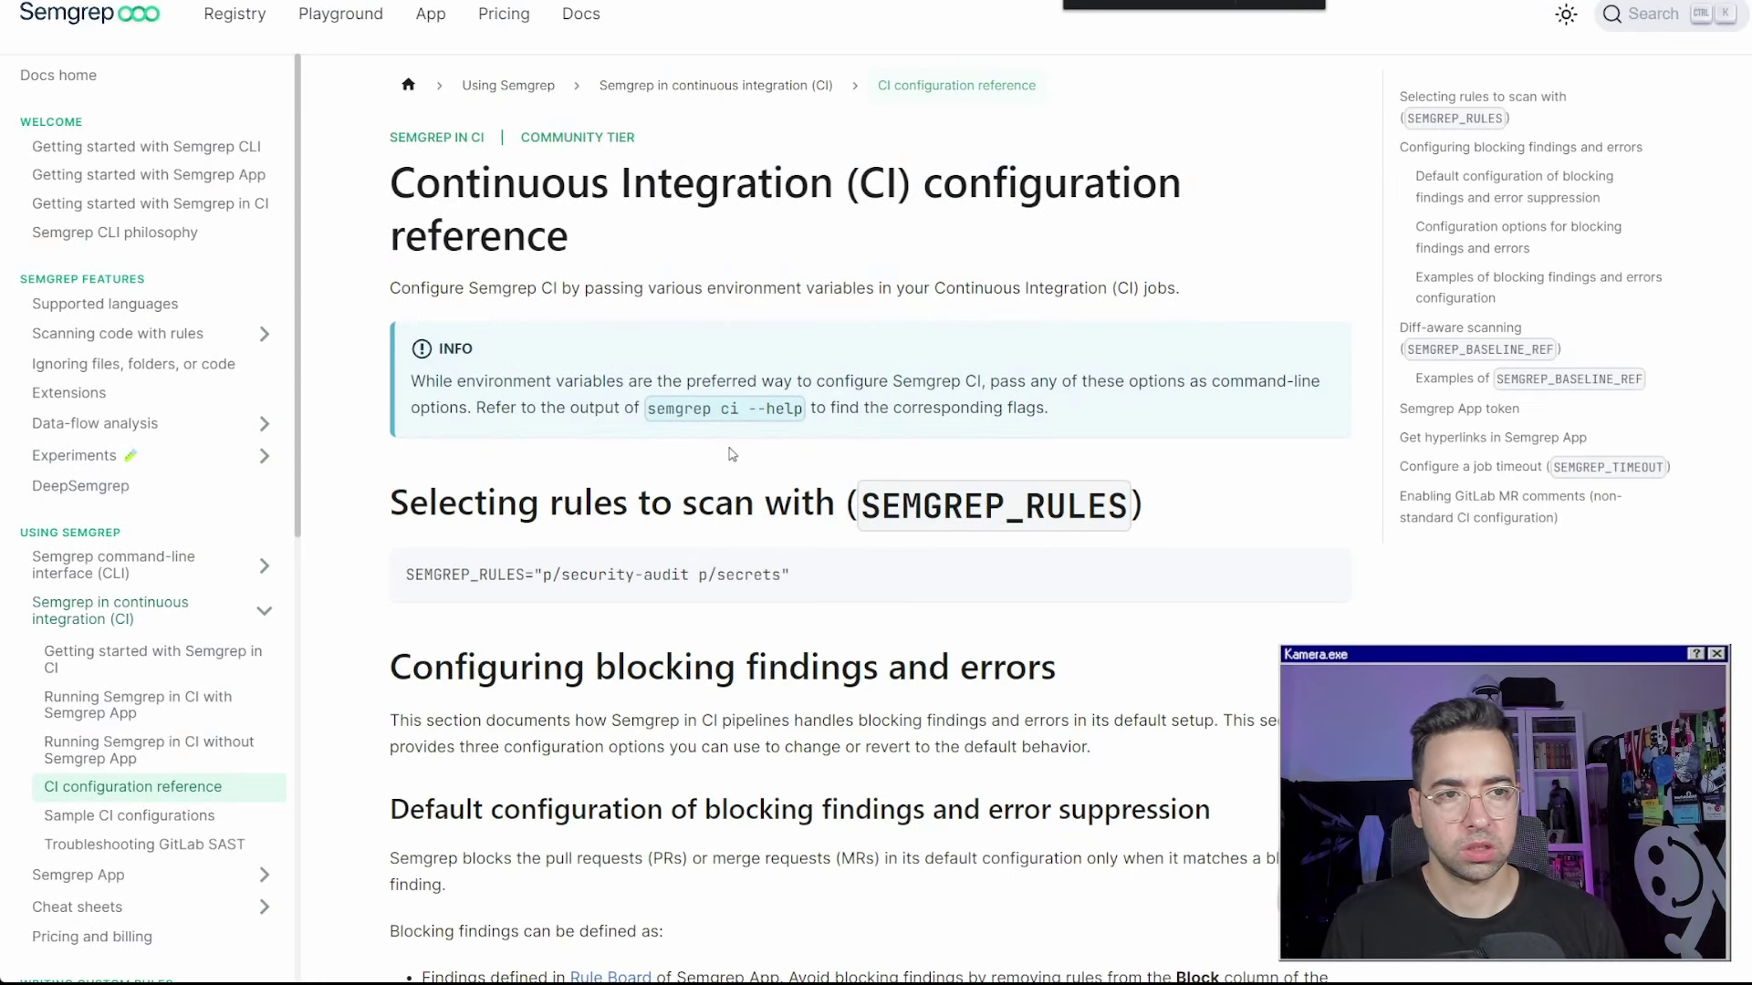
scroll(721, 475, down, 2)
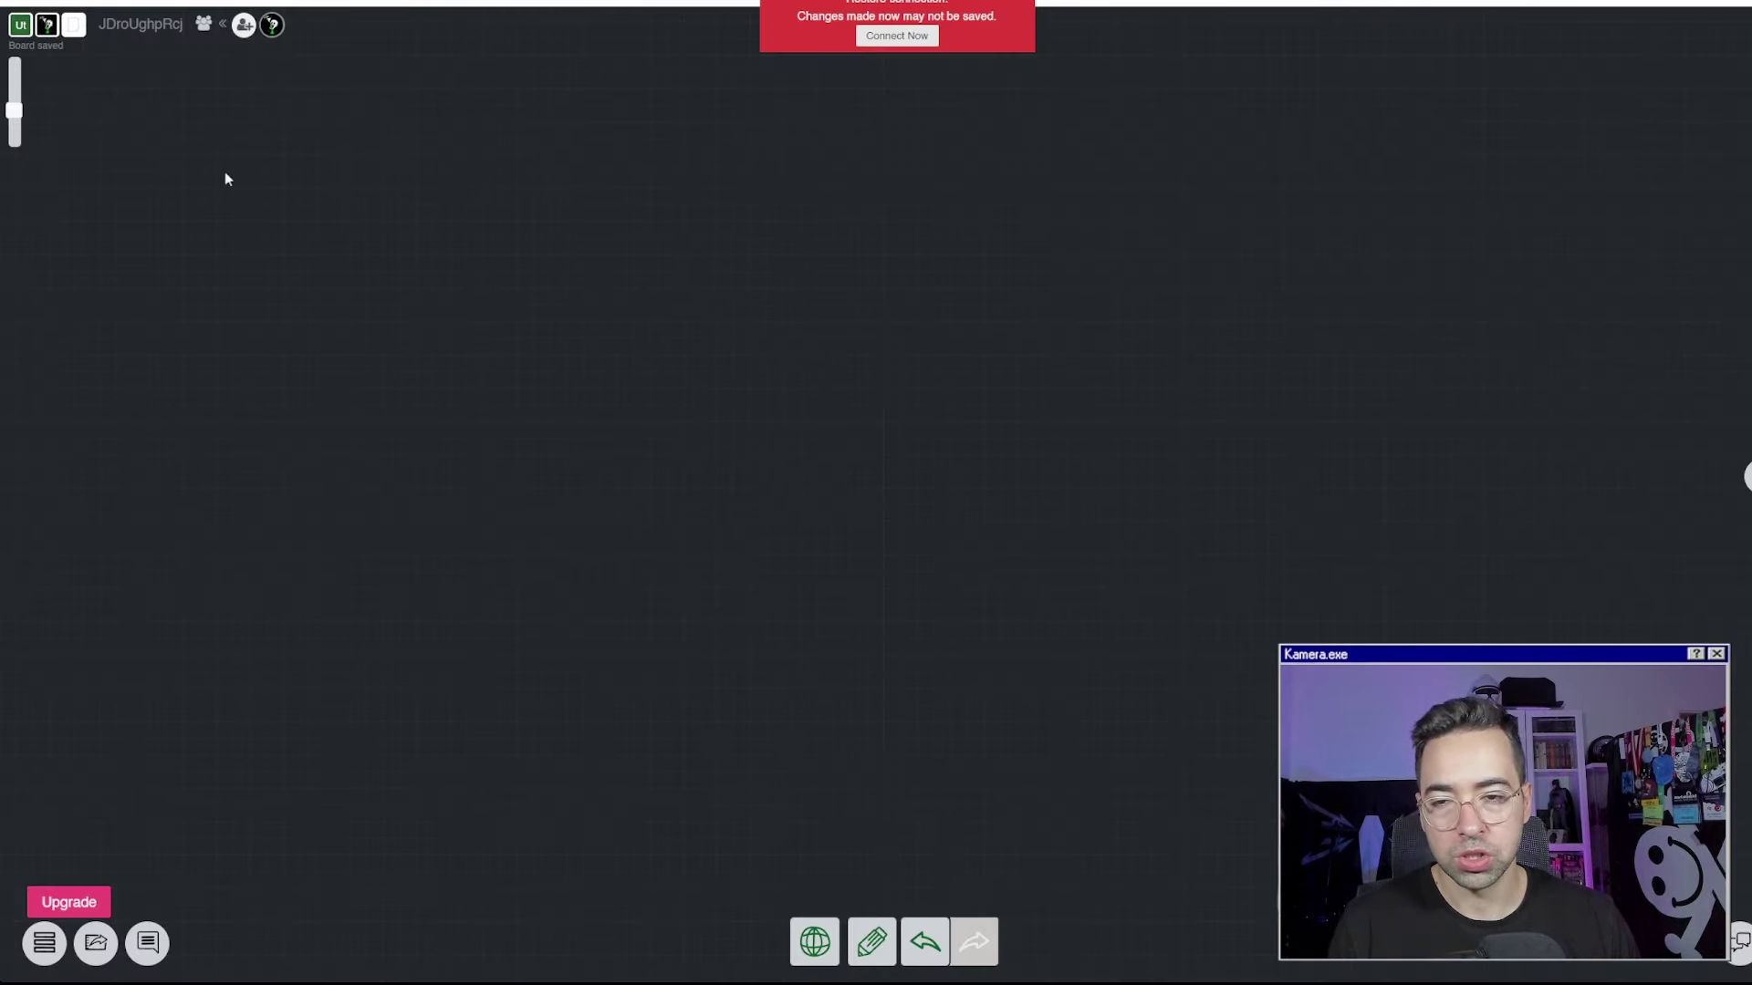
Reconnect the online whiteboard and hand-draw two side-by-side boxes labelled "A" and "PR"
click(895, 38)
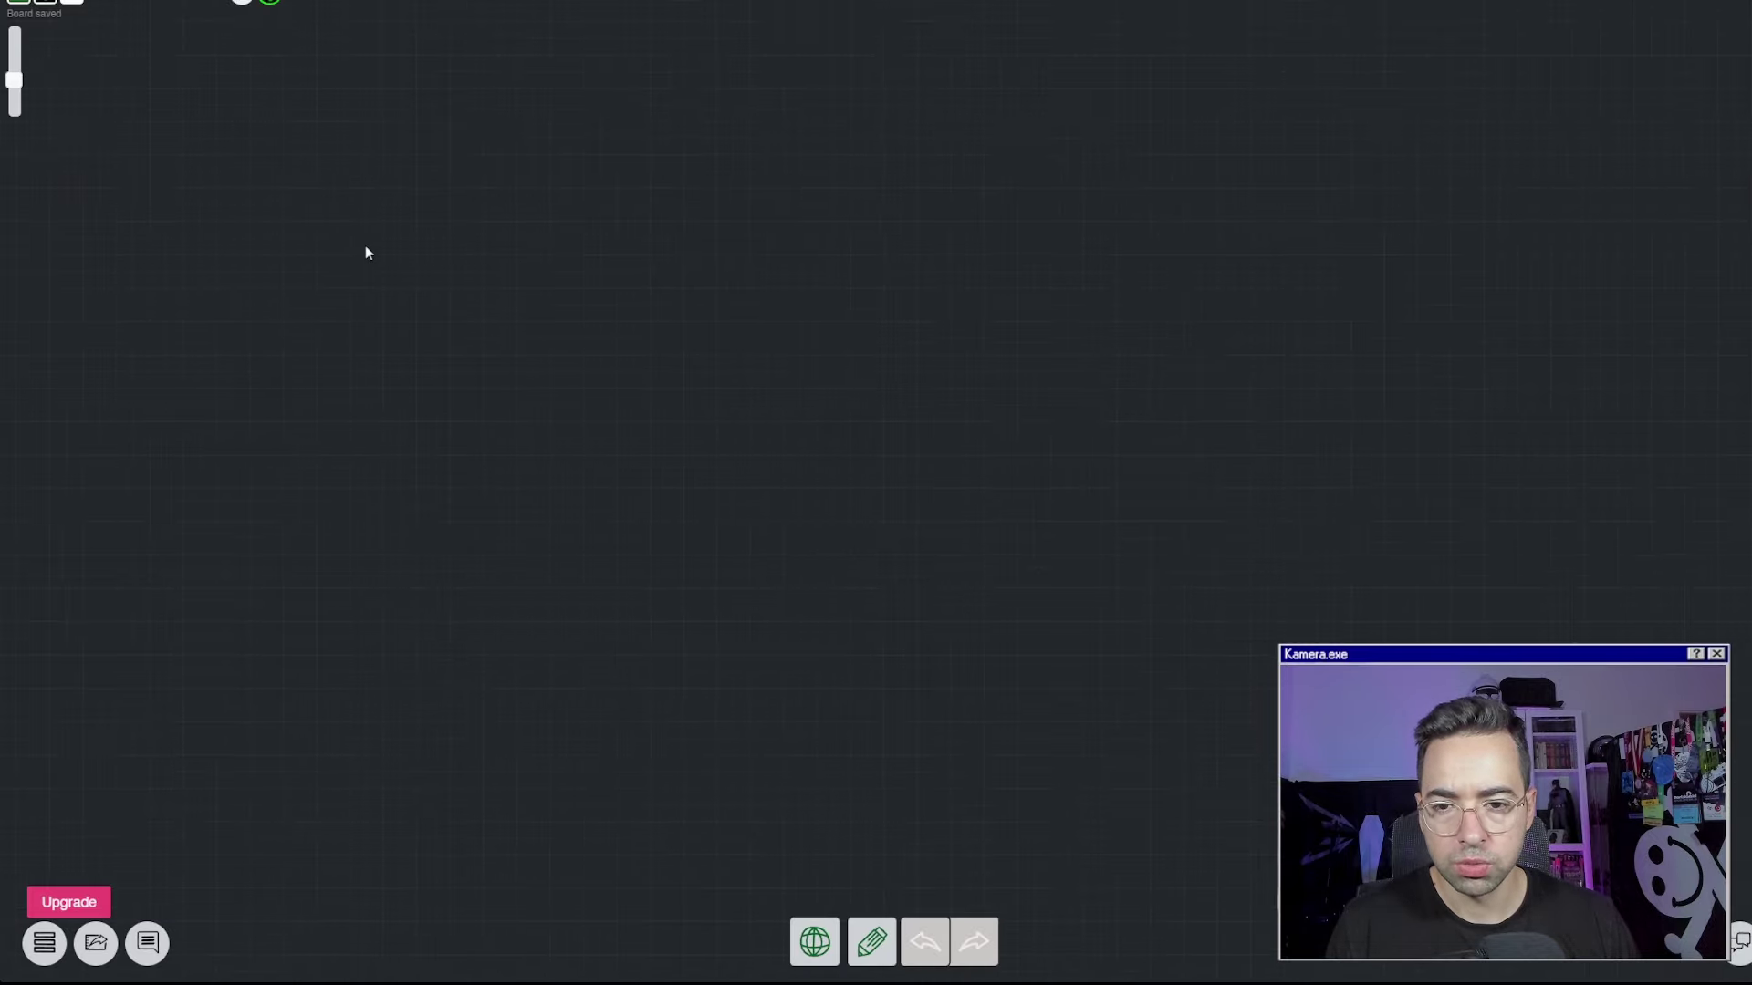
drag(365, 244, 492, 347)
click(871, 941)
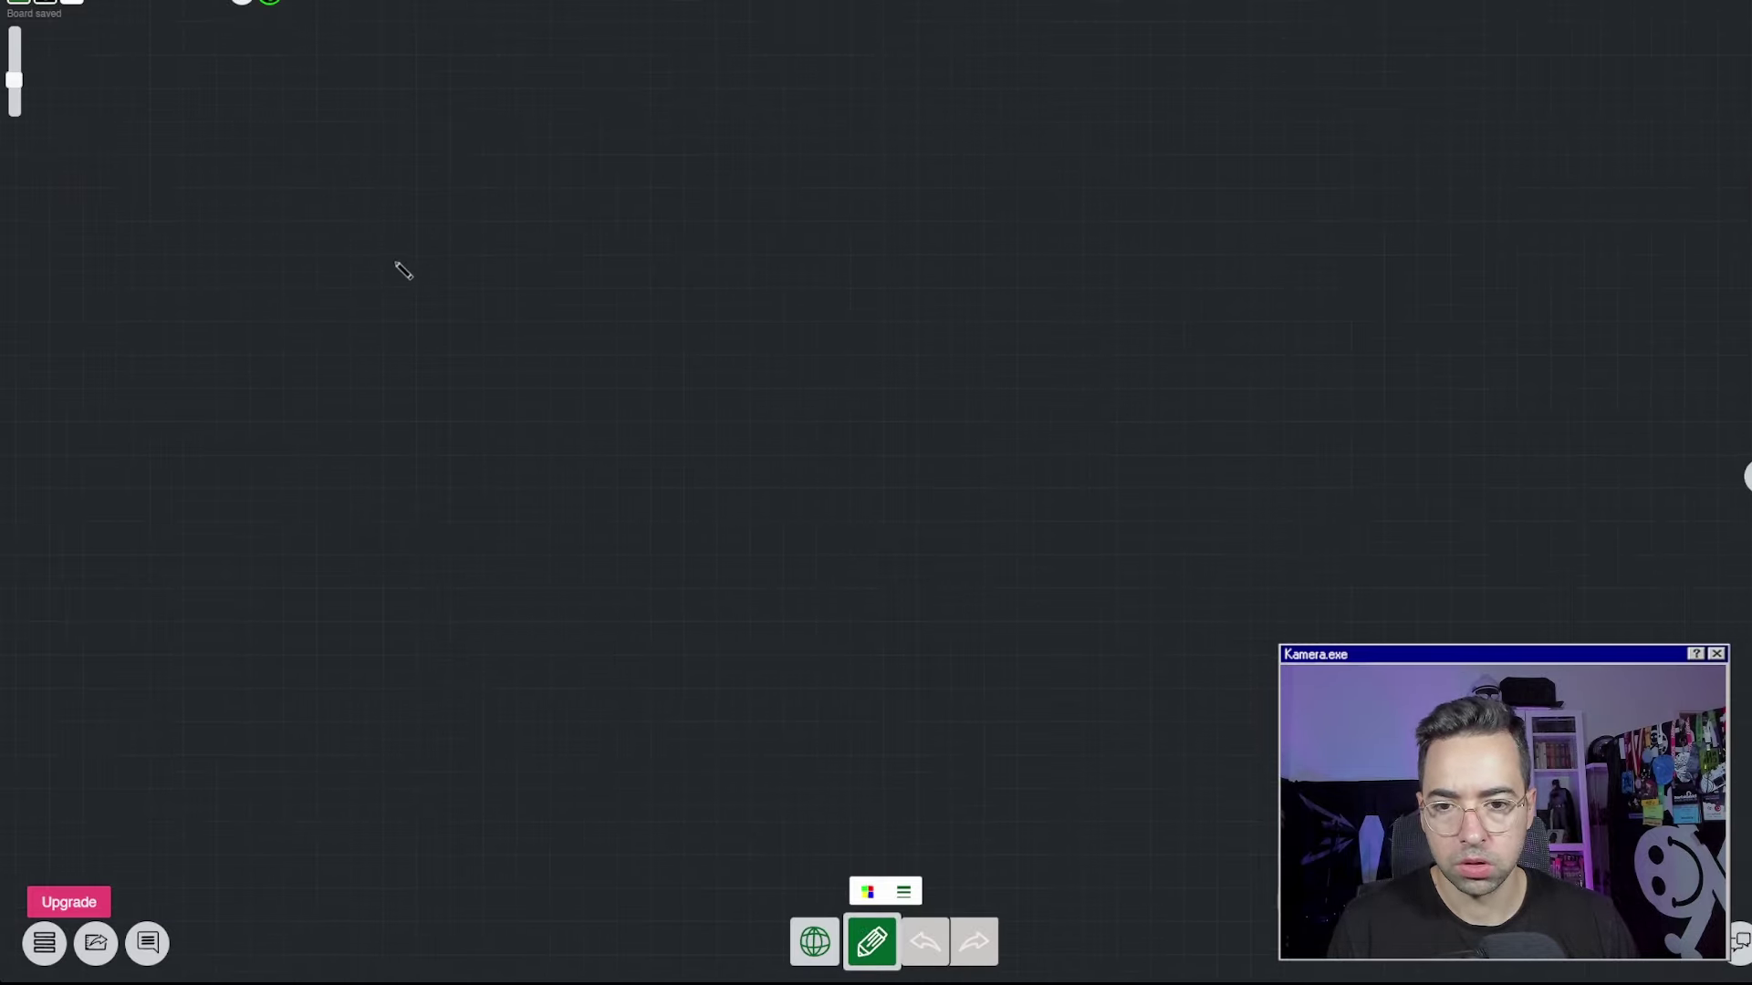
mouse_move(392, 260)
mouse_down()
mouse_move(501, 288)
mouse_move(389, 257)
mouse_up()
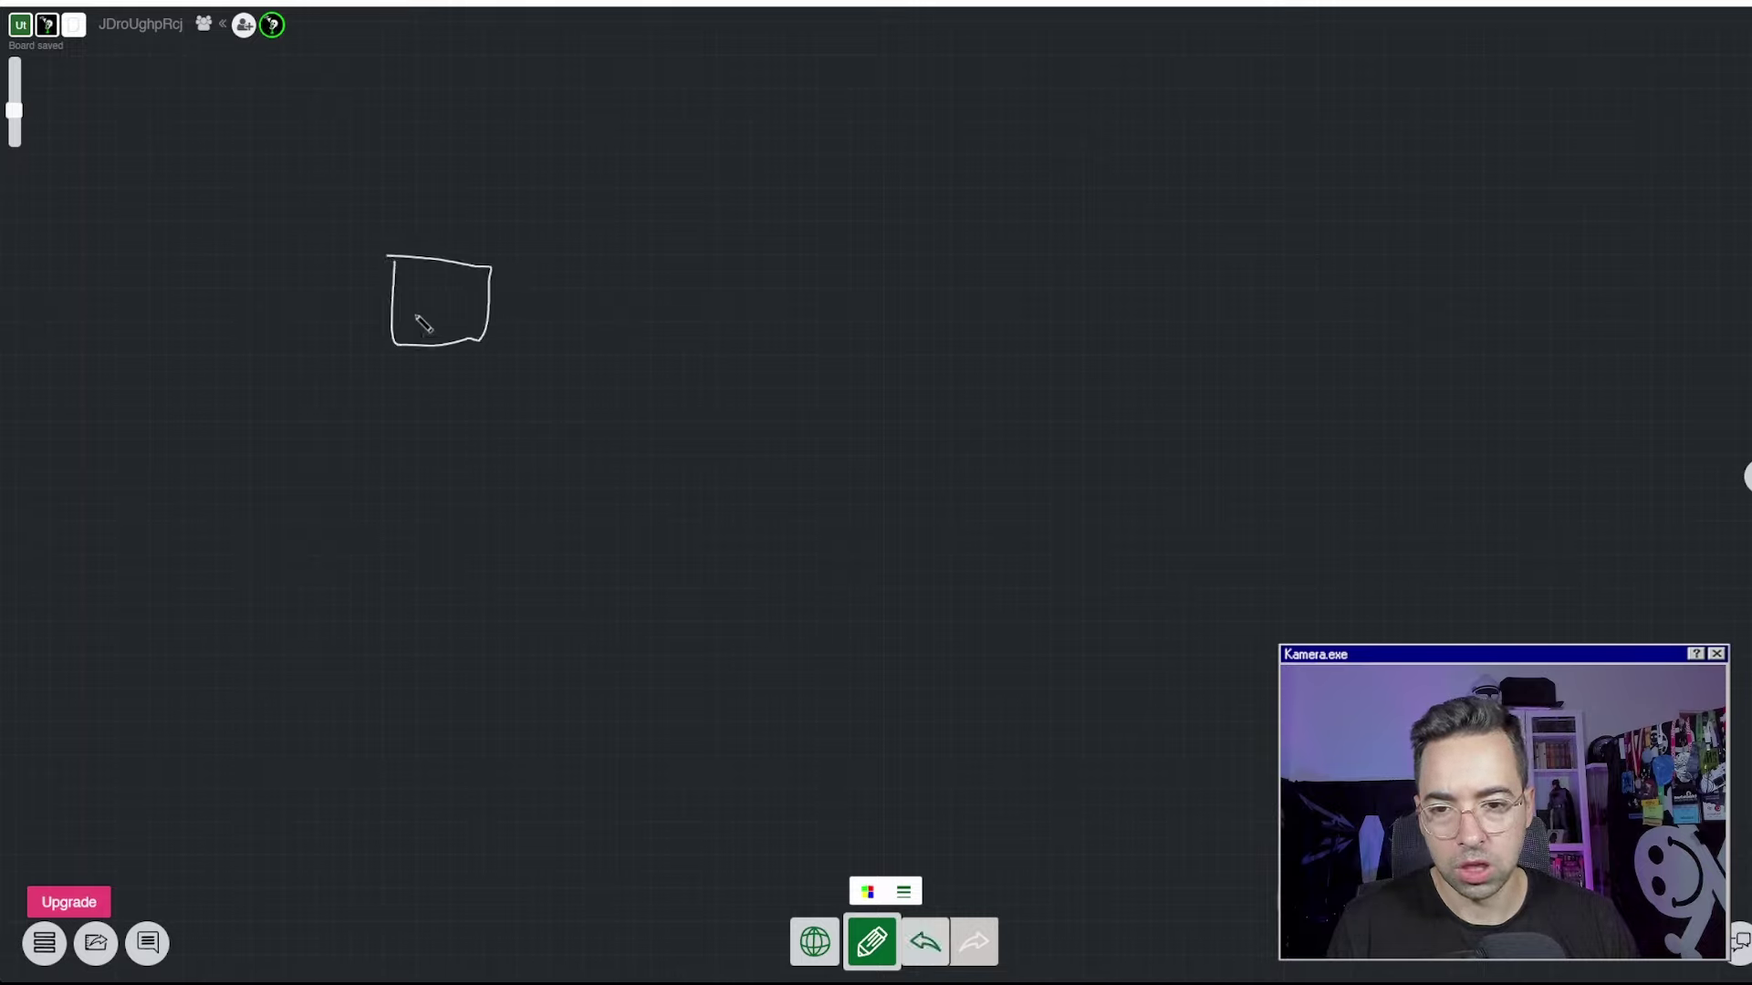
mouse_move(415, 321)
mouse_down()
mouse_move(438, 281)
mouse_move(454, 321)
mouse_move(449, 299)
mouse_up()
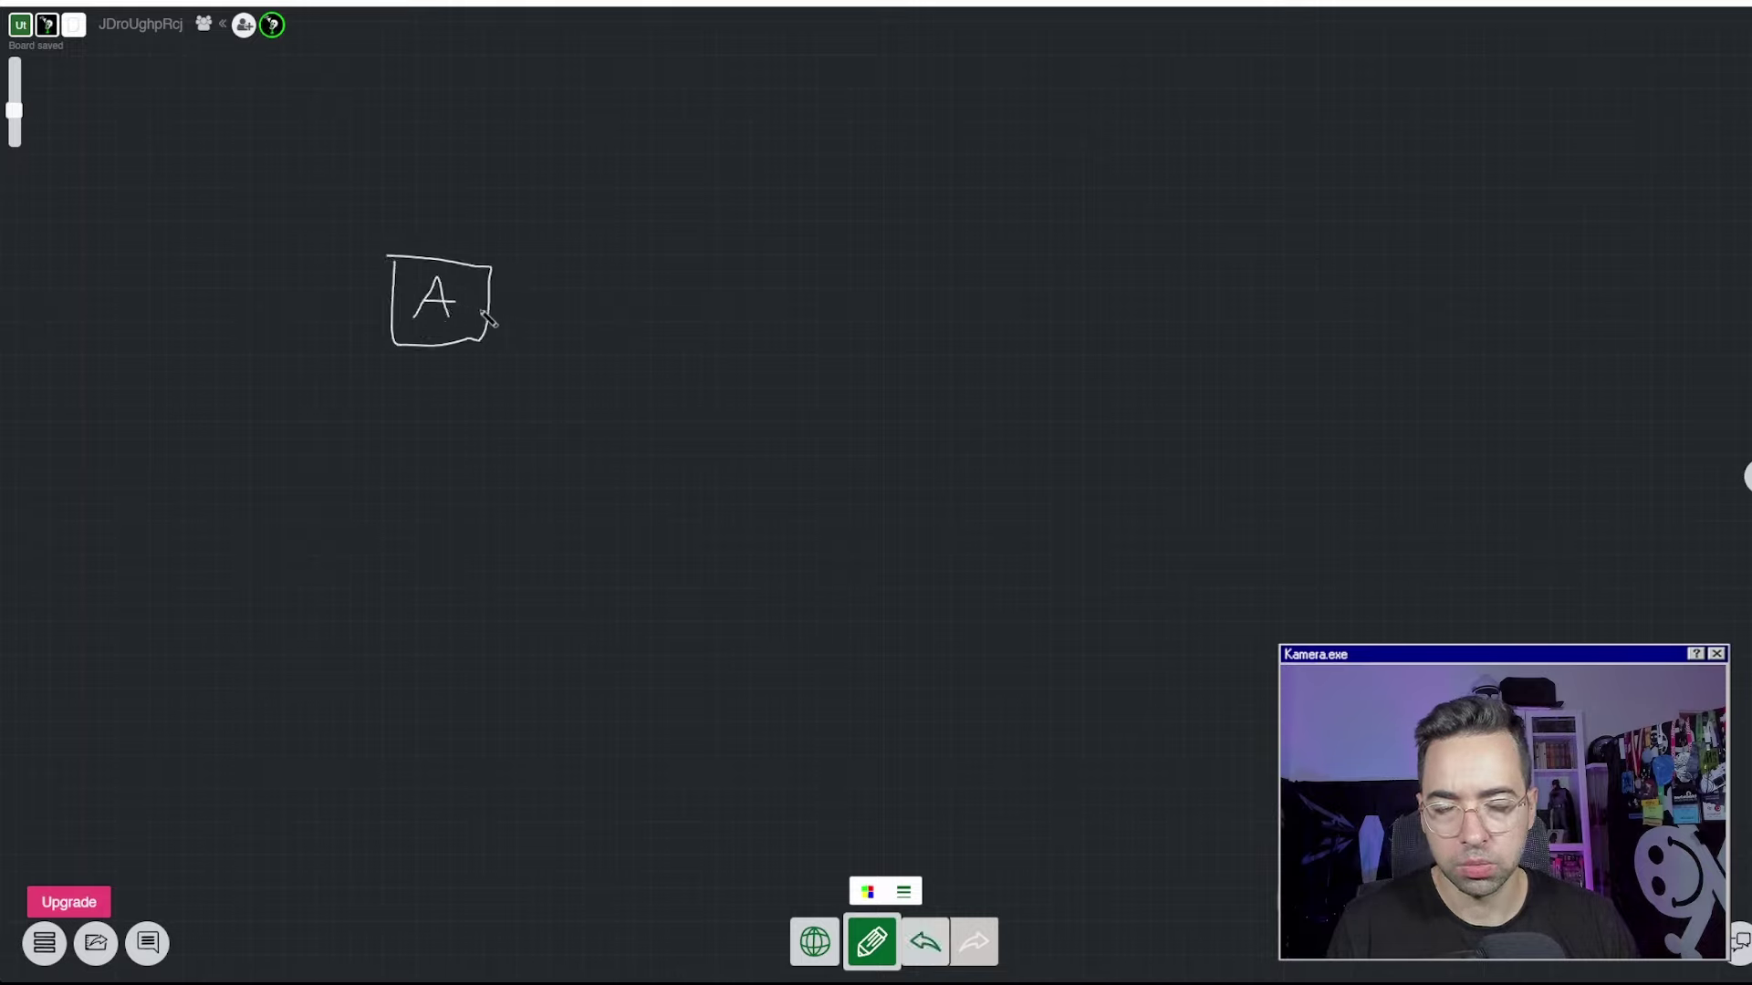
mouse_move(556, 258)
mouse_down()
mouse_move(551, 344)
mouse_move(555, 260)
mouse_move(699, 331)
mouse_move(558, 344)
mouse_up()
drag(584, 278, 582, 321)
mouse_move(584, 281)
mouse_down()
mouse_move(604, 285)
mouse_move(586, 310)
mouse_move(659, 319)
mouse_up()
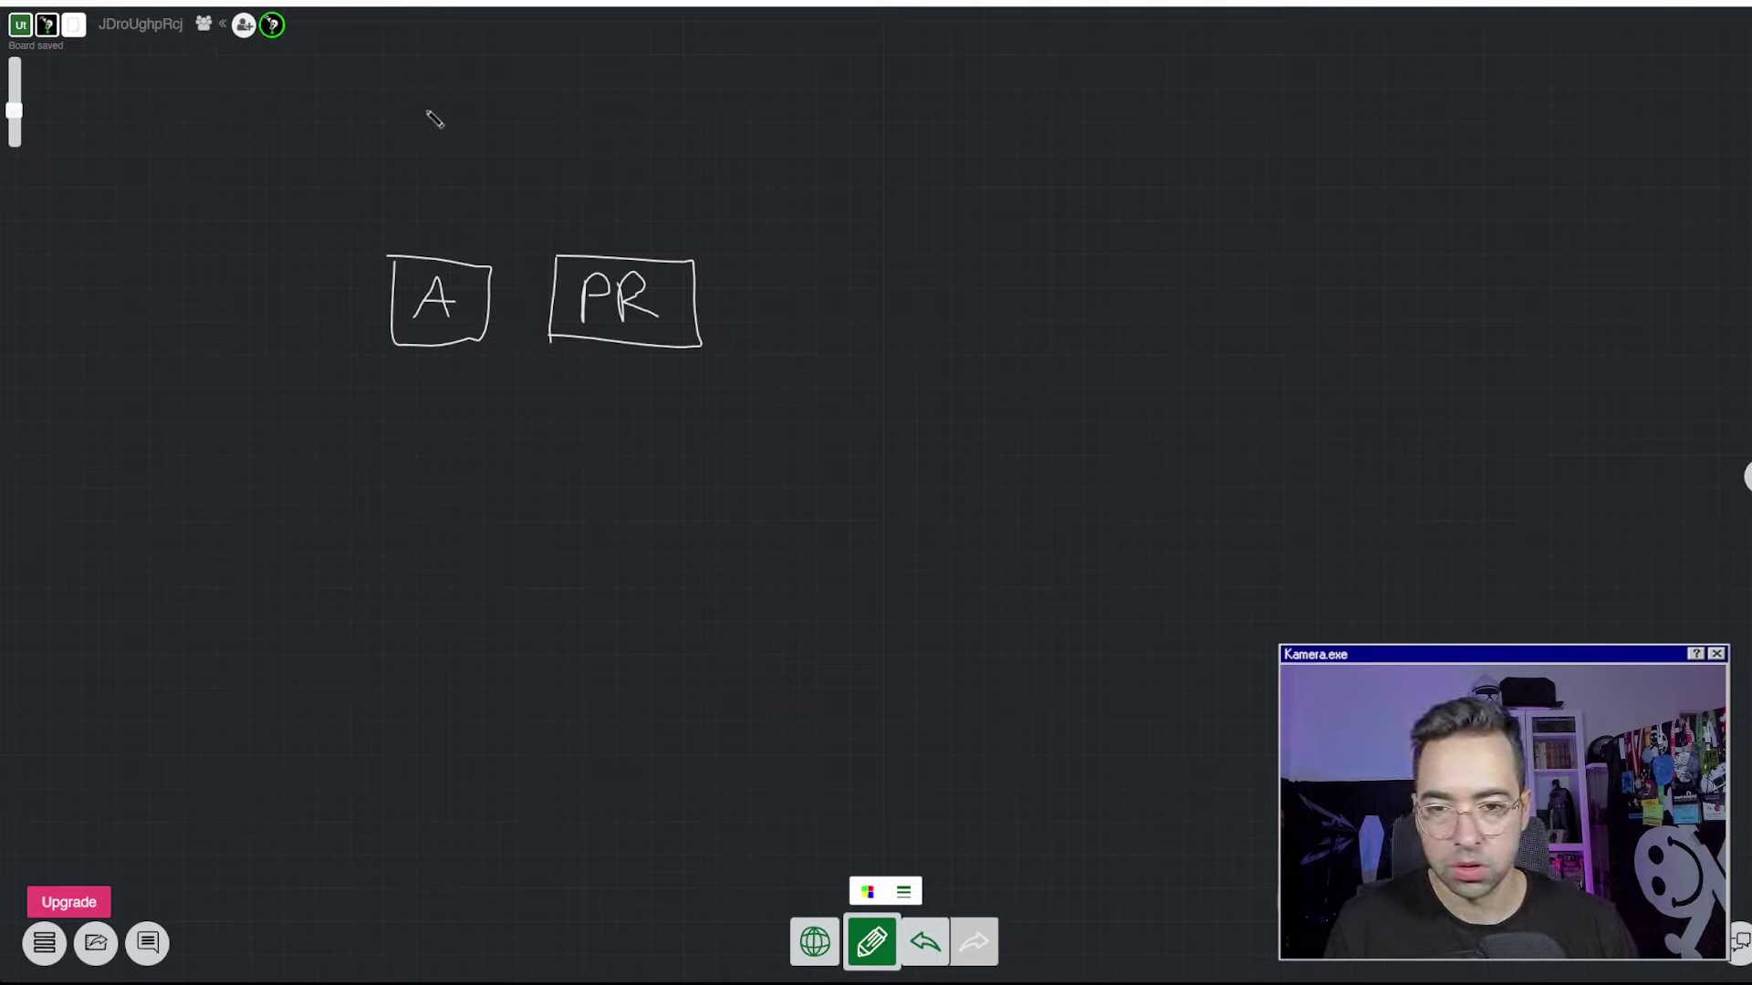
Handwrite "Semgrep" with arrows to both boxes, and list SQL and XSS under A and SQL, XSS and SQL2 under PR
mouse_move(46, 294)
mouse_down()
mouse_move(40, 345)
mouse_move(90, 322)
mouse_move(135, 323)
mouse_move(148, 345)
mouse_move(139, 292)
mouse_move(203, 310)
mouse_move(215, 278)
mouse_move(365, 305)
mouse_move(345, 312)
mouse_up()
mouse_move(235, 255)
mouse_down()
mouse_move(438, 208)
mouse_move(574, 239)
mouse_up()
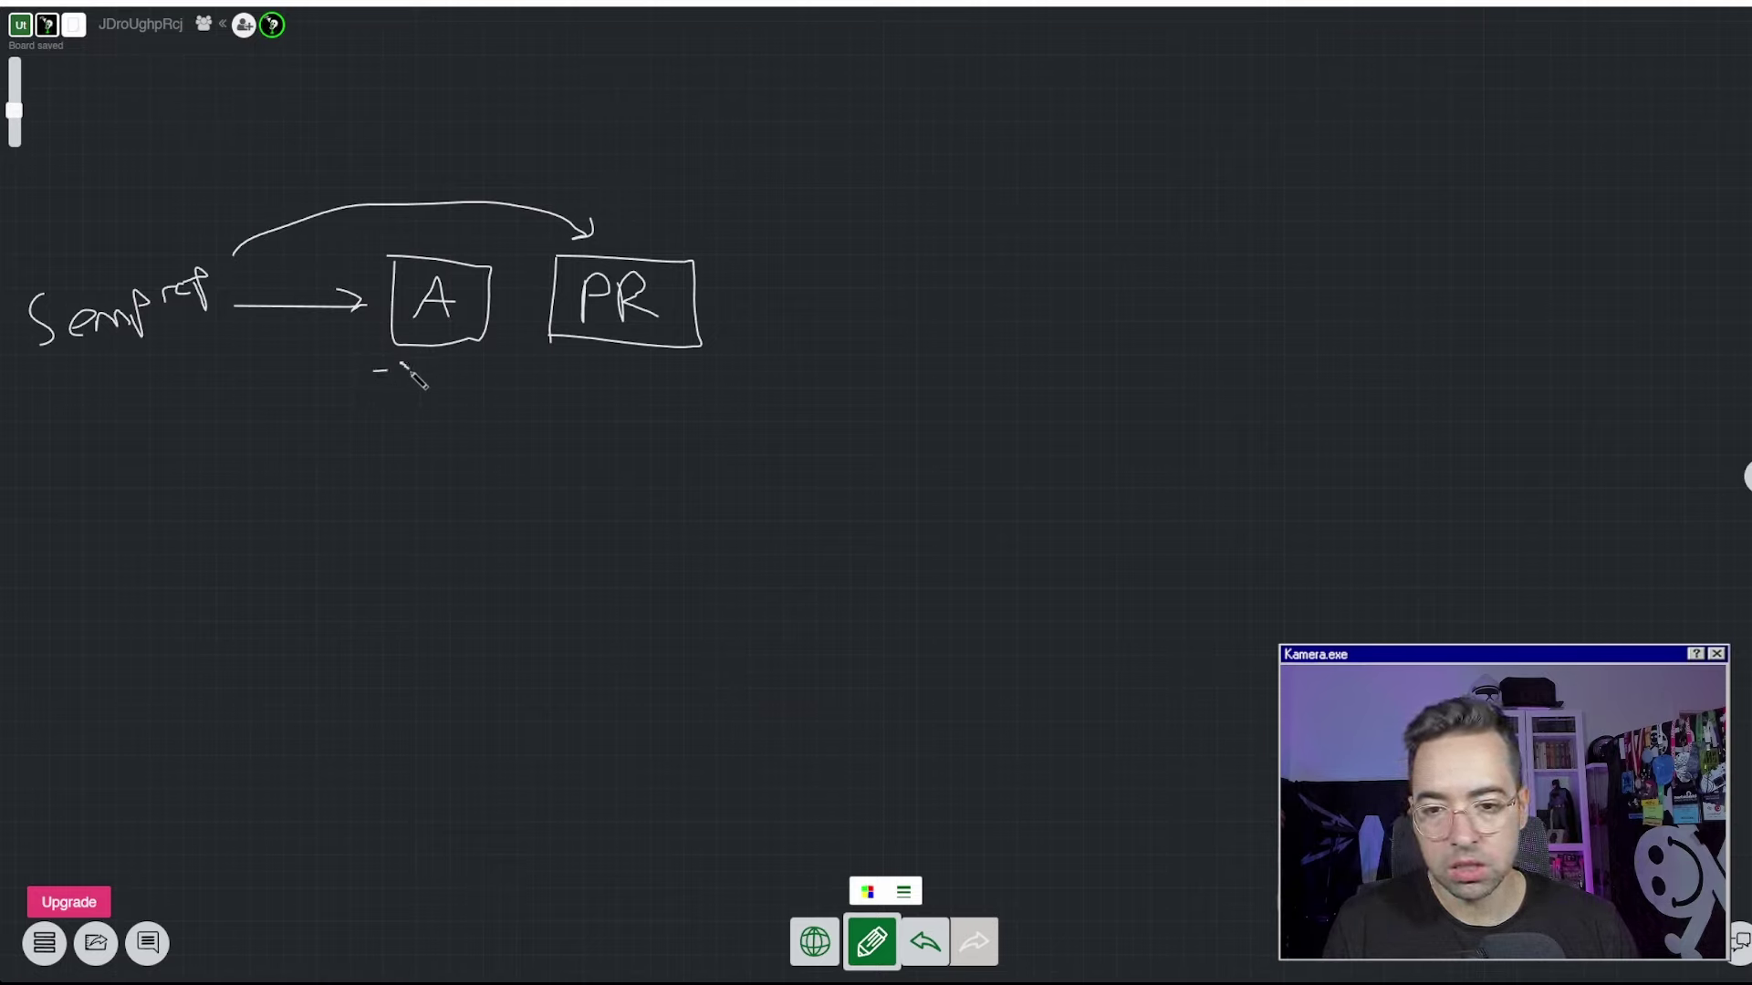
mouse_move(401, 363)
mouse_down()
mouse_move(455, 374)
mouse_move(397, 399)
mouse_move(446, 407)
mouse_up()
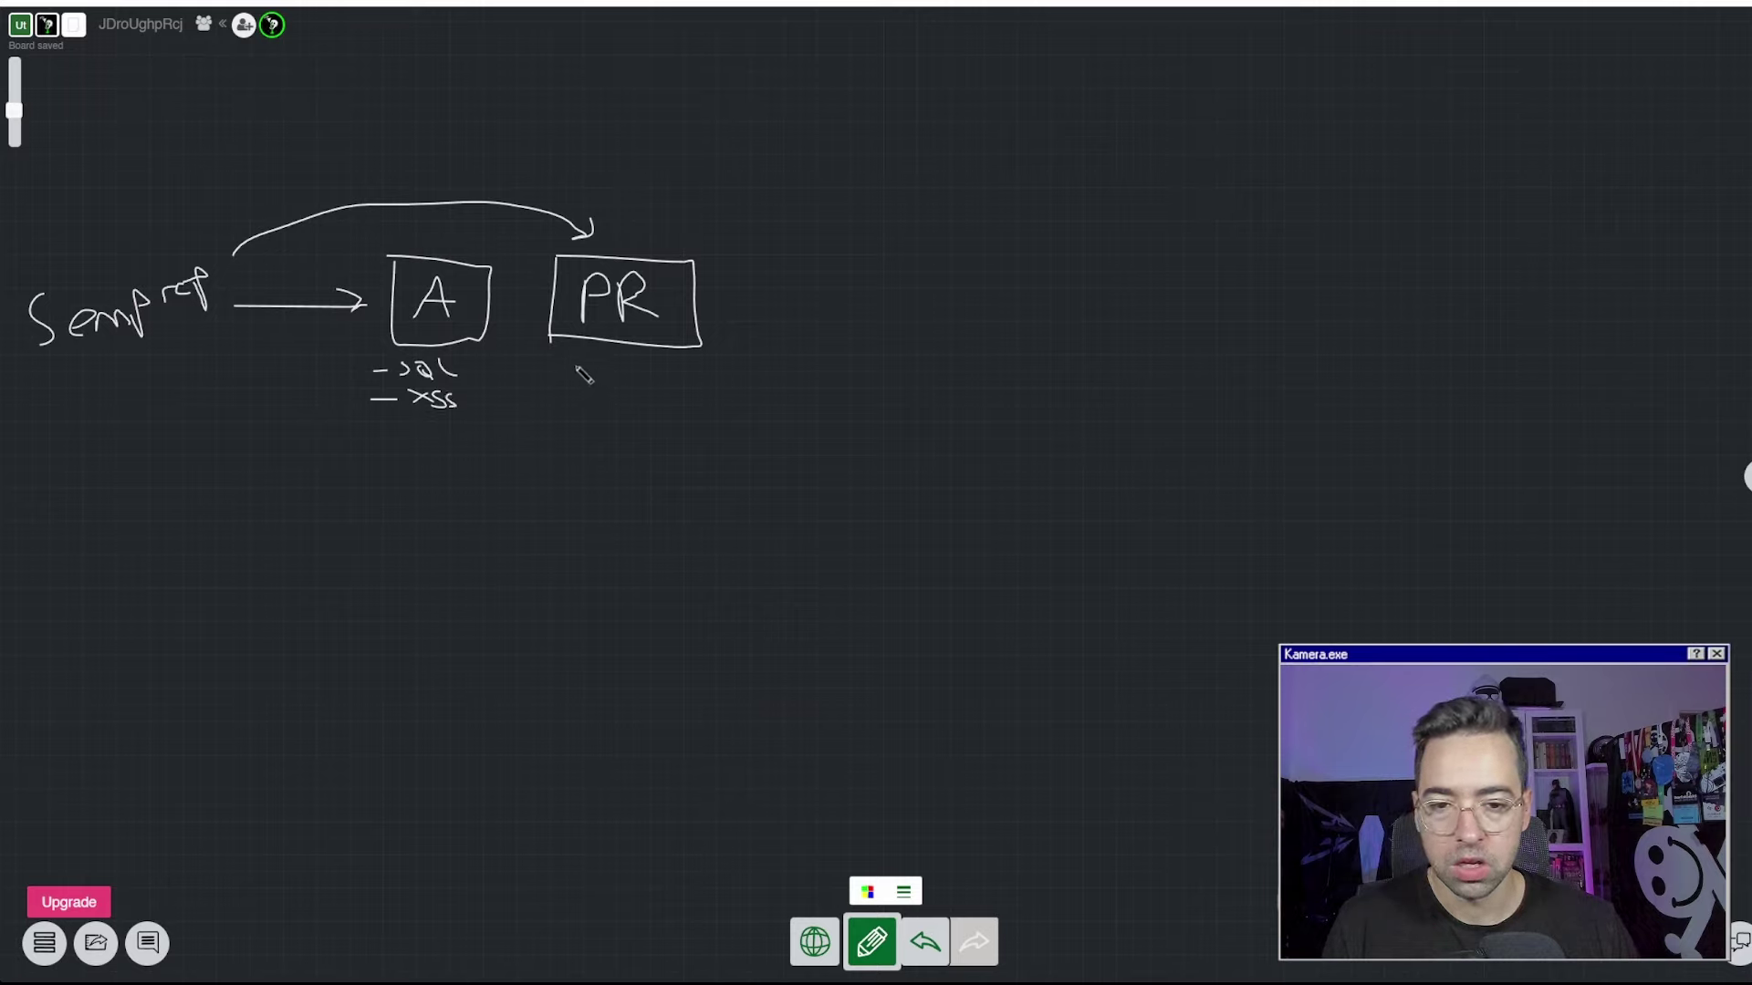
mouse_move(561, 370)
mouse_down()
mouse_move(584, 385)
mouse_move(648, 375)
mouse_move(597, 397)
mouse_move(617, 400)
mouse_up()
mouse_move(617, 389)
mouse_down()
mouse_move(604, 402)
mouse_move(641, 406)
mouse_move(609, 428)
mouse_move(710, 424)
mouse_up()
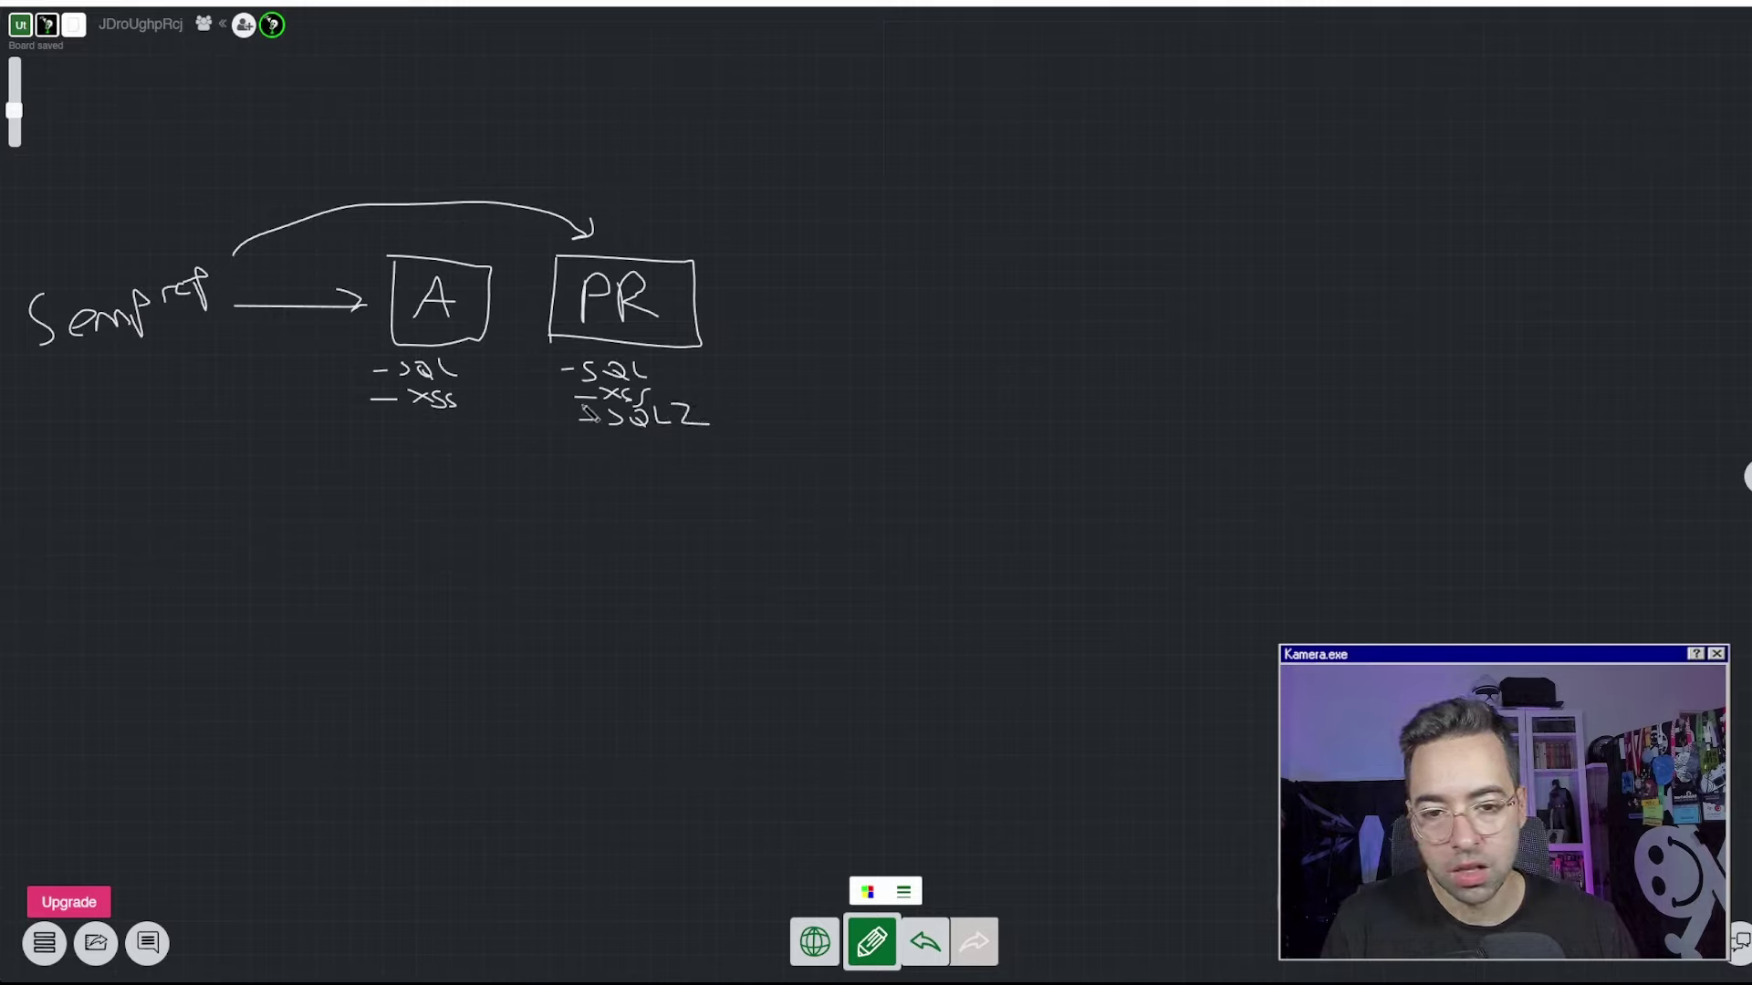
mouse_move(589, 413)
mouse_down()
mouse_move(743, 427)
mouse_move(620, 399)
mouse_move(571, 418)
mouse_move(500, 387)
mouse_up()
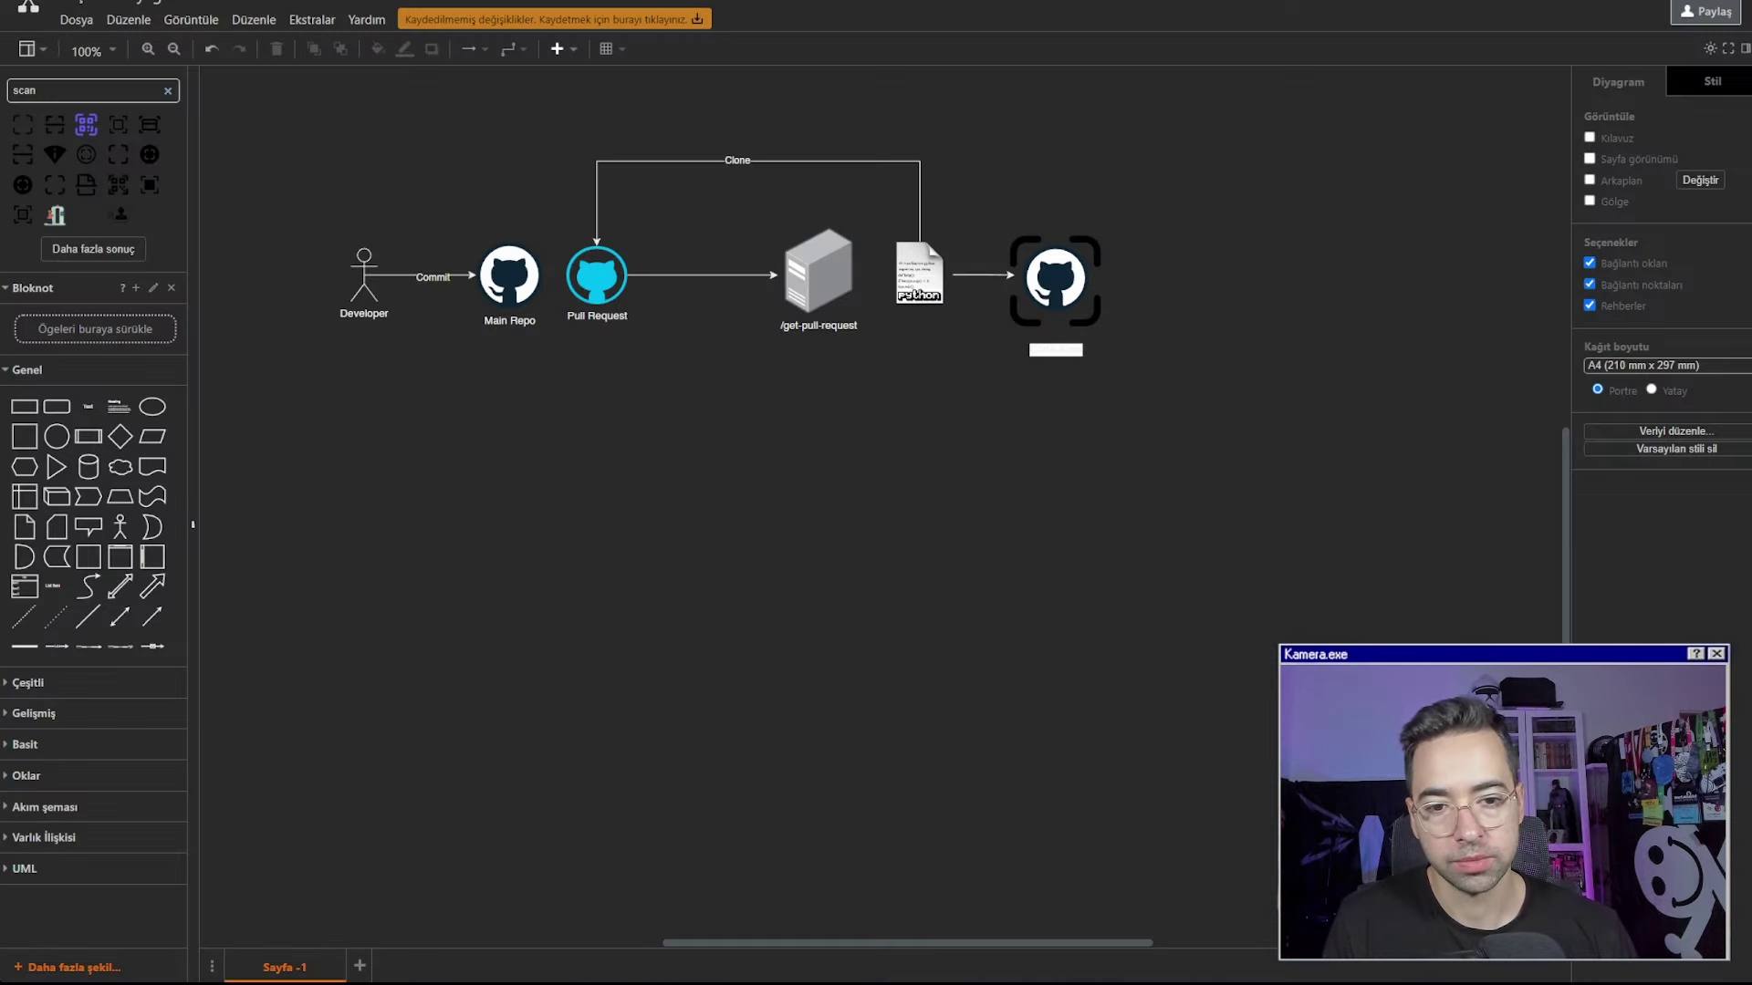
click(1067, 345)
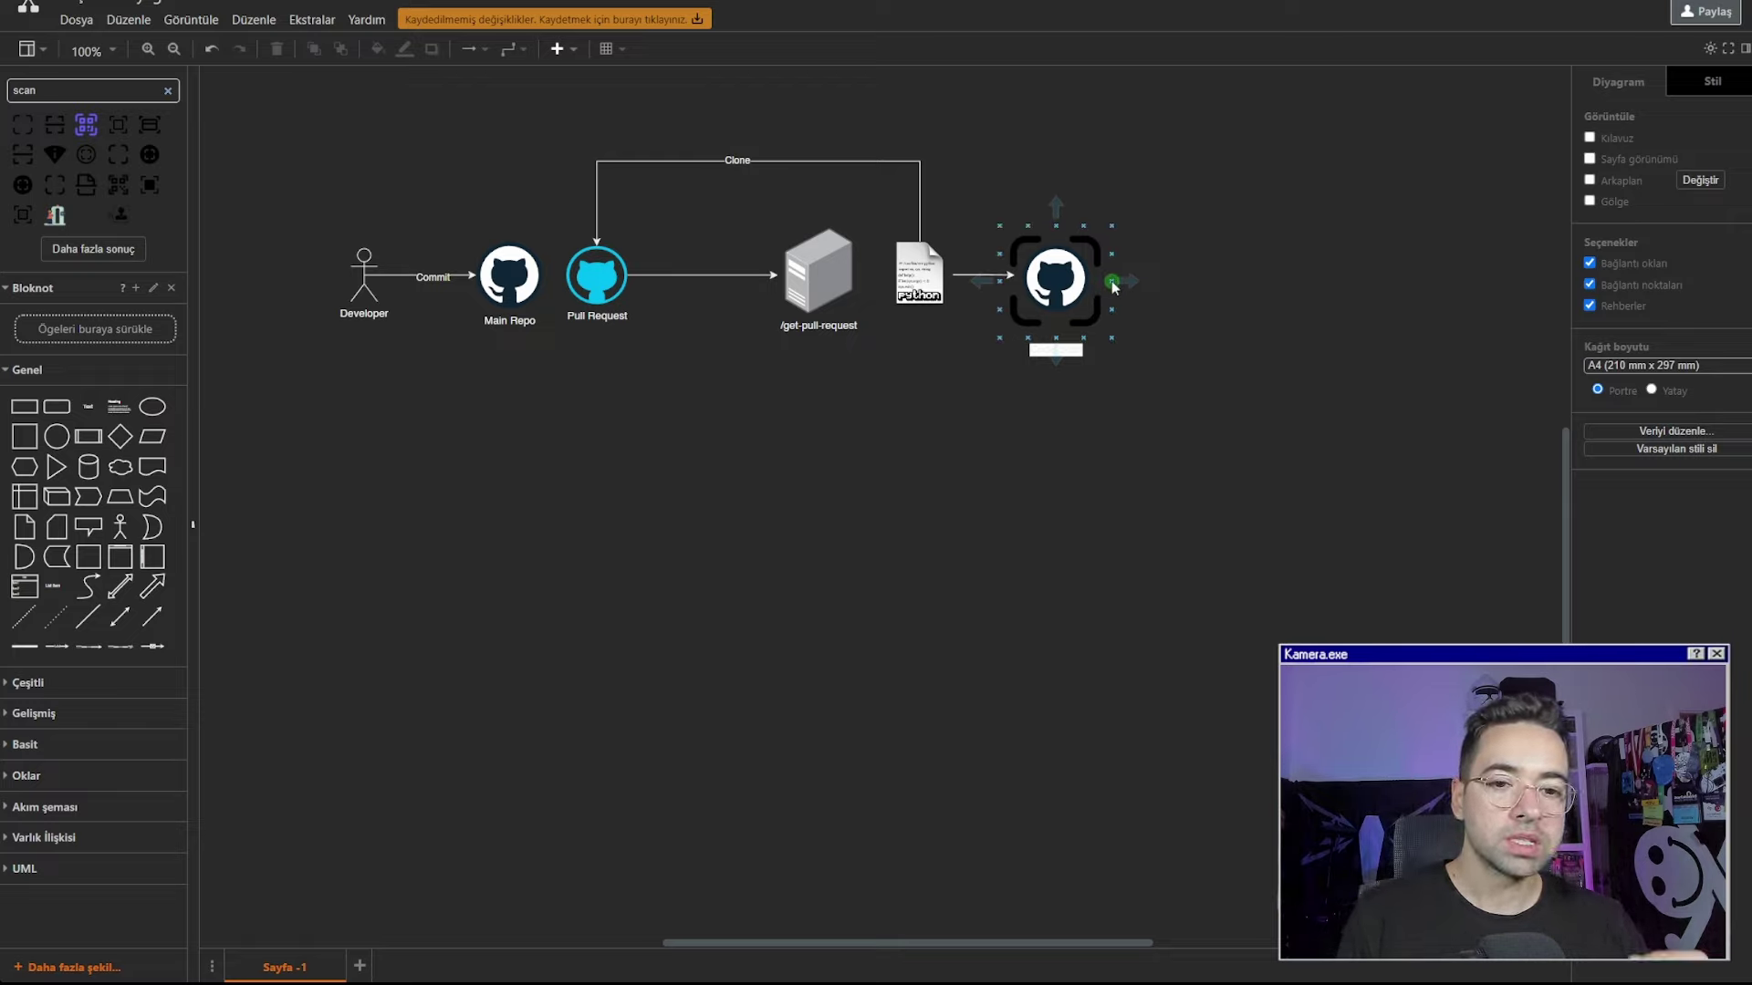
click(1192, 215)
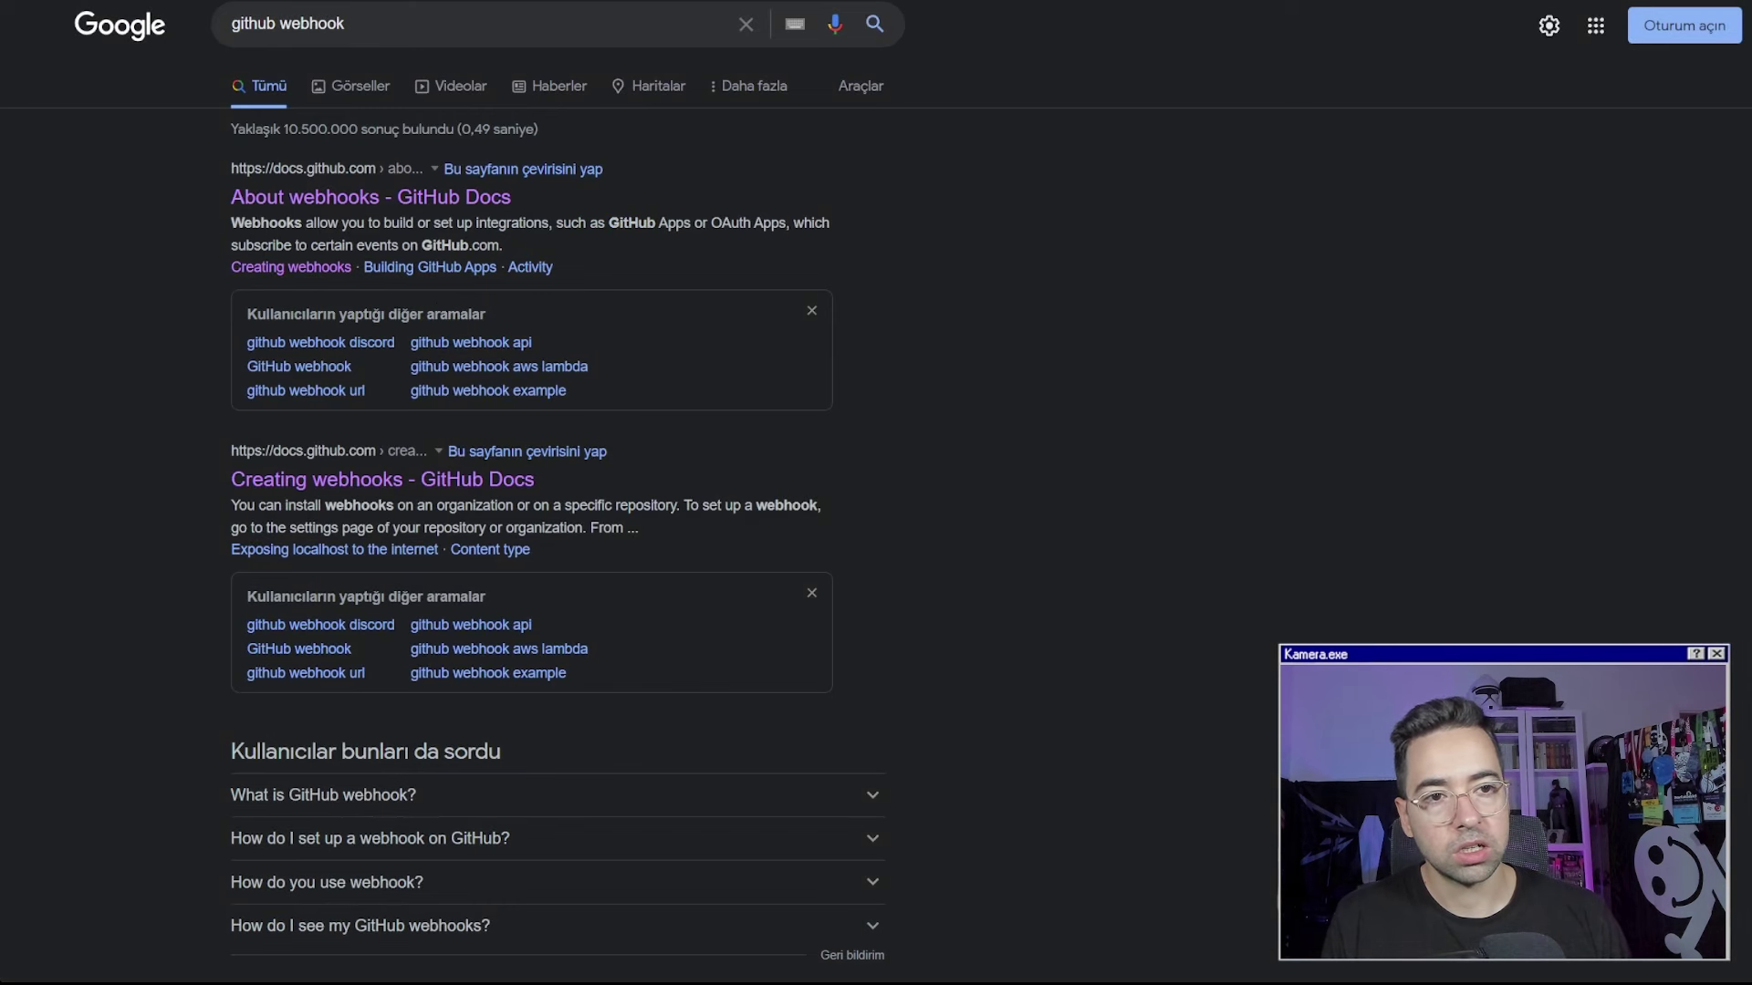
Search the web for "github api" and open the REST APIs page in GitHub Docs
key(ctrl+l)
text(github api)
key(Return)
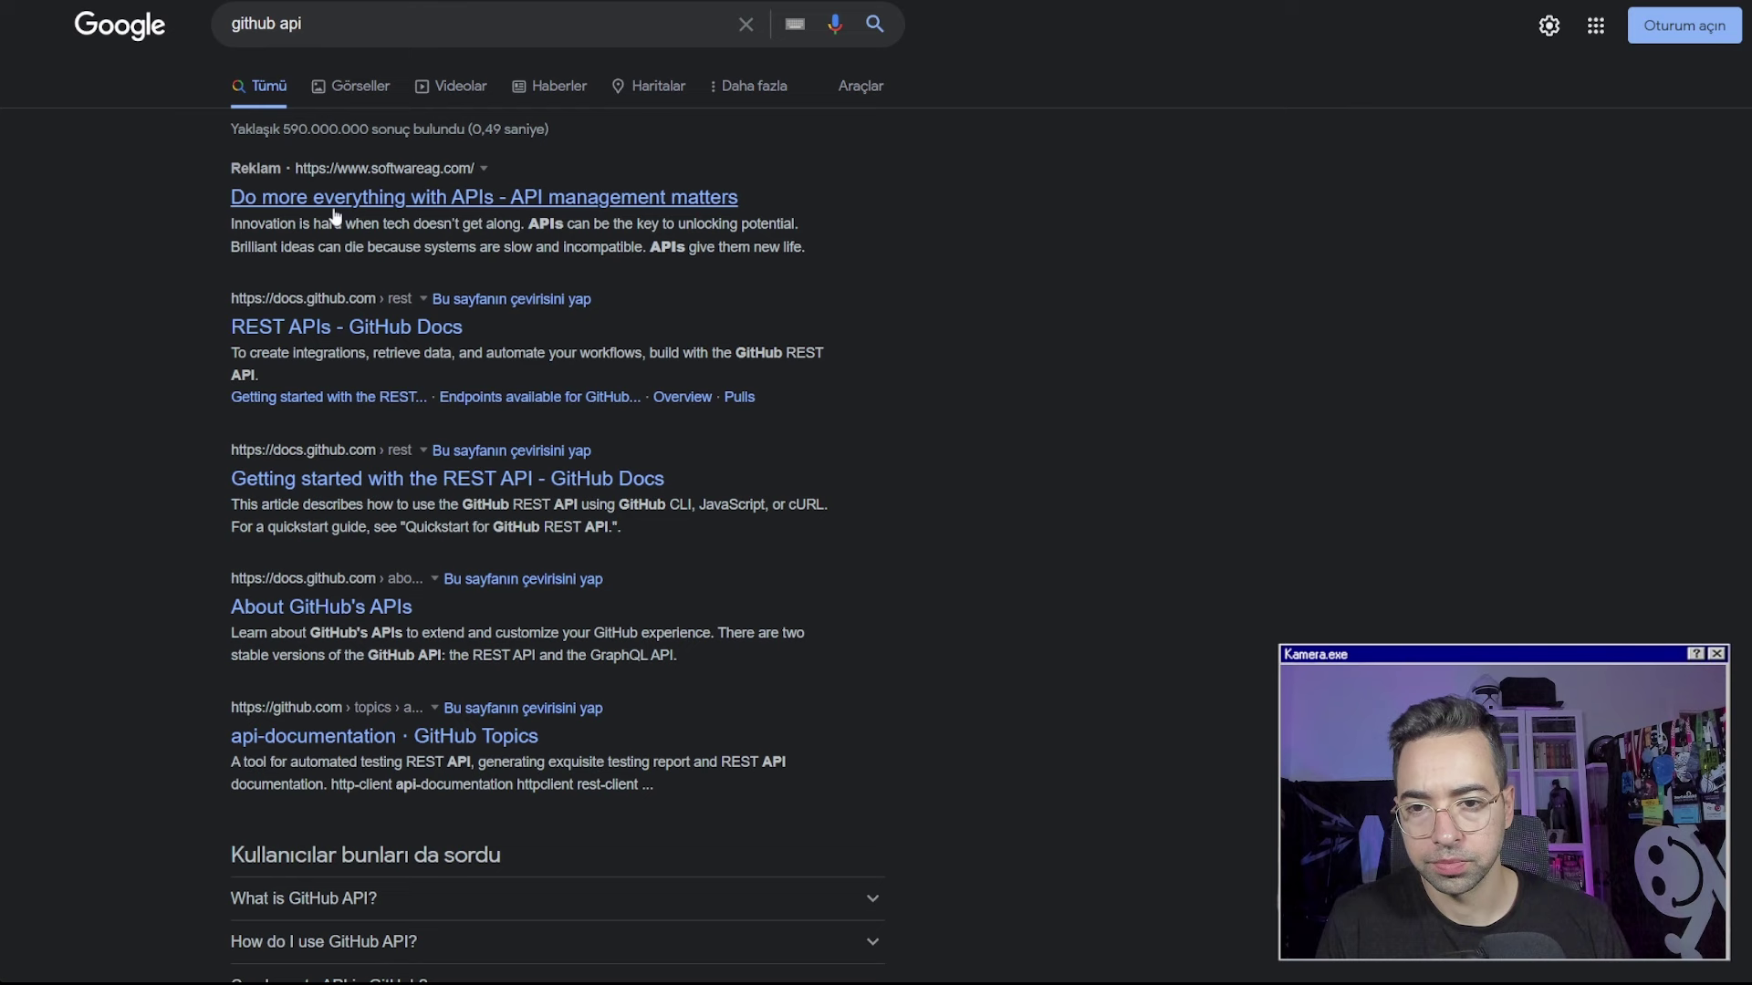
click(369, 325)
click(506, 257)
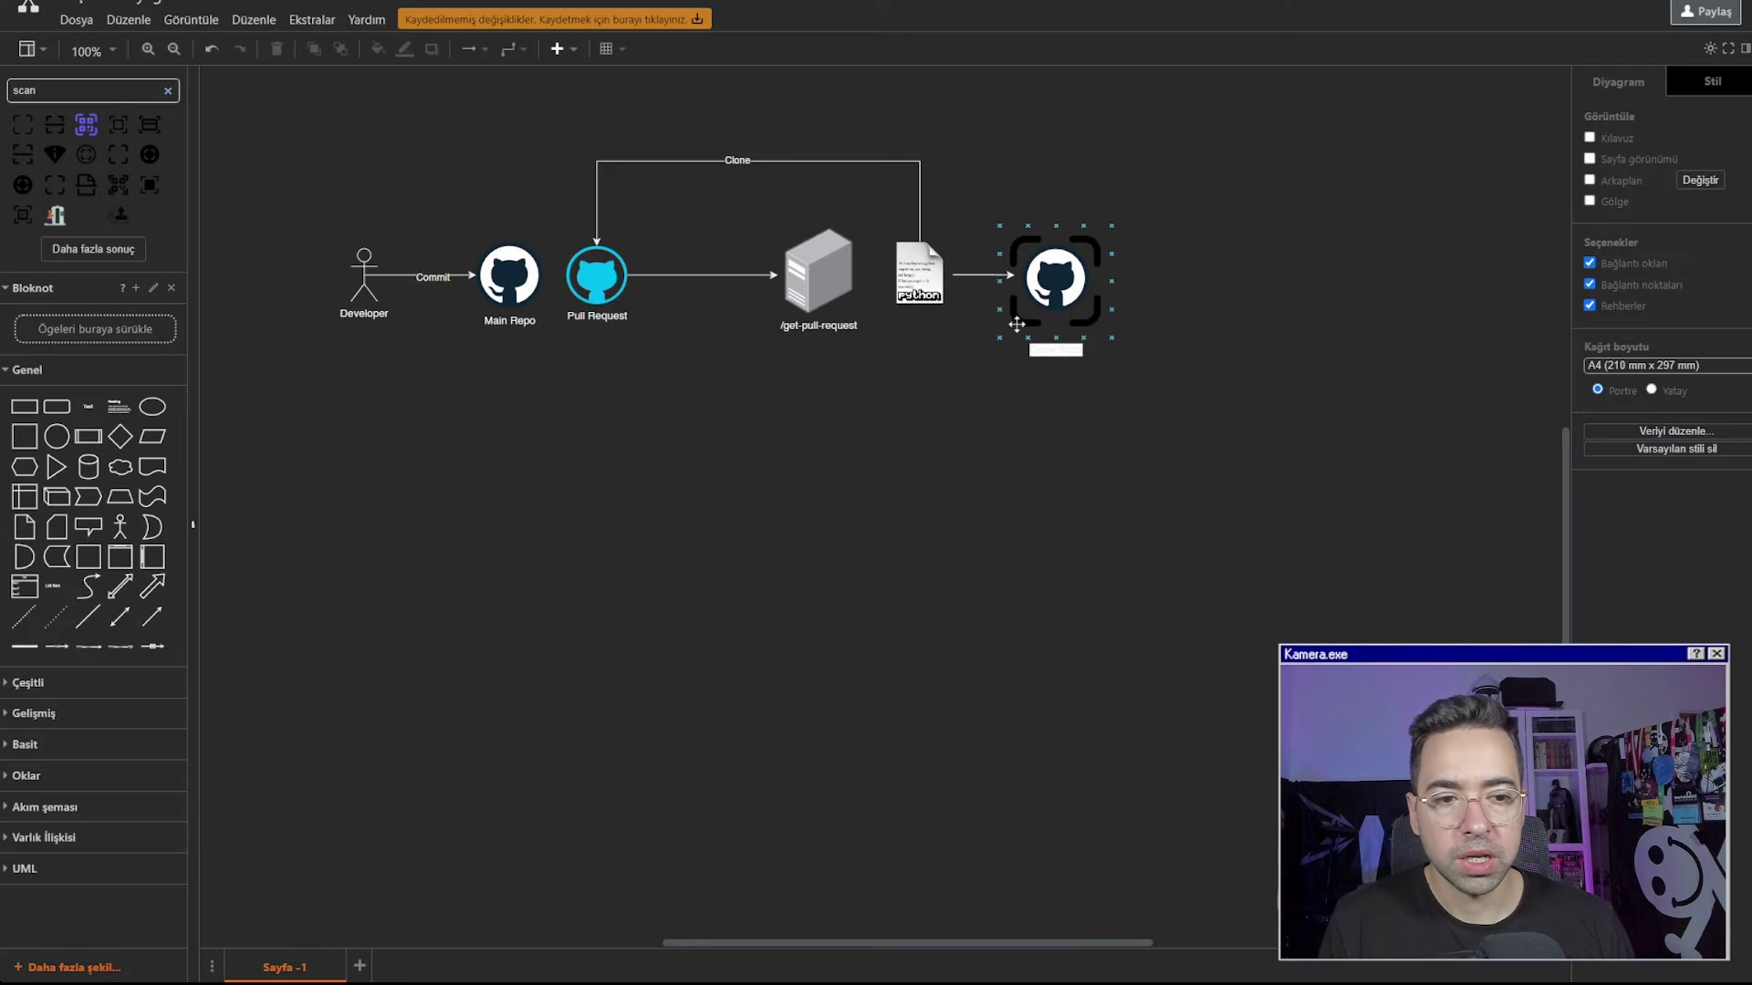
Connect the underside of the scan frame to the Pull Request icon with an arrow labelled "Github Comment API"
key(Escape)
mouse_move(1056, 356)
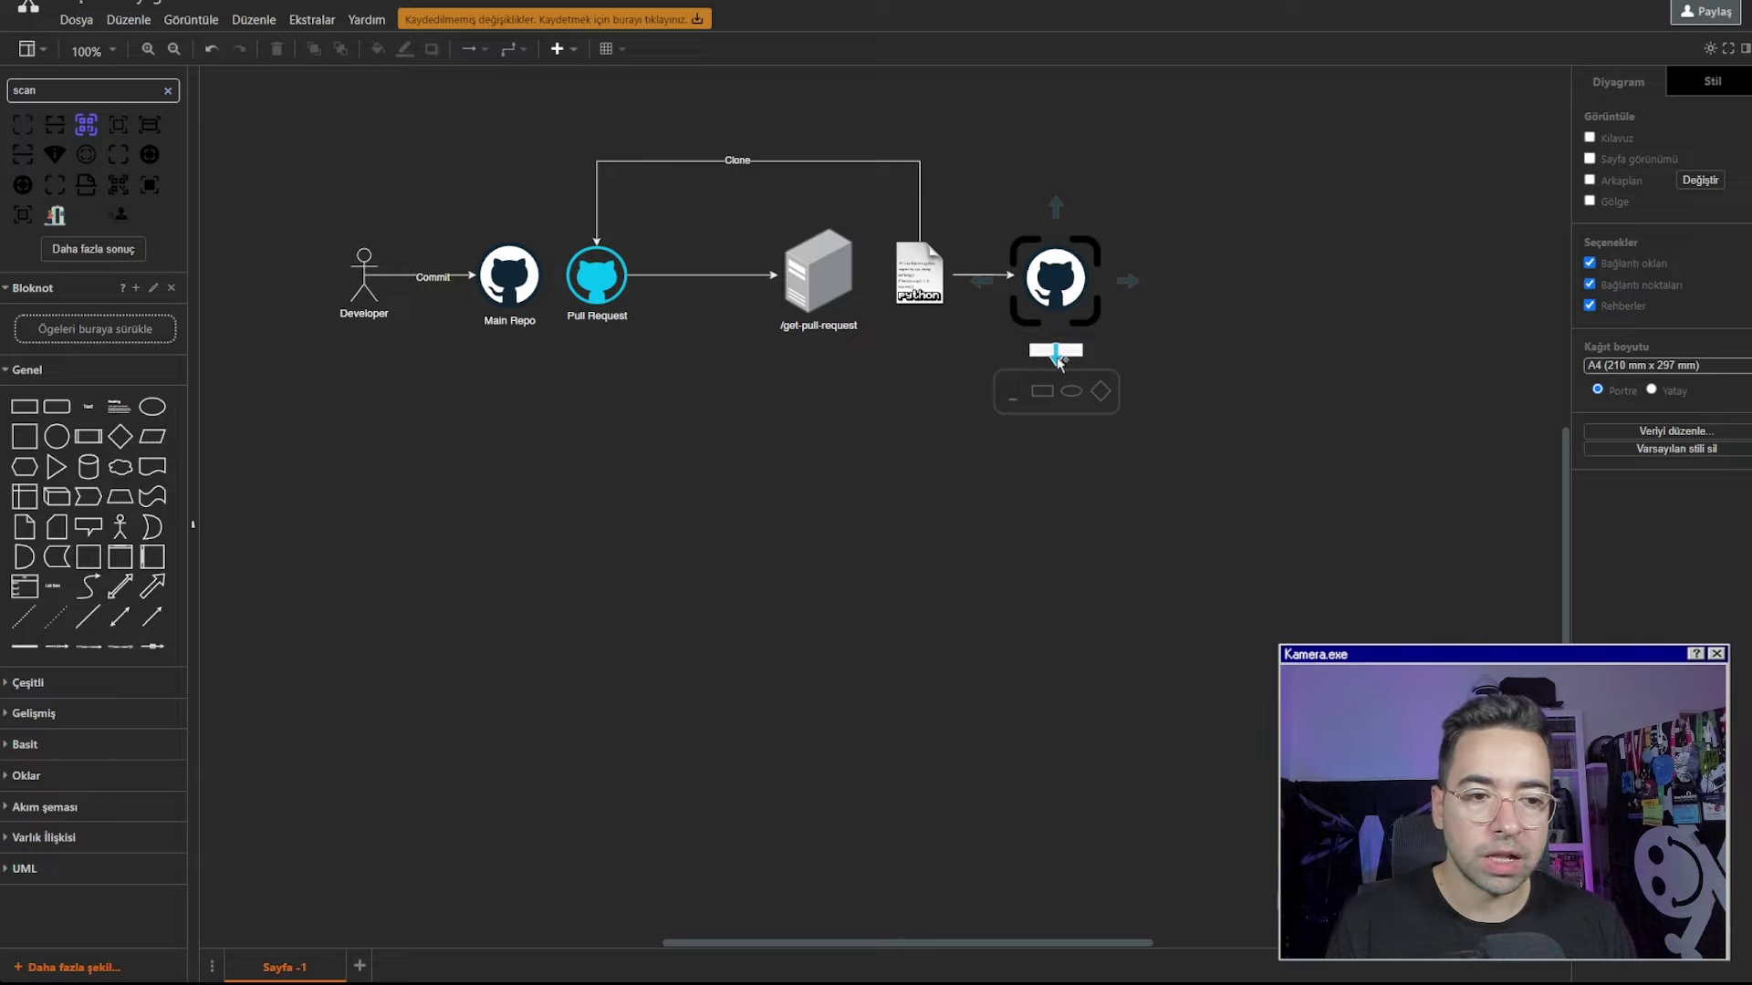
click(1053, 340)
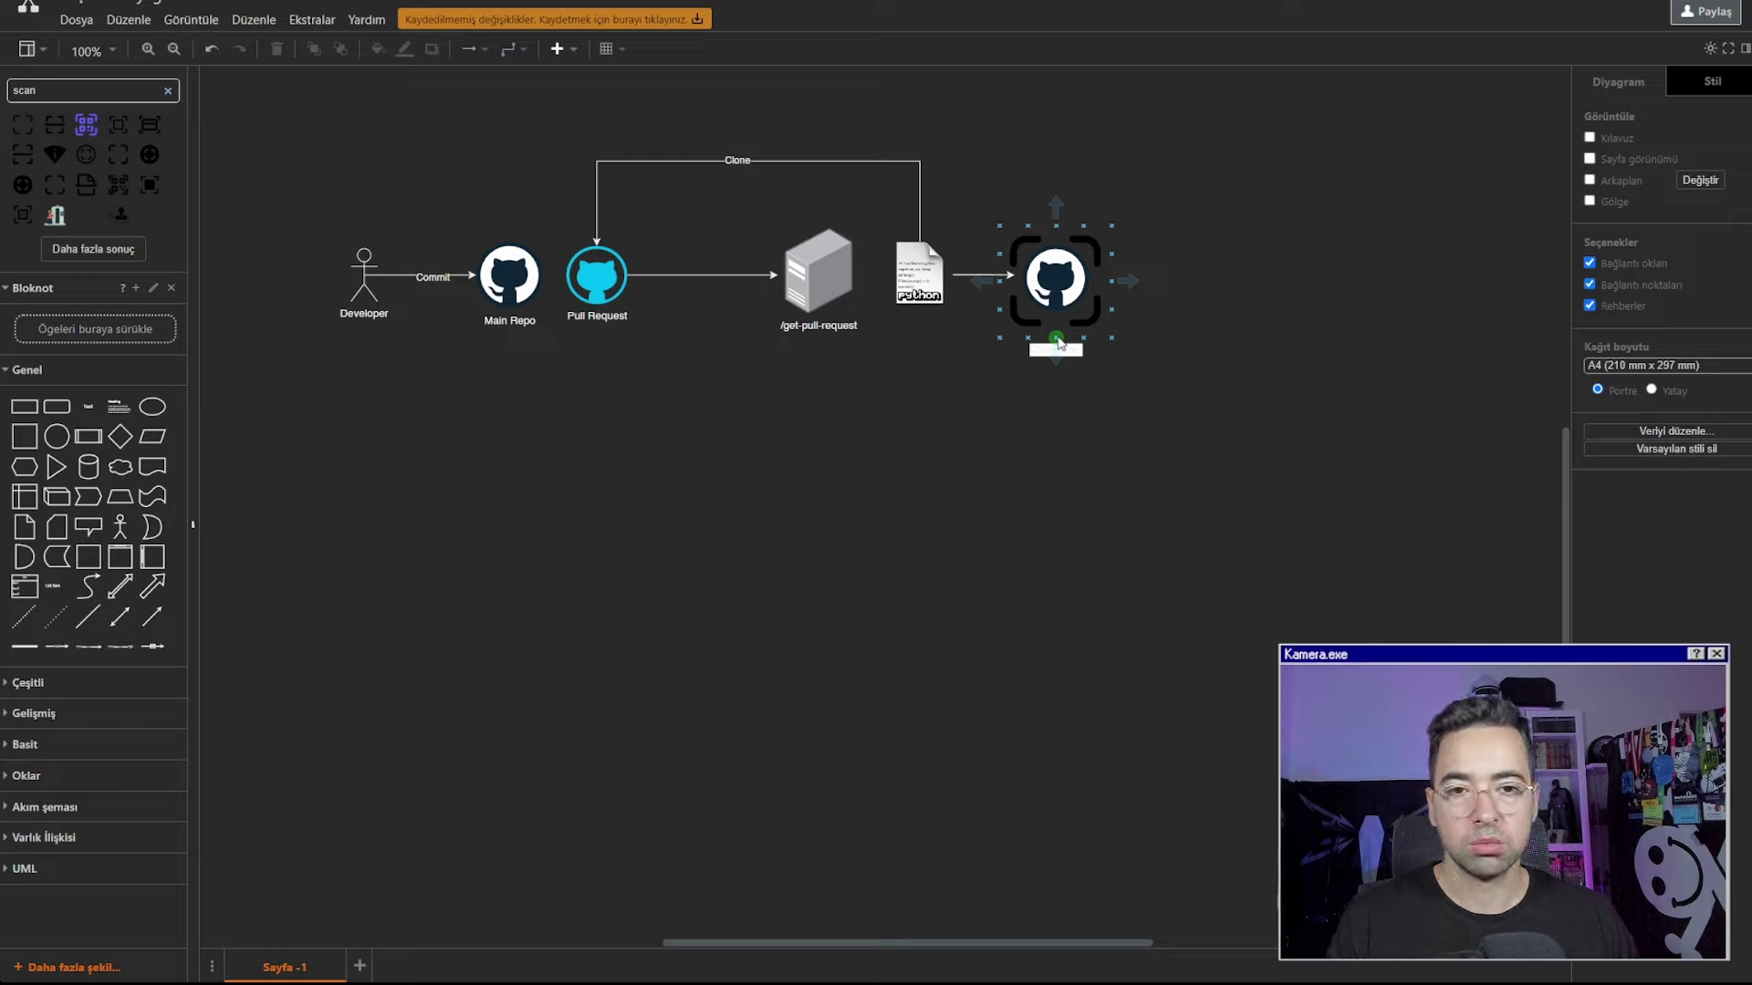
drag(1055, 339, 597, 310)
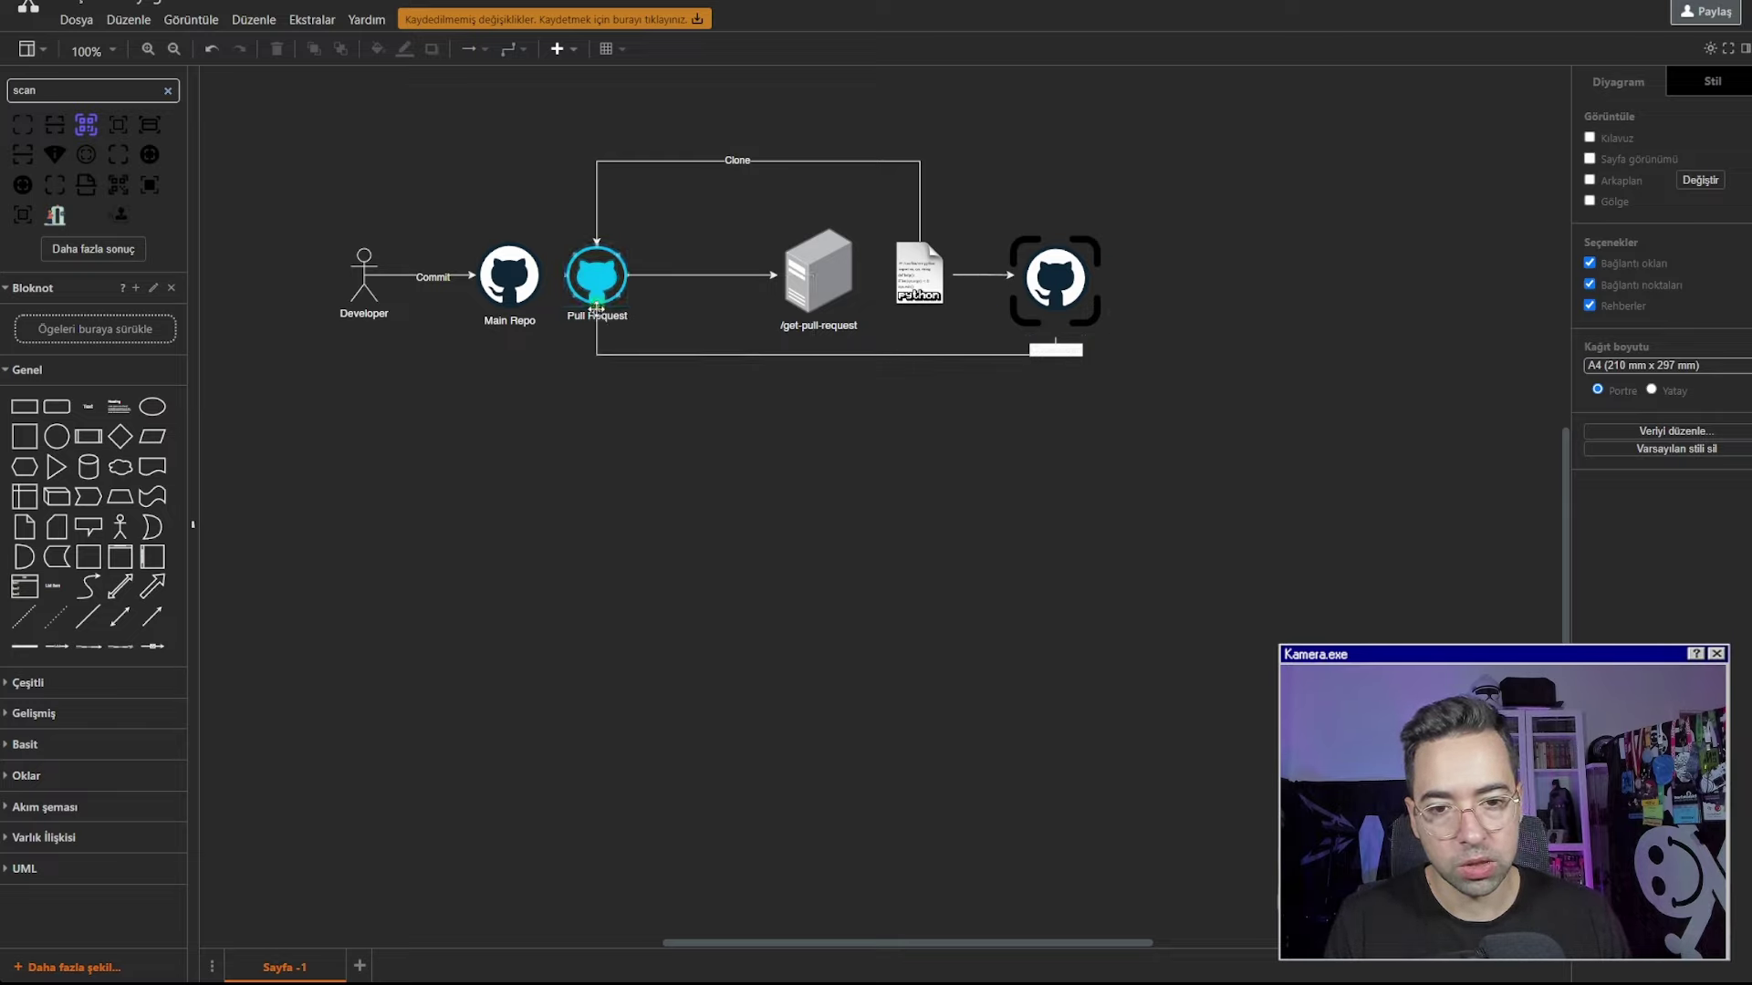
double_click(793, 354)
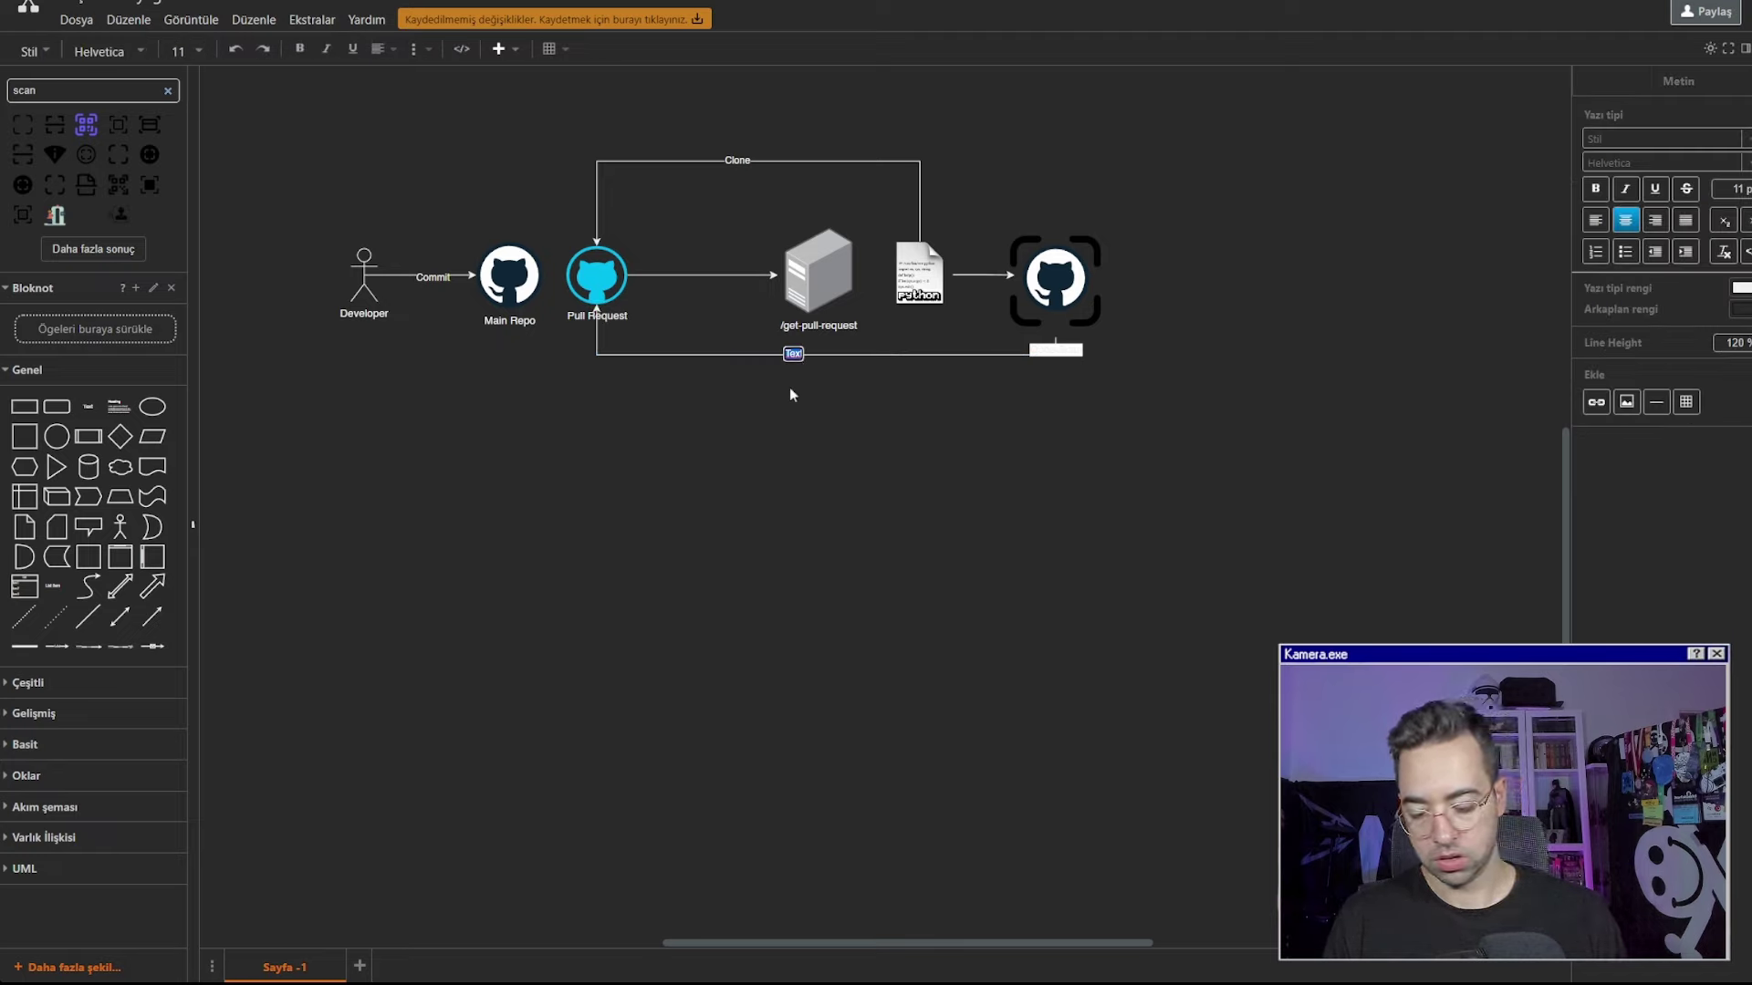
text(Github Comment API)
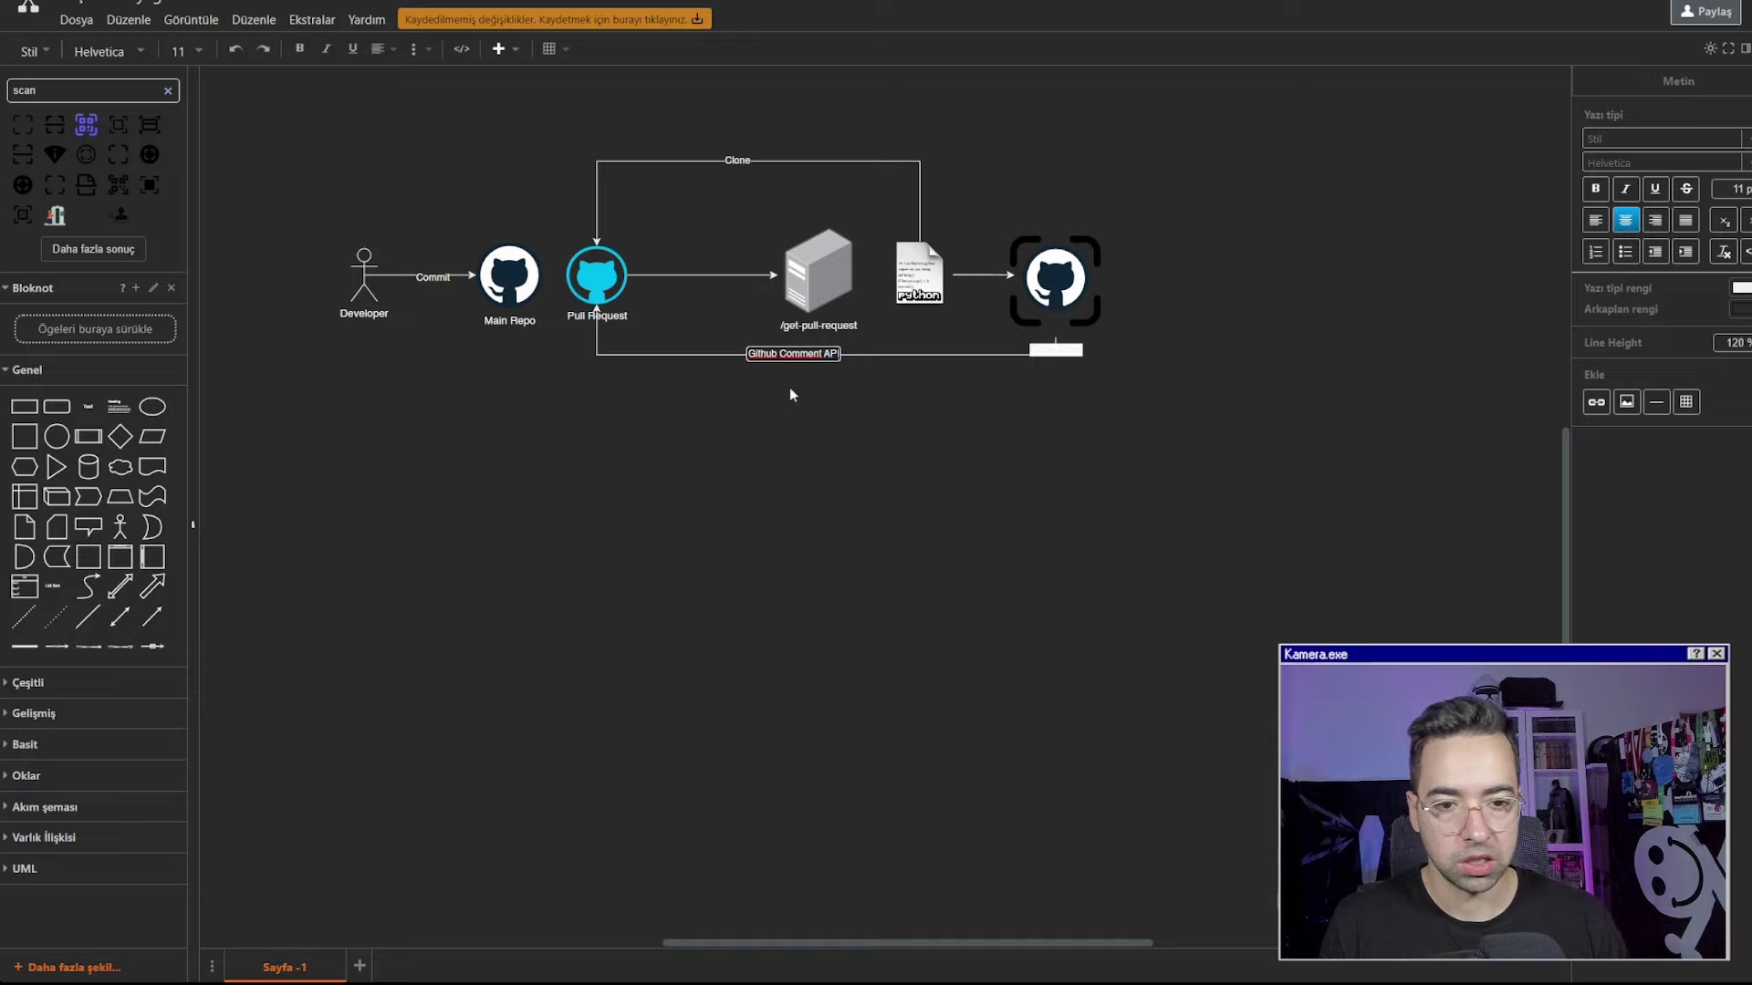
click(896, 402)
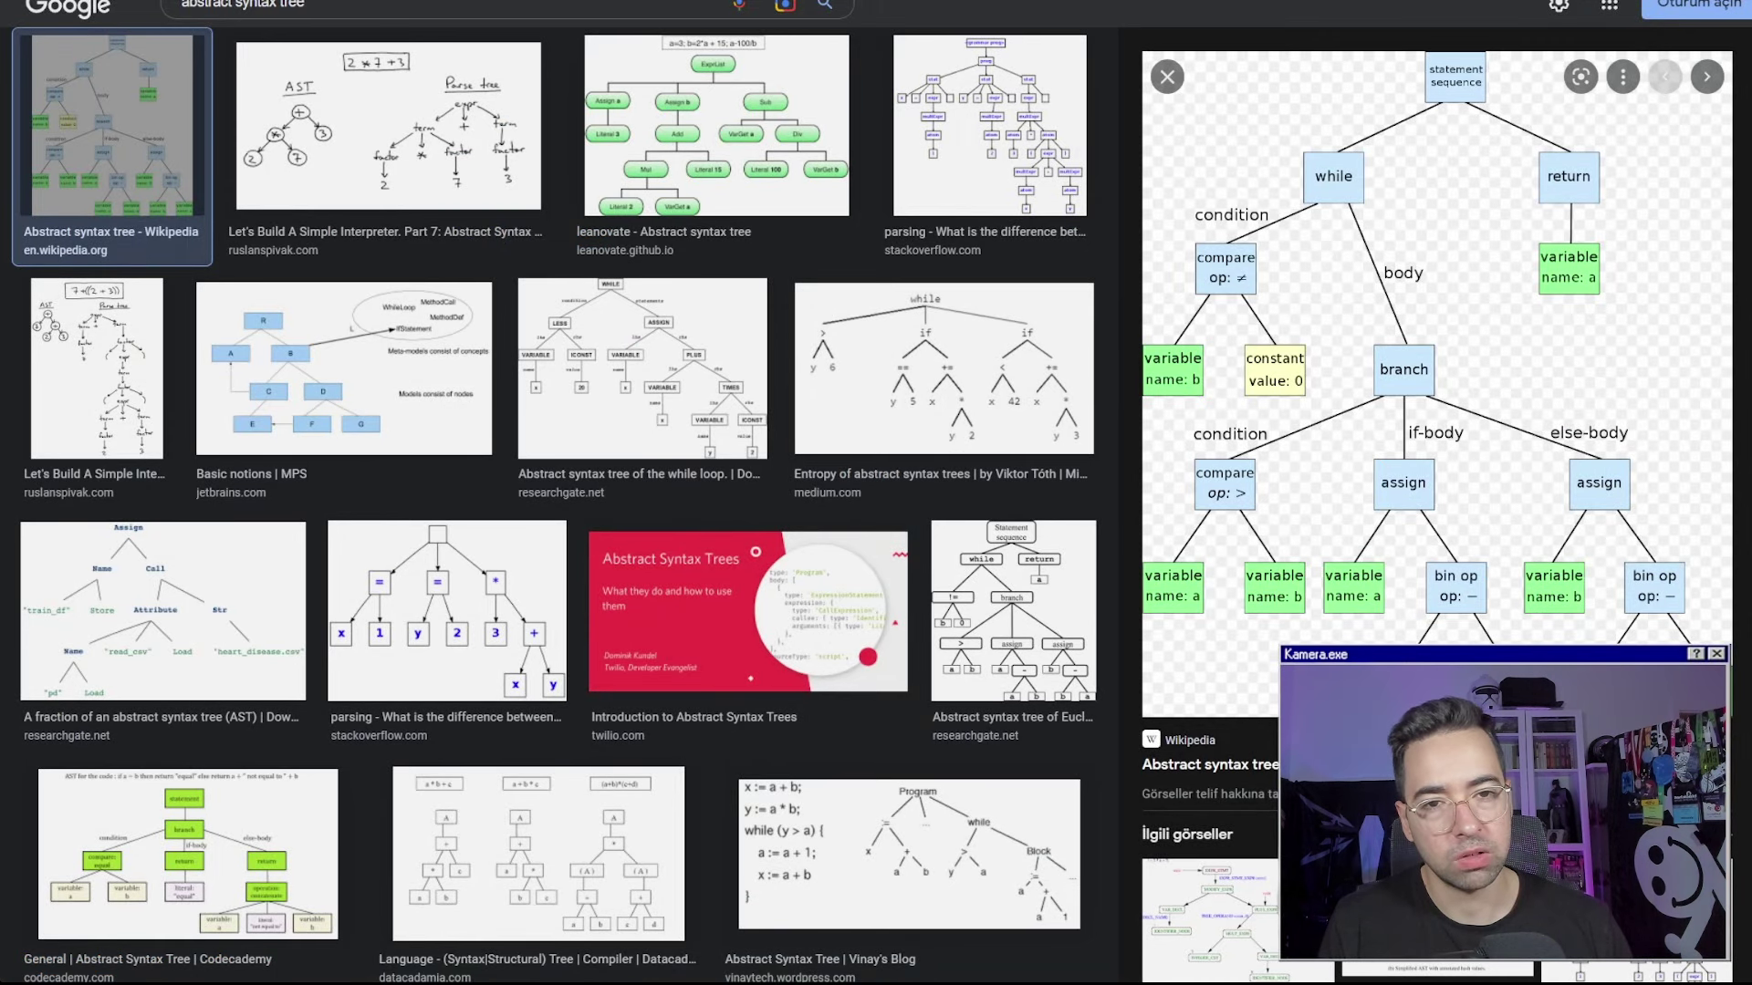
Run an image search for "semgrep vulnerability comment github" and open the Semgrep result from the r2c blog
click(274, 5)
key(ctrl+a)
text(semgrep)
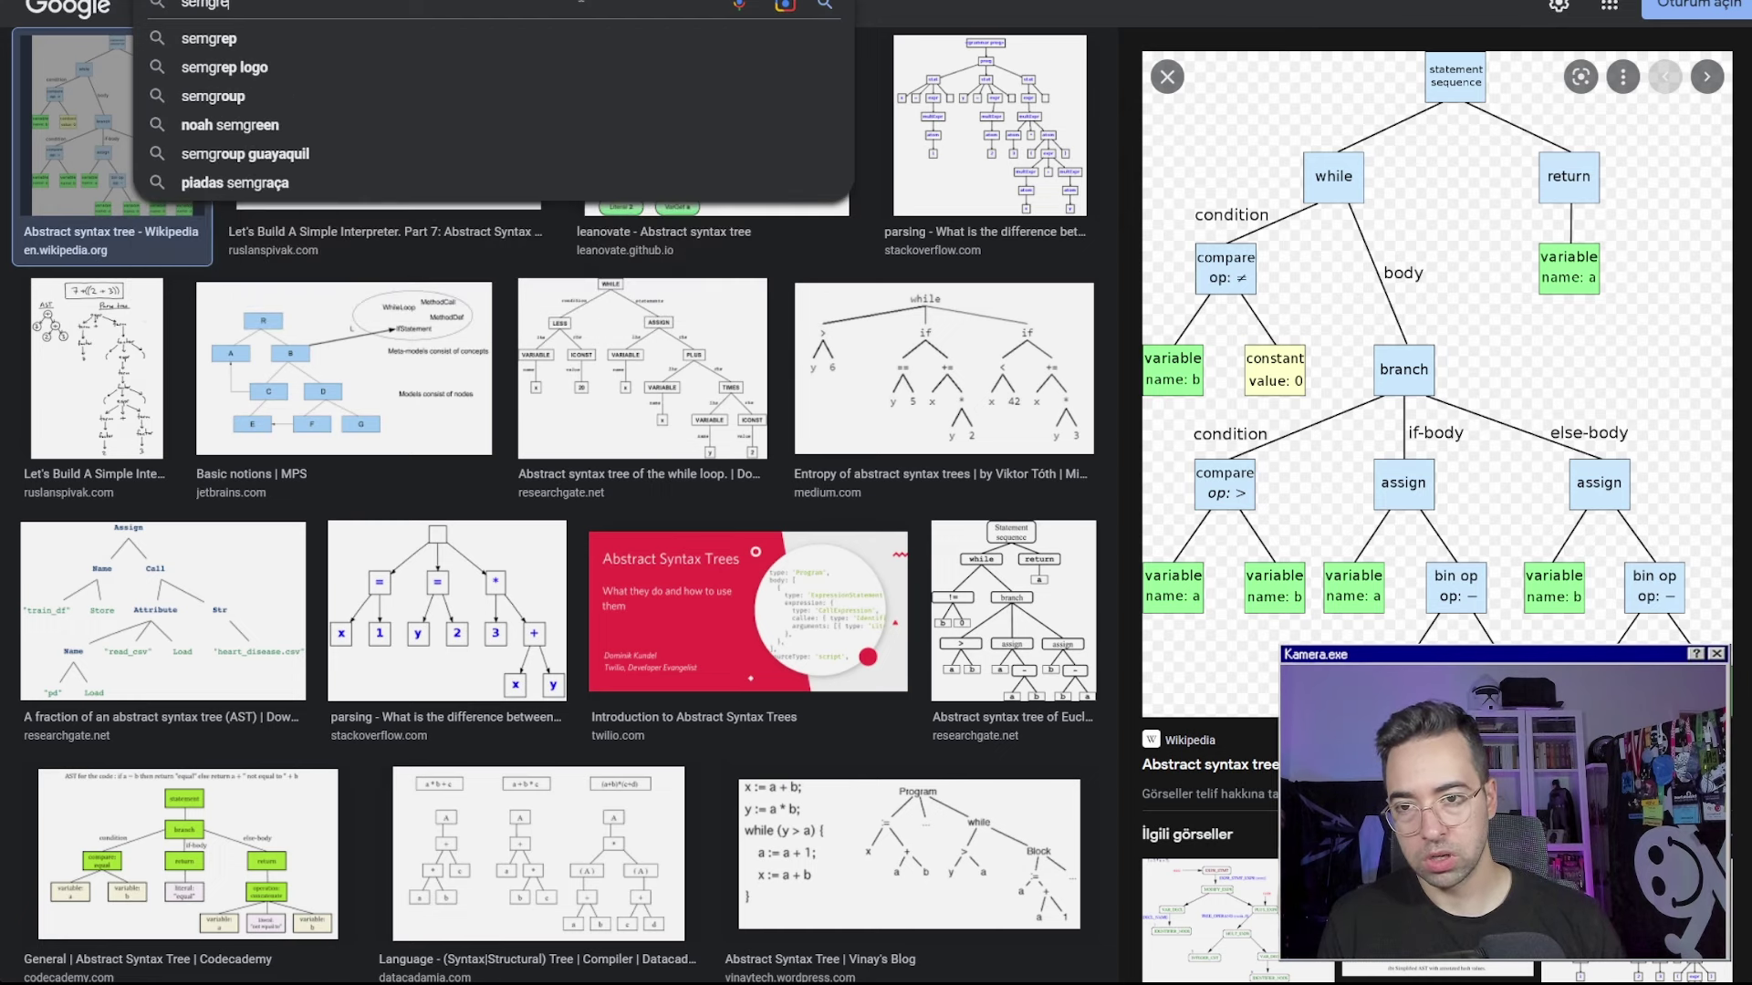
text( vul)
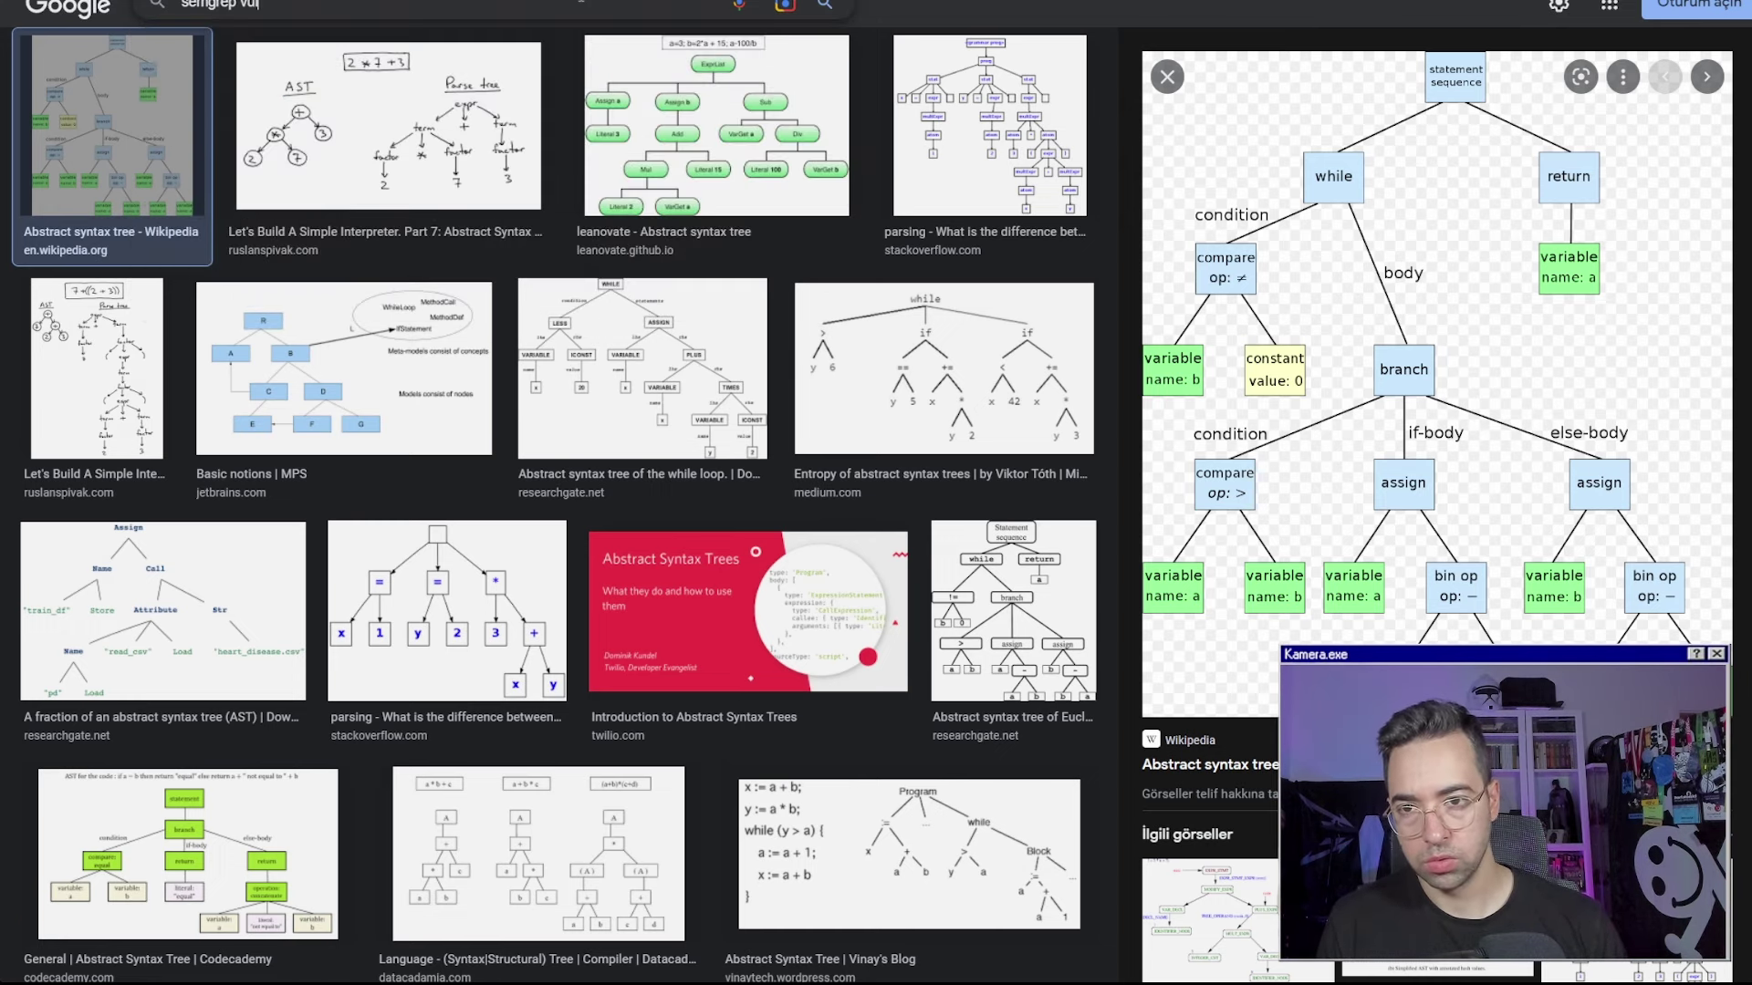
text(nerability comment)
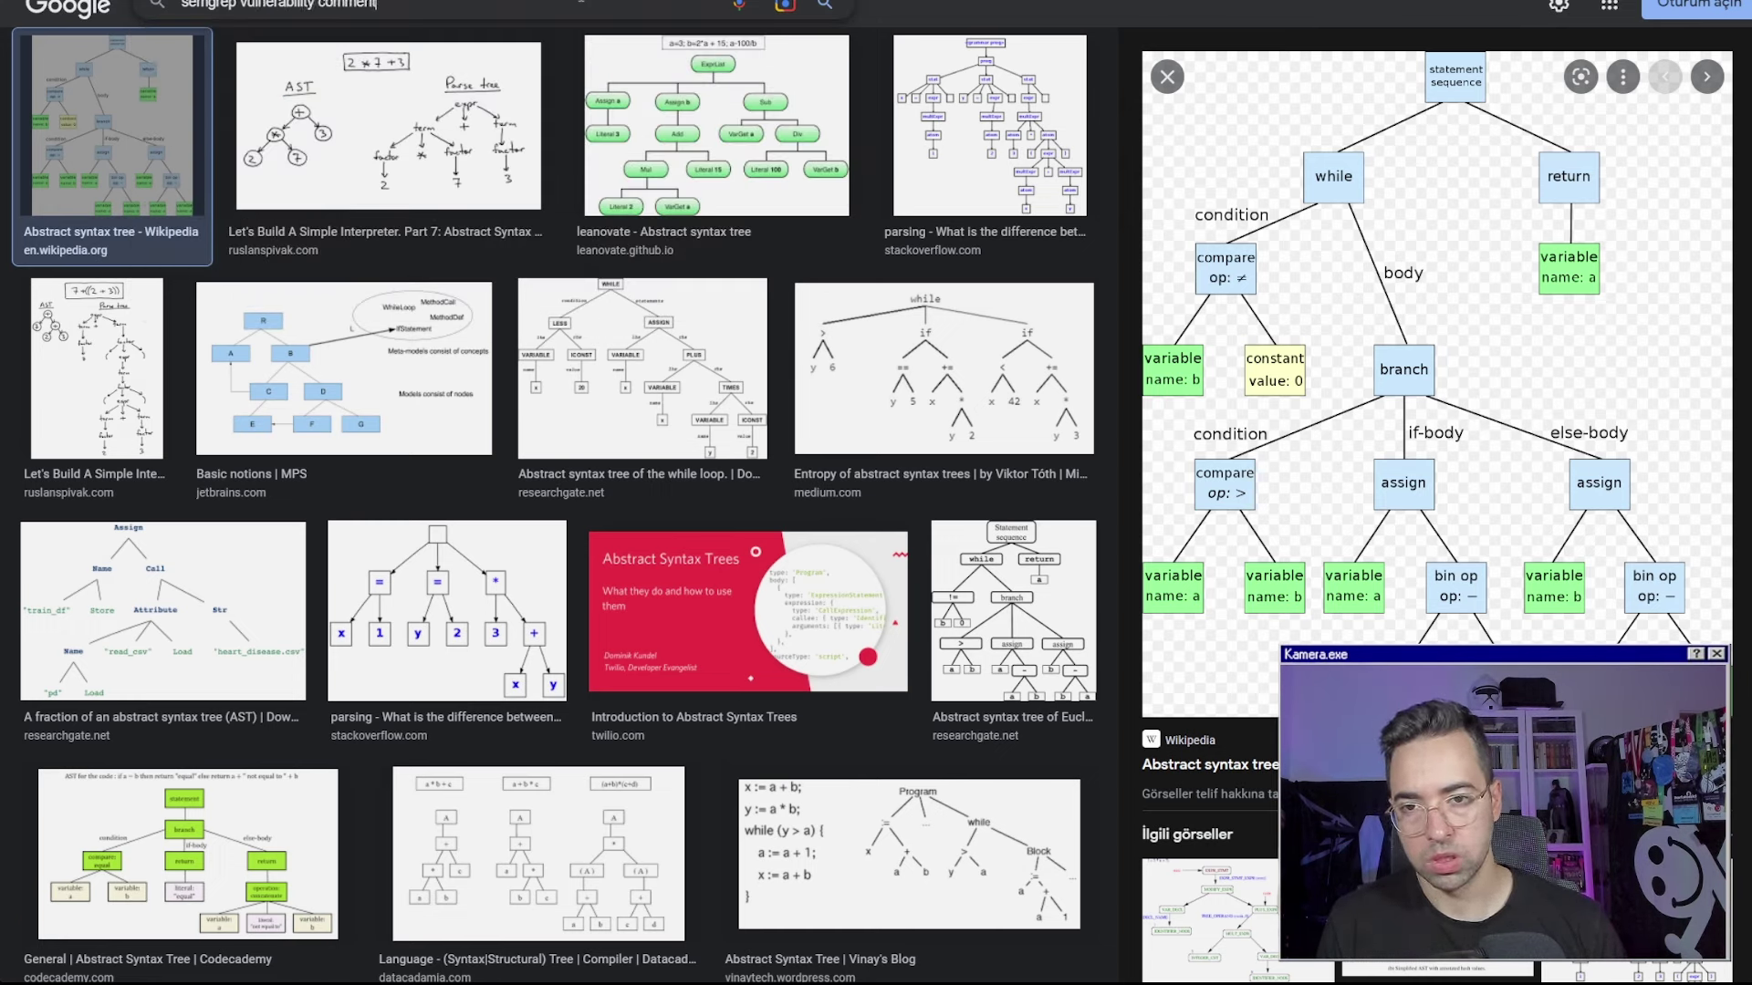
text( github)
key(Return)
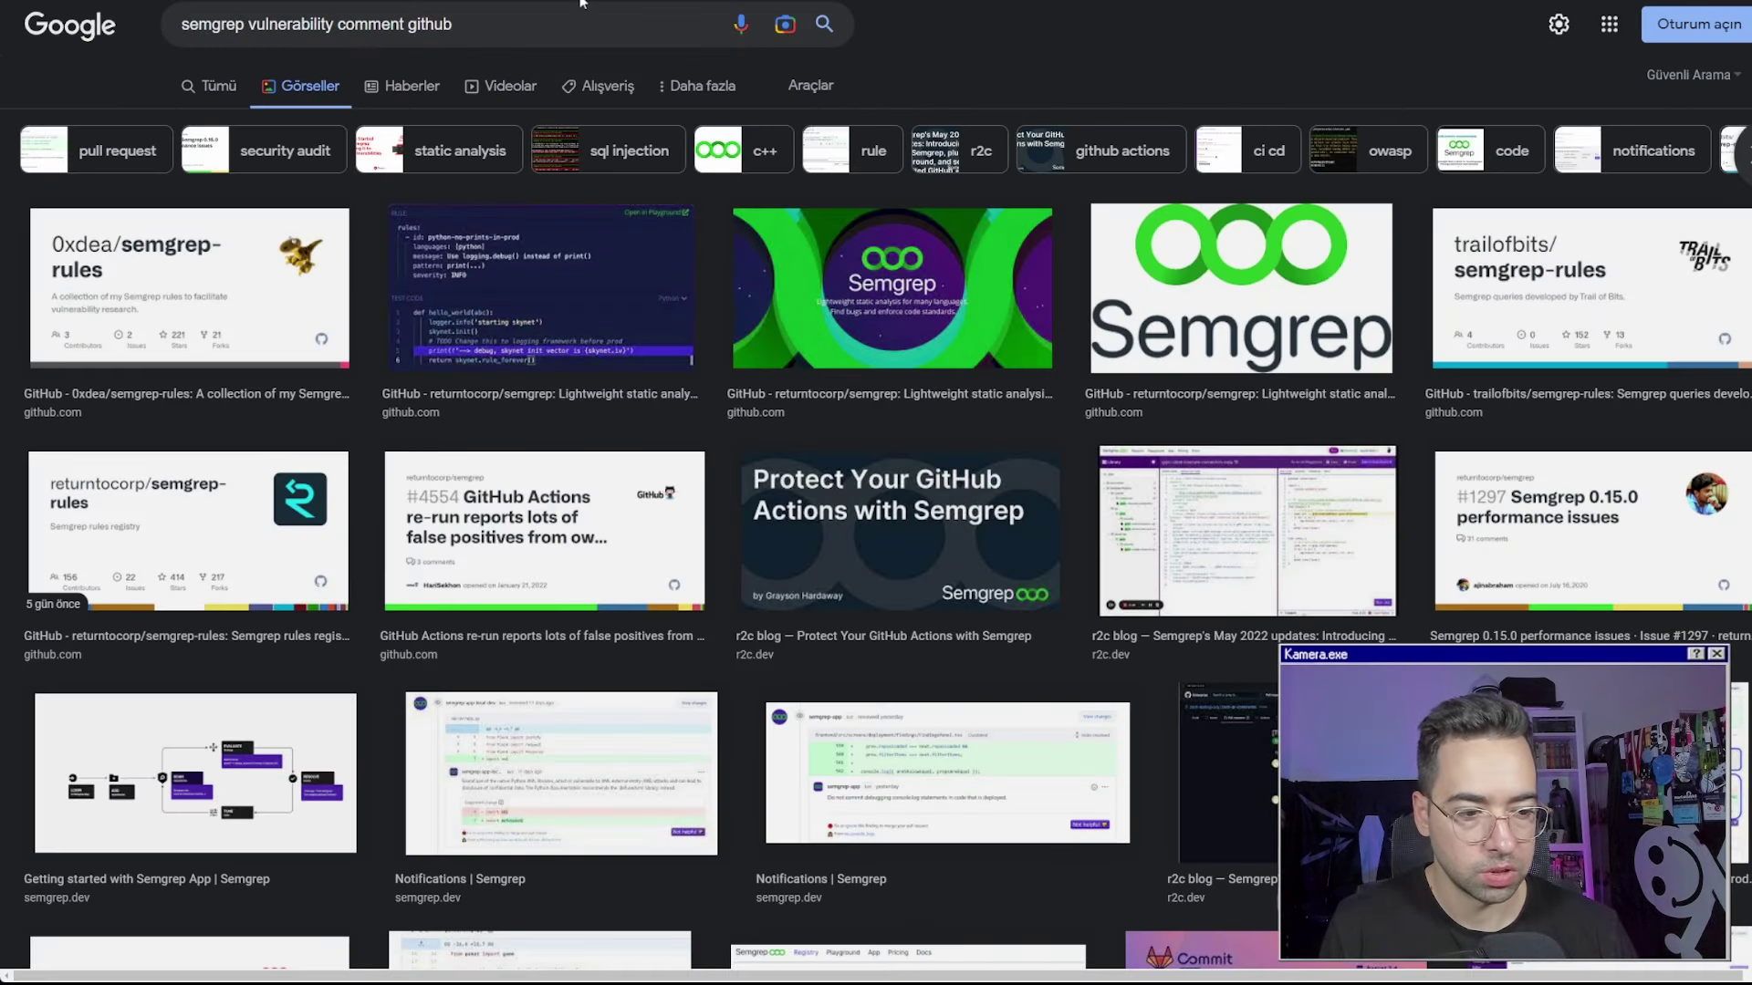
click(1250, 718)
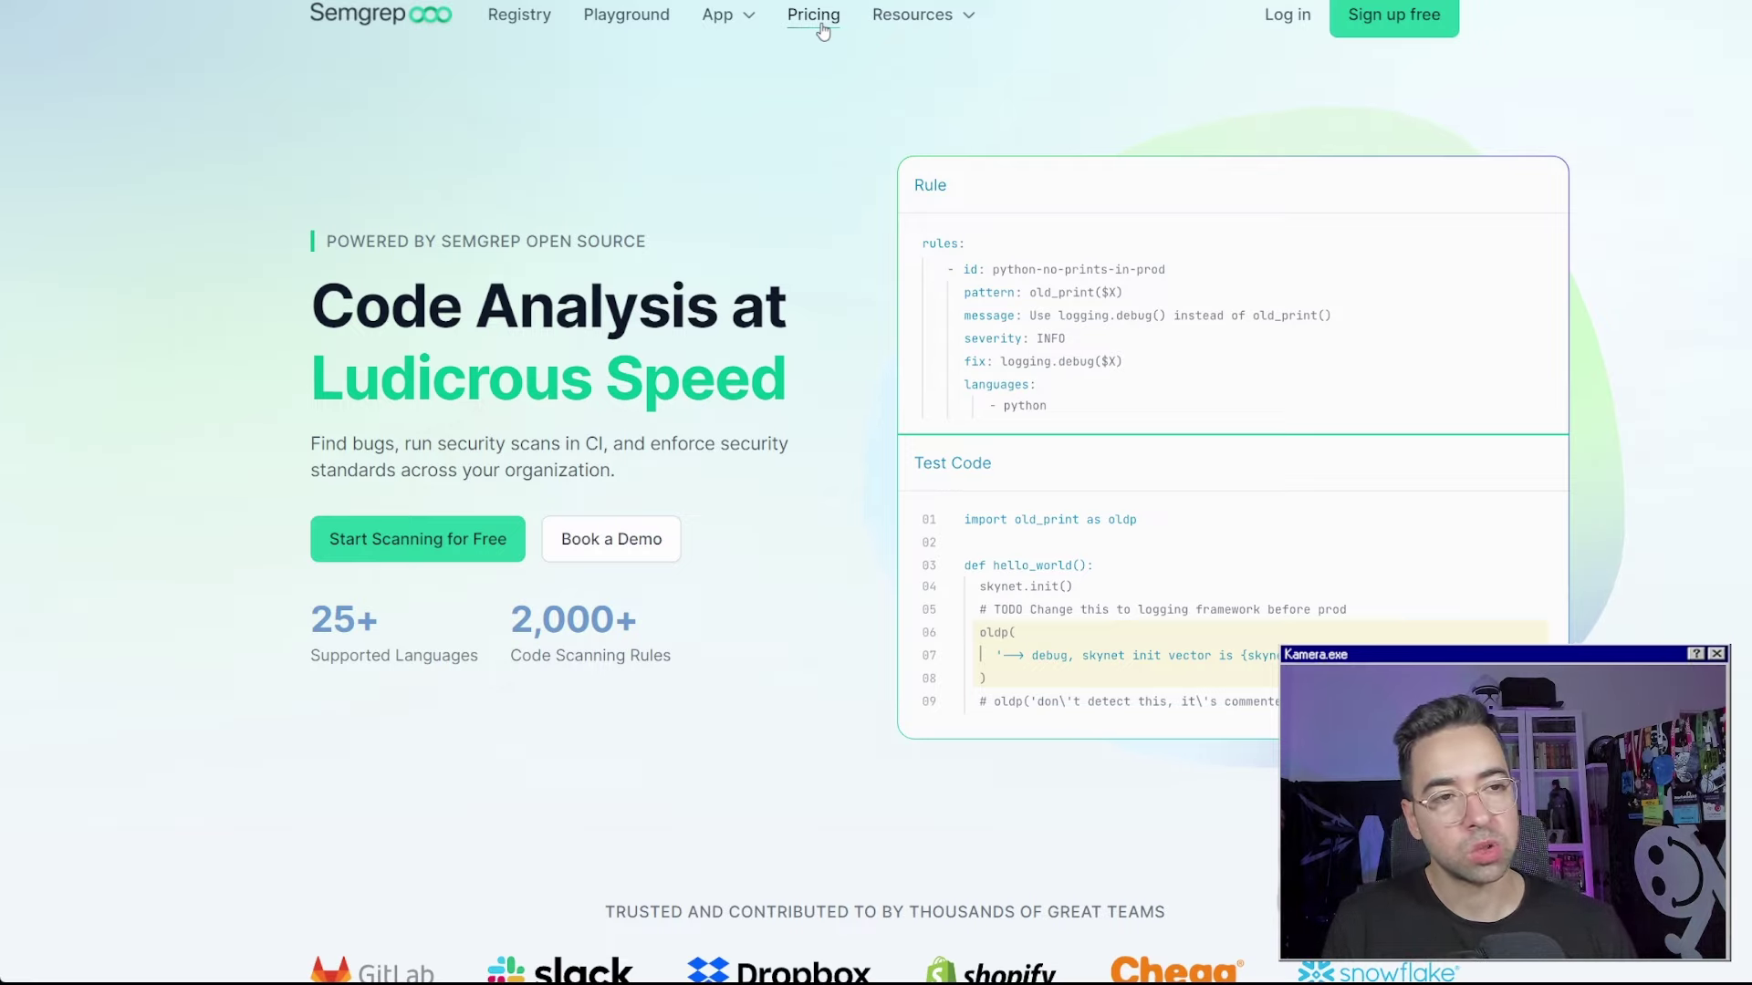
Open Semgrep's pricing page and review the plan comparison table and frequently asked questions
click(823, 31)
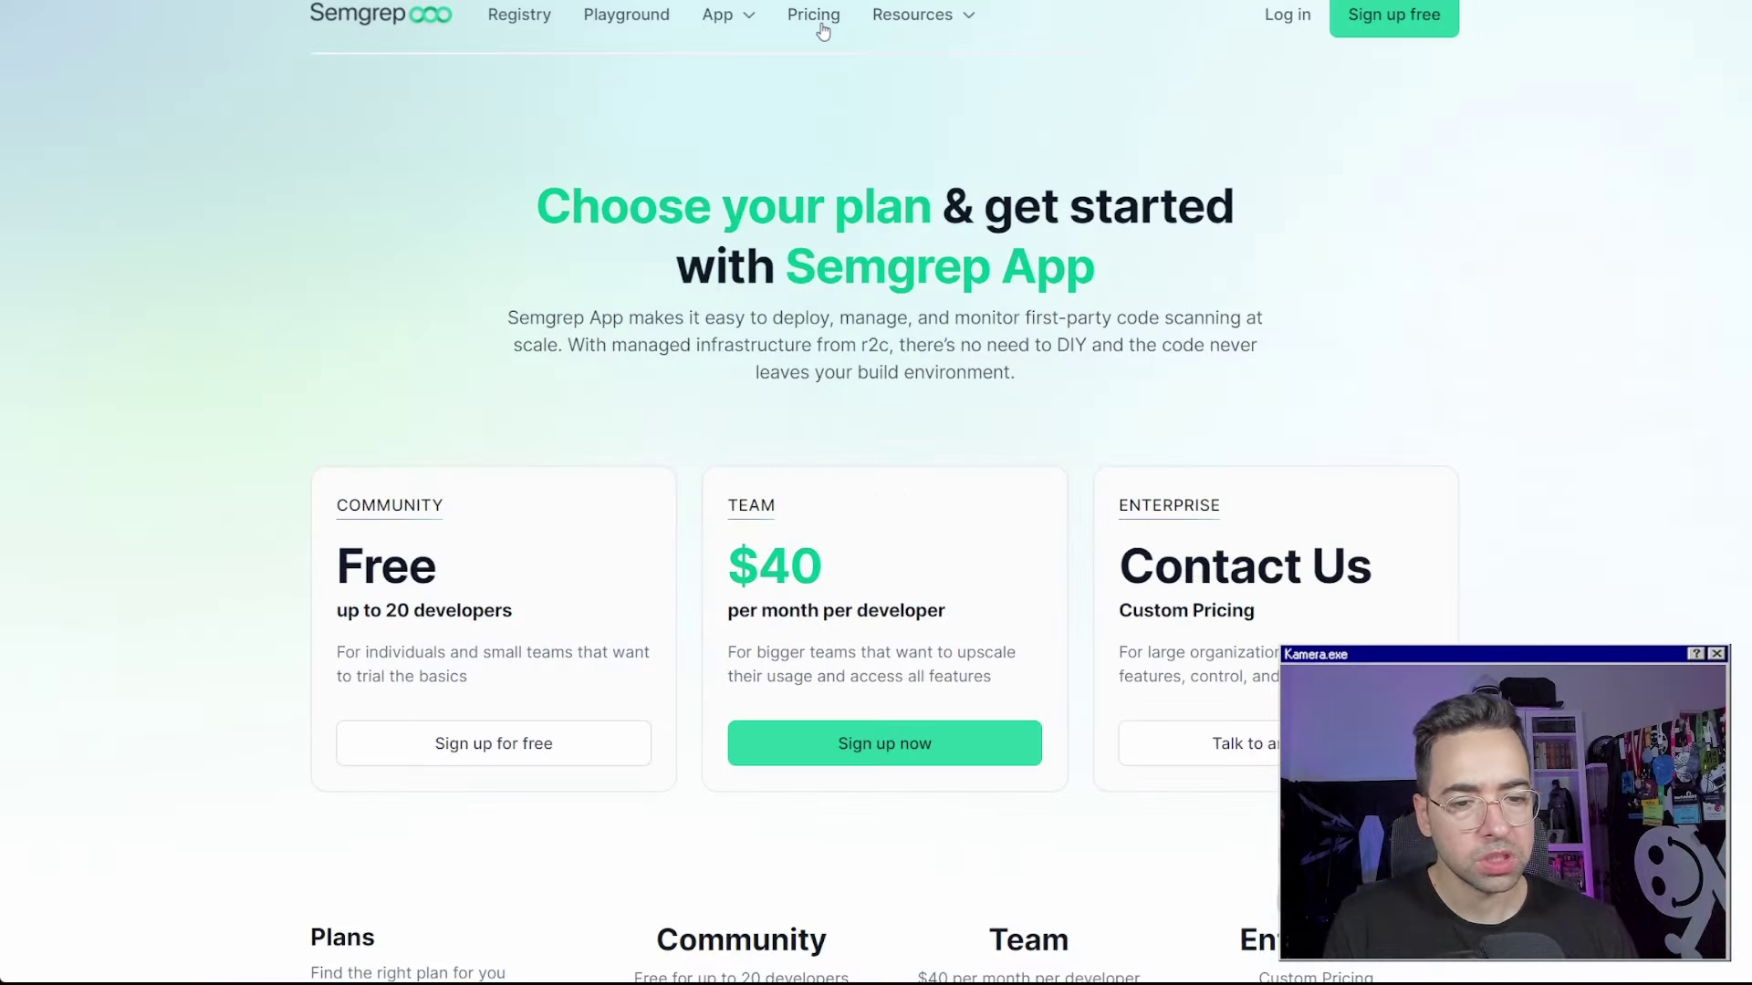
scroll(1132, 339, down, 3)
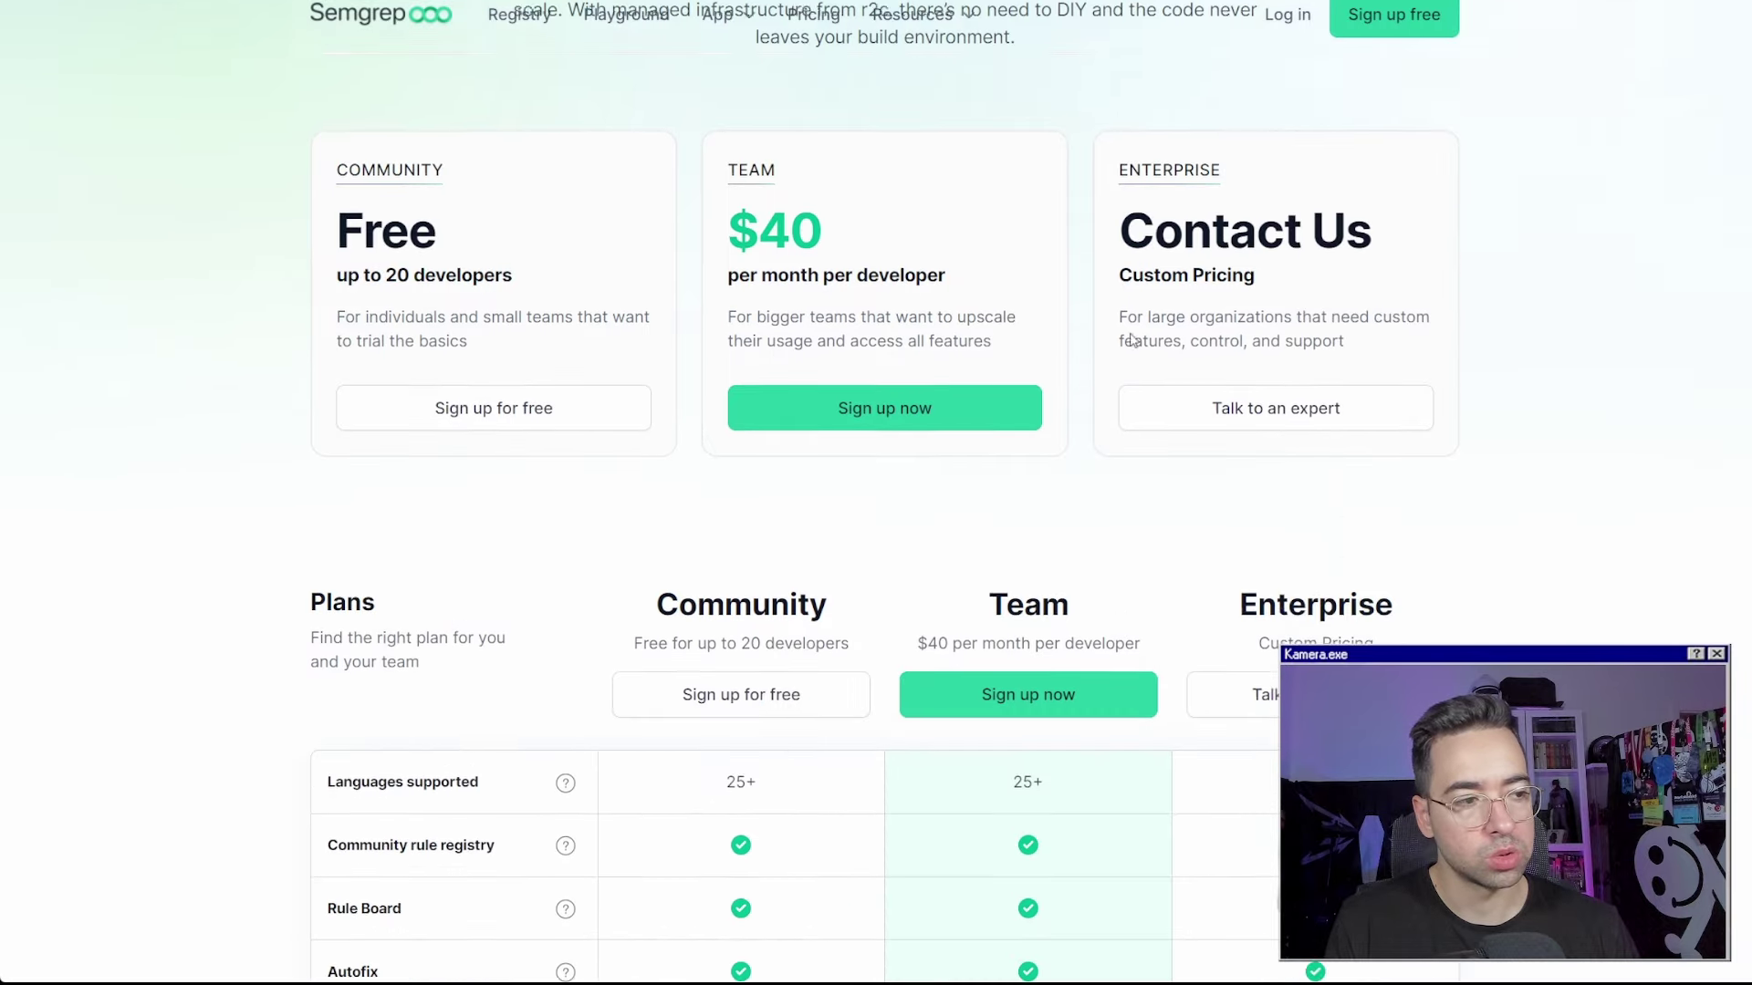
scroll(1419, 441, down, 5)
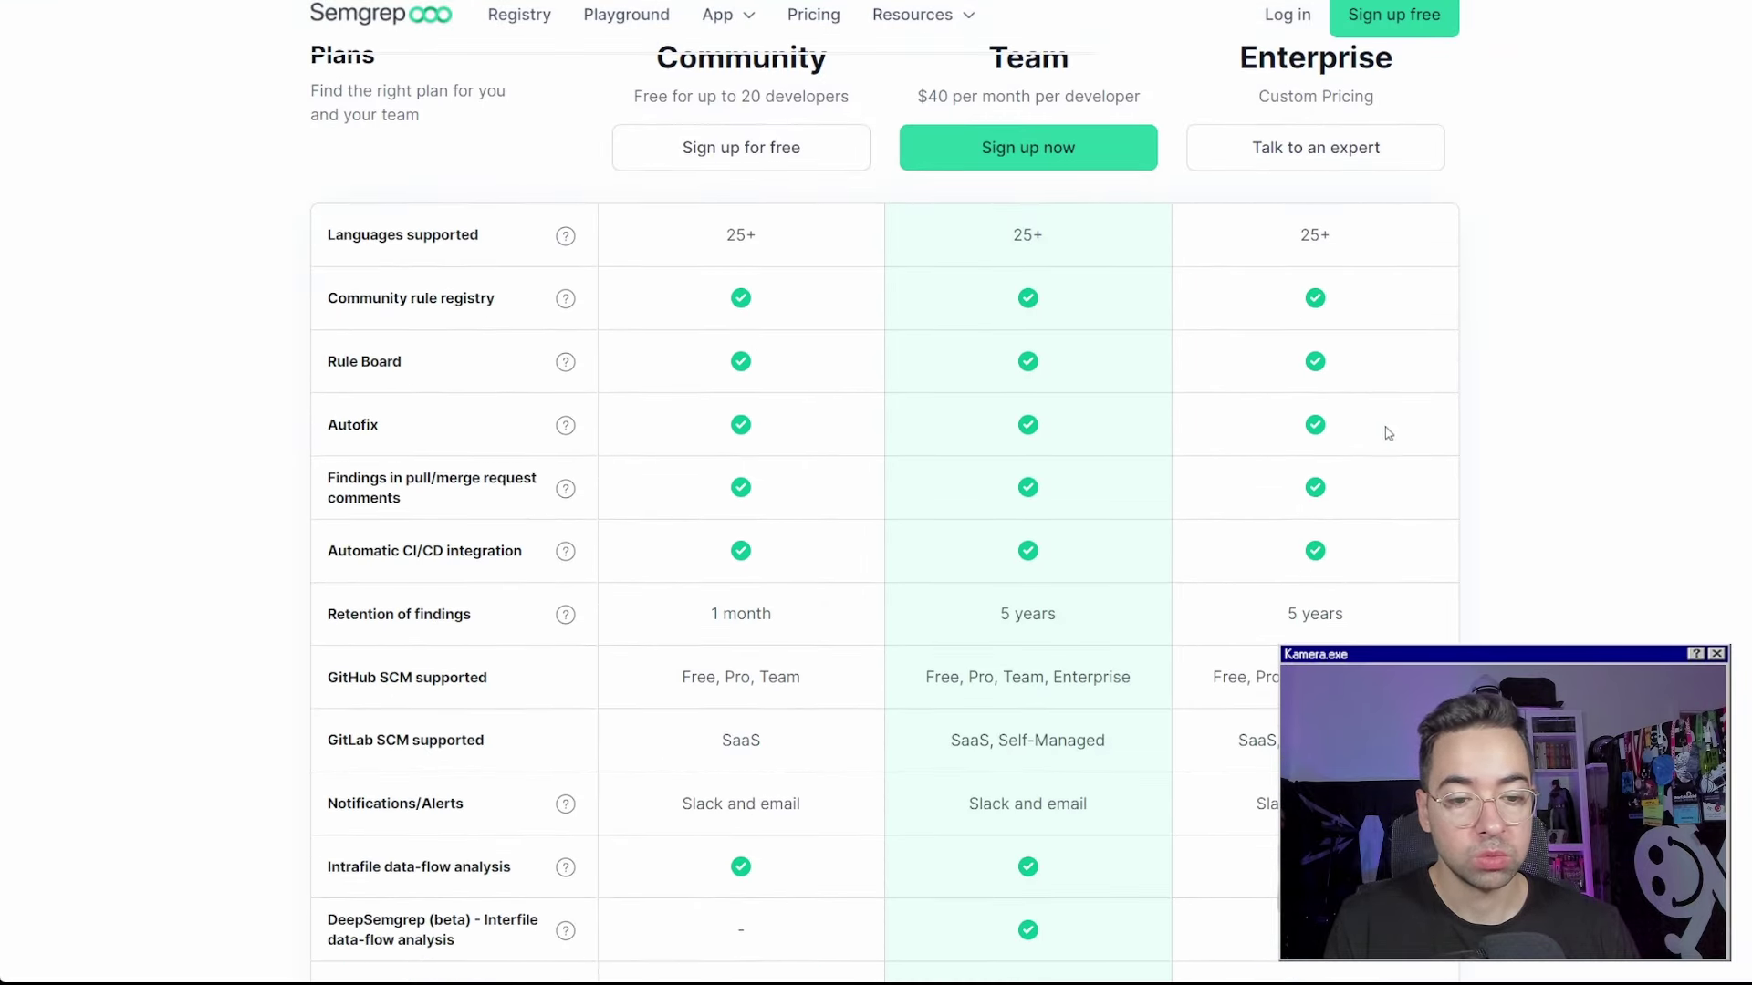
scroll(876, 510, down, 15)
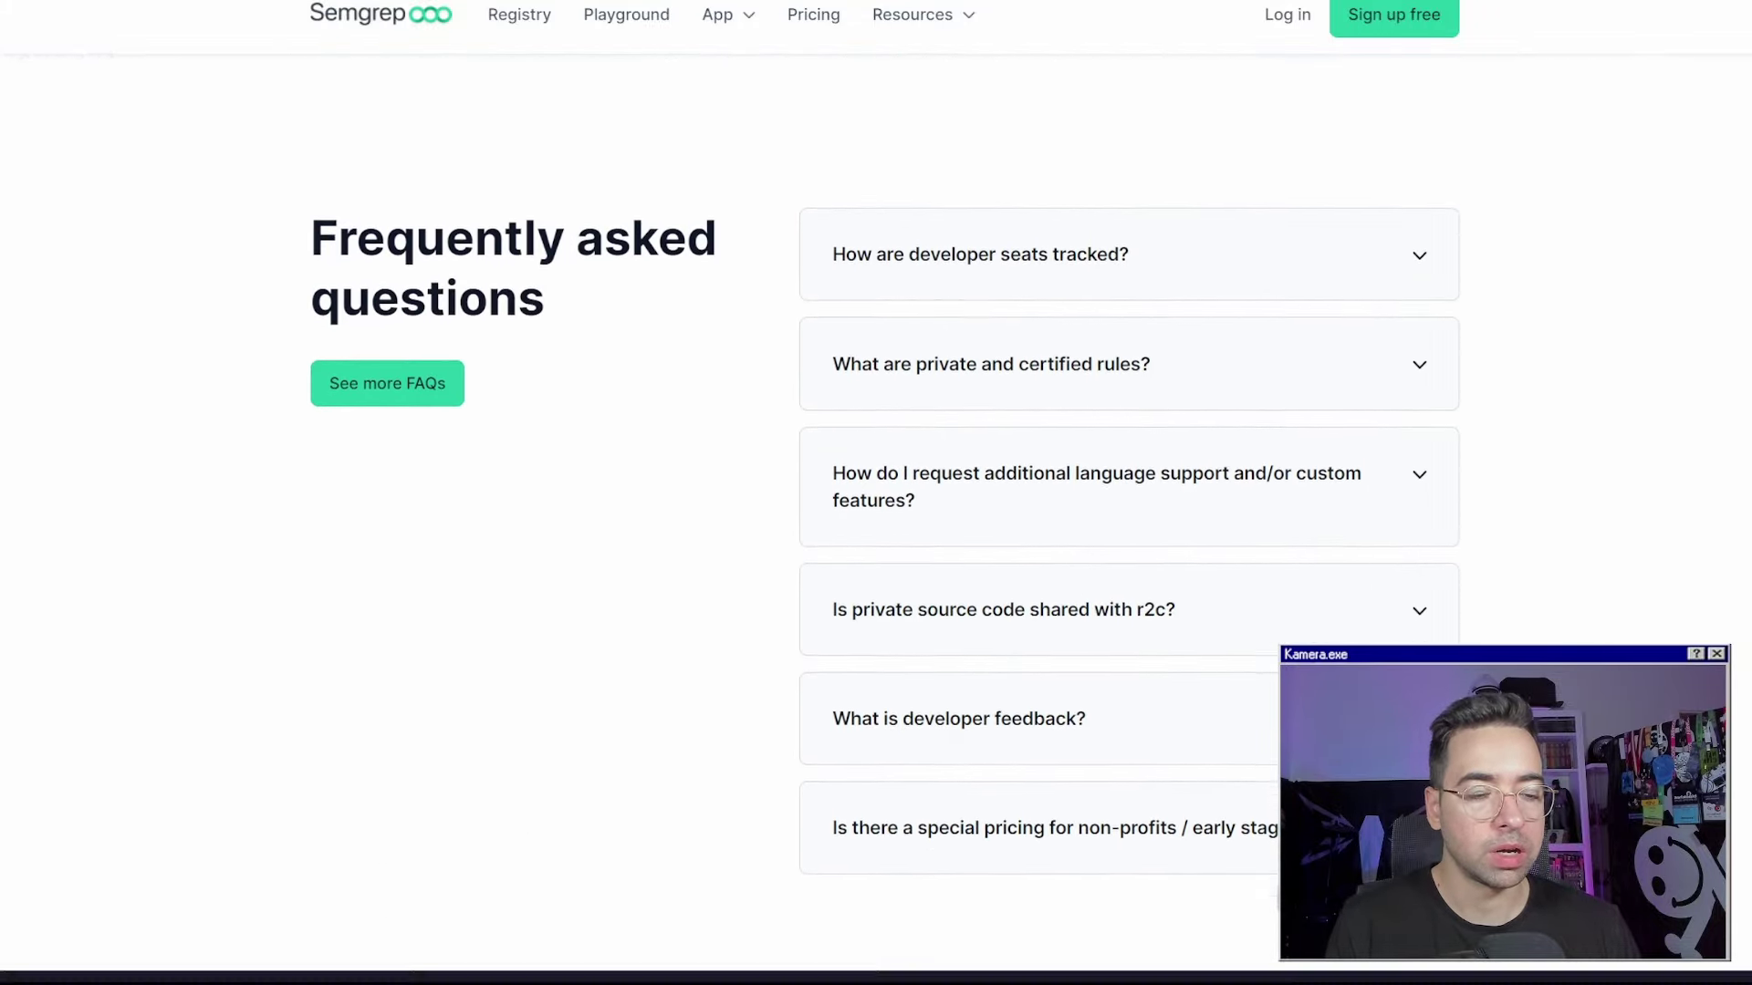
scroll(1581, 365, up, 20)
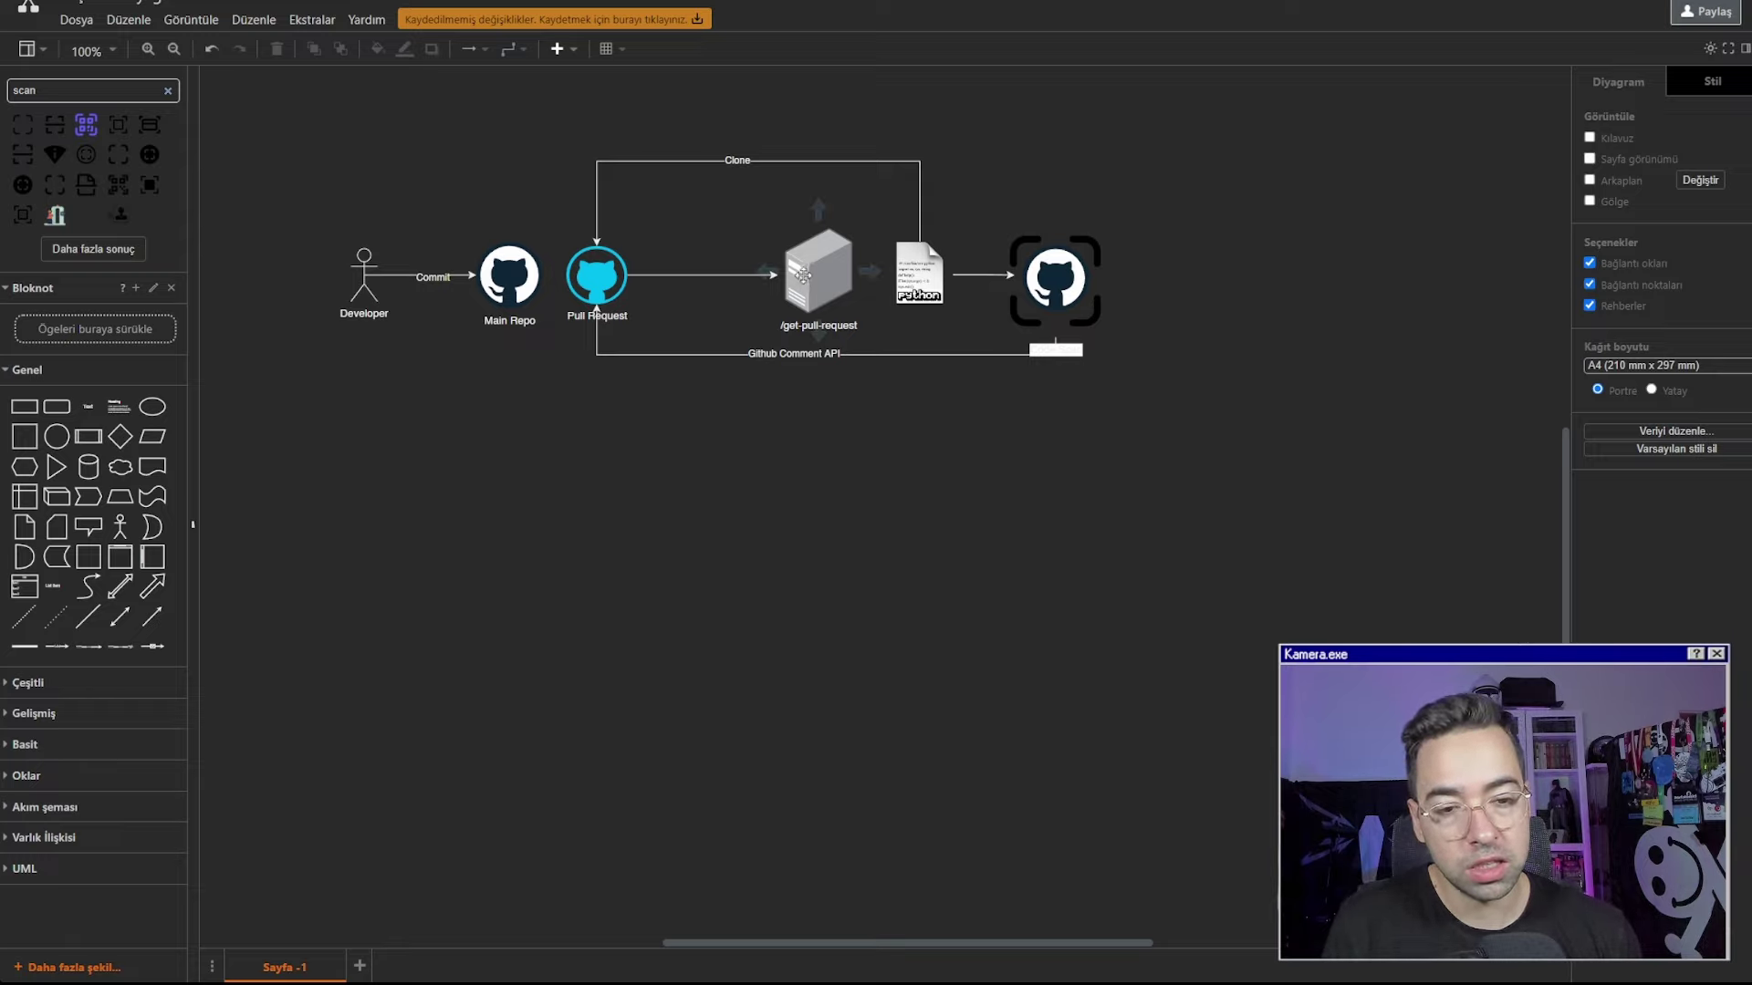
Delete the Clone, webhook and Github Comment API arrows, the Python script, the scan frame and the /get-pull-request server from the diagram
click(766, 162)
key(Delete)
click(763, 274)
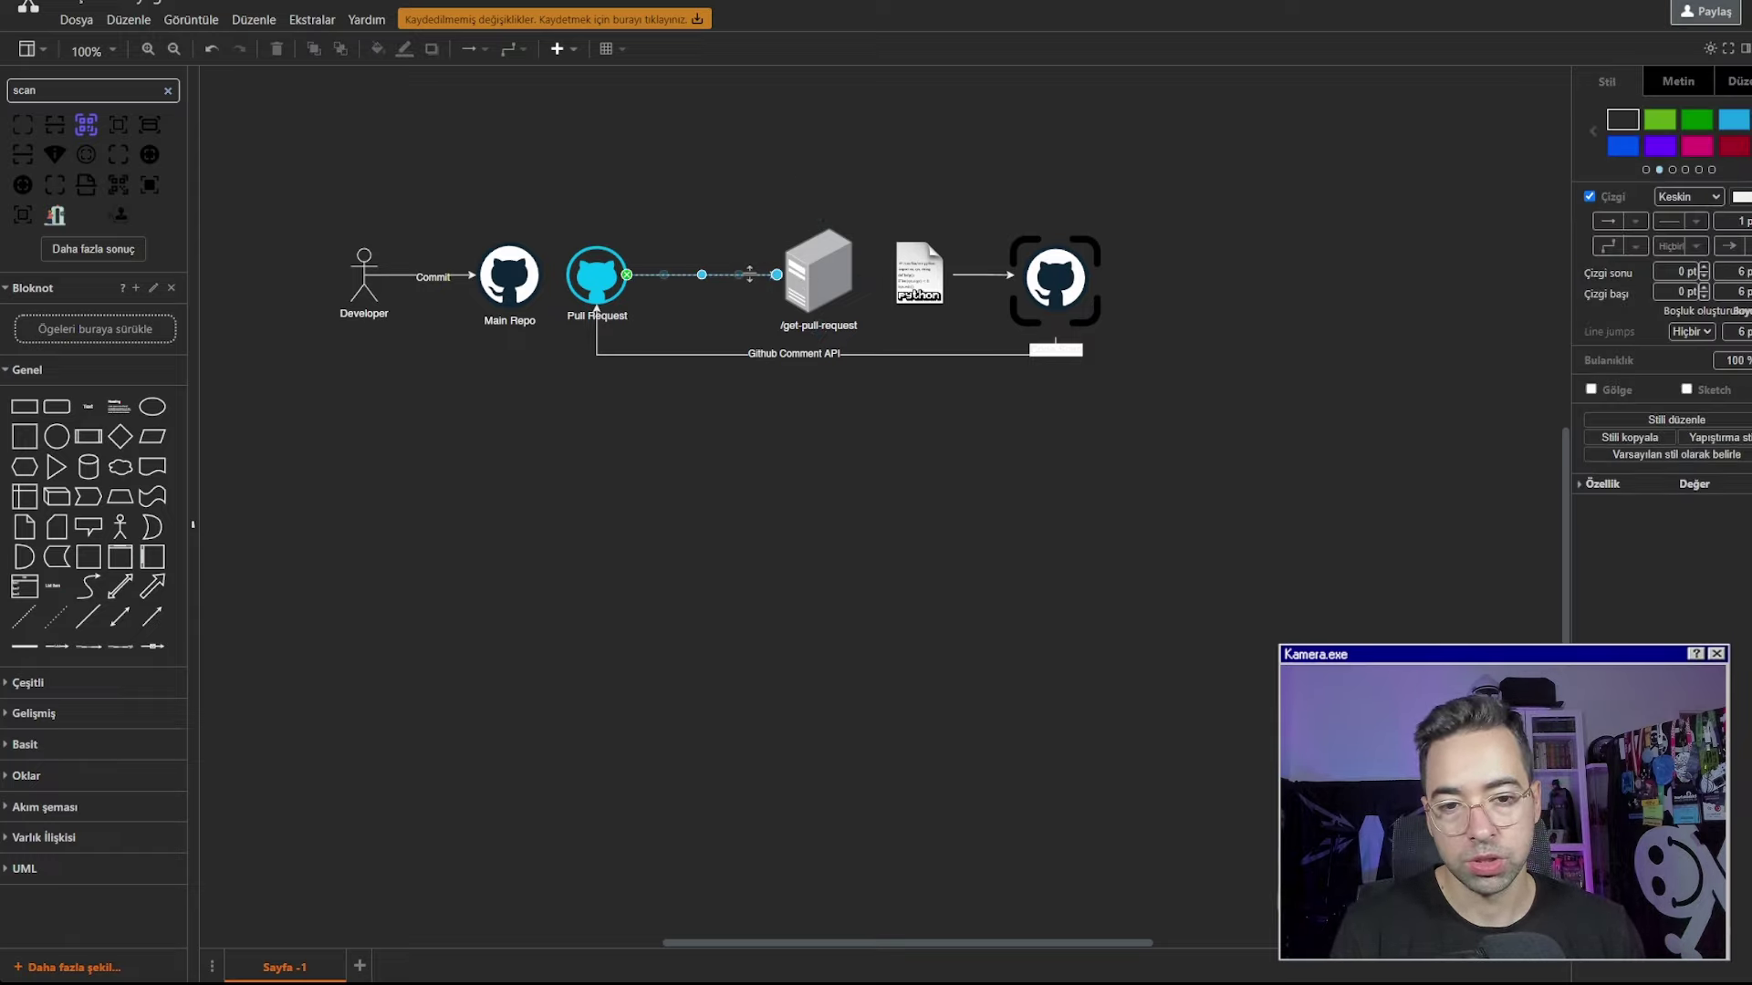
key(Delete)
click(707, 353)
key(Delete)
drag(1229, 391, 799, 164)
key(Delete)
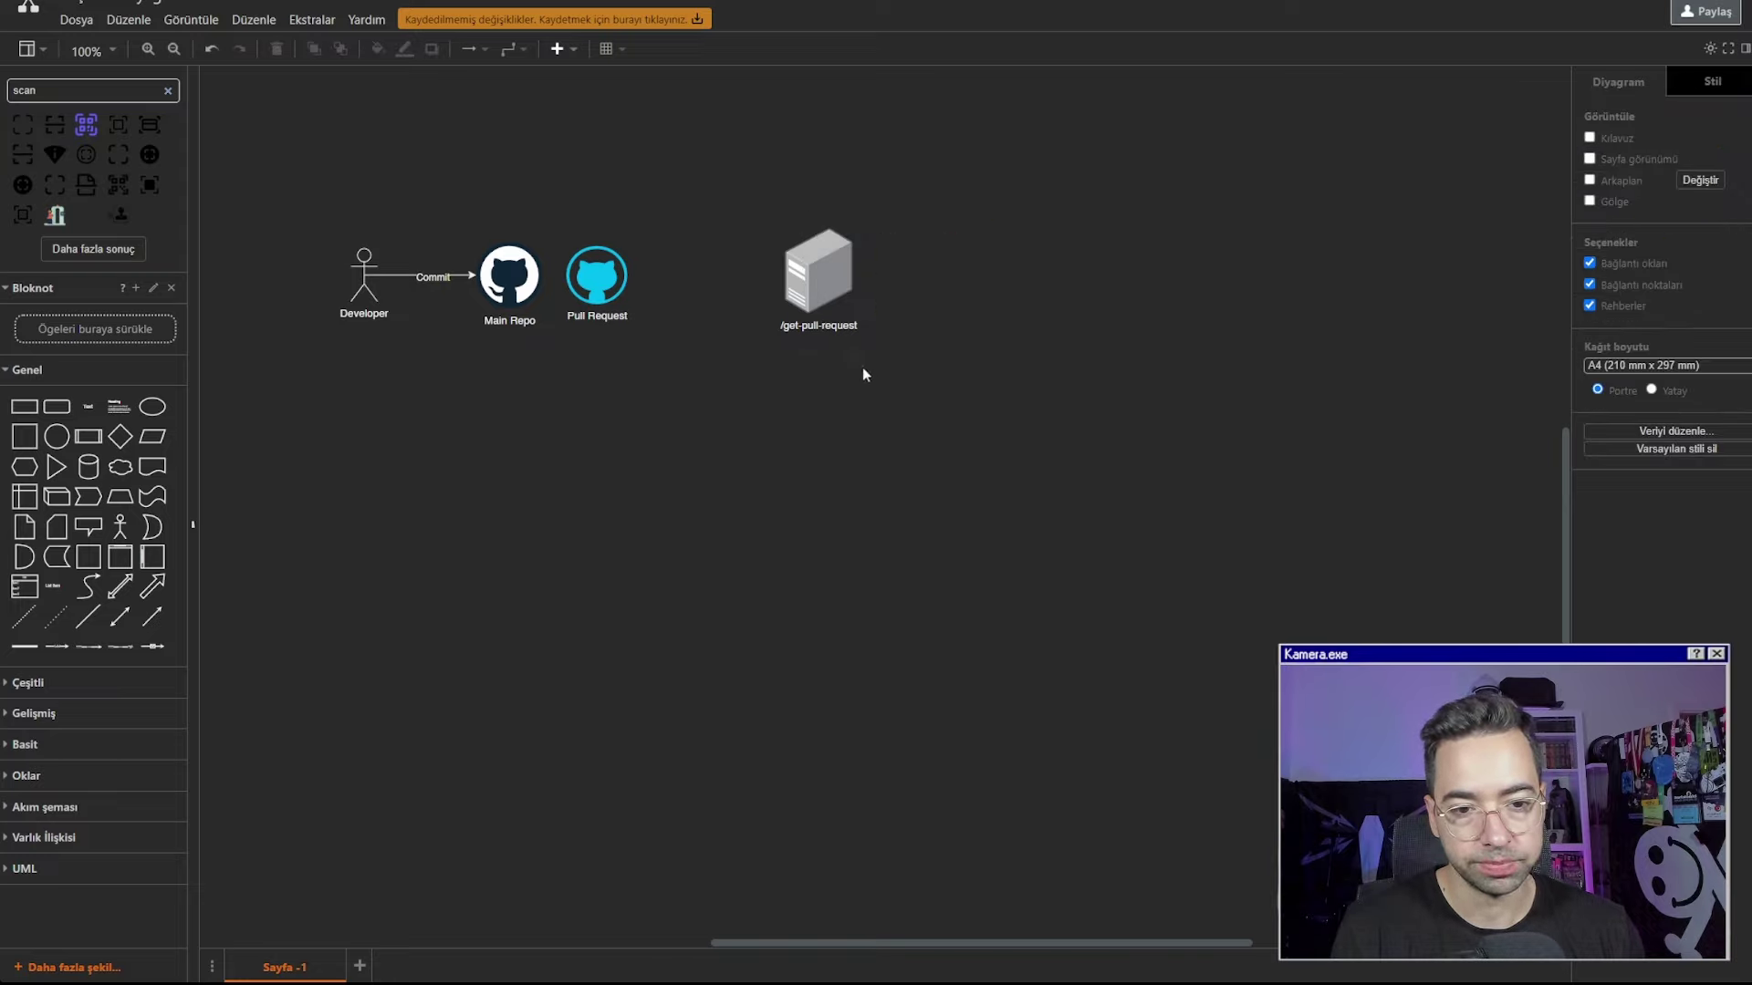
click(826, 284)
key(Delete)
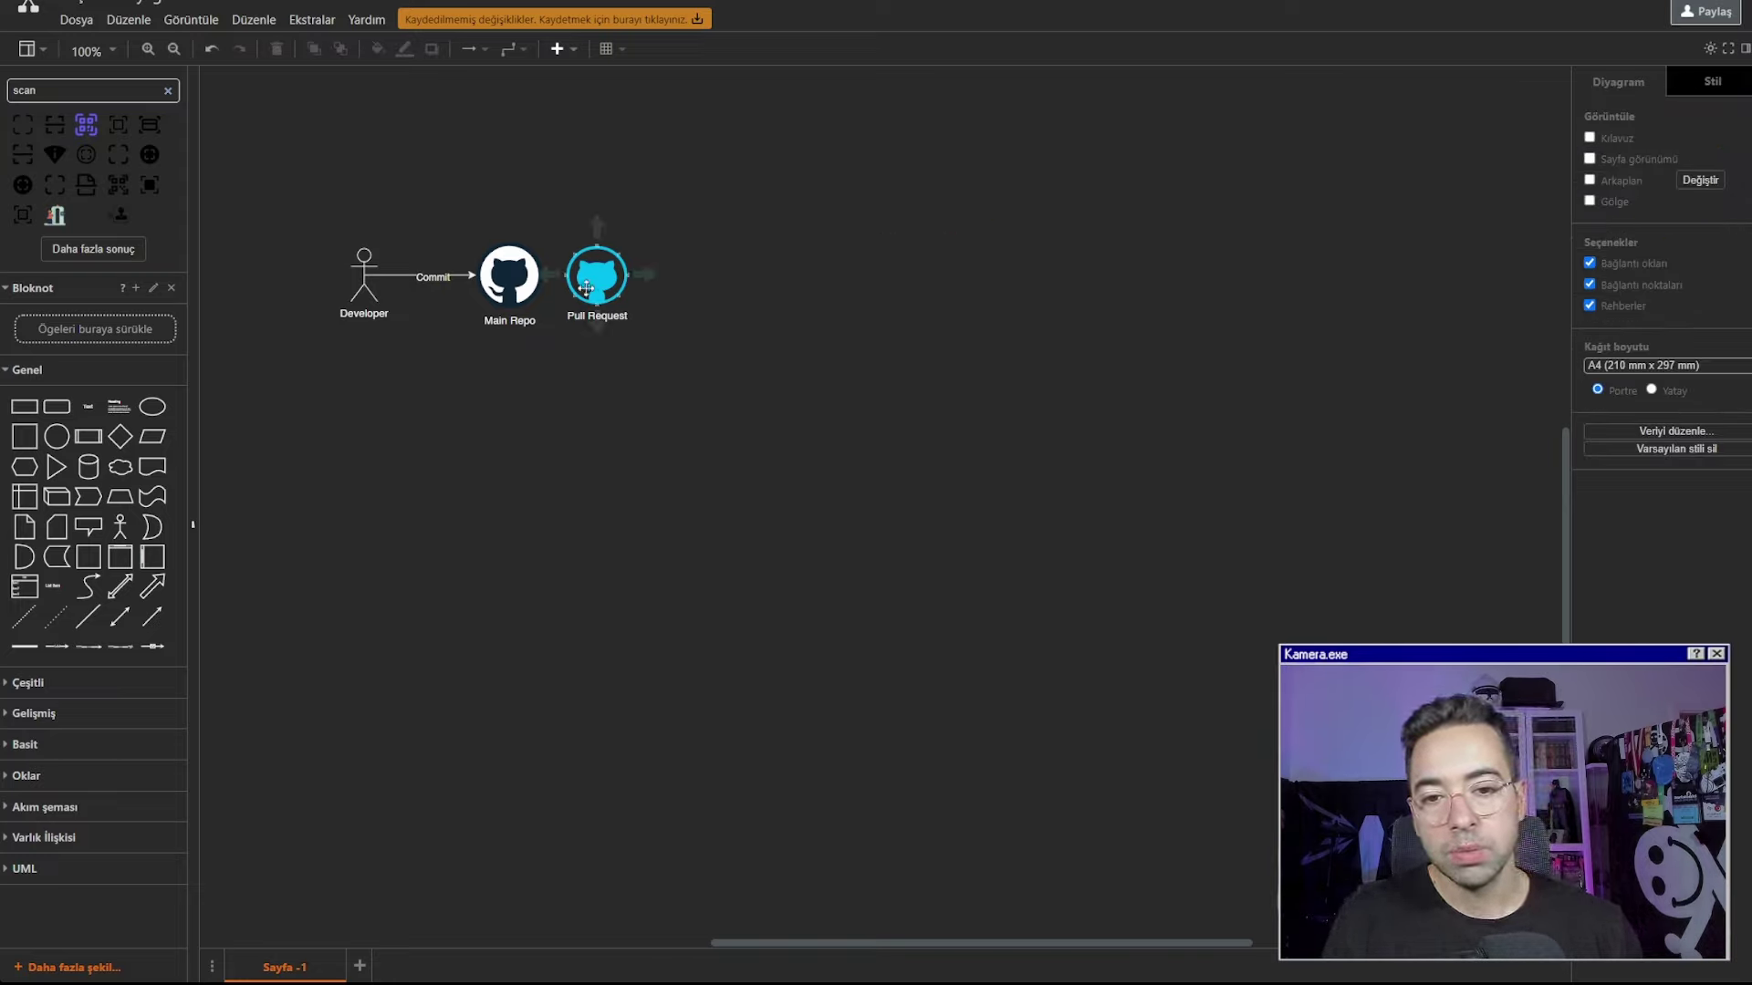
Clear the old shape search and search the shape library for "sqs"
mouse_move(634, 285)
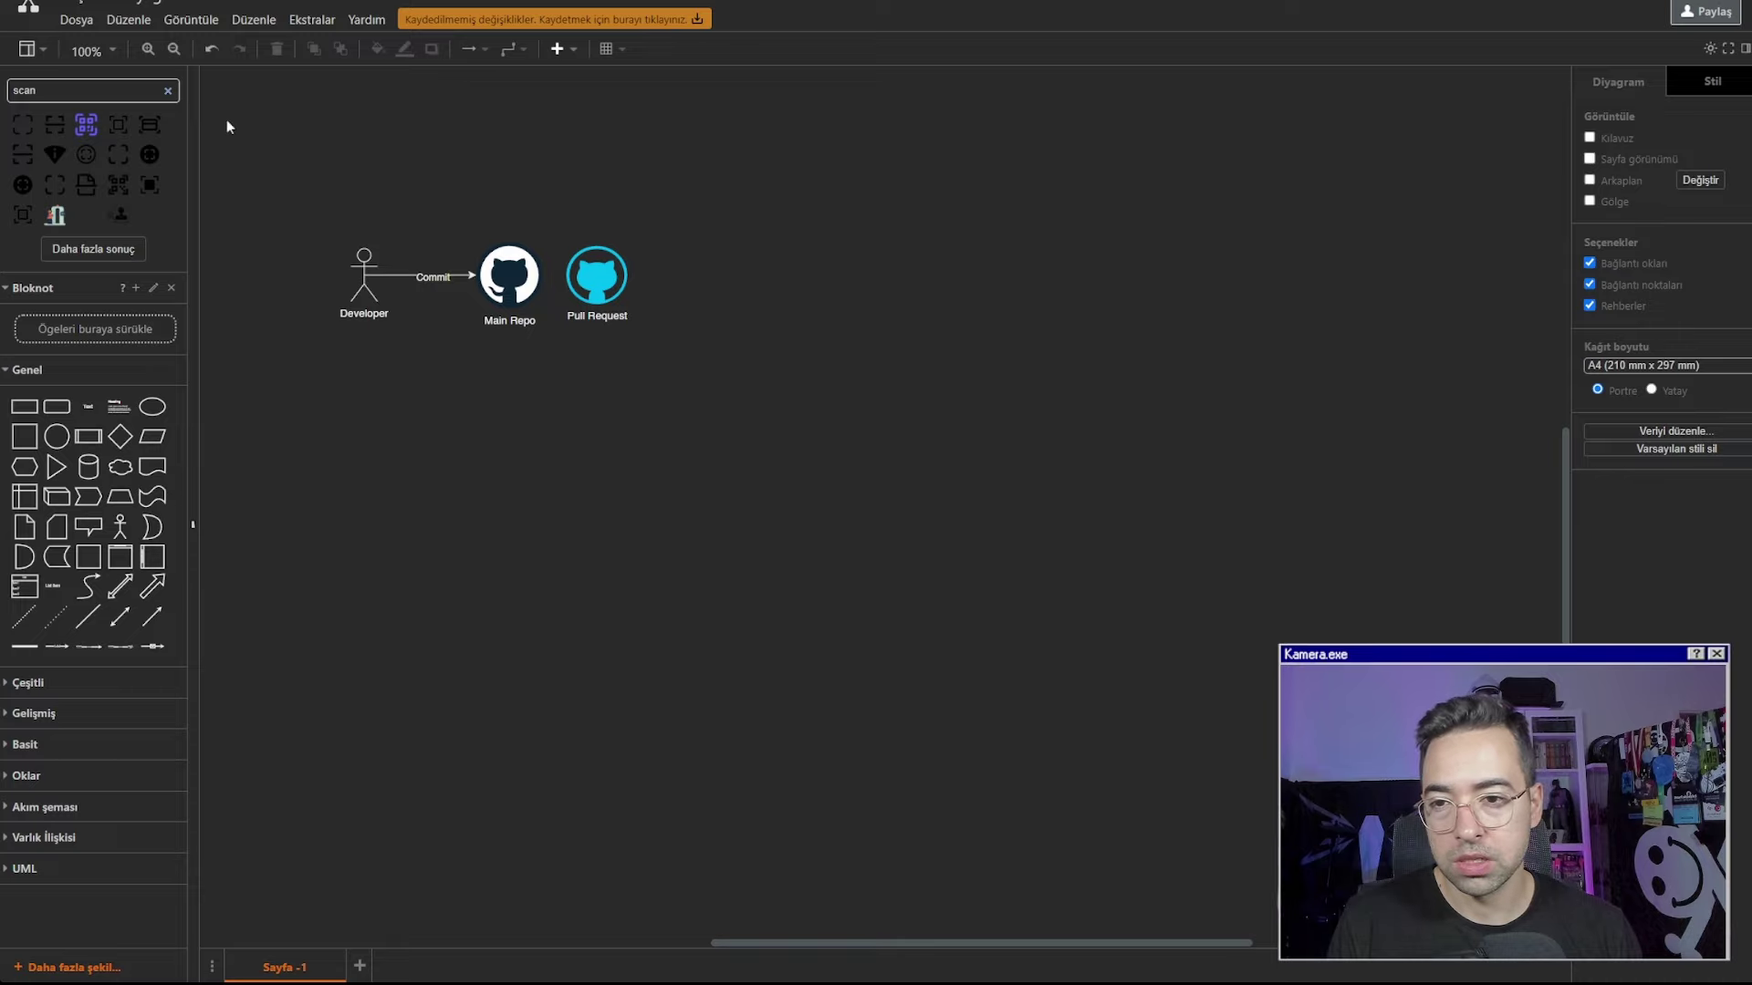
click(168, 92)
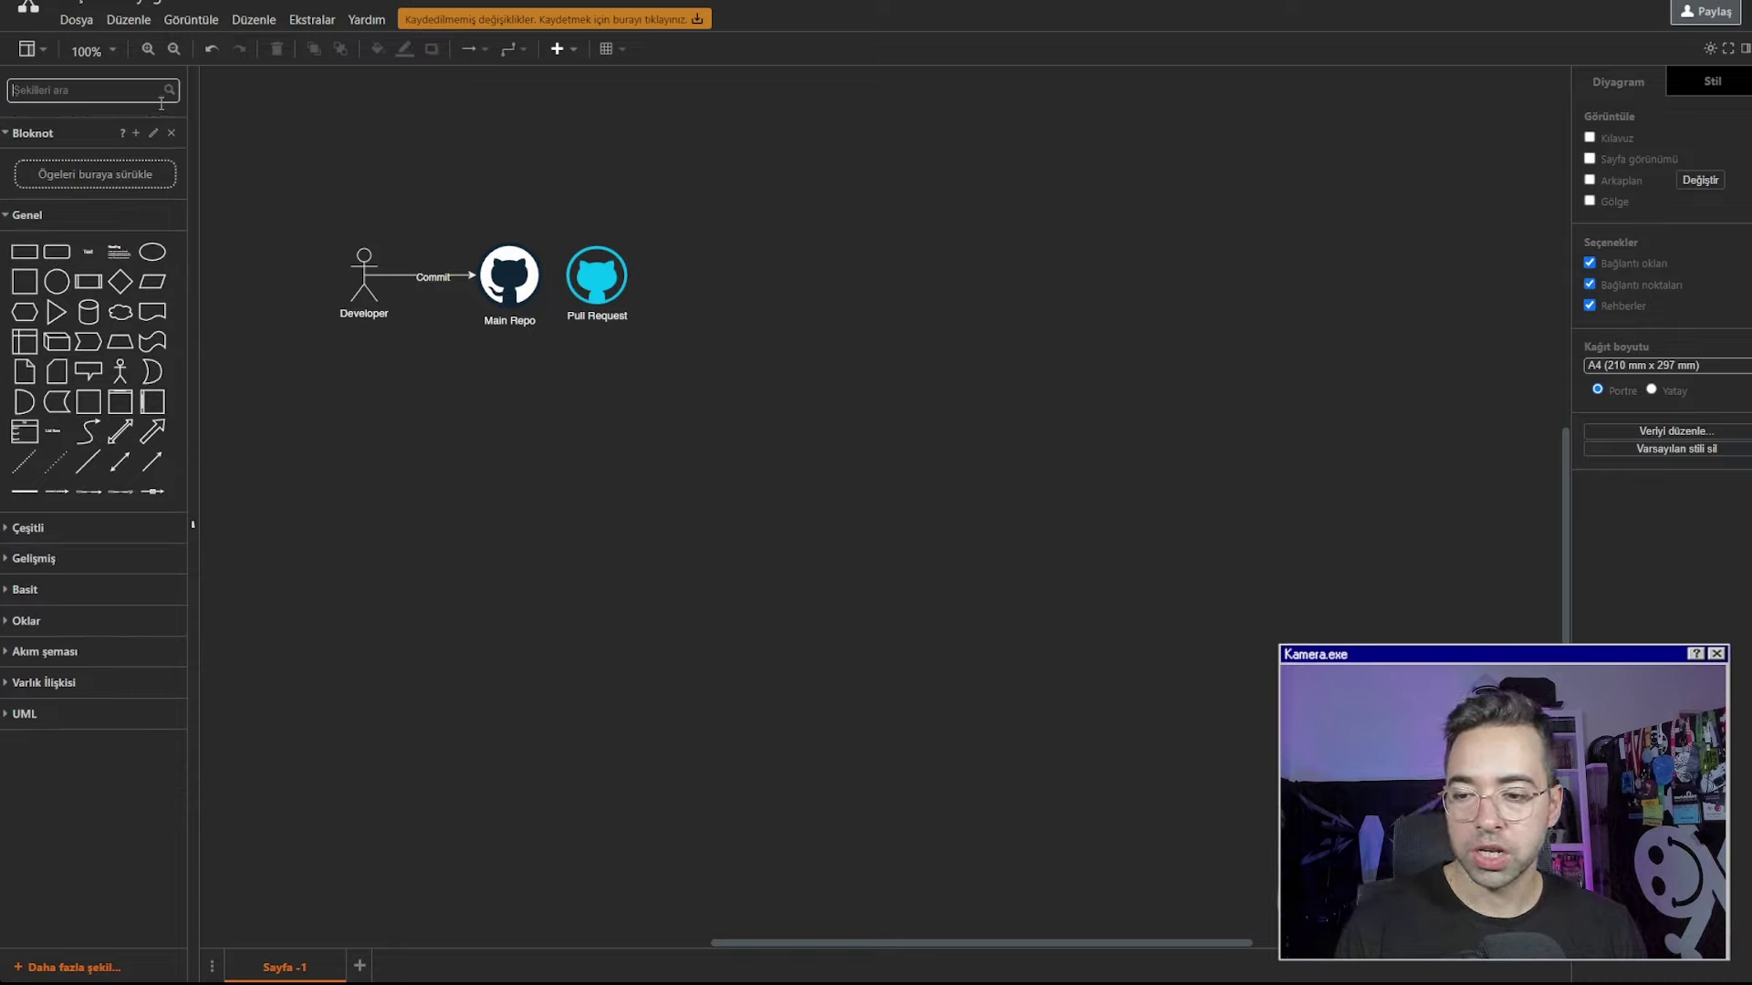
text(sqs)
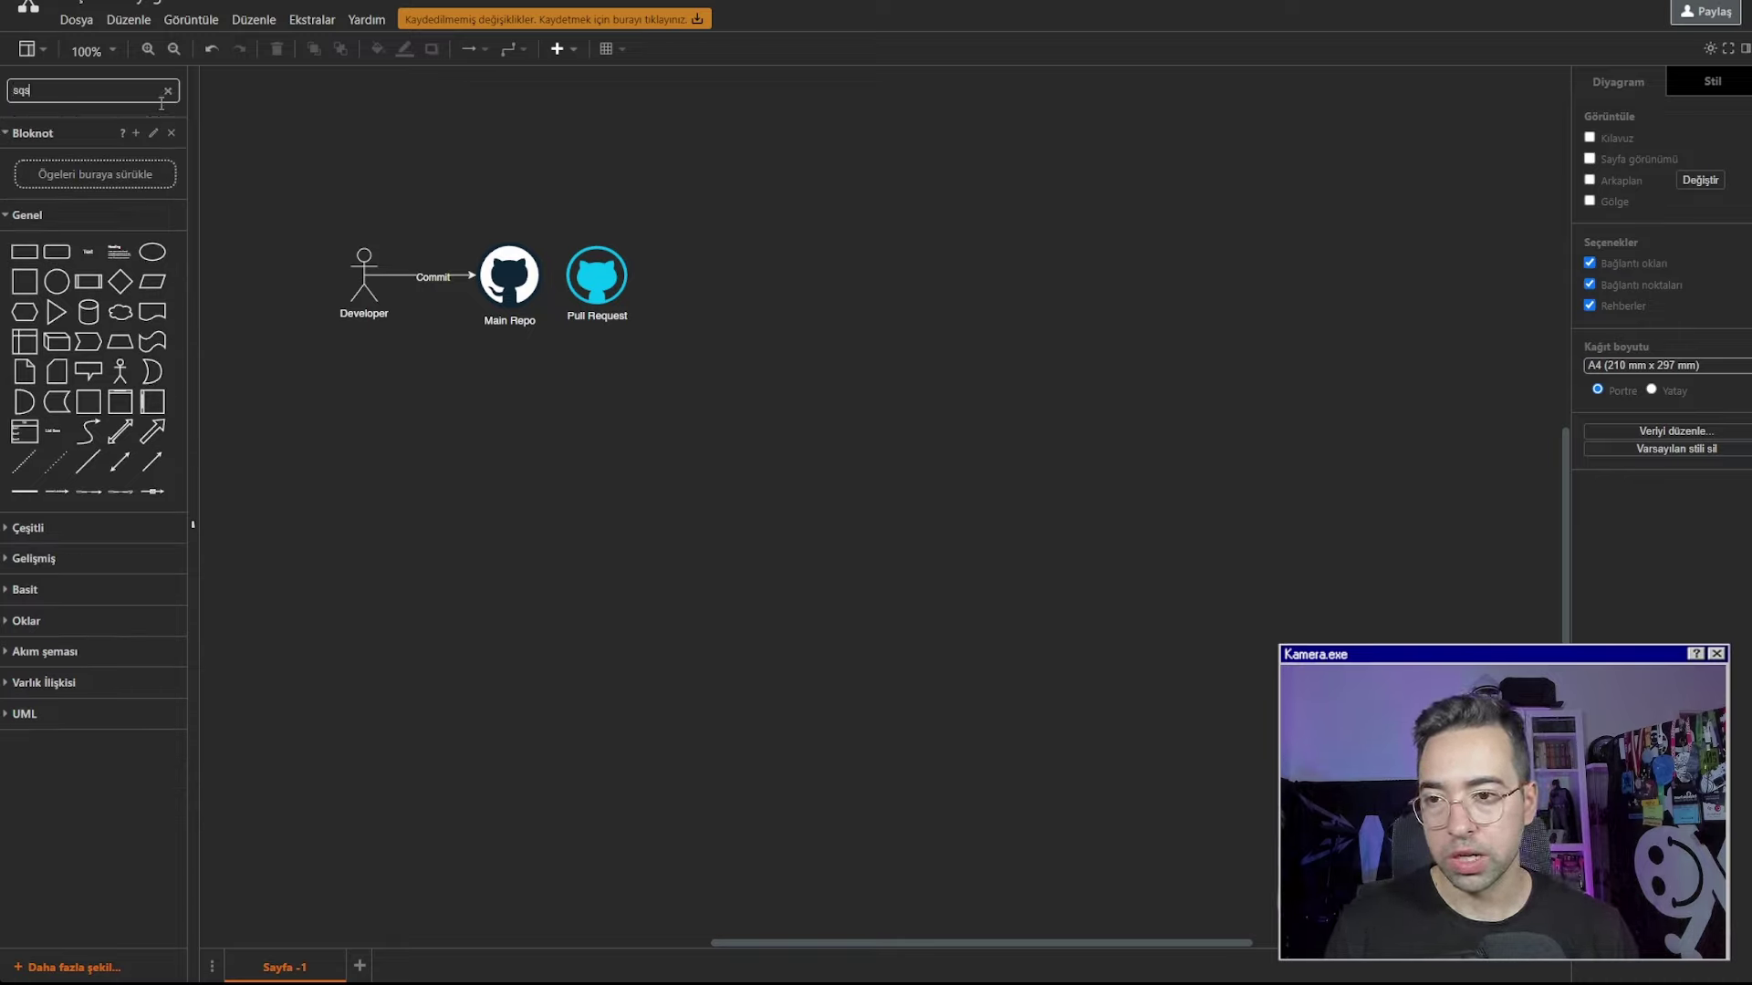
key(Return)
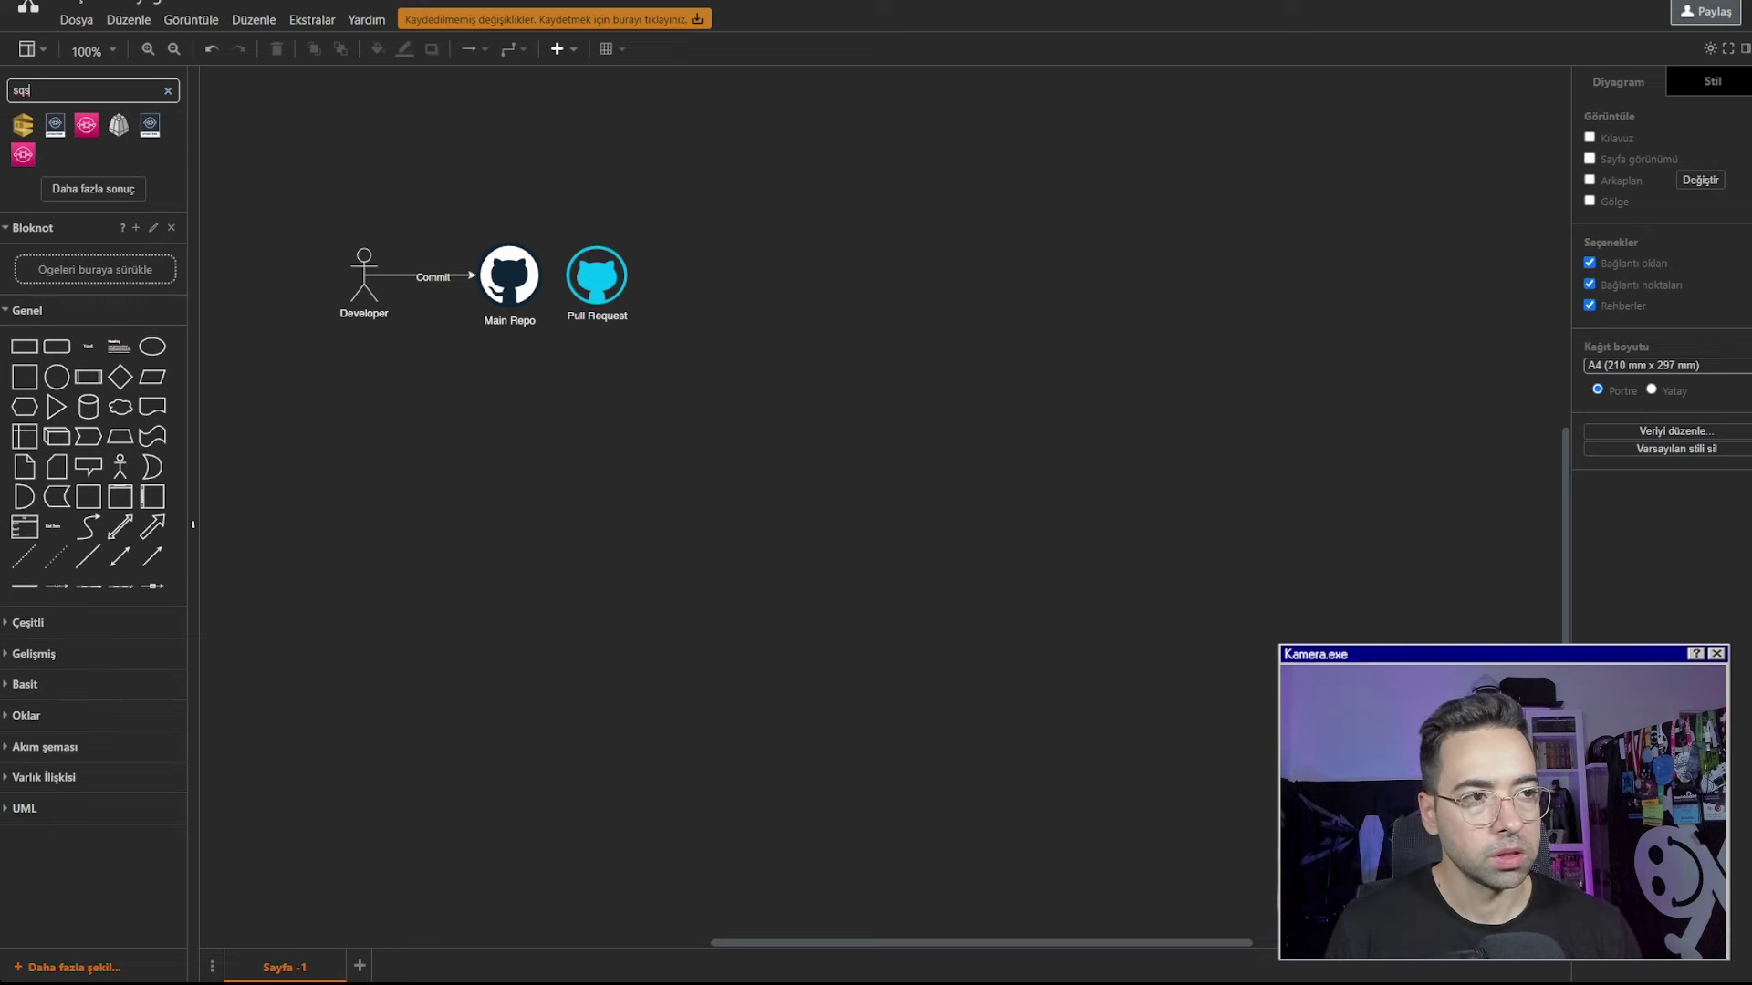
Search the web for "aws sqs" in a new browser tab and open the Amazon SQS page to read its overview
key(ctrl+t)
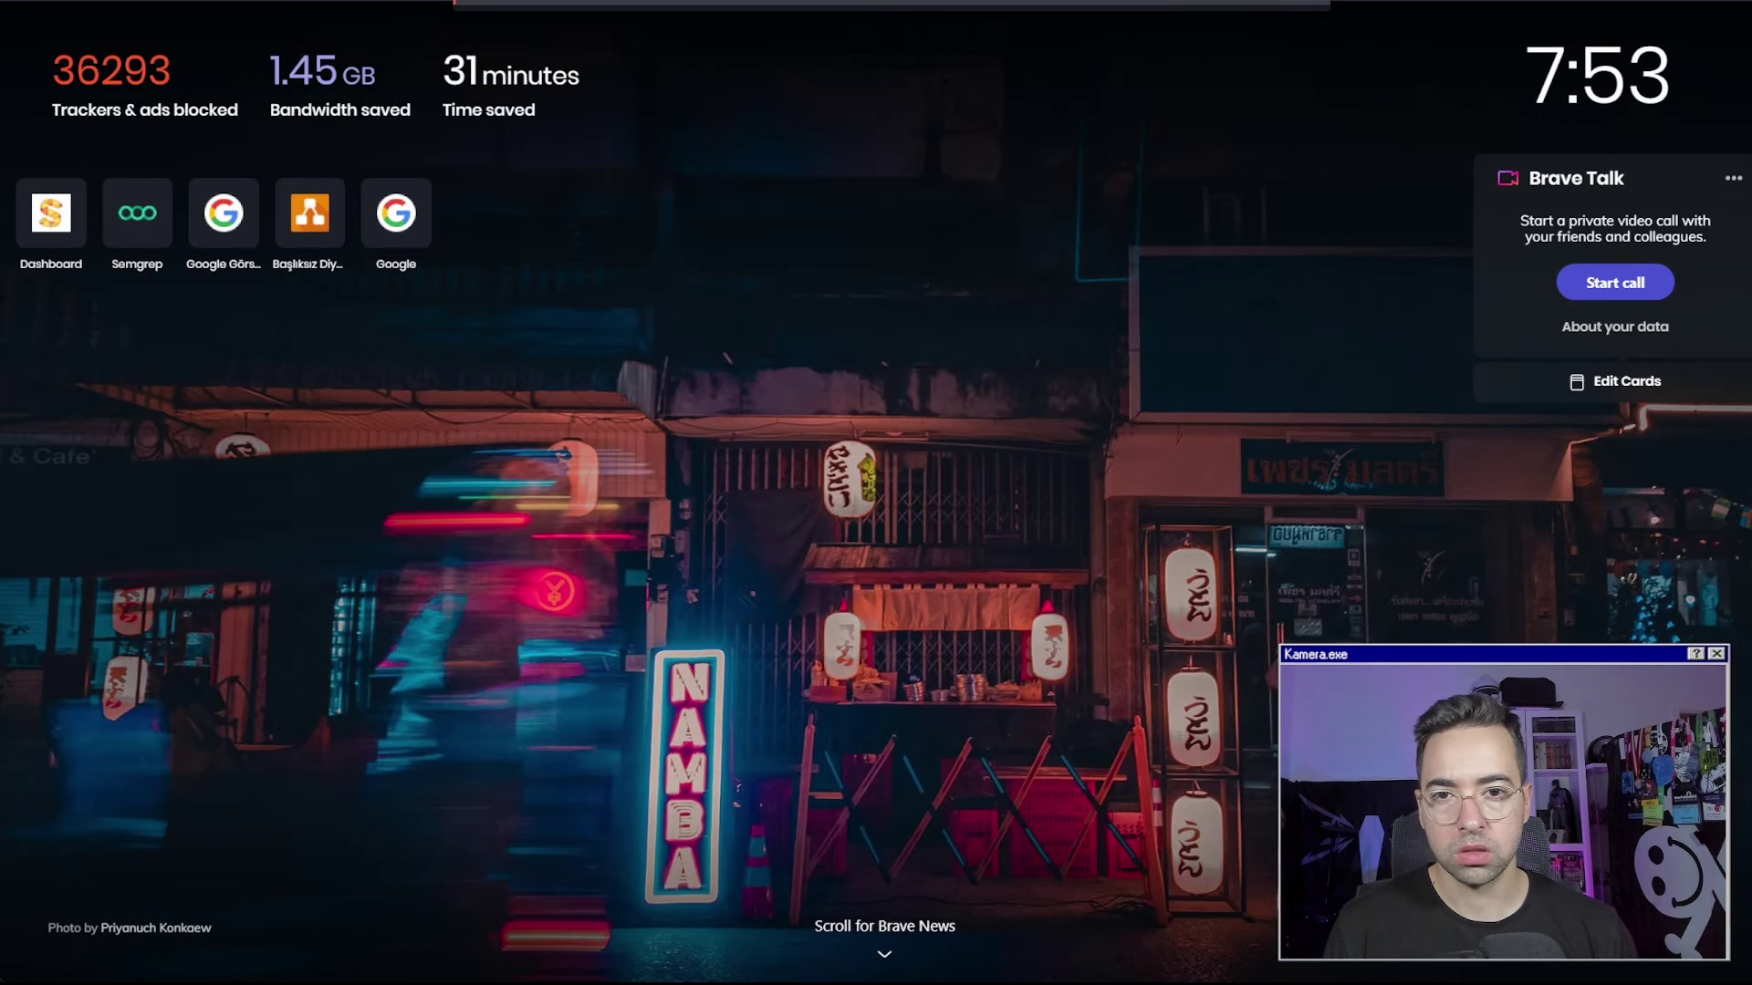
text(aws sqs)
key(Return)
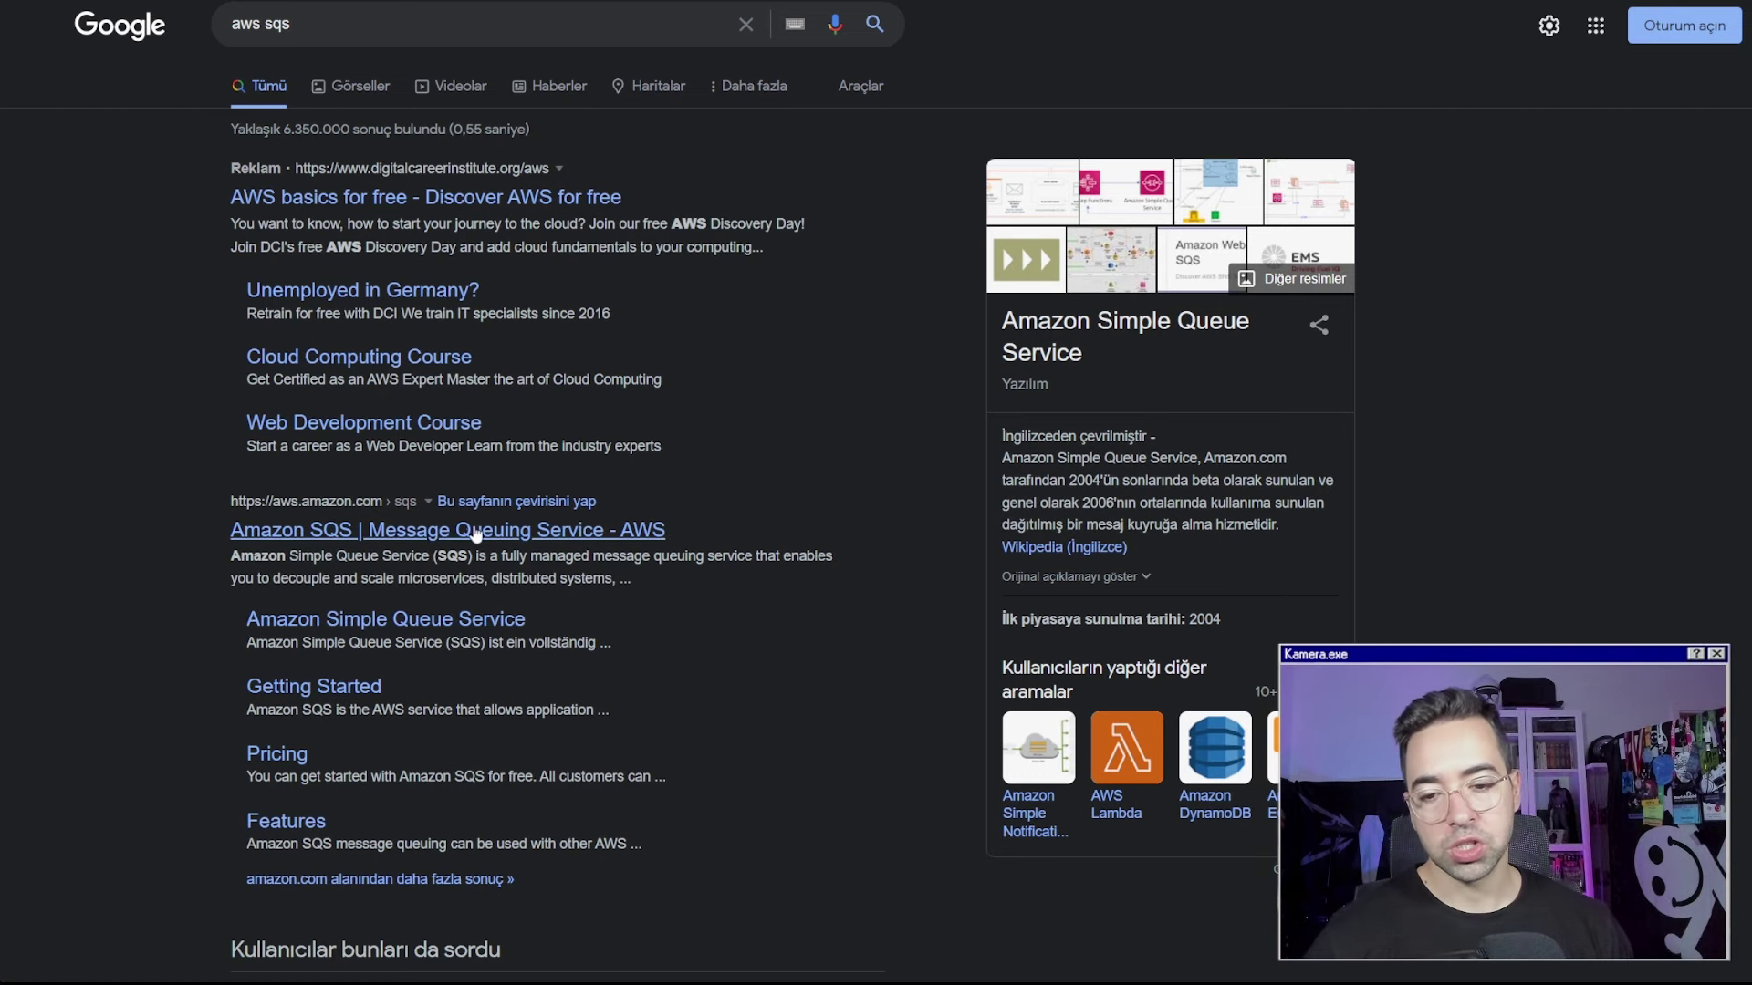
click(476, 531)
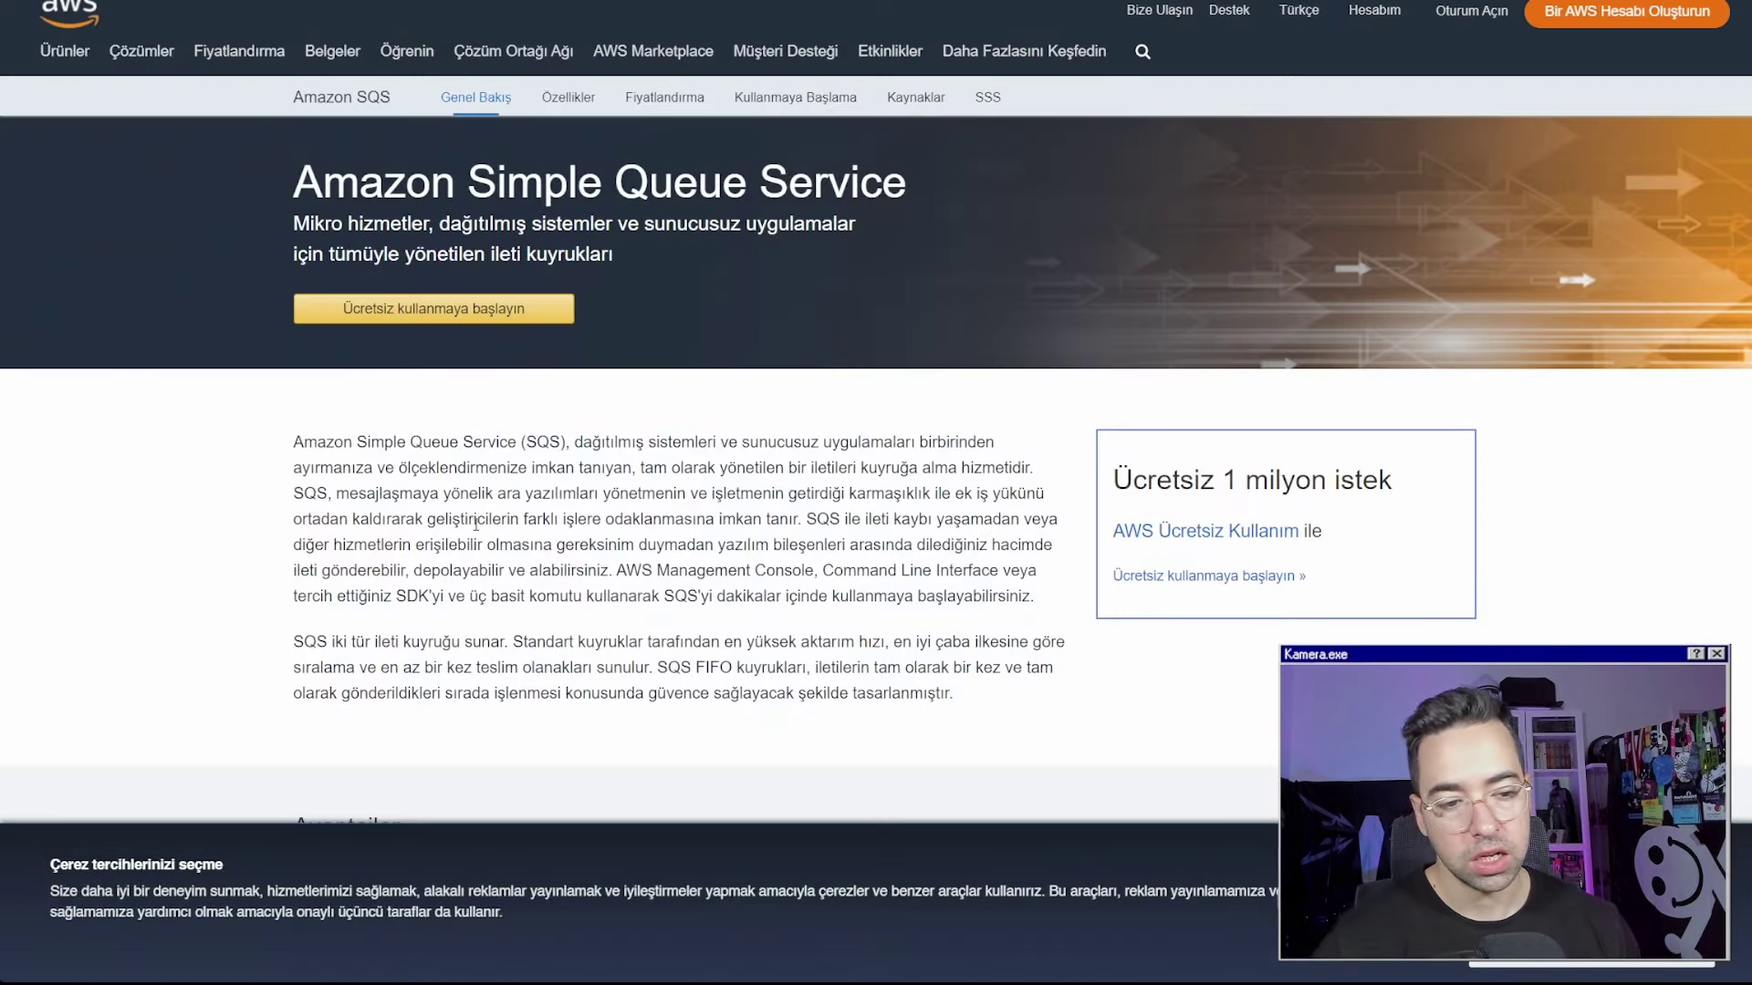
scroll(476, 534, down, 1)
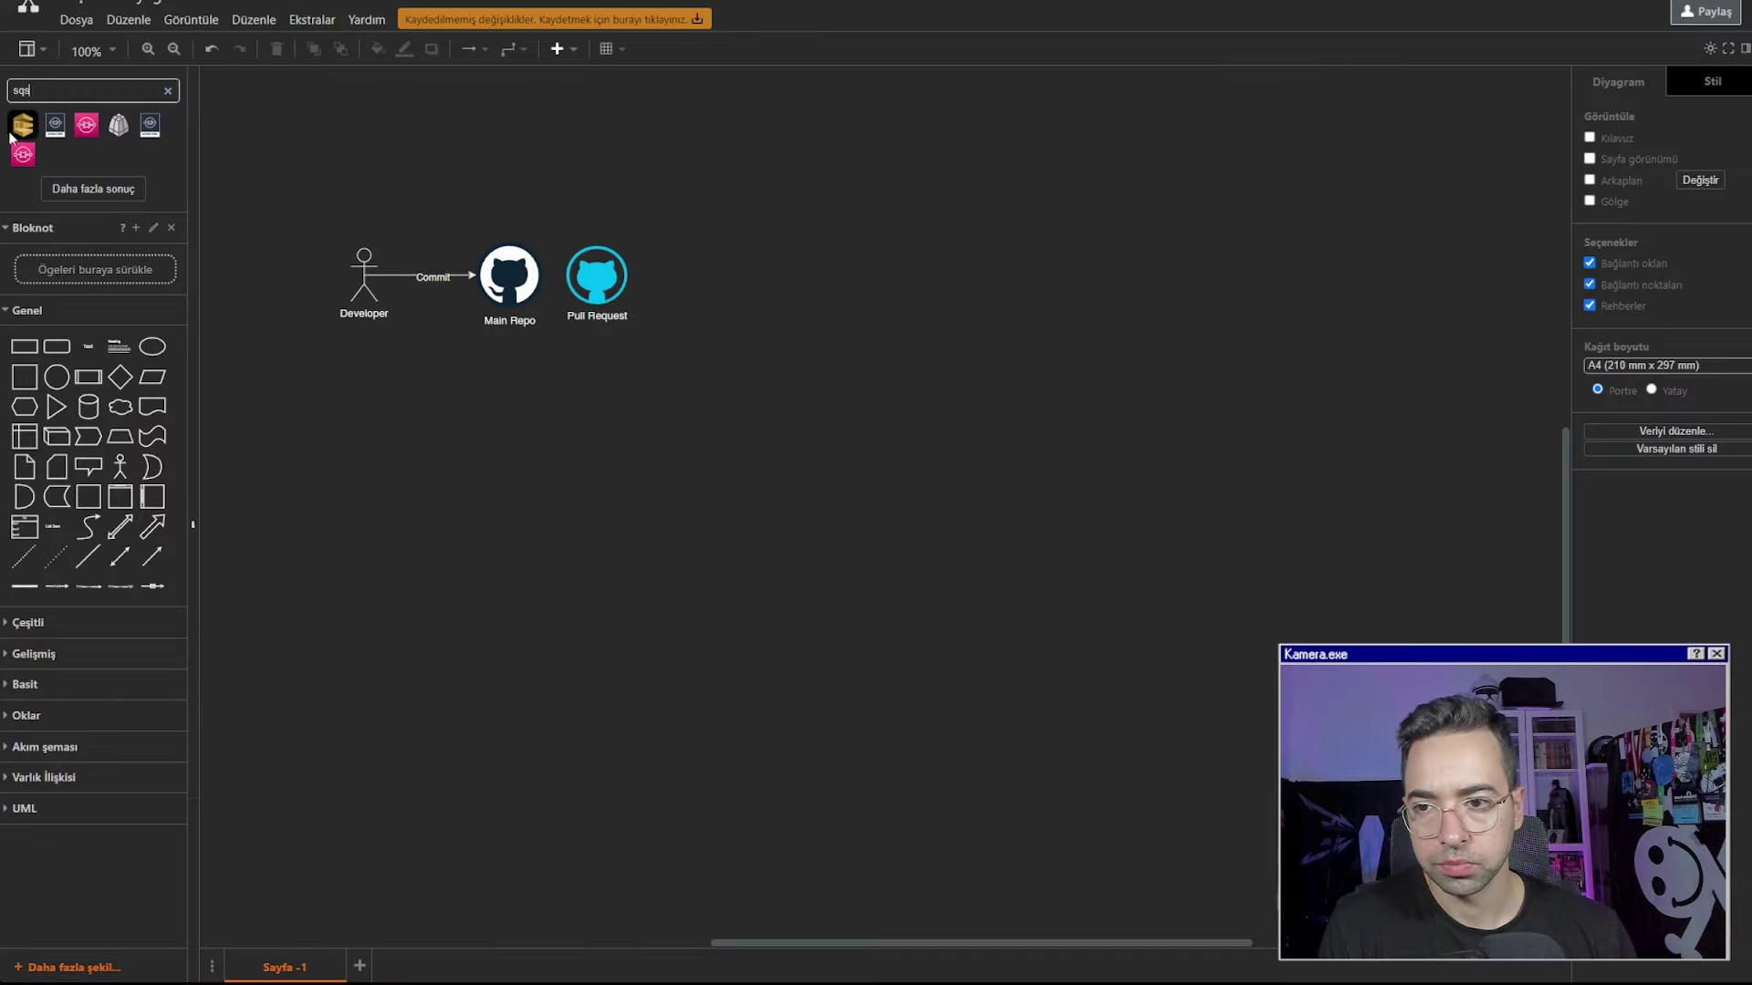
Place the gold SQS icon beyond Pull Request, label it "AWS SQS" and align it with the row
mouse_move(24, 130)
drag(25, 130, 785, 252)
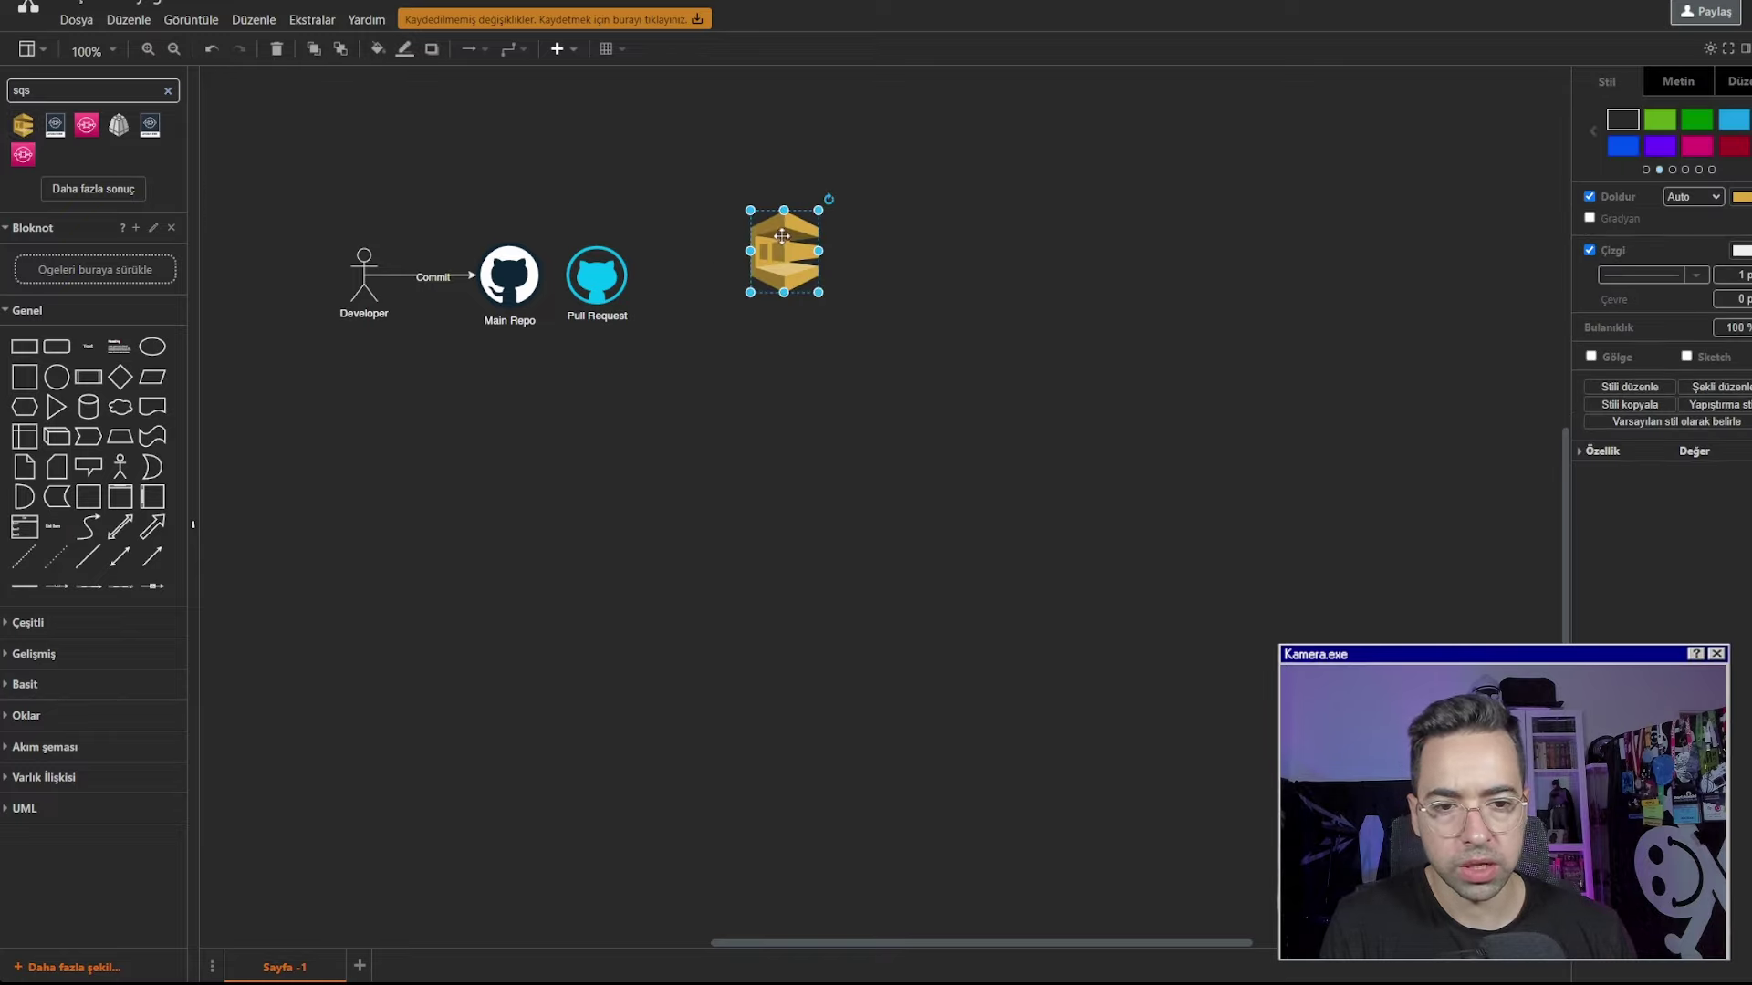
double_click(785, 254)
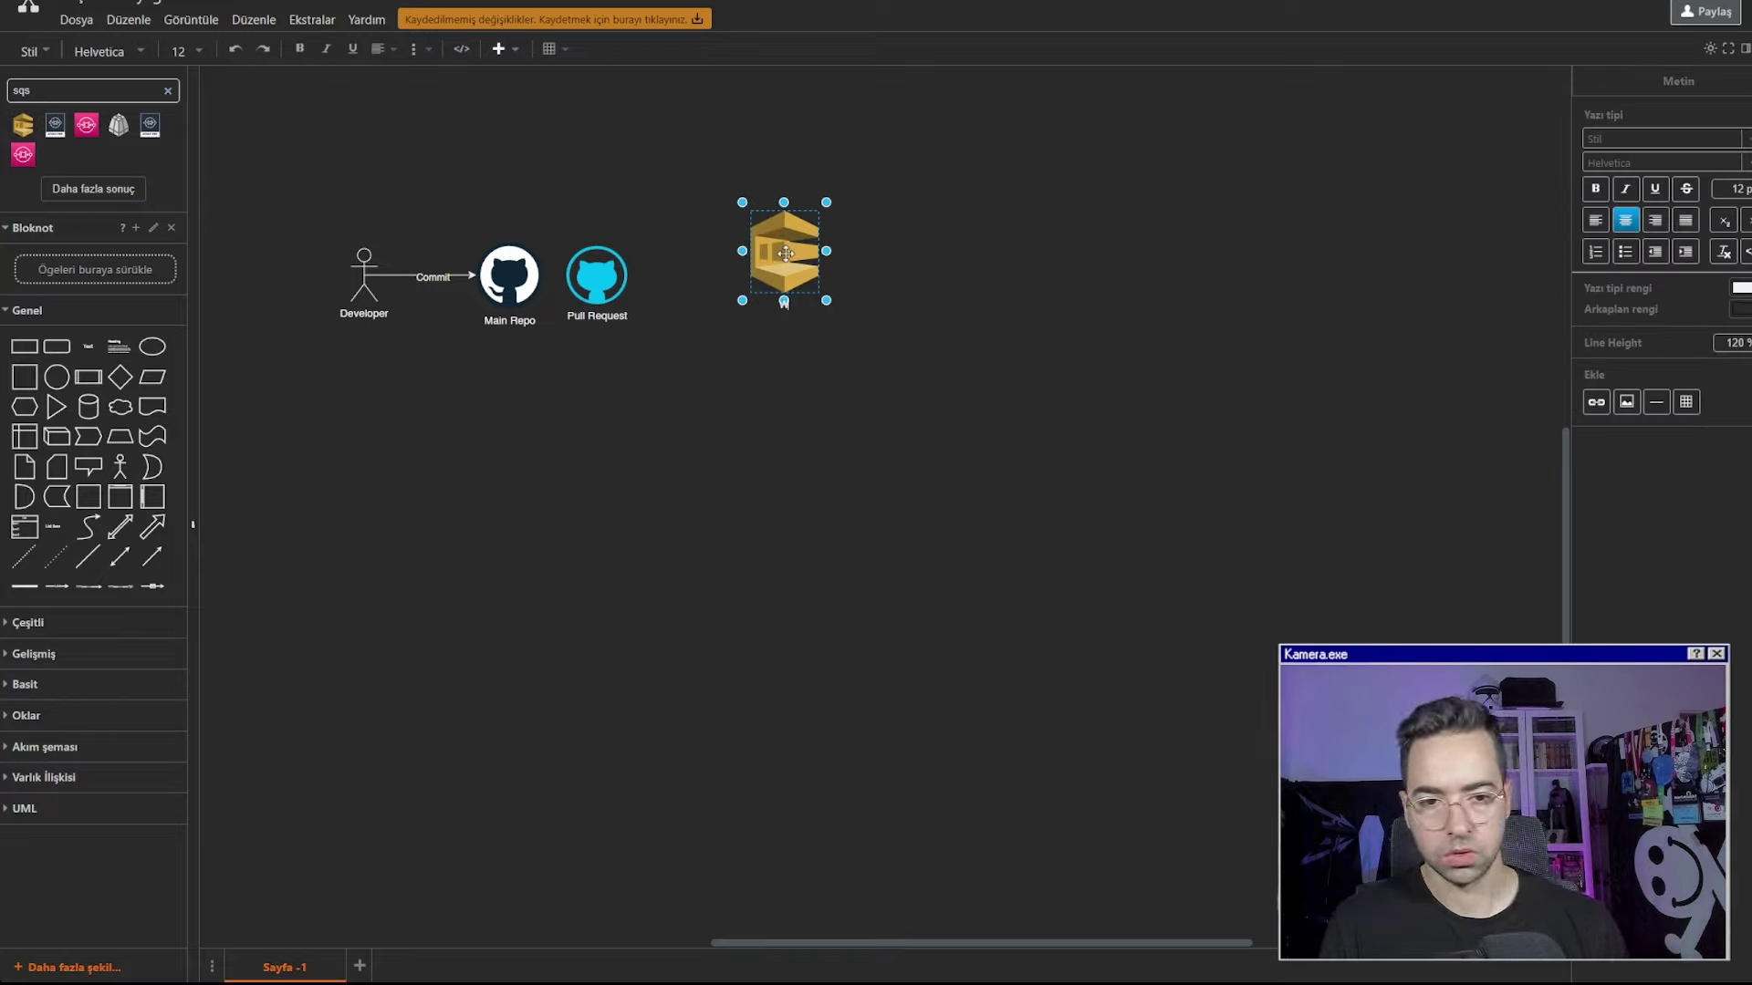
text(AWS SQS)
key(Escape)
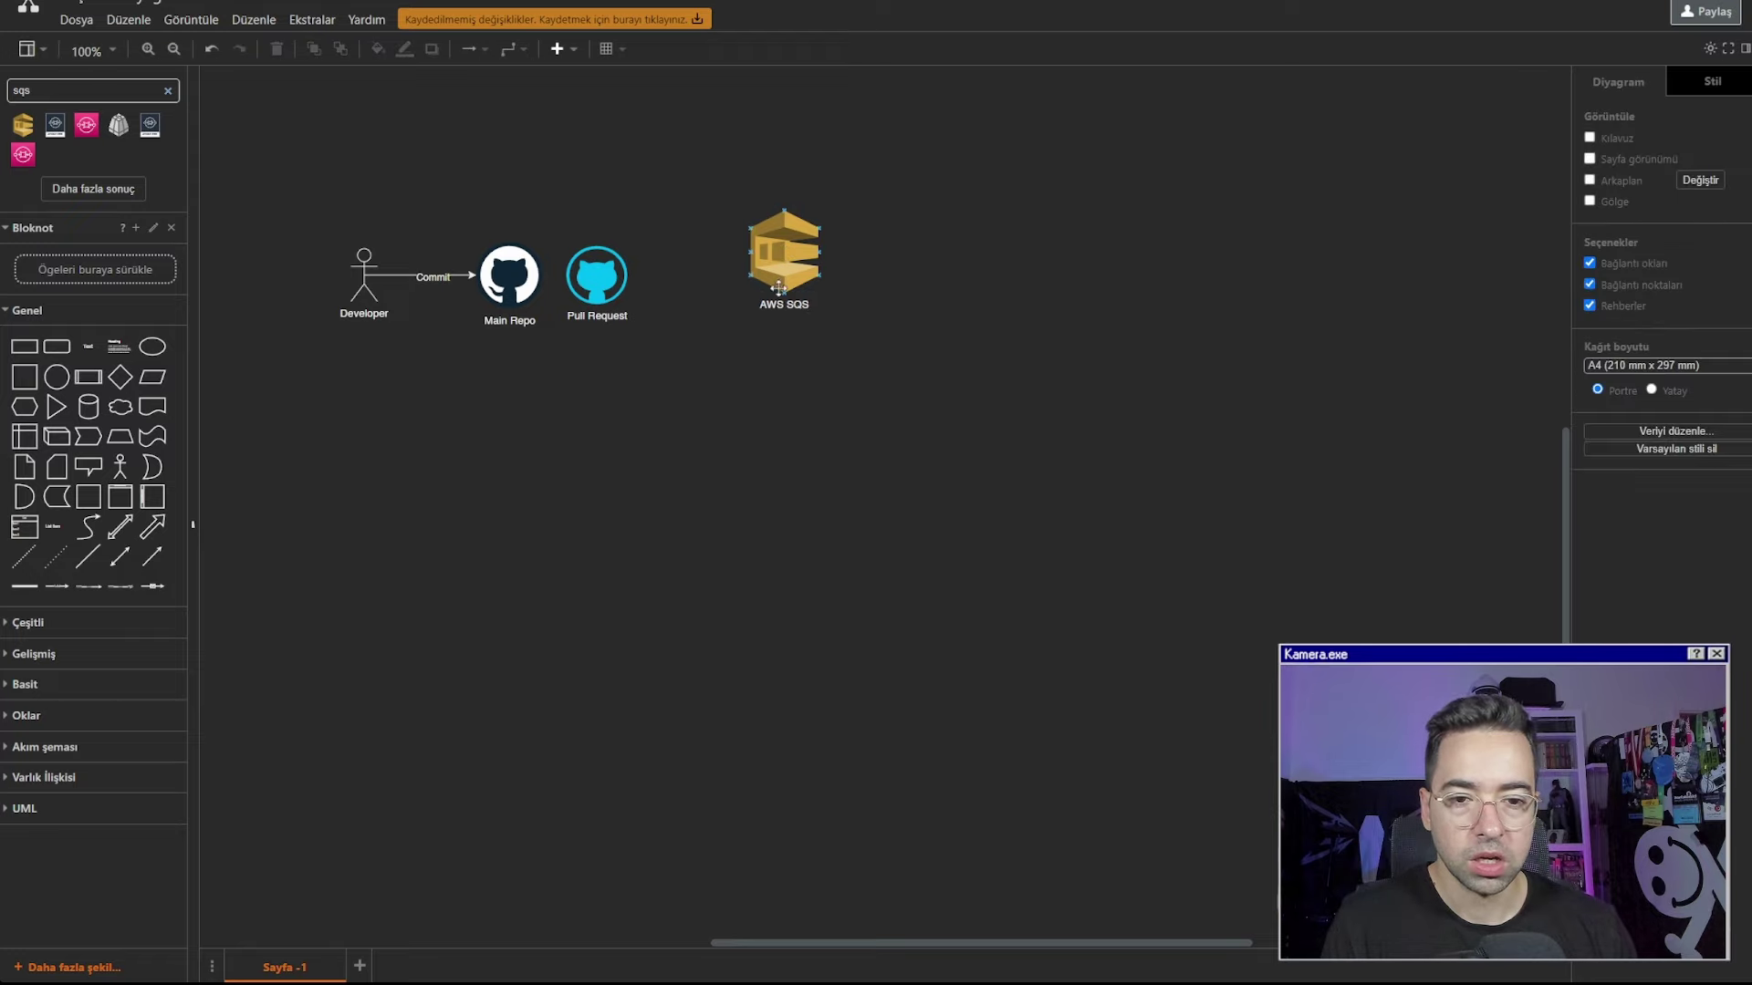
drag(778, 288, 778, 312)
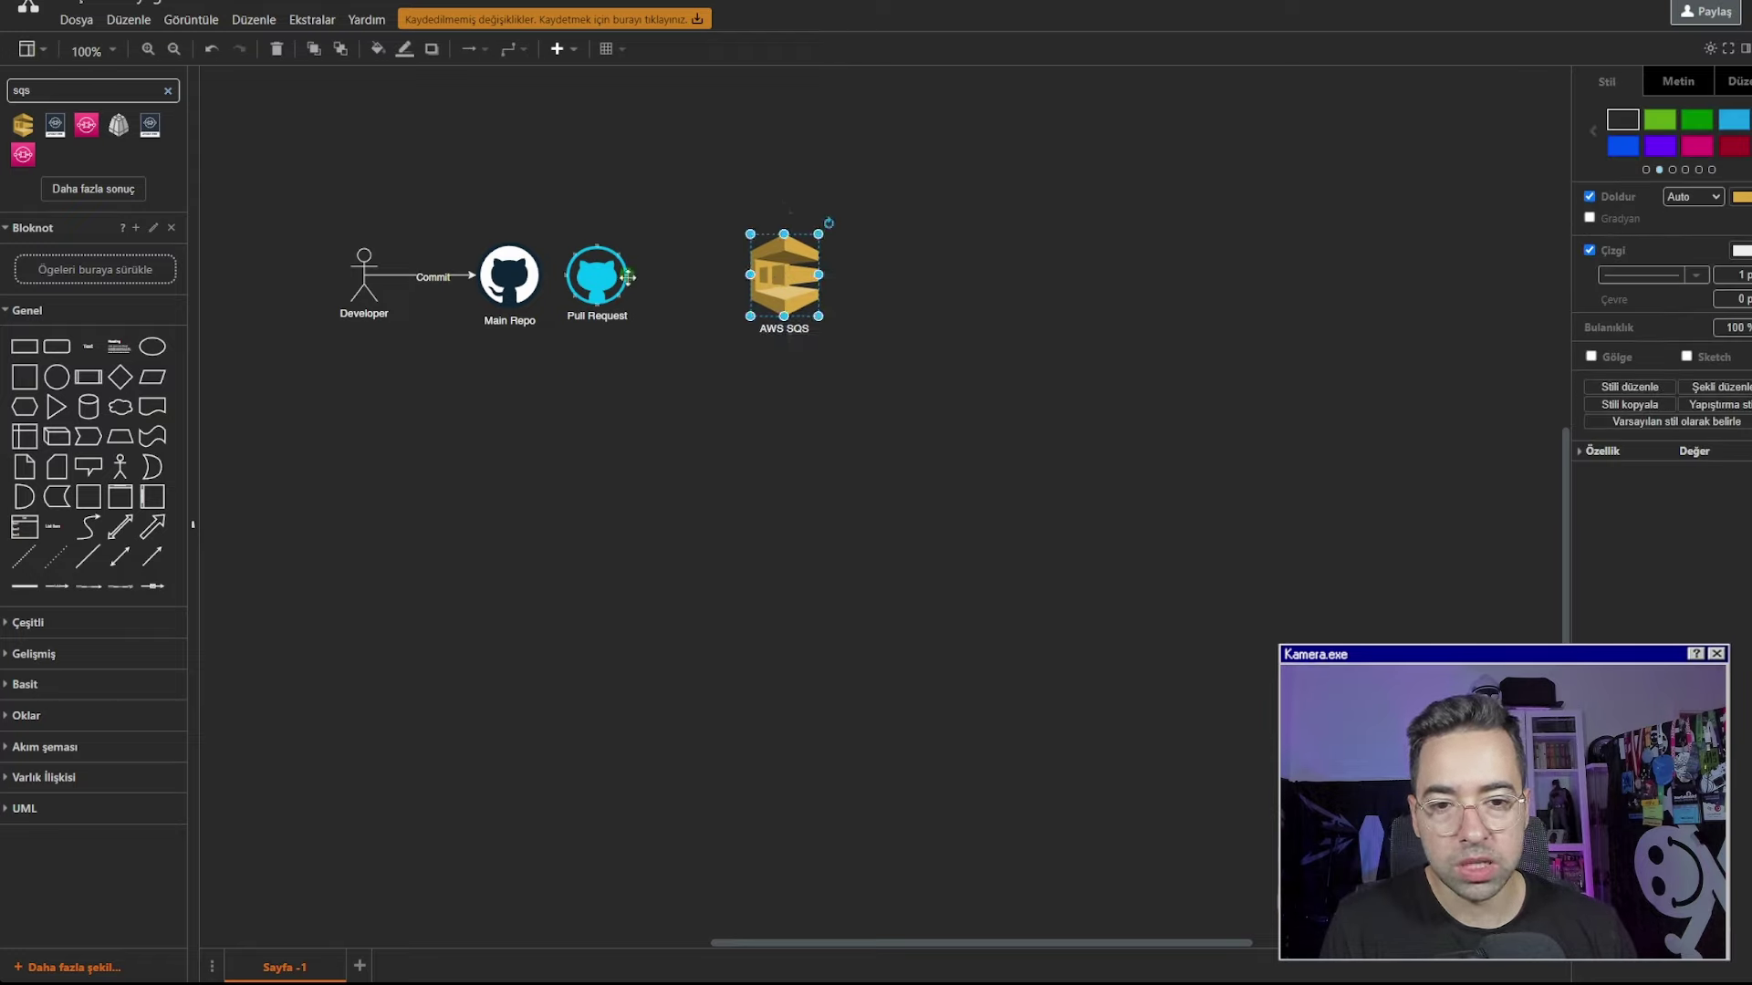
Connect Pull Request to AWS SQS with an arrow and move the AWS SQS icon slightly closer to Pull Request
drag(627, 277, 750, 274)
click(883, 287)
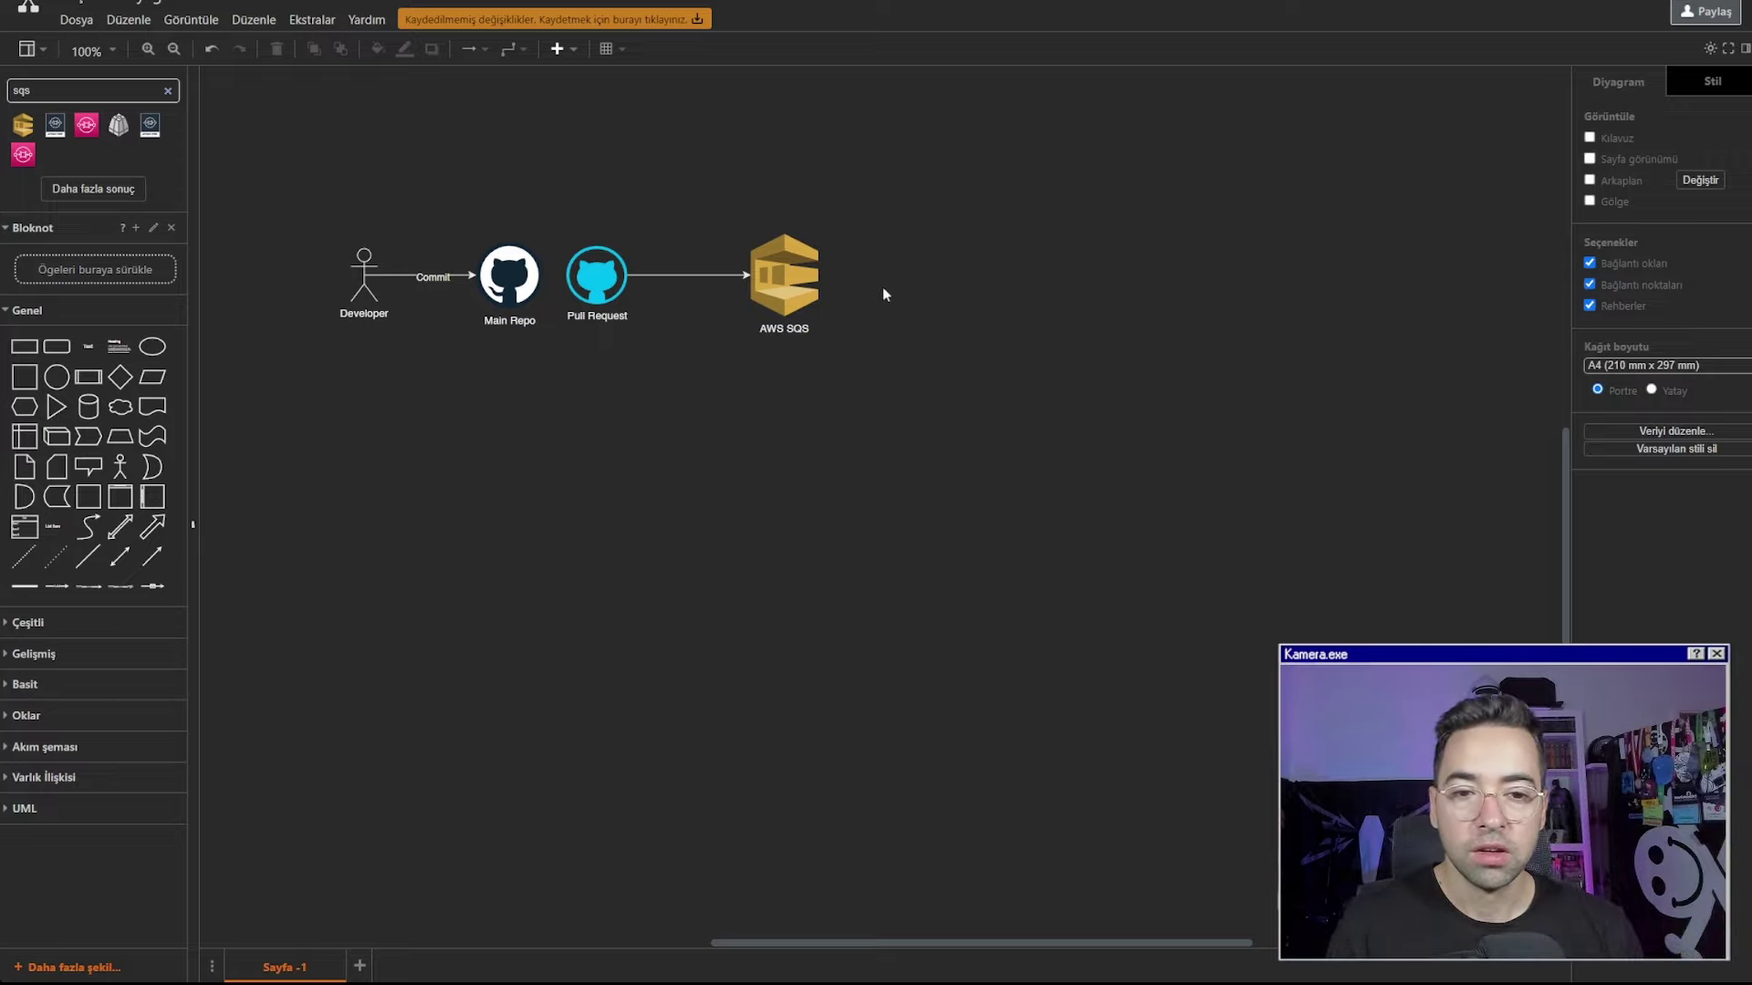
drag(780, 272, 743, 268)
Search the shapes for "kubernetes", place the API icon beyond AWS SQS and connect AWS SQS to it with an arrow
double_click(135, 95)
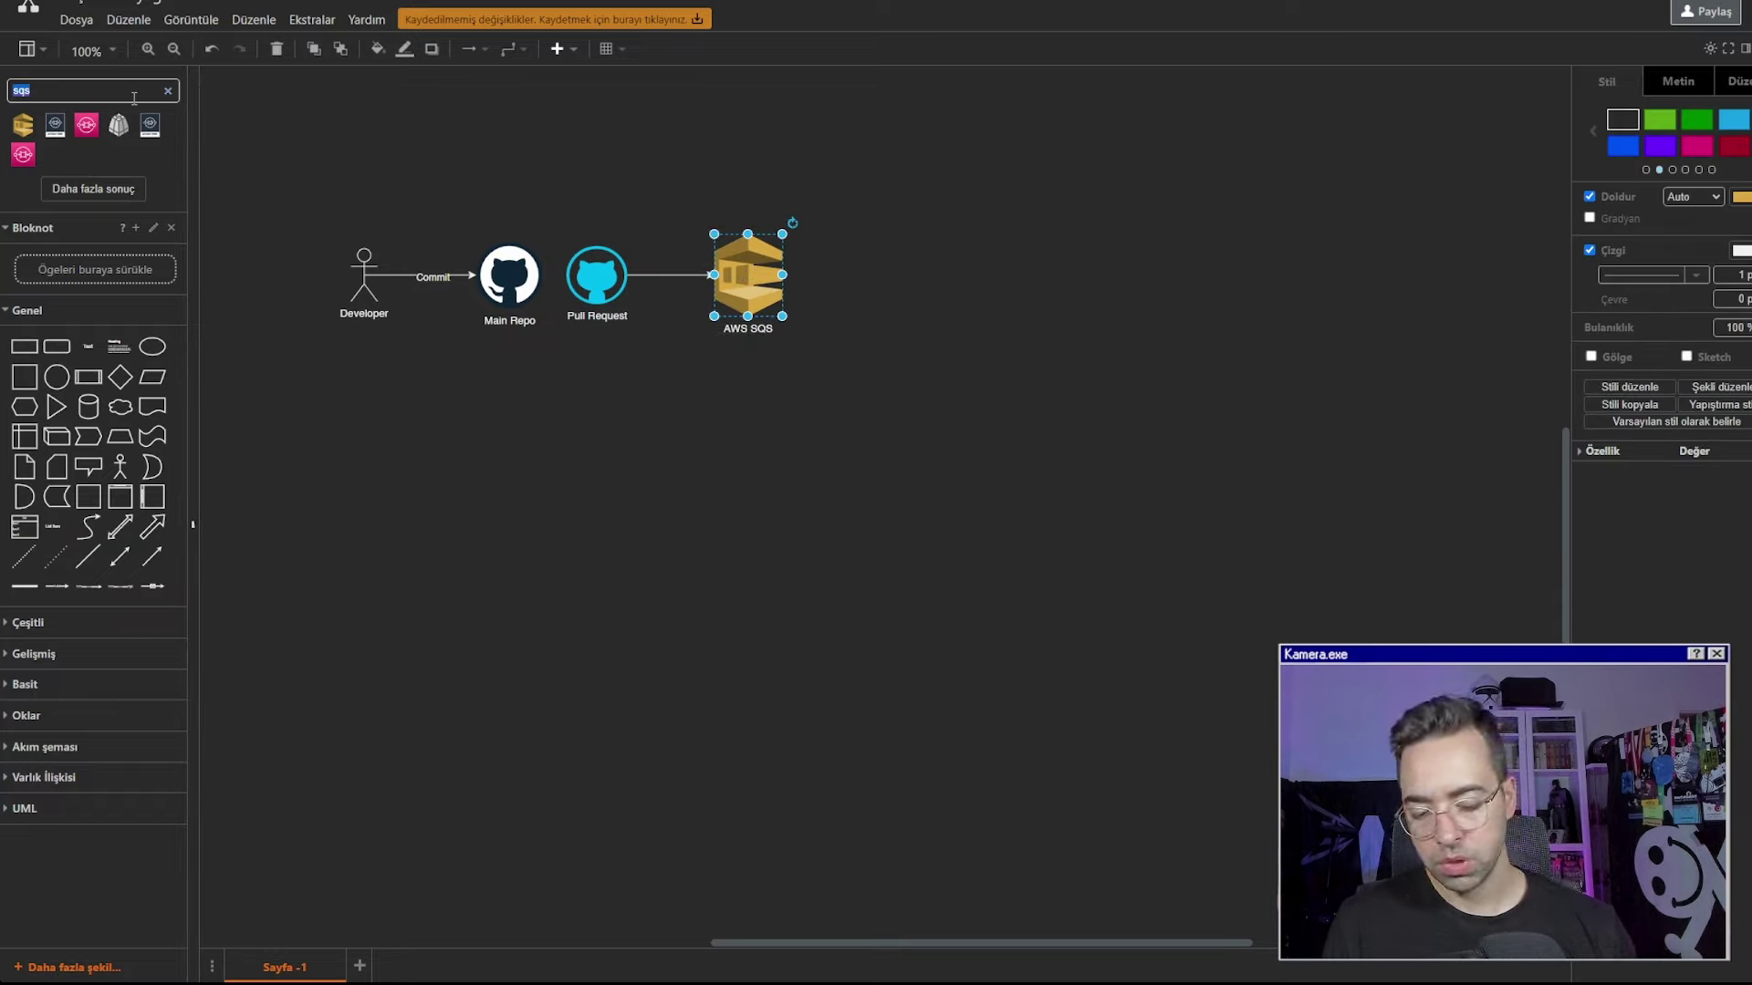
text(kubern)
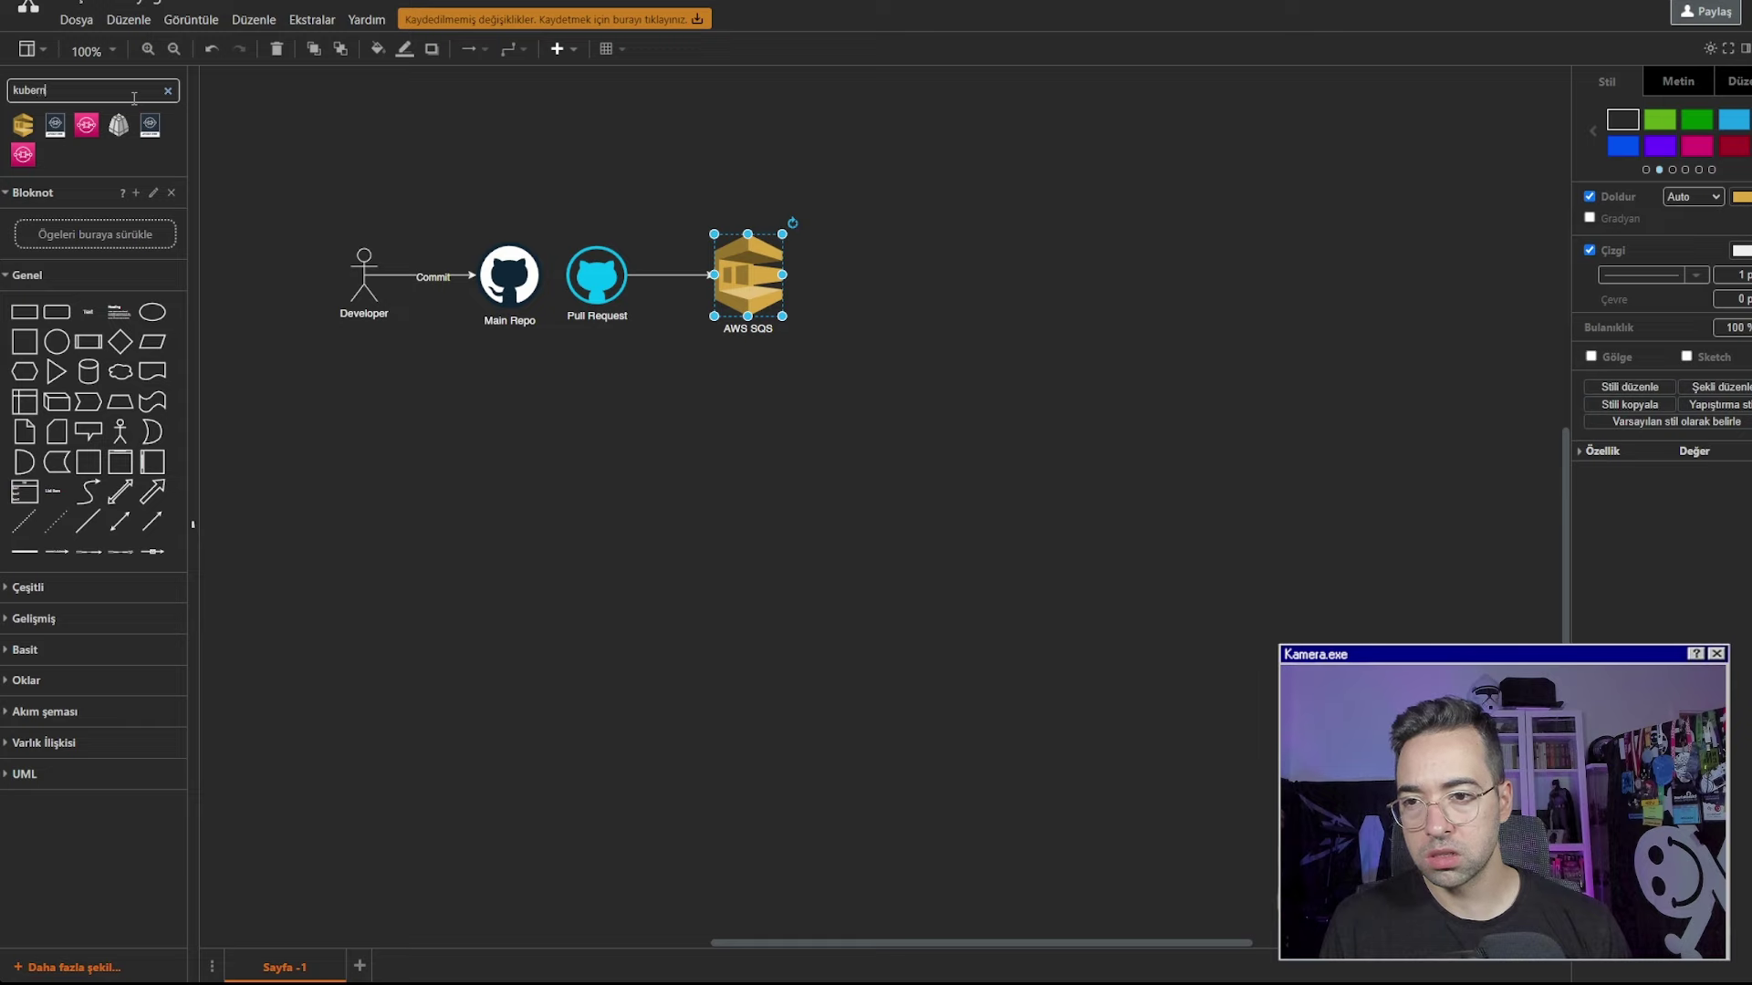
text(etes)
key(Return)
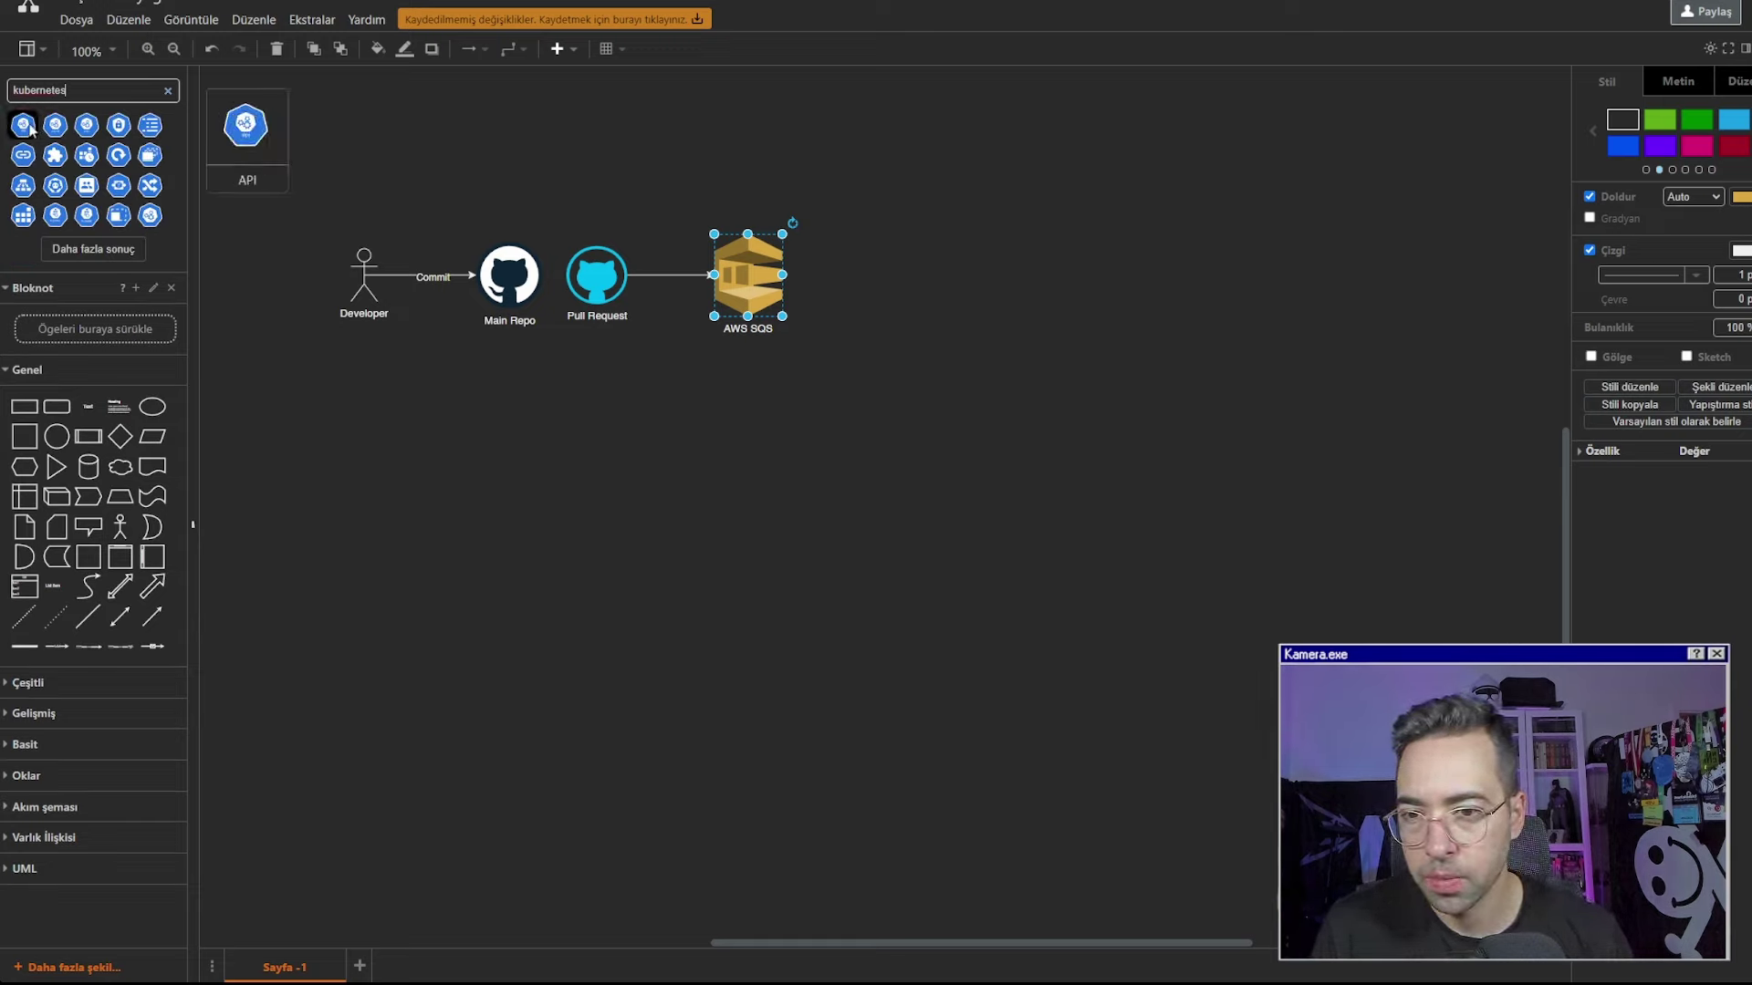
drag(35, 130, 942, 281)
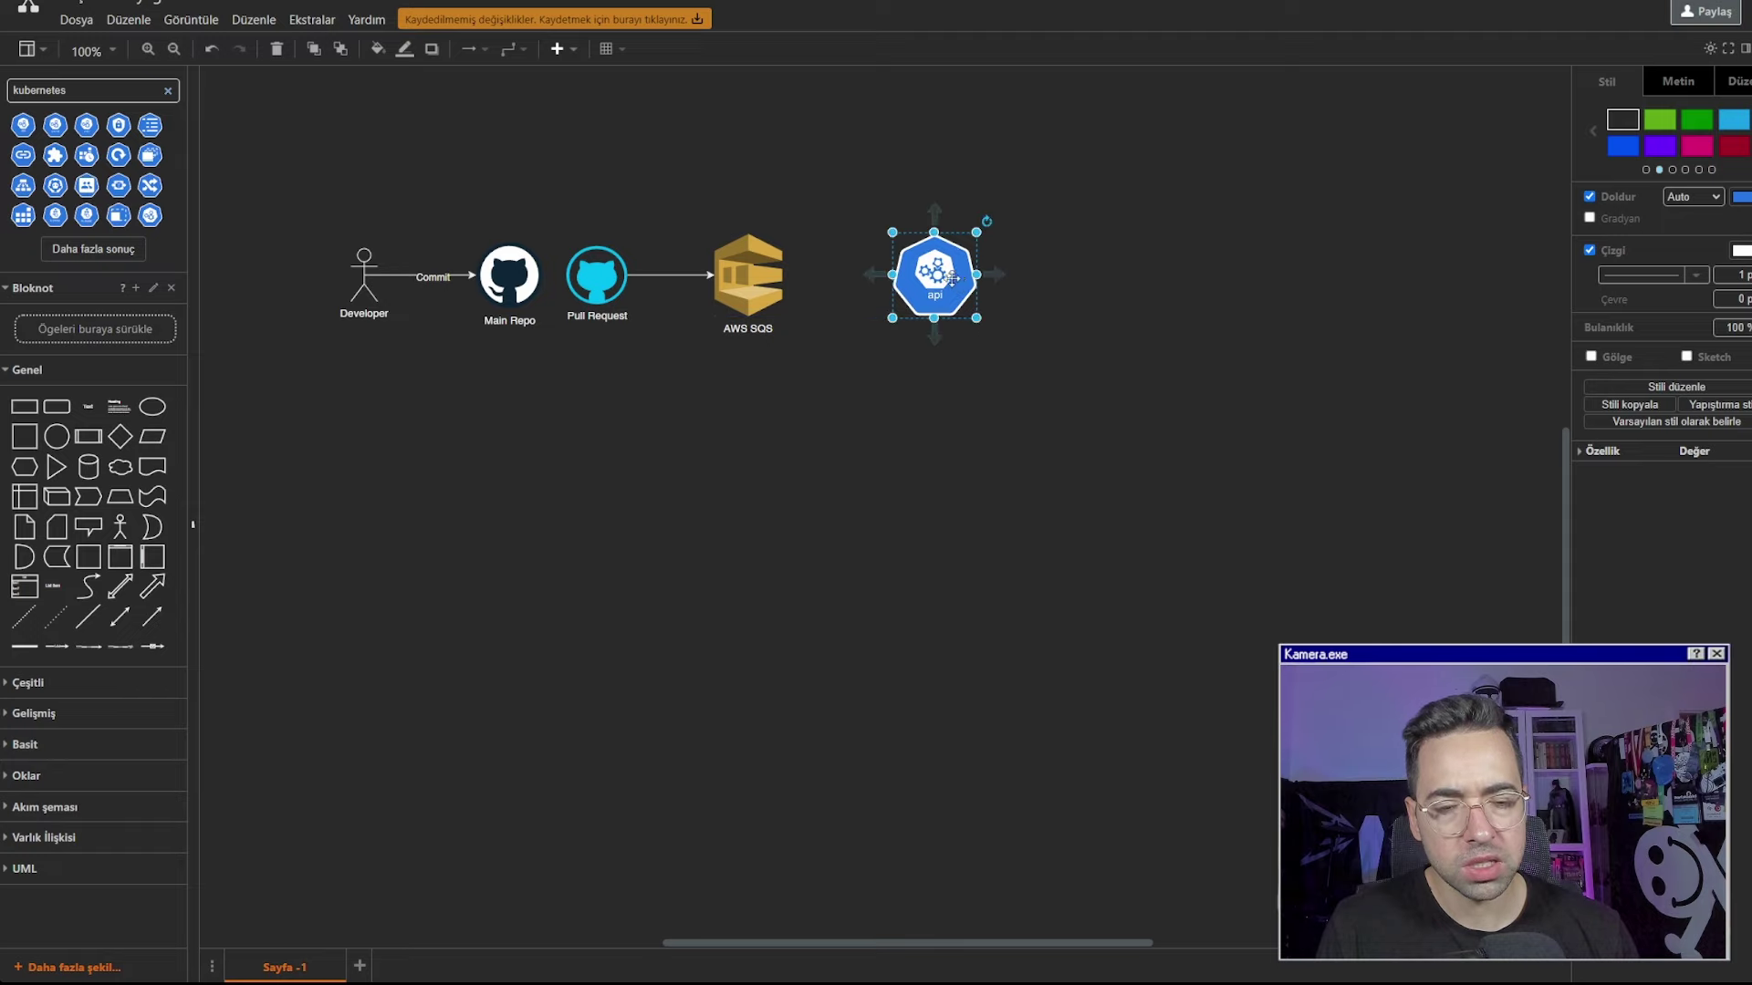
click(807, 286)
drag(792, 275, 886, 272)
click(833, 342)
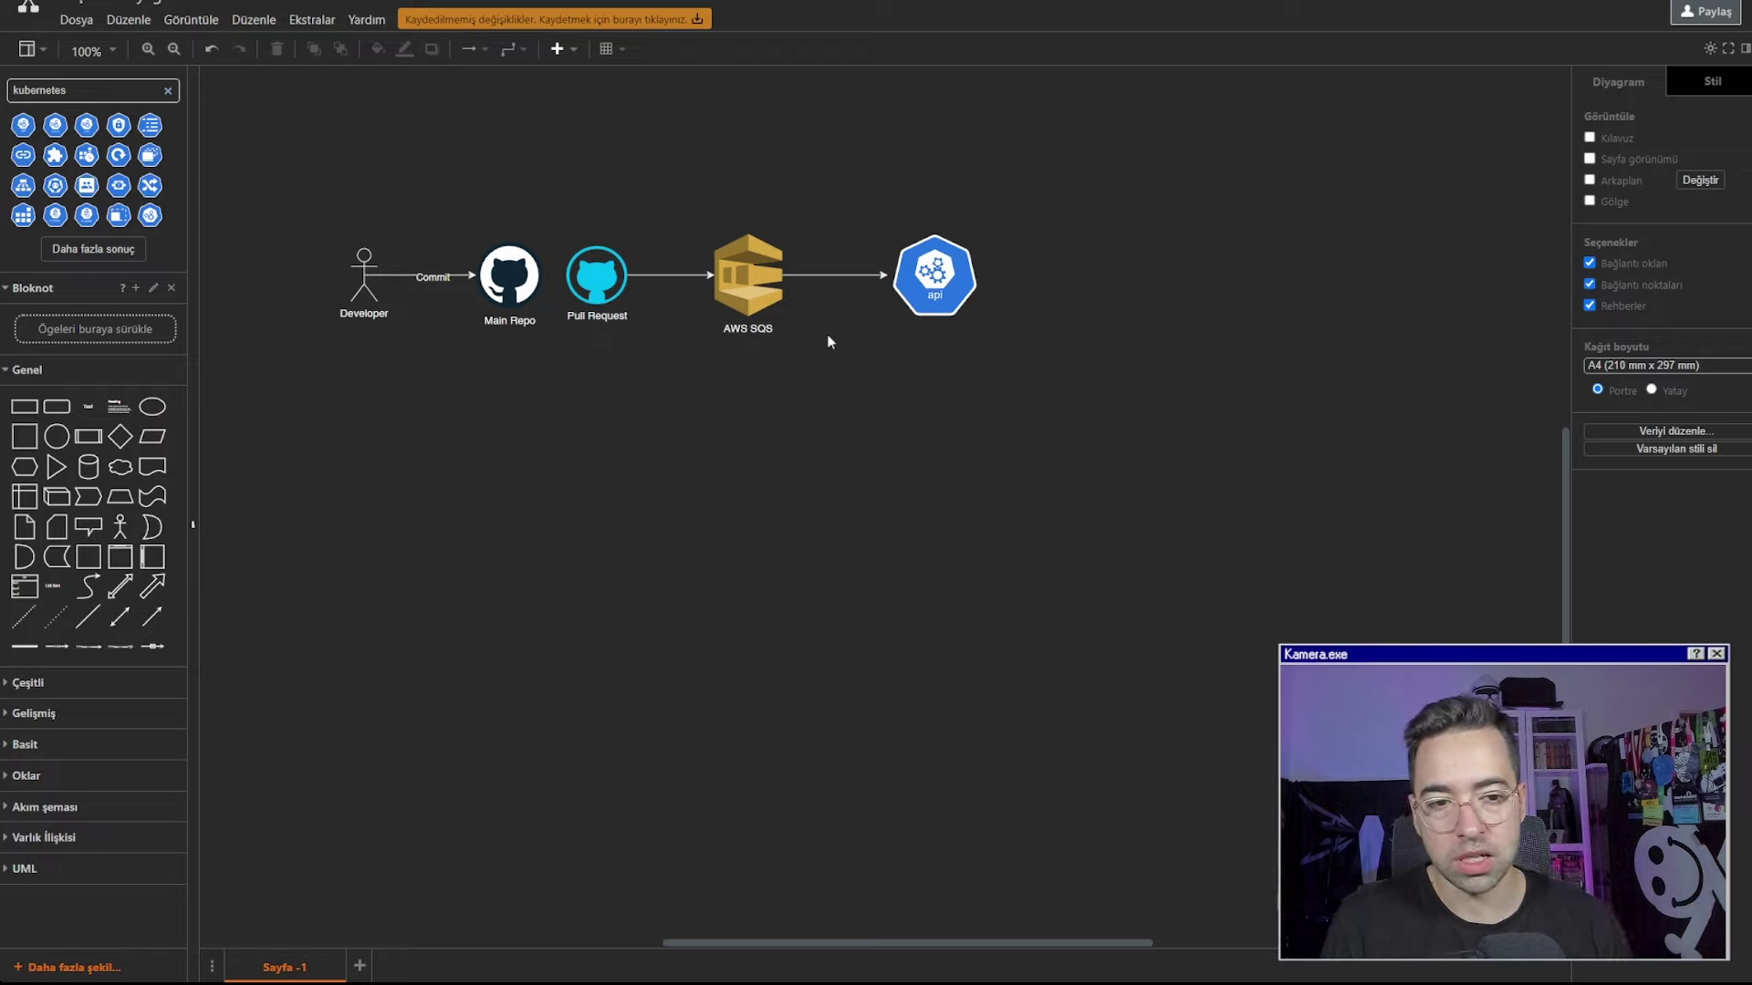
Search the shapes for "docker" and arrange three blue Docker logos in a row beneath the Kubernetes API icon
double_click(99, 88)
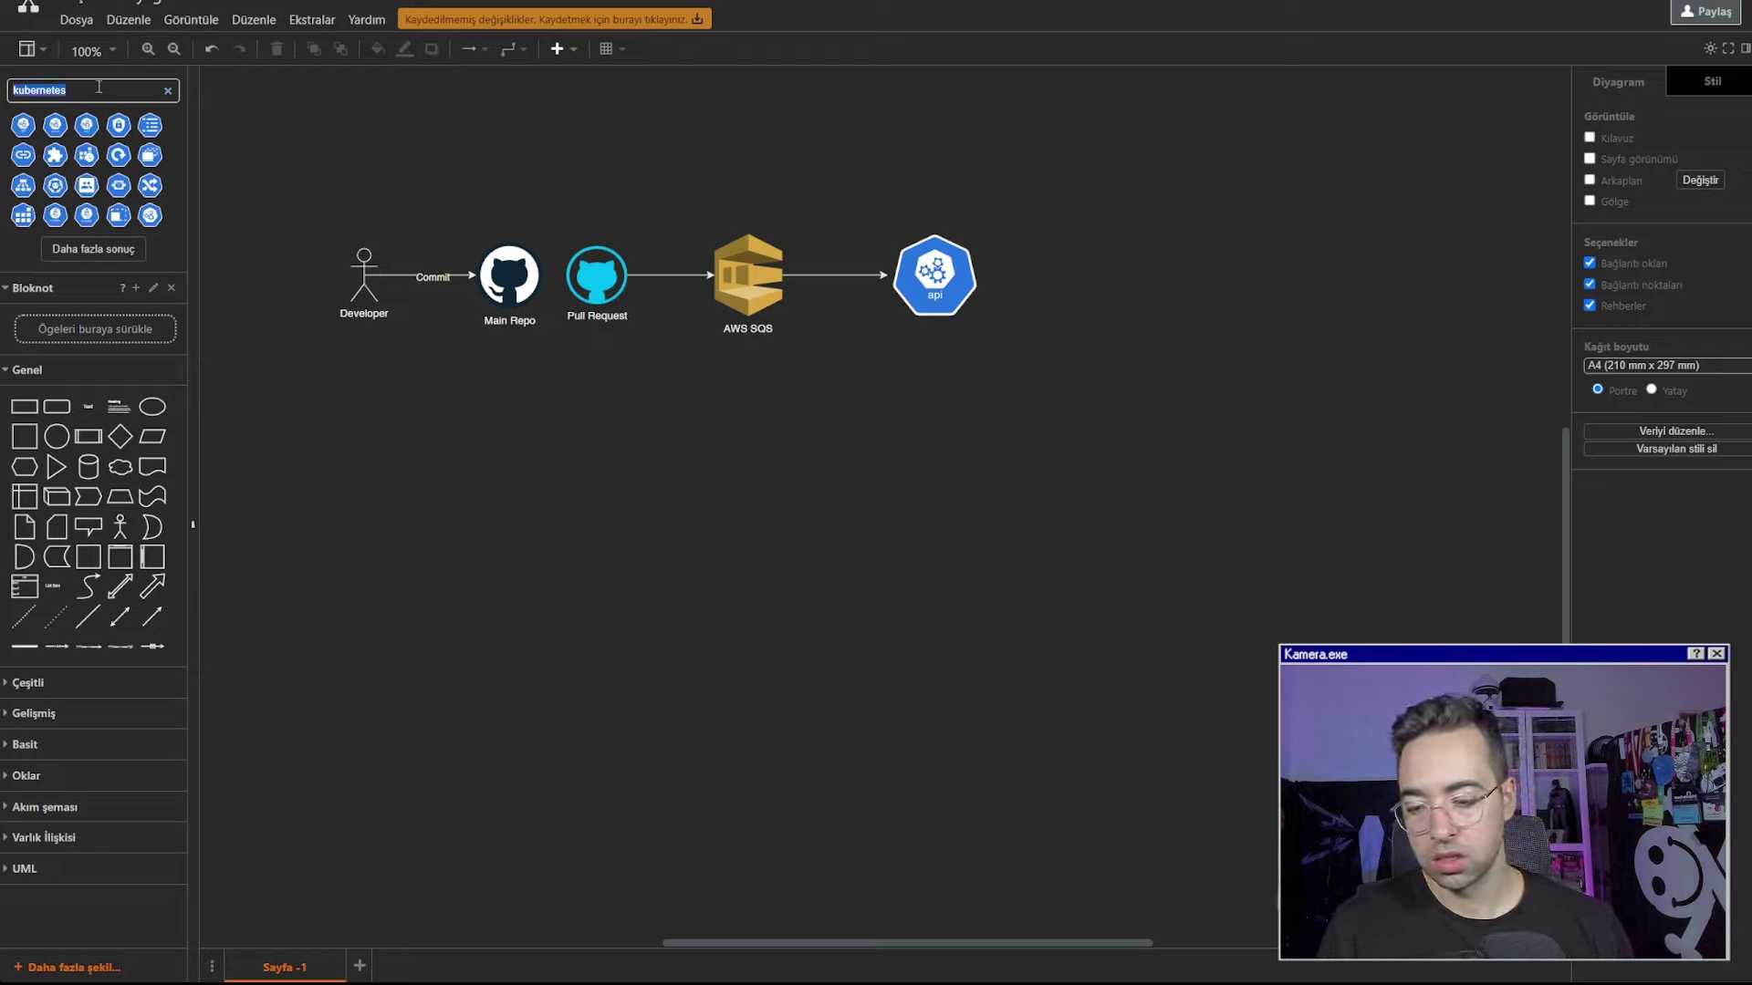
text(docker)
key(Return)
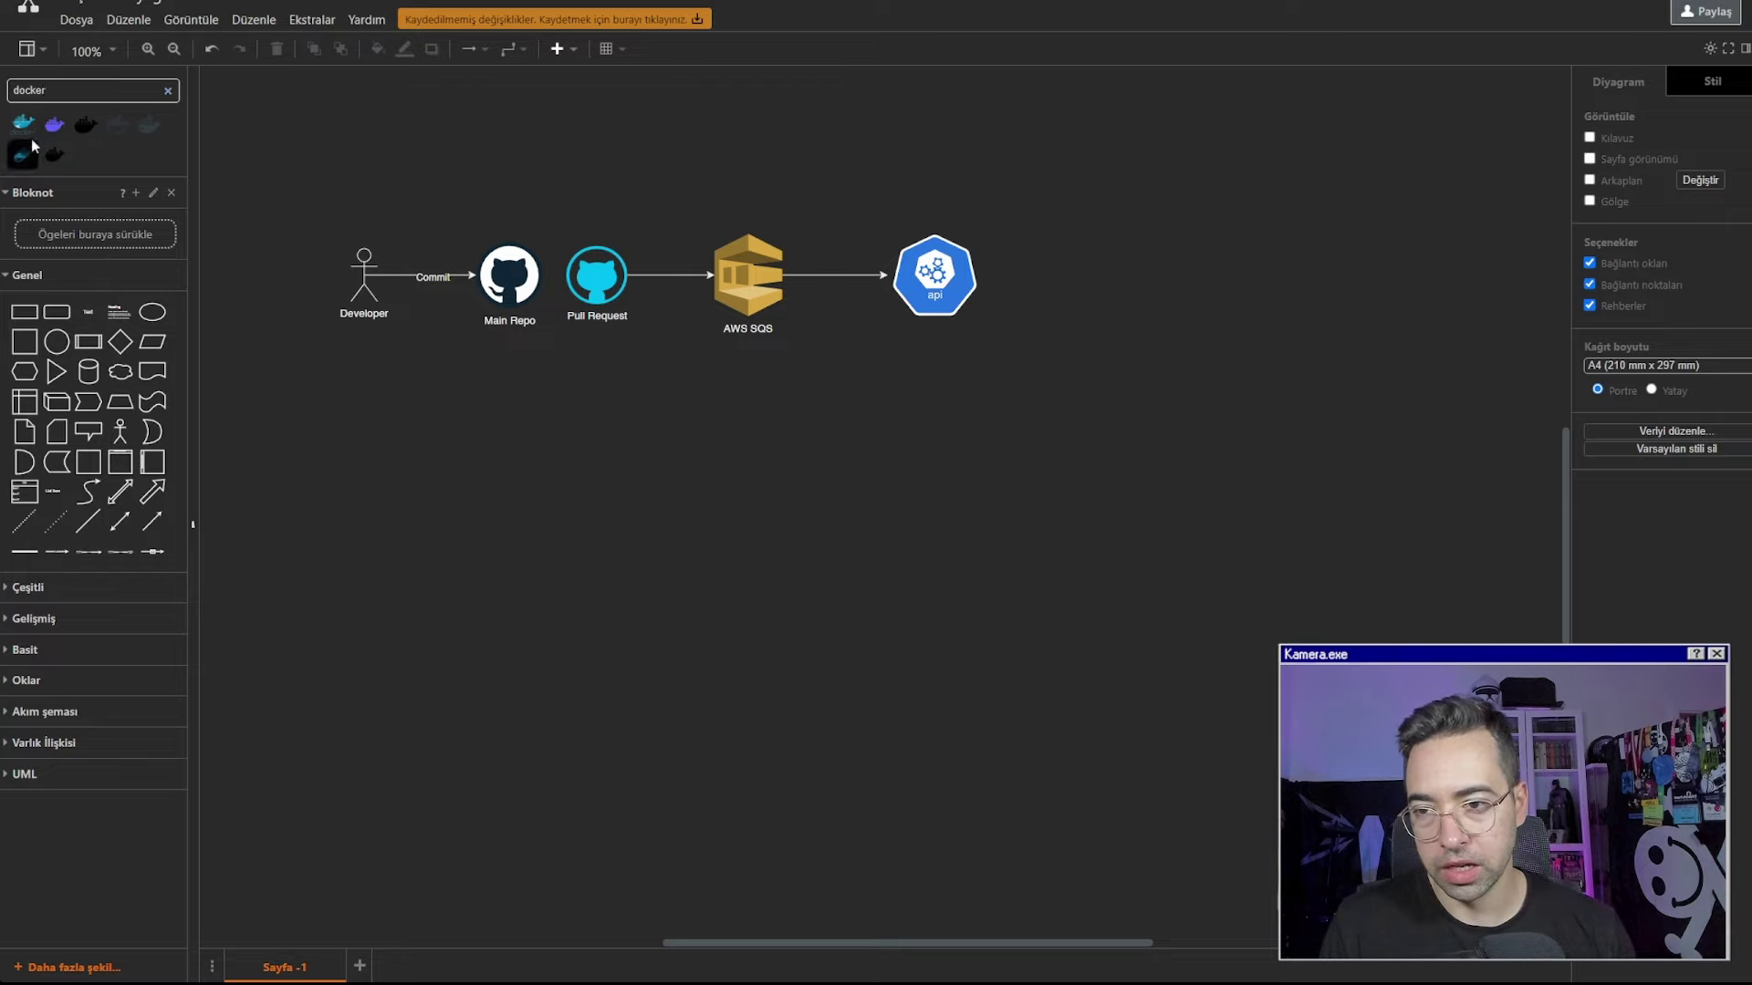
drag(23, 124, 869, 372)
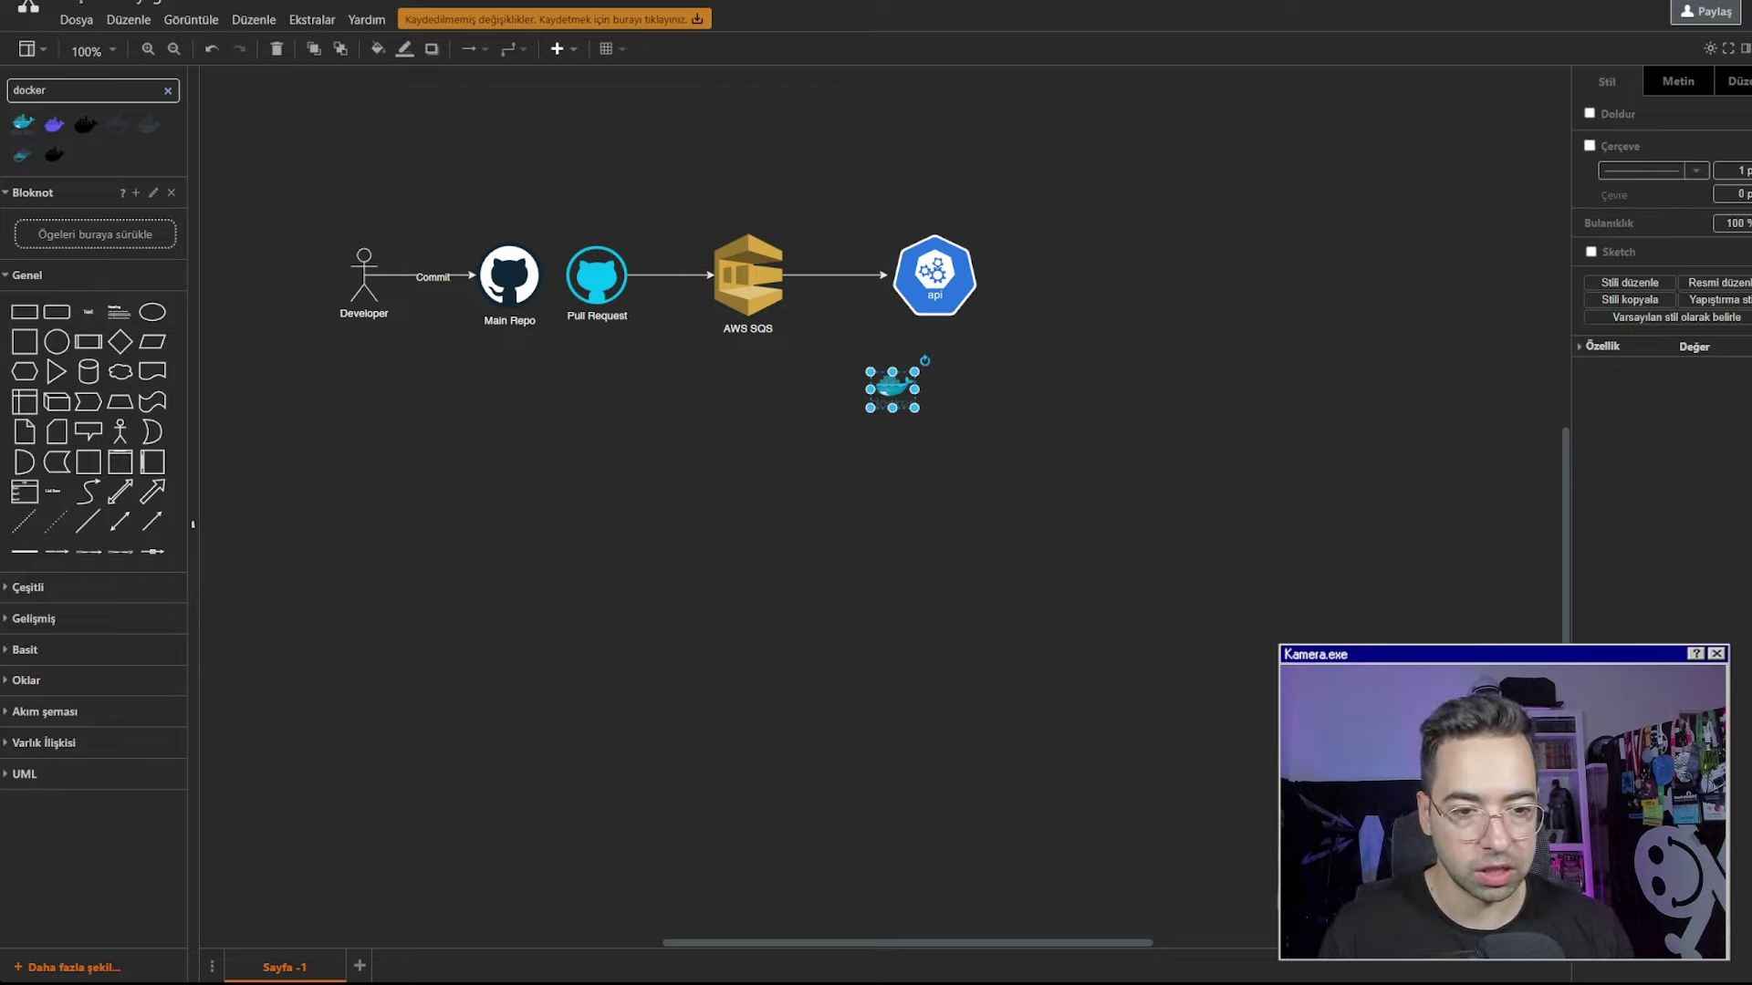
click(949, 394)
click(906, 384)
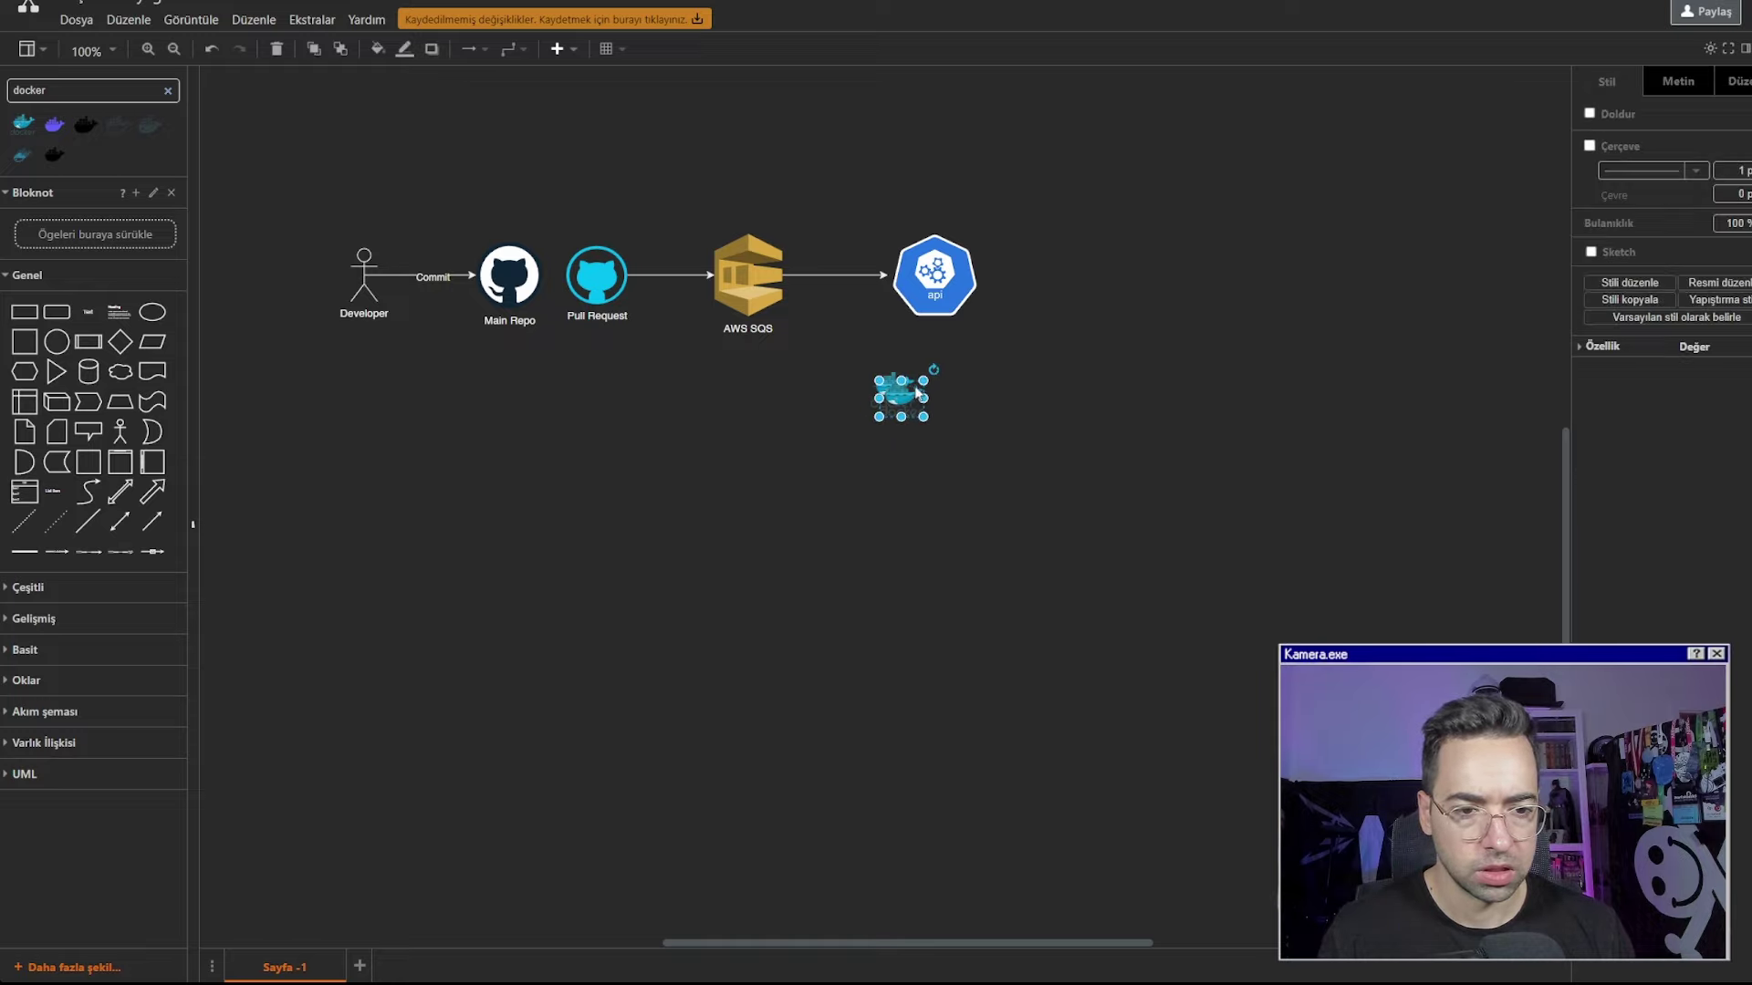
drag(955, 383, 1011, 388)
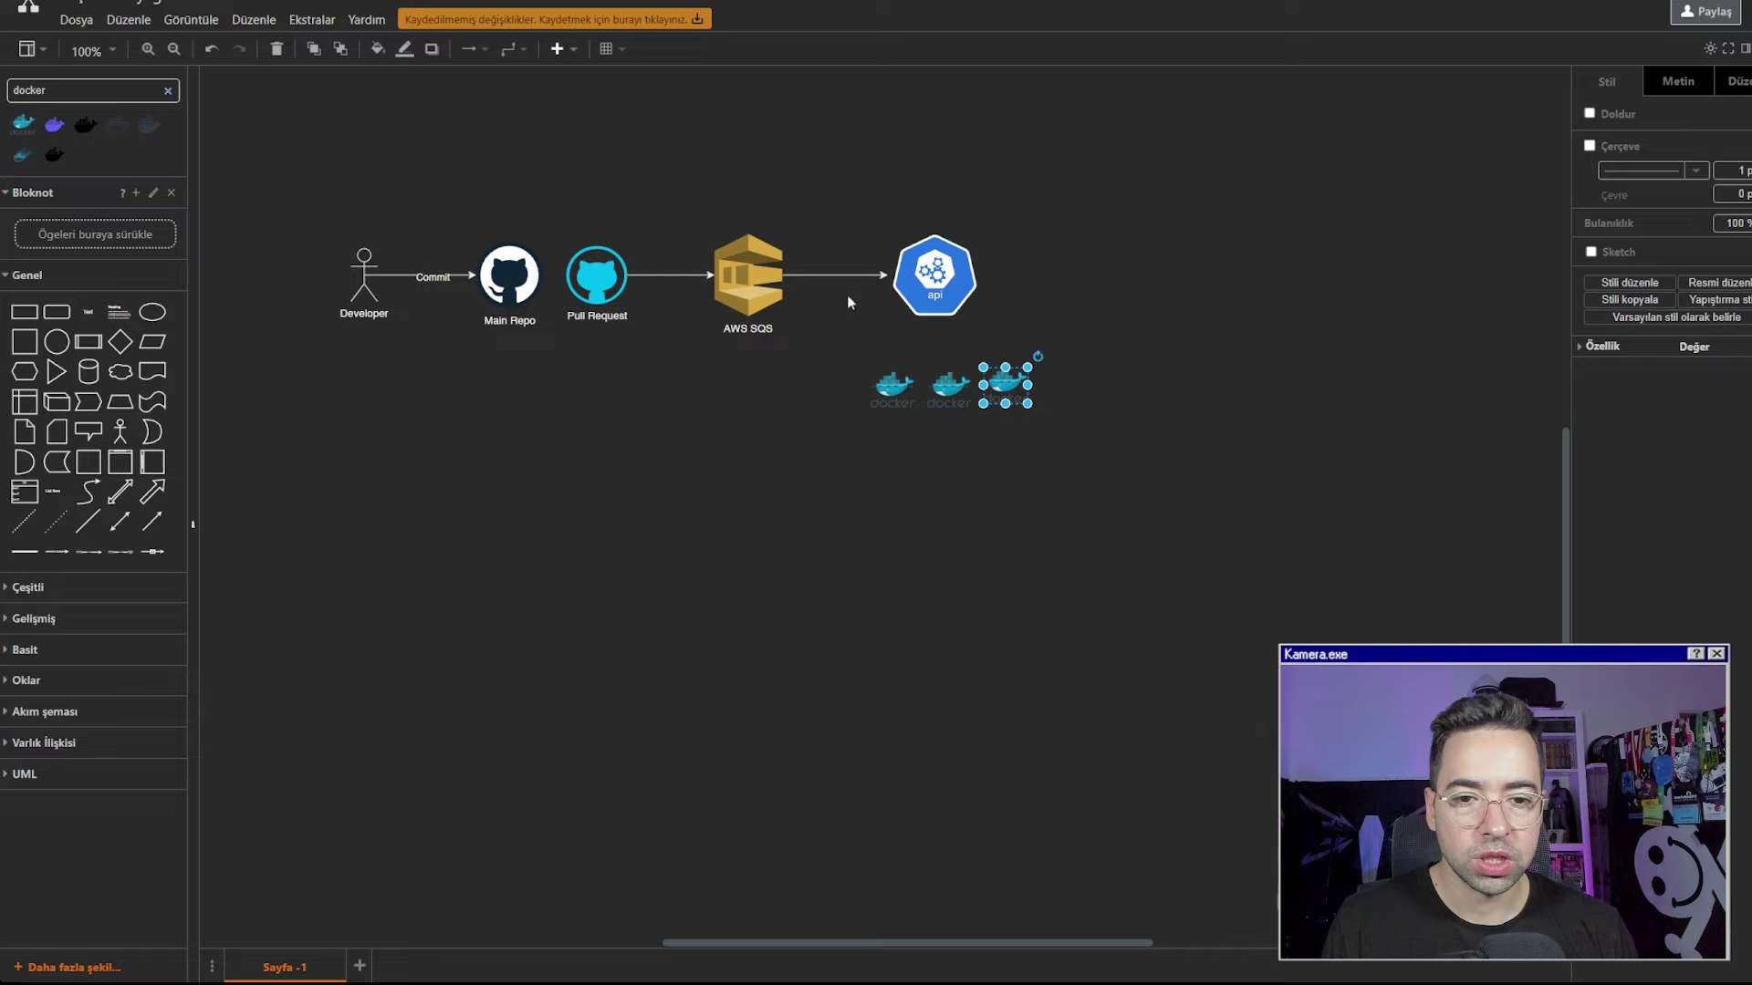
click(688, 199)
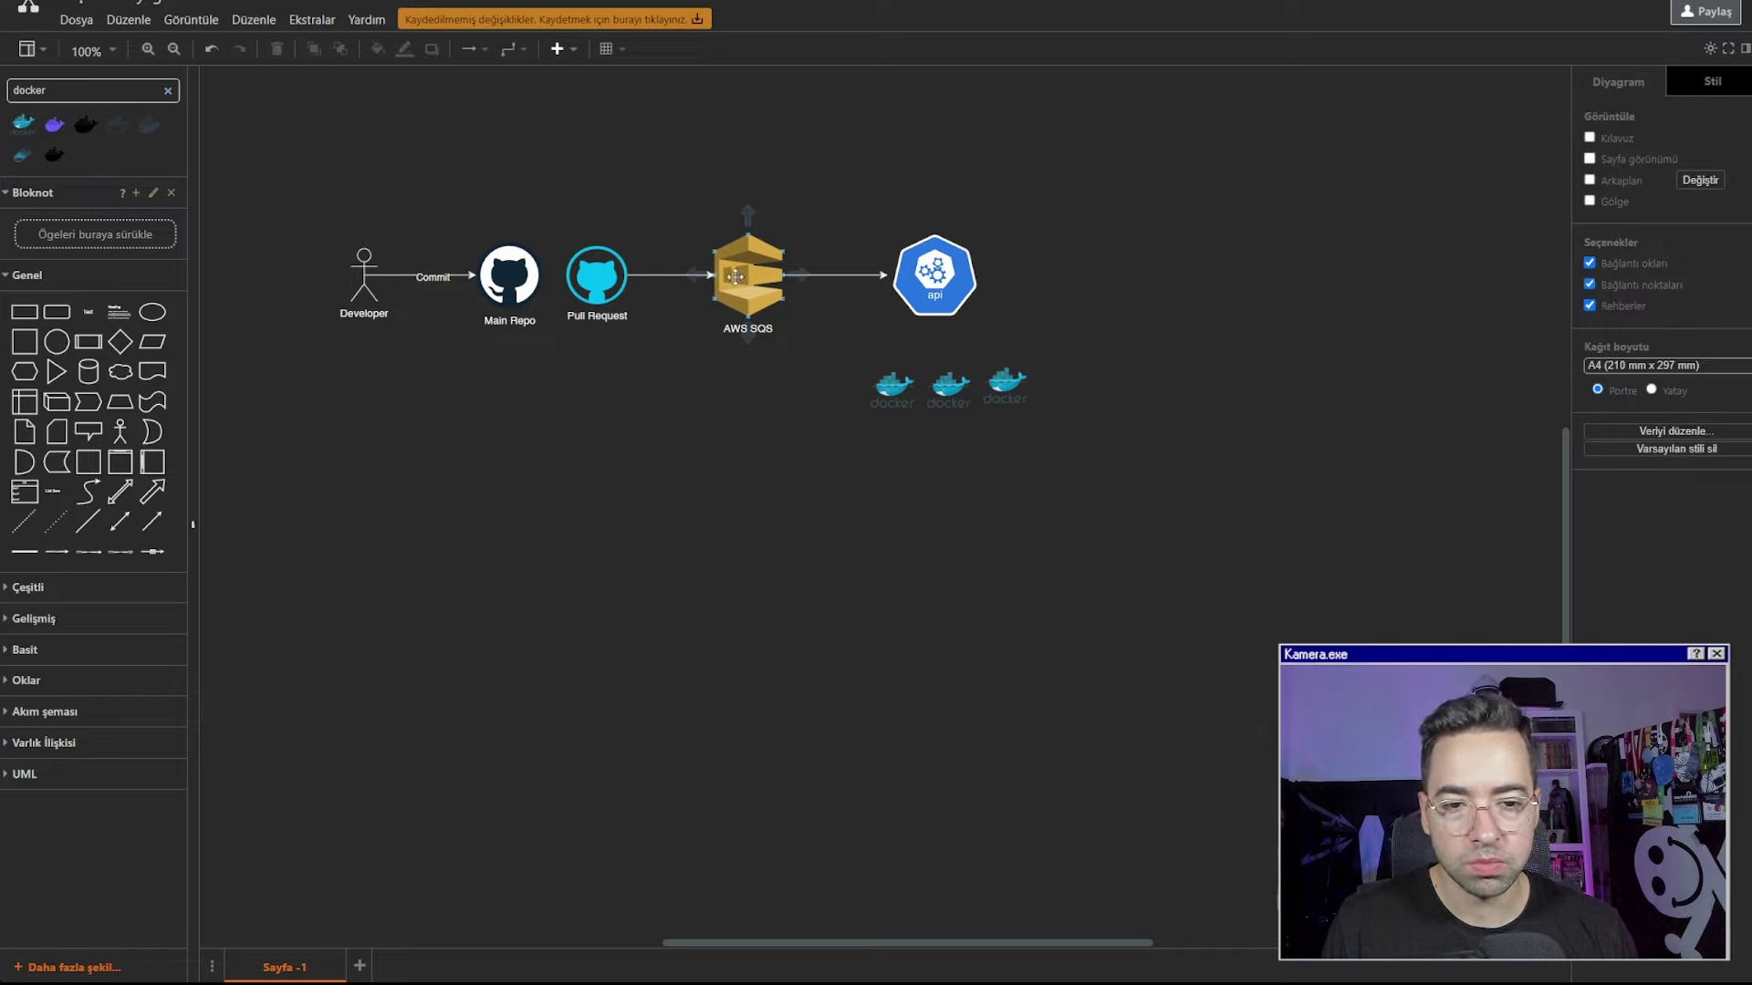
Add the lines "PR1", "PR2" and "PR3" beneath the AWS SQS label
click(734, 275)
double_click(775, 334)
click(775, 333)
click(768, 328)
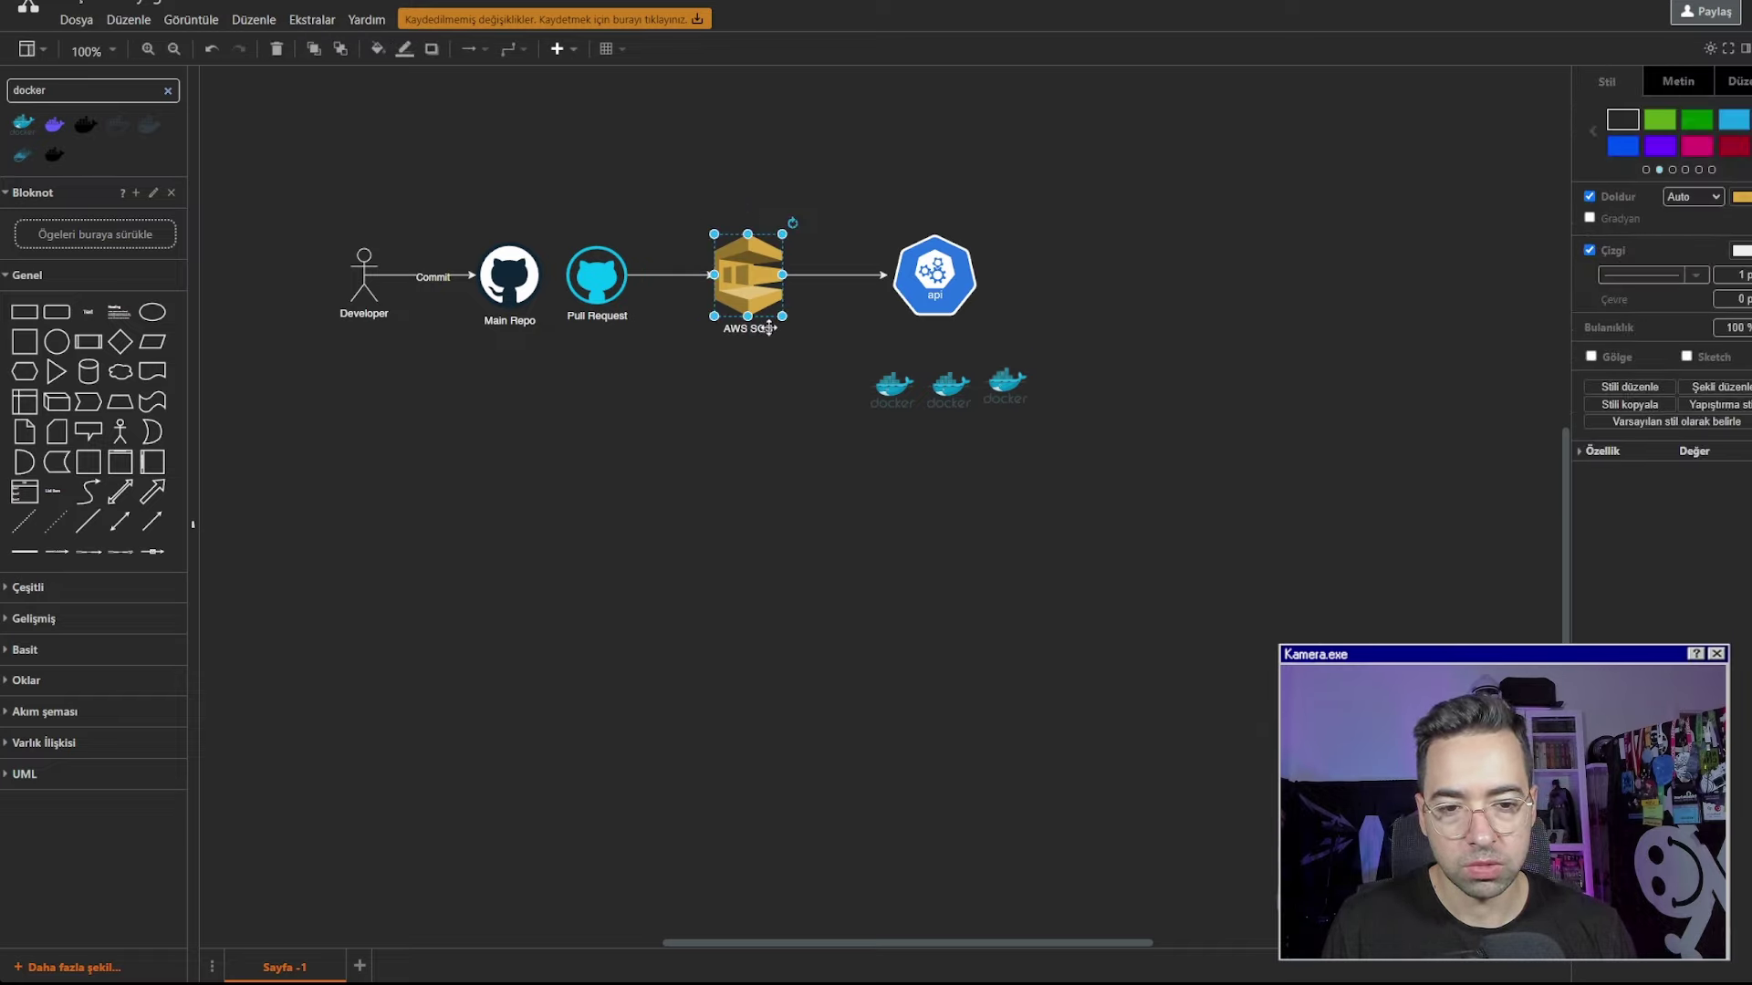
double_click(769, 330)
key(Return)
text(P)
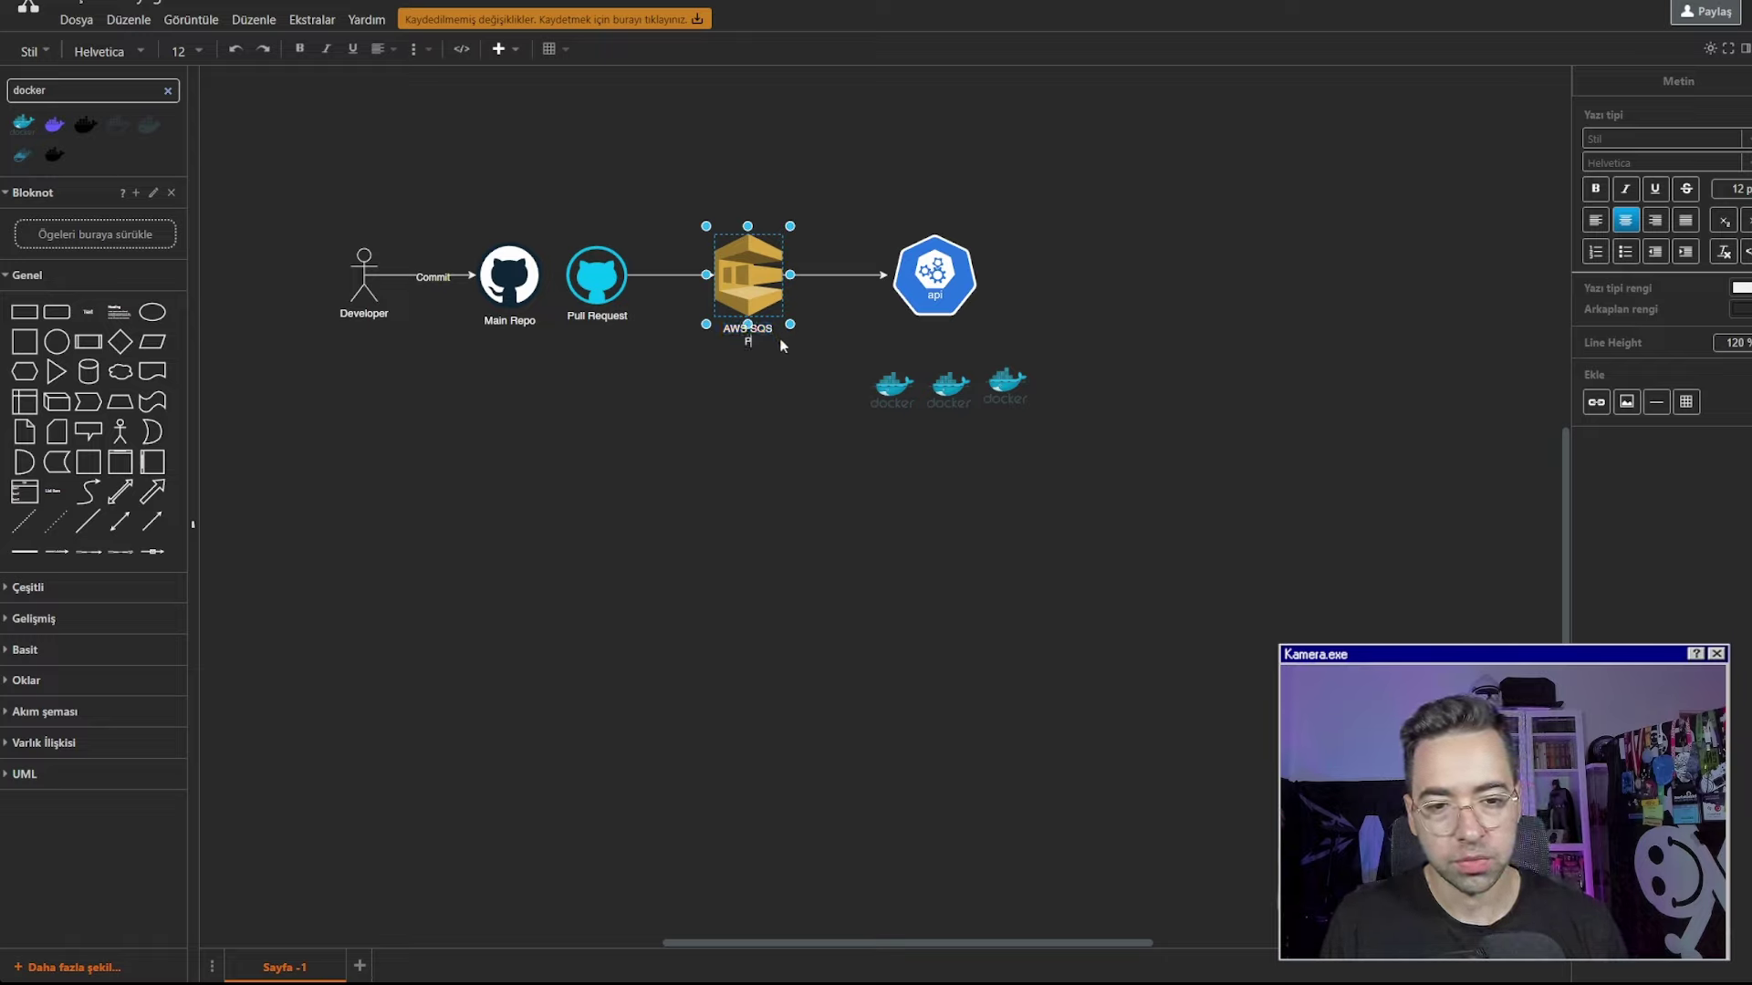
text(R1 )
text(PR2 )
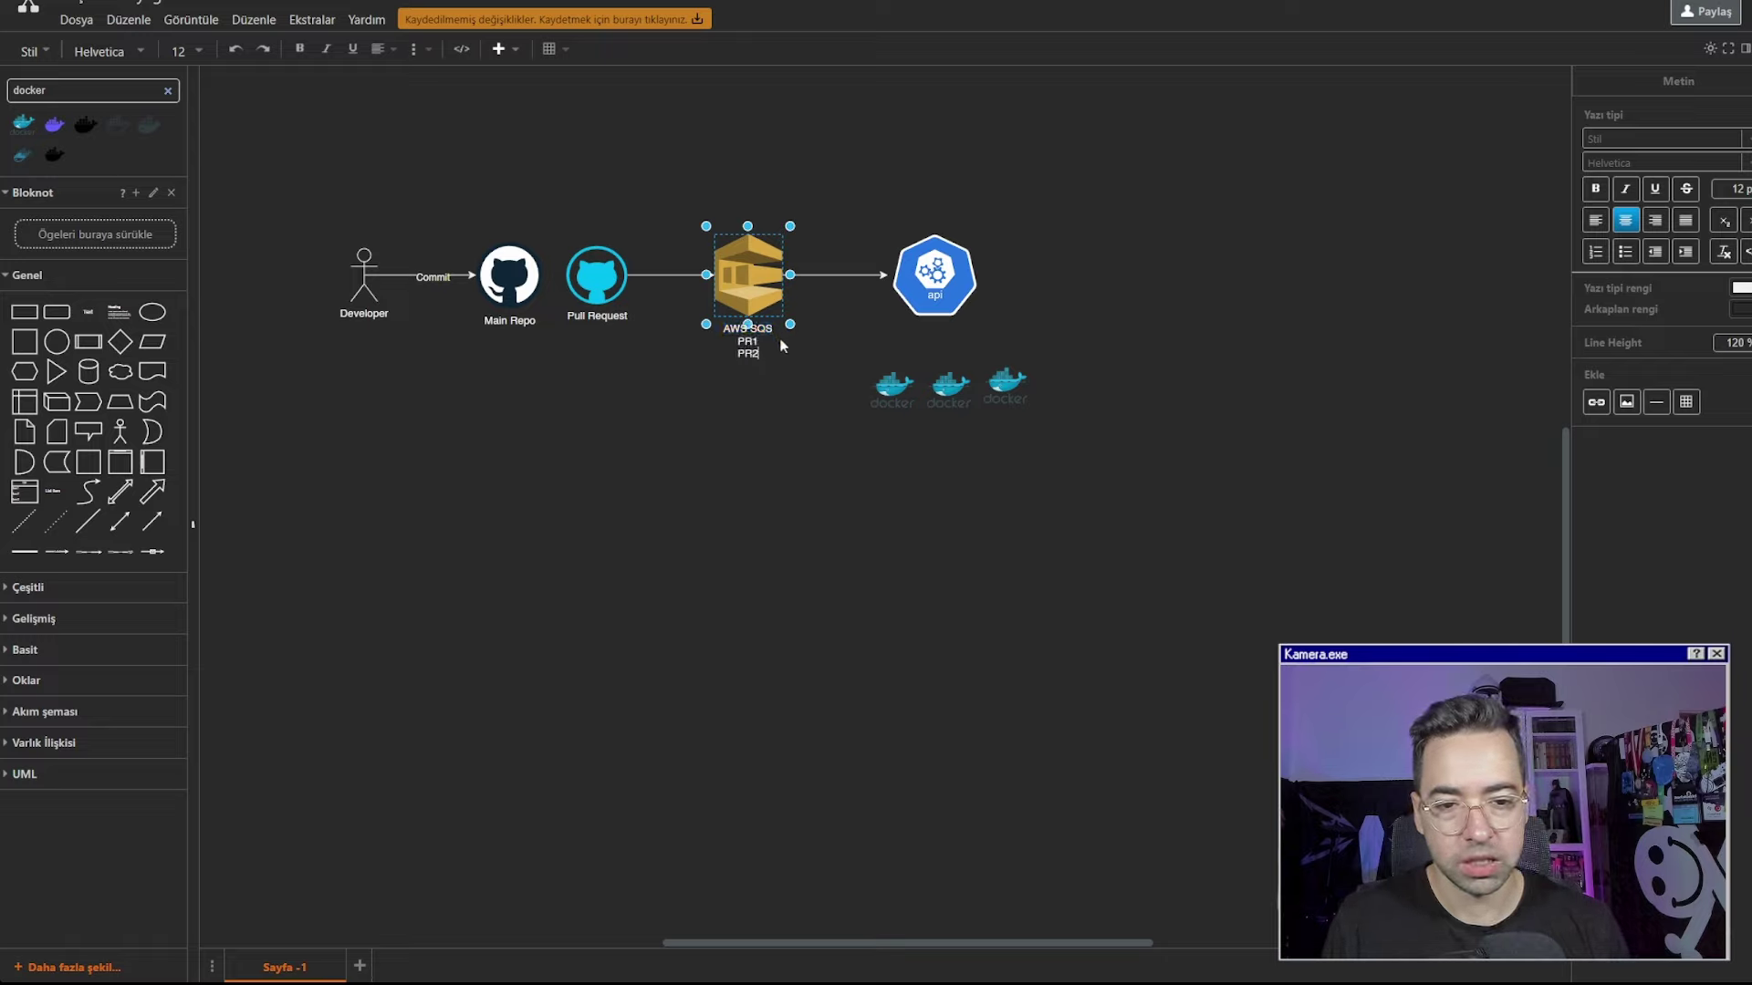
text(PR3)
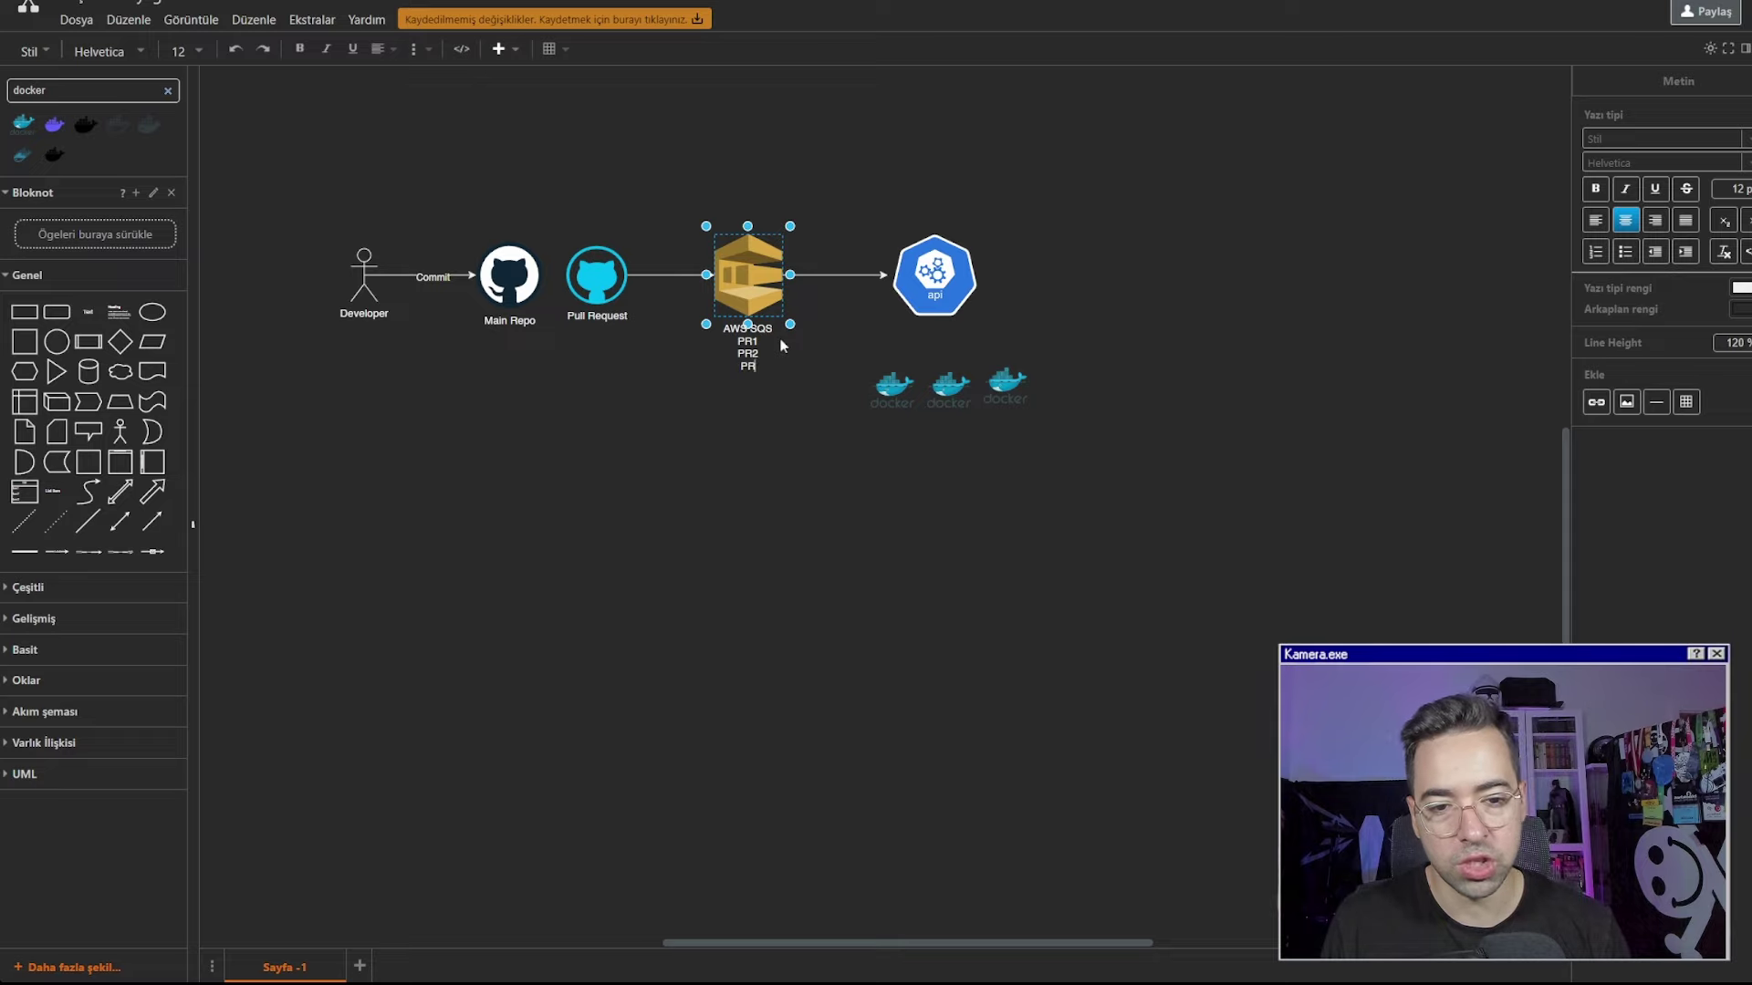
click(922, 326)
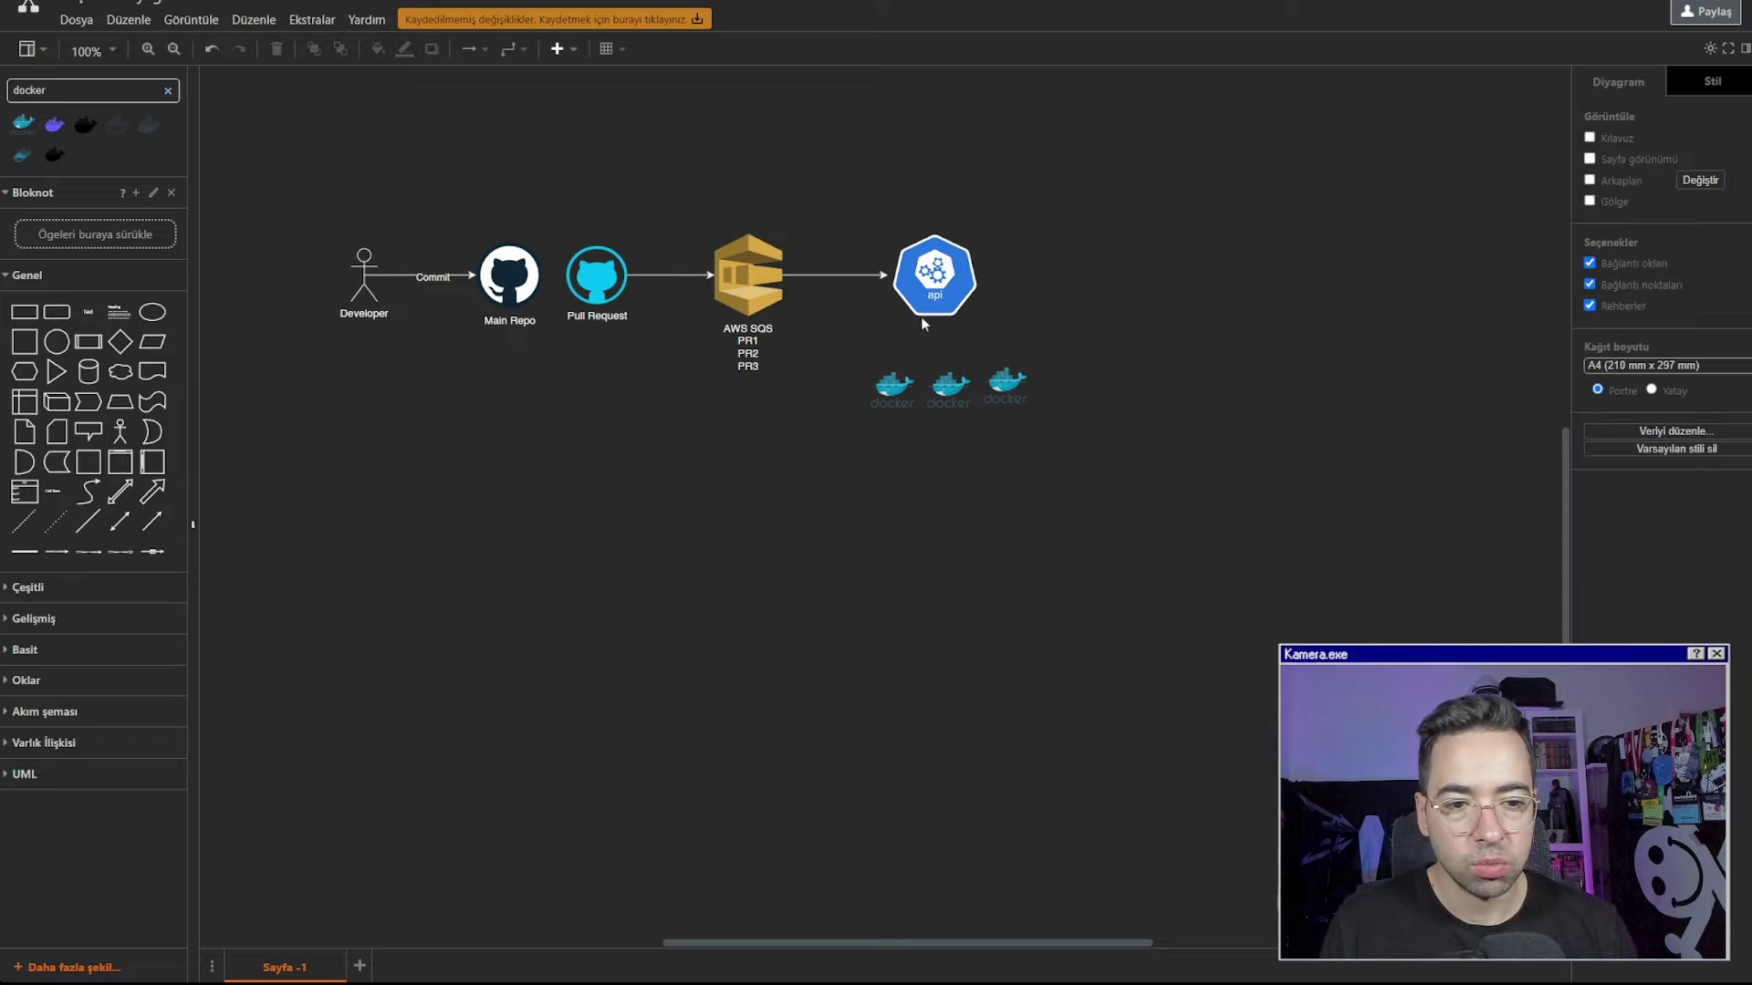
Connect the Kubernetes API icon to the Docker logos beneath it with branching arrows
drag(934, 316, 892, 376)
drag(934, 316, 1009, 374)
click(1047, 354)
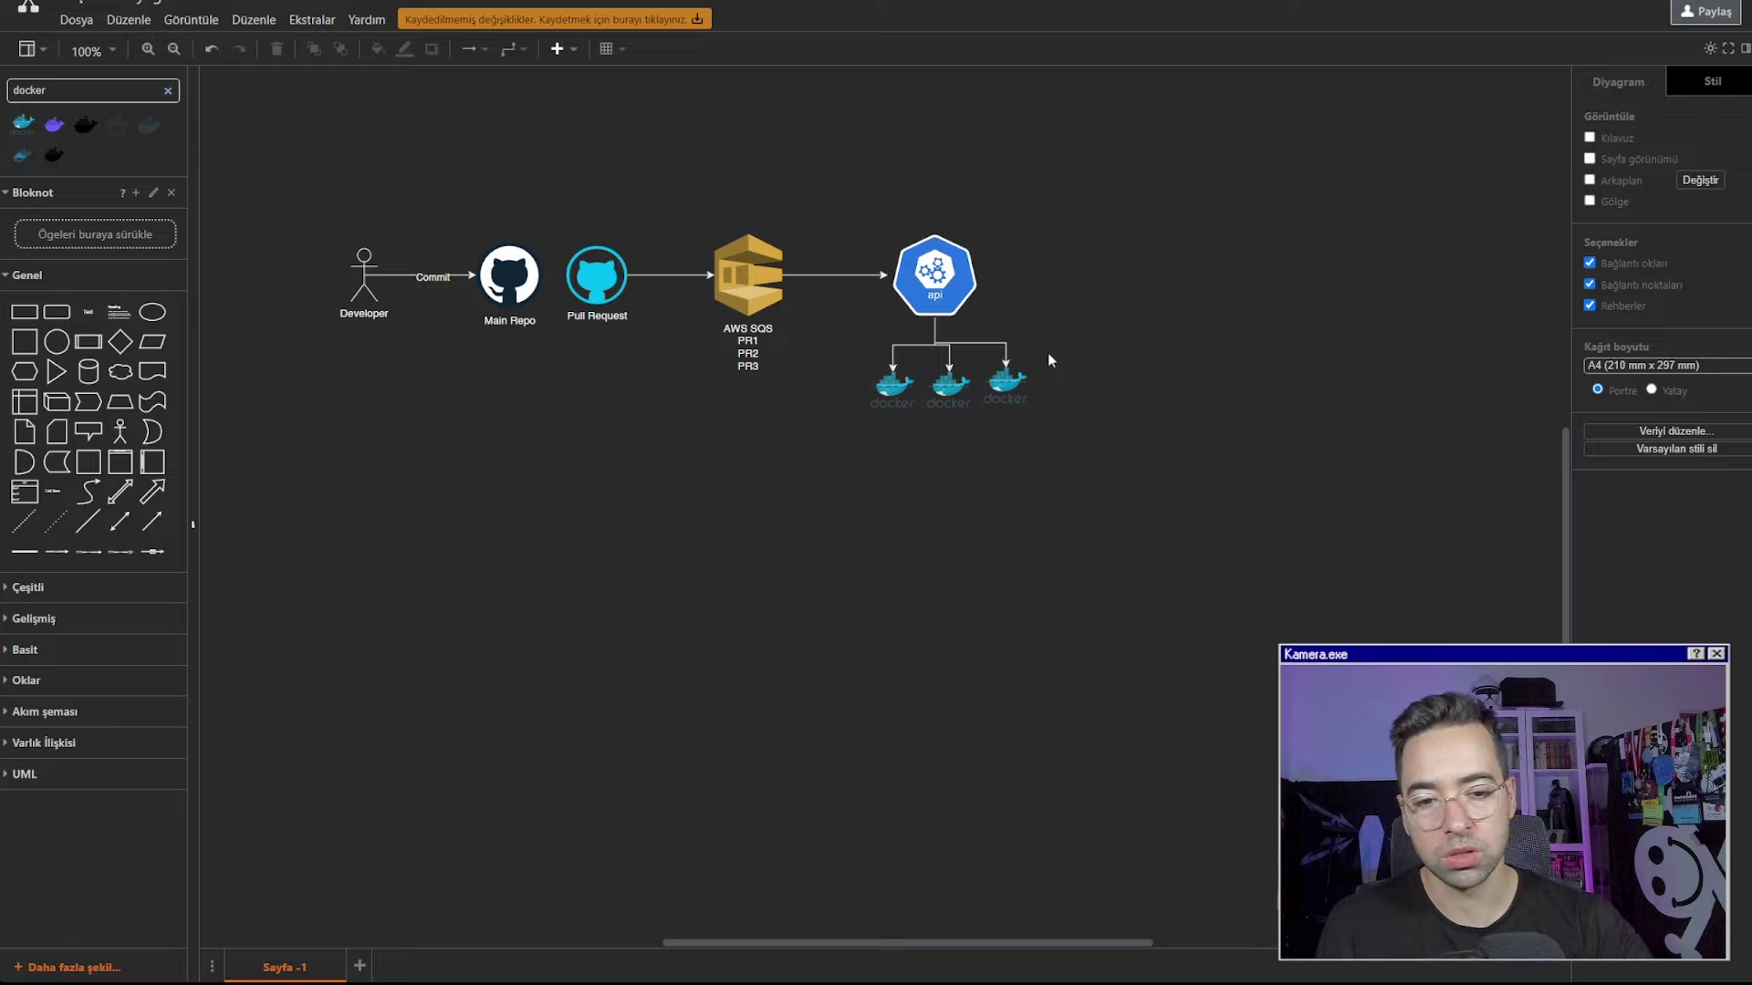
Label the three Docker logos "PR1", "PR2" and "PR3" in order
double_click(893, 392)
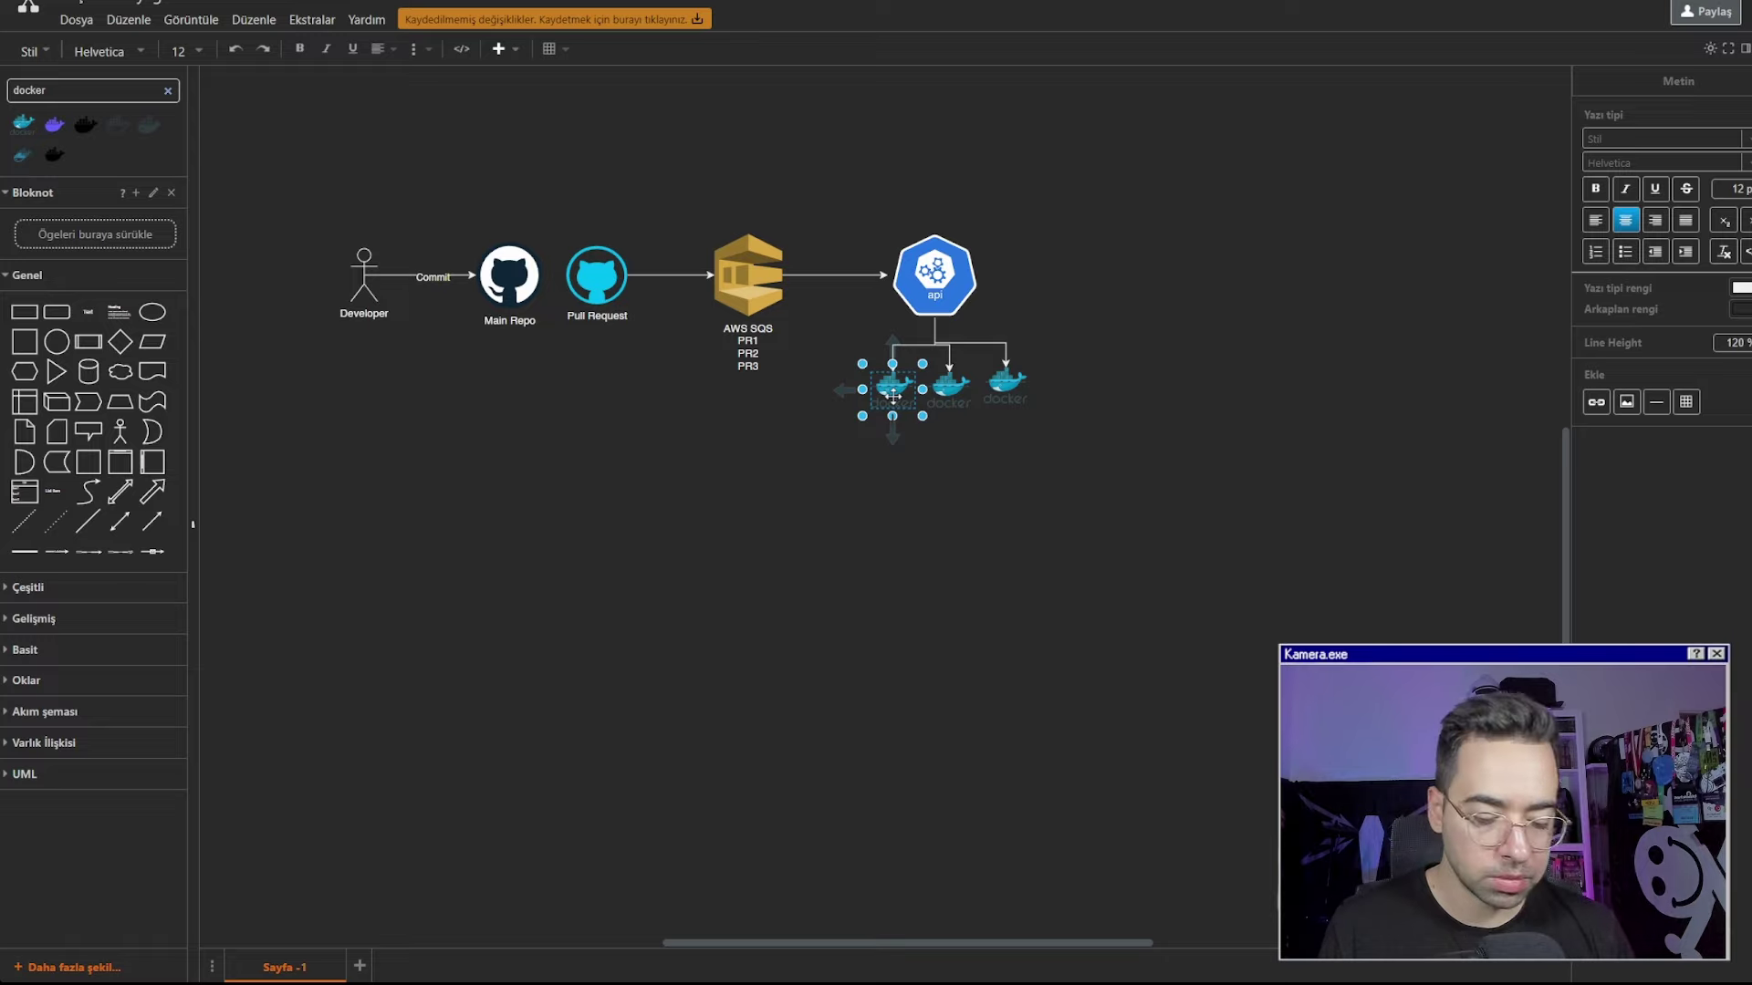
text(PR1)
click(950, 389)
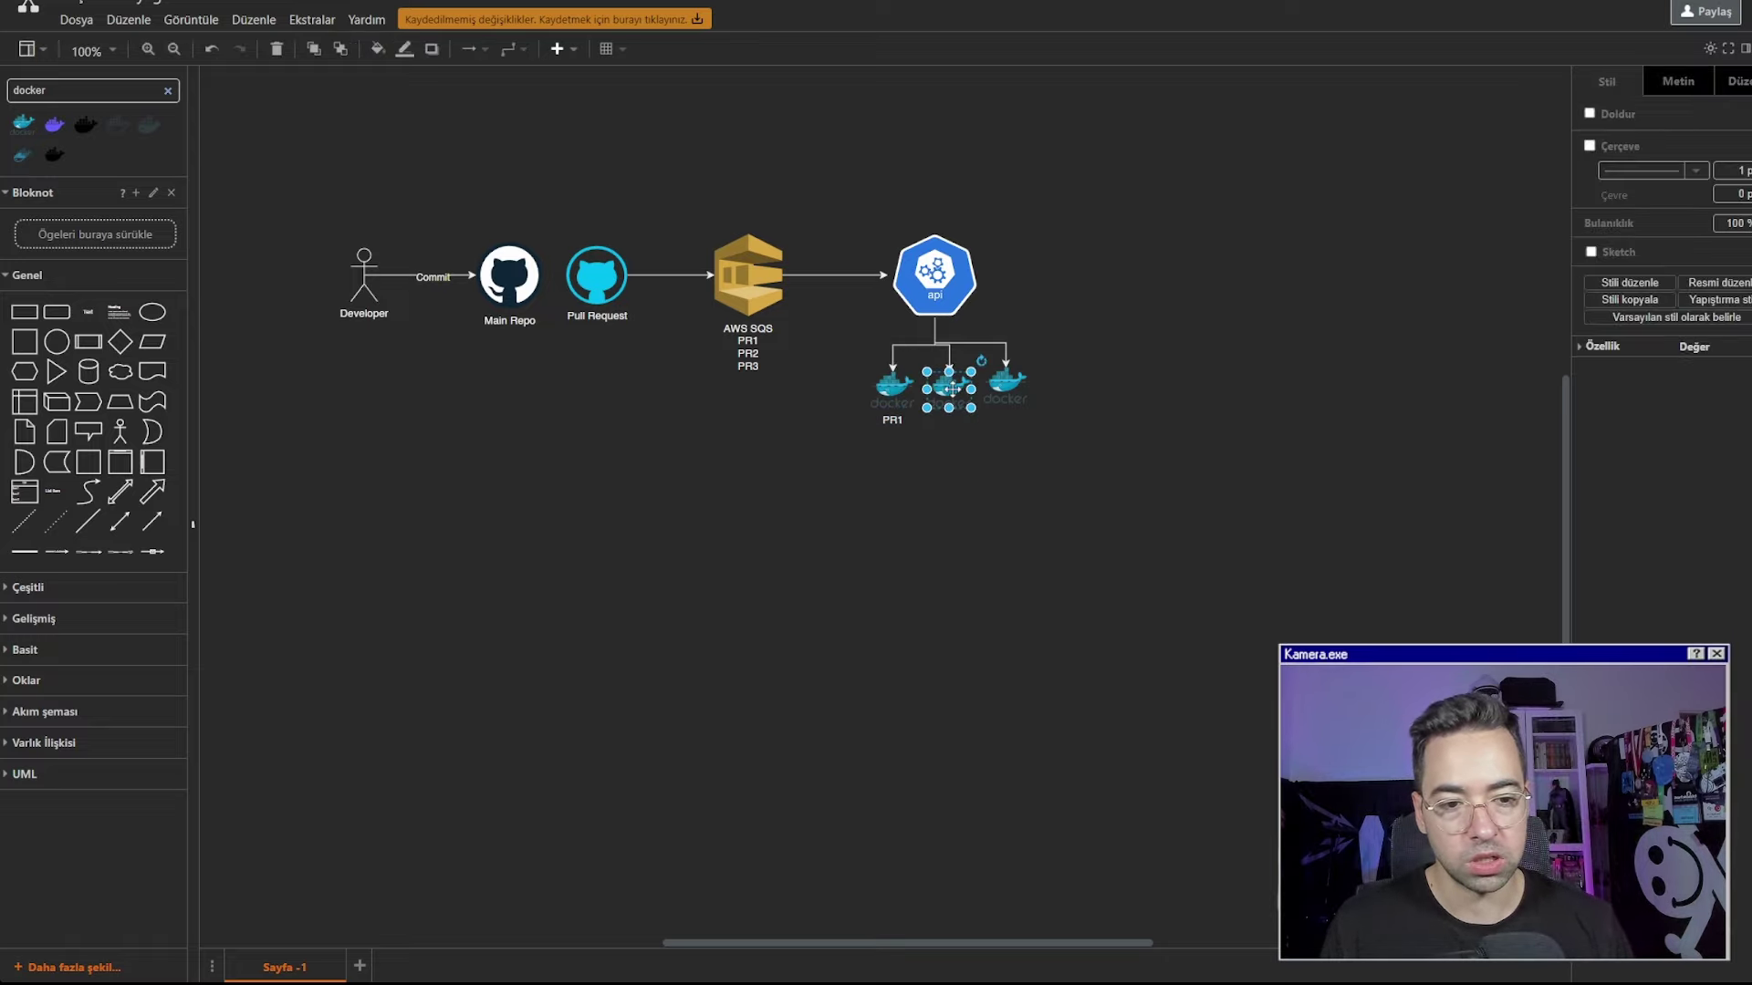
double_click(950, 390)
text(PR2)
click(1001, 384)
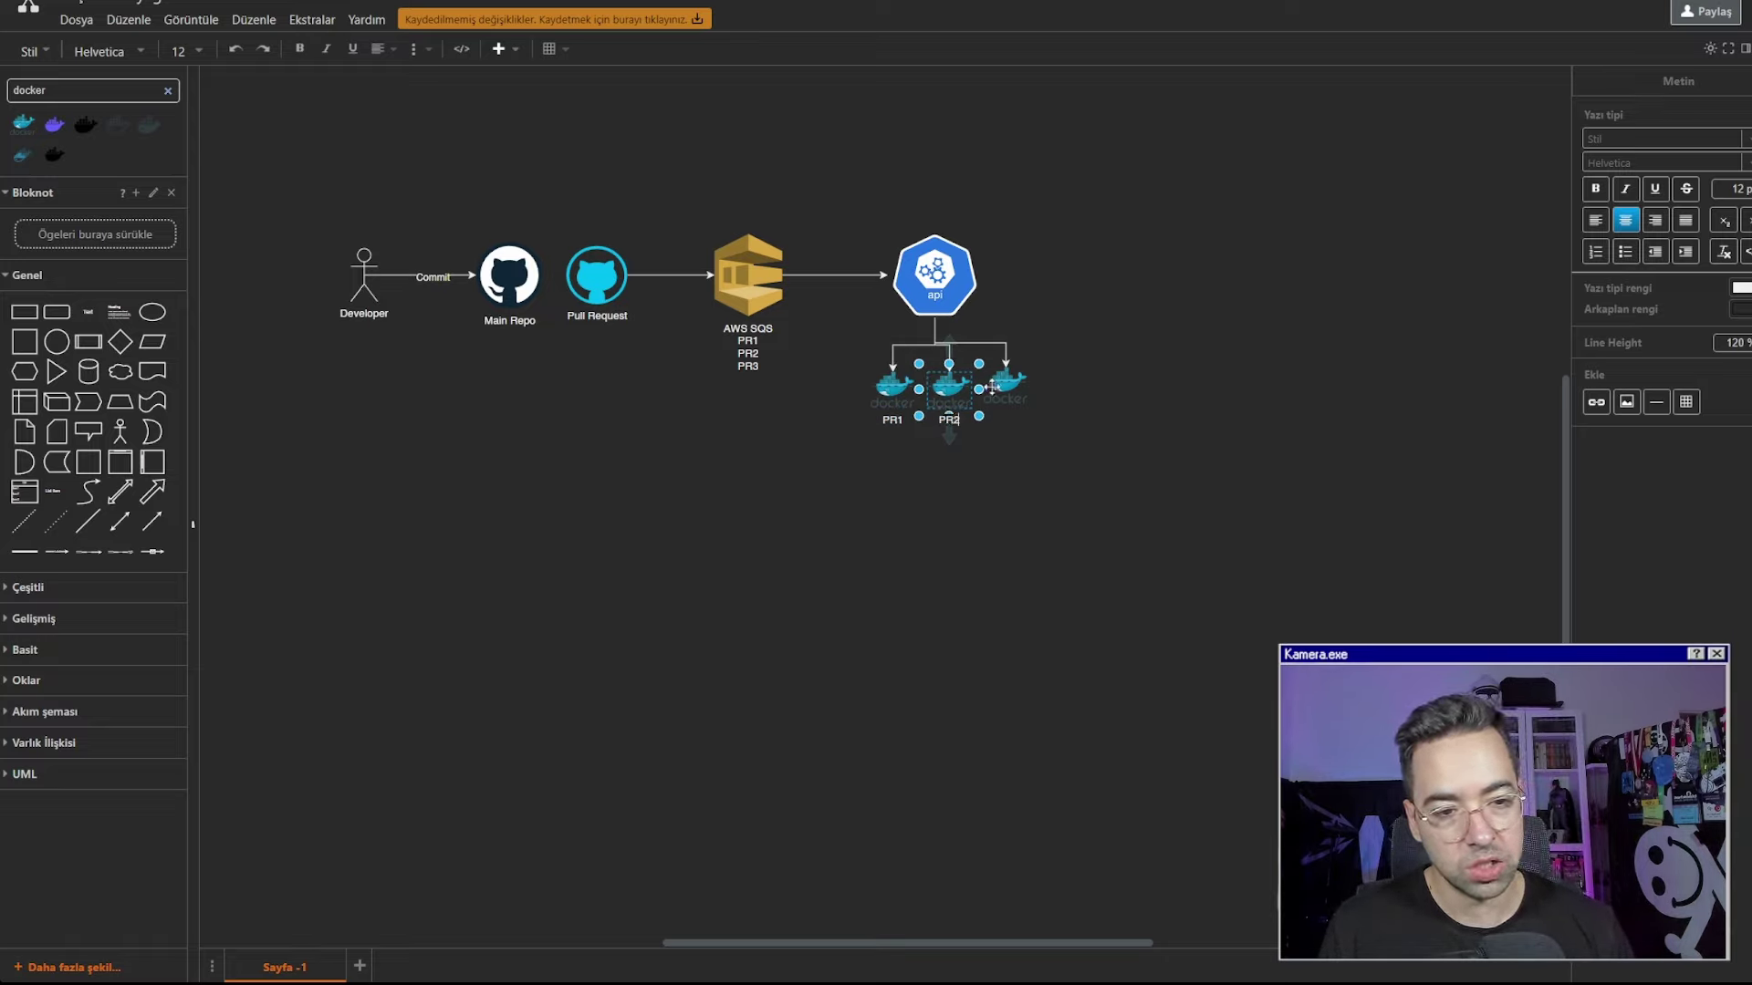
double_click(1001, 384)
text(PR3)
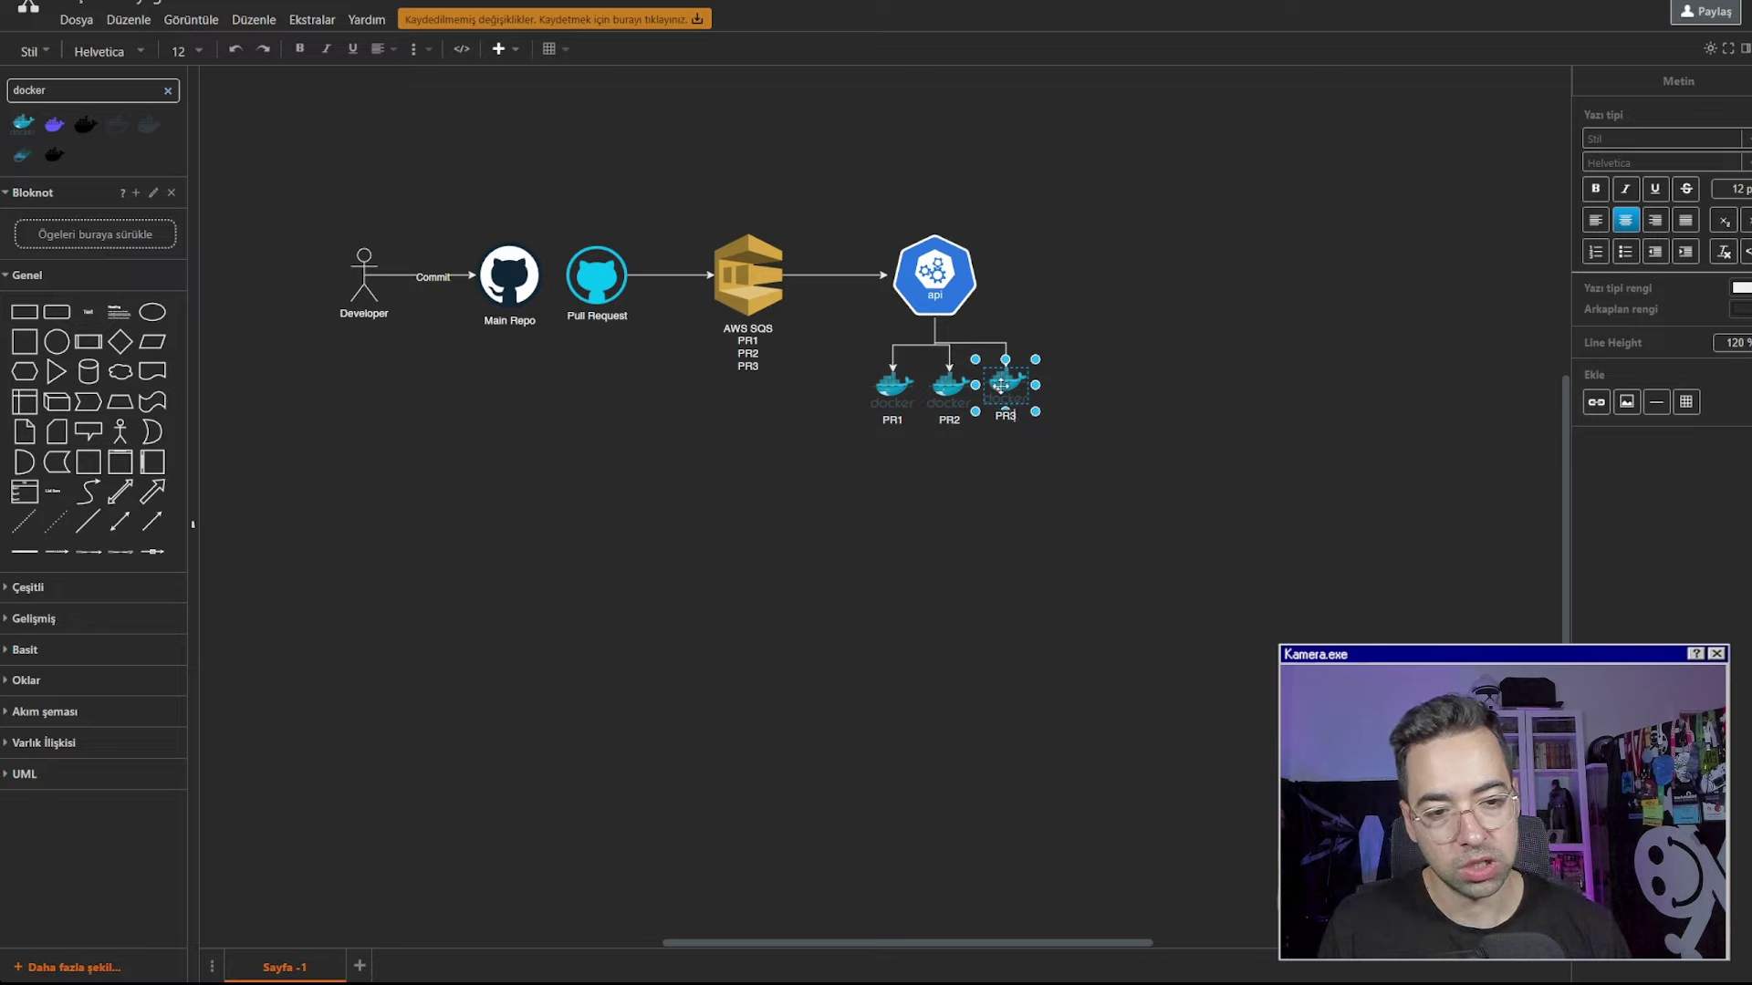
click(1021, 465)
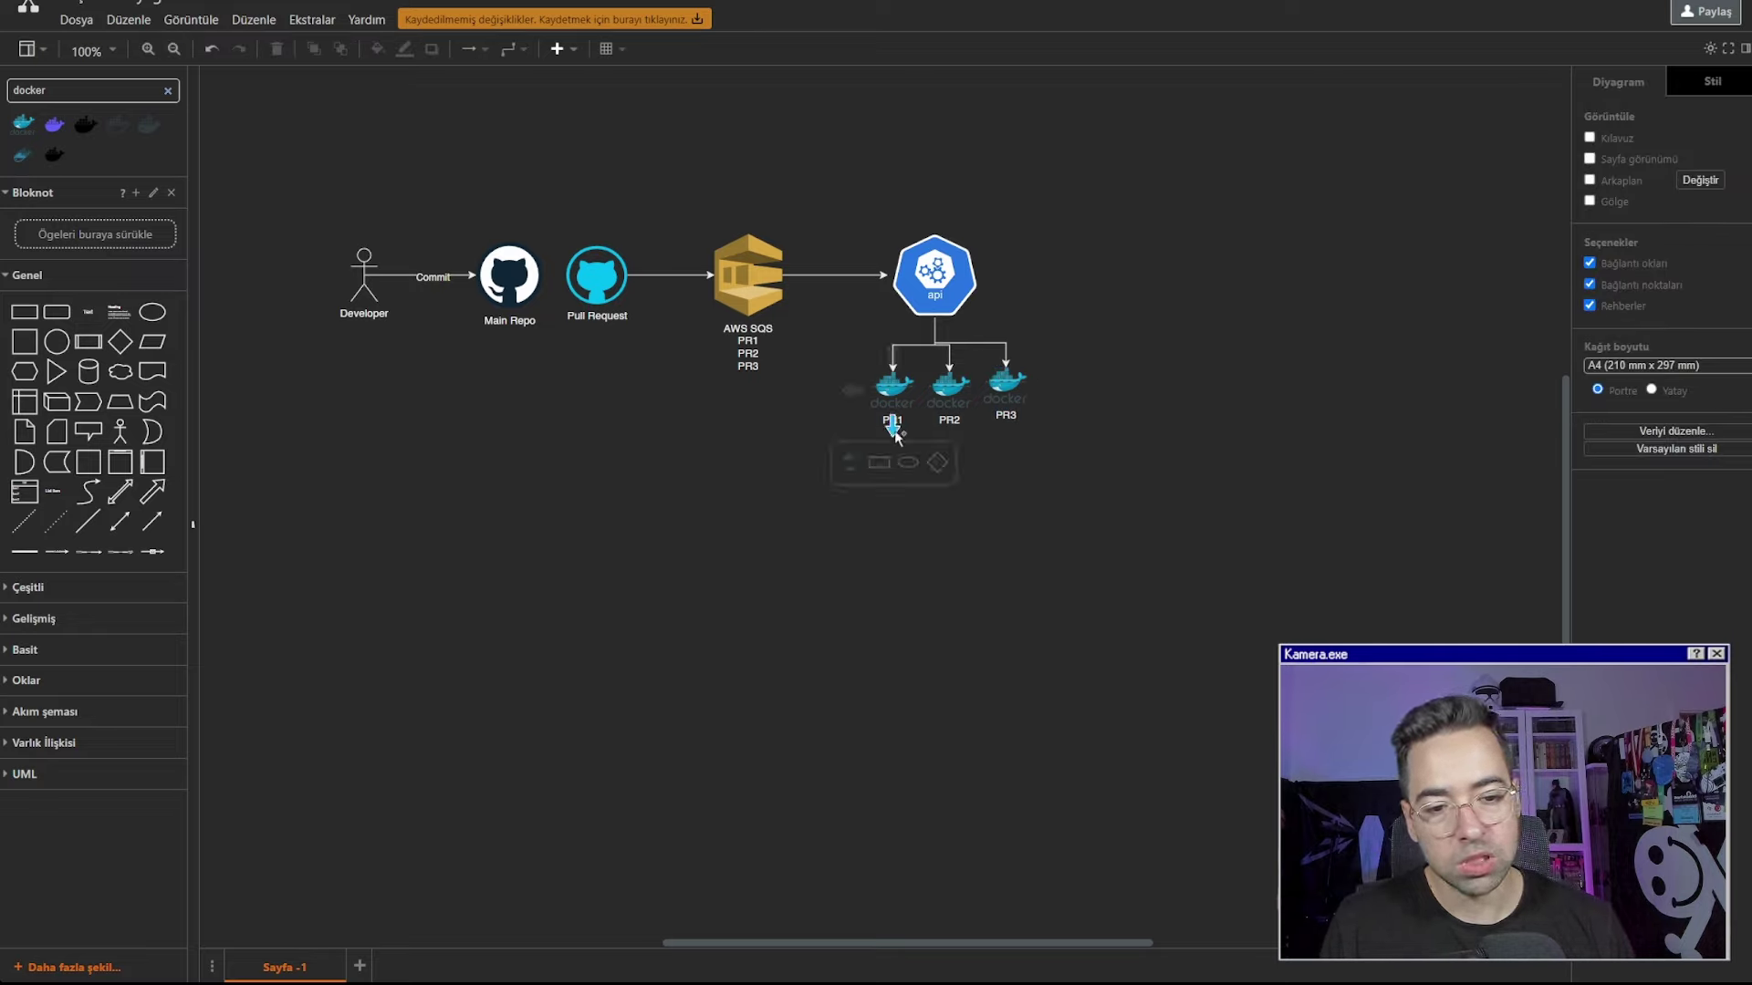
Draw return arrows from each of the three Docker logos back to the Pull Request icon
drag(868, 390, 596, 306)
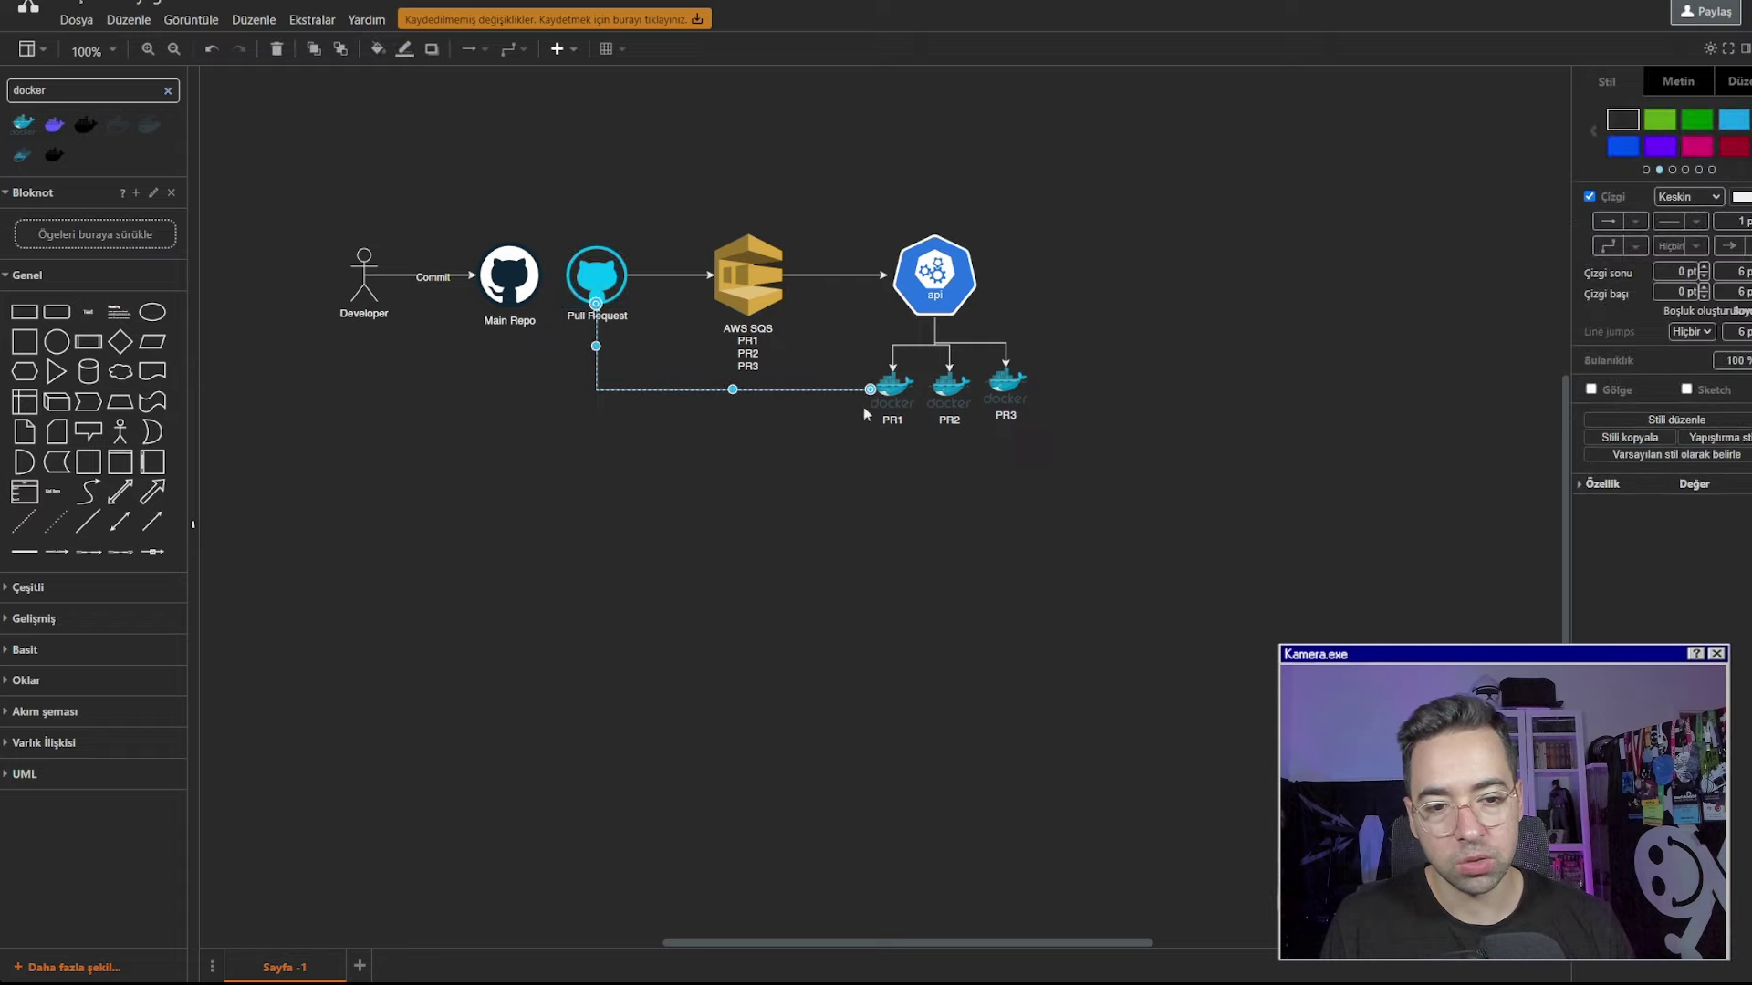
click(948, 419)
drag(949, 421, 595, 314)
click(1004, 387)
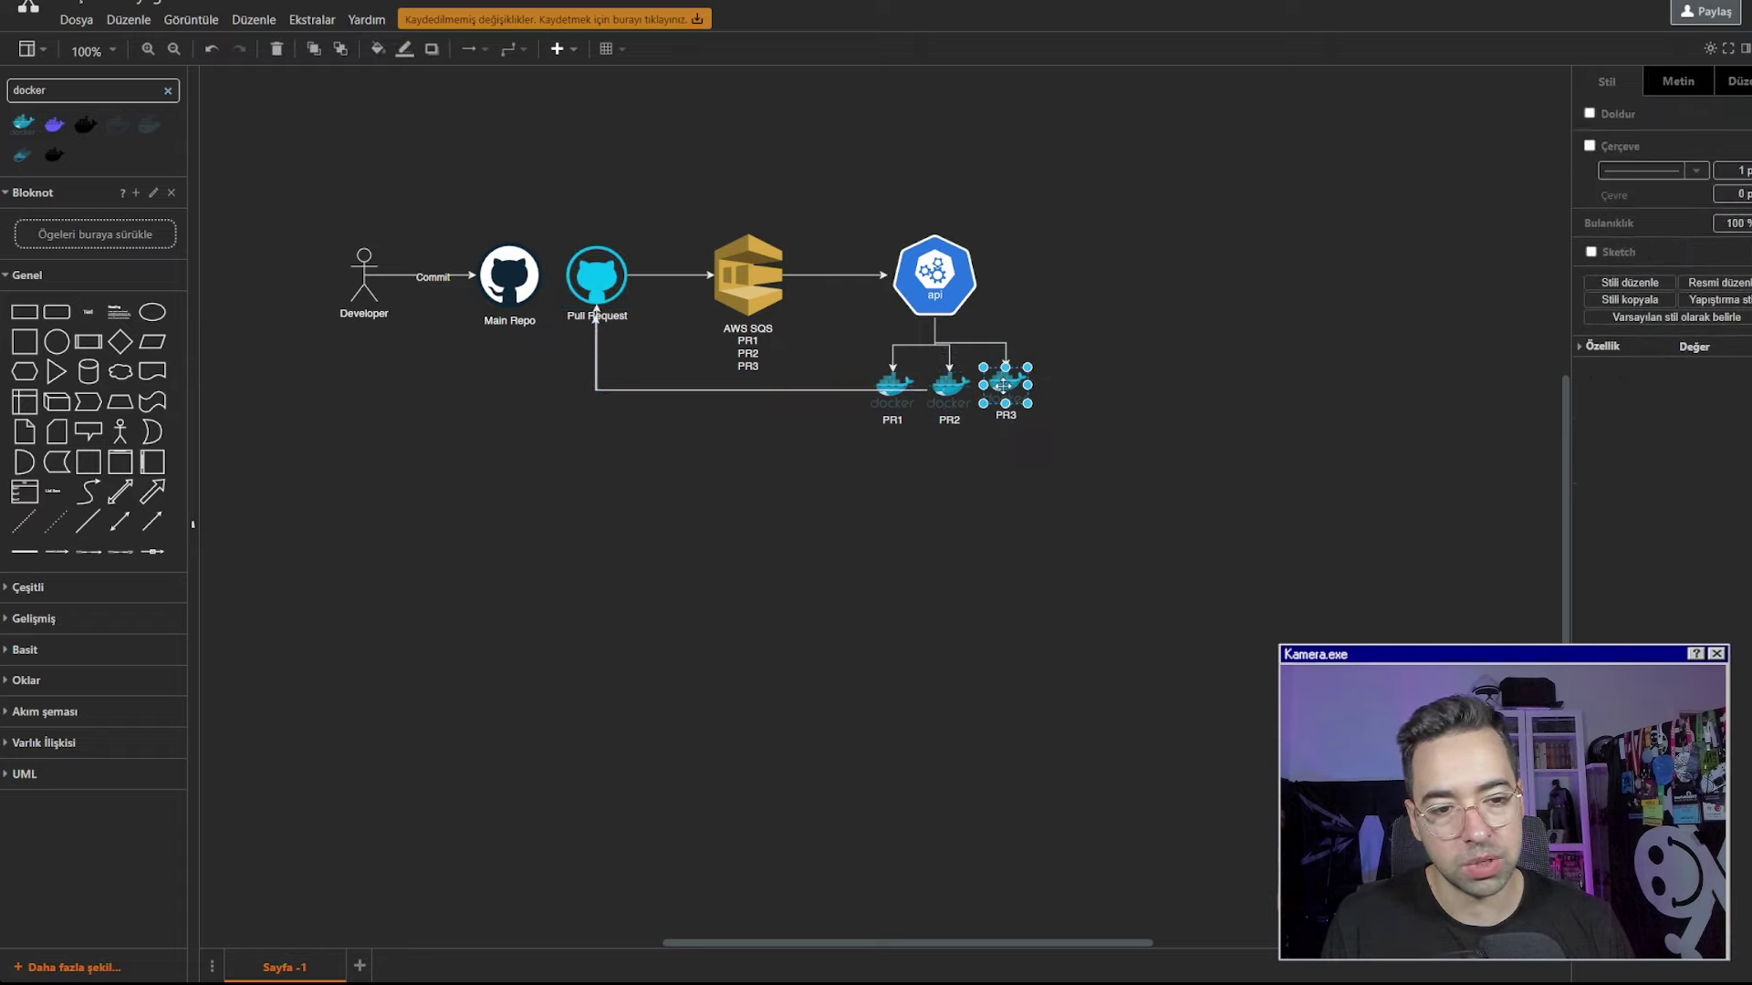
mouse_move(1008, 422)
drag(1008, 423, 593, 312)
click(801, 512)
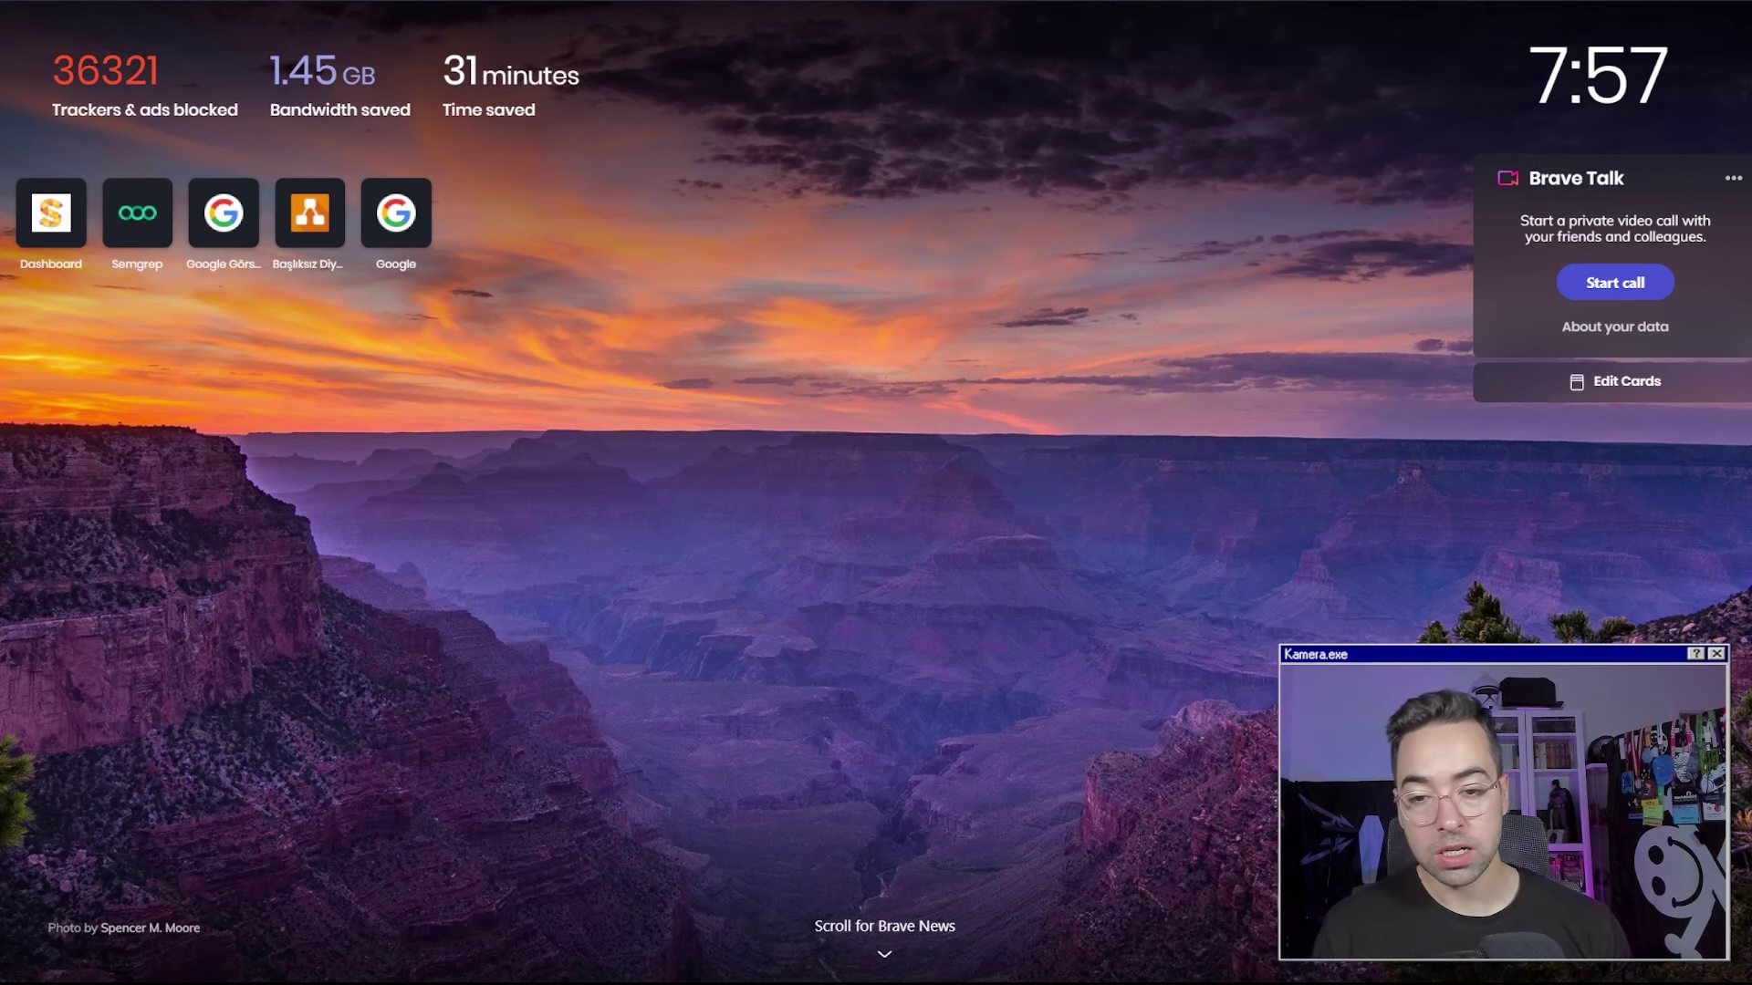
Switch to a new Brave browser tab and look up "semgrep"
text(semgrep)
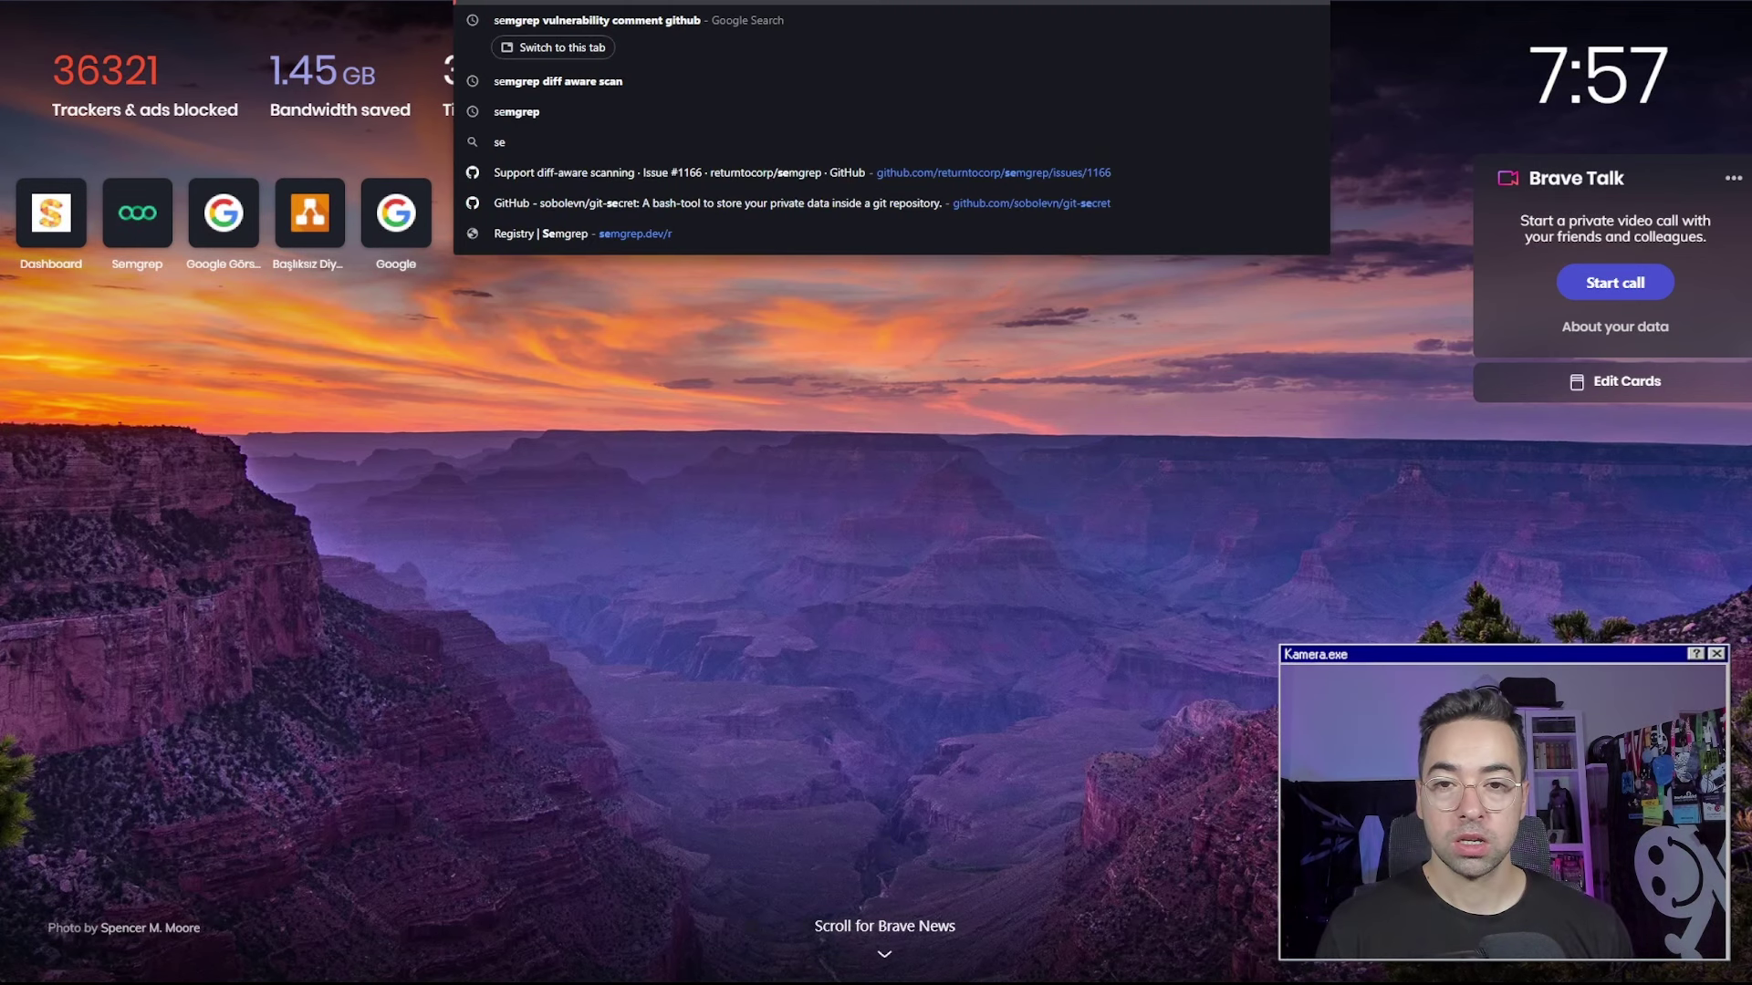
key(Return)
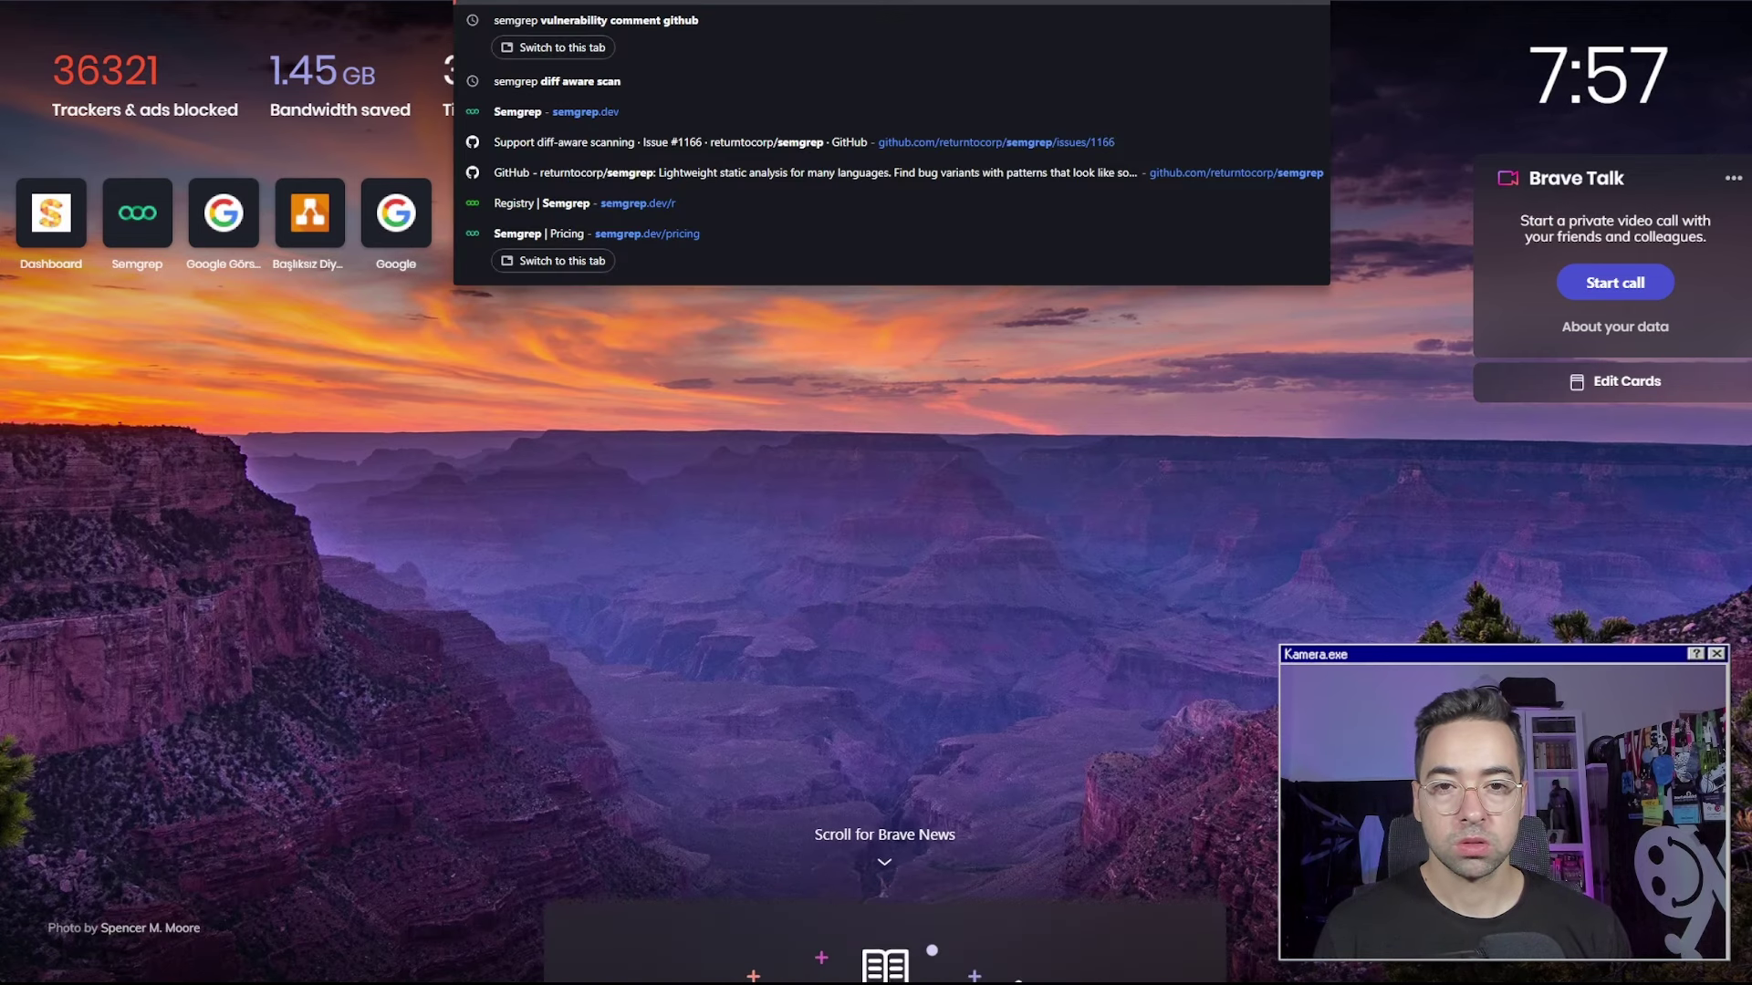
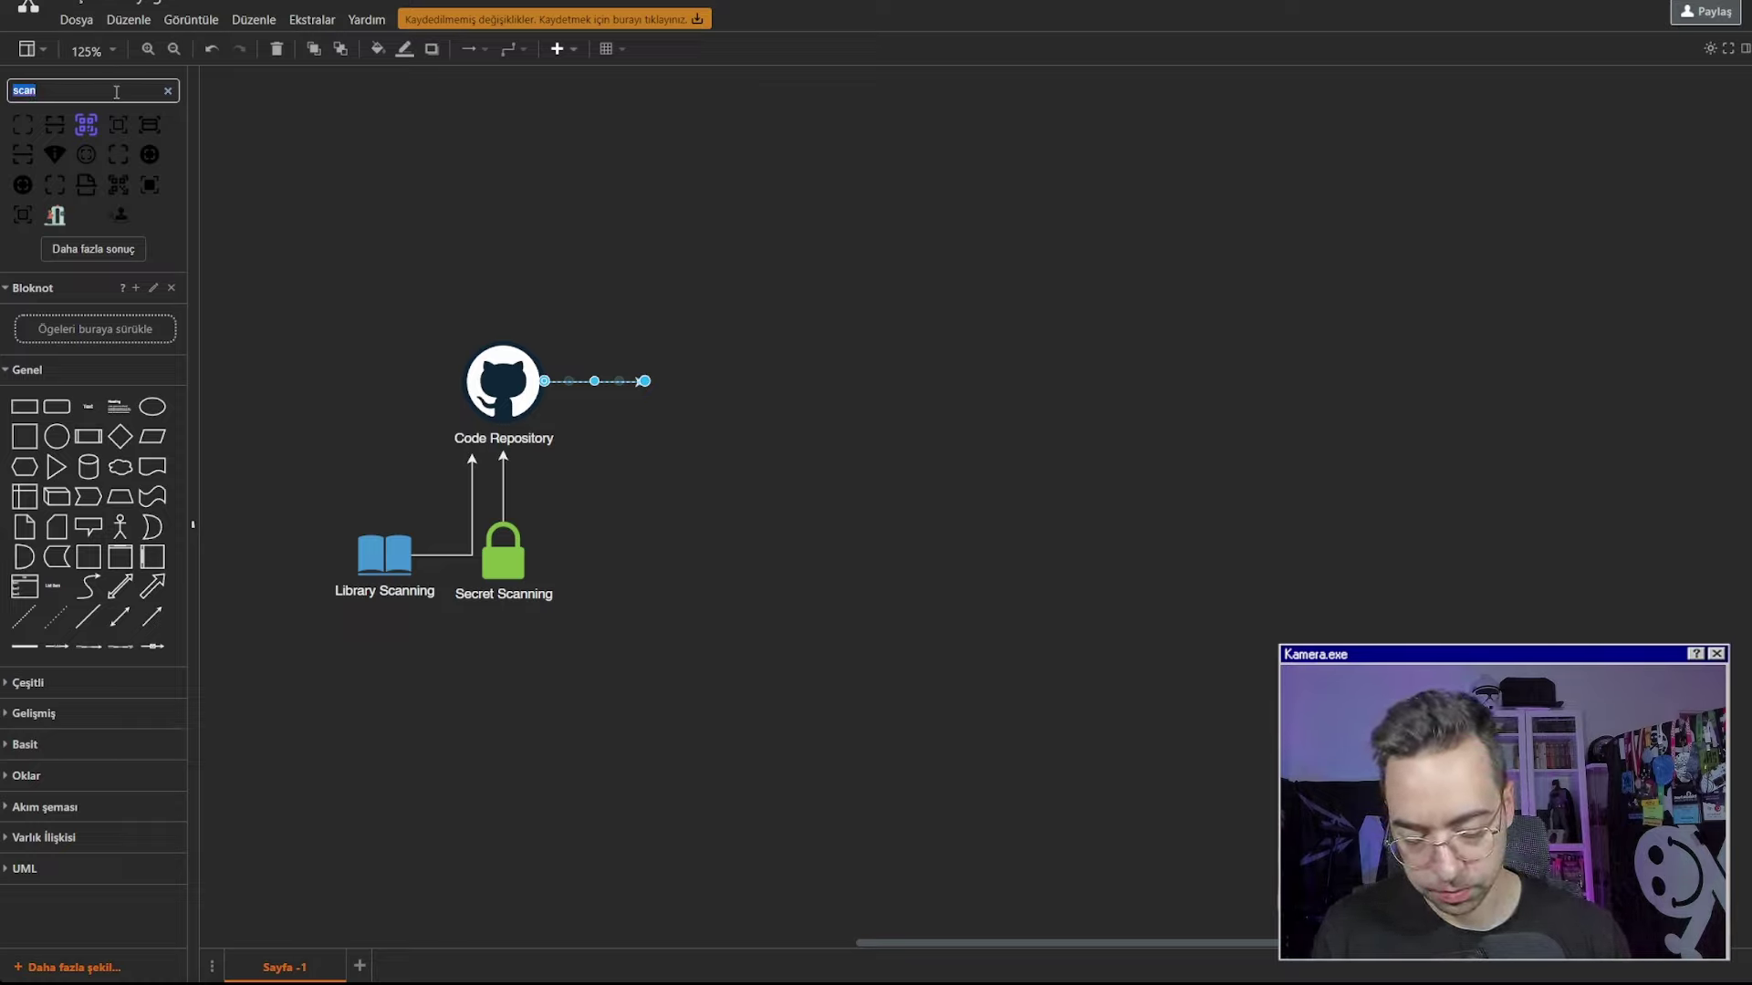
Search the draw.io shapes for "vuln" and "analyze" to find a scanning icon
text(vuln)
key(Return)
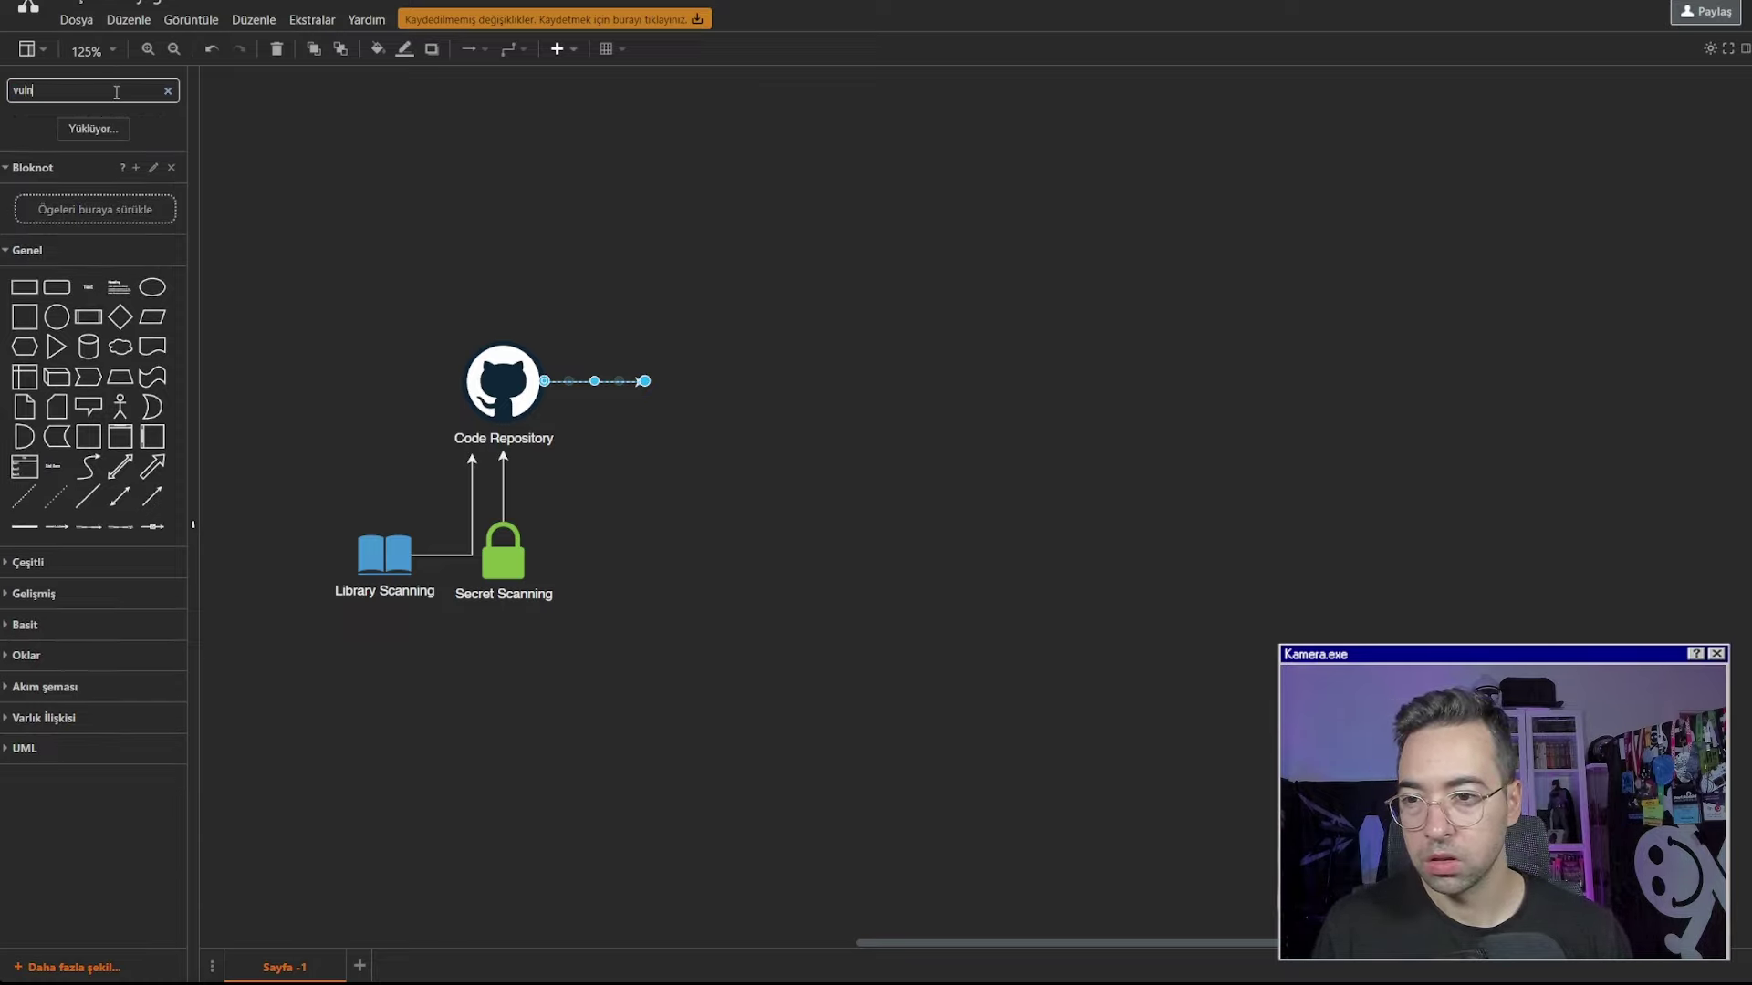
double_click(109, 92)
key(BackSpace)
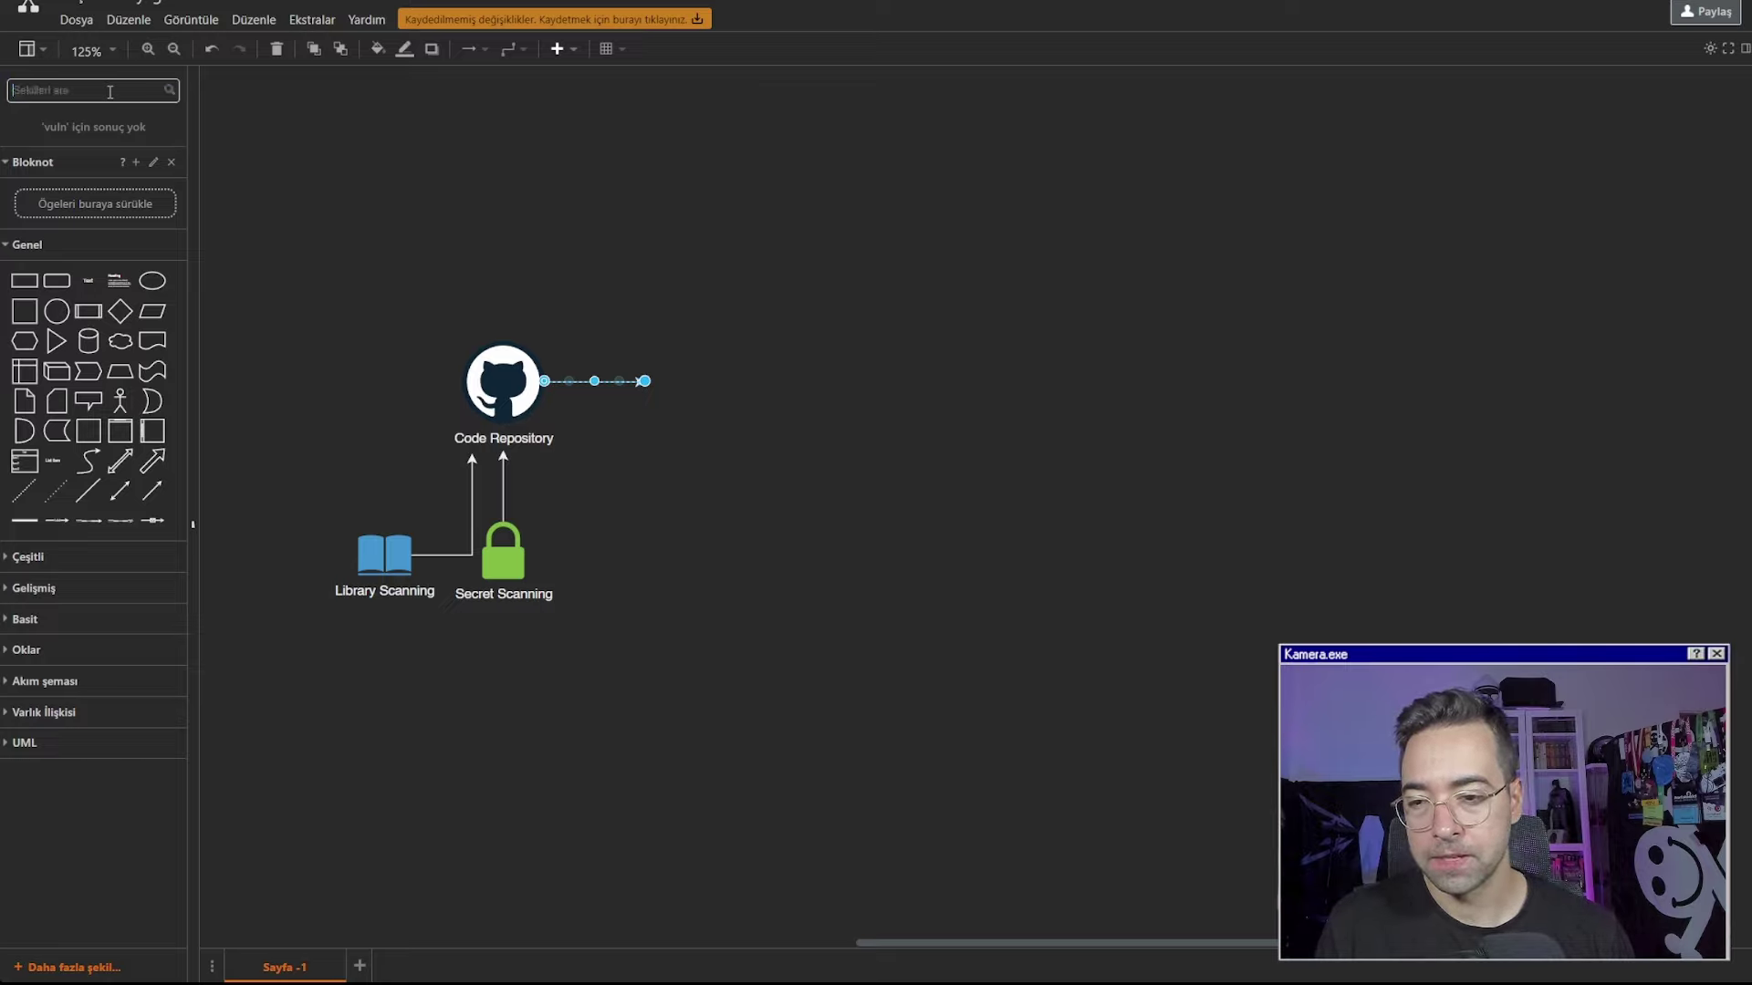
text(aralyze)
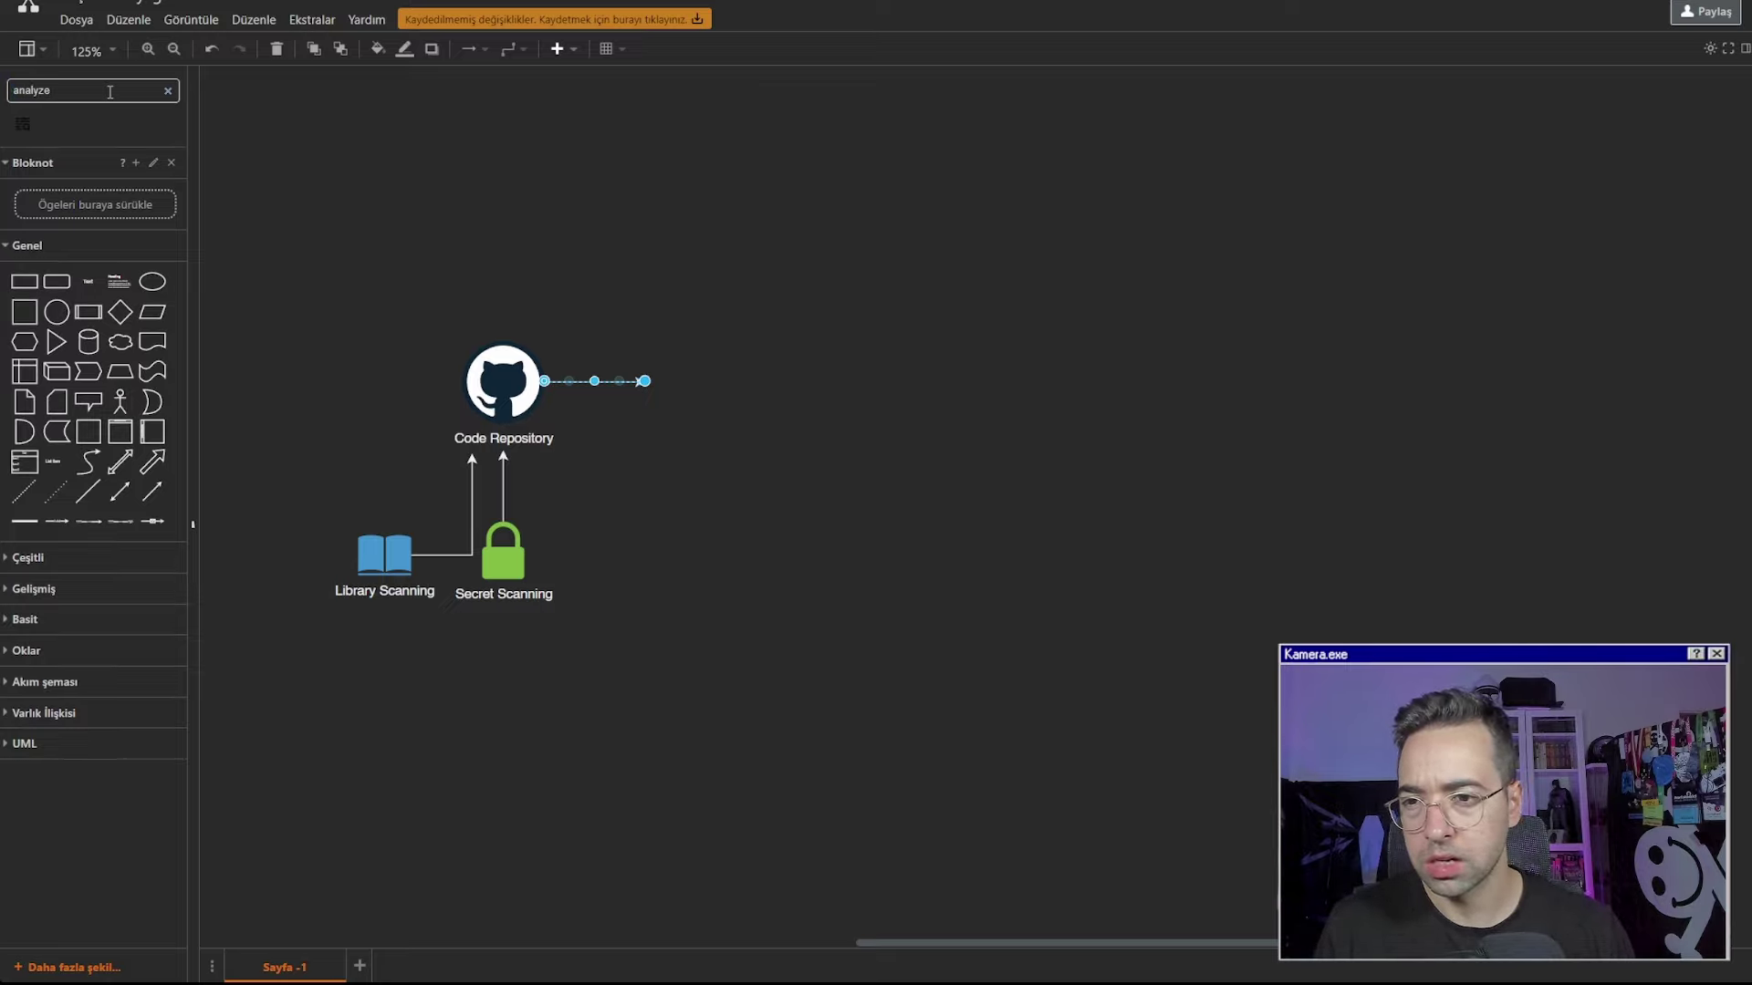
Search the shapes for "target" and try reducing the bullseye to its dark inner circle after the Code Repository arrow, then delete it
key(ctrl+a)
text(targe)
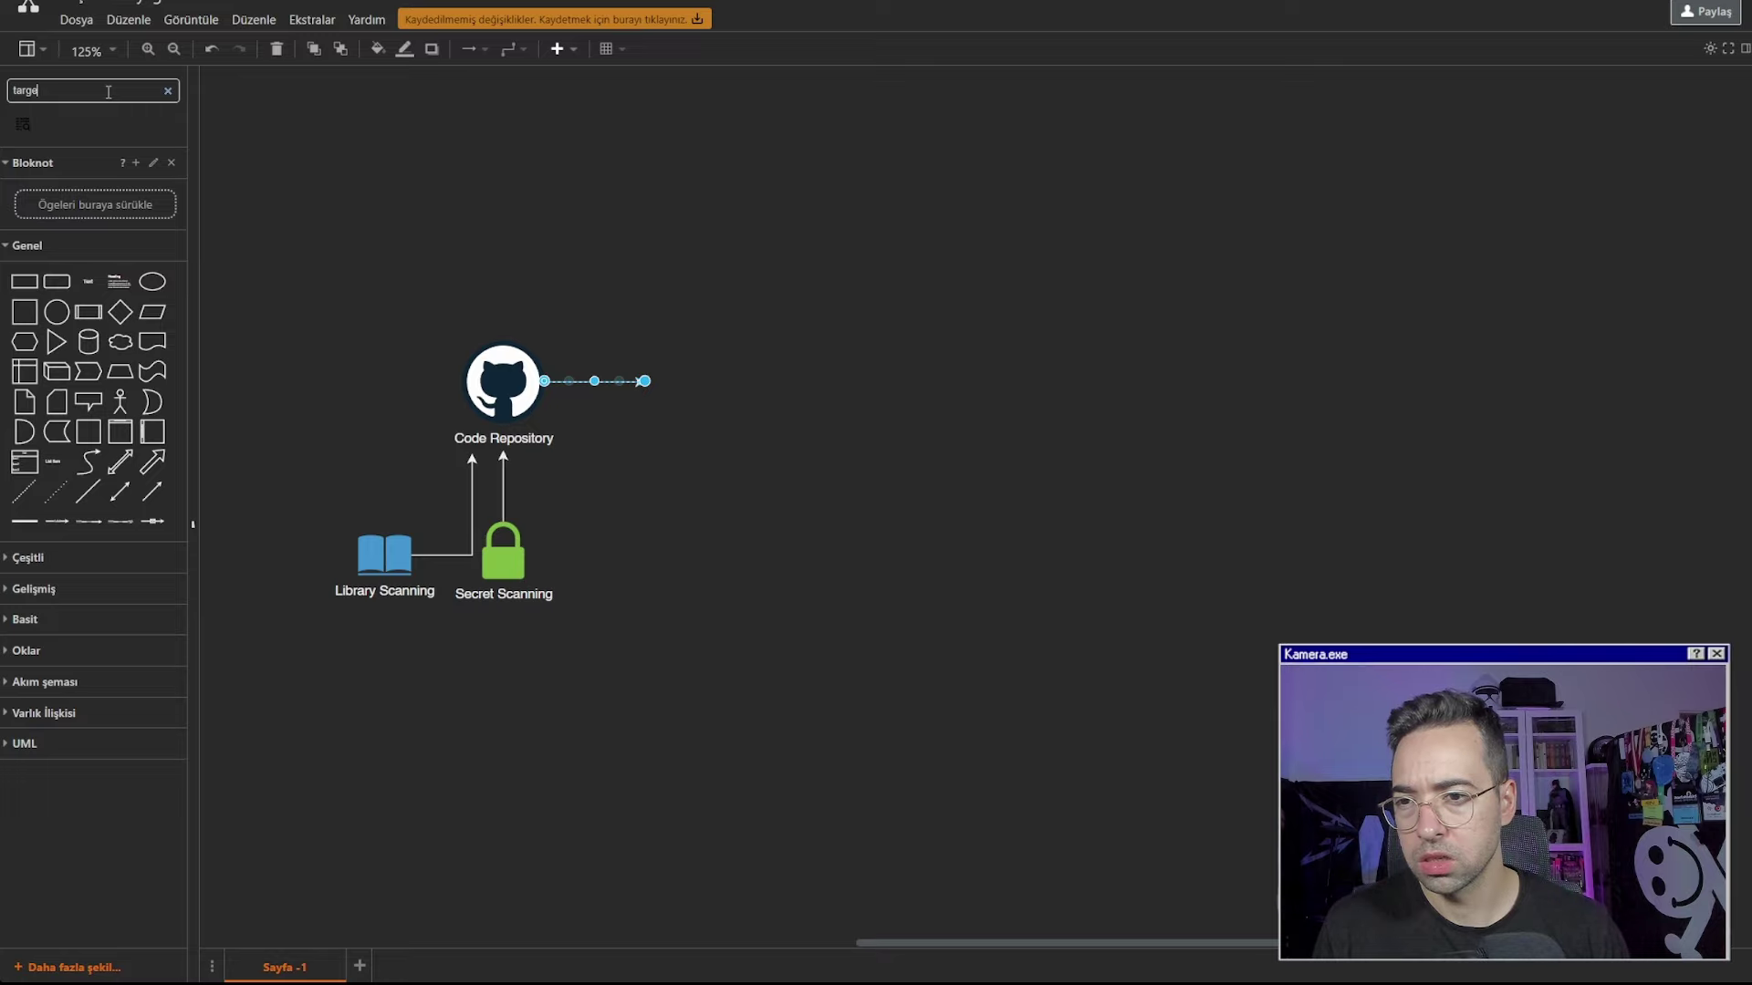
text(t)
drag(86, 125, 812, 490)
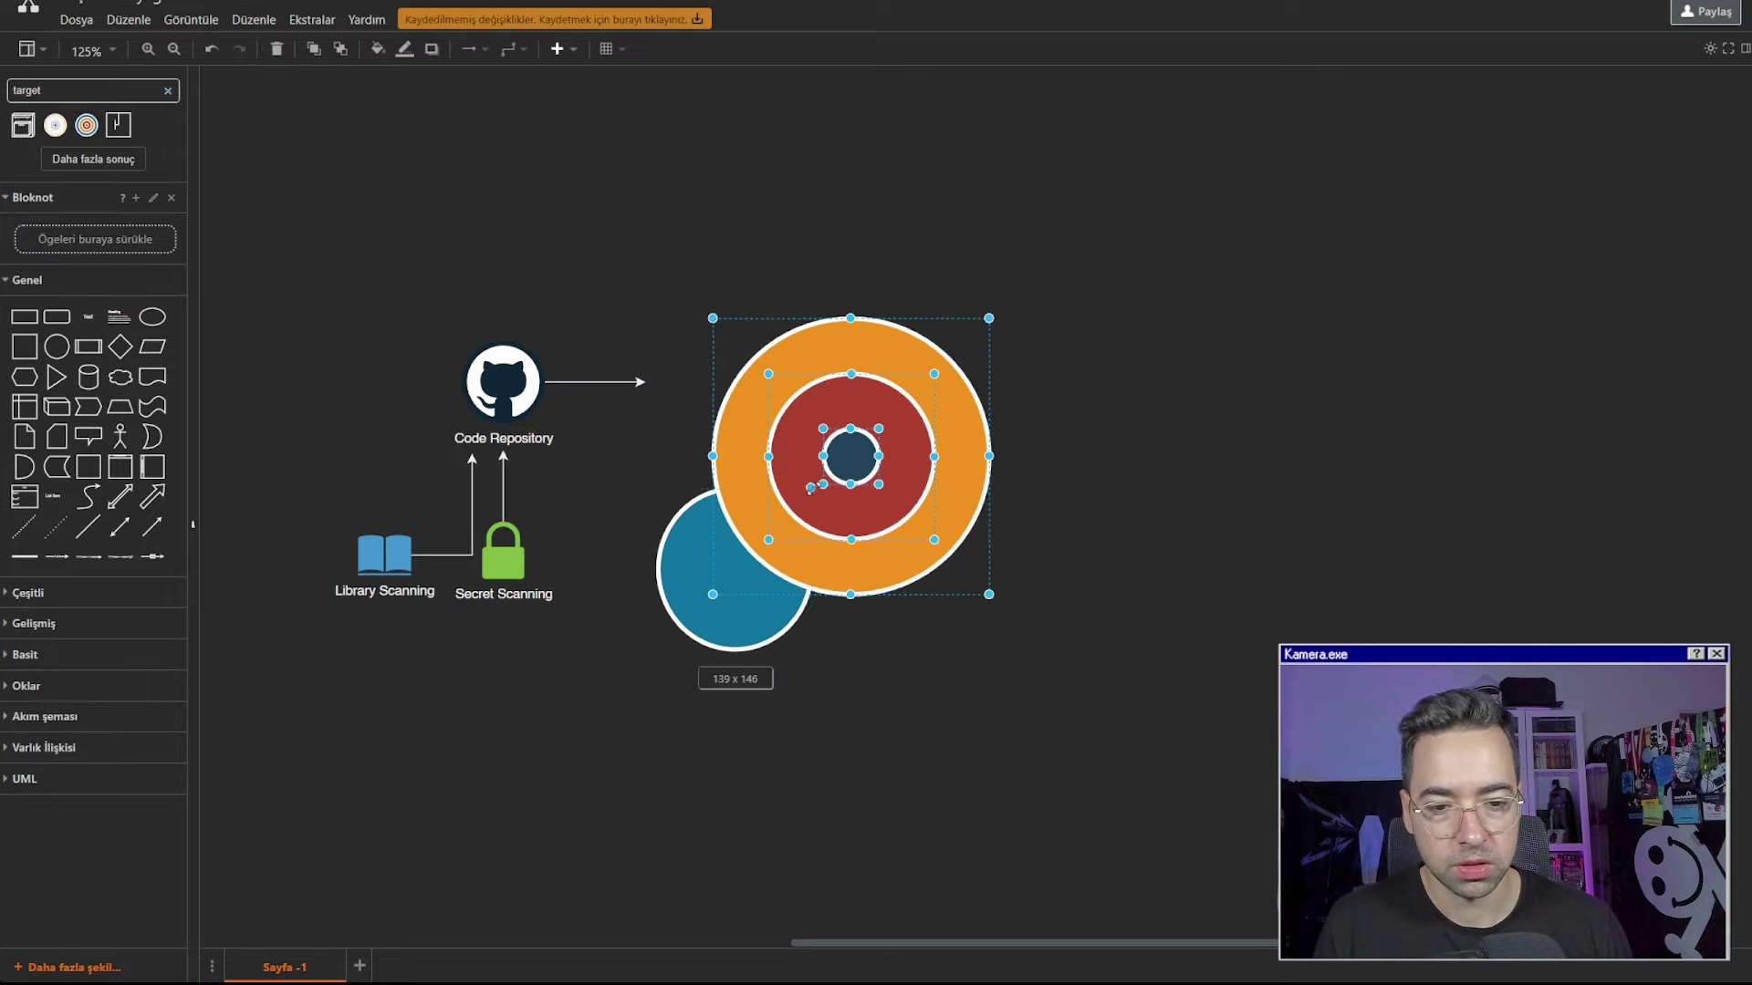
drag(1061, 709, 739, 491)
click(902, 541)
key(Delete)
click(735, 584)
key(Delete)
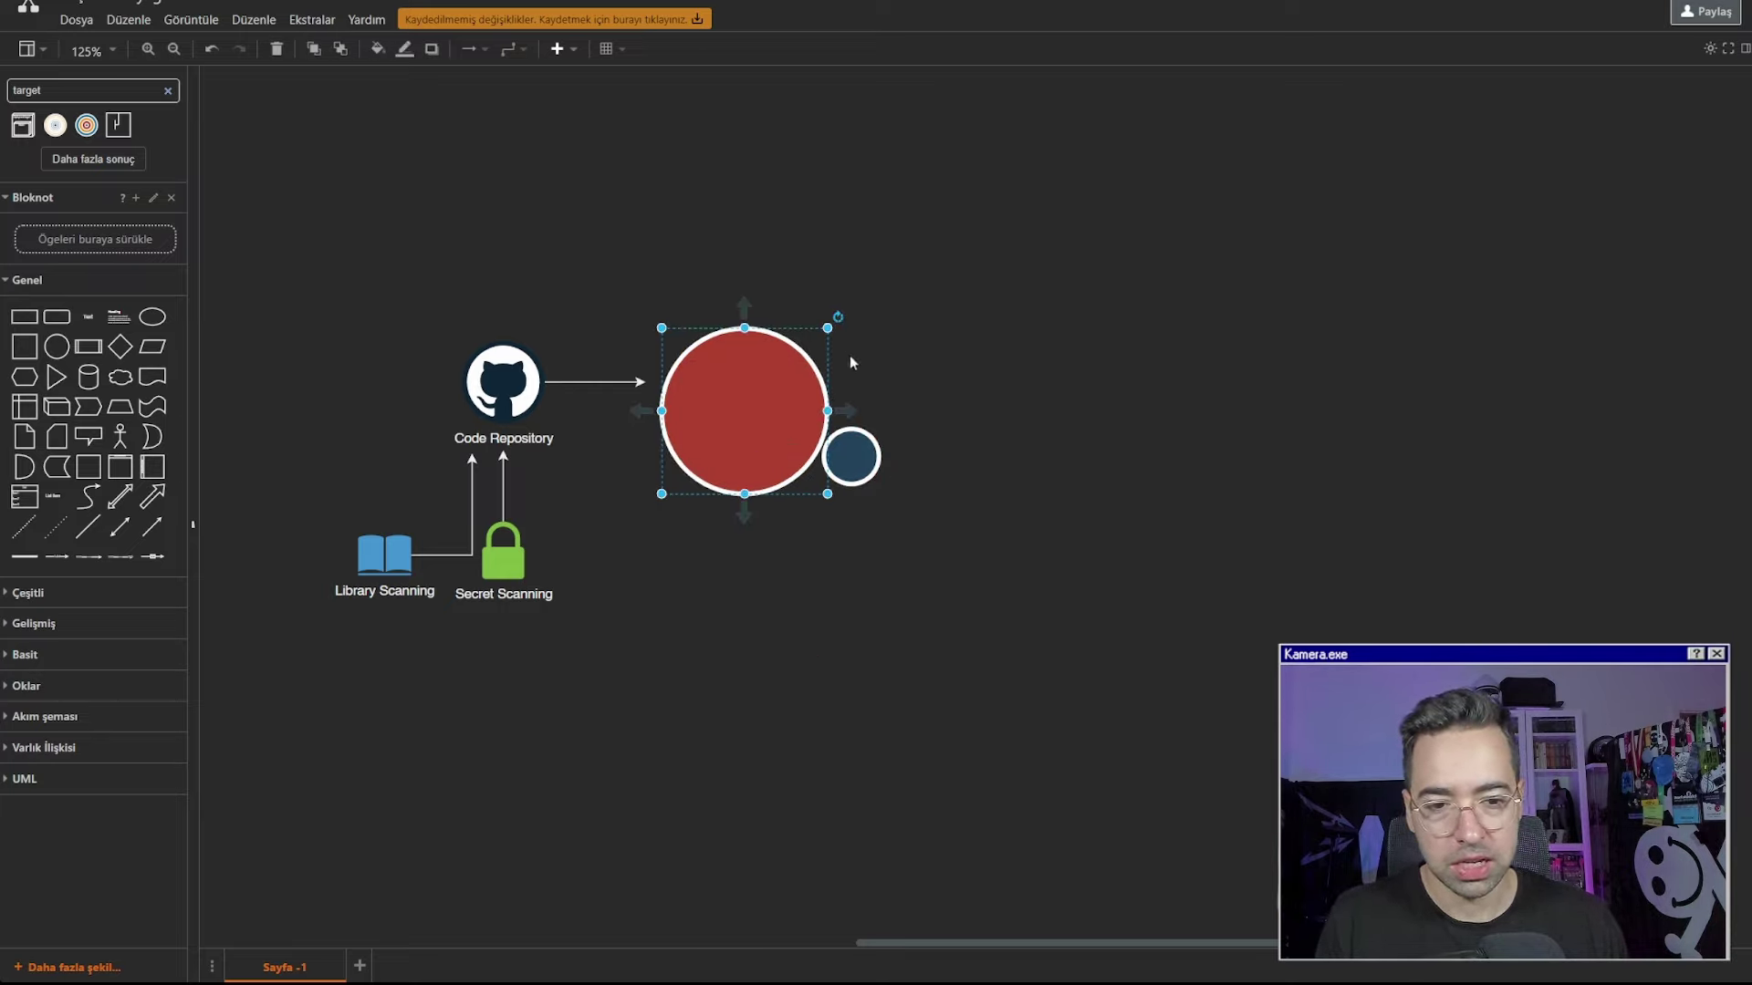
click(869, 445)
drag(869, 444, 699, 399)
click(778, 338)
key(Delete)
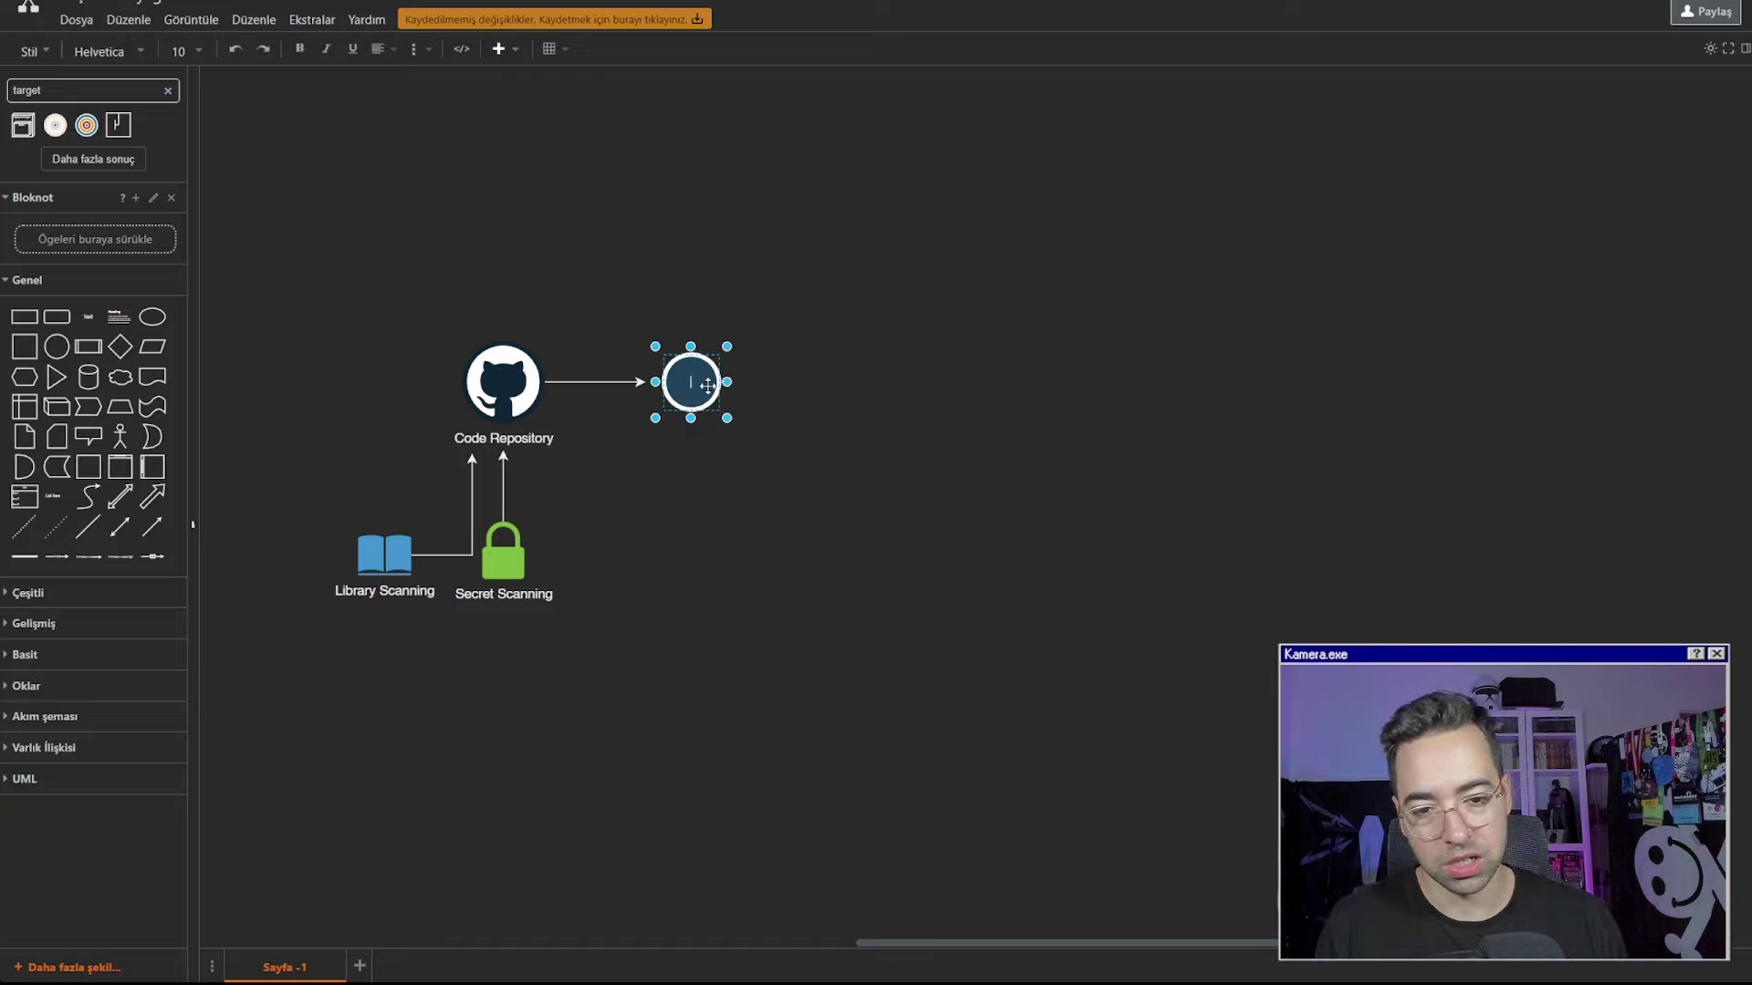
key(Escape)
key(Delete)
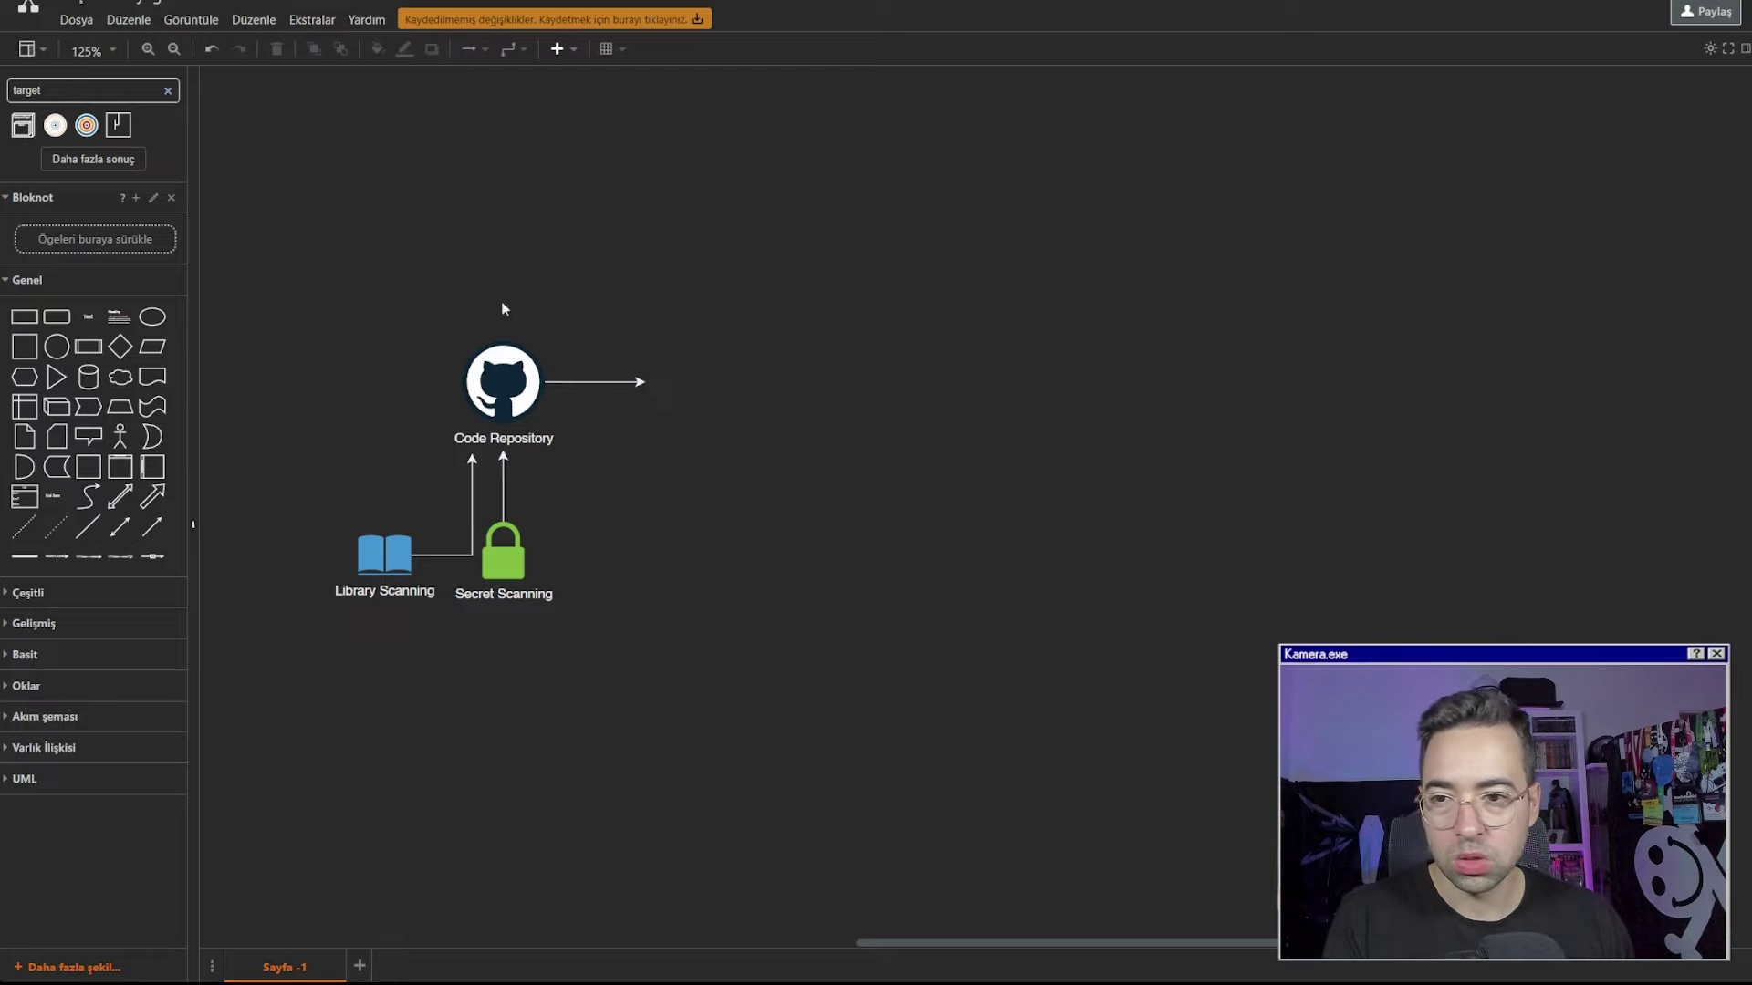
Try a circle with a cross from the advanced shapes after the Code Repository arrow, then delete it
click(168, 91)
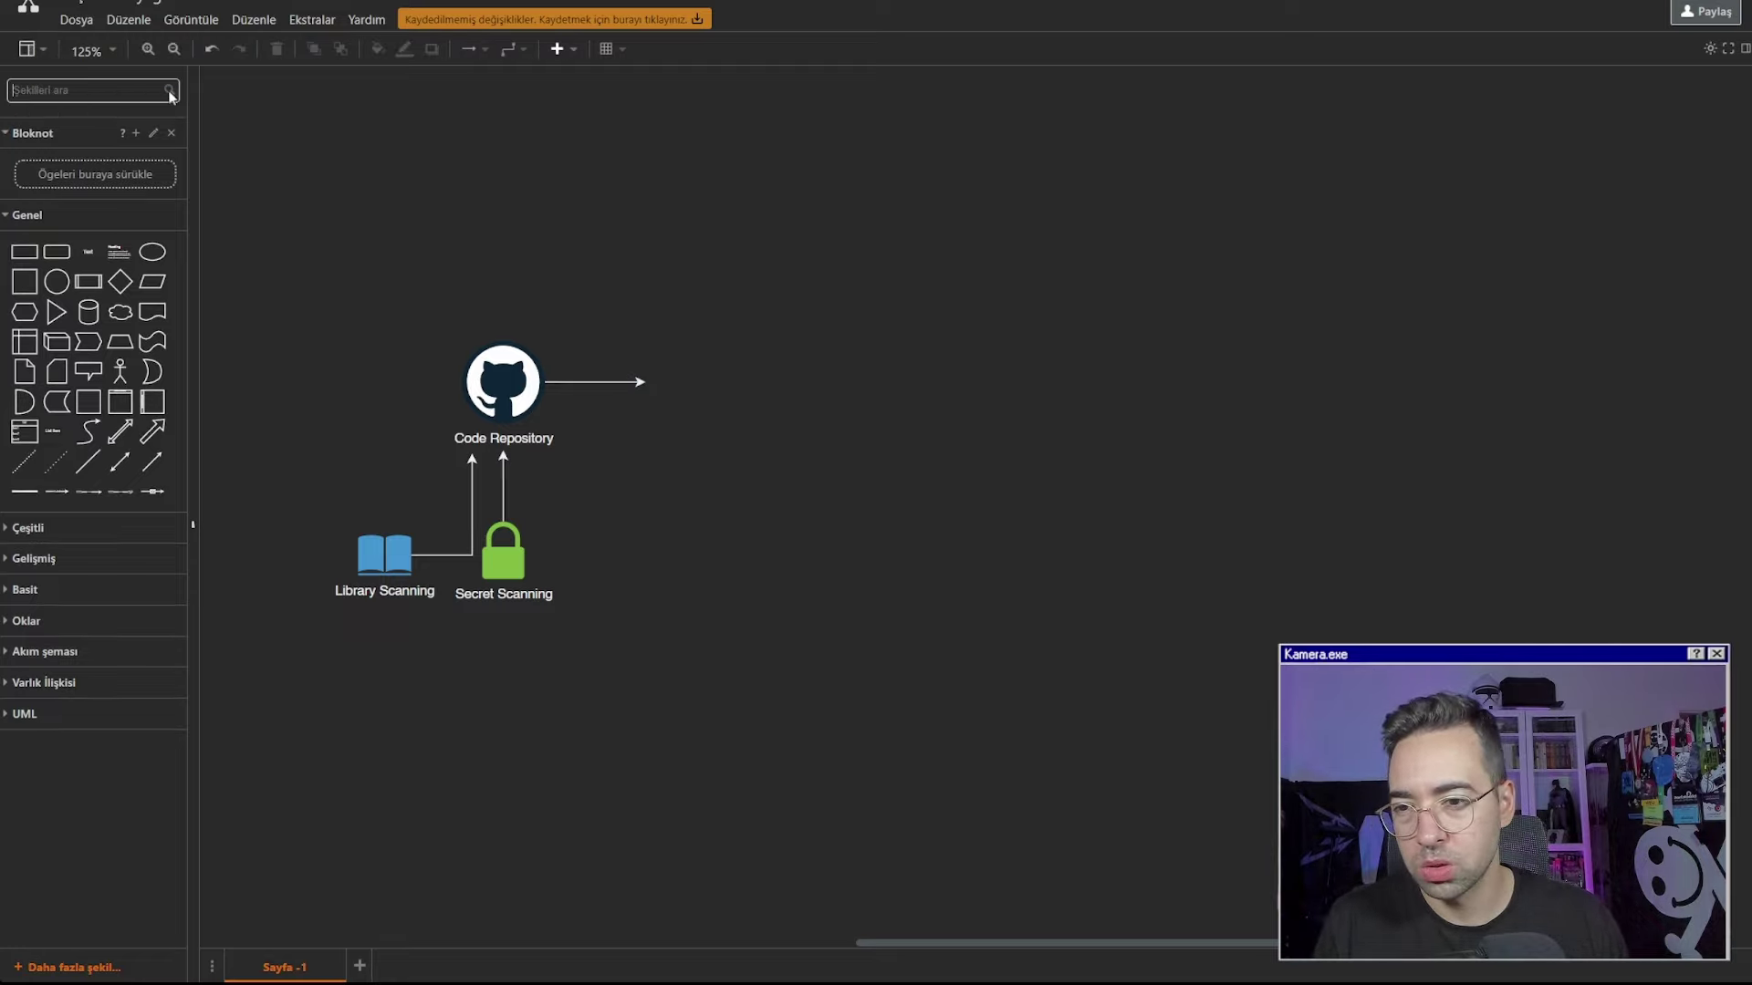
click(73, 560)
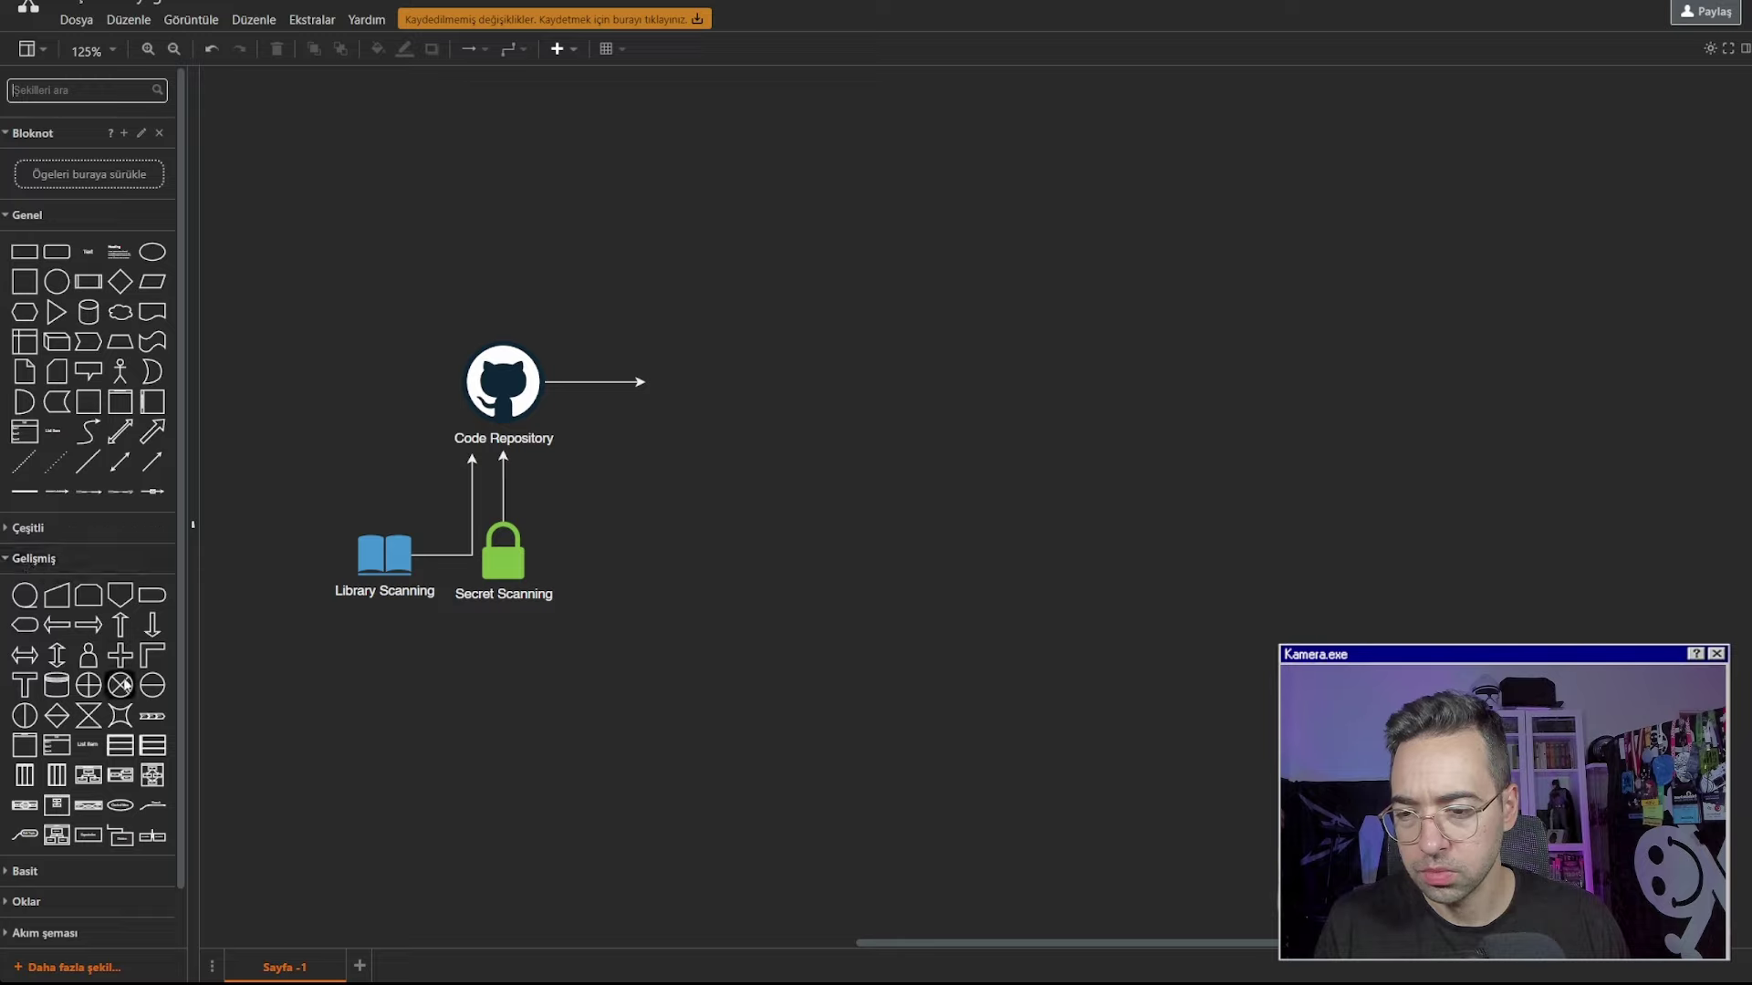
drag(89, 686, 701, 391)
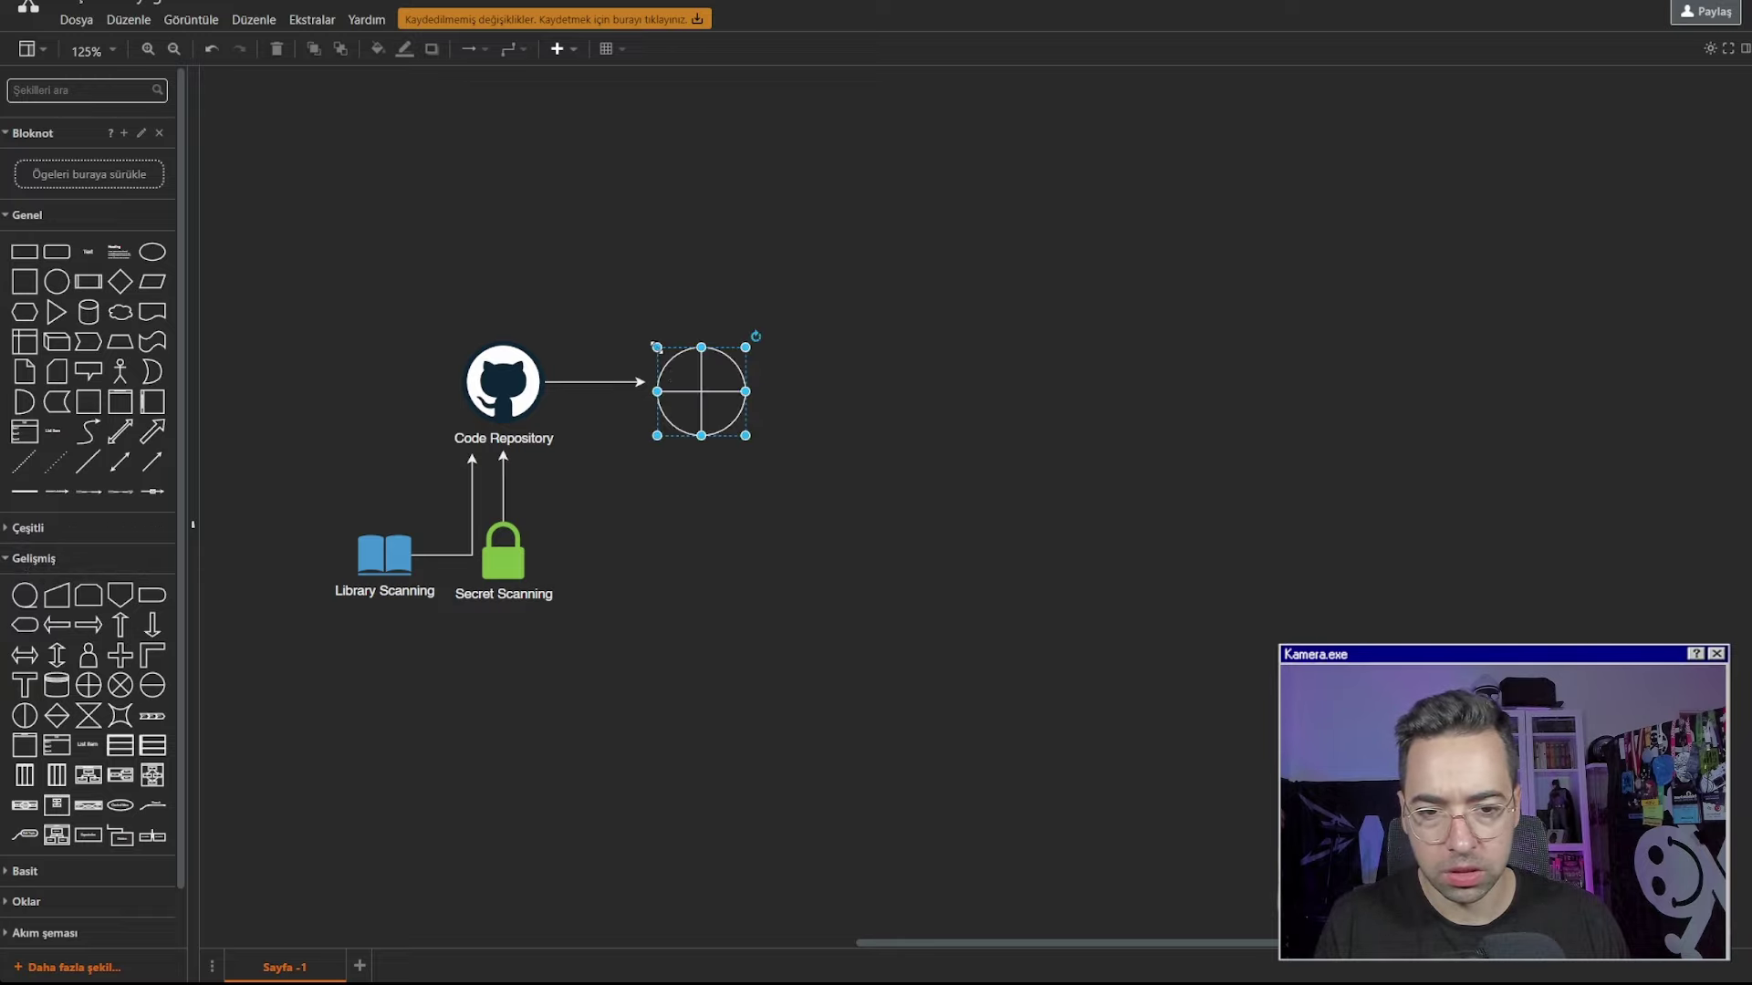
double_click(692, 377)
text(S)
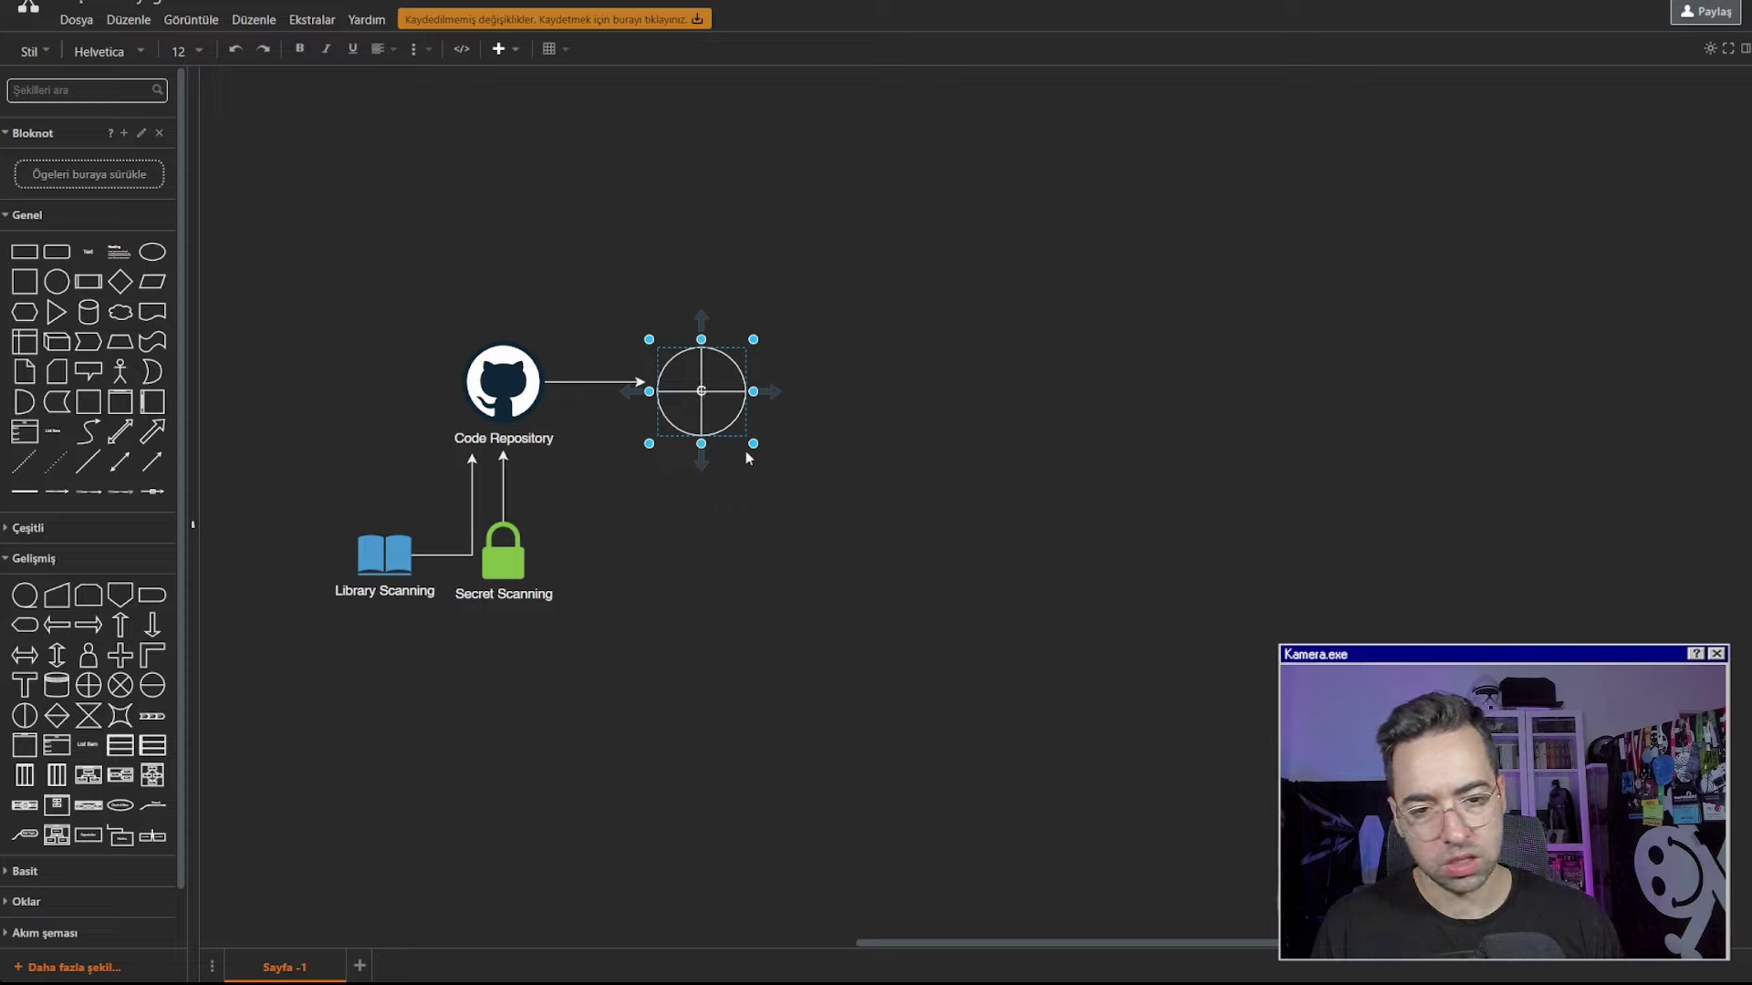
key(Escape)
drag(795, 584, 685, 339)
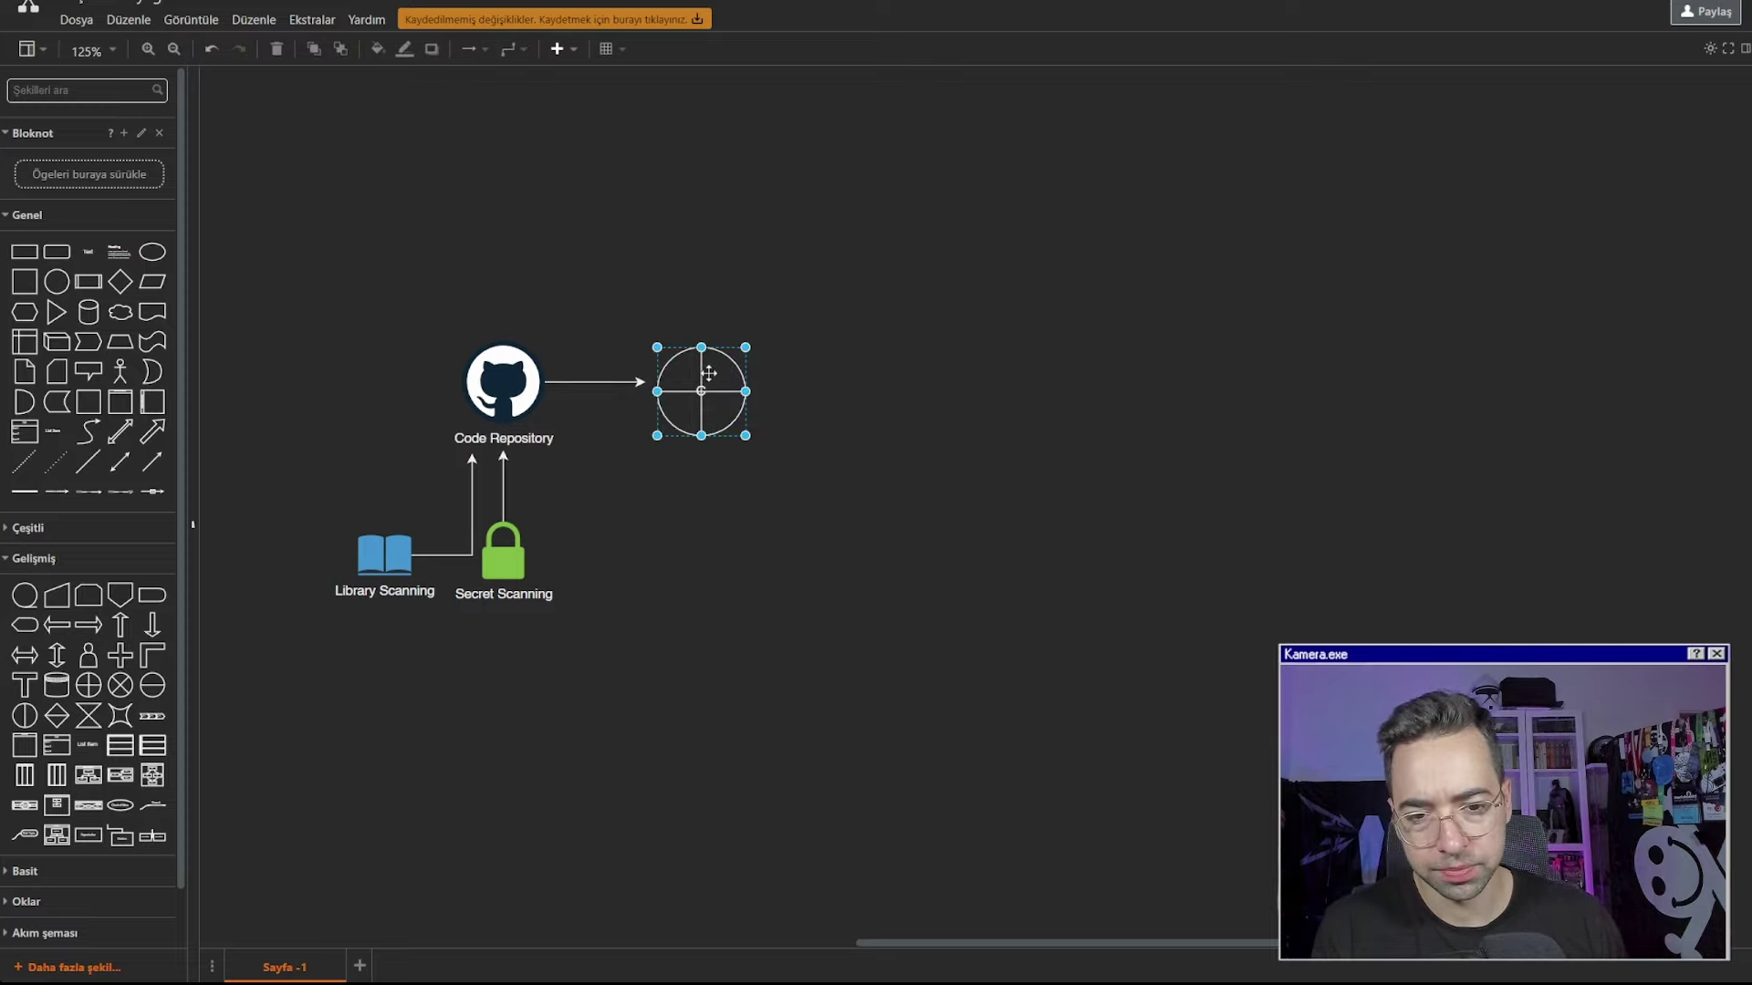
key(Delete)
Place an Attribute ellipse from the entity relation shapes at the end of the Code Repository arrow and label it "SAST"
scroll(82, 639, down, 1)
click(46, 833)
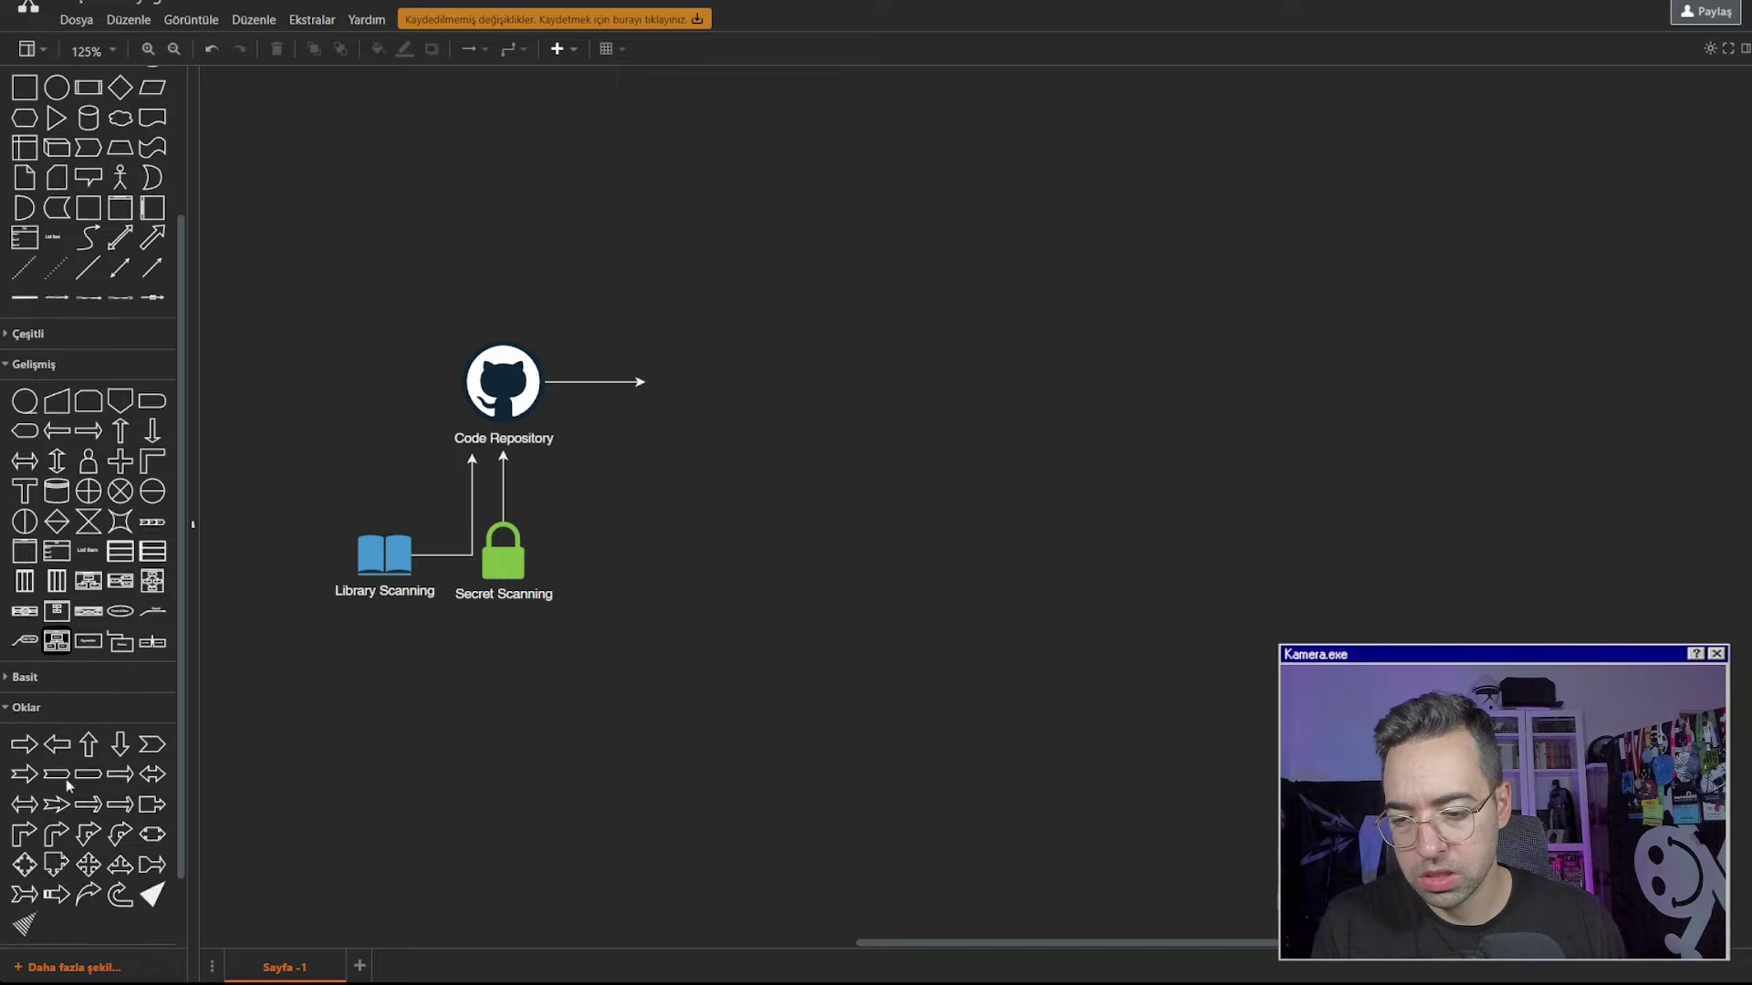
scroll(50, 874, down, 1)
click(48, 874)
scroll(55, 867, down, 1)
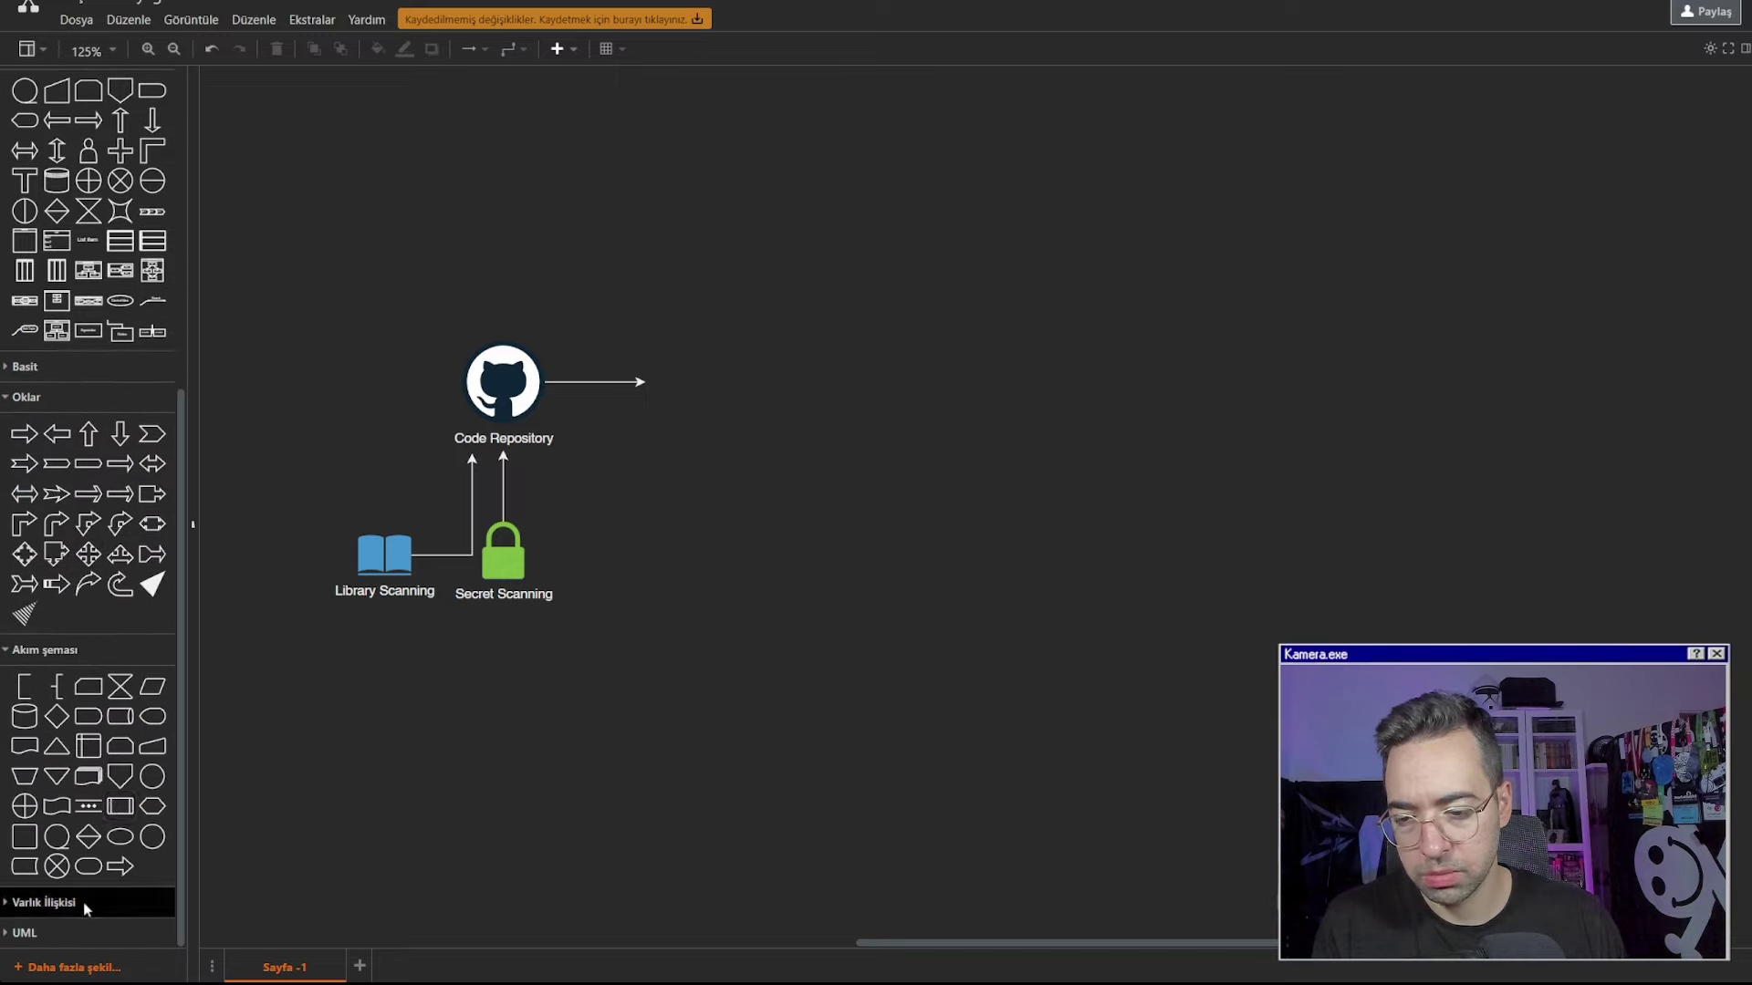
click(41, 901)
scroll(102, 760, down, 3)
mouse_move(100, 715)
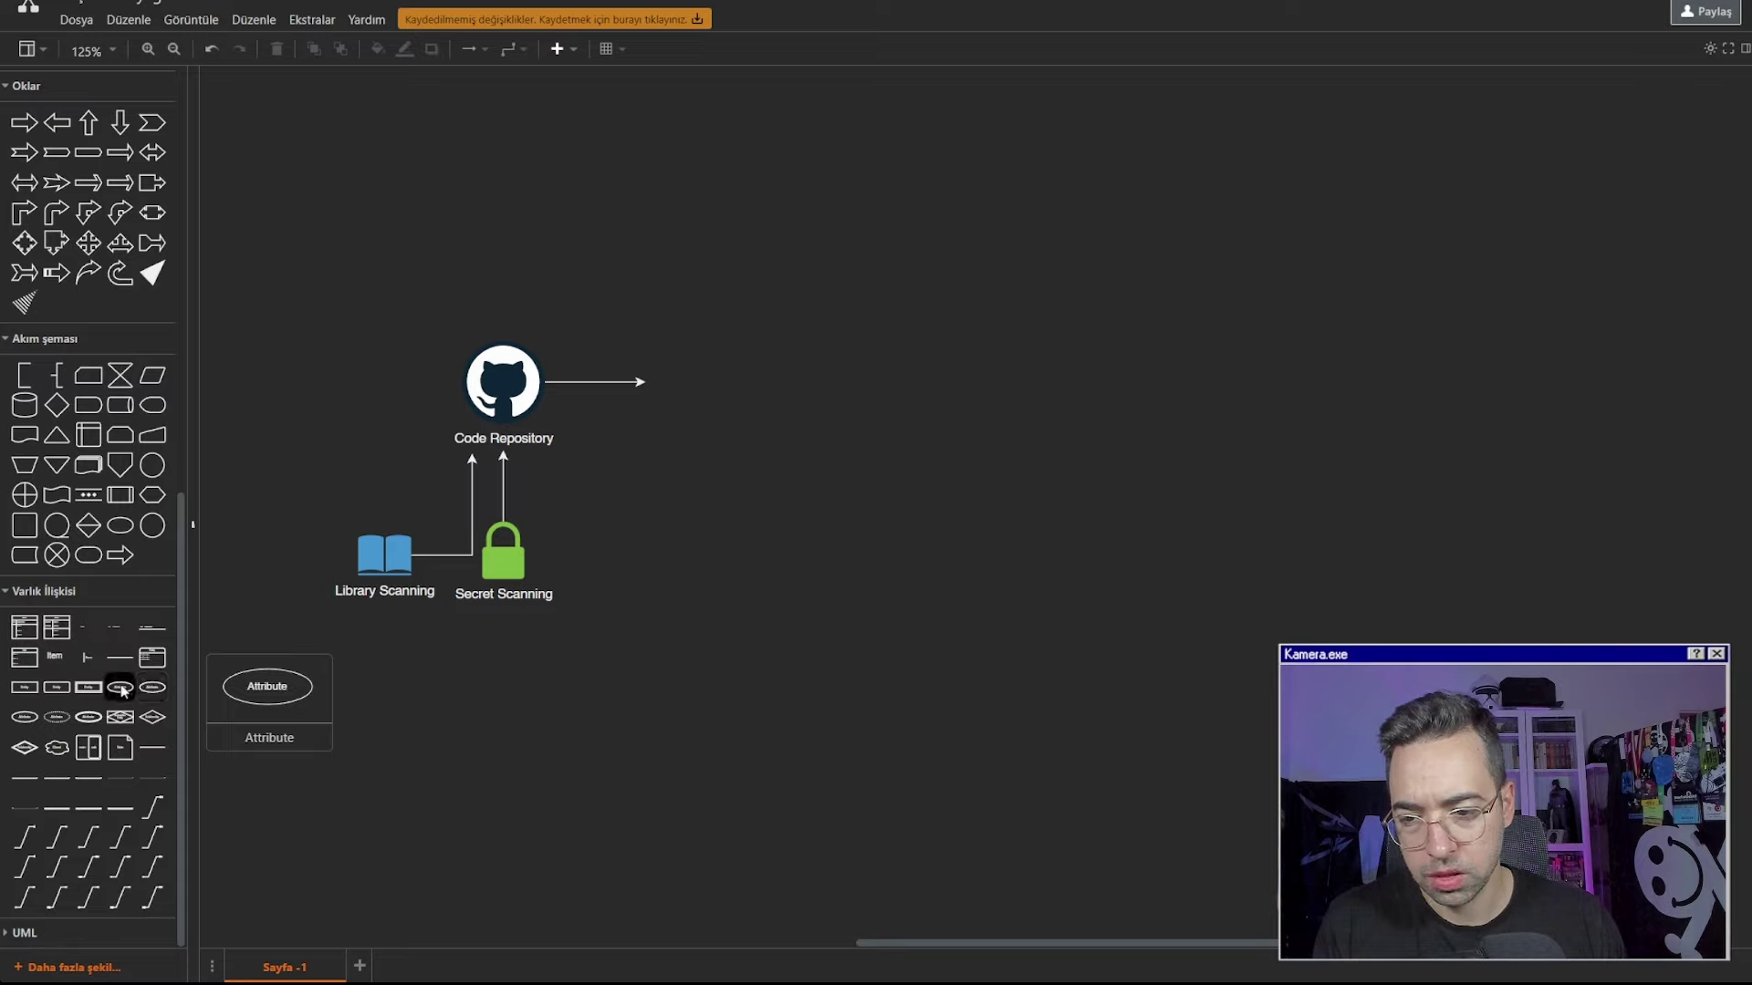
drag(121, 691, 653, 369)
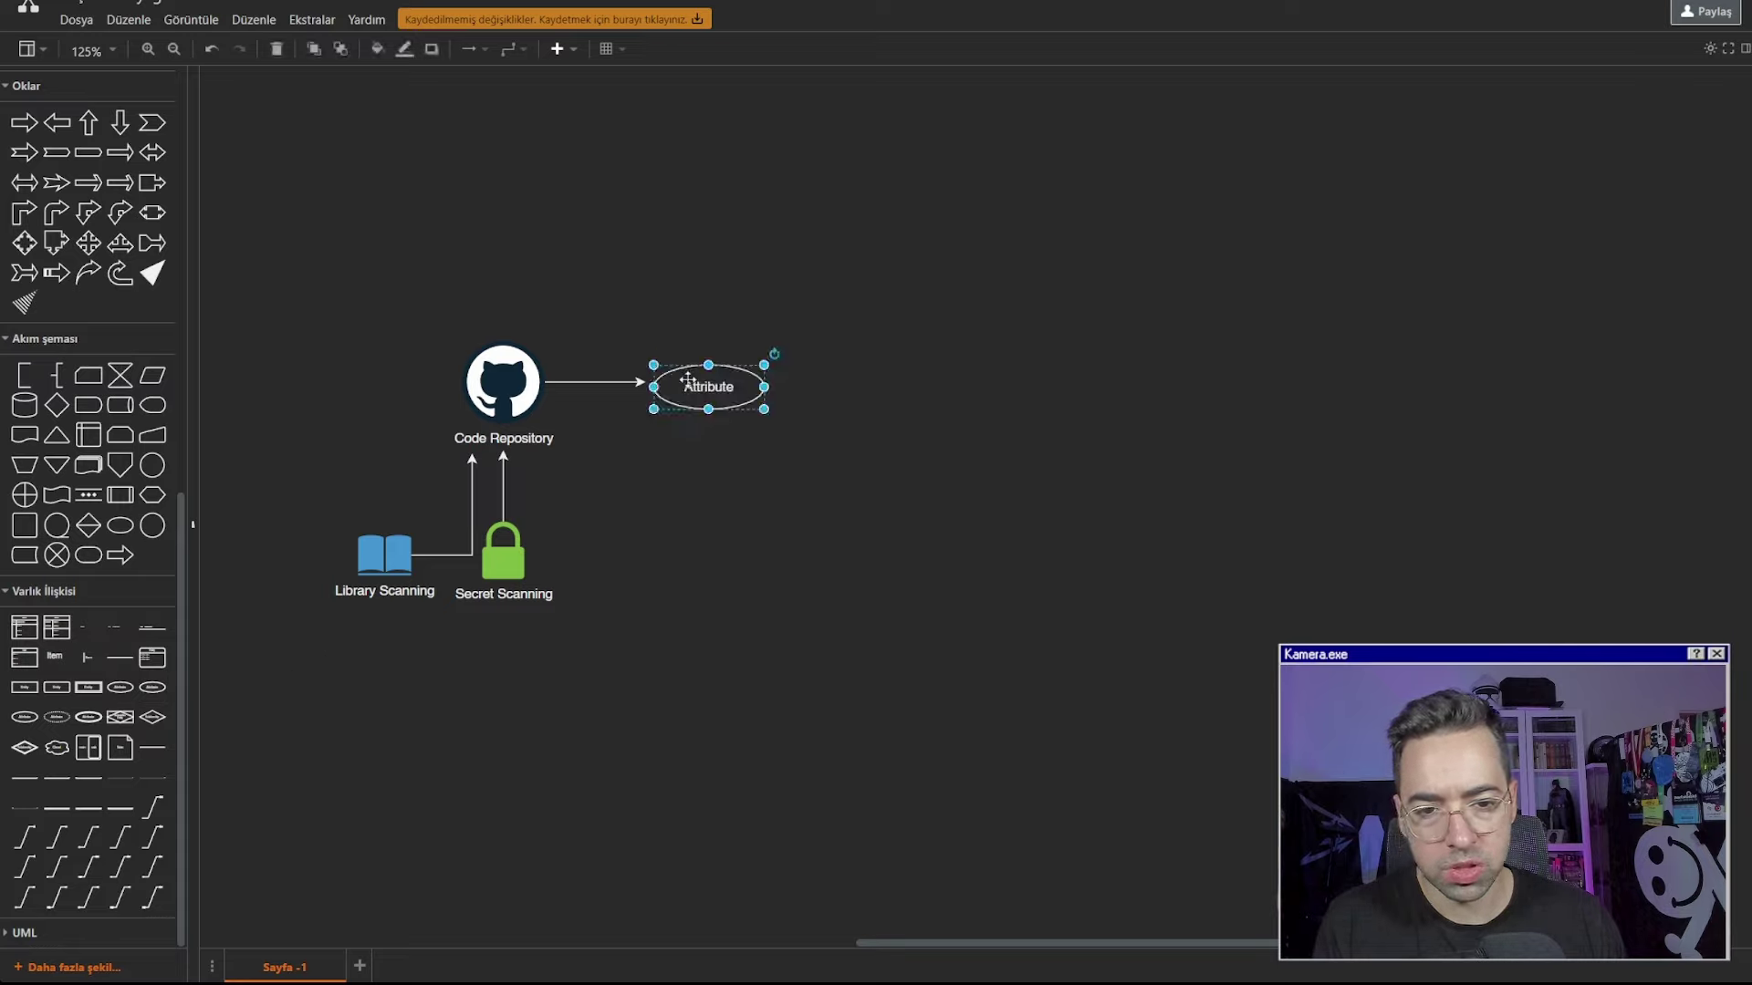
double_click(692, 387)
text(SAST)
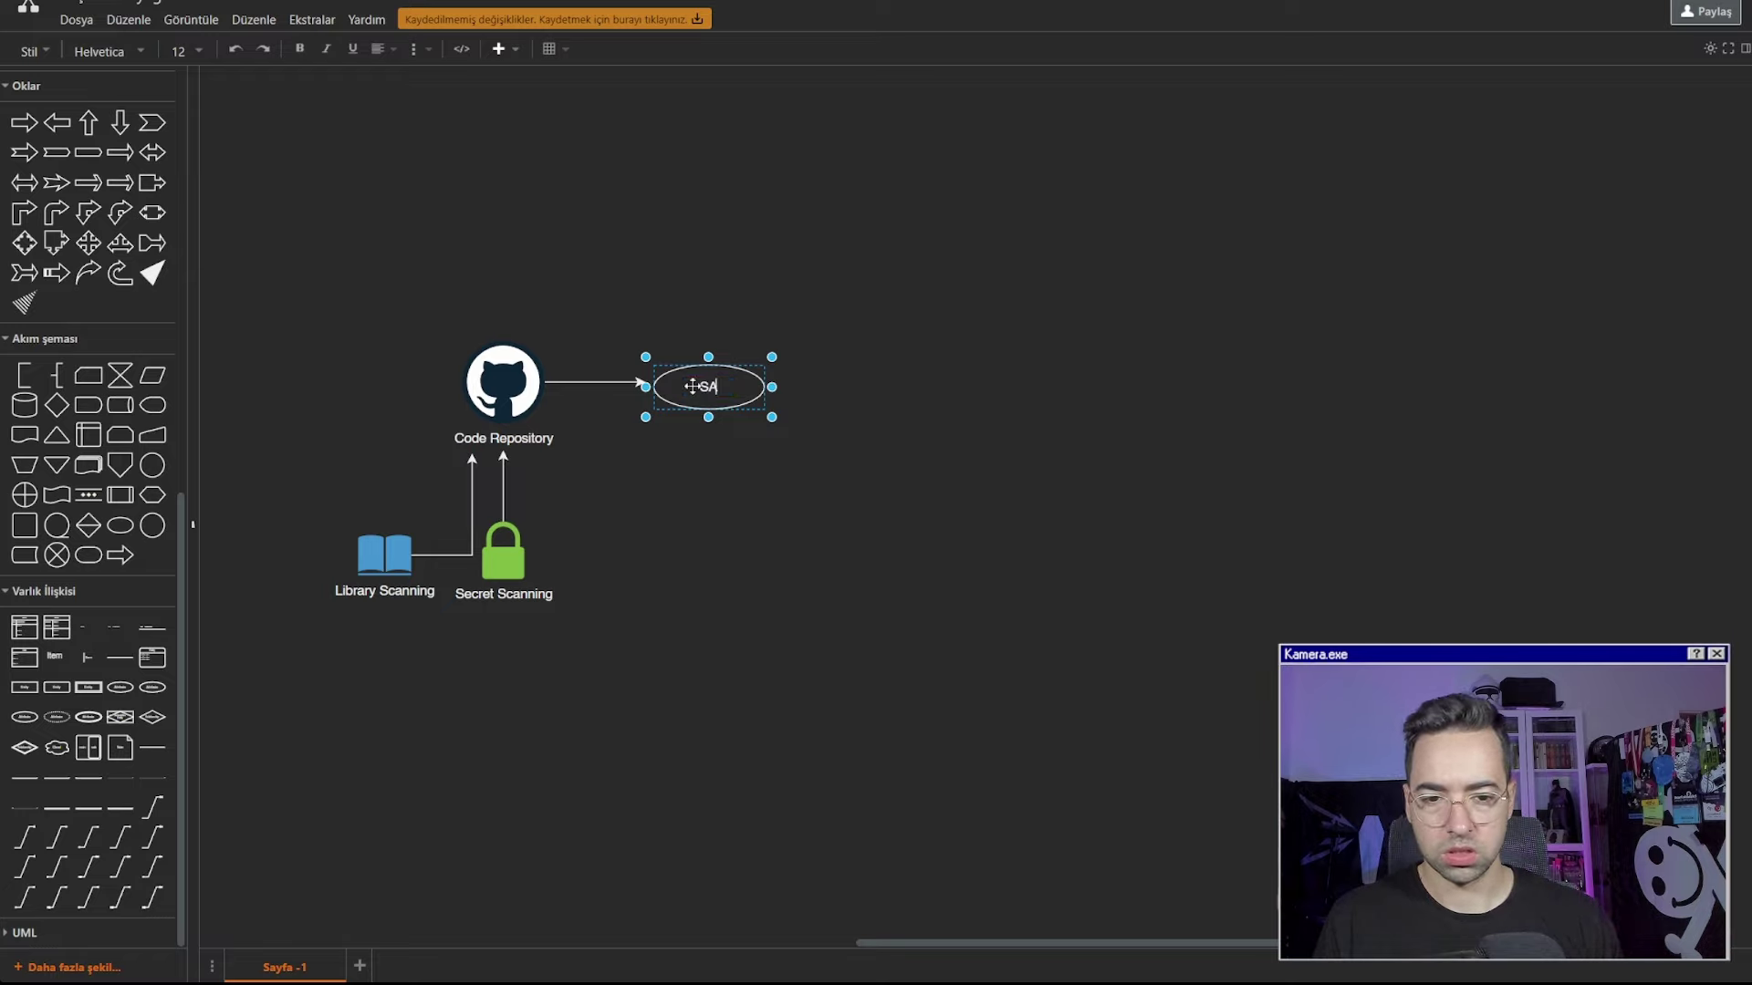
click(763, 463)
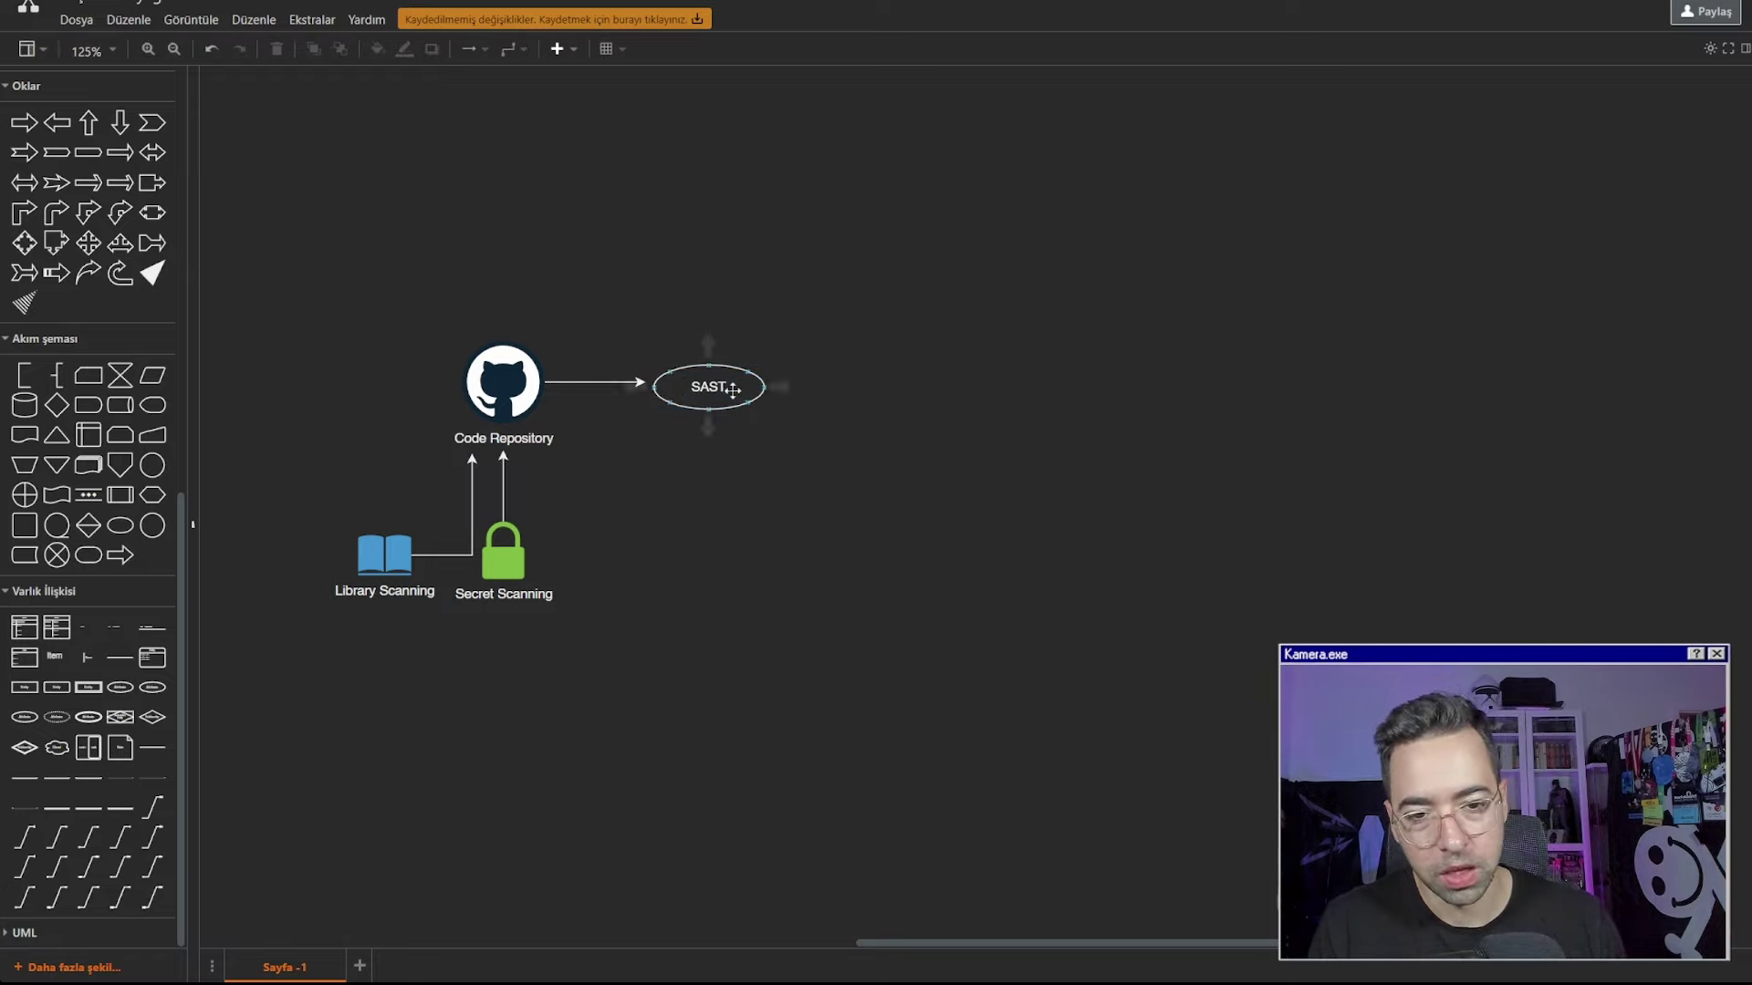
Align the SAST ellipse with the Code Repository arrow and draw a short outgoing arrow from its far side
drag(724, 387, 813, 381)
click(815, 401)
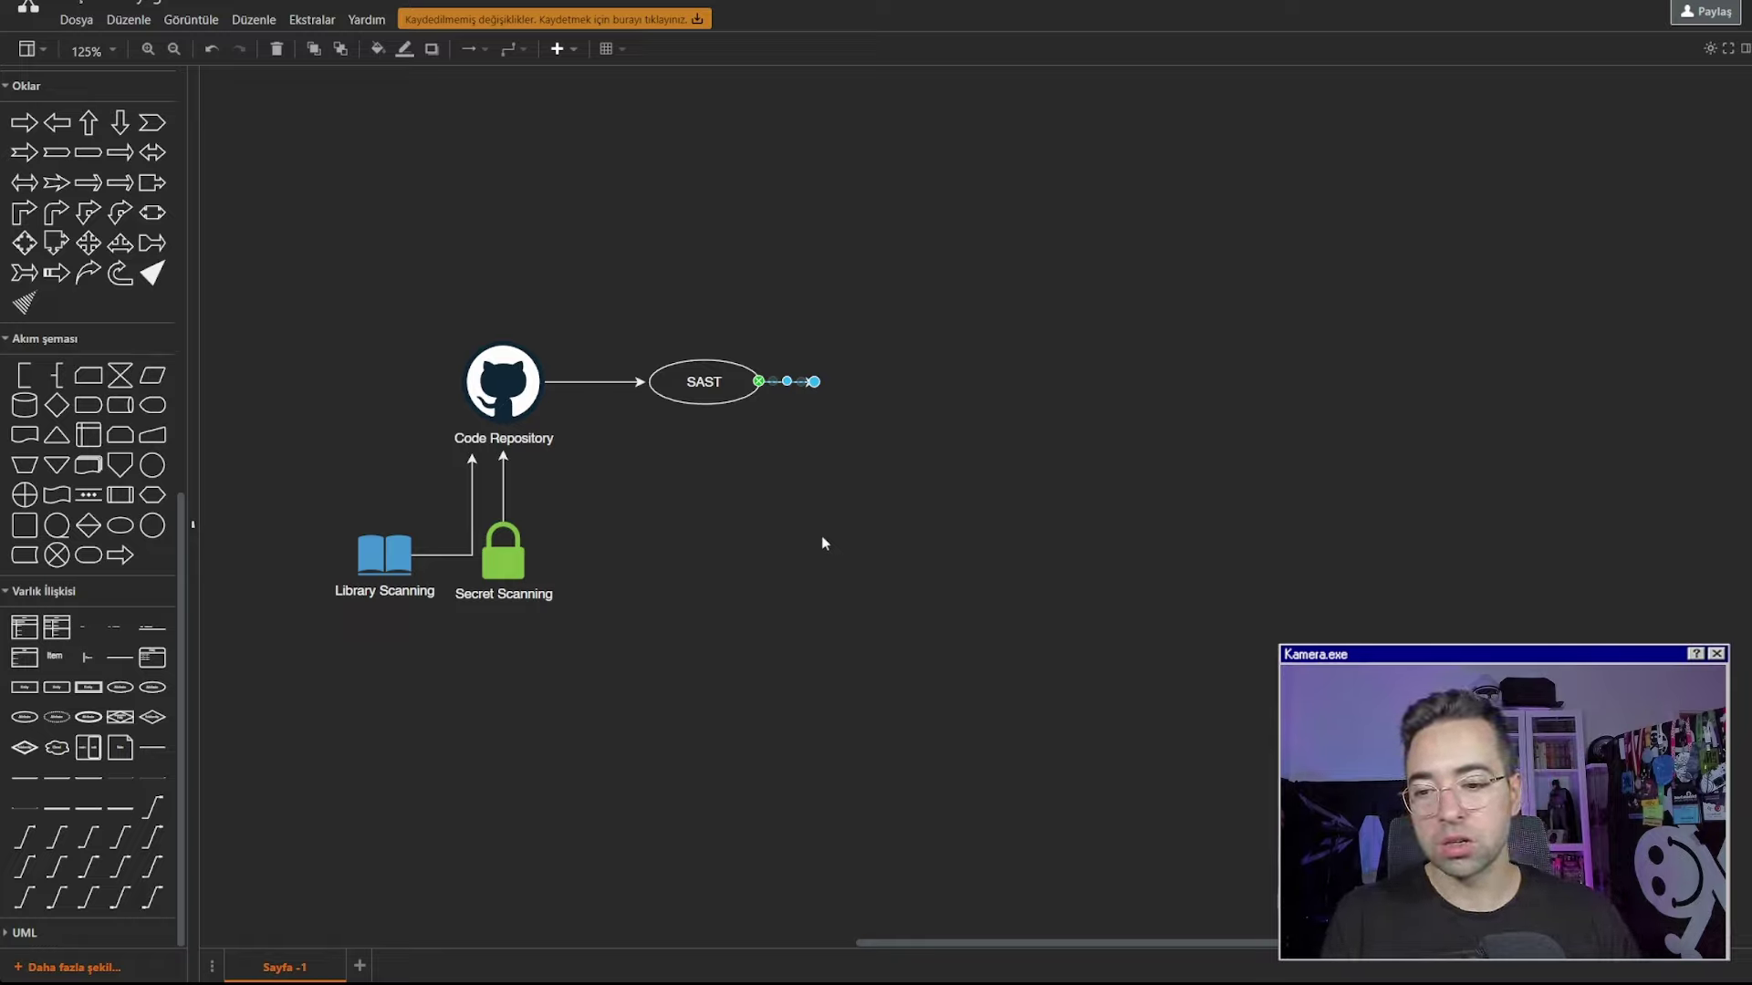
scroll(83, 321, up, 10)
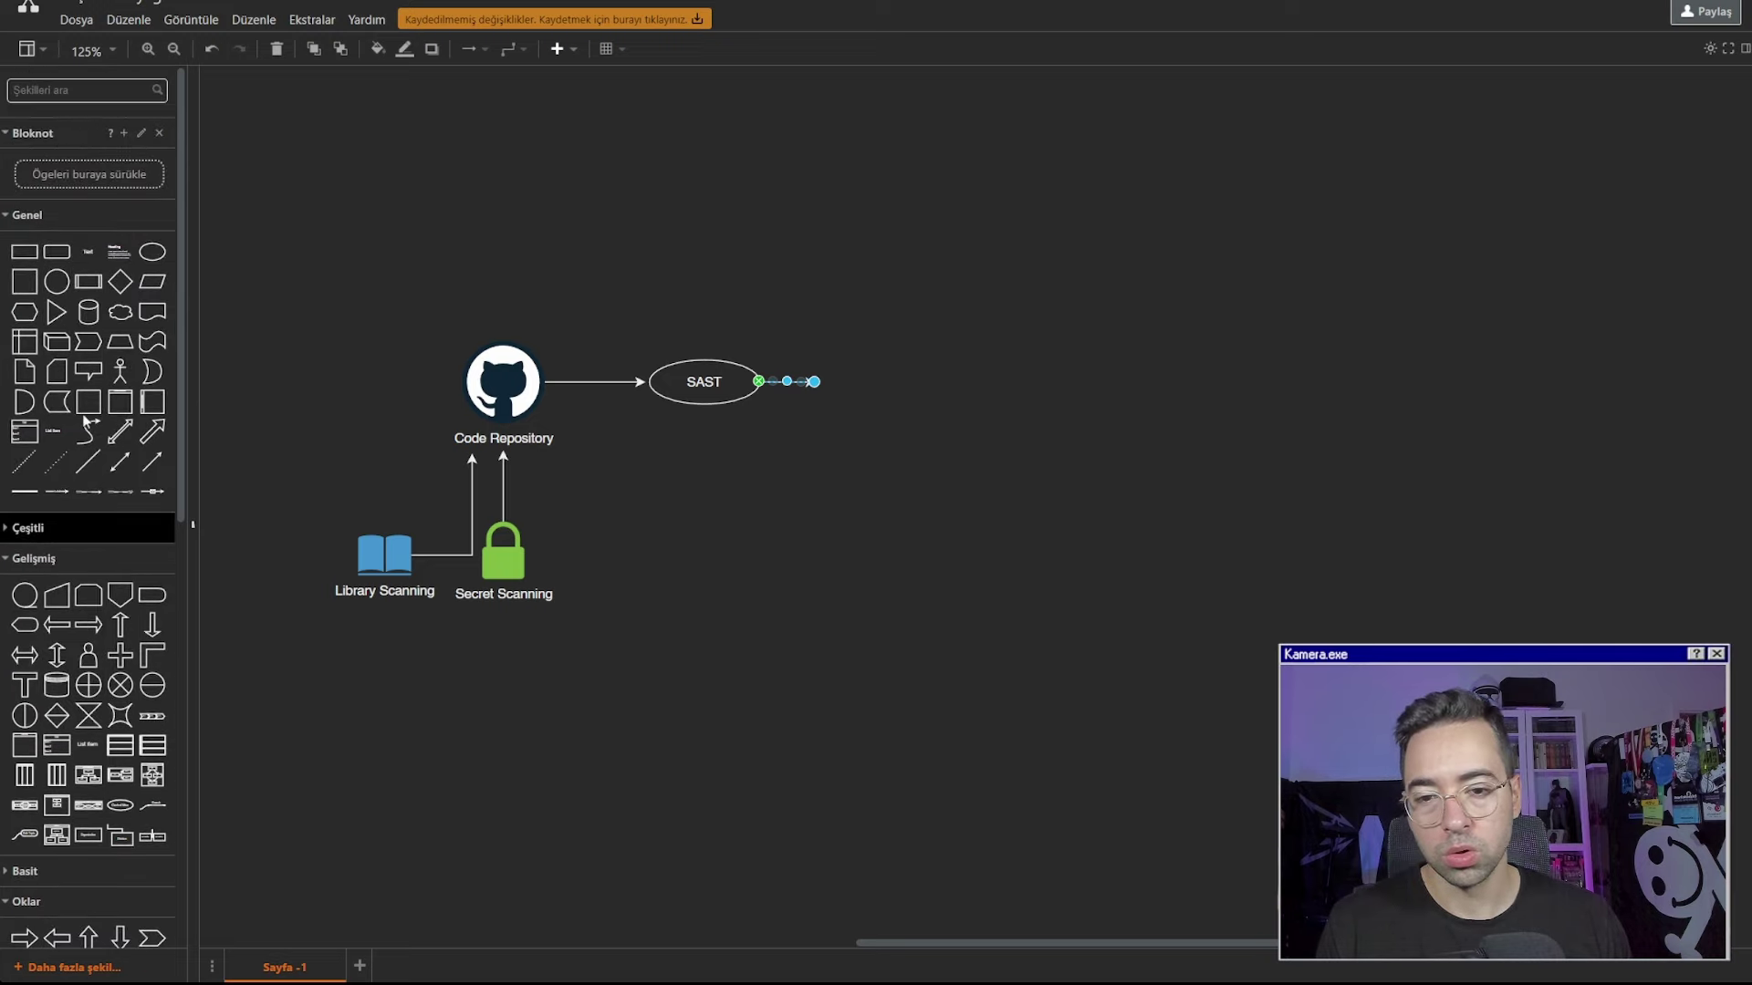
Search the shape library for docker and place the Docker logo at the end of the arrow leaving SAST
text(d)
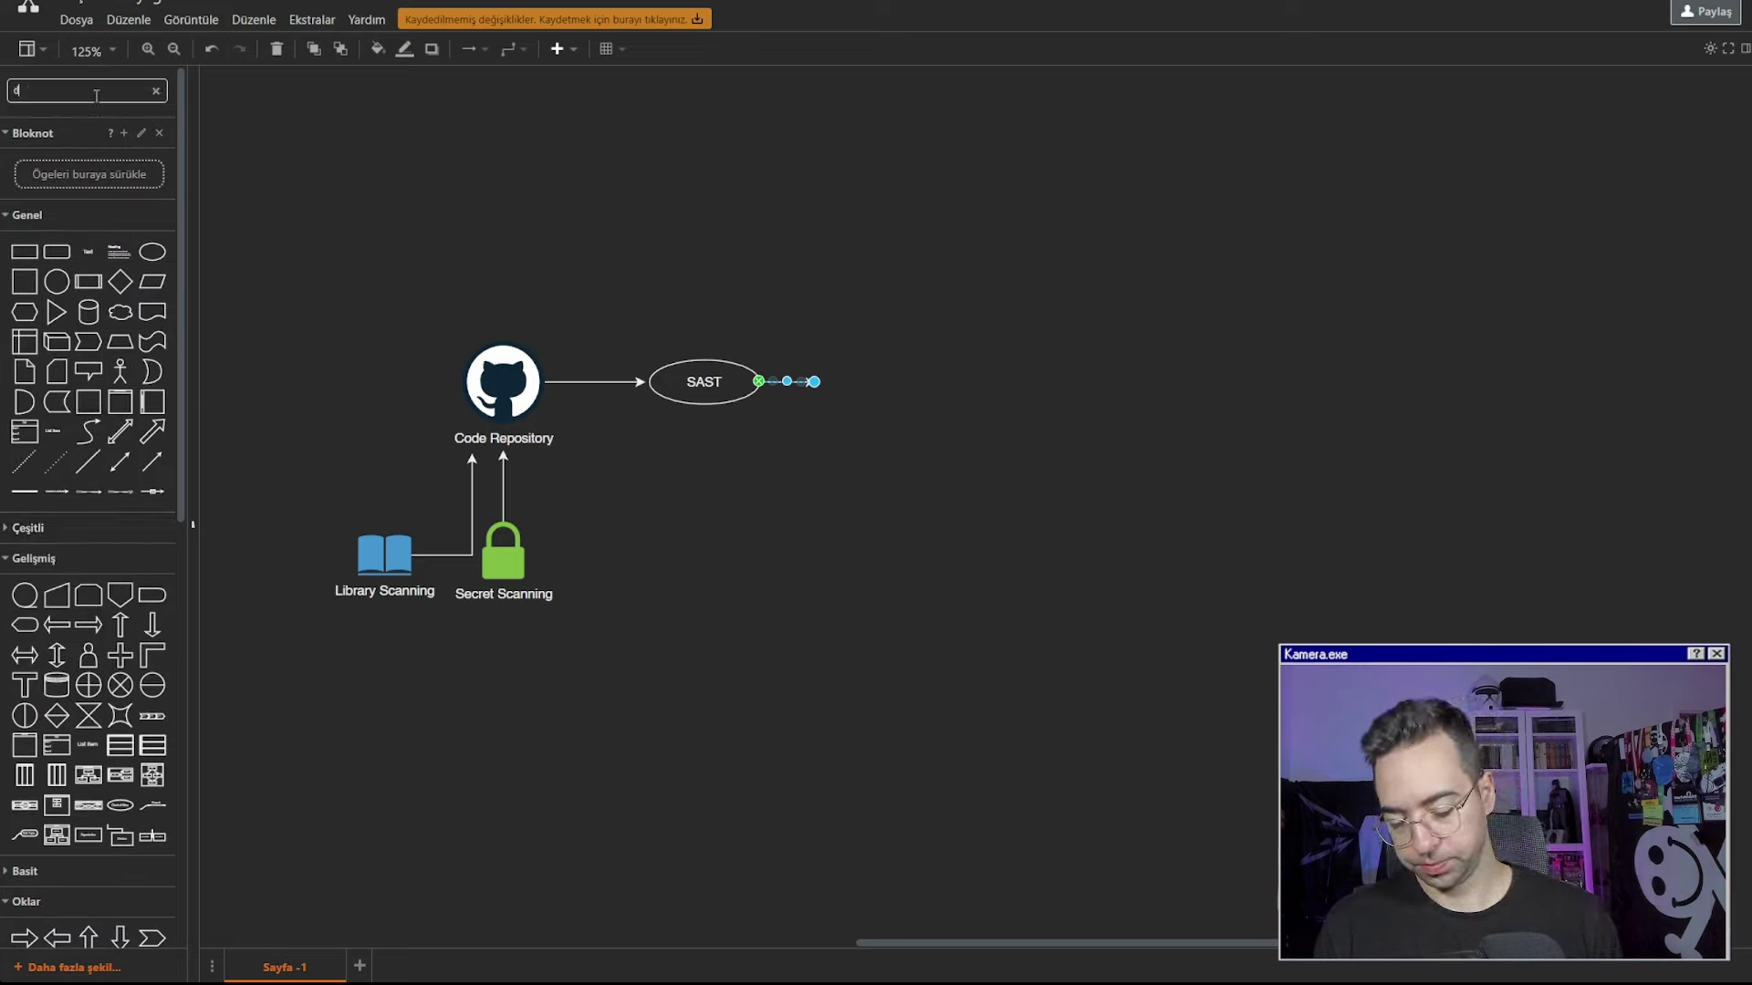
text(ocker)
drag(23, 123, 884, 389)
click(950, 414)
click(875, 380)
click(1028, 425)
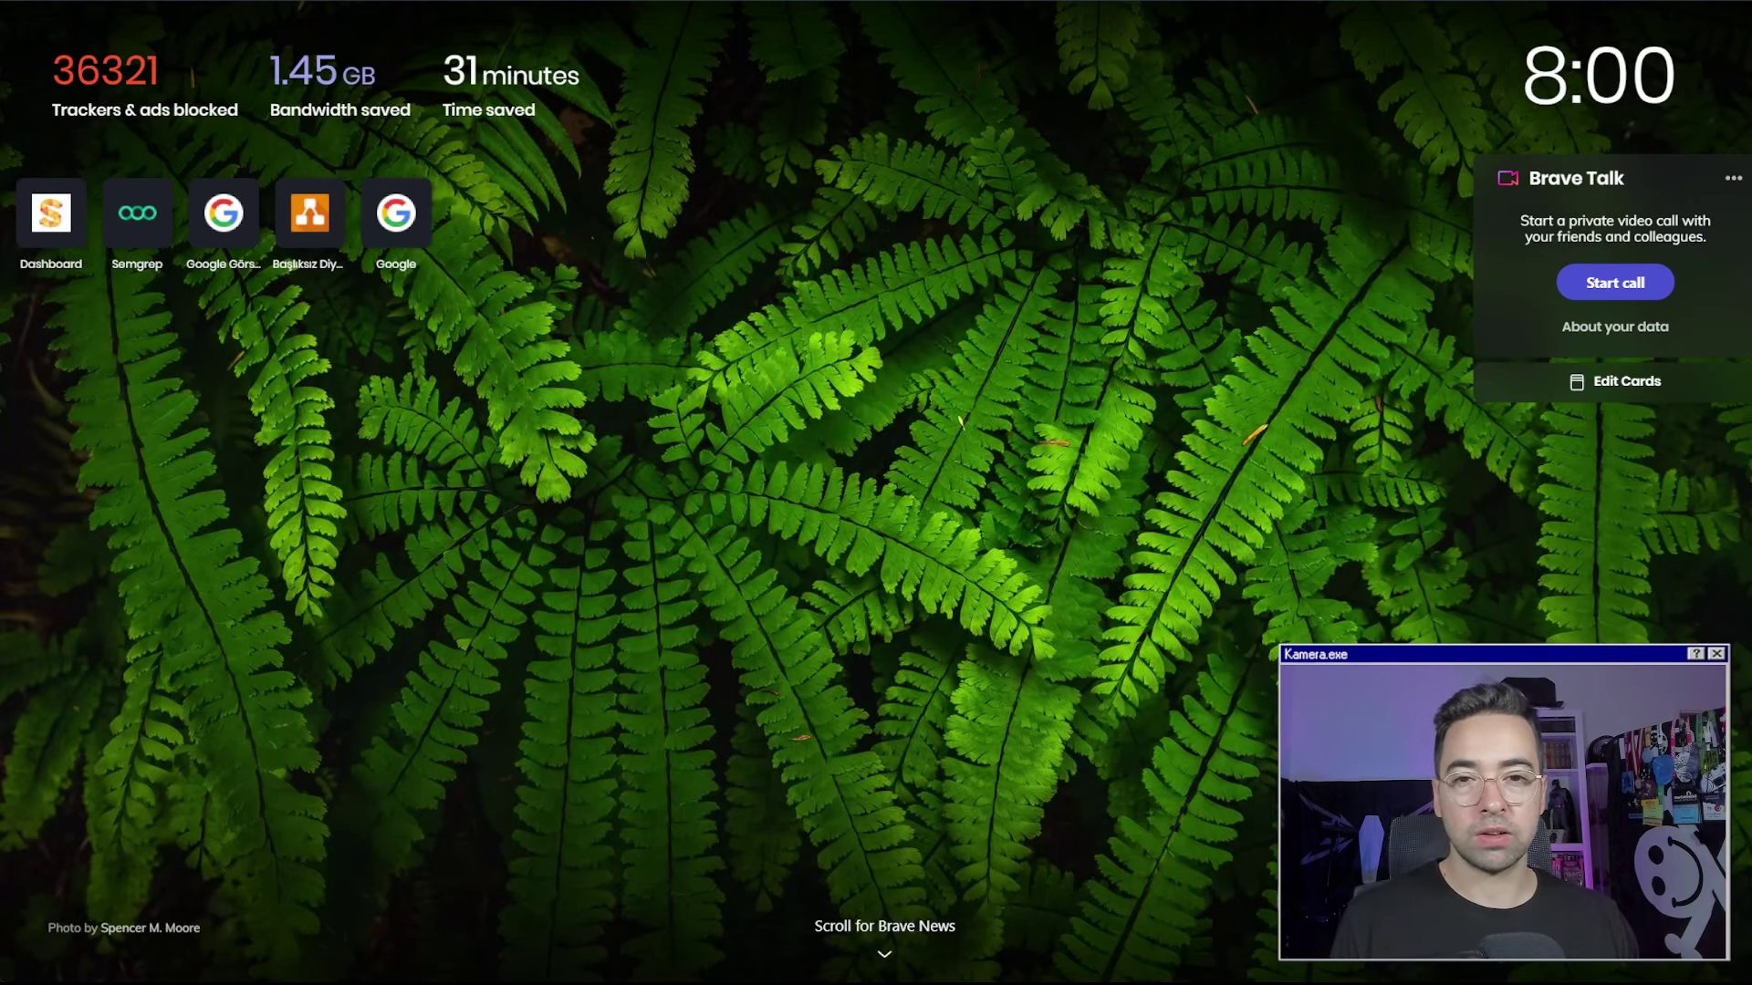
Search the web in a new browser tab for claire, and refine the search to "claire github"
scroll(875, 493, down, 2)
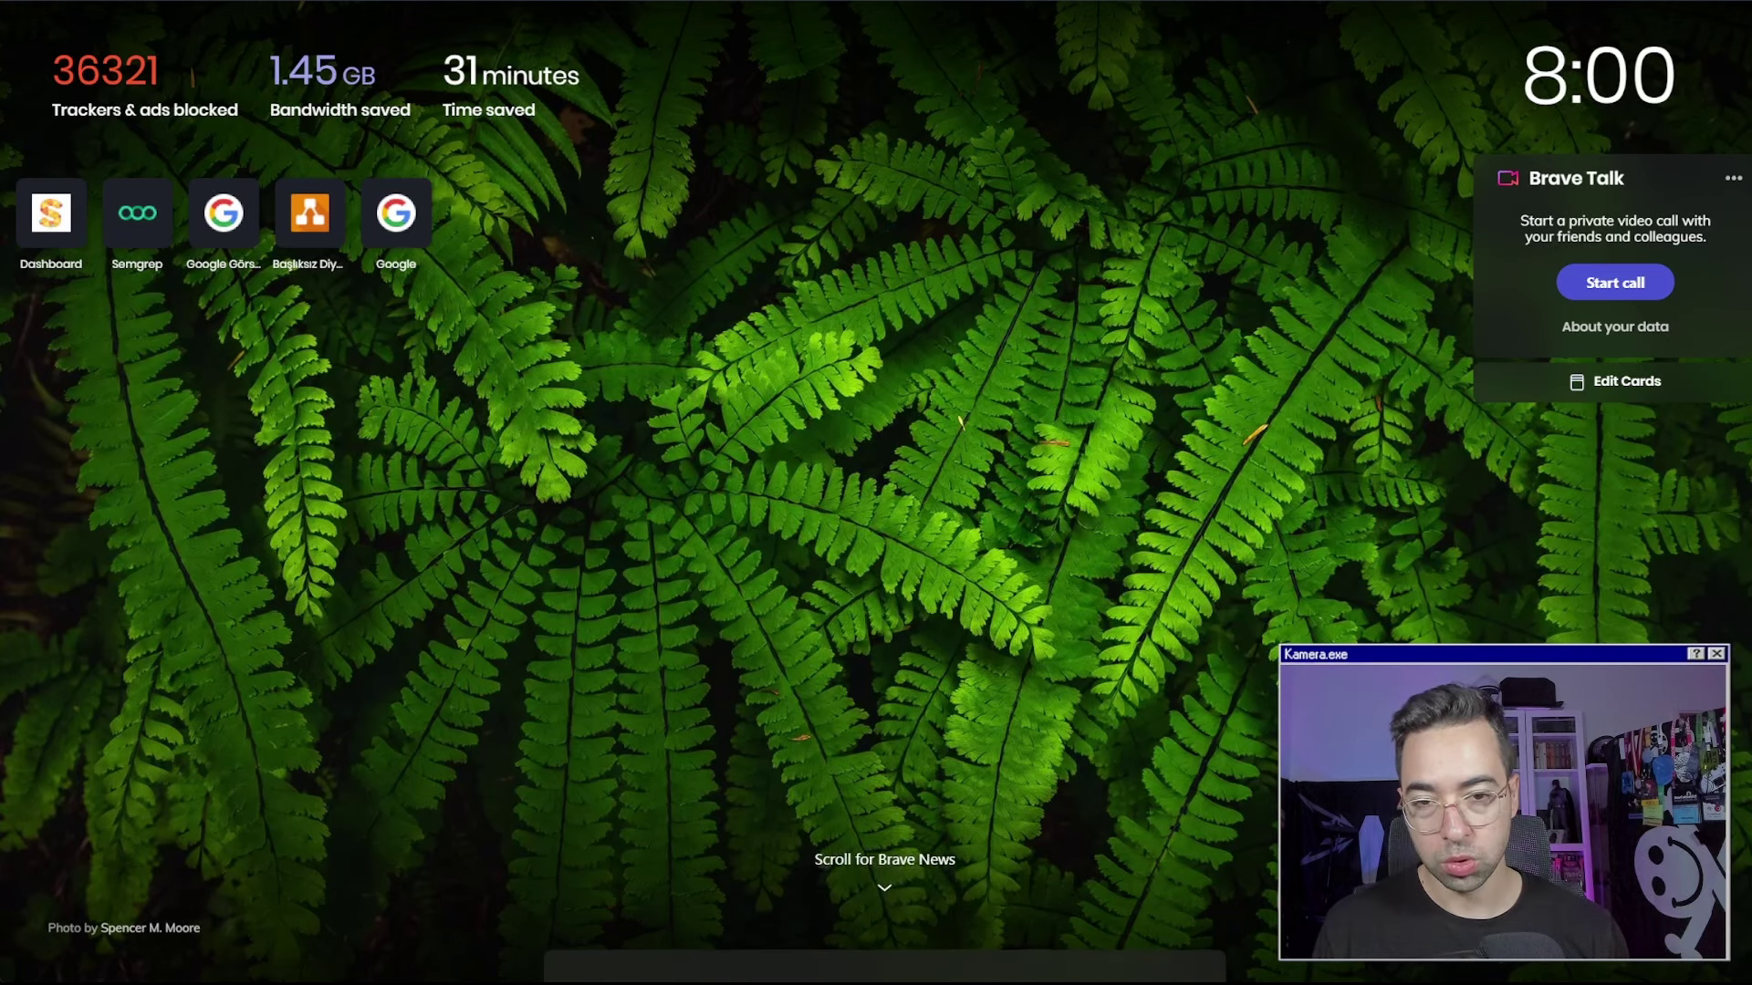
key(ctrl+l)
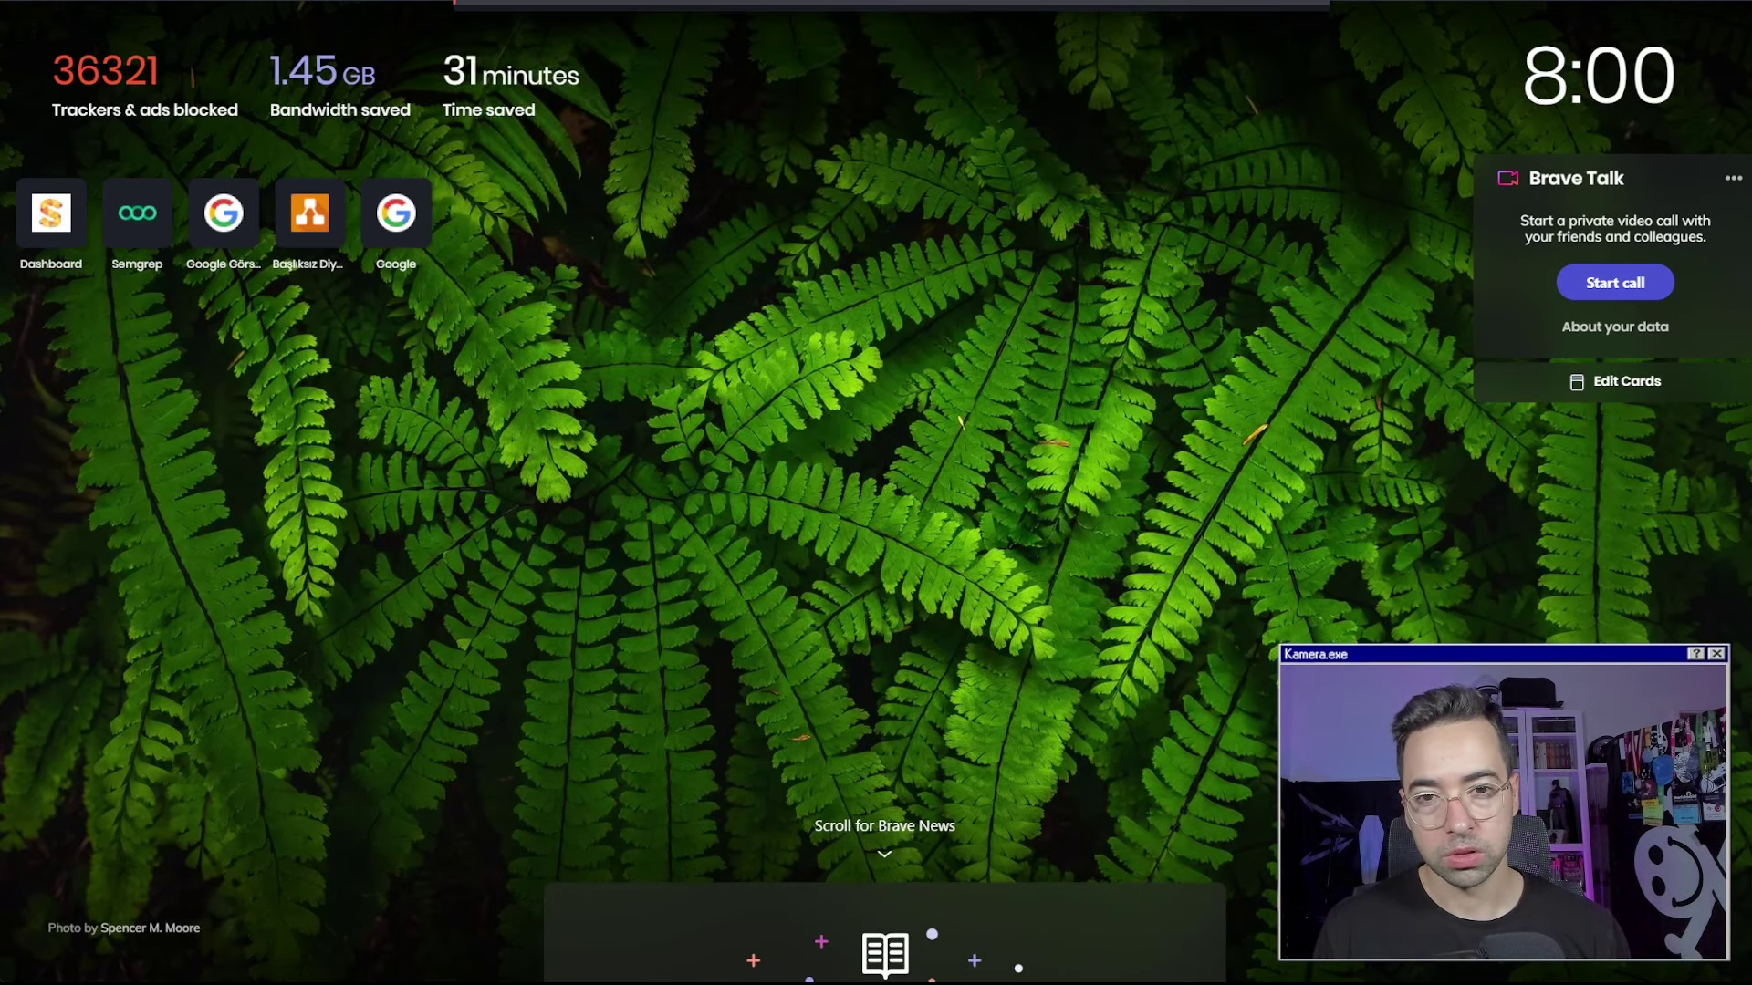
key(Return)
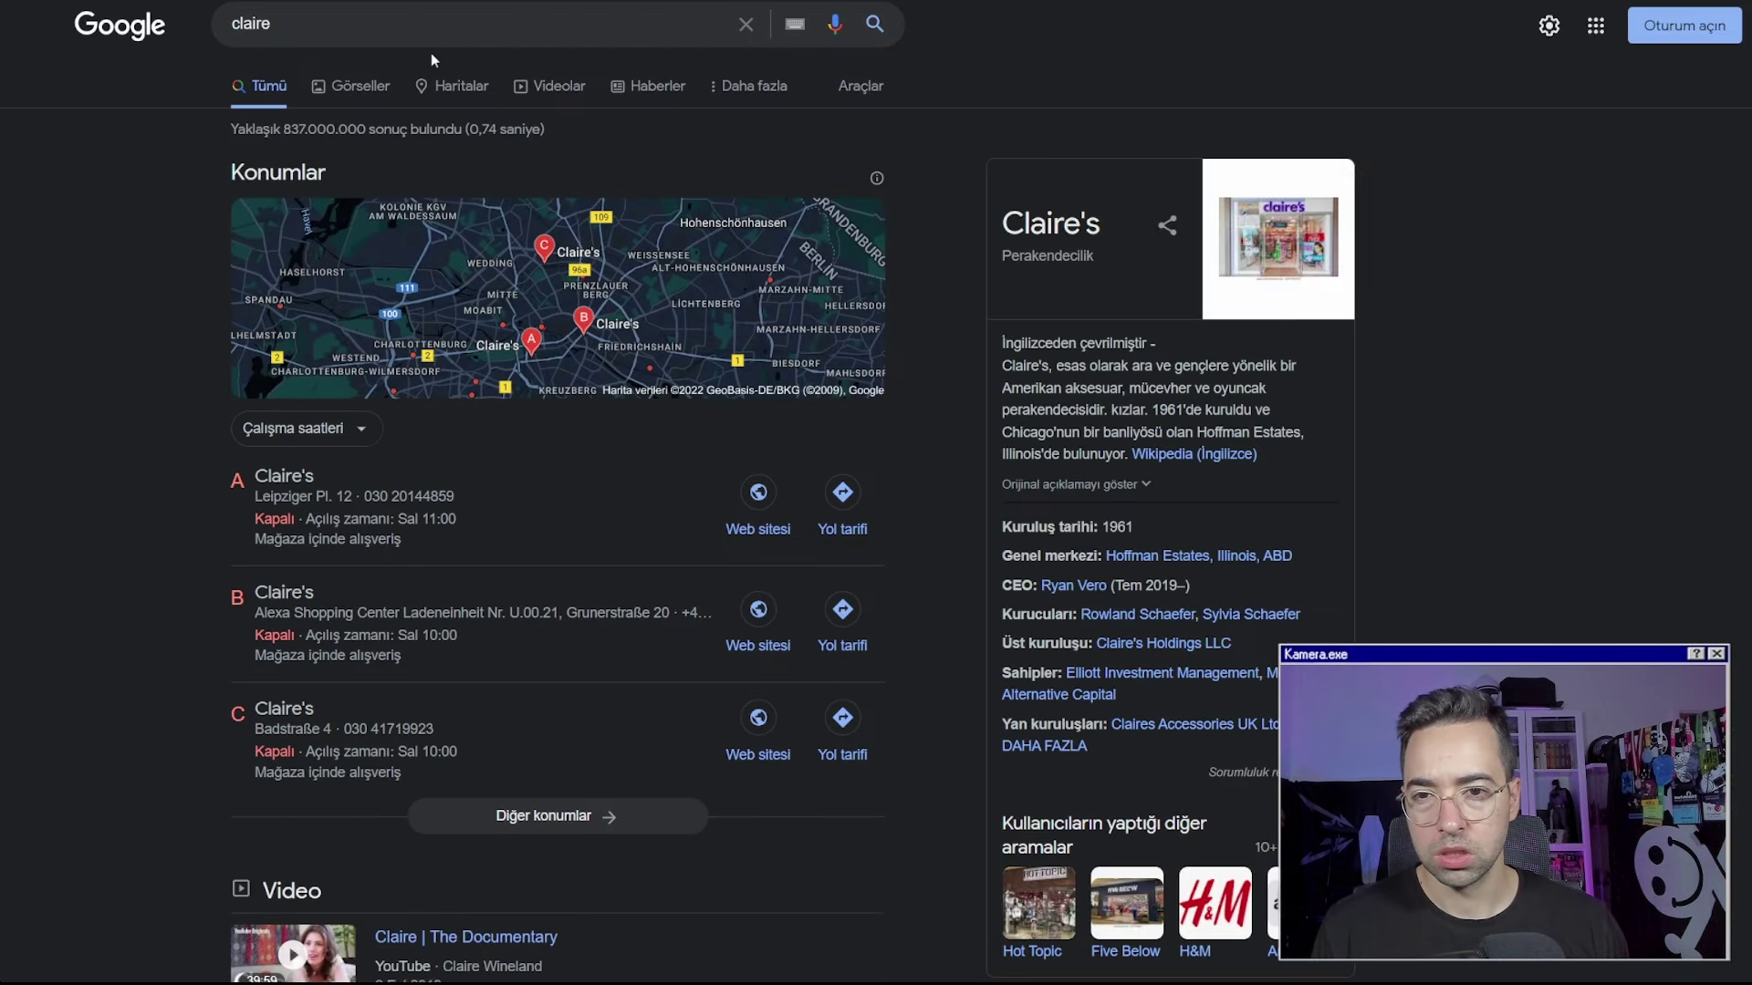
click(424, 29)
text(g)
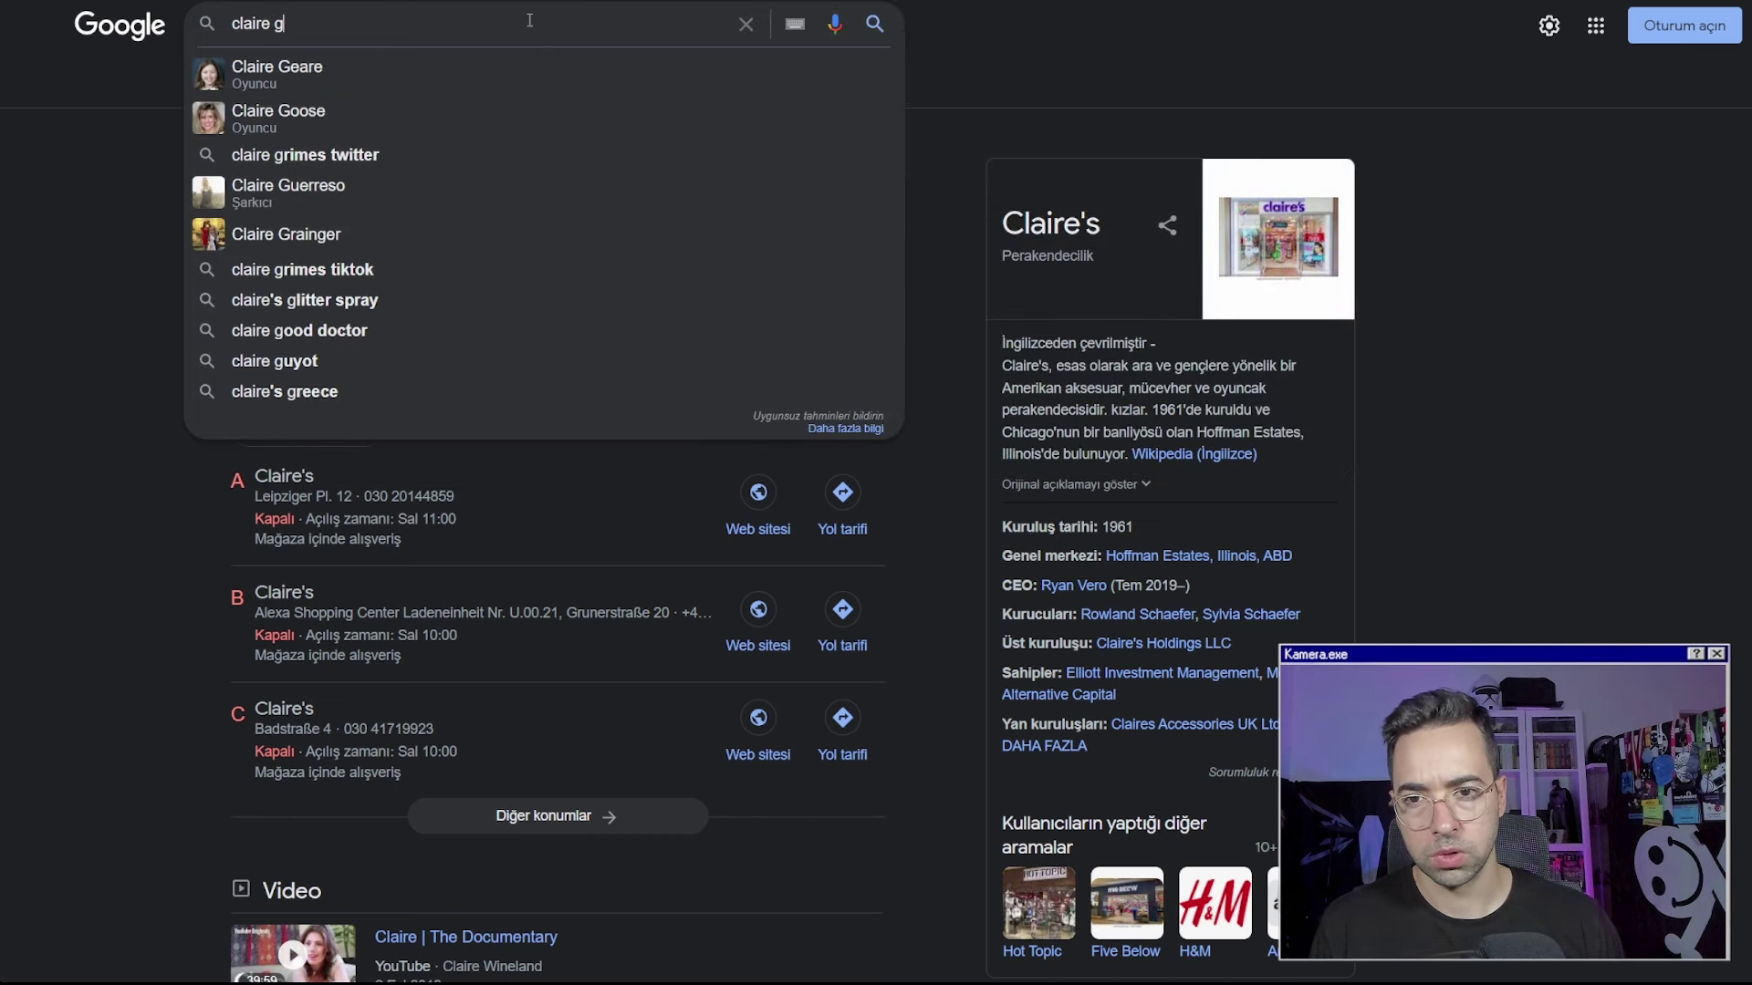
text(ithub)
key(Return)
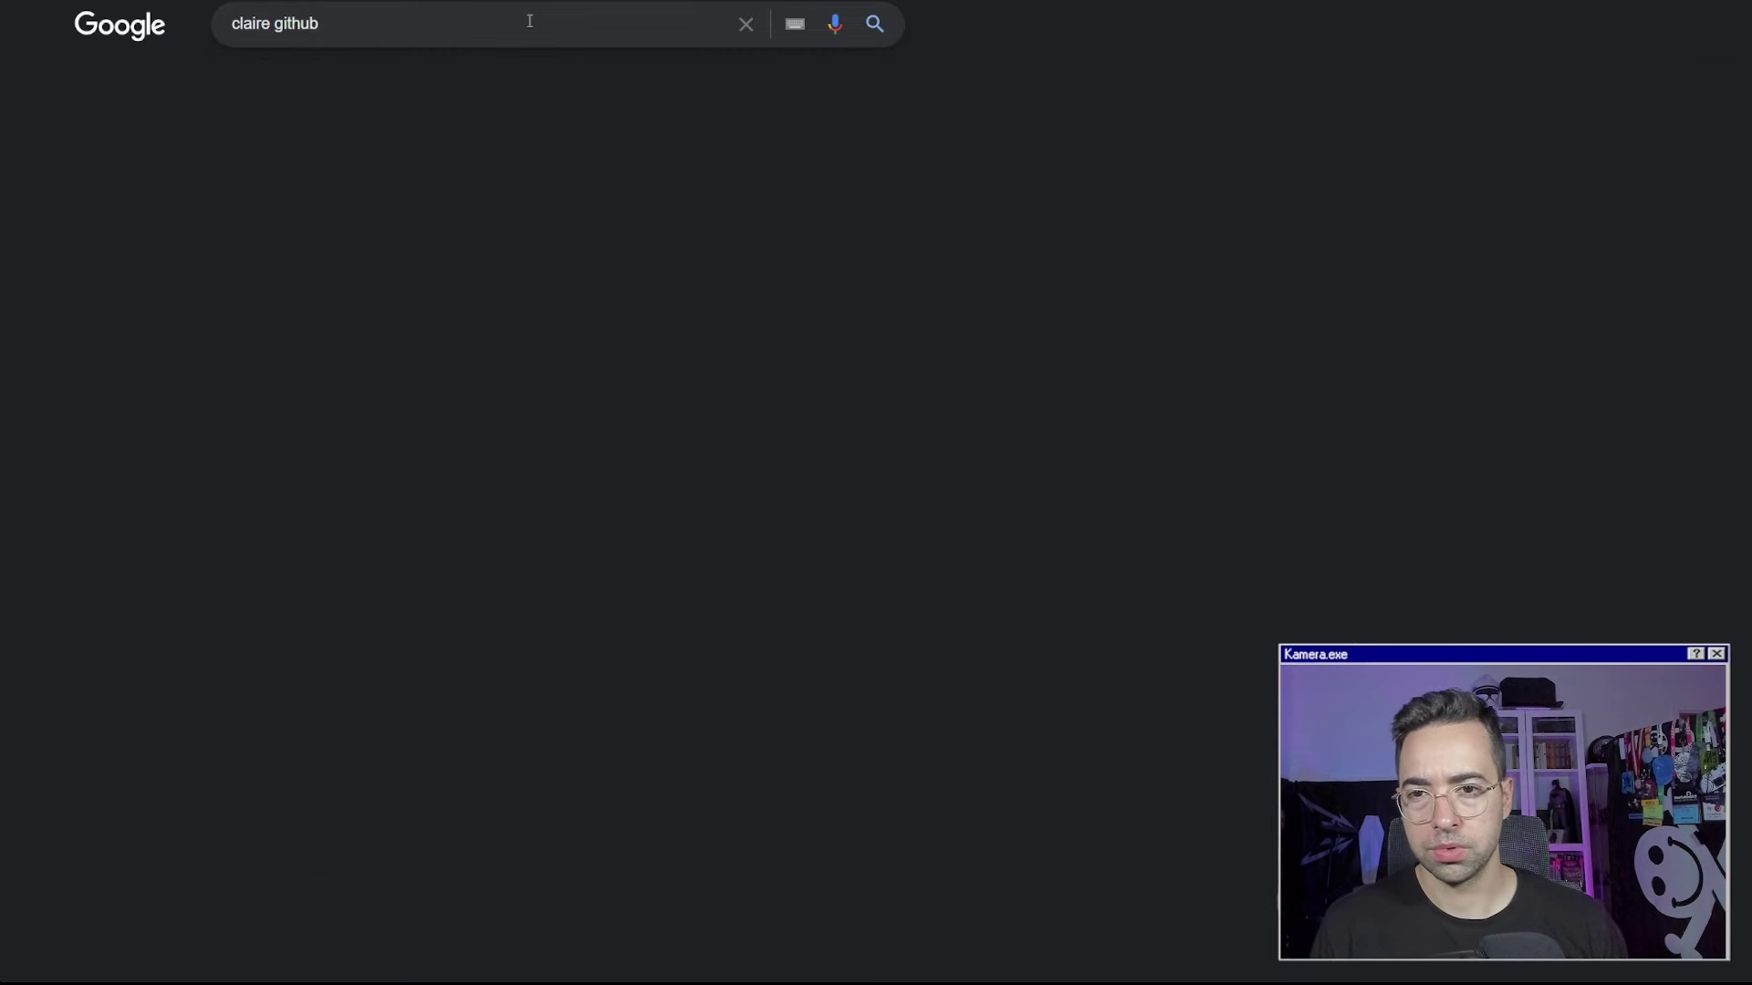
Open the Clair GitHub repository from the results and read its README description of container vulnerability analysis
click(464, 279)
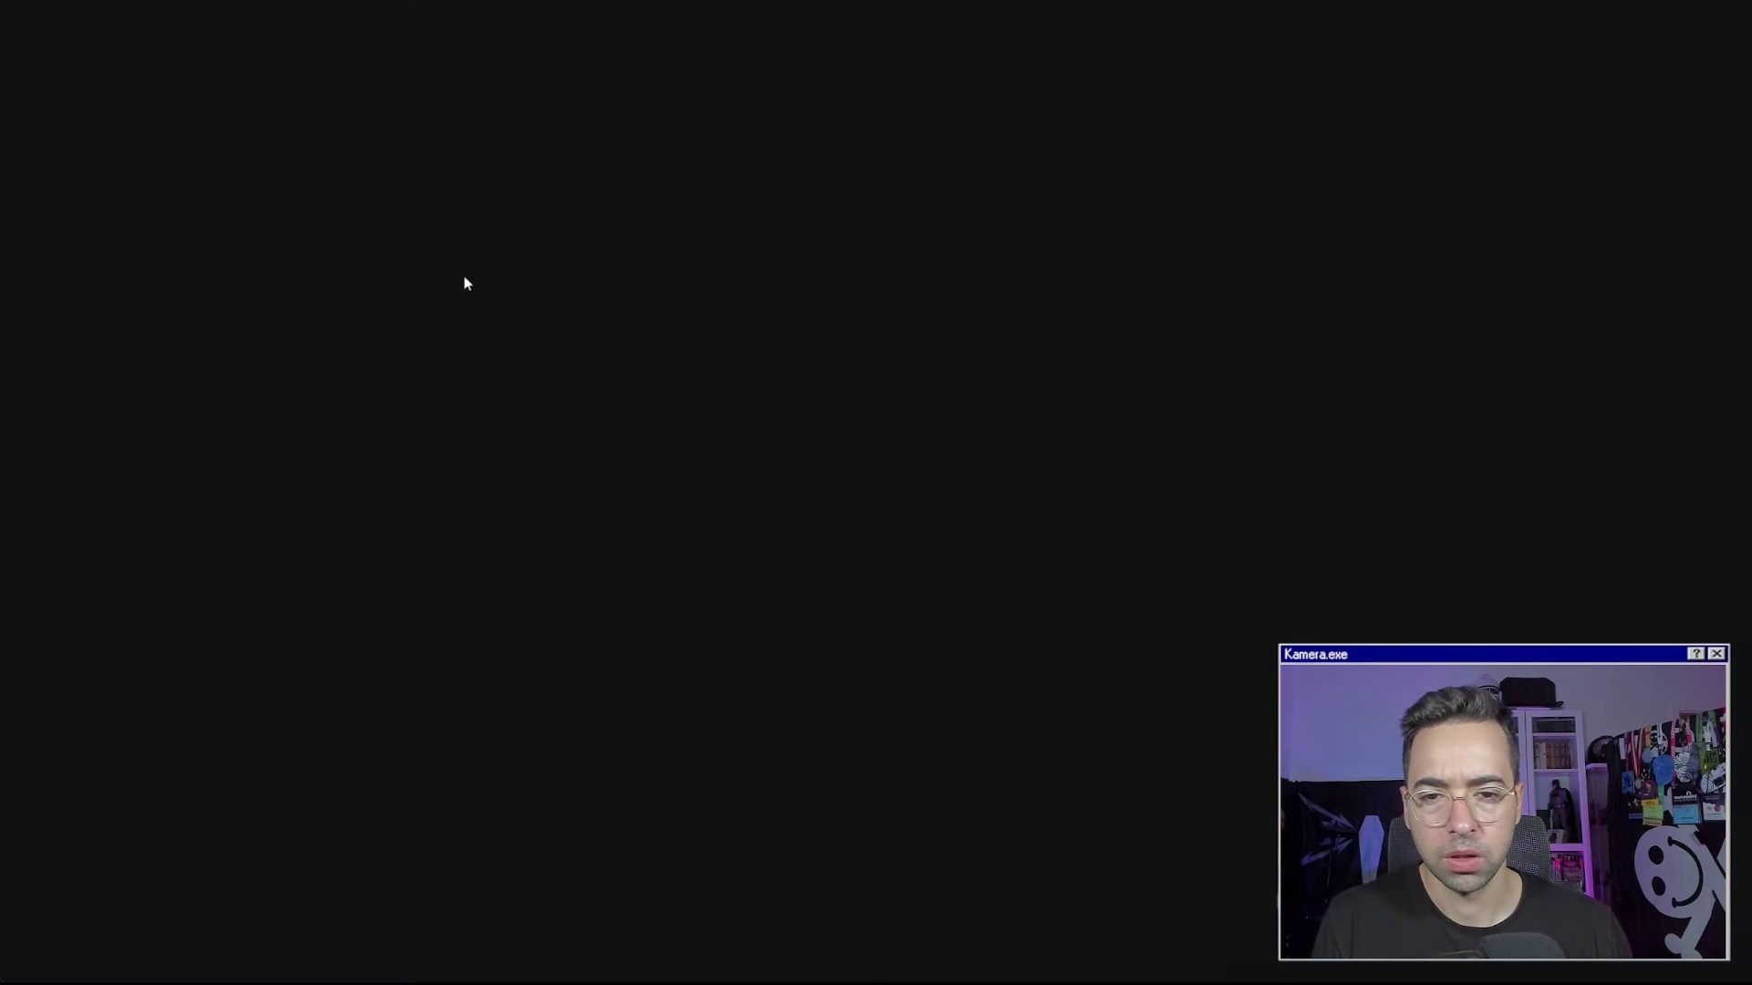
scroll(174, 274, down, 20)
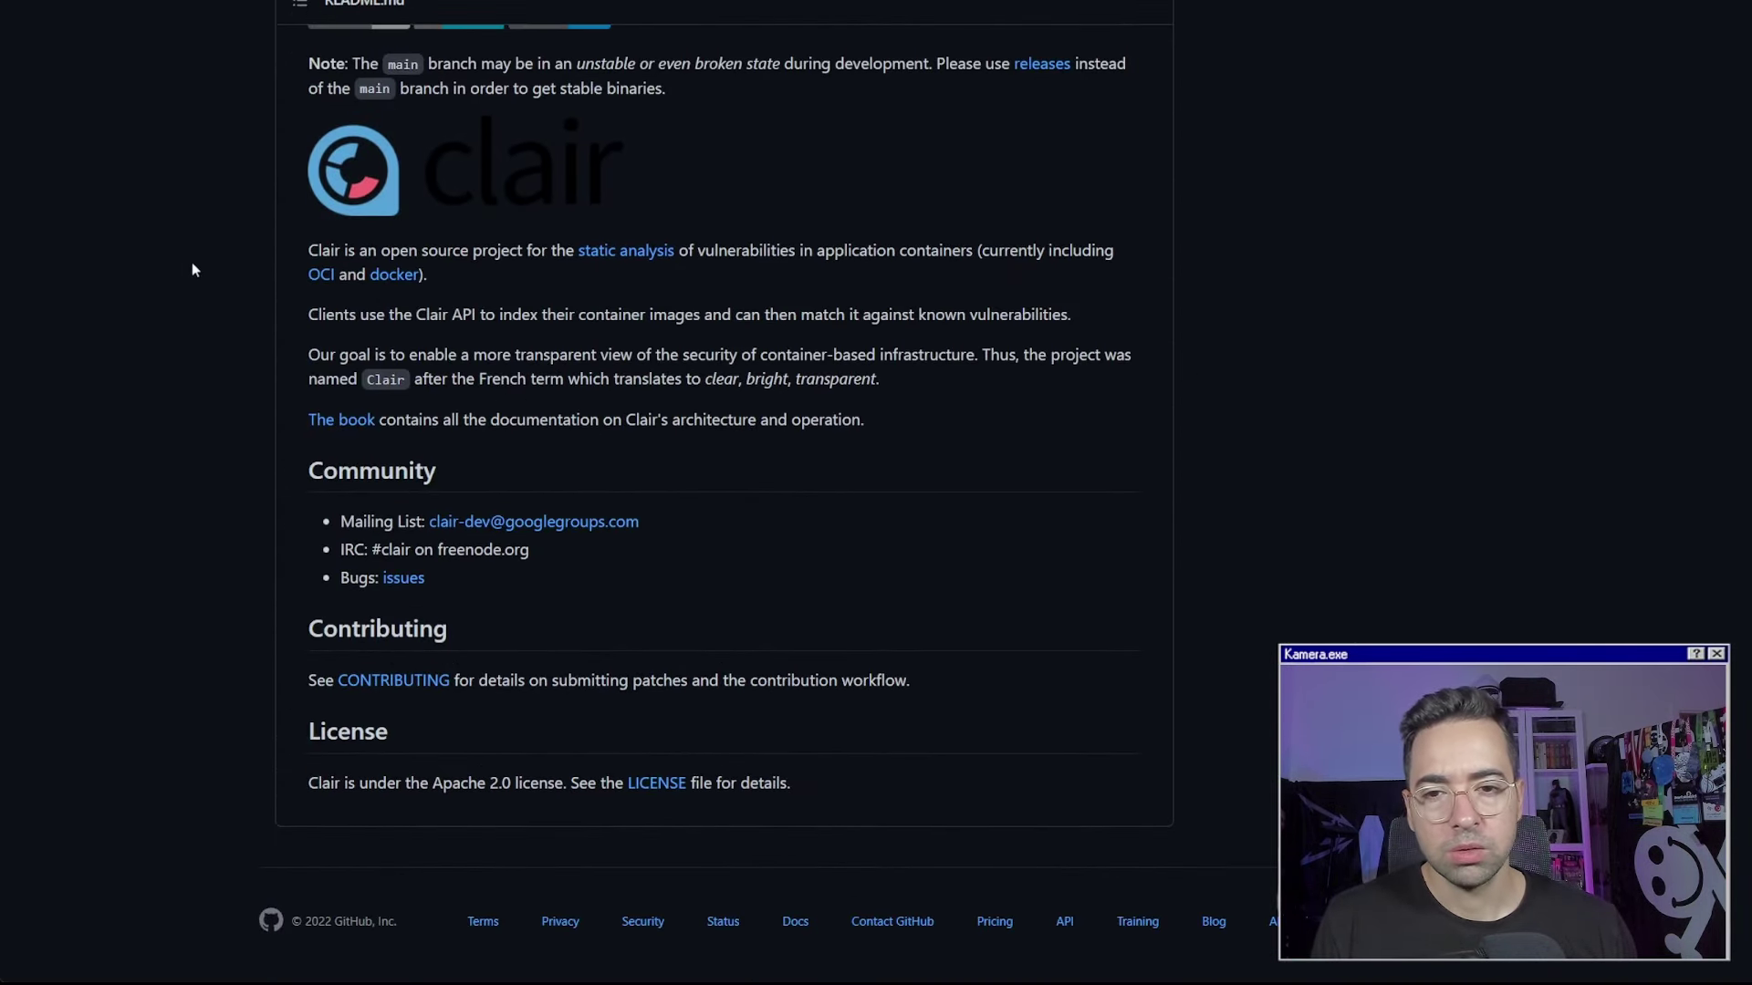
scroll(330, 271, up, 1)
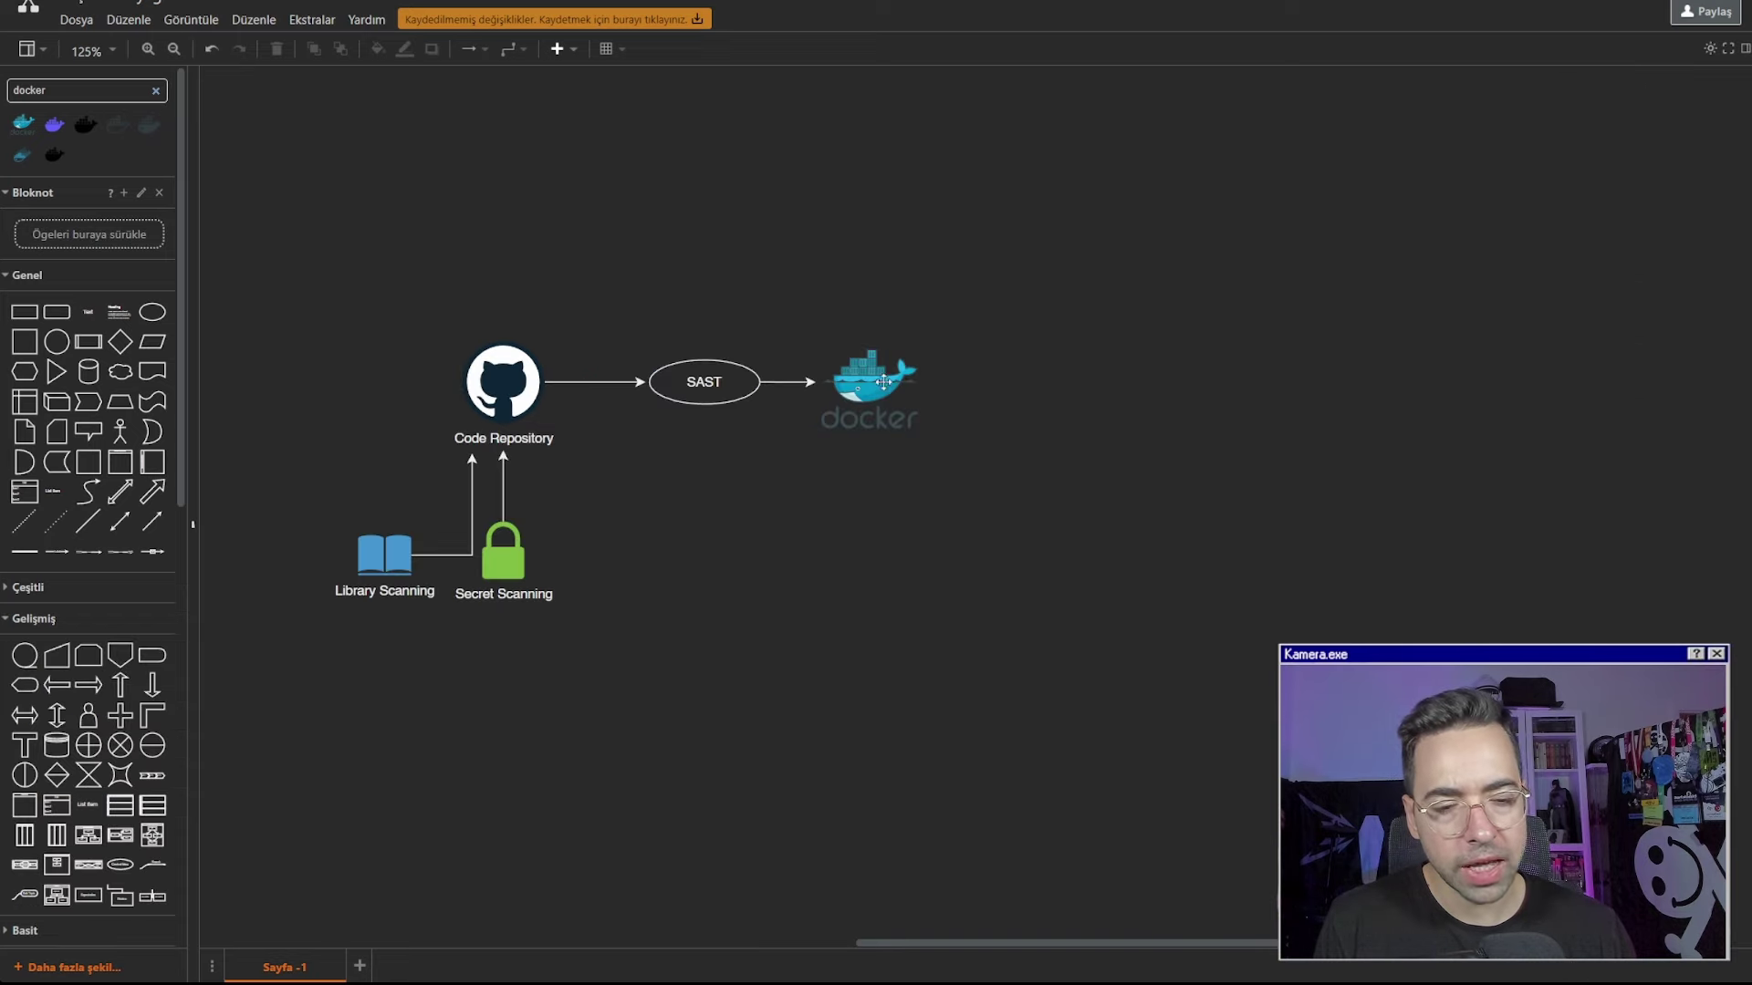
Search the shape library for server and place the blue server shape beside the Docker logo
click(910, 388)
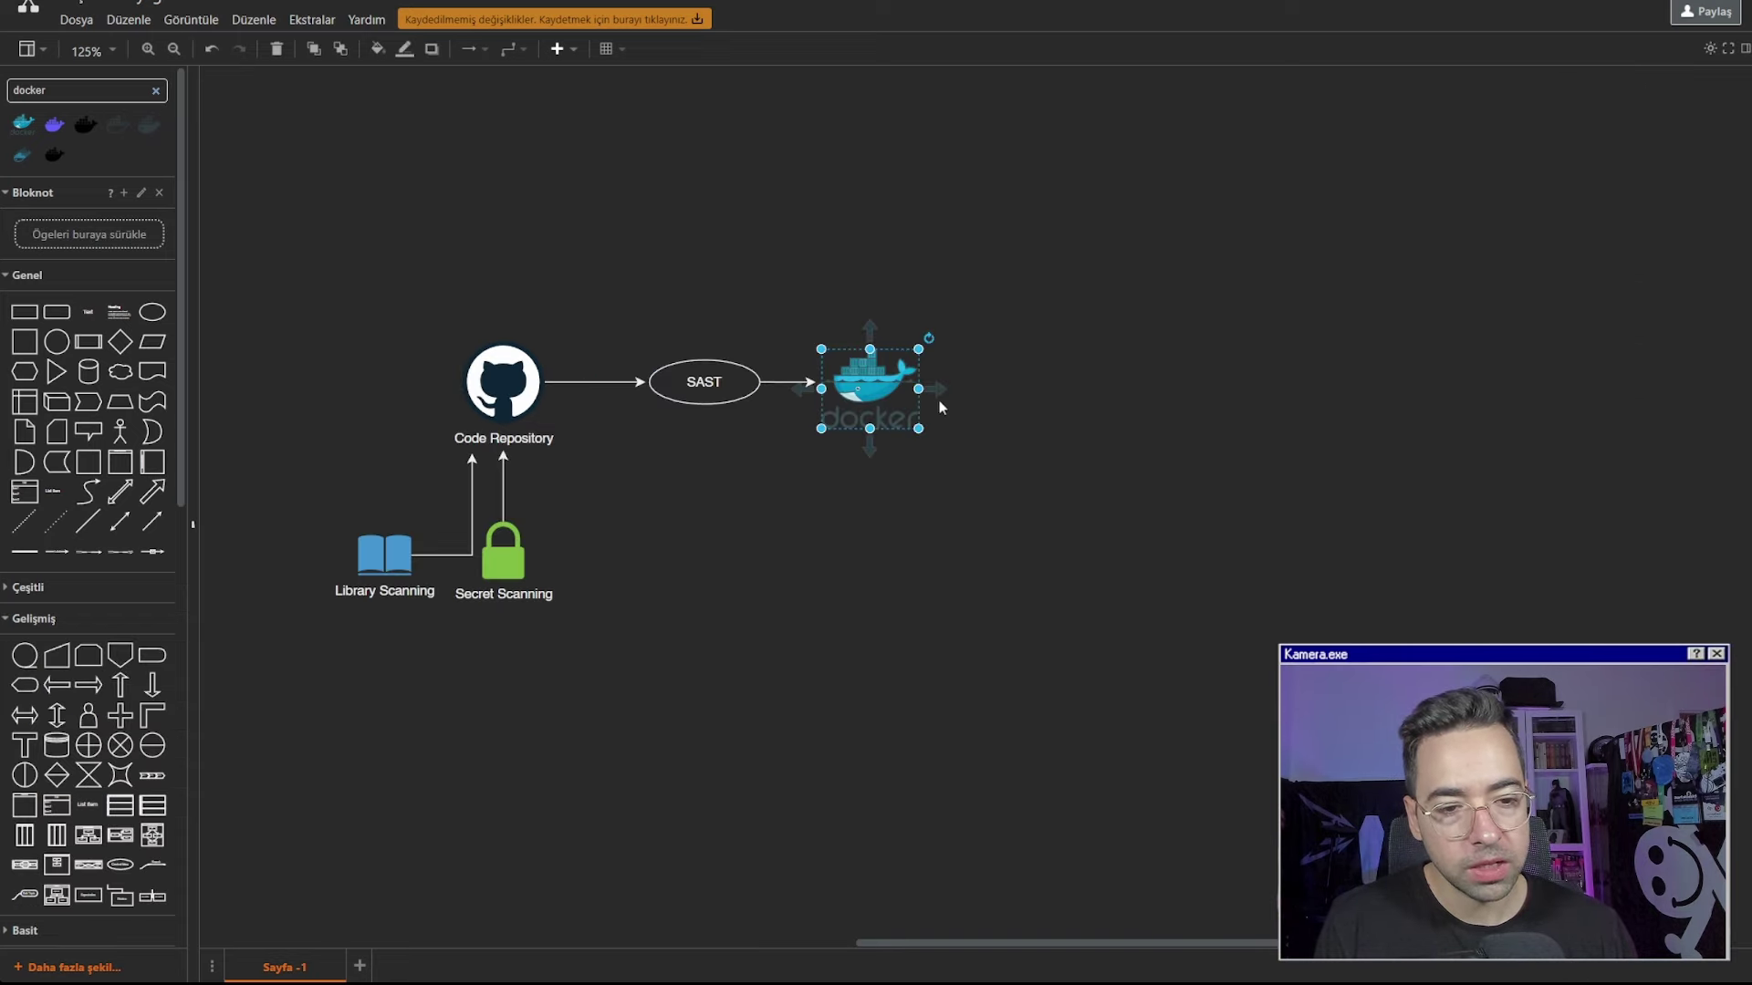
mouse_move(931, 392)
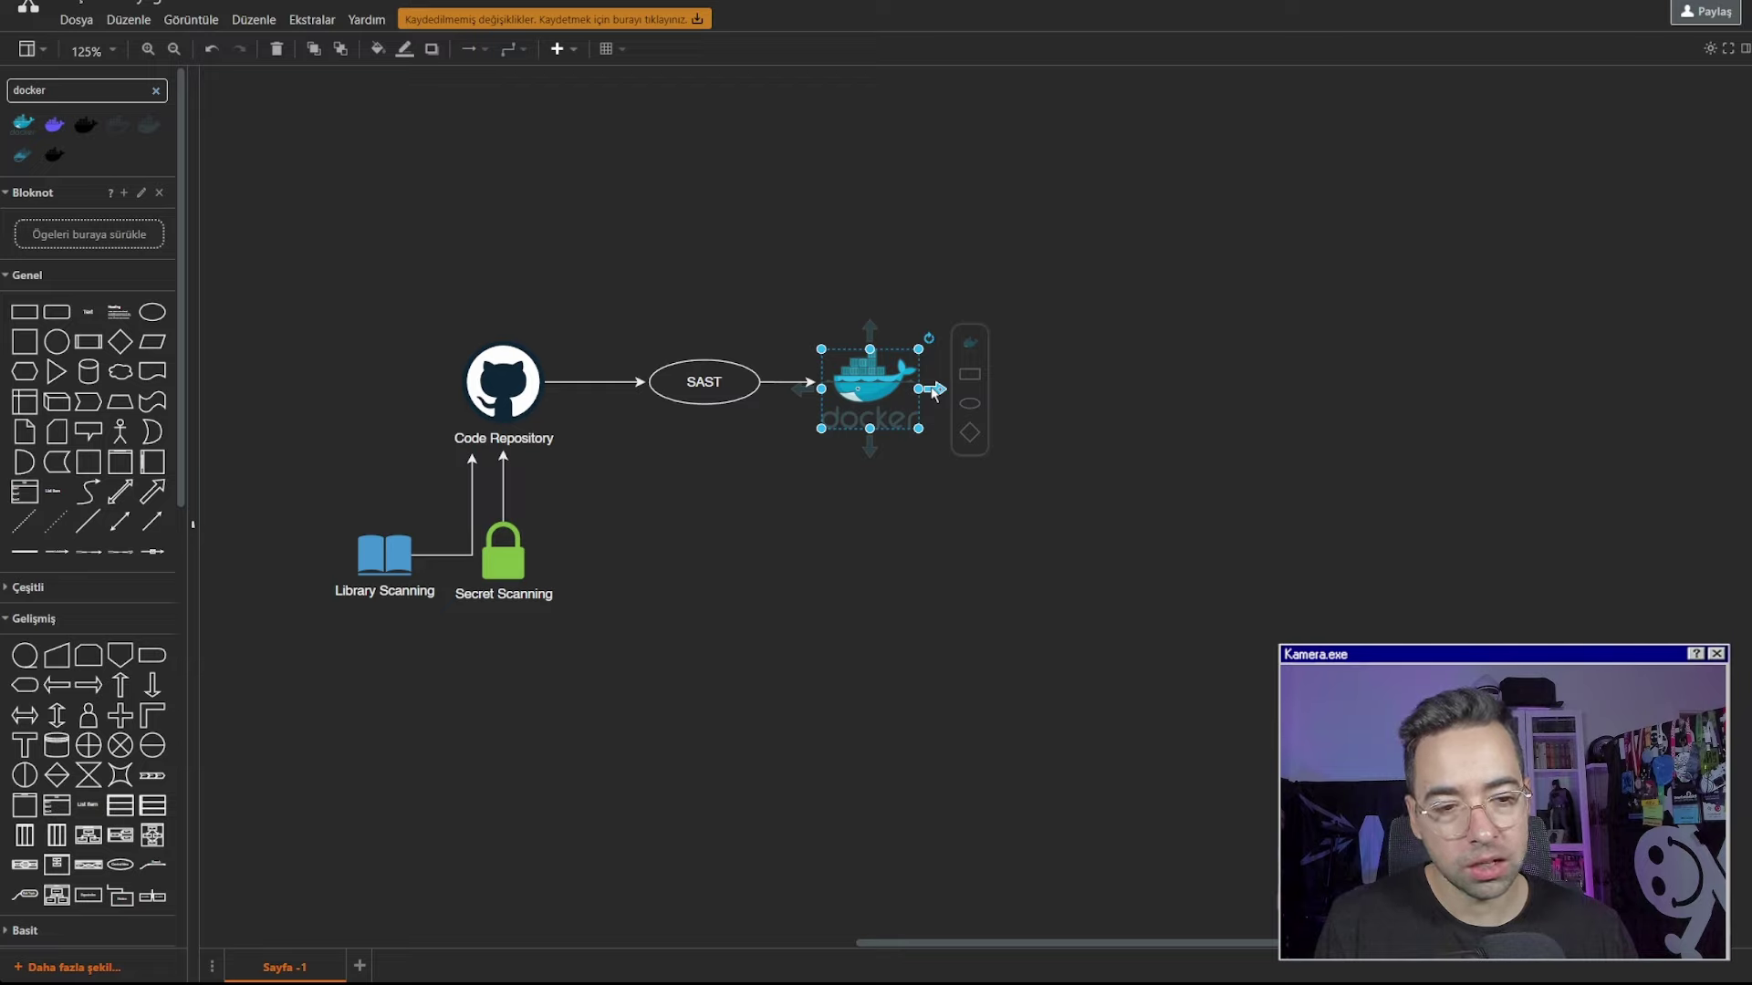
triple_click(72, 91)
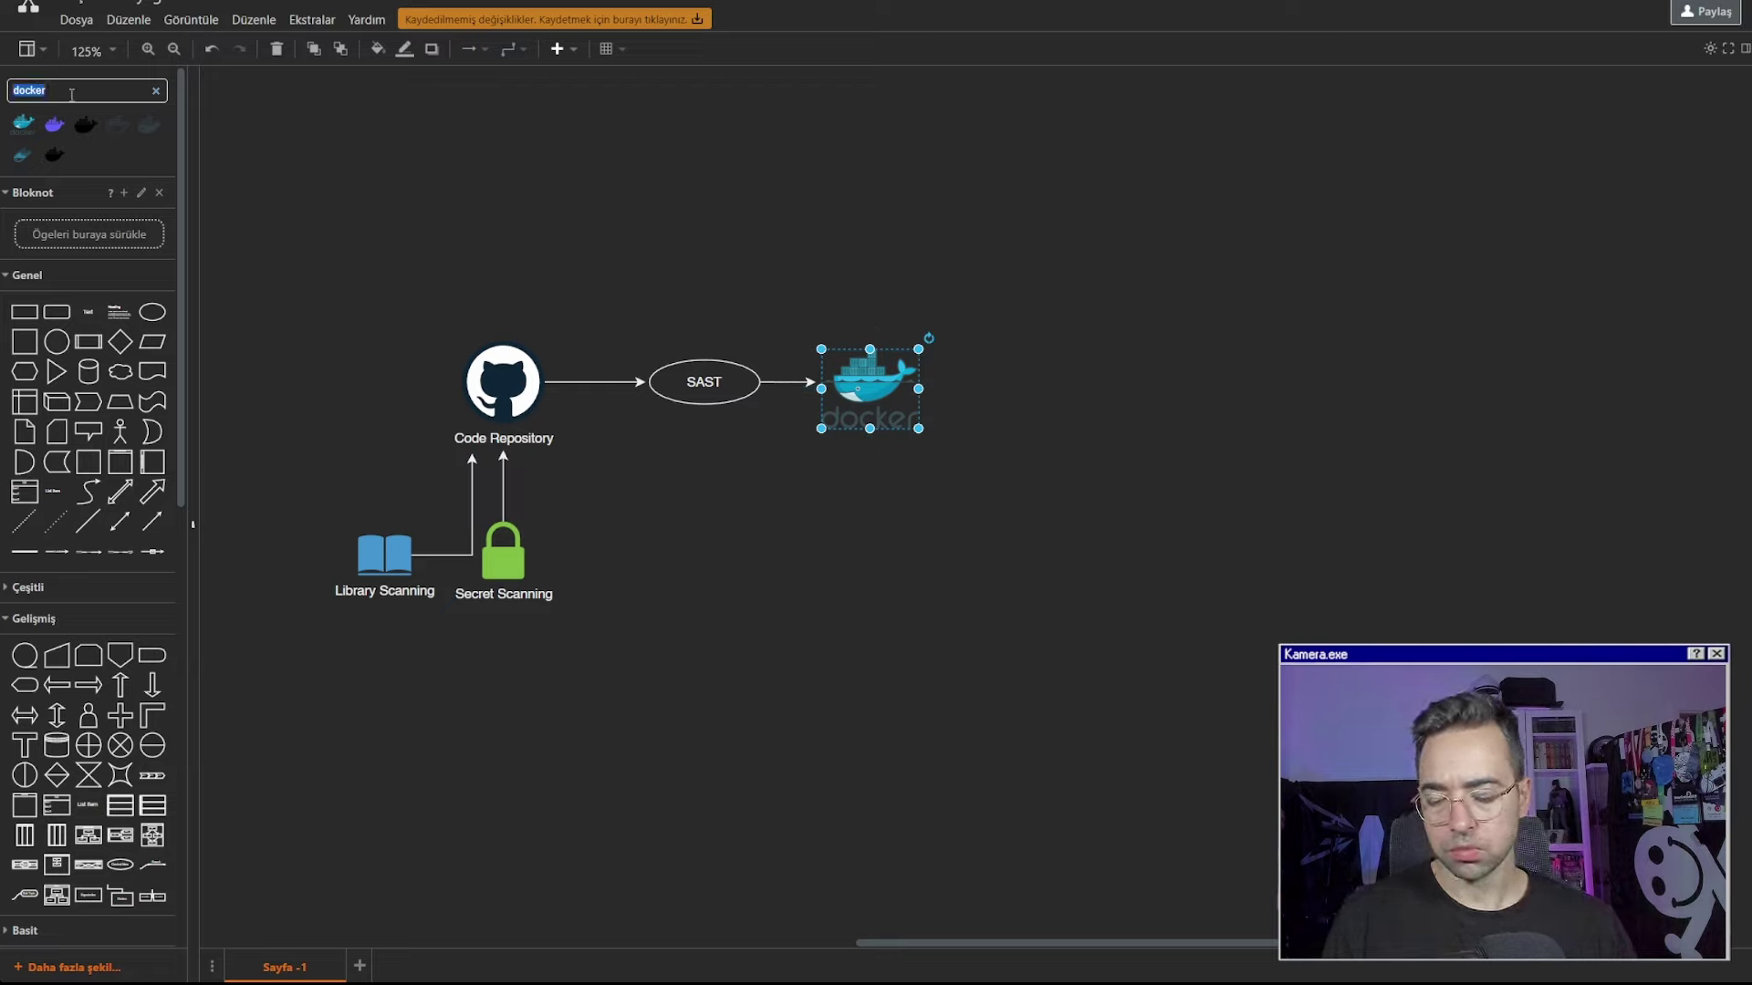
text(sel)
text(ver)
key(Return)
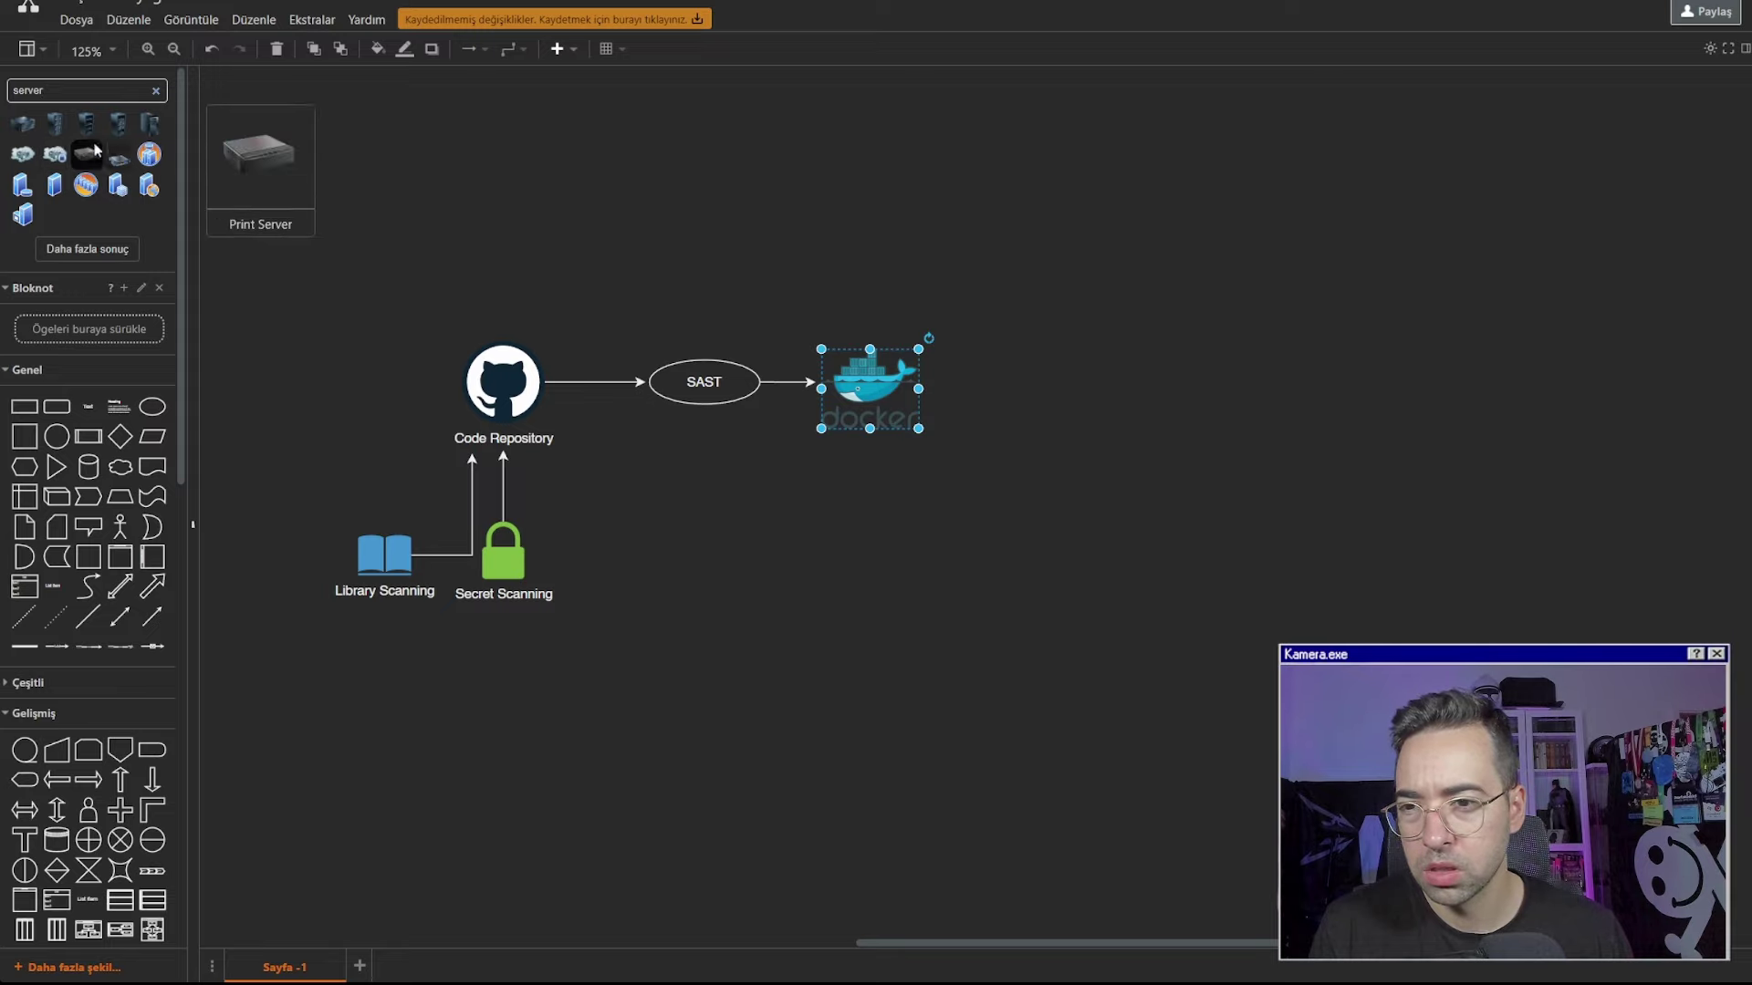
mouse_move(106, 197)
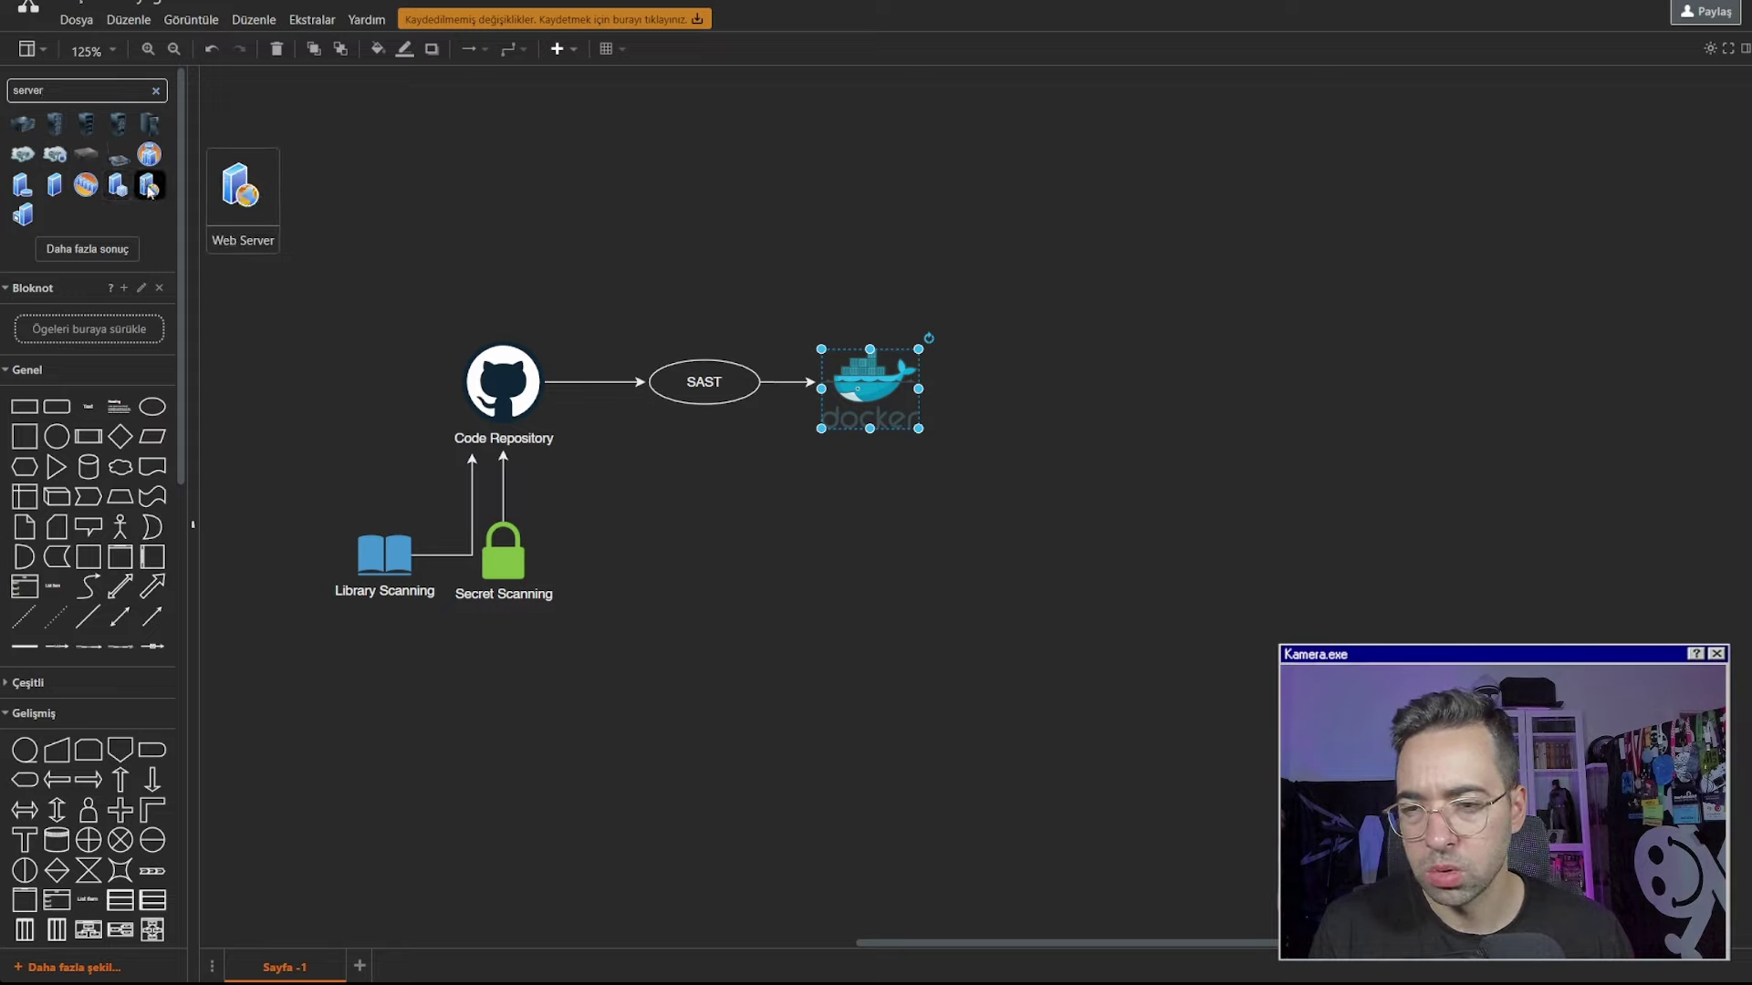
drag(55, 186, 1114, 461)
drag(1031, 402, 1001, 390)
Label the server shape "Staging" and align it with the Docker logo
double_click(1002, 402)
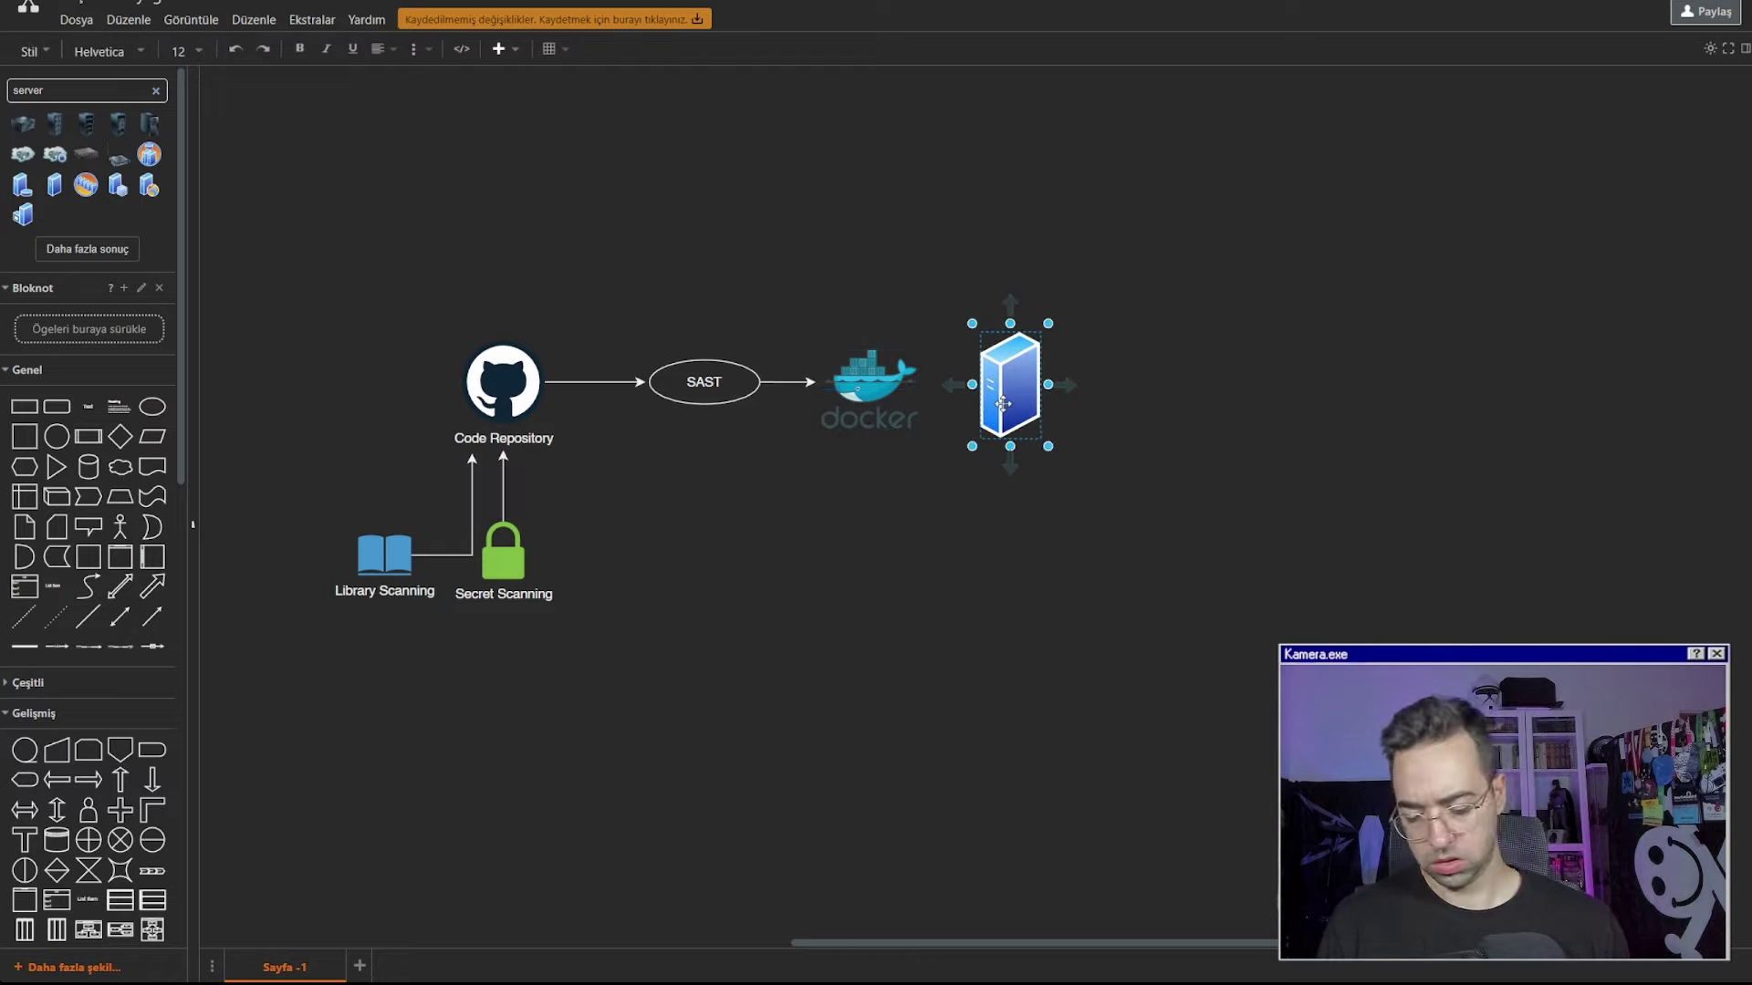
text(Staging)
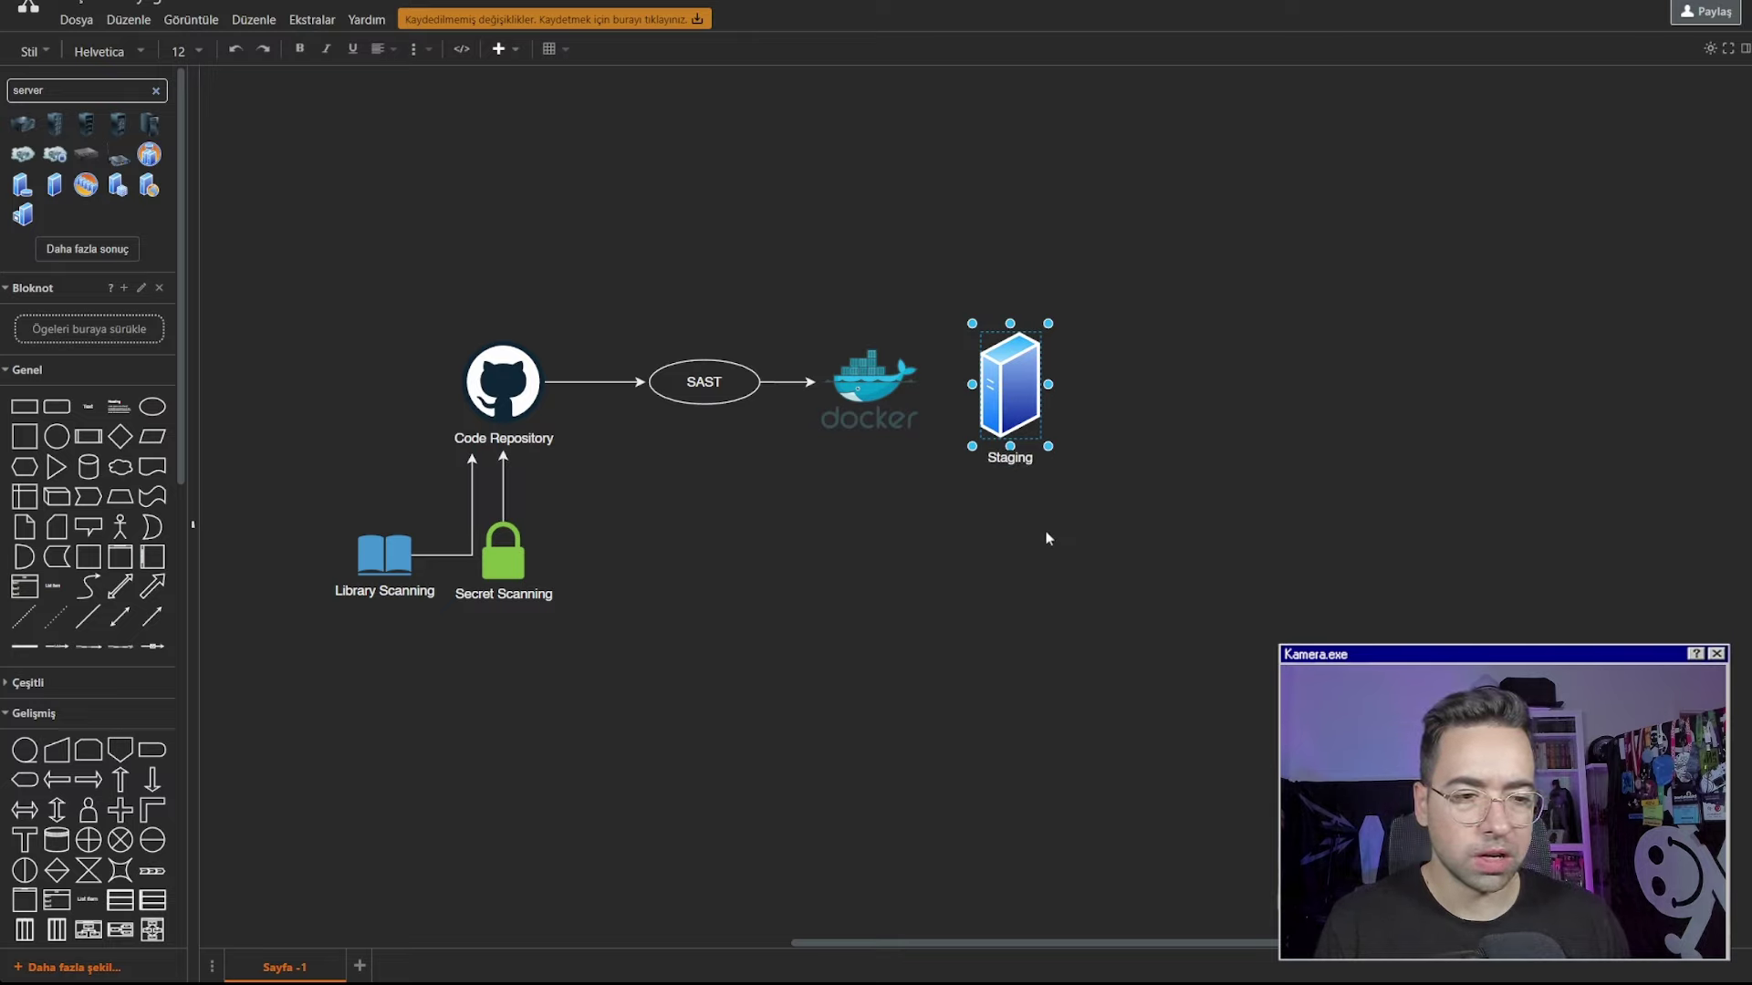
click(928, 380)
drag(1004, 394, 1003, 388)
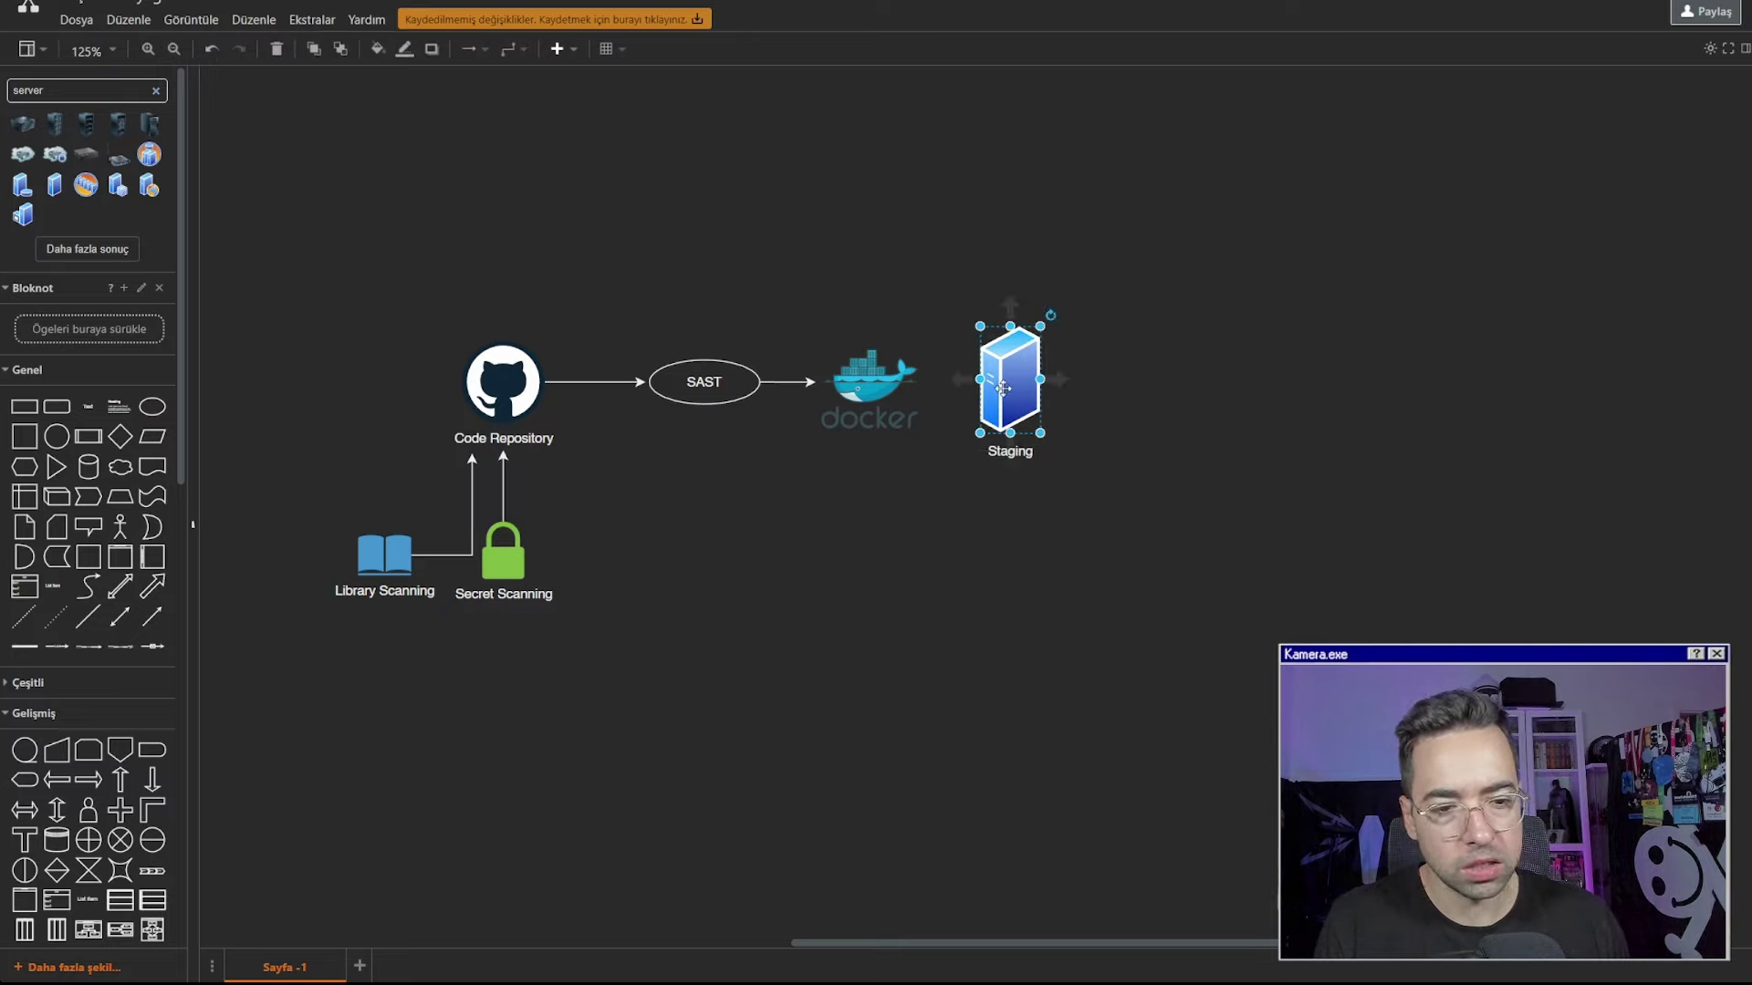
Search the shape library for browser and replace the Staging server with the light-blue browser window shape
double_click(123, 91)
text(brow)
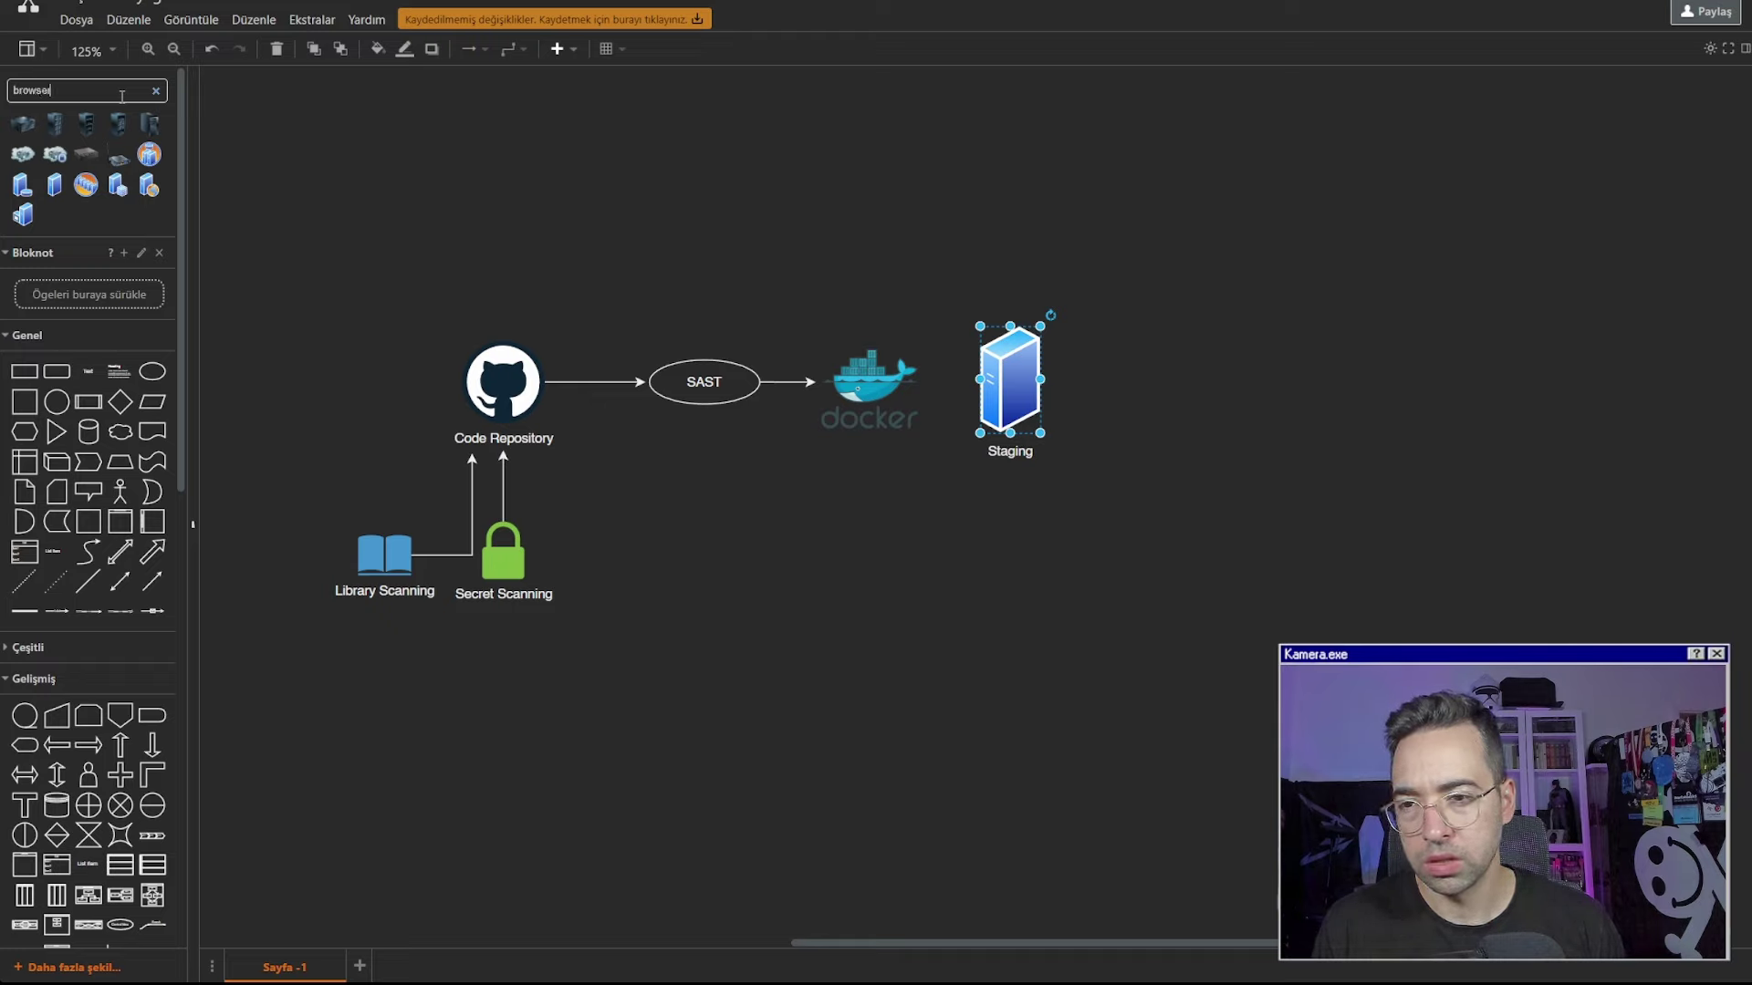
key(Return)
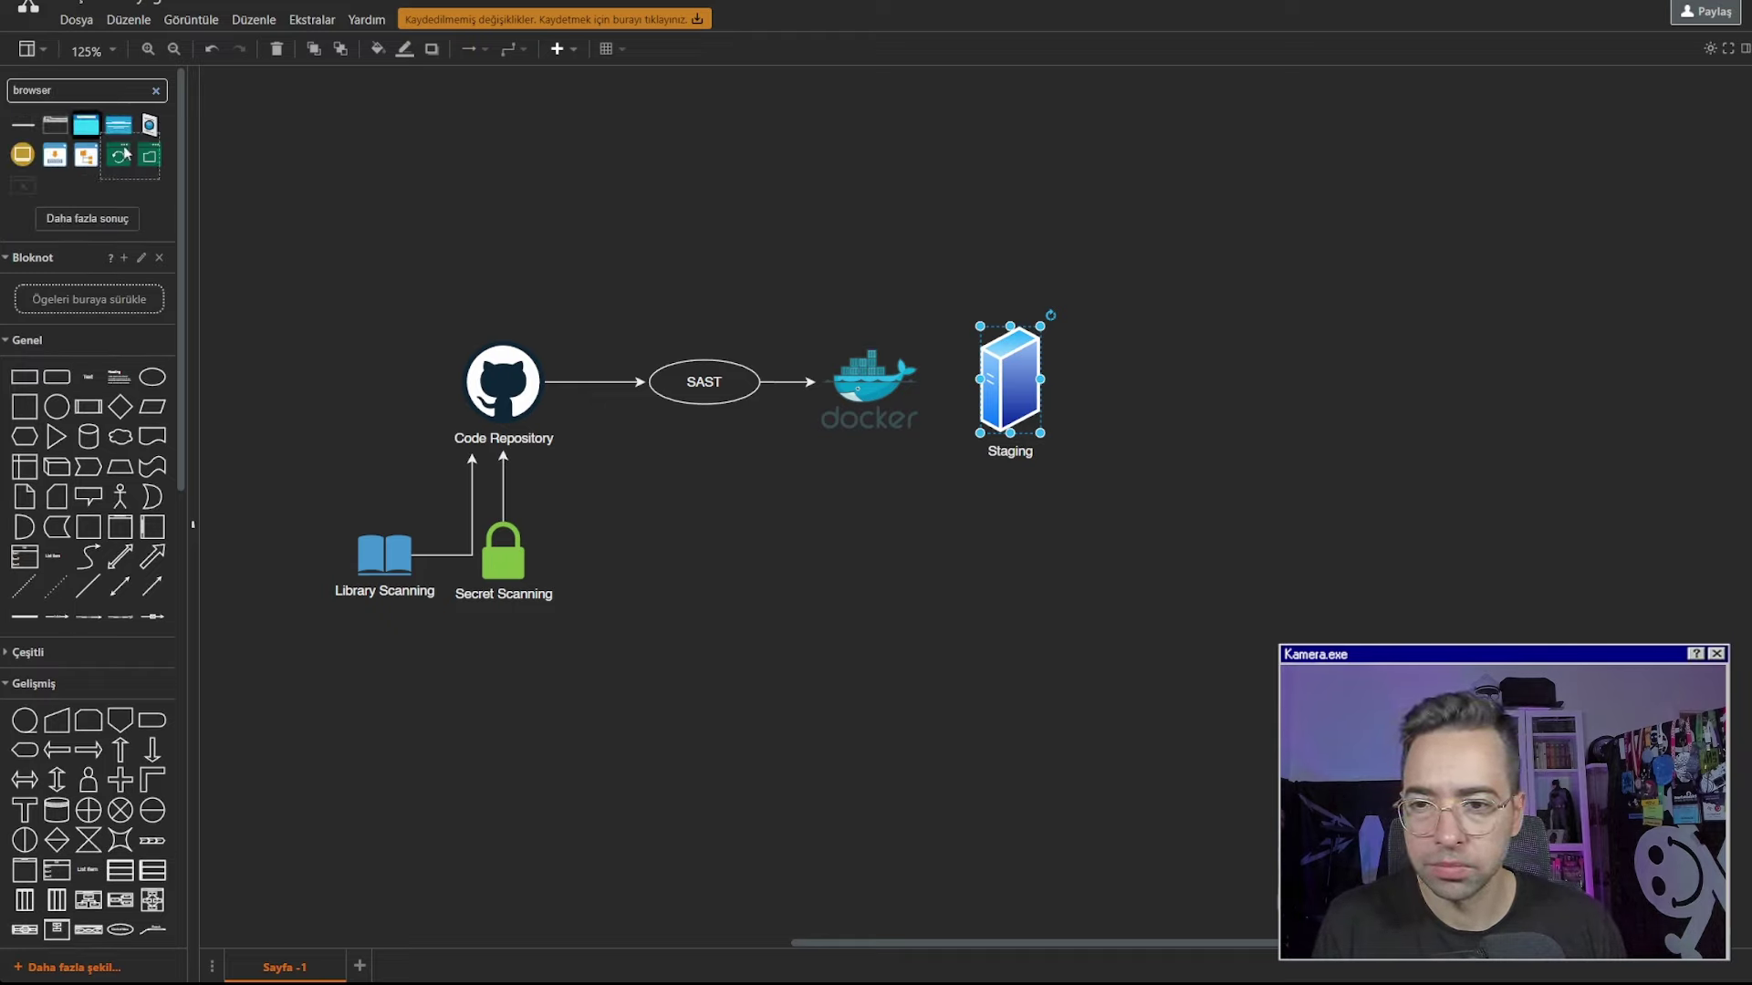
drag(87, 131, 1018, 387)
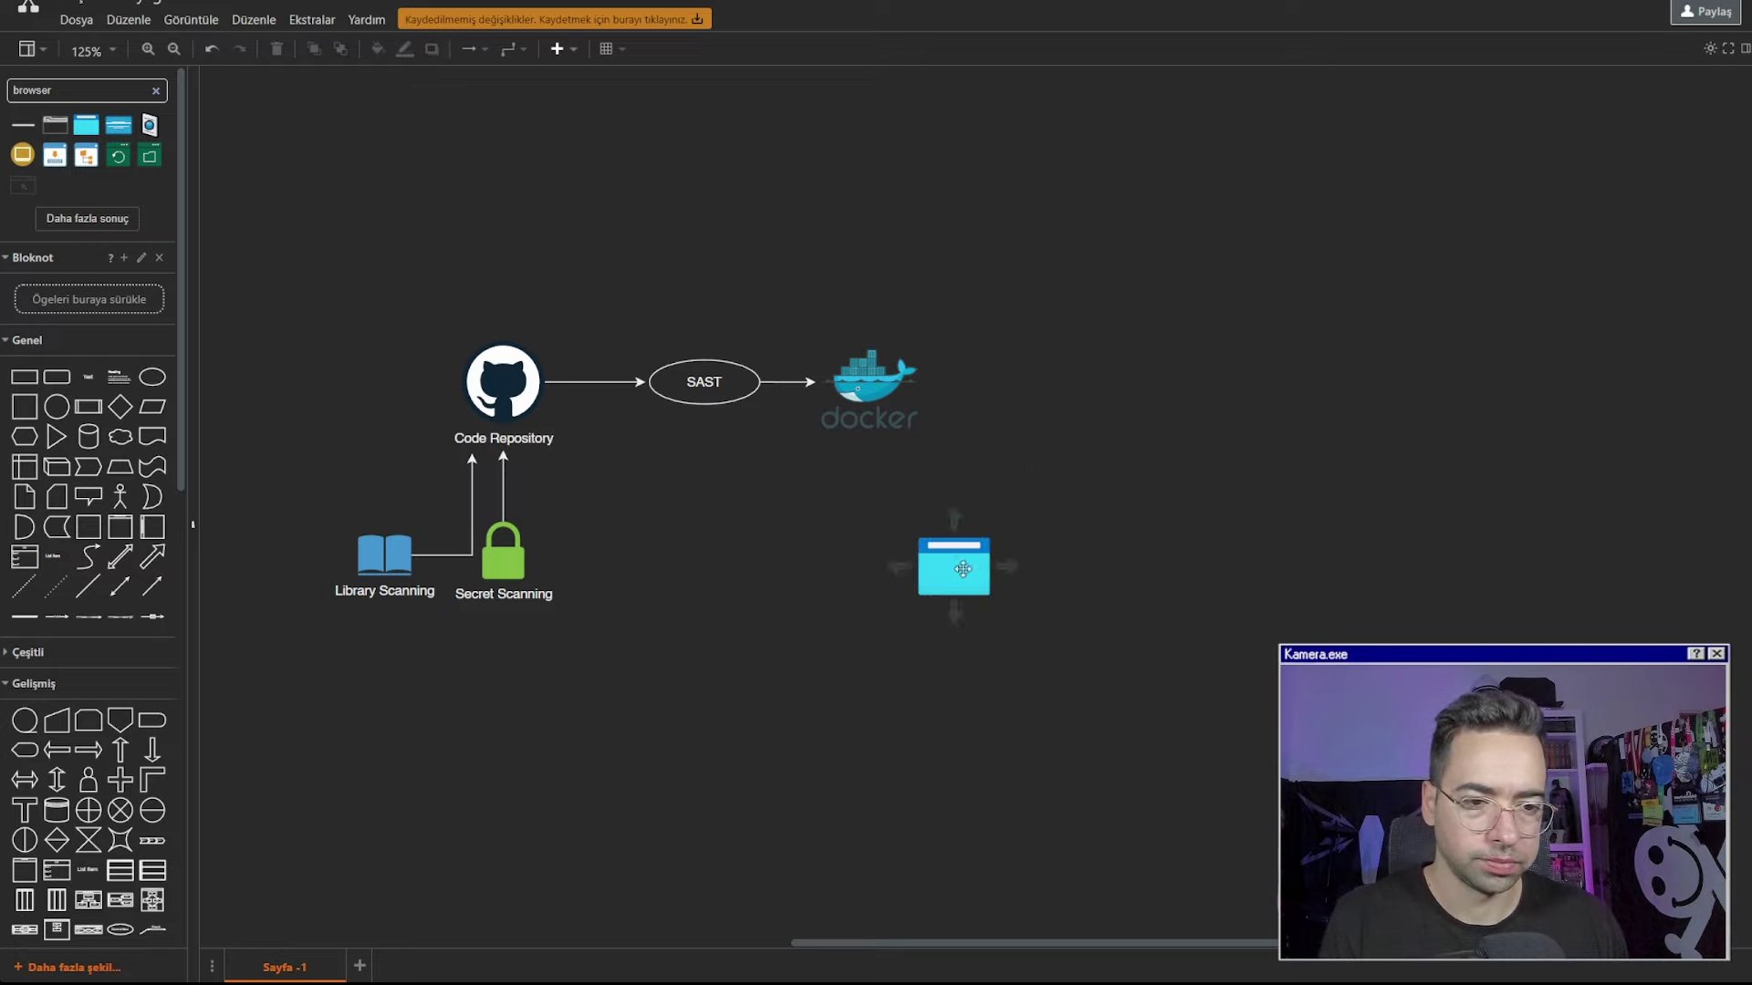
Label the browser window shape "Staging" and align it with the SAST and Docker row
double_click(1012, 387)
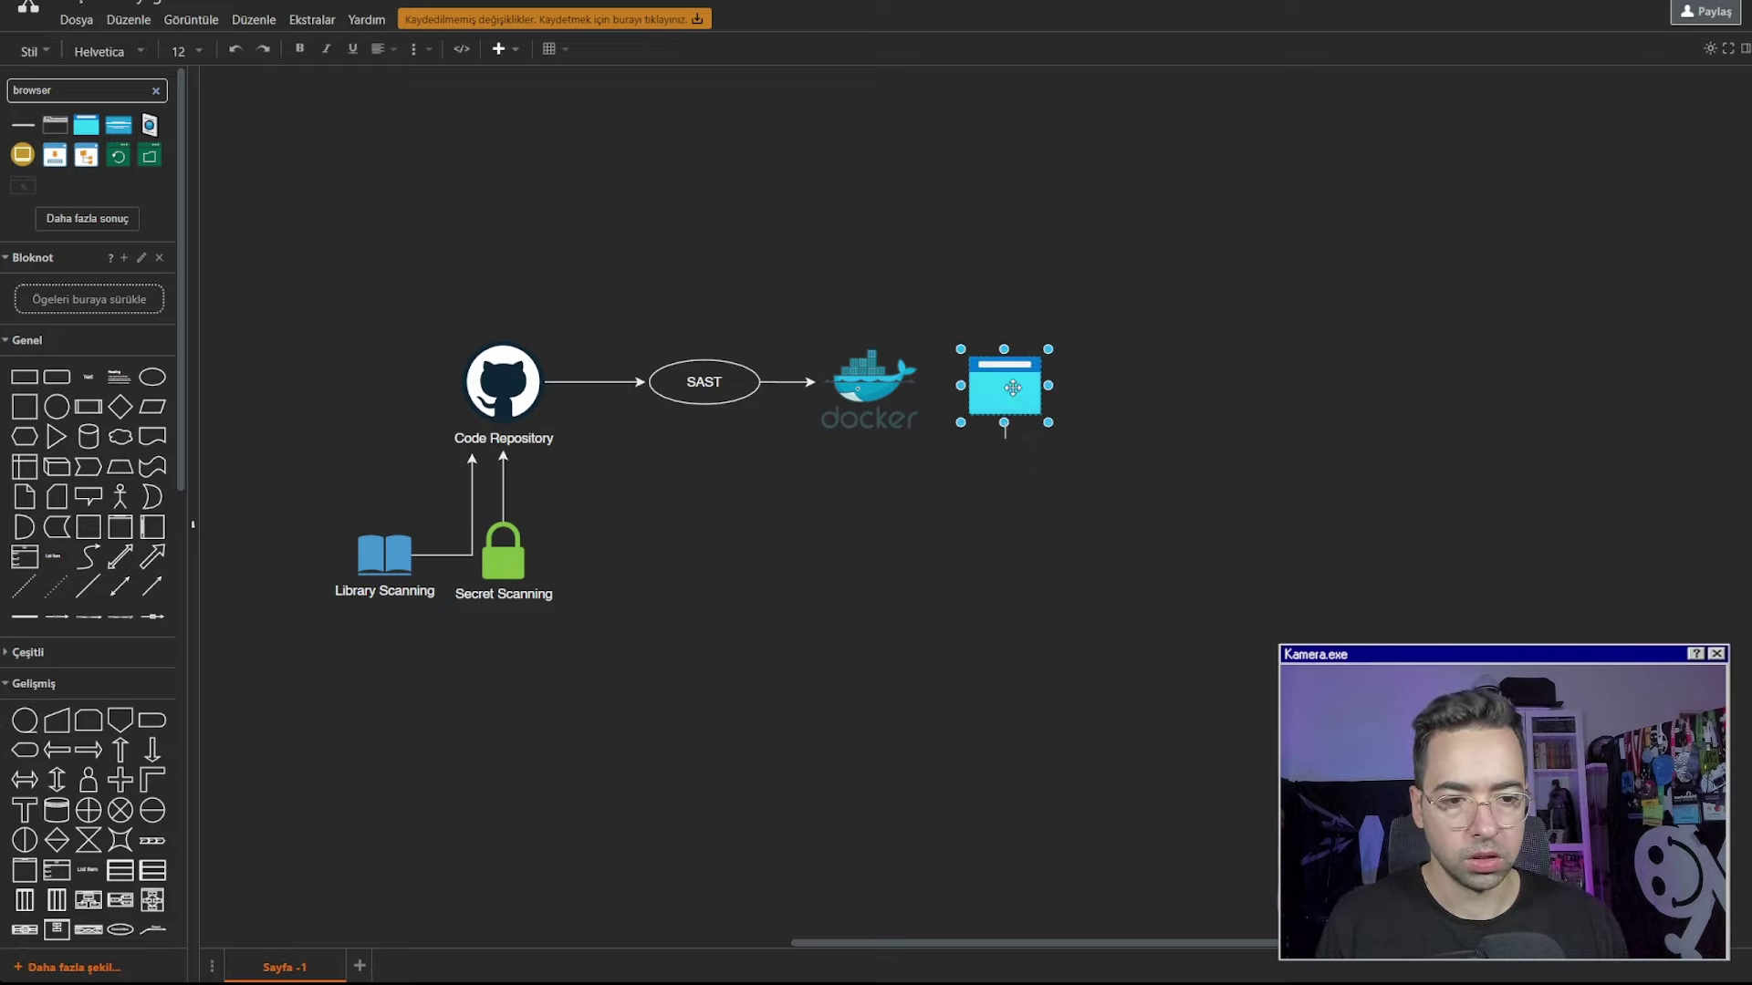
text(Staging)
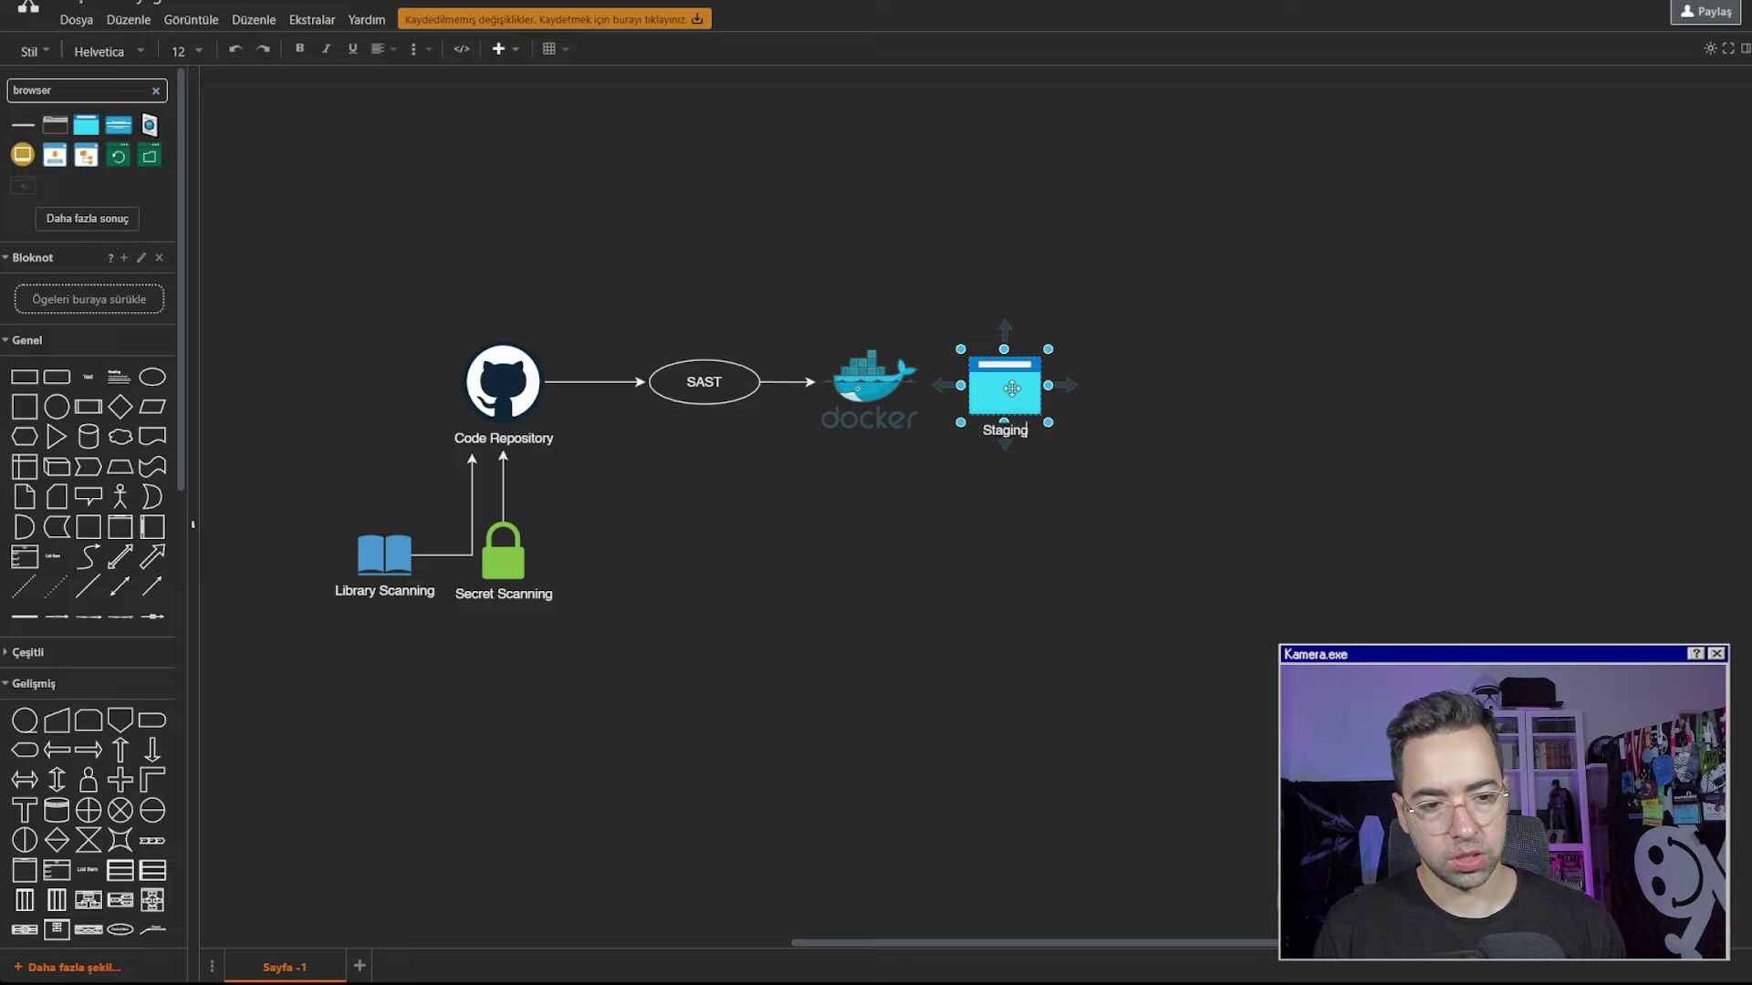
click(1009, 510)
drag(1007, 393, 1000, 390)
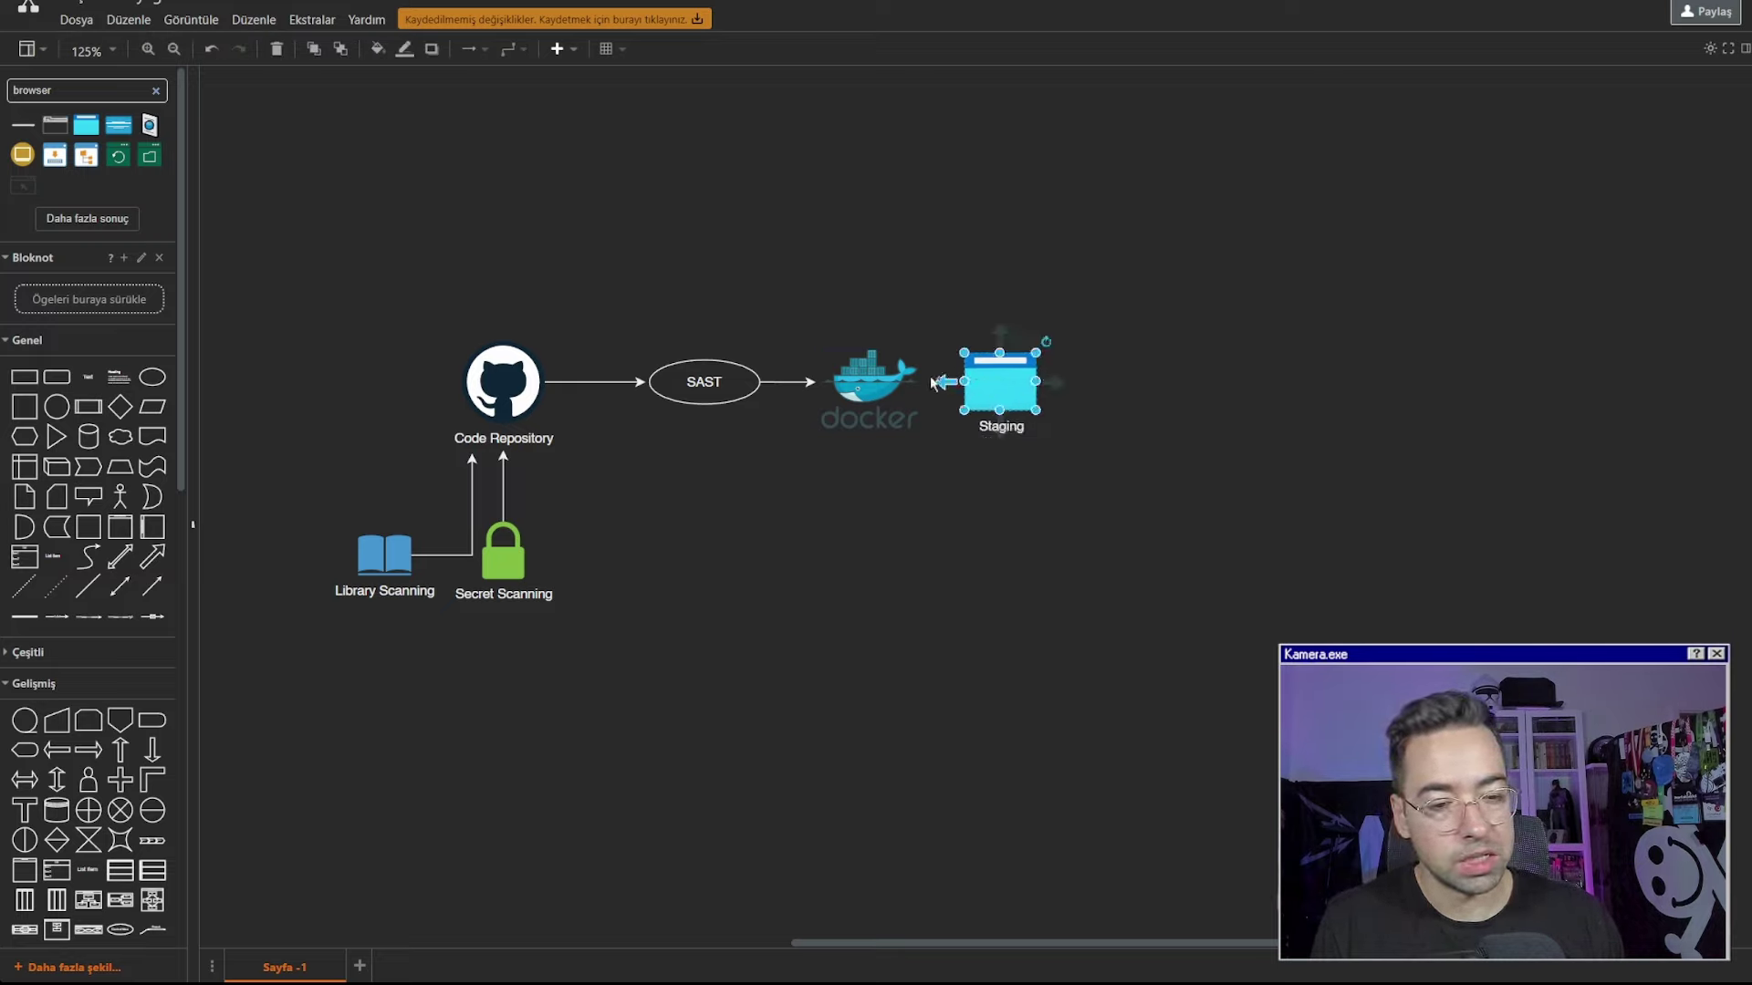
Draw a connector arrow from the Docker logo to the Staging browser shape
click(925, 383)
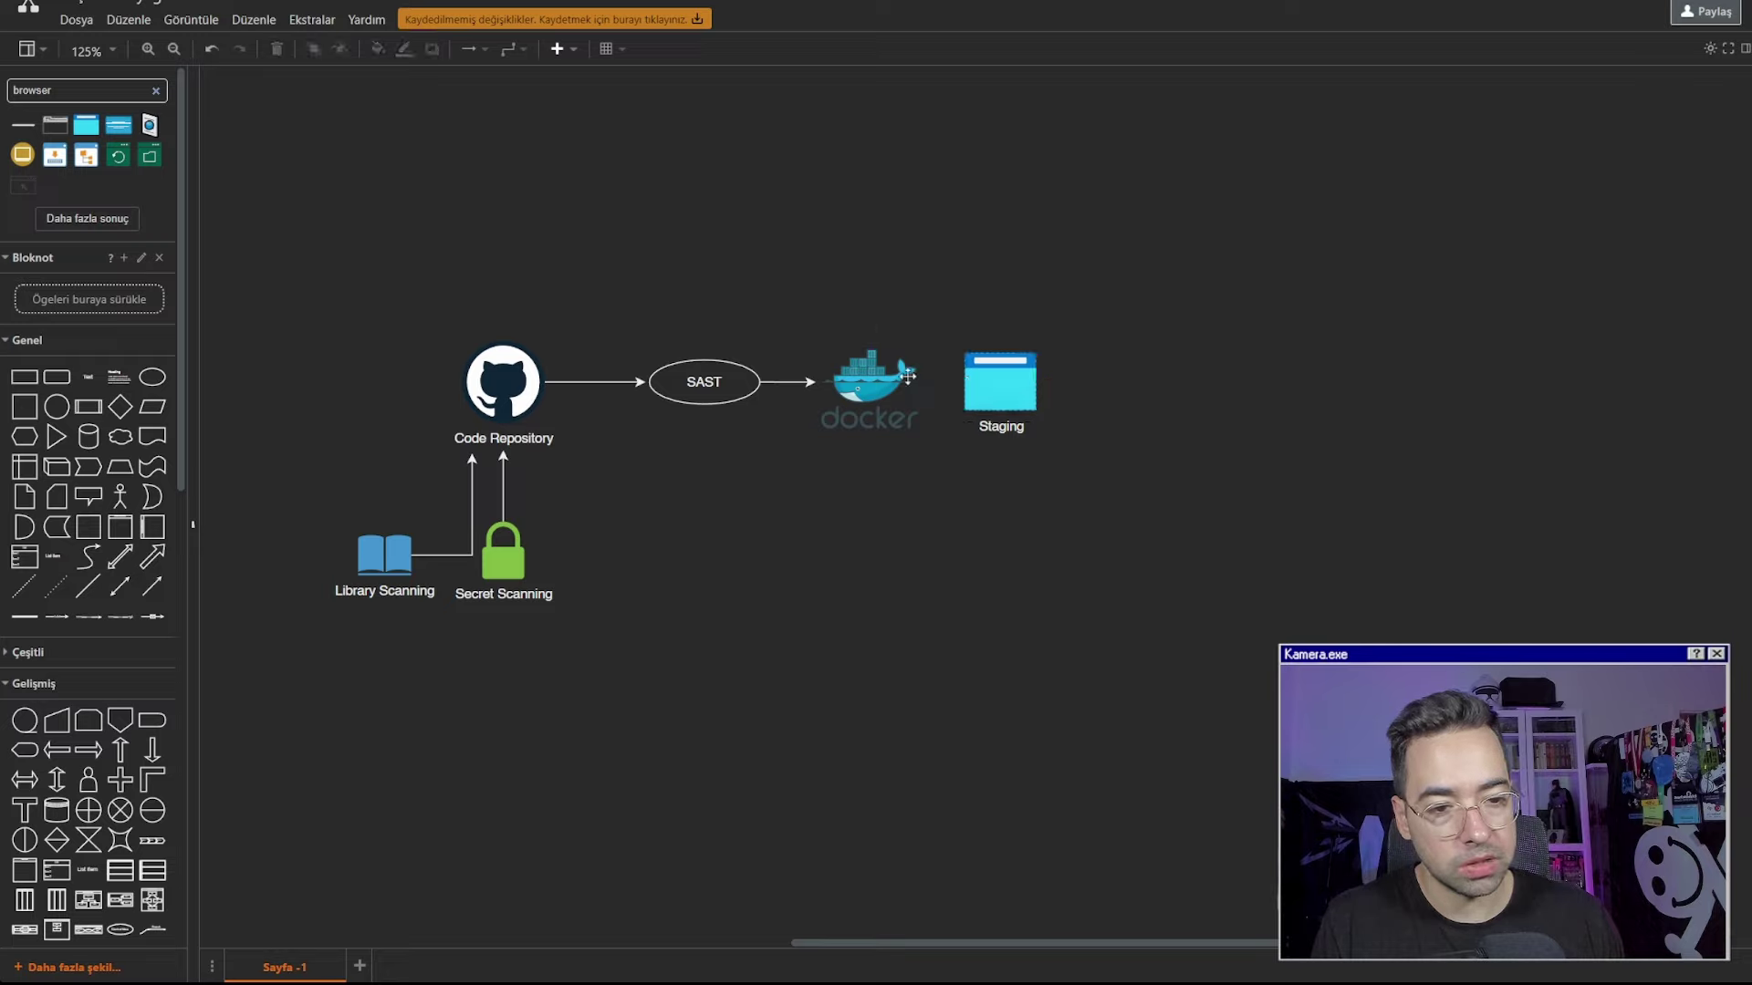
click(908, 376)
drag(932, 382, 960, 390)
click(1098, 415)
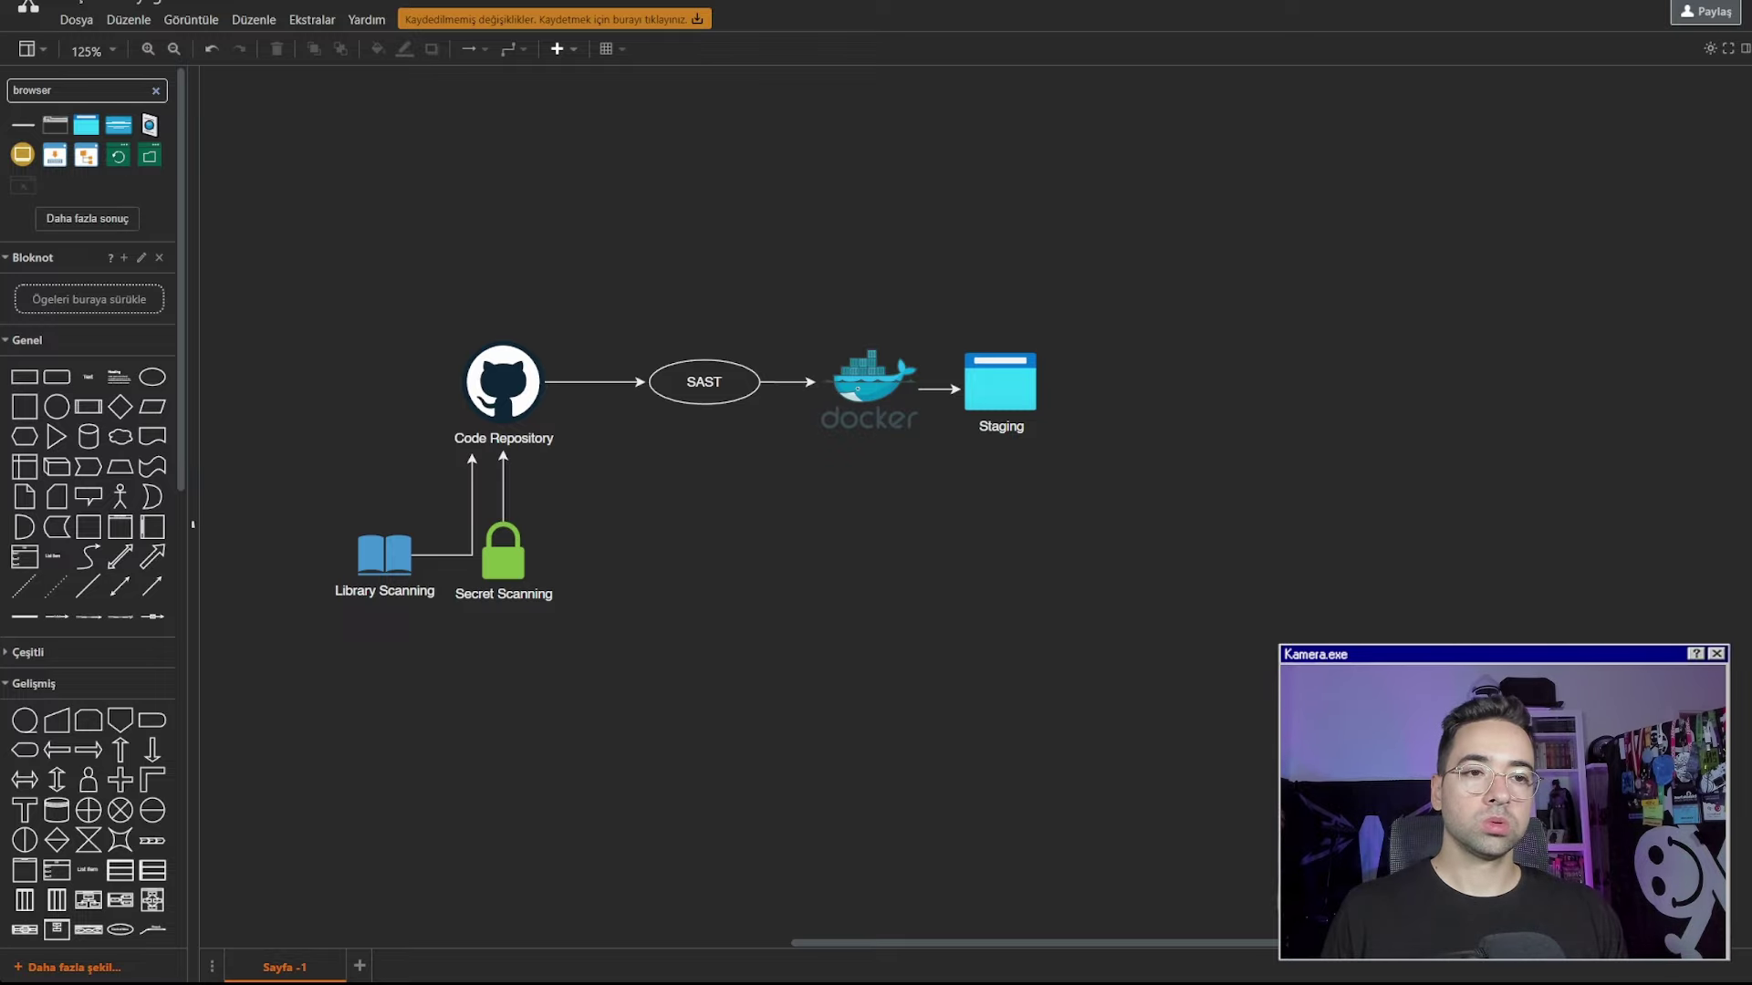
Search the web in a new tab for "burp suite" and open the PortSwigger Burp Suite result in a separate tab
key(ctrl+t)
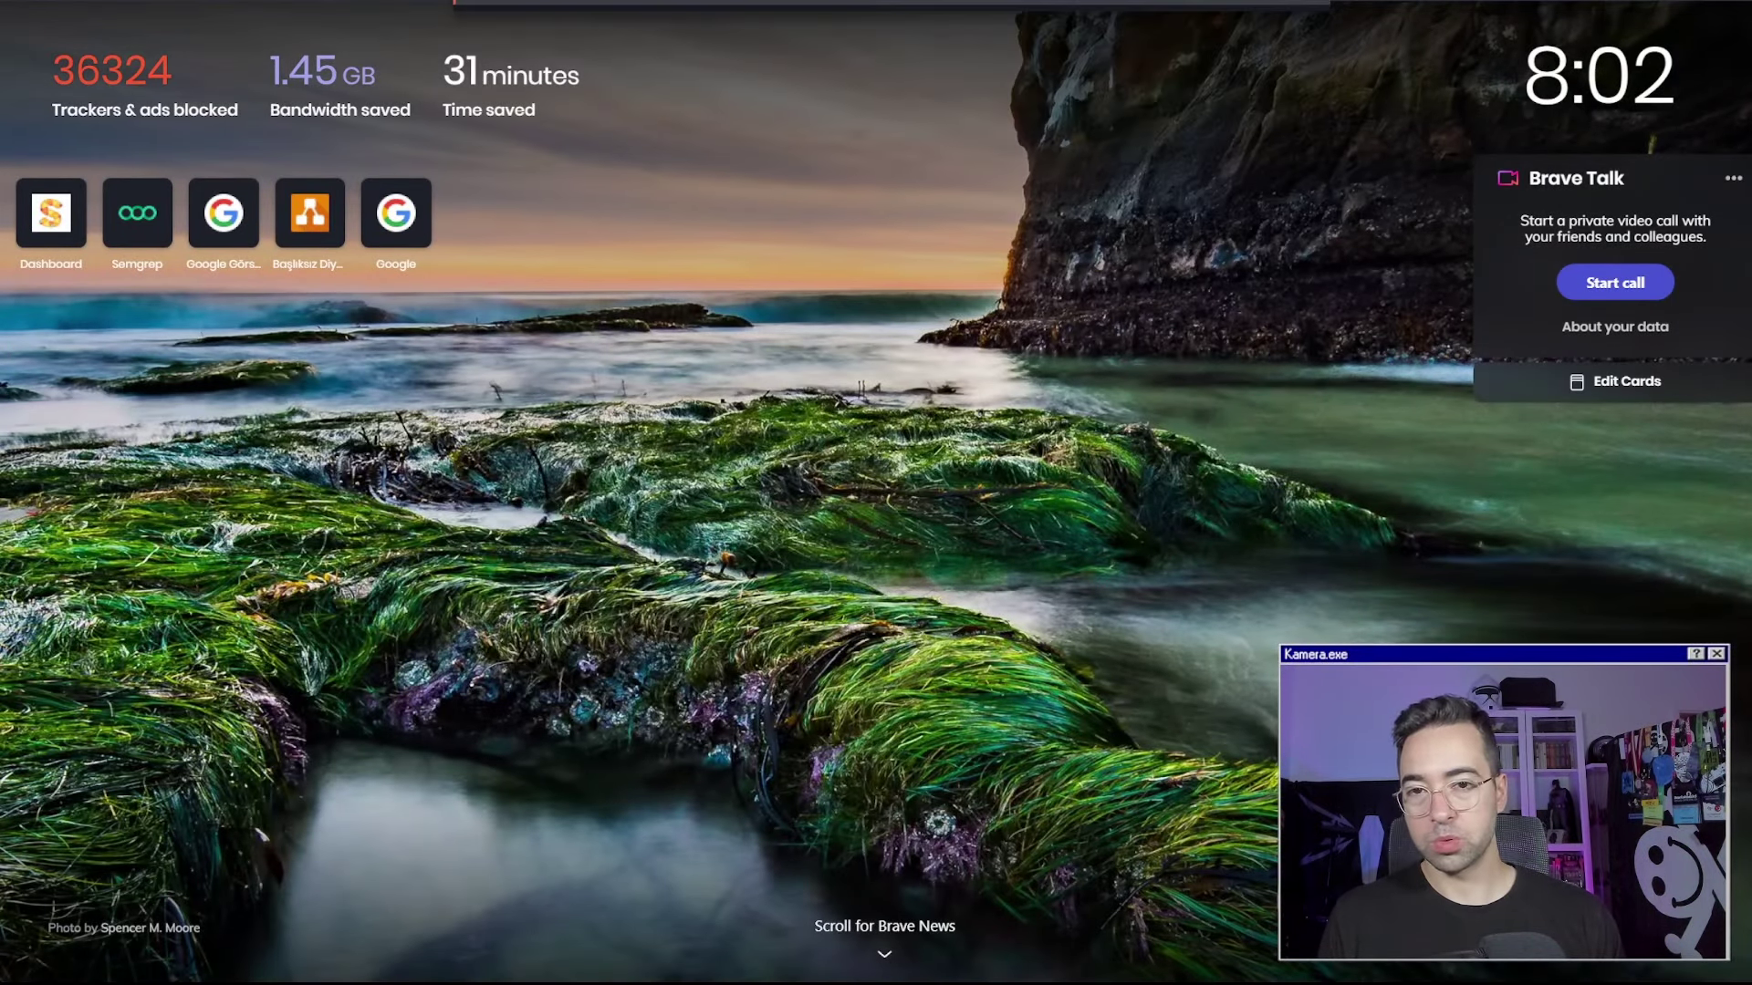
scroll(884, 821, down, 1)
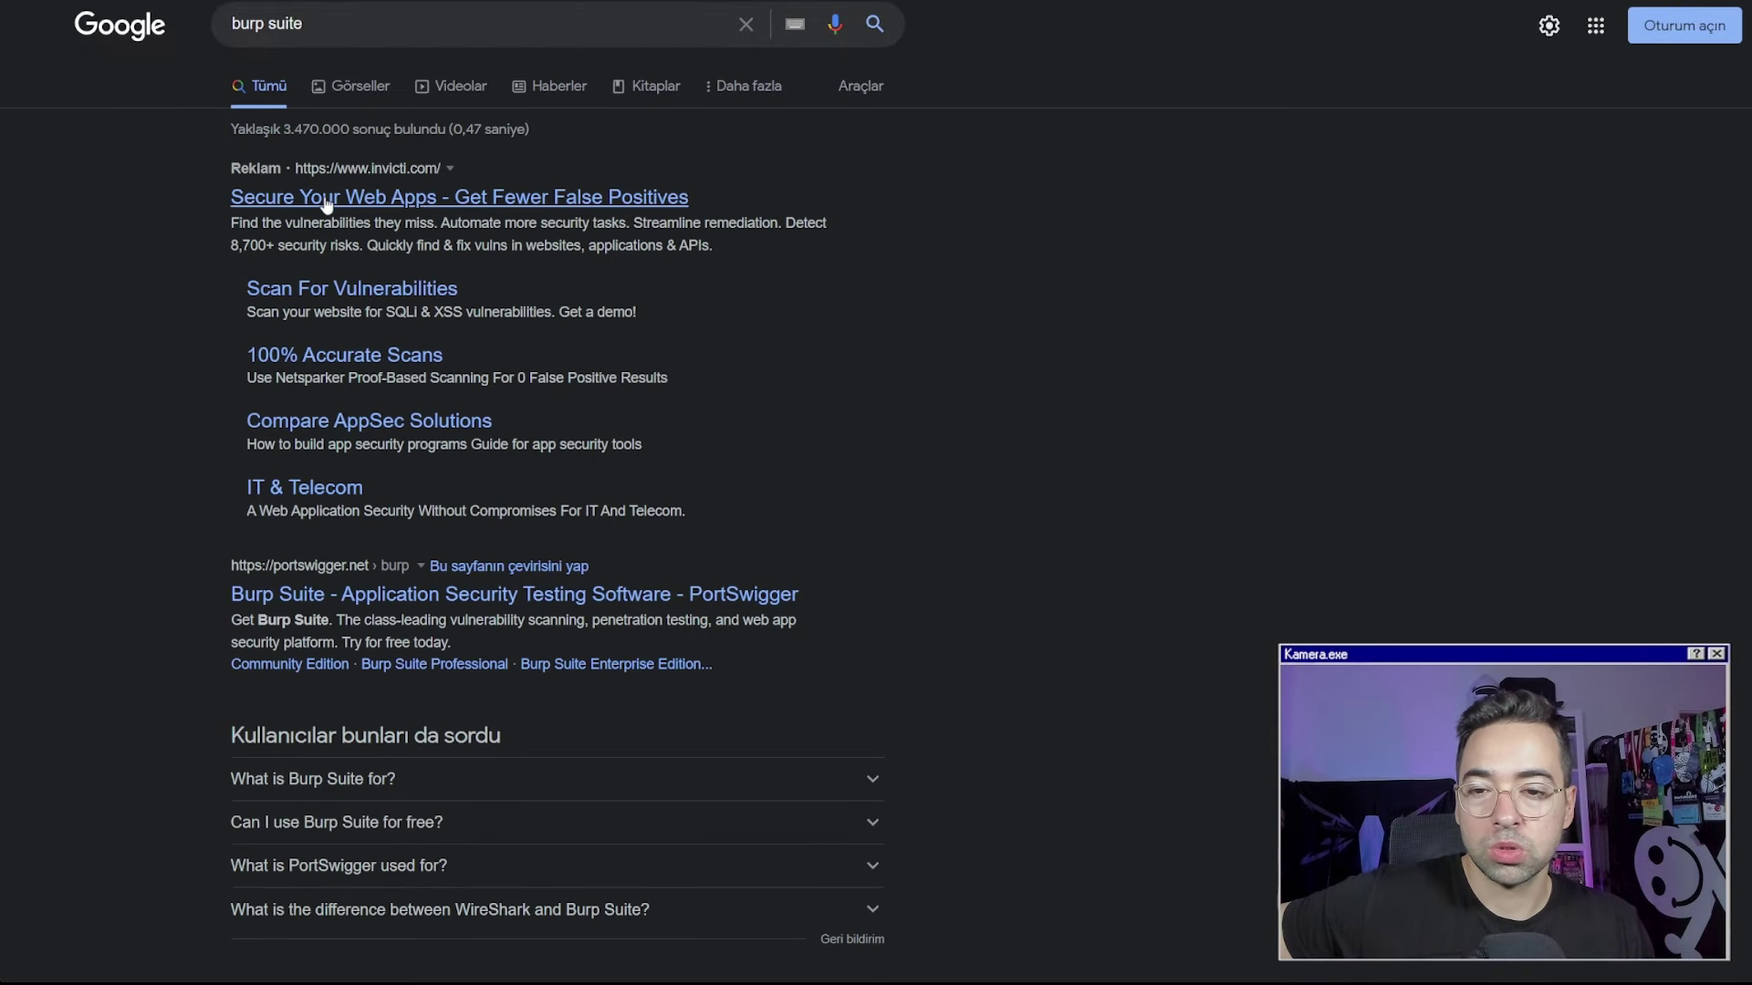
click(319, 24)
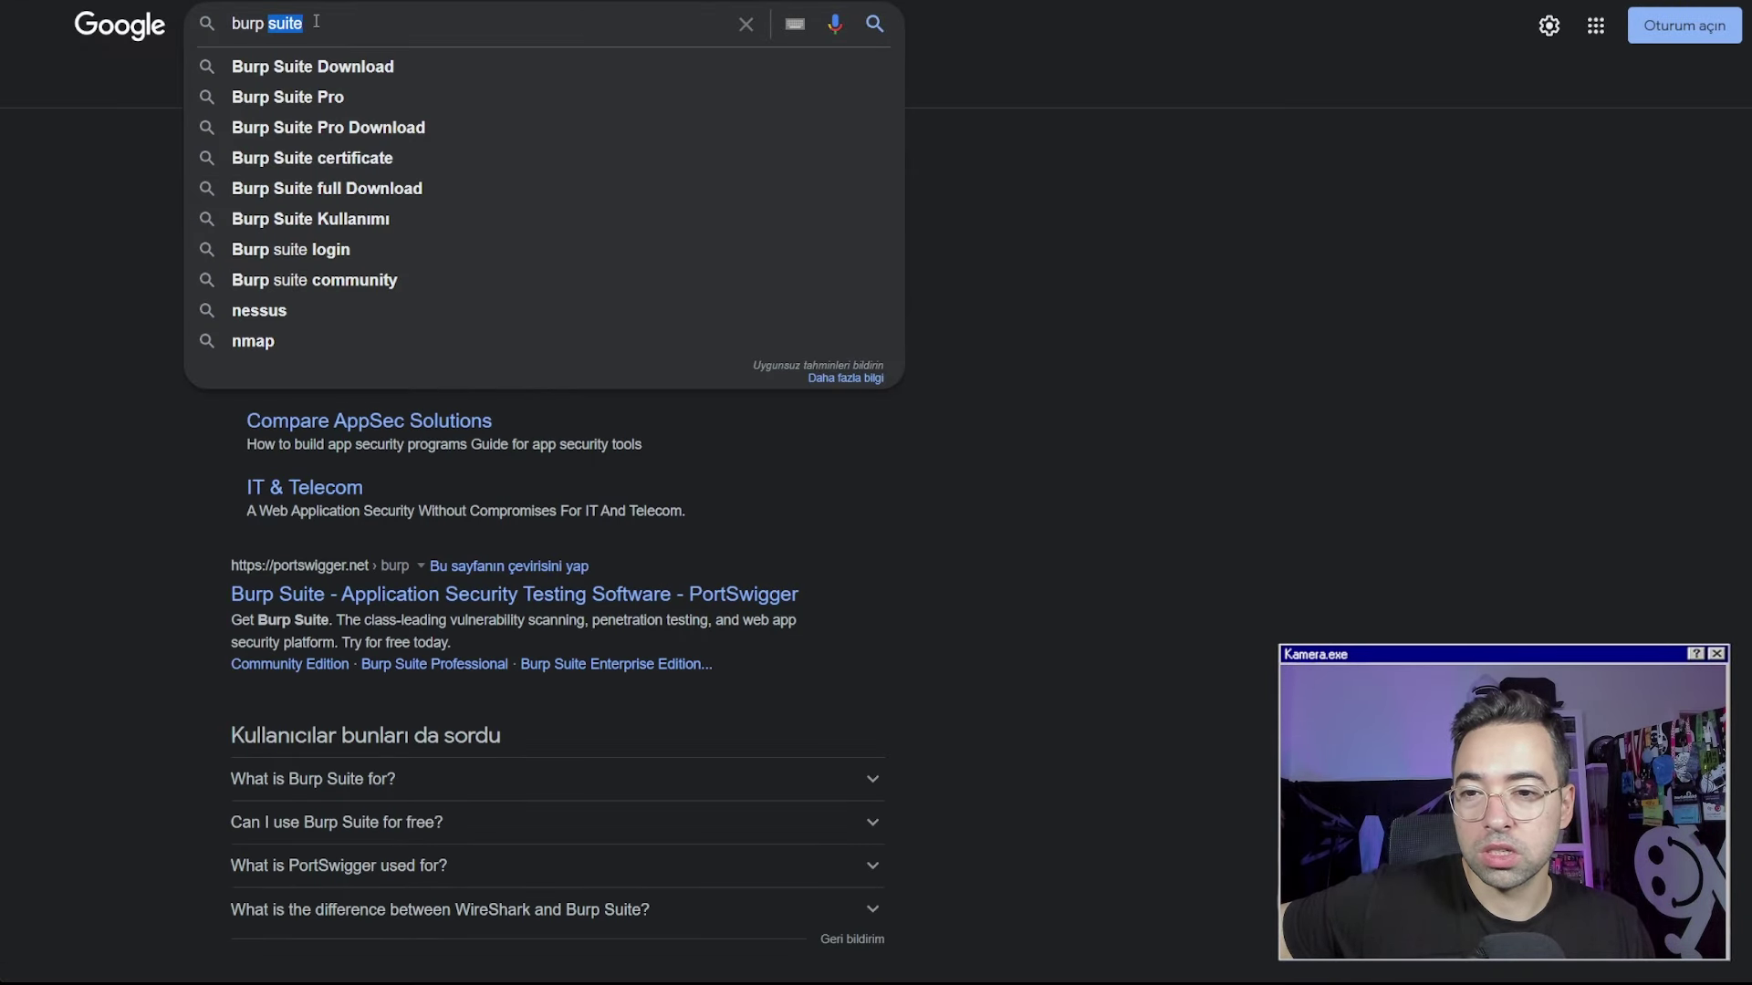
click(85, 169)
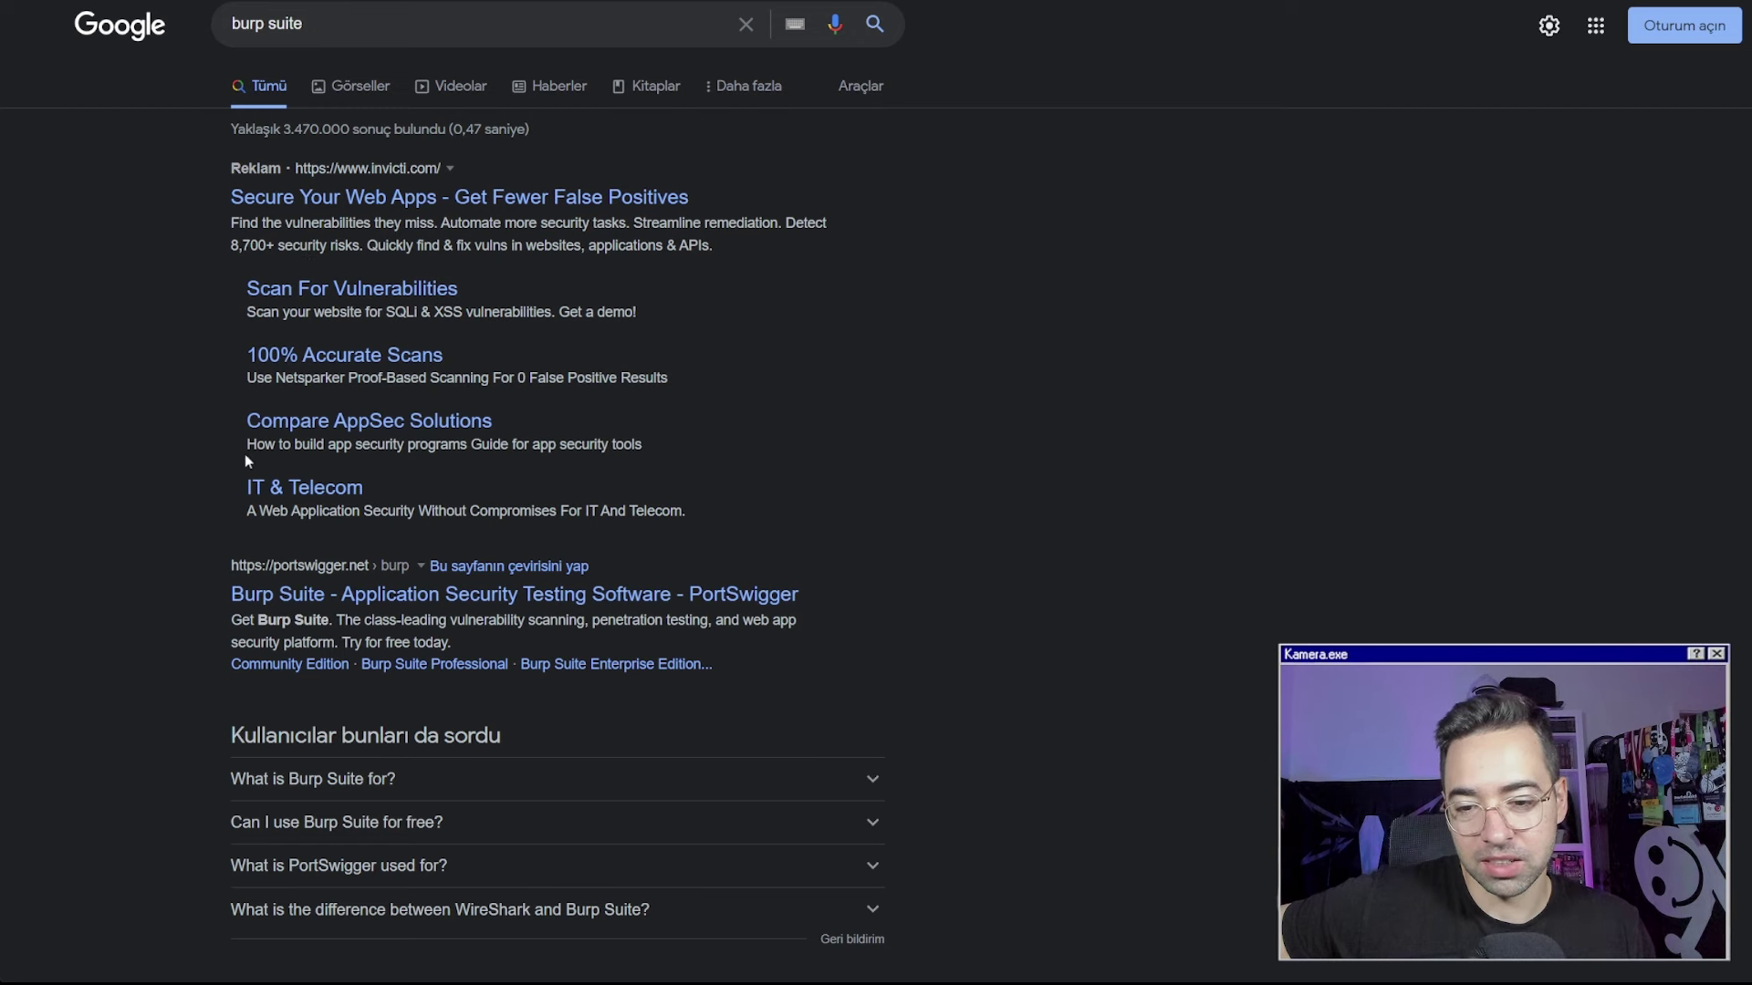
scroll(244, 460, down, 2)
middle_click(379, 443)
scroll(381, 453, up, 2)
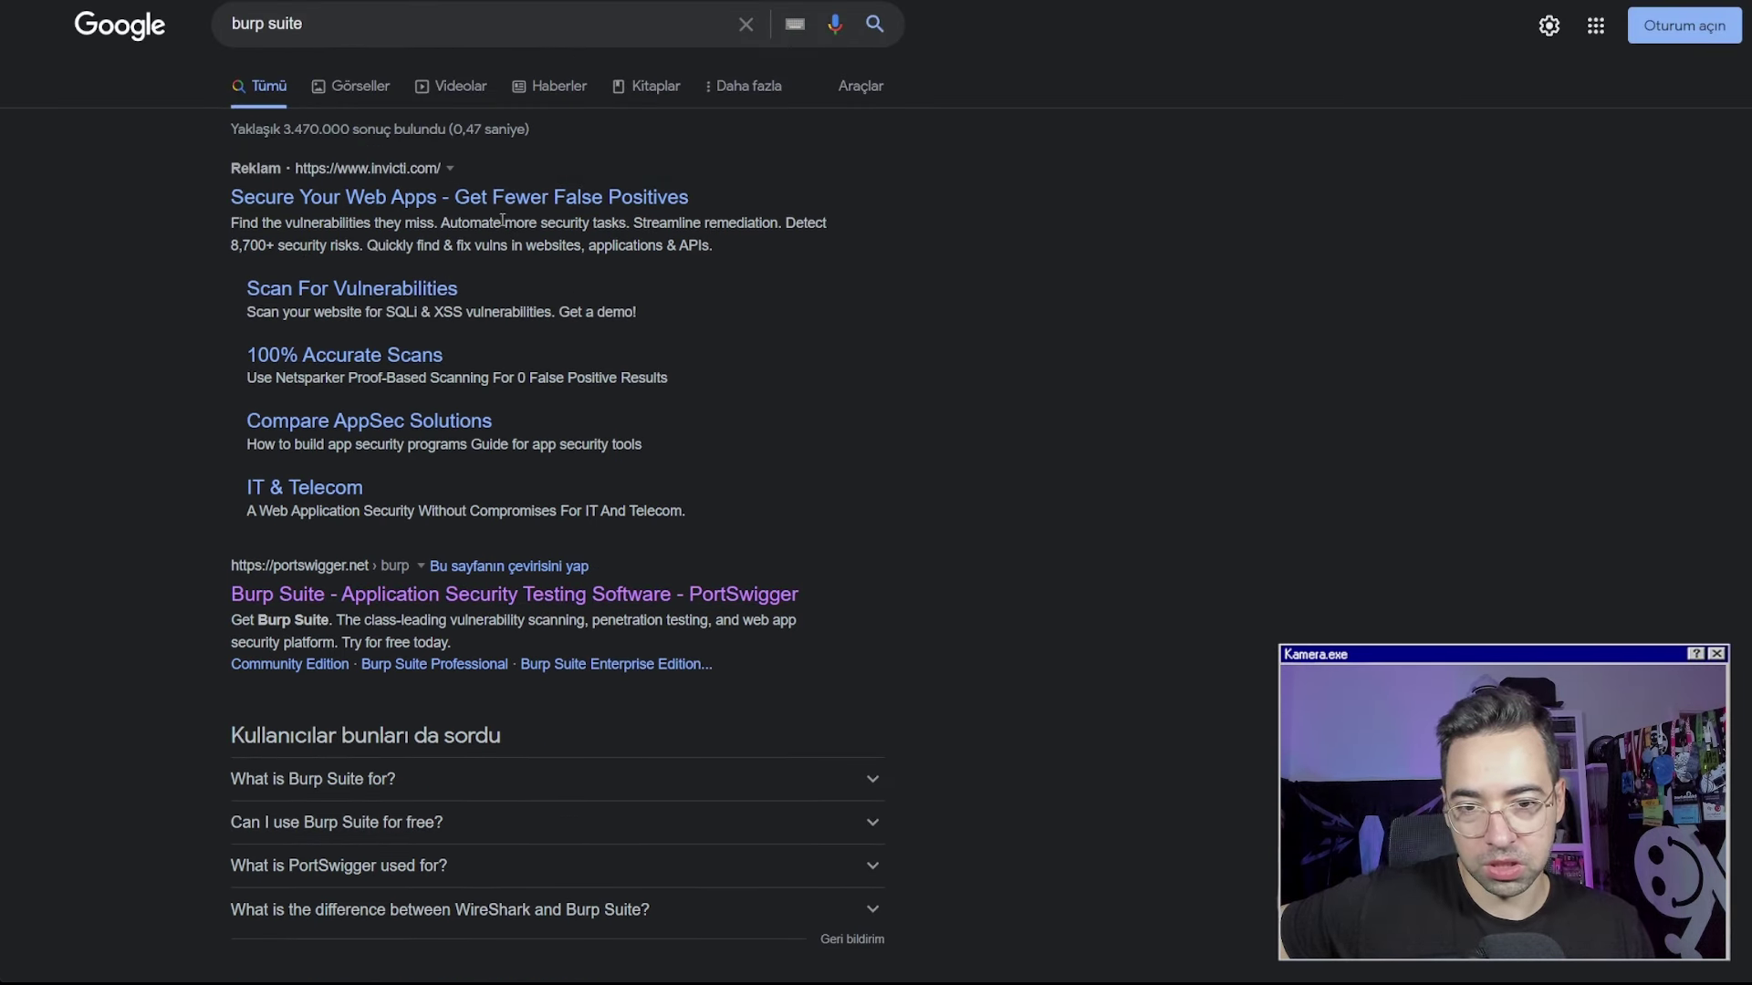
Examine the Burp Suite editions offered on the PortSwigger page, focusing on the Enterprise Edition for automated scanning
key(ctrl+Tab)
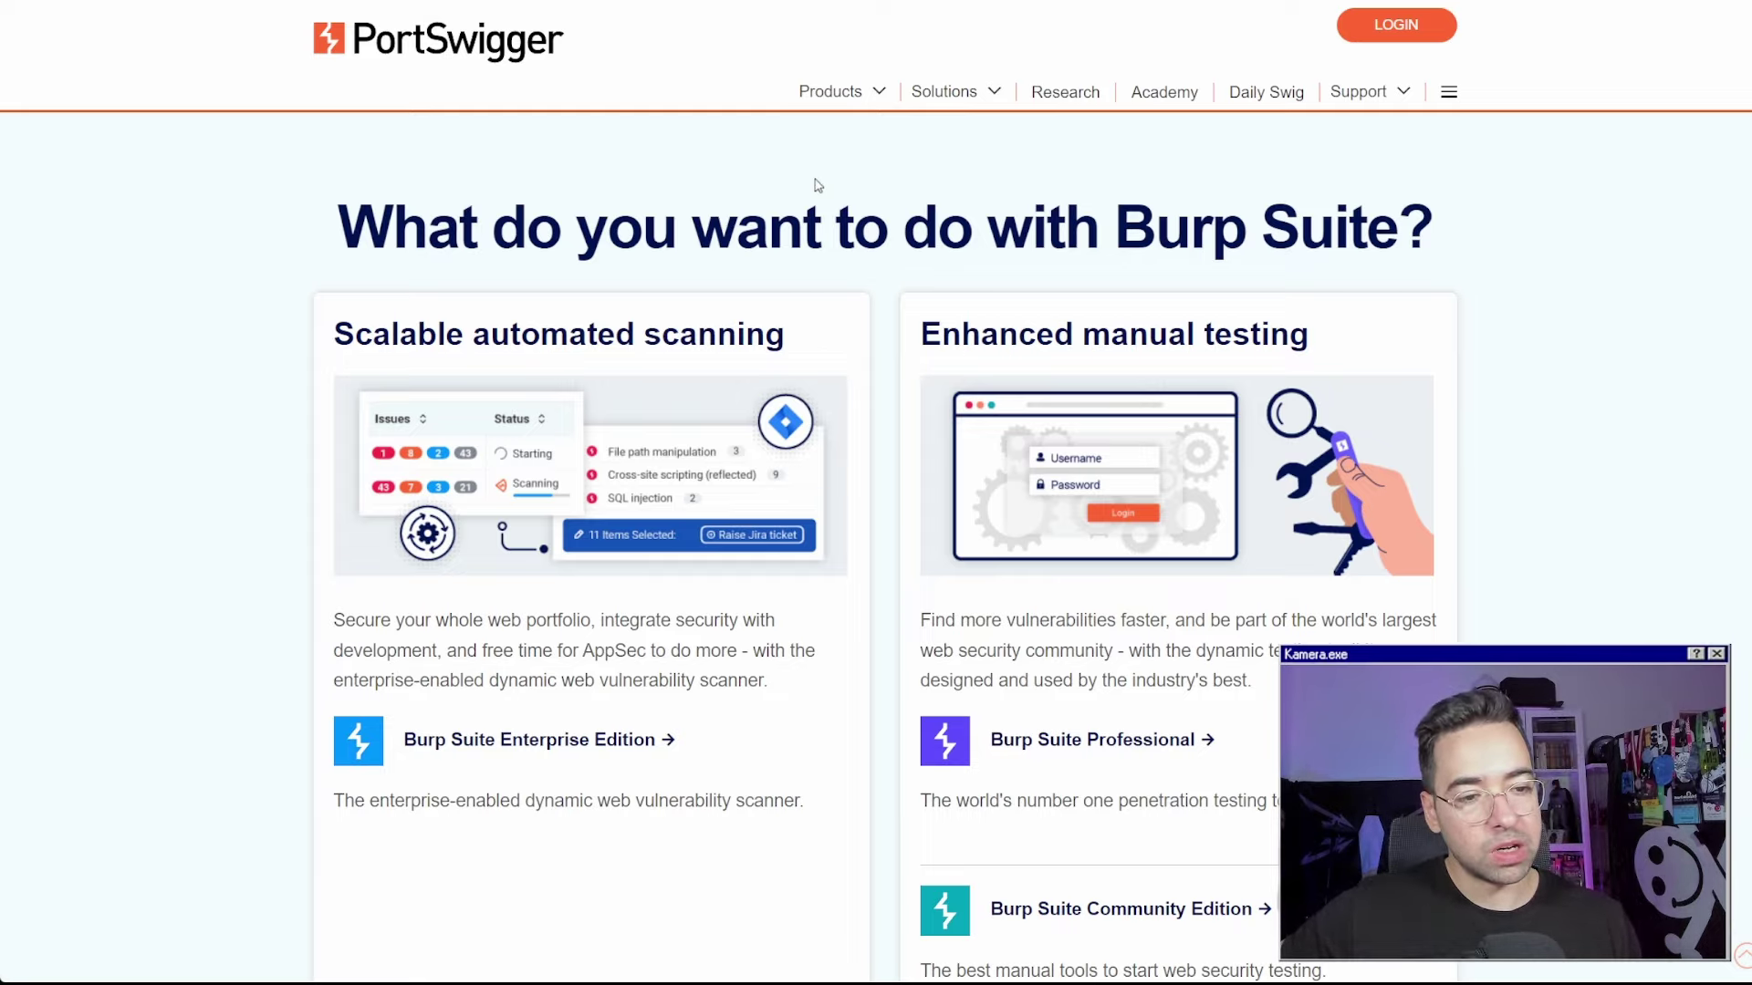
scroll(844, 294, down, 5)
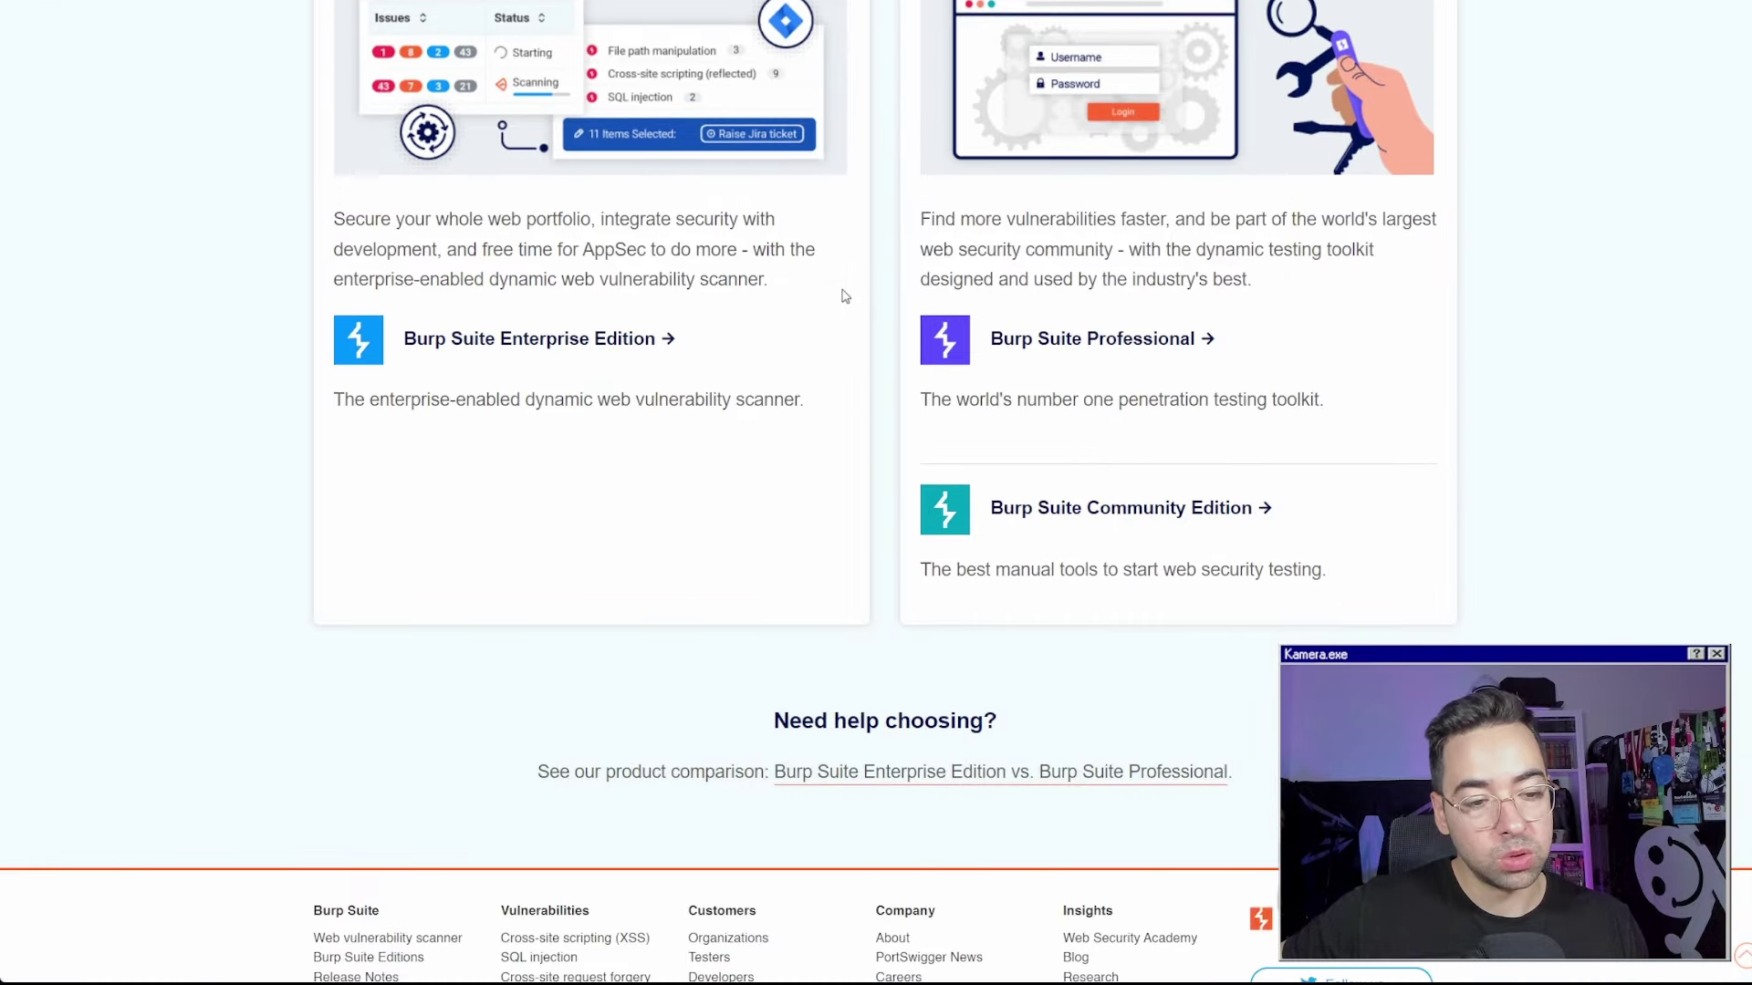
scroll(844, 294, up, 3)
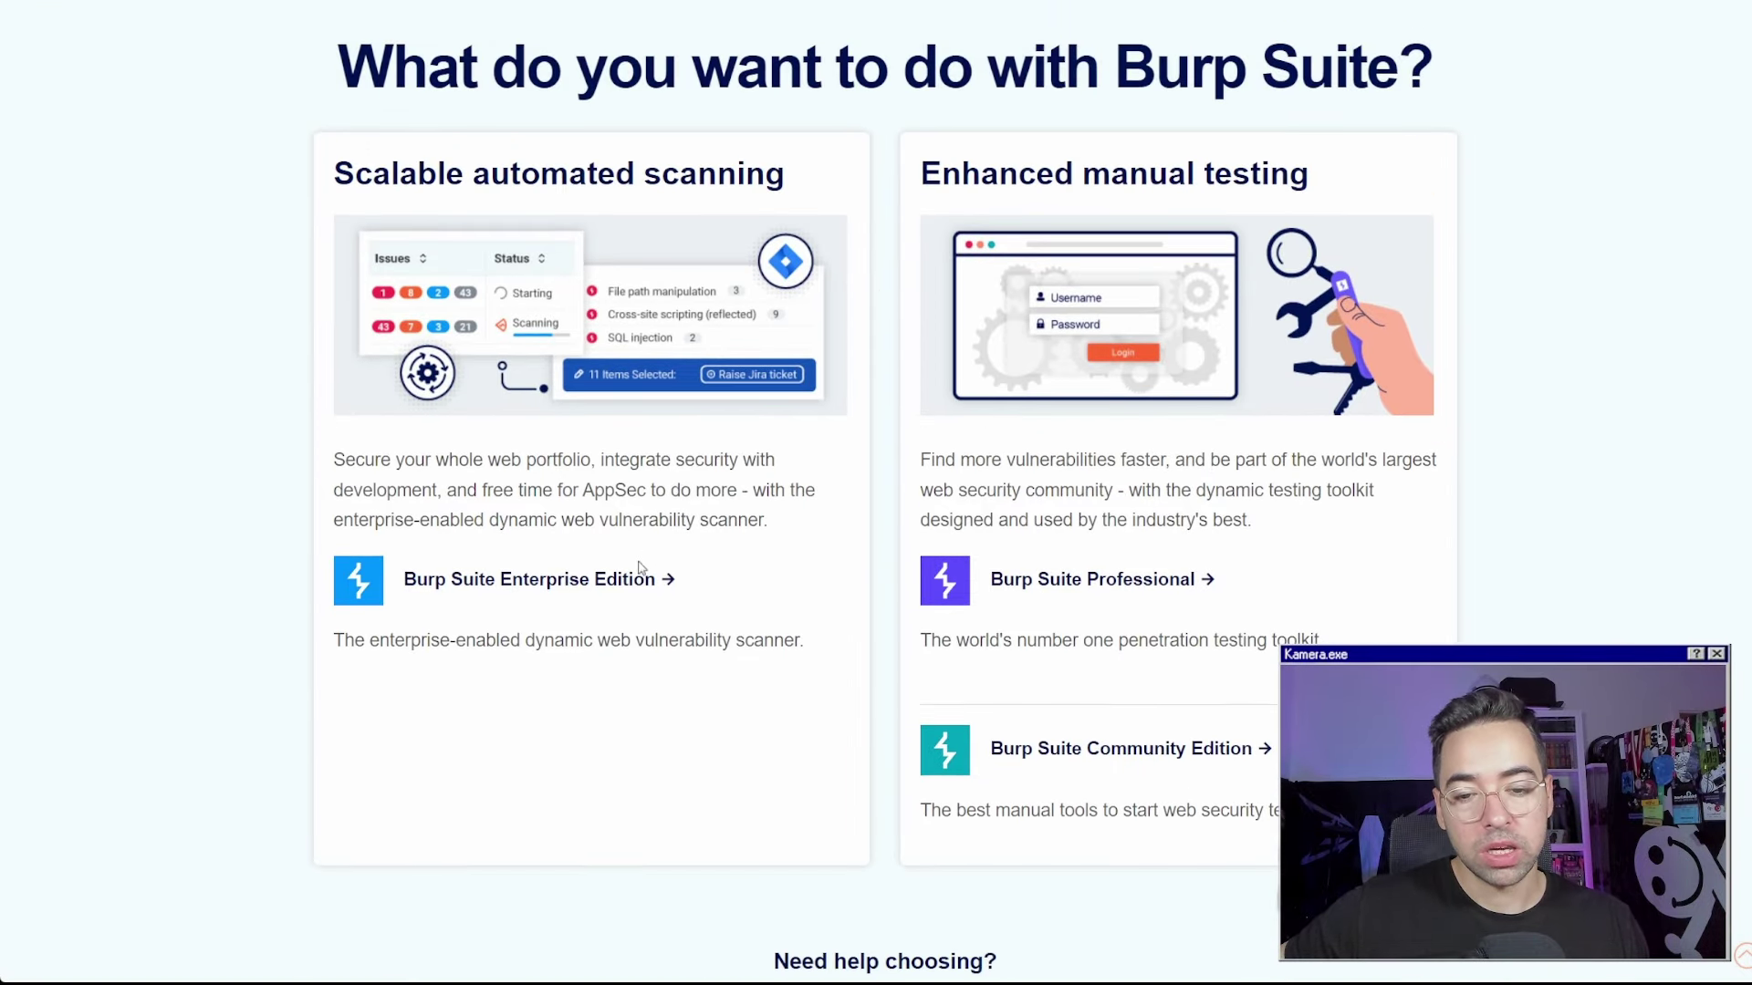
click(630, 578)
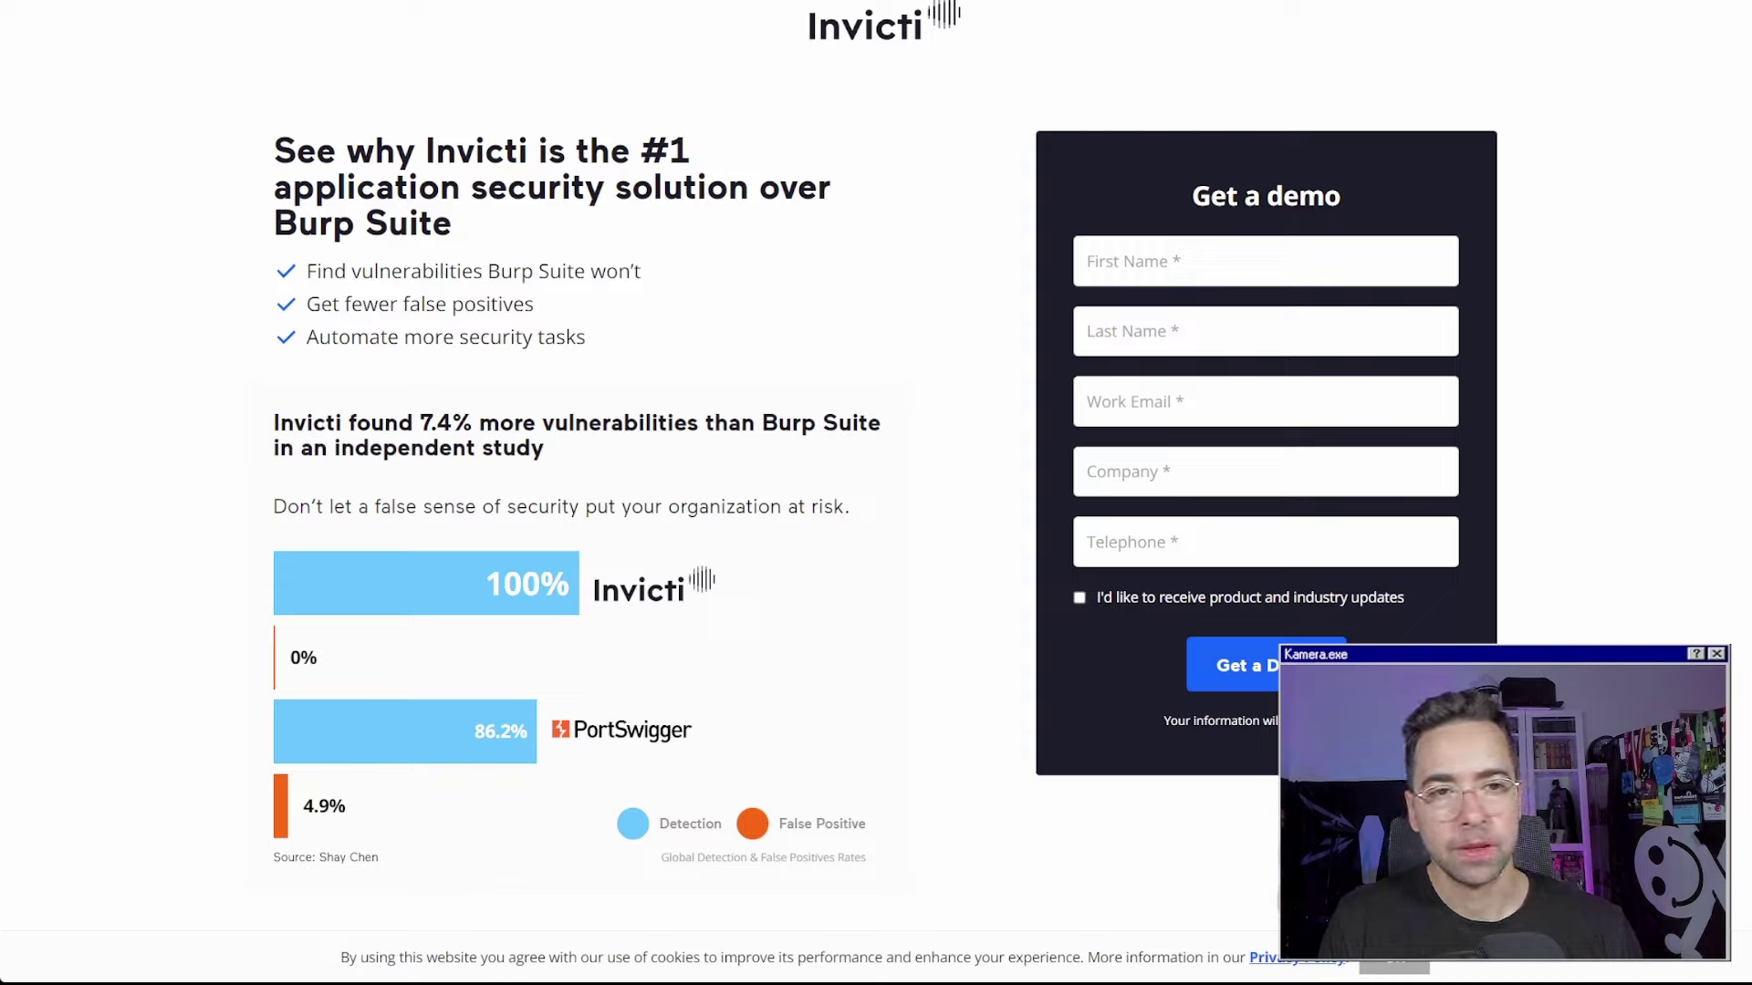
Open the Invicti home page and examine its overview of enterprise application security testing and SDLC automation
key(ctrl+l)
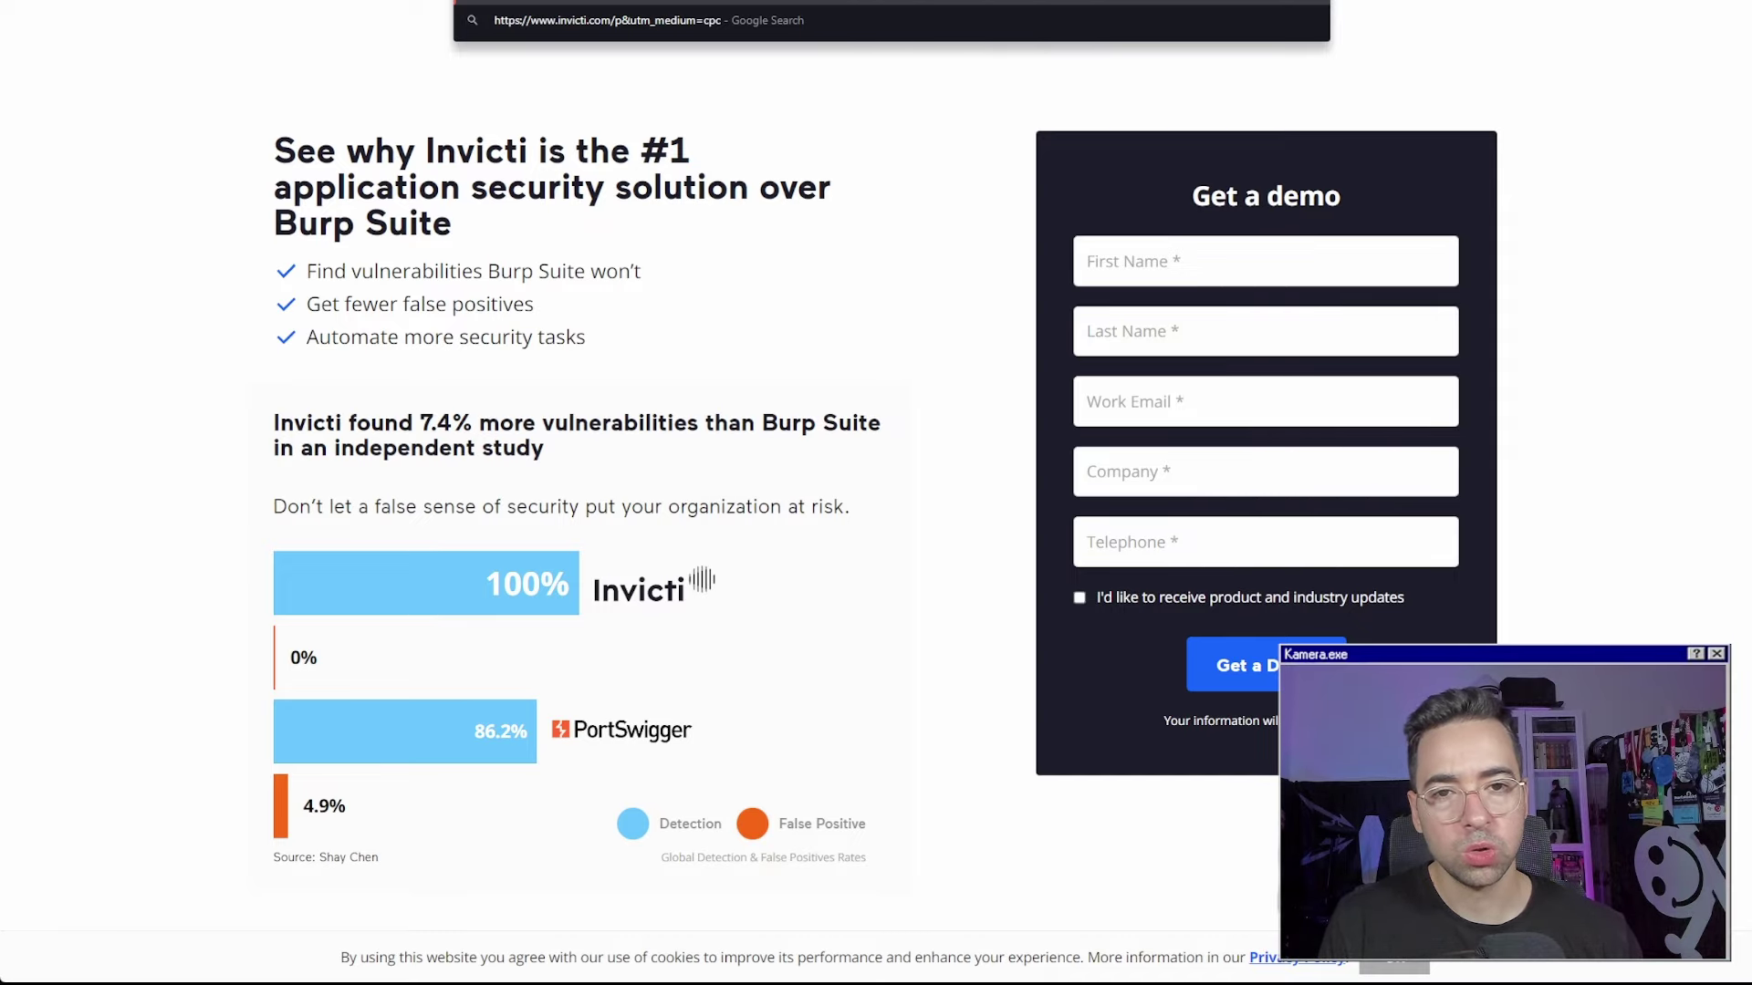
key(Return)
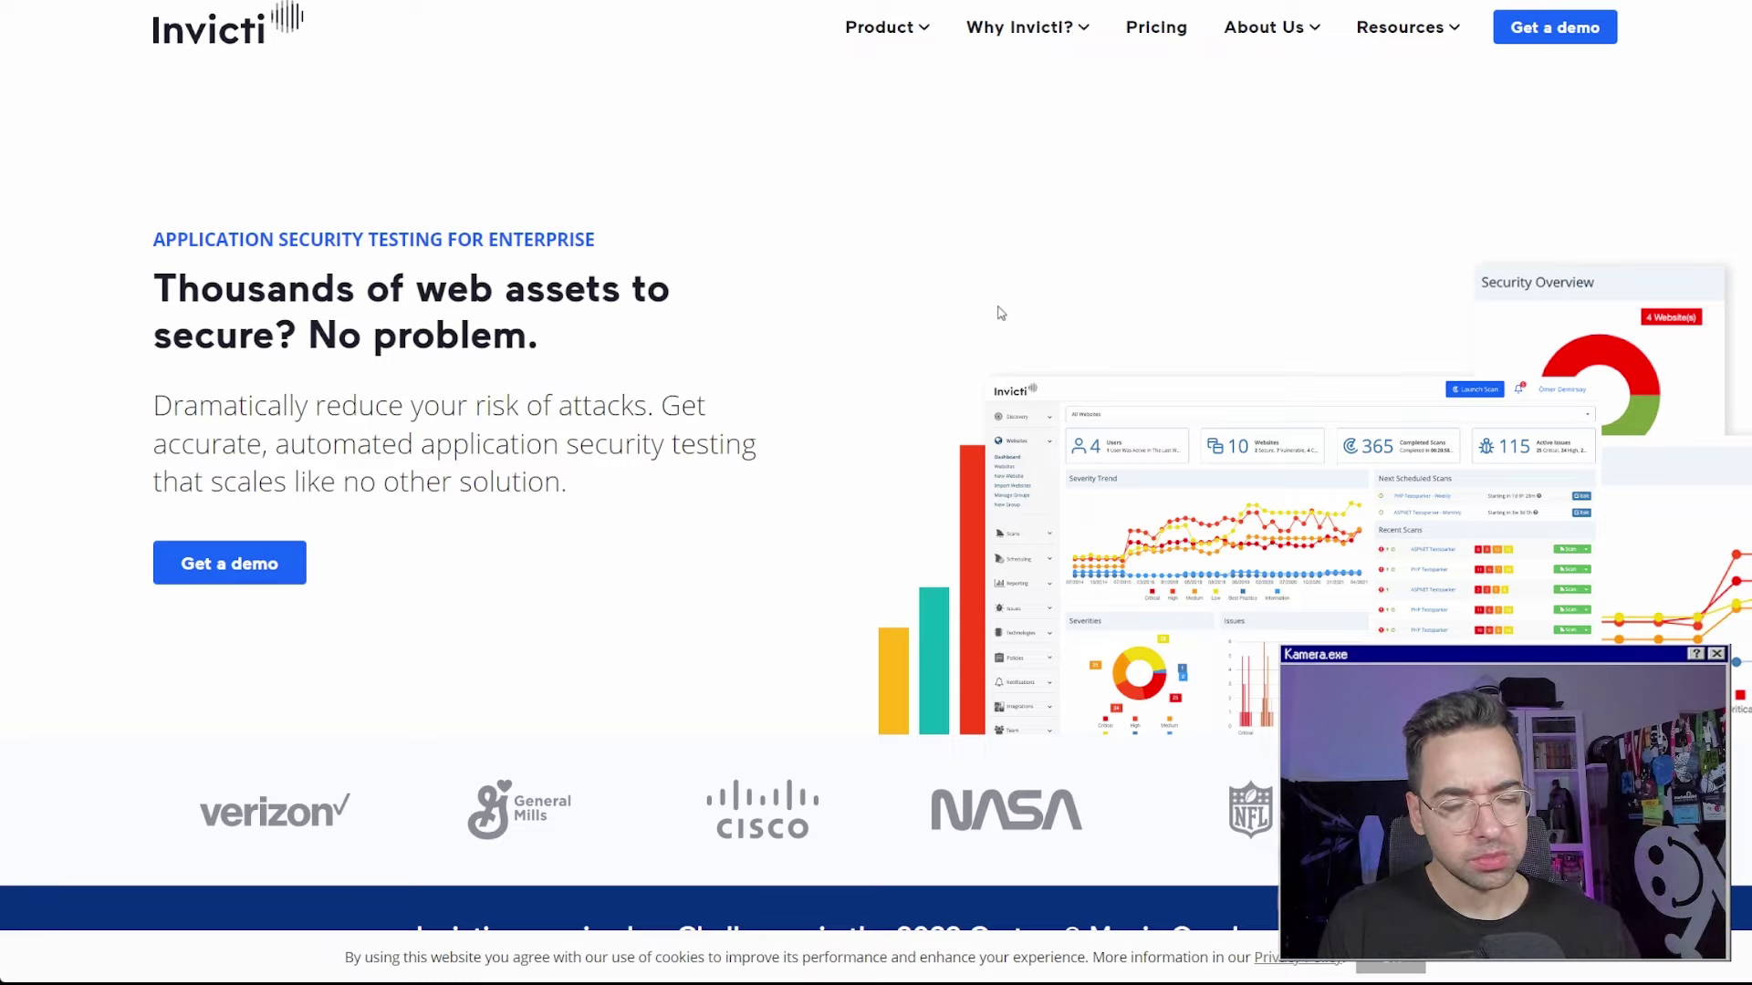
scroll(998, 311, down, 5)
click(1394, 965)
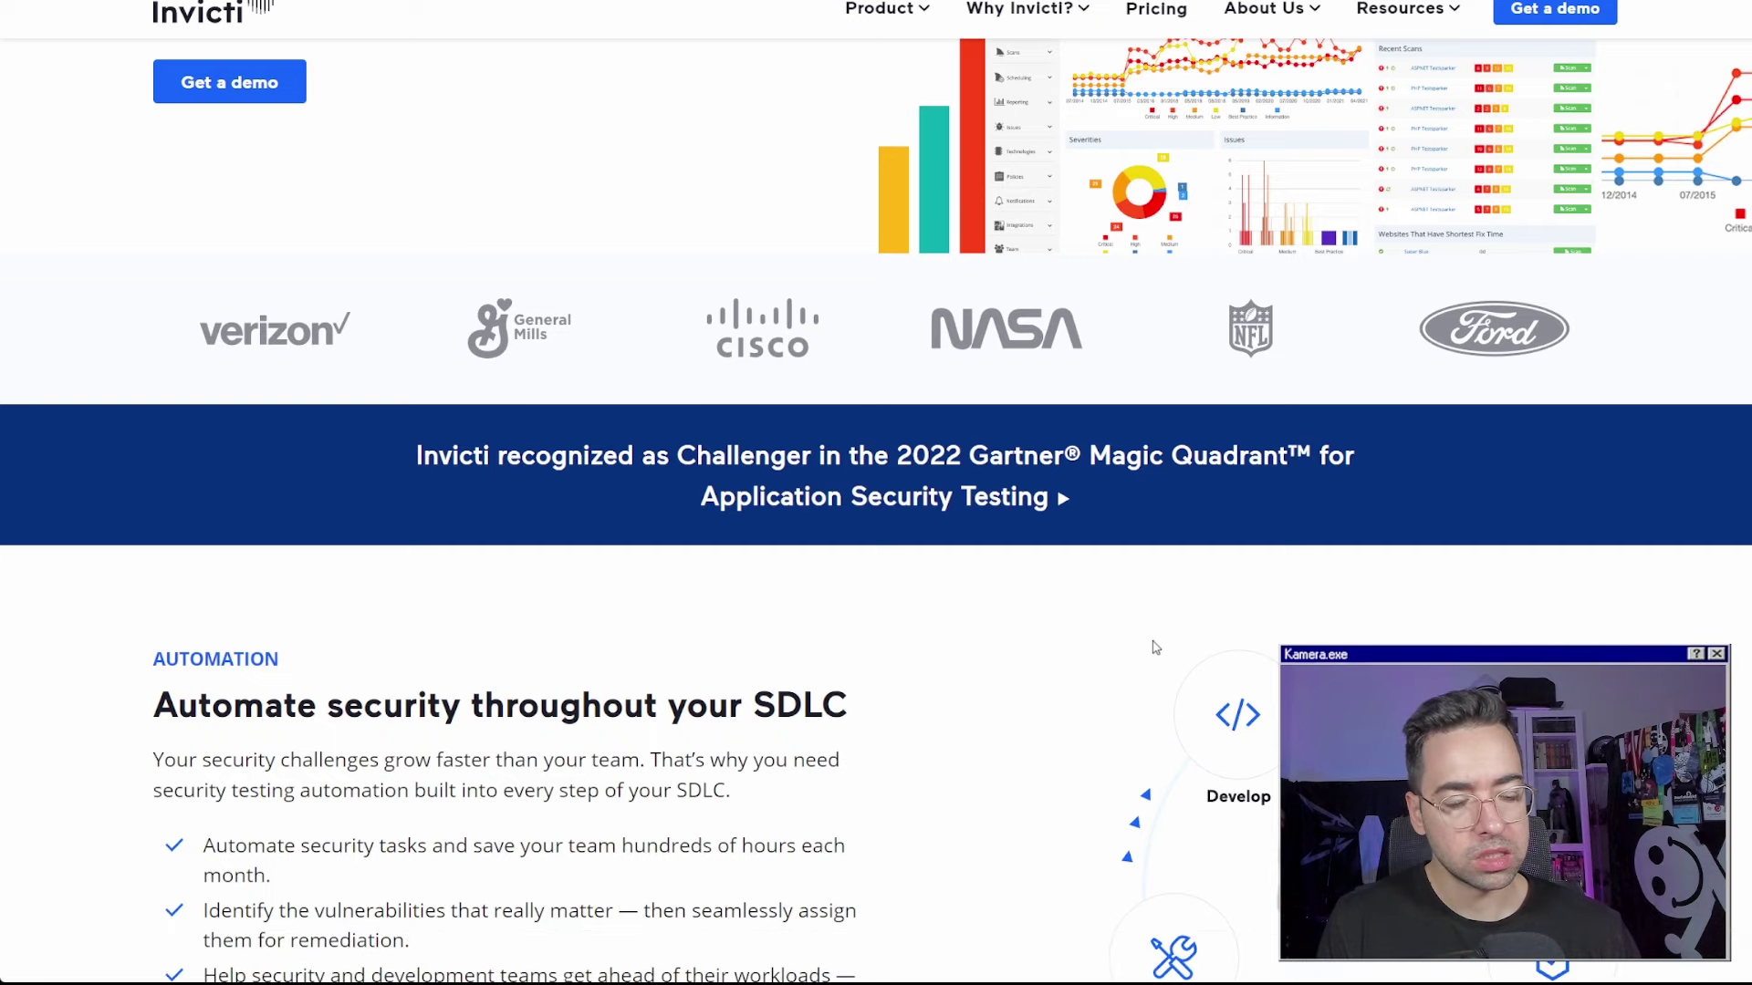
scroll(1146, 634, down, 5)
scroll(1141, 637, up, 10)
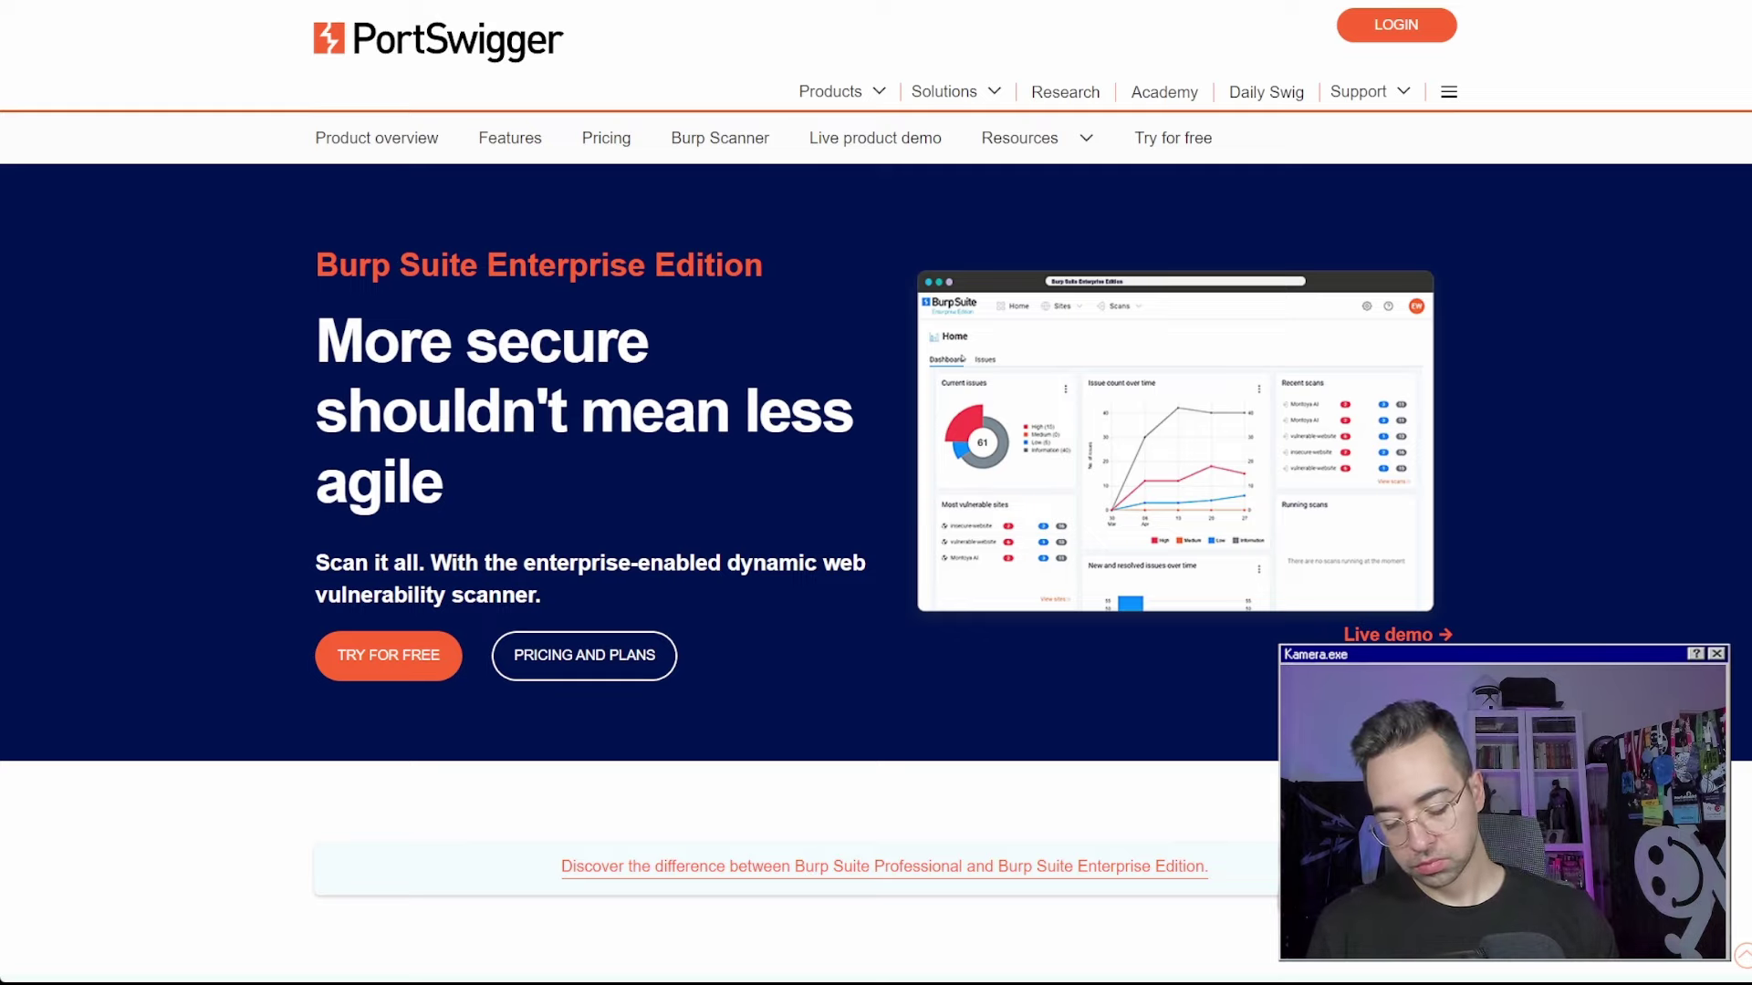
Search the web for "burp suite github actions" and open the Medium article on automating web app vulnerability scanning in a separate tab
key(ctrl+l)
text(burp)
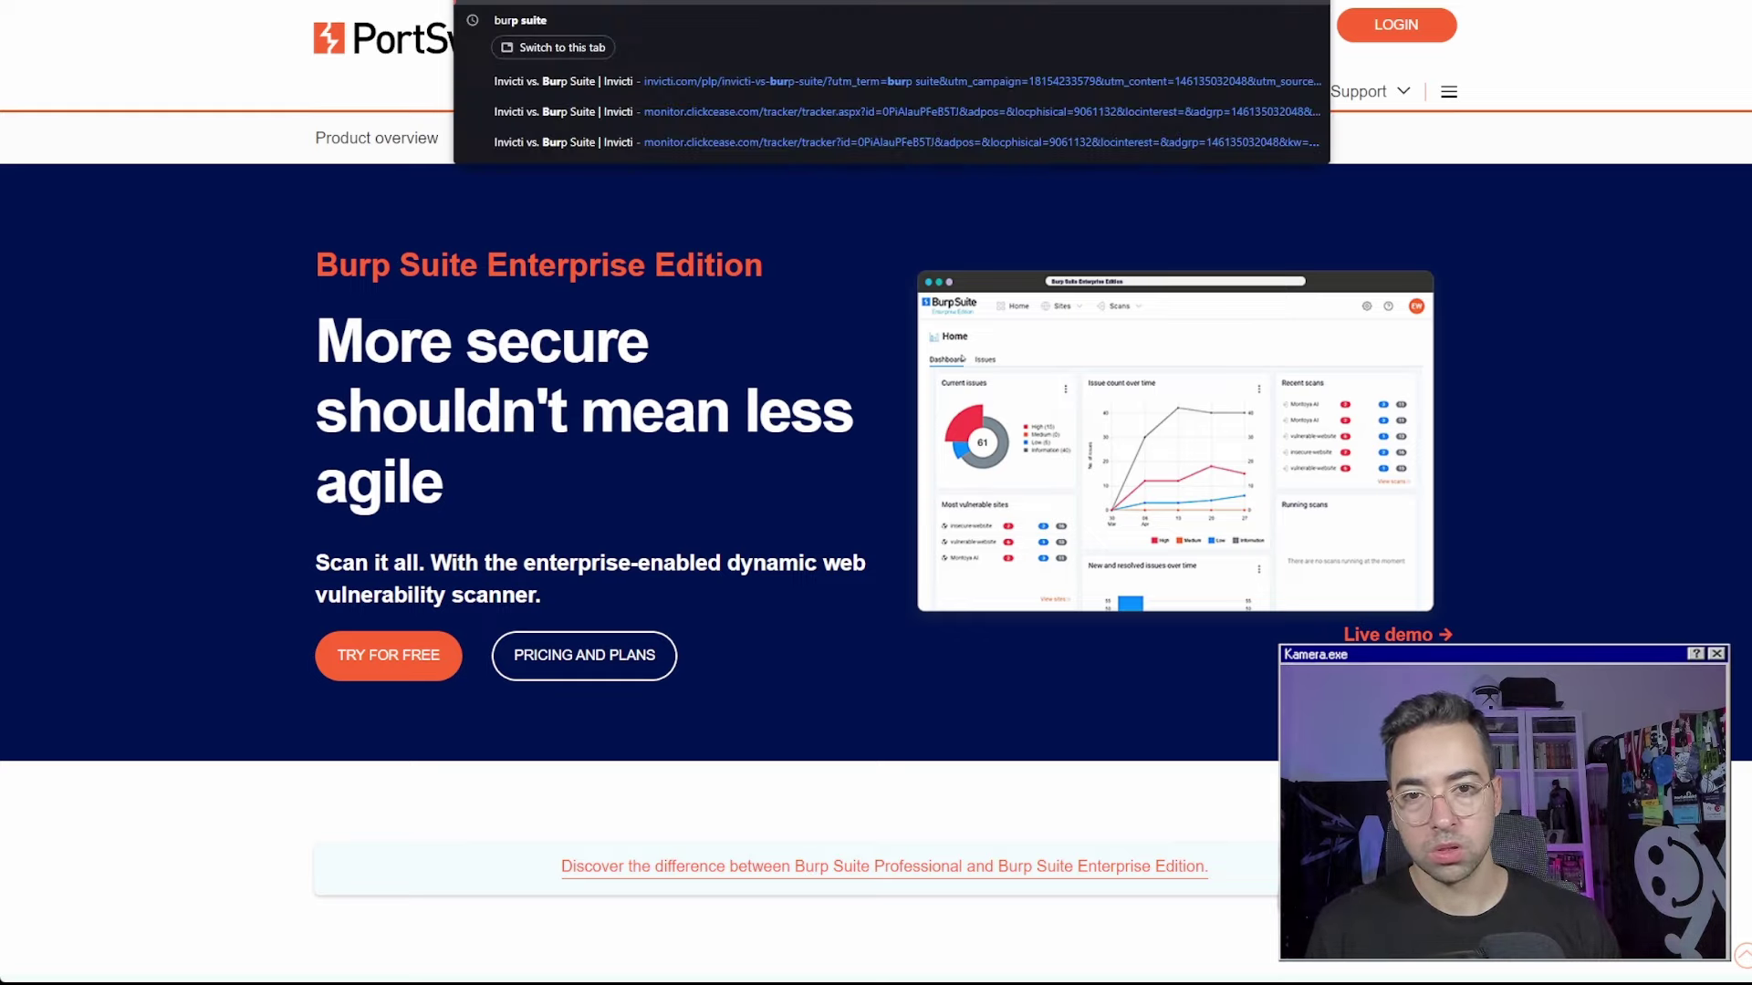
text( suite)
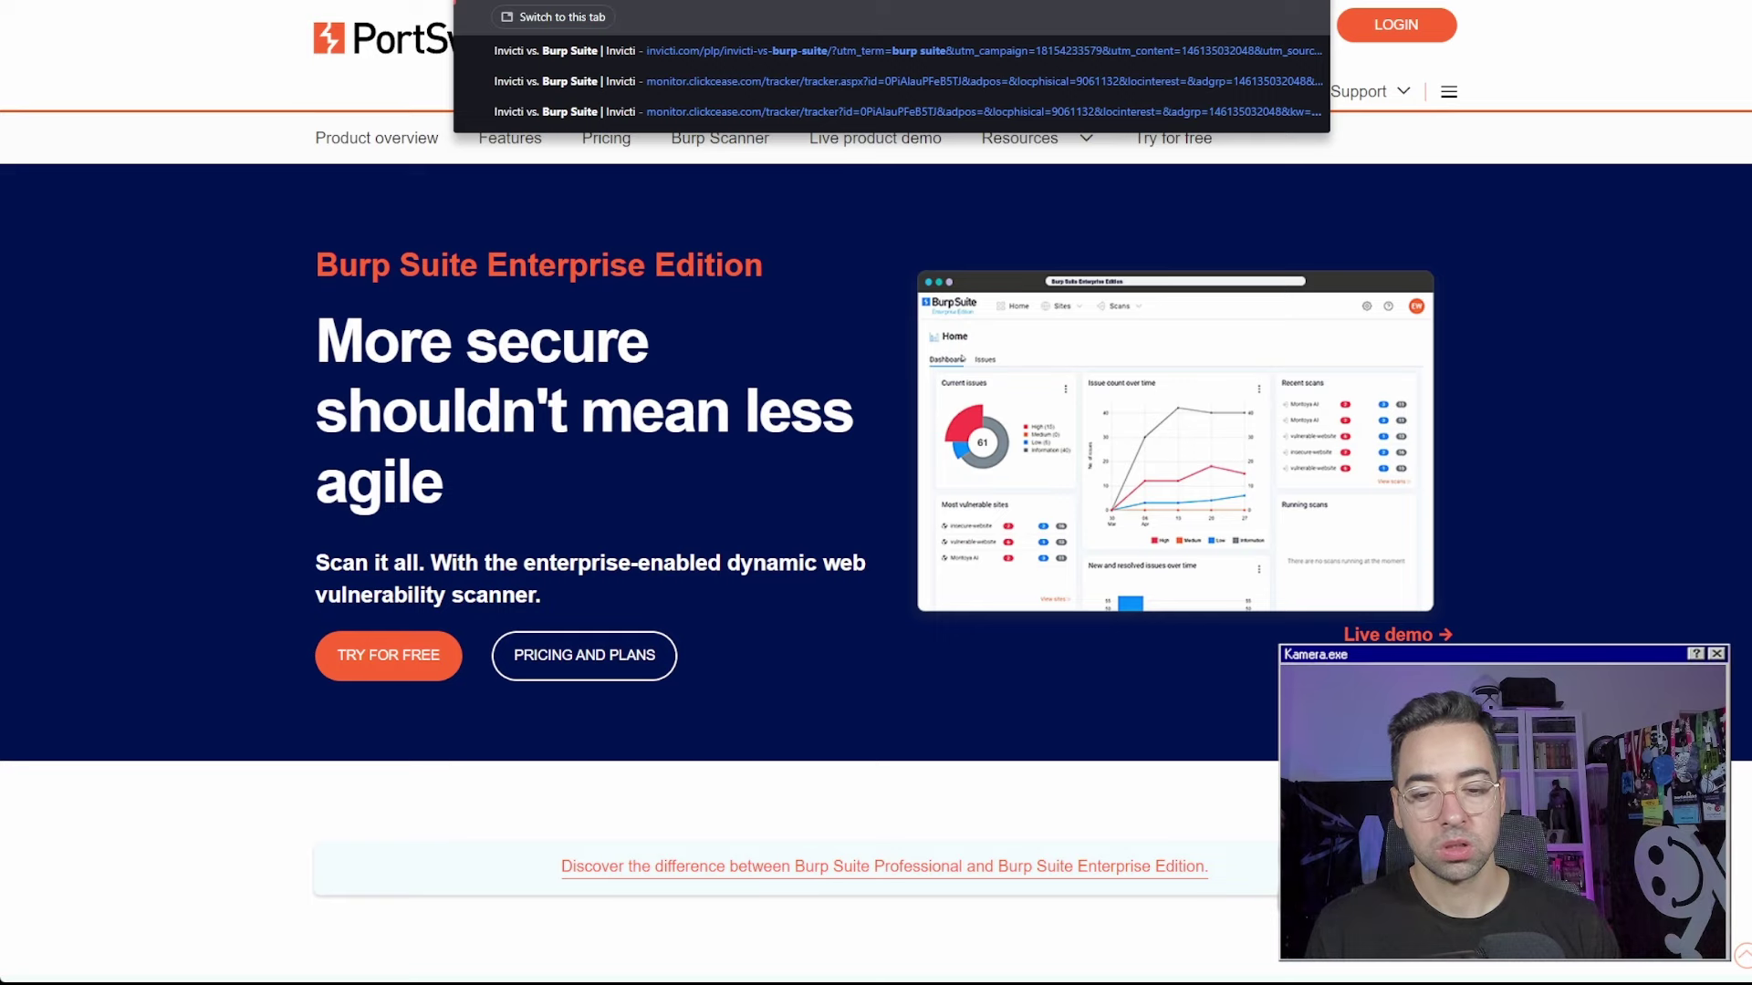
key(Escape)
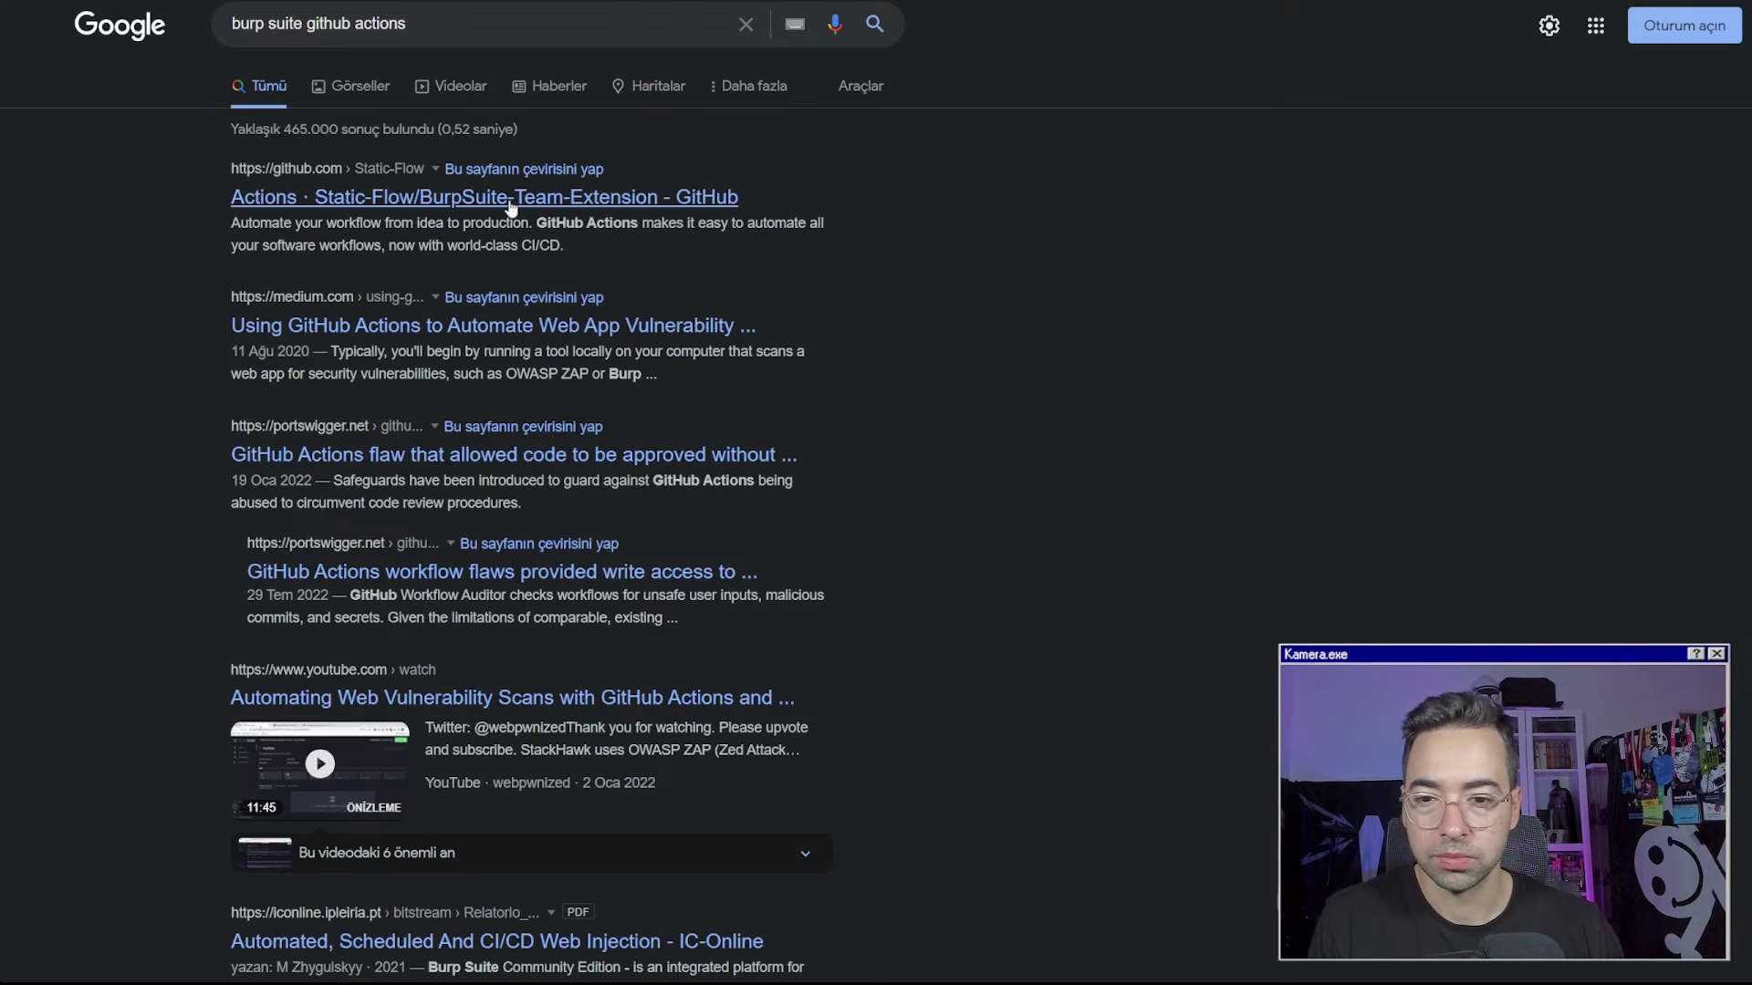
middle_click(496, 330)
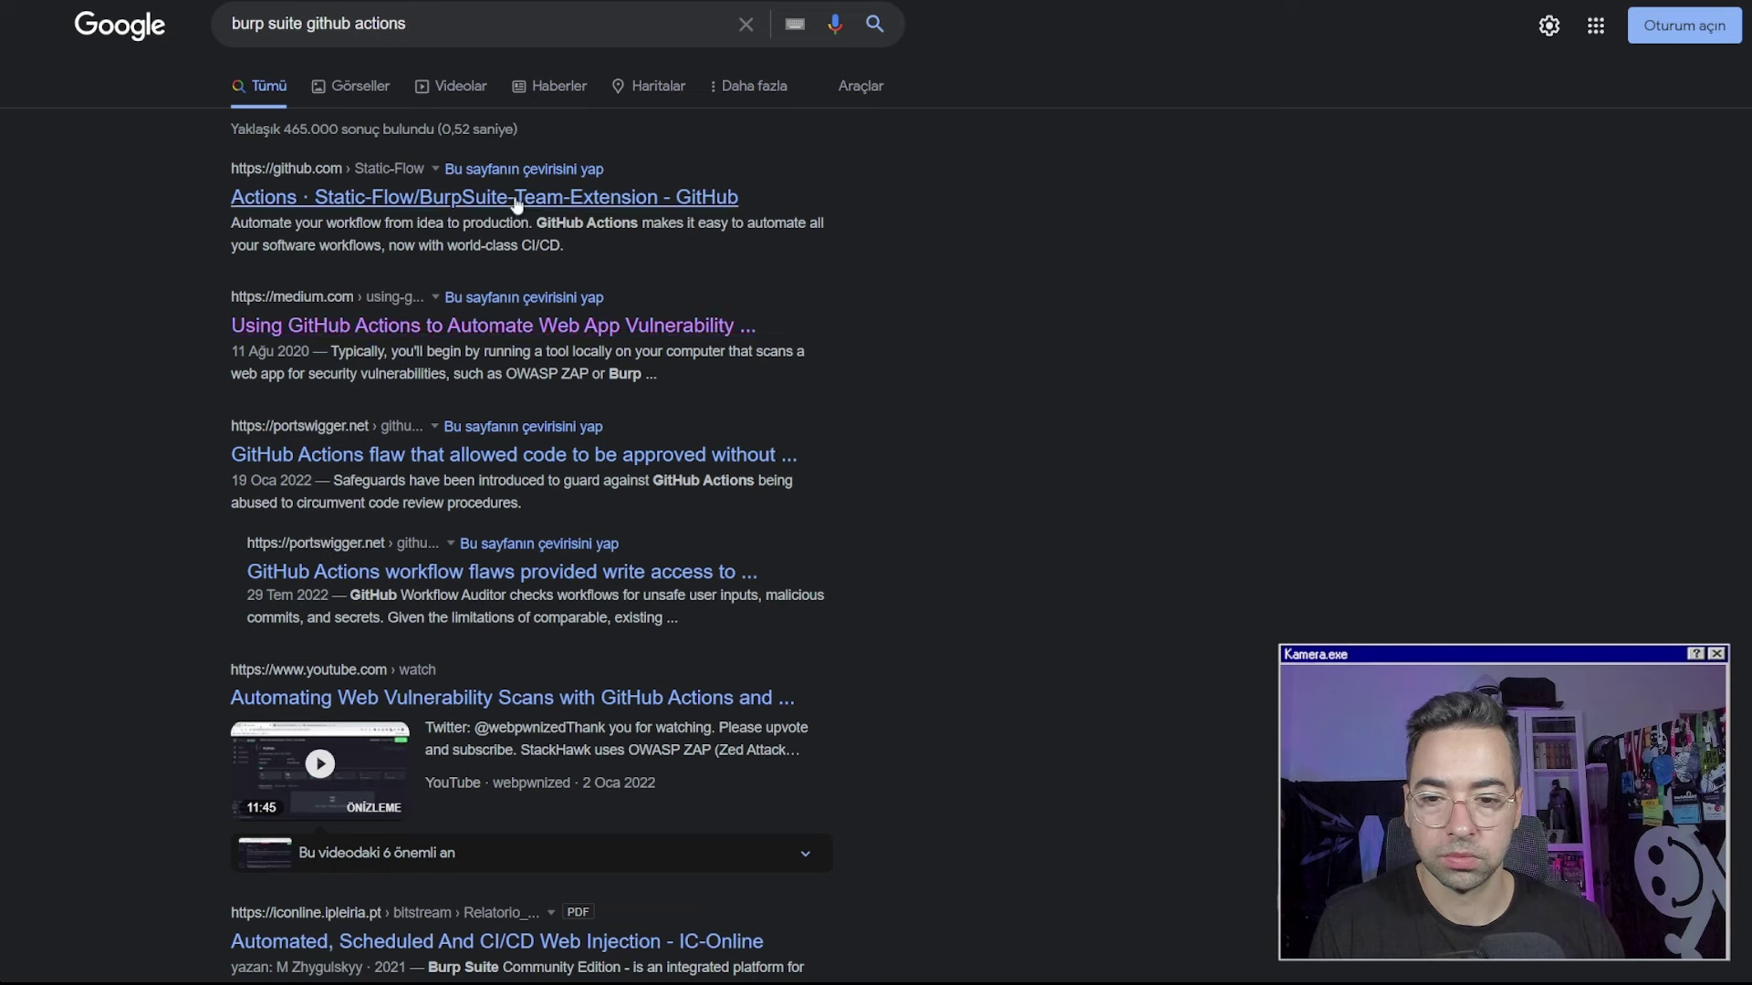
key(ctrl+Tab)
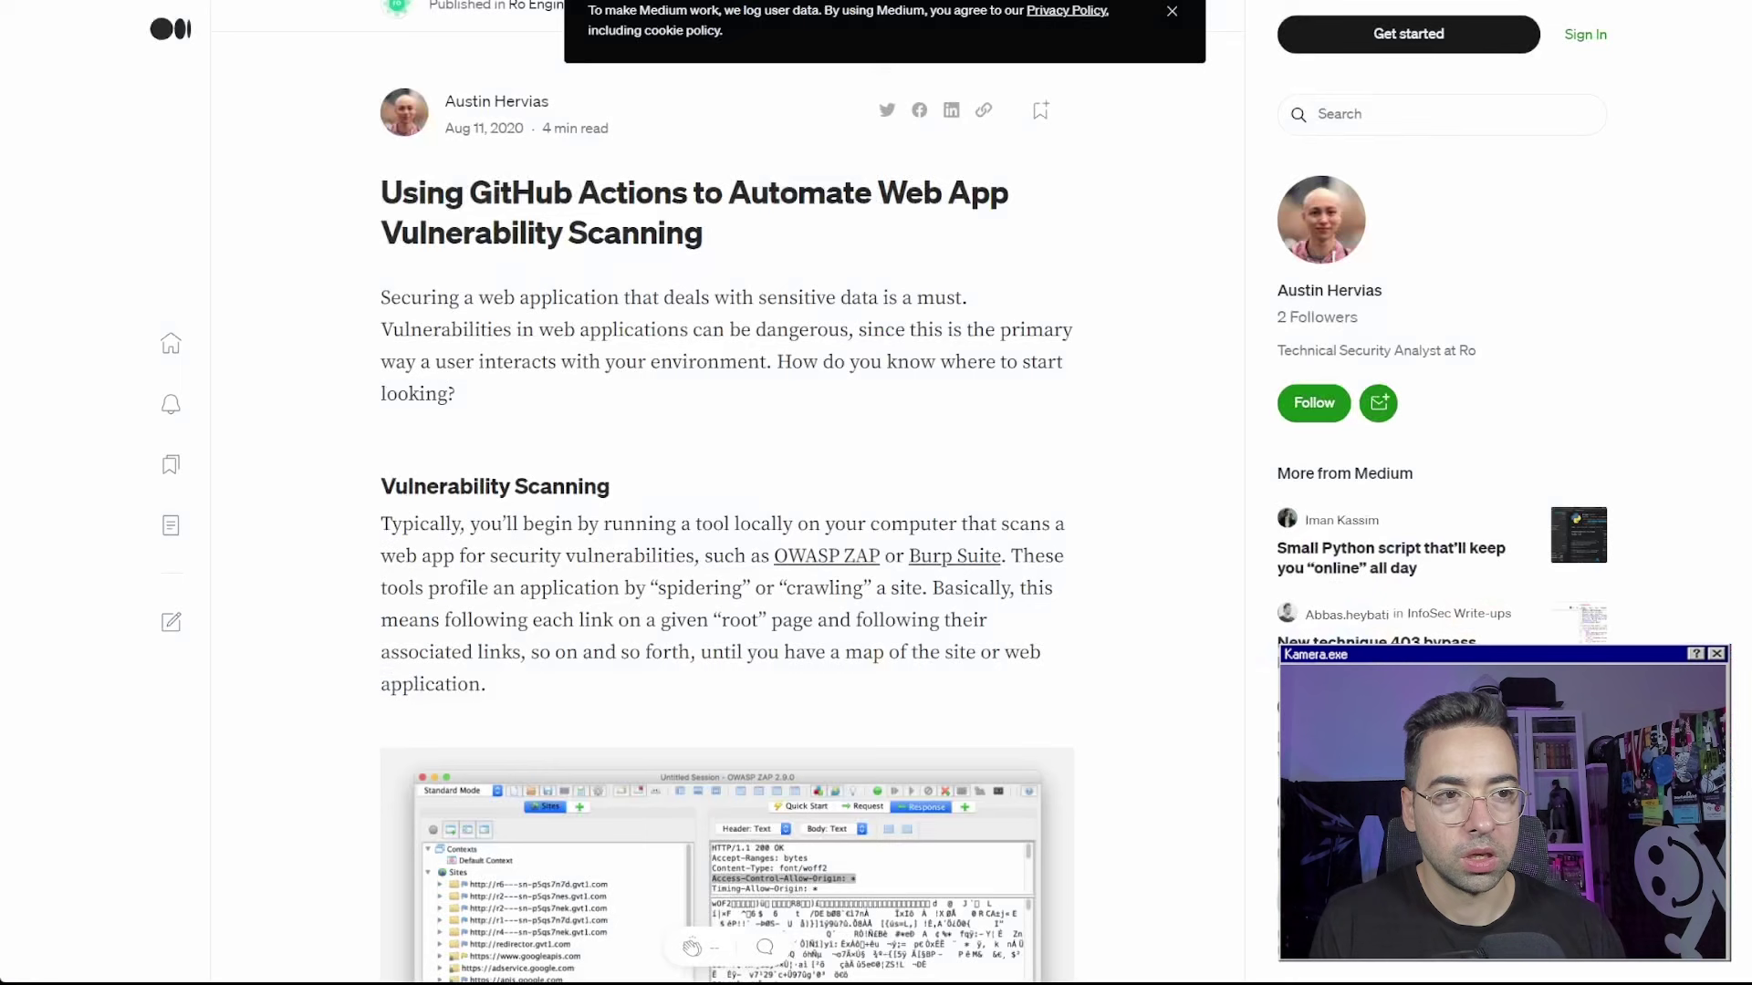
Examine the Medium article on GitHub Actions vulnerability scanning and the Daily Swig article on the GitHub Actions flaw
scroll(776, 424, down, 4)
scroll(773, 402, down, 6)
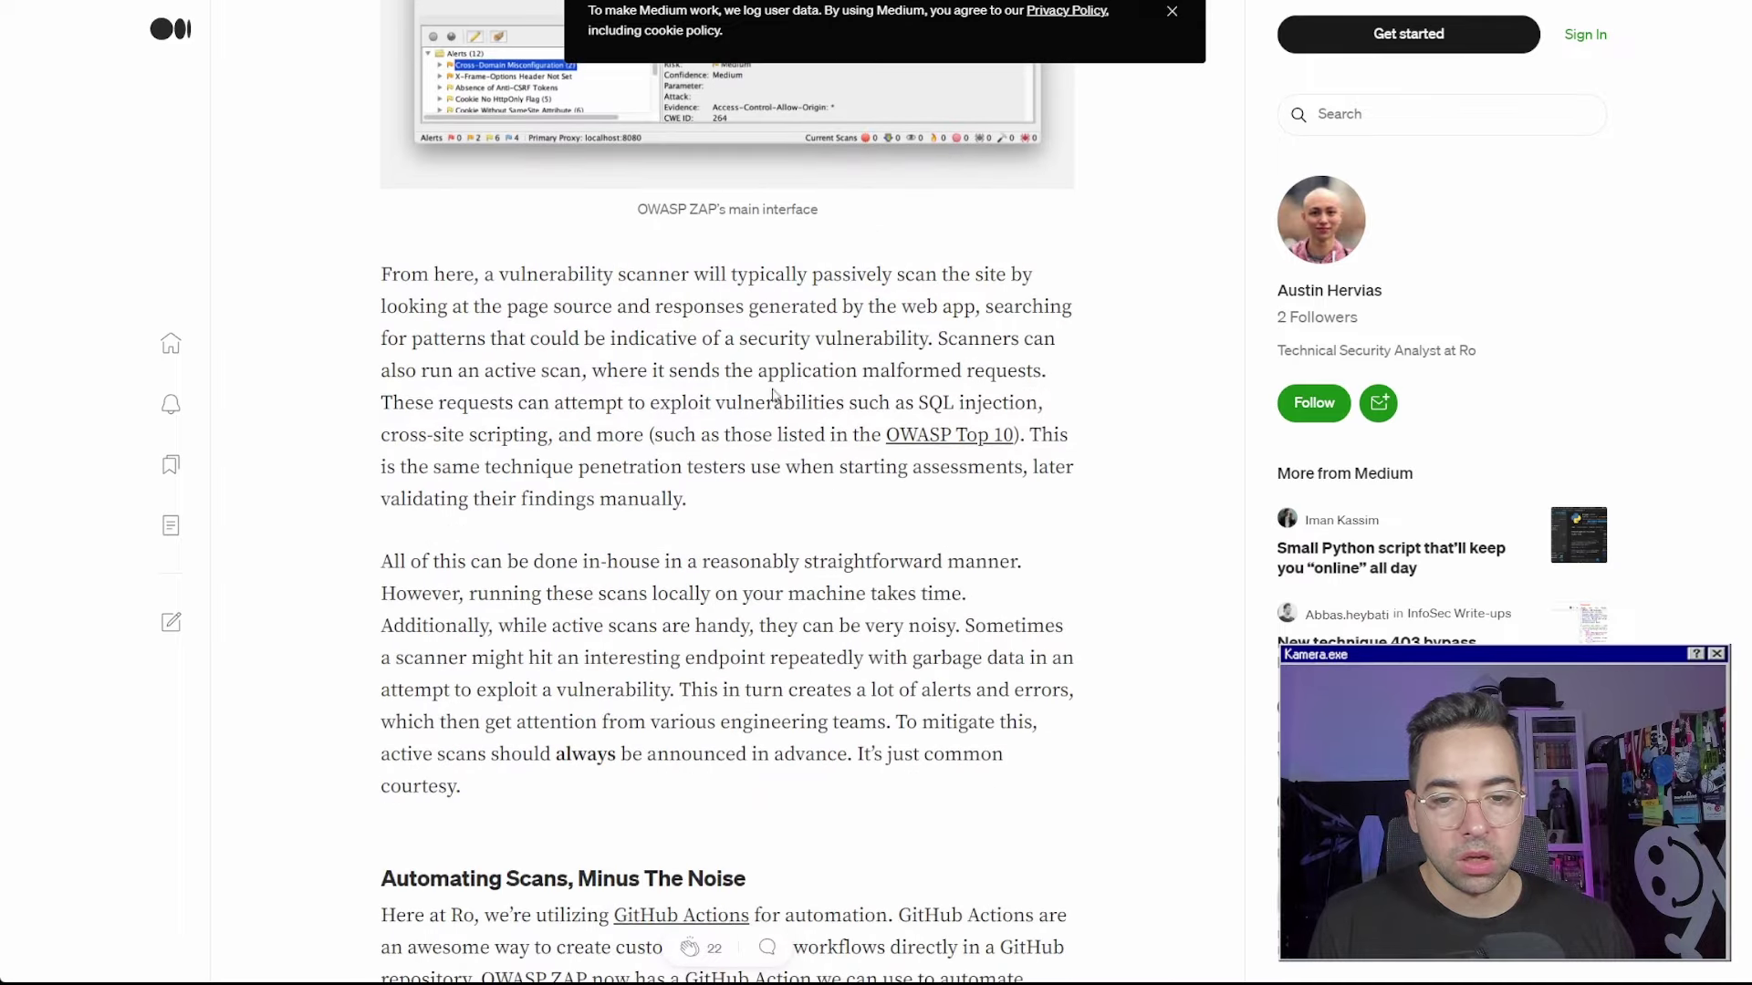
scroll(776, 383, down, 20)
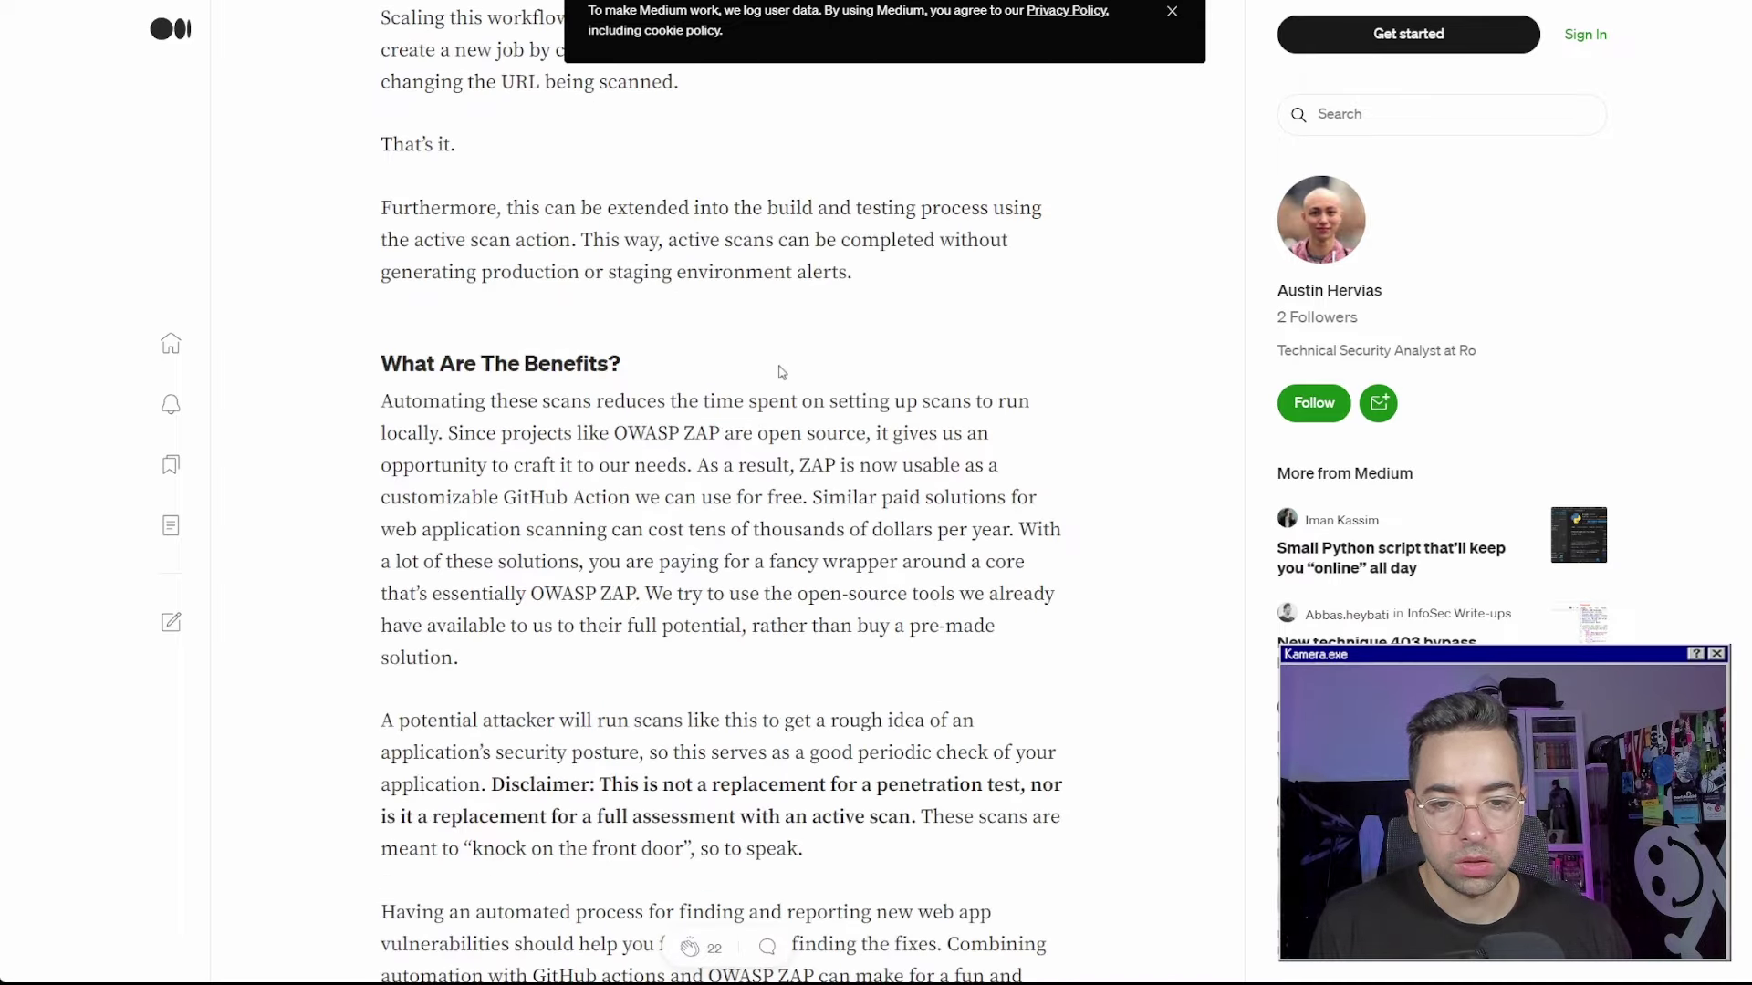
scroll(782, 372, down, 5)
scroll(767, 360, up, 10)
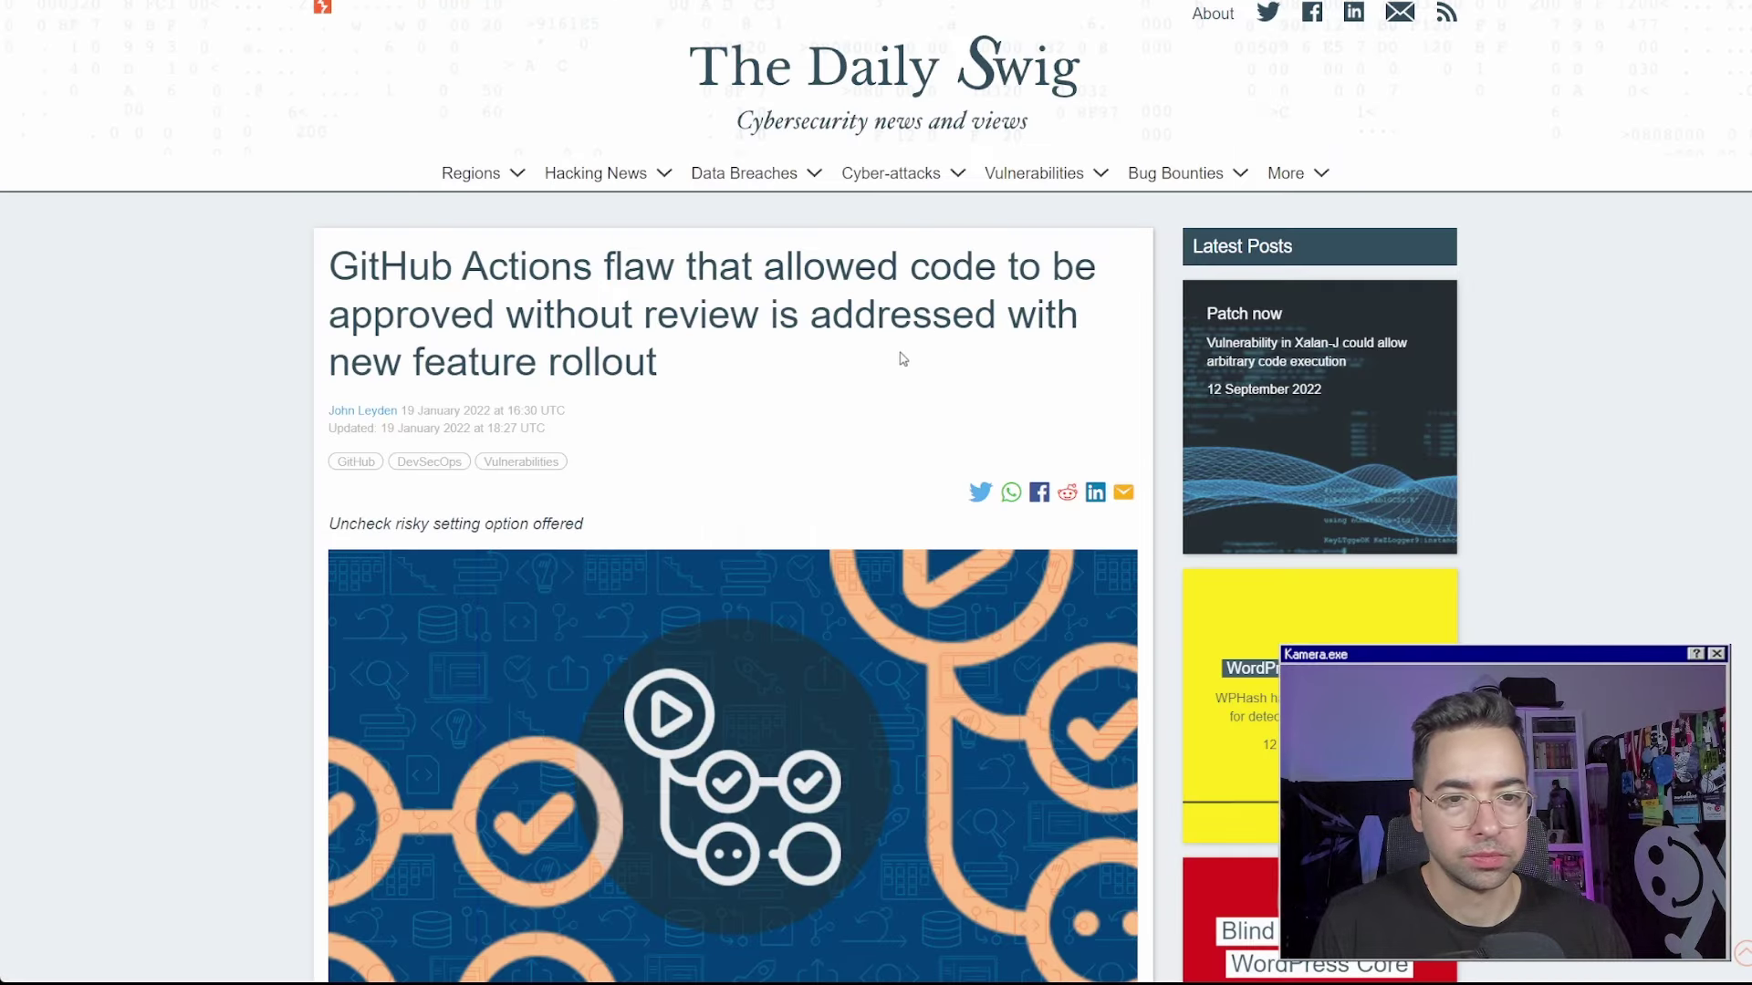
scroll(903, 360, down, 20)
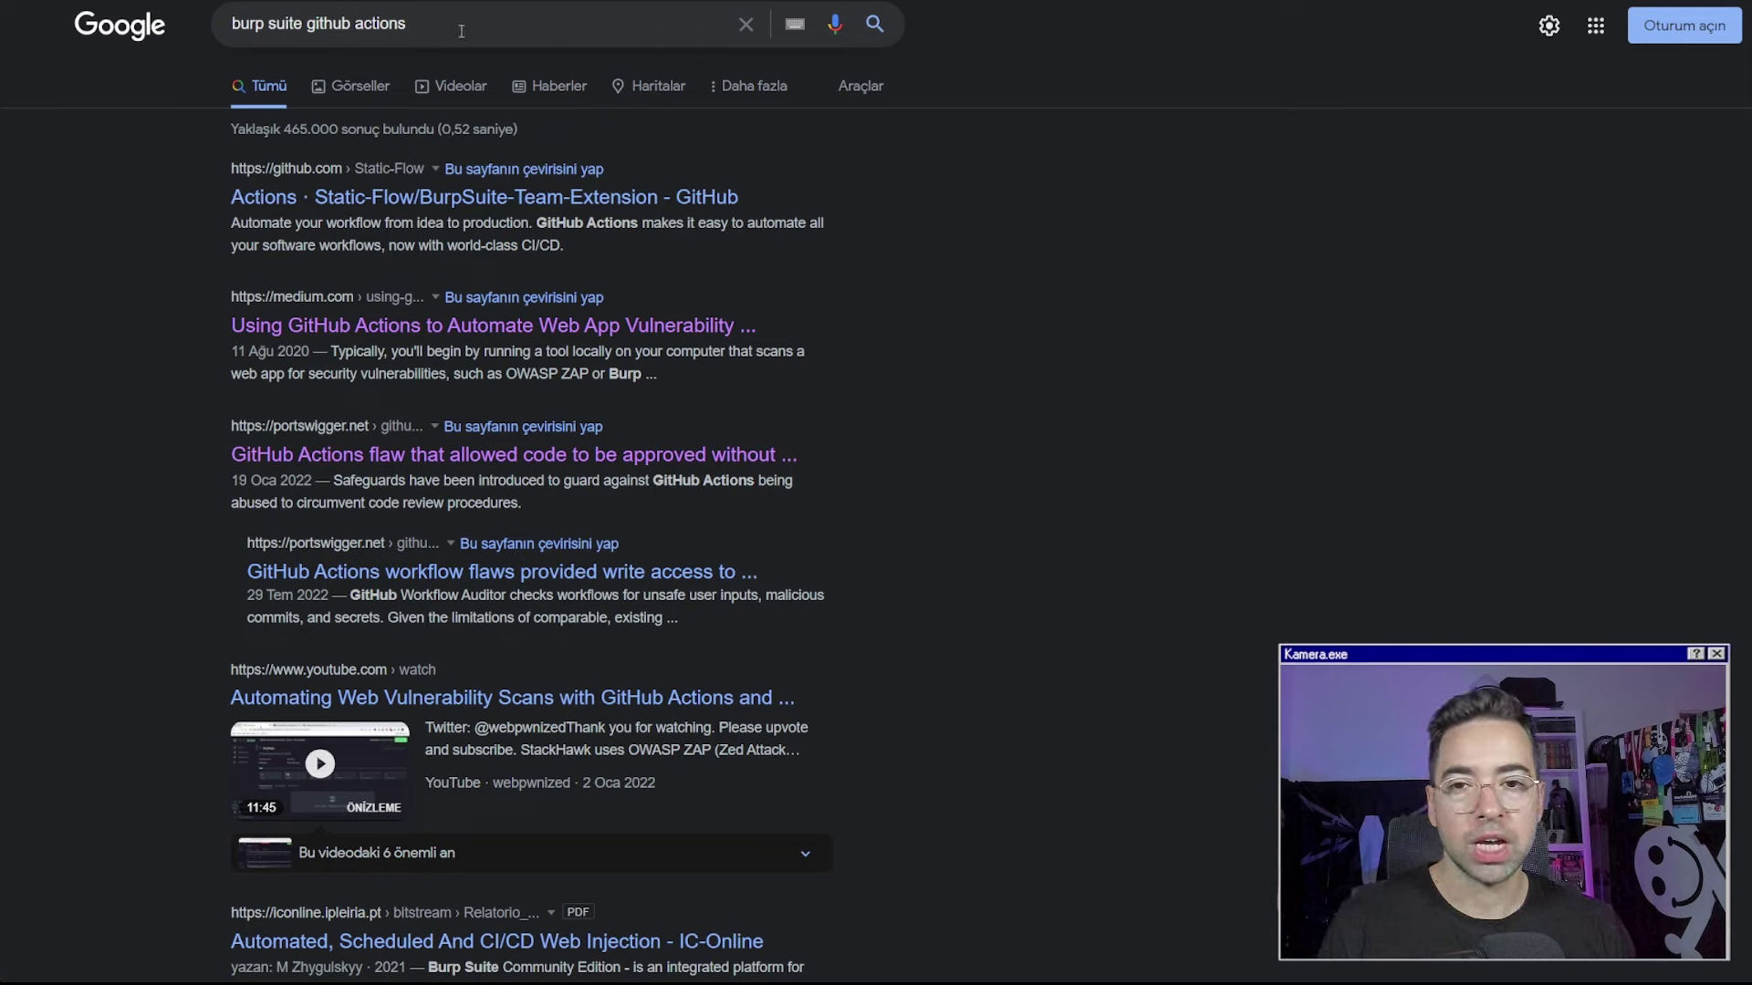
Change the web search to "burp suite jenkins" and open PortSwigger's guide on integrating Enterprise Edition with Jenkins
drag(308, 22, 580, 20)
text(g)
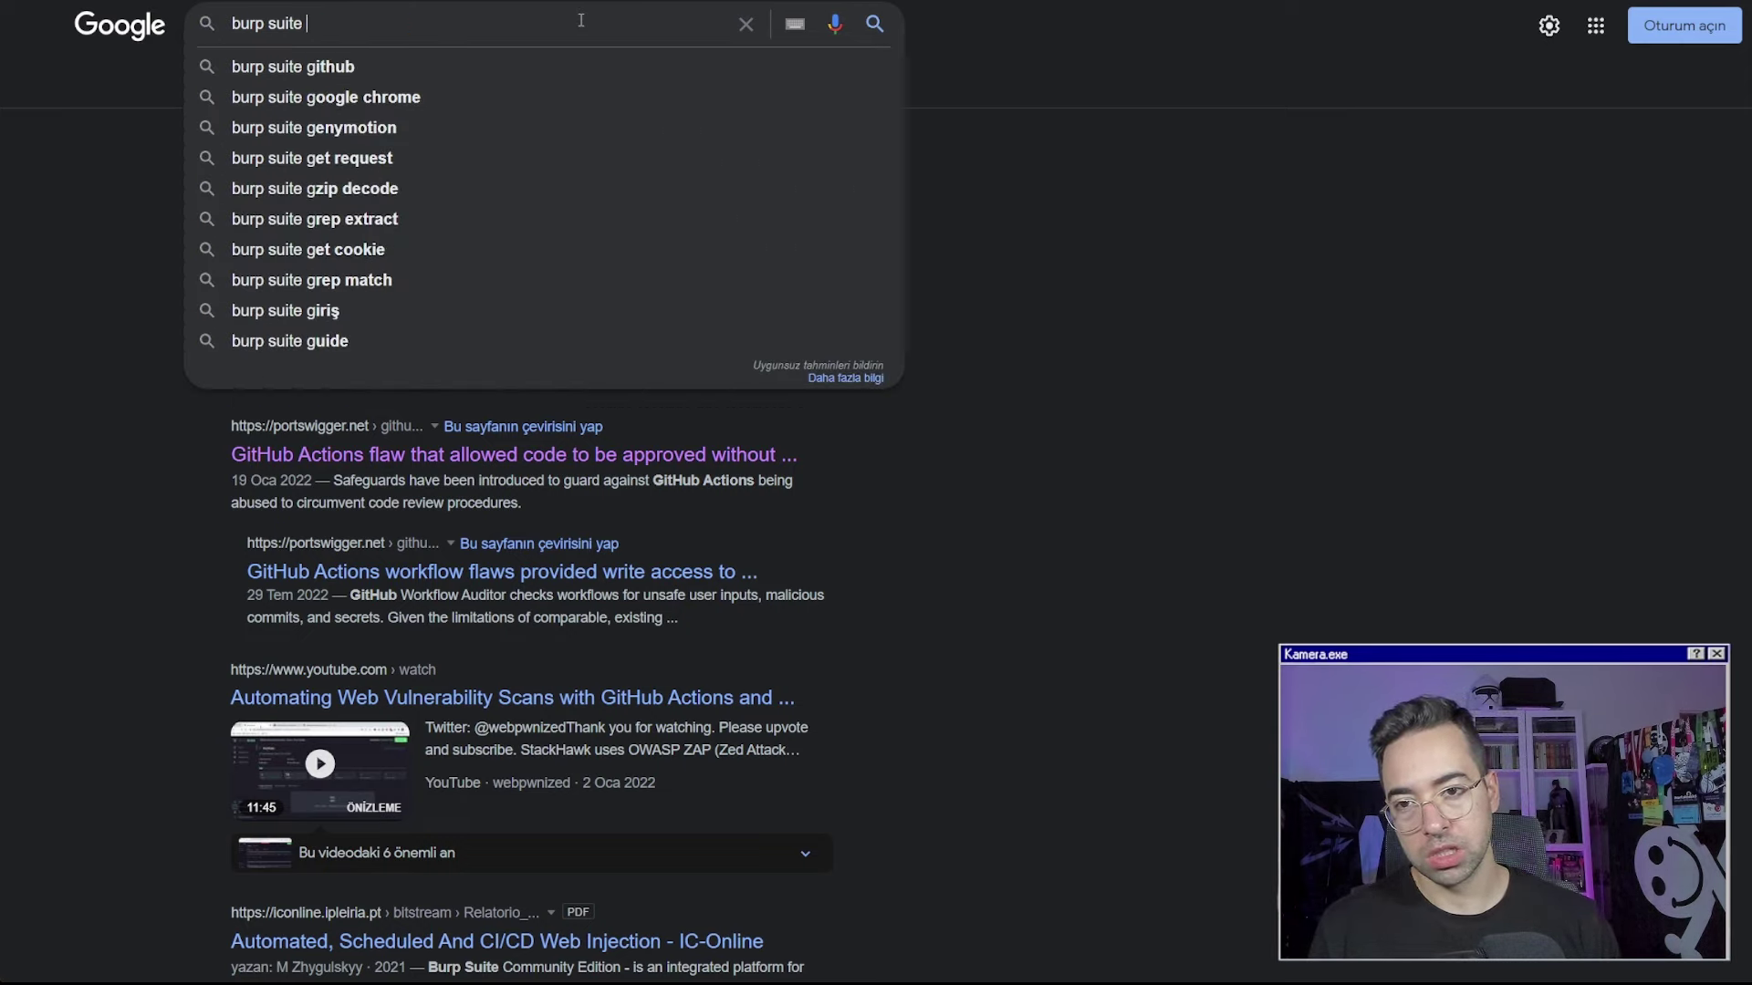
key(BackSpace)
text(jenkins)
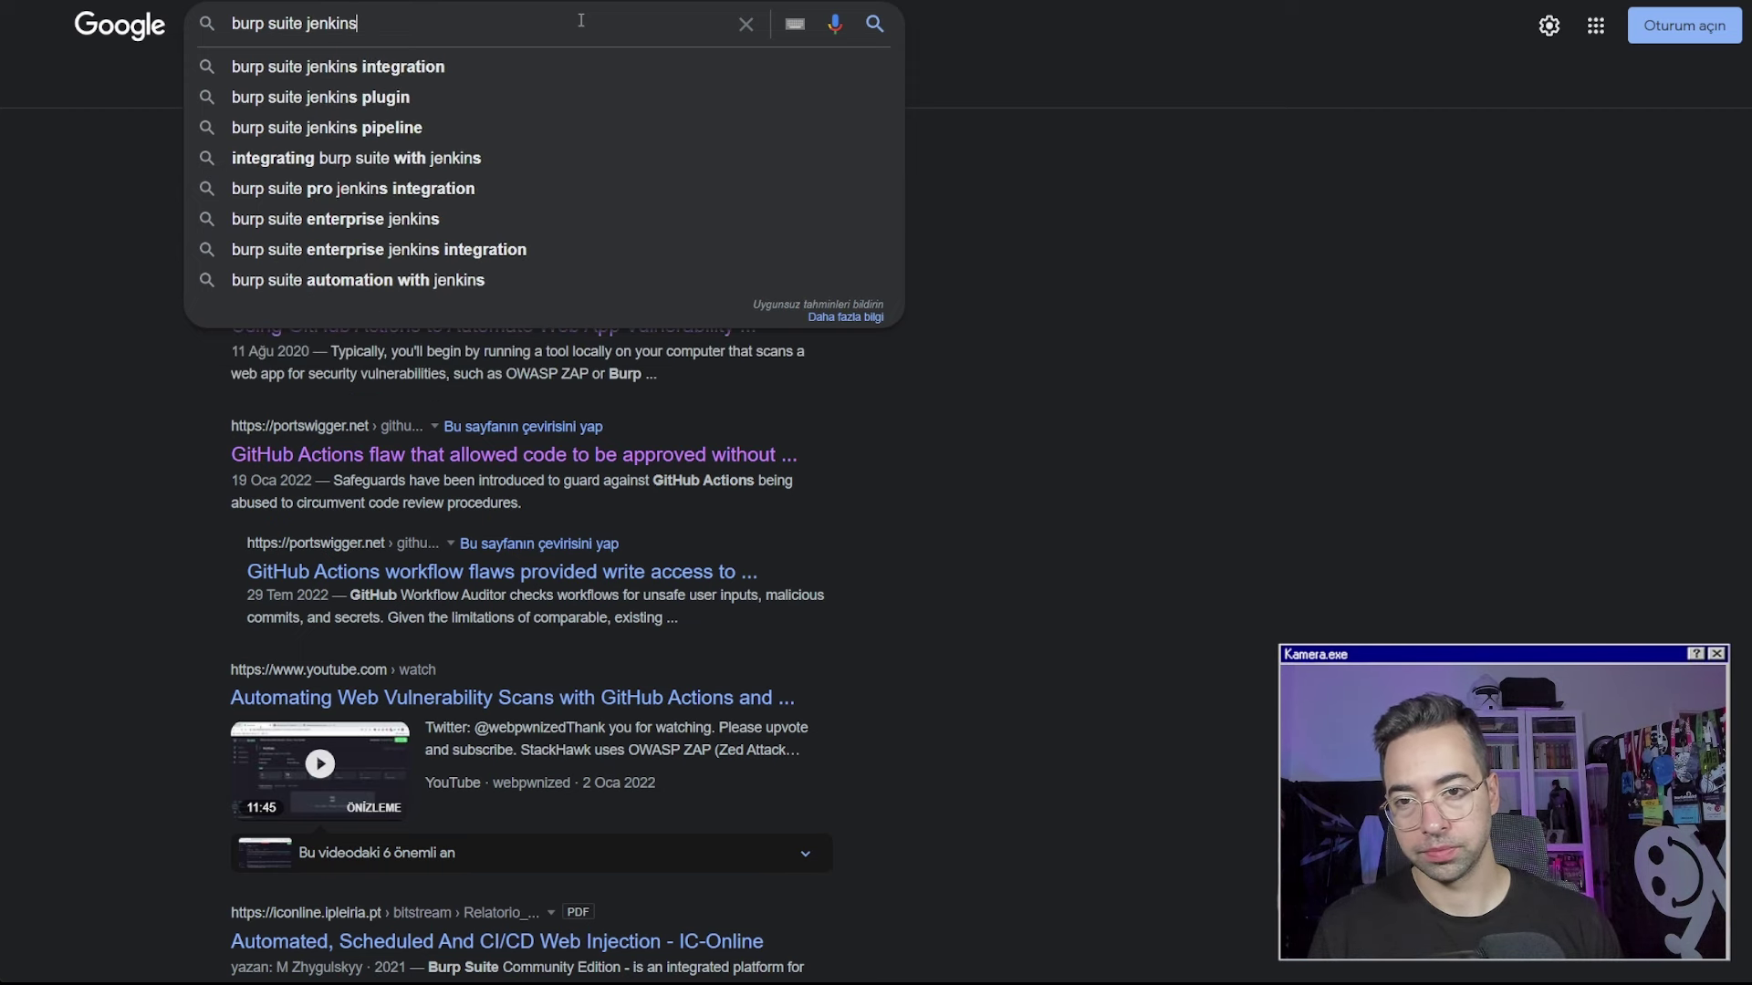
key(Return)
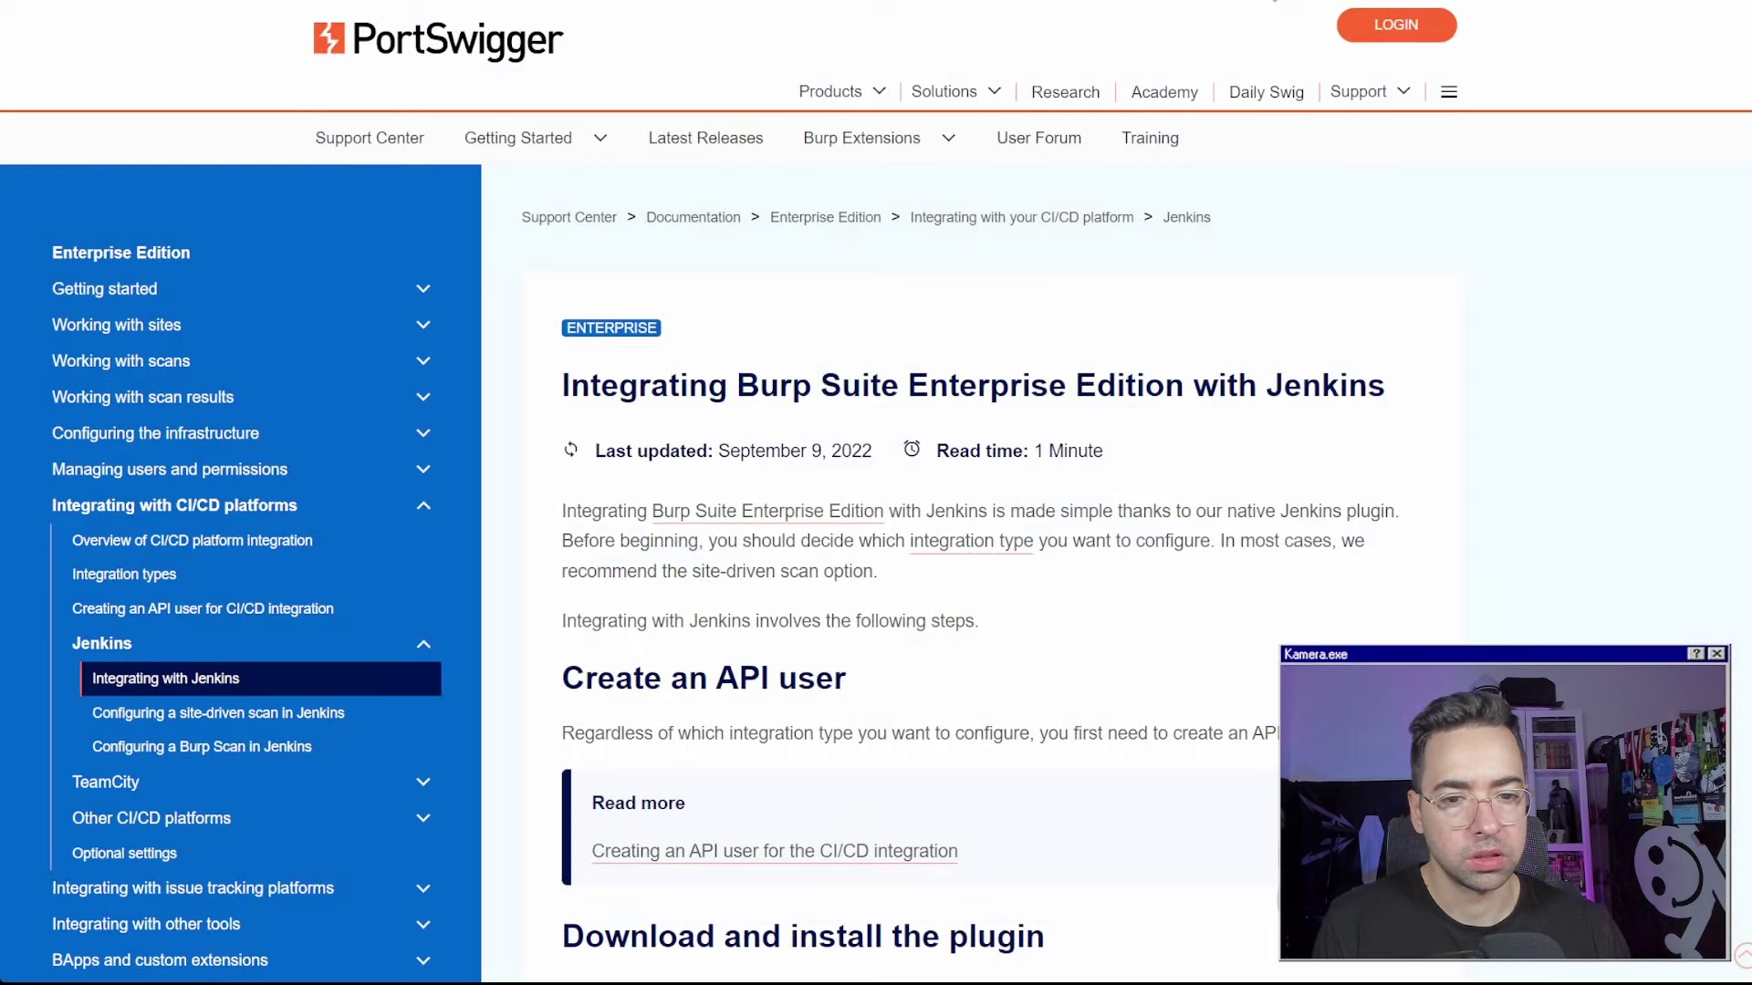
Examine the plugin installation and integration configuration sections of PortSwigger's Jenkins guide
scroll(962, 399, down, 10)
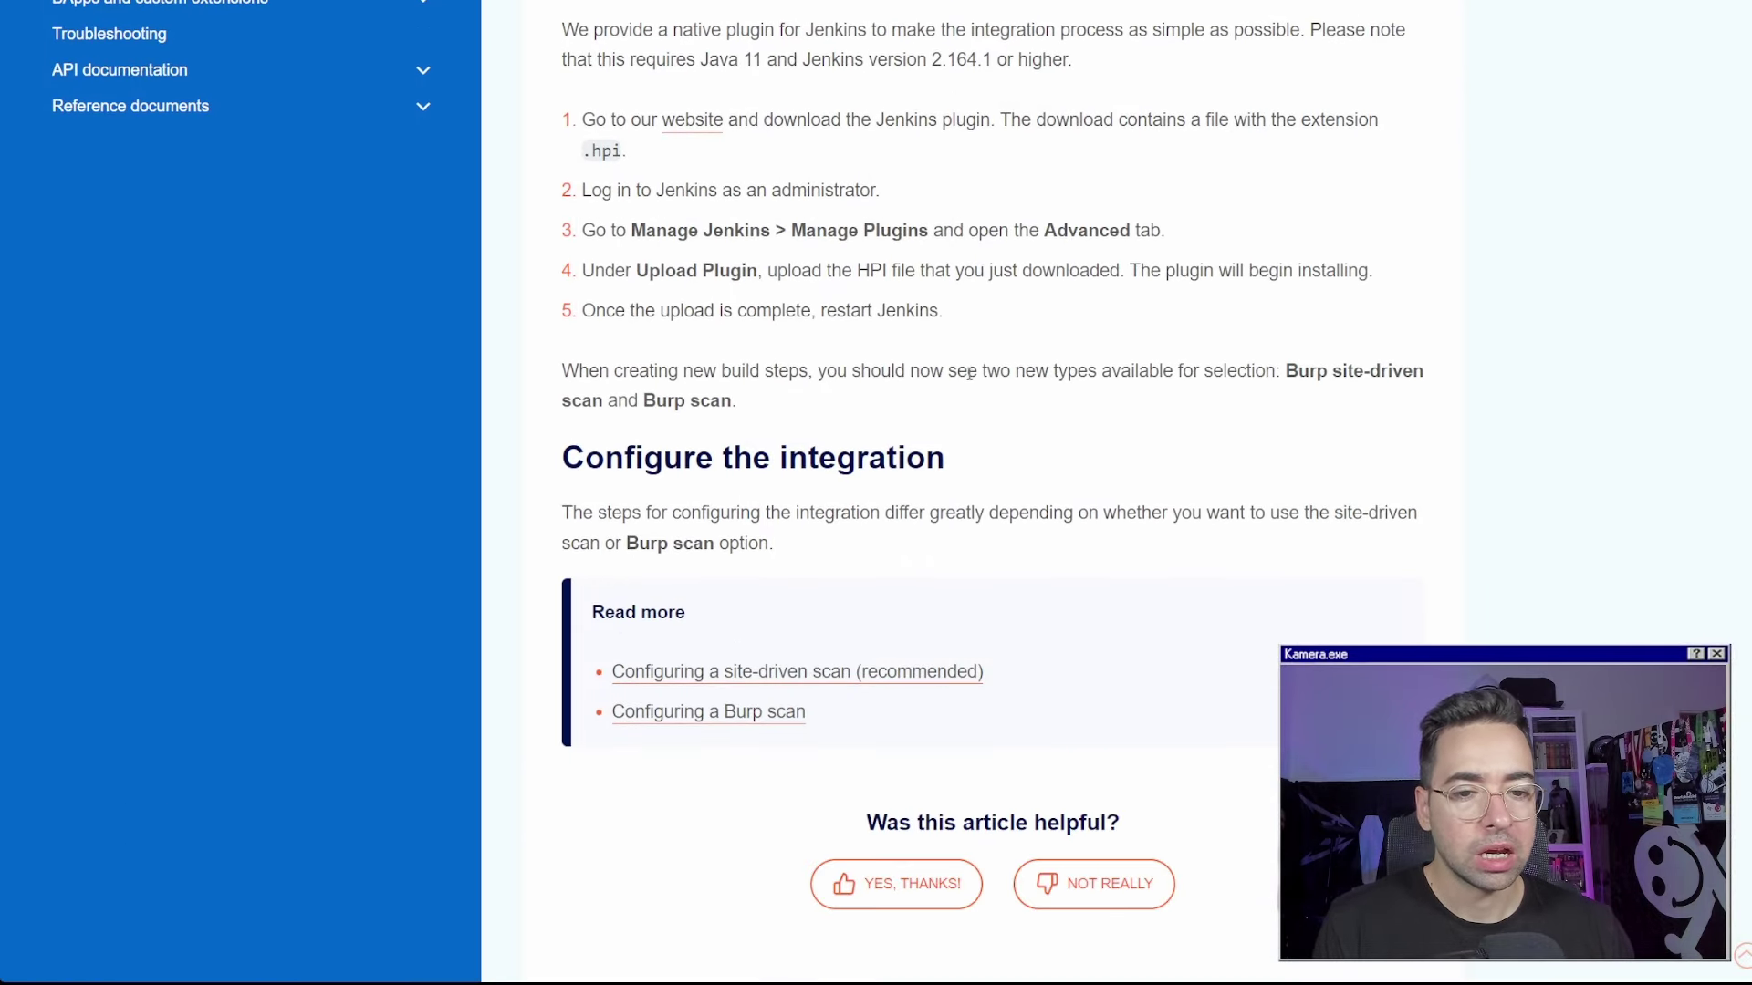
scroll(965, 381, up, 2)
scroll(861, 399, up, 1)
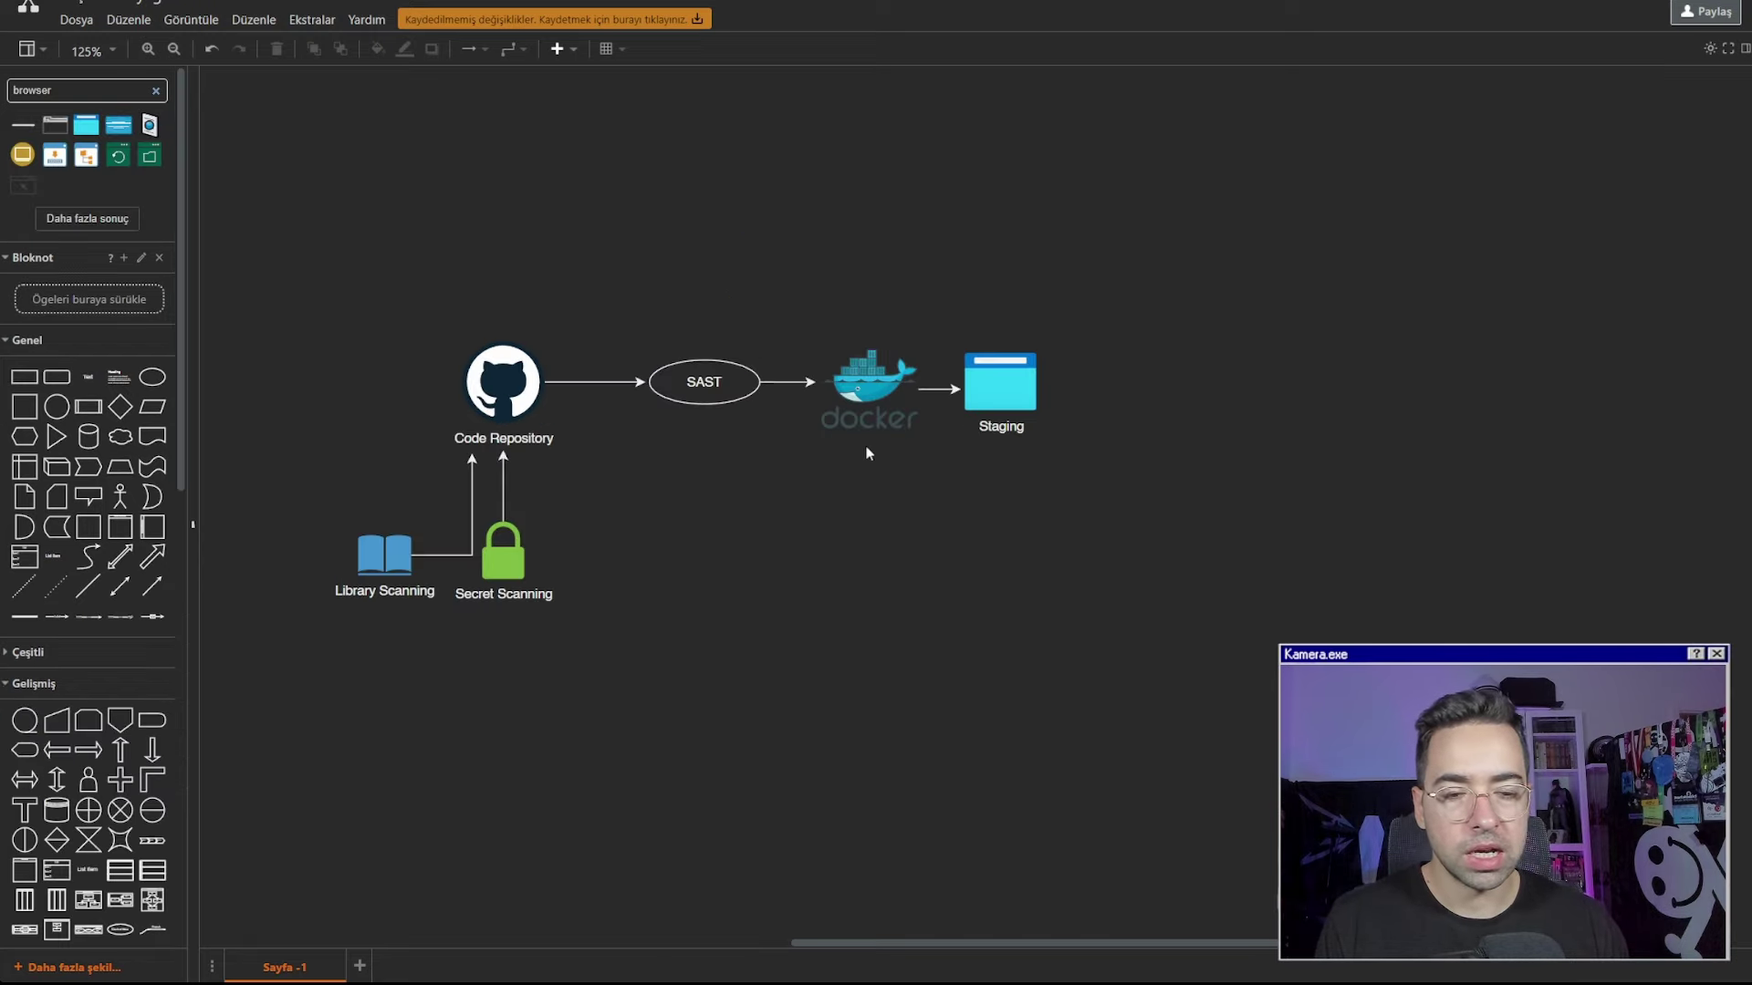
drag(1130, 534, 815, 241)
click(796, 198)
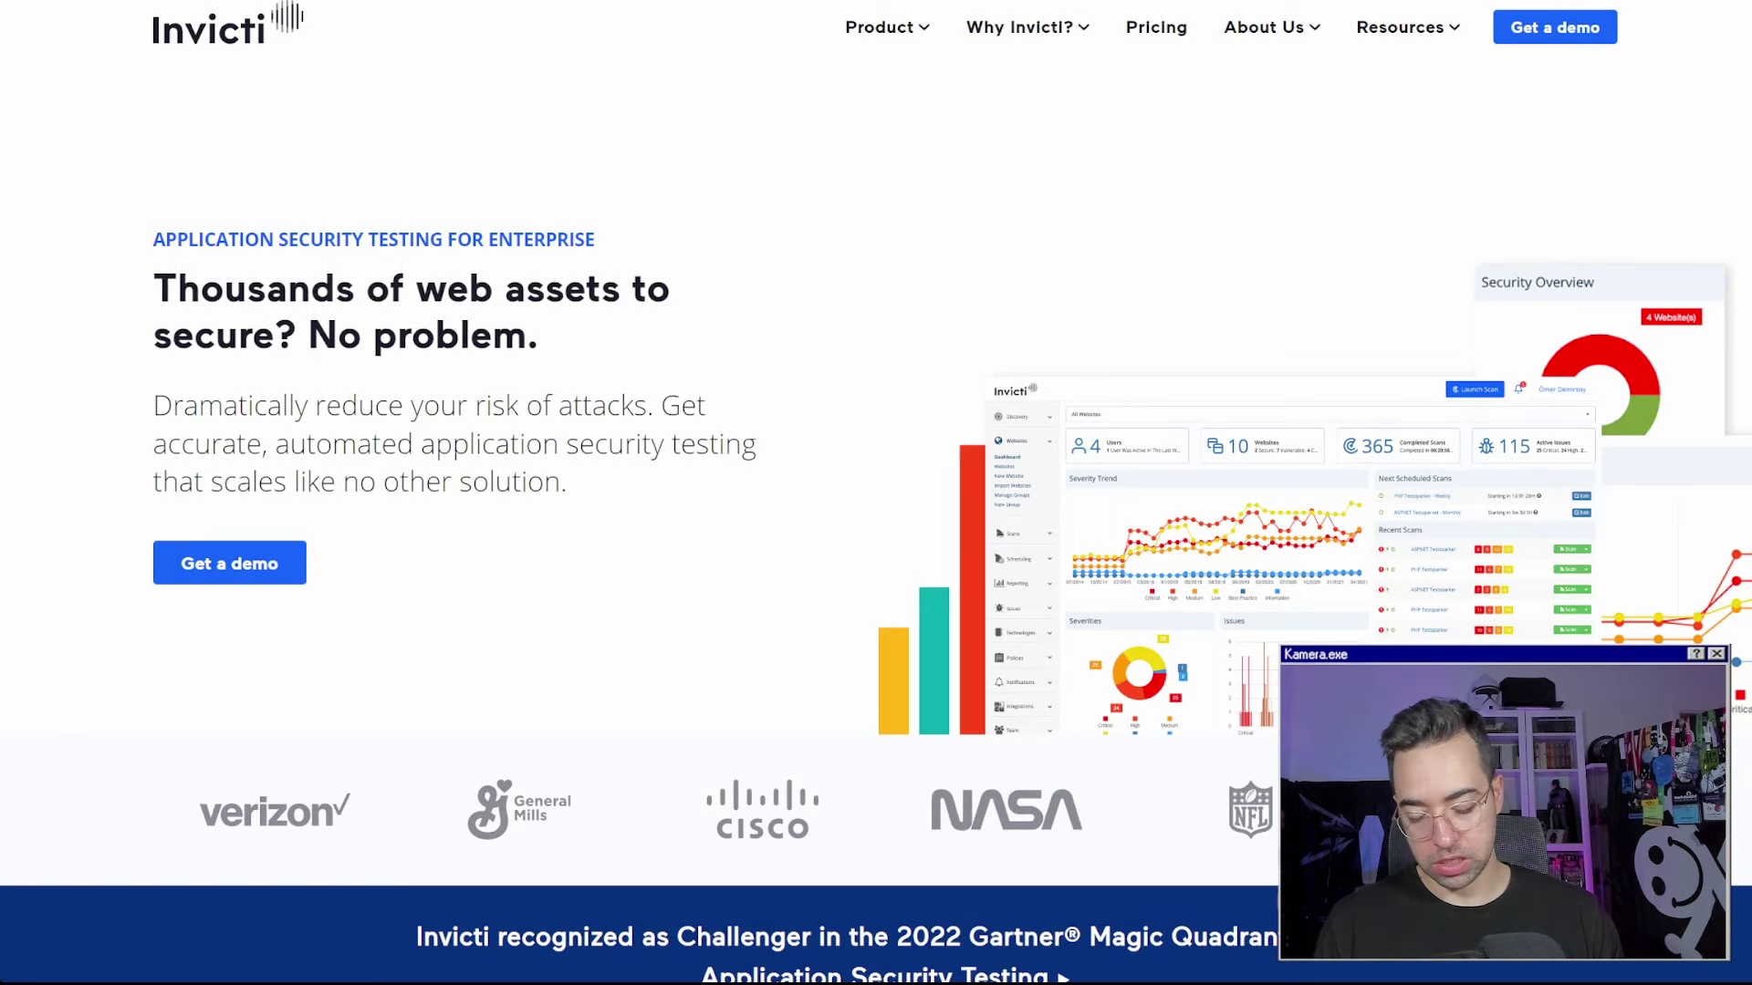
Search the web for "invicti integration jenkins"
key(ctrl+l)
key(Escape)
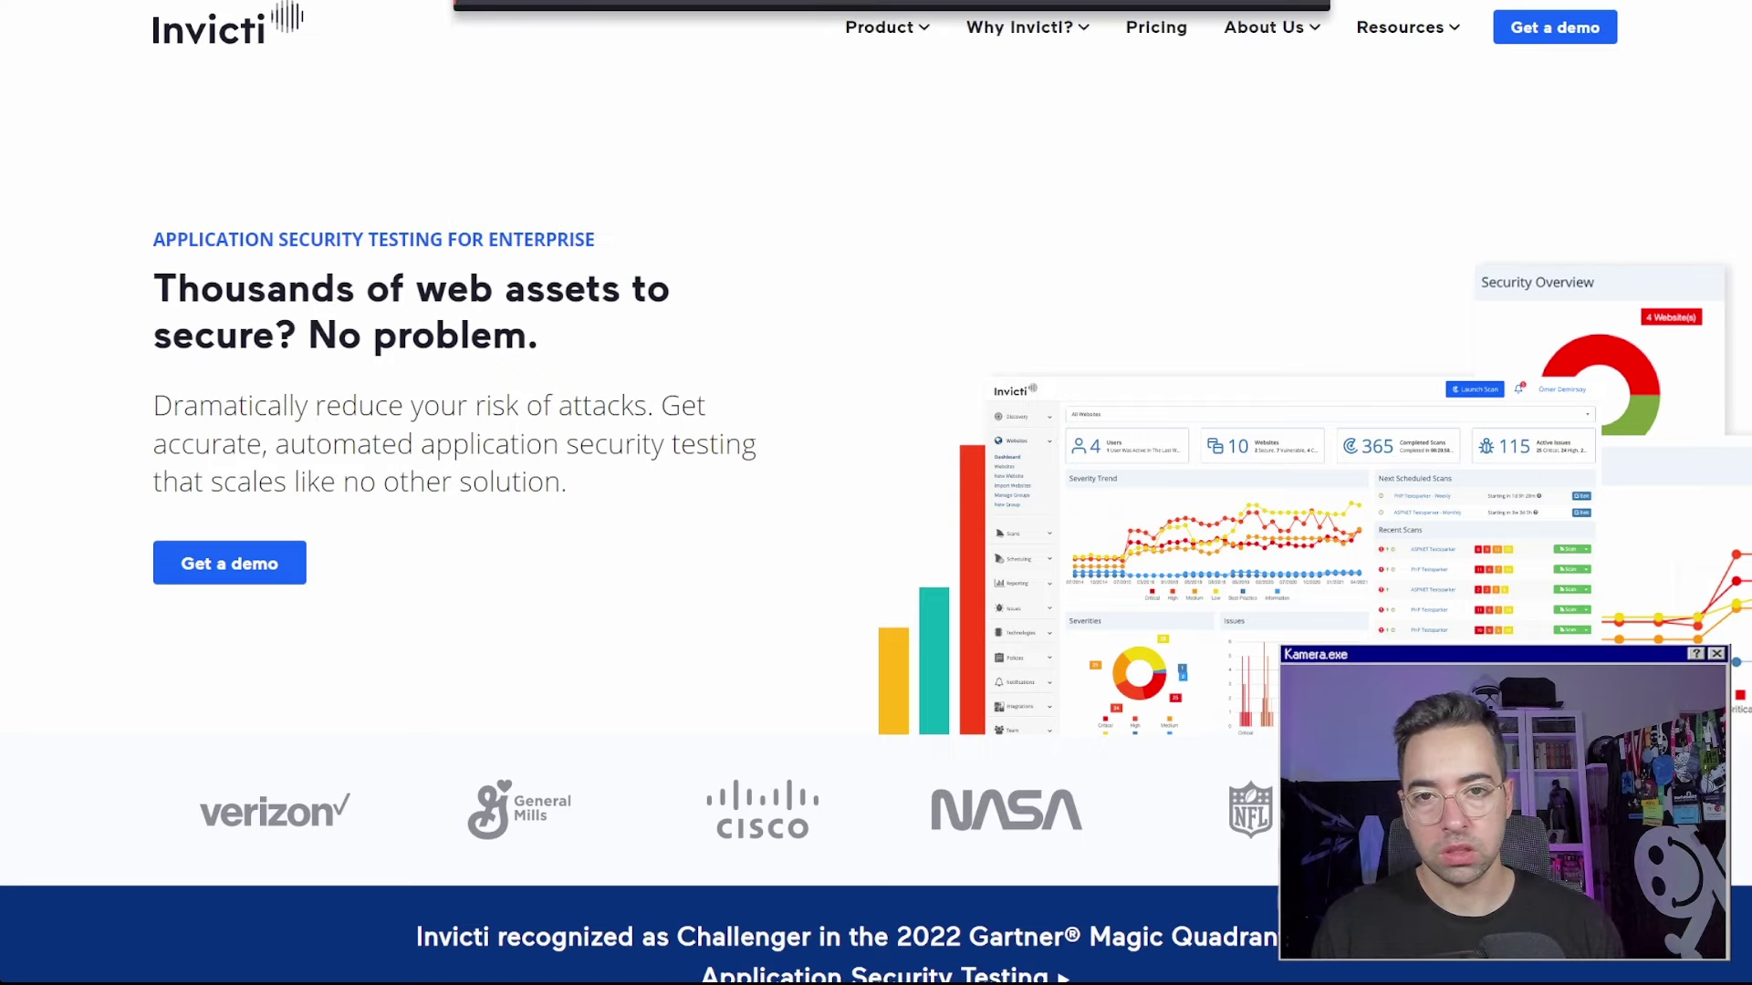
key(ctrl+l)
key(Escape)
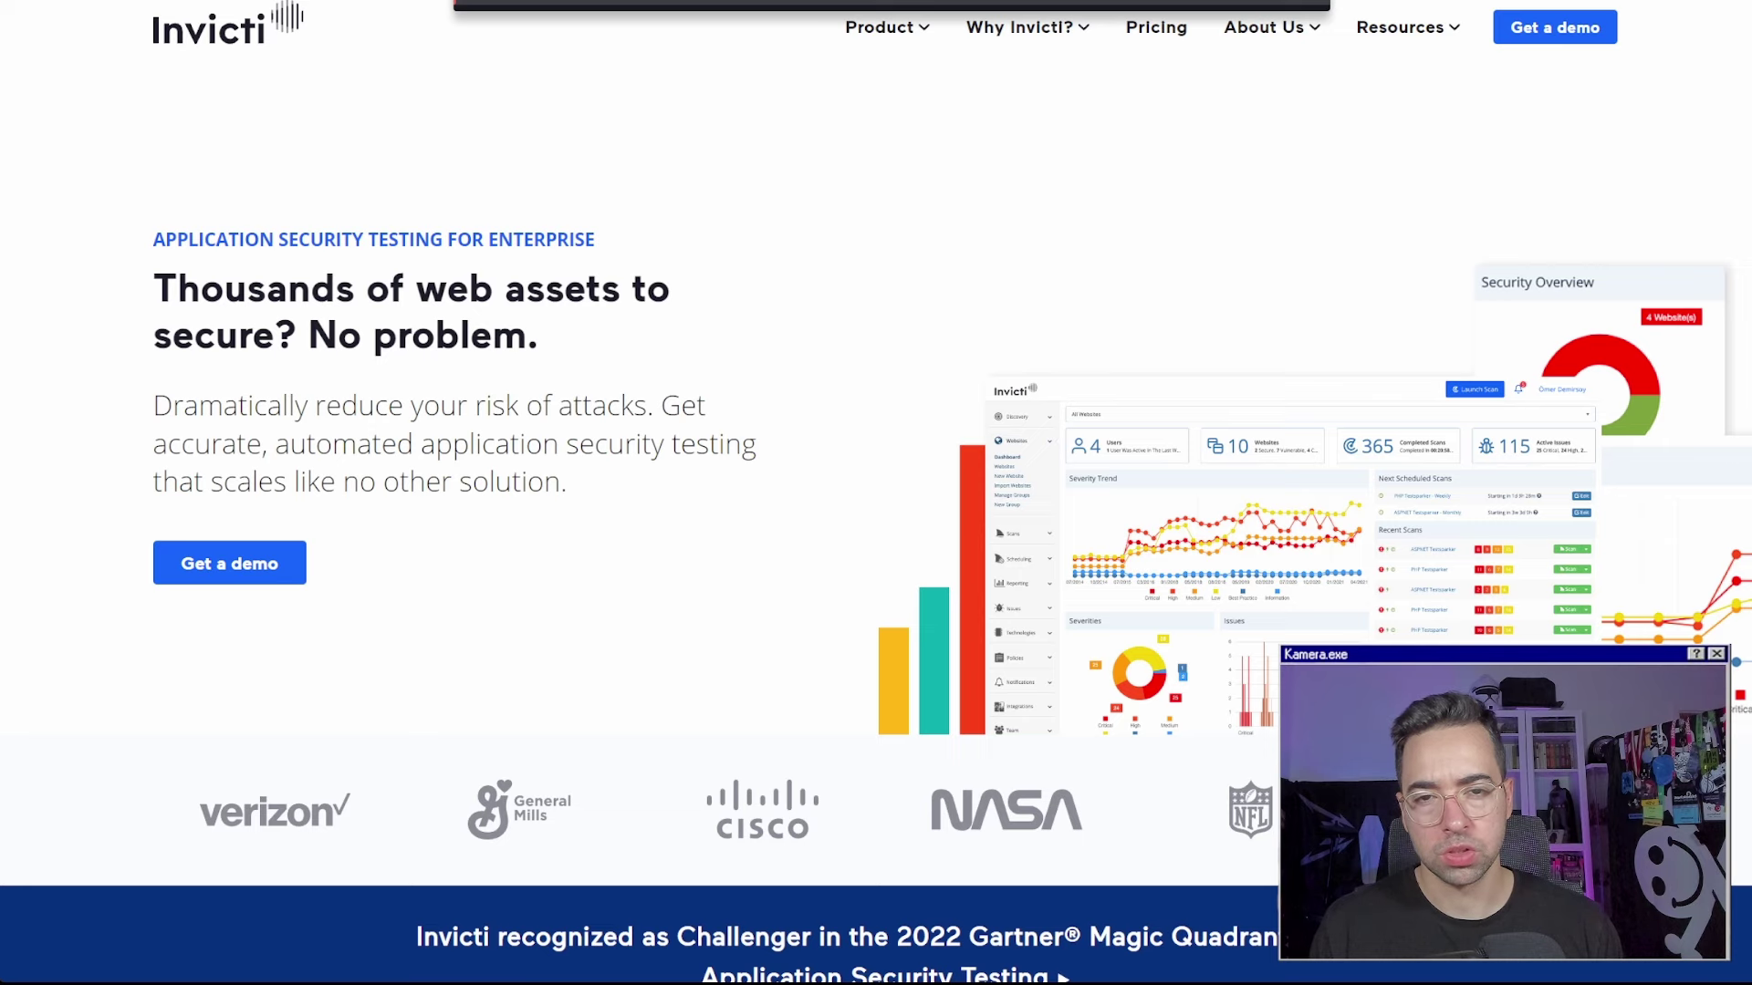
key(Return)
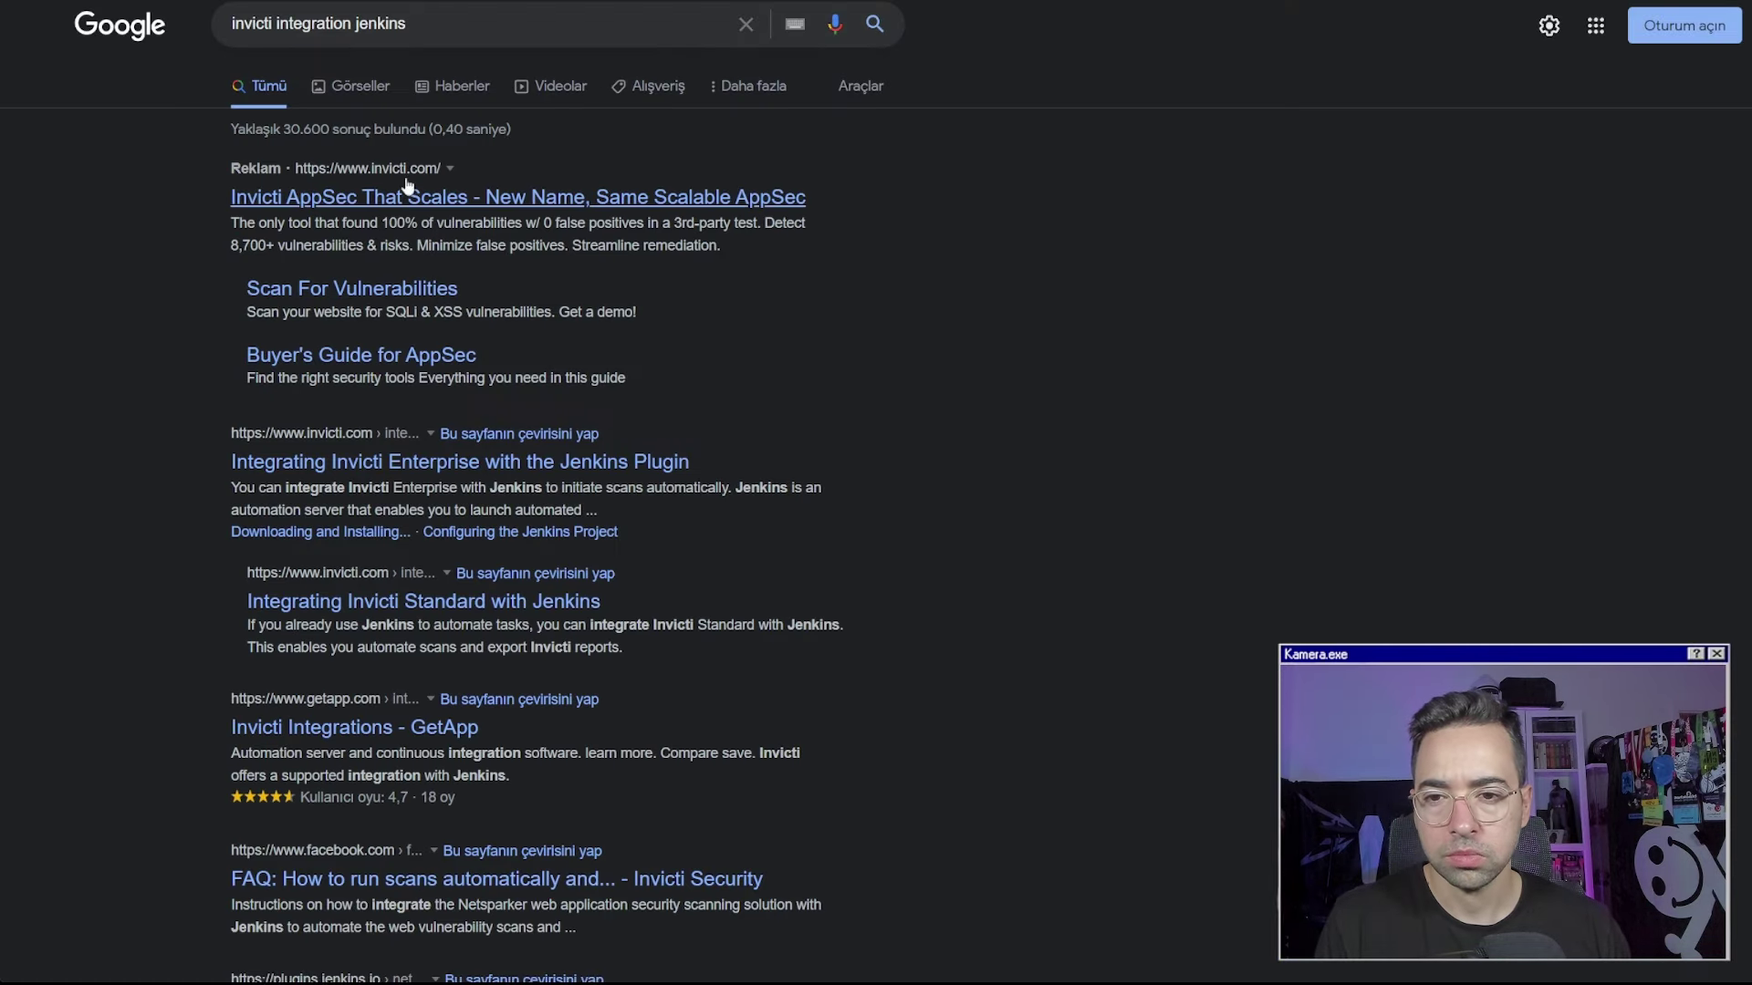
Open Invicti's guide on integrating Invicti Enterprise with the Jenkins Plugin and examine its download and installation steps
click(454, 463)
scroll(911, 454, down, 8)
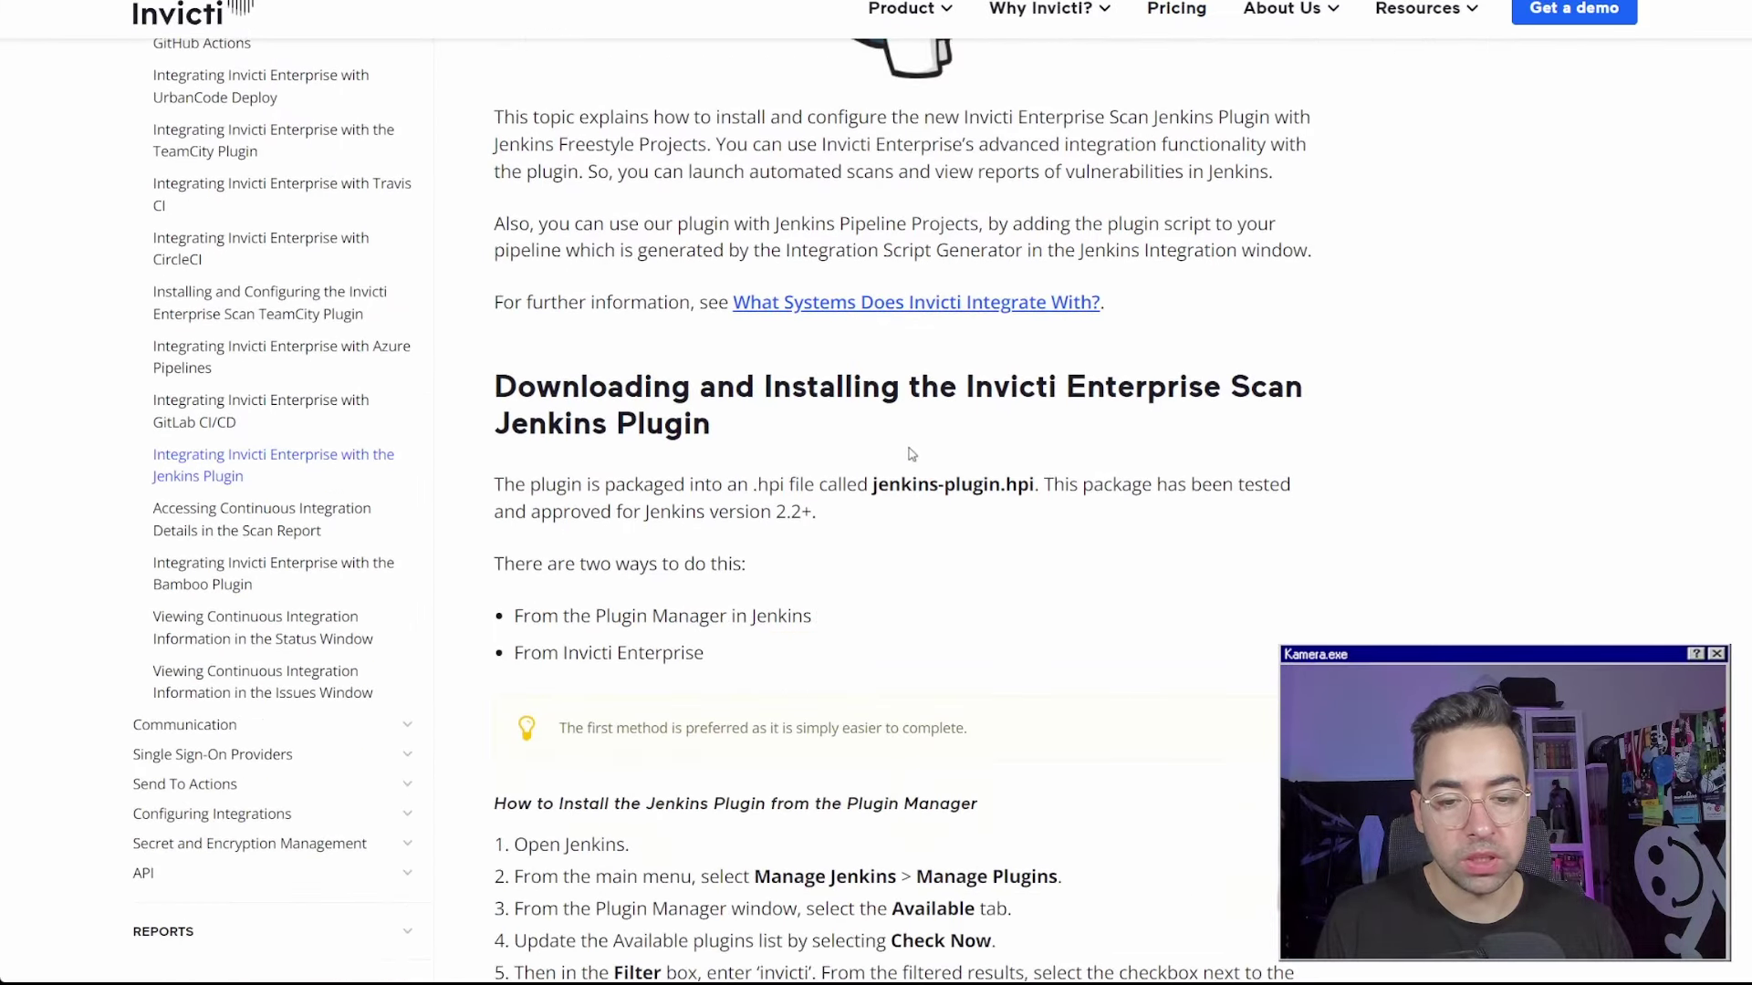
scroll(910, 454, down, 15)
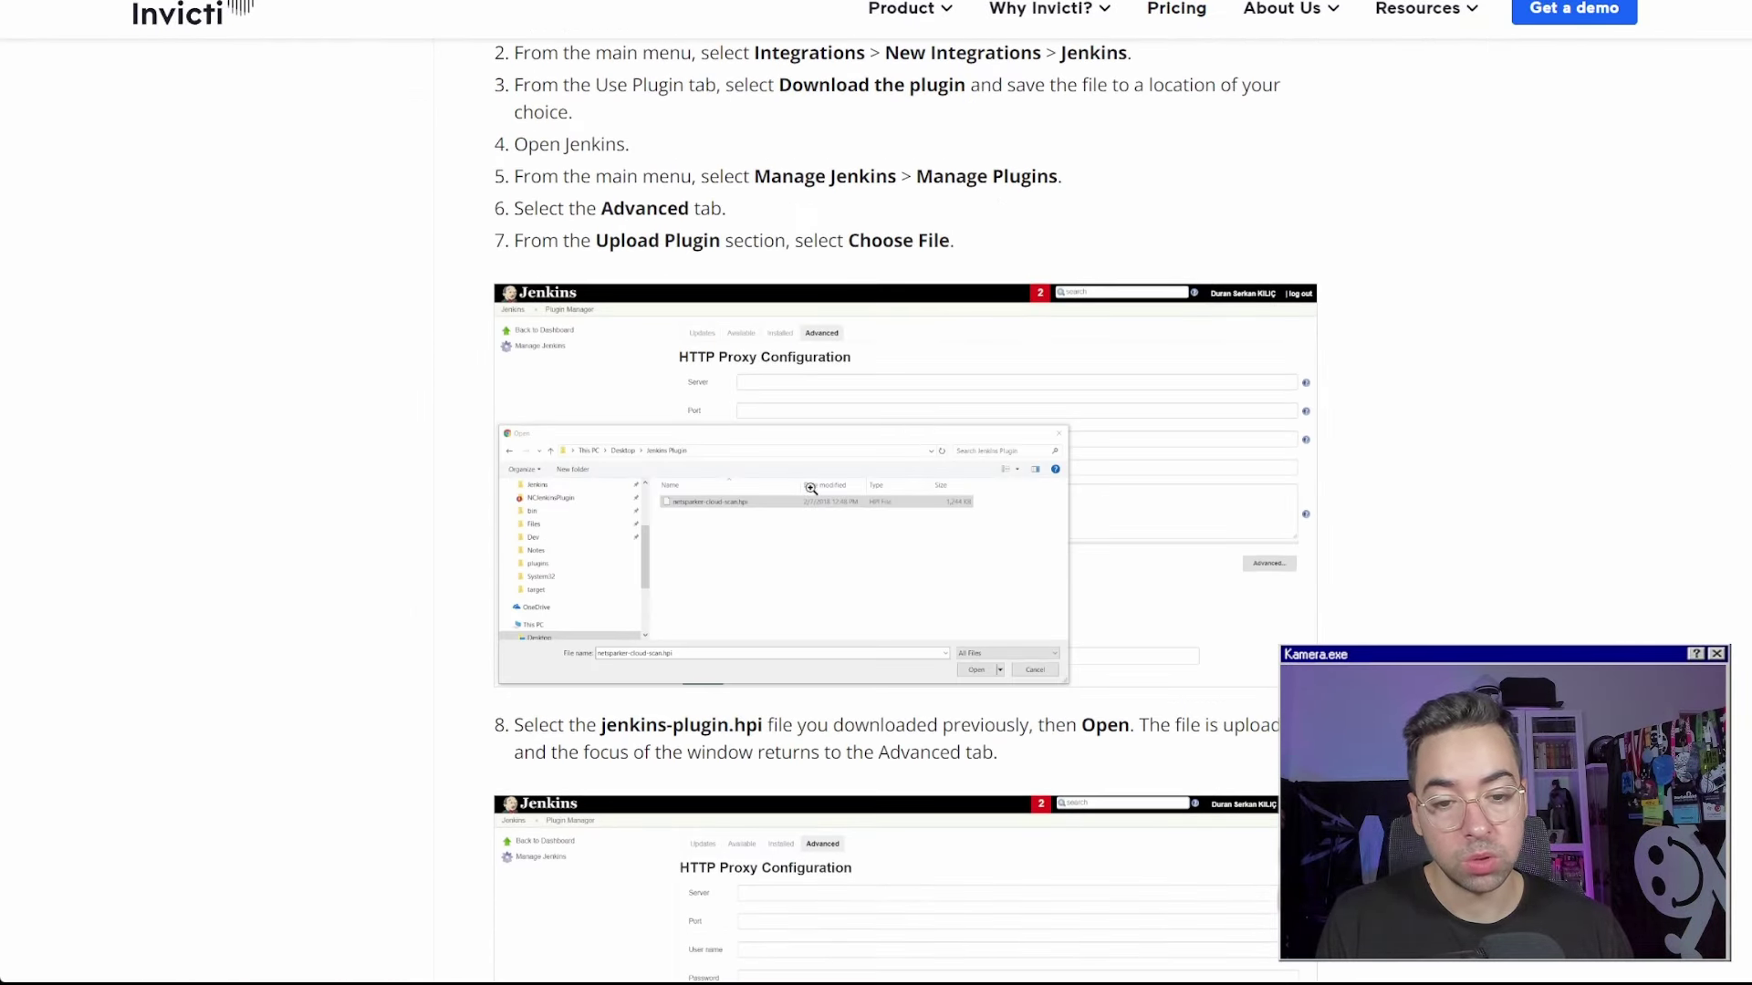
scroll(795, 420, down, 5)
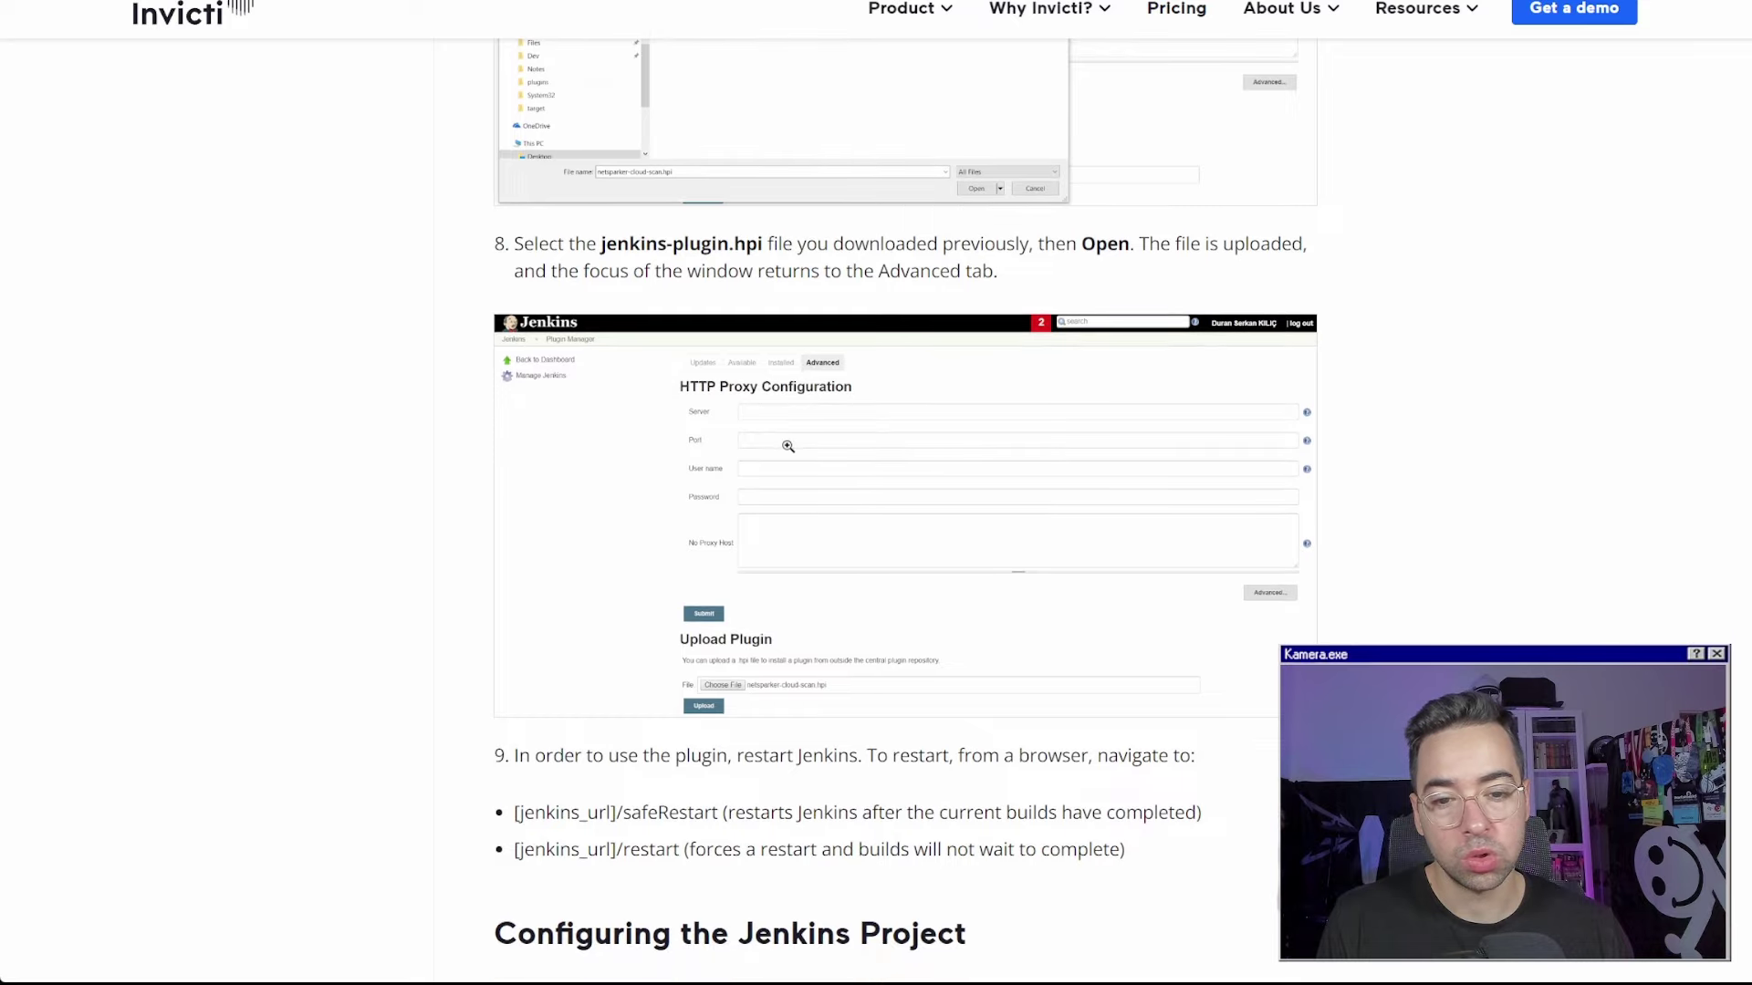
scroll(784, 447, down, 5)
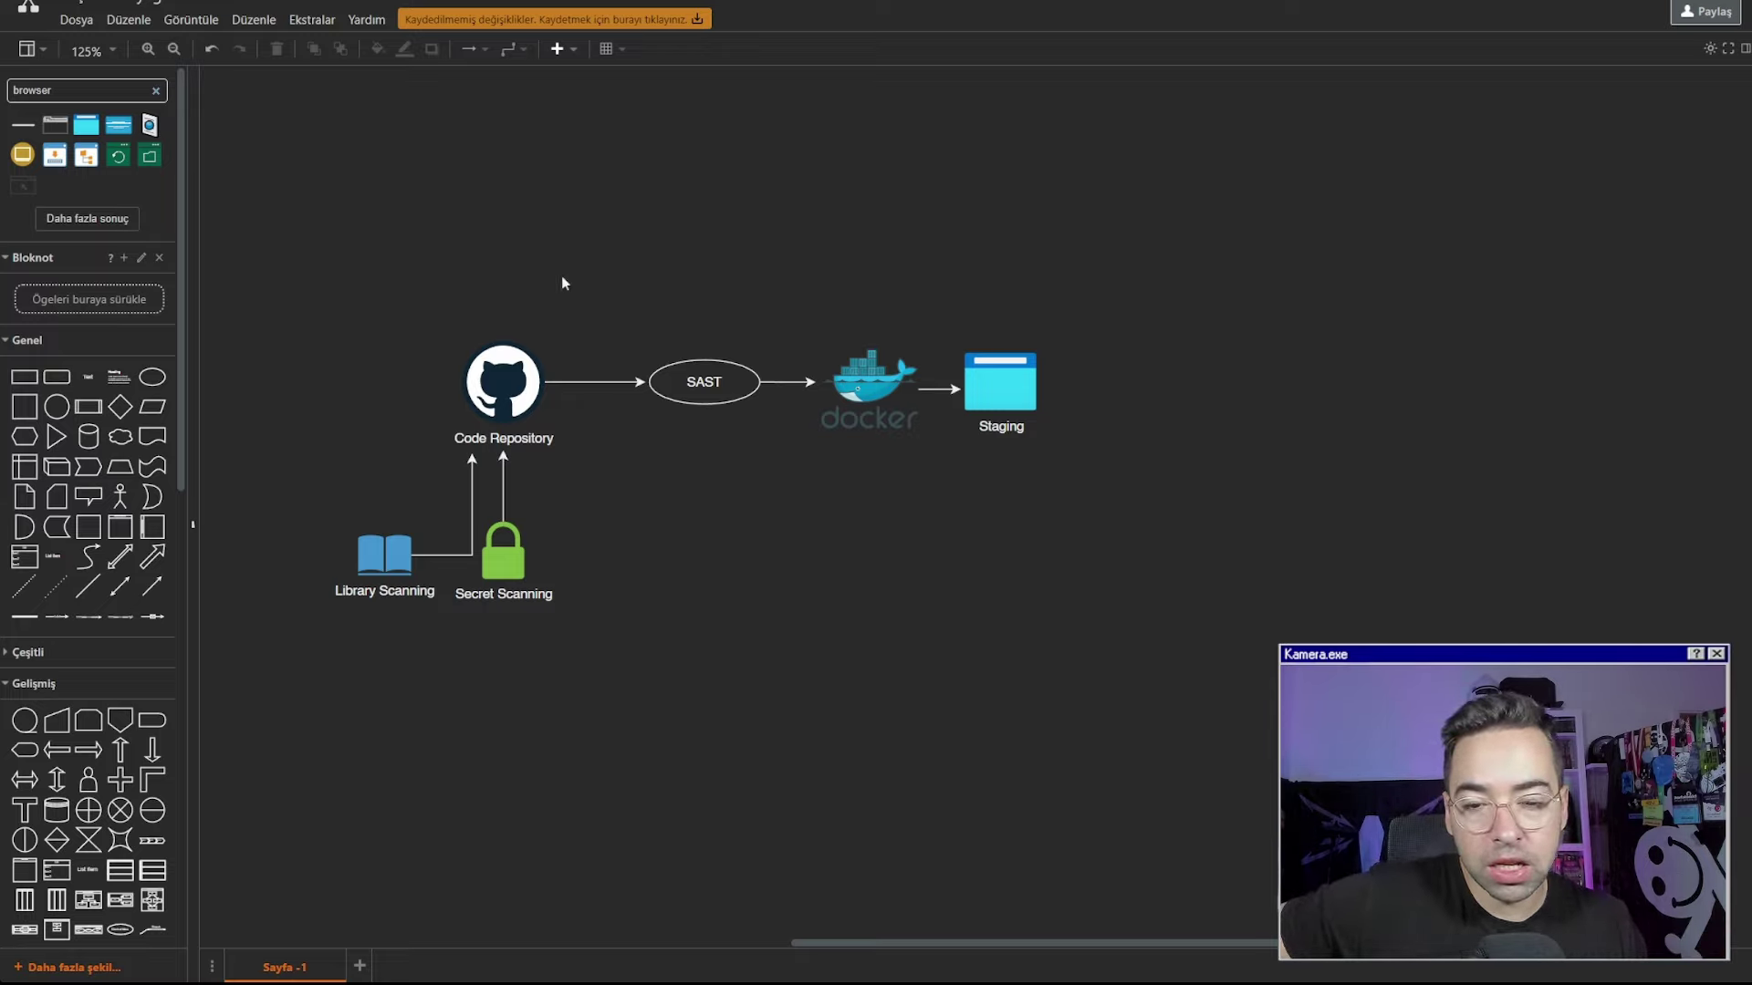
drag(520, 238, 1169, 542)
click(1165, 538)
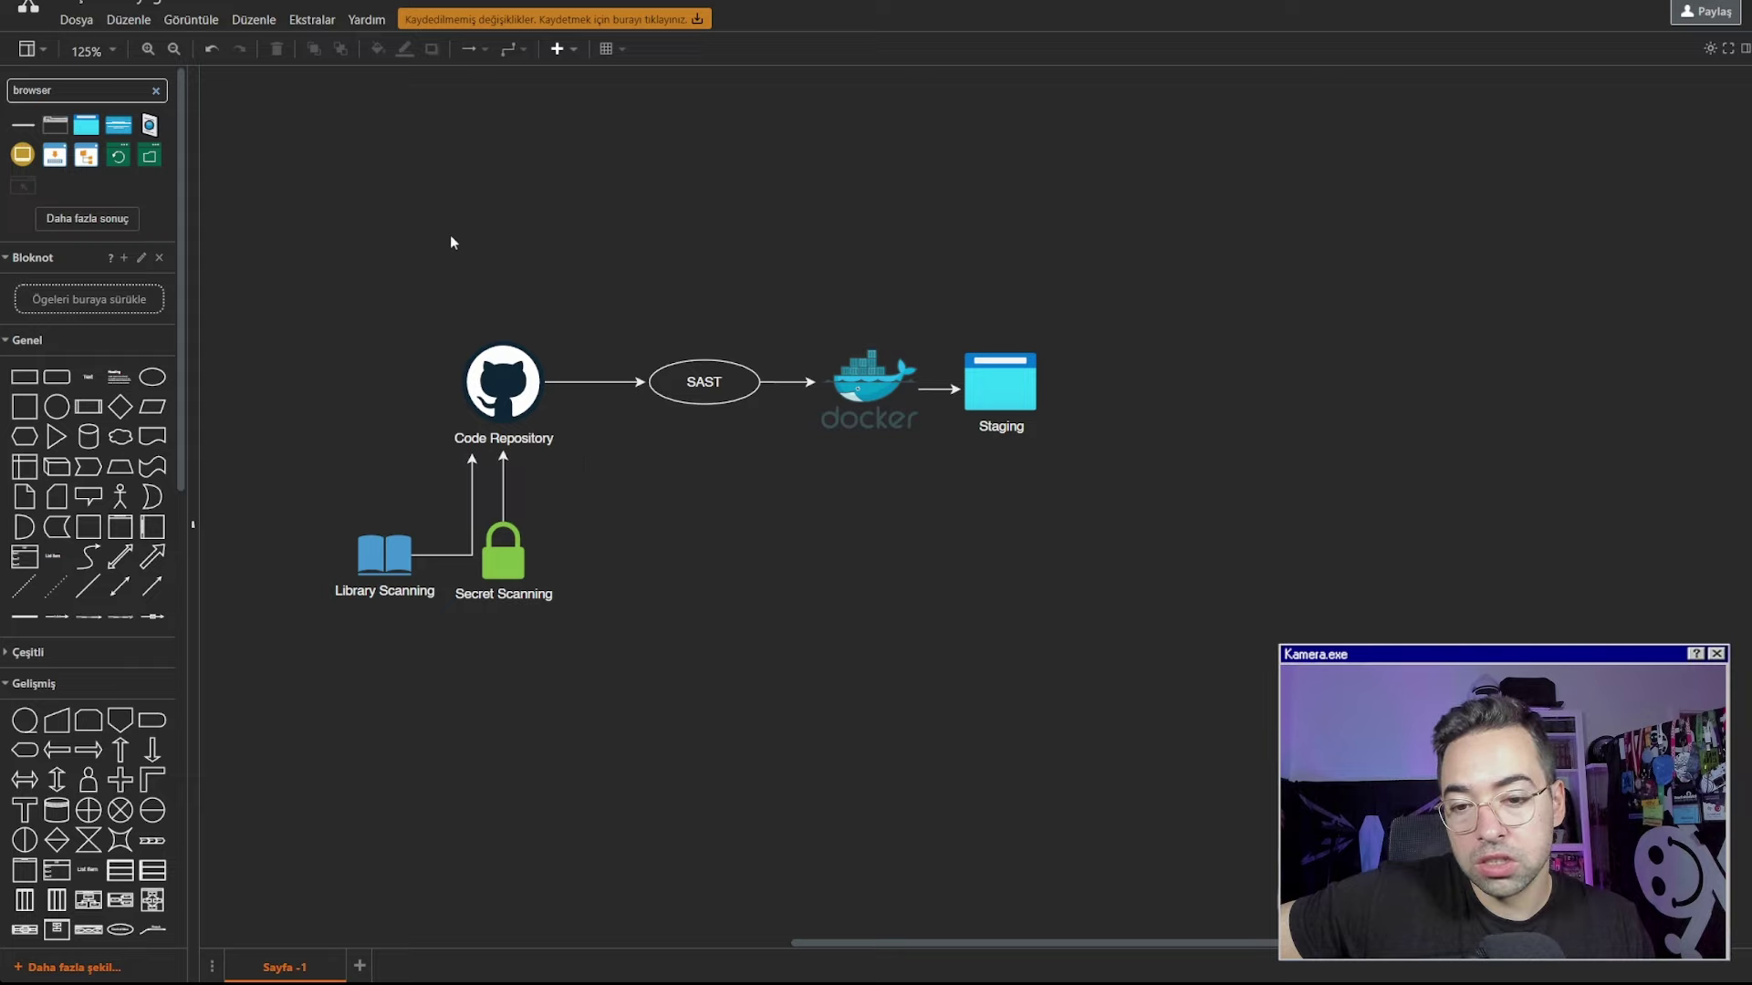
drag(451, 234, 632, 483)
click(632, 483)
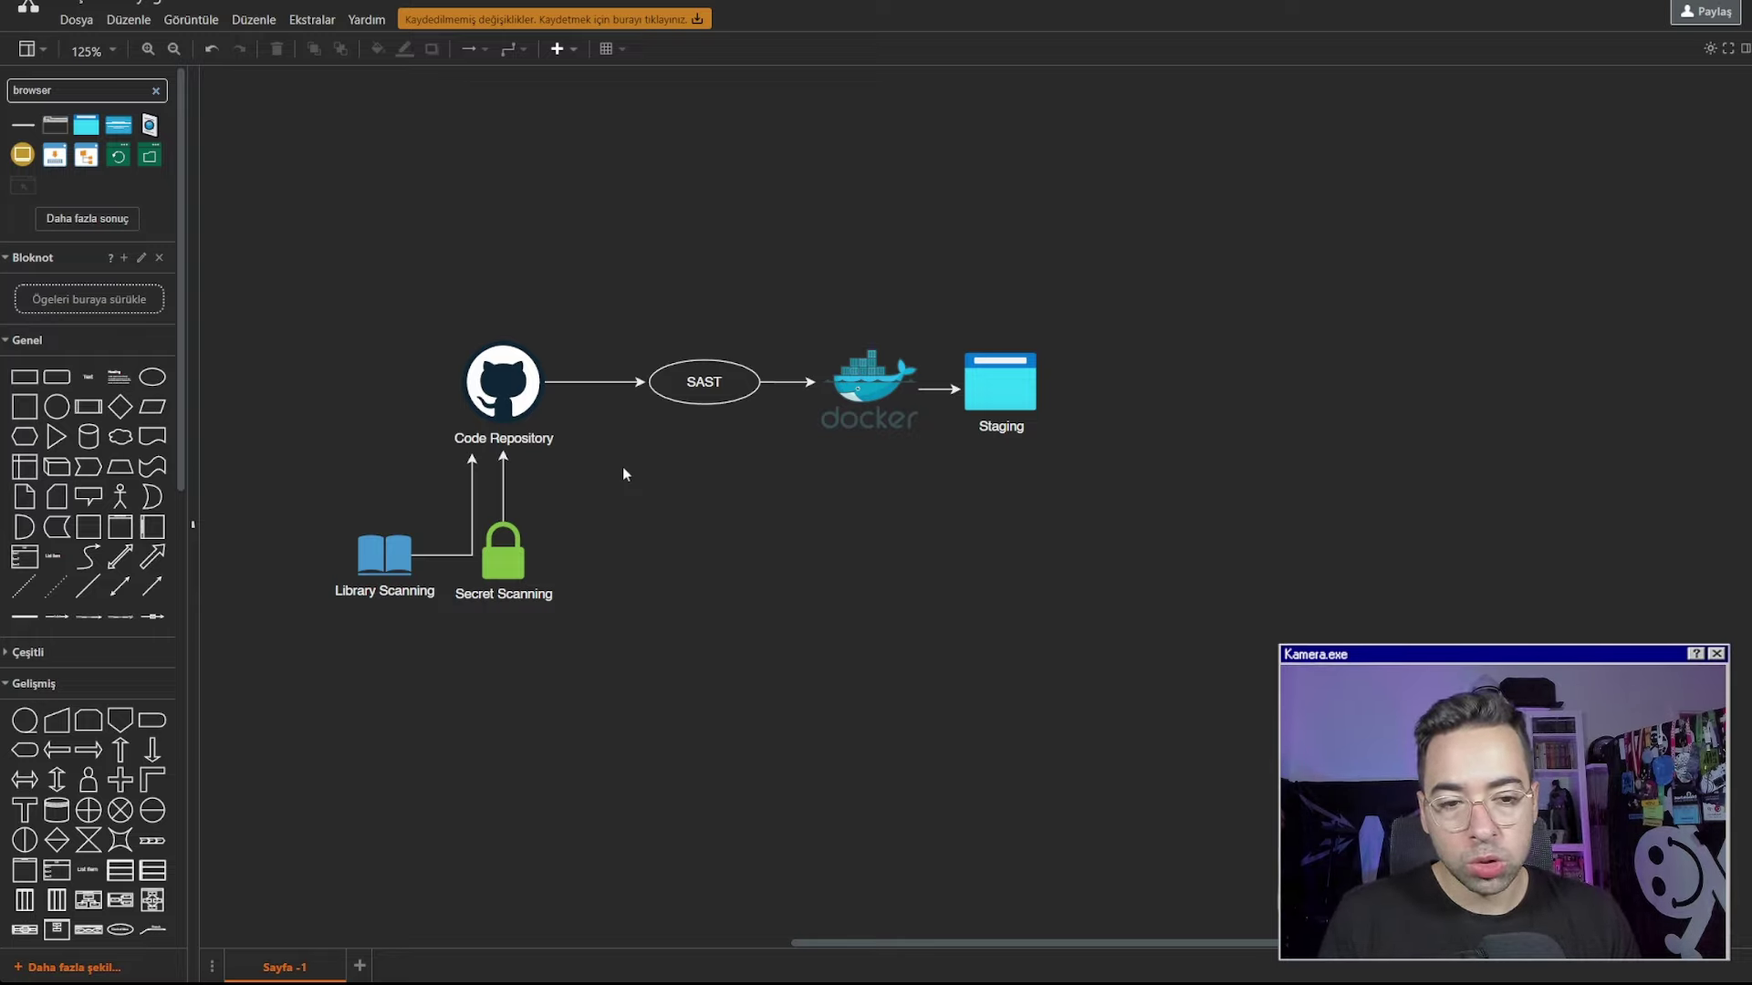
drag(1061, 506, 956, 327)
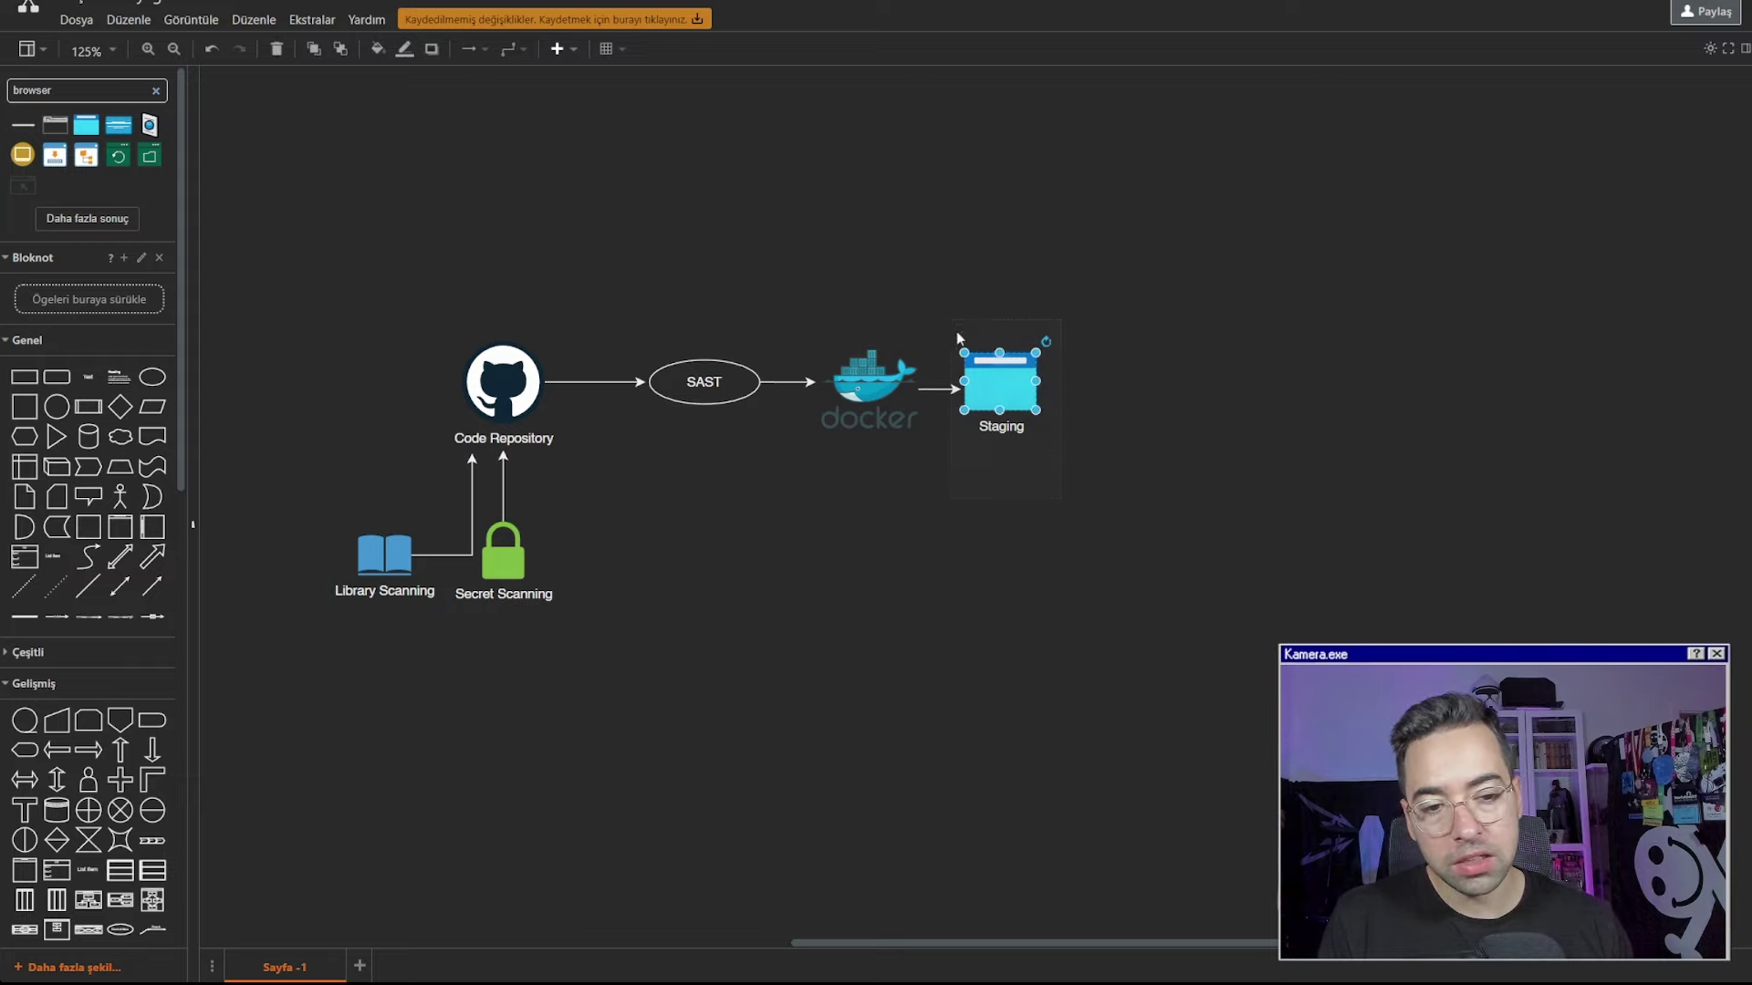
click(949, 257)
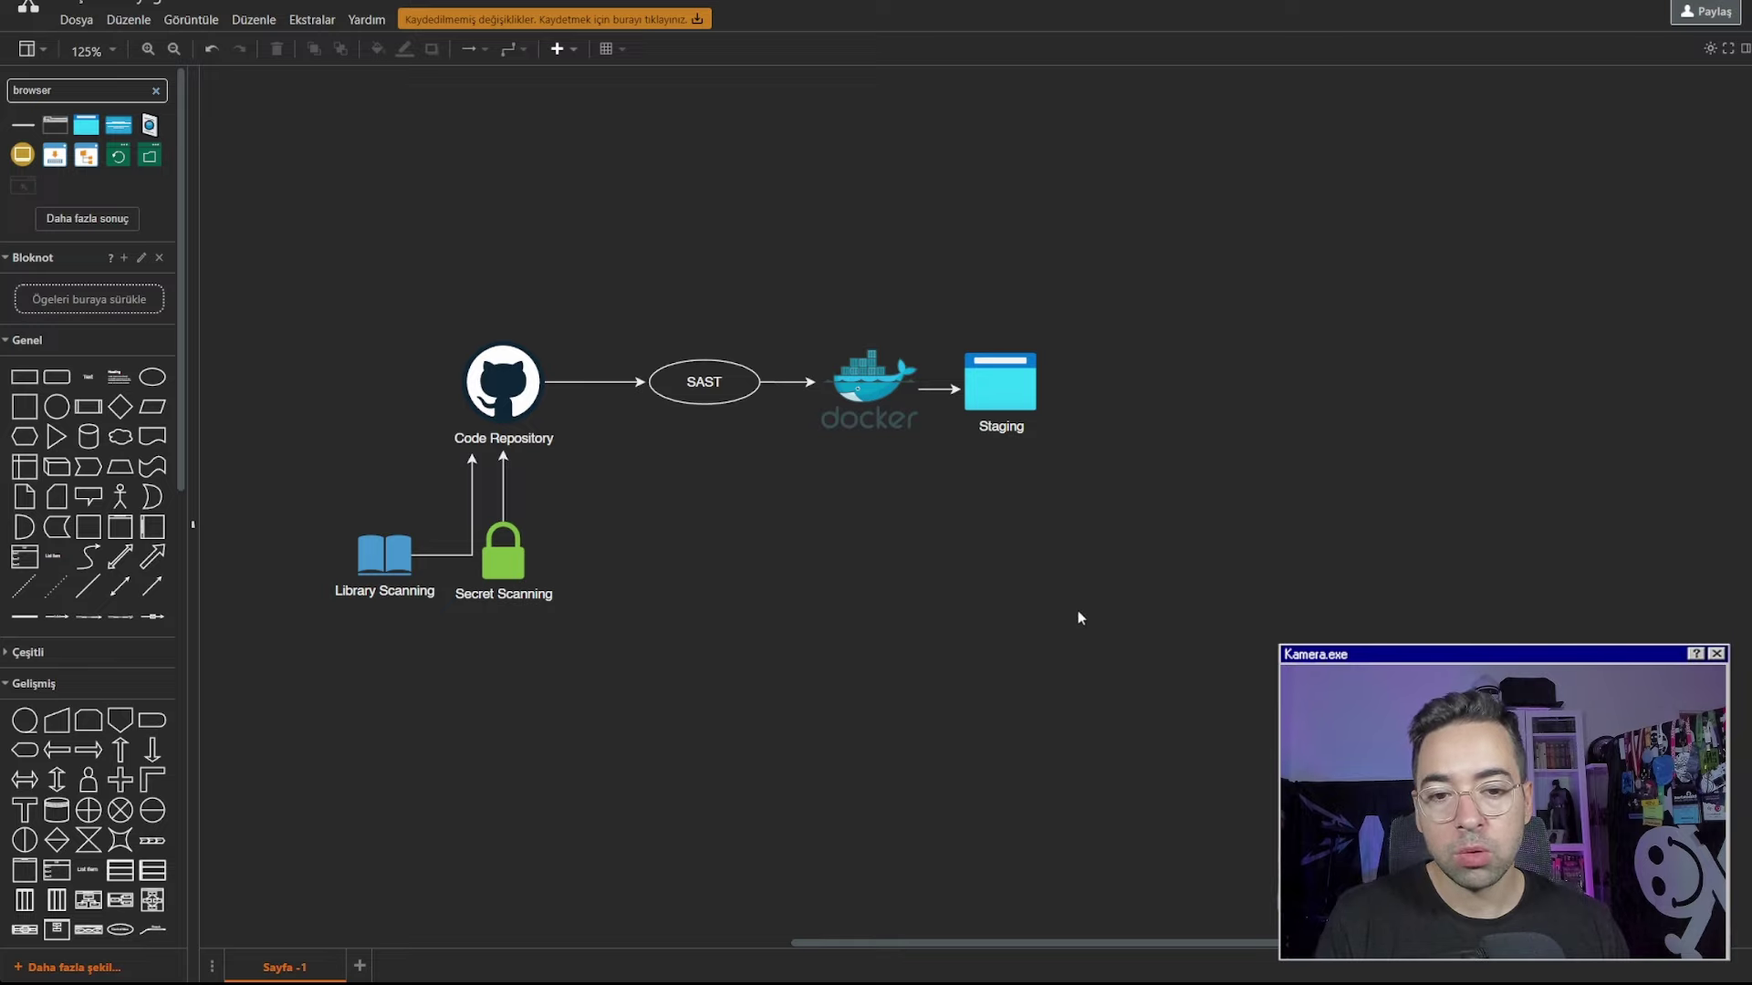
drag(1097, 614, 428, 277)
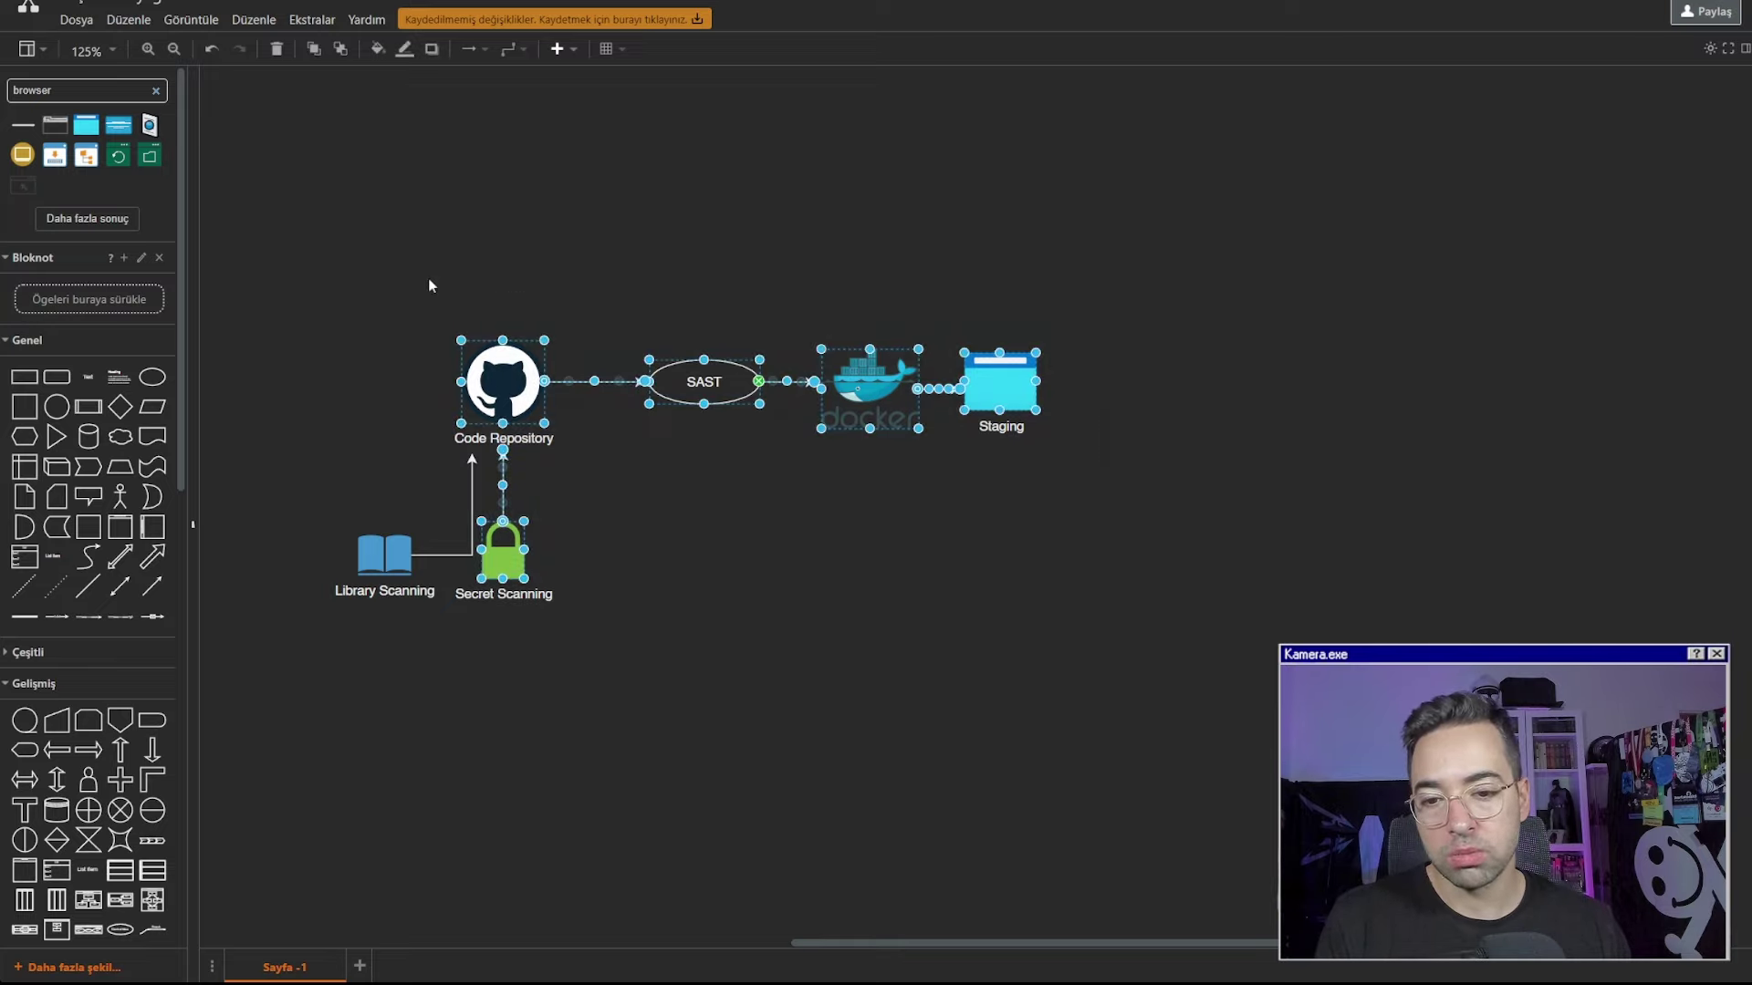
click(429, 278)
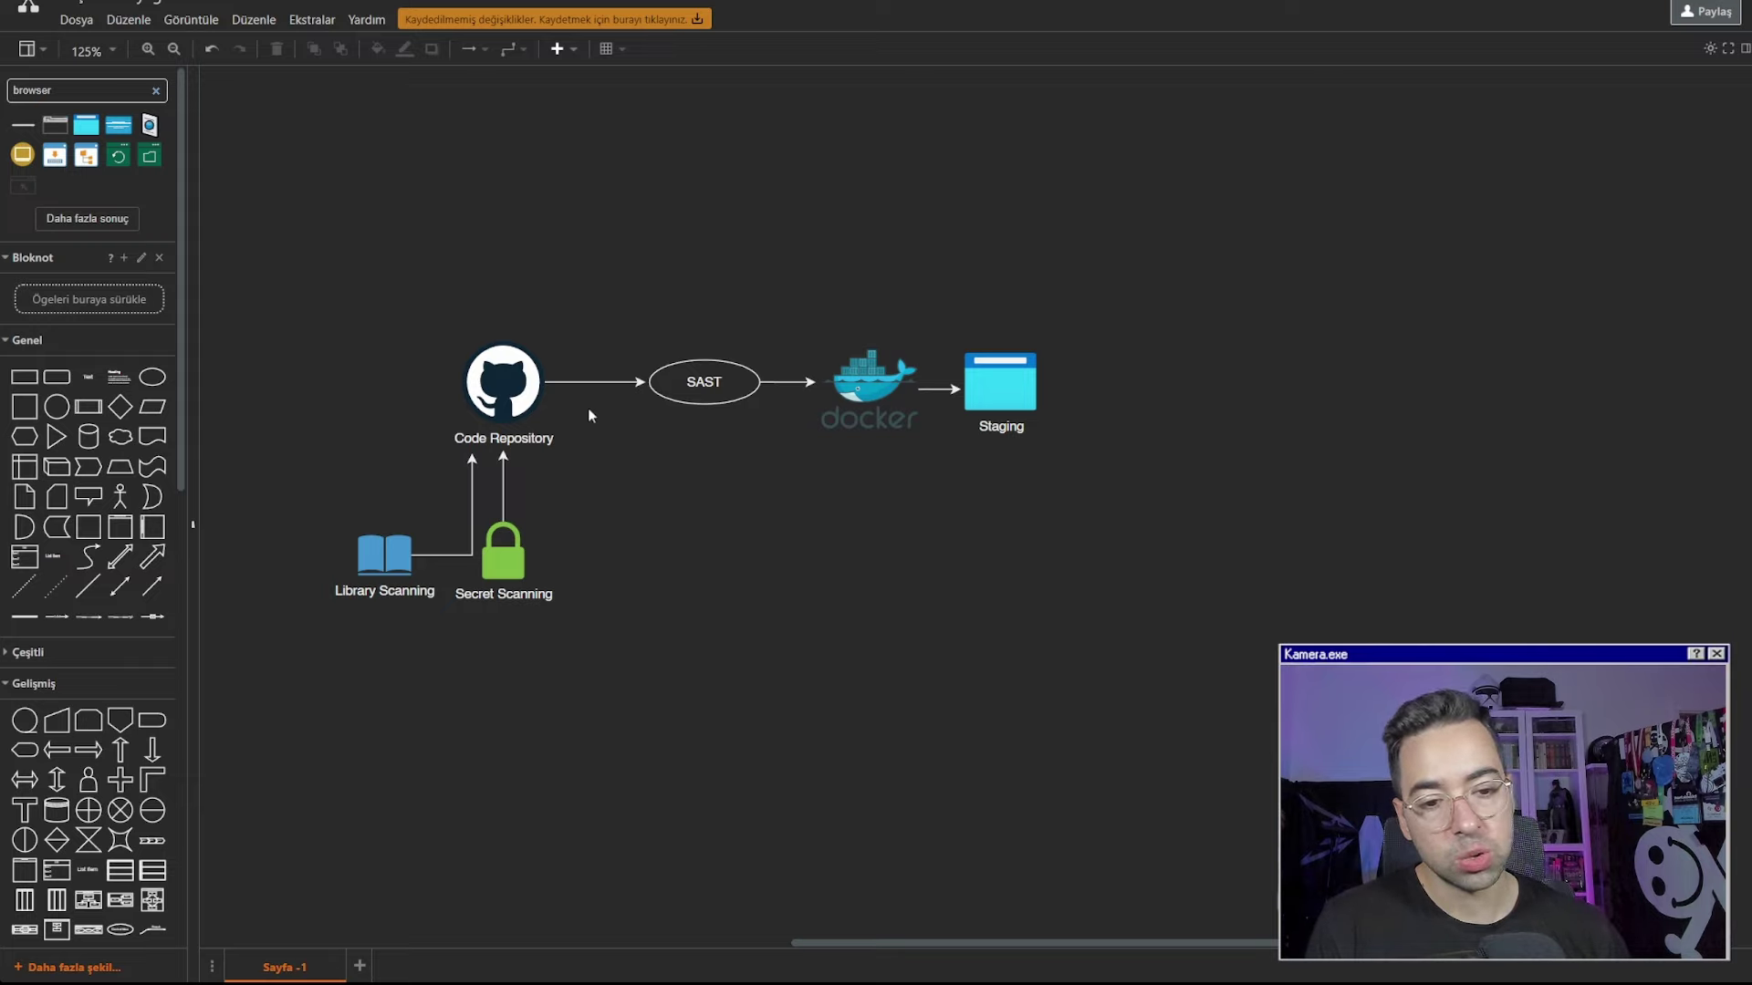
drag(1102, 567, 1020, 398)
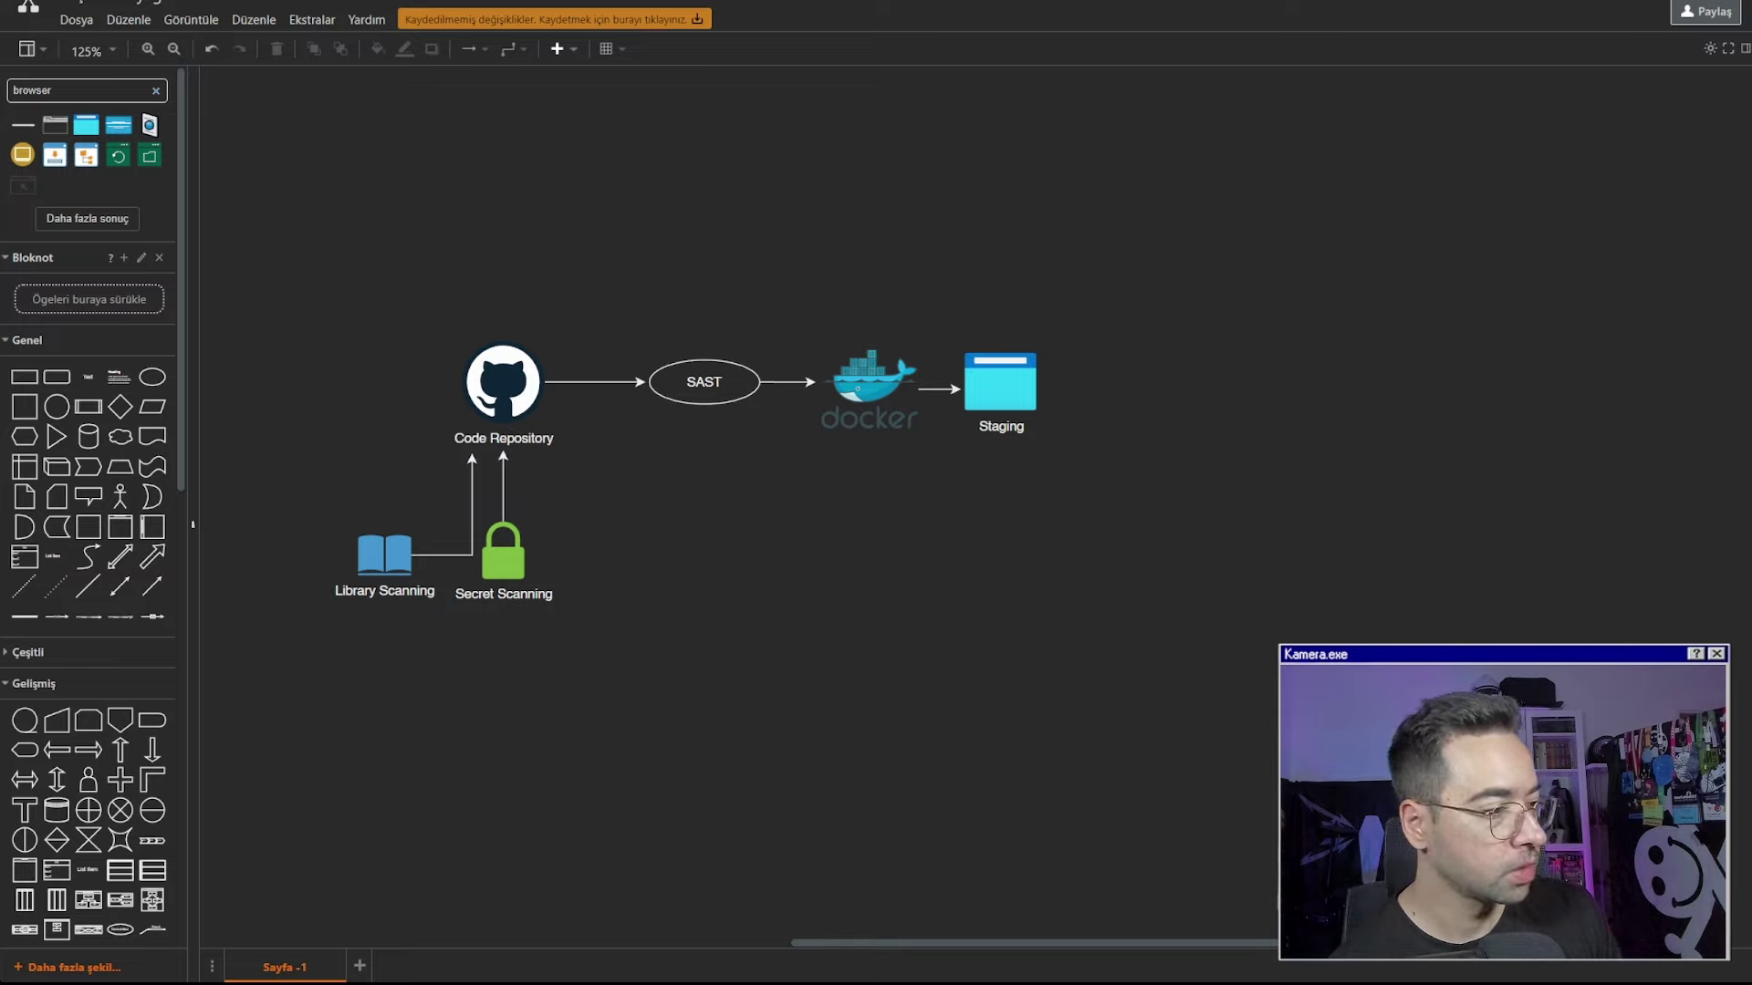
Draw a short horizontal connector arrow outward from the Staging shape, on the side facing away from Docker
click(1029, 394)
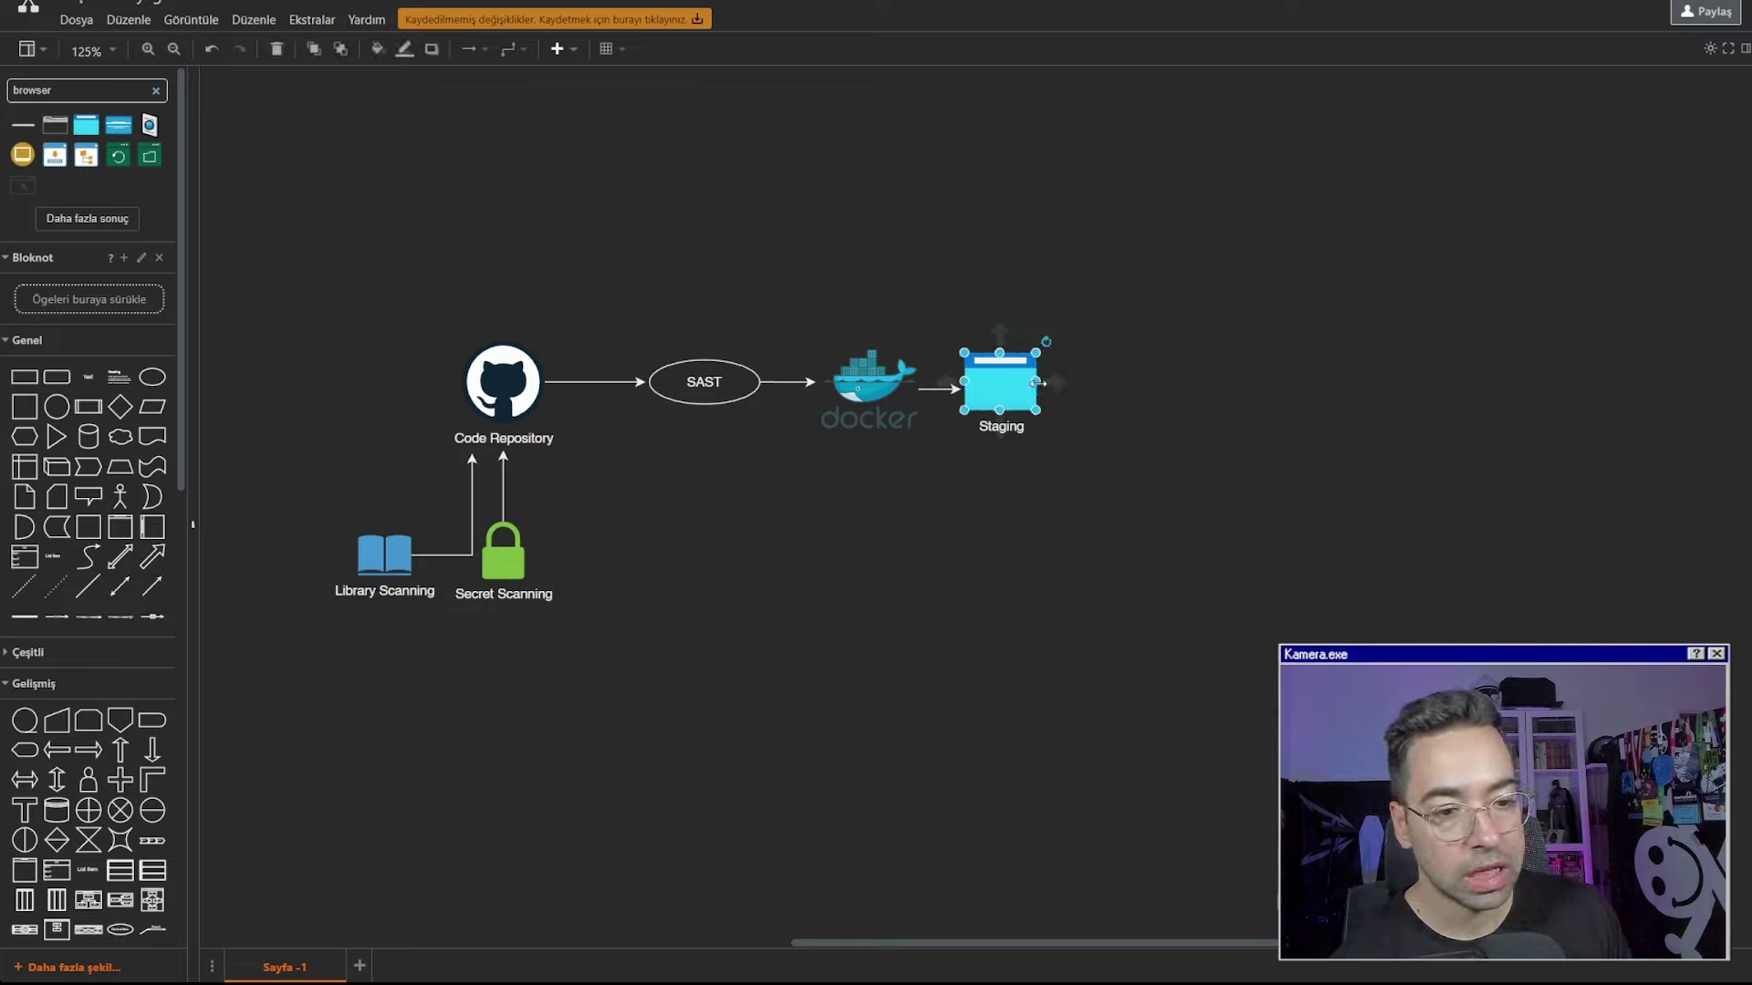
drag(1037, 382, 1080, 381)
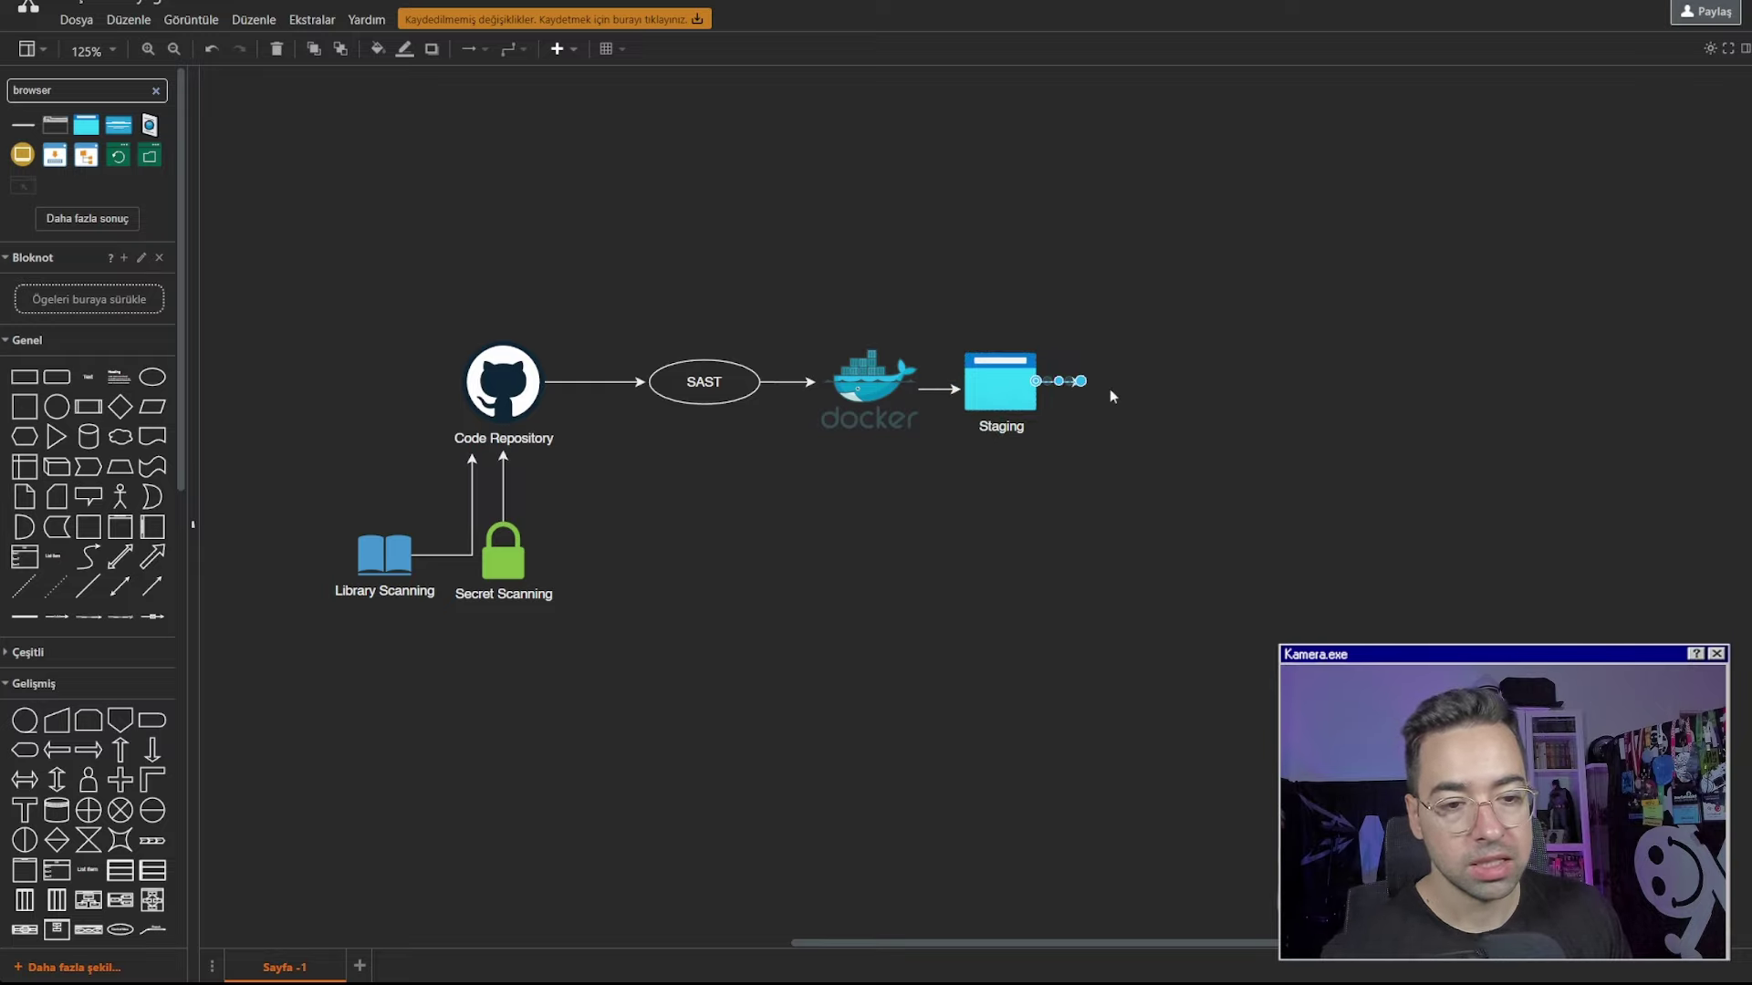
Duplicate the SAST ellipse to the end of the arrow leaving Staging and label the copy DAST
click(710, 370)
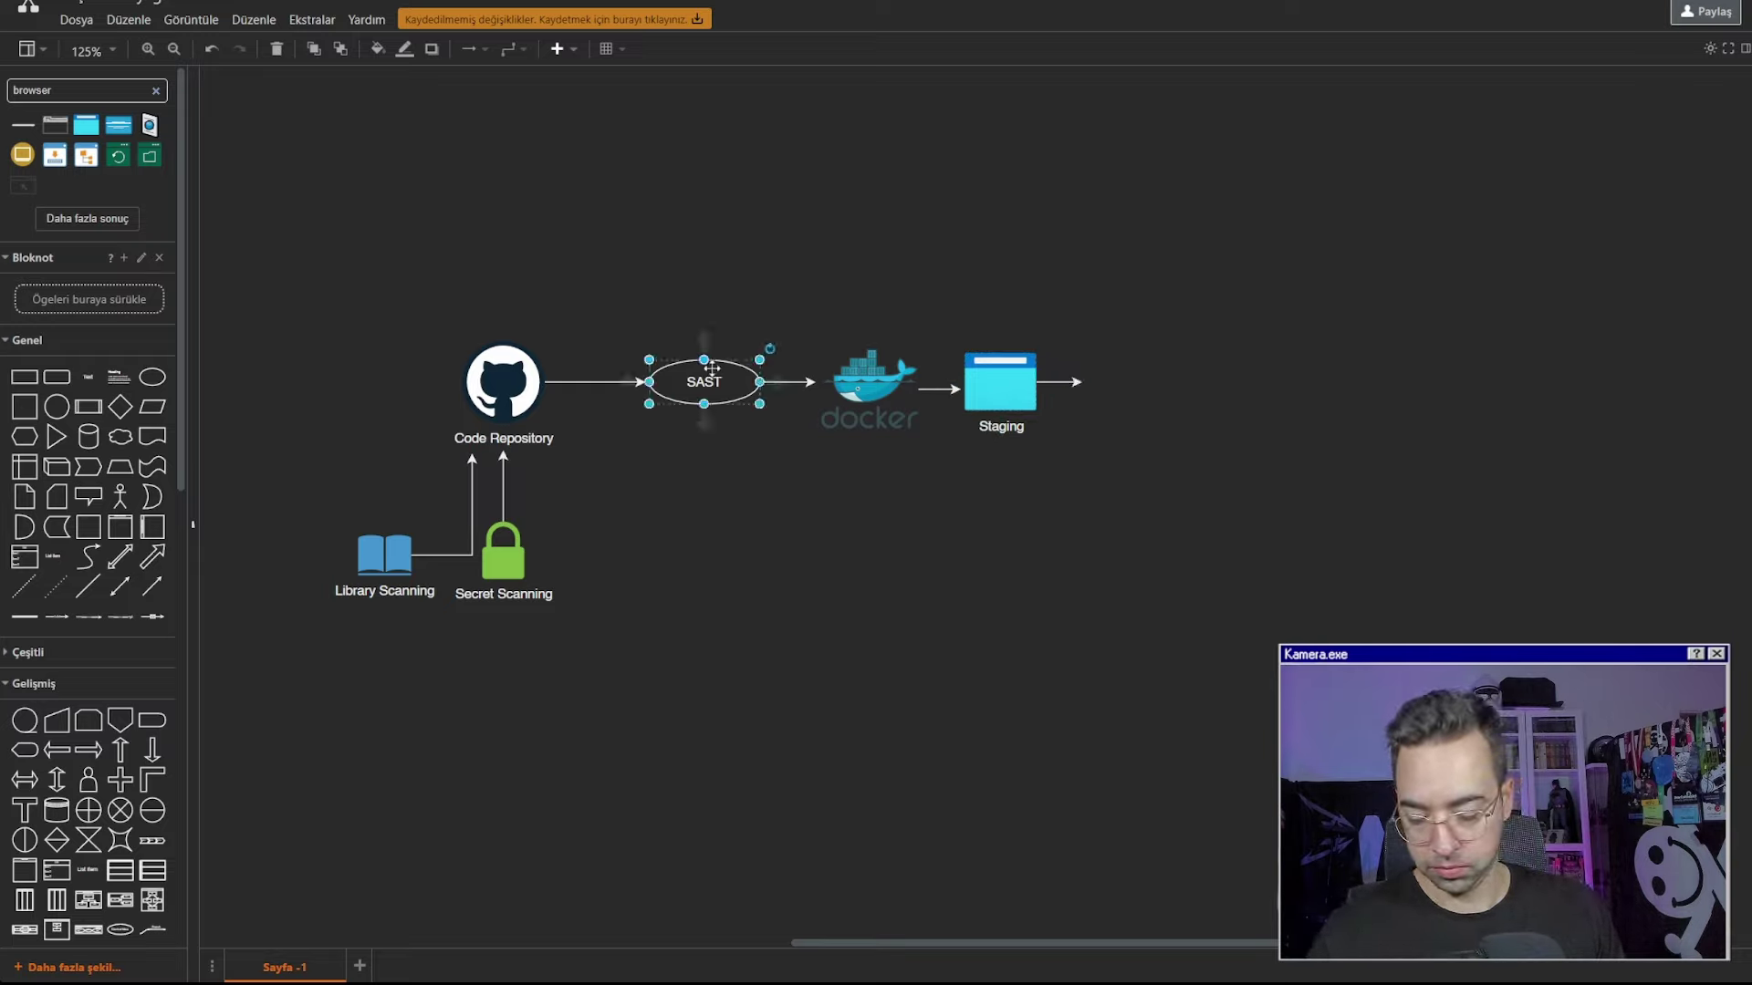
drag(712, 368, 1153, 400)
double_click(1159, 391)
text(Da)
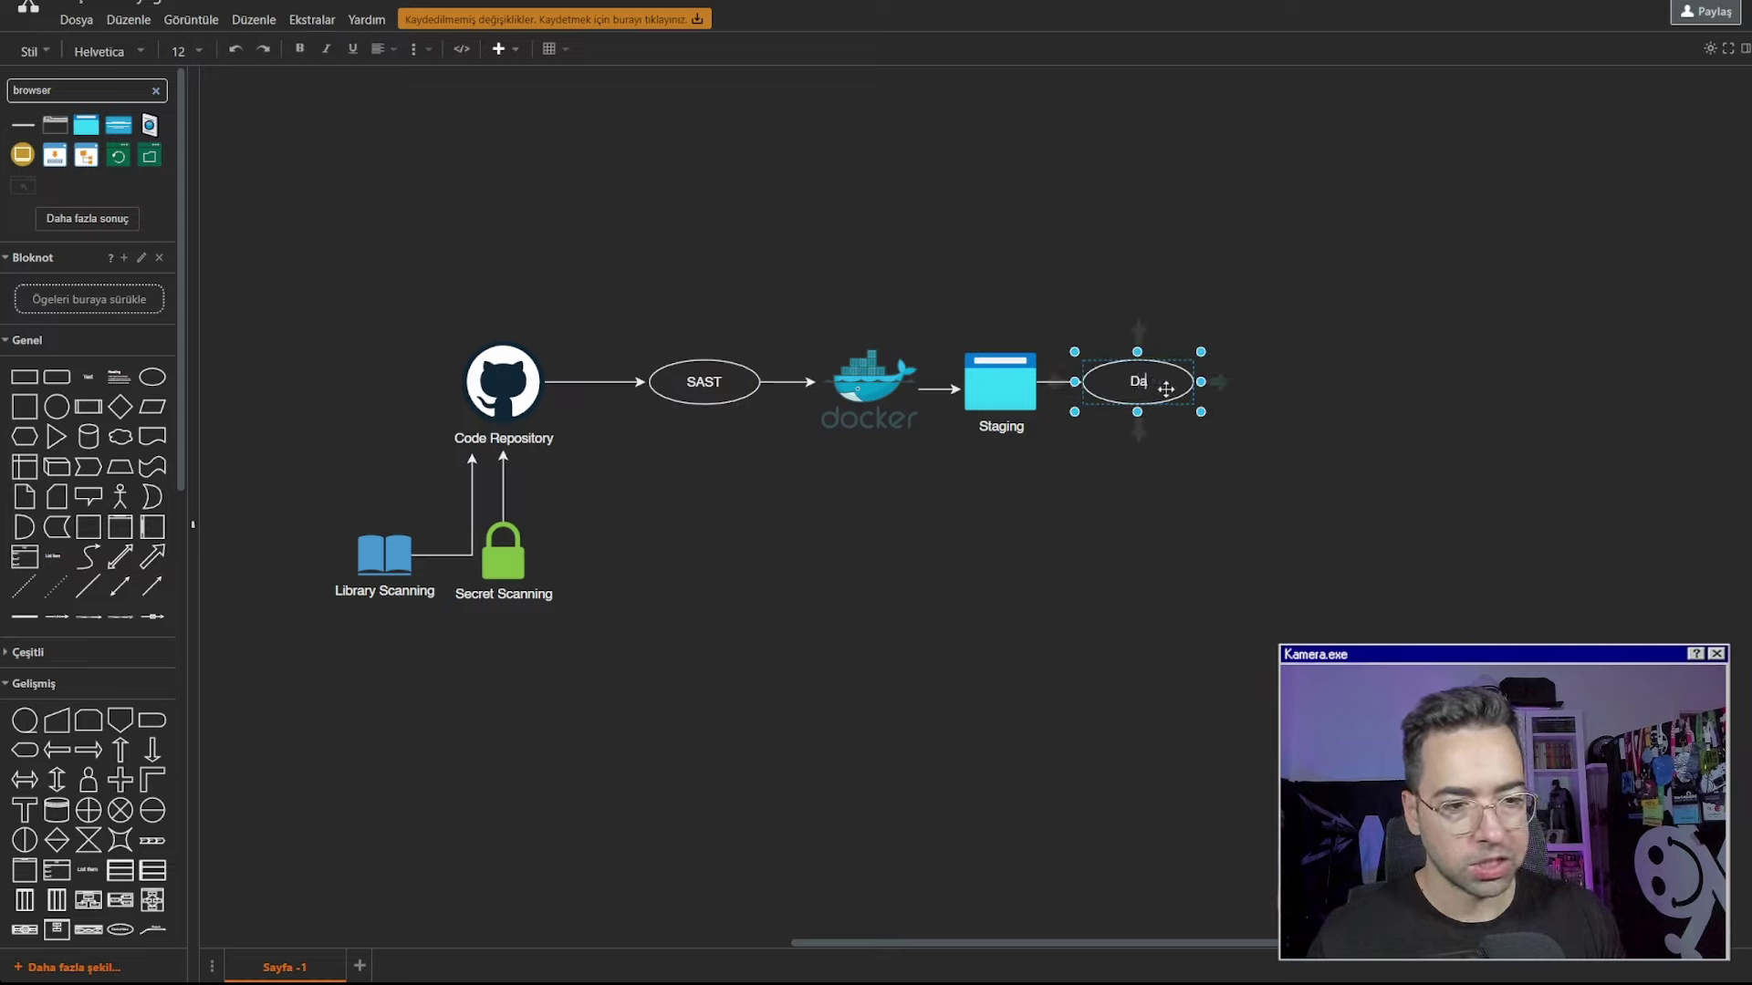
key(BackSpace)
text(AST)
click(1223, 410)
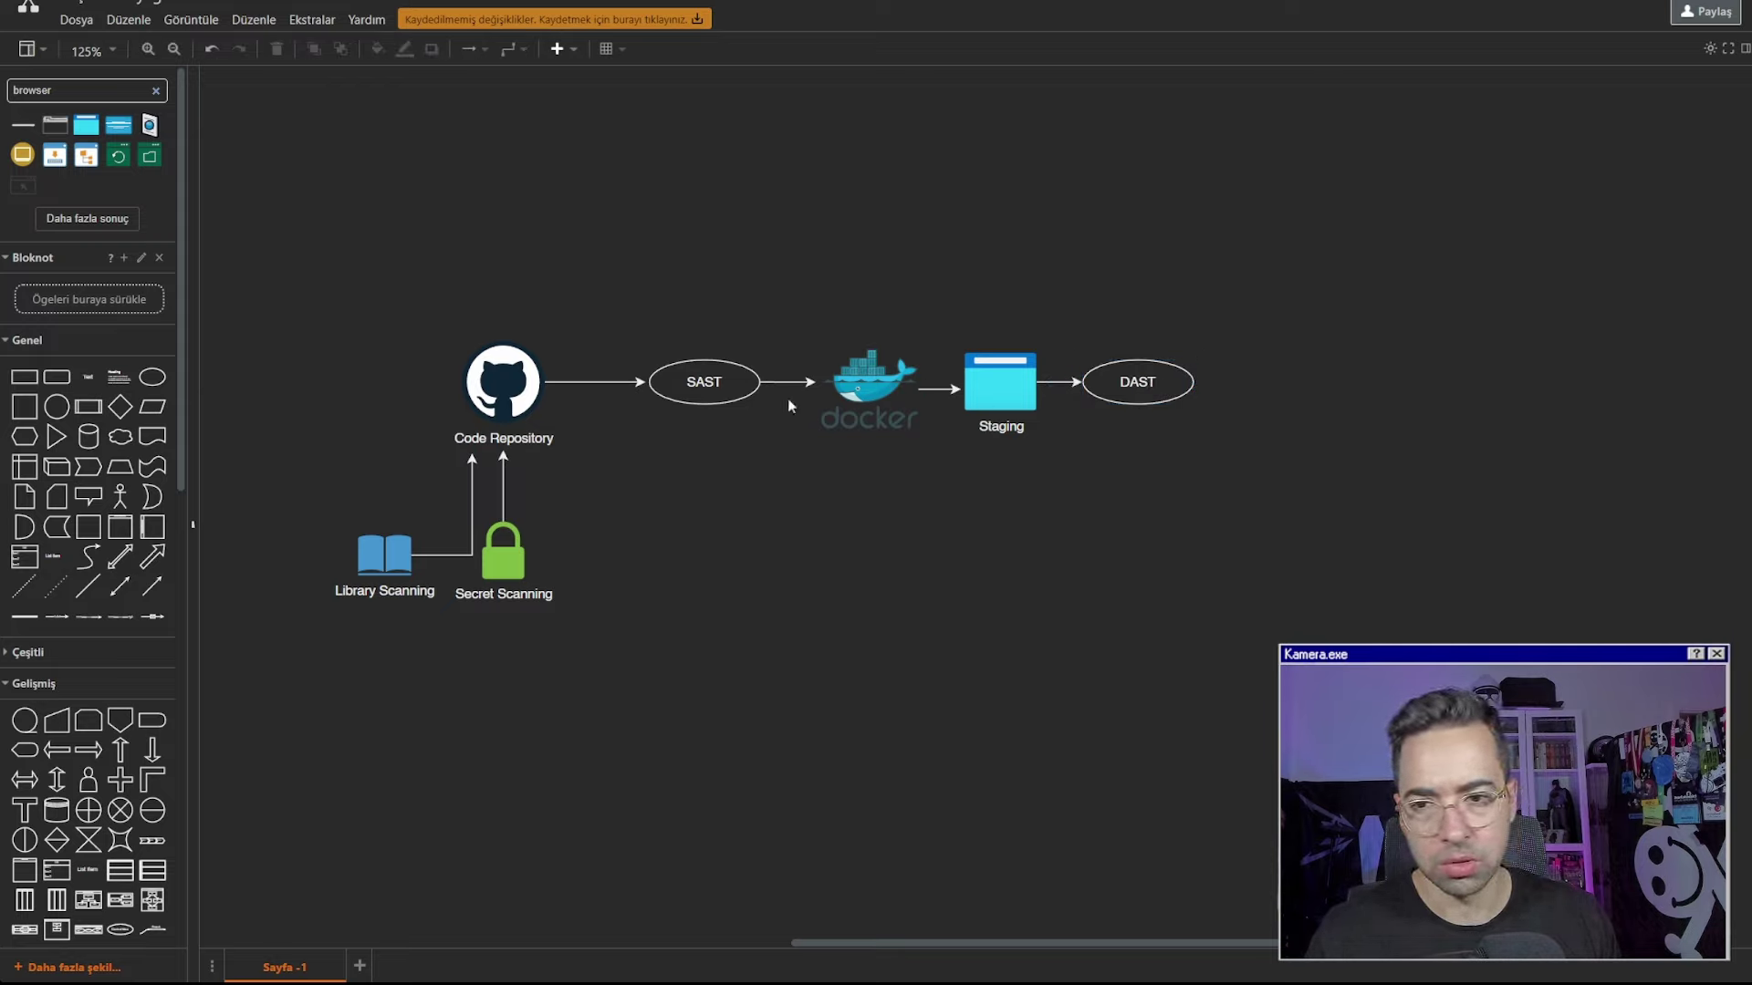
Search the shape library for "browser" and place the web page shape with a globe beyond the DAST ellipse, linked by an arrow
click(156, 90)
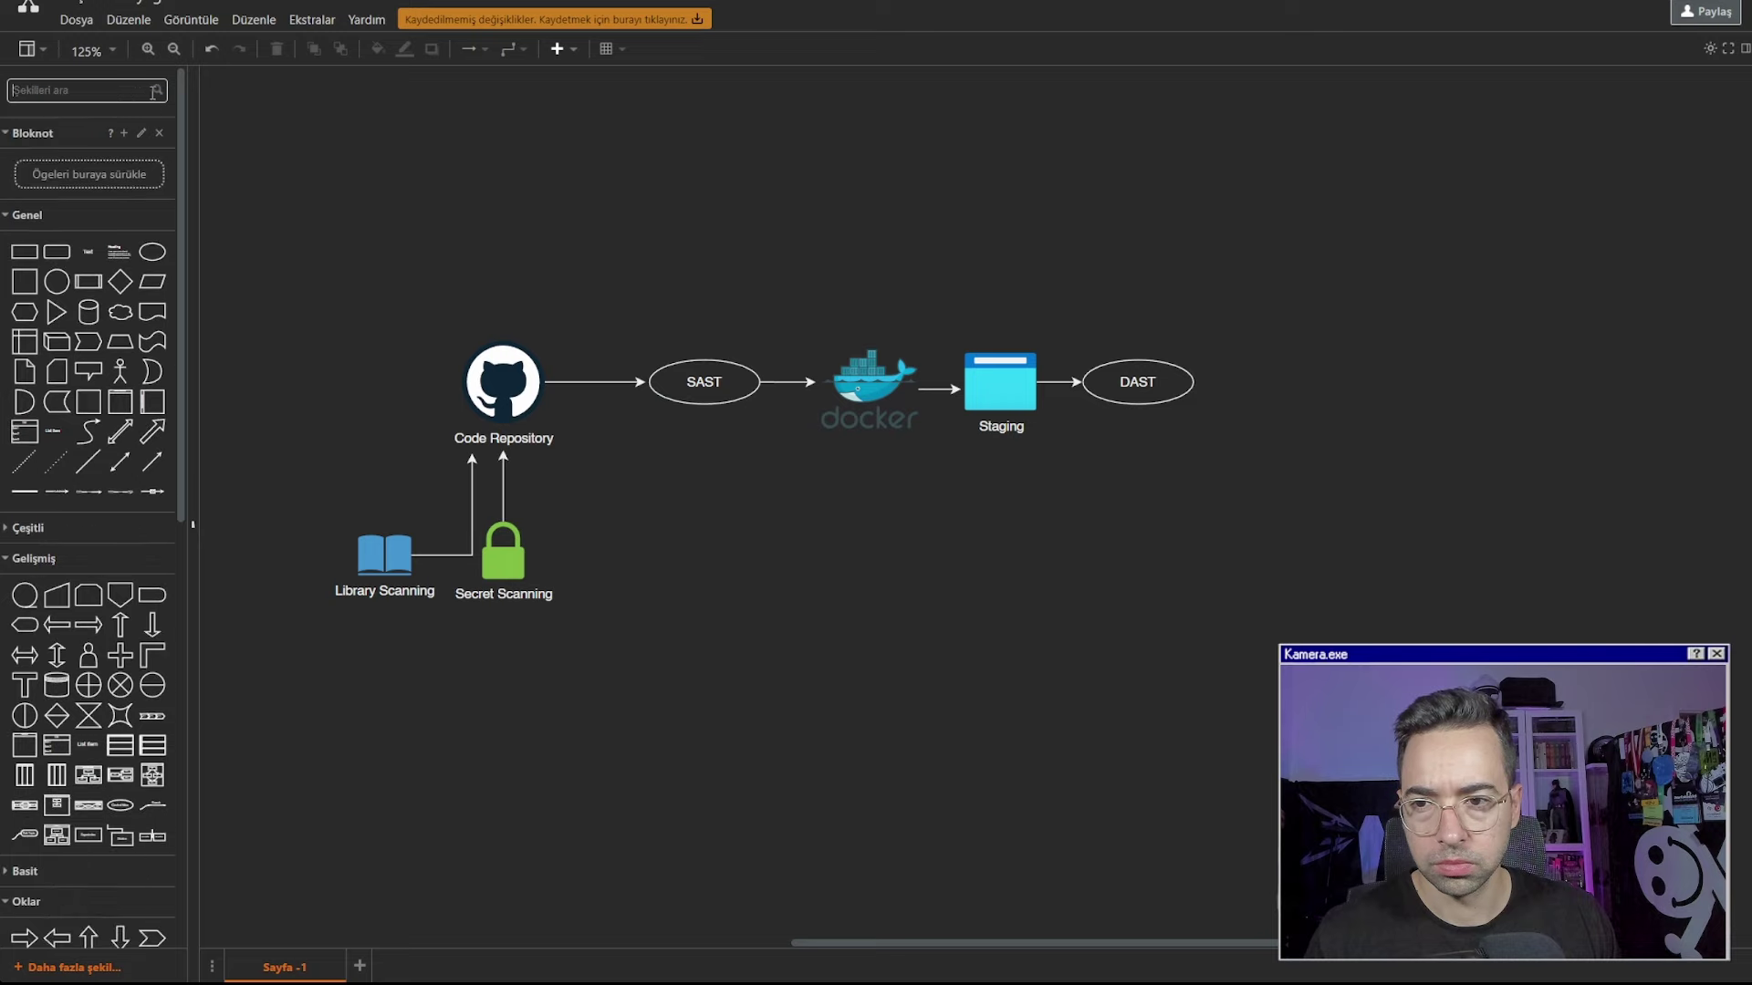
text(s)
key(BackSpace)
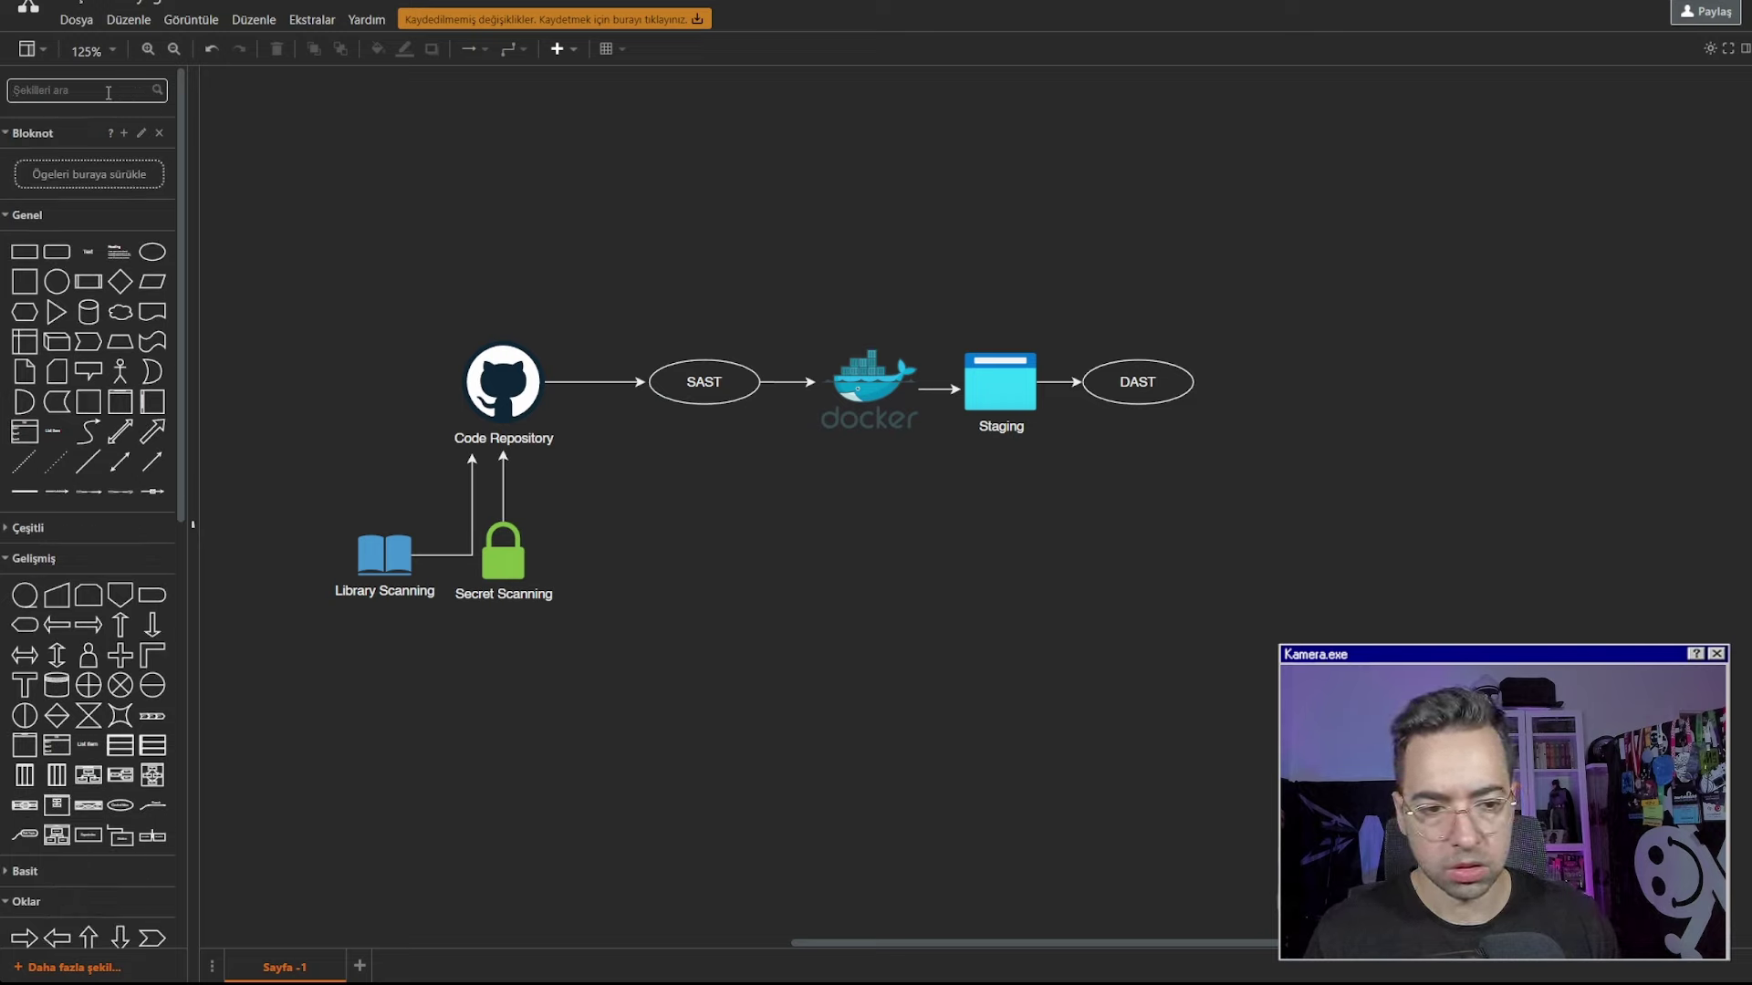
text(browser)
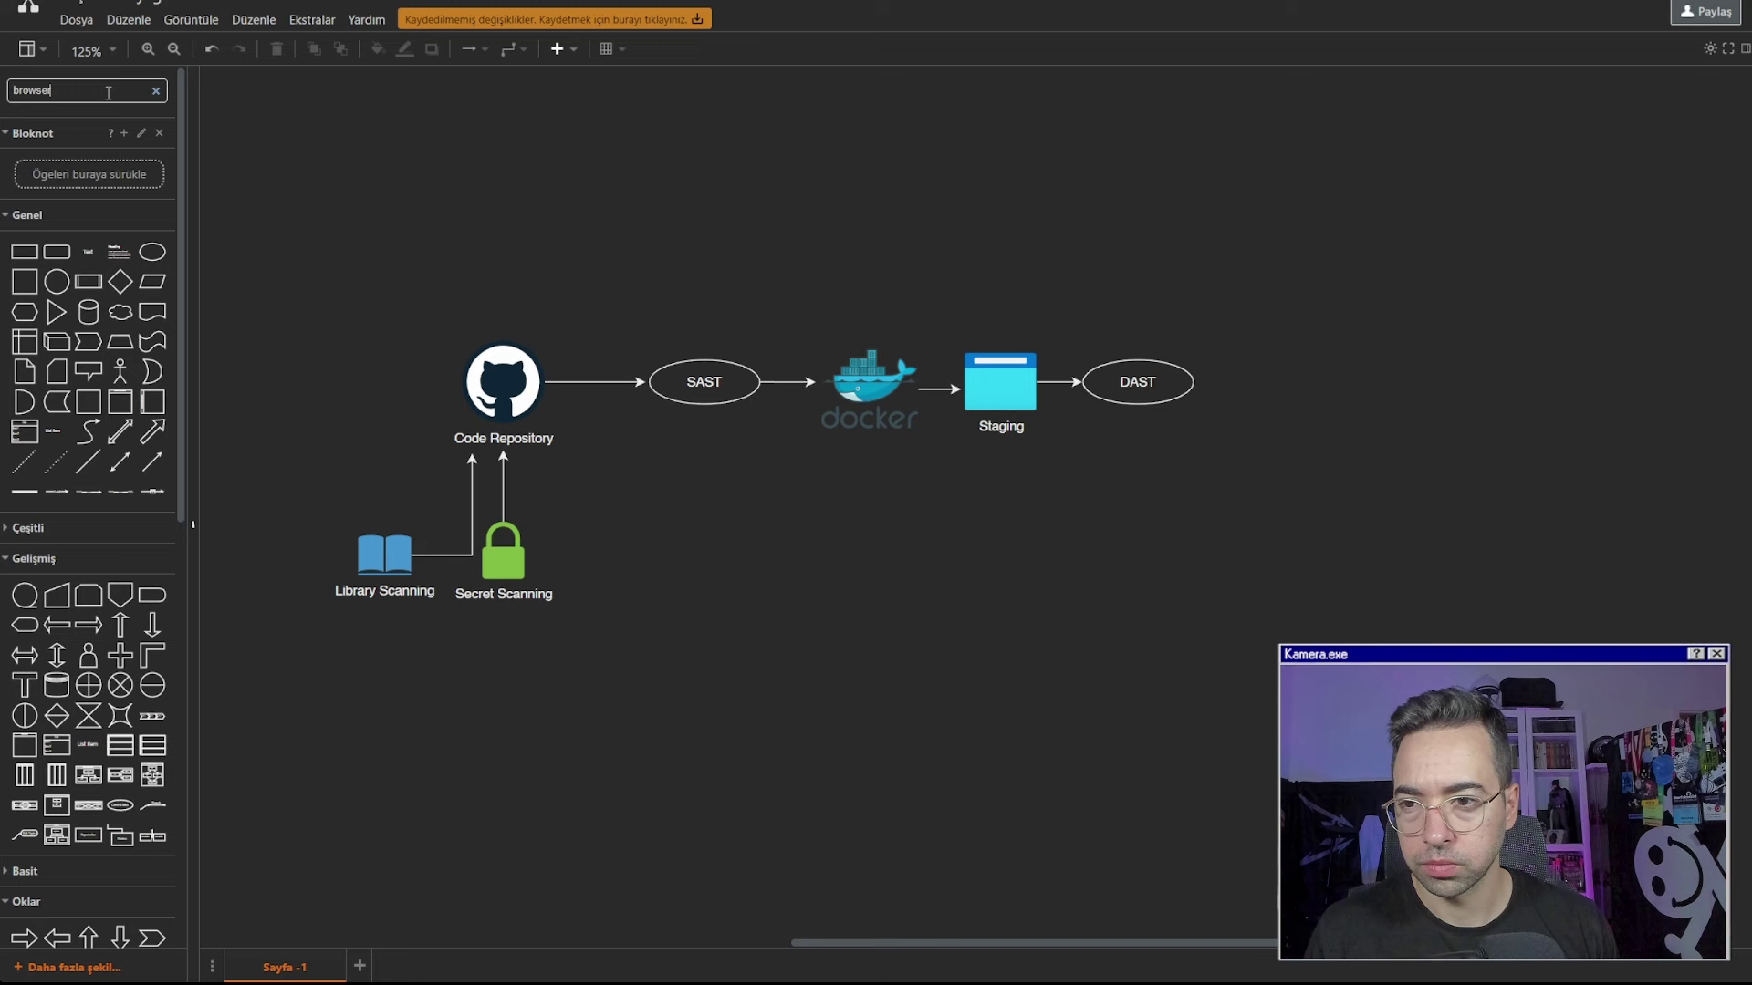
key(Return)
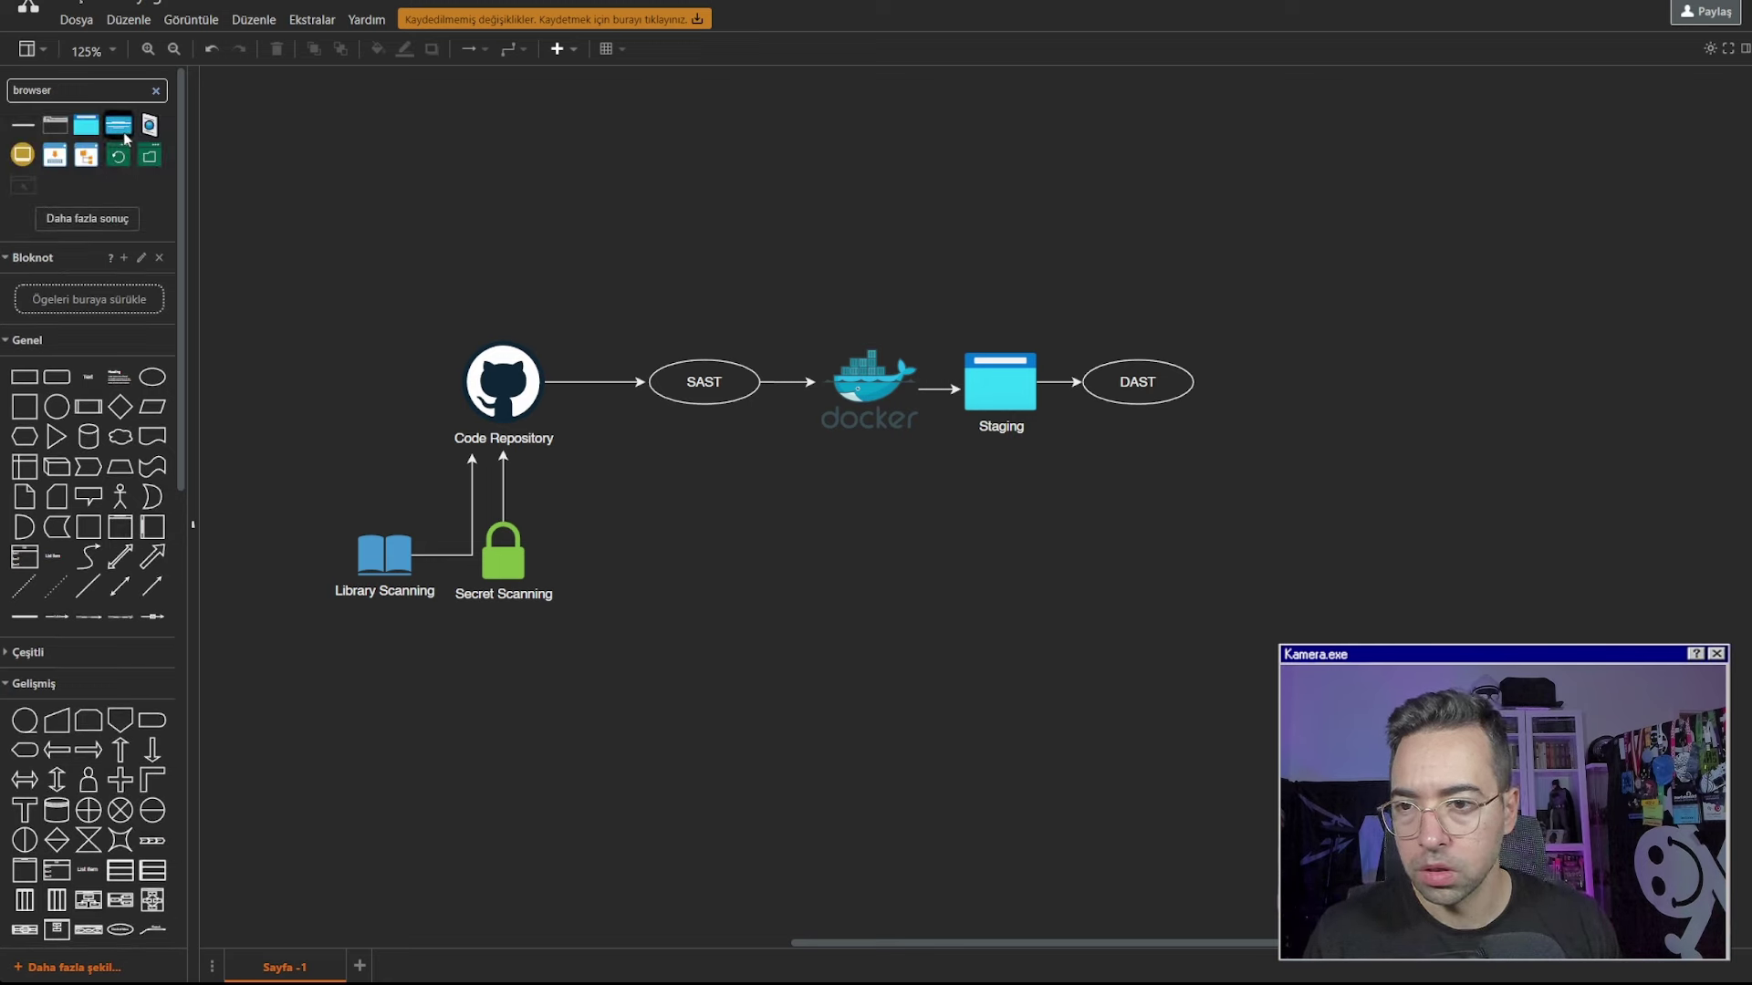
mouse_move(121, 132)
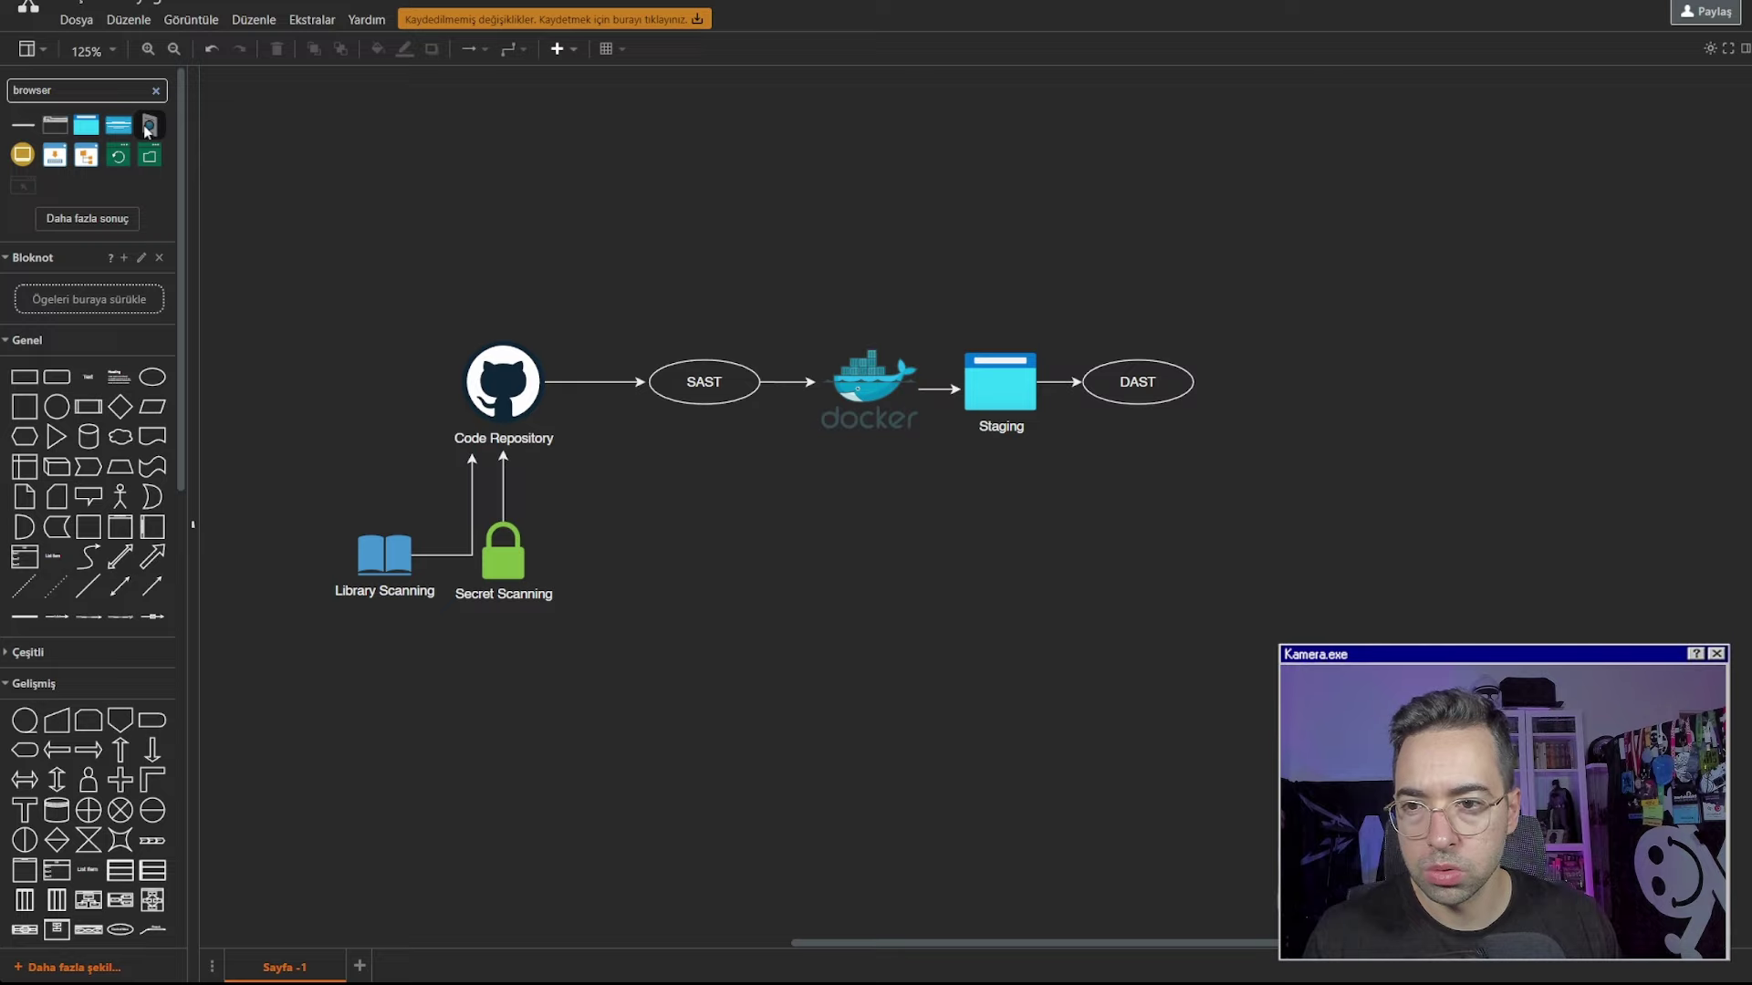
drag(146, 130, 1265, 385)
key(Escape)
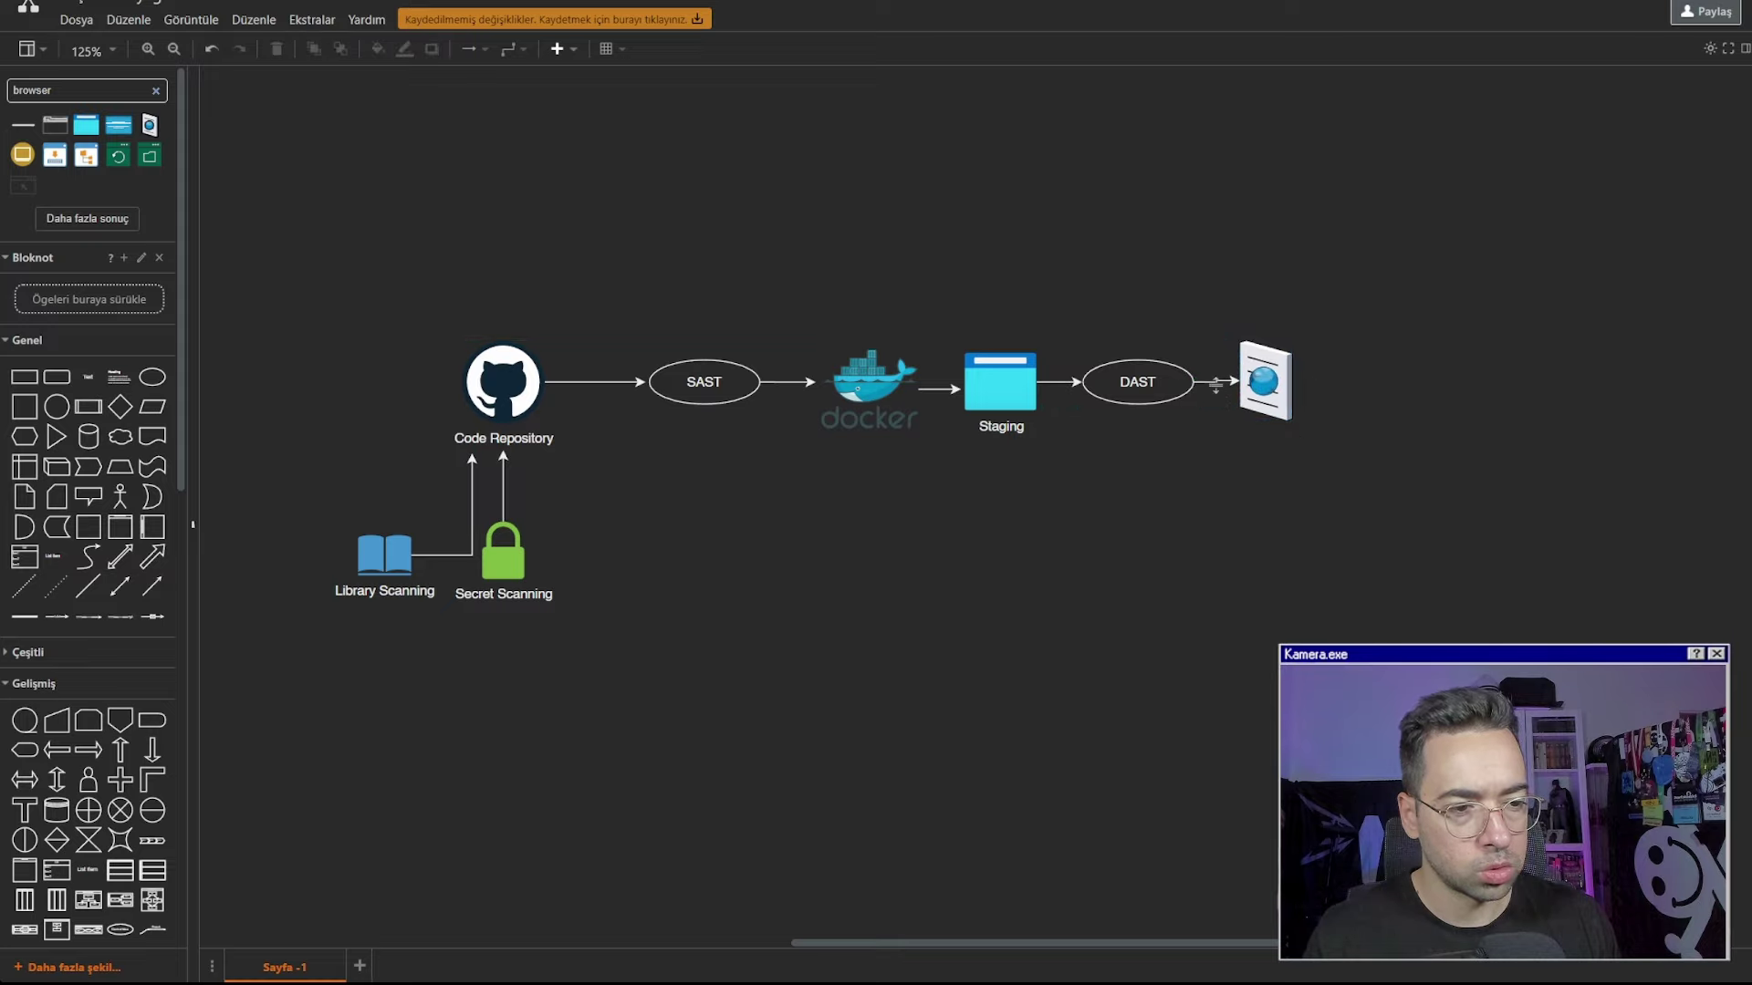
Label the web page shape after DAST as Production
drag(1266, 383, 1274, 387)
double_click(1270, 386)
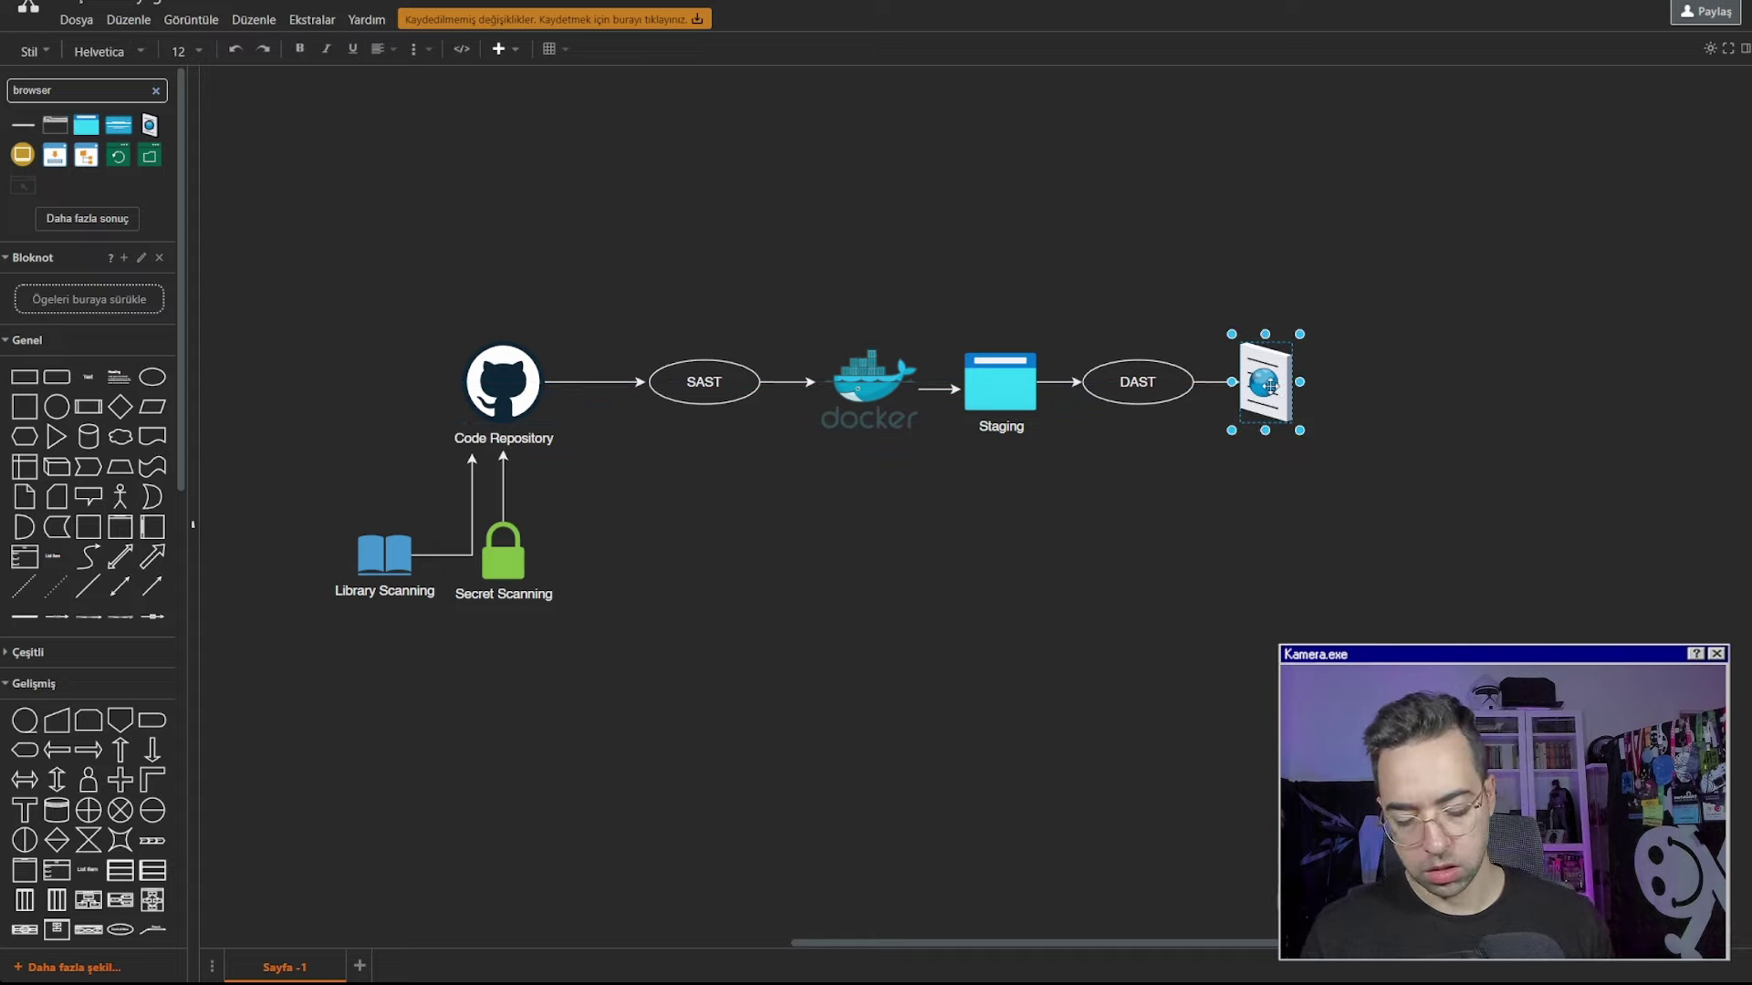
text(Production)
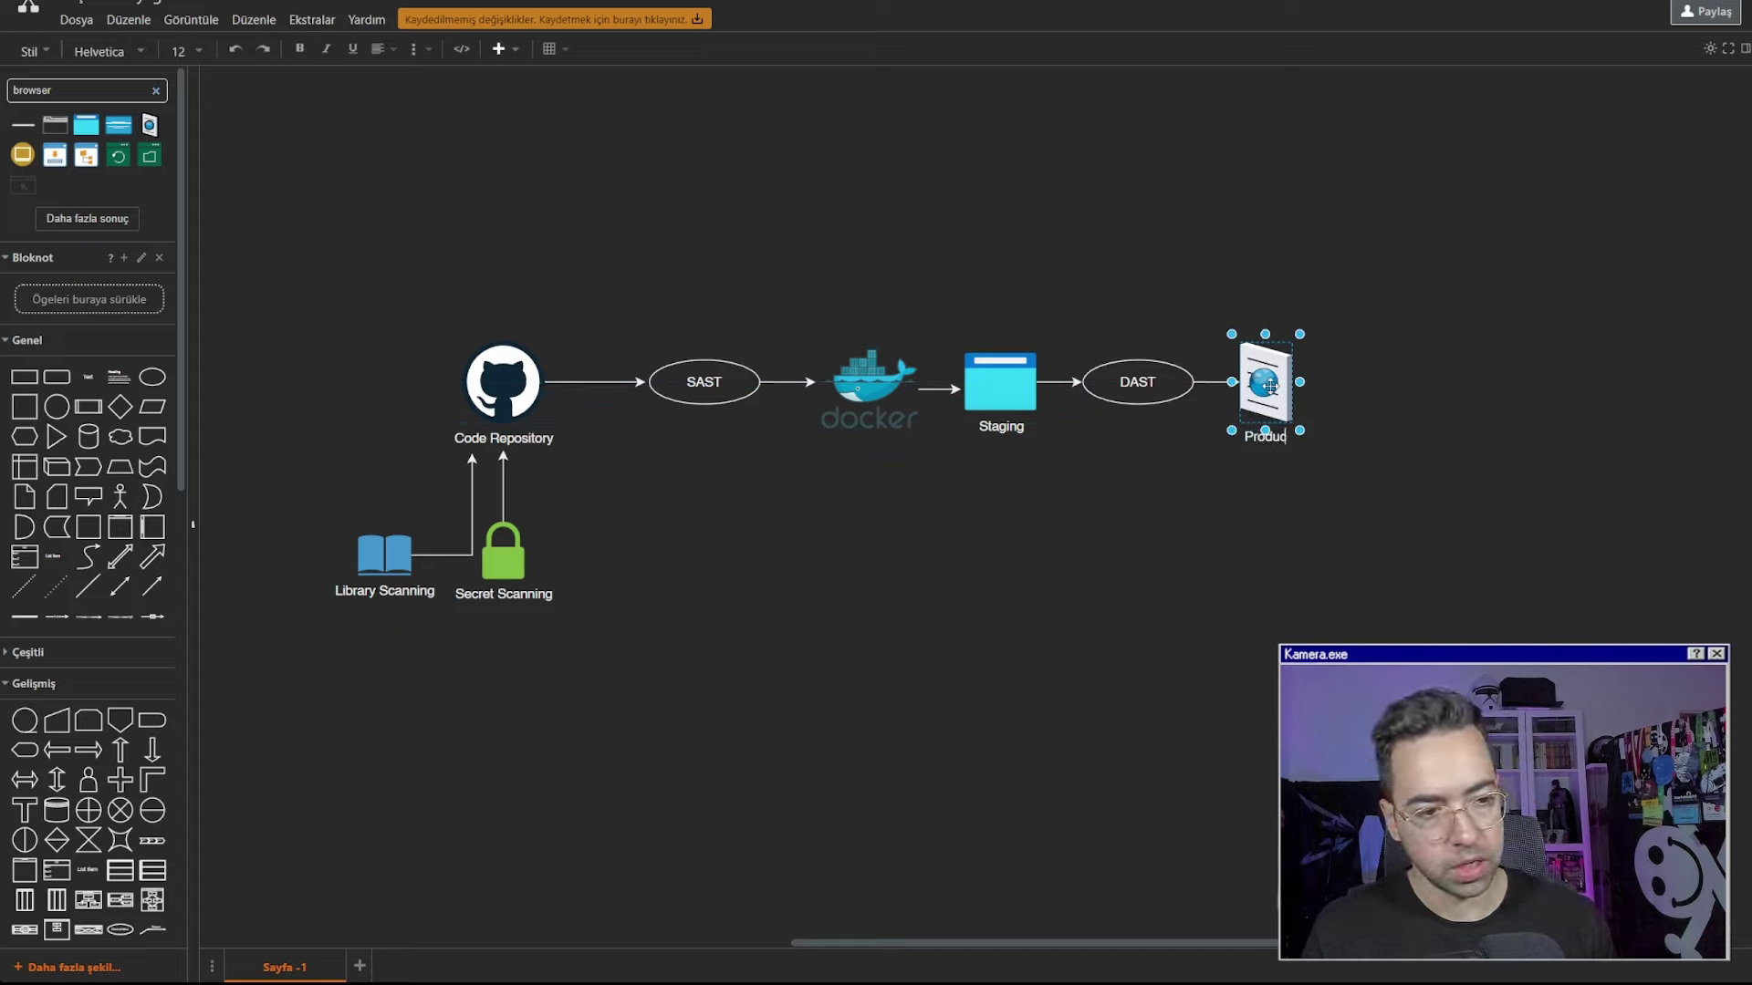
click(1376, 397)
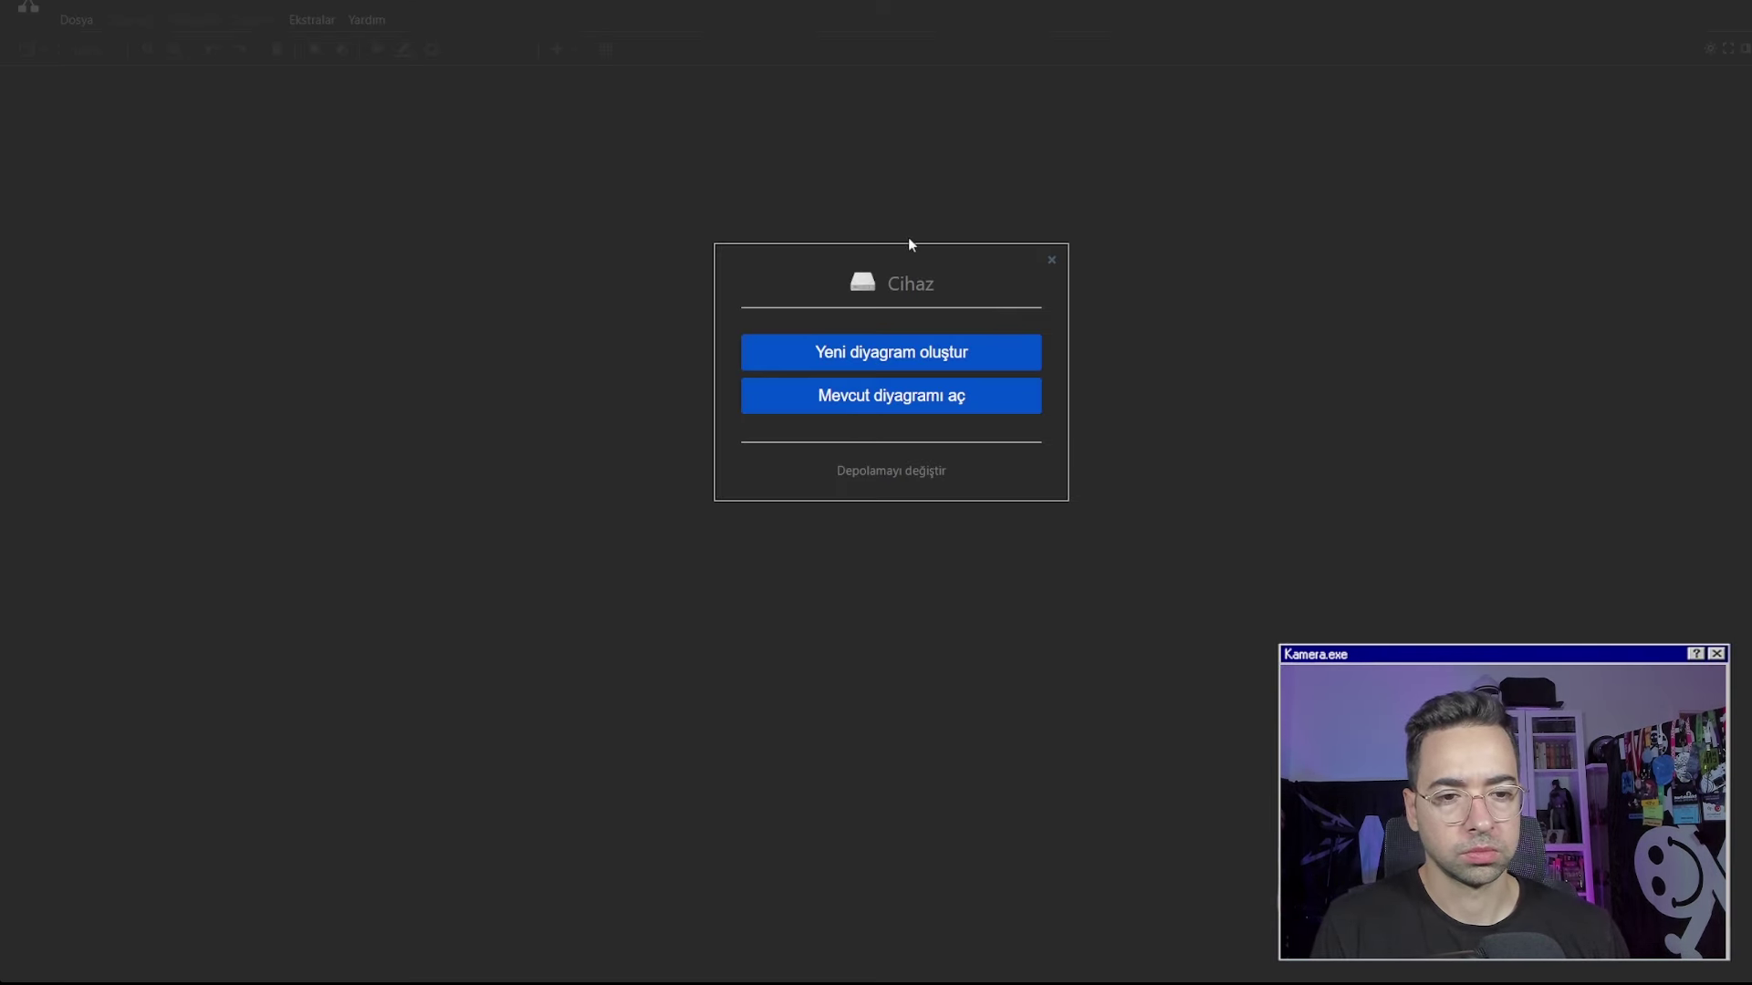
Create a new blank diagram and turn off its grid and page view
click(914, 358)
click(1127, 602)
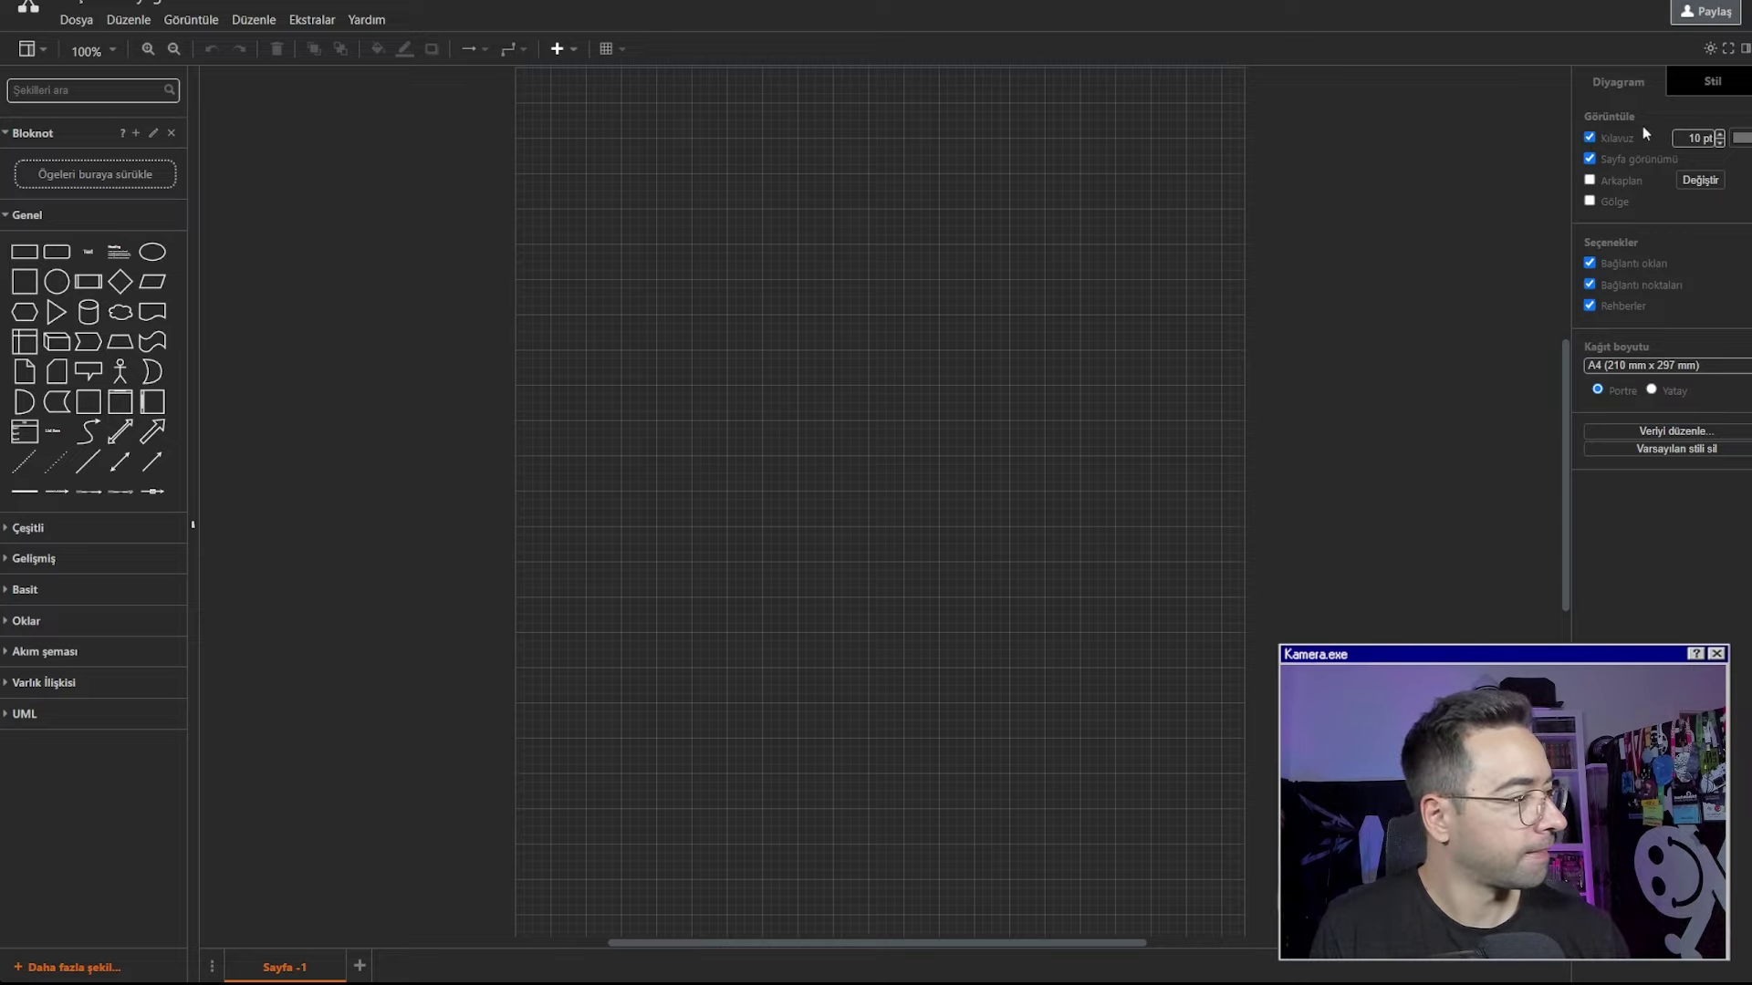
click(1591, 138)
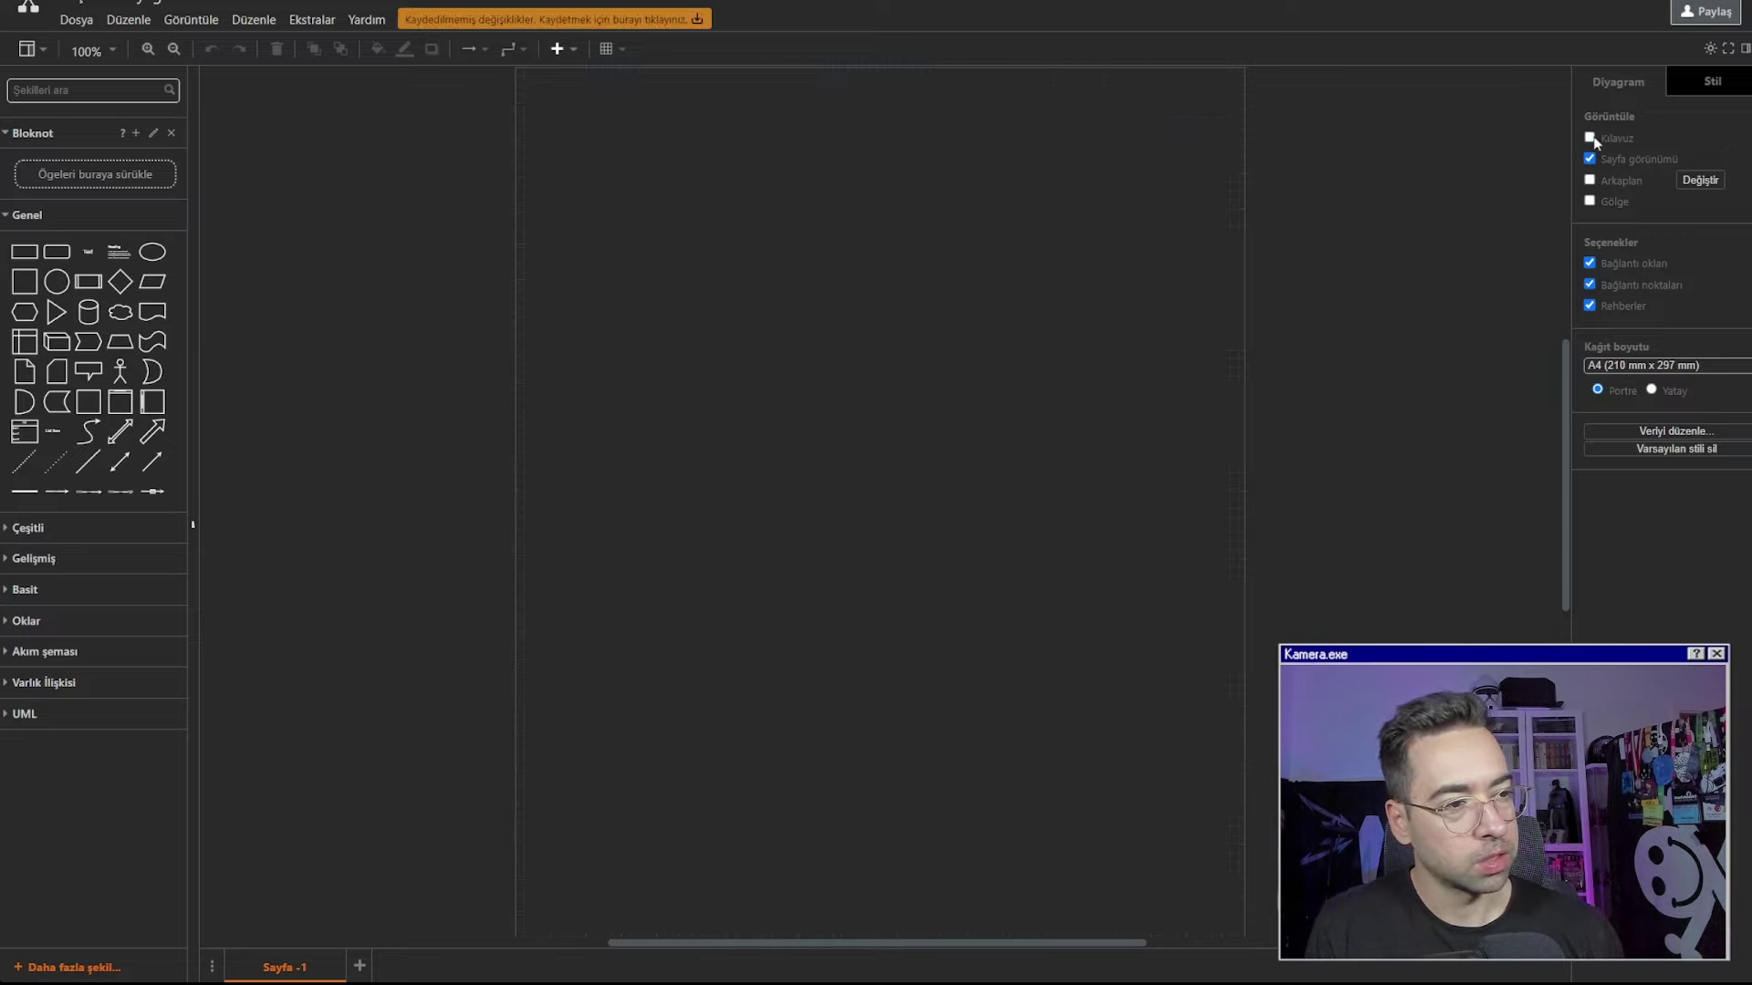
click(1589, 159)
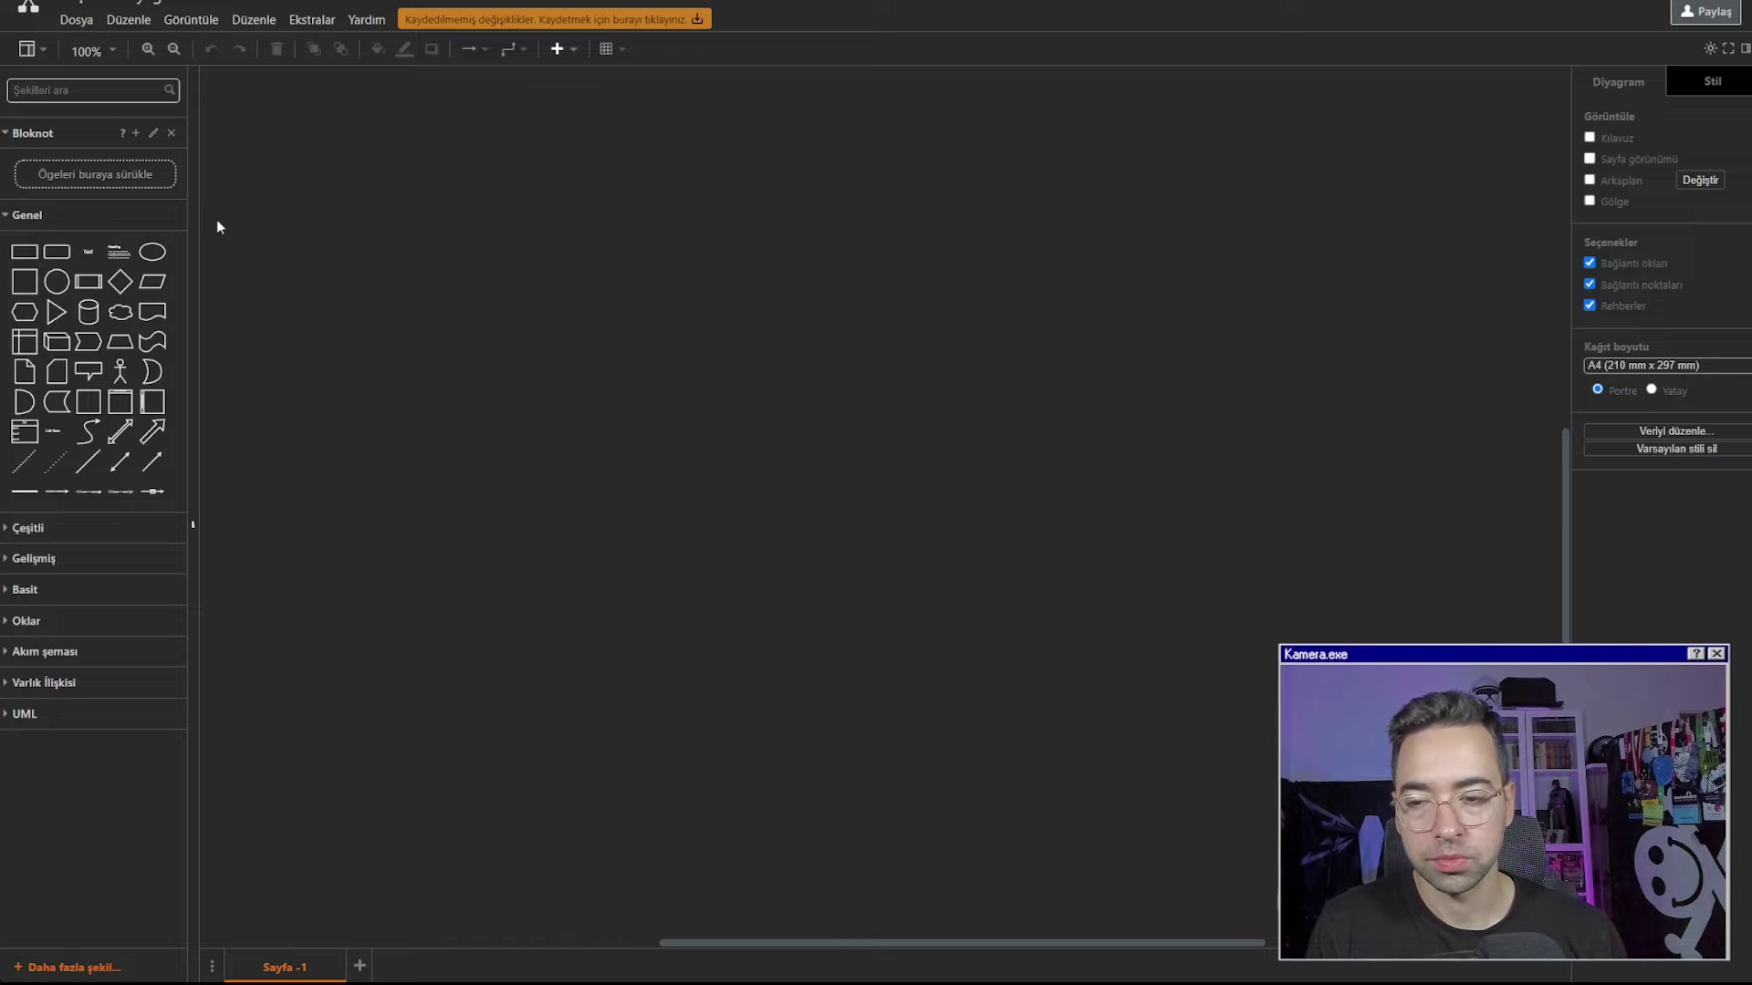
Search the shape library for "server" and check the Server Desktop shape
click(92, 90)
text(server)
key(Return)
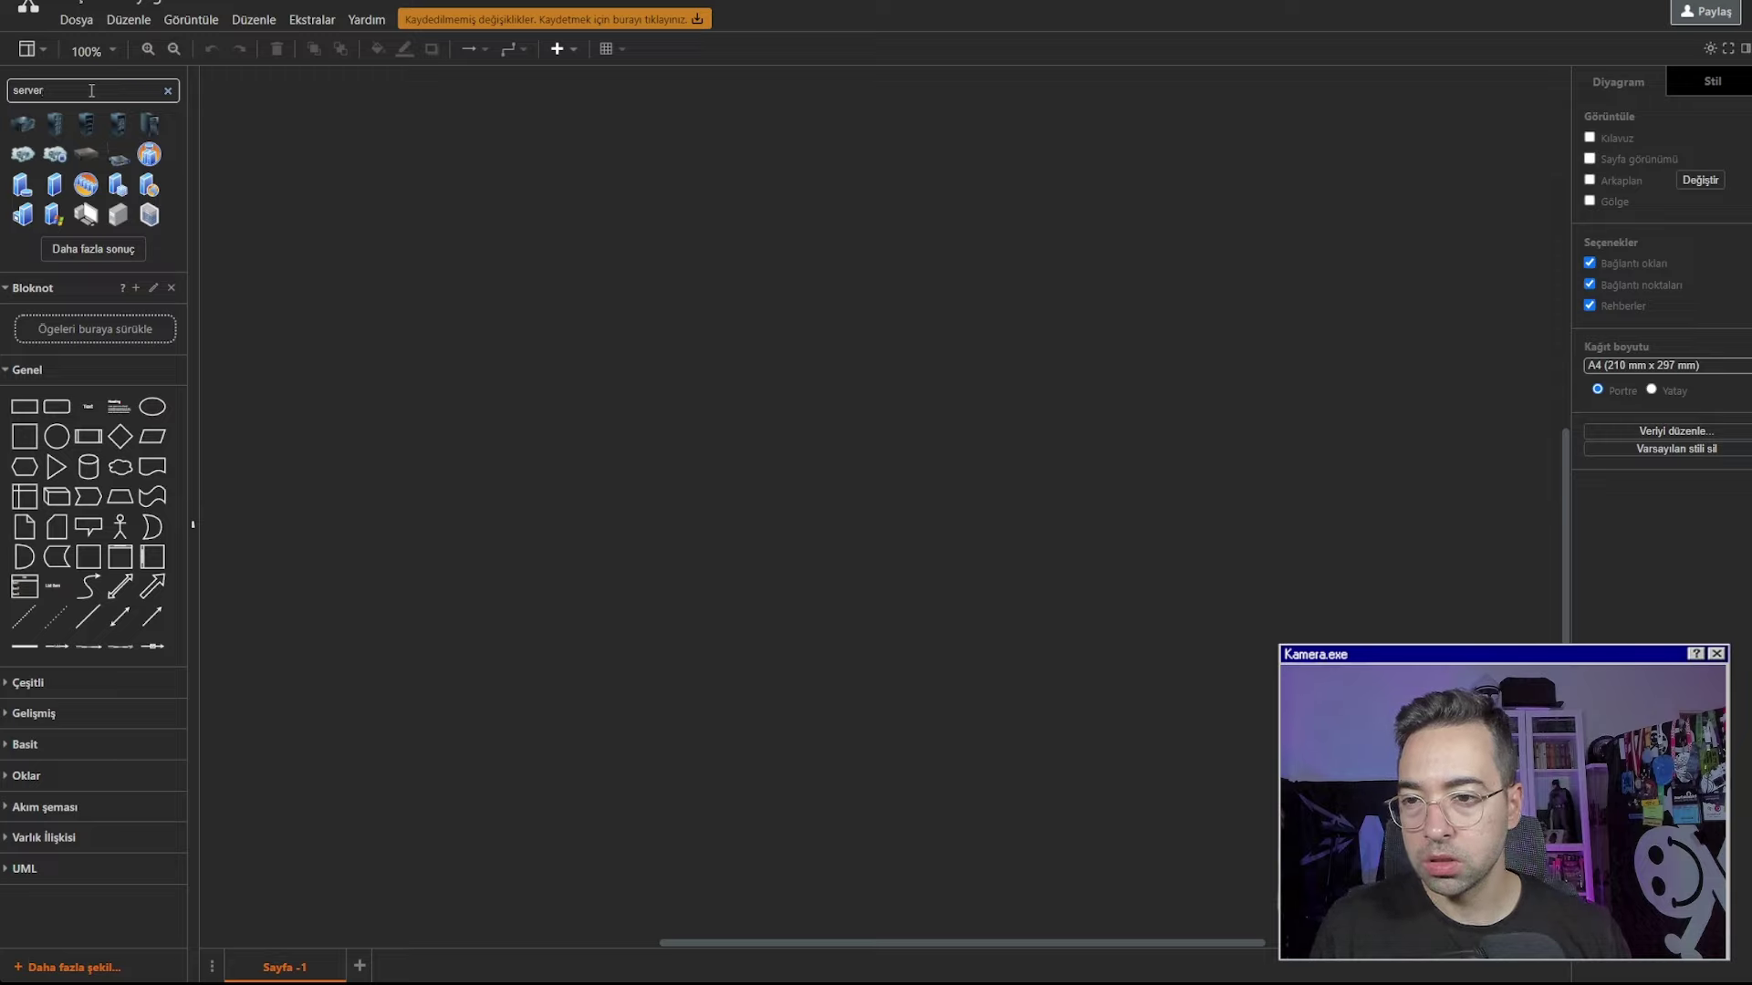
mouse_move(119, 217)
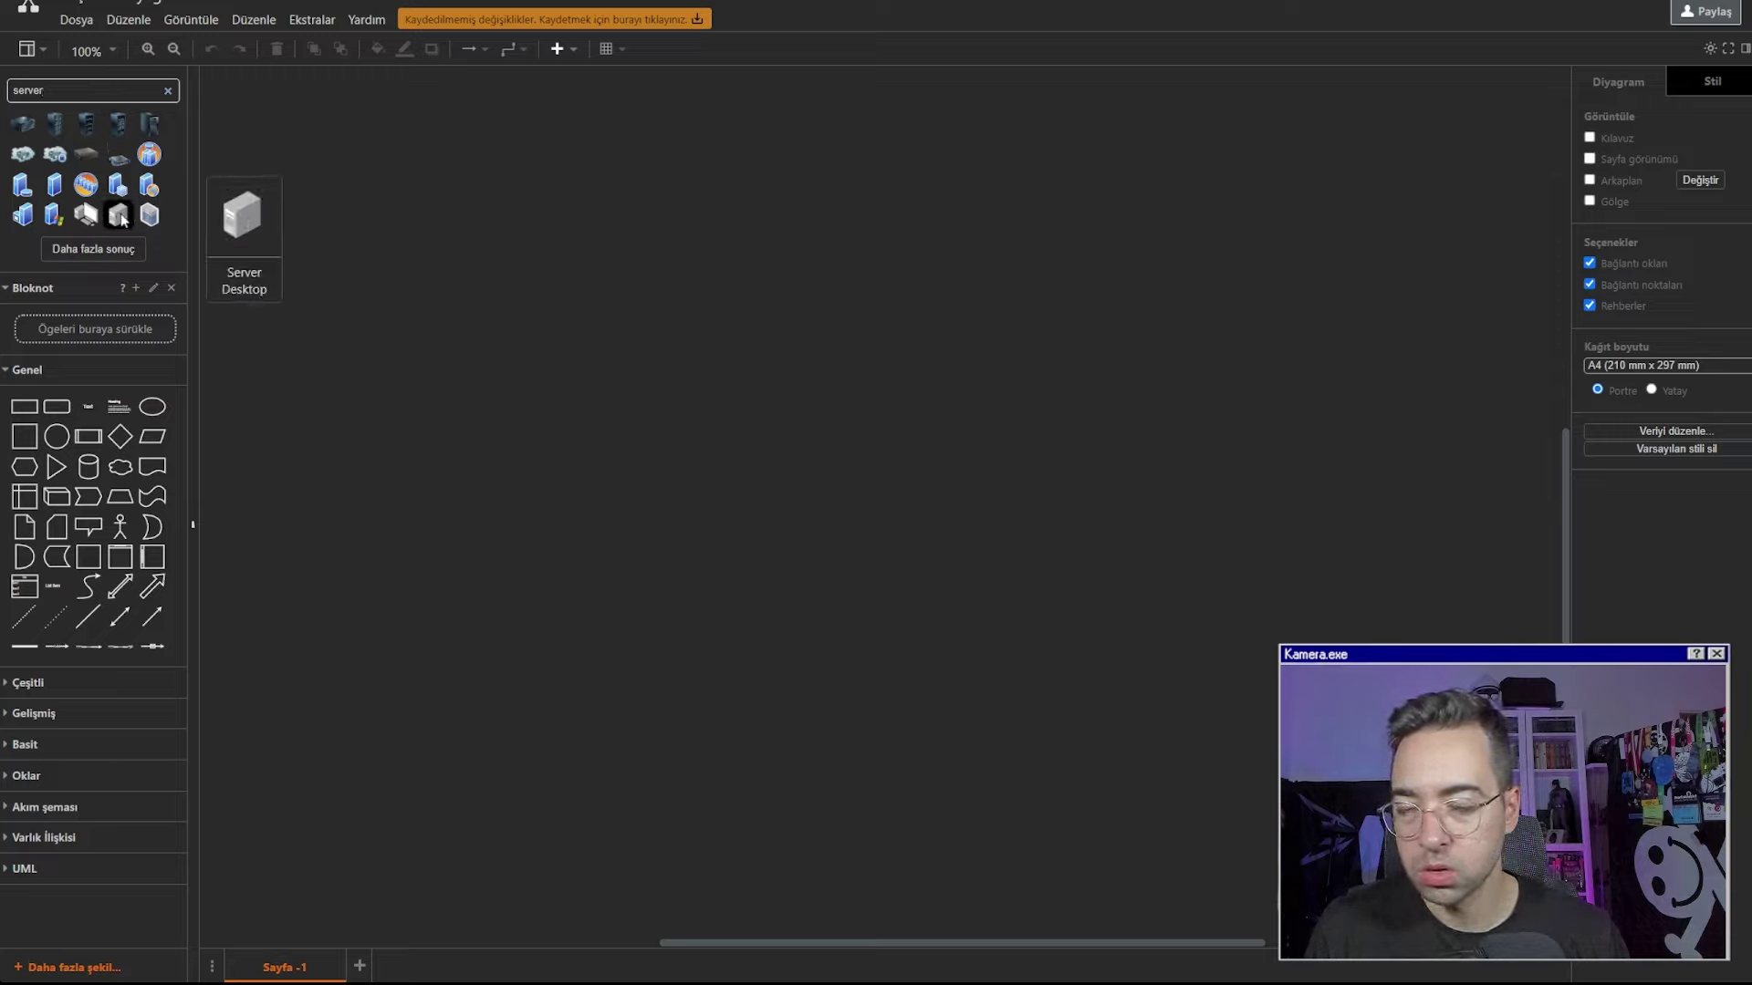
Search the shape library for "browser", place the plain browser window shape on the canvas and label it Production.com
double_click(100, 91)
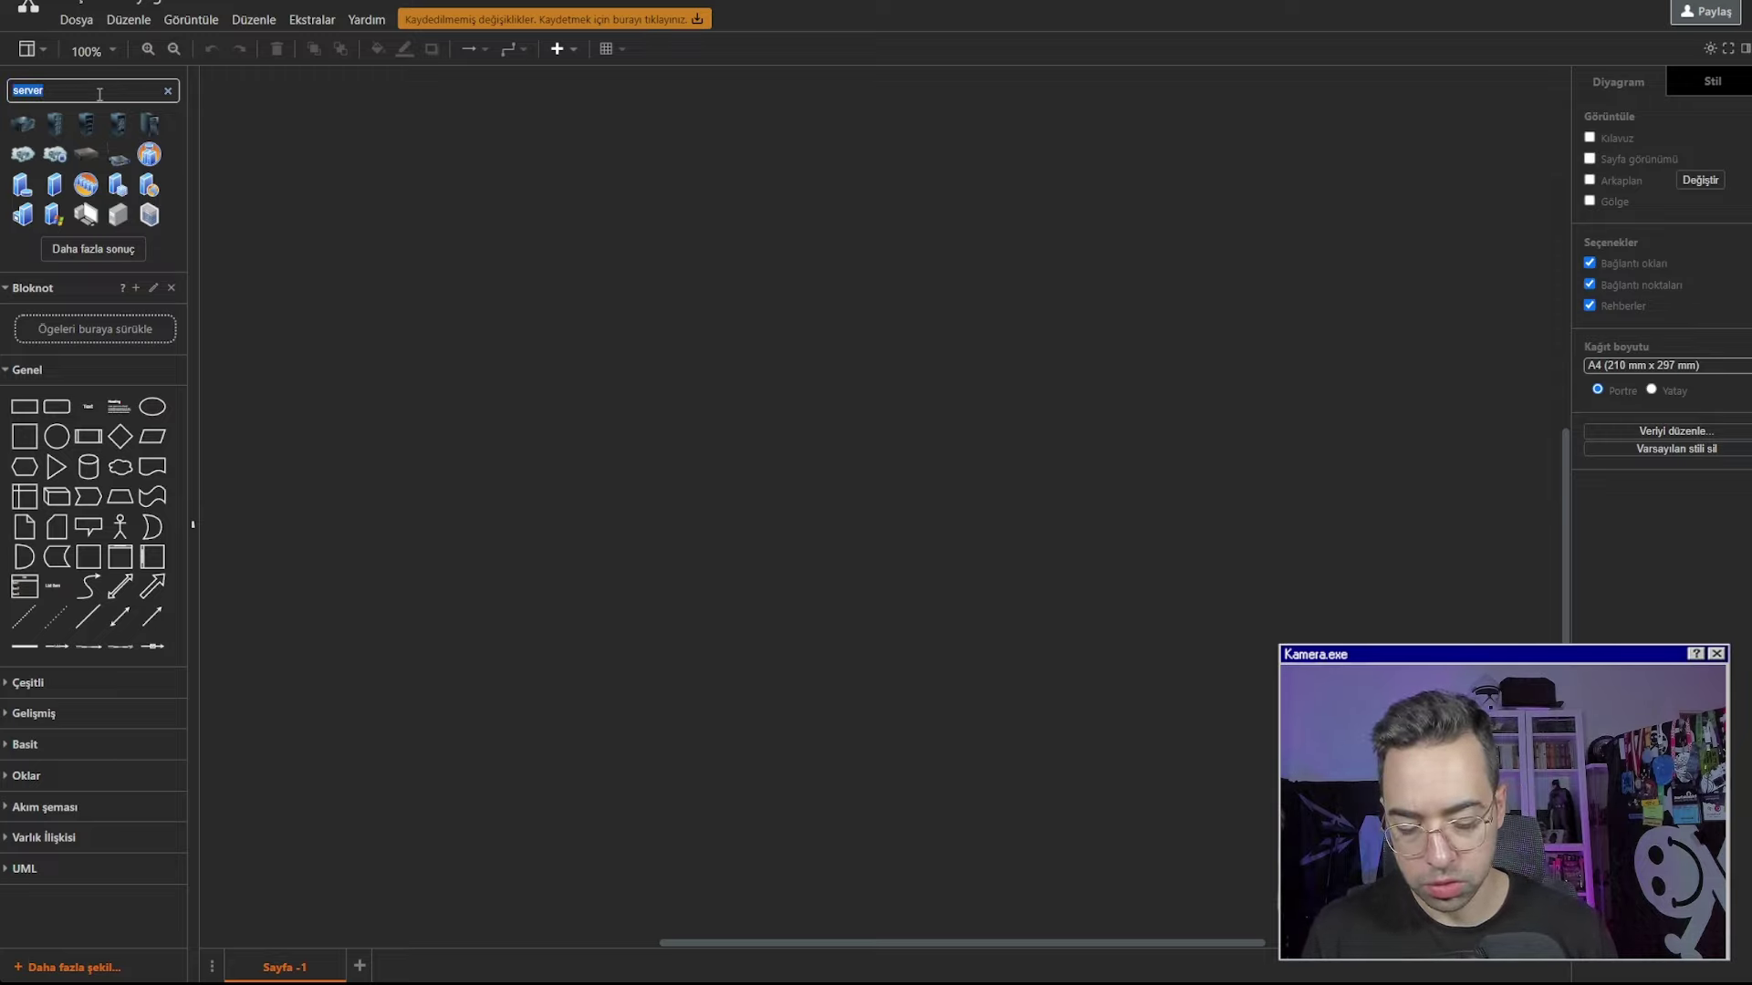
text(browser)
key(Return)
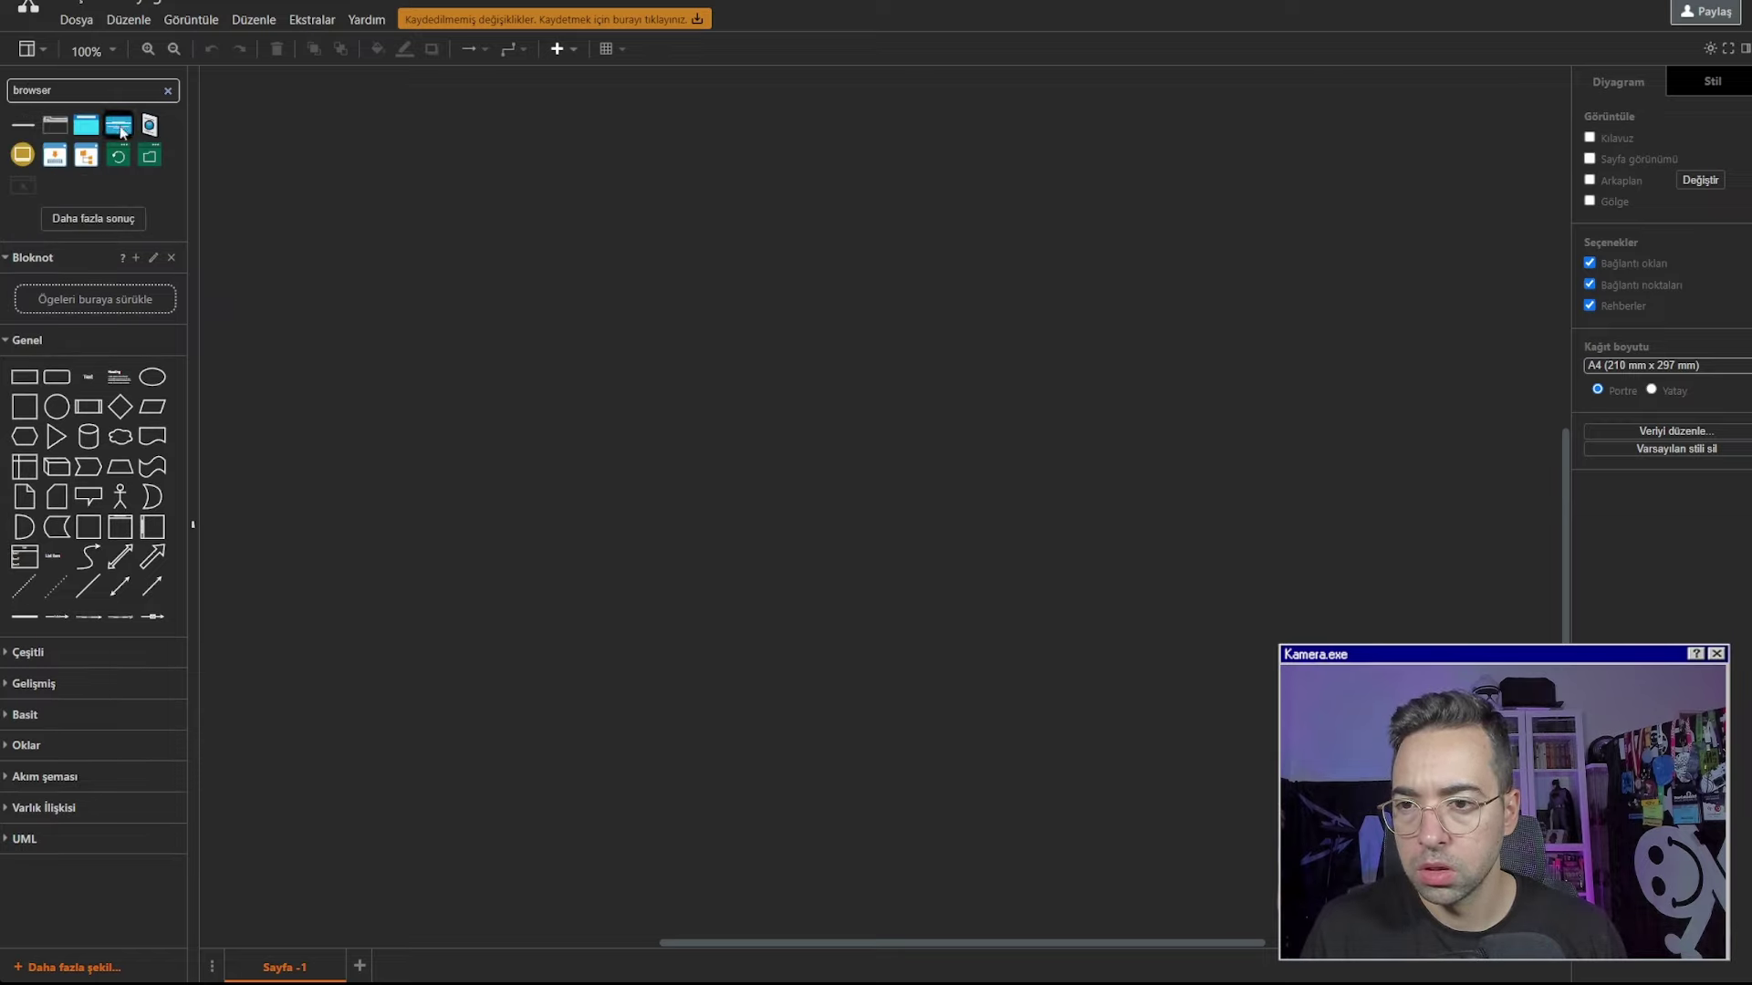
mouse_move(91, 131)
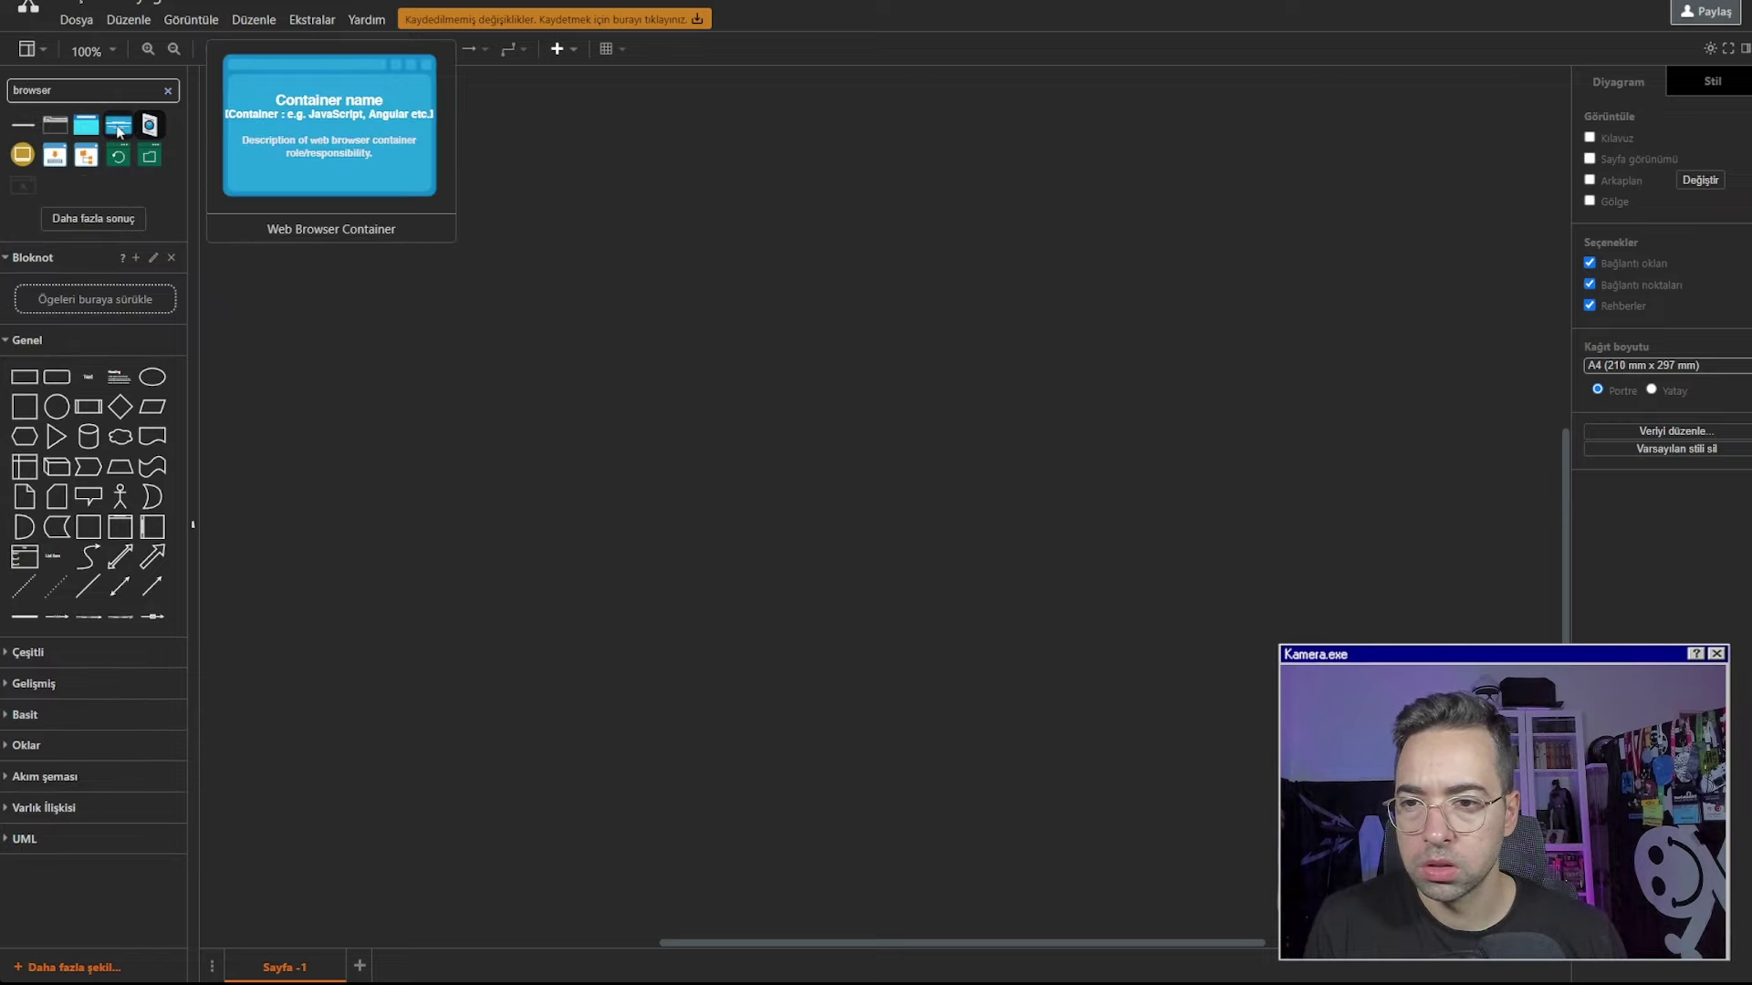
drag(89, 127, 843, 389)
double_click(841, 386)
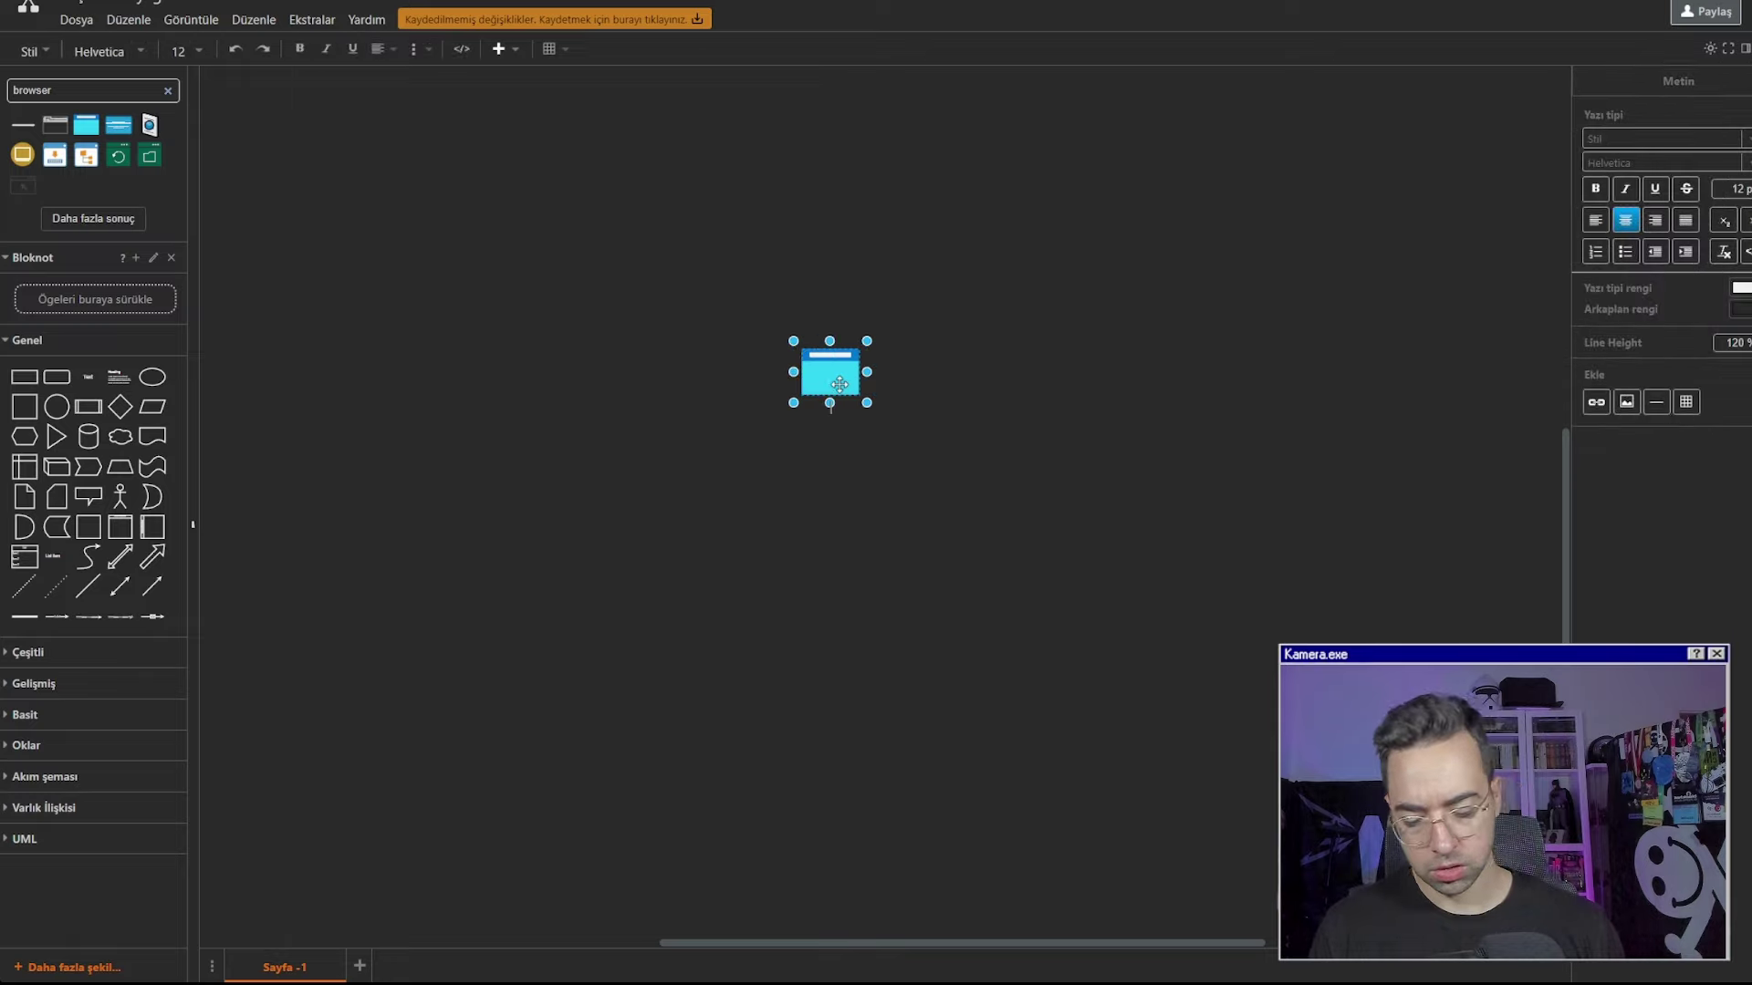
text(Producti)
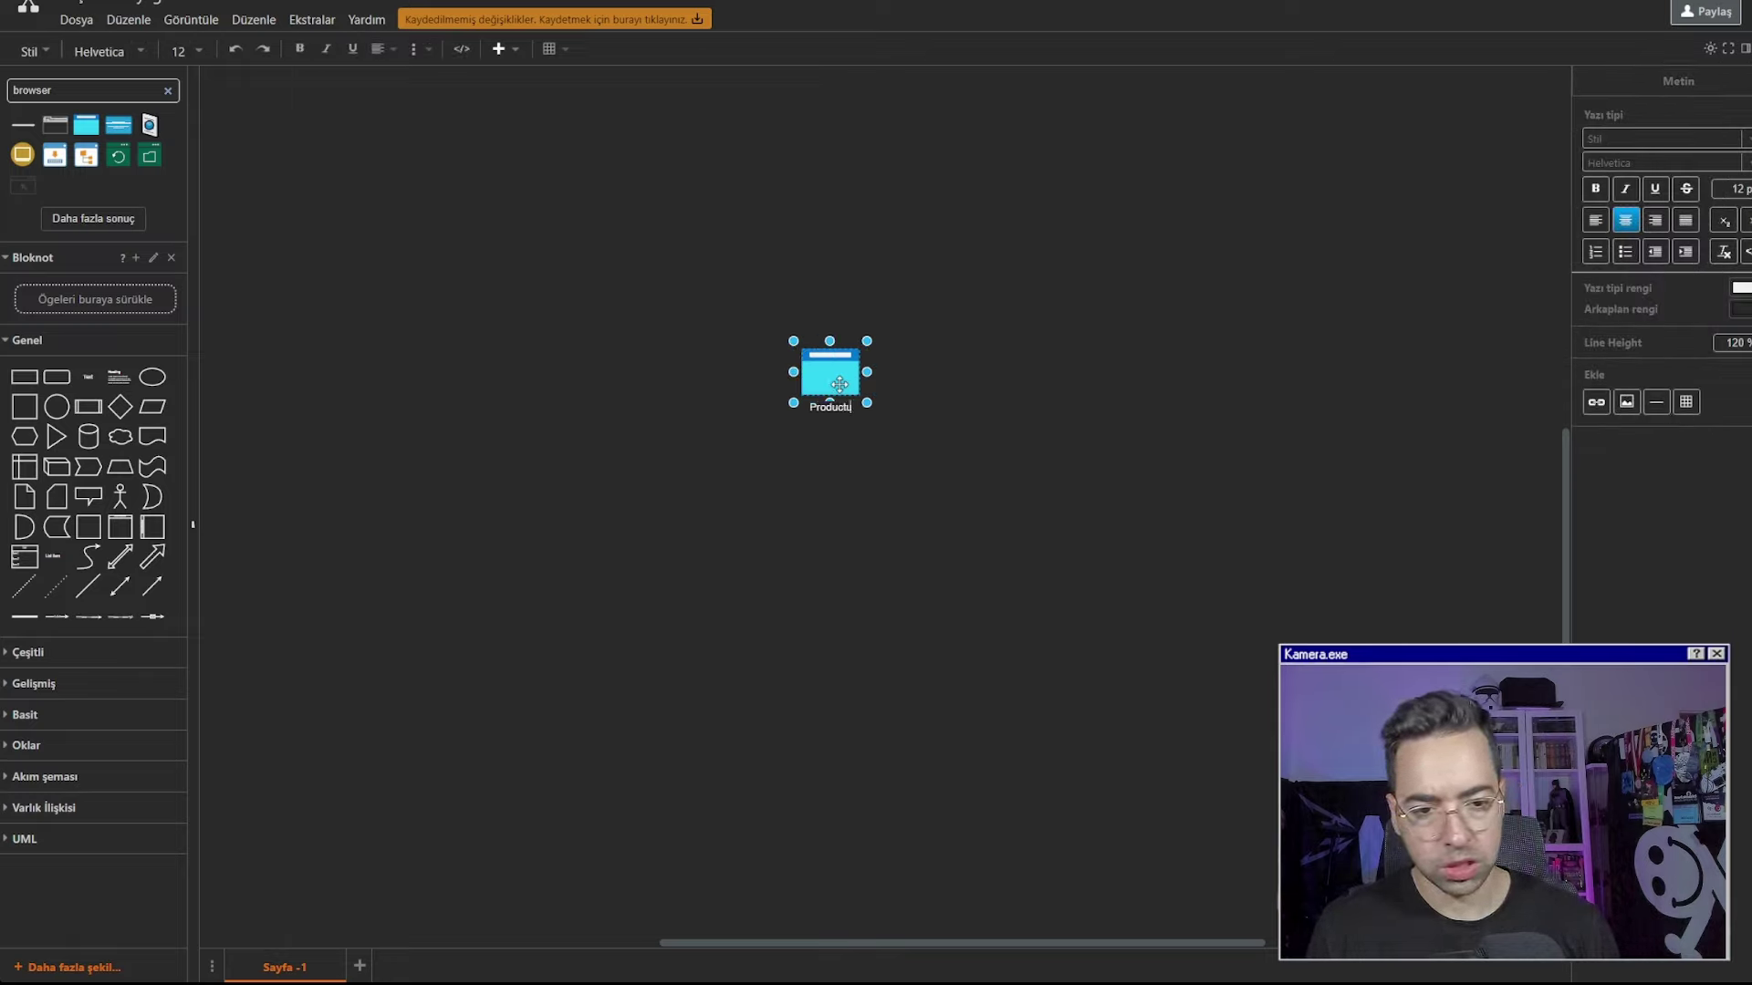
text(on.com)
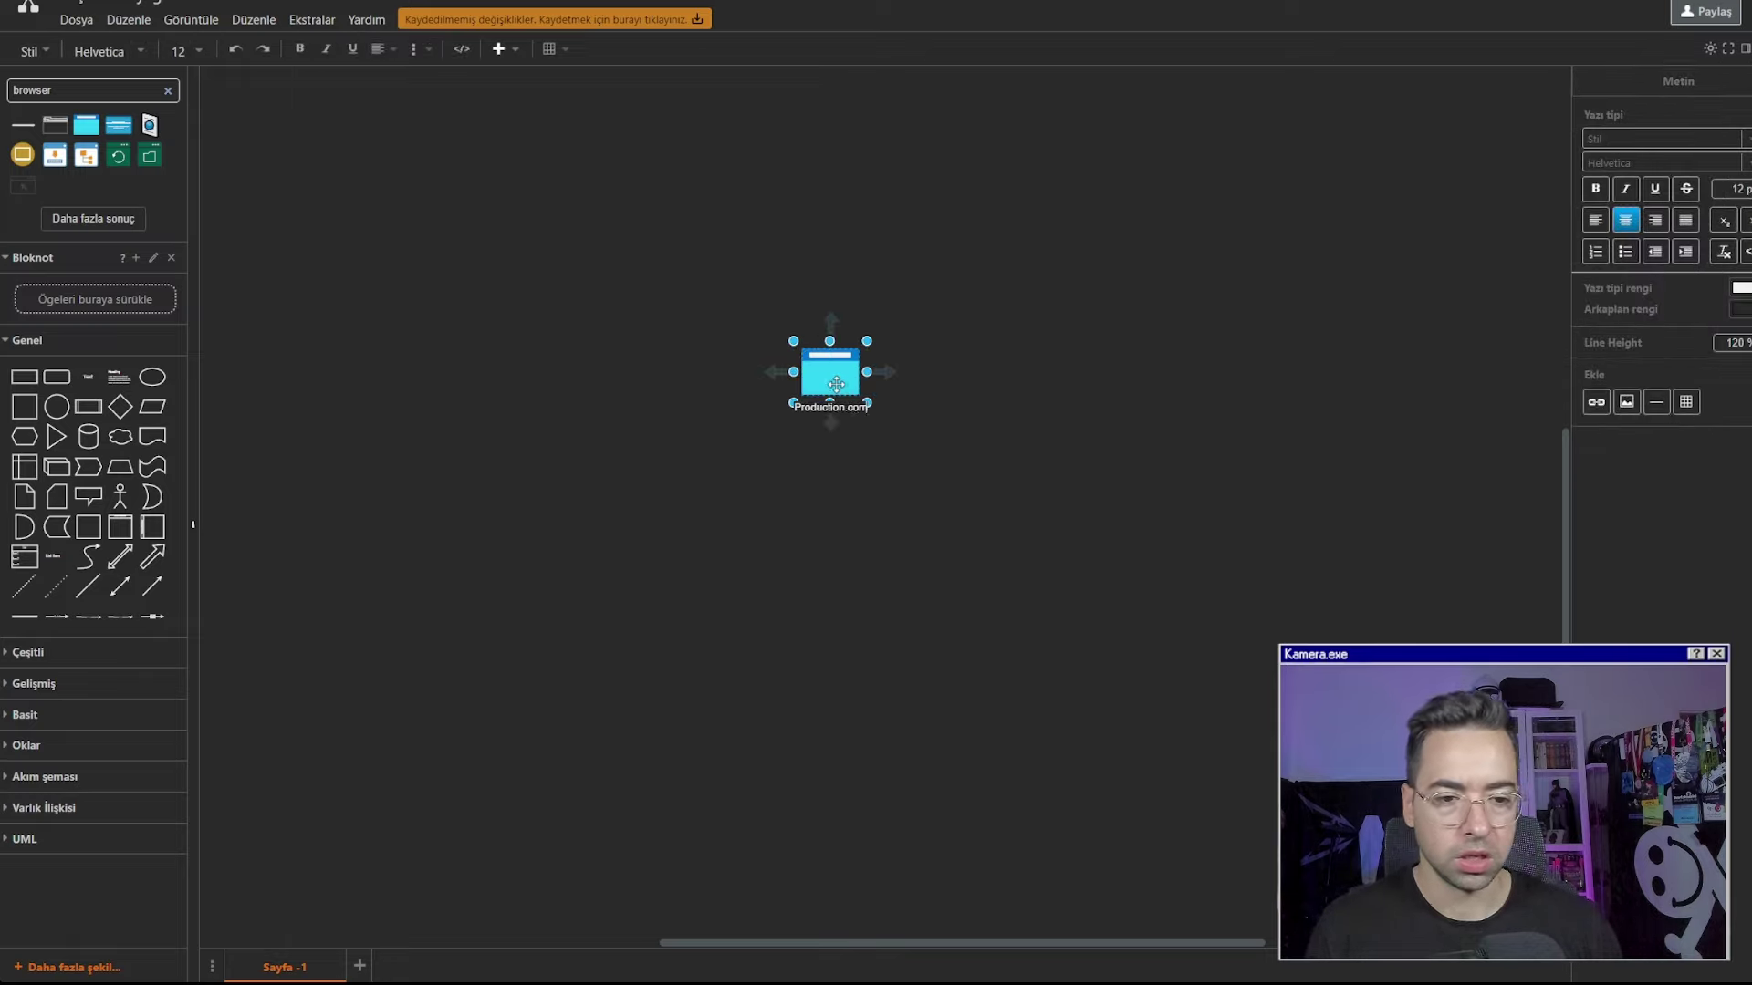
click(896, 434)
Enlarge the Production.com browser shape from its lower corner
click(855, 387)
drag(858, 395, 896, 423)
click(949, 452)
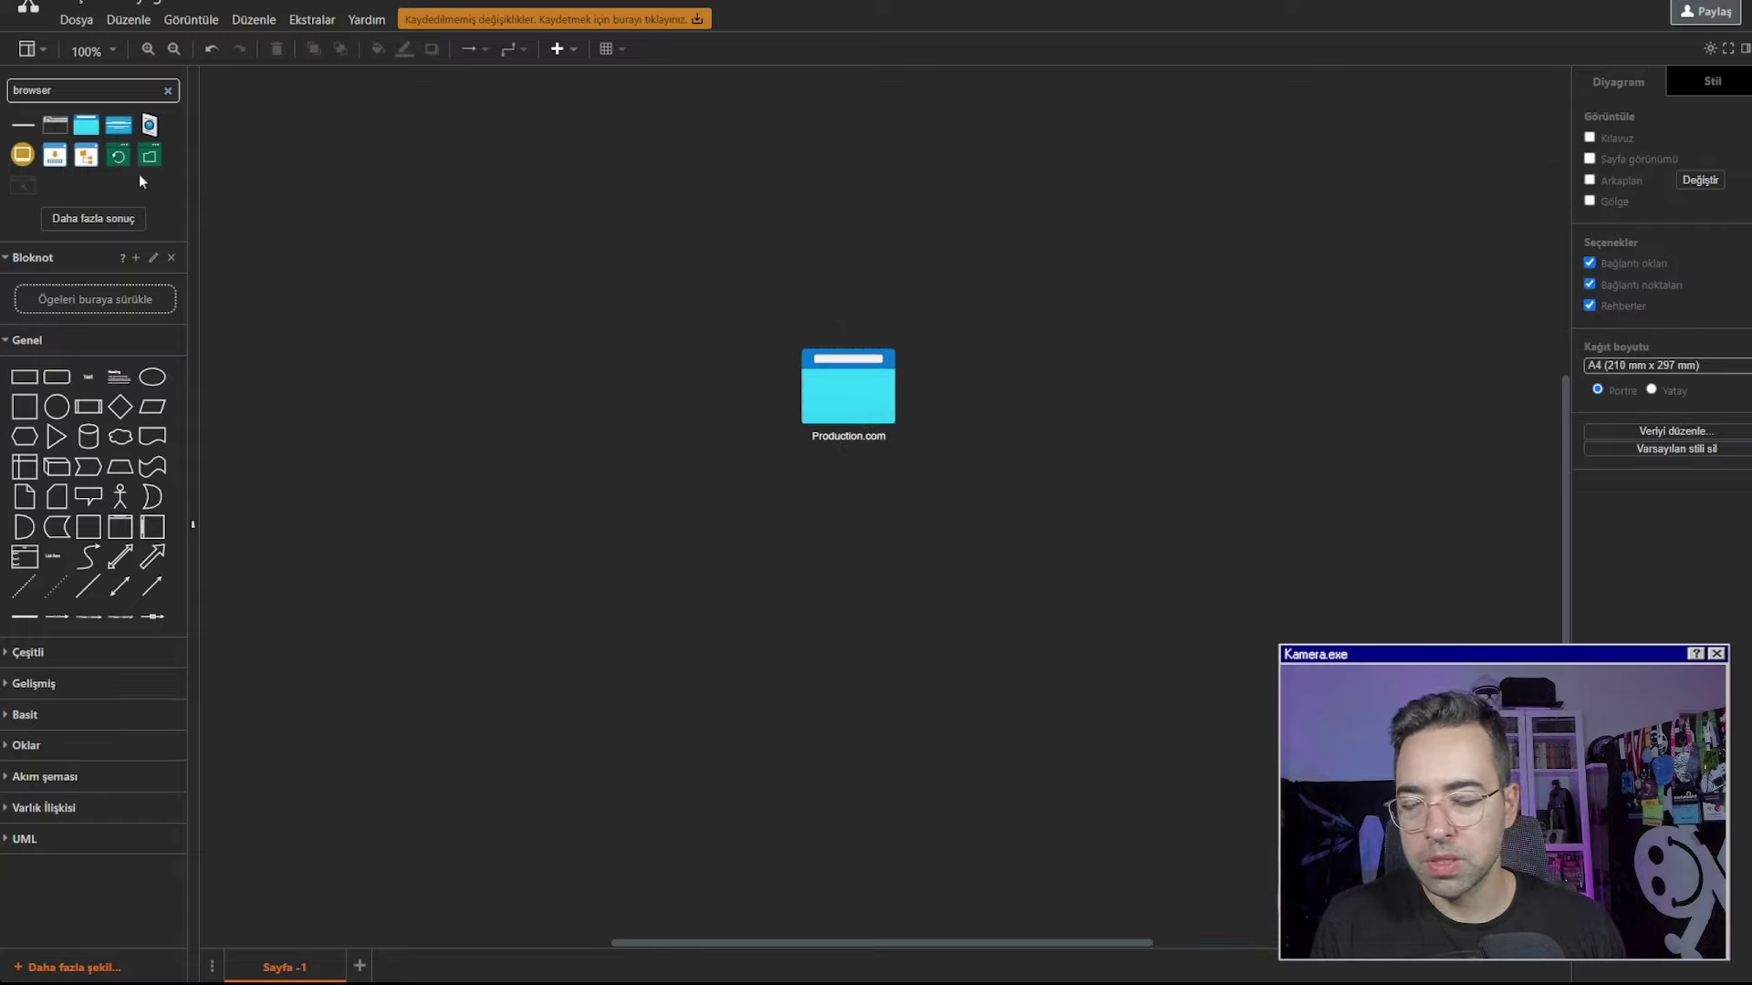
Add a square over the Production.com shape, send it backward and enlarge it to surround the shape and its label
mouse_move(140, 164)
double_click(90, 95)
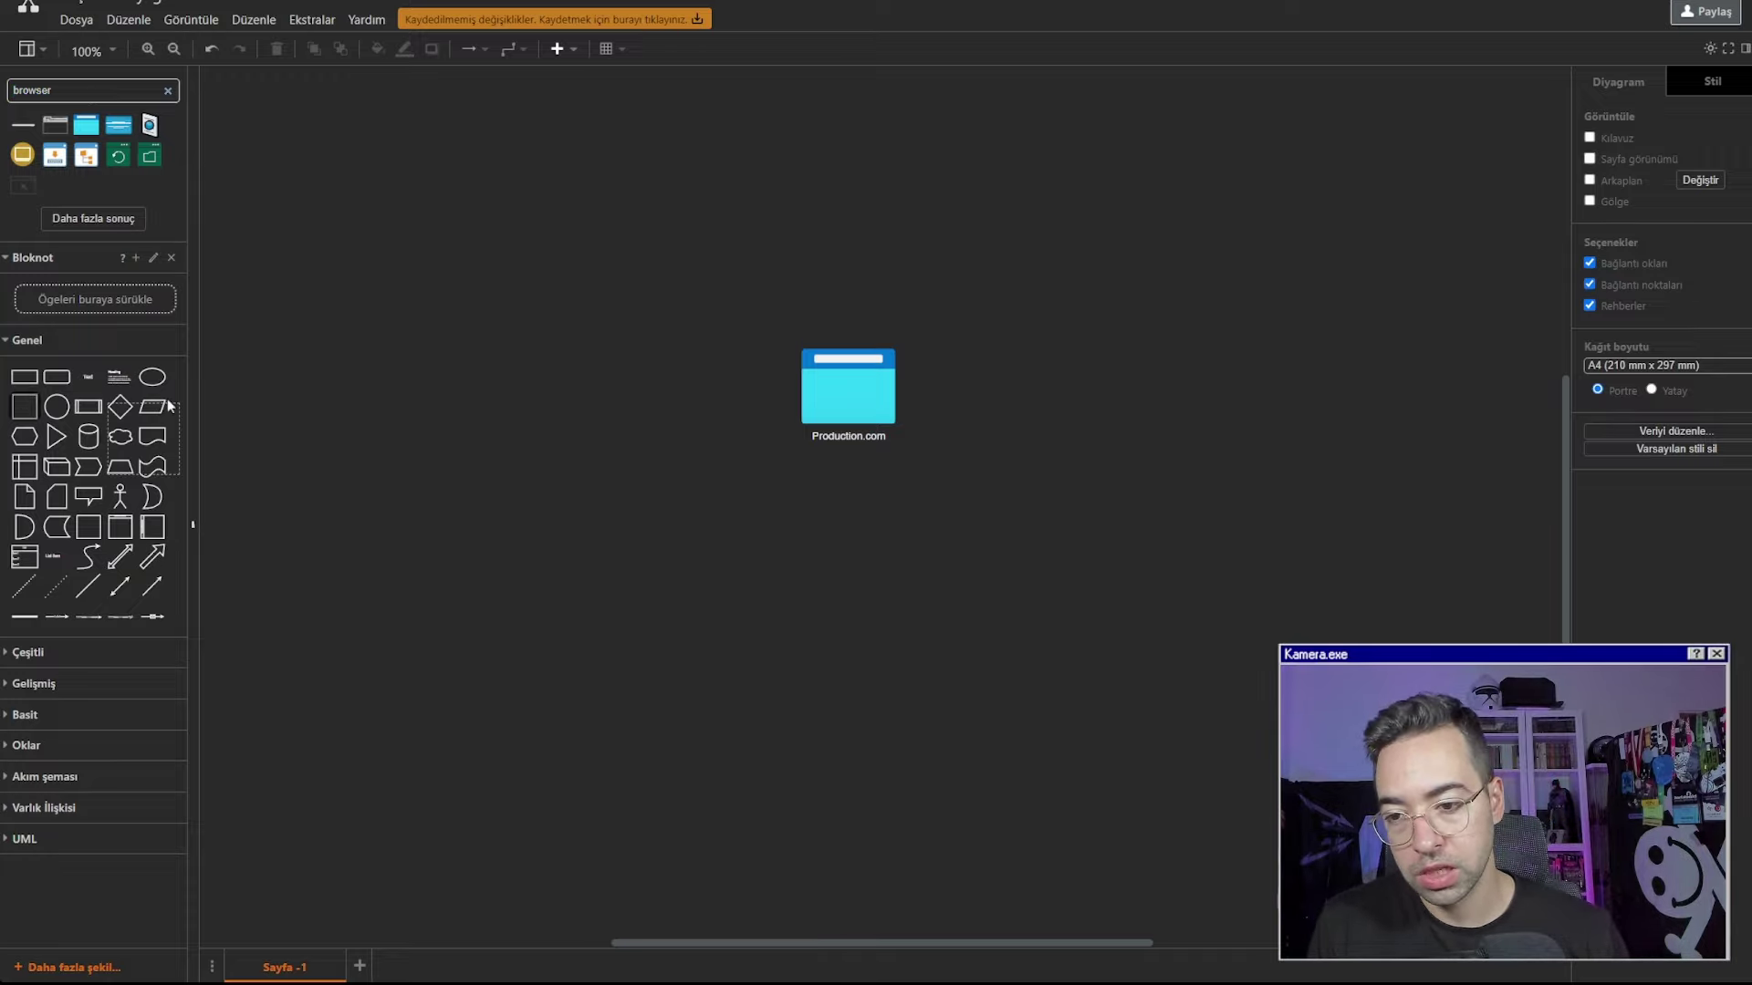
click(24, 436)
drag(578, 364, 874, 383)
right_click(799, 358)
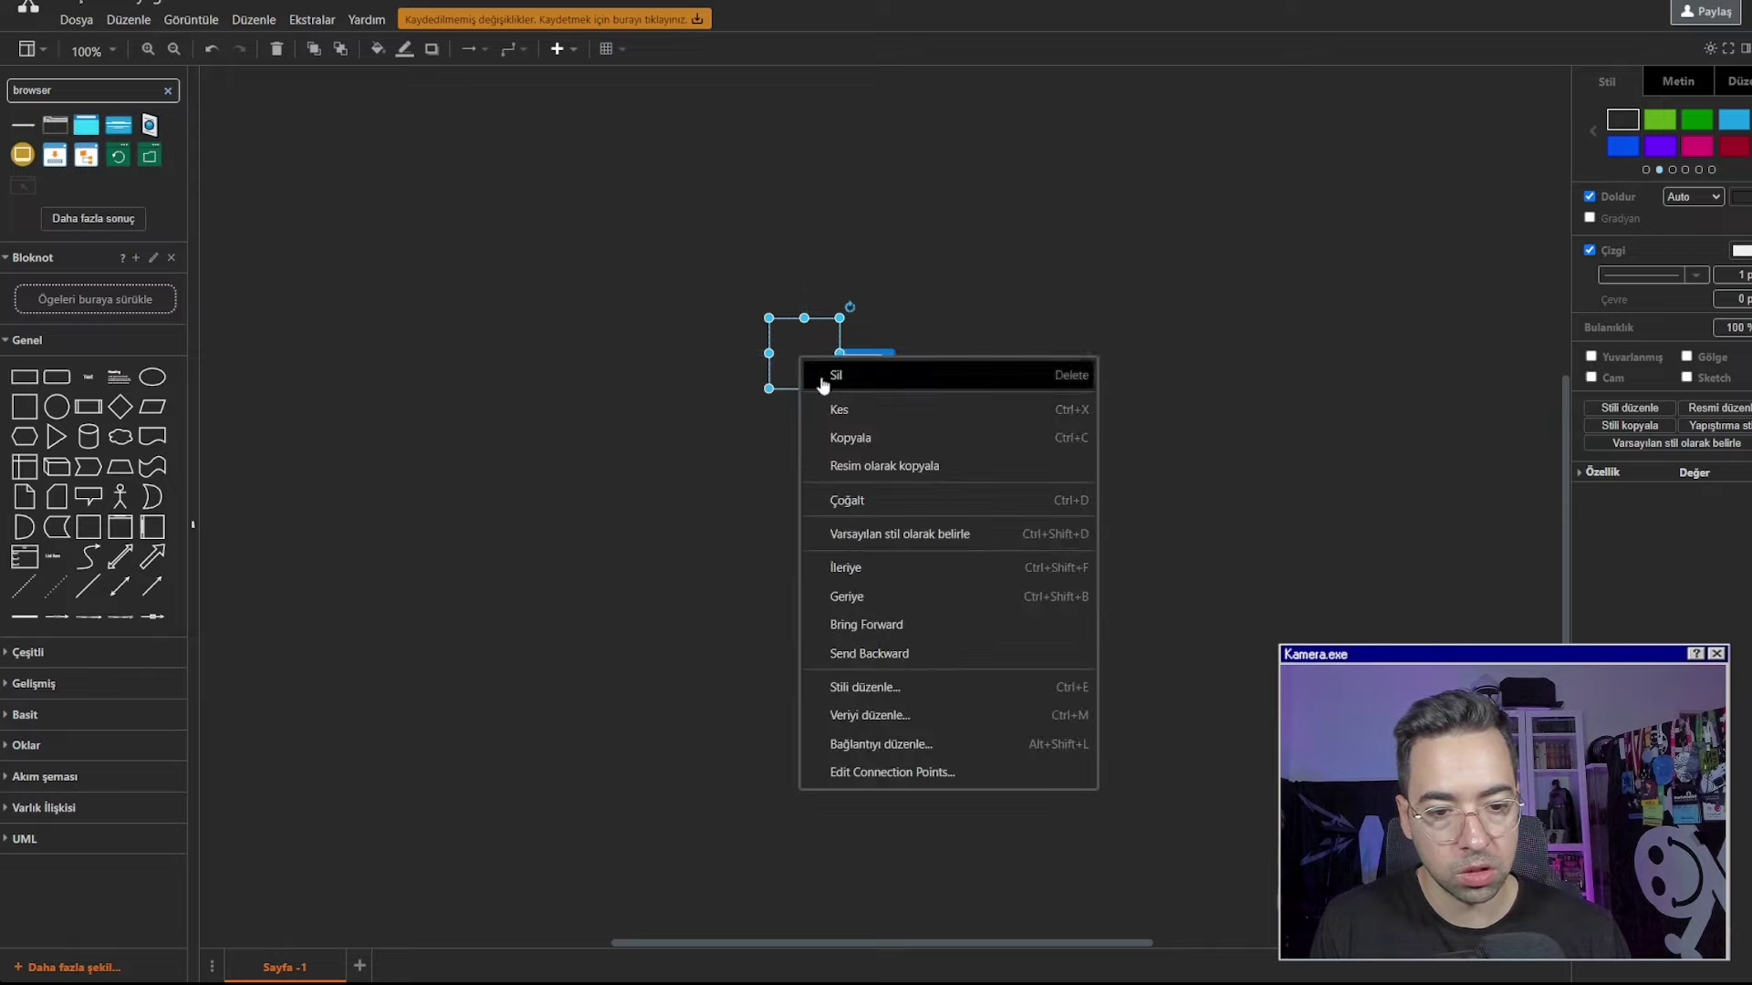
click(955, 651)
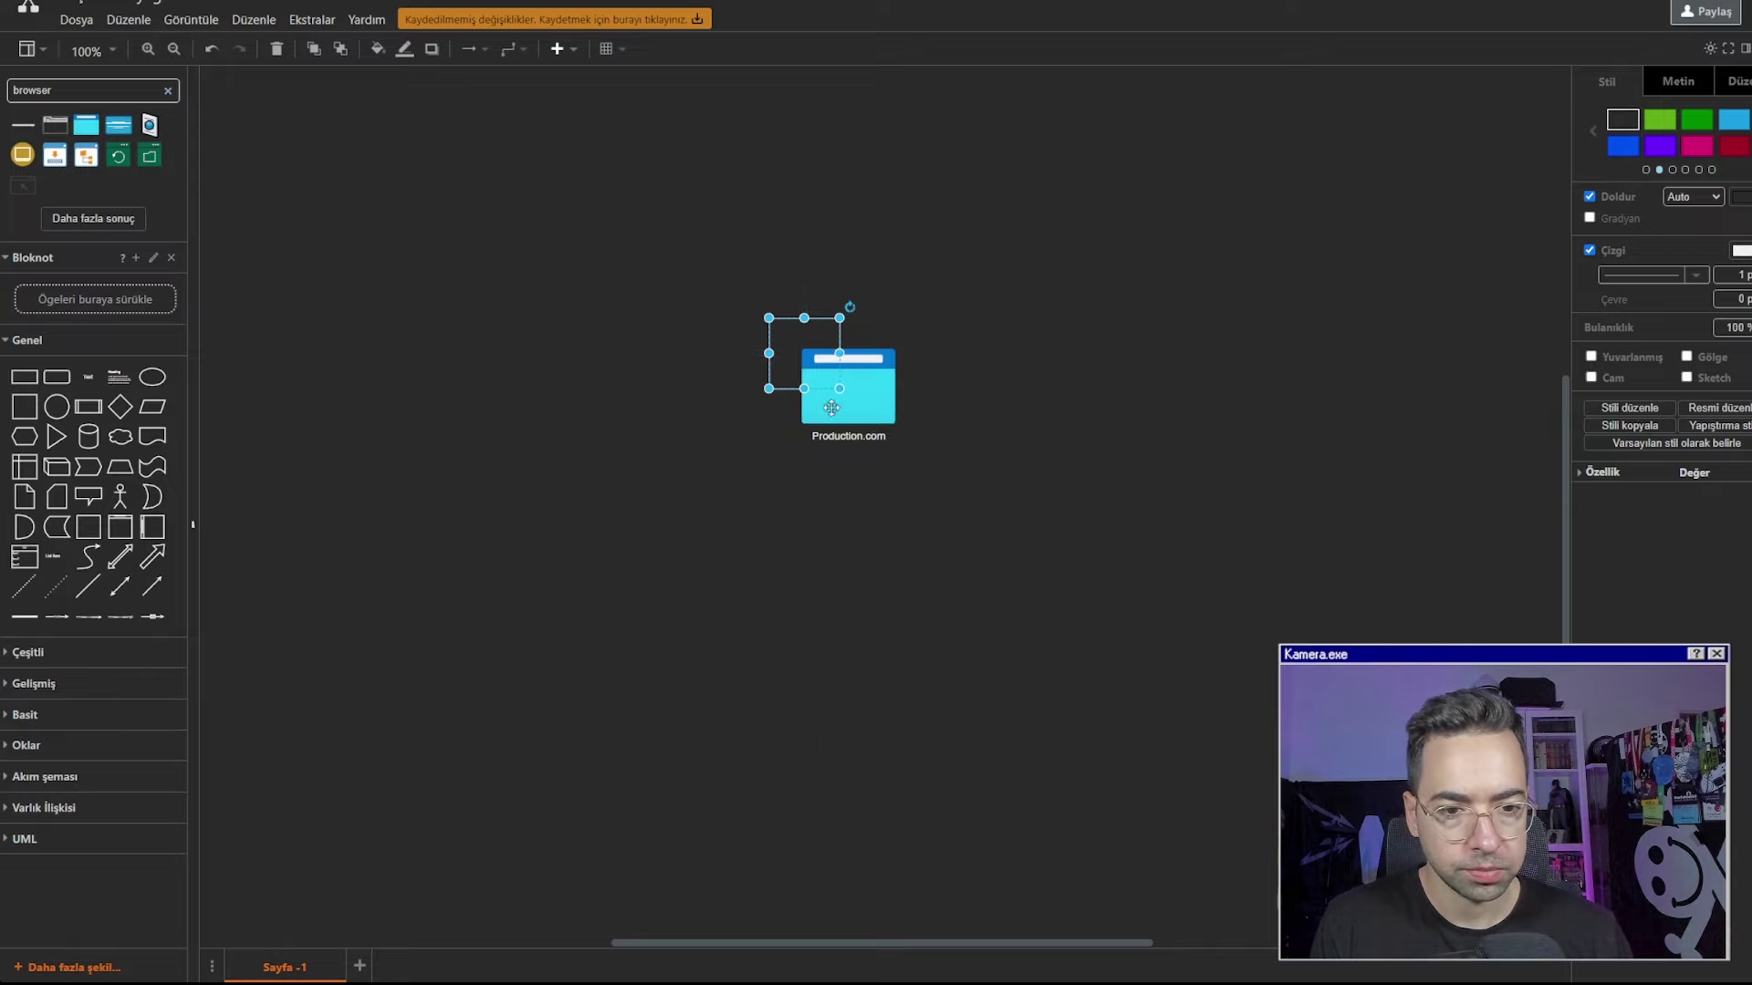
drag(839, 389, 949, 483)
Reposition and shrink the square so it closely and evenly frames the Production.com shape and its label
double_click(855, 343)
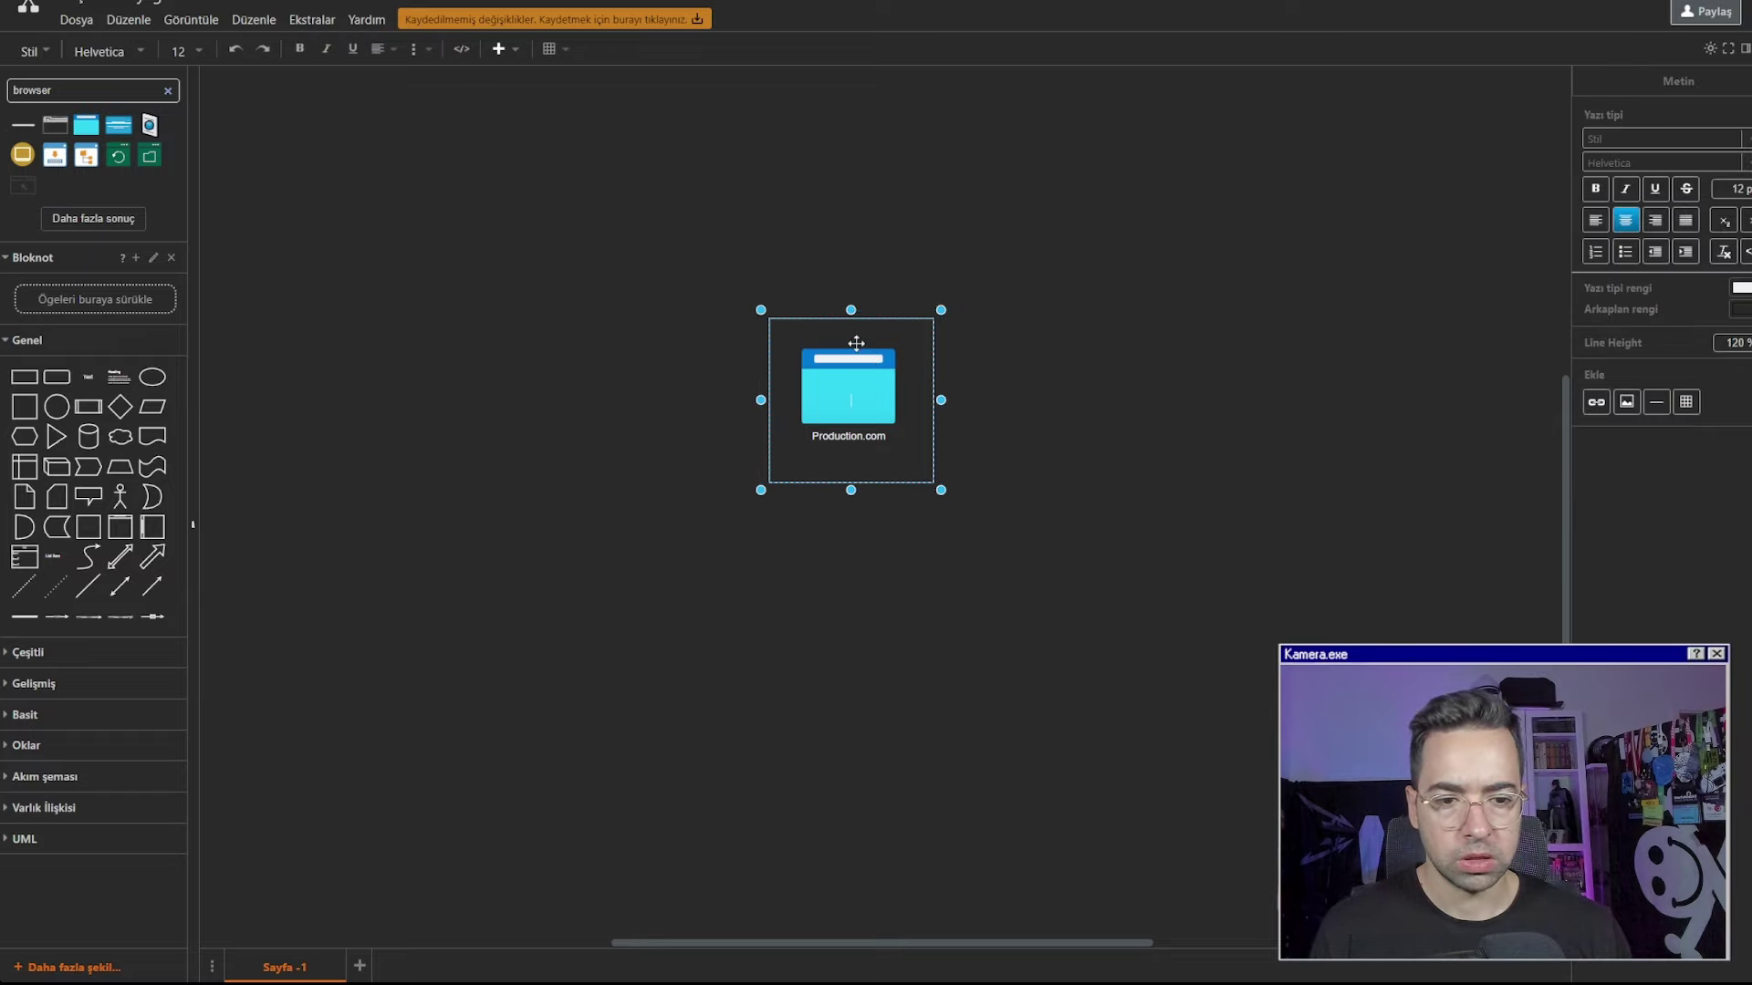
click(946, 443)
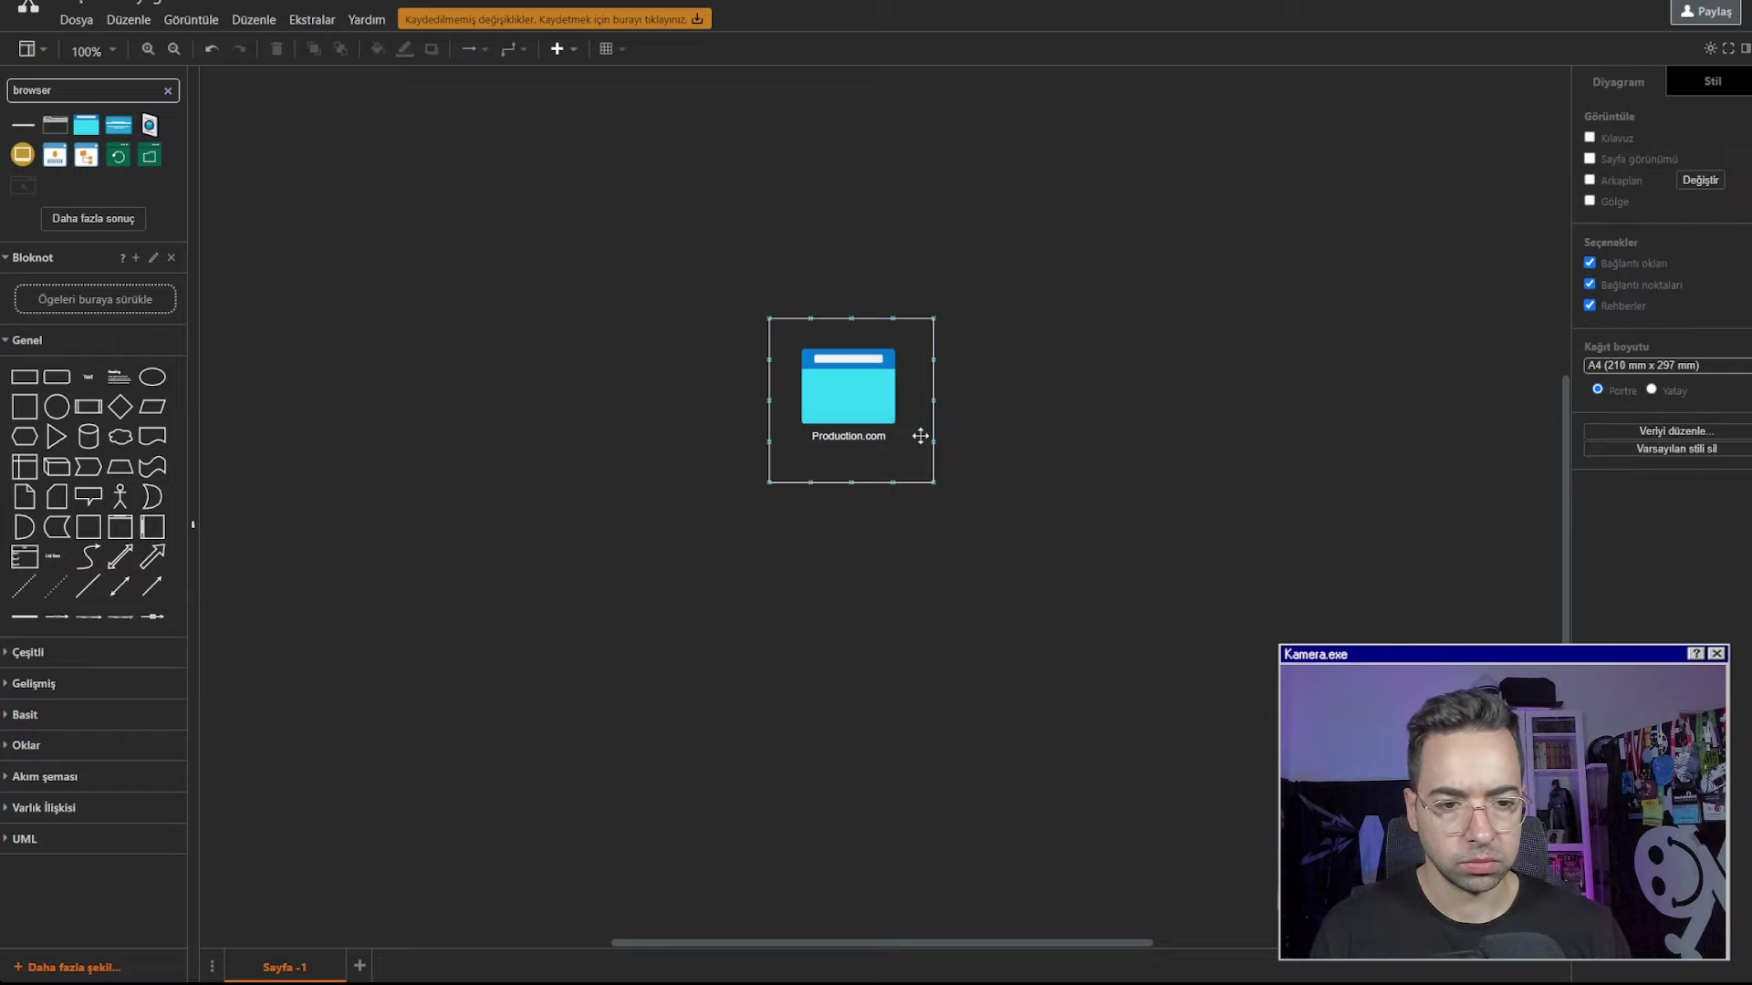
drag(921, 374, 915, 330)
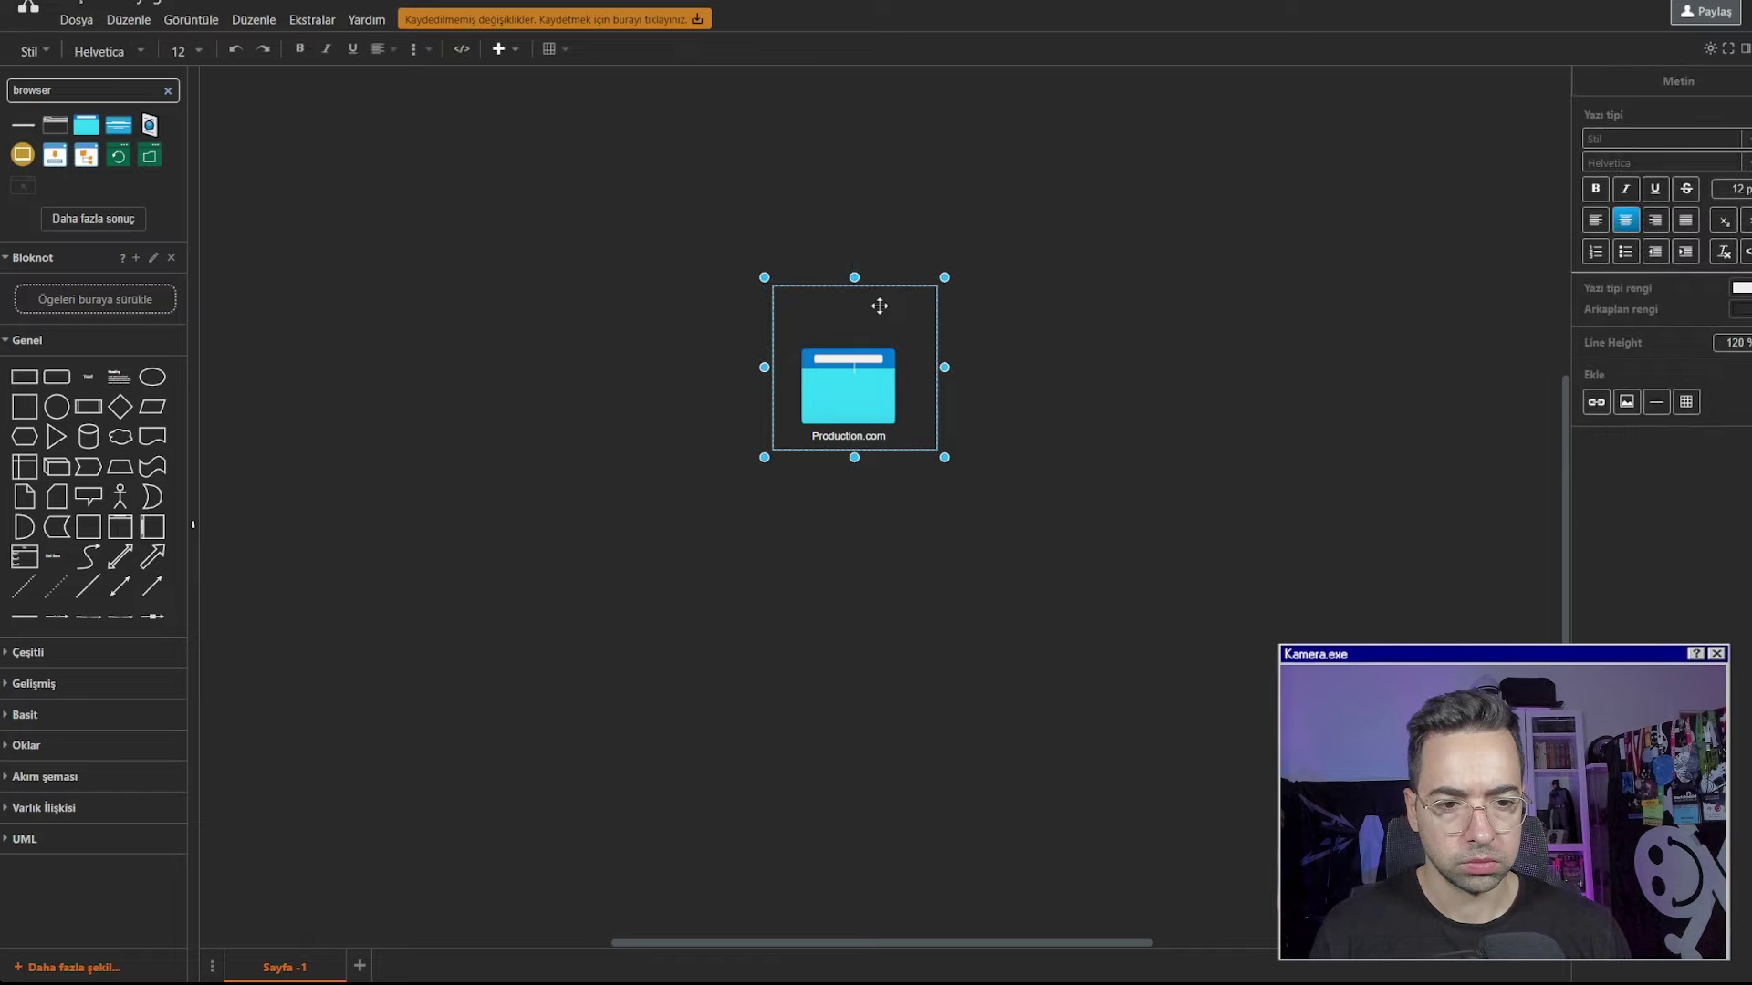
key(ctrl+z)
double_click(896, 371)
click(896, 371)
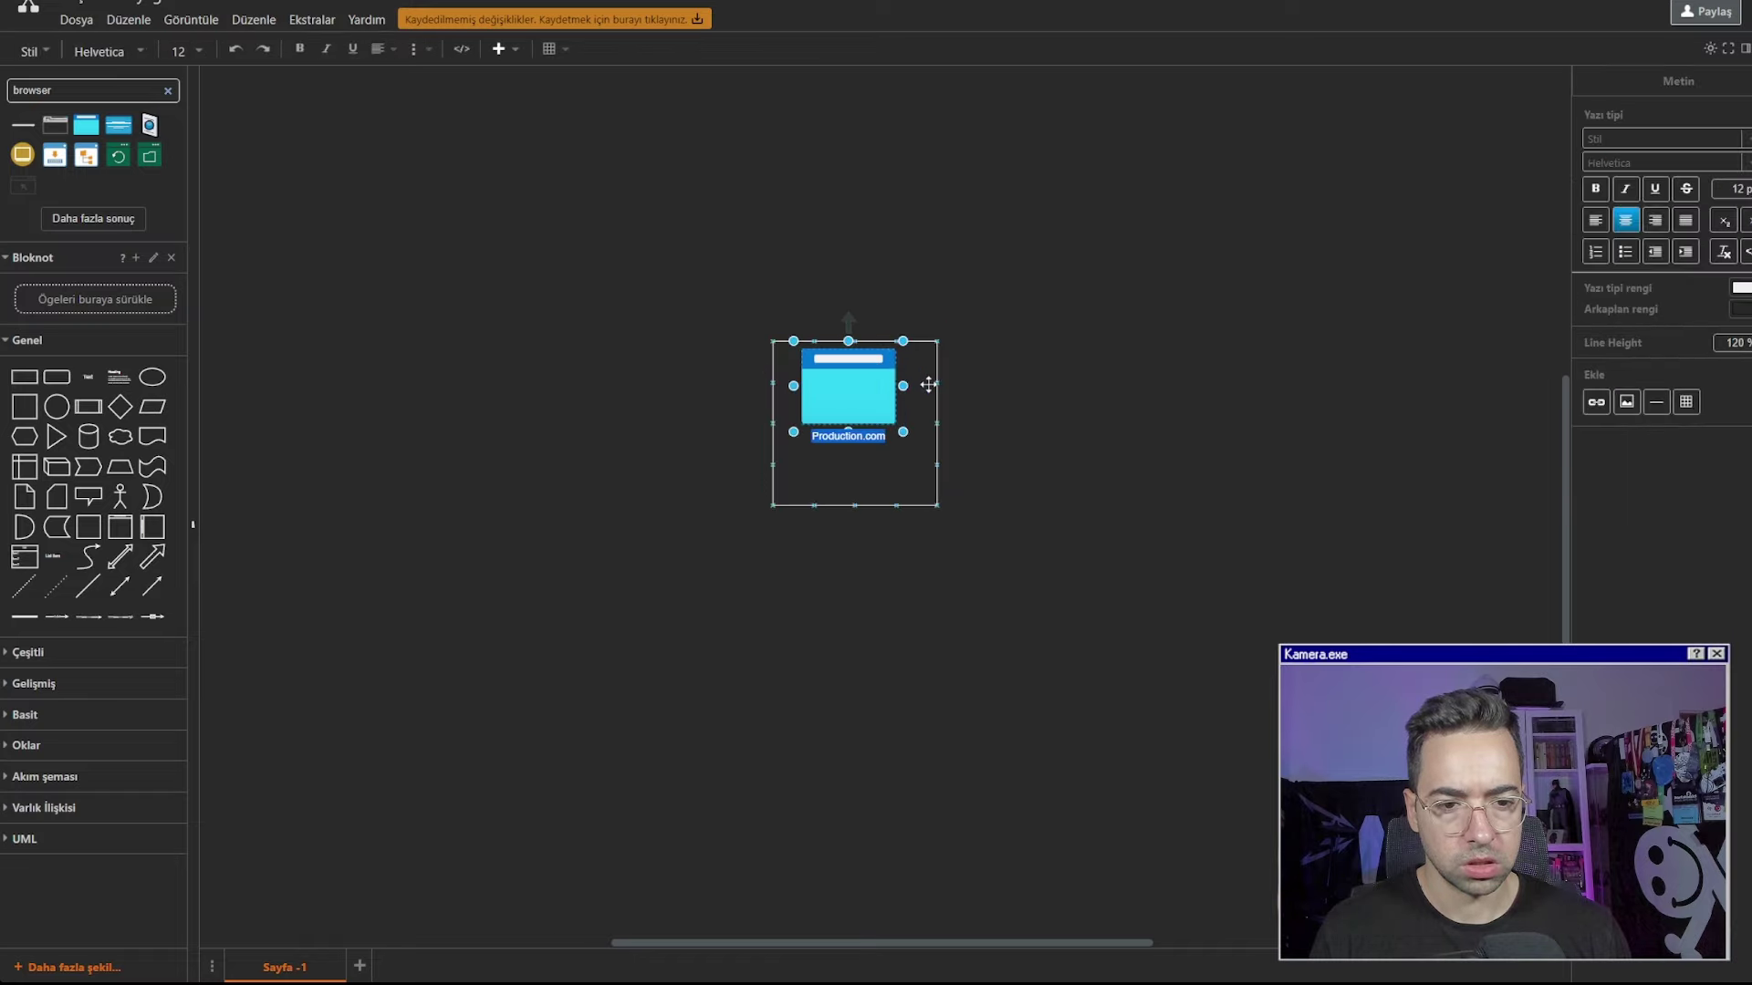
click(928, 383)
drag(927, 383, 907, 343)
drag(866, 469, 878, 454)
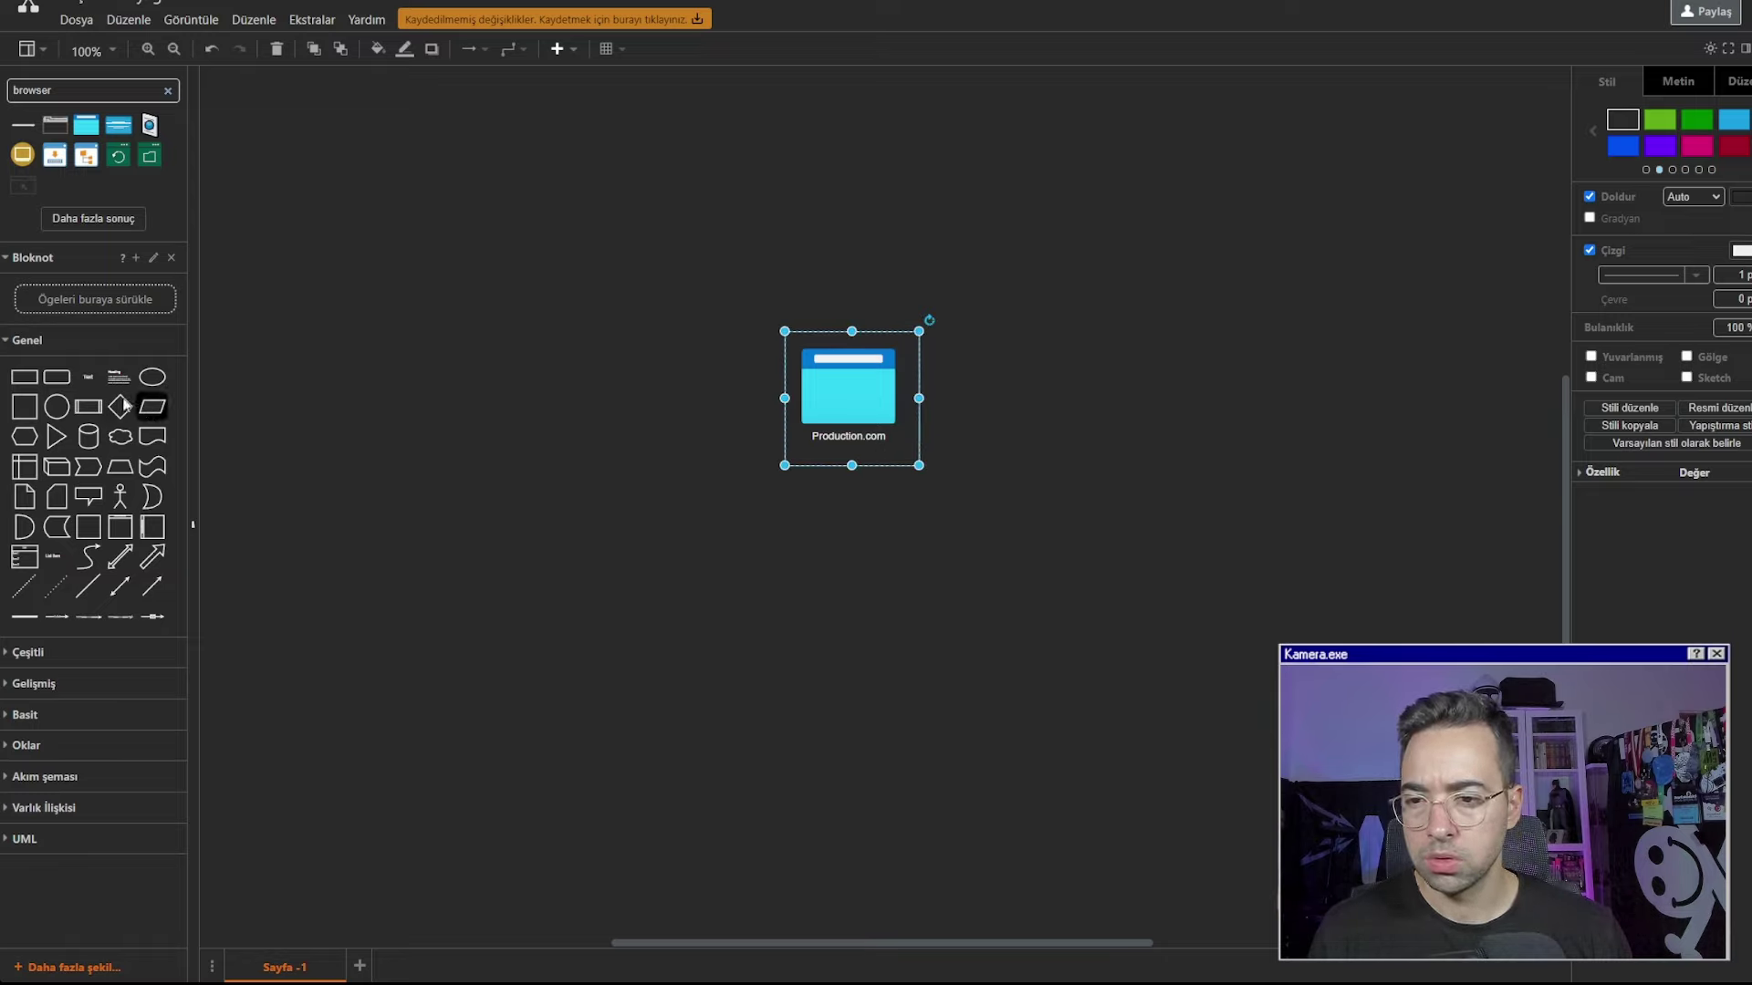
Add a text label reading "EC2 Server" just below the square around Production.com
drag(88, 375, 829, 495)
double_click(829, 496)
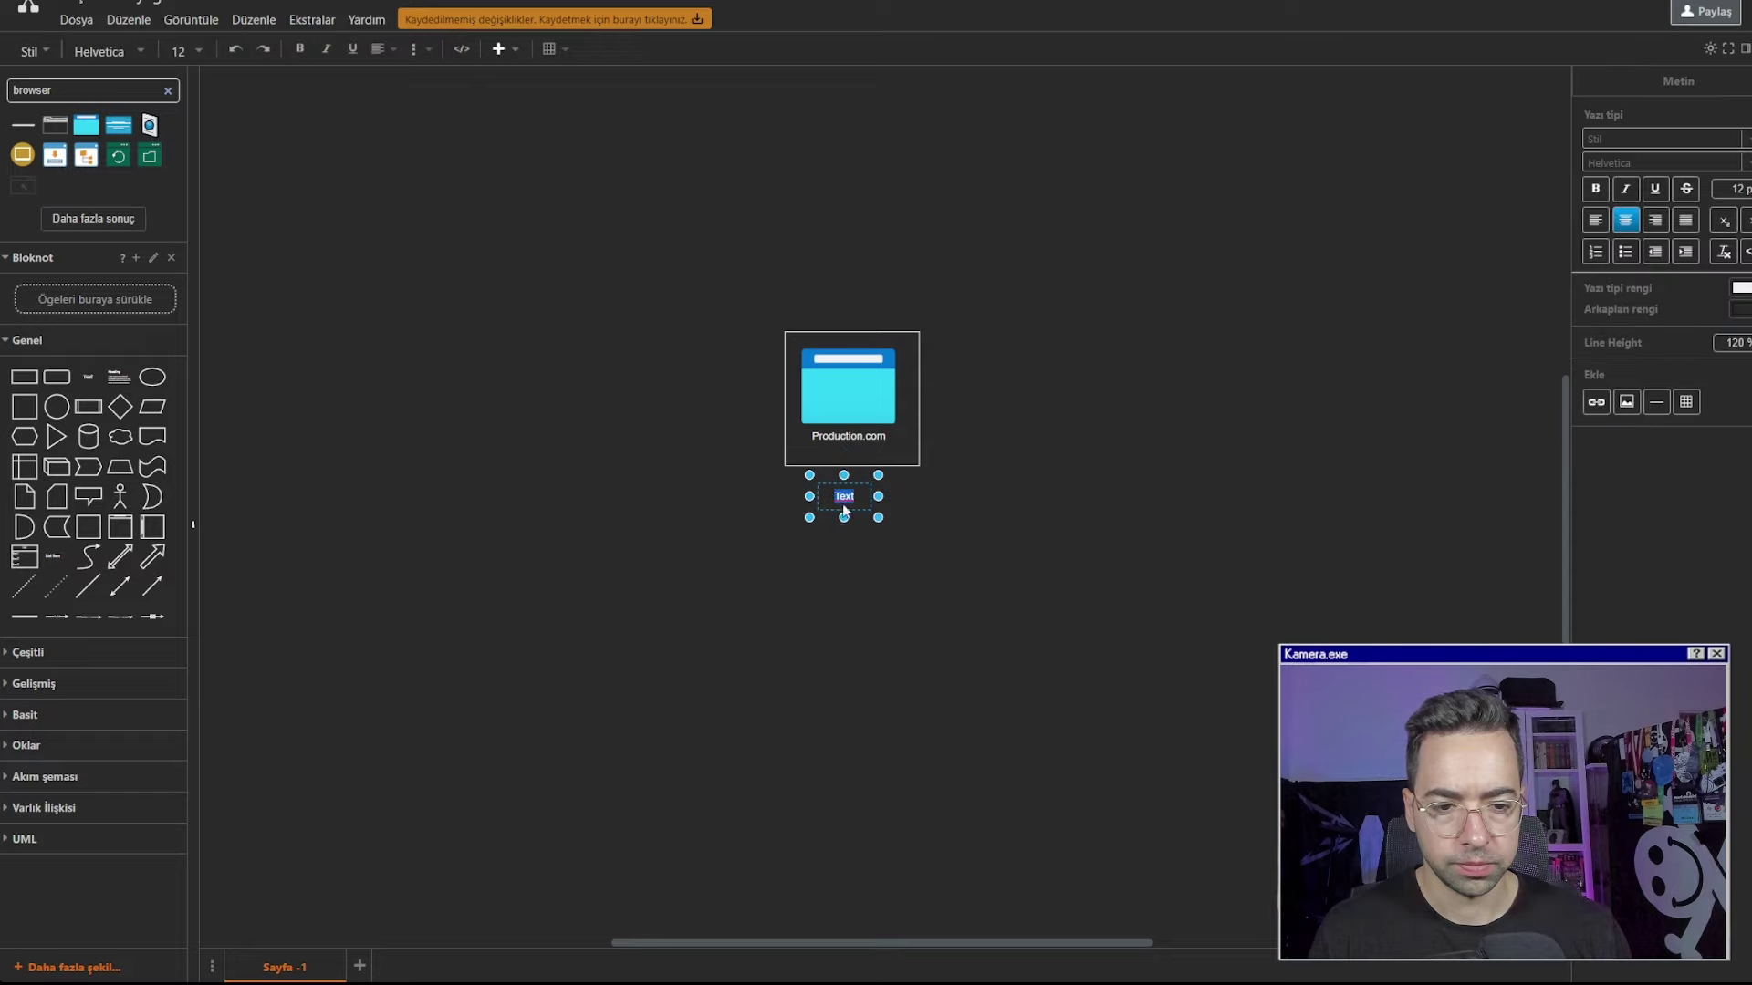
text(EC2 Serve)
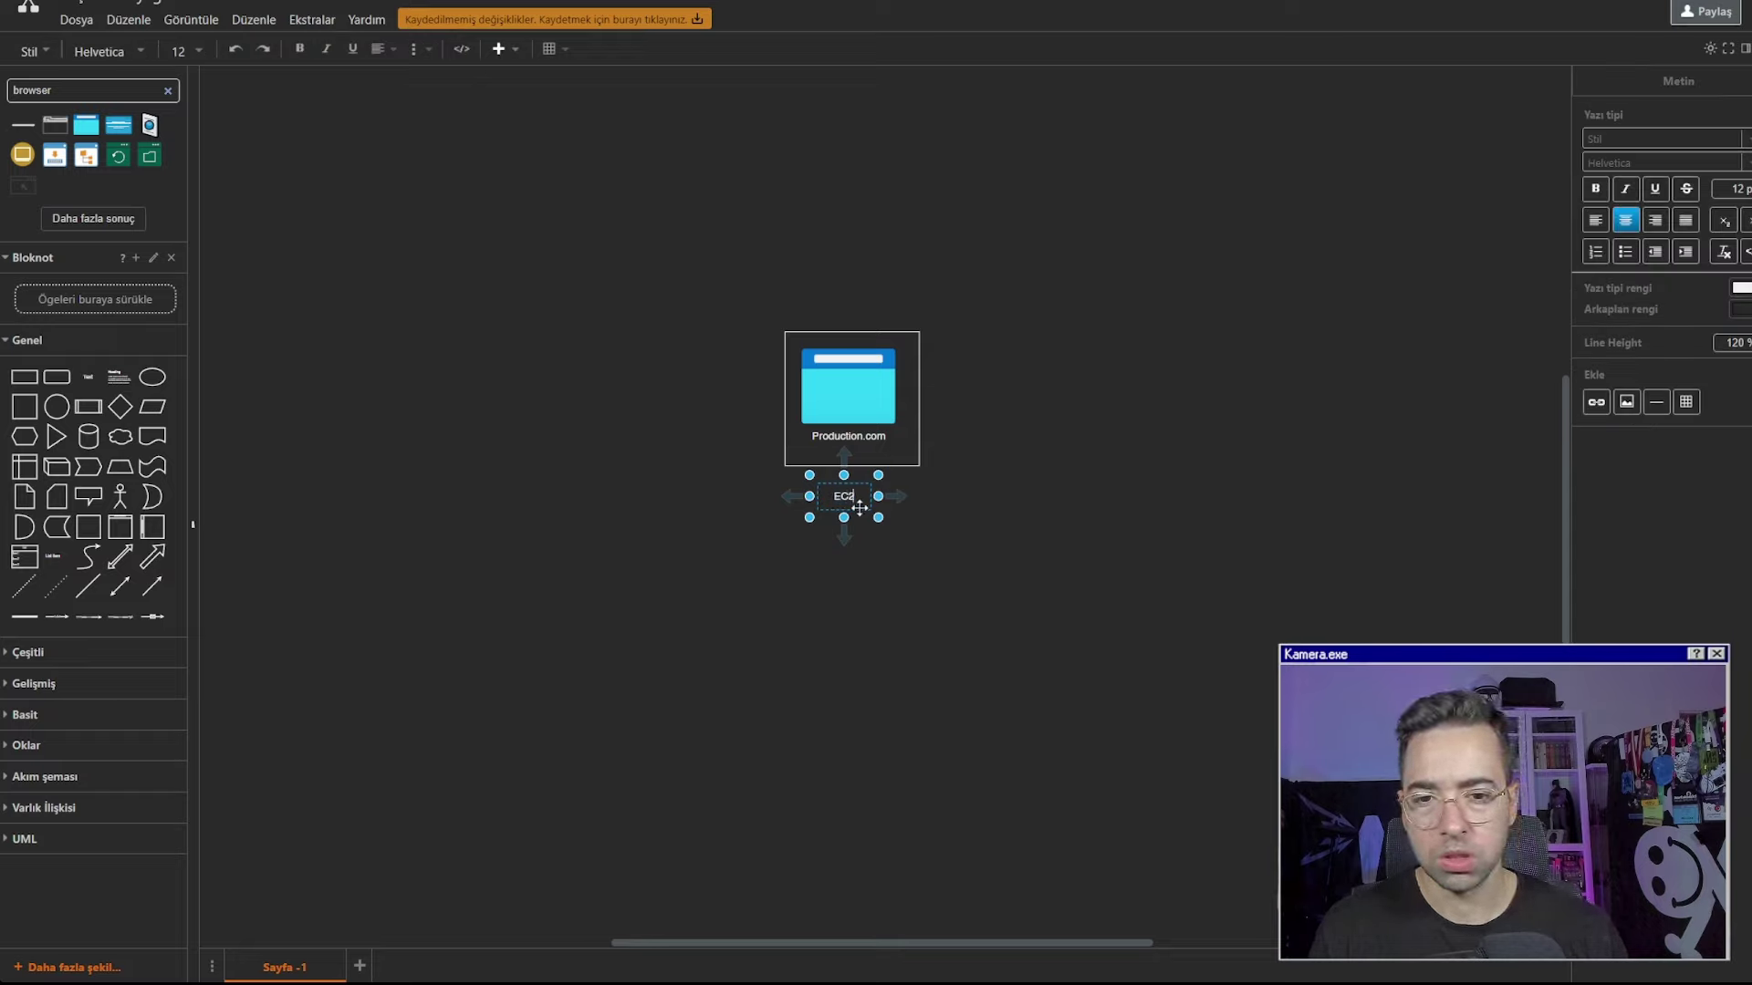
text(r)
key(Escape)
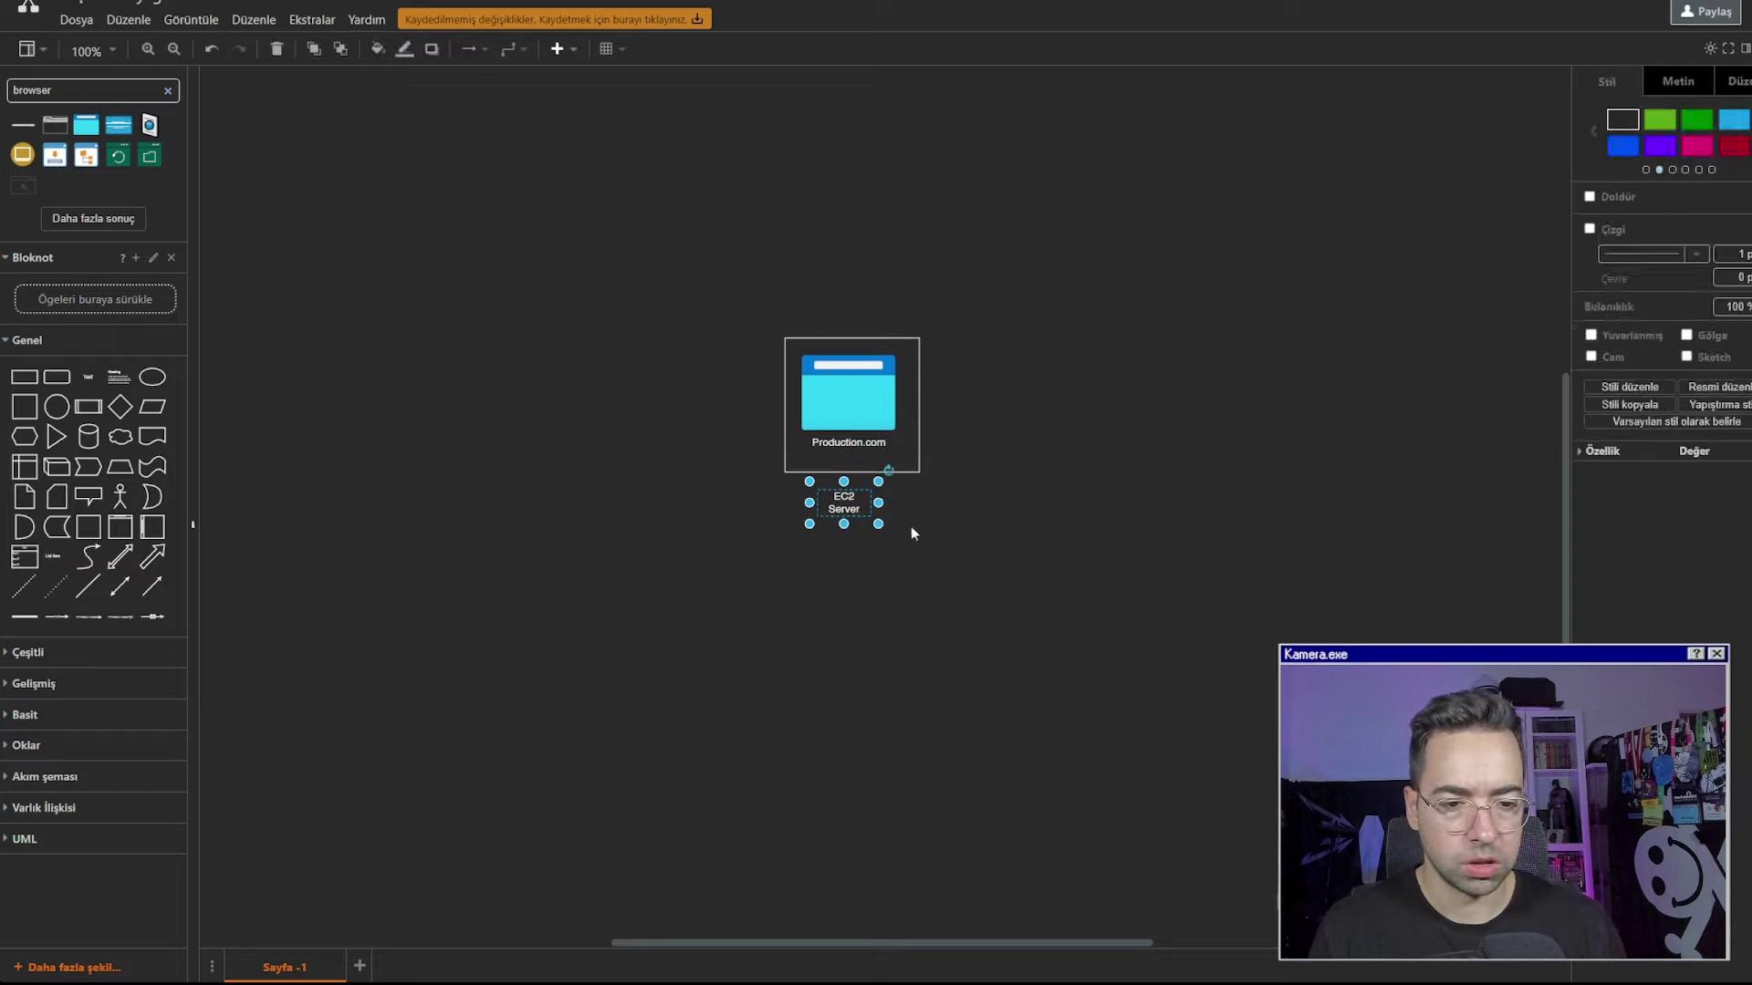
Move the EC2 Server label slightly closer to the square and centre it beneath the Production.com frame
click(911, 525)
click(845, 500)
drag(844, 501, 848, 488)
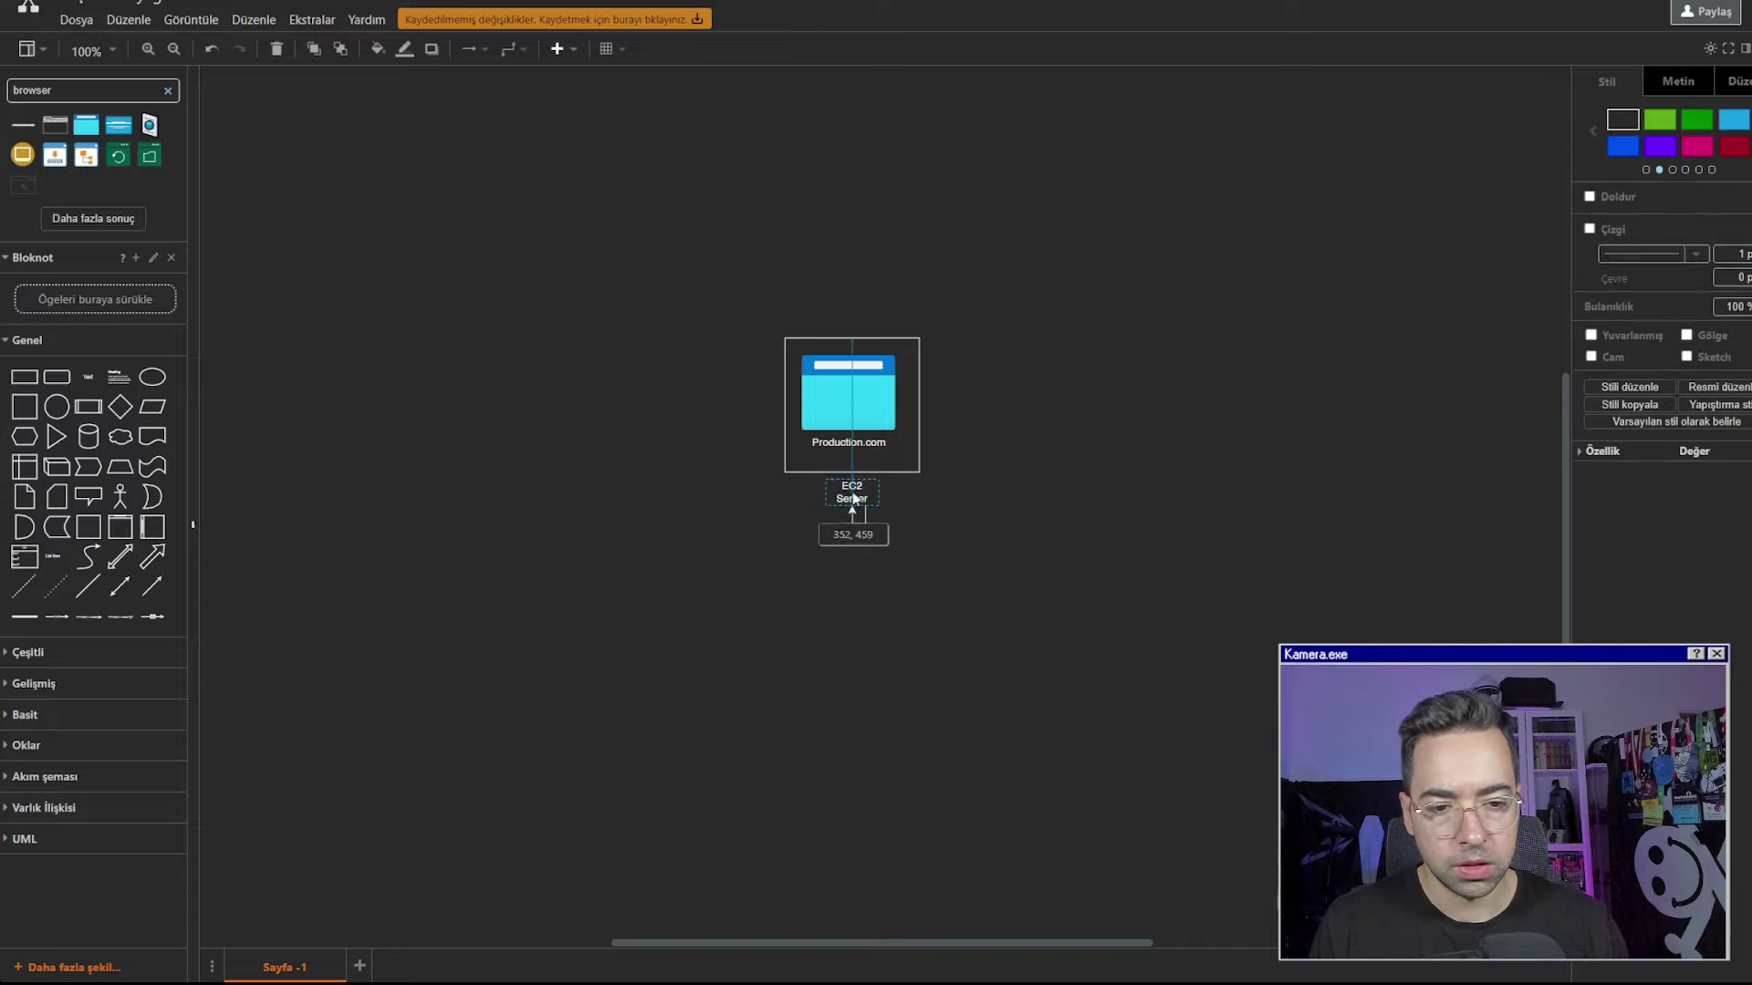
click(878, 524)
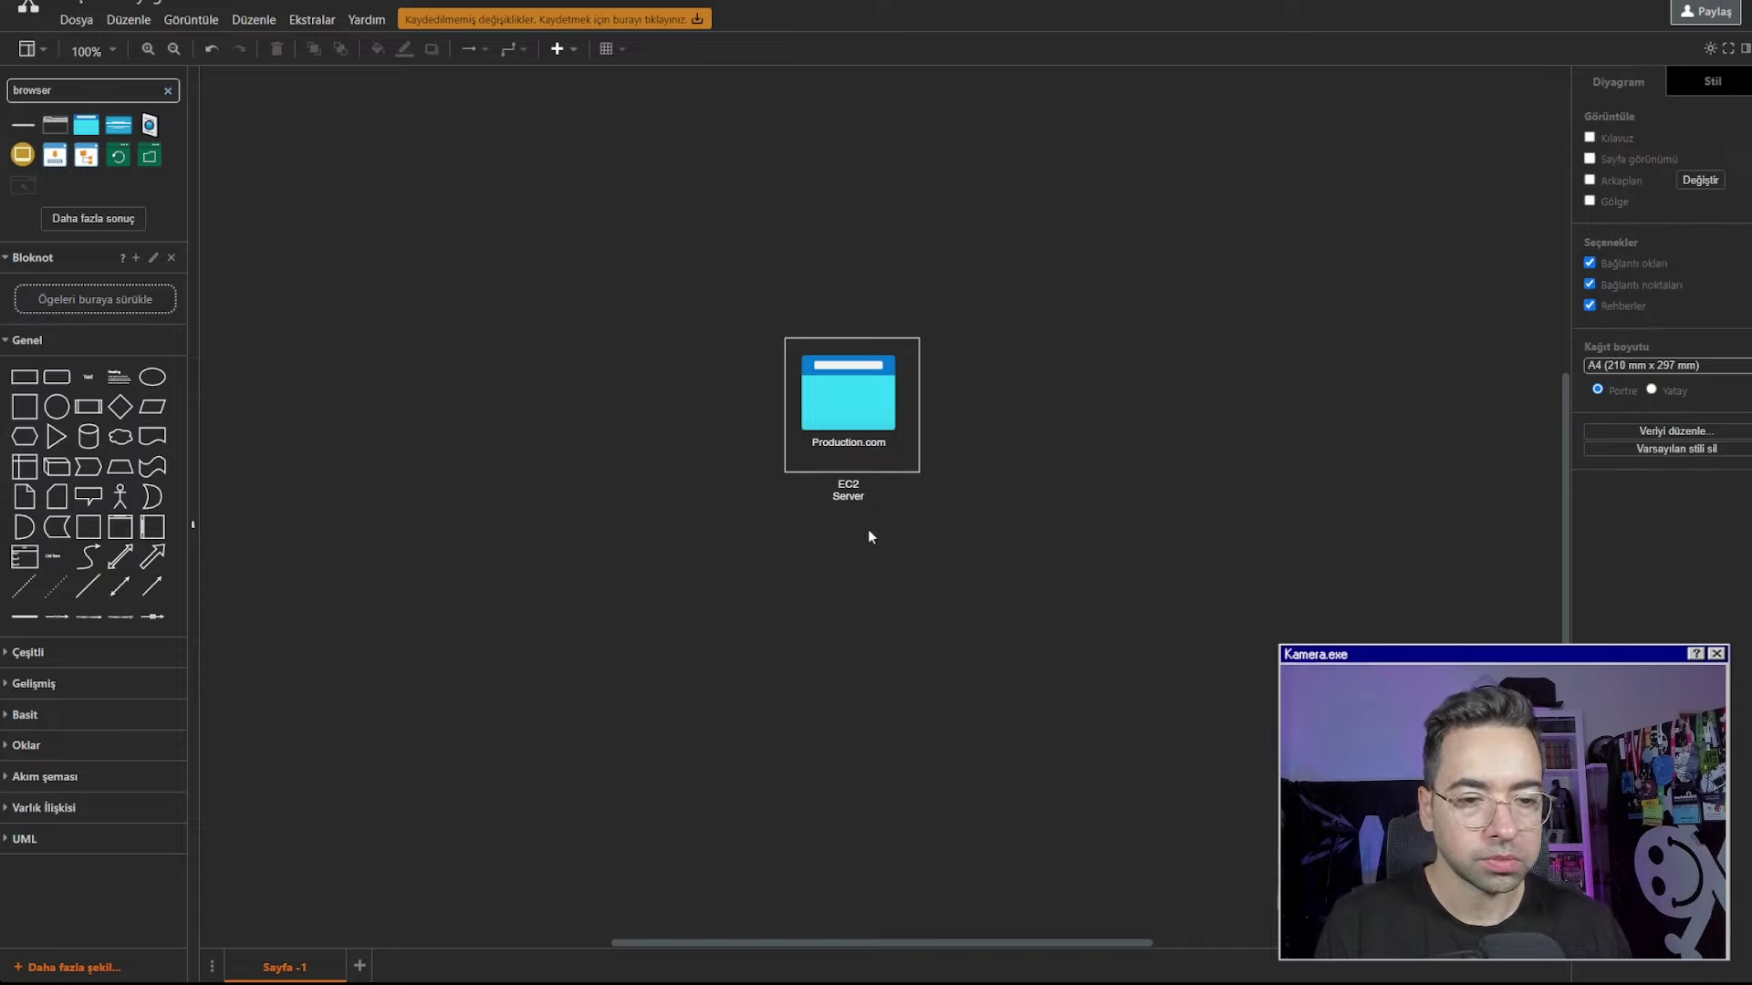
Search the shape library for "user" and place the outlined User figure on the canvas ahead of the Production.com frame
double_click(90, 88)
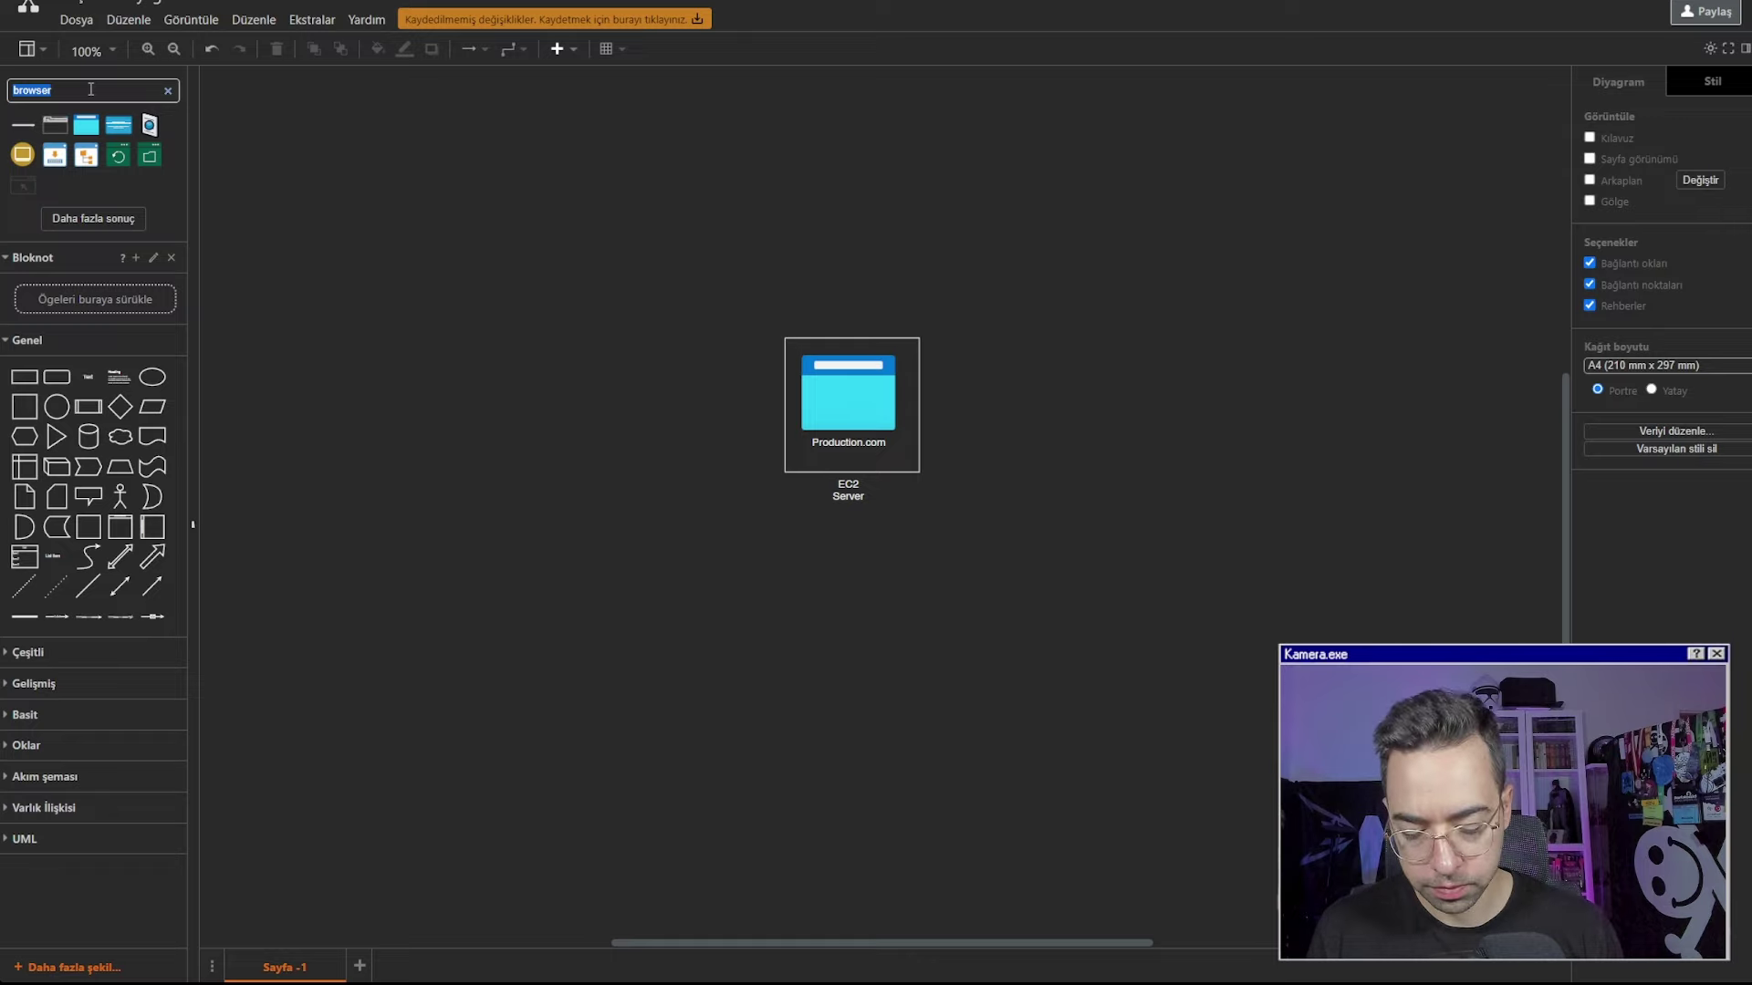
text(us)
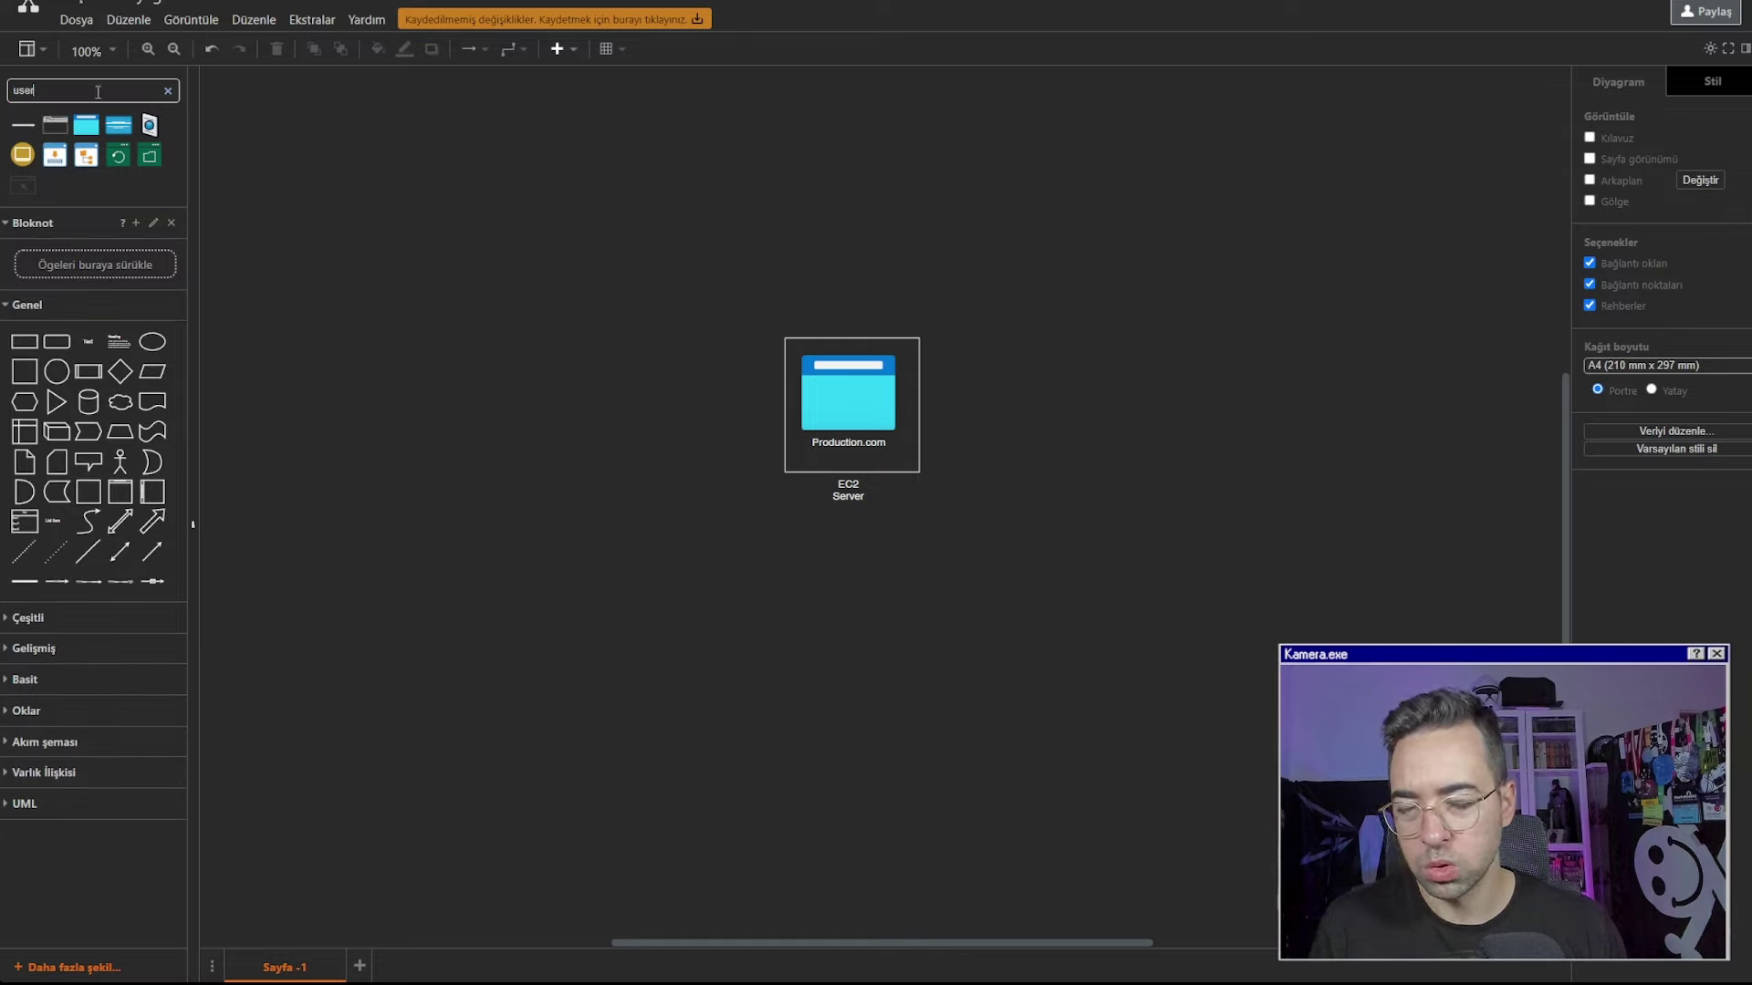
text(er)
key(Return)
mouse_move(54, 125)
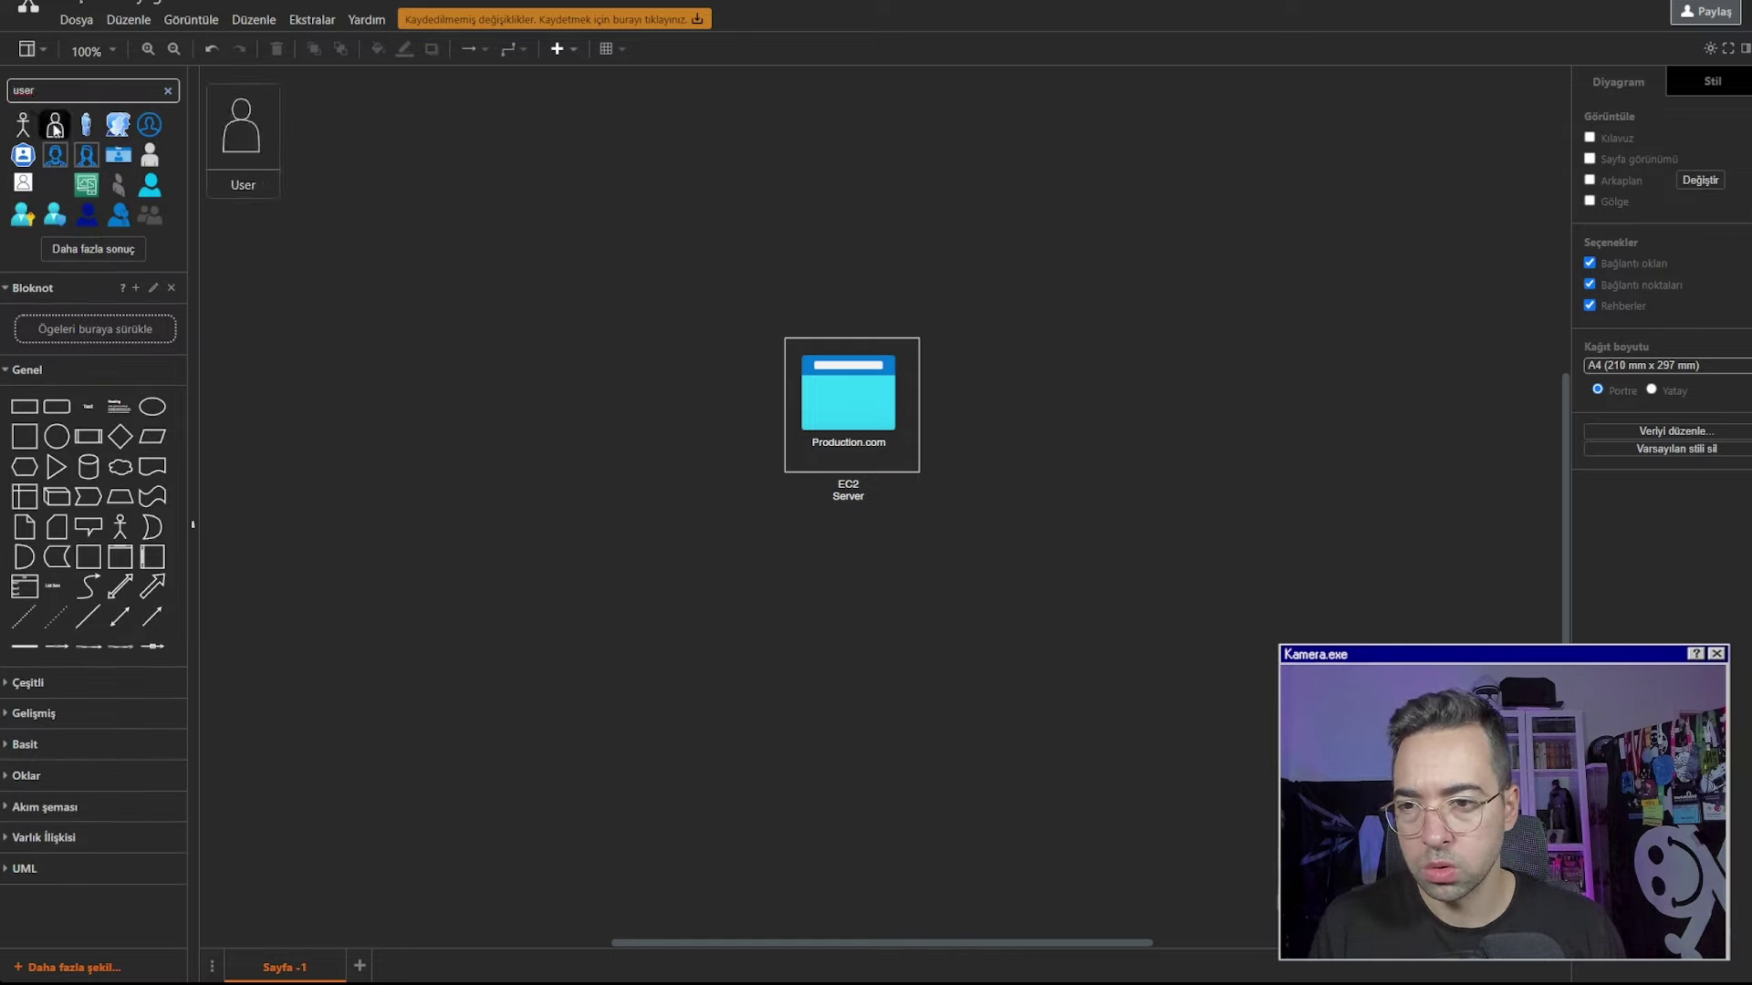
drag(55, 125, 547, 453)
drag(504, 398, 540, 402)
Label the person figure "User" and nudge it so it lines up with the Production.com frame
double_click(540, 401)
text(Use)
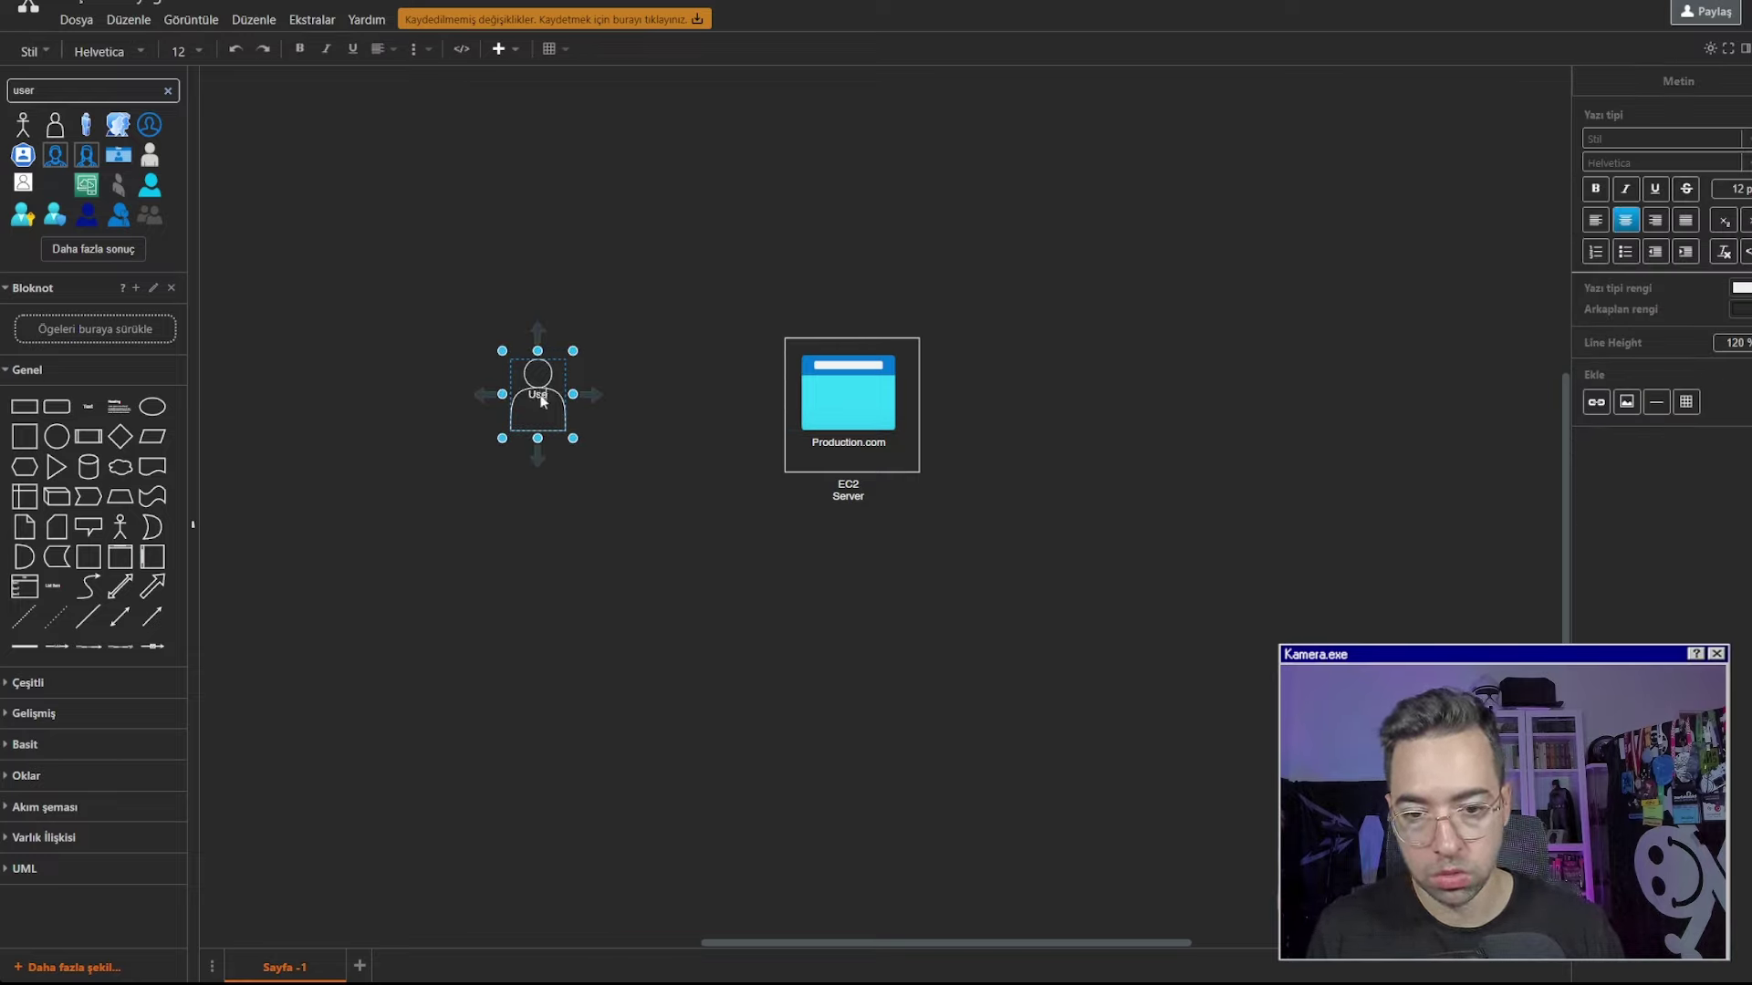
text(r)
click(605, 483)
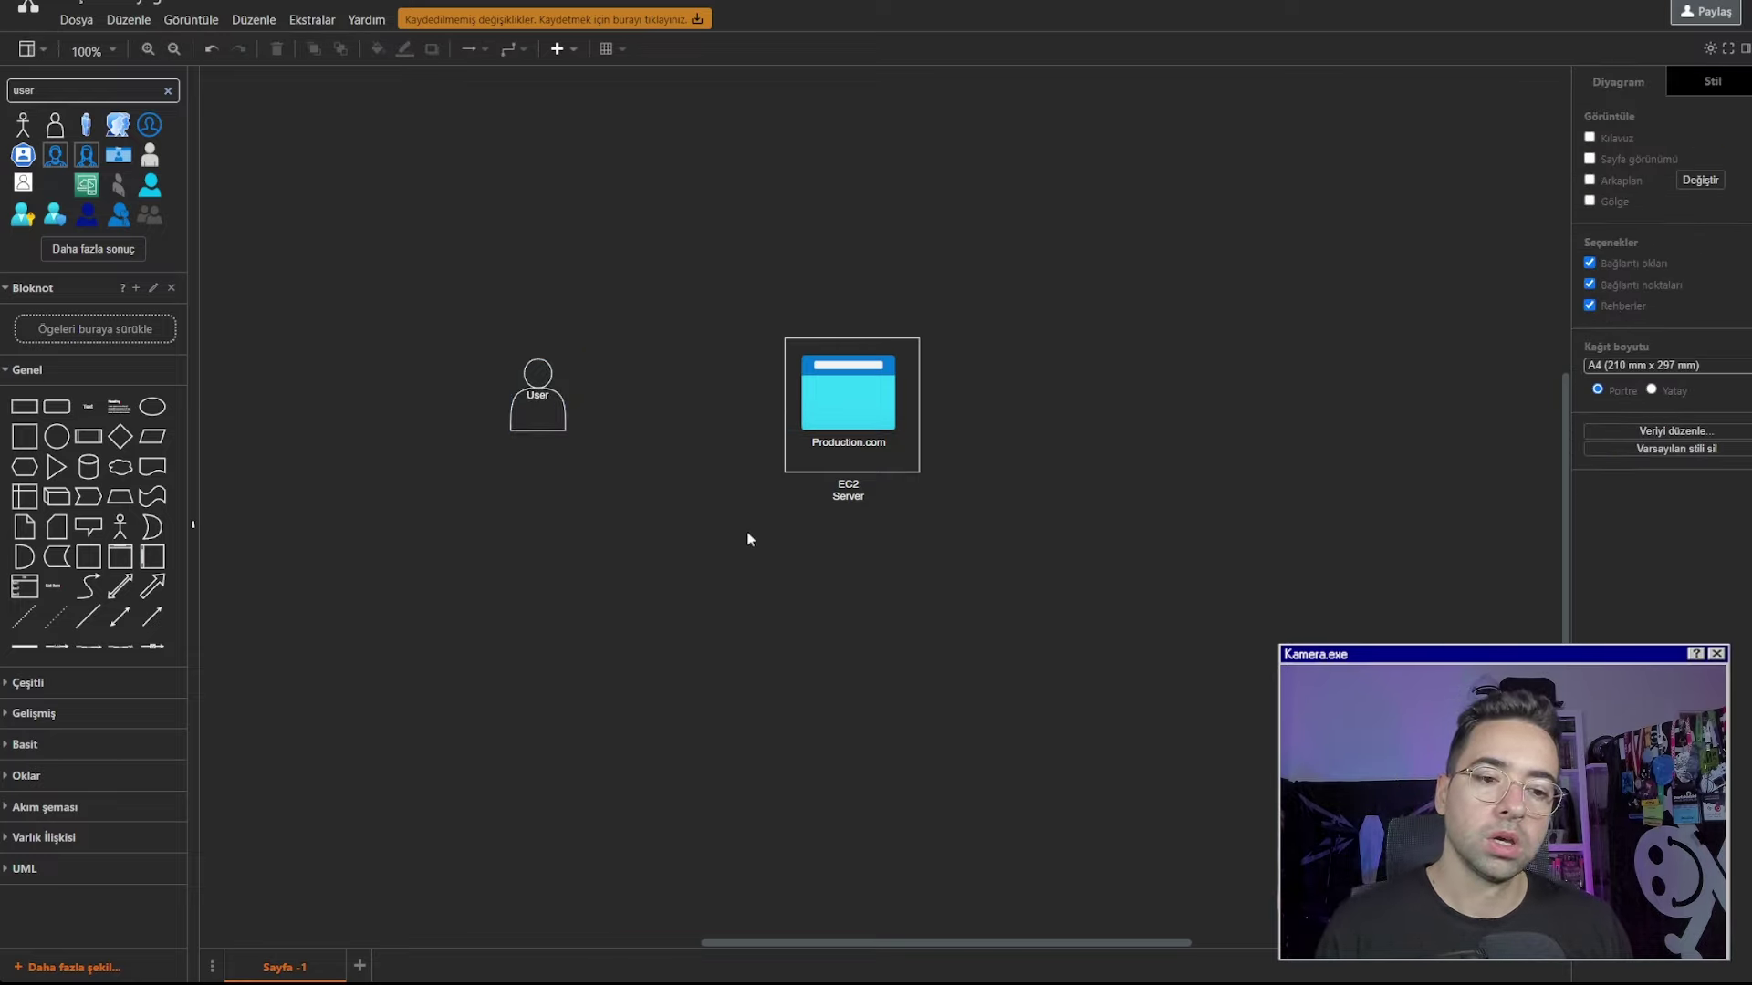
drag(550, 413, 556, 420)
click(683, 507)
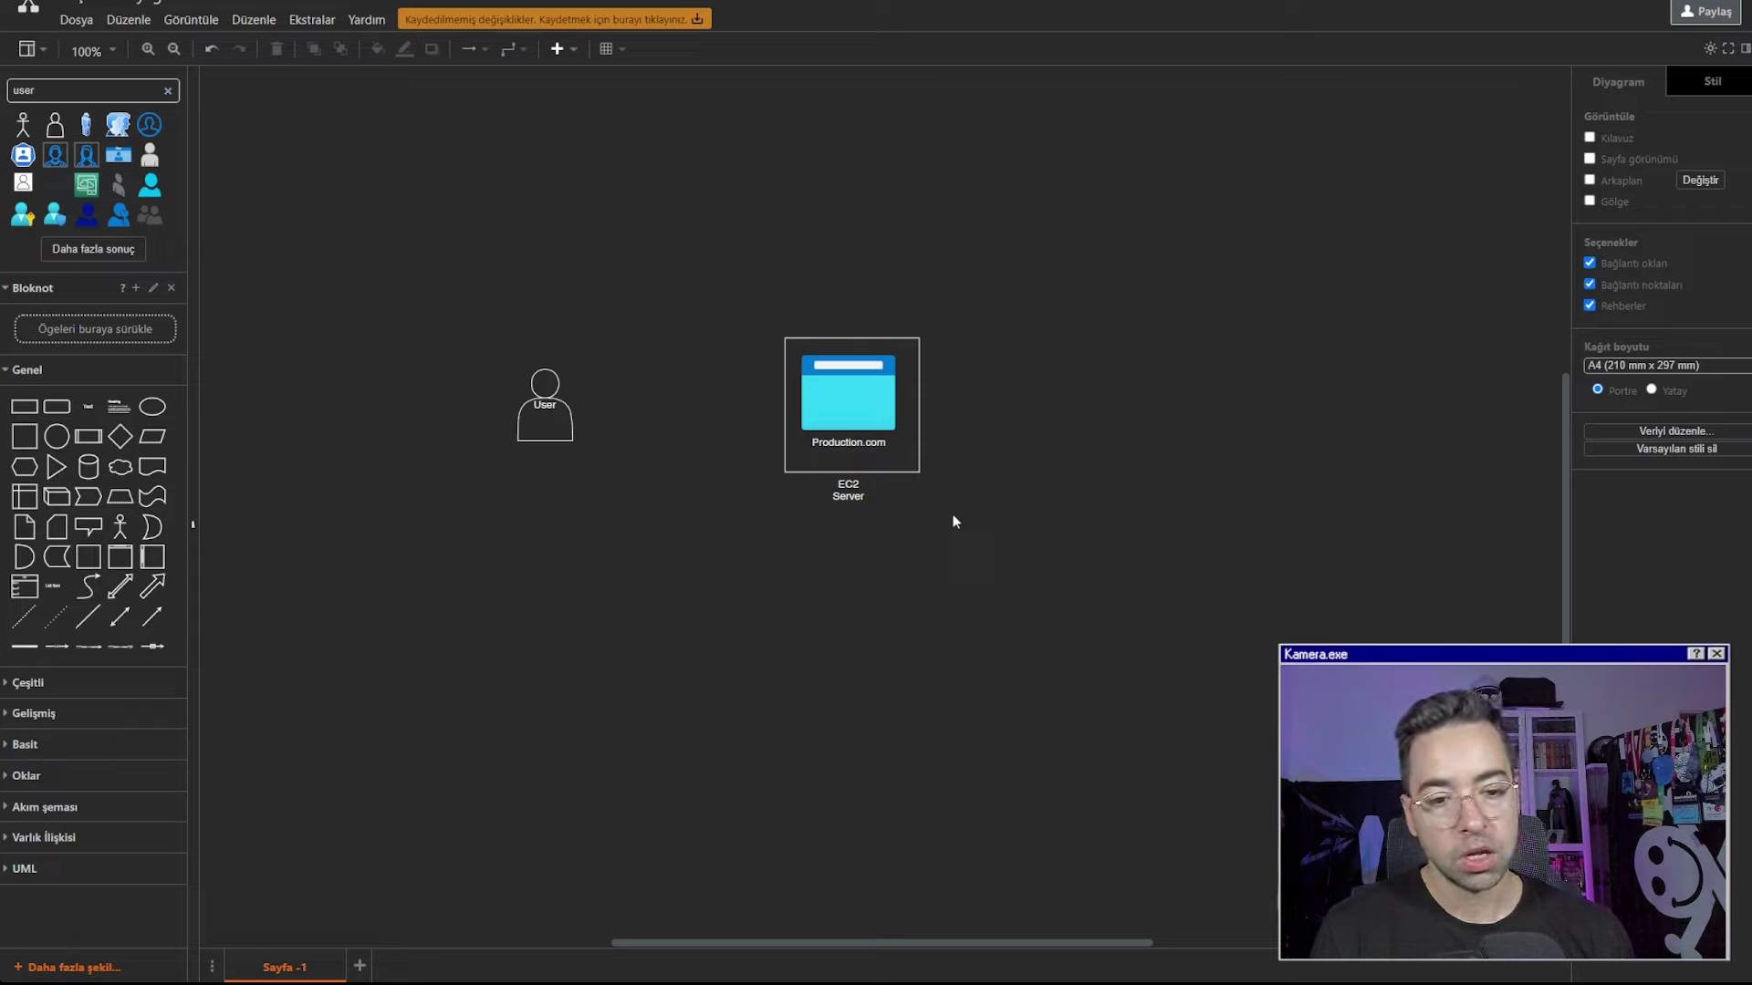
Extend the label under the square to read "EC2 Server: 80, 443" and shift it slightly lower, clear of the frame
click(881, 462)
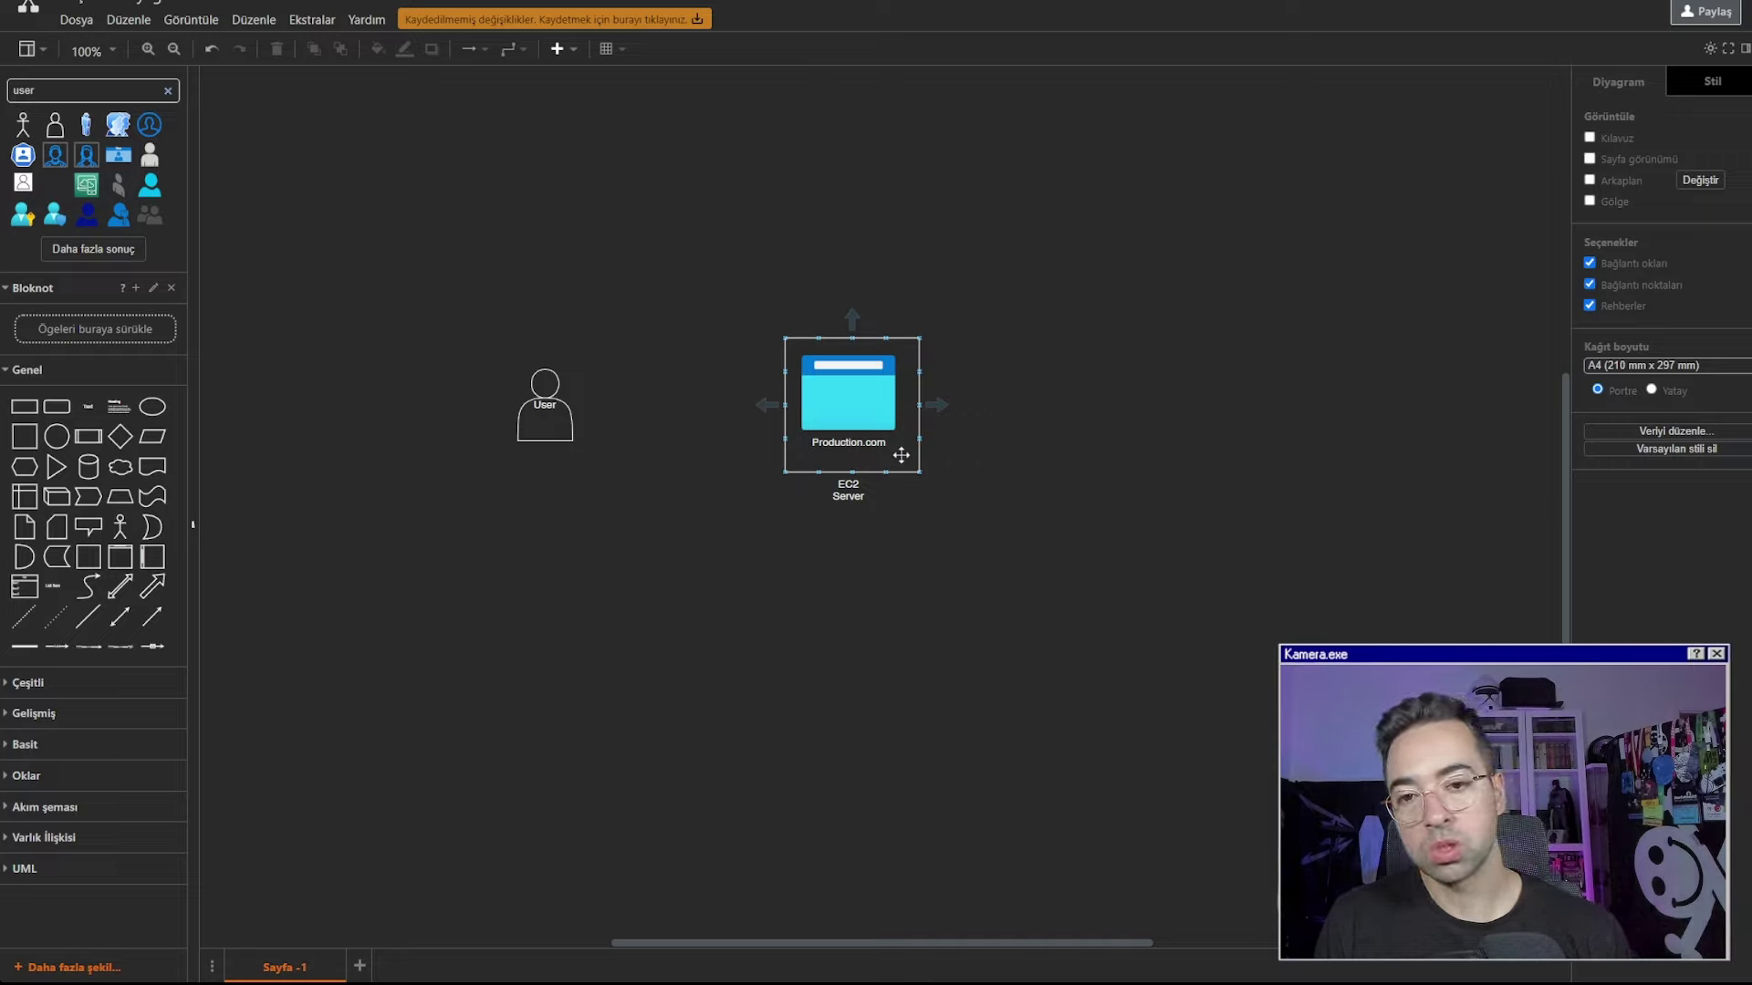
double_click(900, 455)
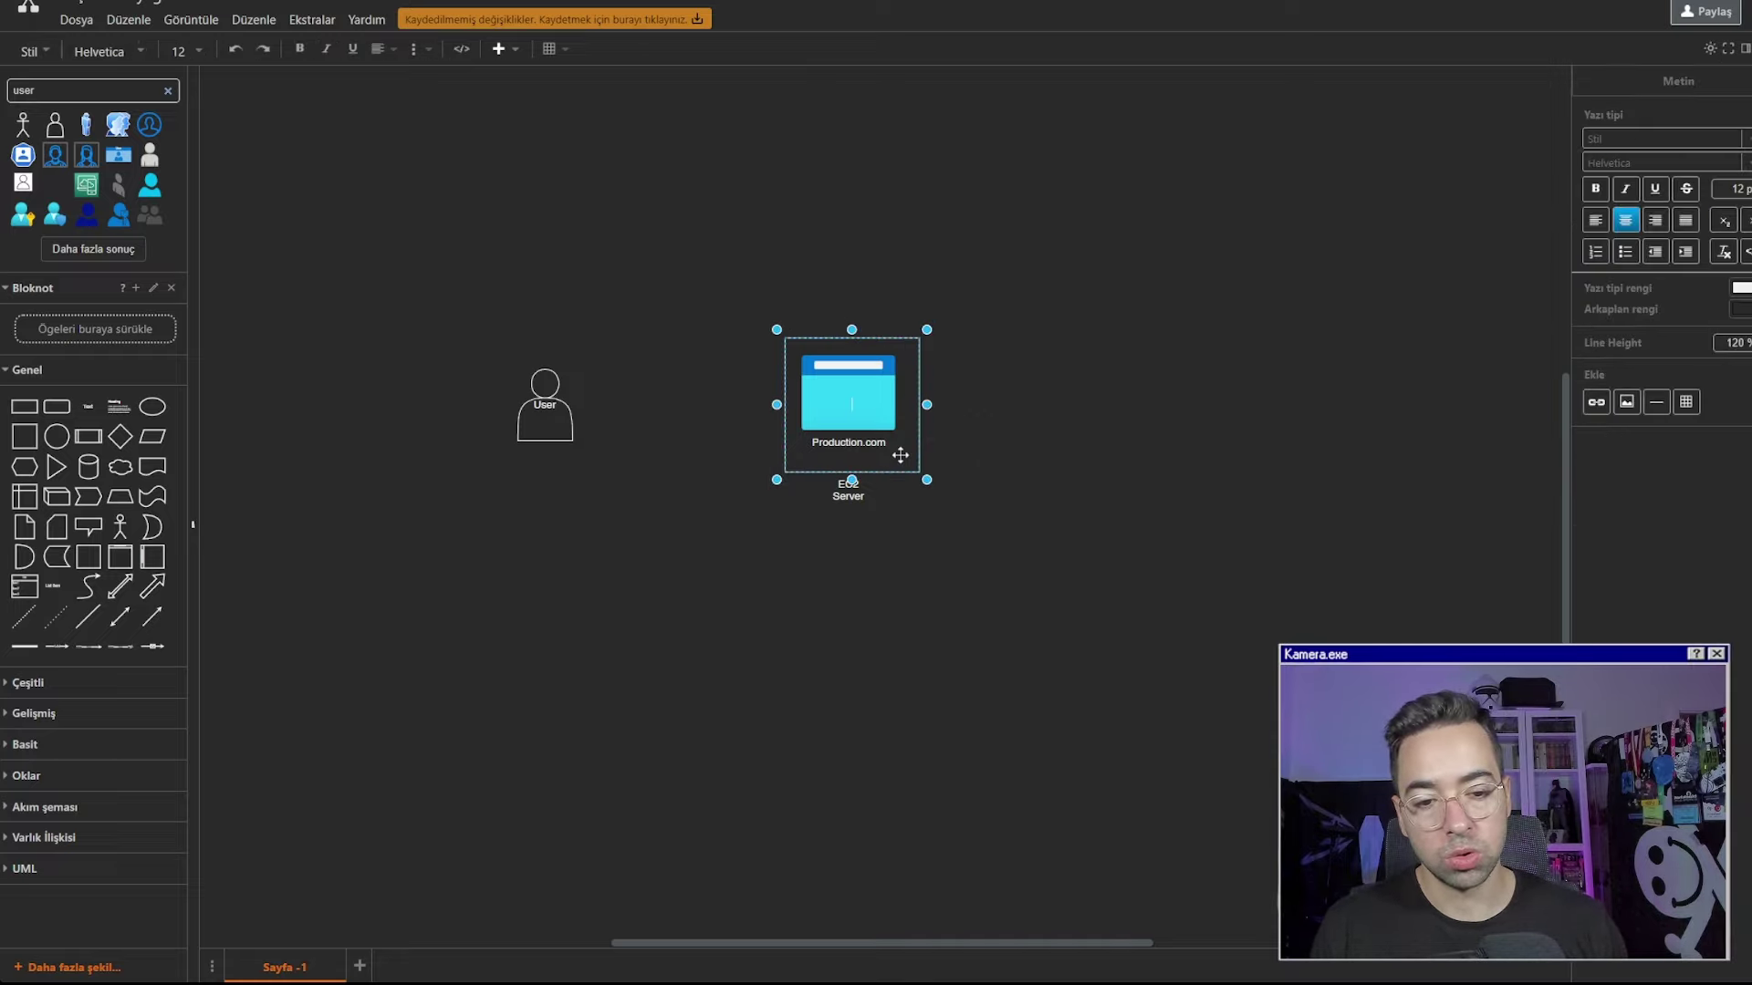
click(905, 502)
click(857, 497)
double_click(863, 500)
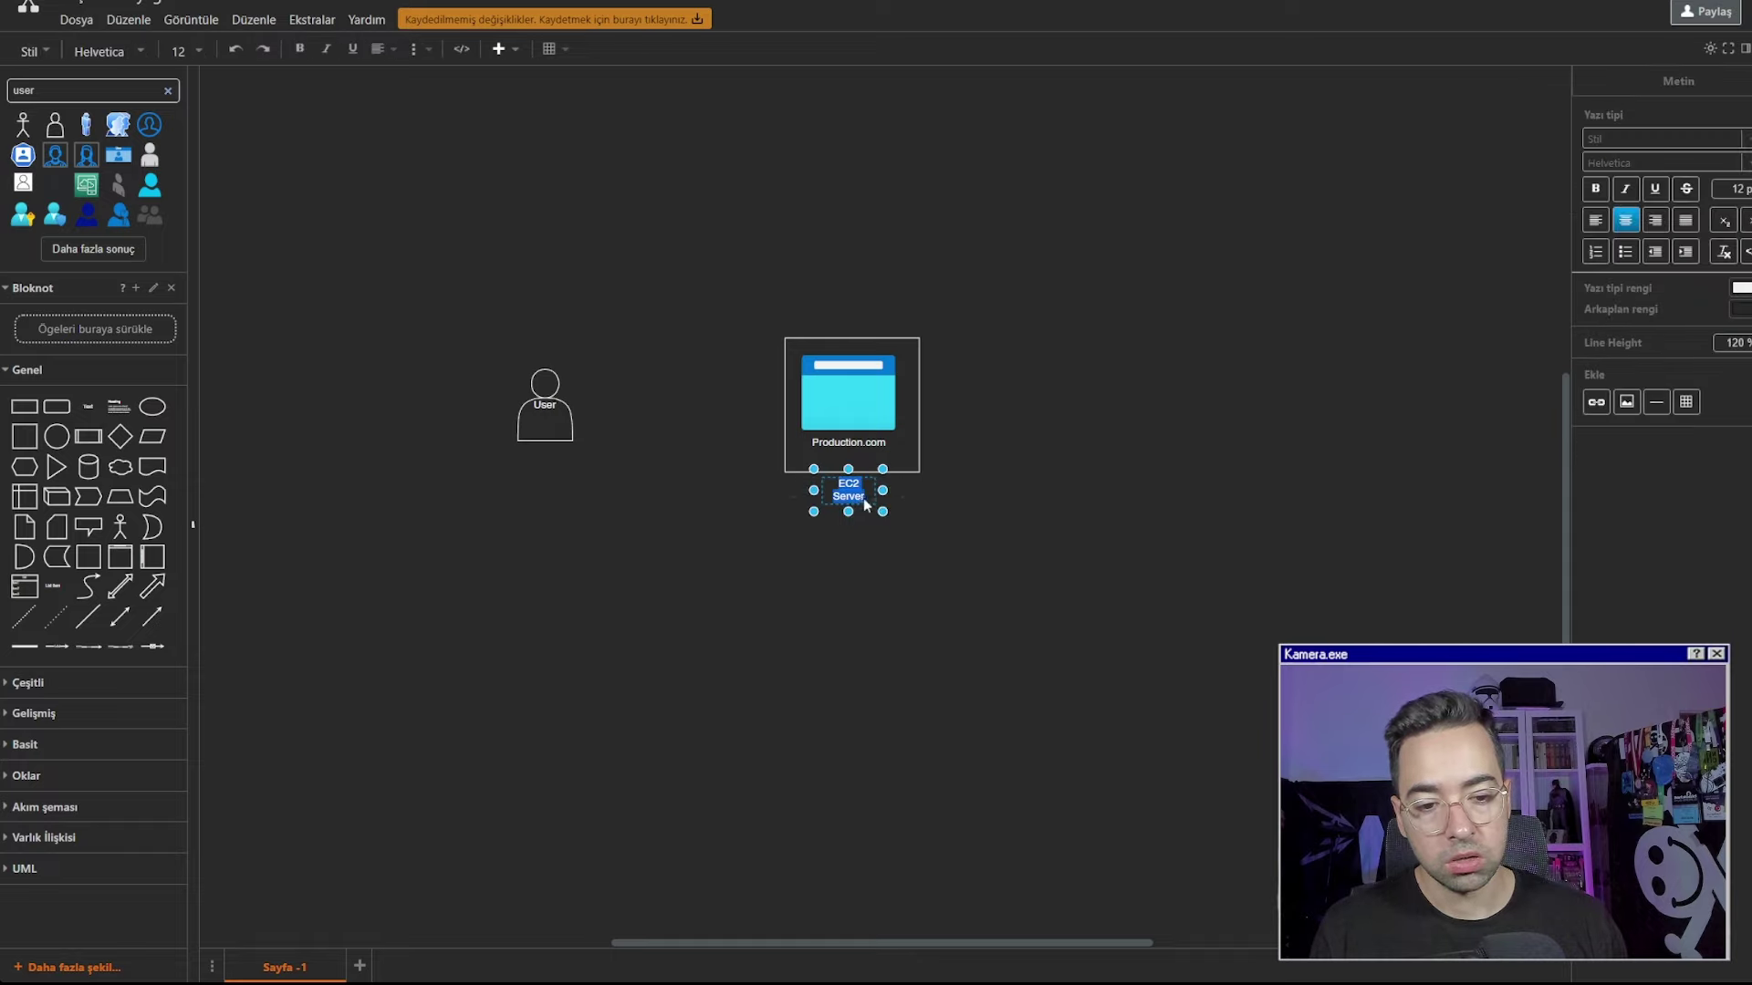
click(865, 503)
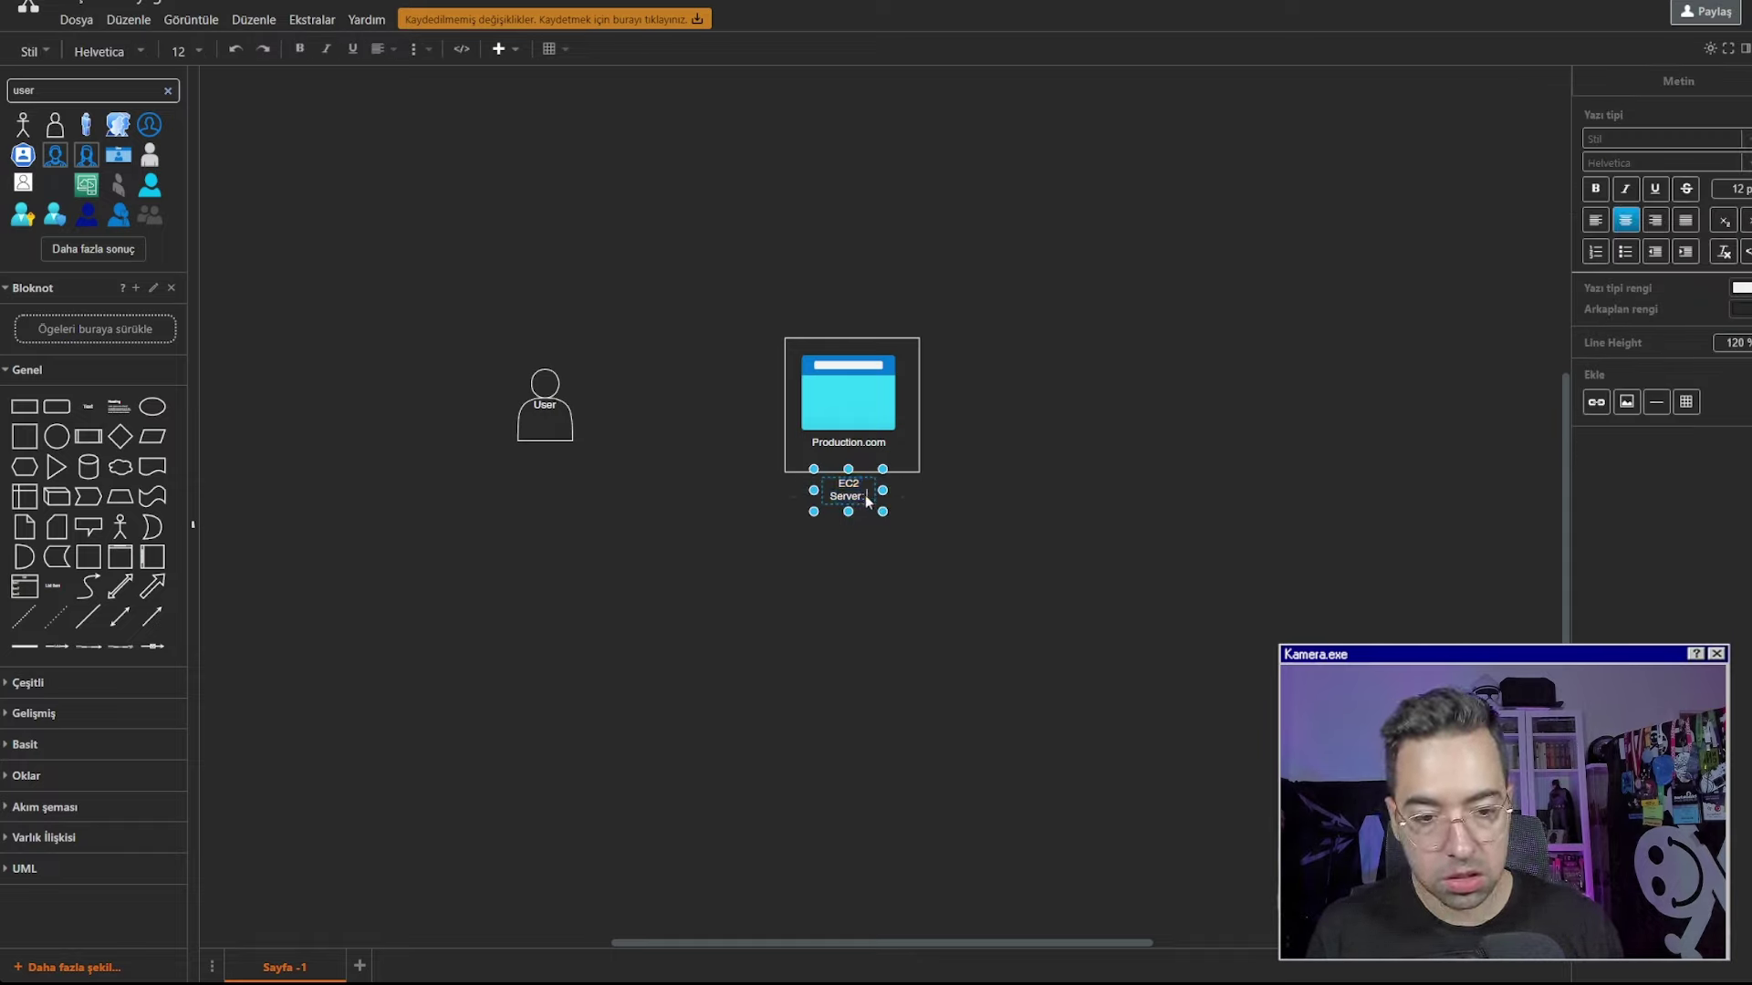
key(Return)
text(80, 443)
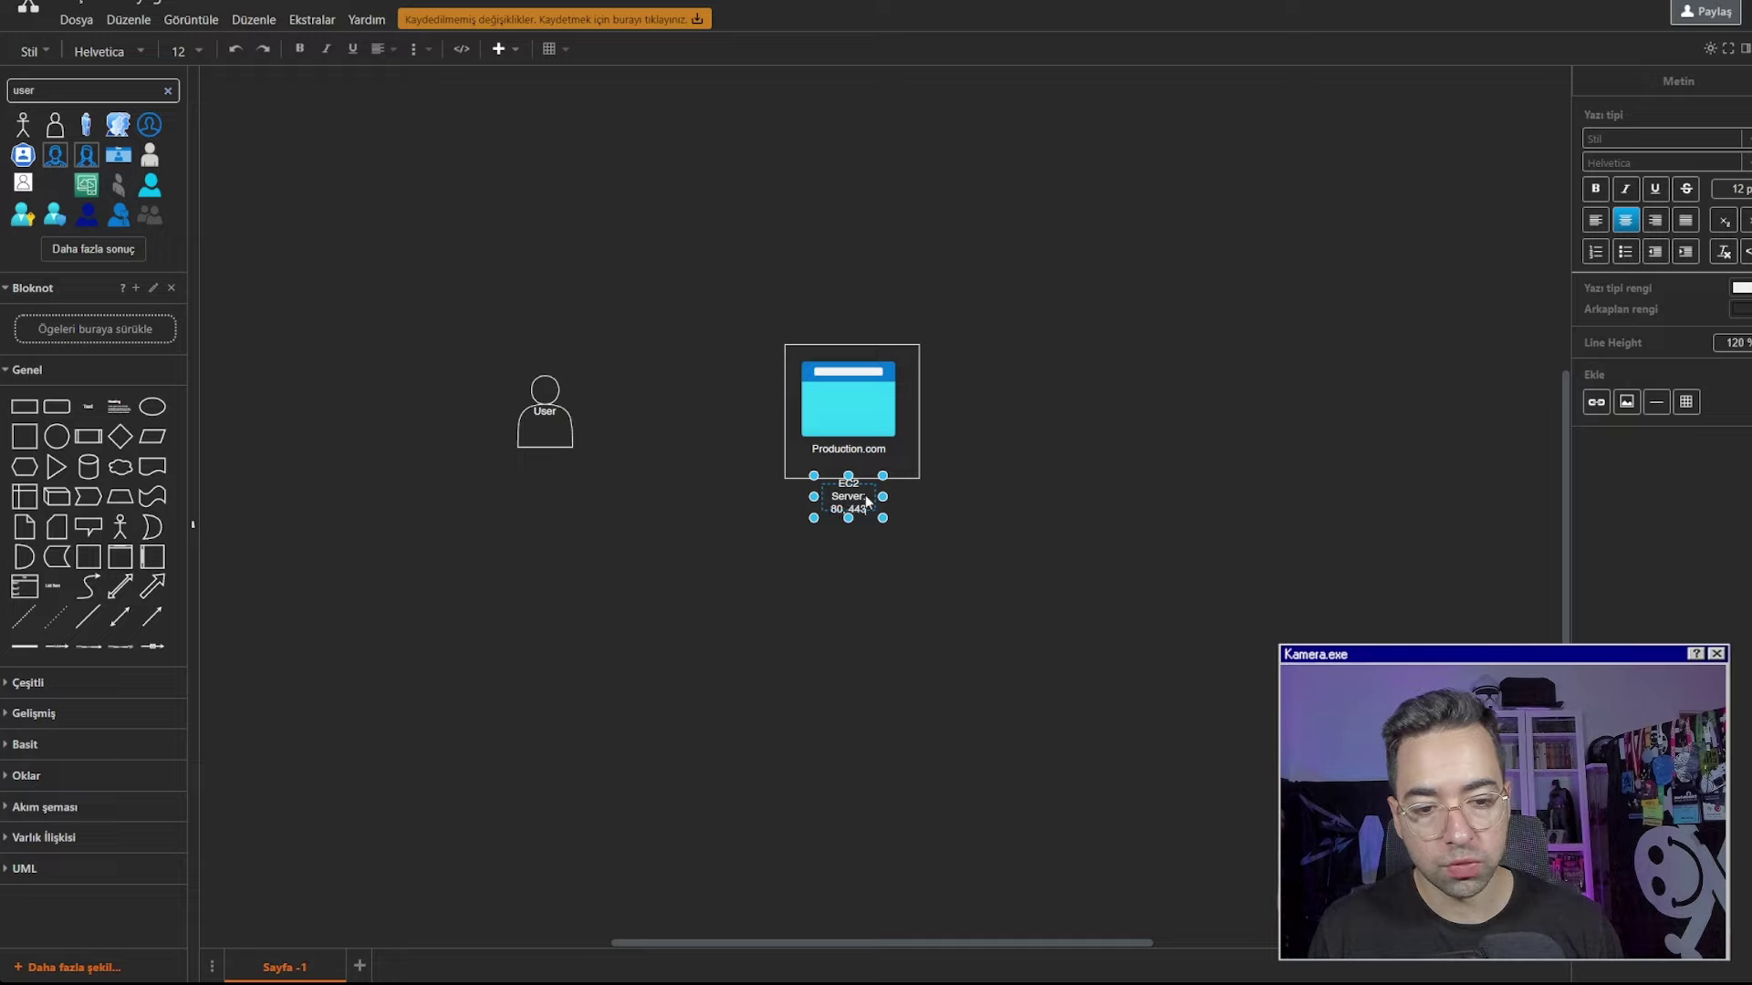
click(890, 577)
click(903, 573)
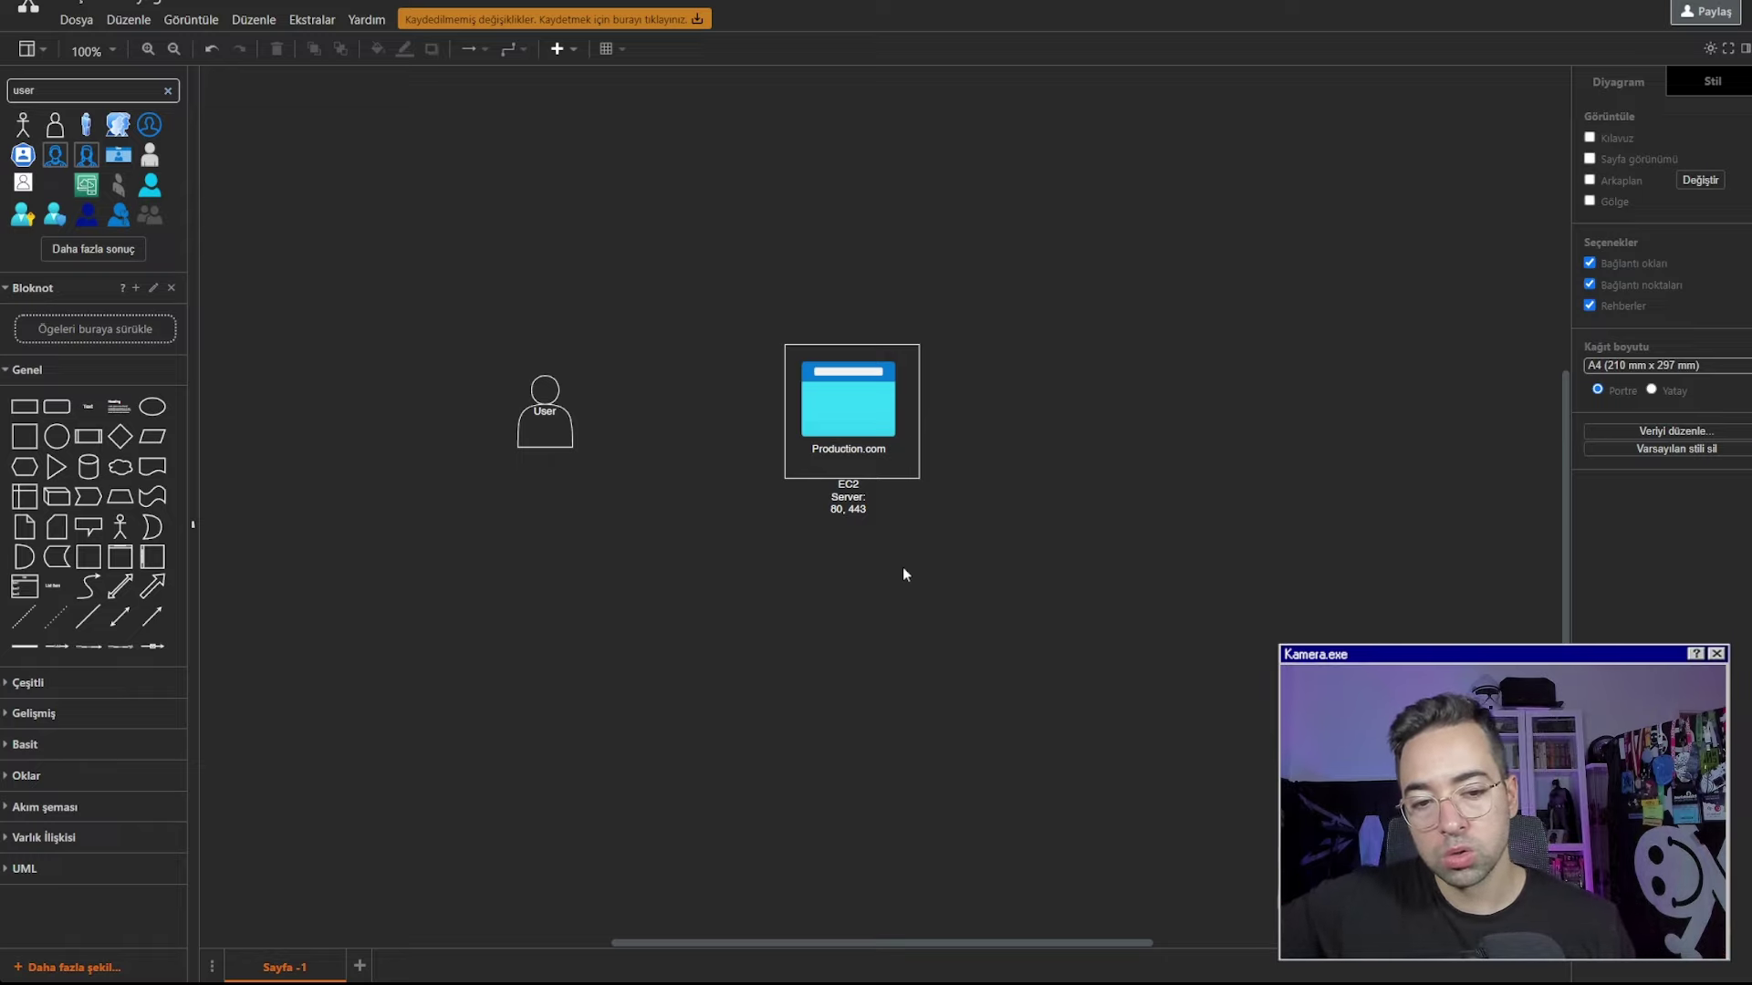
drag(862, 510, 865, 517)
click(926, 533)
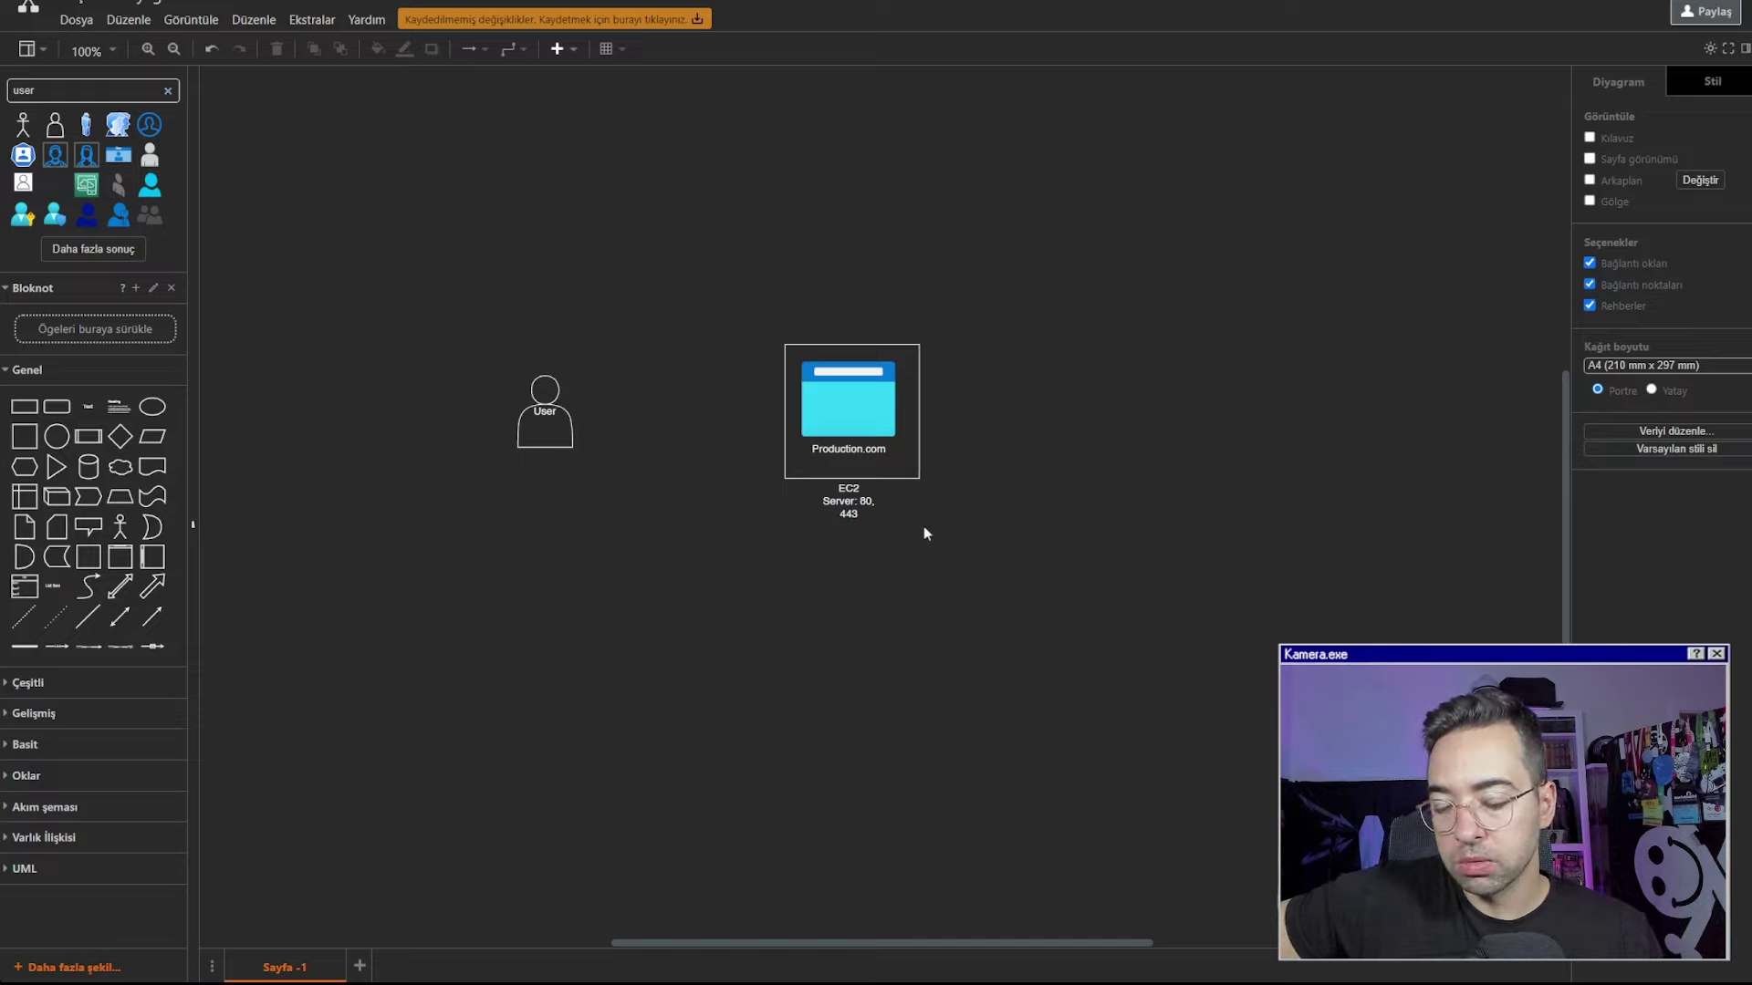
Search the shape library for "firewall" and place the Firewall 1 shape between the User and the Production.com frame
click(168, 90)
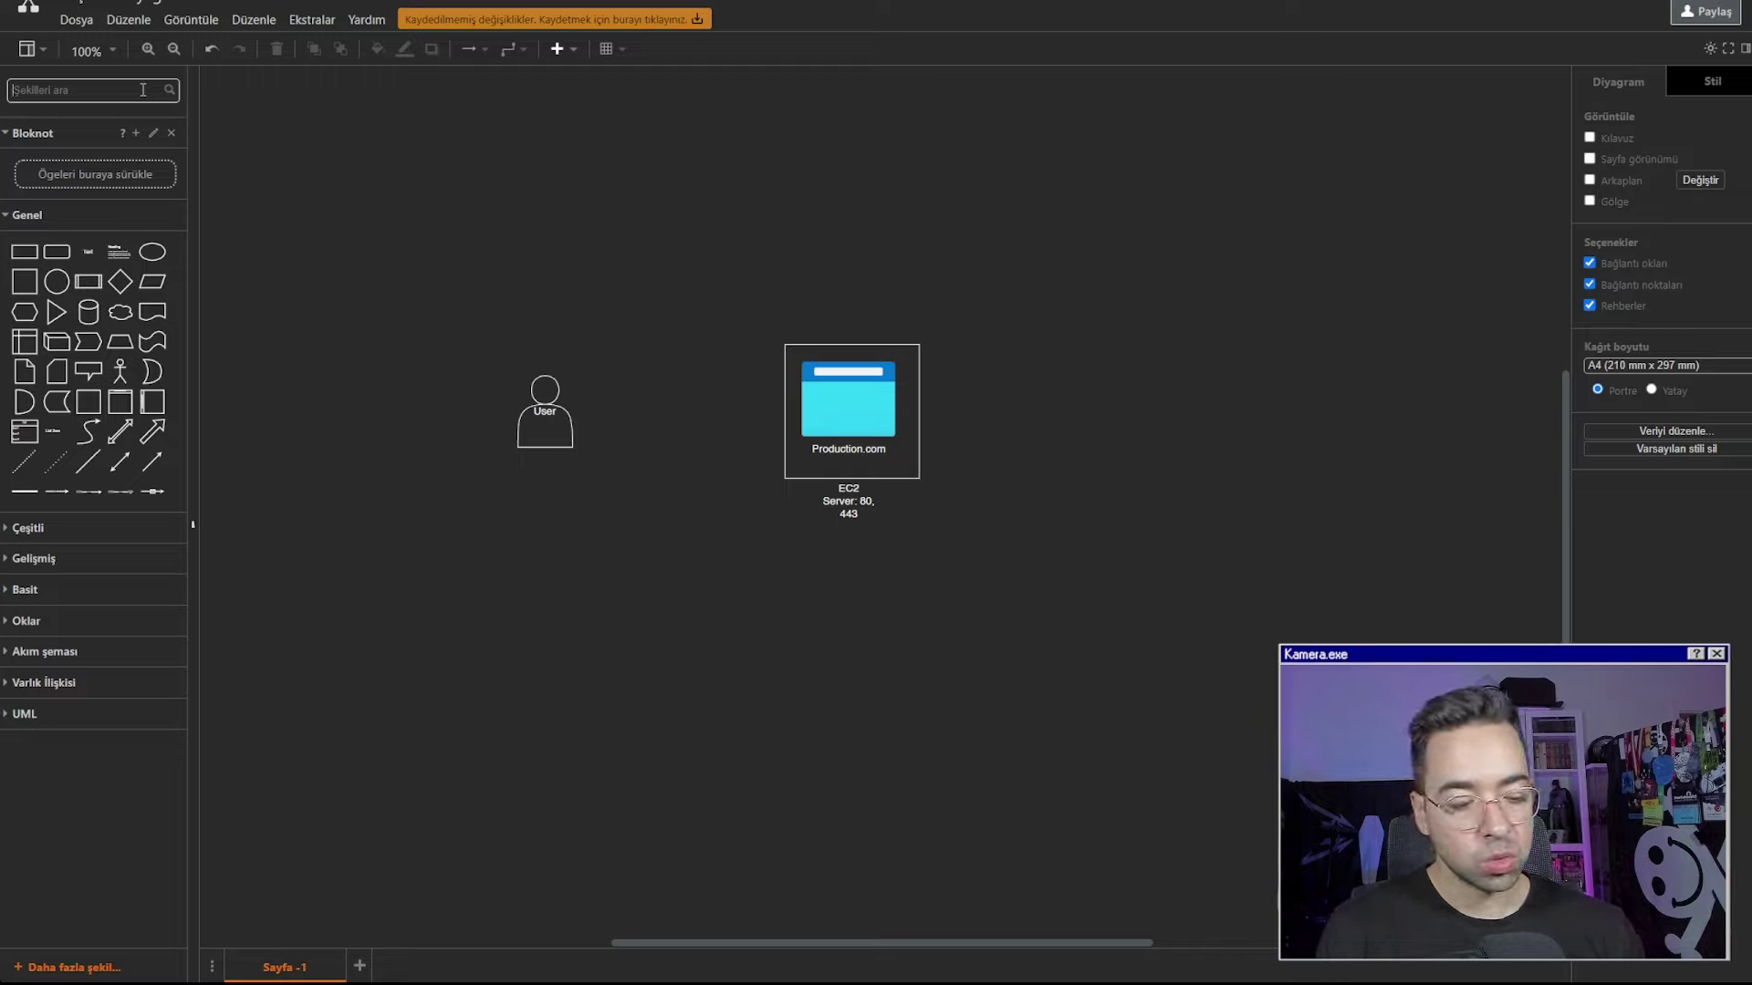
click(144, 89)
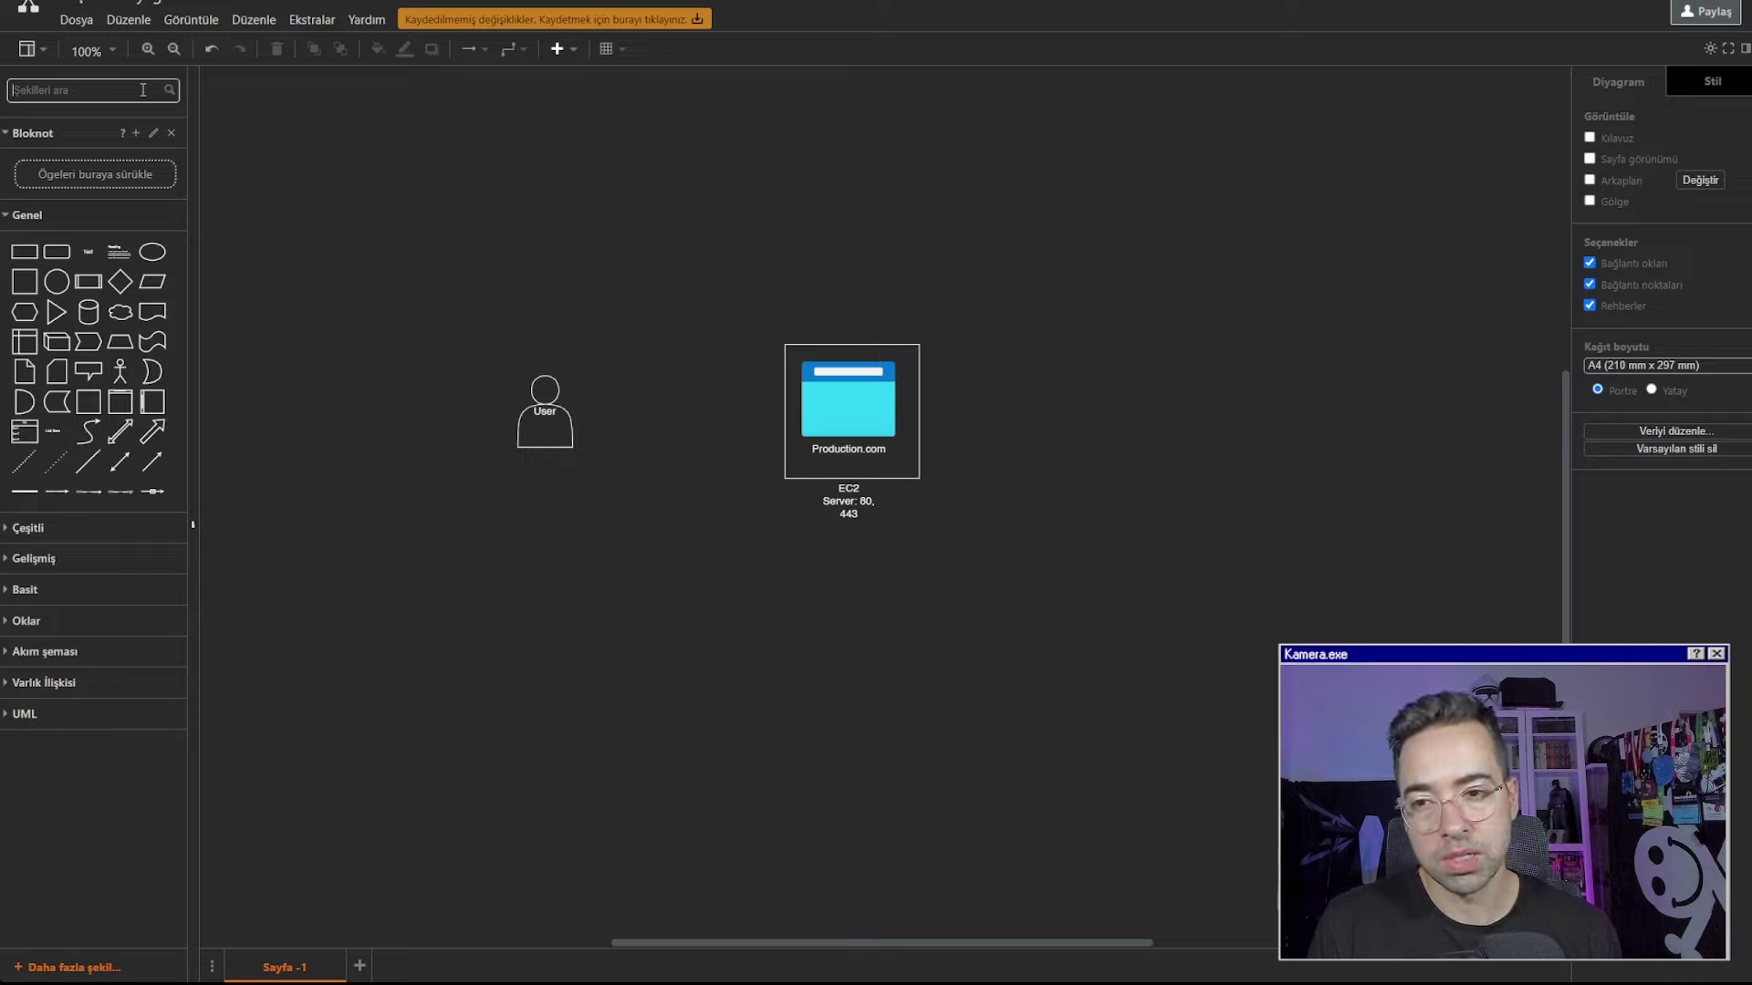
text(firewall)
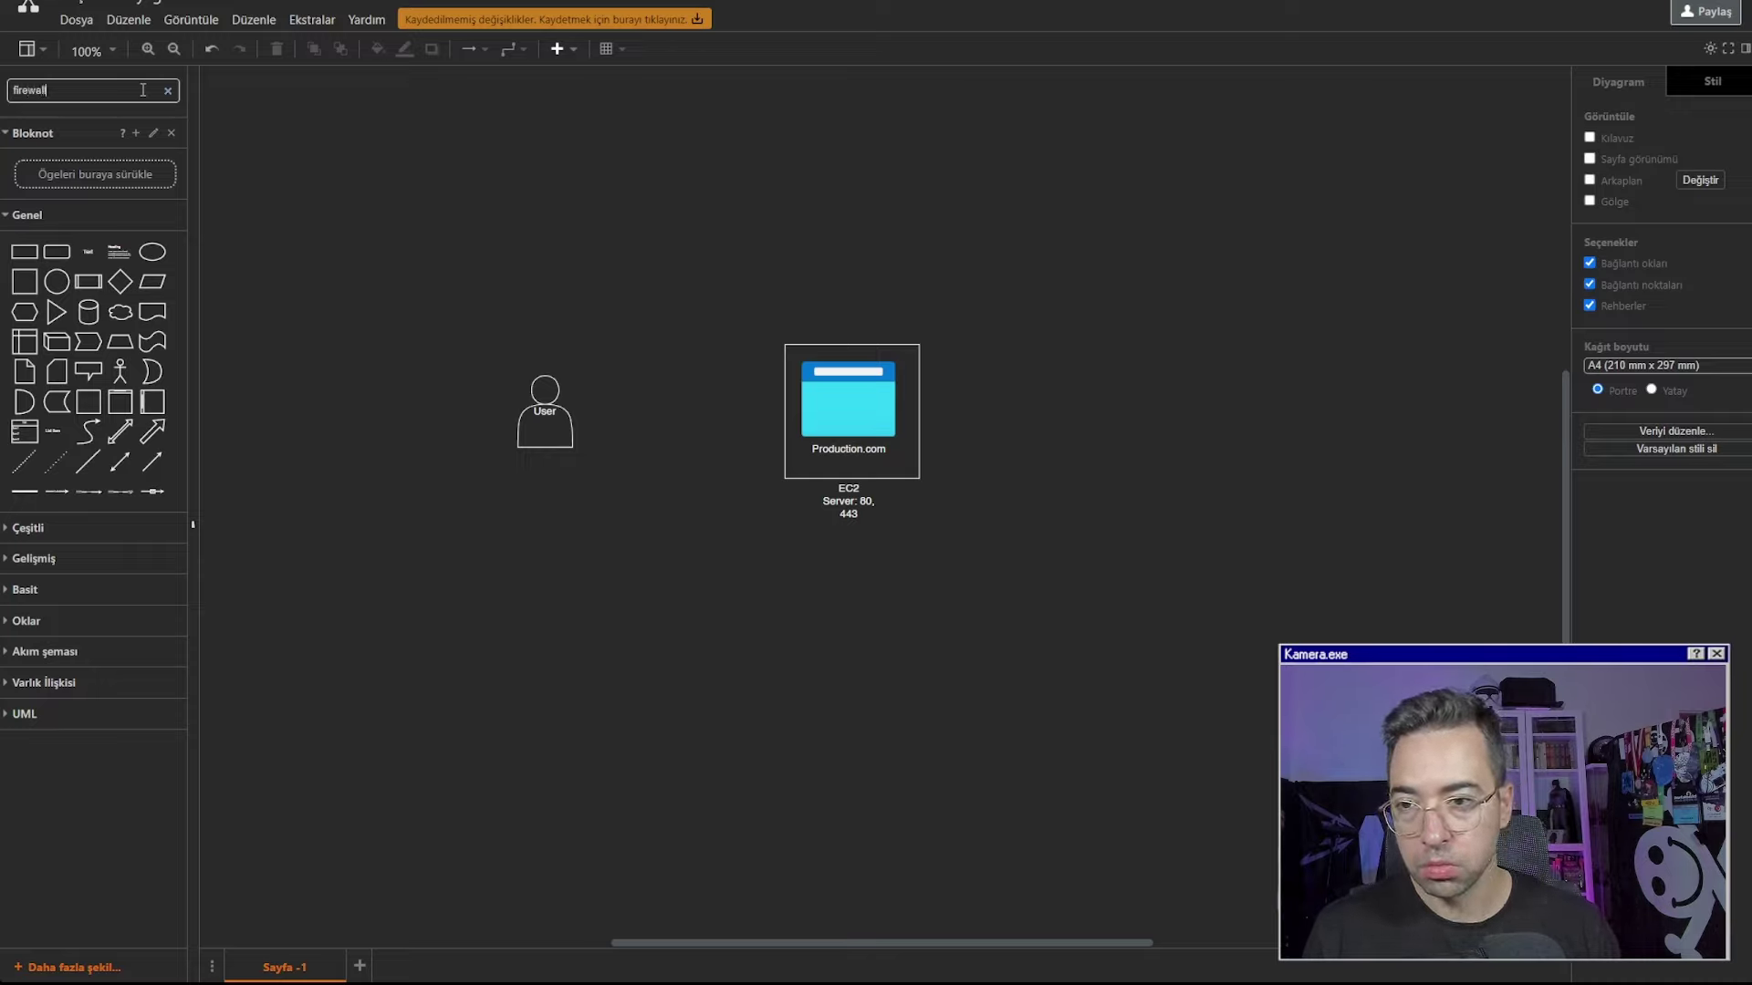
key(Return)
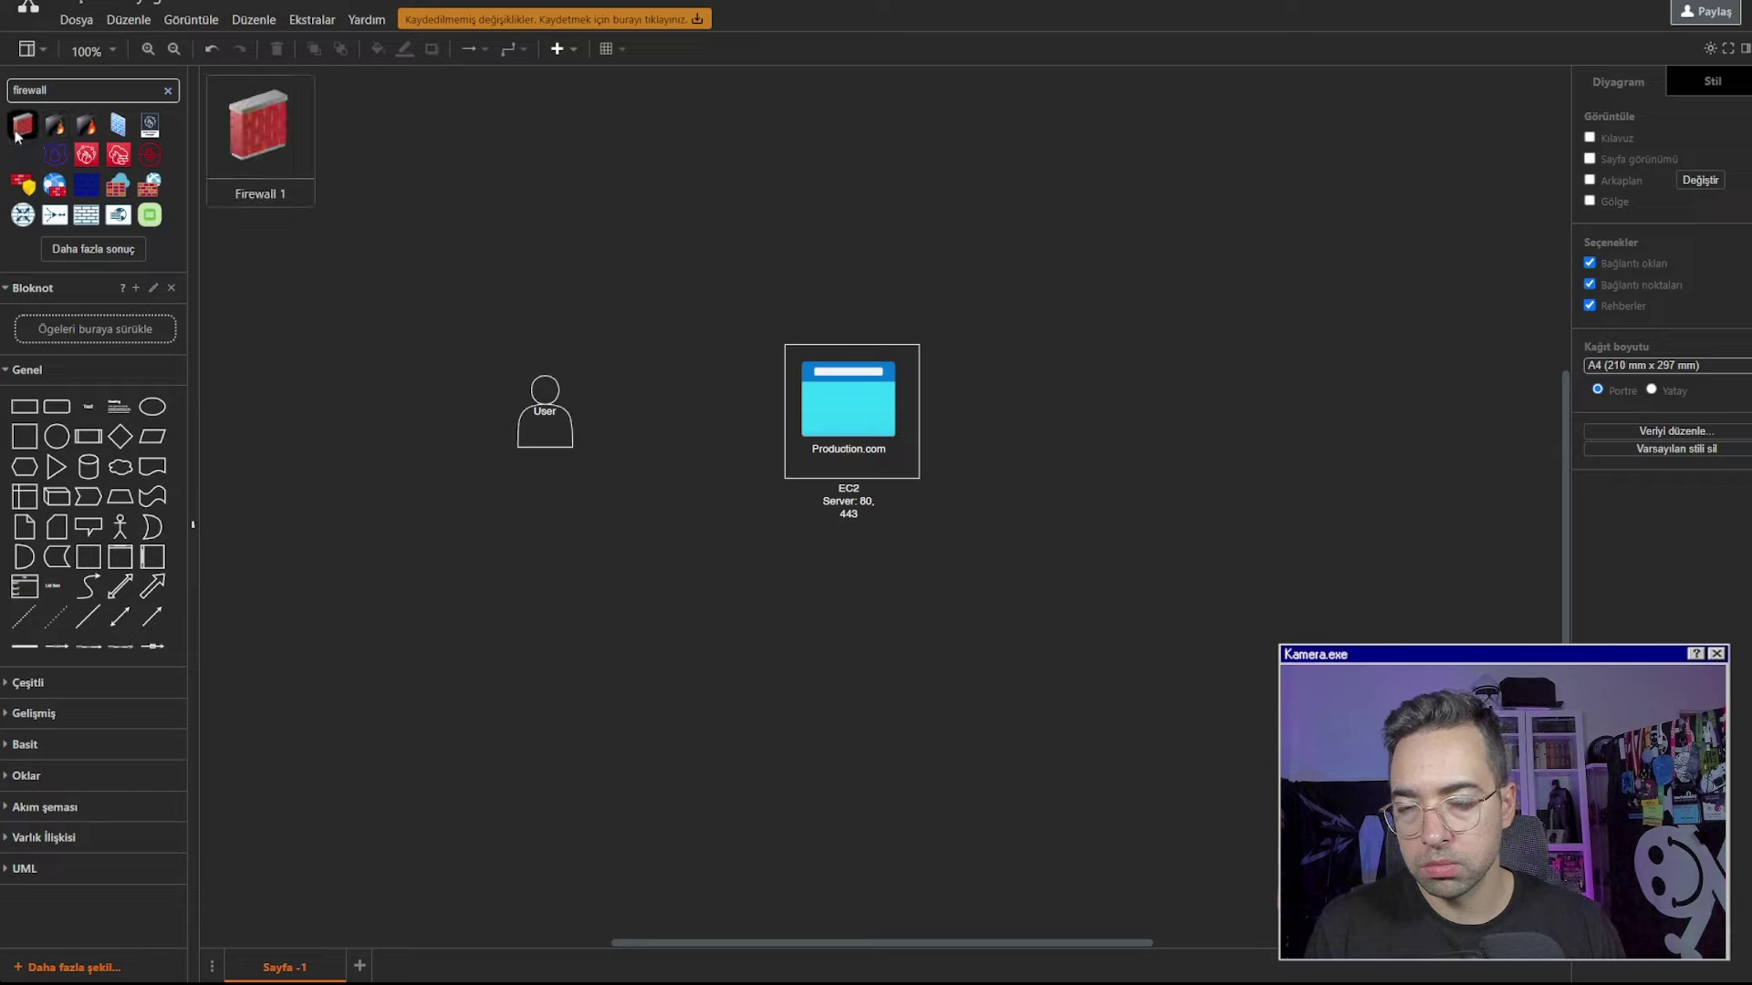
drag(26, 128, 708, 430)
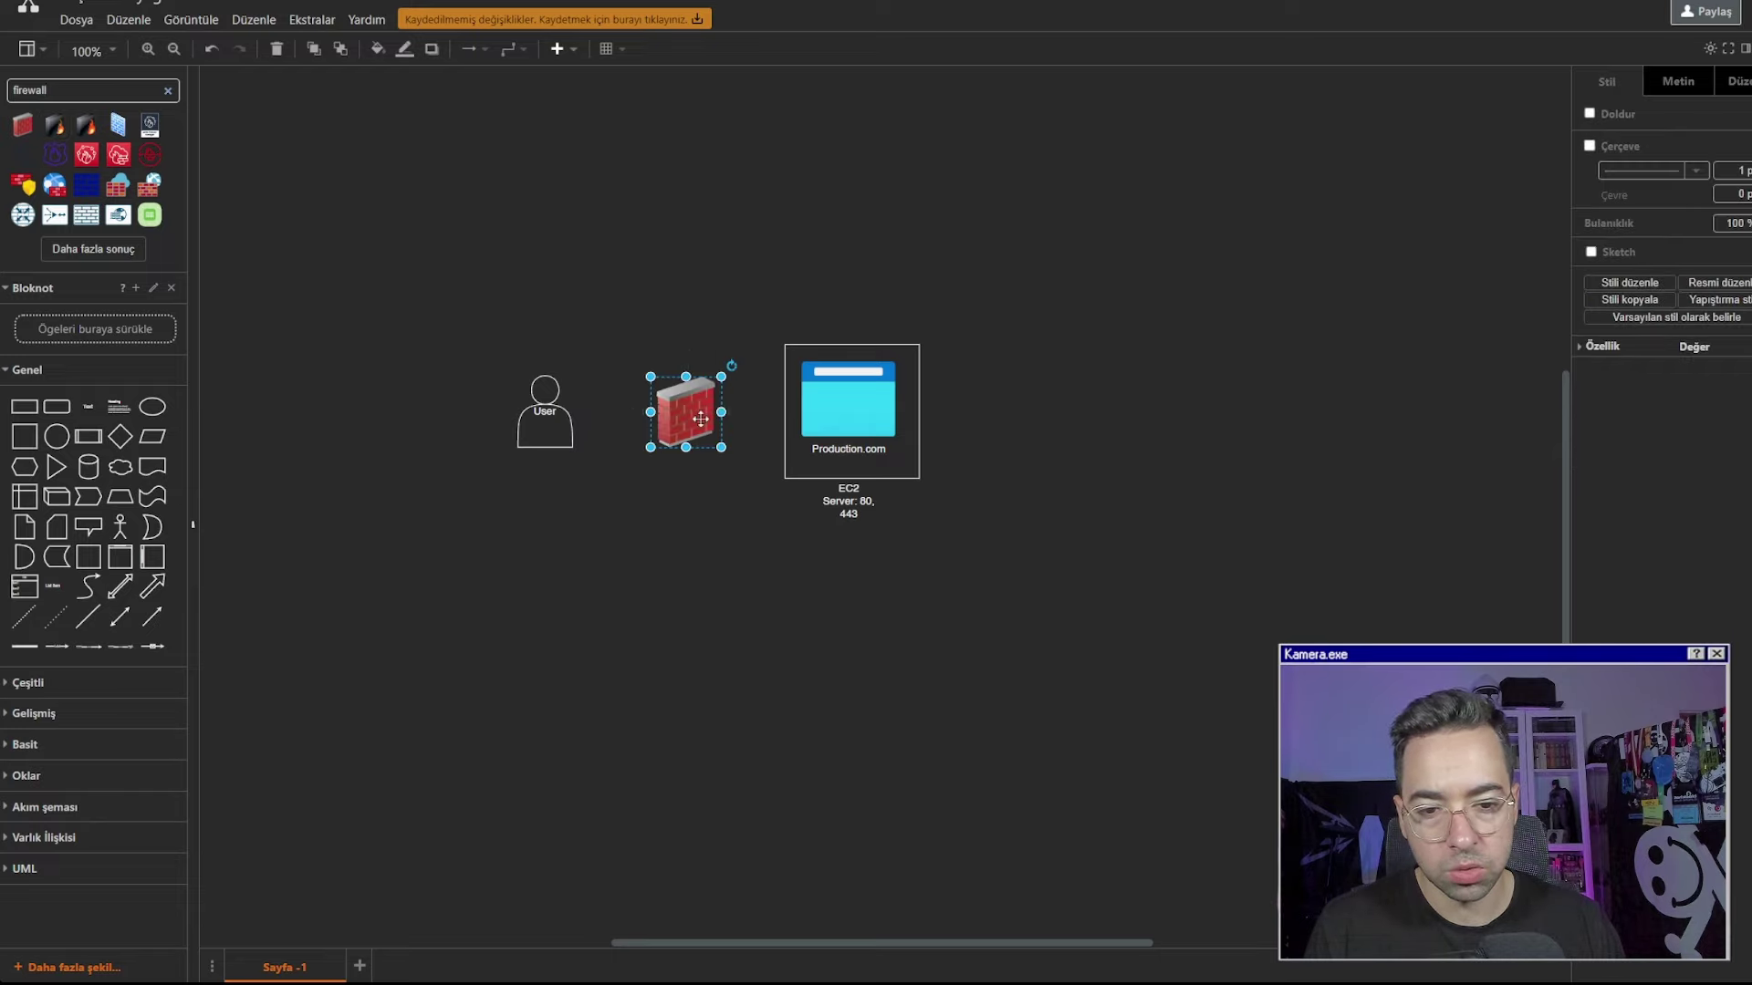
Label the firewall shape "Cloudflare WAF"
double_click(699, 418)
text(Cisudflare Fi)
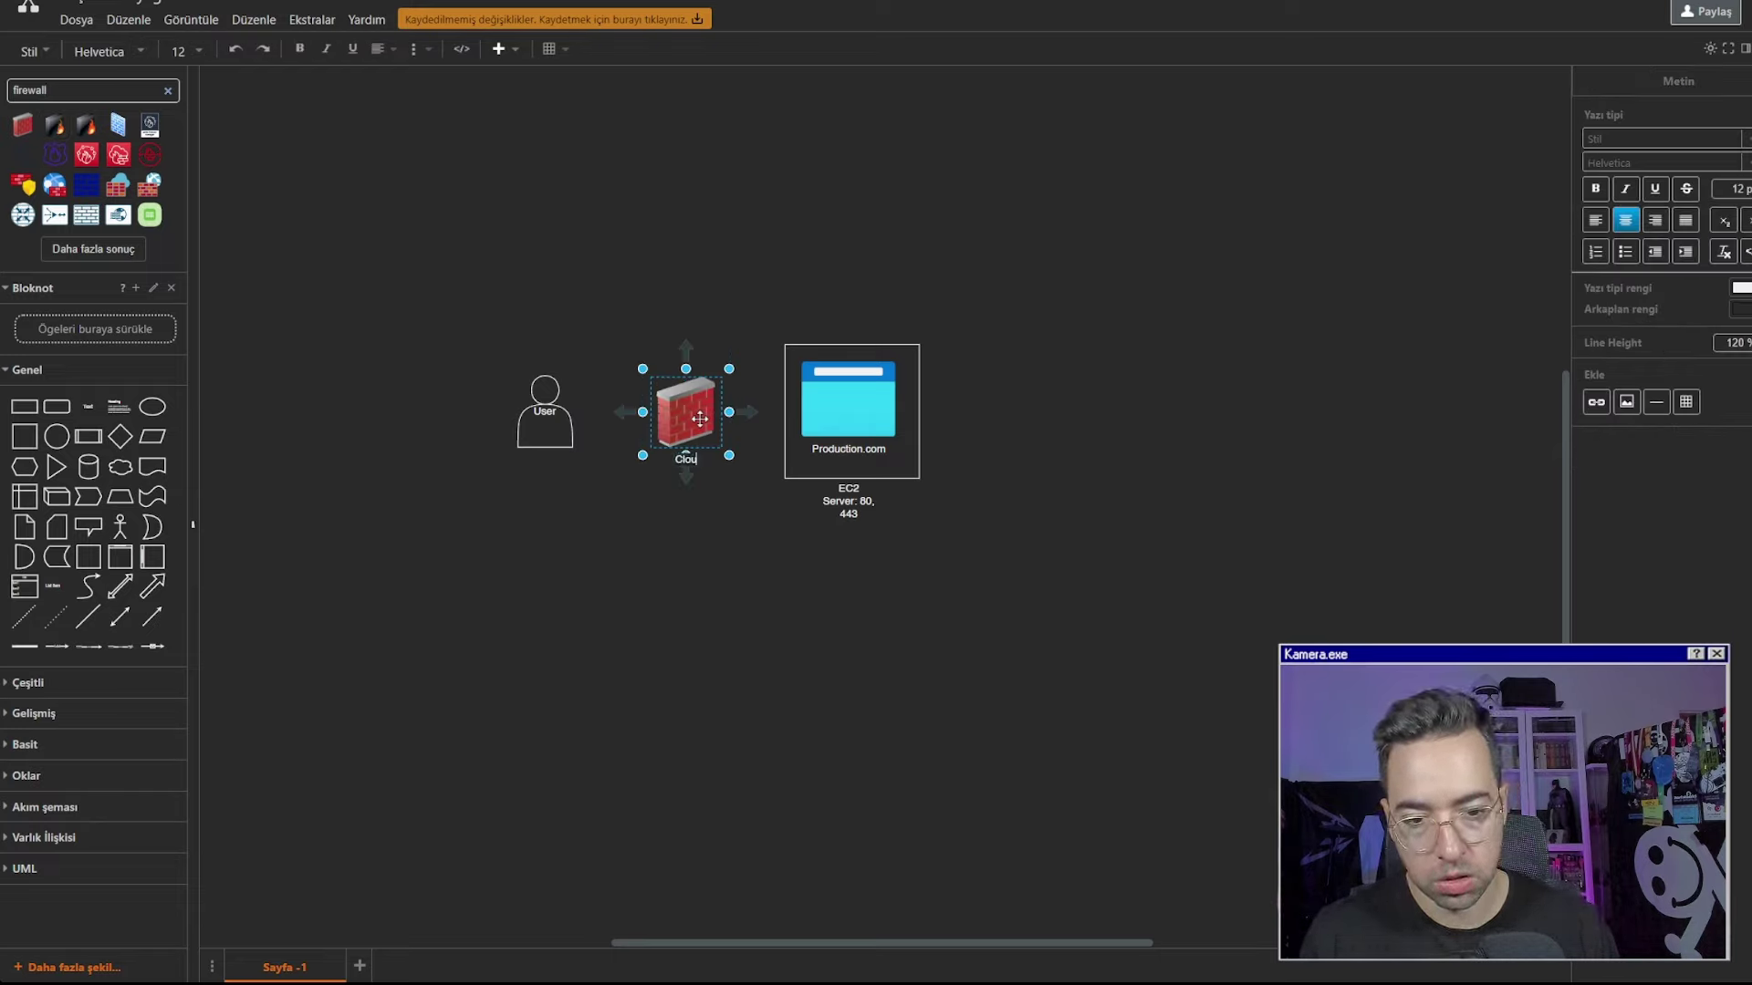
key(BackSpace)
key(BackSpace)
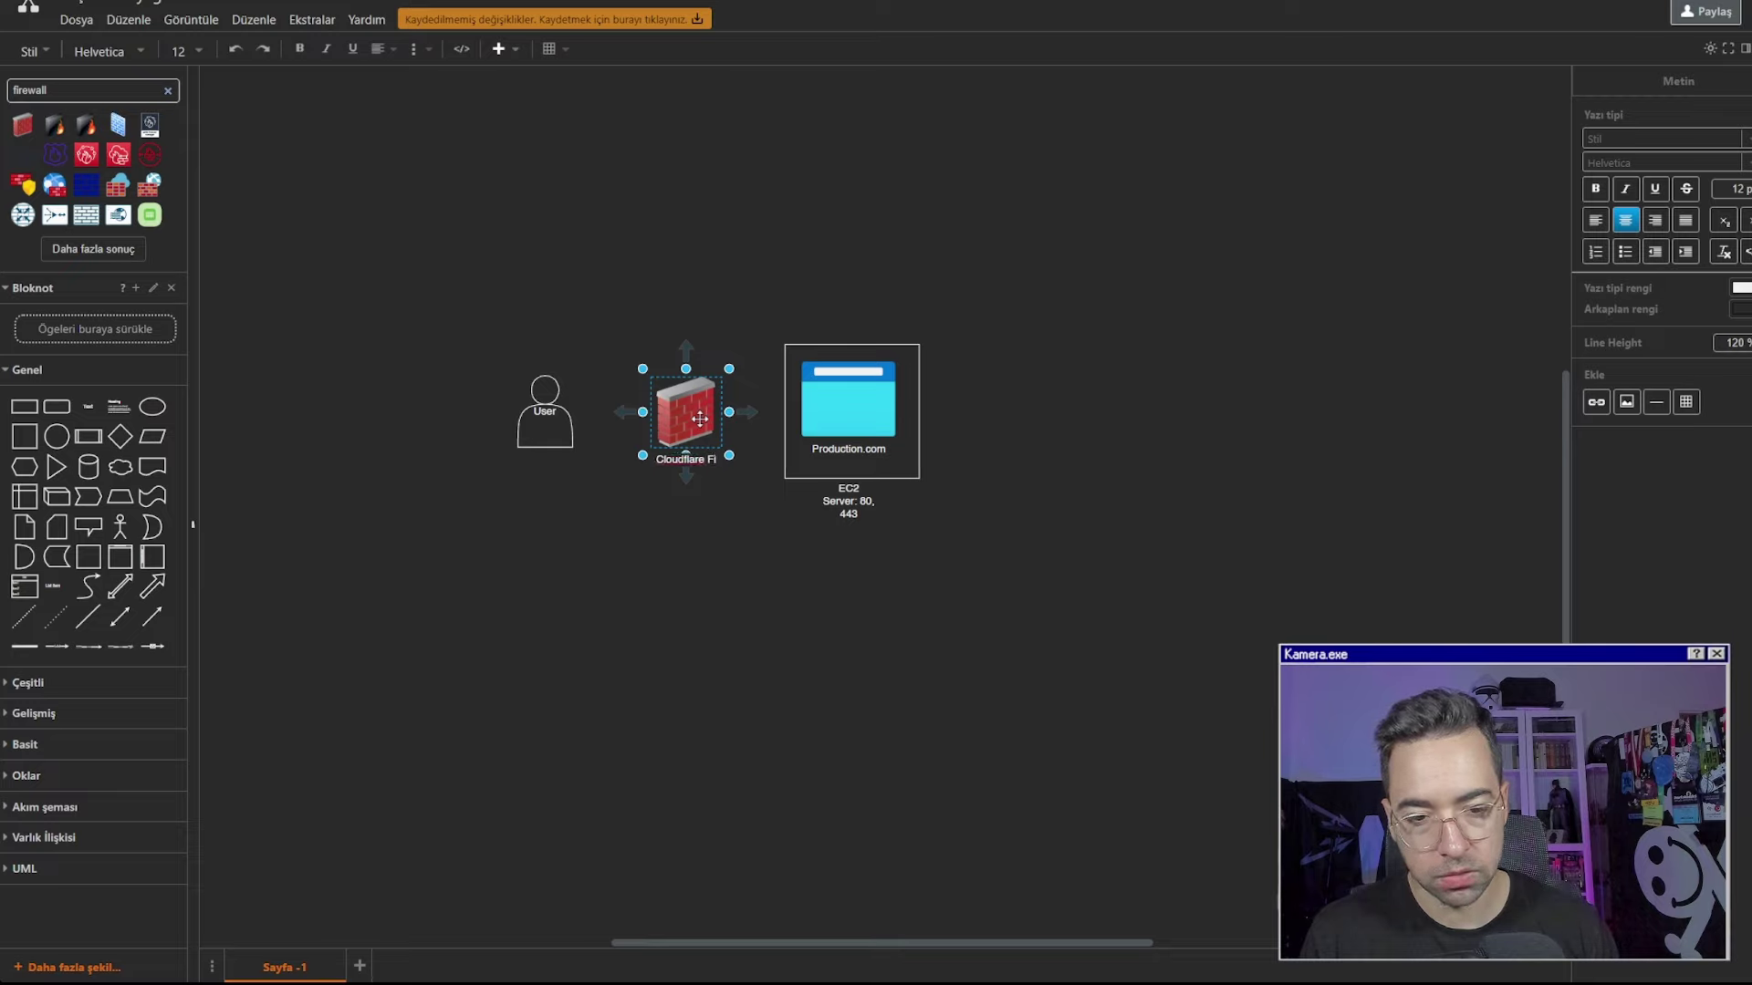
text(WAF)
click(579, 442)
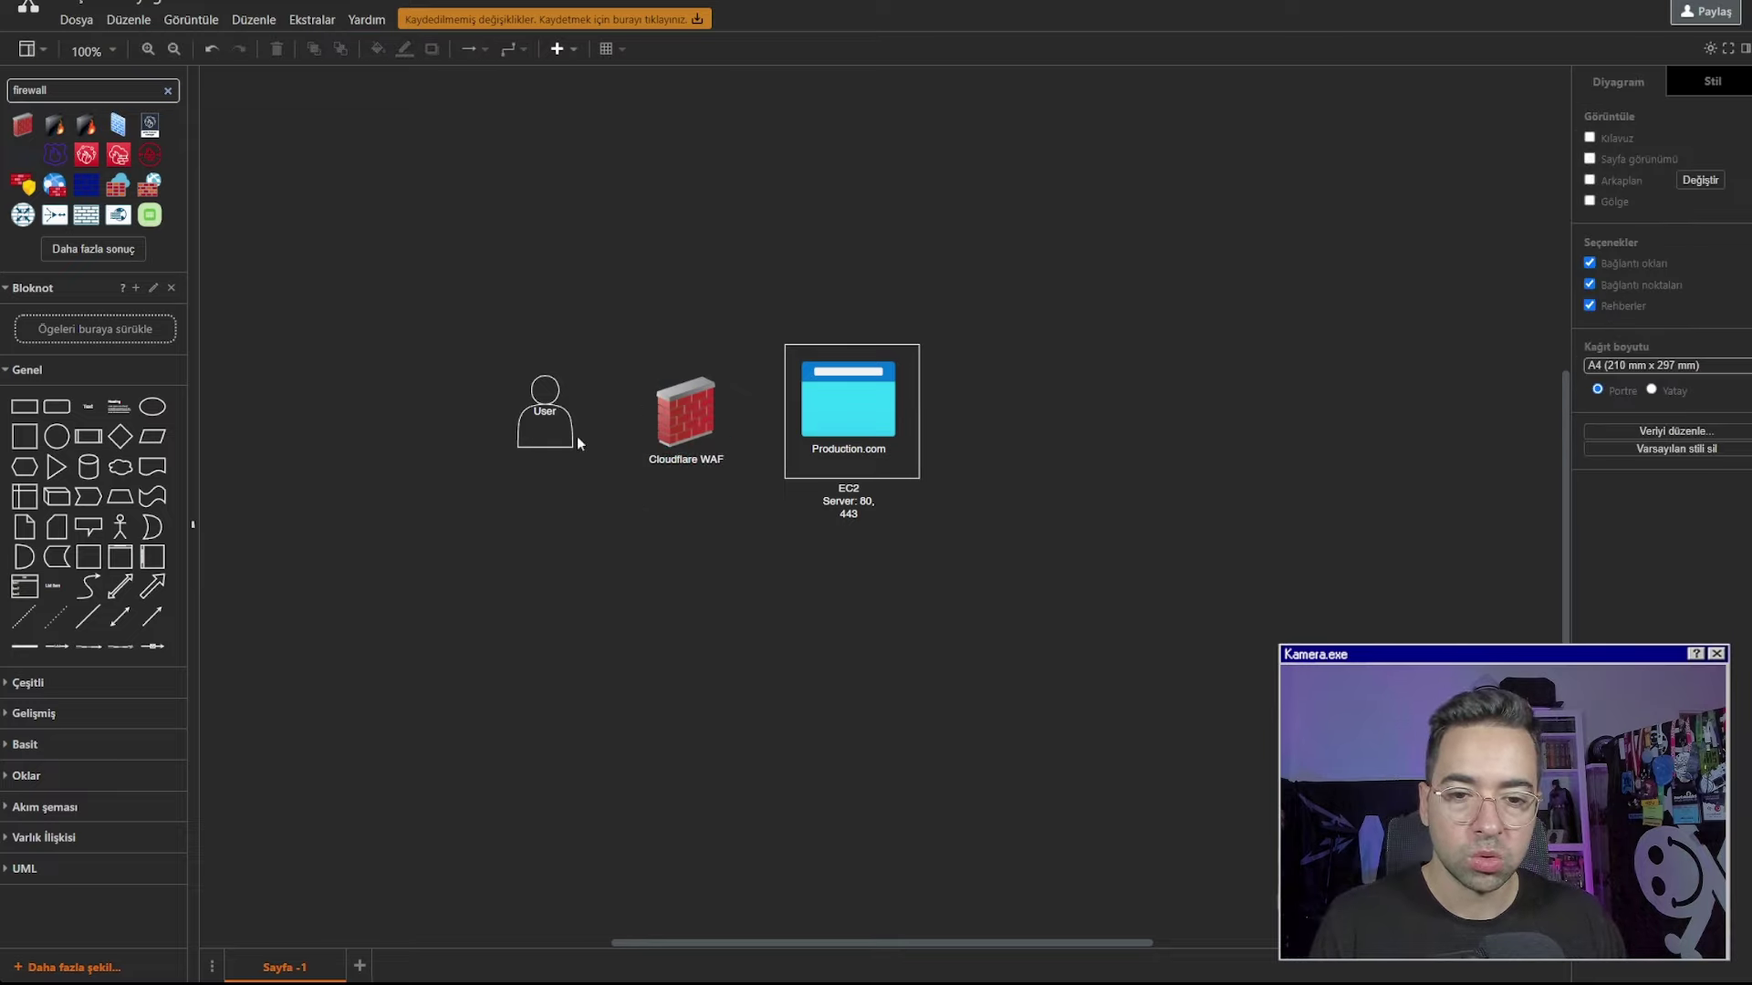
Connect the User to the Cloudflare WAF and the WAF to the Production.com frame with arrows
click(566, 402)
drag(566, 402, 782, 412)
click(750, 458)
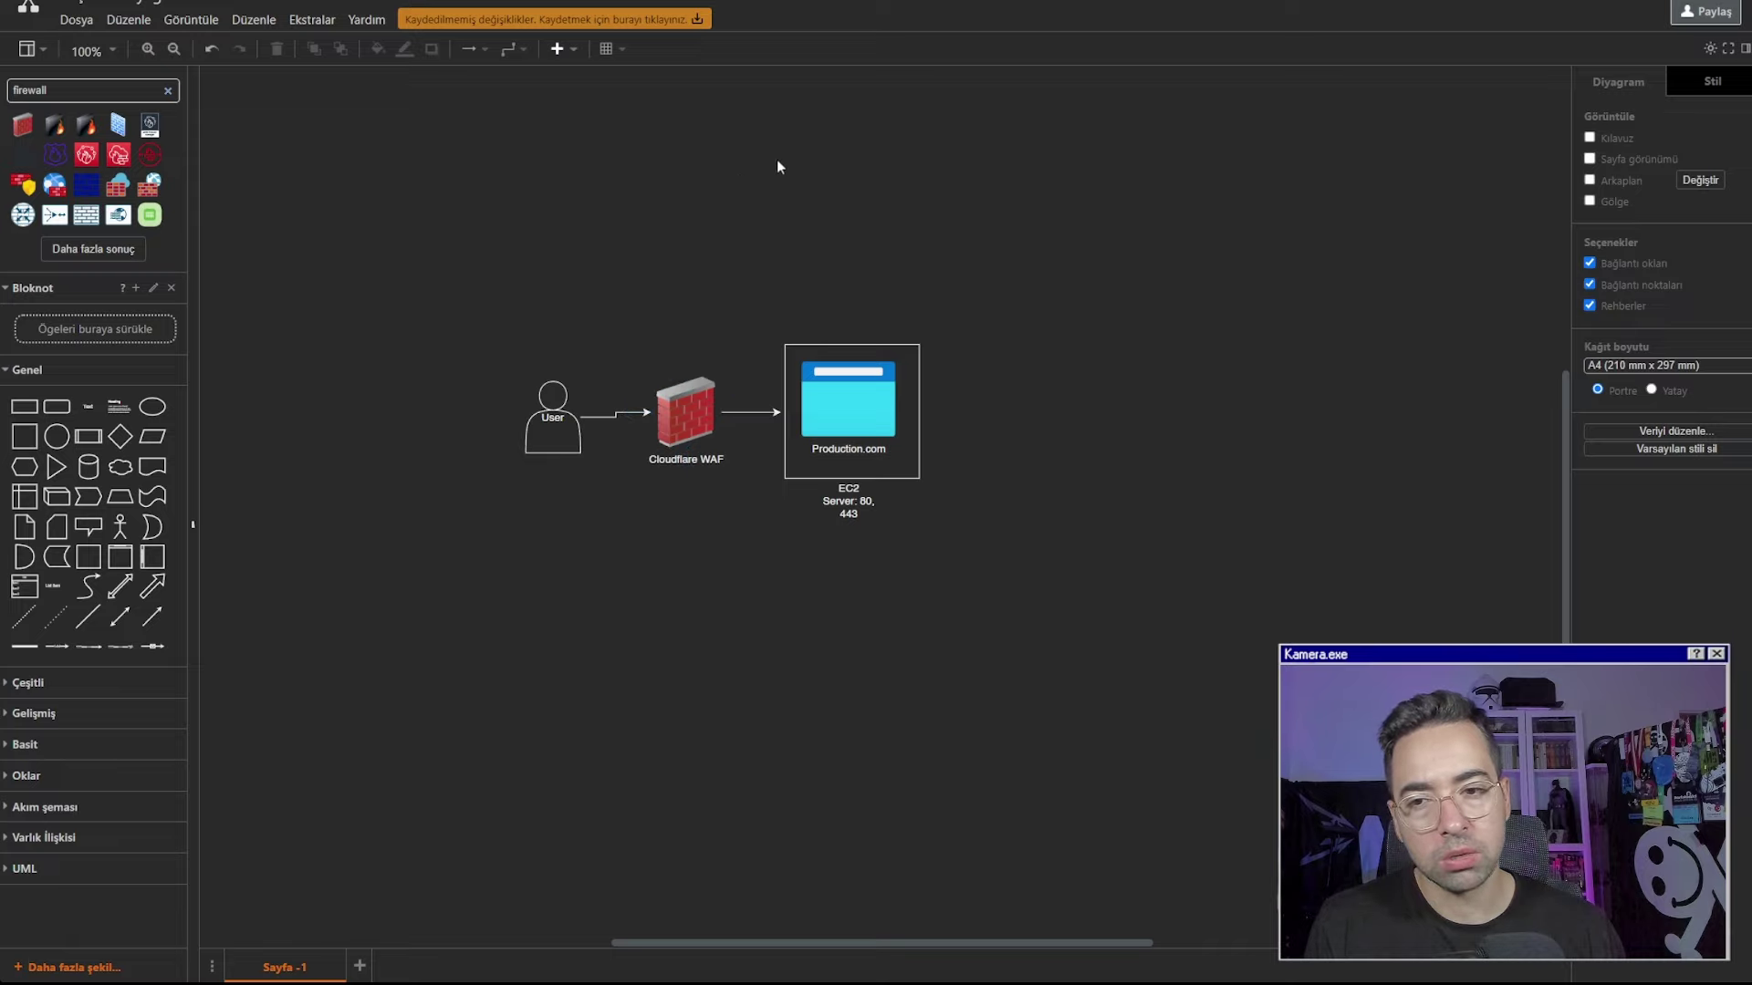
Clear the shape search and add a second line reading "production.com/admin X" to the Production.com label
click(167, 90)
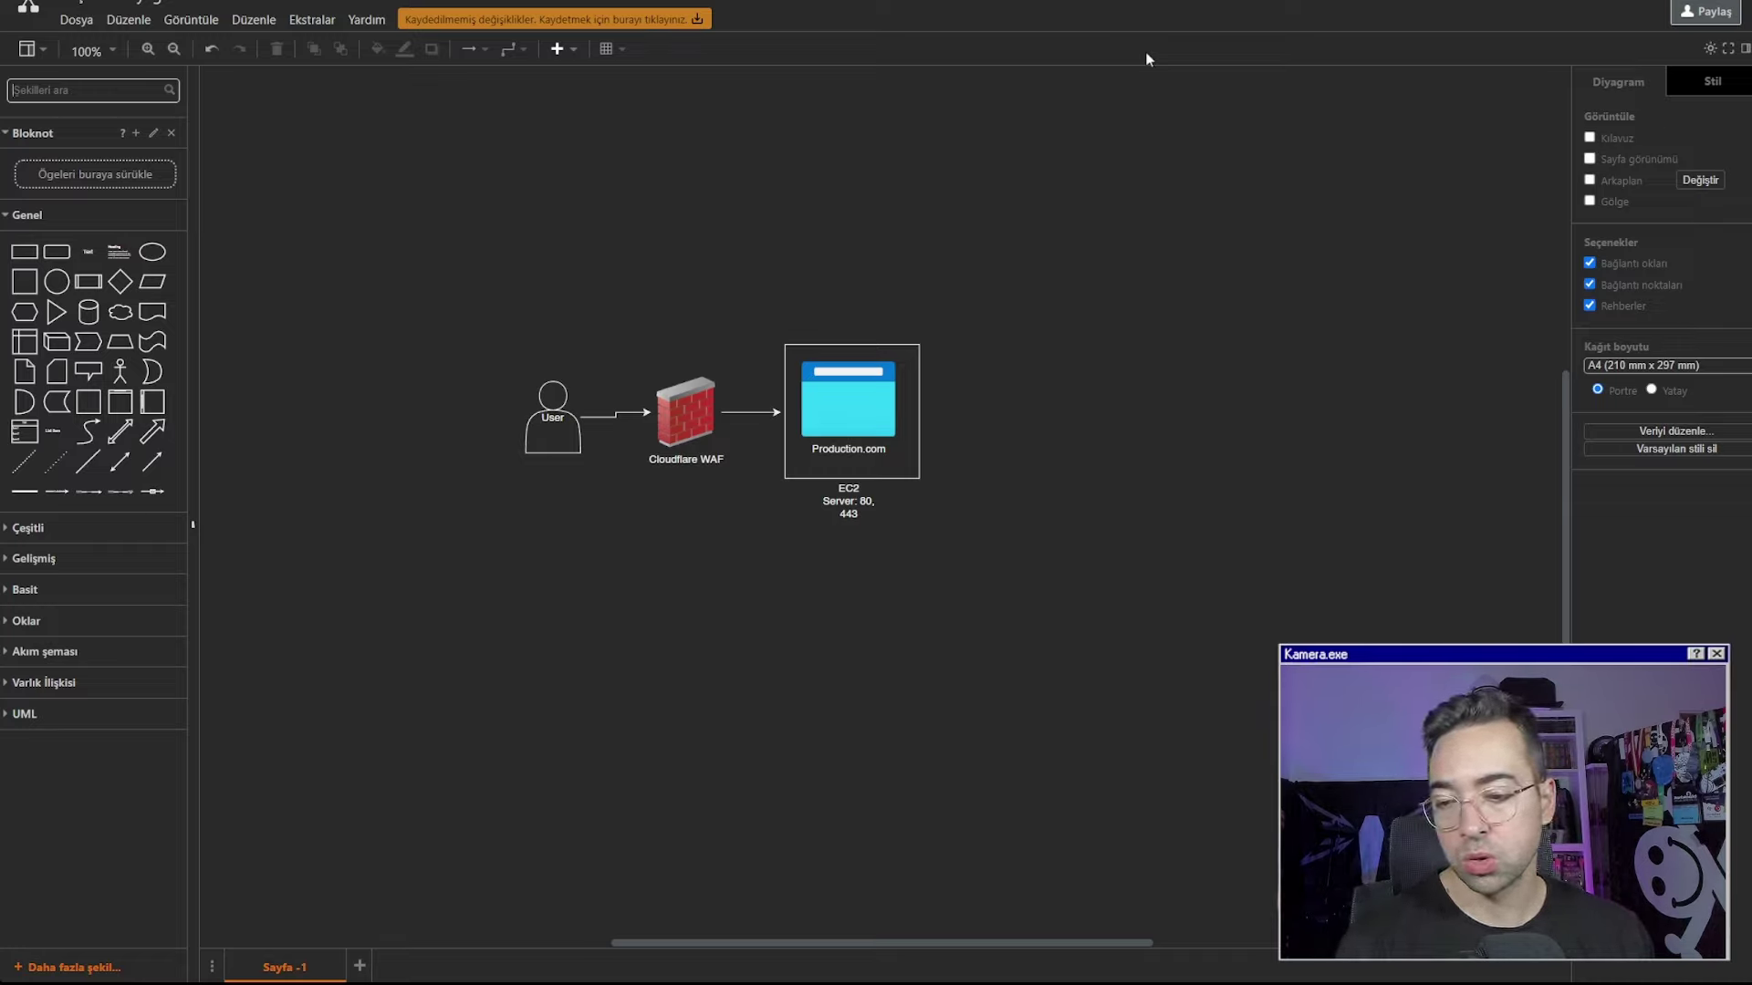
click(879, 448)
double_click(883, 451)
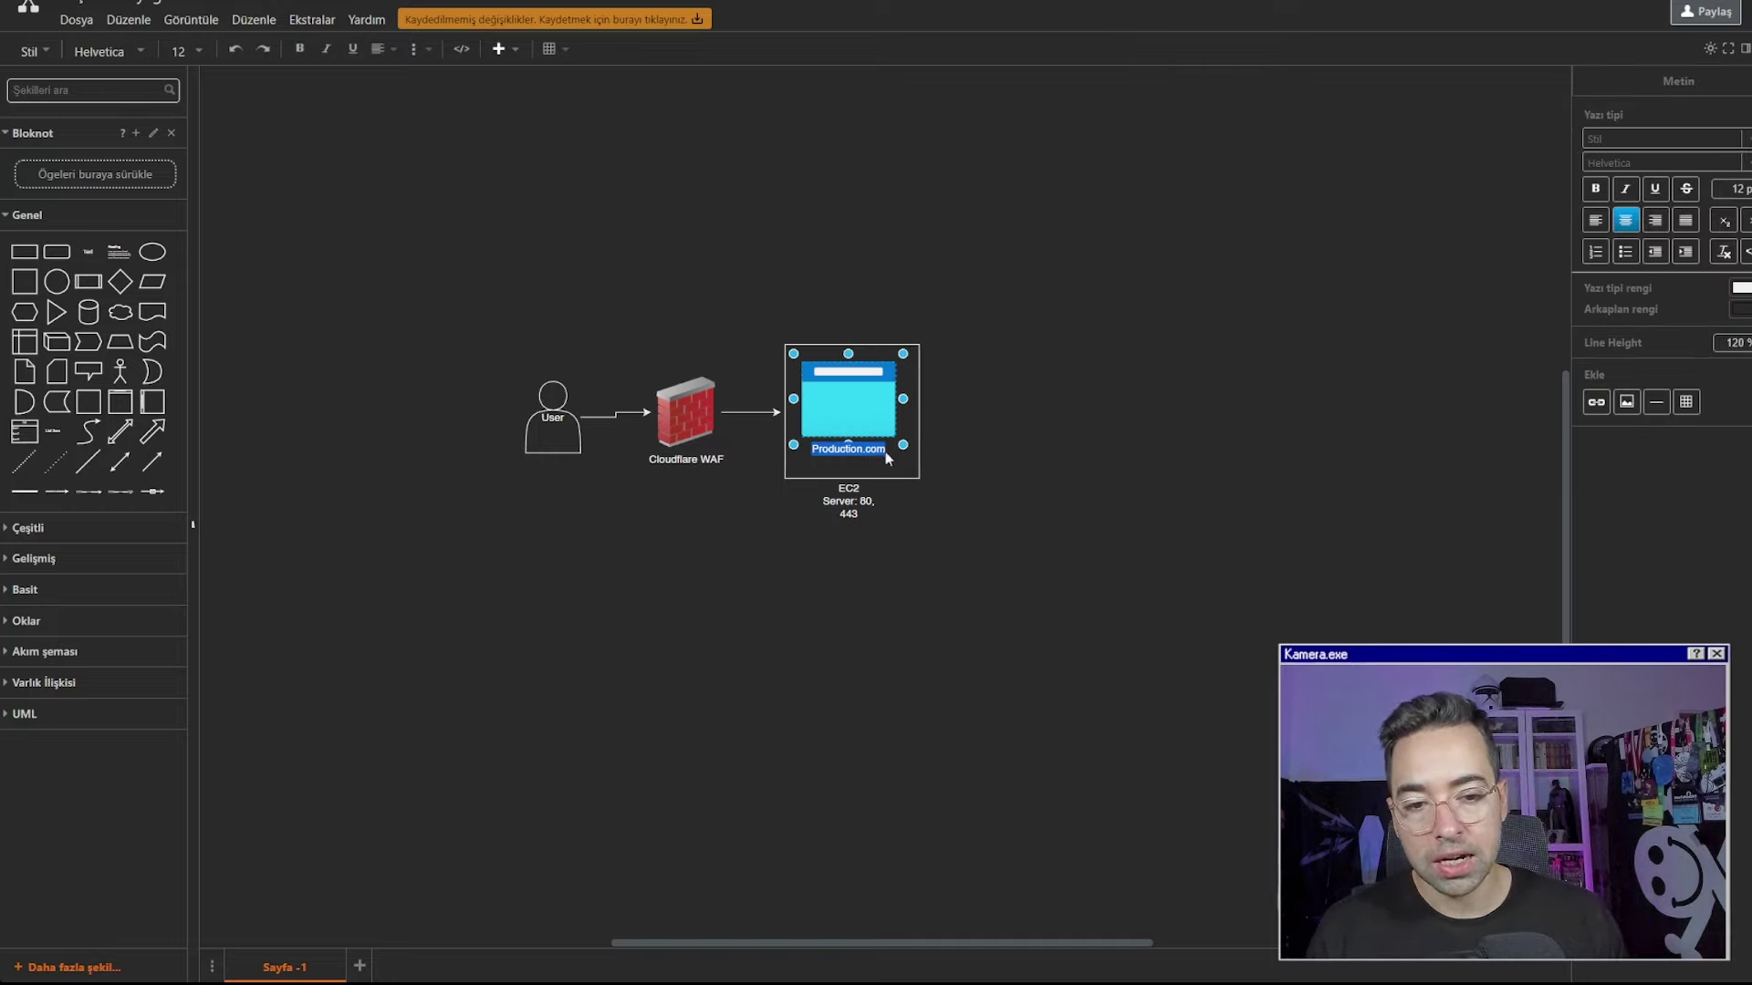
click(888, 458)
key(Return)
text(pro)
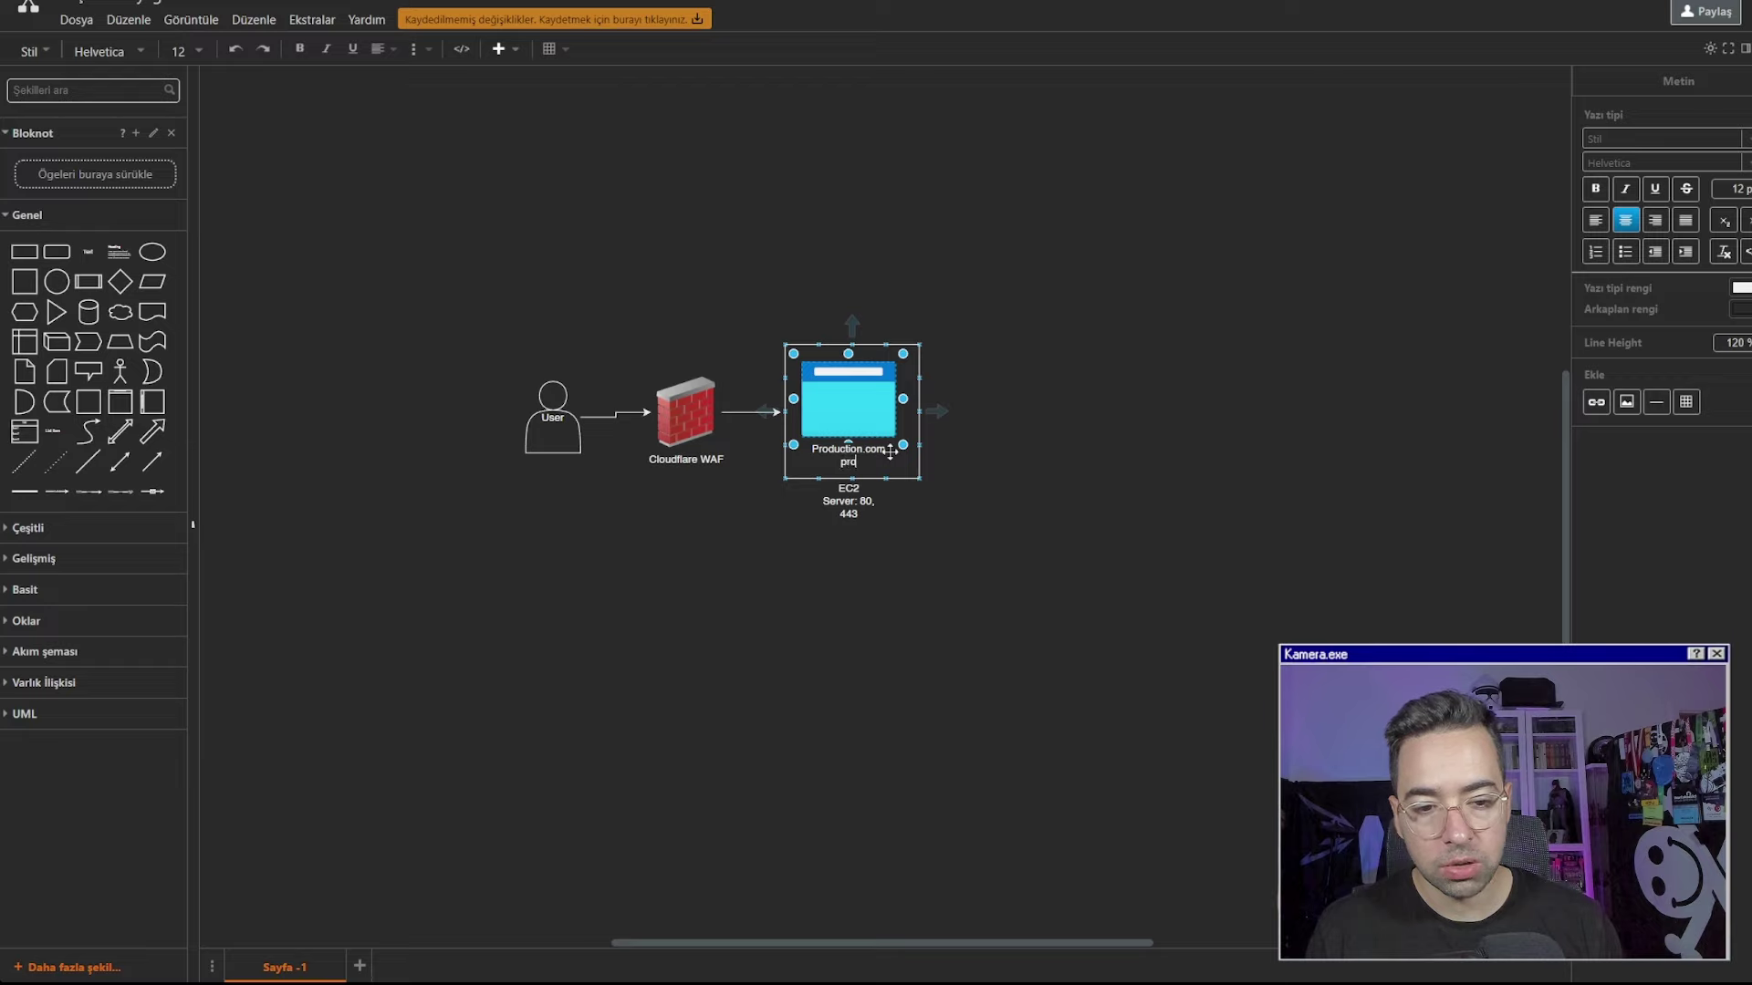
text(duction.com)
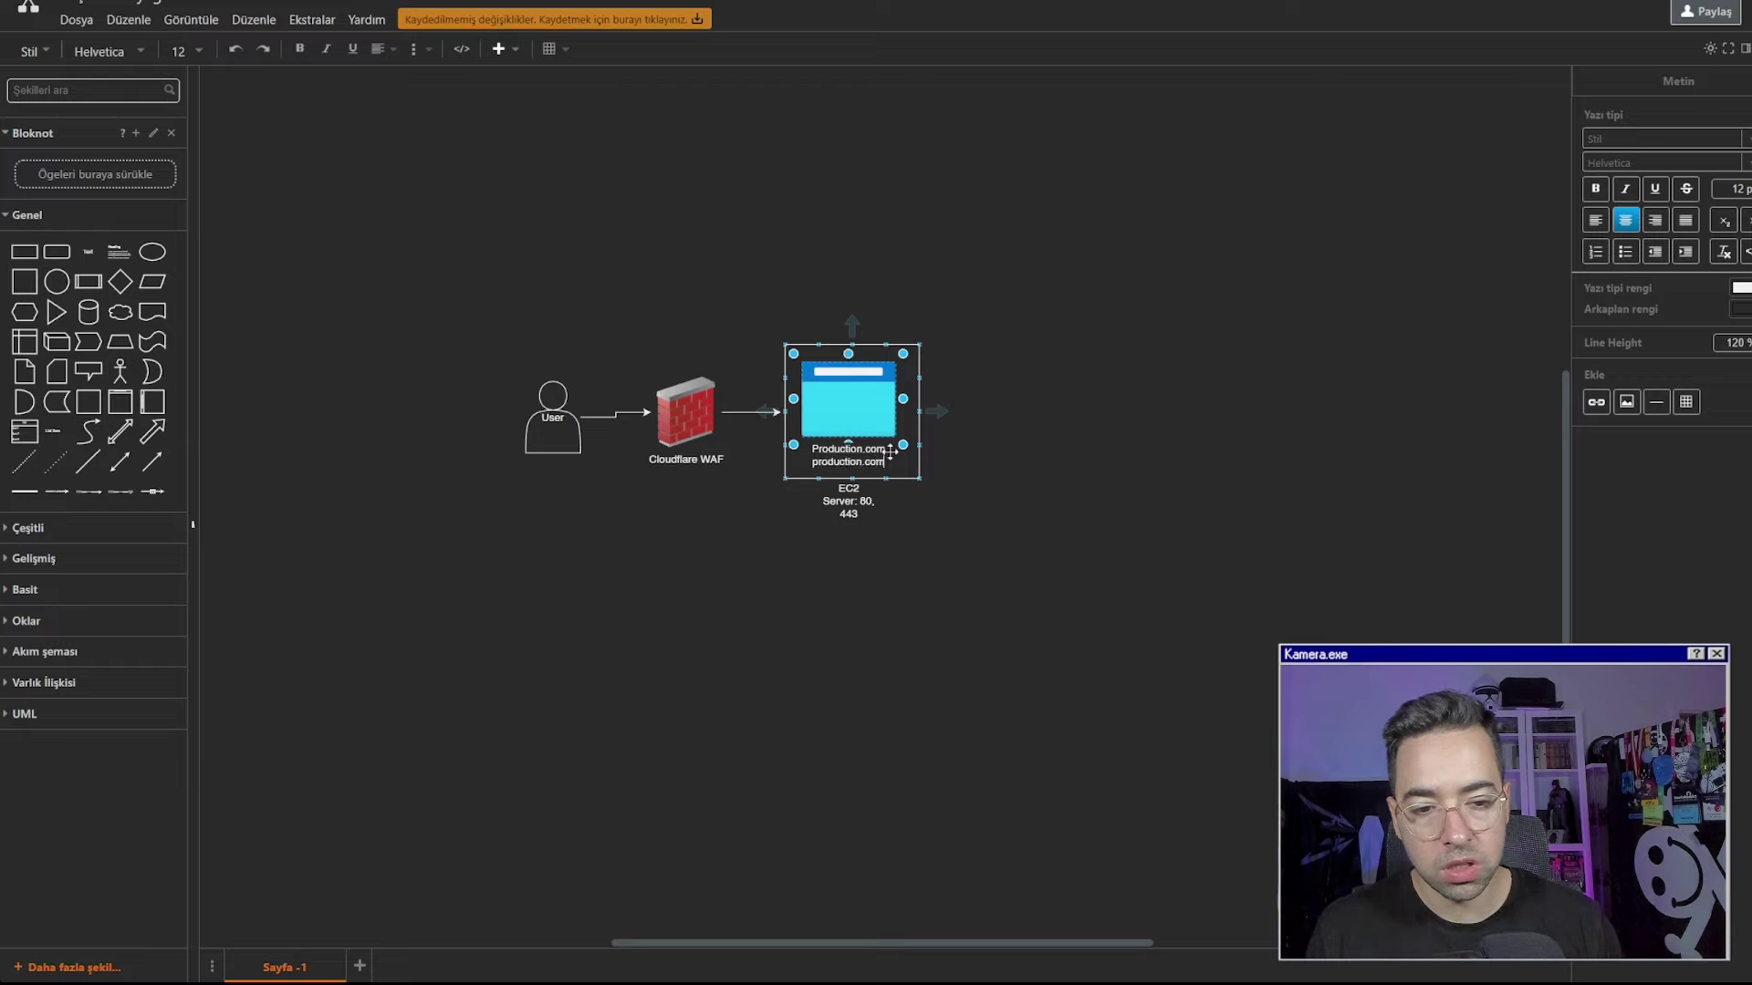
text(/admin X)
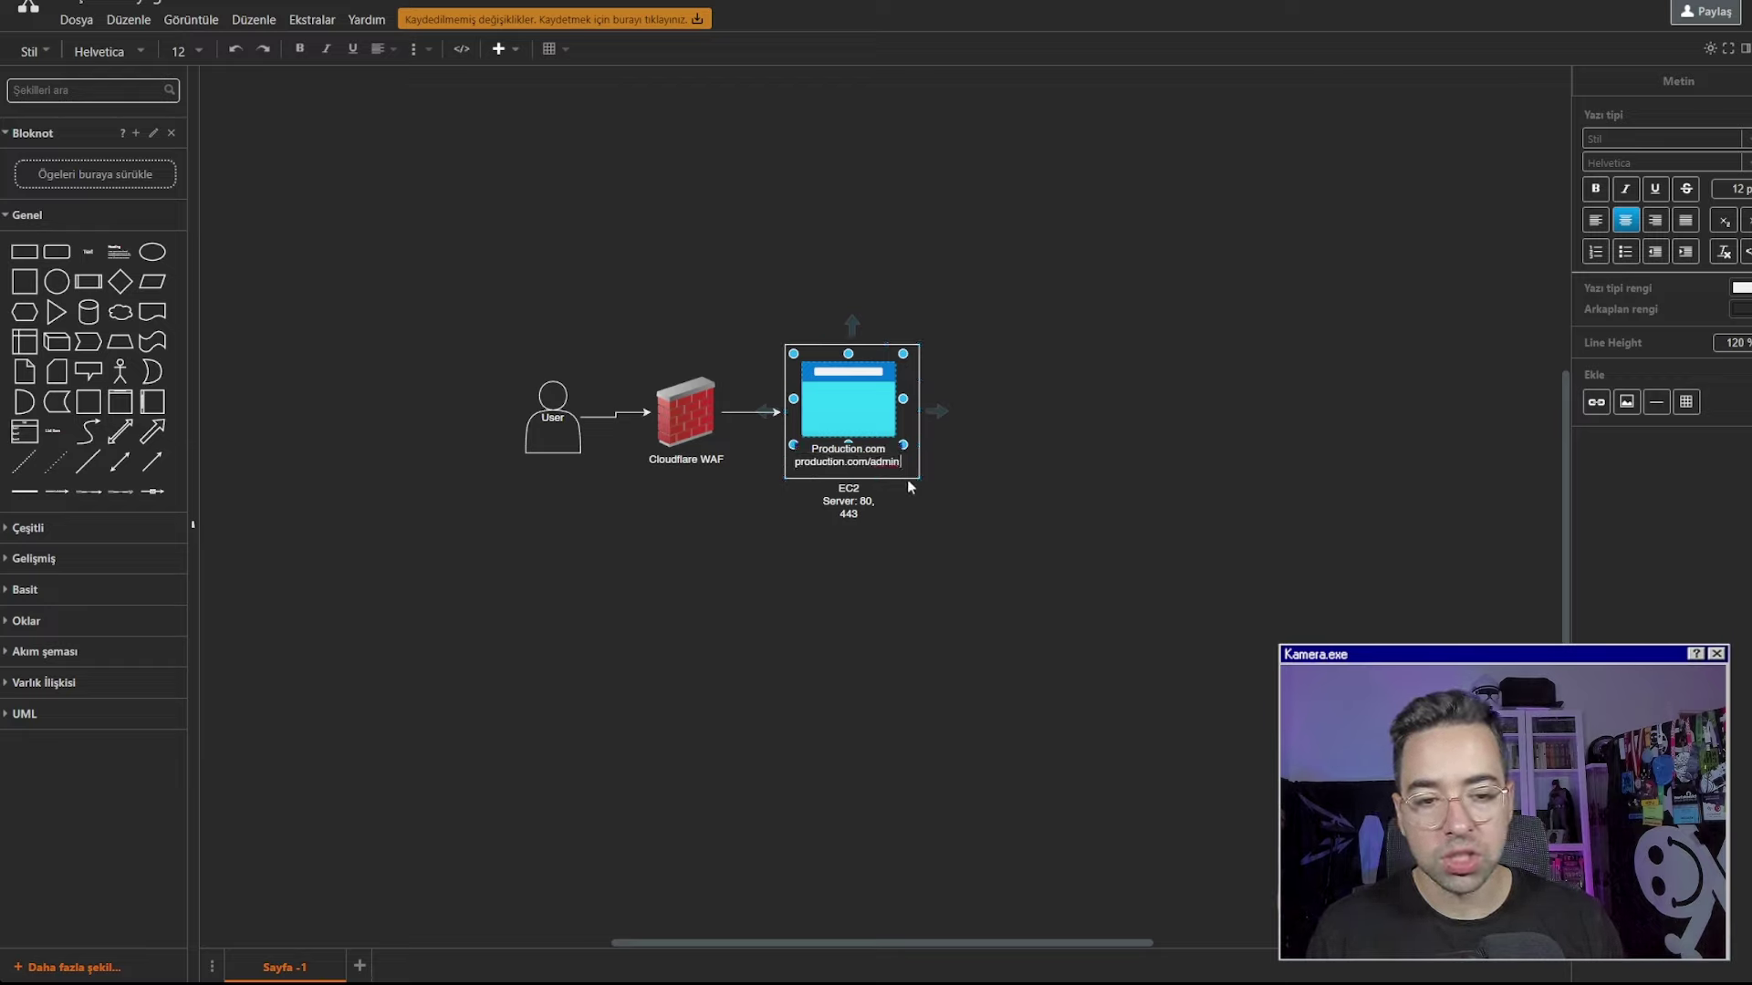
click(908, 497)
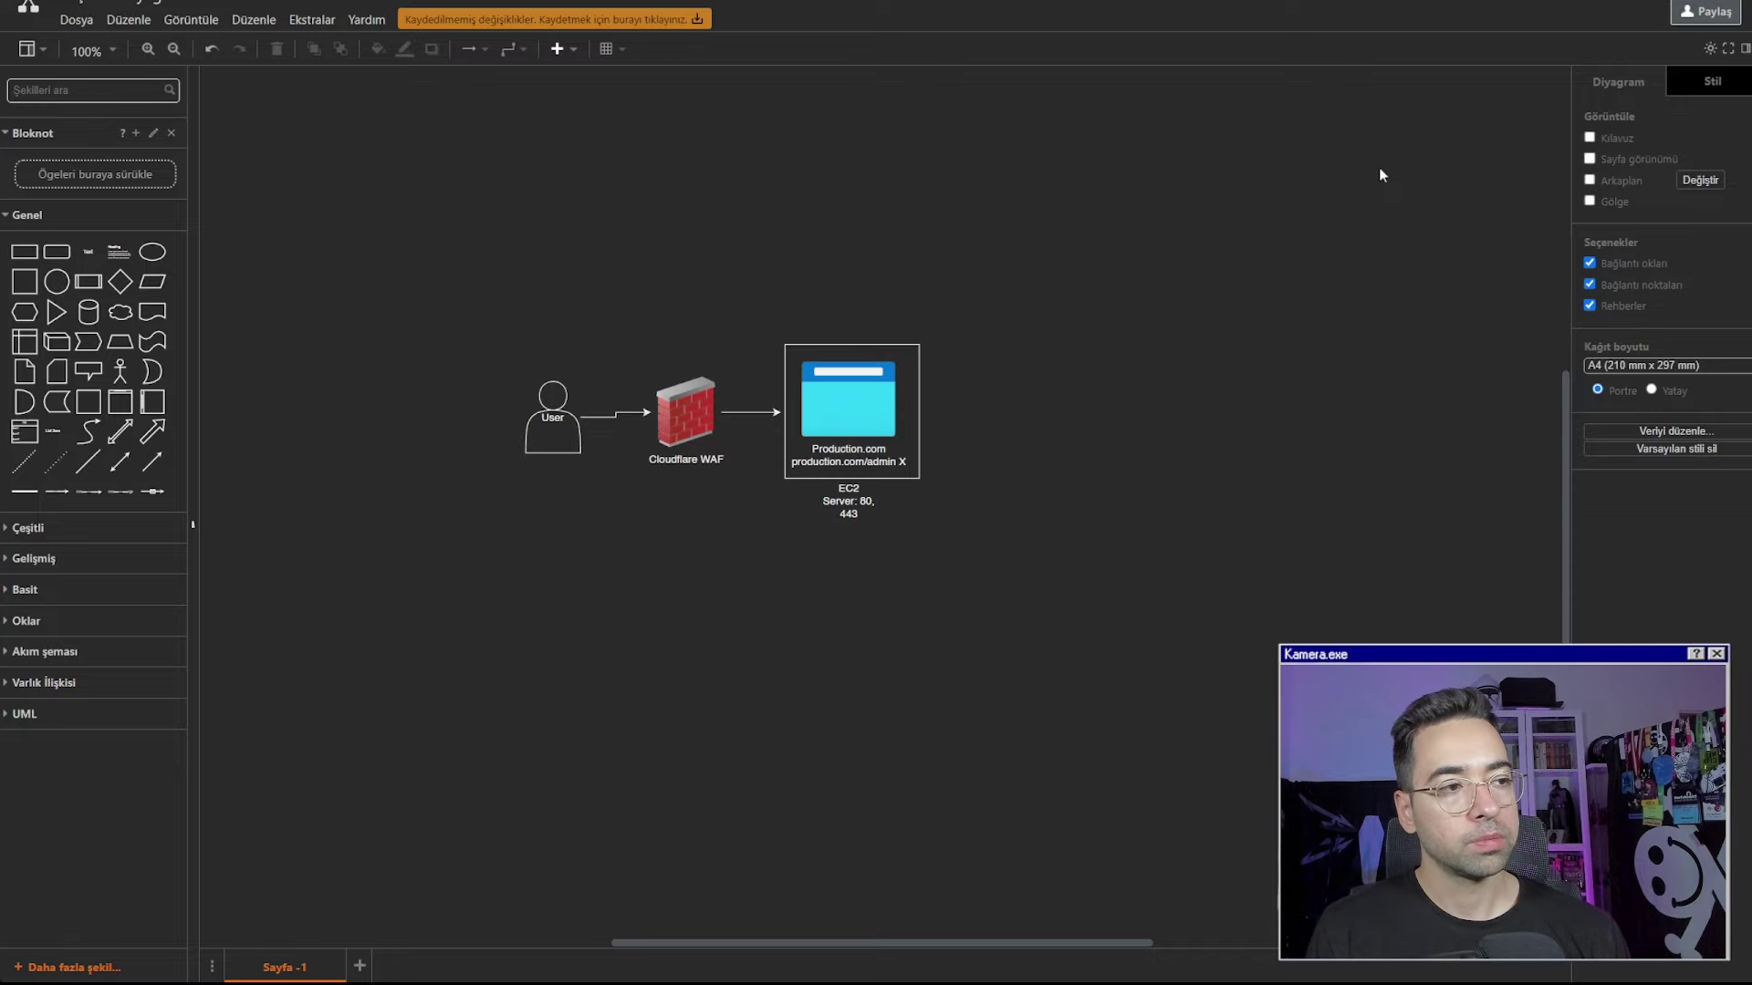
Search Google for "password stuffing" in a new browser tab, open OWASP's Credential stuffing article and examine its attack diagram
key(ctrl+t)
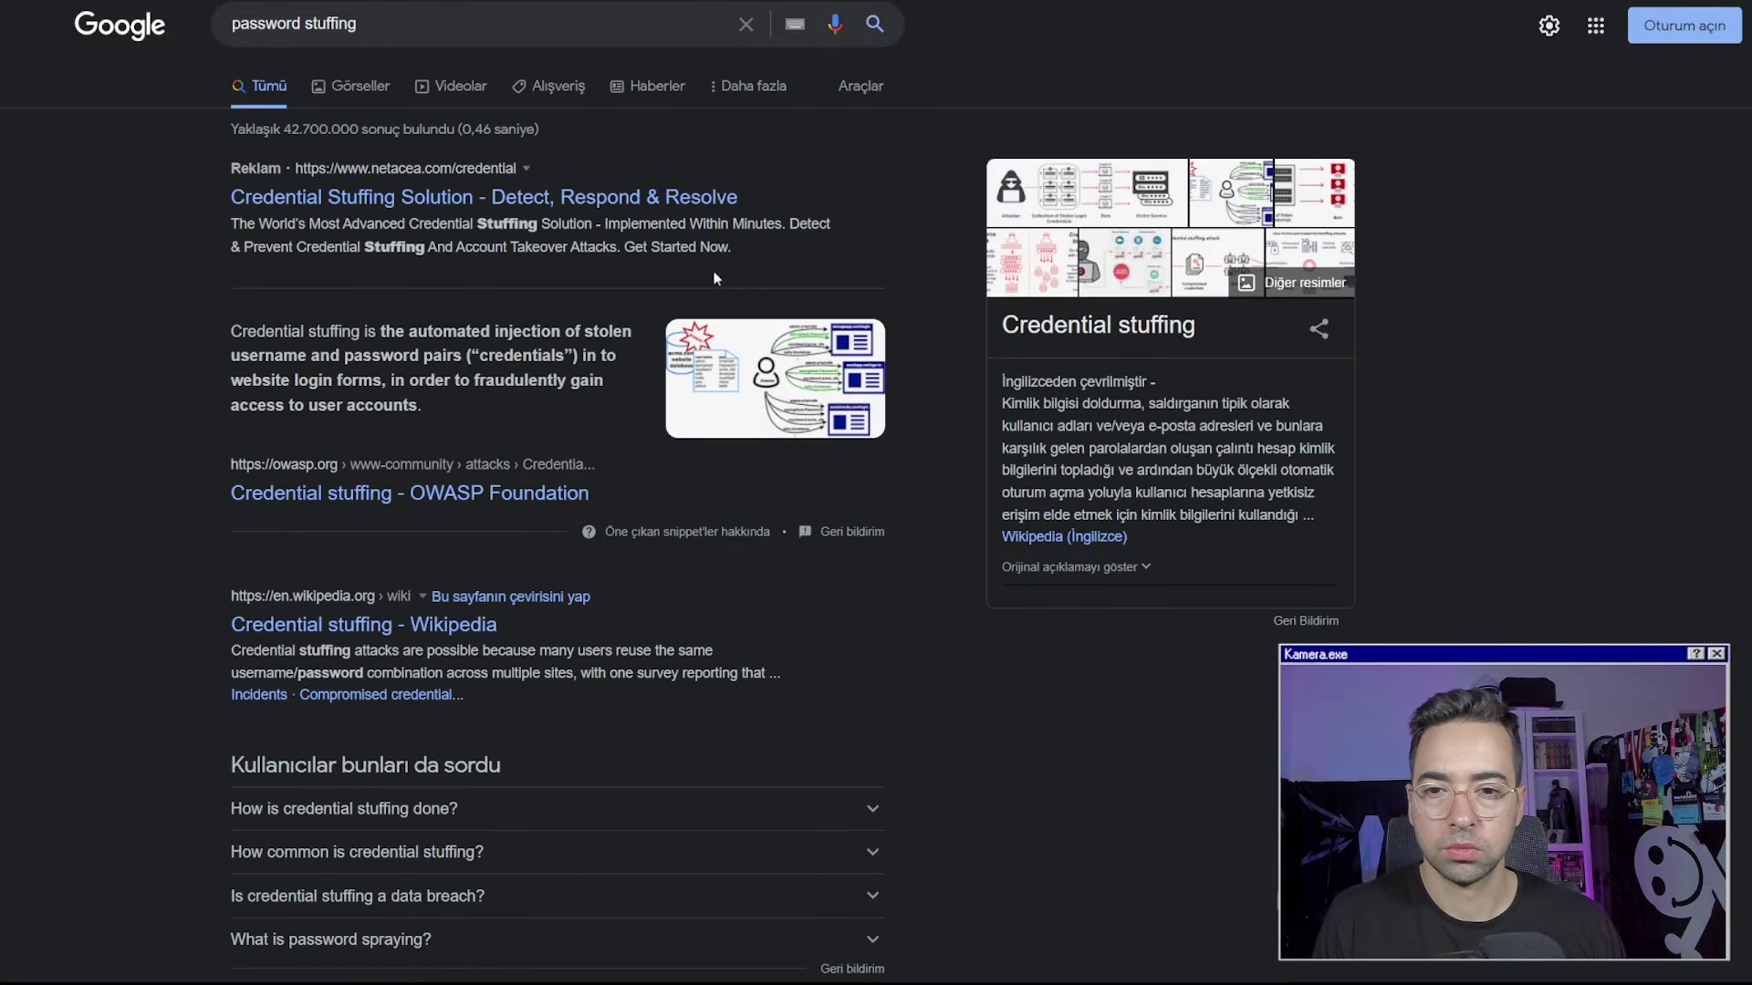
click(501, 502)
scroll(487, 416, down, 5)
scroll(487, 416, down, 3)
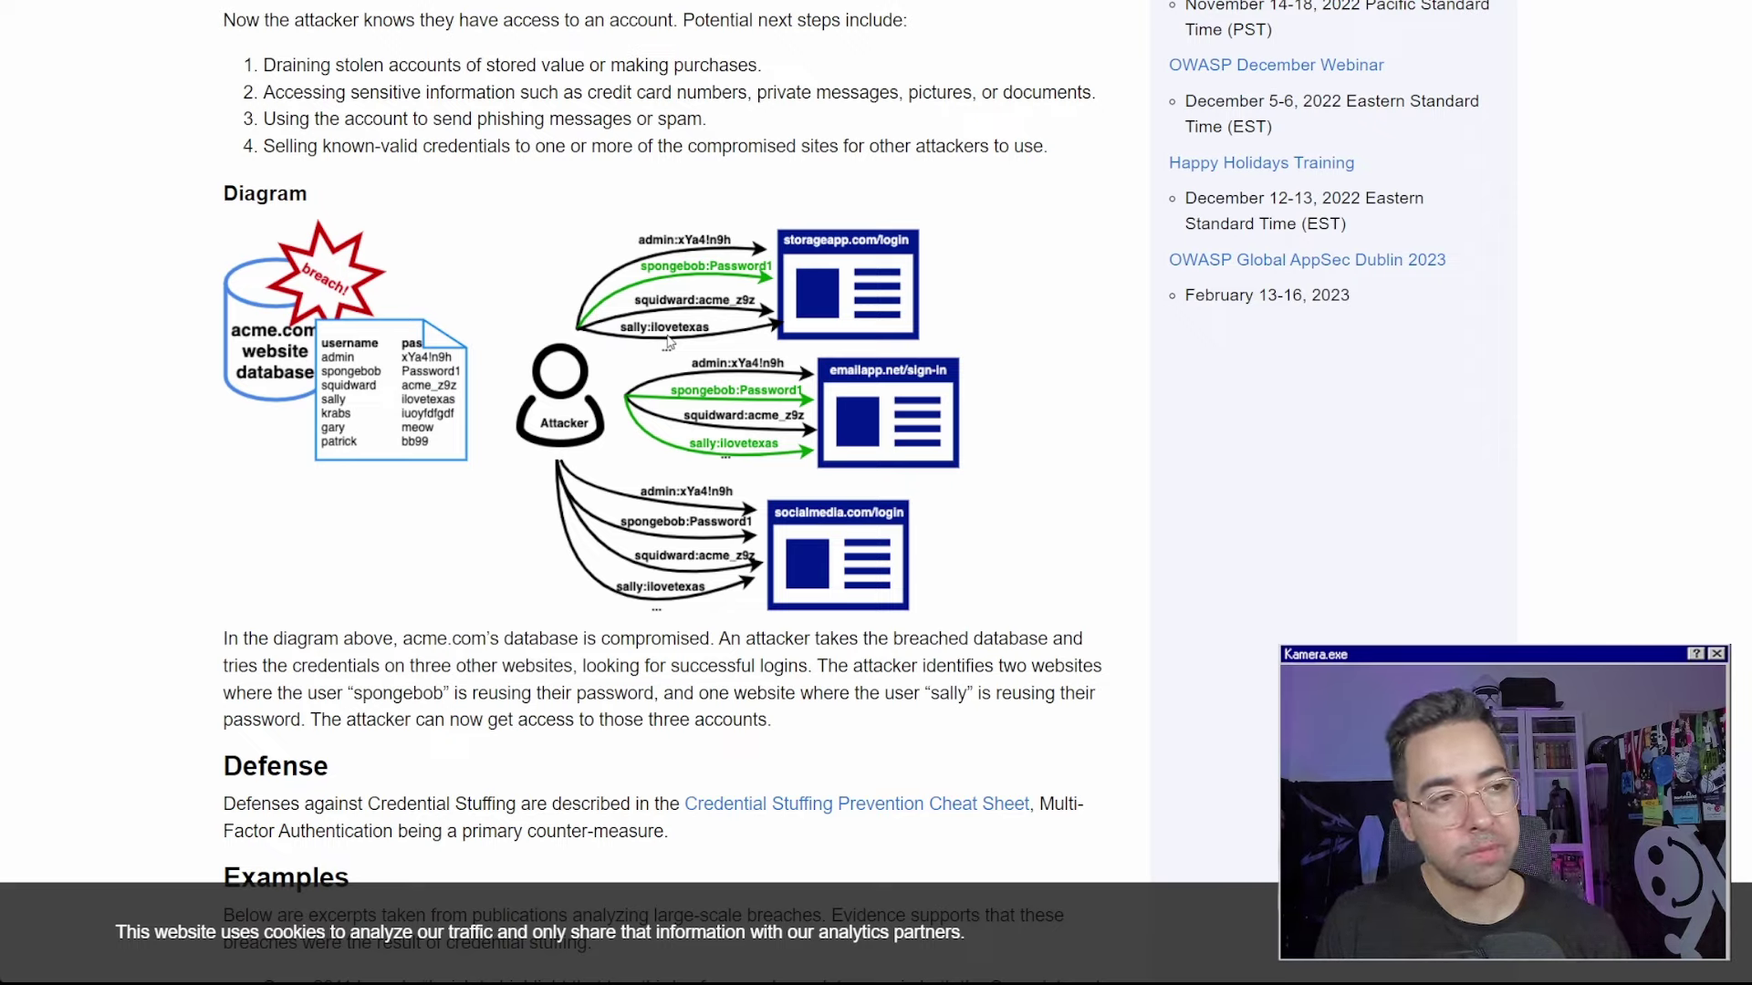
Search Google for "perimeterx" in a new browser tab and open the official PerimeterX site from the results
key(ctrl+t)
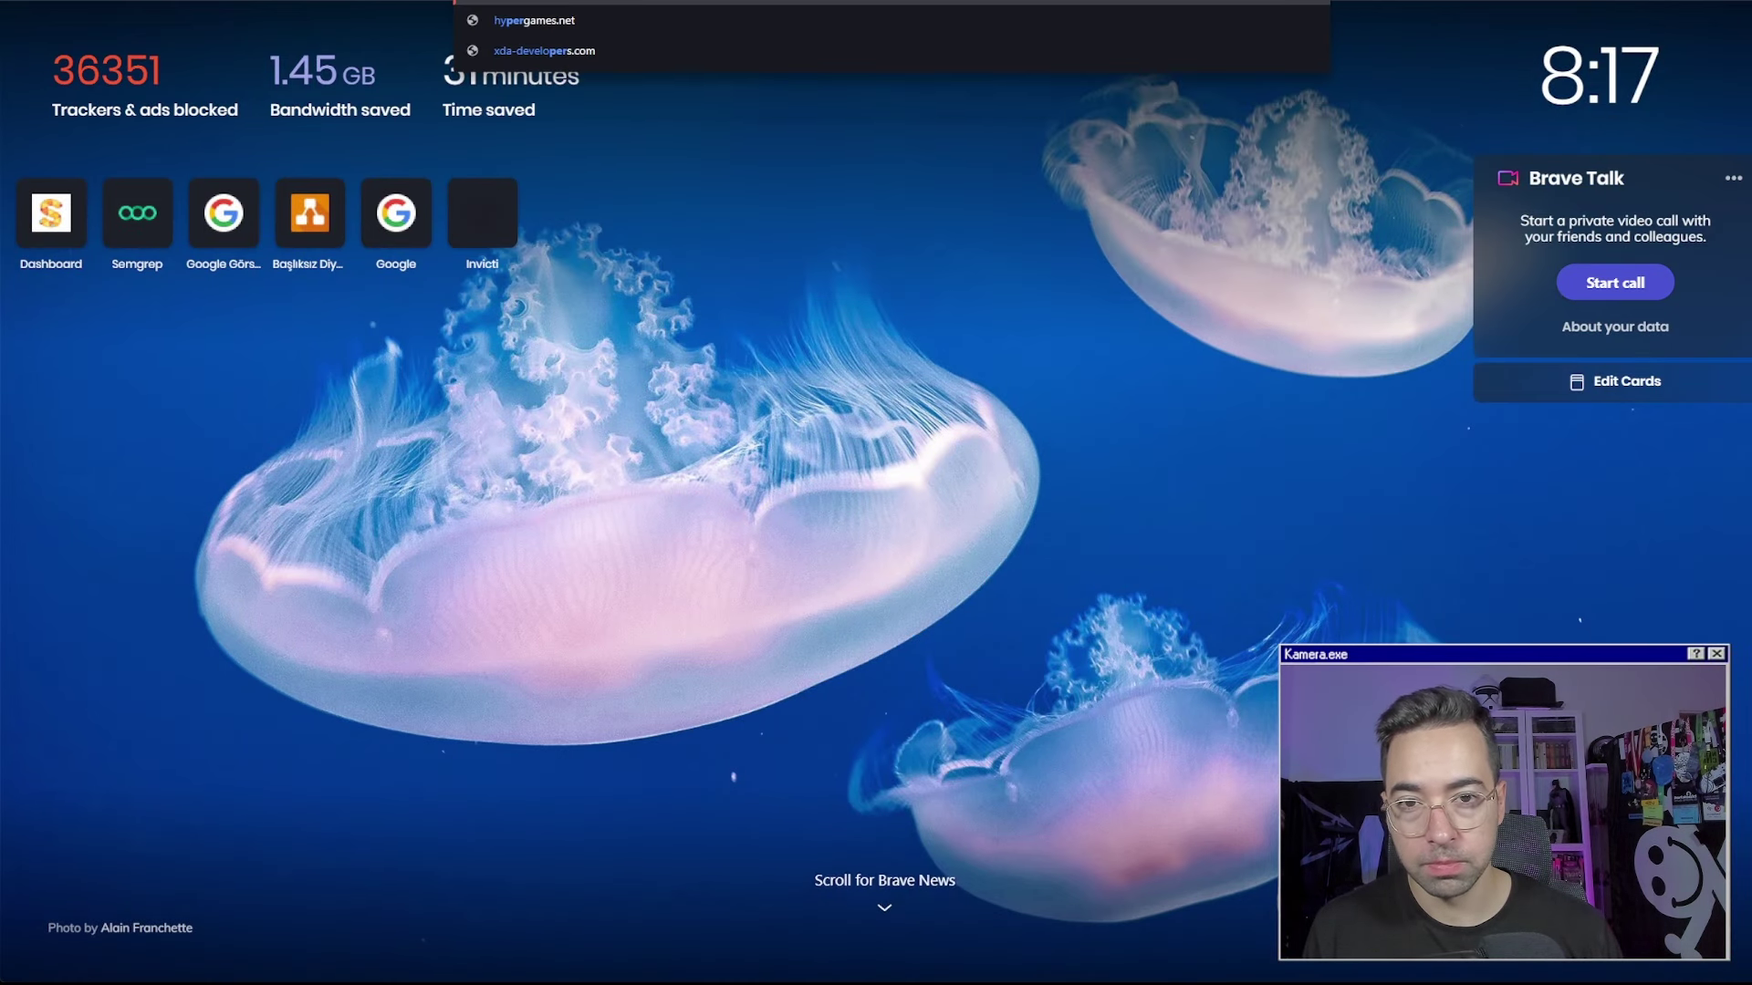
scroll(885, 493, down, 2)
key(Return)
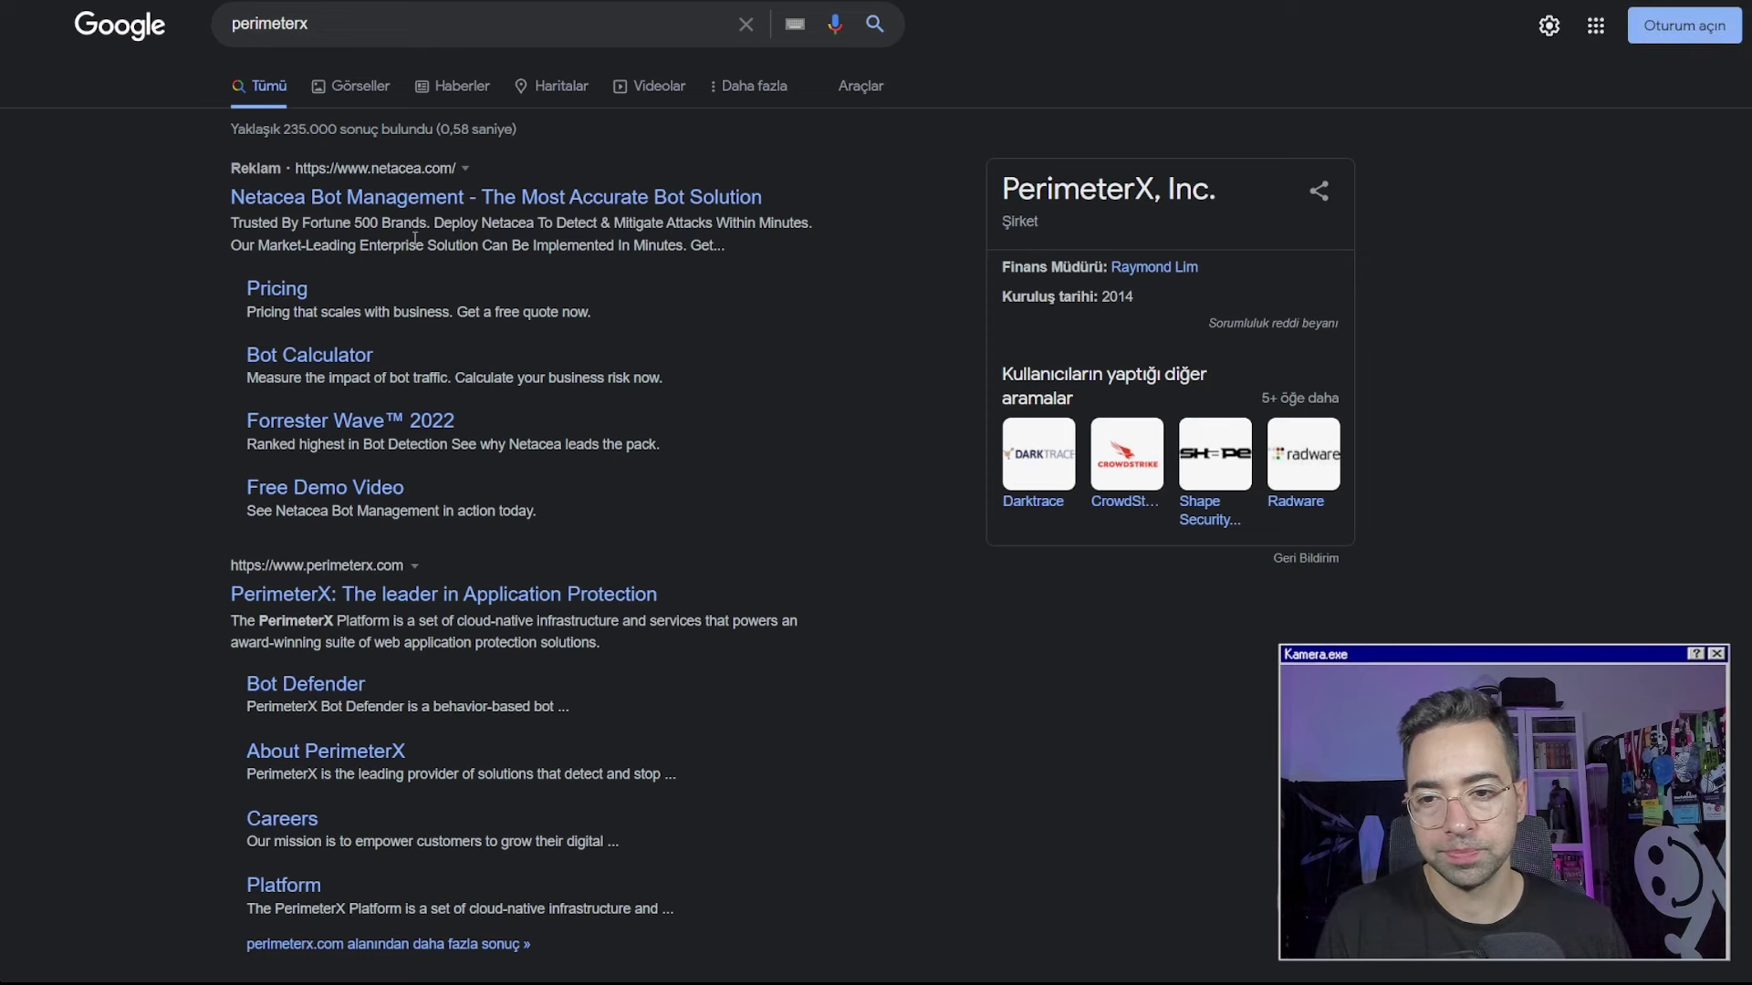
click(434, 598)
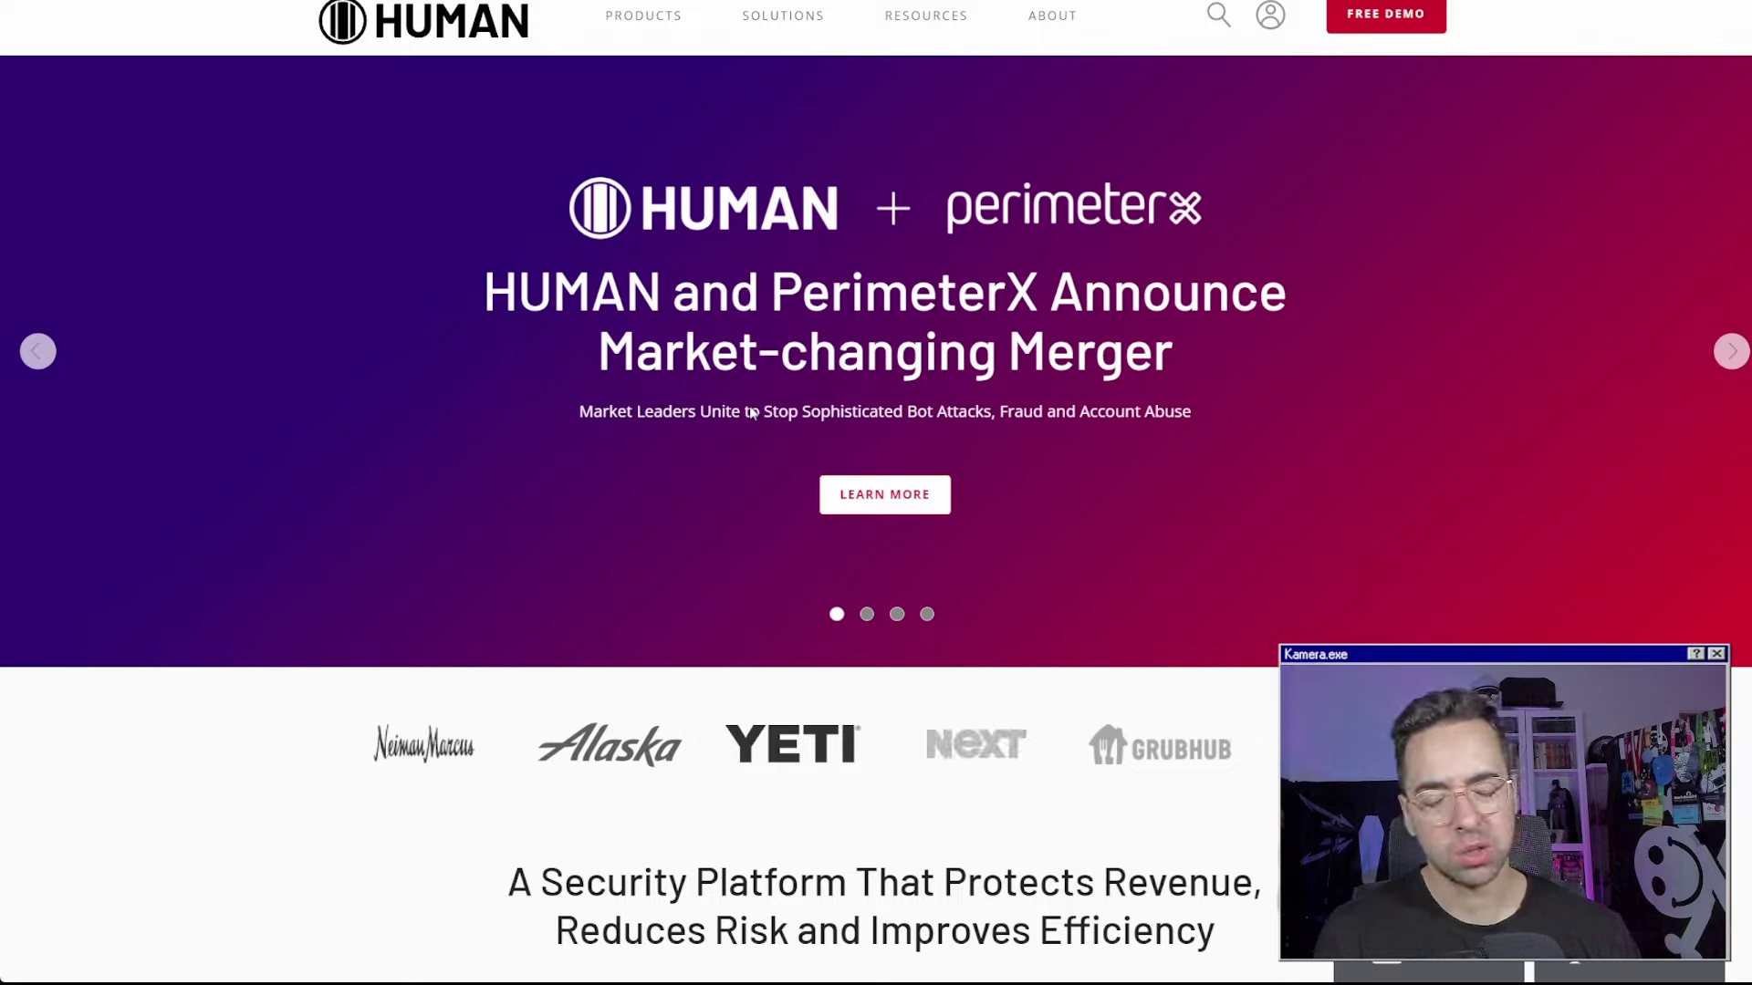
Examine the PerimeterX homepage, highlighting credential stuffing and web scraping among the attacks that Bot Defender protects against
scroll(594, 420, down, 5)
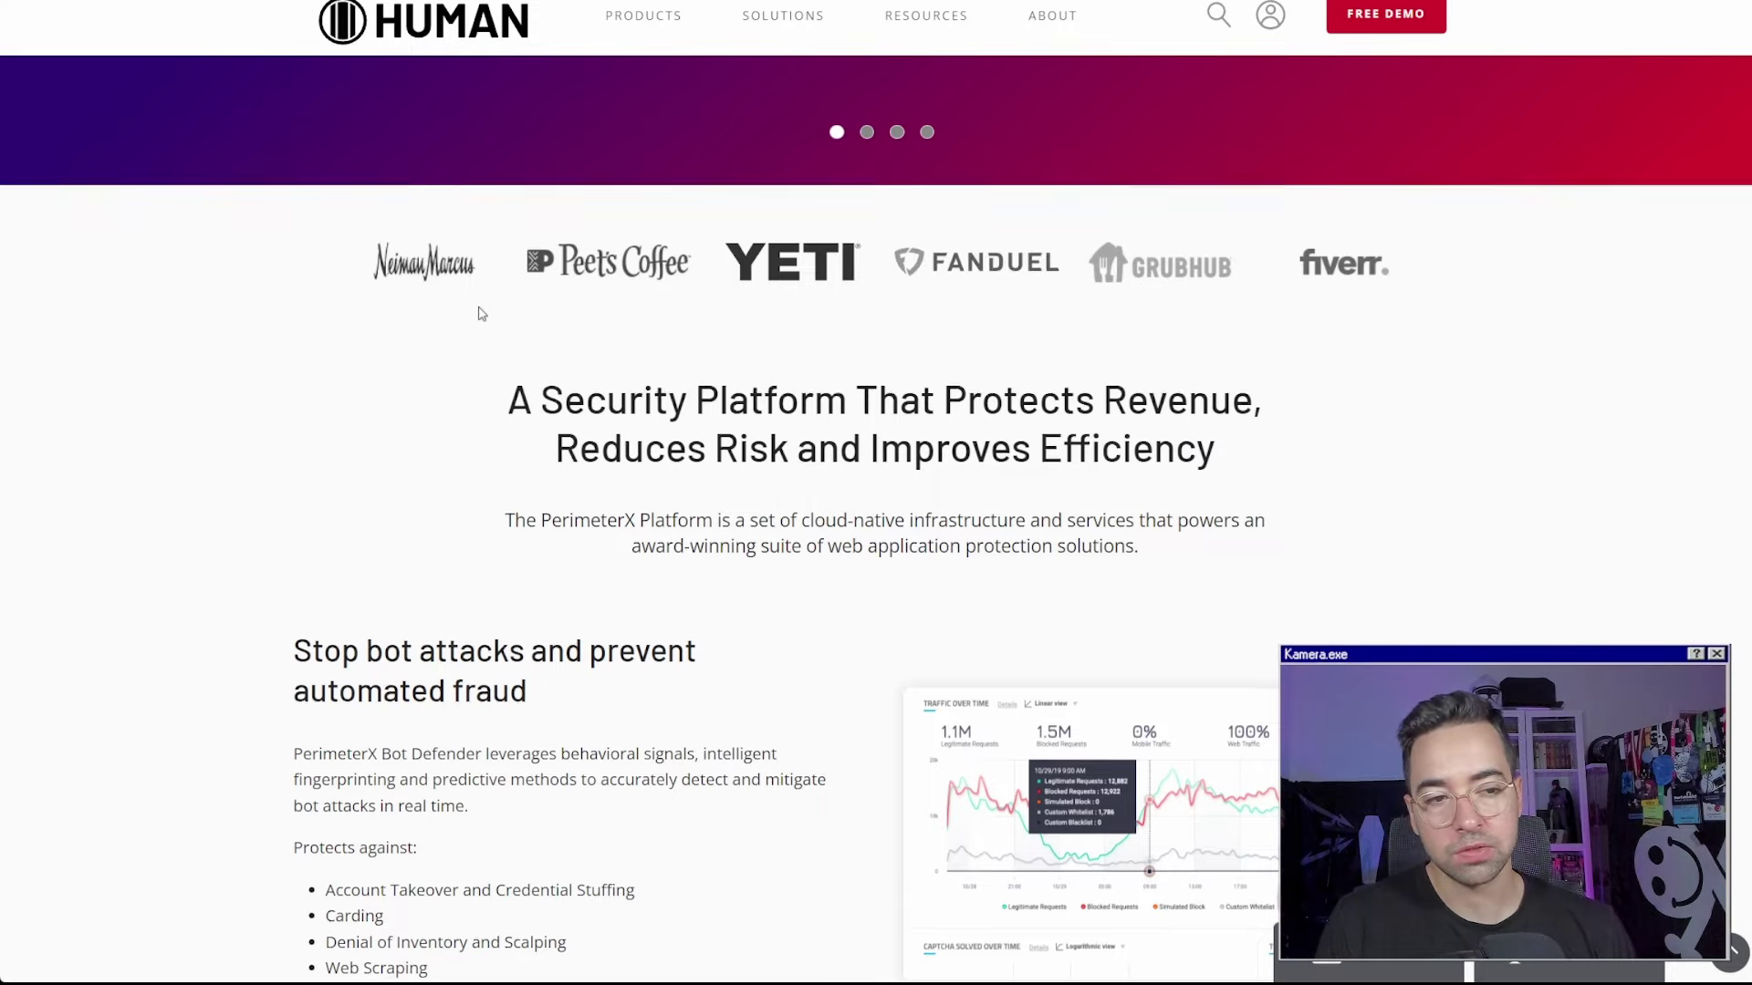
scroll(477, 313, down, 3)
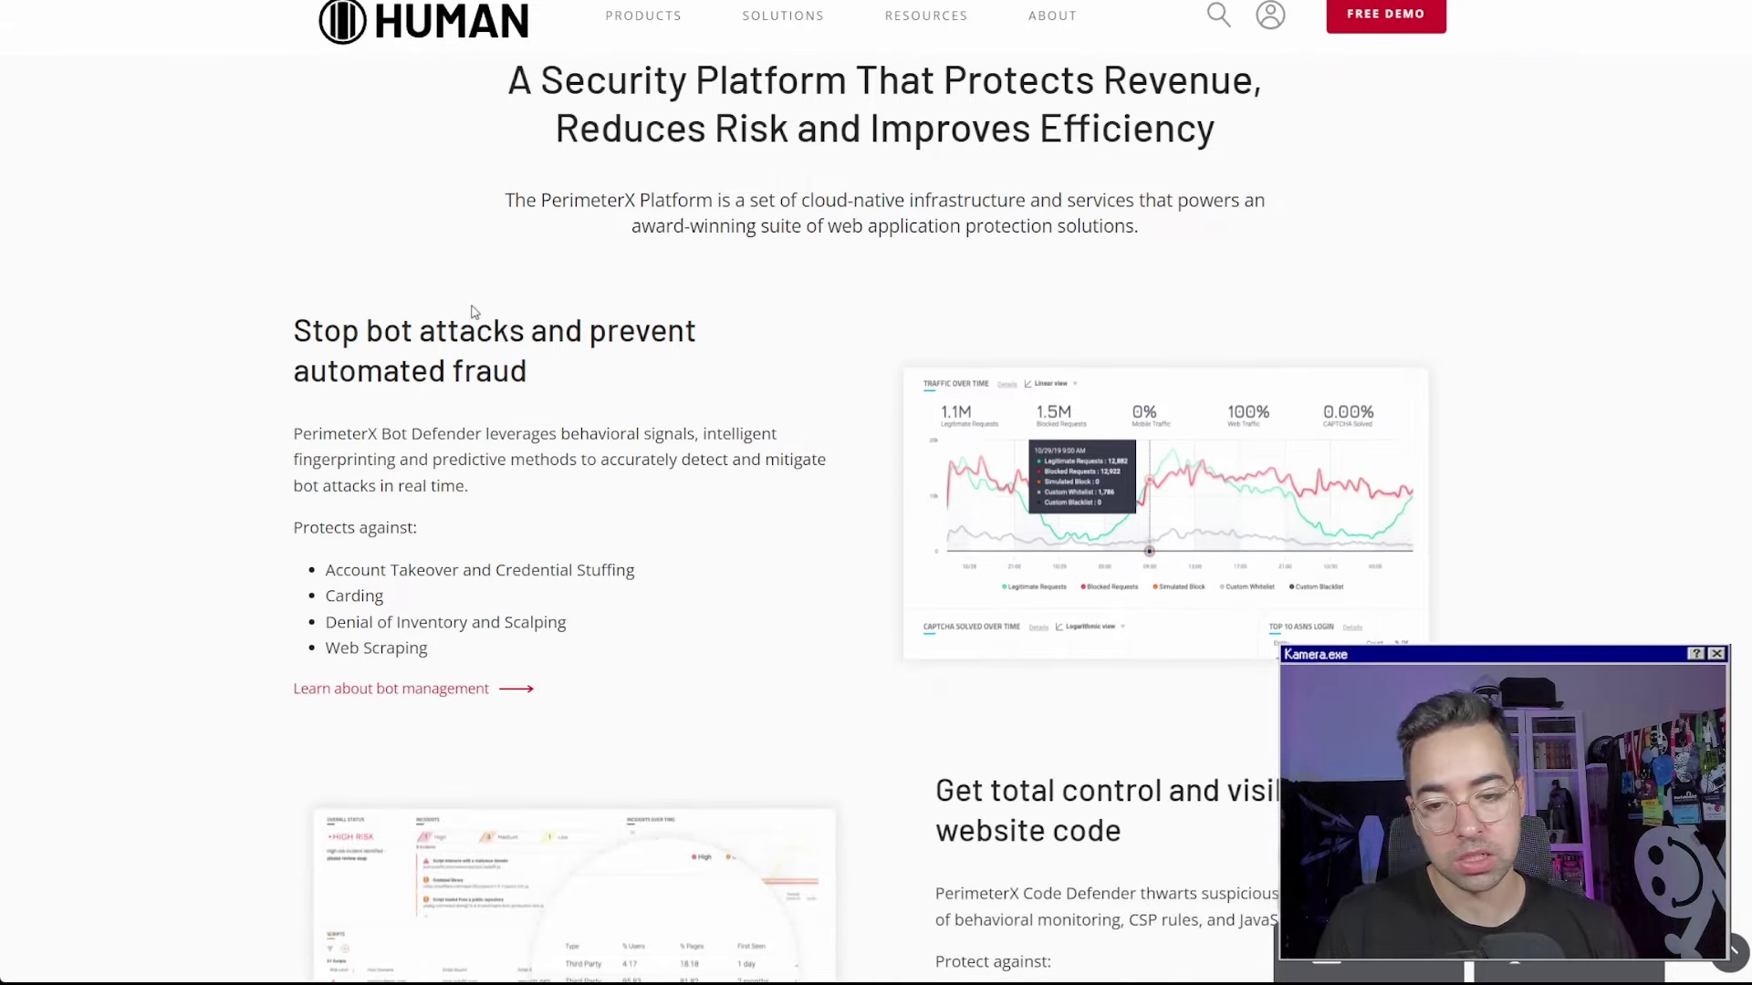
scroll(477, 313, down, 2)
drag(493, 409, 837, 424)
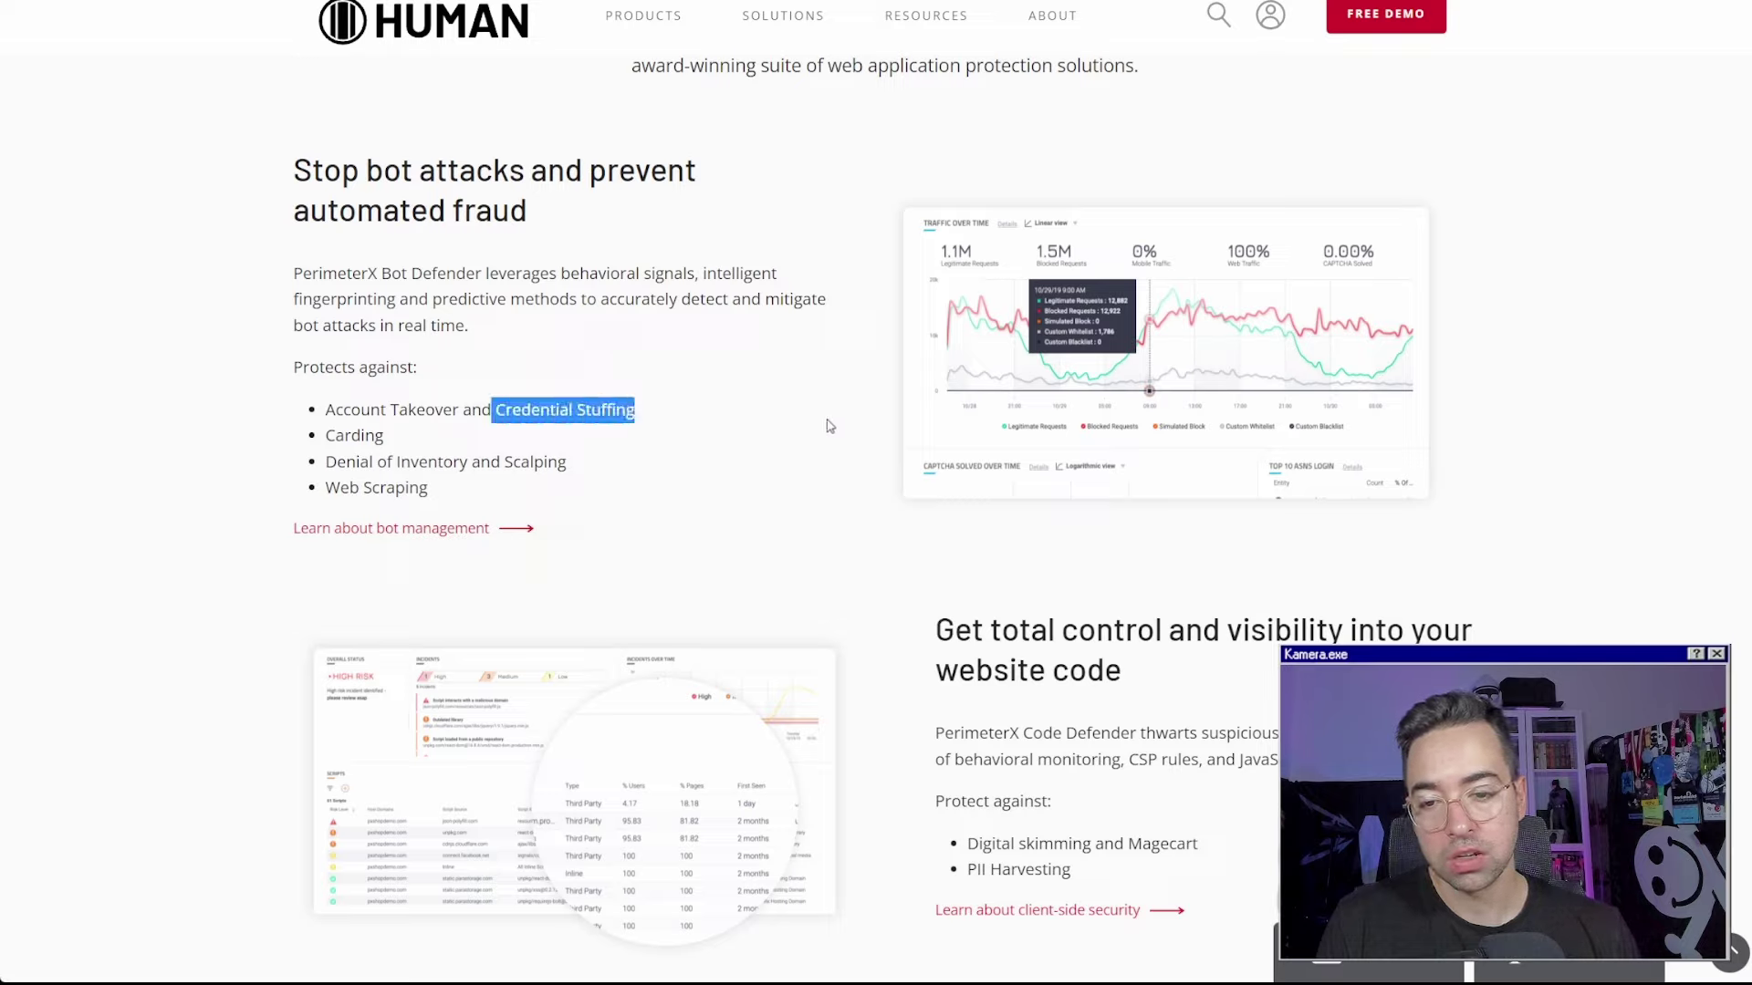
triple_click(411, 489)
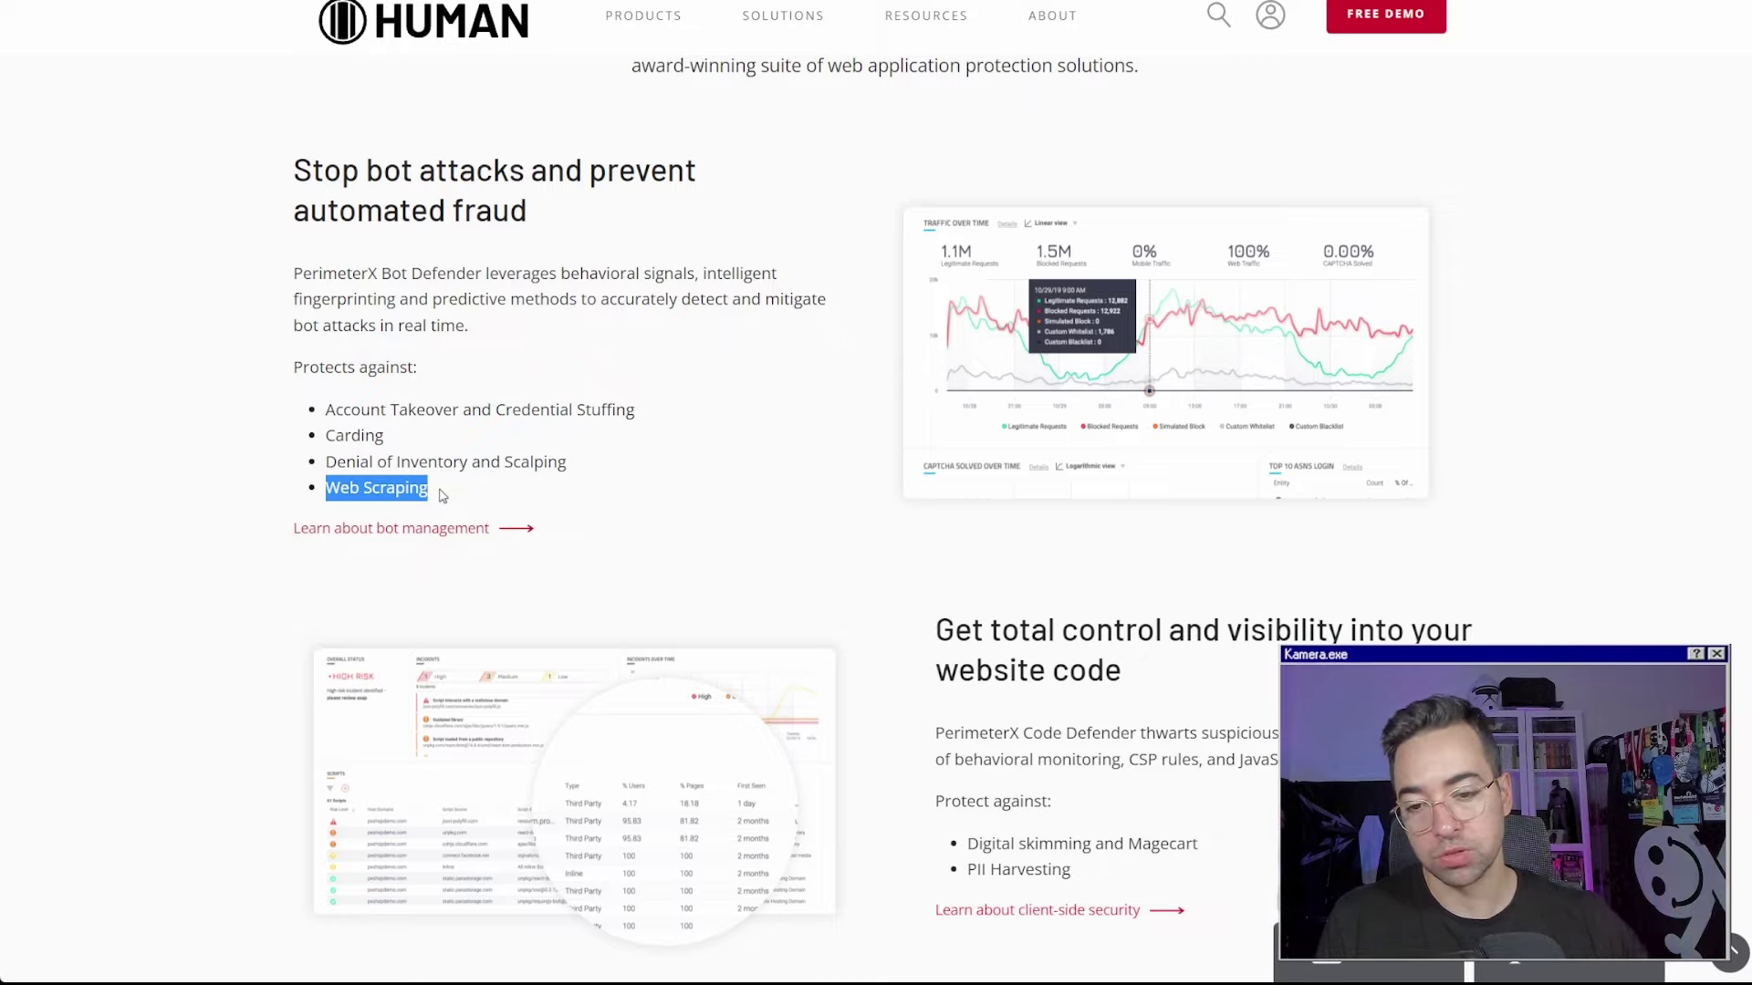
click(442, 495)
scroll(460, 402, down, 7)
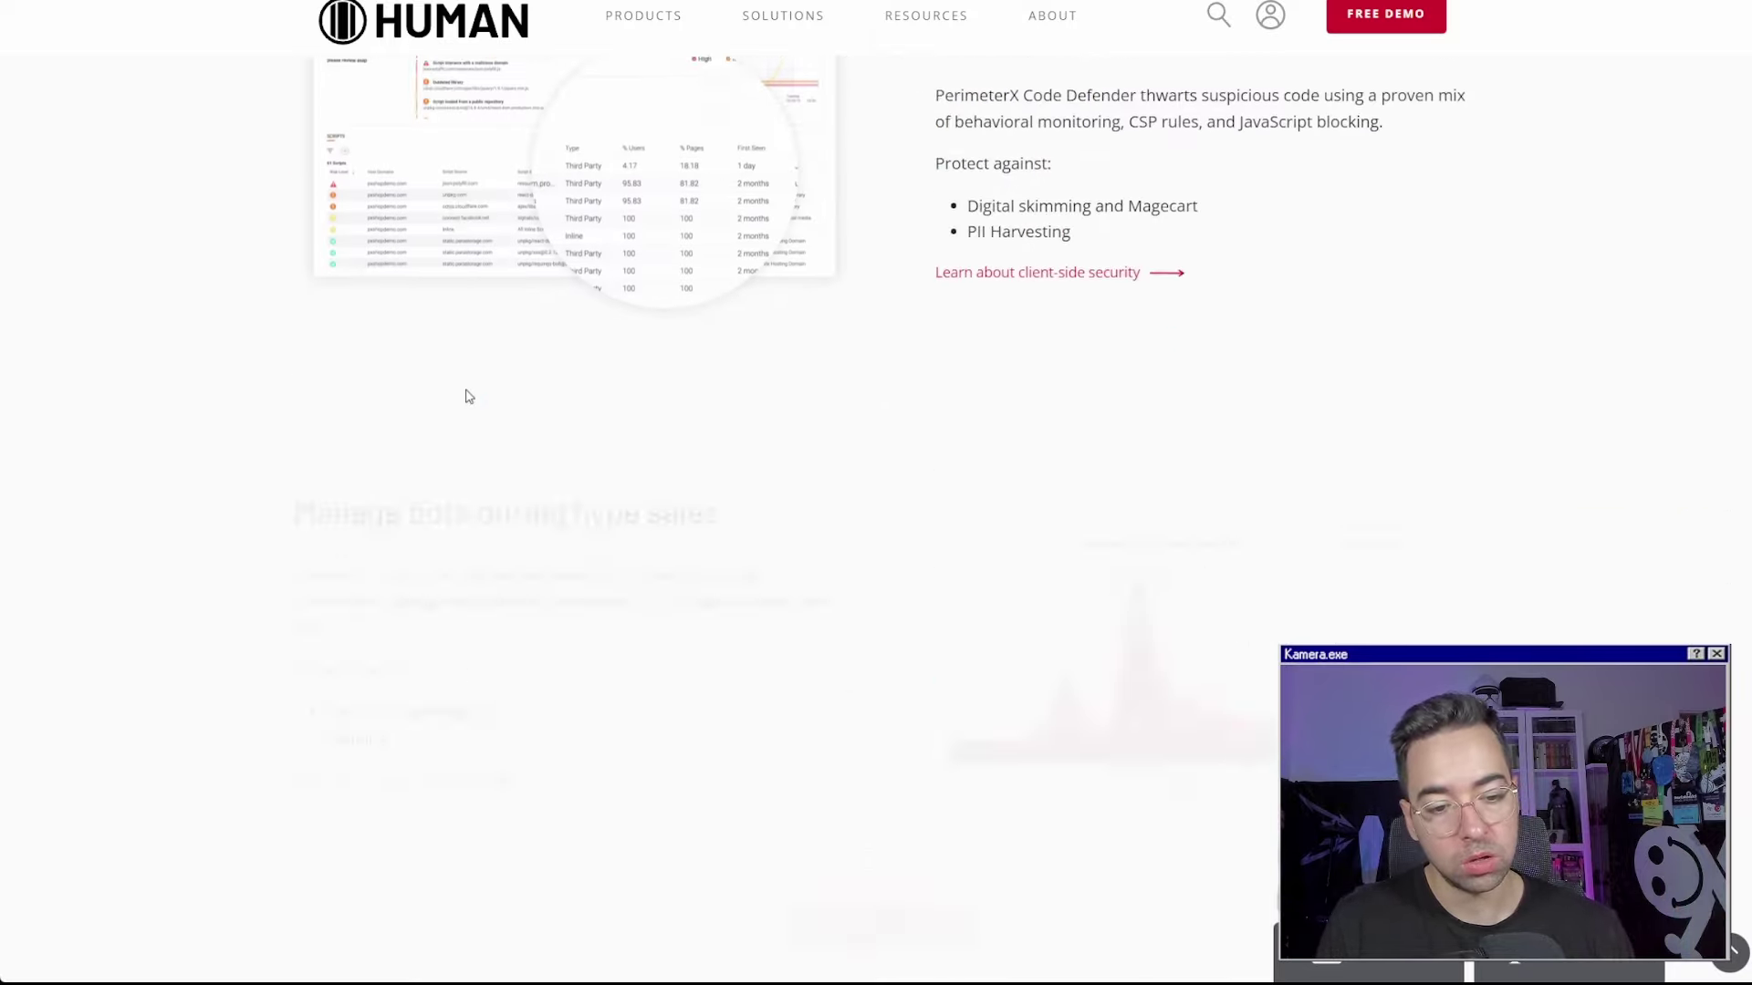
scroll(809, 366, down, 7)
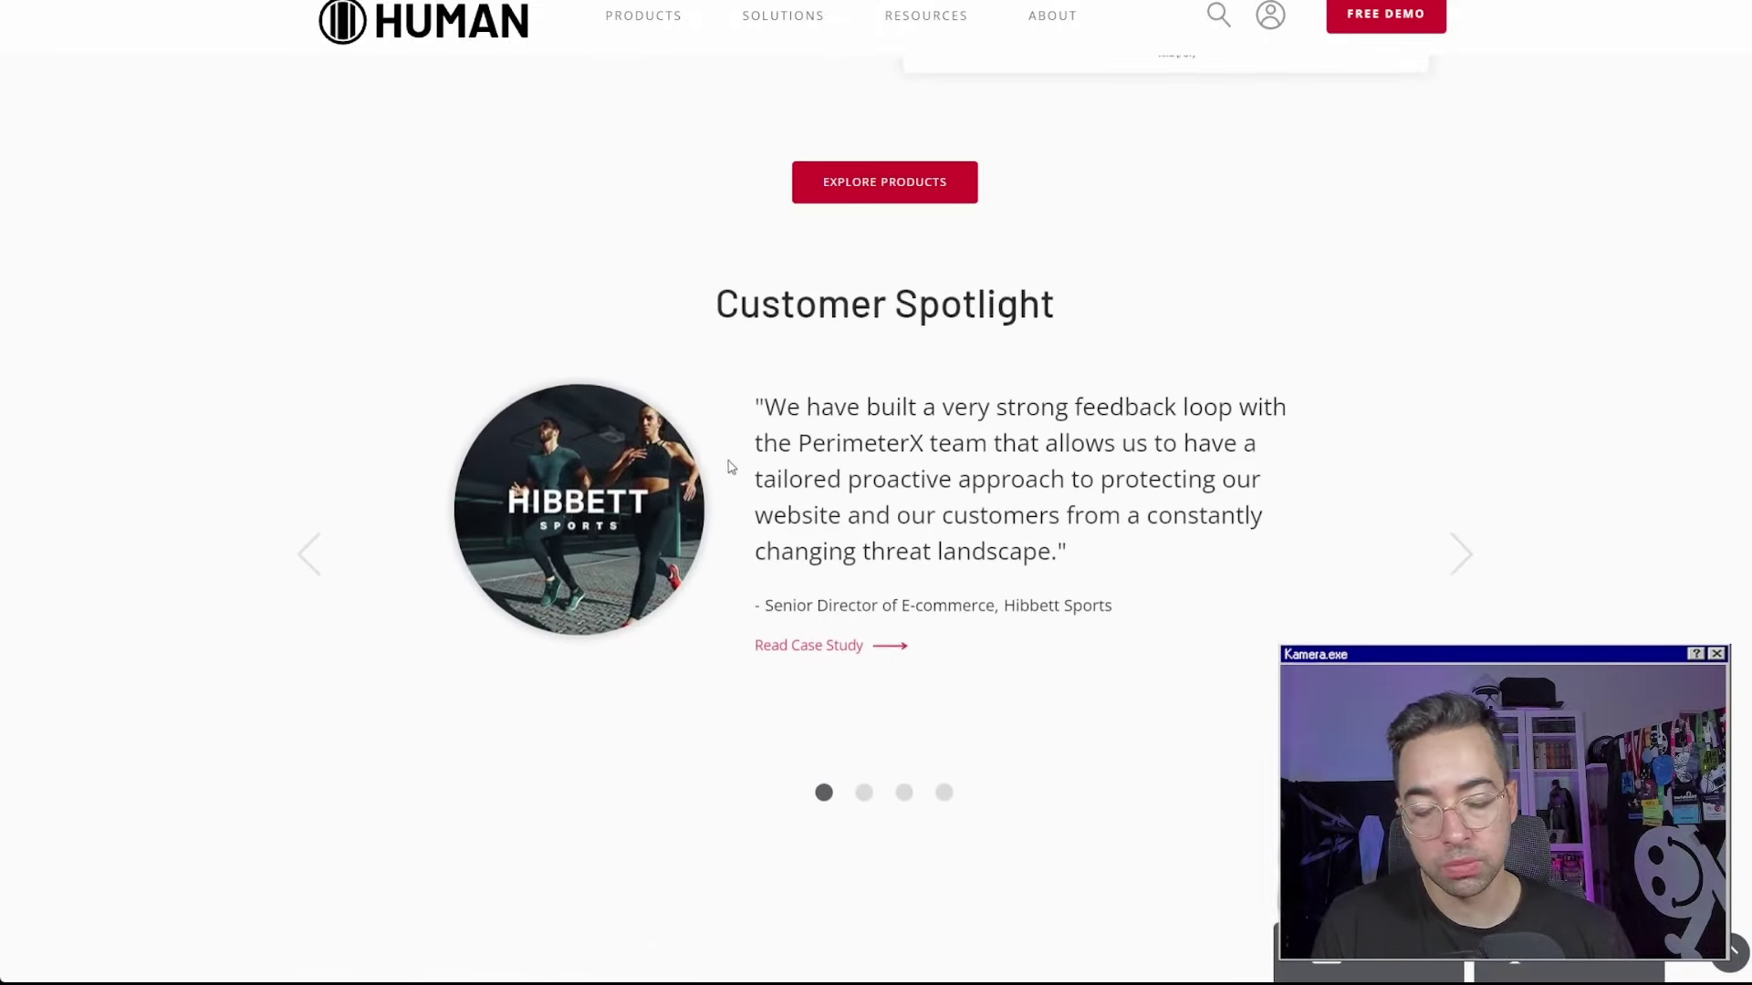
scroll(708, 438, up, 15)
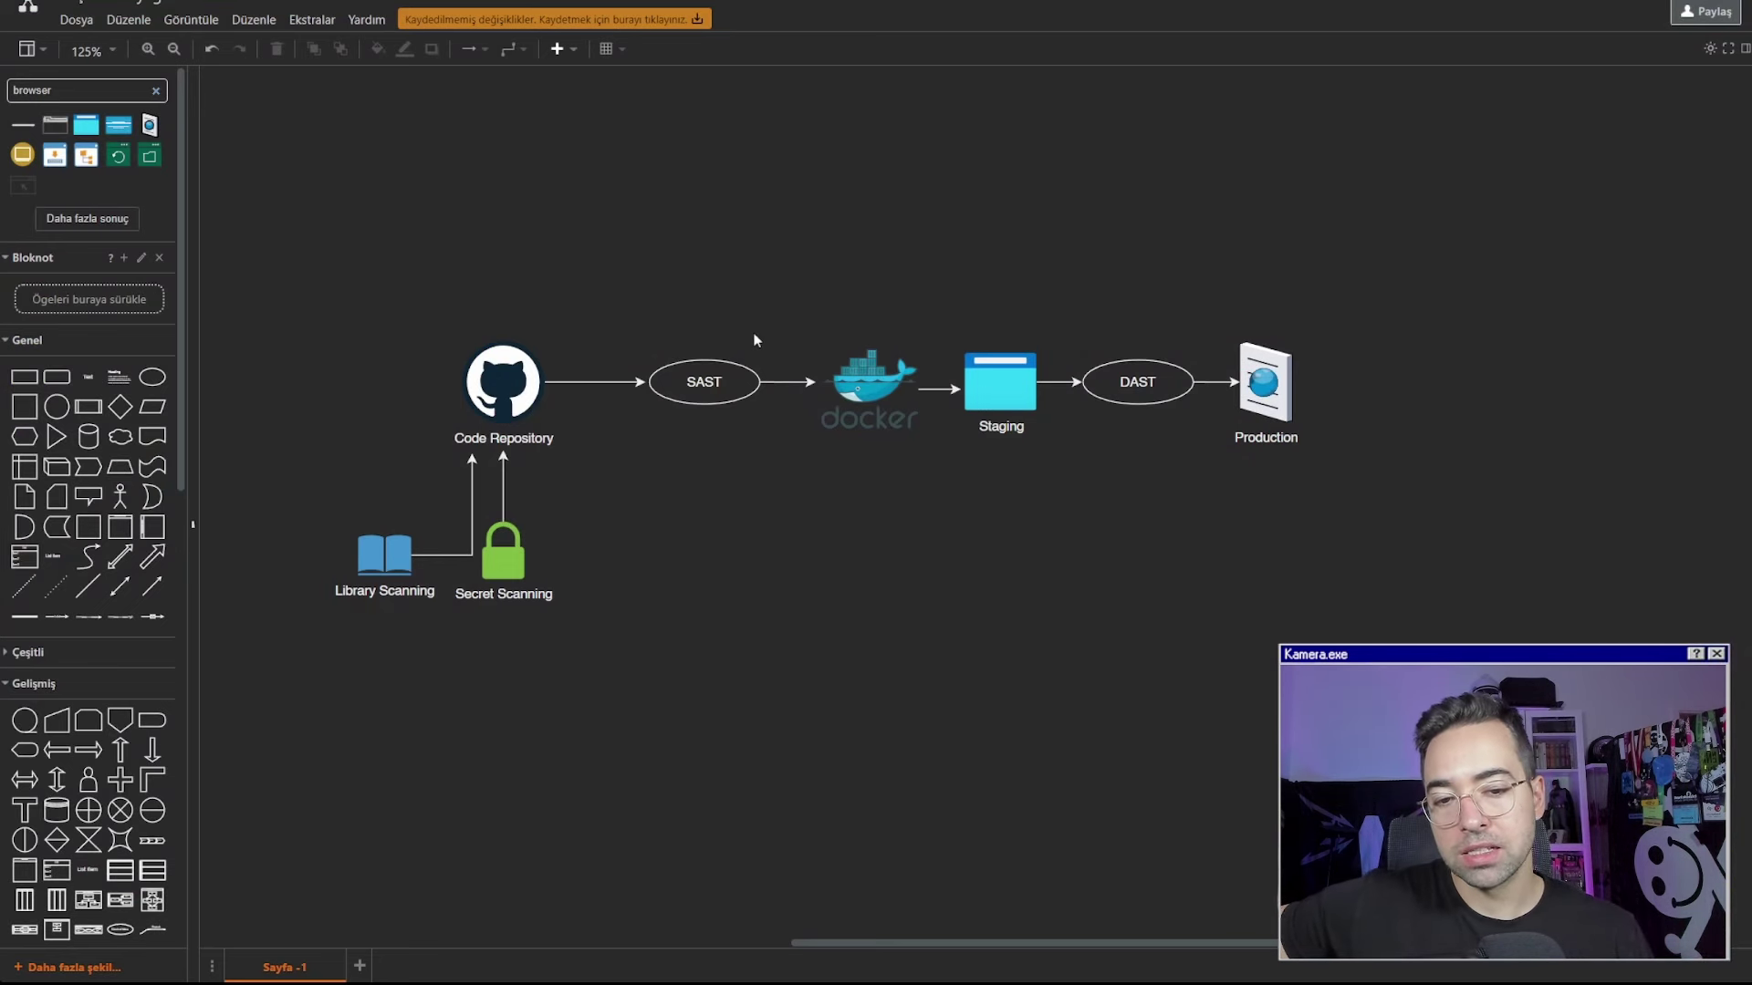
drag(320, 273, 1434, 709)
click(500, 520)
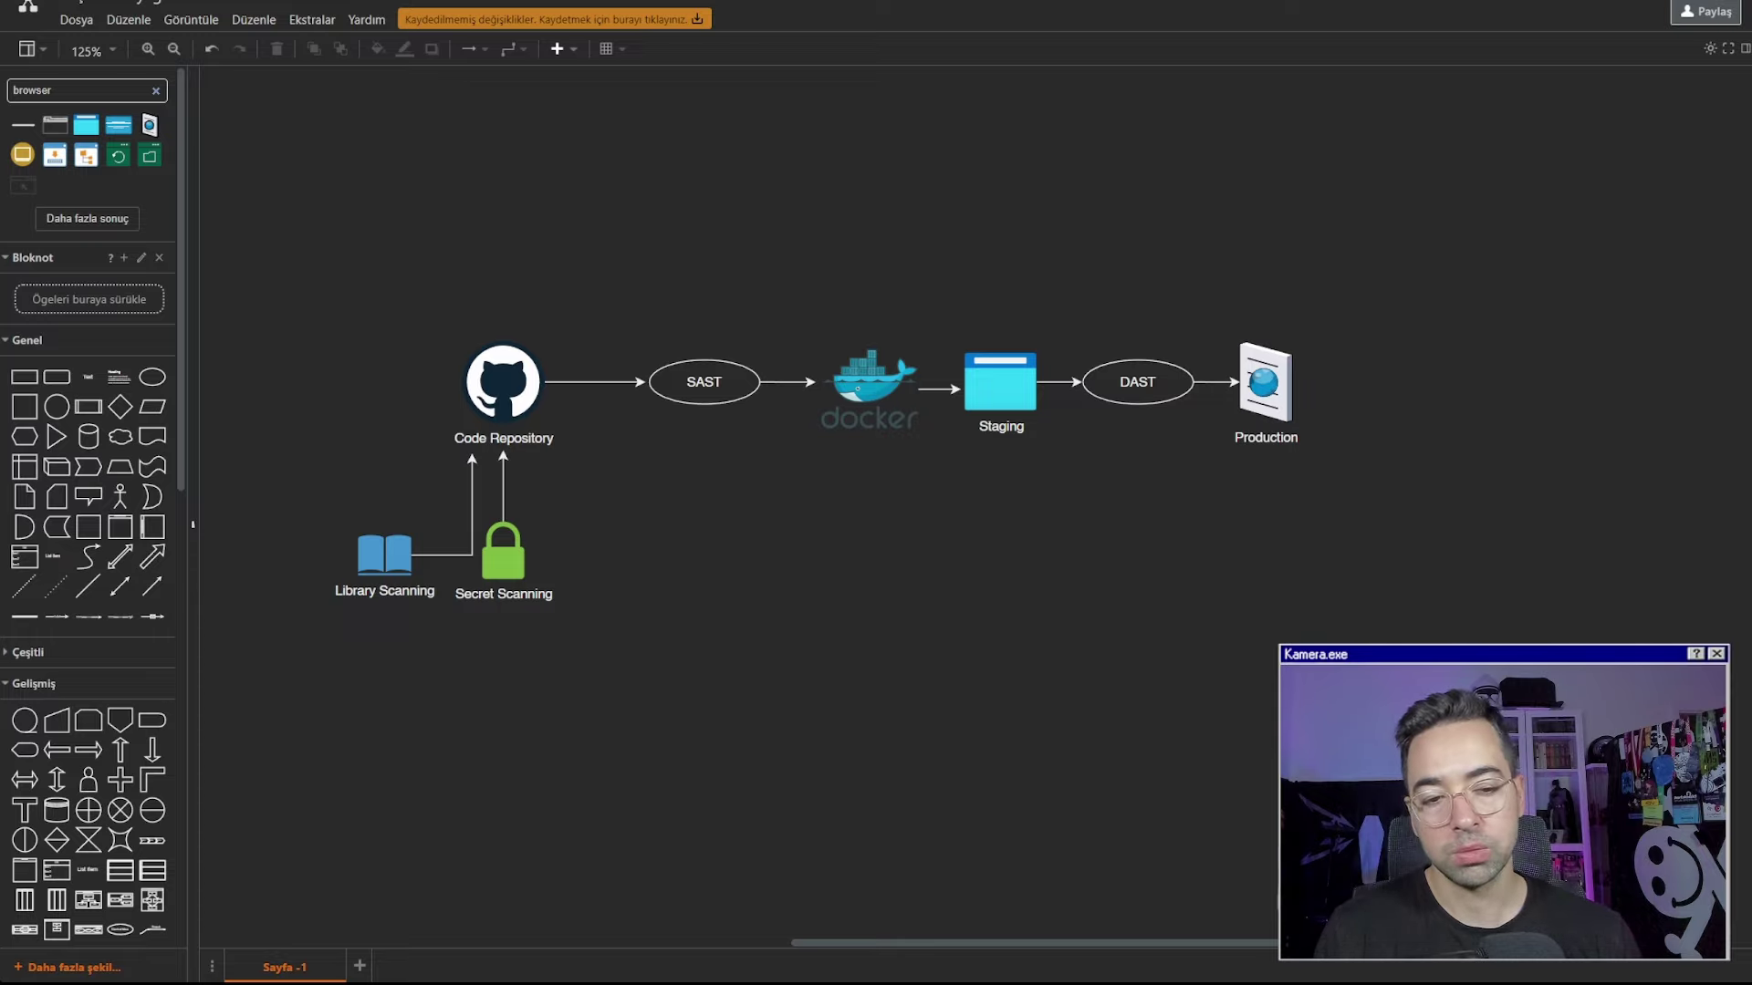
drag(308, 239, 1394, 640)
click(984, 595)
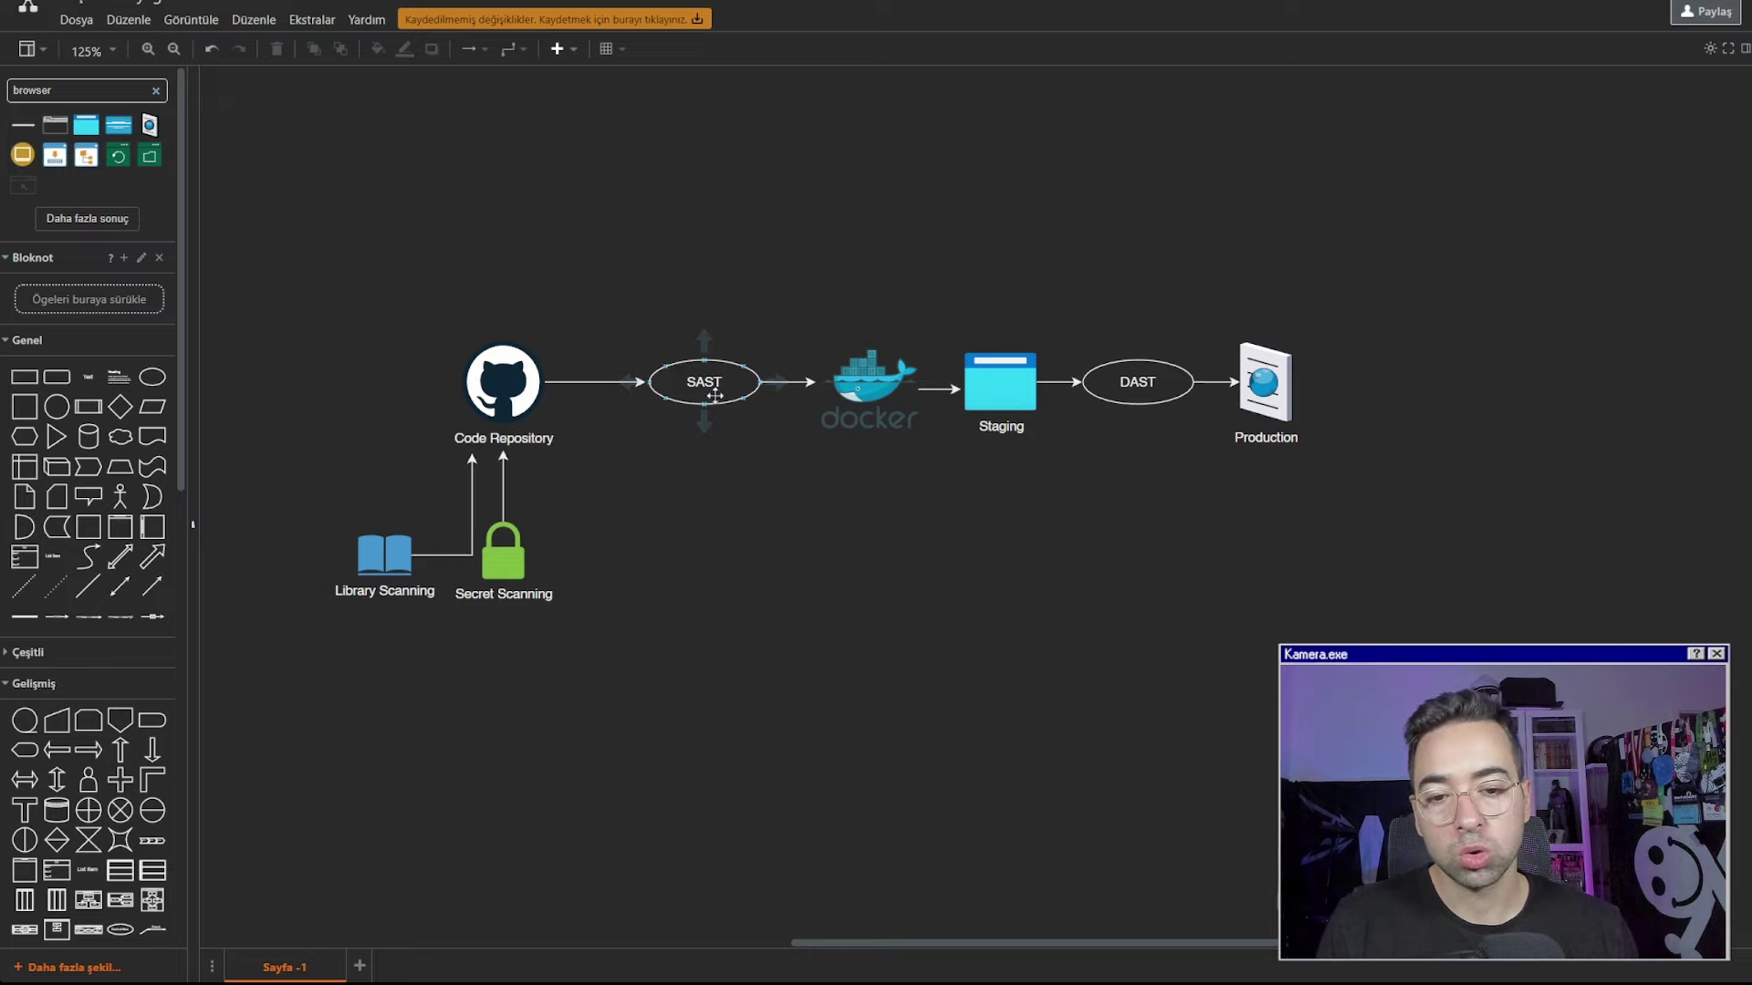
click(1168, 552)
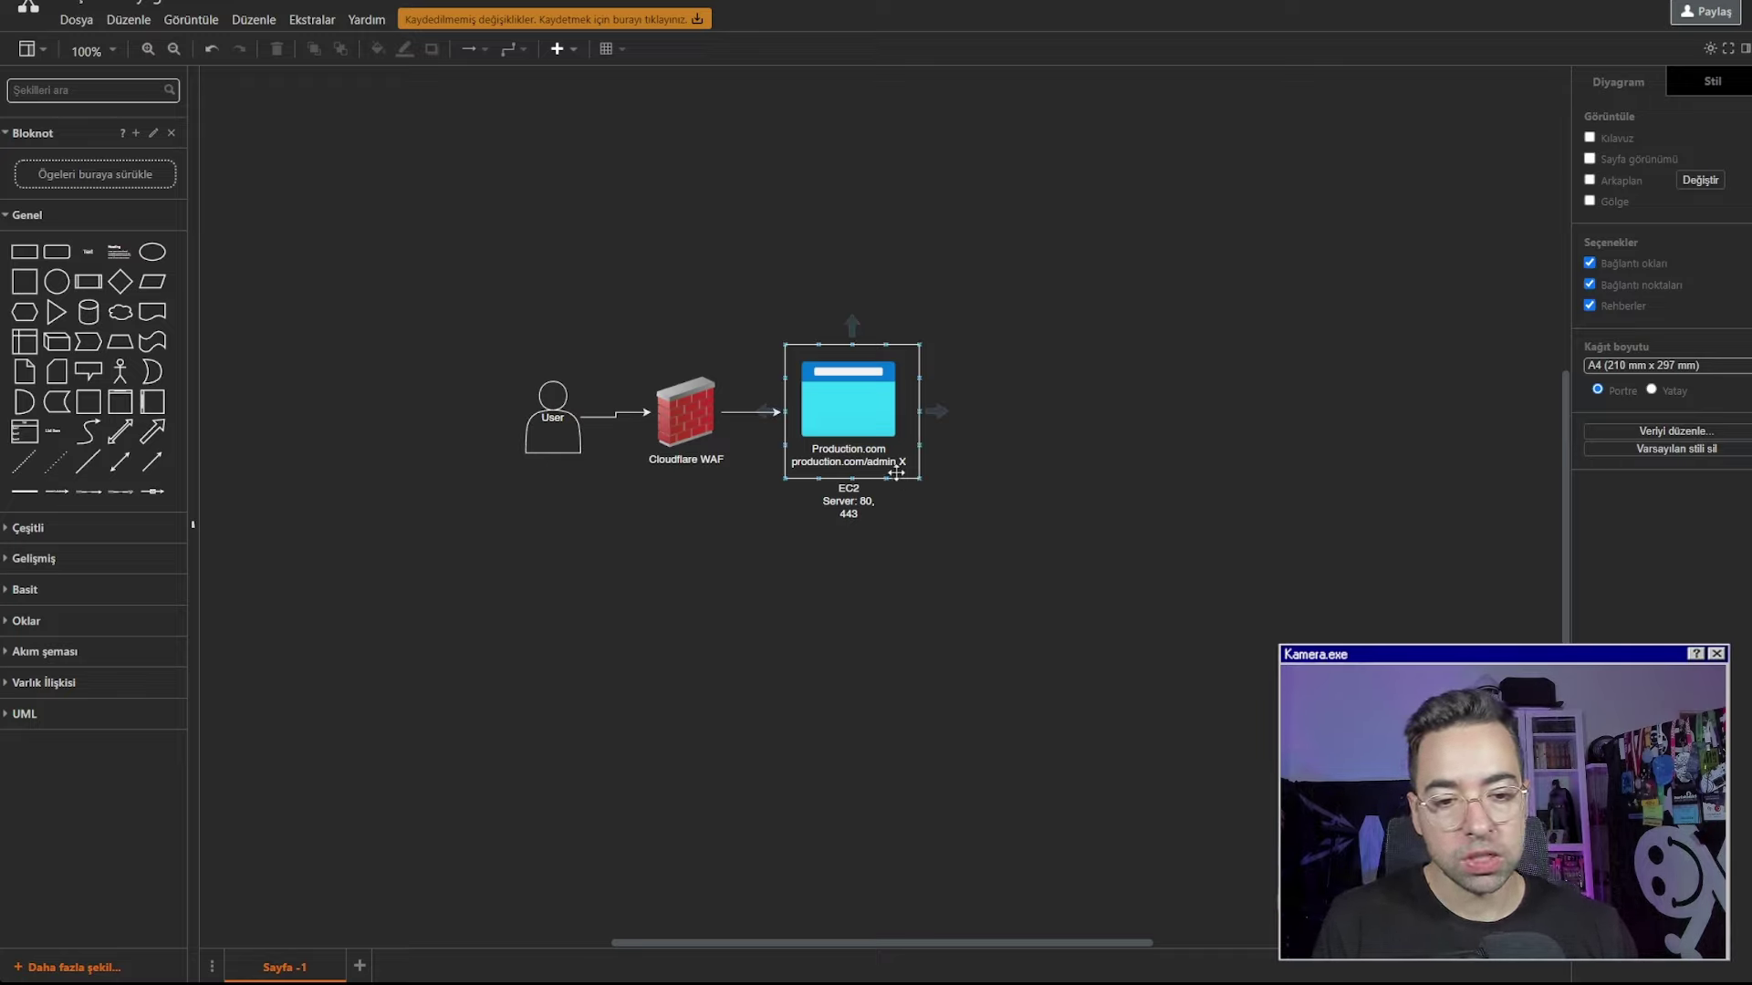
click(868, 500)
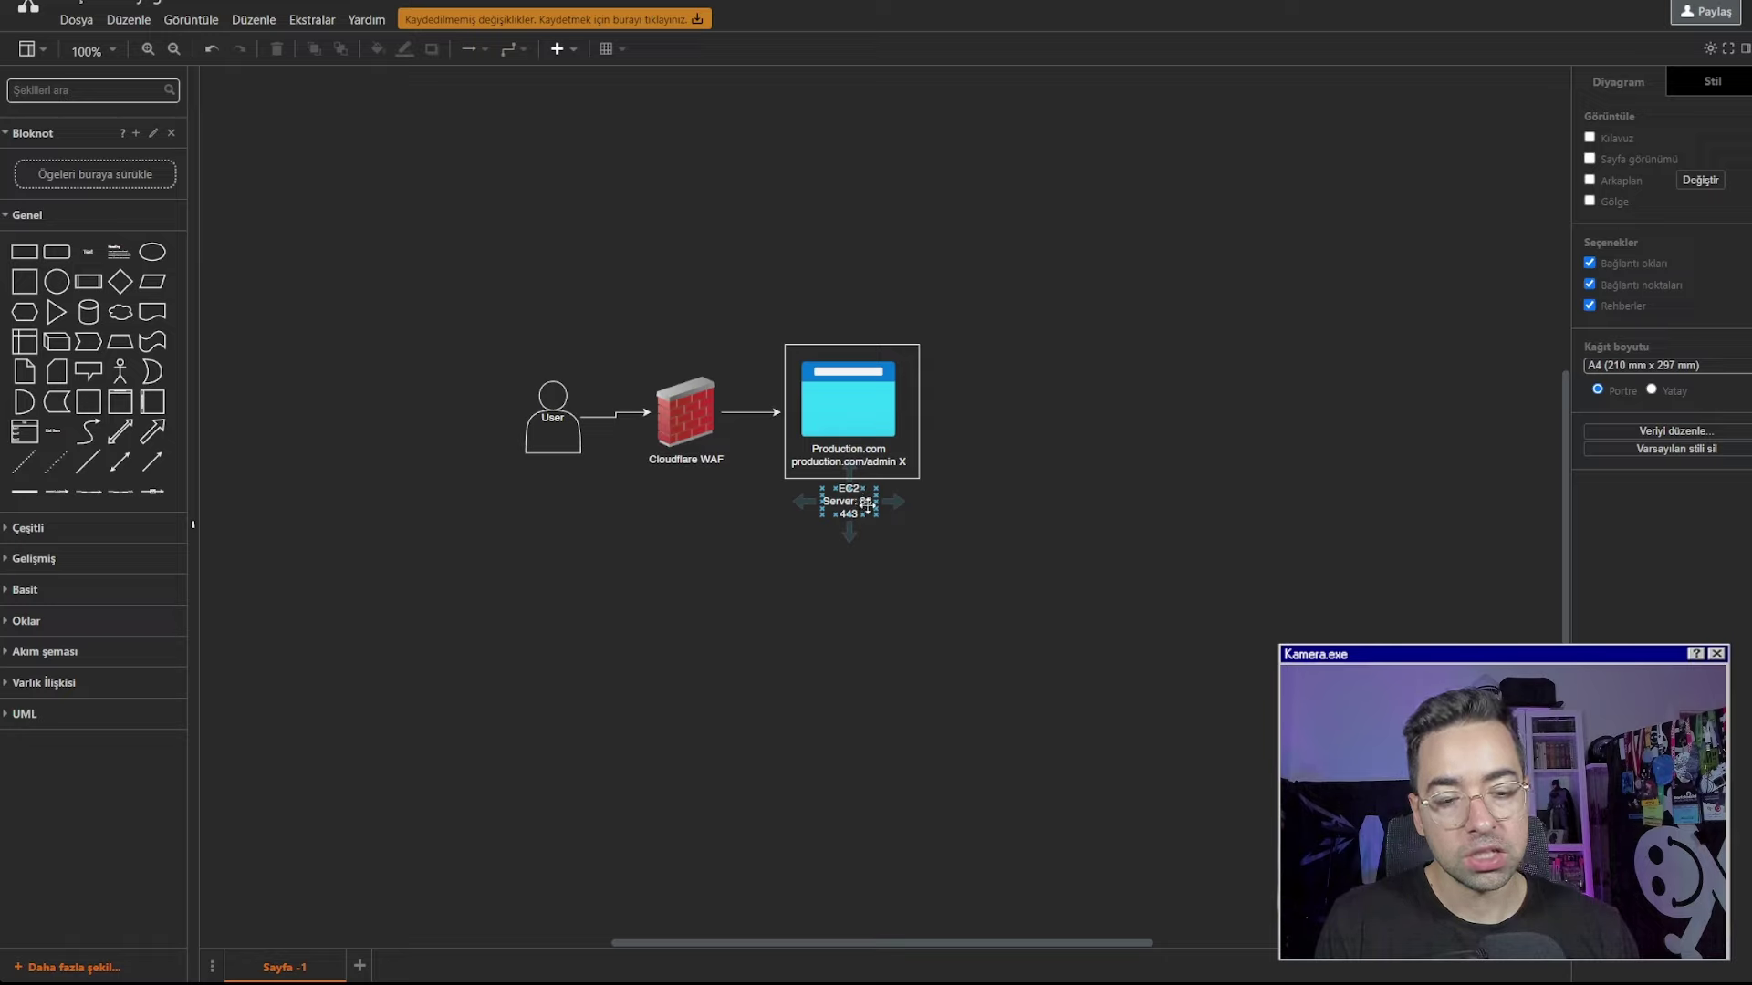
click(967, 502)
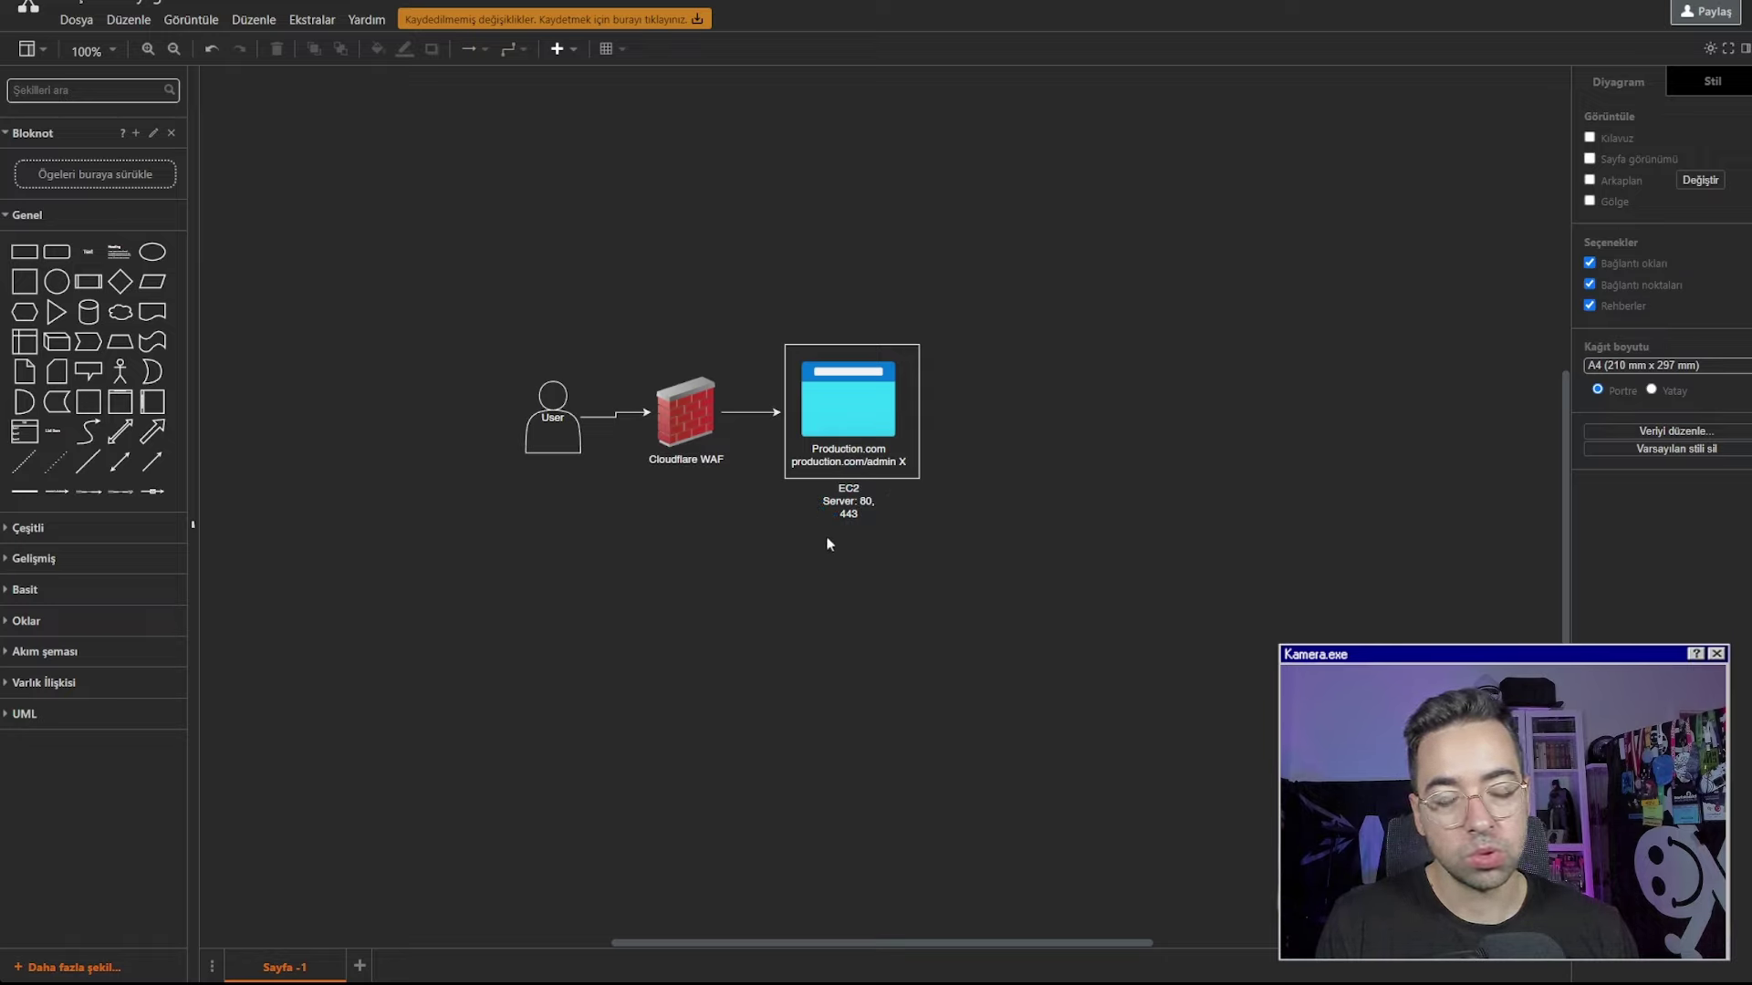
Delete the Cloudflare WAF shape and its outgoing arrow, and extend the User's arrow straight to the Production.com frame
click(674, 433)
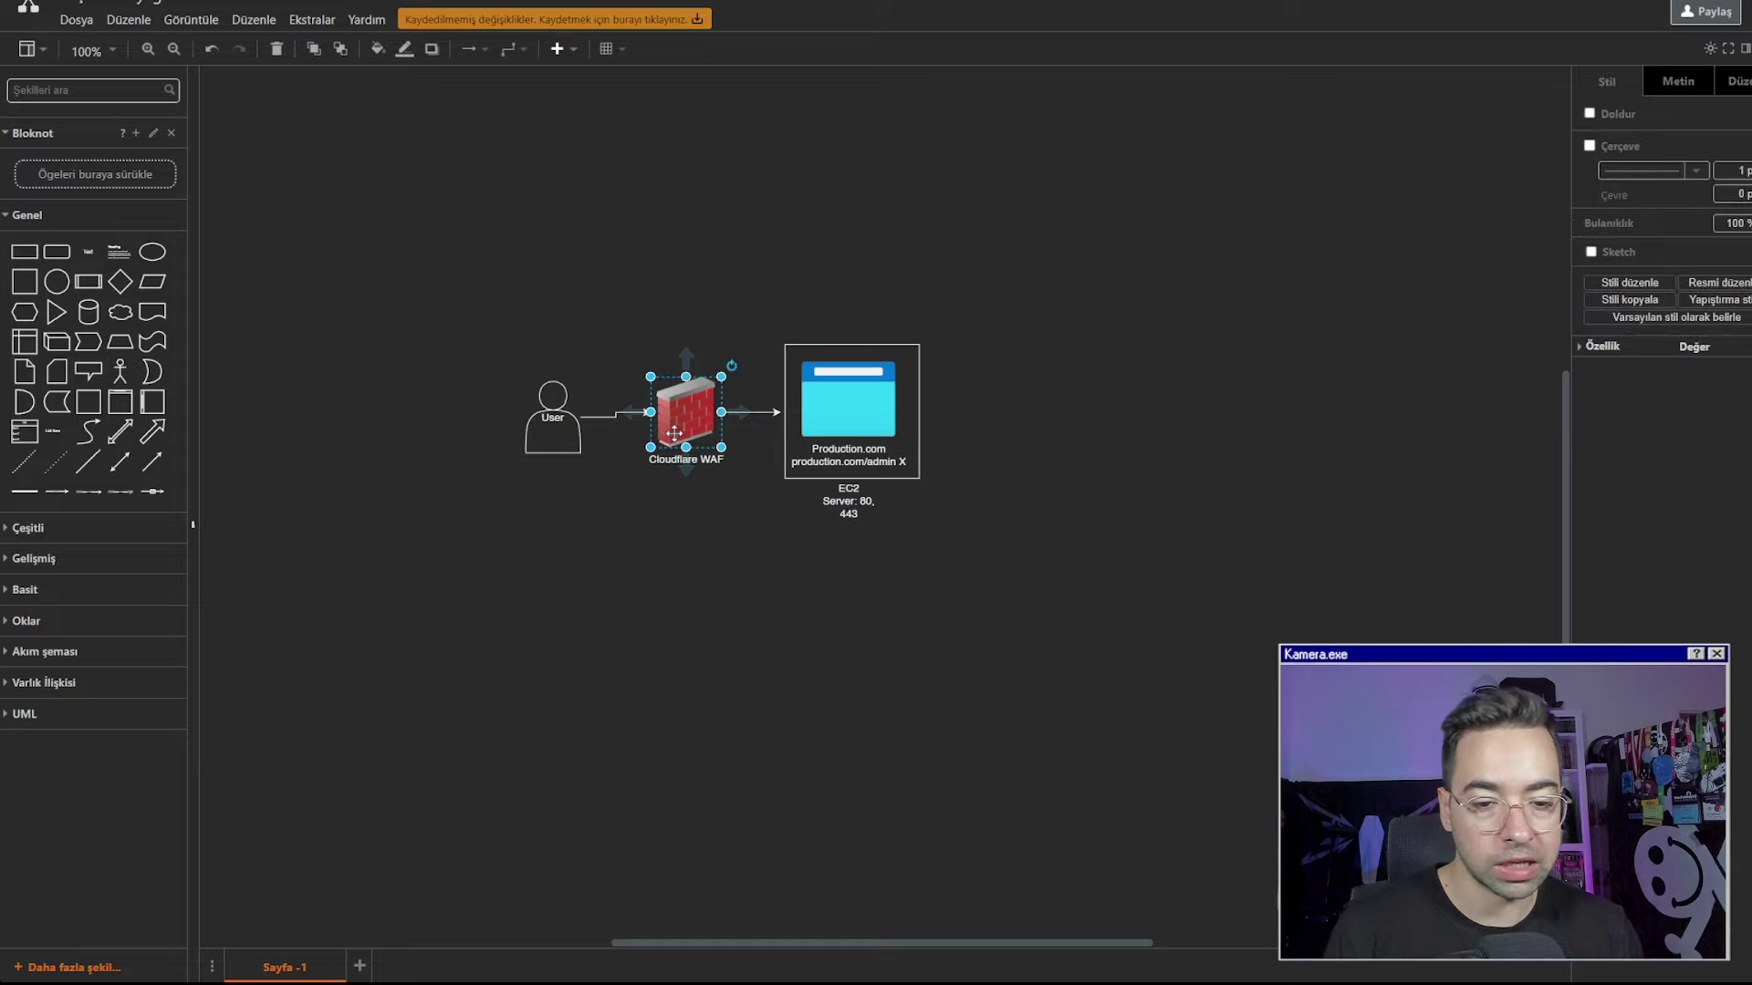
key(Delete)
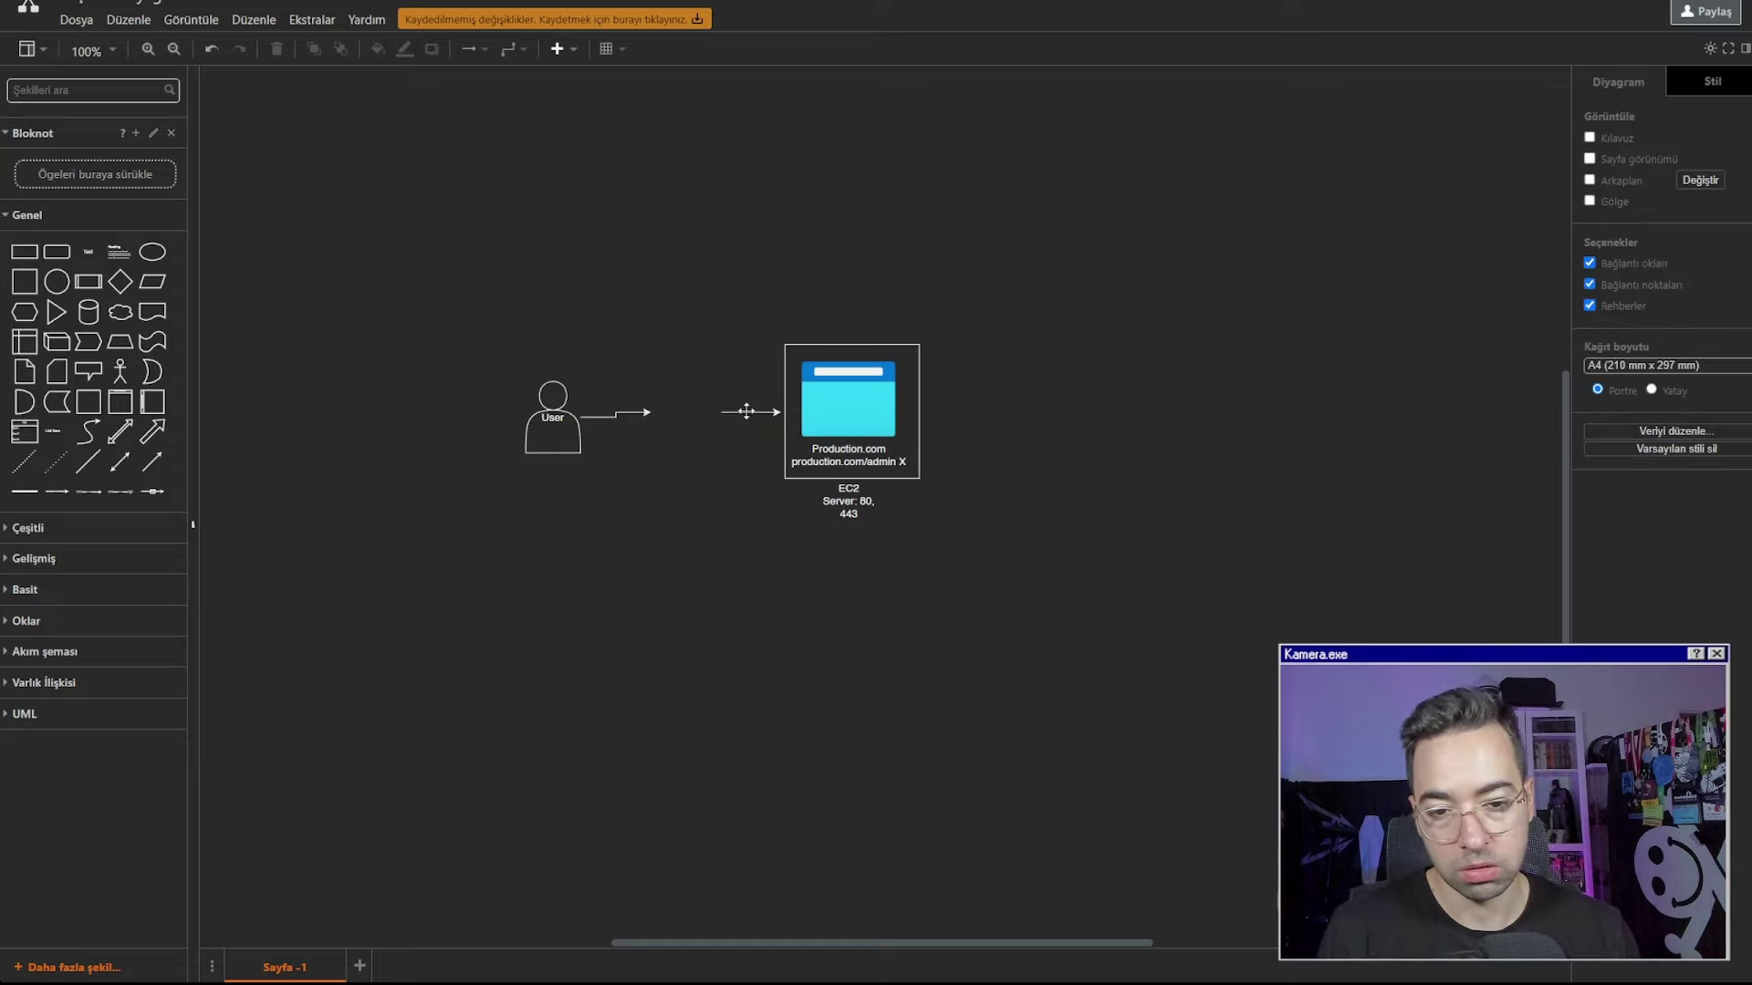
click(734, 412)
key(Delete)
click(648, 416)
drag(652, 421, 779, 418)
click(1000, 507)
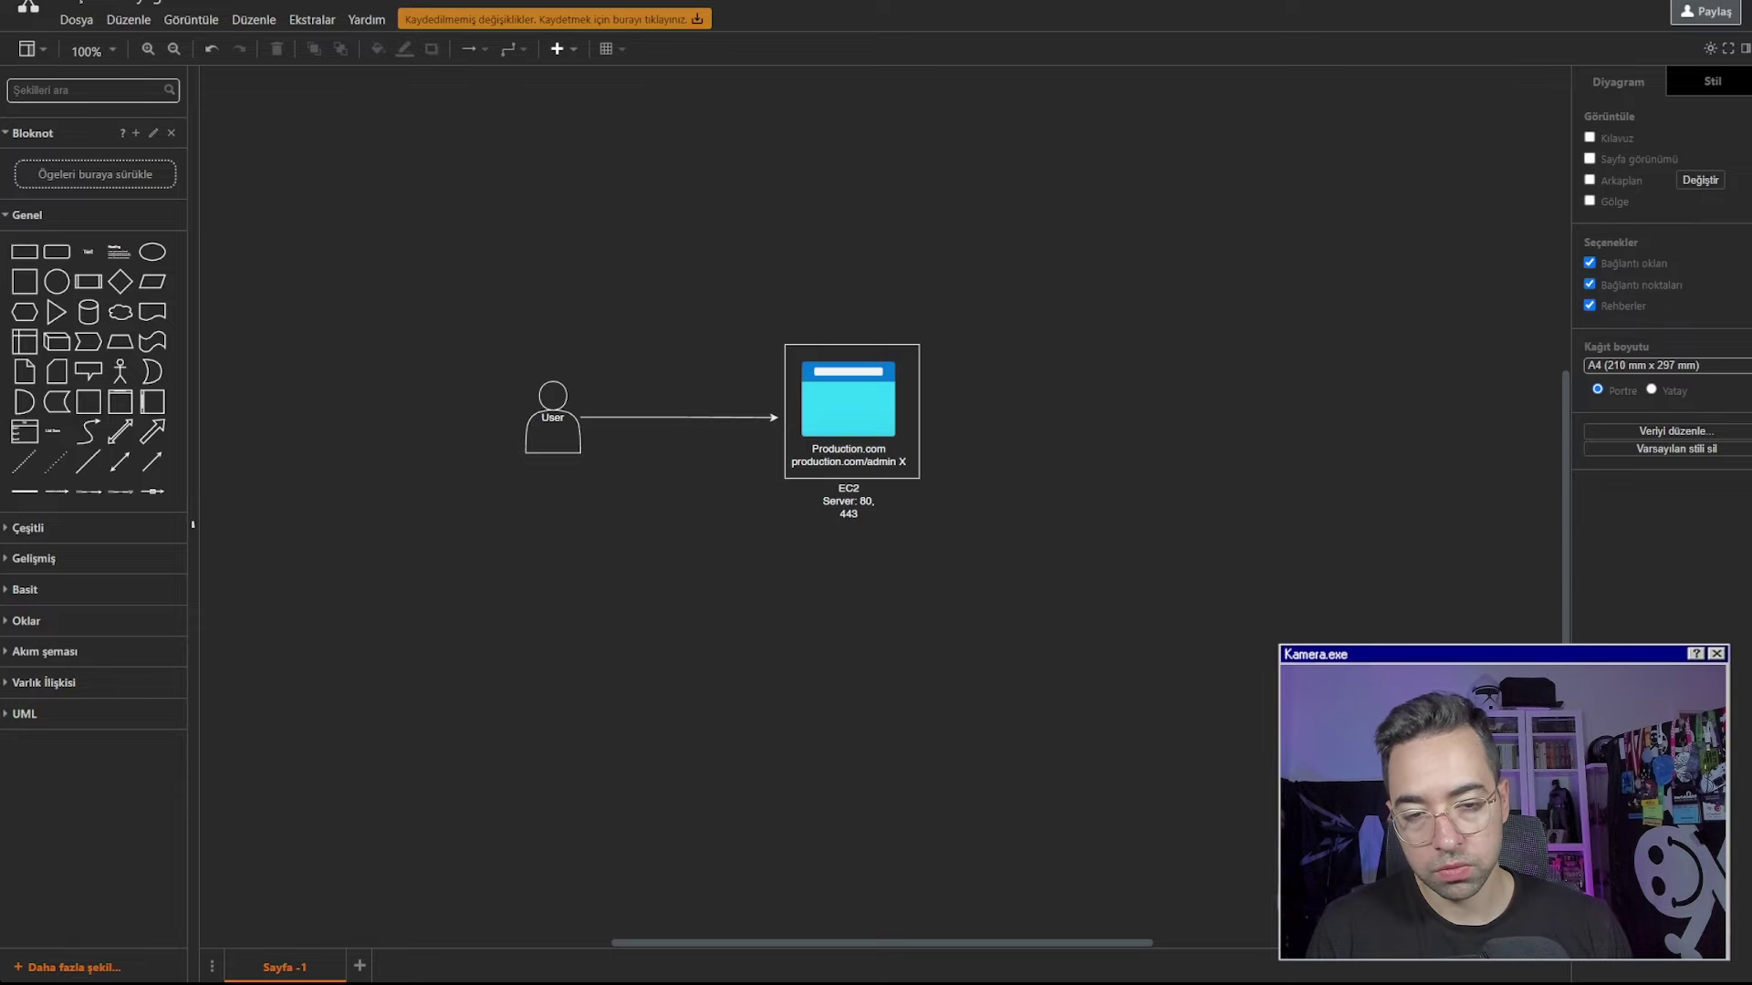
Search Google for "nessus" in a new browser tab, open Tenable's Nessus page and examine the Professional and Expert editions
key(ctrl+t)
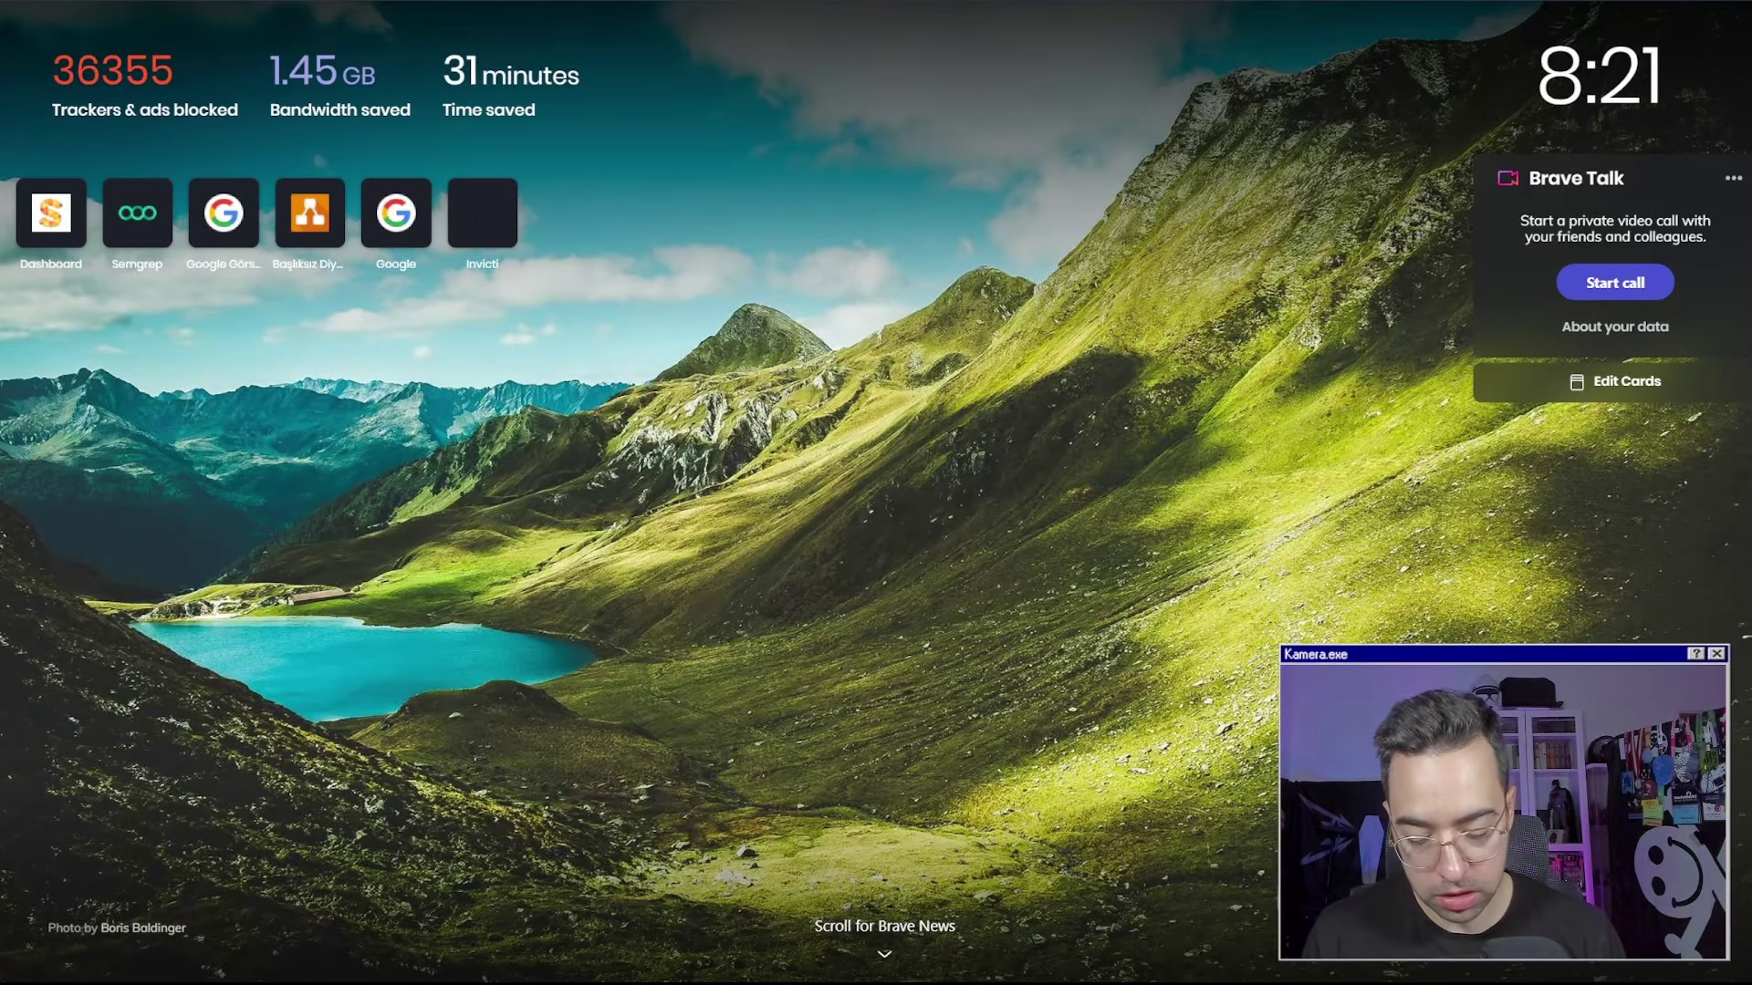
text(nessus)
key(Return)
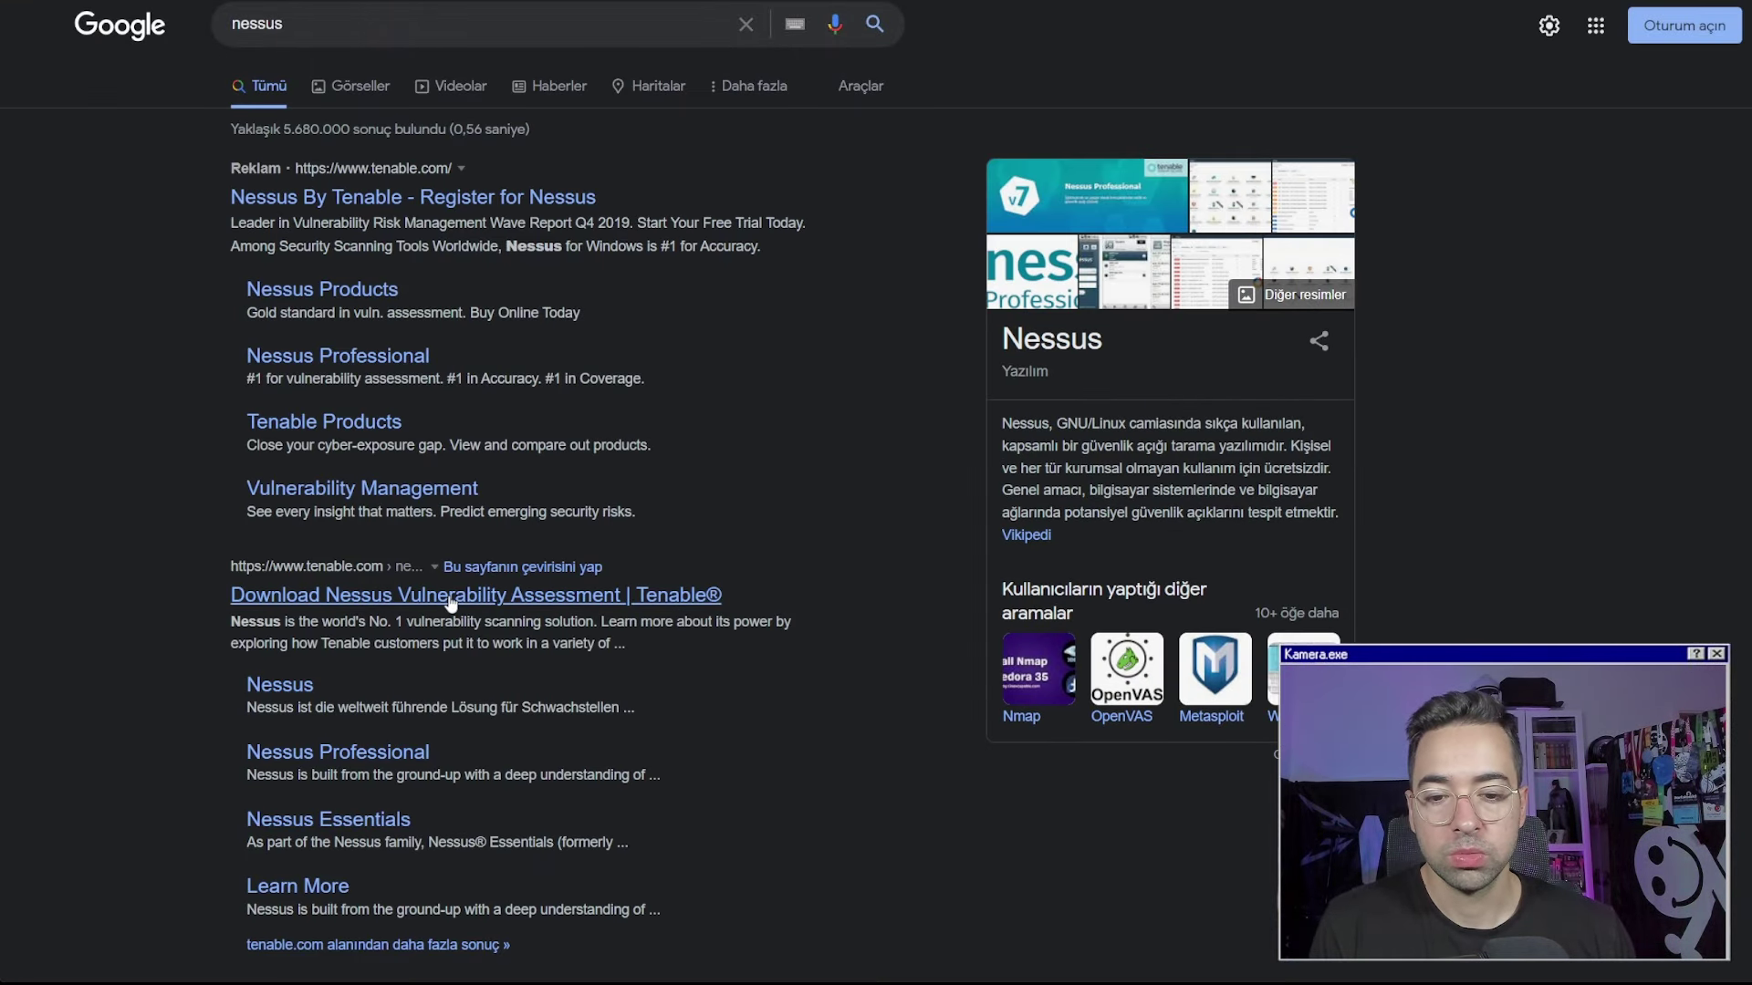
click(451, 597)
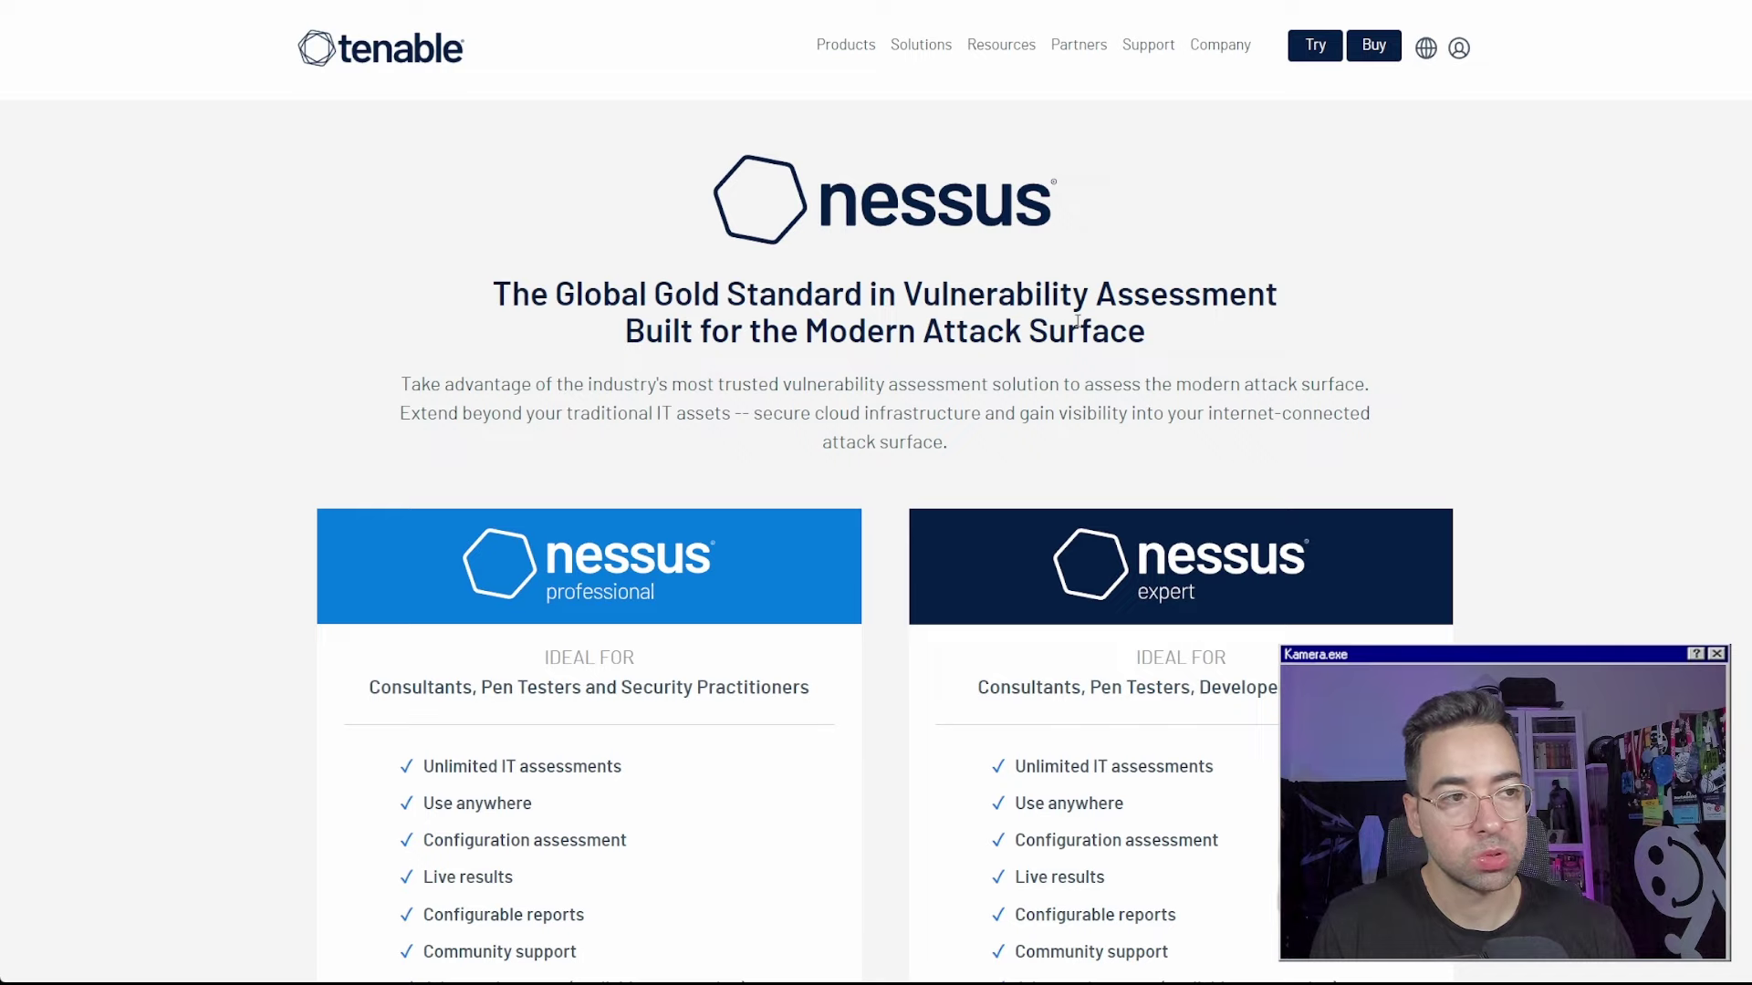
scroll(1078, 322, down, 5)
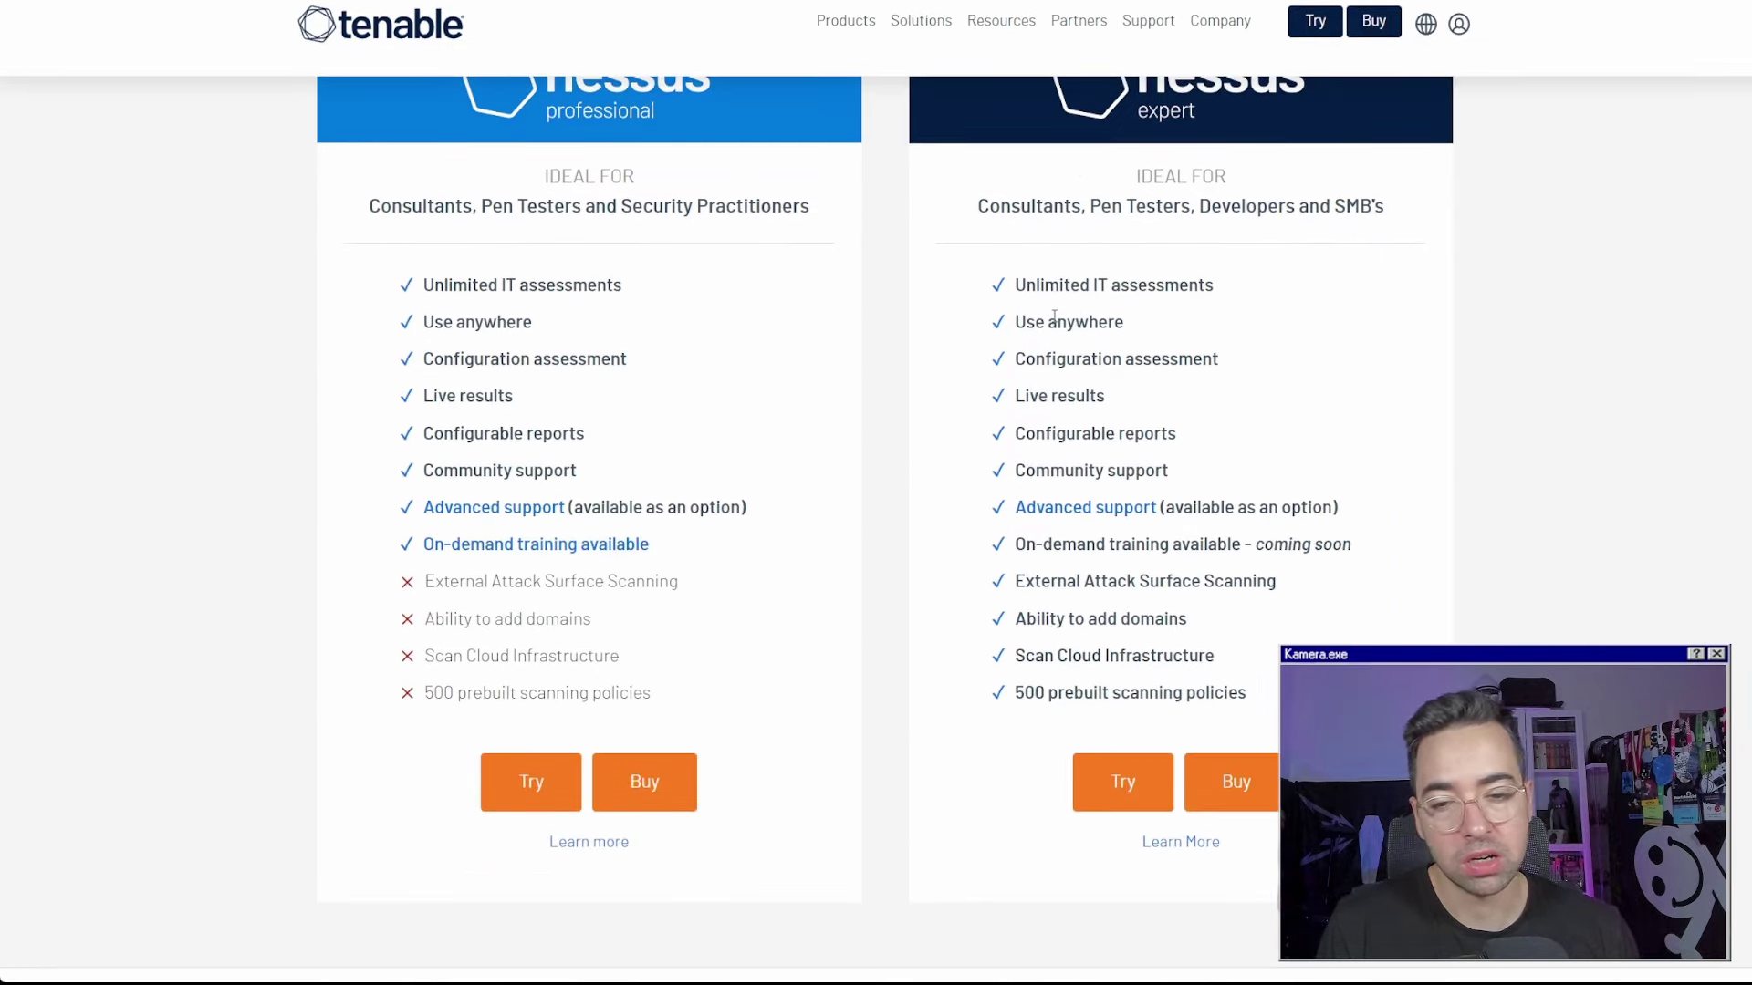
scroll(791, 404, down, 4)
scroll(809, 380, down, 1)
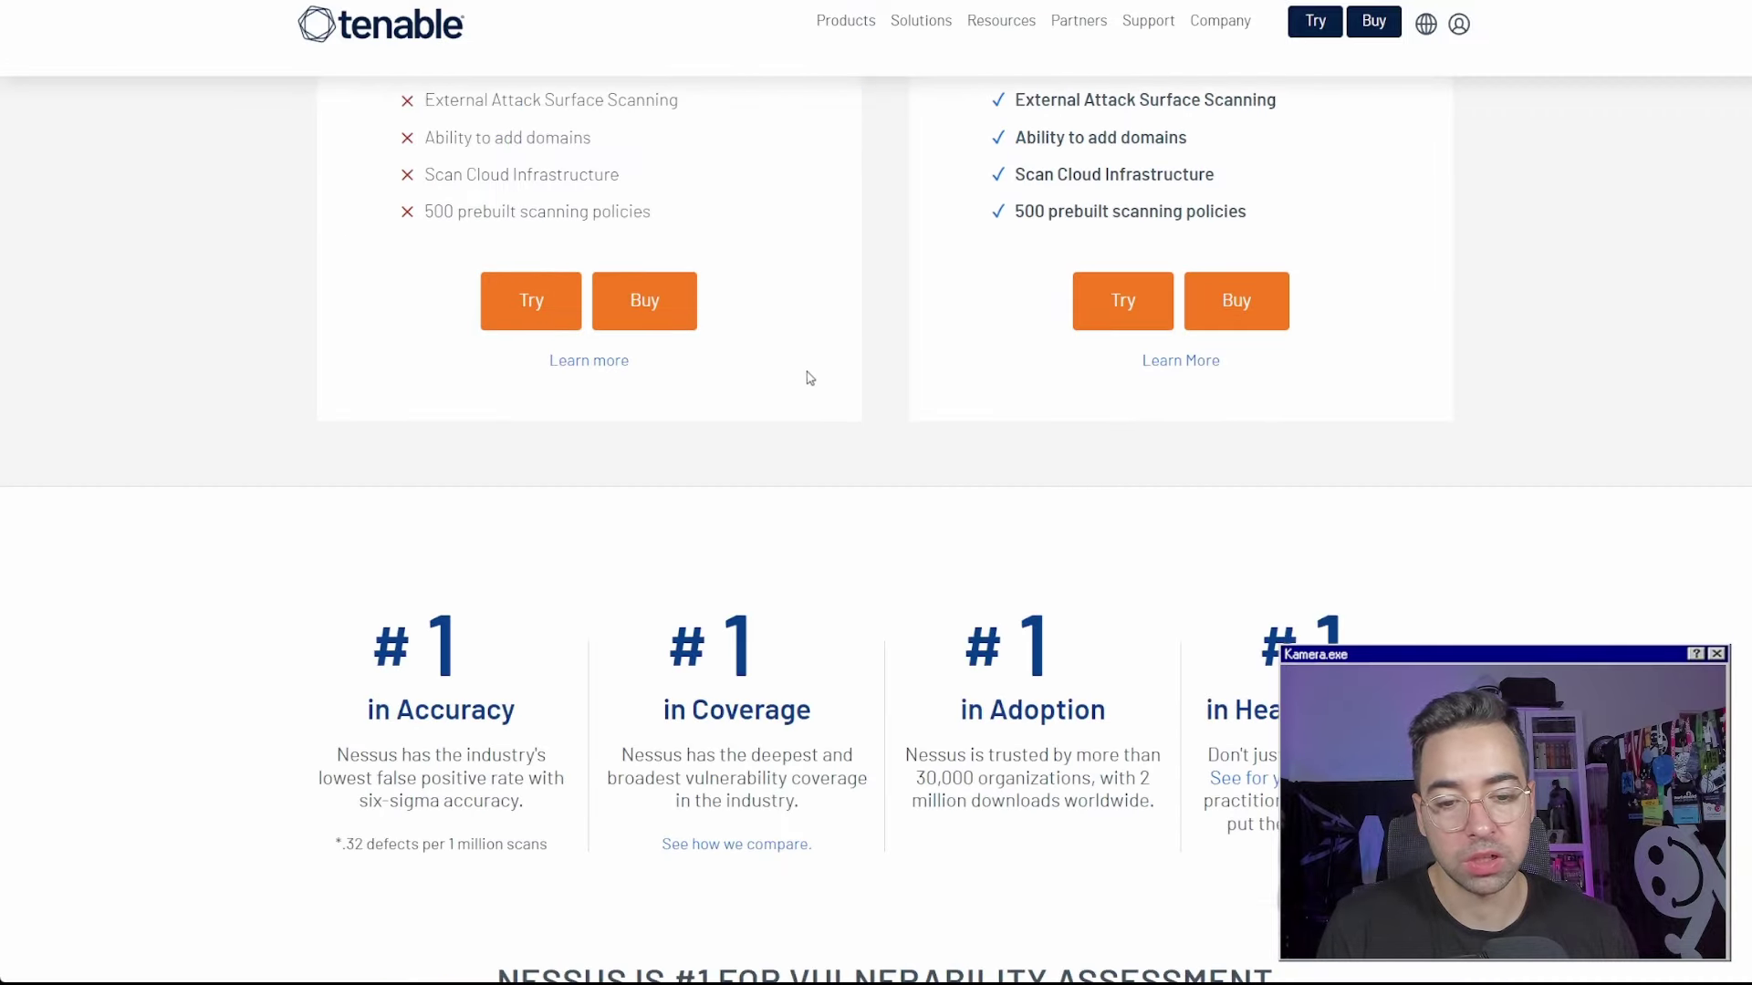
scroll(833, 360, up, 10)
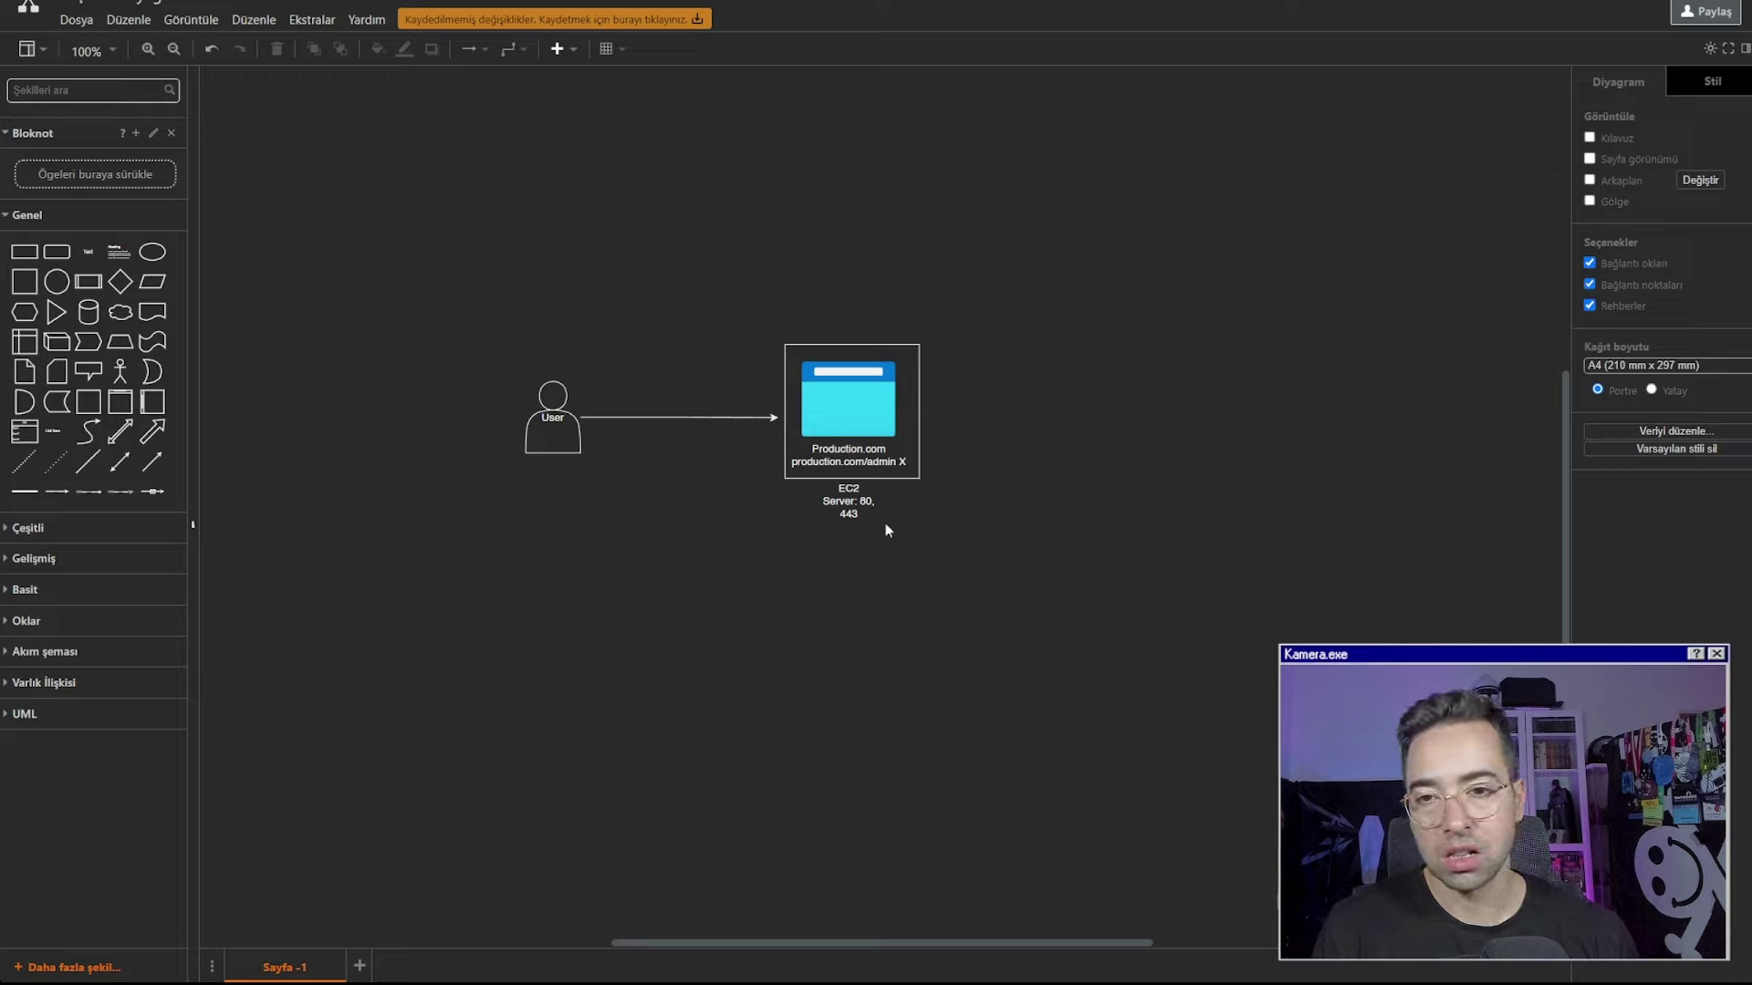
Shorten the User's arrow to leave a gap before the Production.com frame
click(705, 421)
drag(679, 417, 651, 419)
click(932, 527)
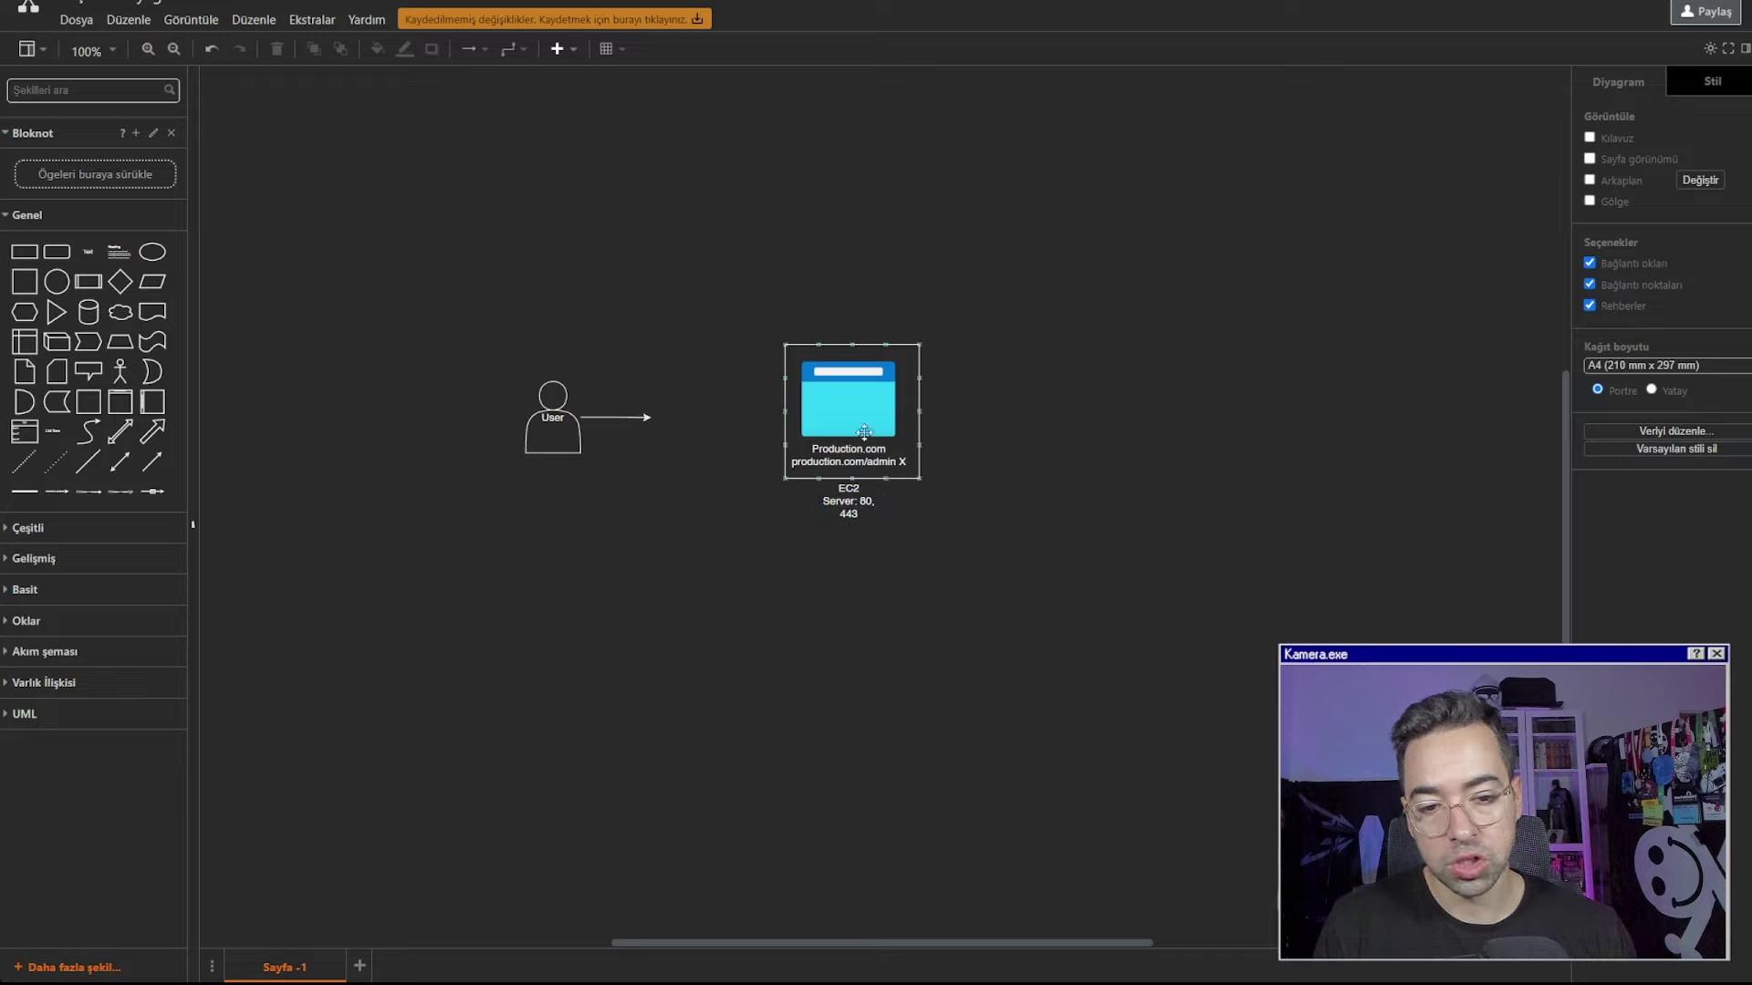
click(647, 420)
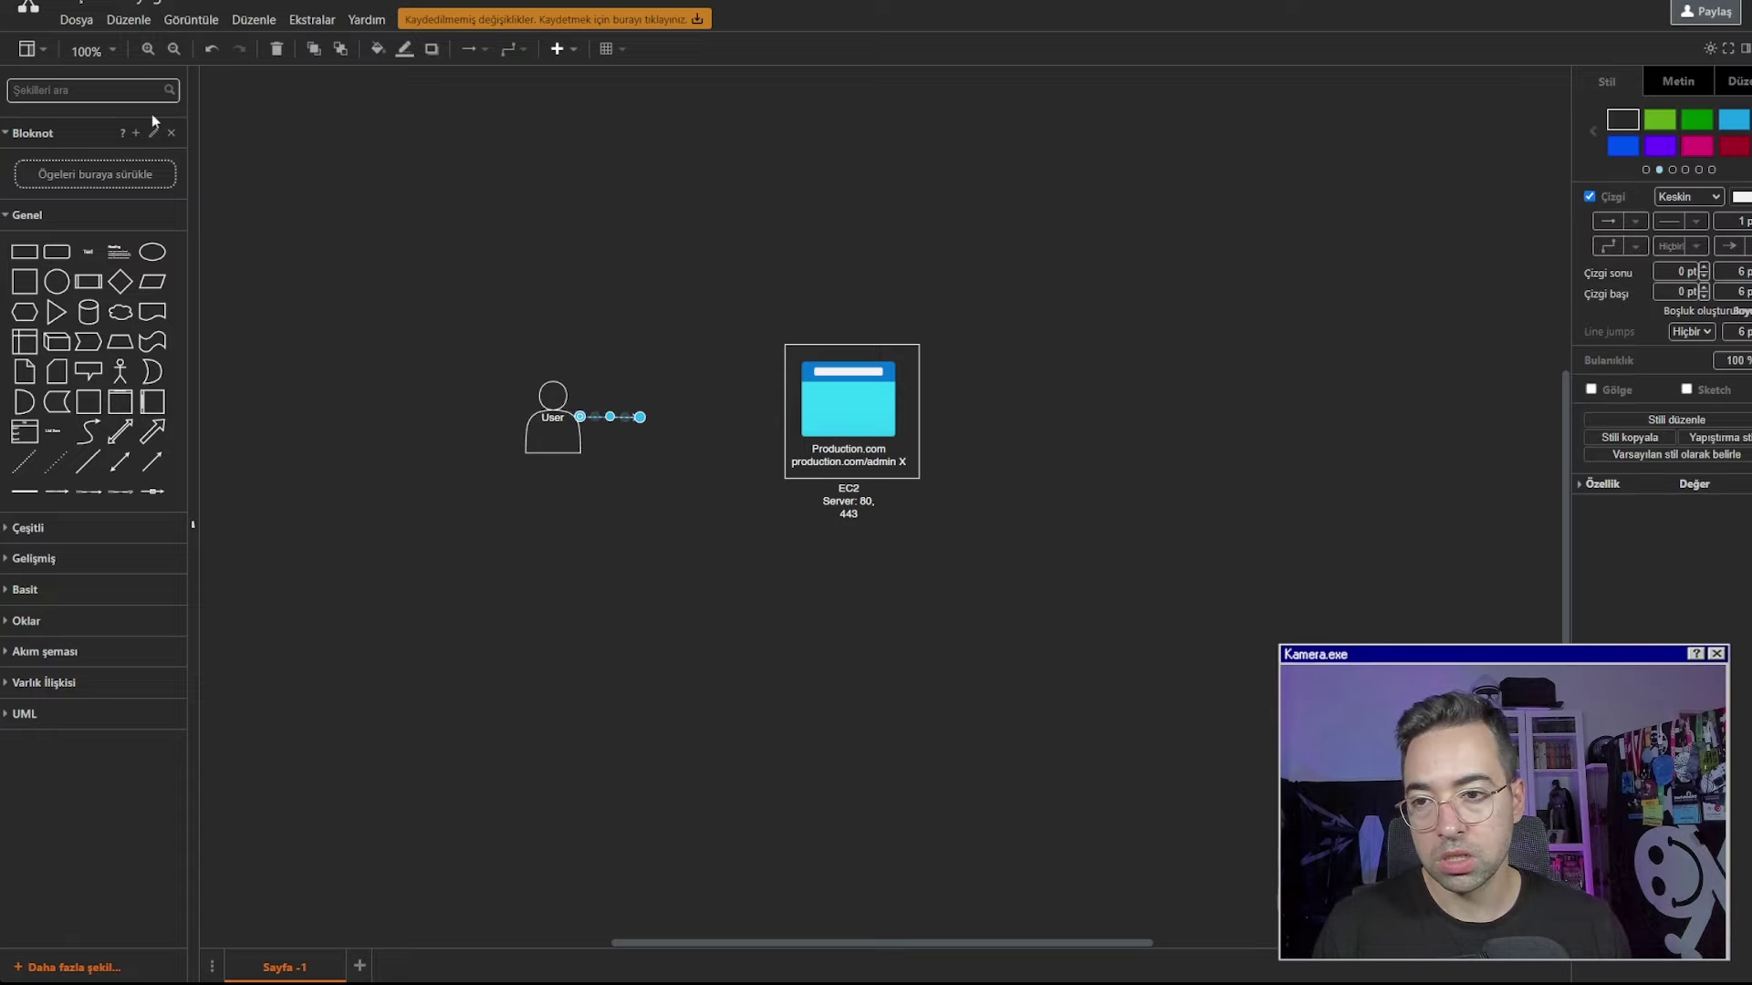
Search the shapes for "firewall", place the brick firewall between the User and Production.com, and connect it to the frame with an arrow
text(l)
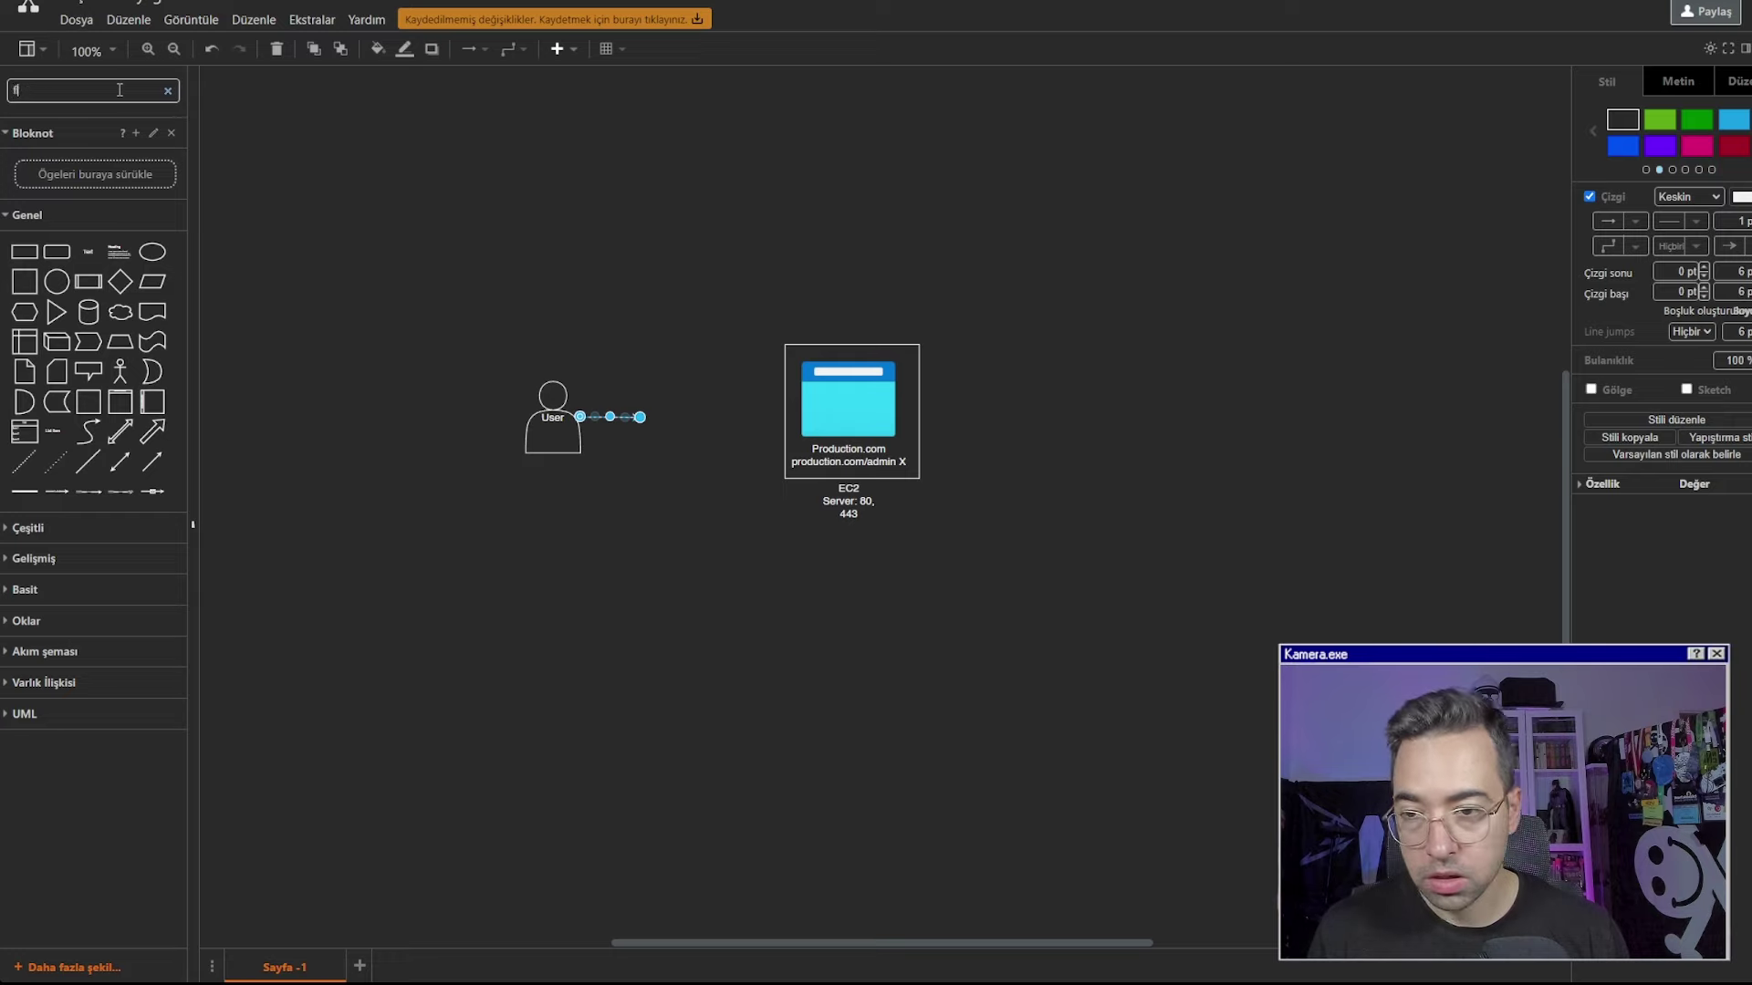
text(irewall)
drag(22, 124, 794, 423)
click(867, 573)
click(846, 345)
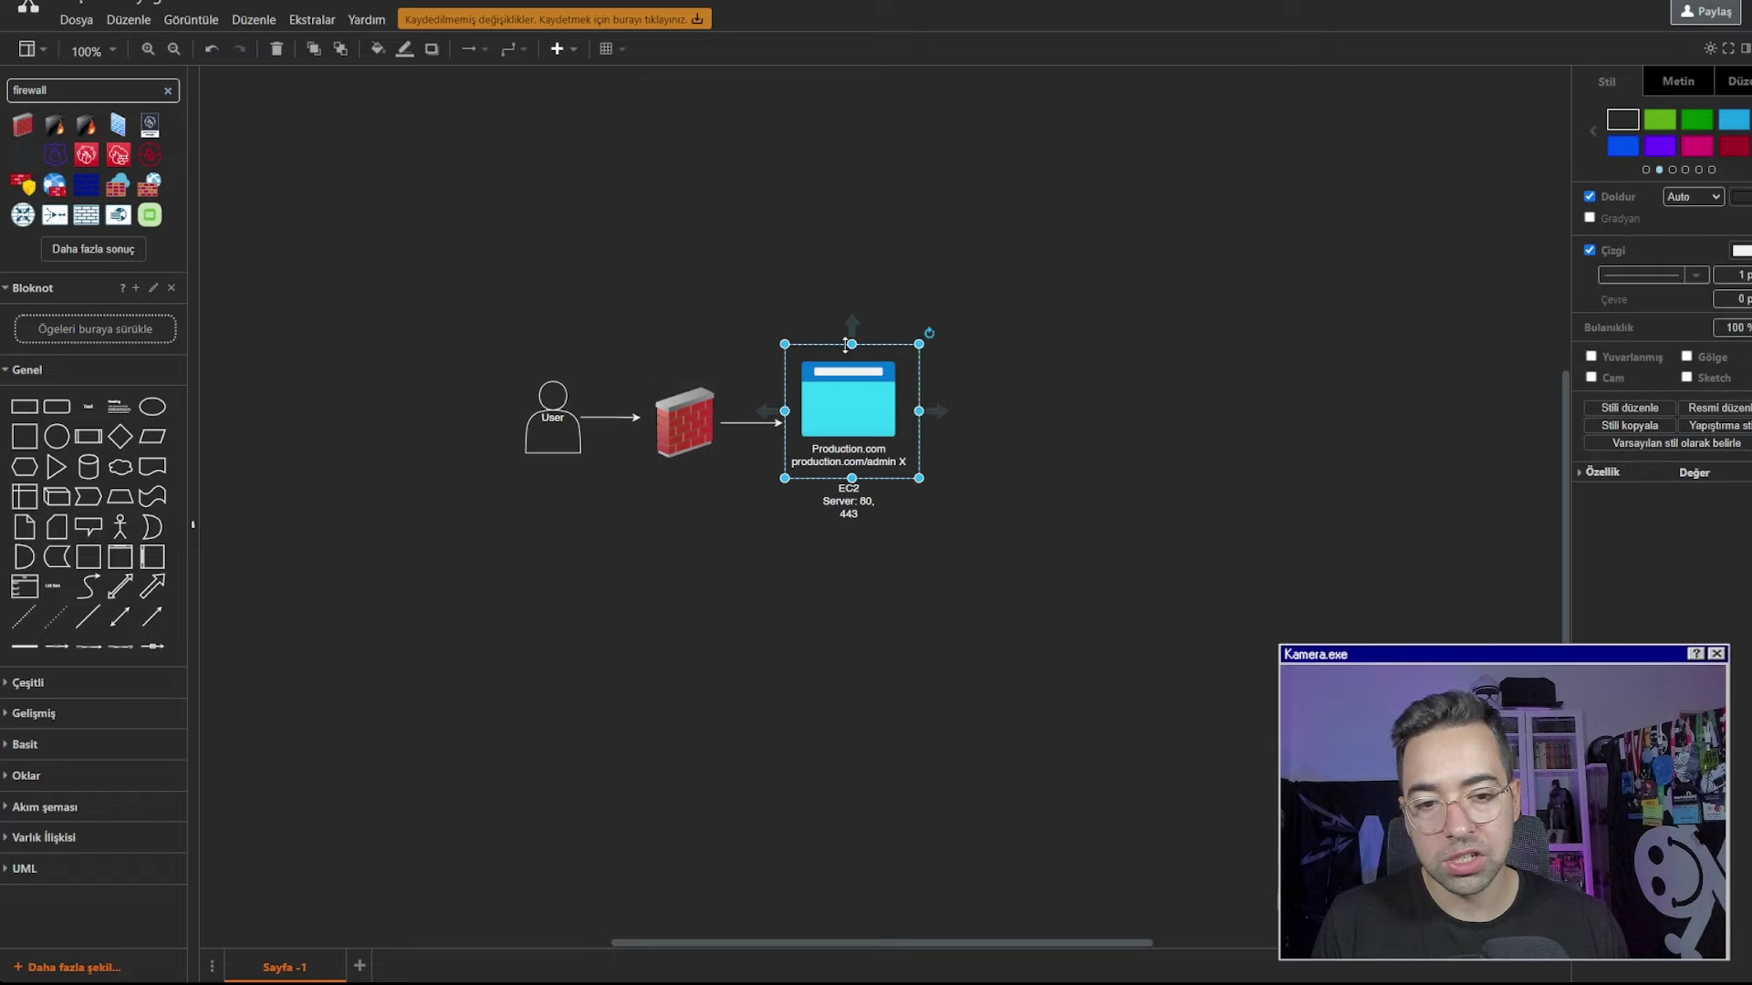
Label the firewall shape "Cloudflare 1.1.1.1"
click(681, 426)
double_click(681, 426)
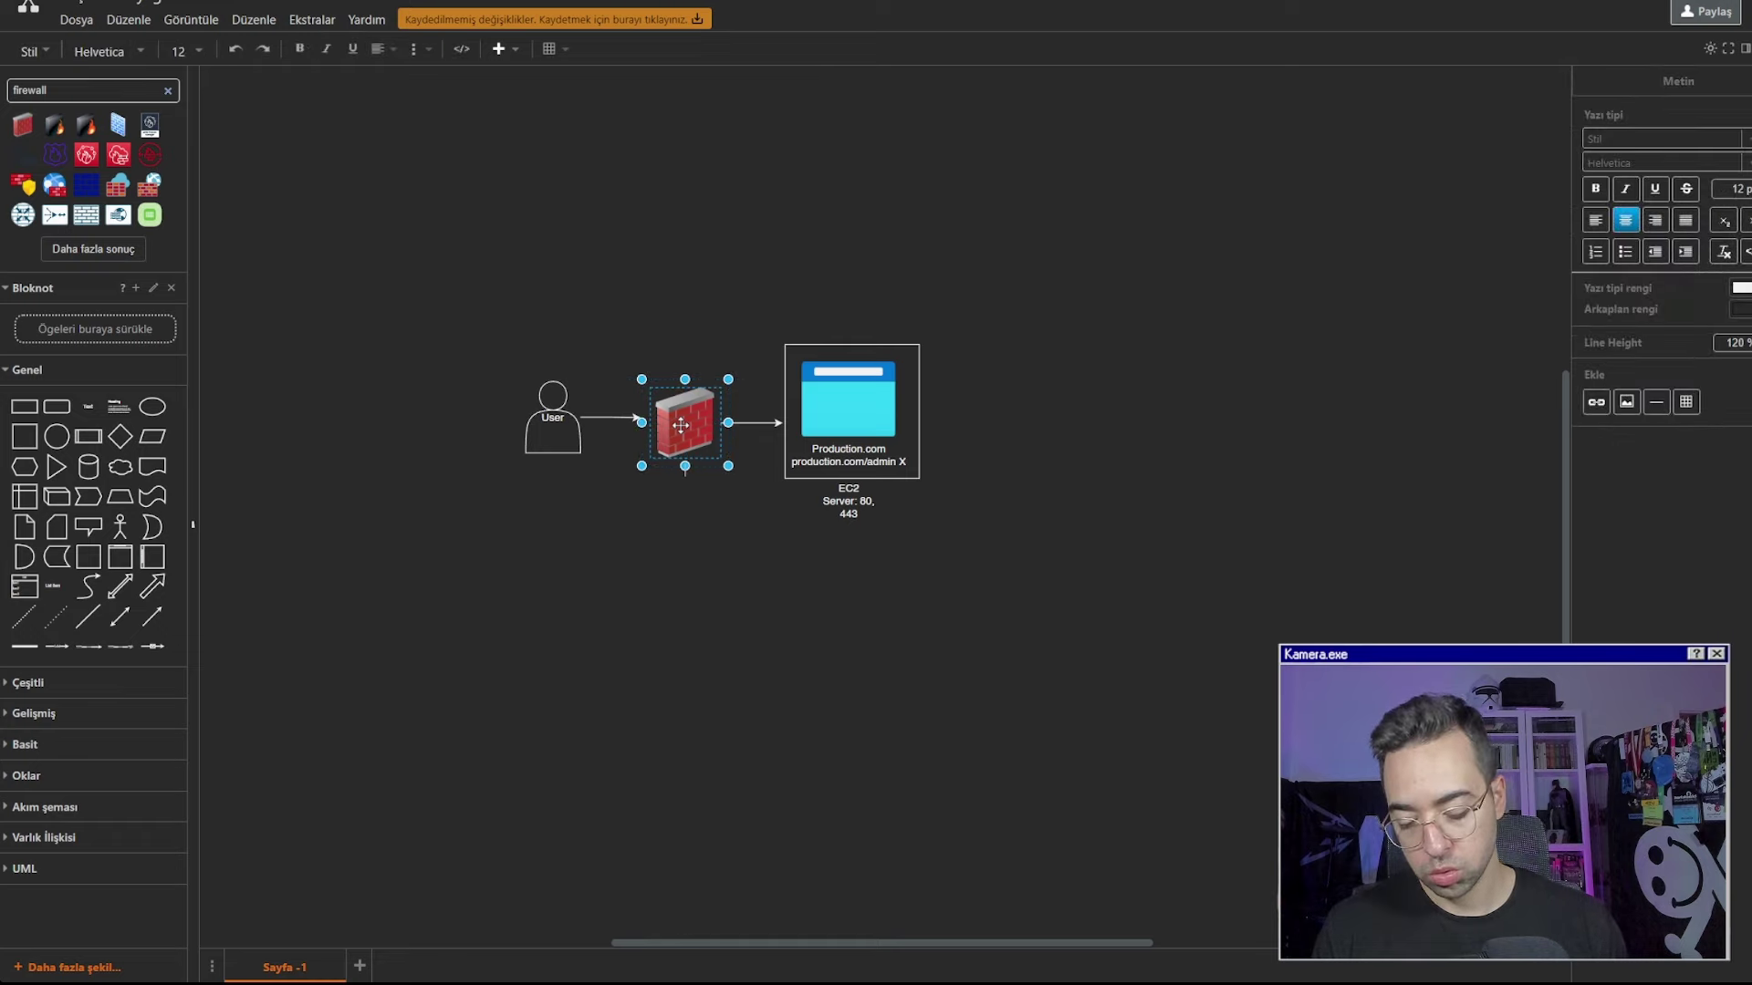
text(Cloud)
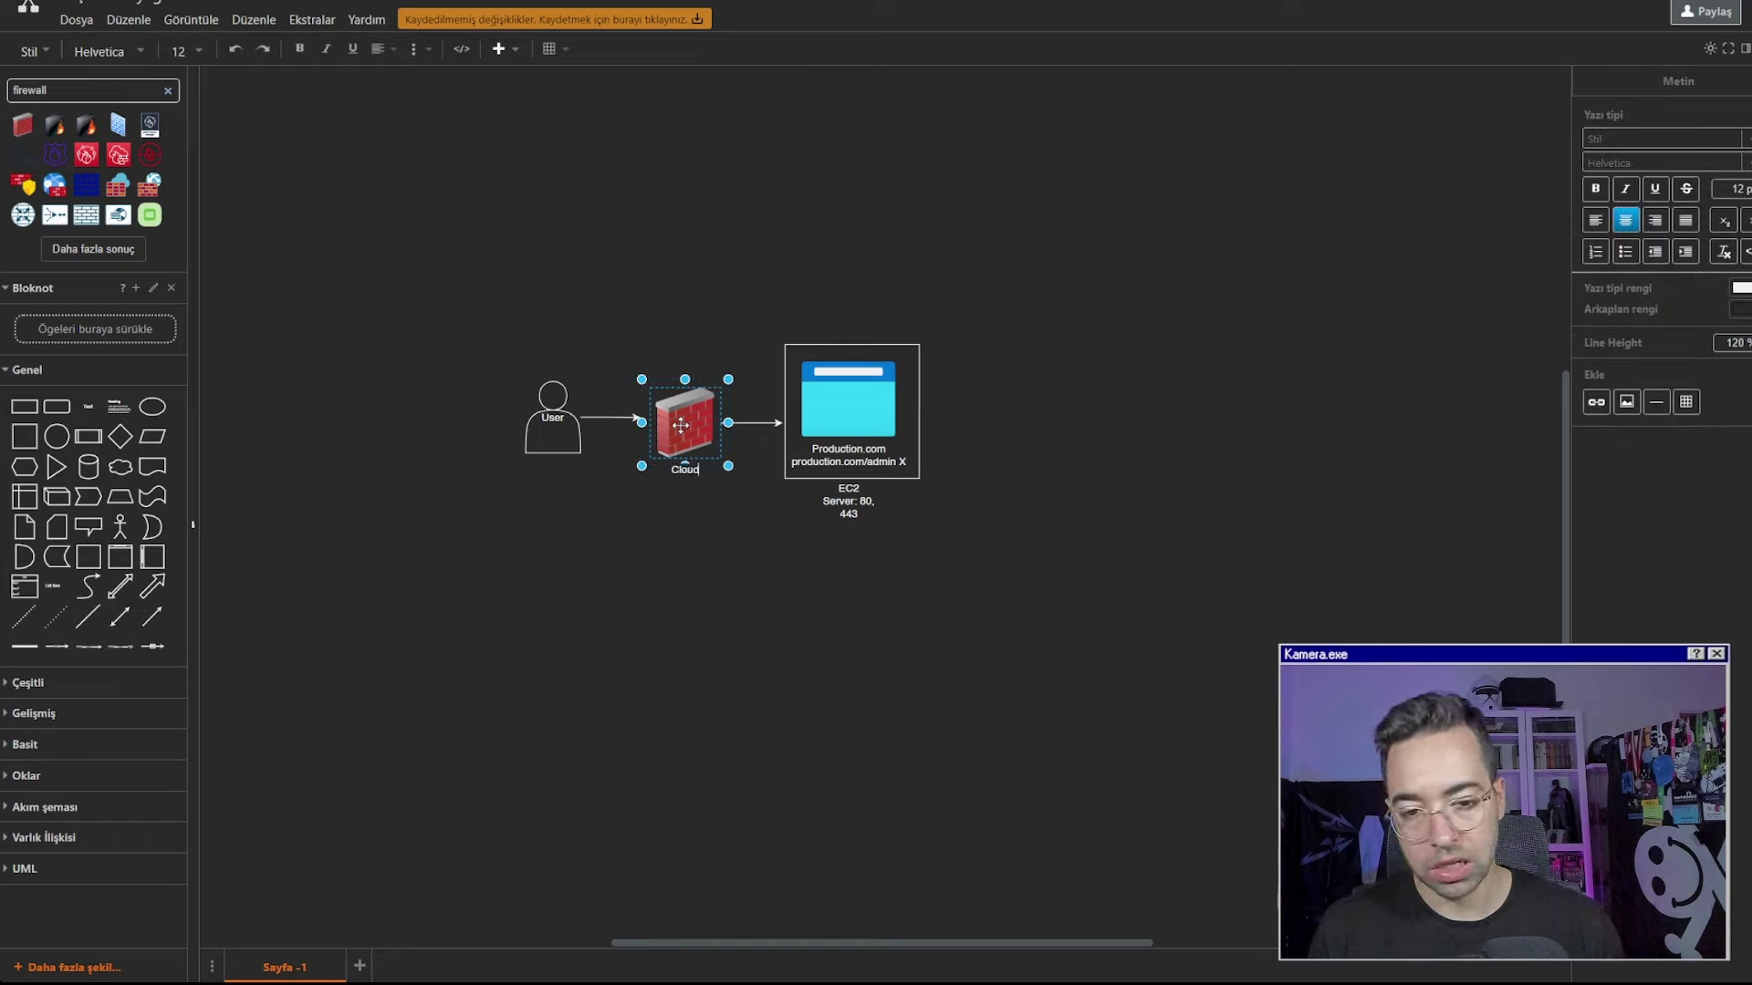
text(flare 1.1.1.1)
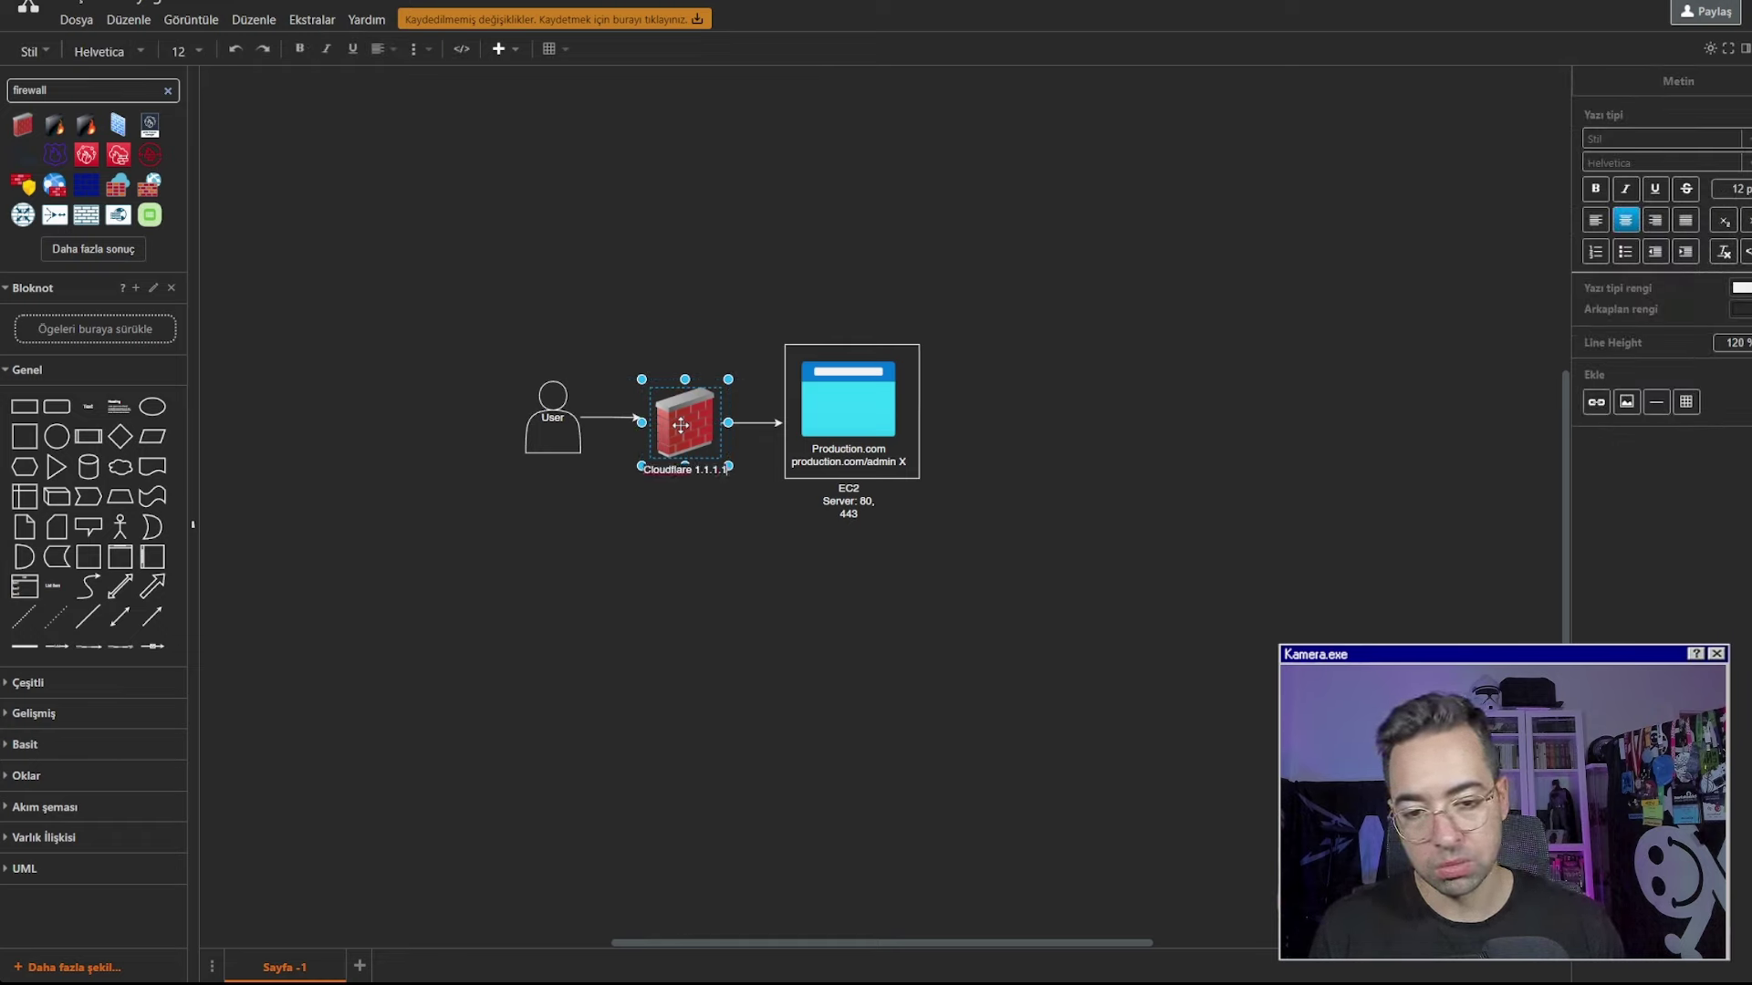
click(757, 550)
Add a new line reading "2,2,2,2" to the EC2 Server label below the Production.com frame
double_click(864, 512)
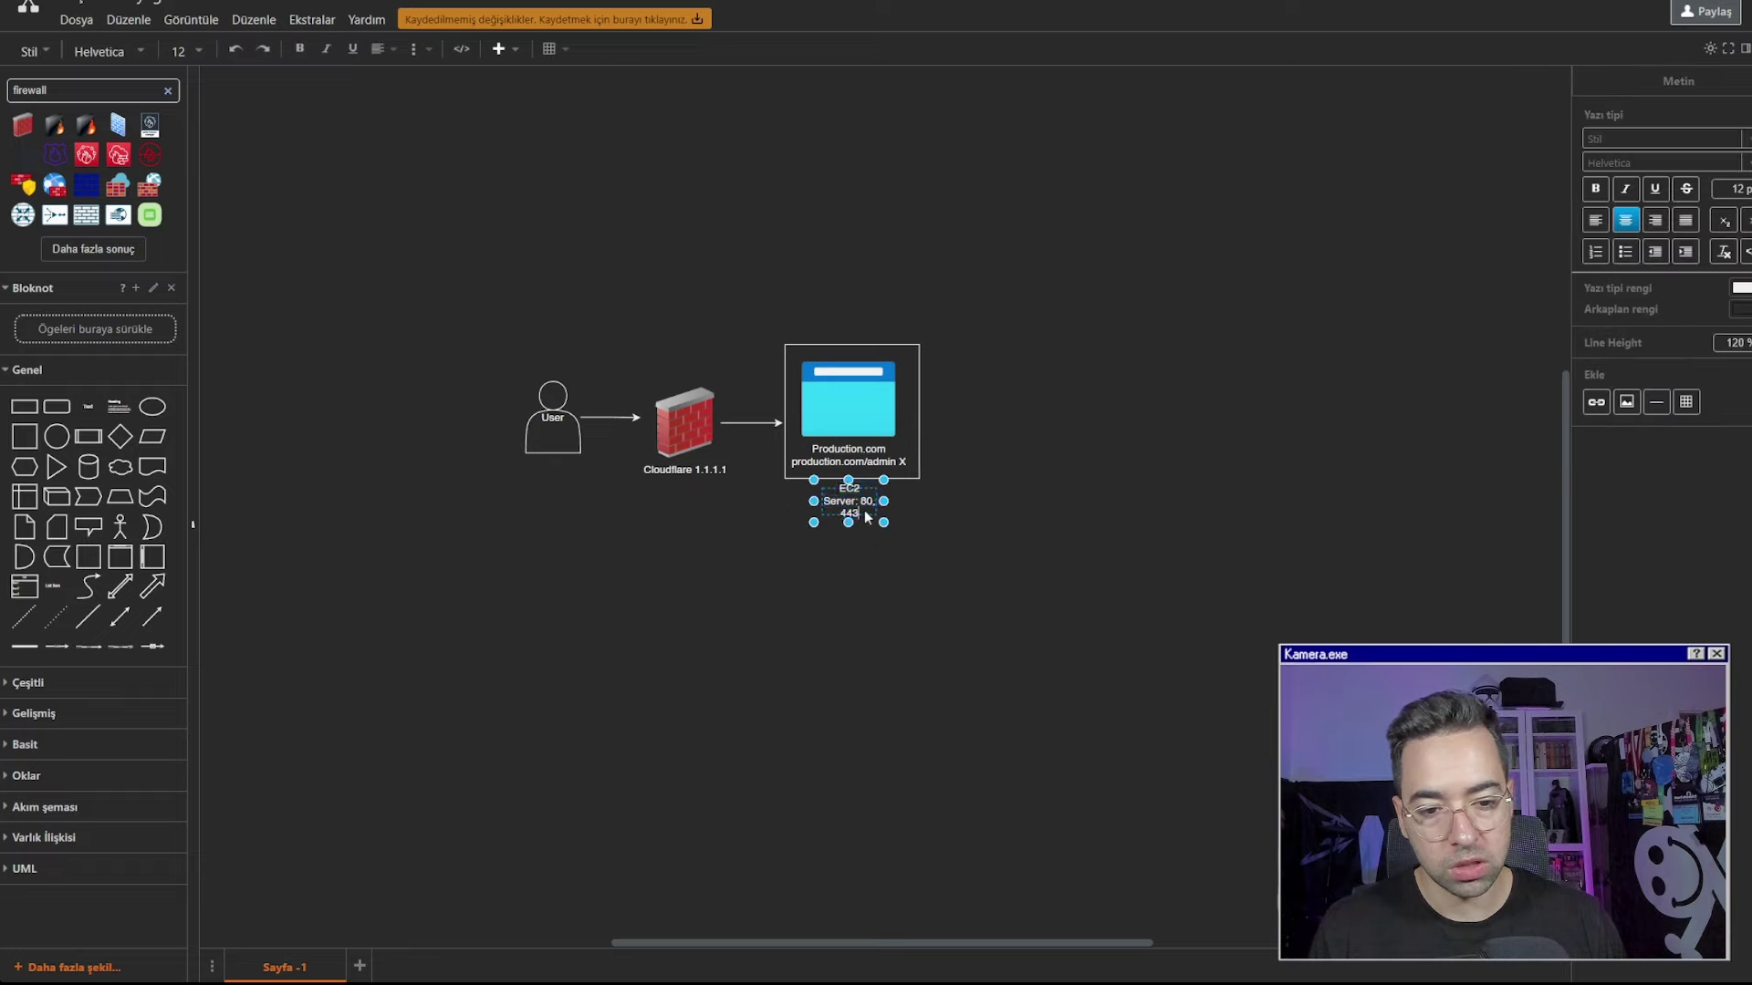
key(Return)
text(2.2.2.2)
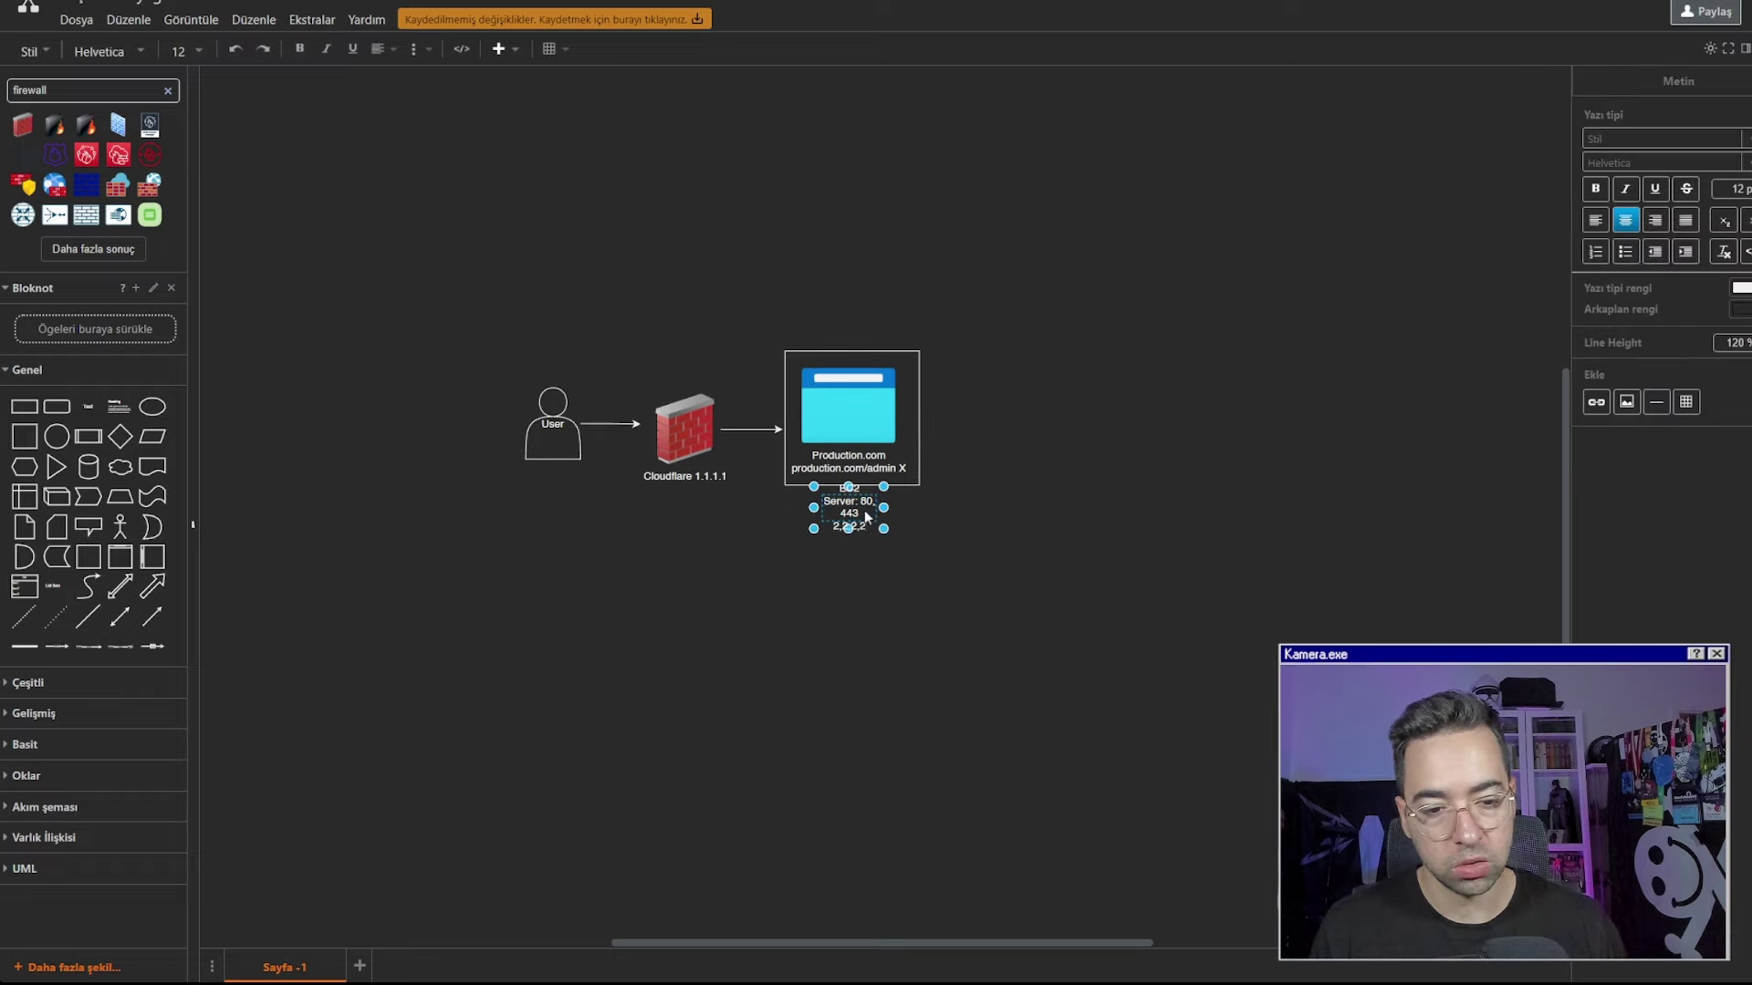
click(730, 511)
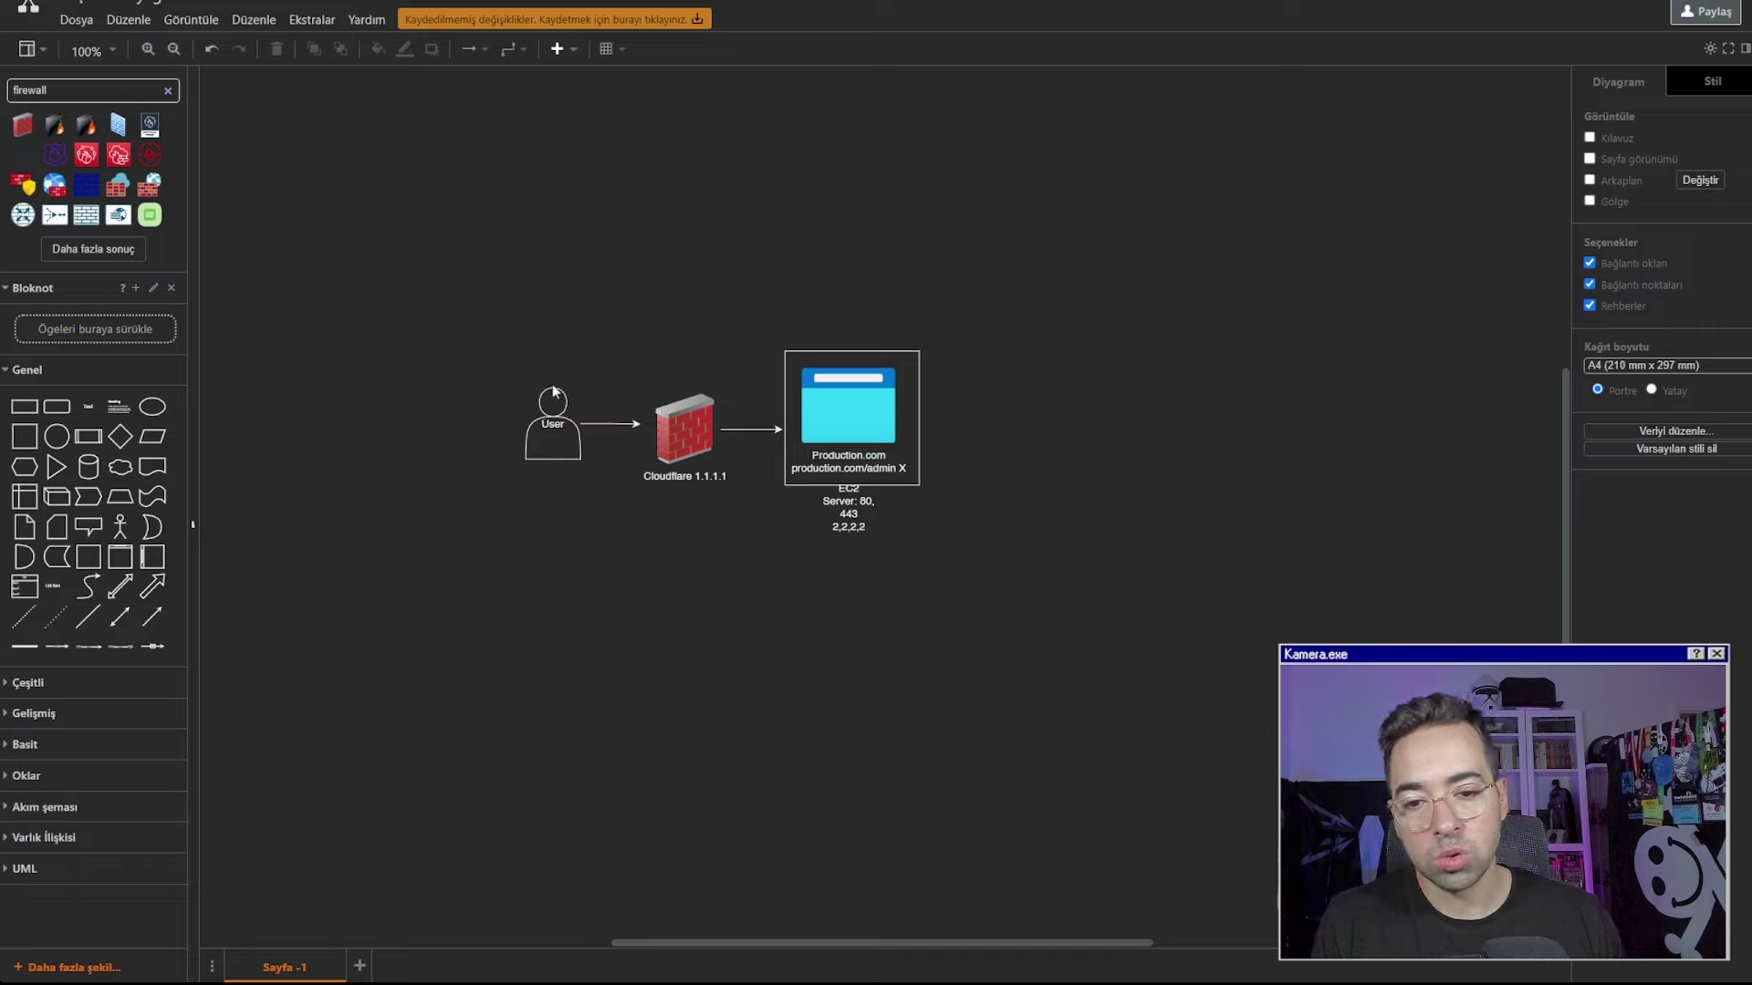
Draw an arrow from the User directly to the Production.com frame, bypassing the firewall, and remove it again
drag(554, 376, 853, 351)
click(739, 461)
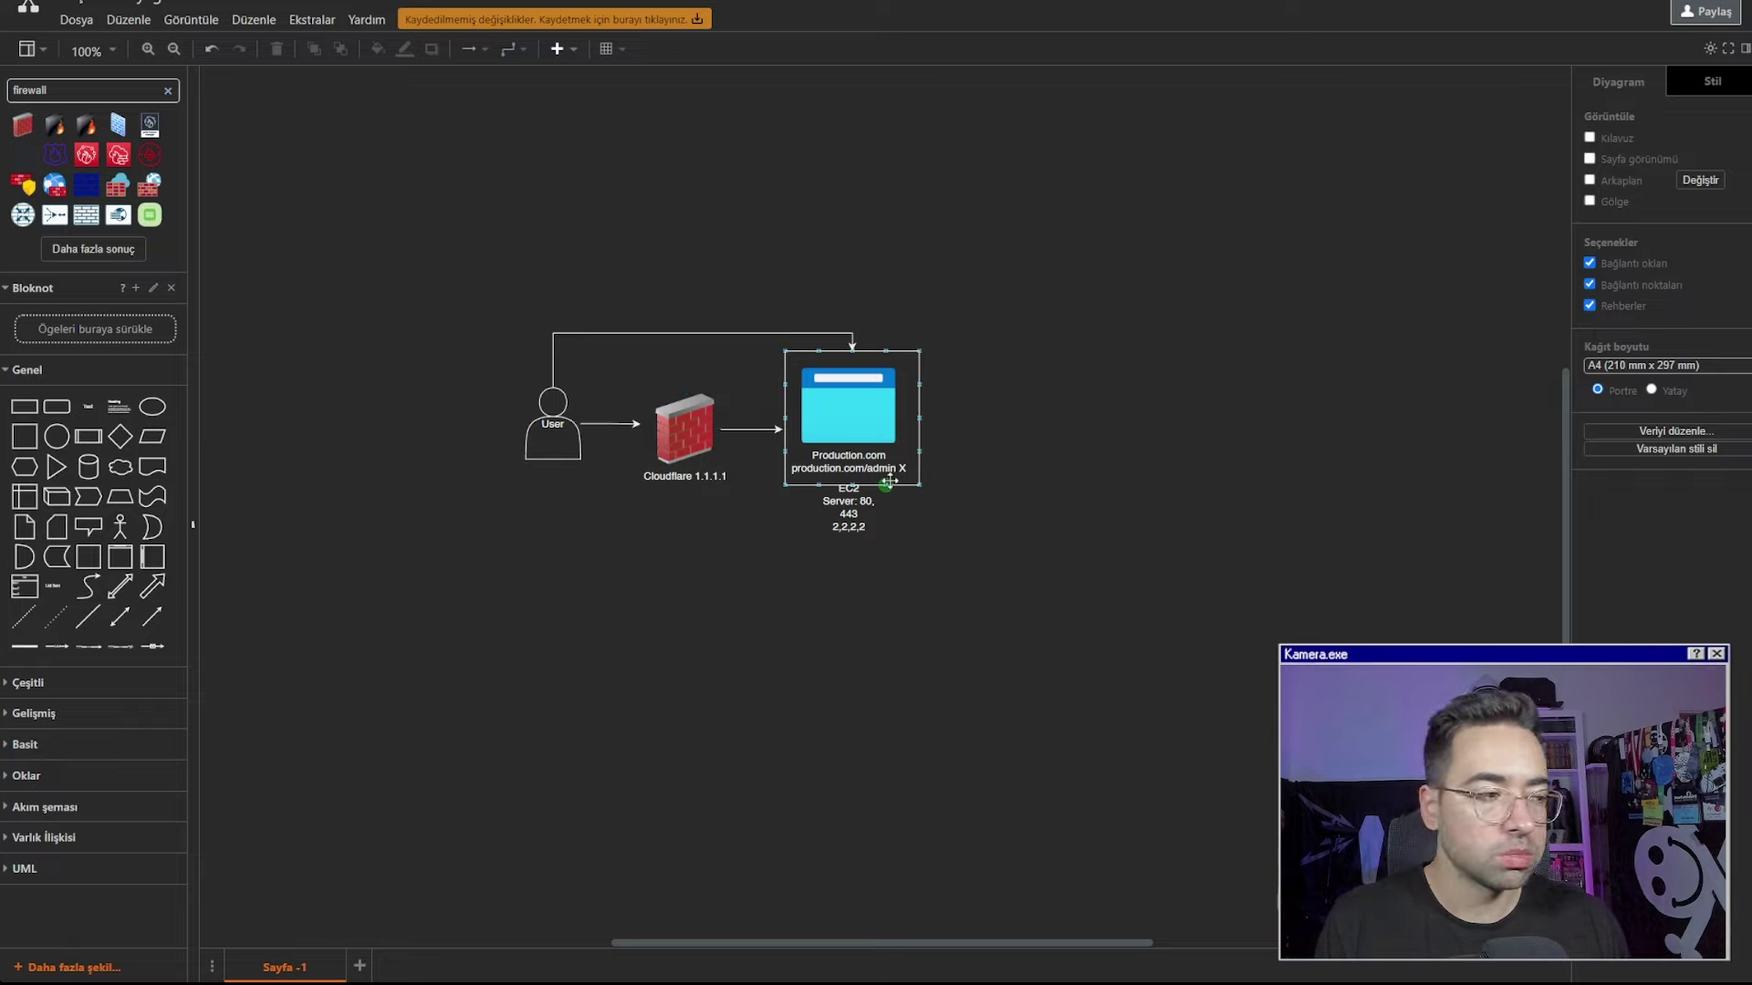
mouse_move(890, 481)
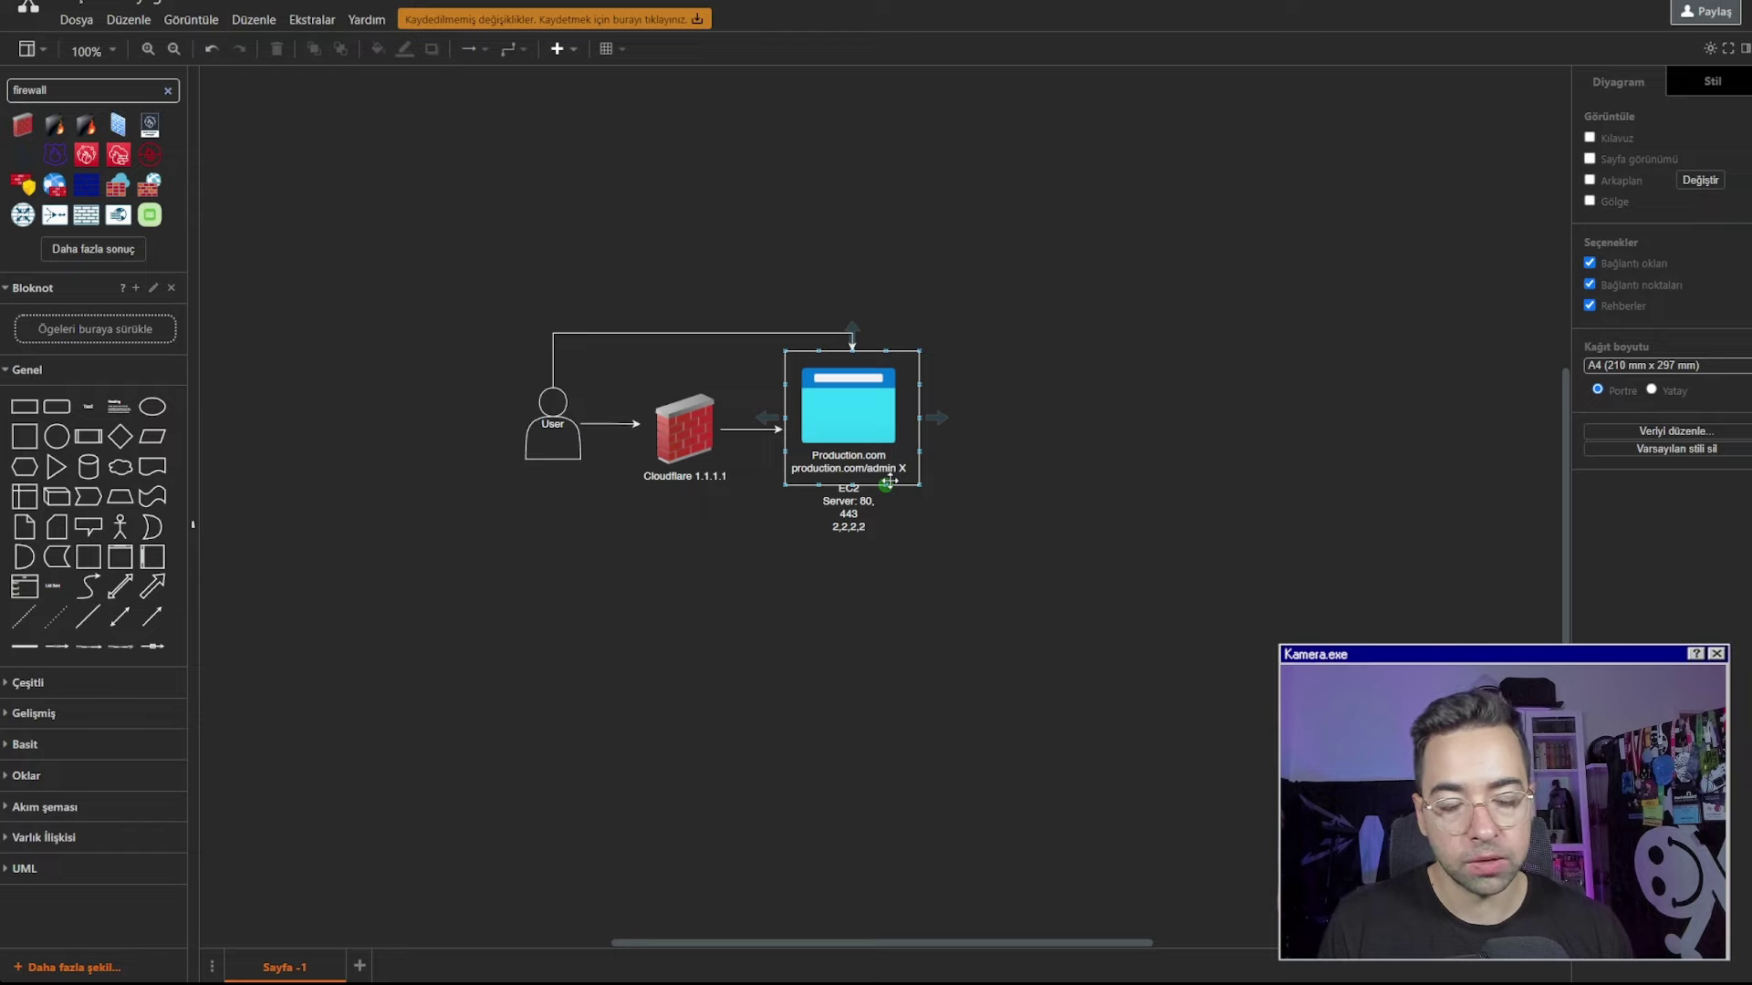
click(656, 334)
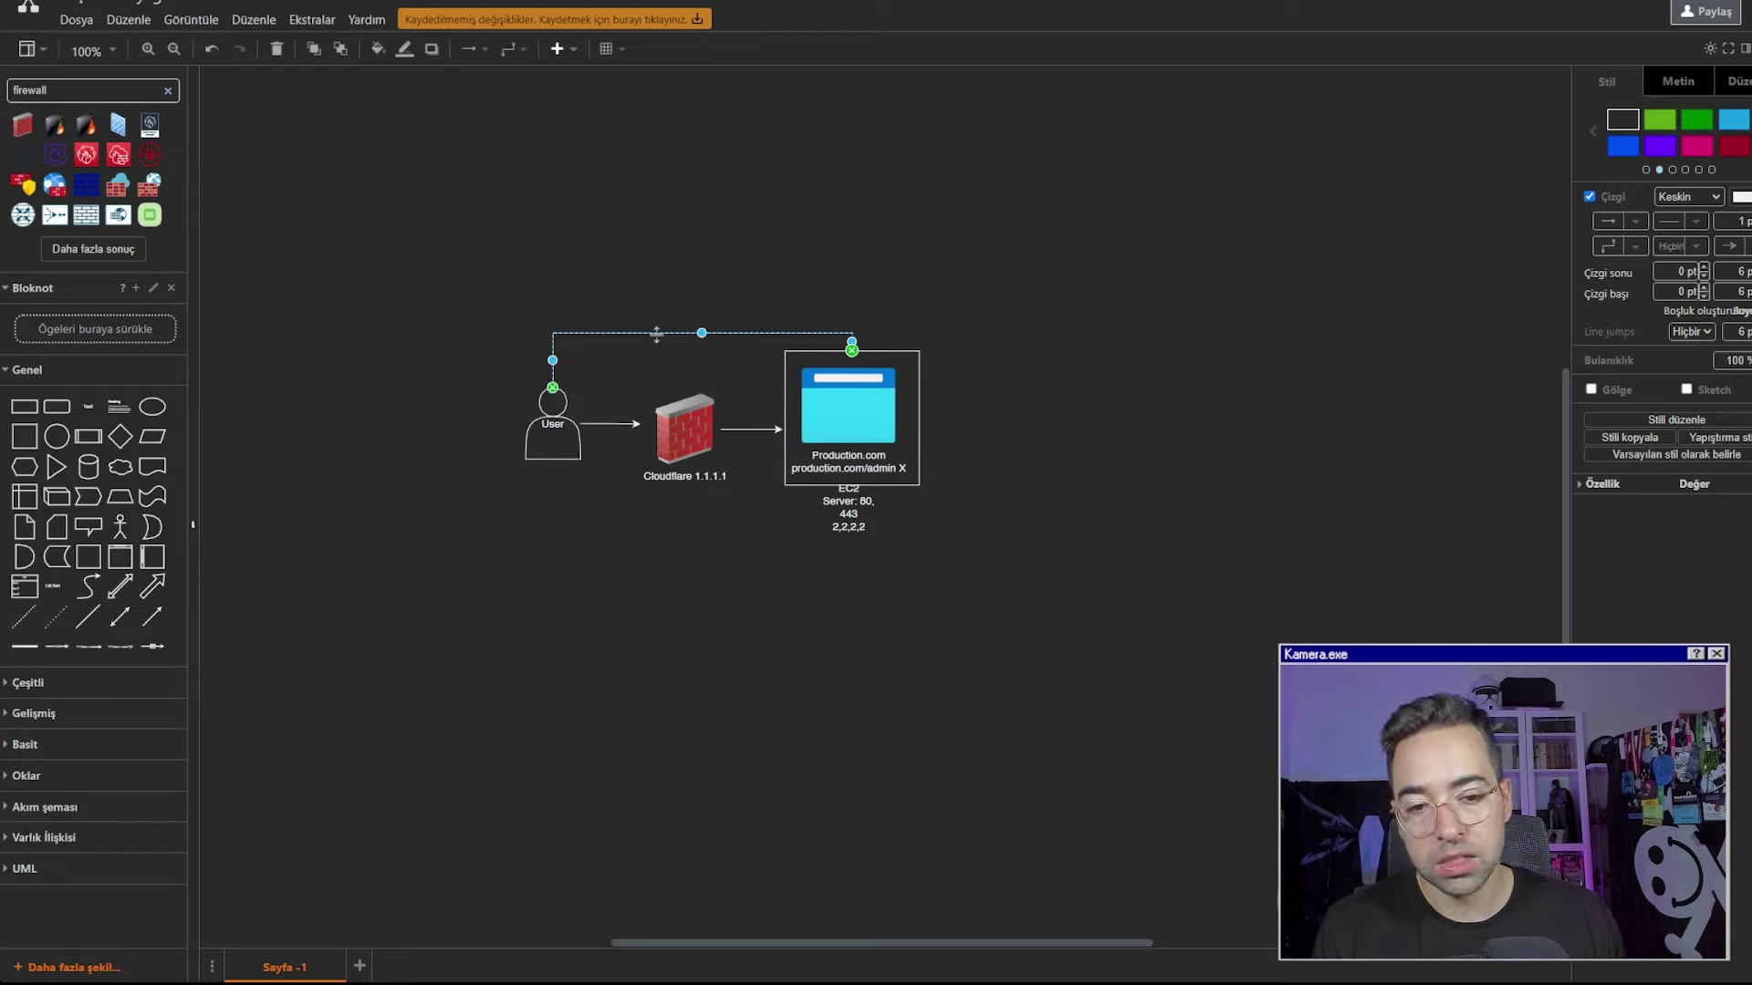
key(Delete)
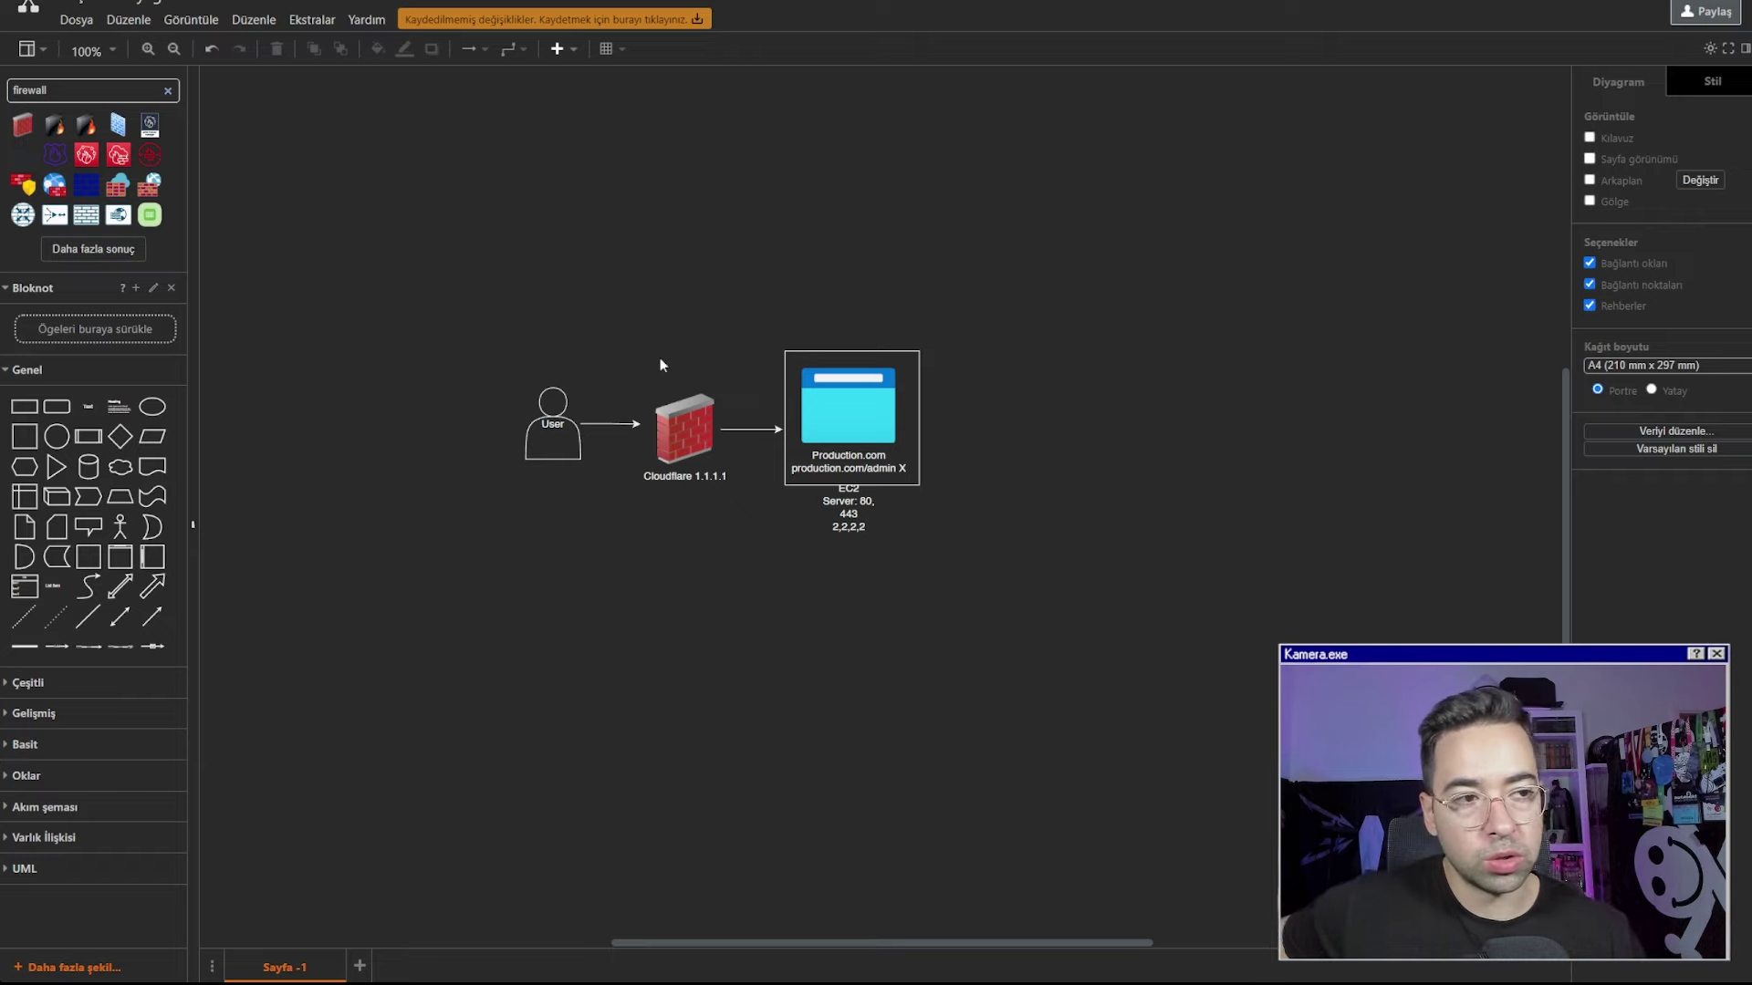
Search the web for "nuclei", open the projectdiscovery/nuclei GitHub repository, and examine the README's scanner overview, YAML template example and installation section
key(ctrl+t)
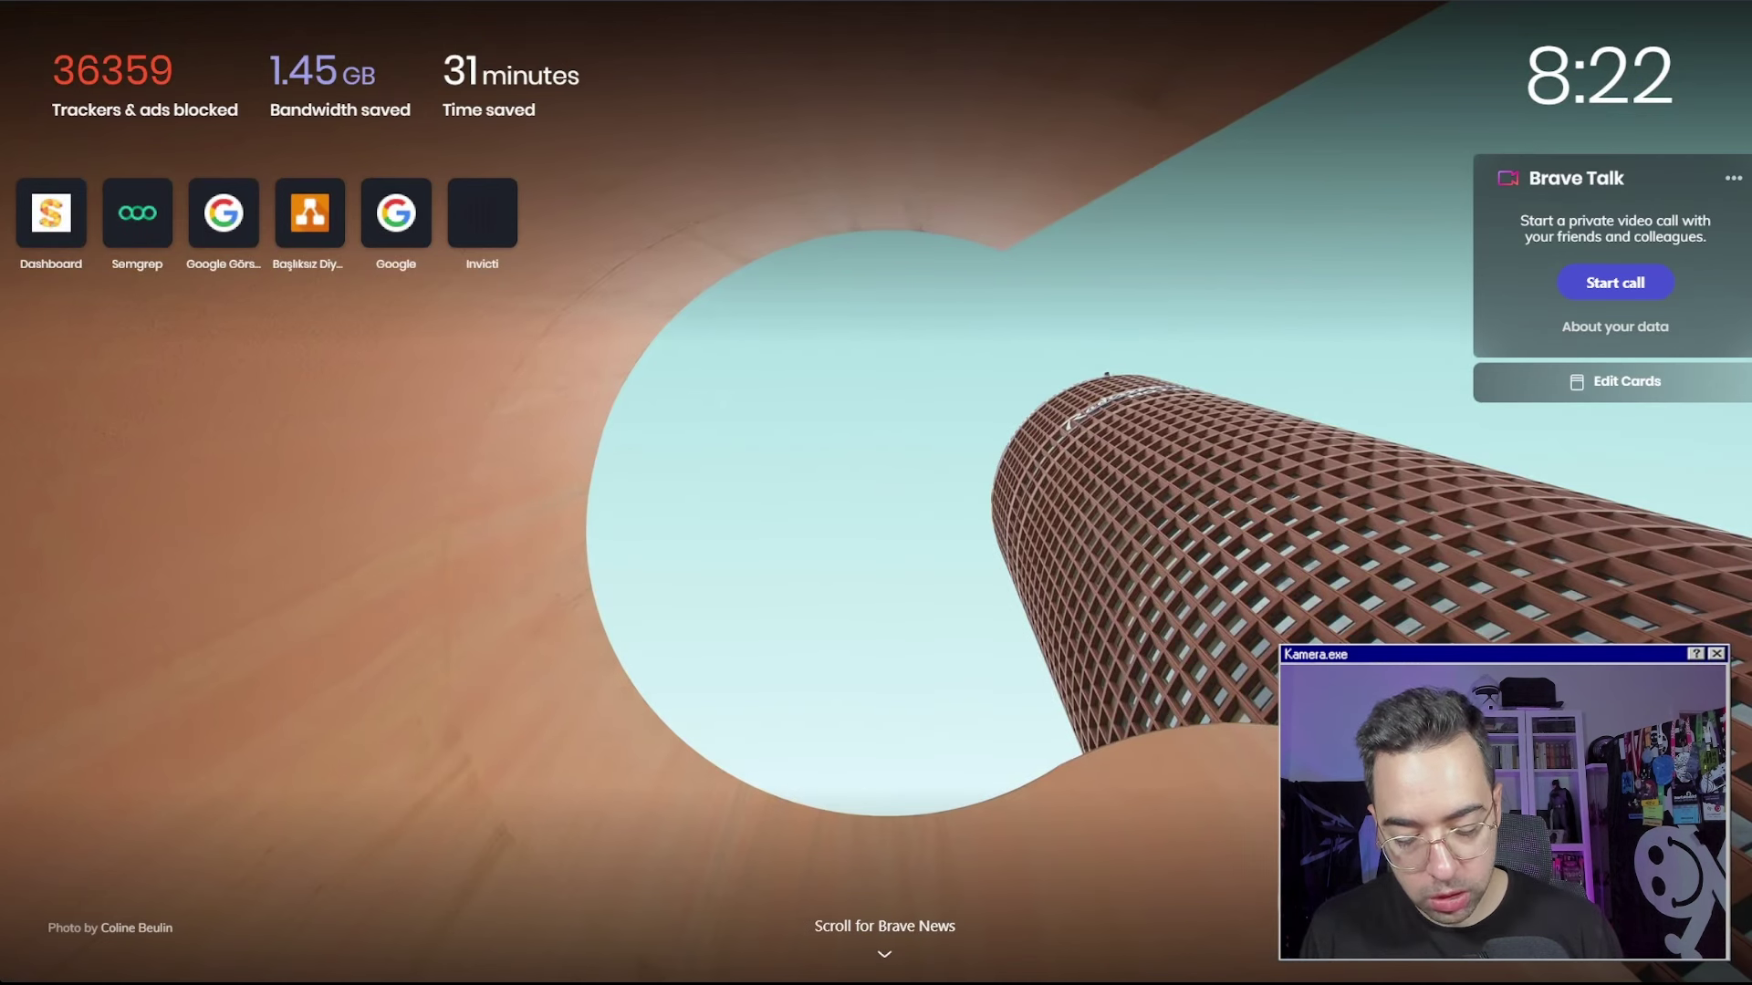
key(Return)
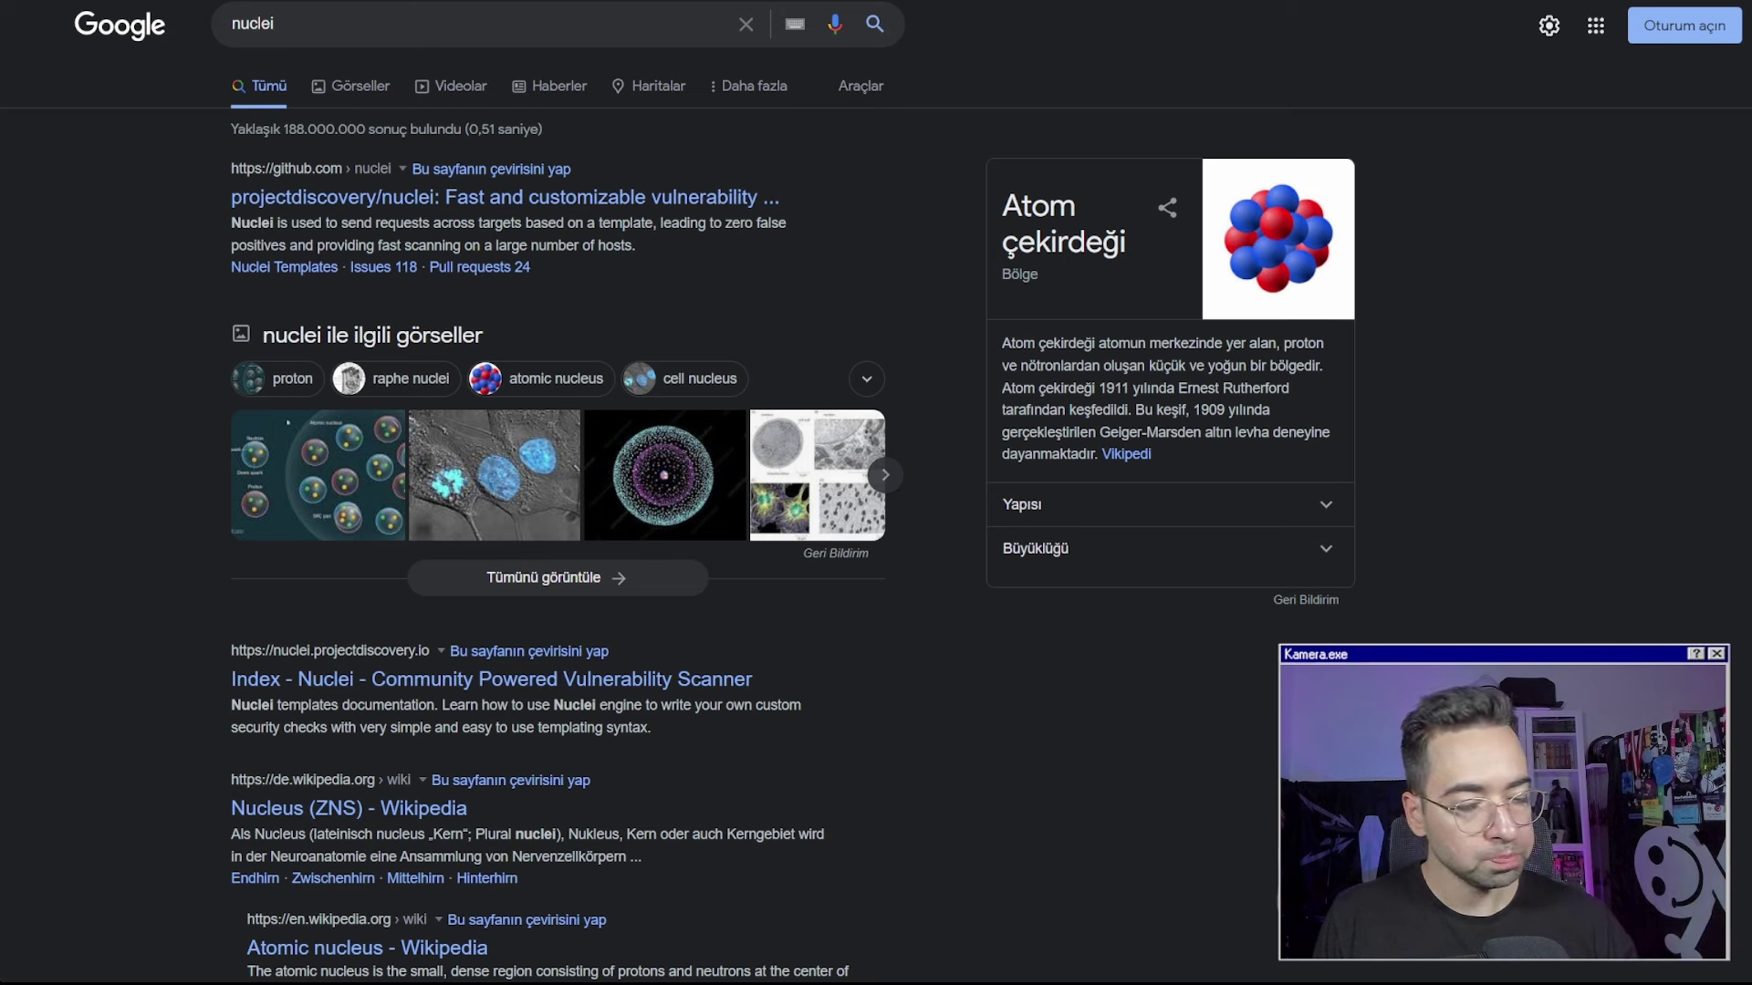
click(584, 199)
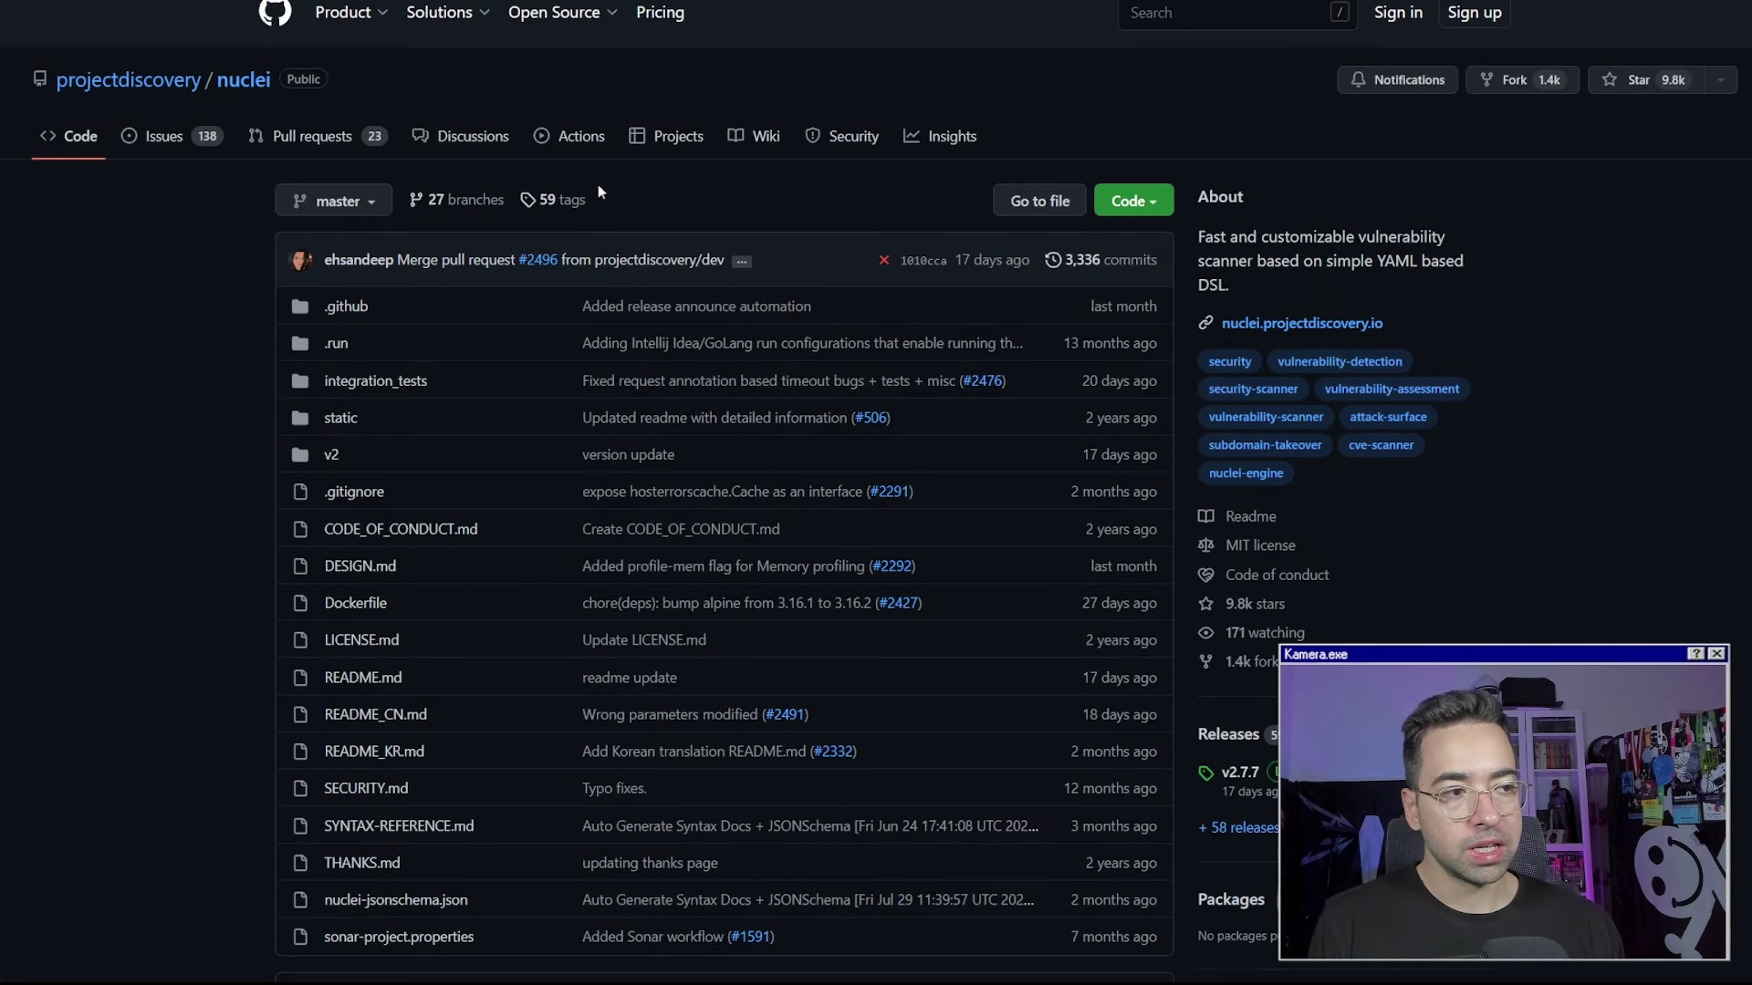
scroll(602, 235, down, 10)
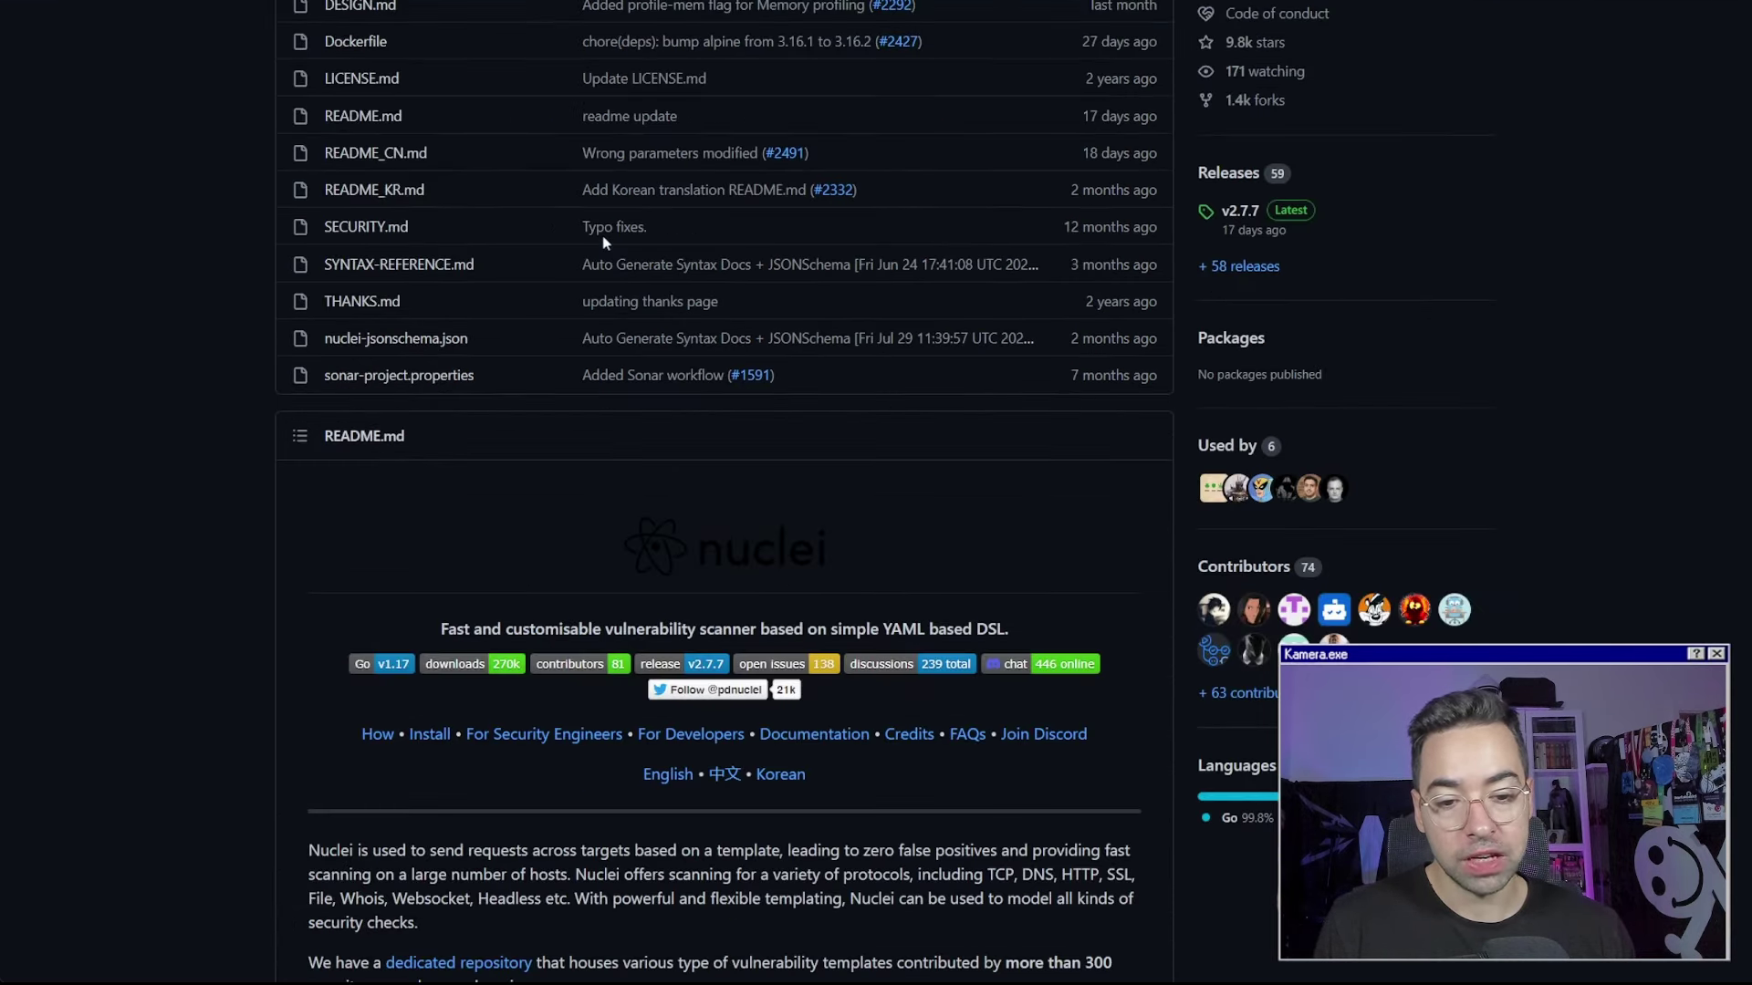
scroll(577, 293, down, 4)
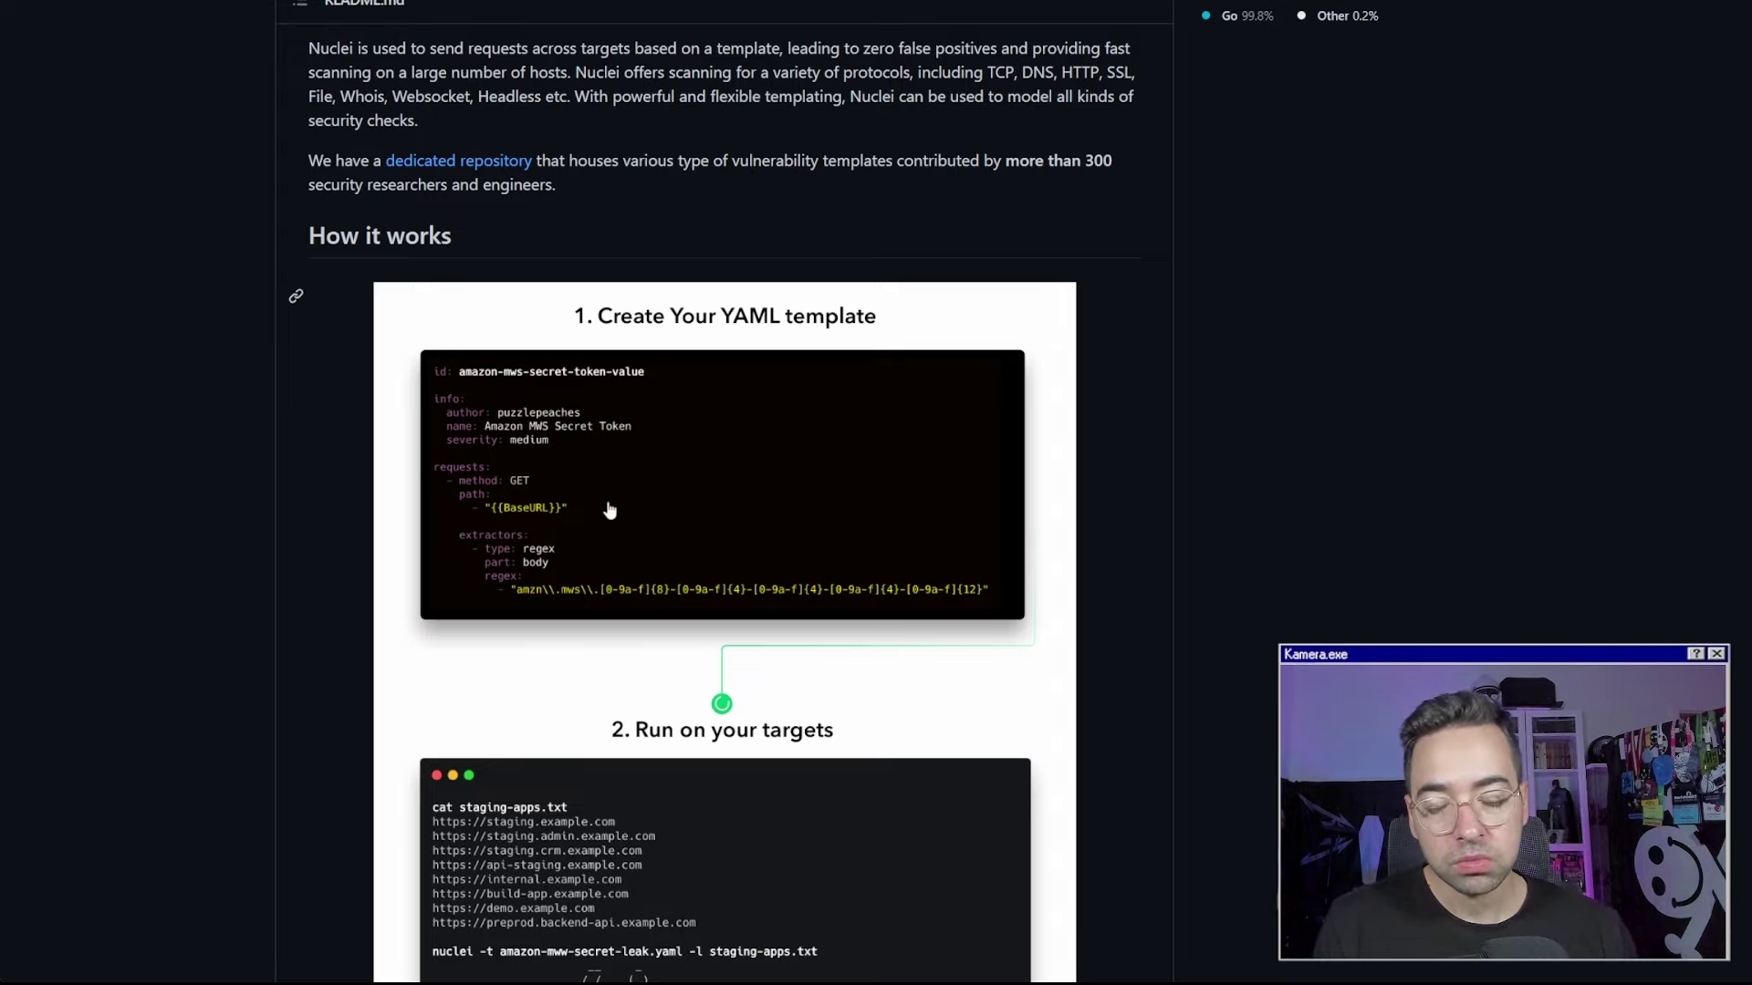
scroll(609, 509, down, 3)
scroll(609, 498, down, 5)
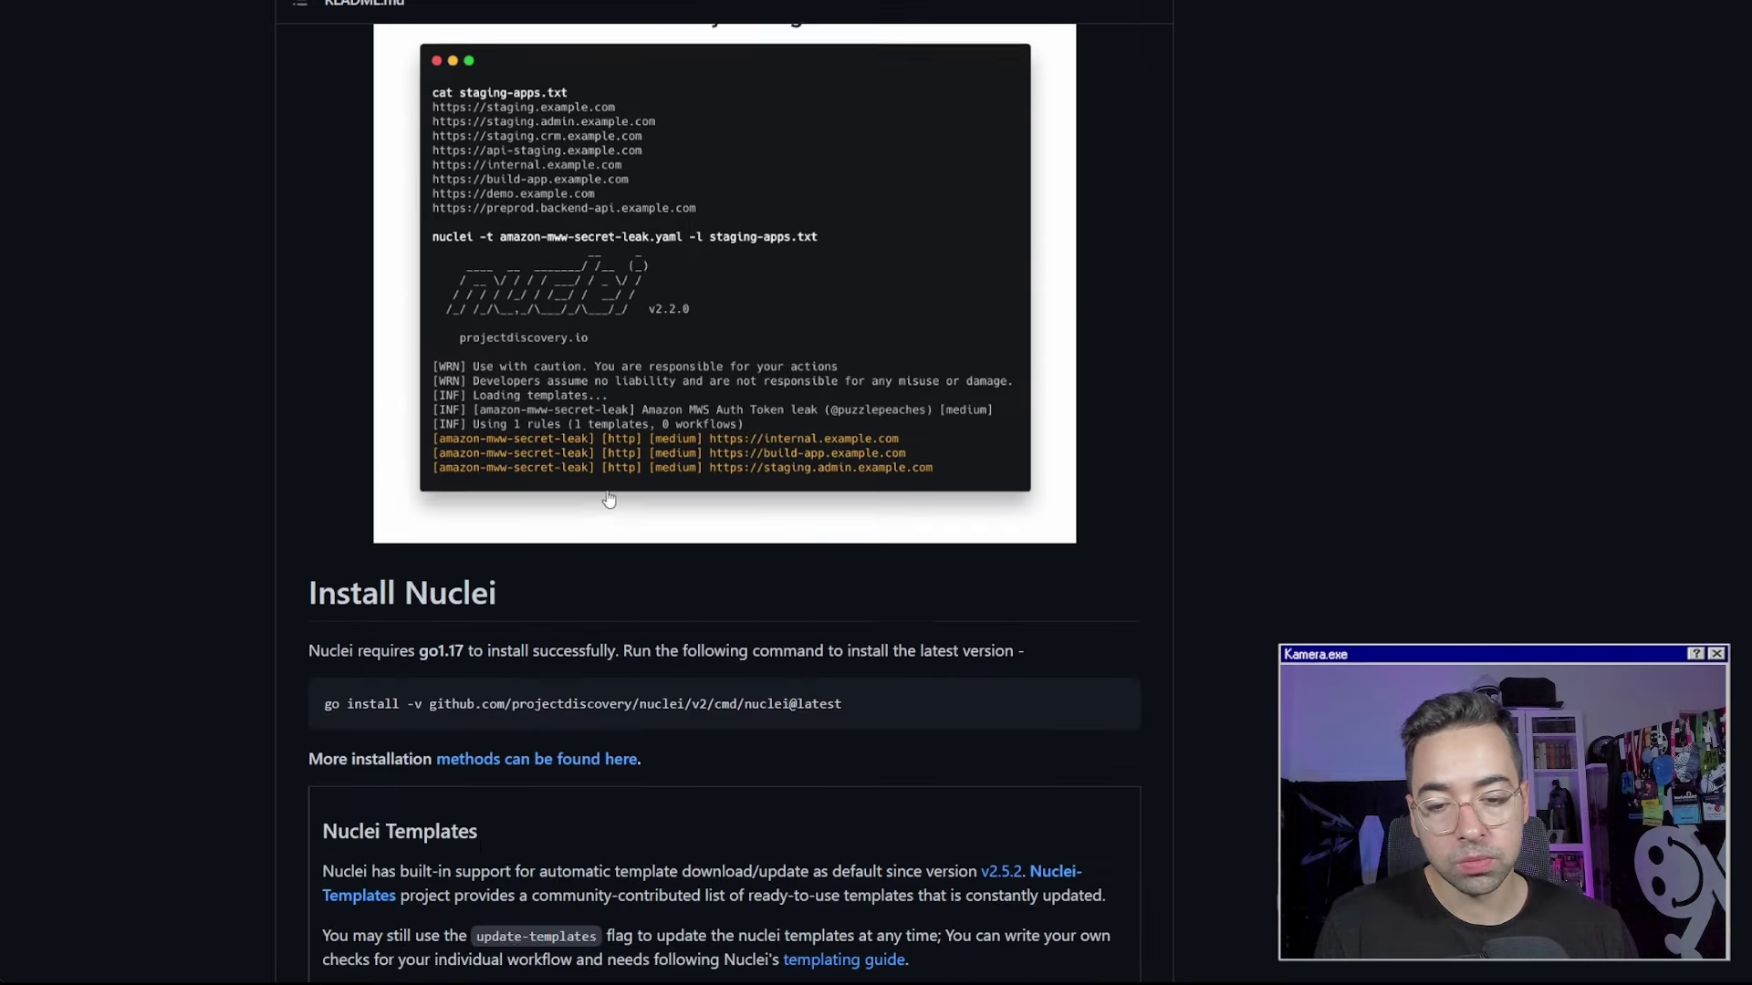
scroll(611, 502, up, 7)
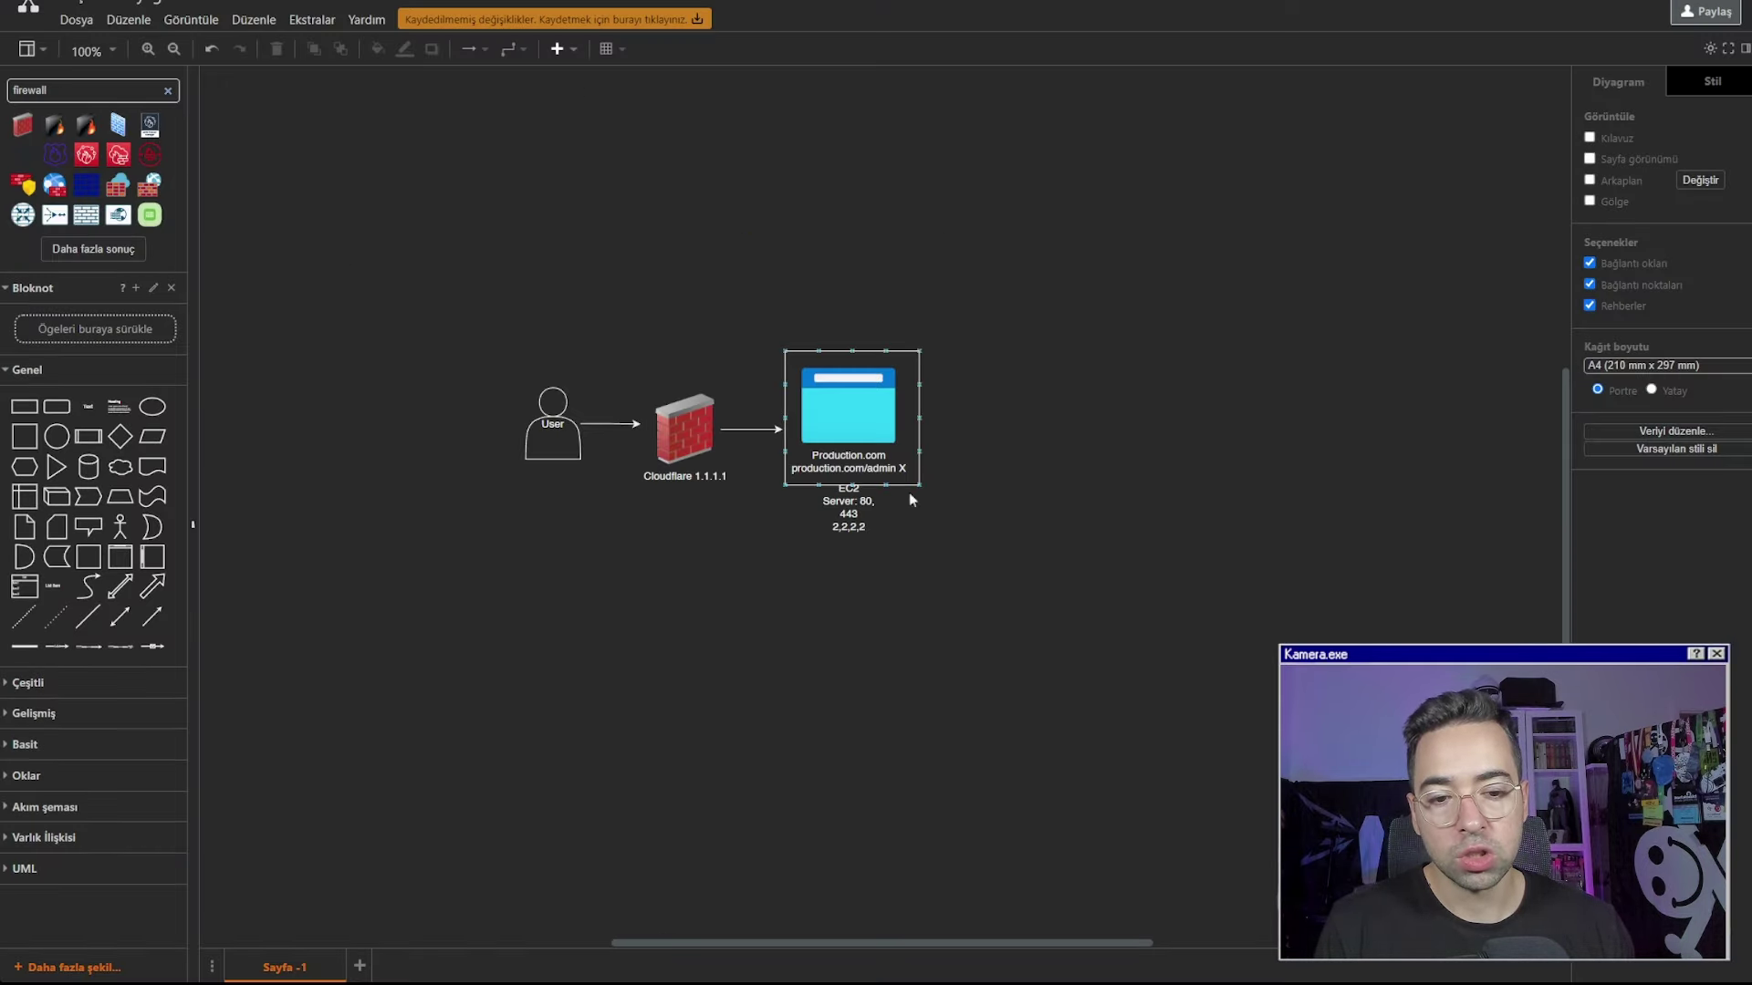
Remove the "2,2,2,2" line from the EC2 Server label below the Production.com frame
click(848, 525)
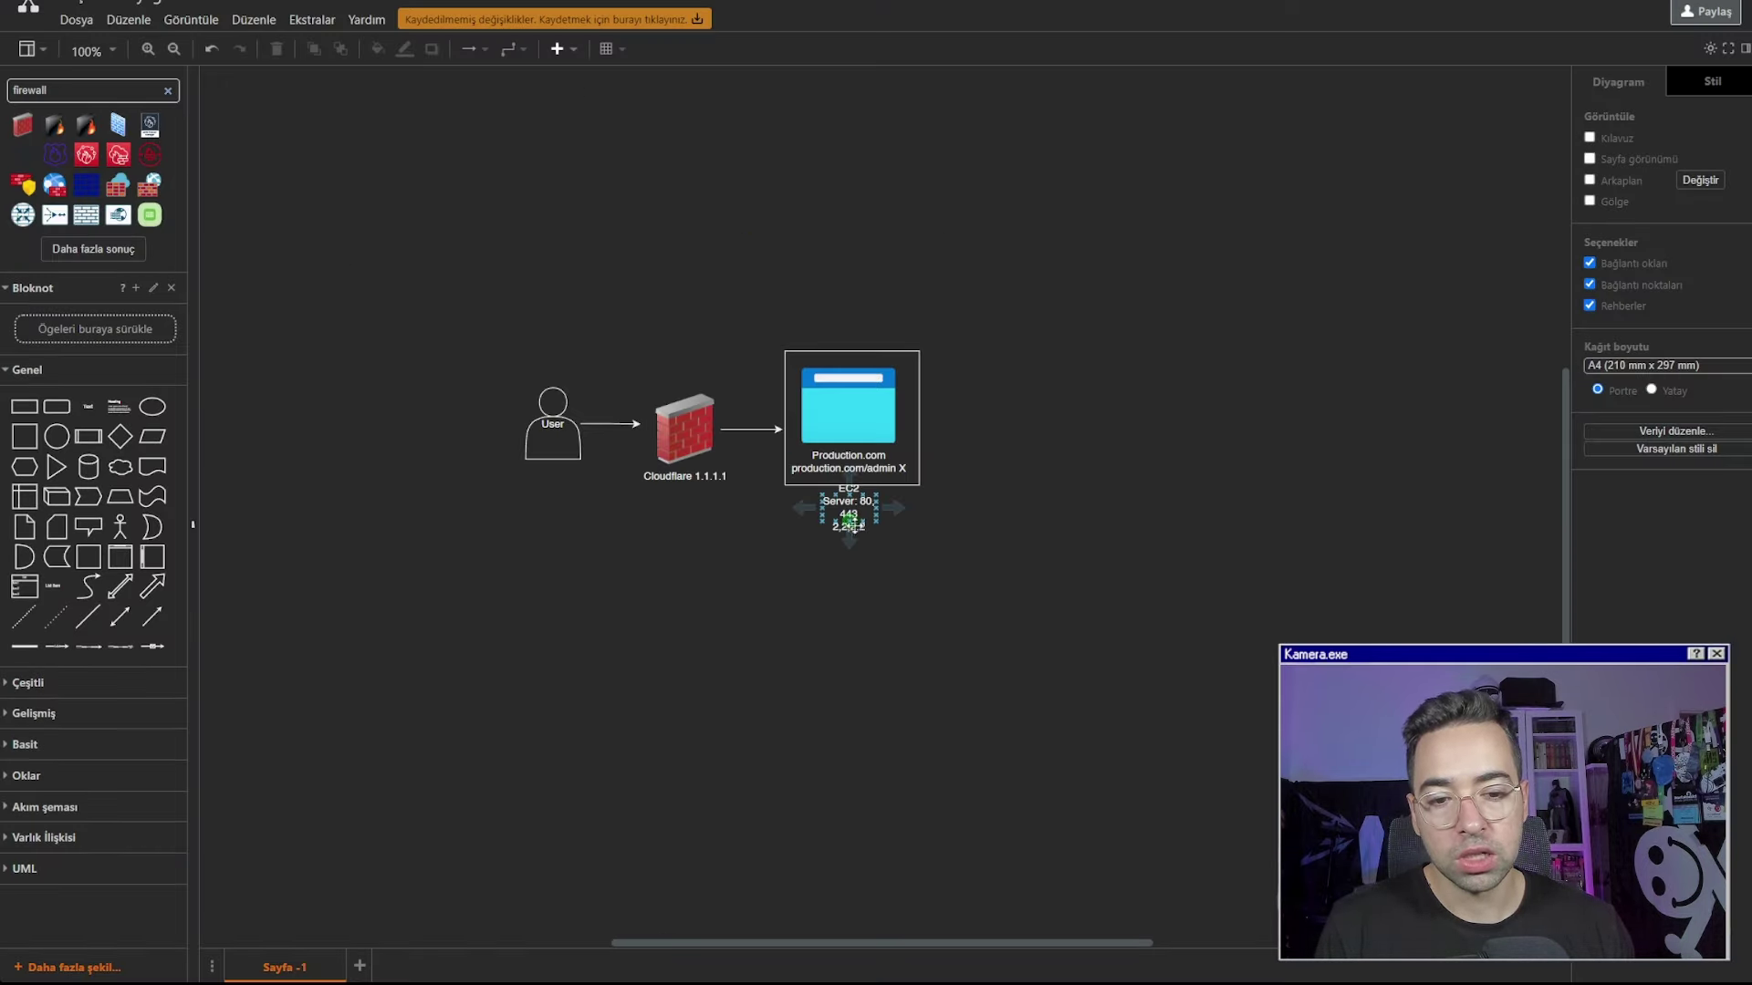
double_click(850, 525)
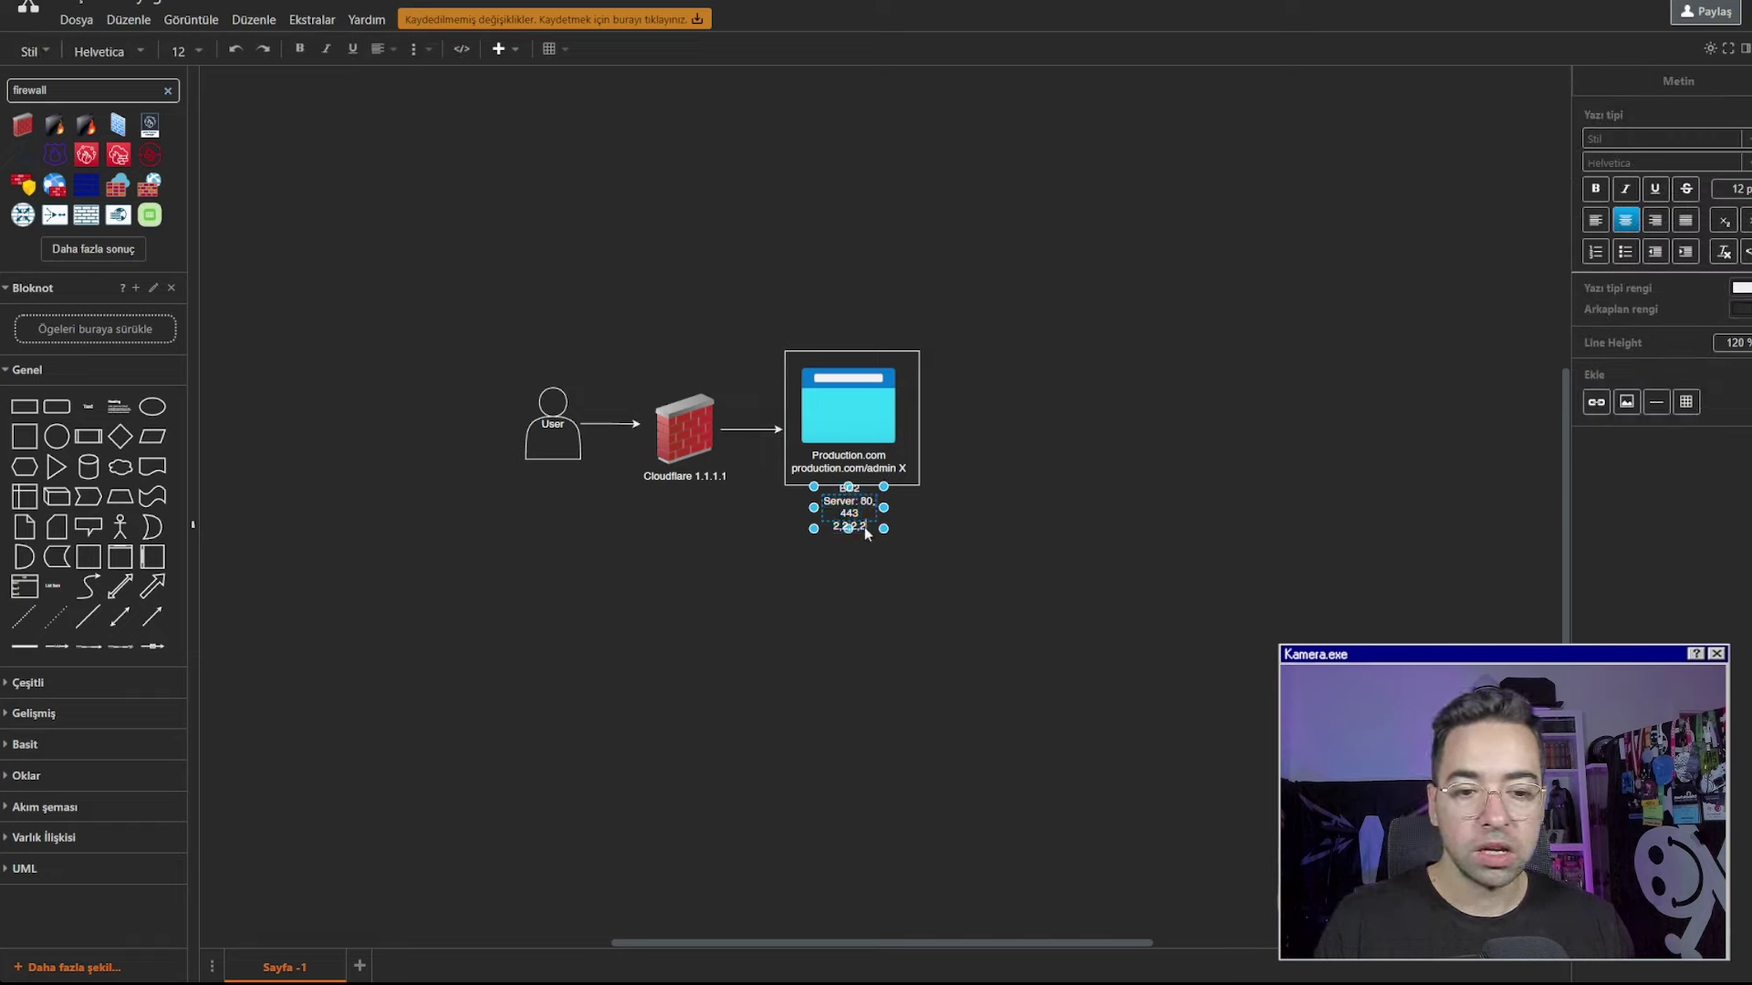
key(BackSpace)
key(BackSpace)
key(BackSpace)
key(BackSpace)
key(BackSpace)
key(BackSpace)
key(BackSpace)
key(BackSpace)
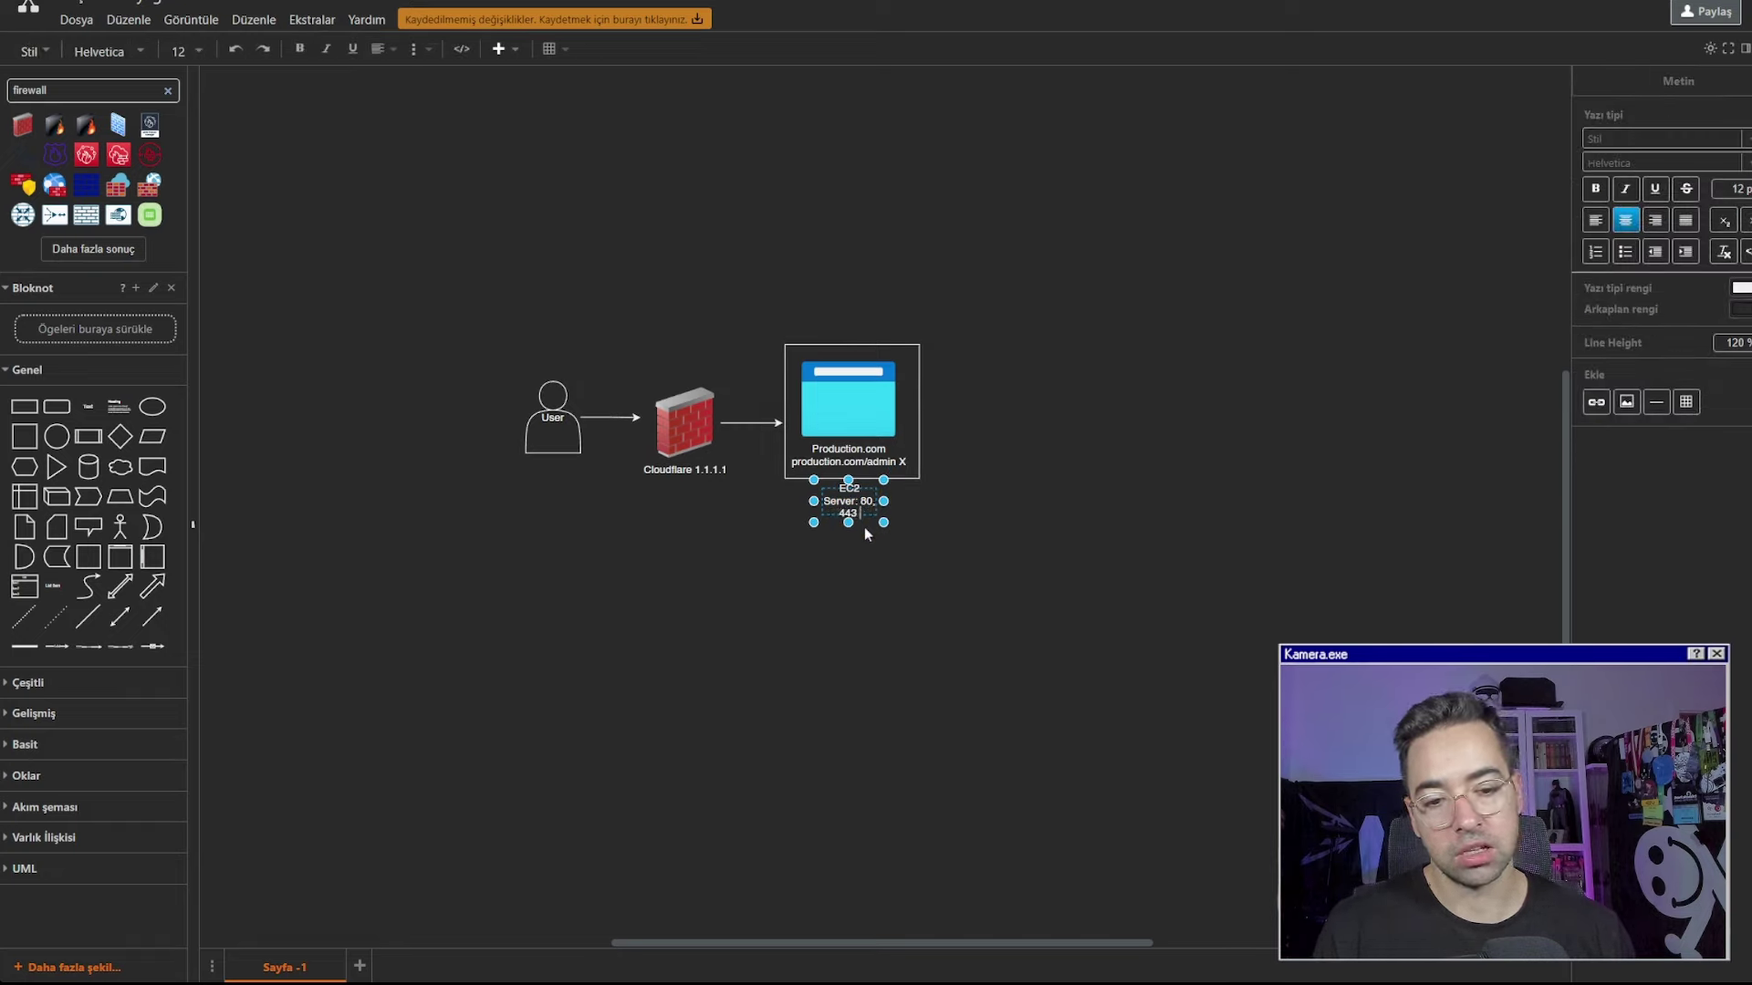
click(867, 531)
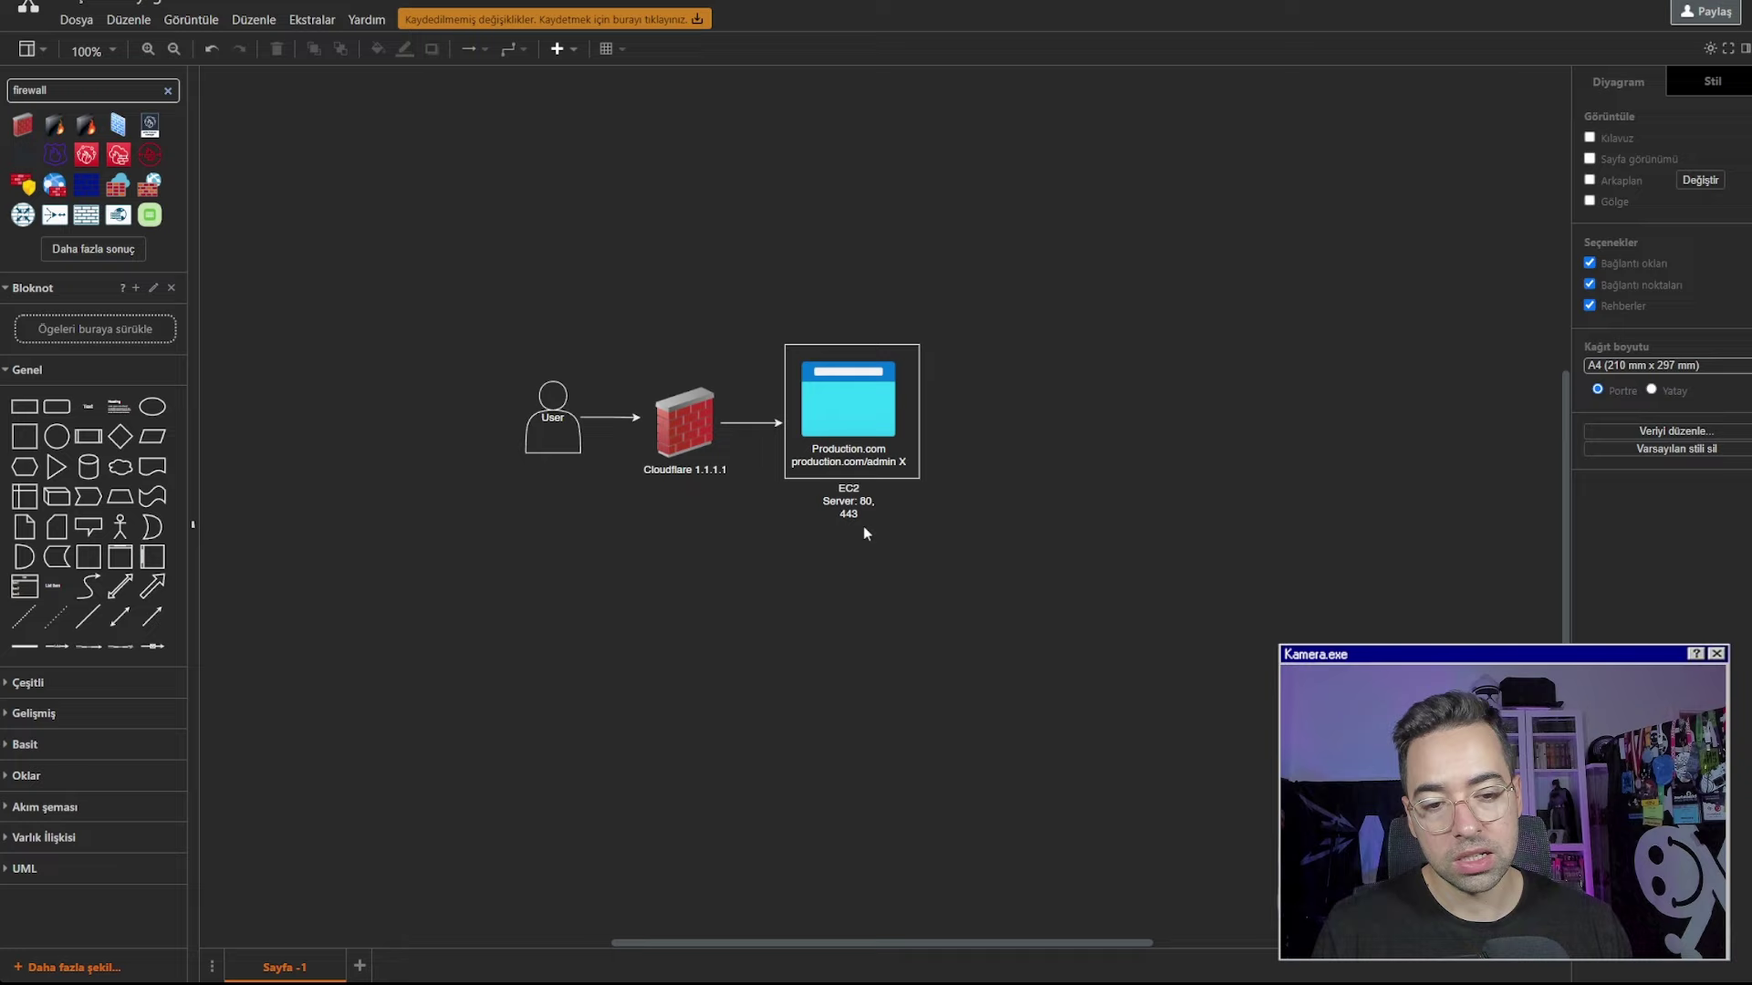
Change the second line of the Production.com shape's label to "production.com/vmware"
double_click(906, 462)
click(906, 463)
triple_click(904, 463)
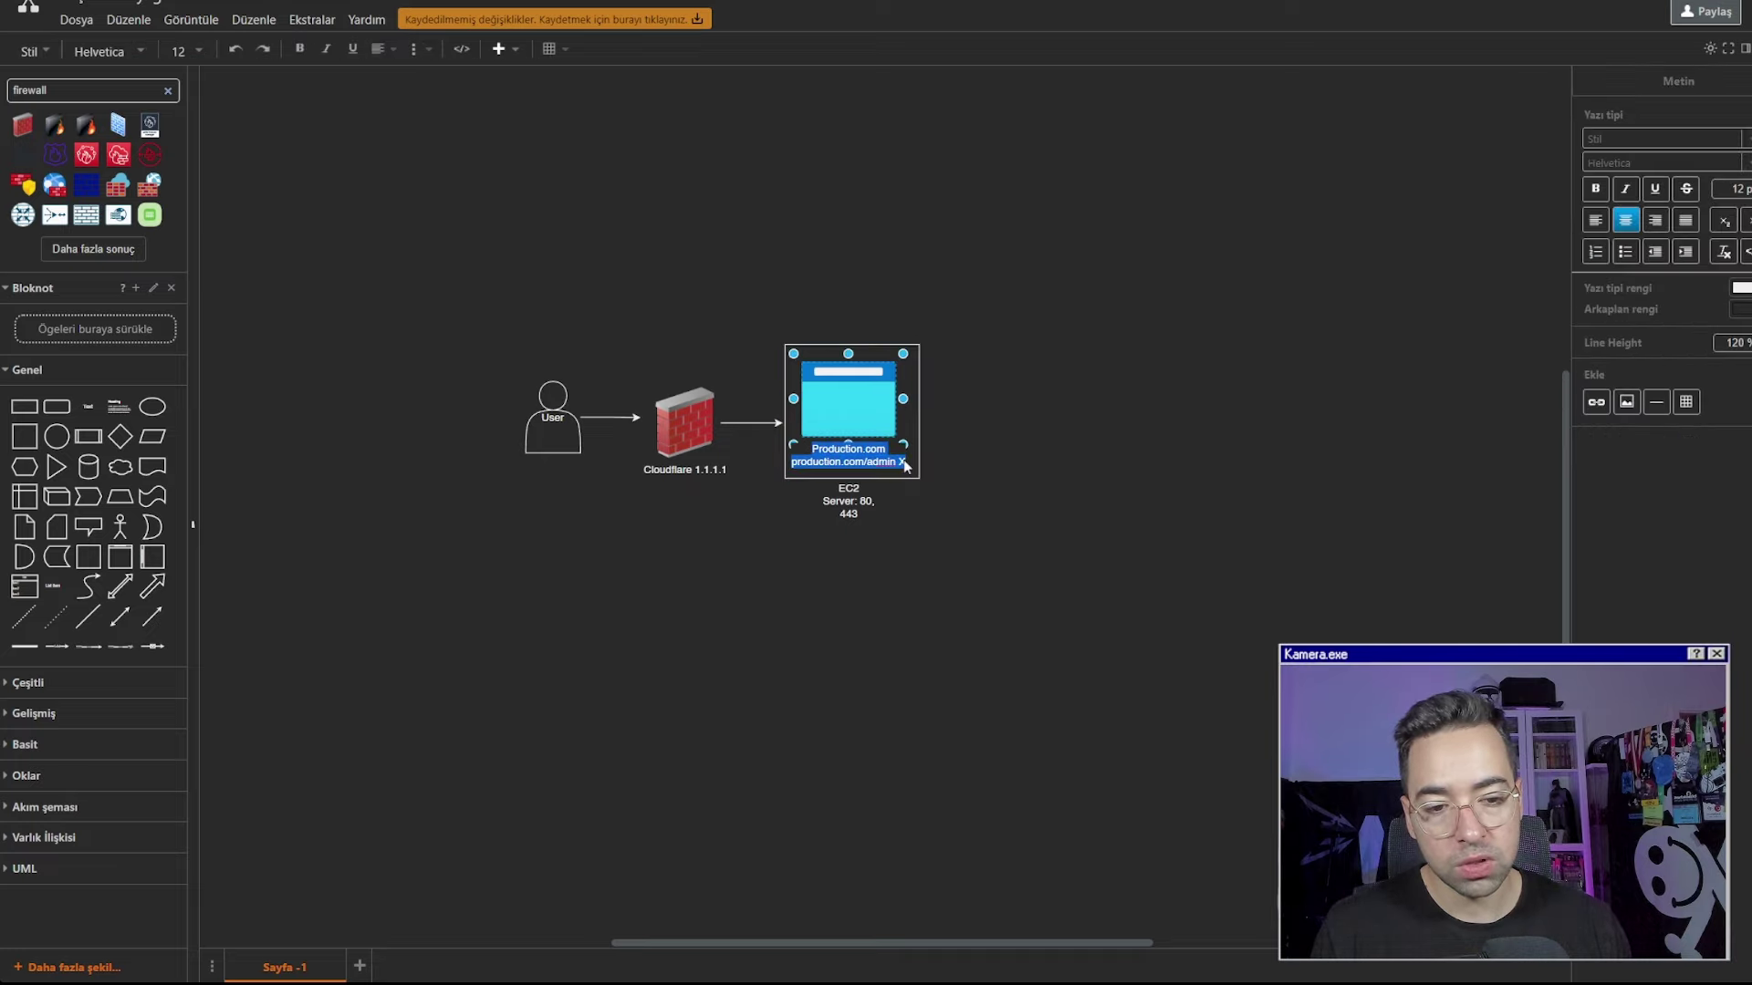
text(production.com/)
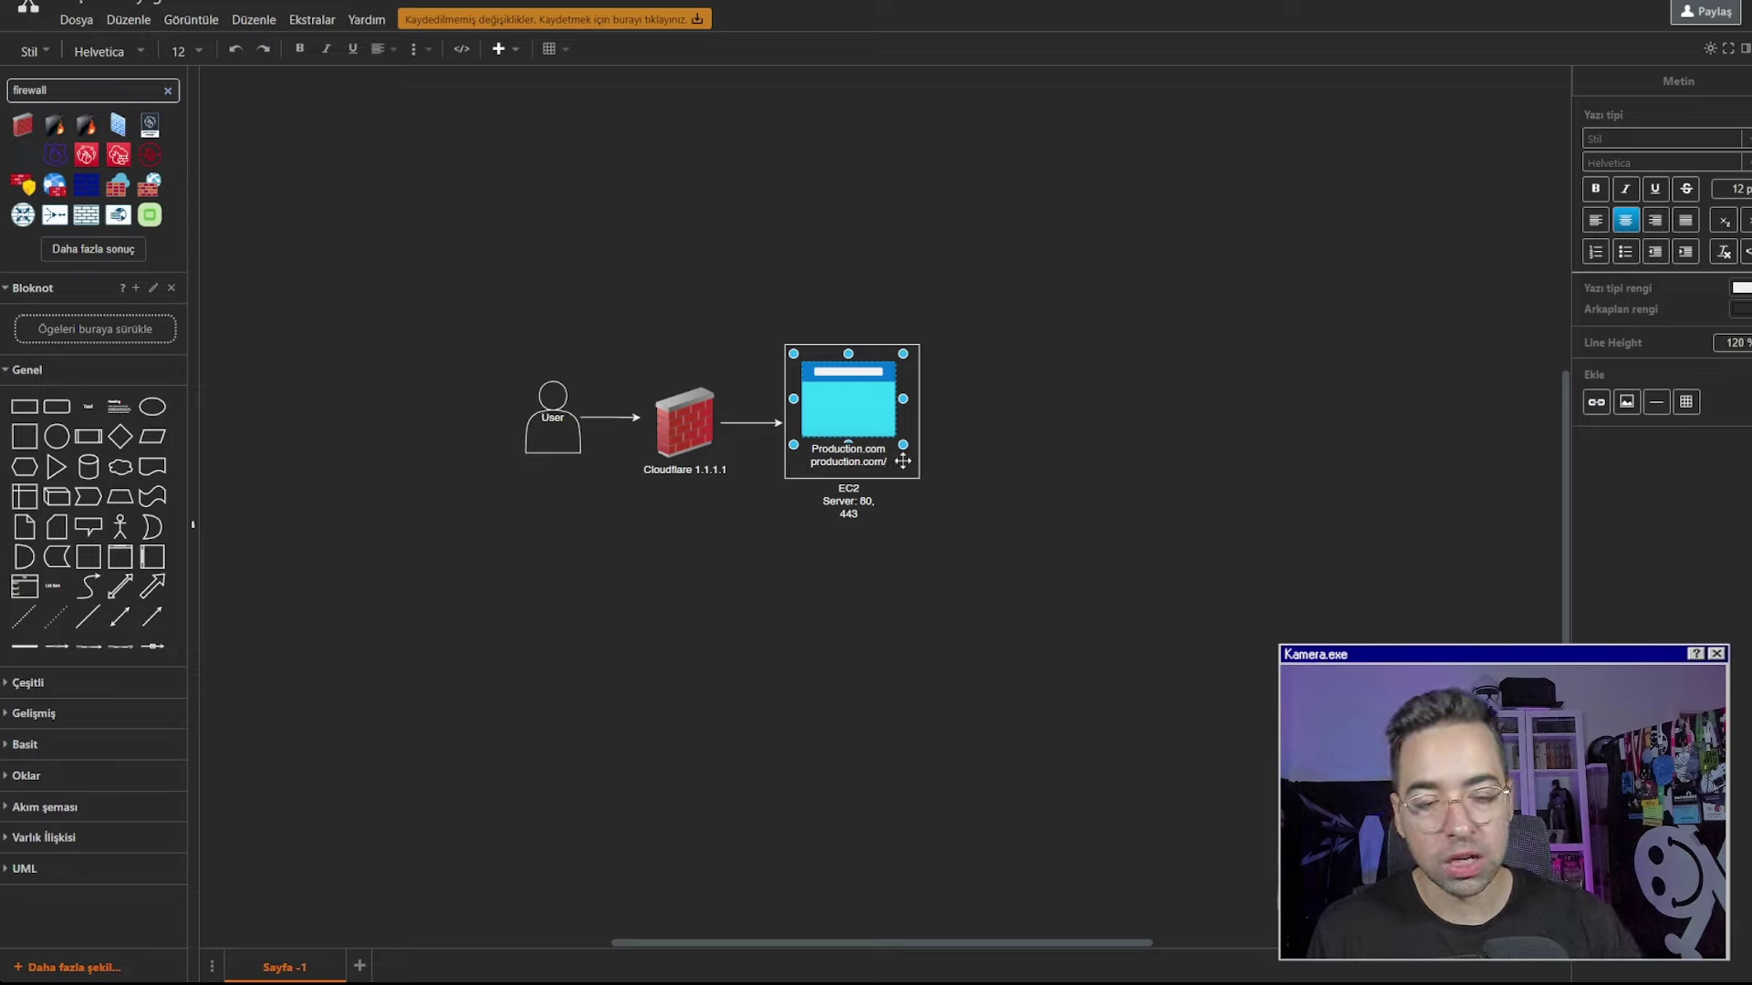
text(w)
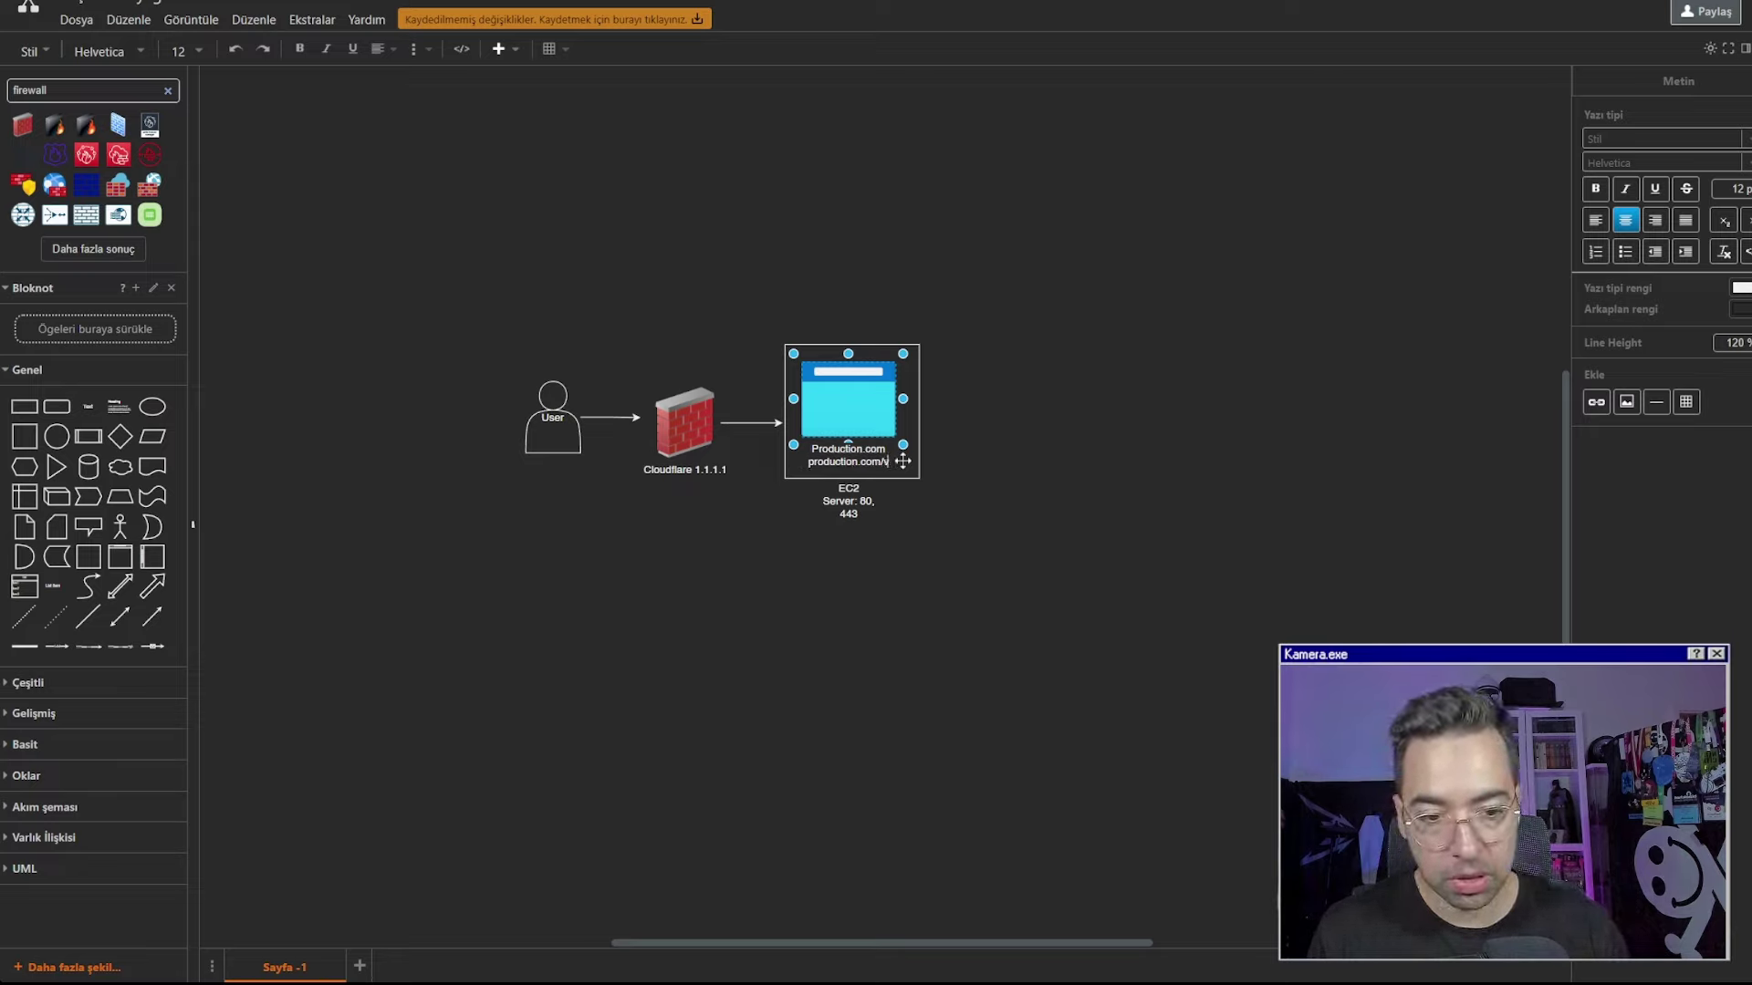
text(mware)
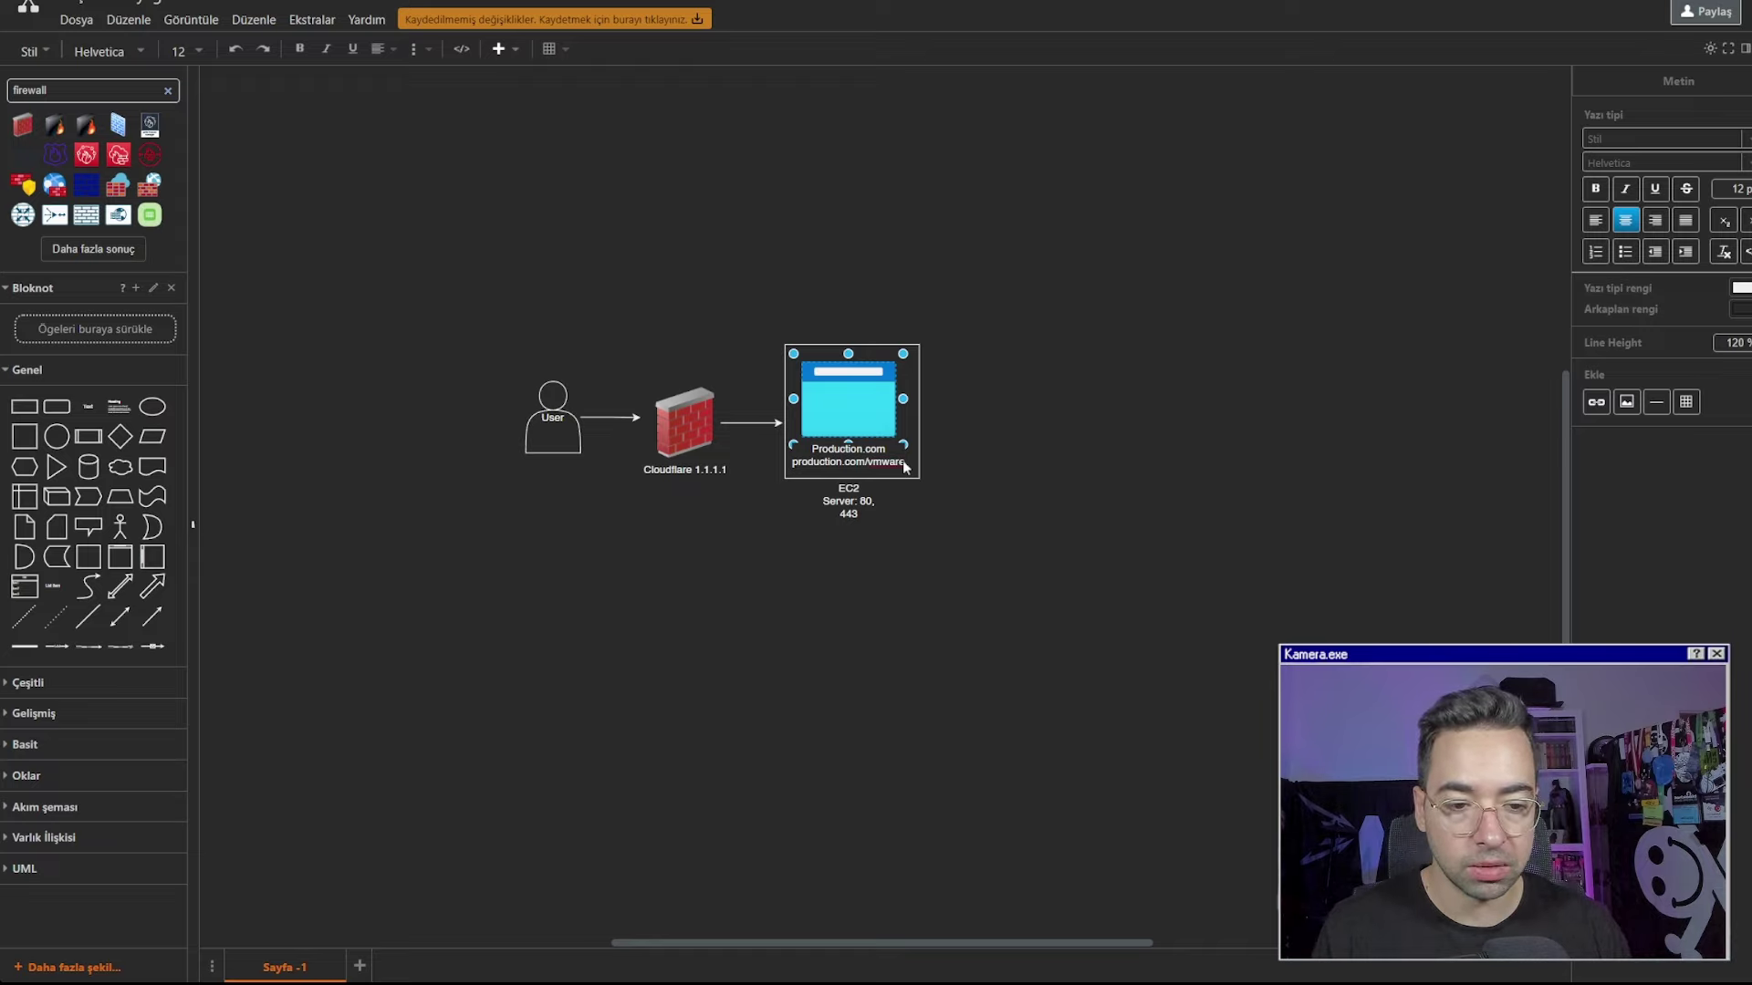
key(Escape)
click(923, 505)
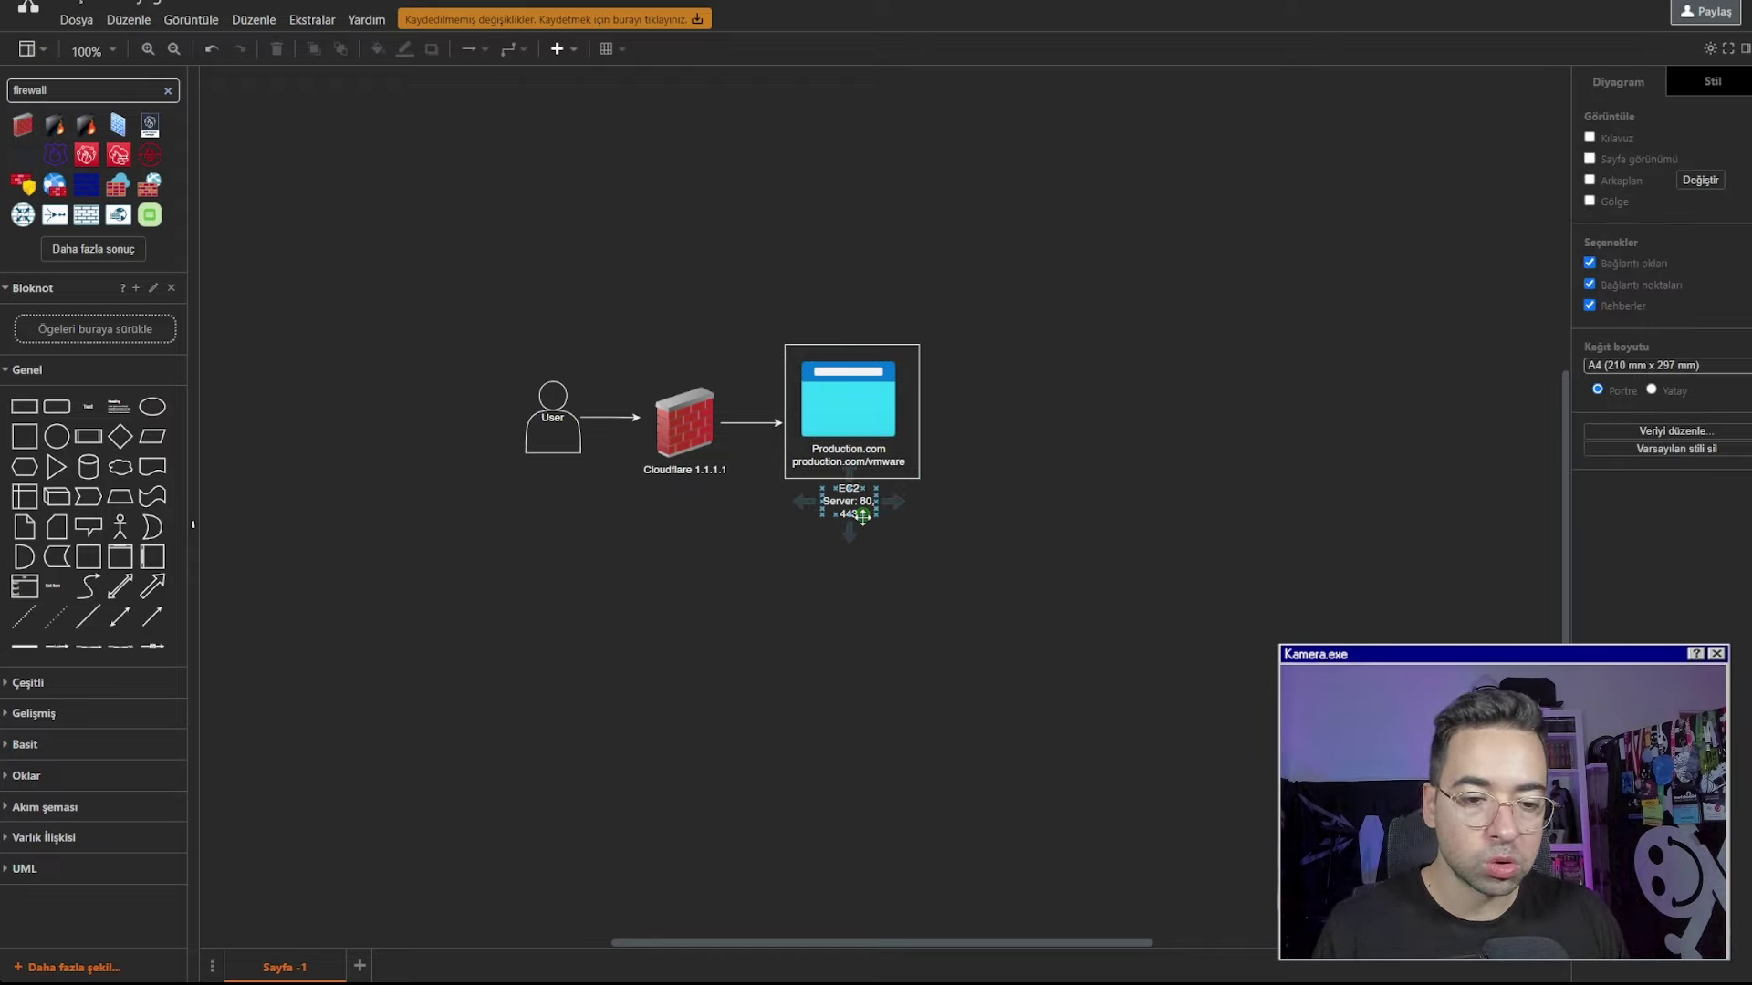
Edit the path in the Production.com shape's label so the second line reads "production.com/vpn"
double_click(885, 469)
triple_click(885, 469)
click(903, 467)
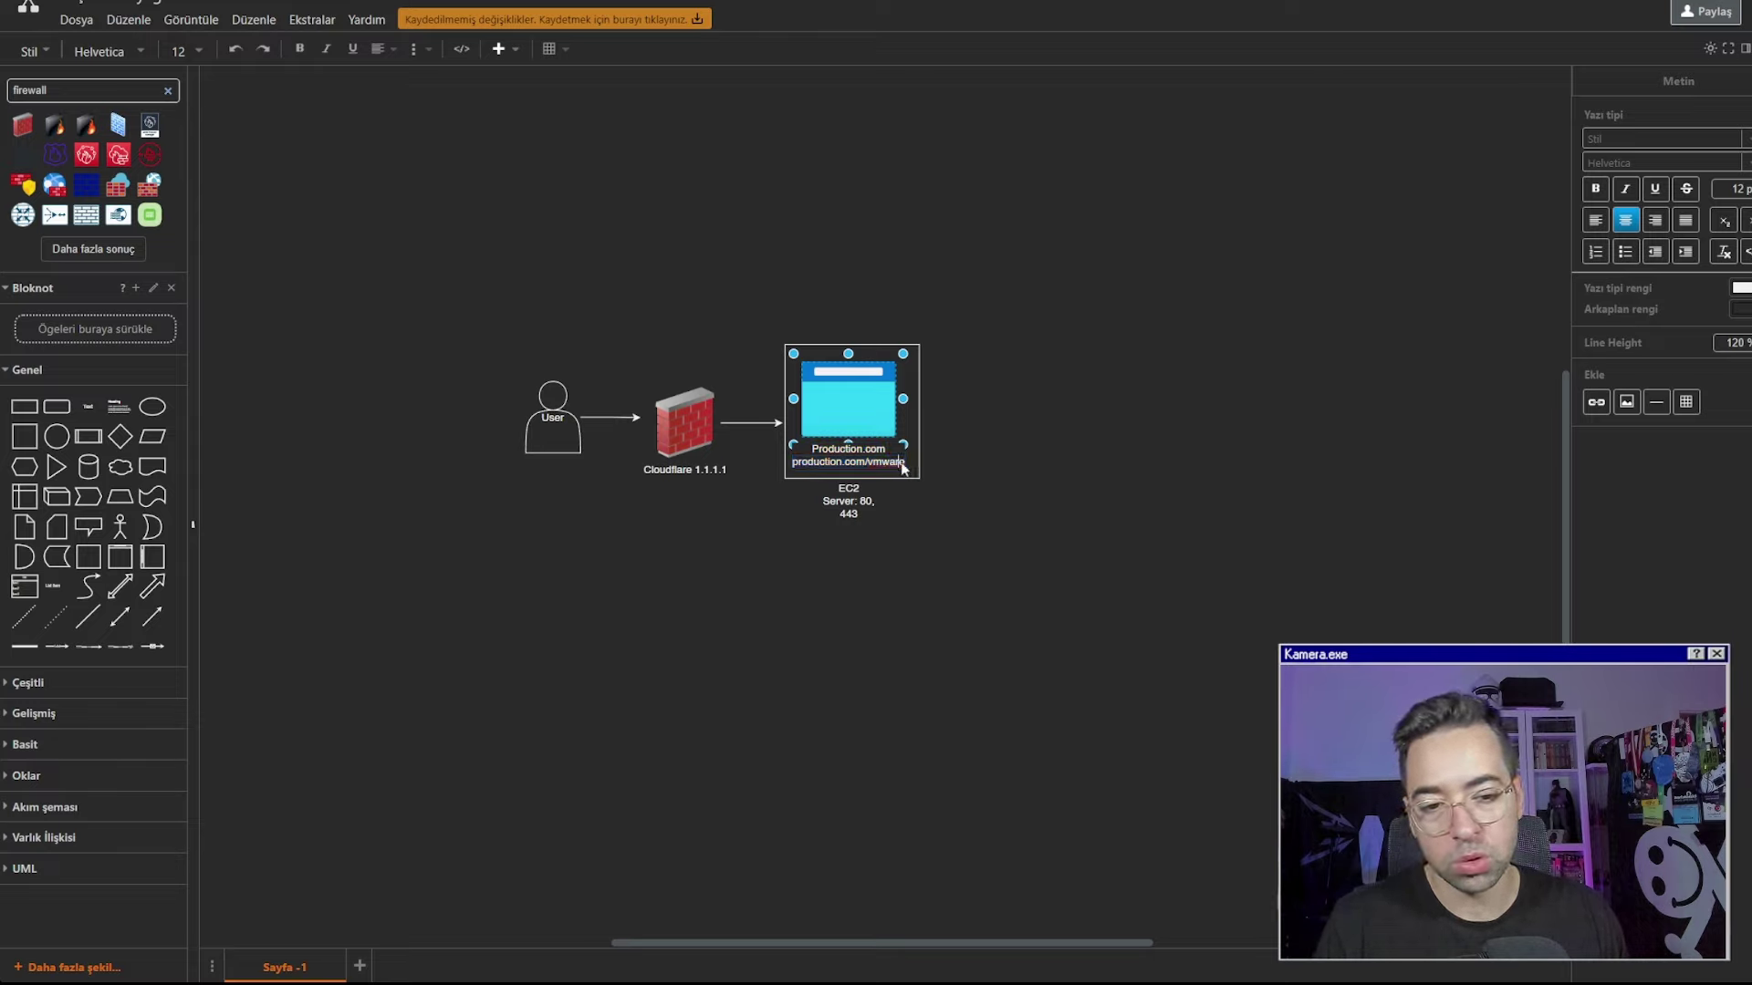
drag(906, 467, 873, 469)
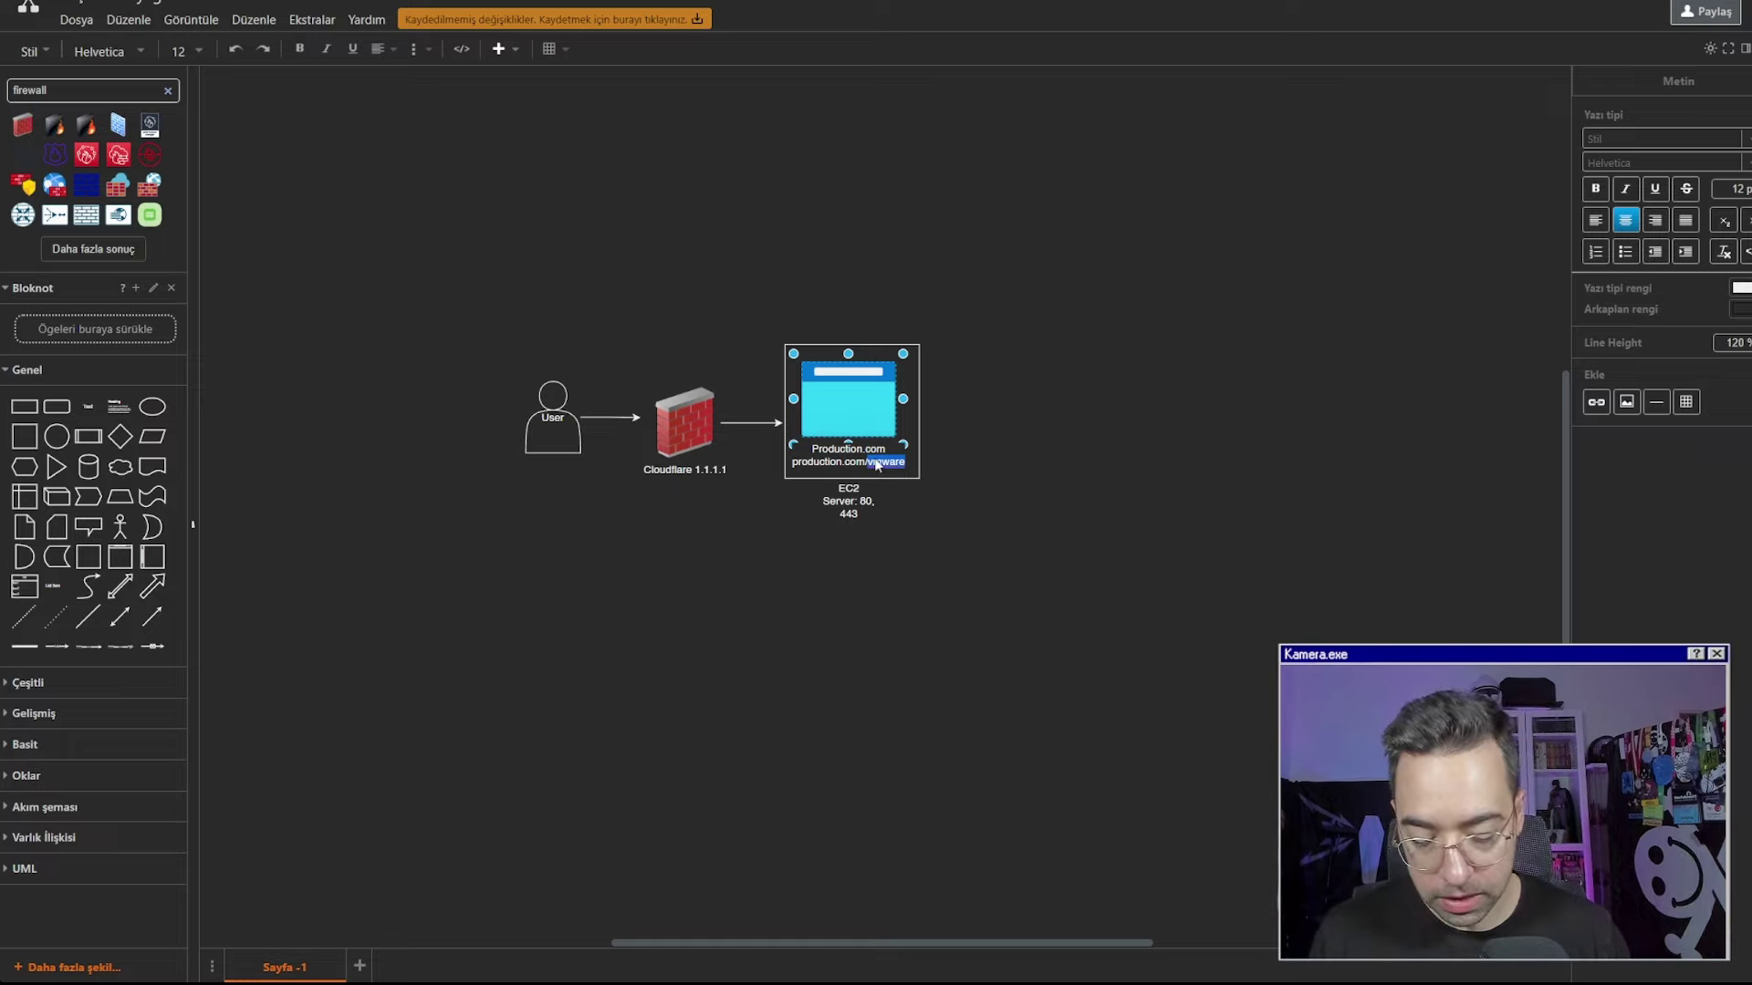
text(pr)
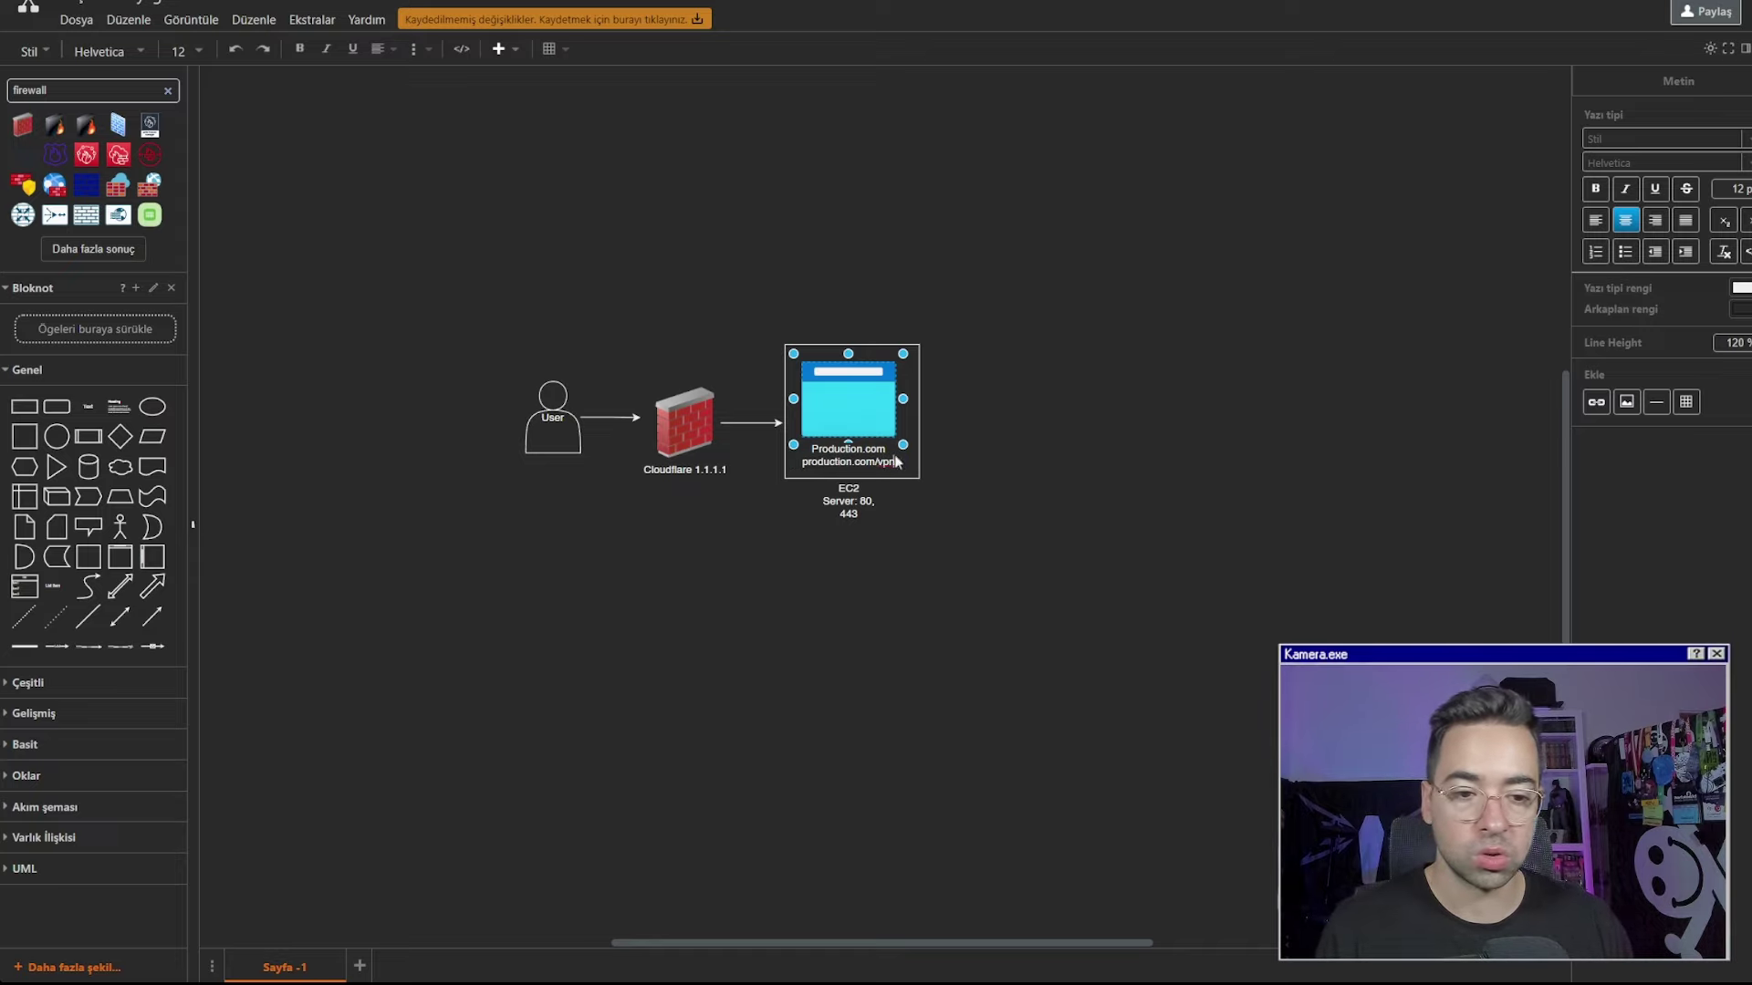
click(918, 574)
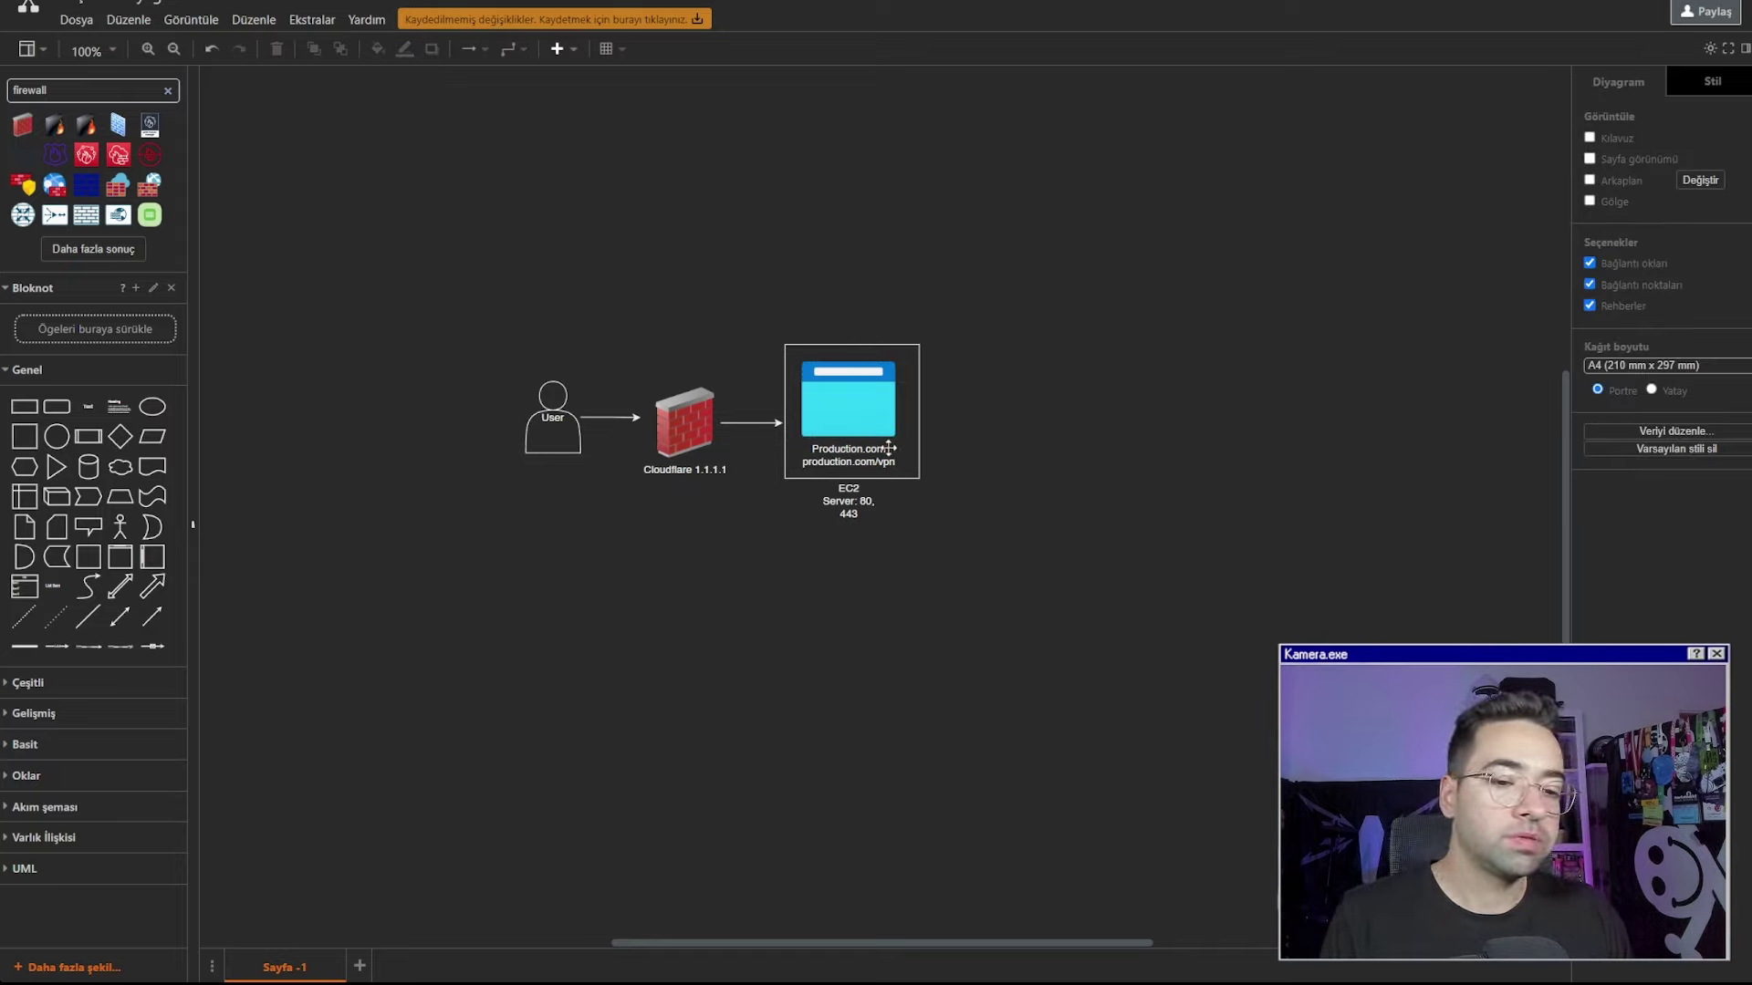
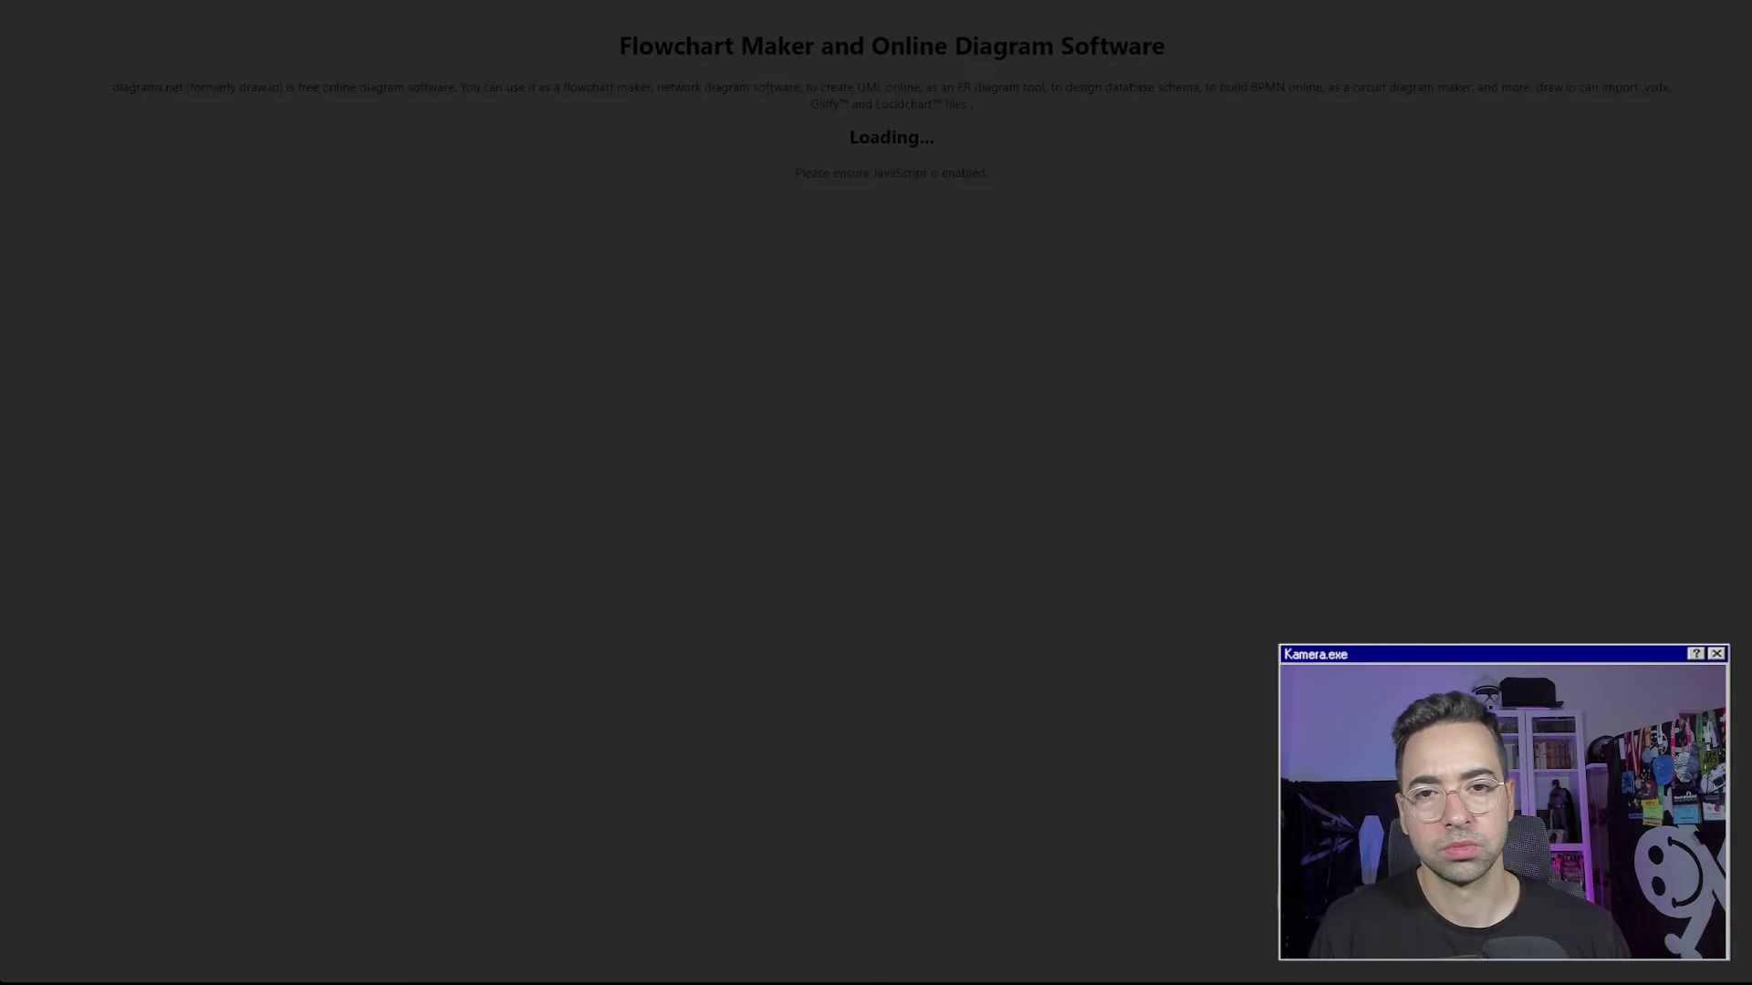
Create a new blank diagram and turn off its grid and page view
click(922, 366)
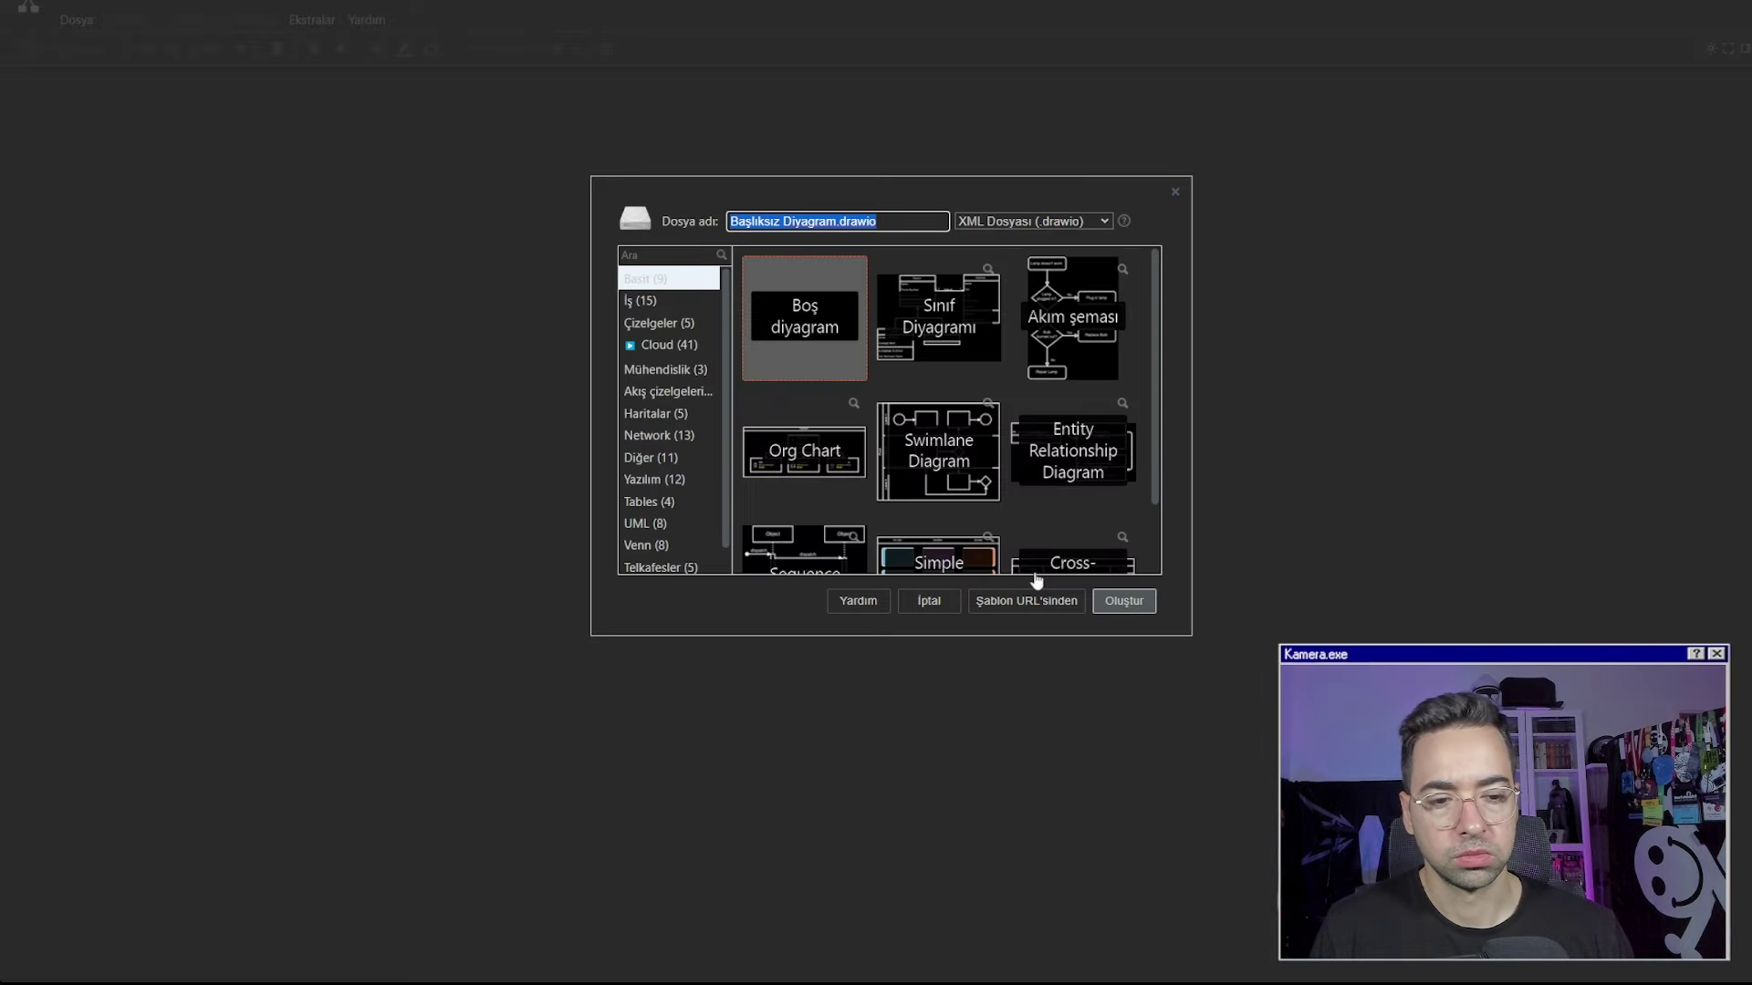
click(1109, 613)
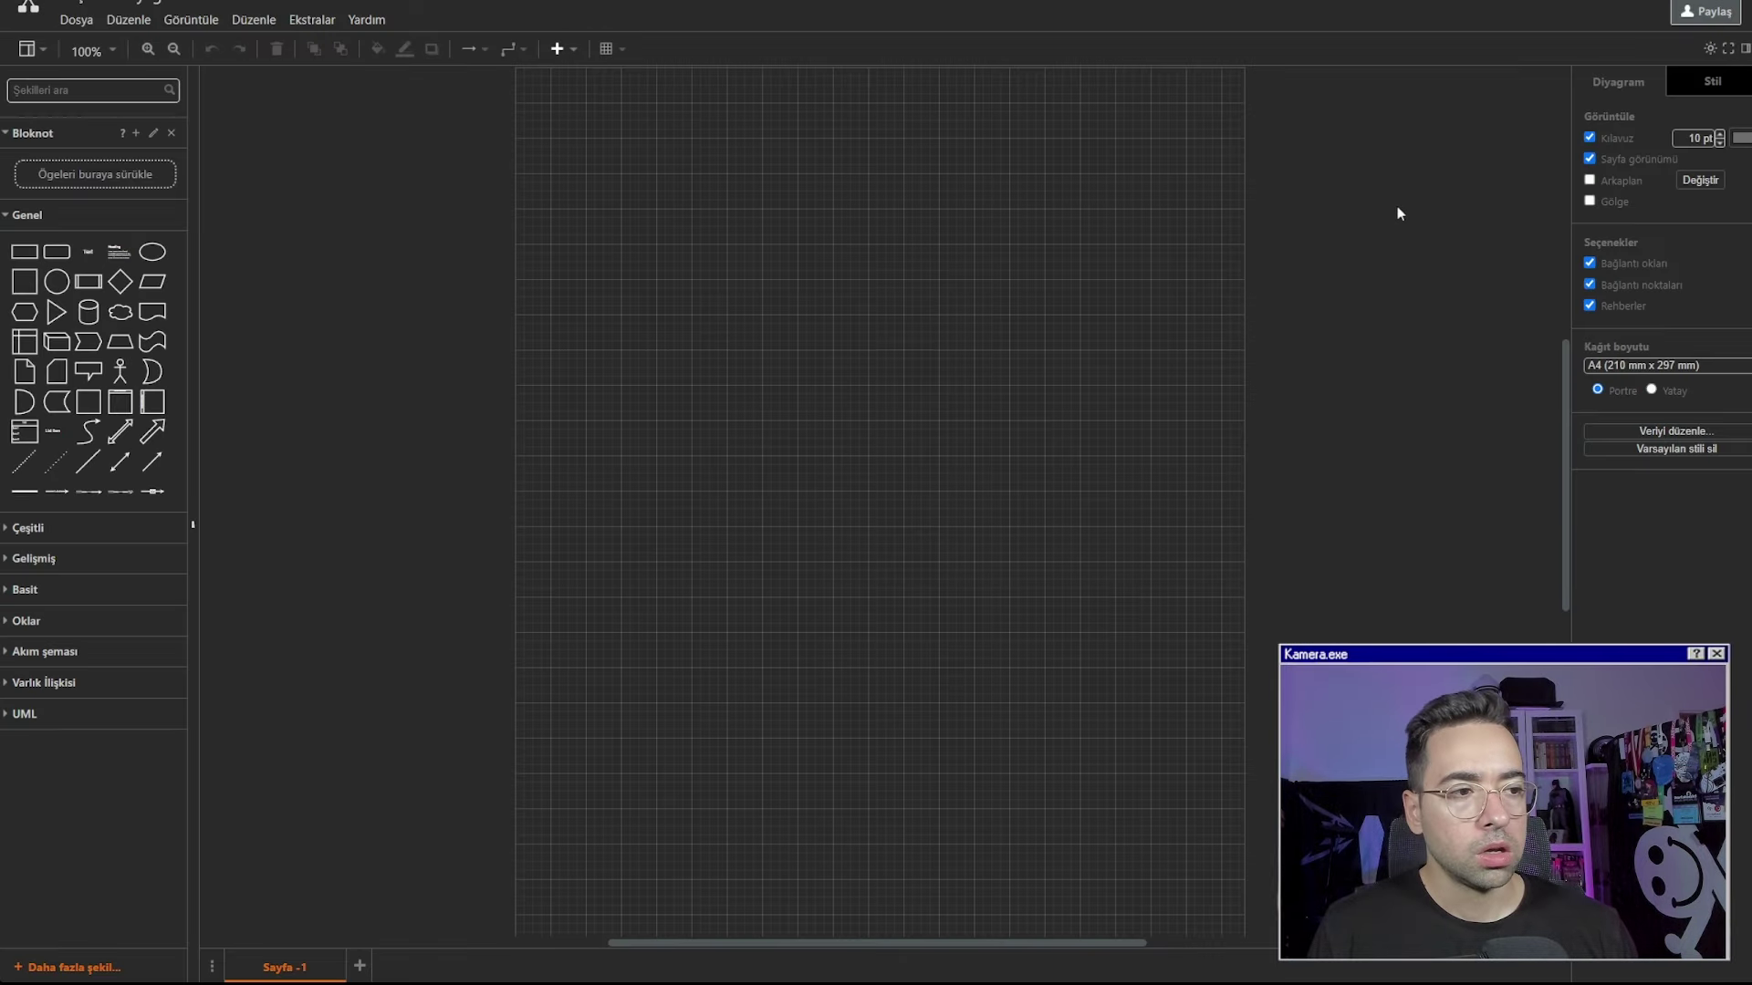
click(1589, 138)
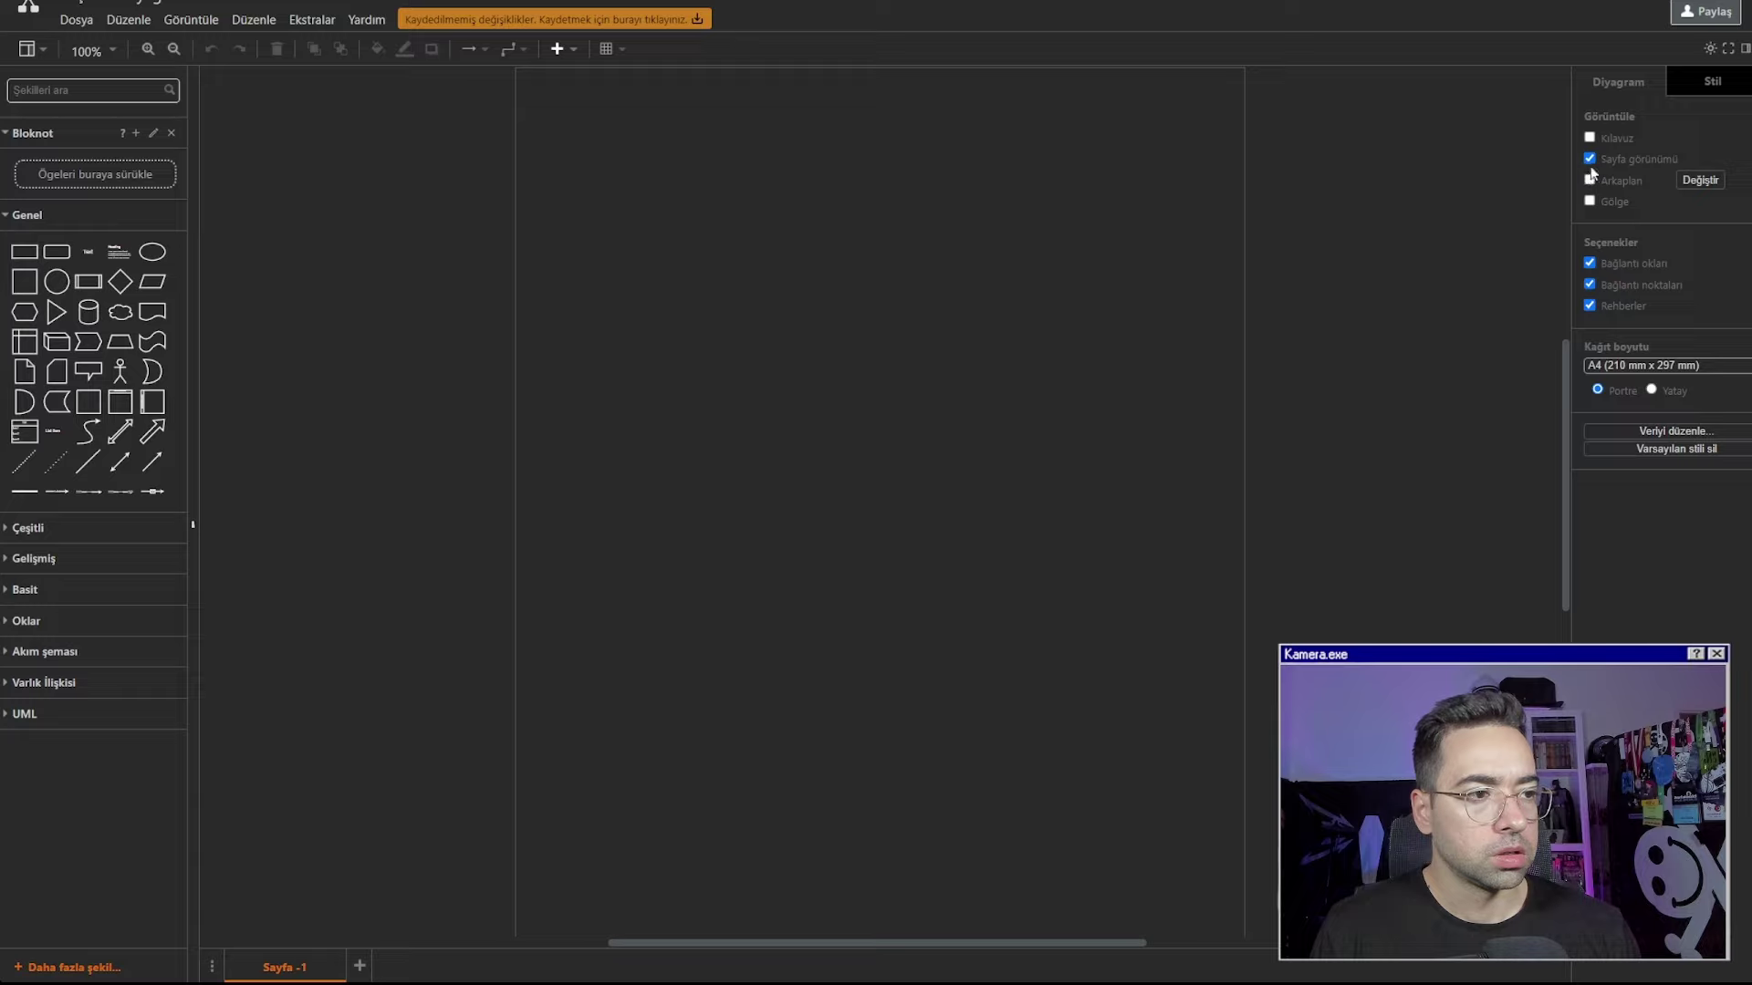
click(1590, 159)
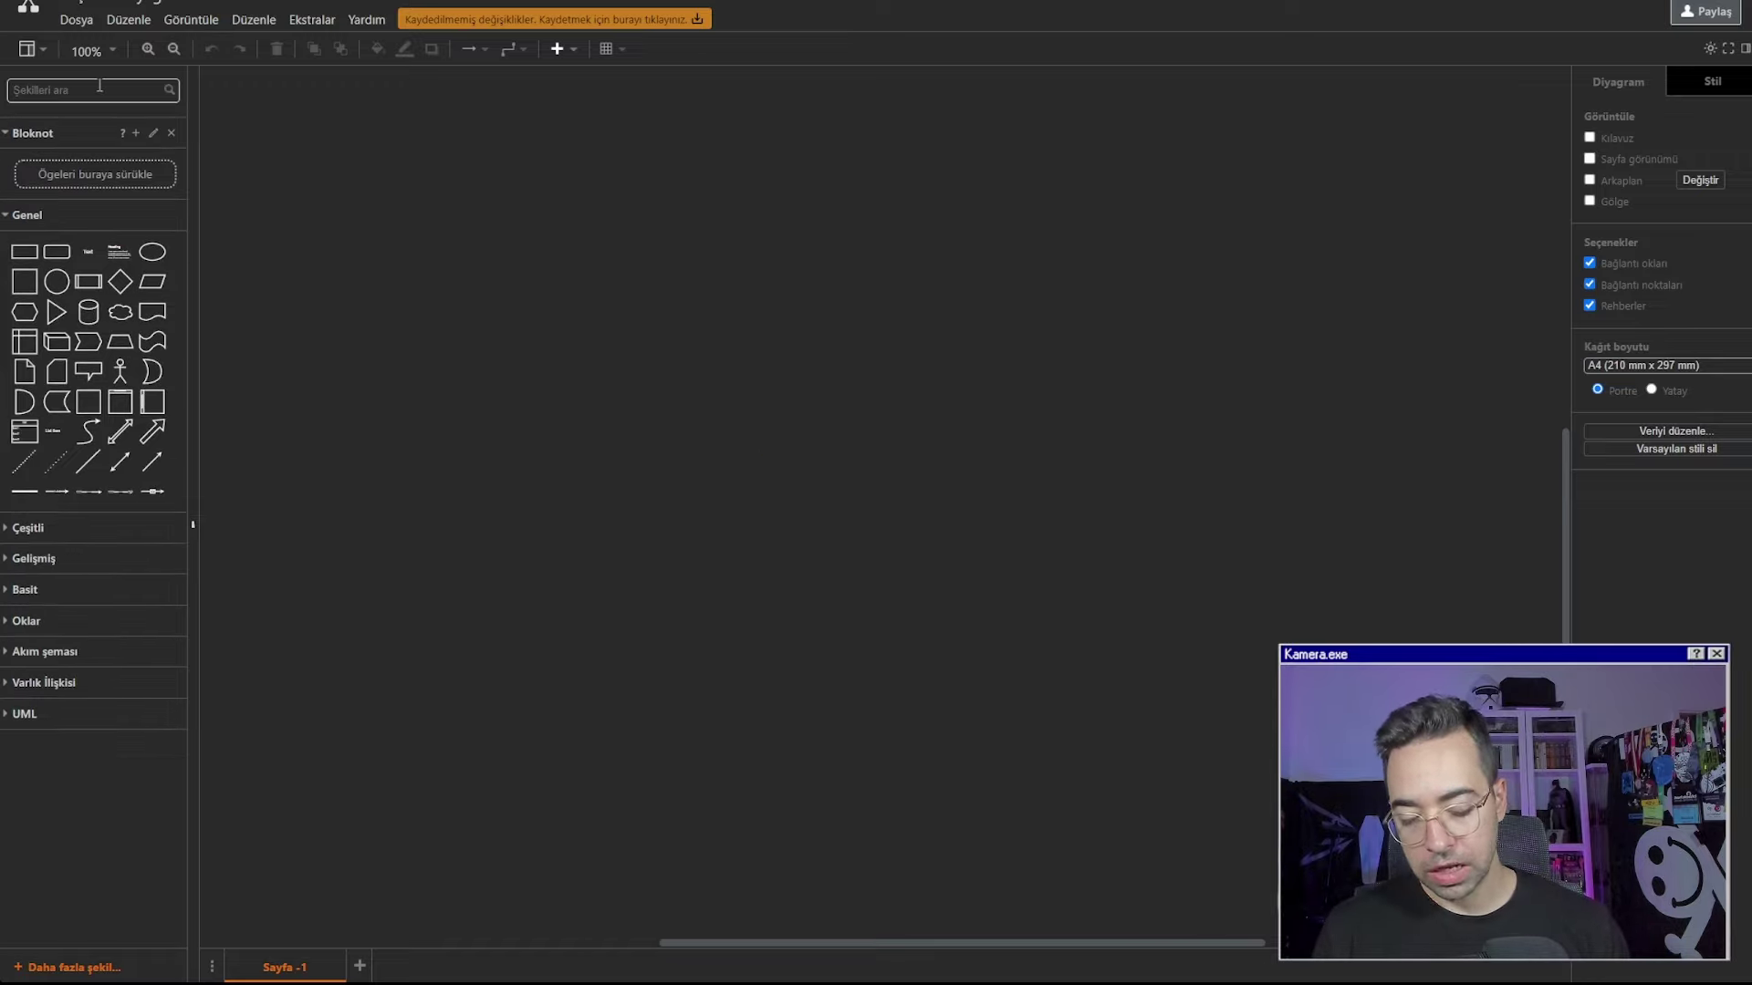
Search the shape library for "dns" and place the DNS Zones shape on the canvas
text(firewall)
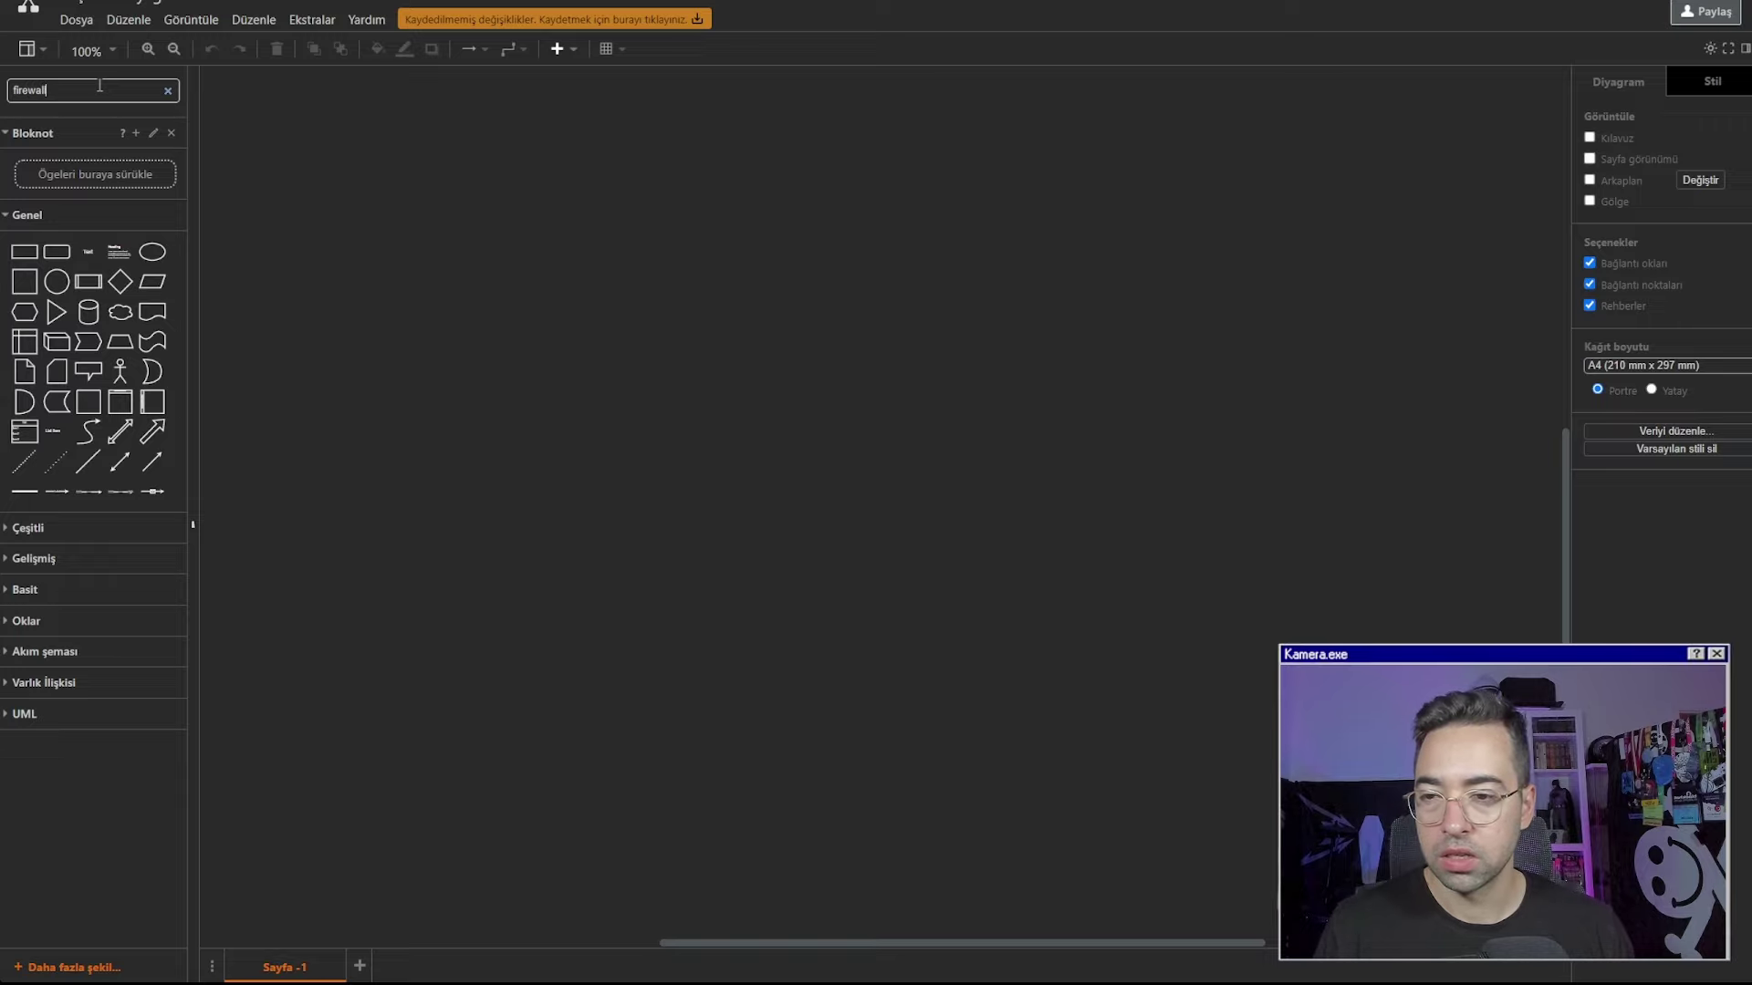
key(Return)
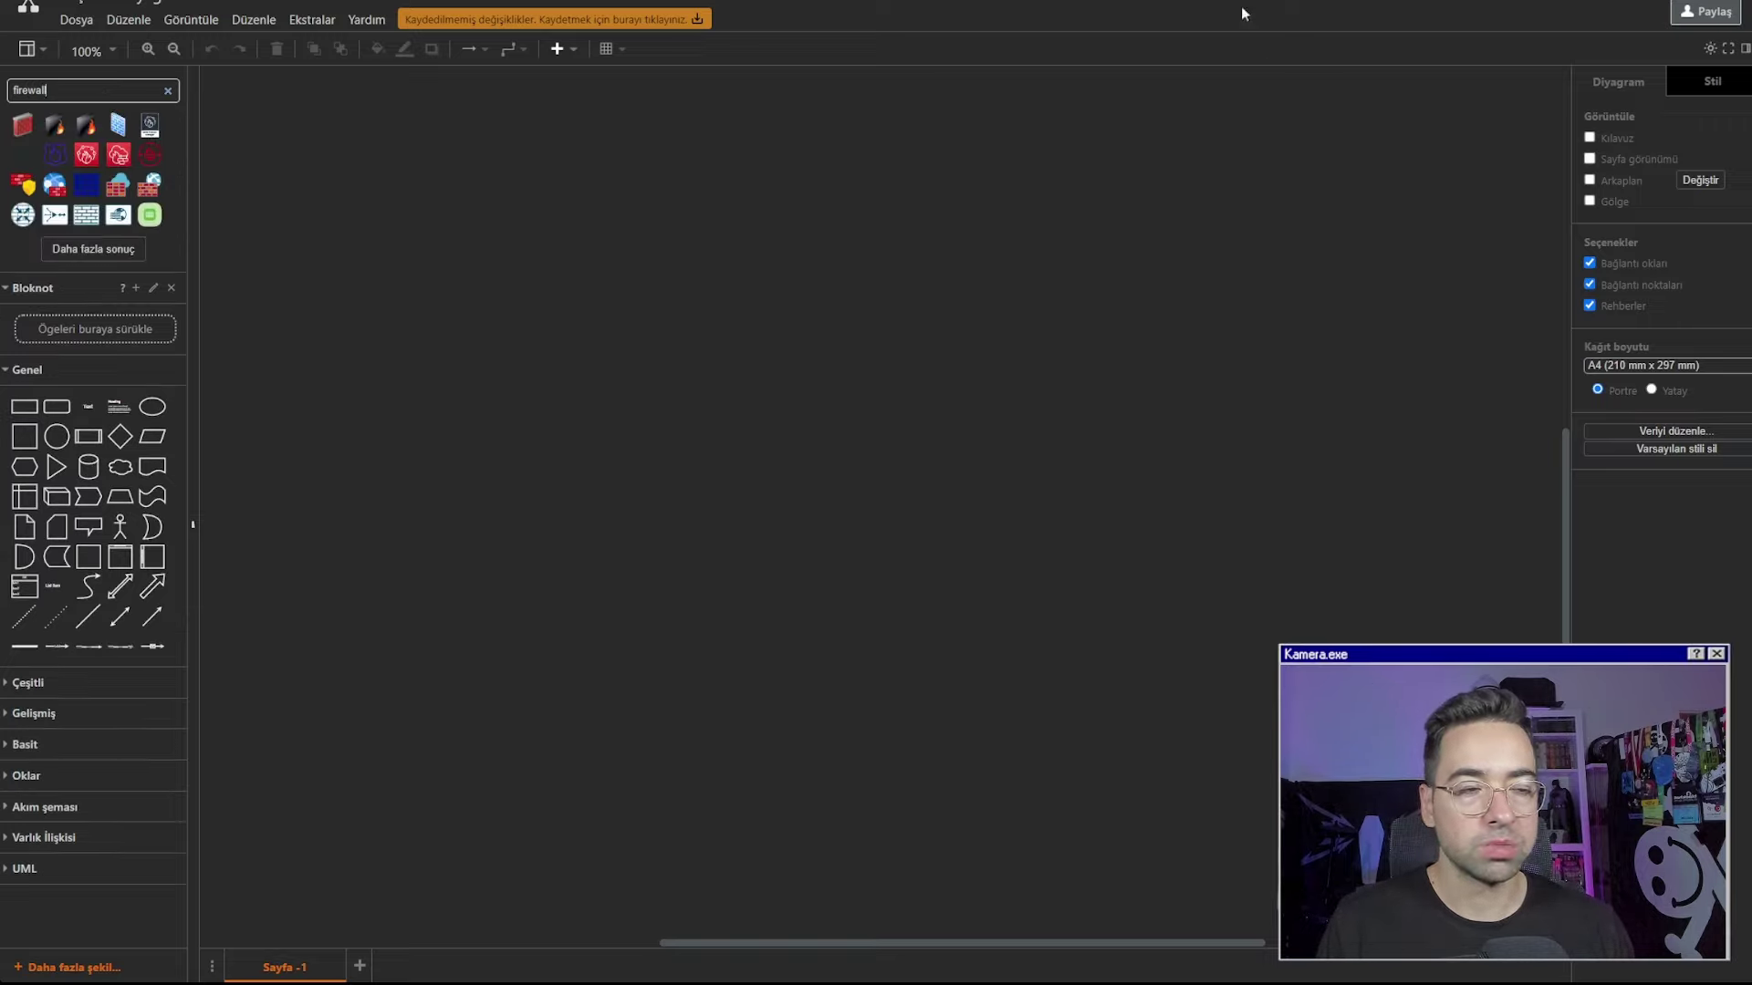
double_click(110, 92)
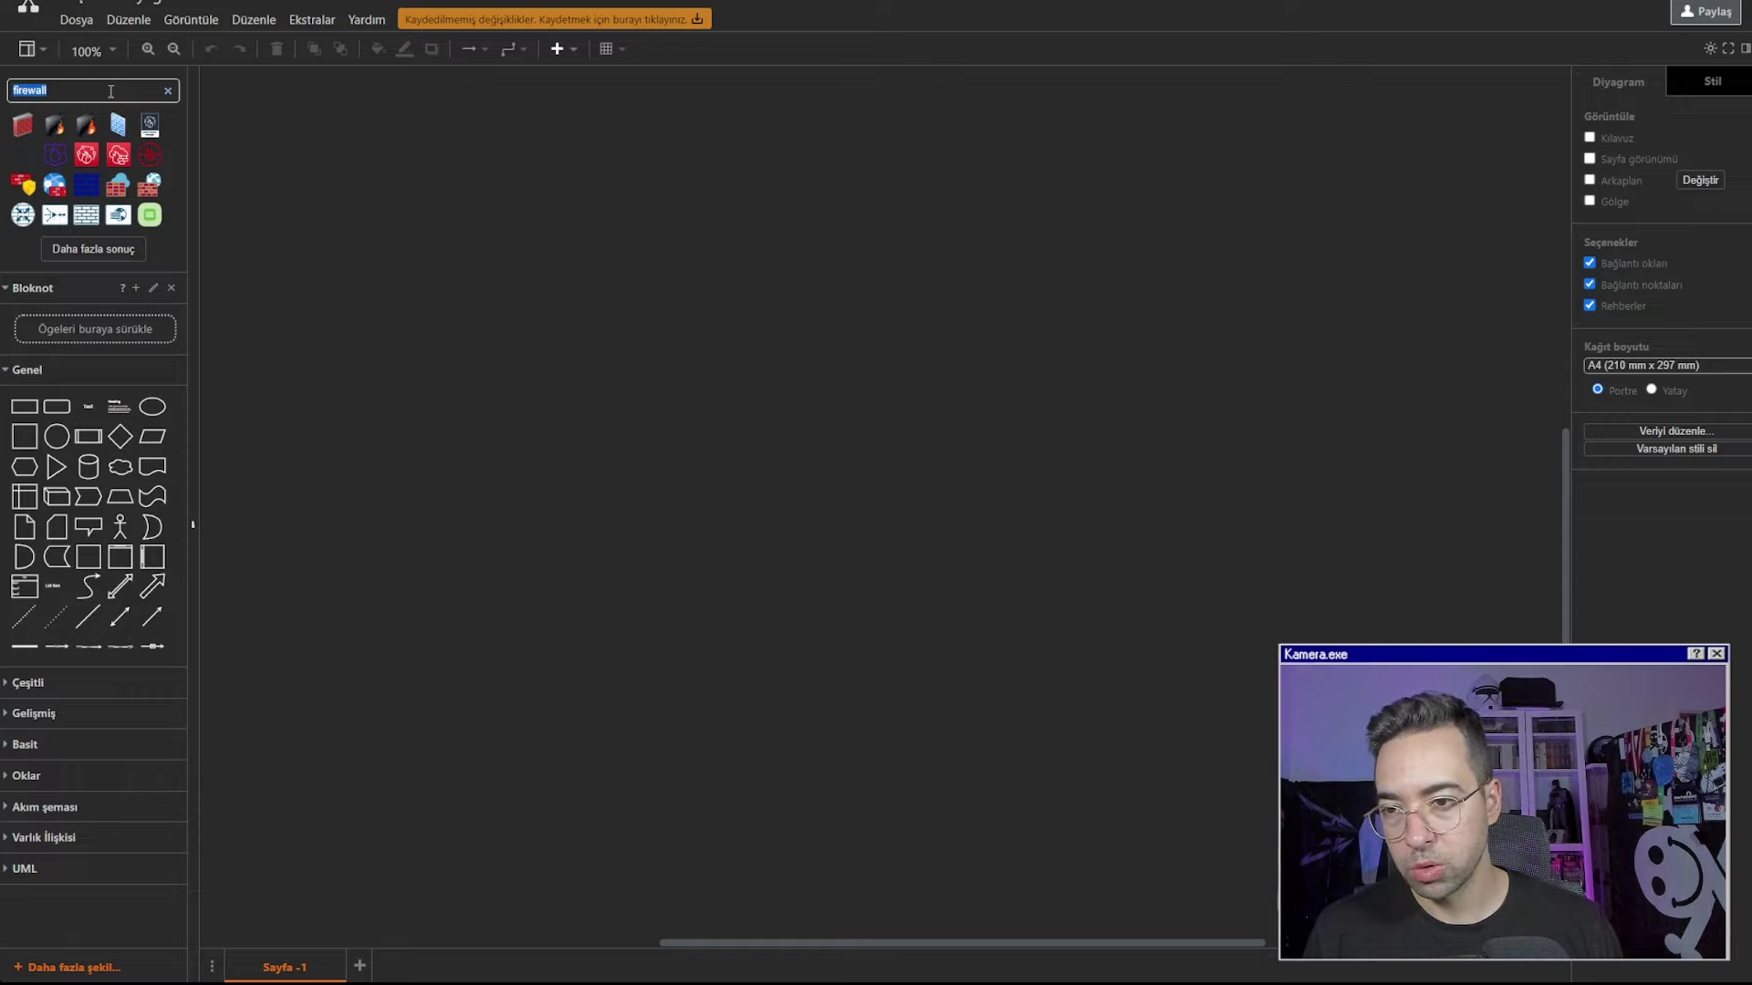
text(dns)
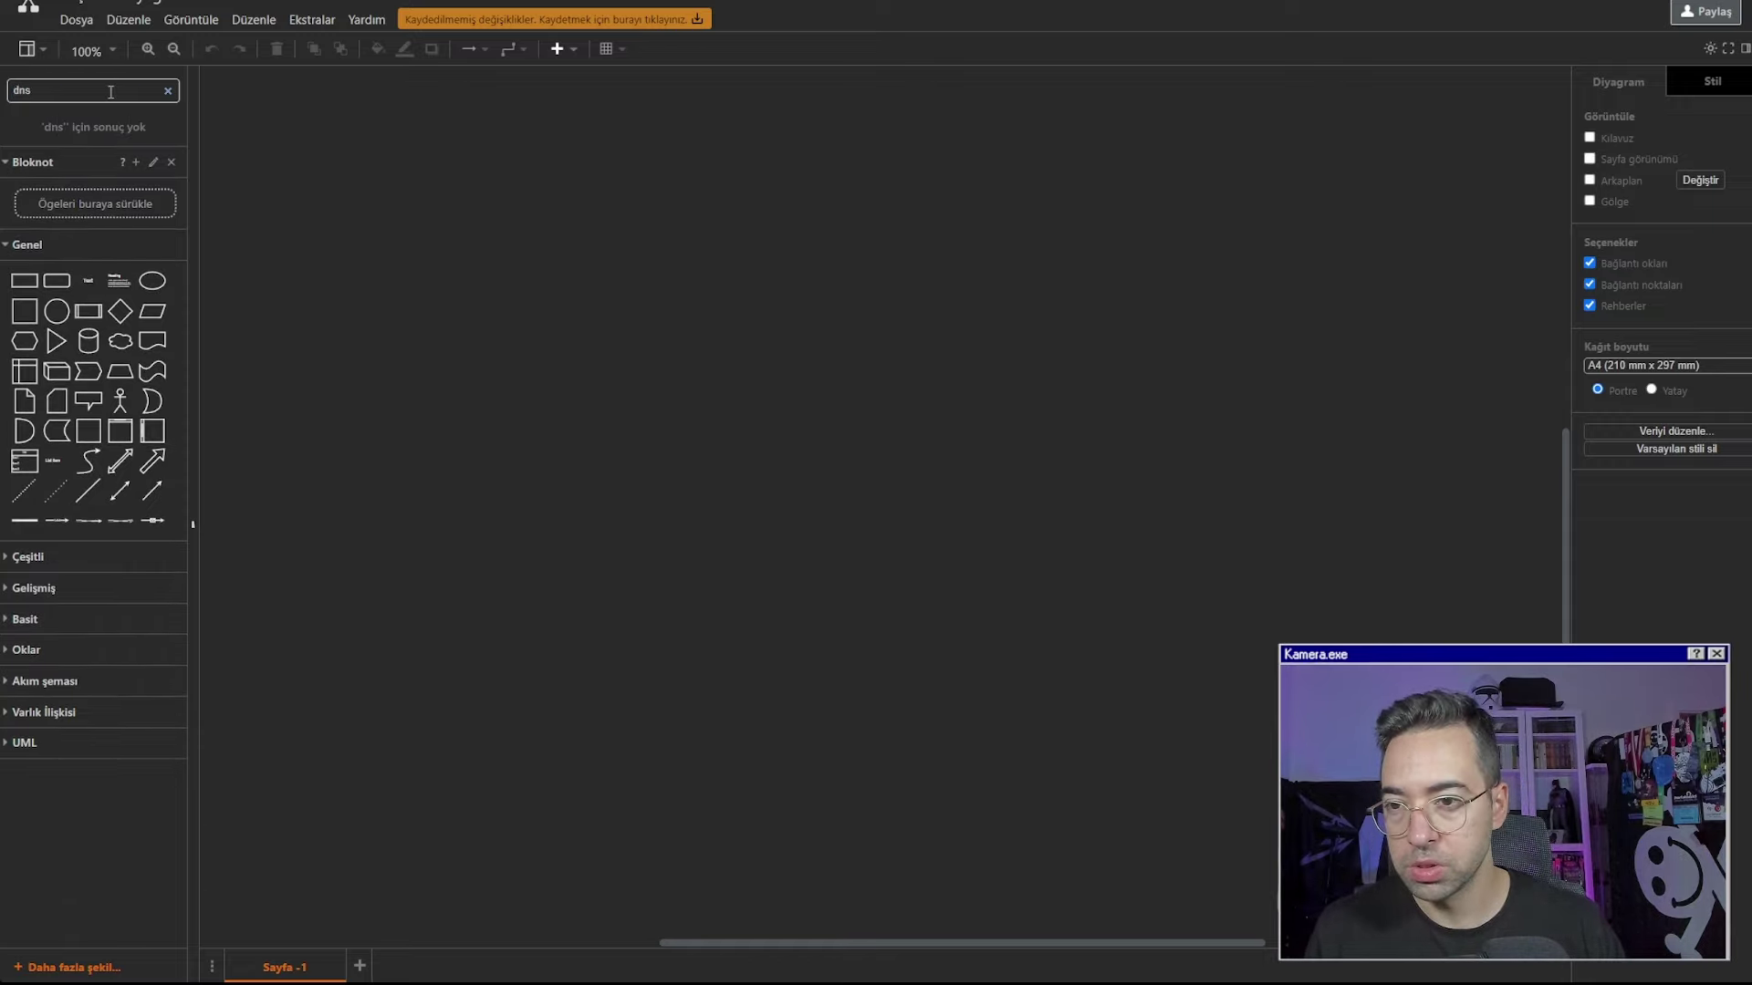
key(Return)
mouse_move(57, 131)
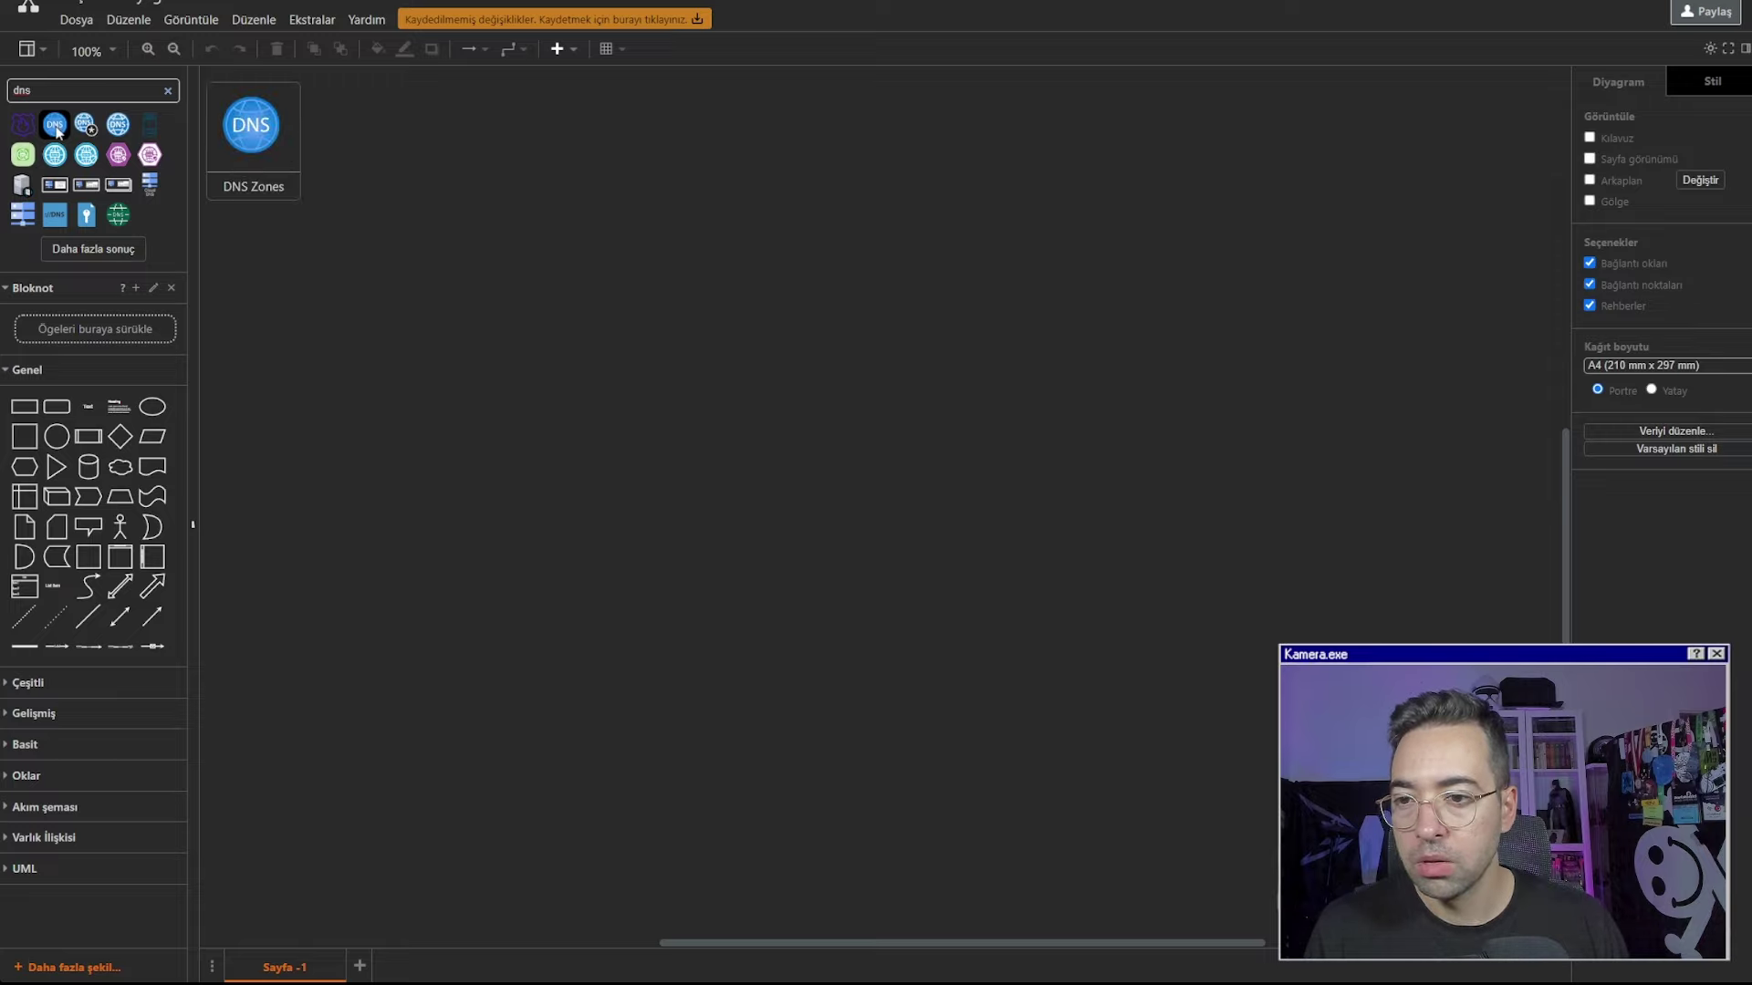
drag(57, 132, 463, 380)
Label the DNS shape "Cloudflare" and shrink it to about three quarters of its size
double_click(409, 338)
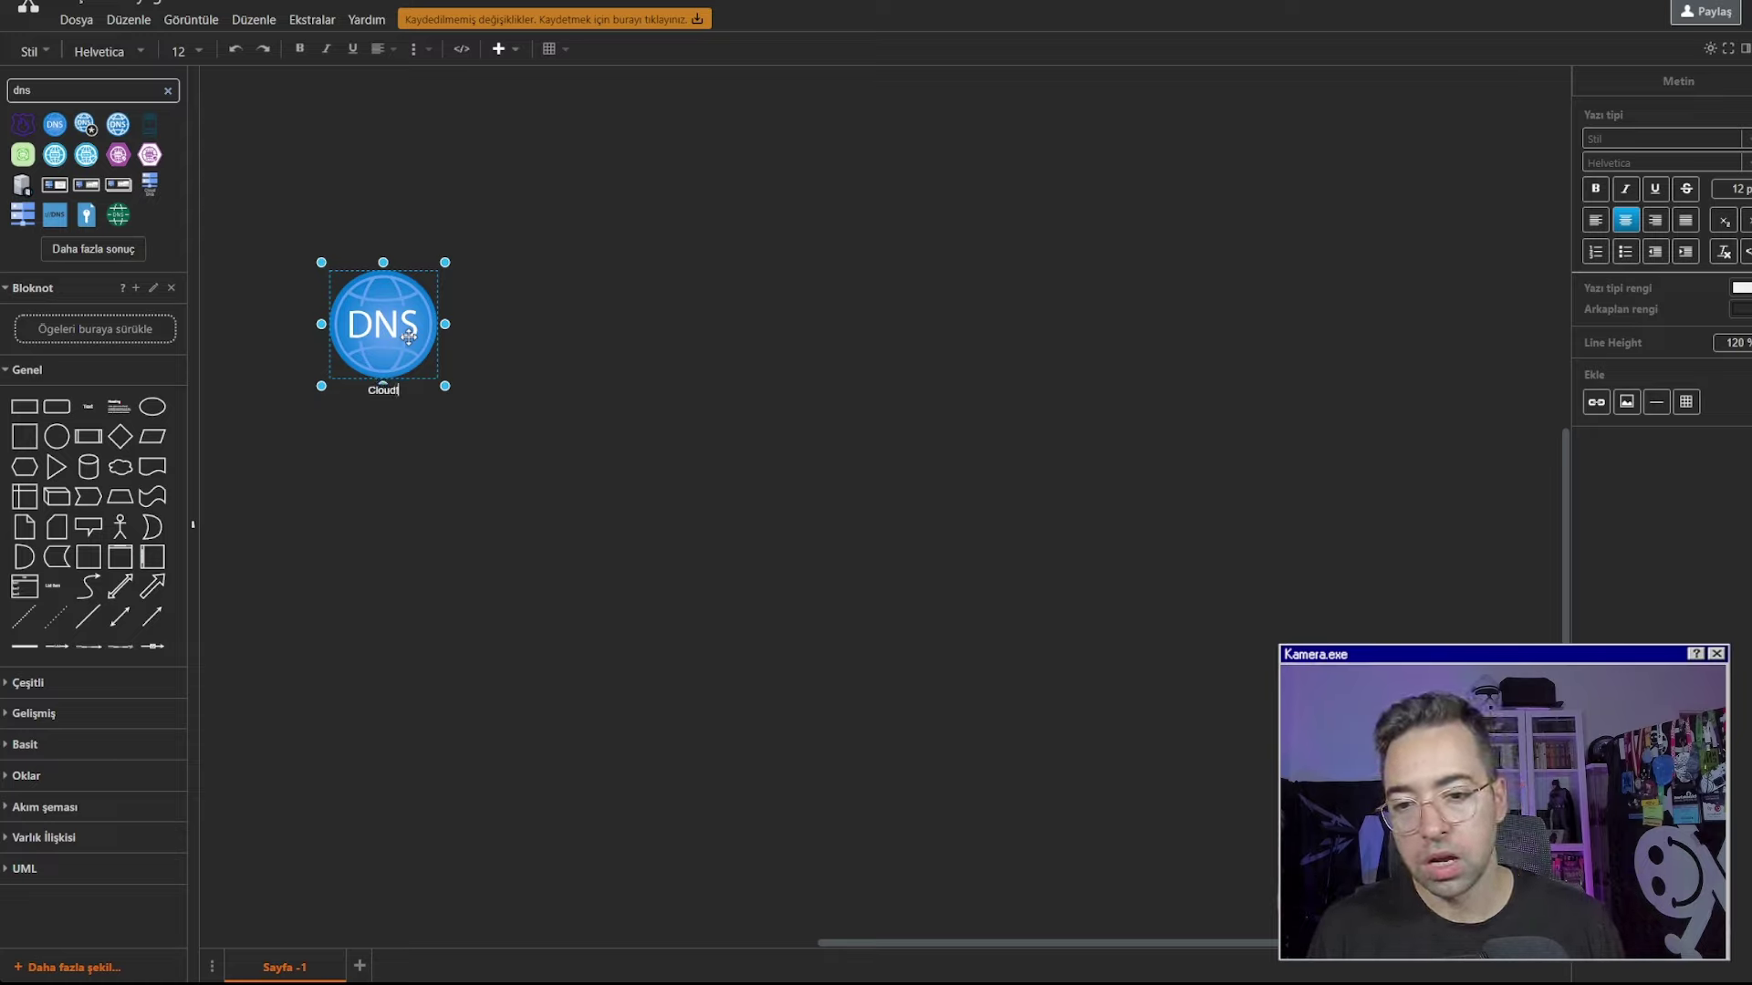
key(Escape)
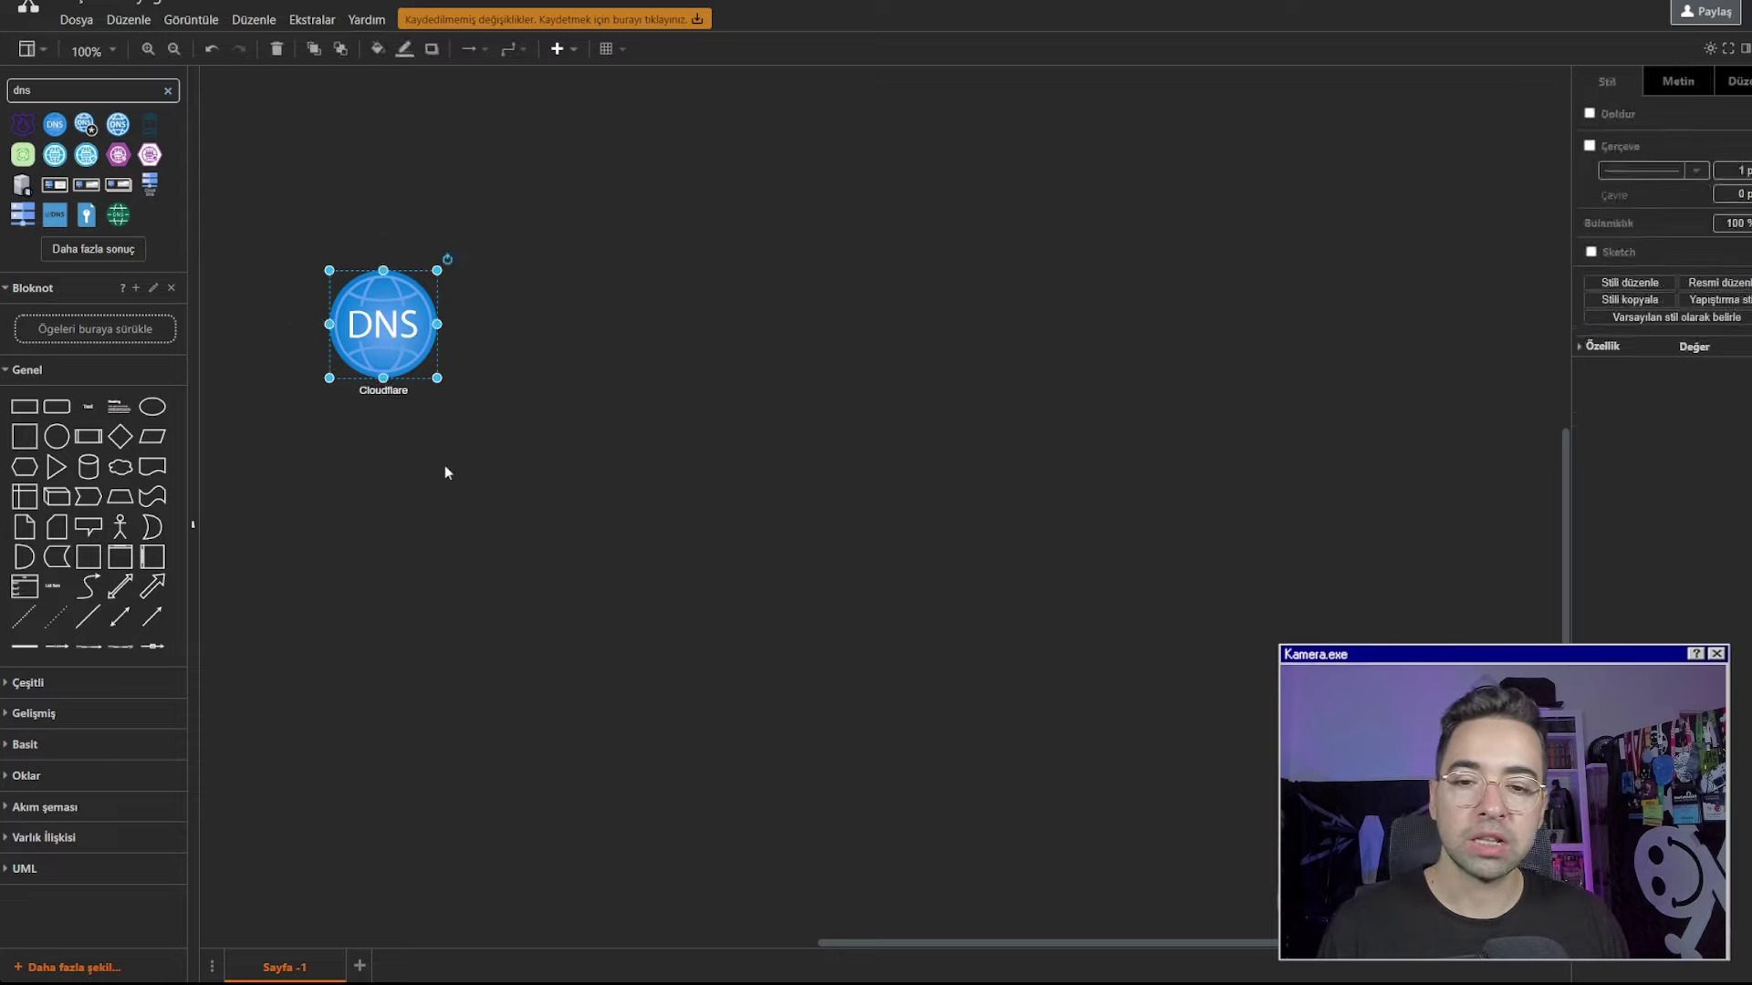
drag(444, 385, 410, 351)
click(438, 396)
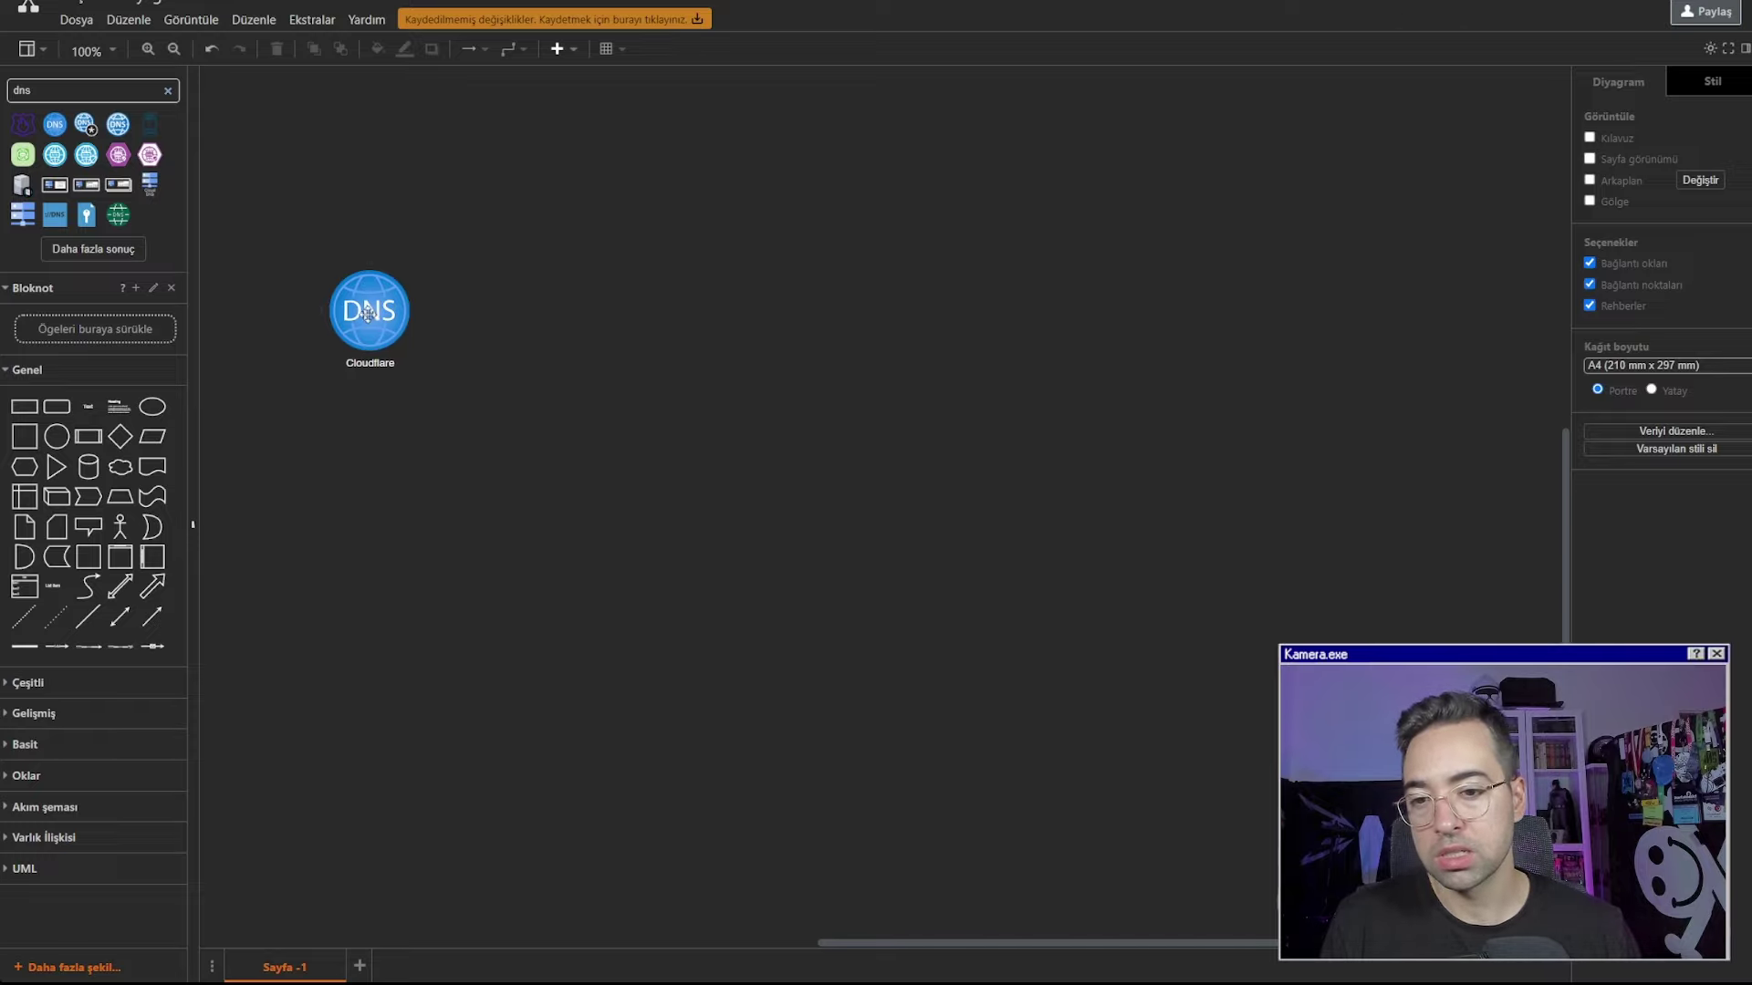
Draw a horizontal arrow starting from the right side of the Cloudflare DNS shape
mouse_move(369, 313)
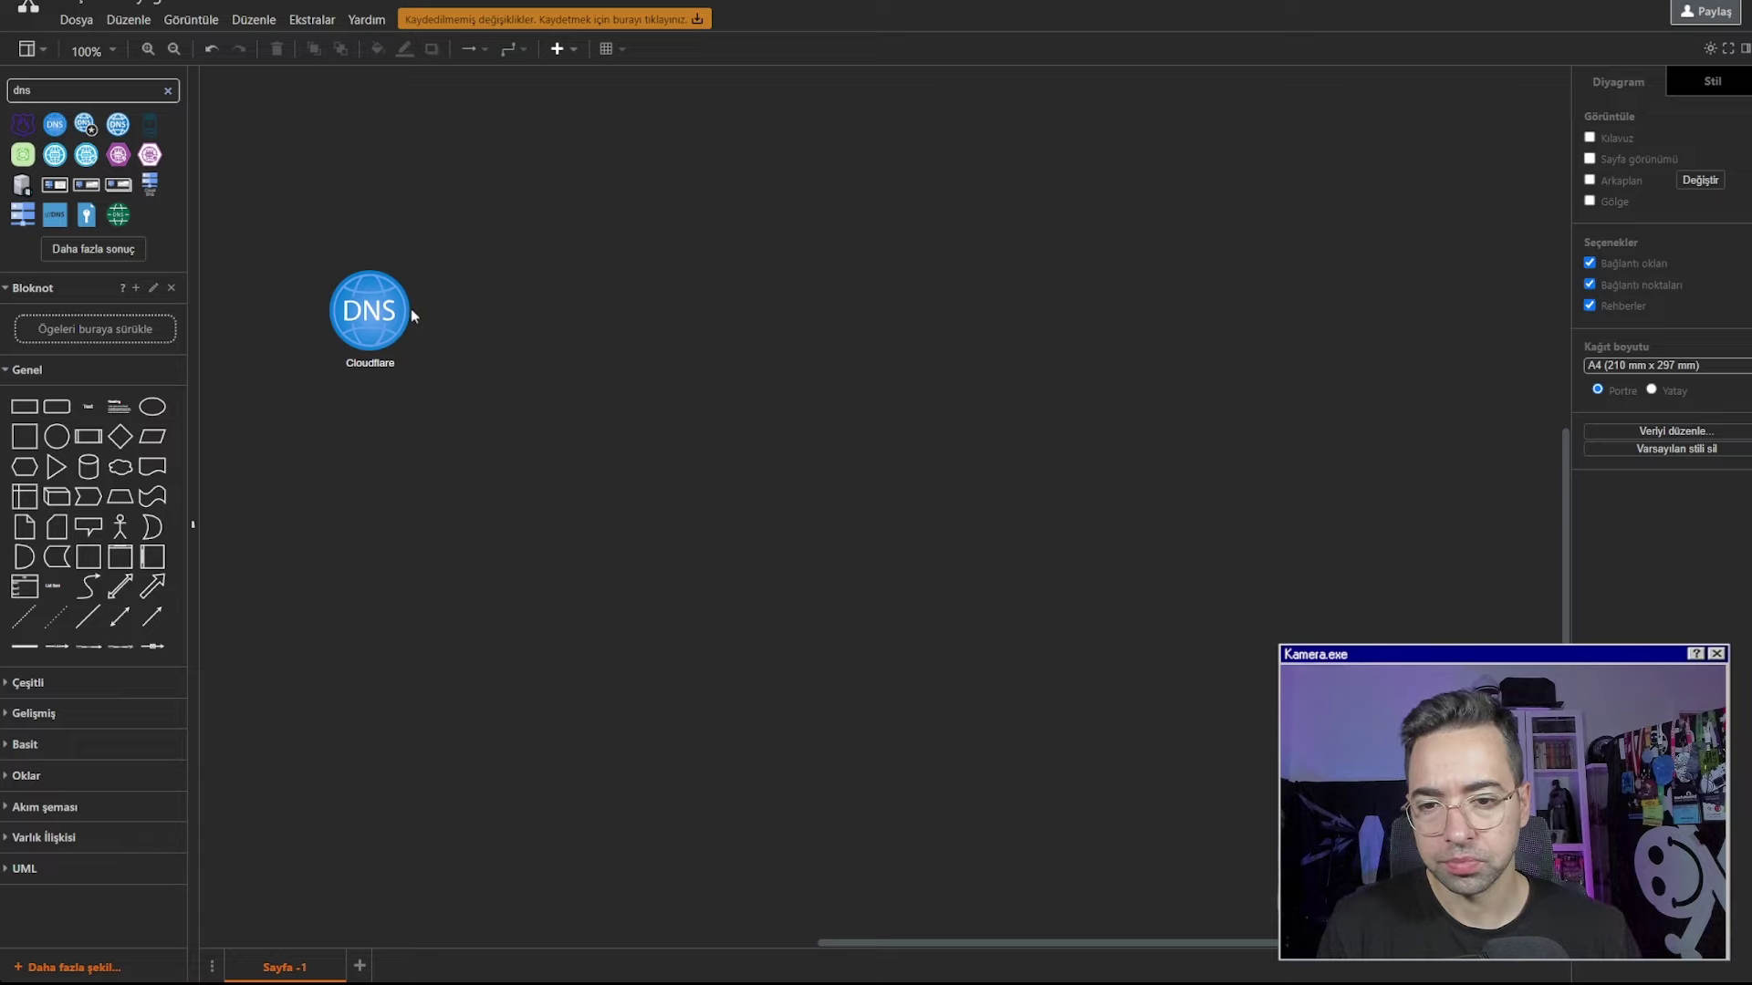
click(396, 312)
drag(428, 311, 566, 310)
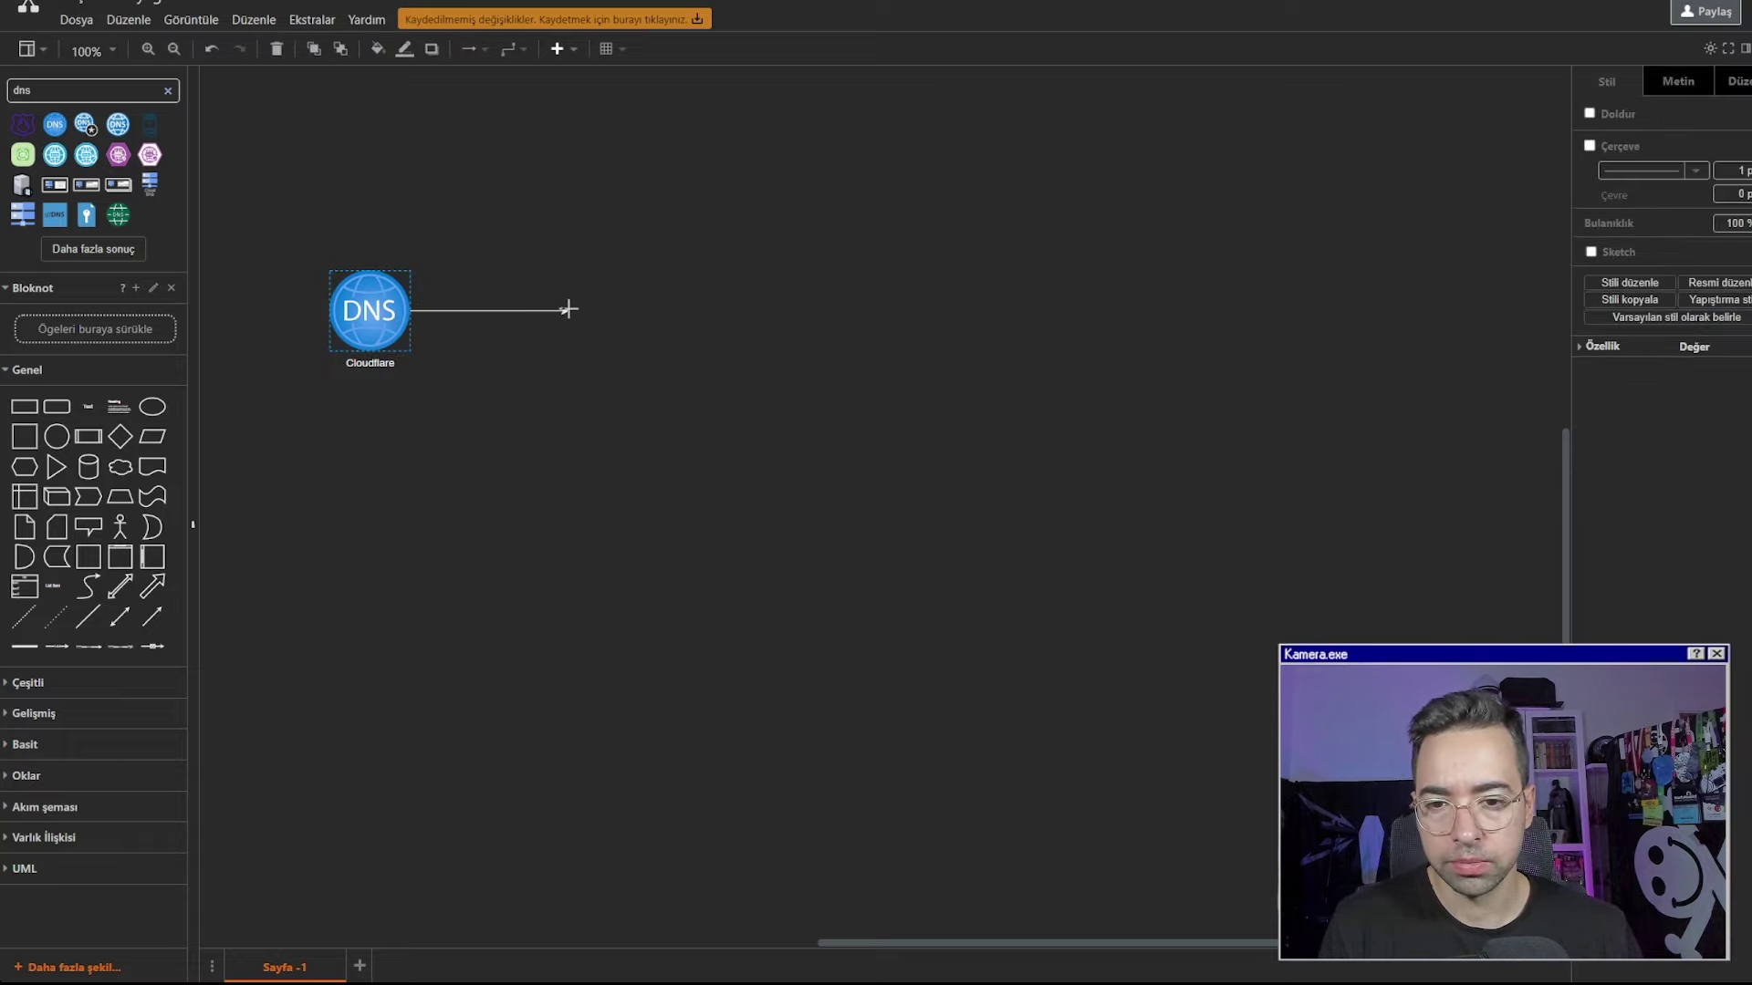
Label the arrow starting from the Cloudflare DNS shape "Domain List"
double_click(465, 311)
text(Domain)
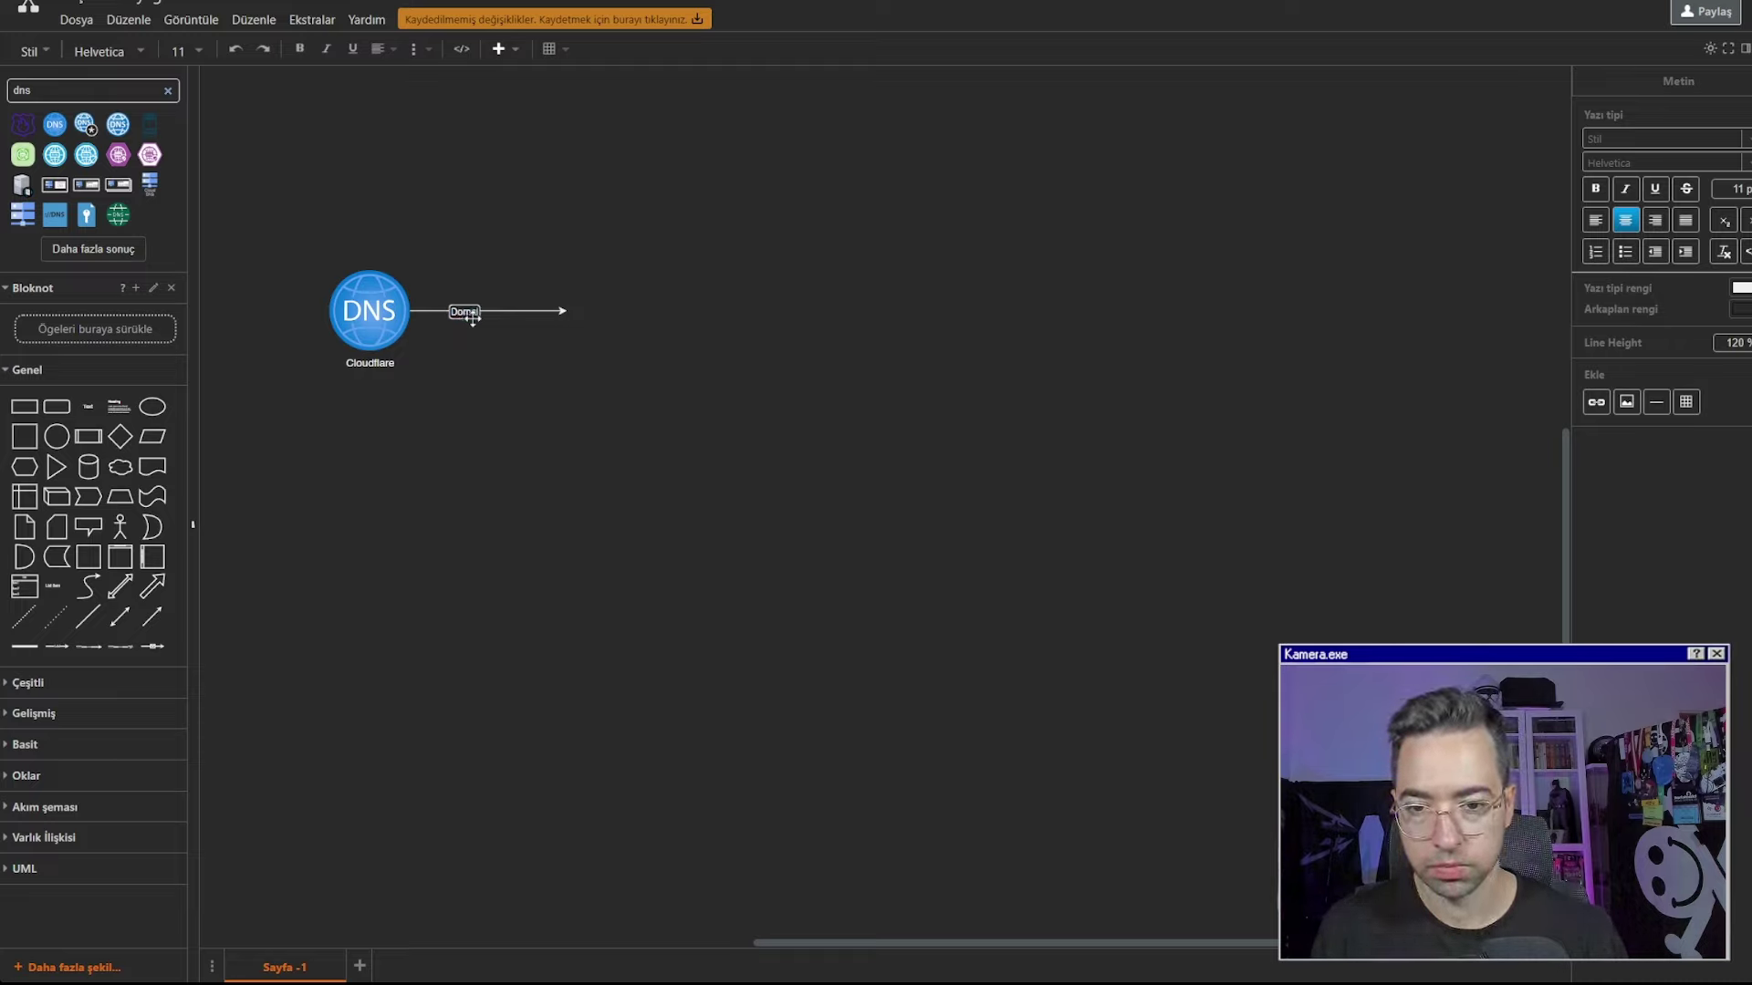
text( List)
click(209, 139)
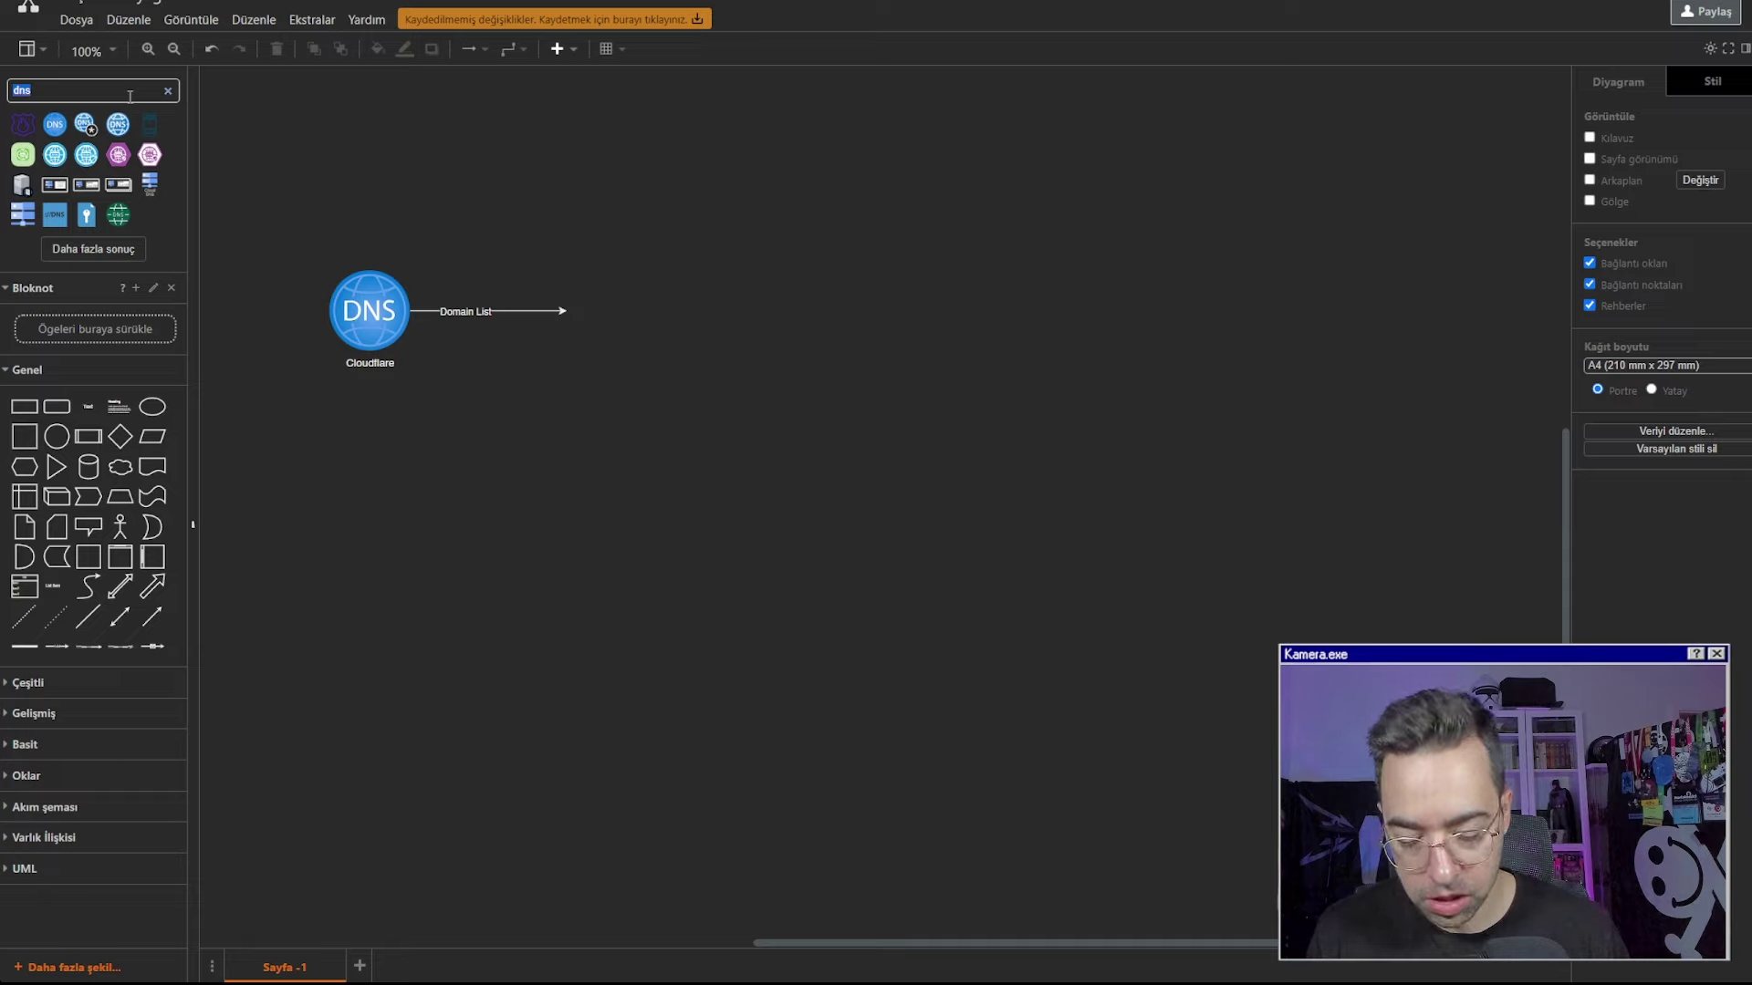
Search the shape library for "python", "server" and "jenkins", and clear the search text
text(pyl)
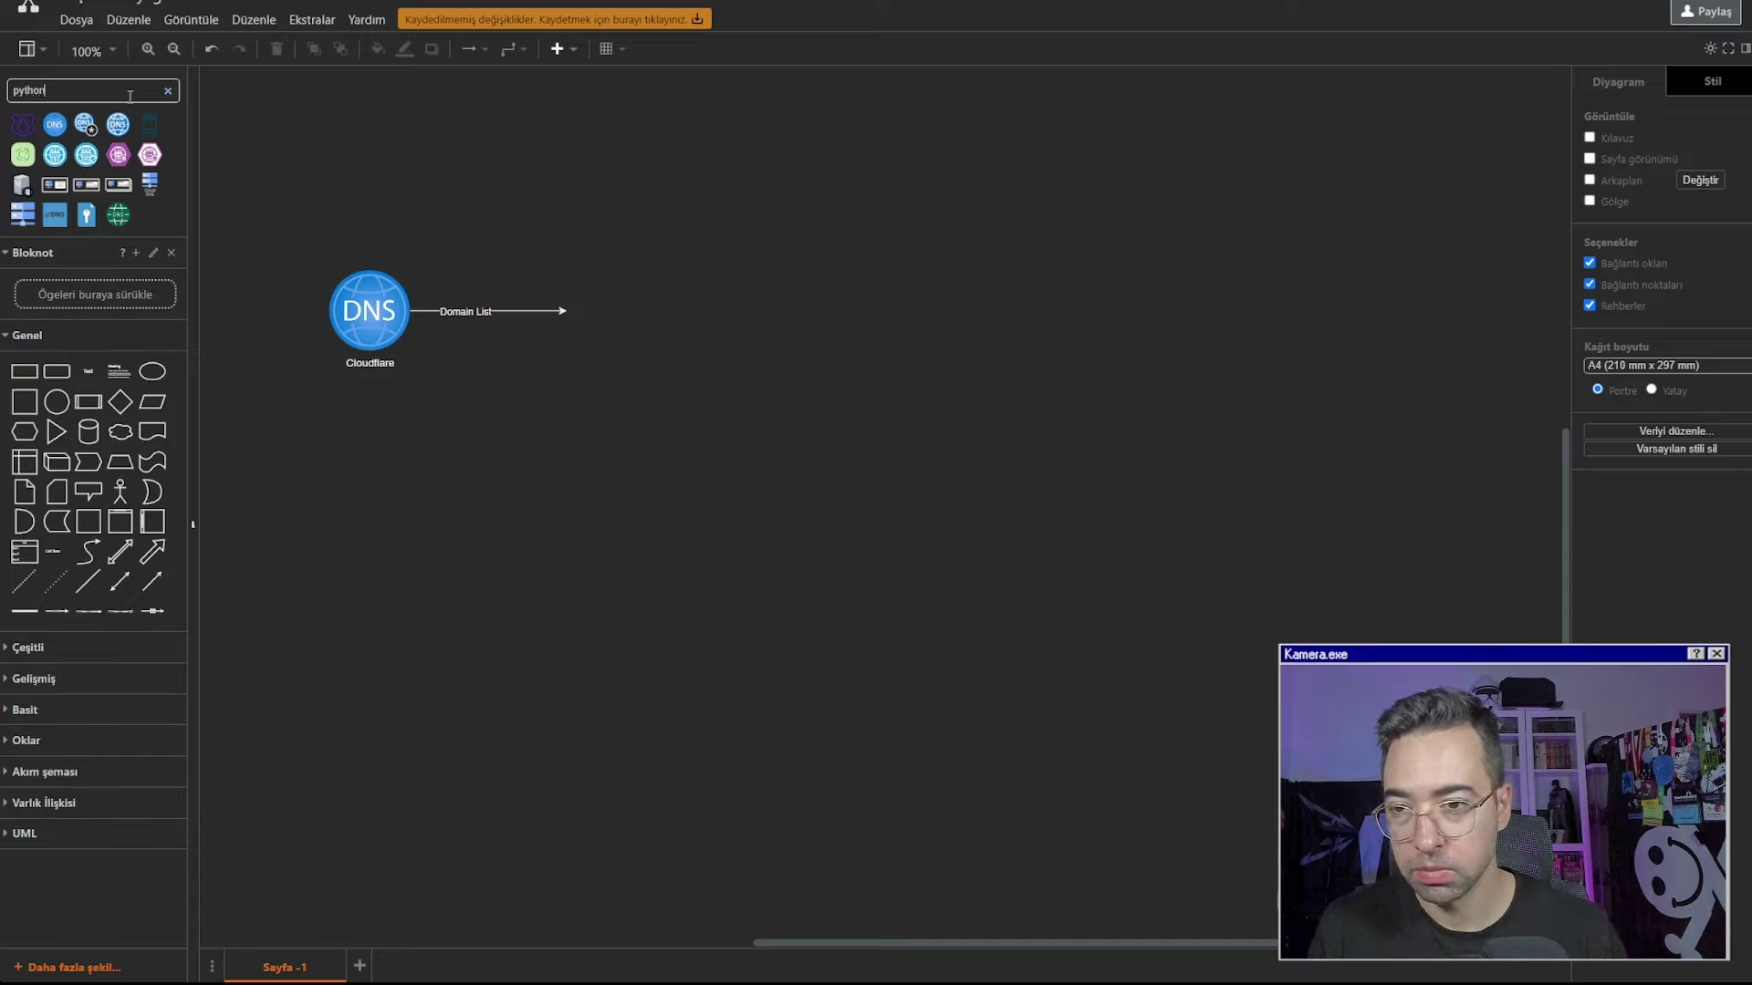
text(hon)
key(Return)
double_click(113, 89)
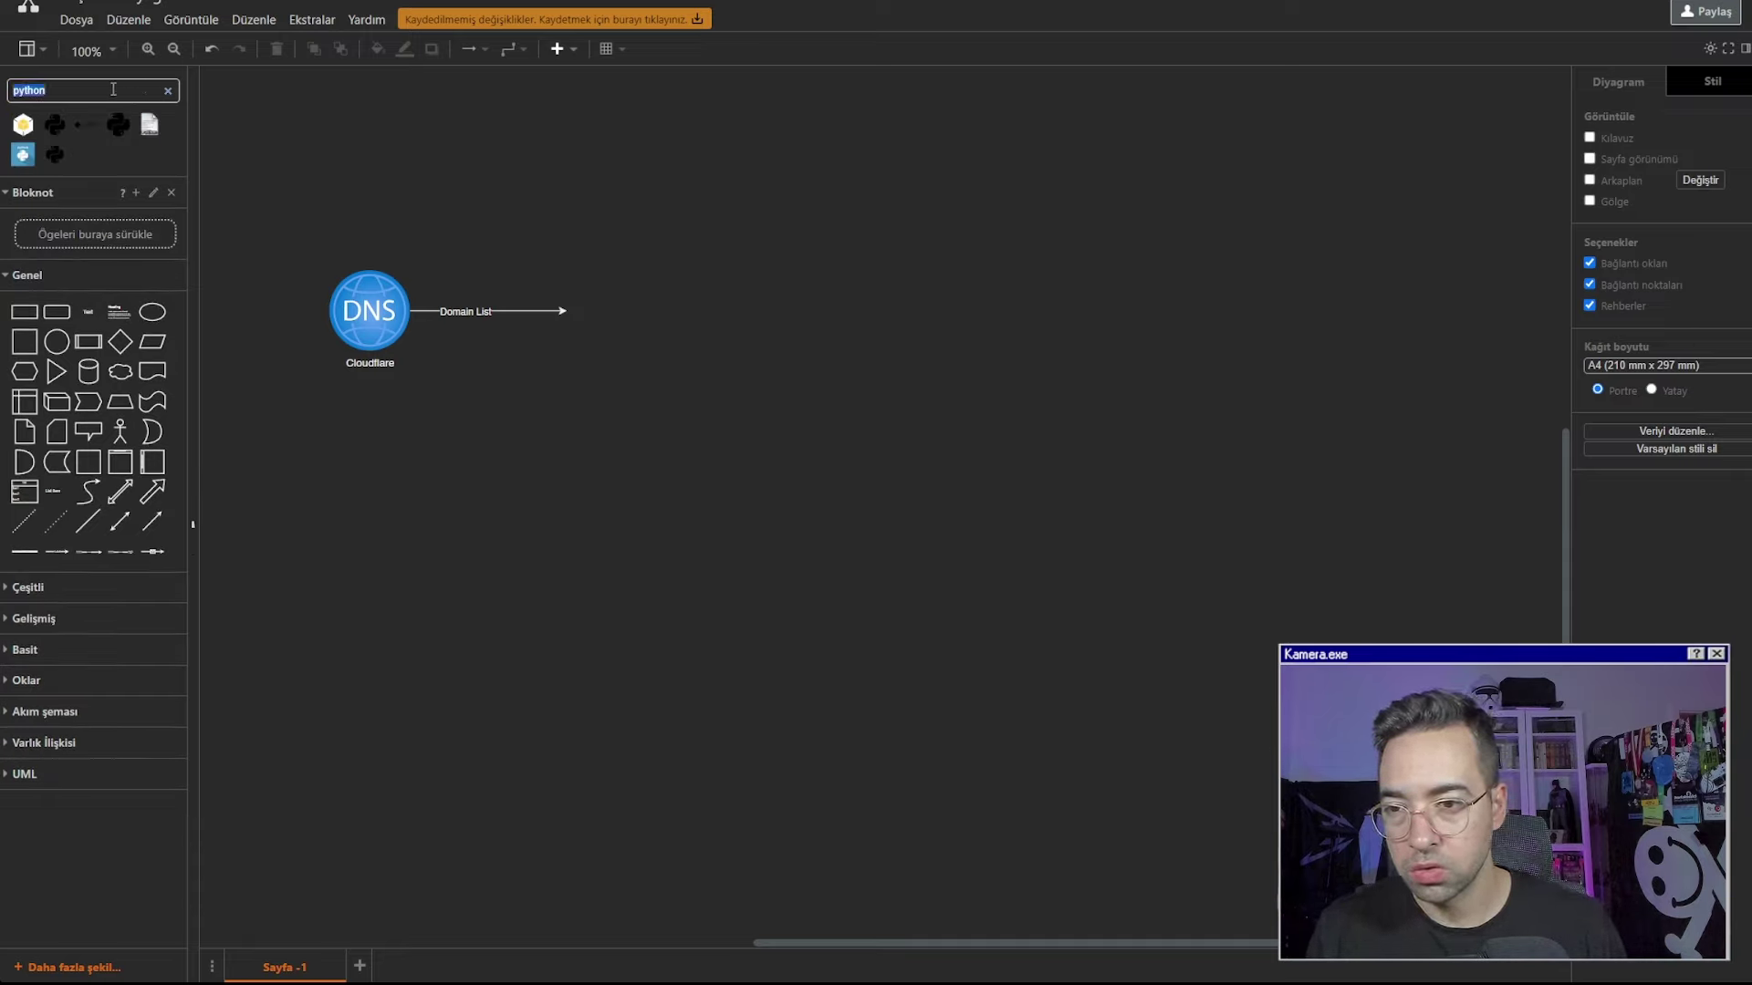
text(server)
key(Return)
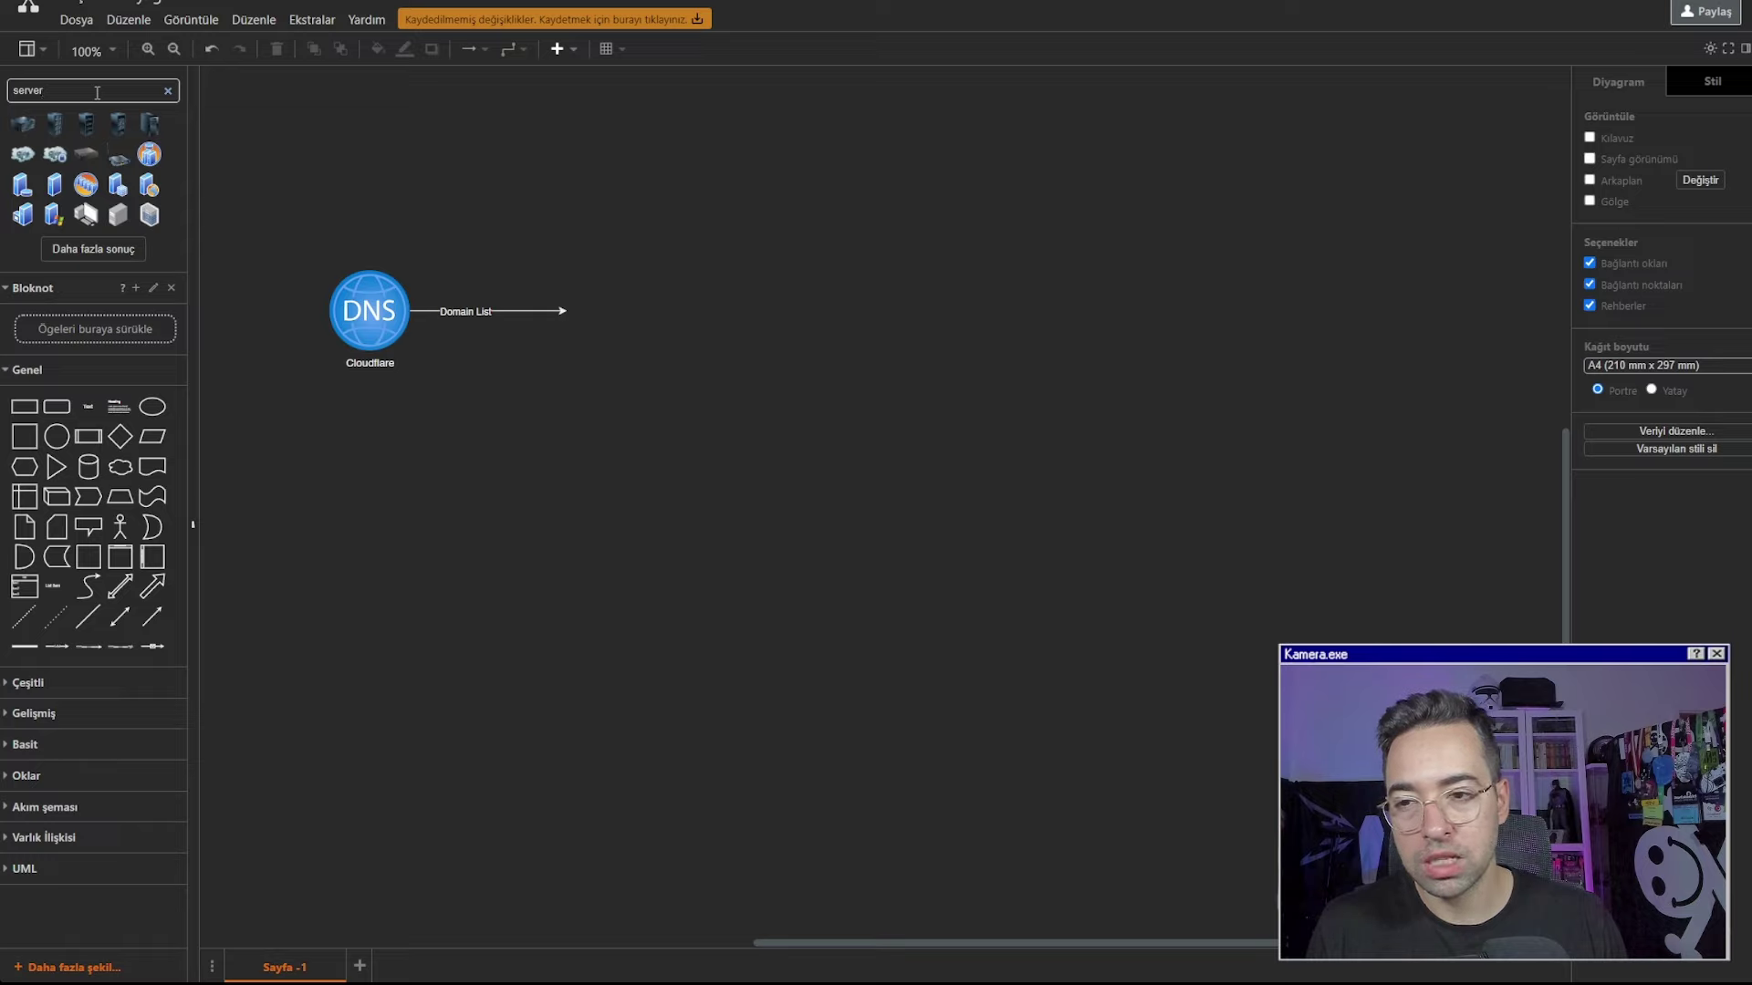
key(ctrl+a)
text(jenkins)
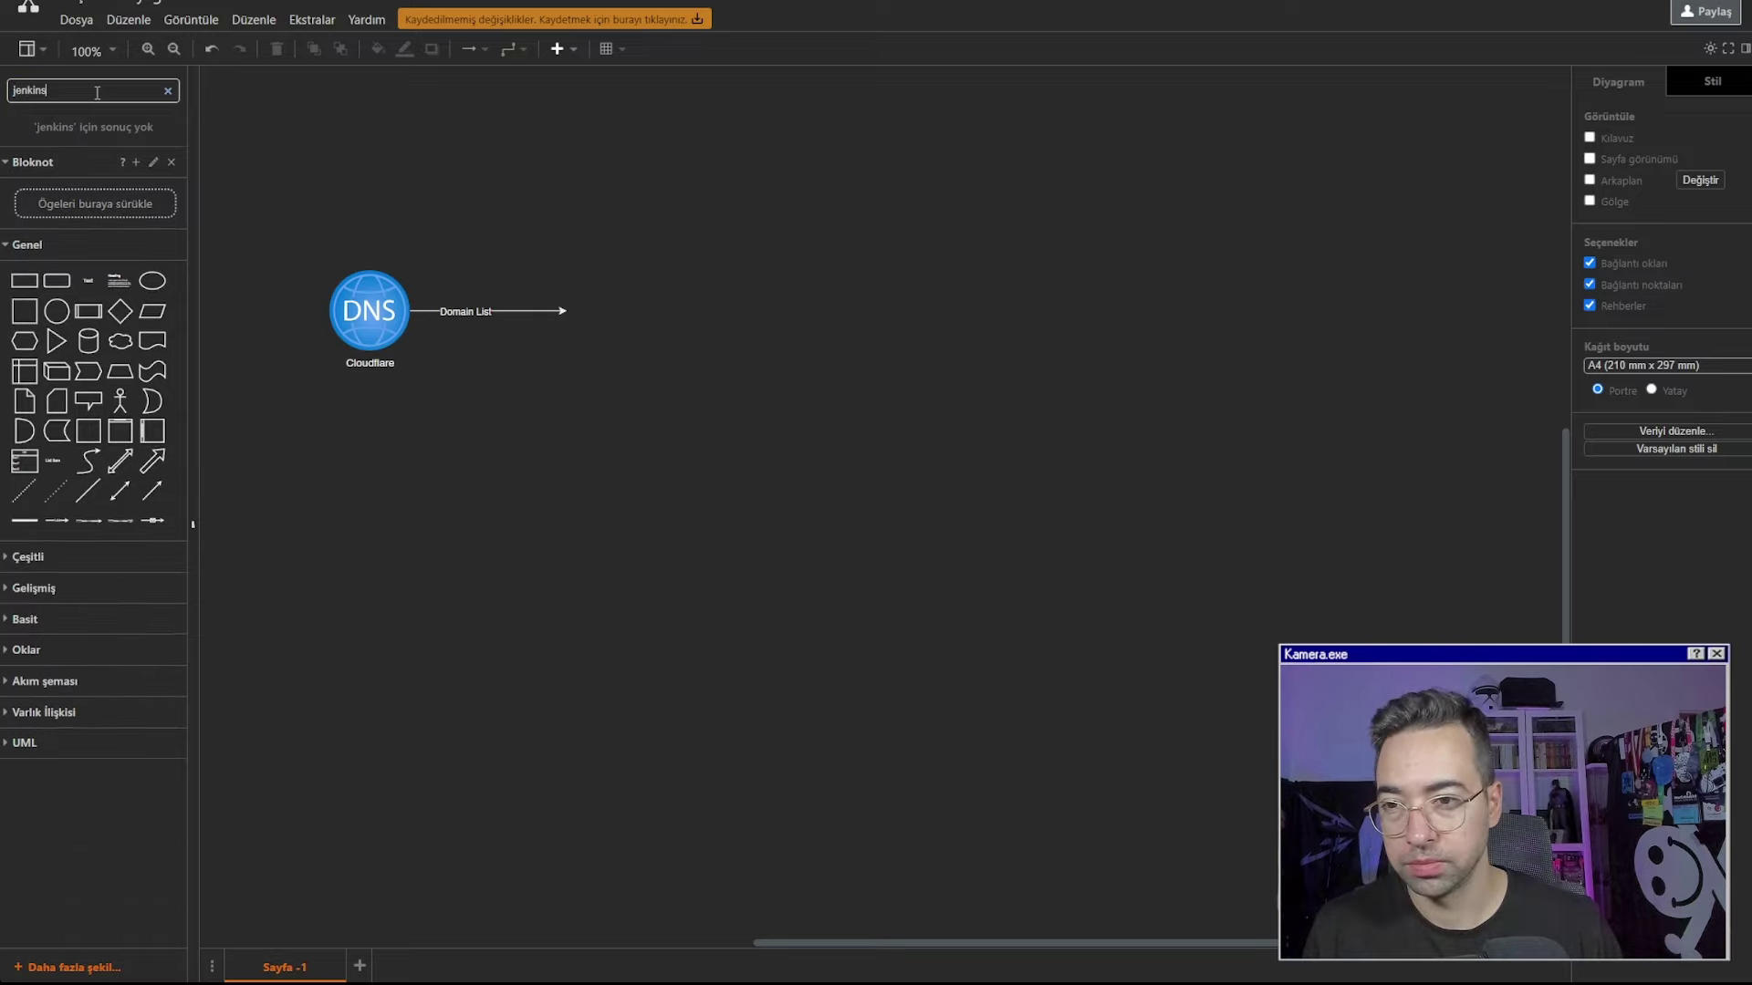
key(ctrl+a)
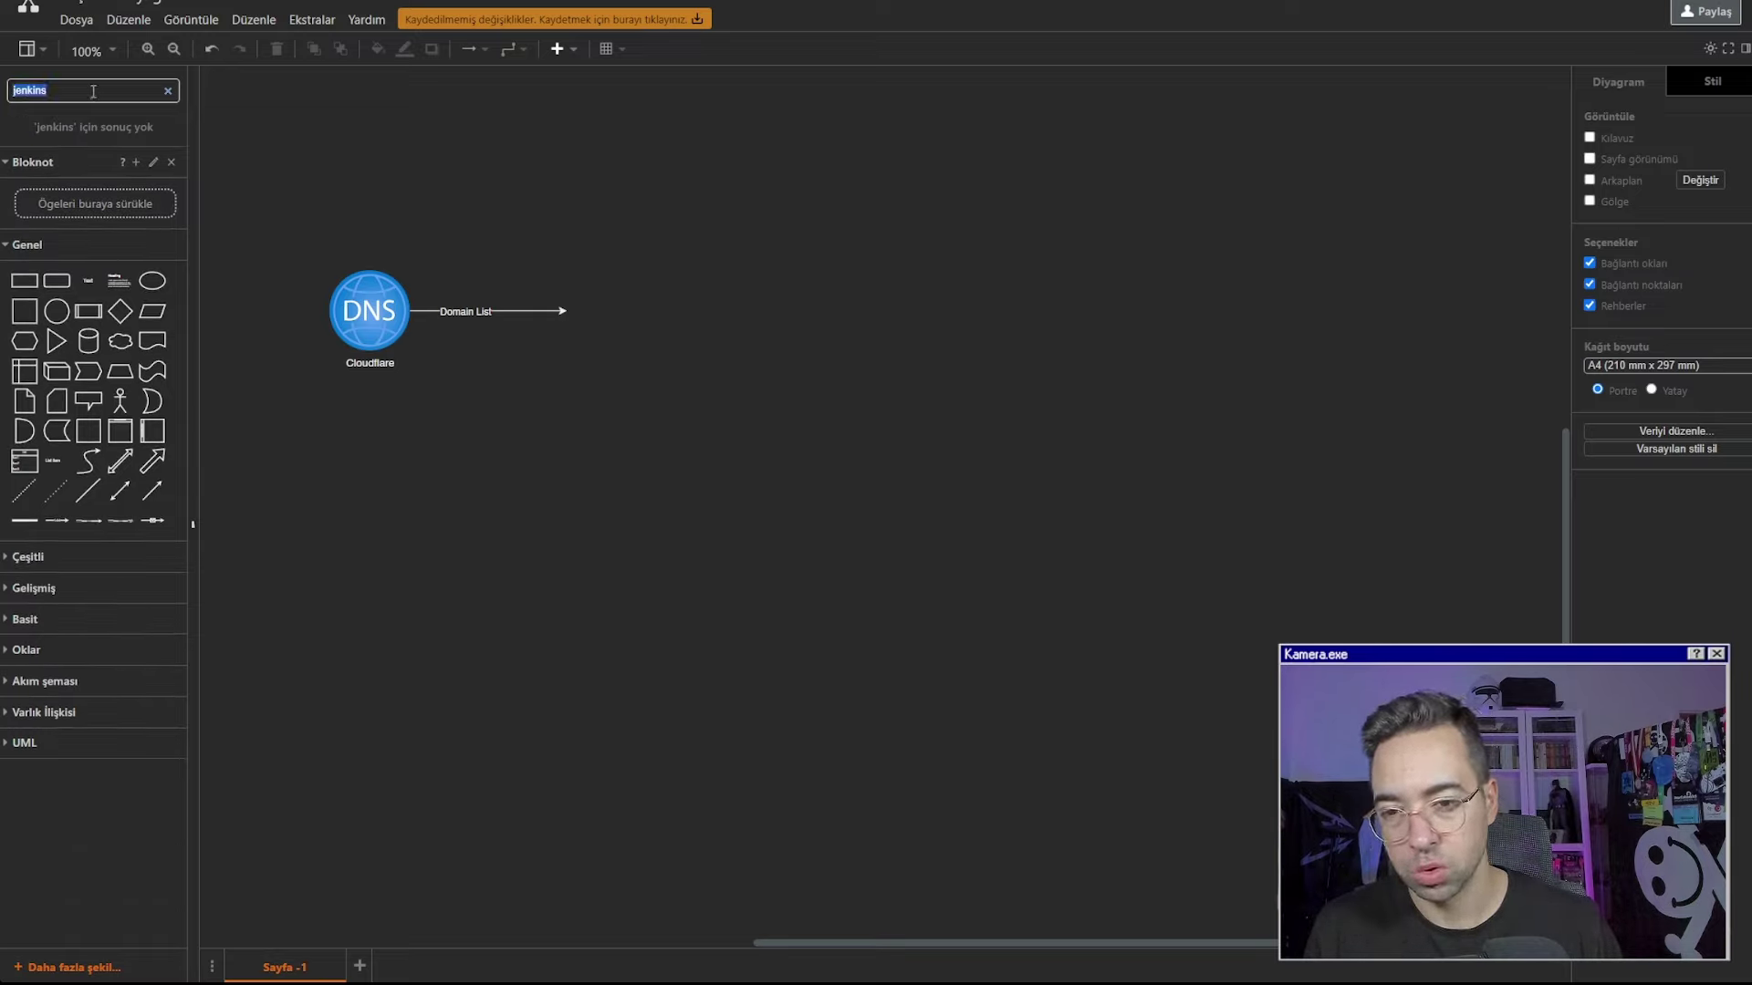
key(BackSpace)
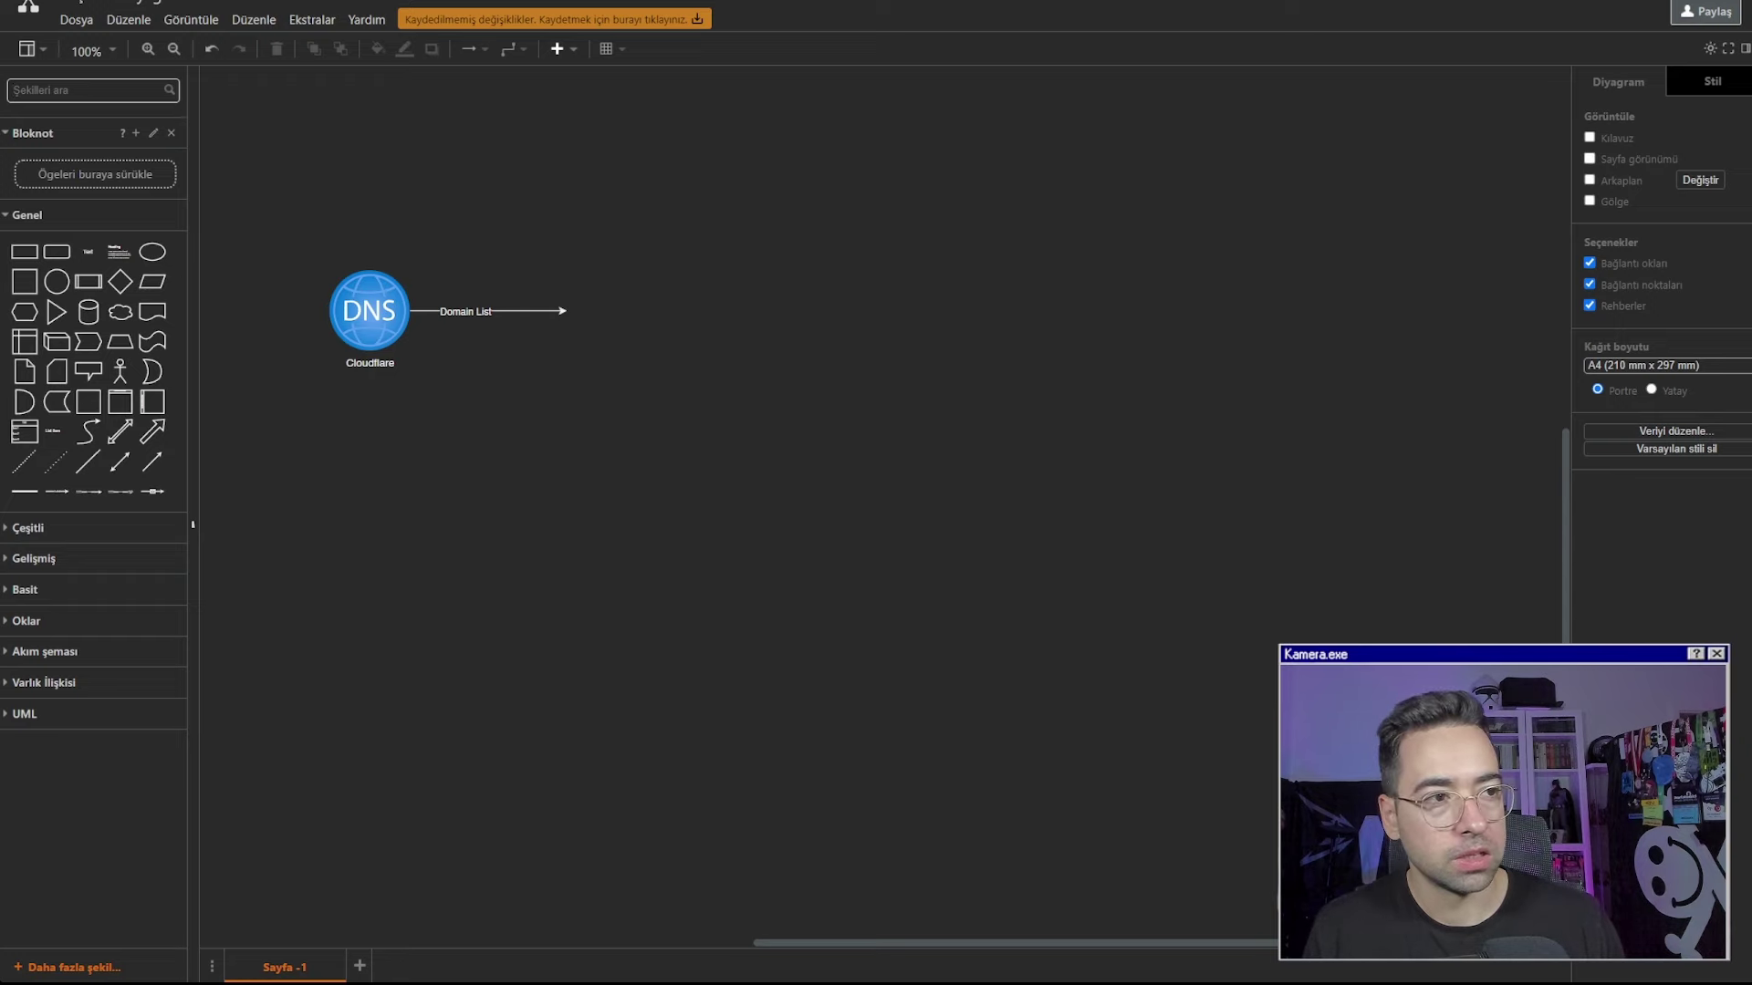
Open Google Images in a new browser tab and search it for "jenkins"
key(ctrl+t)
text(images)
key(Return)
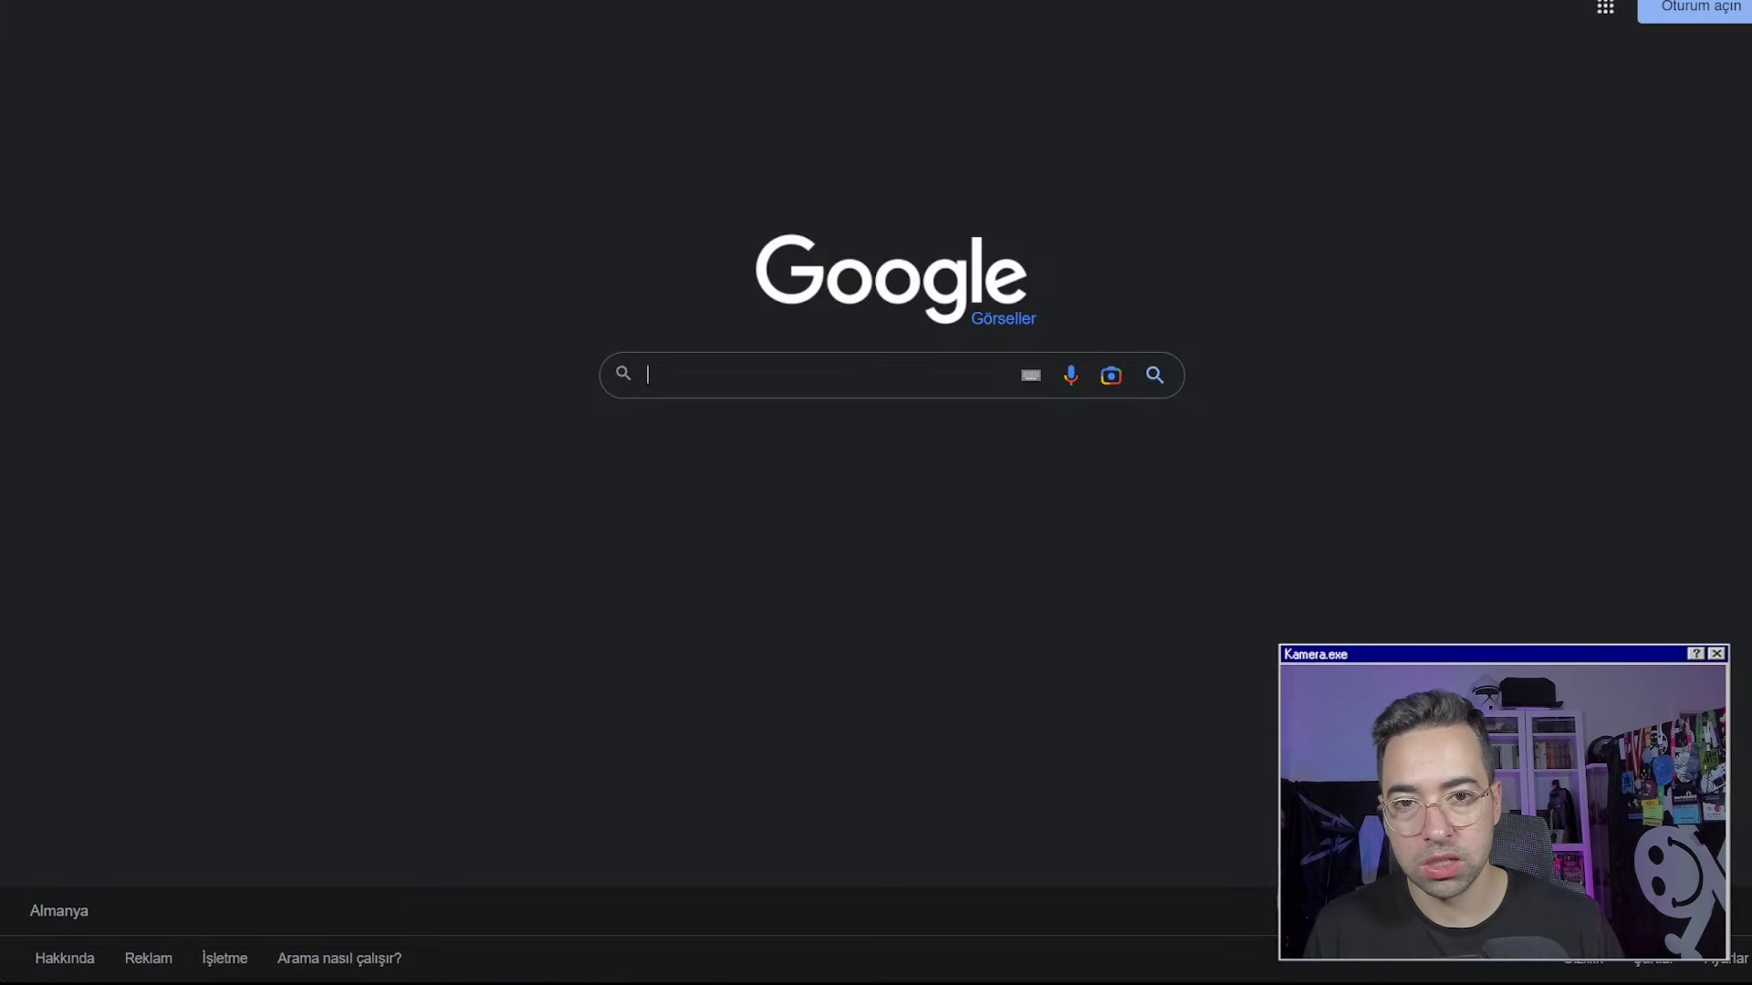
text(jenkins)
key(Return)
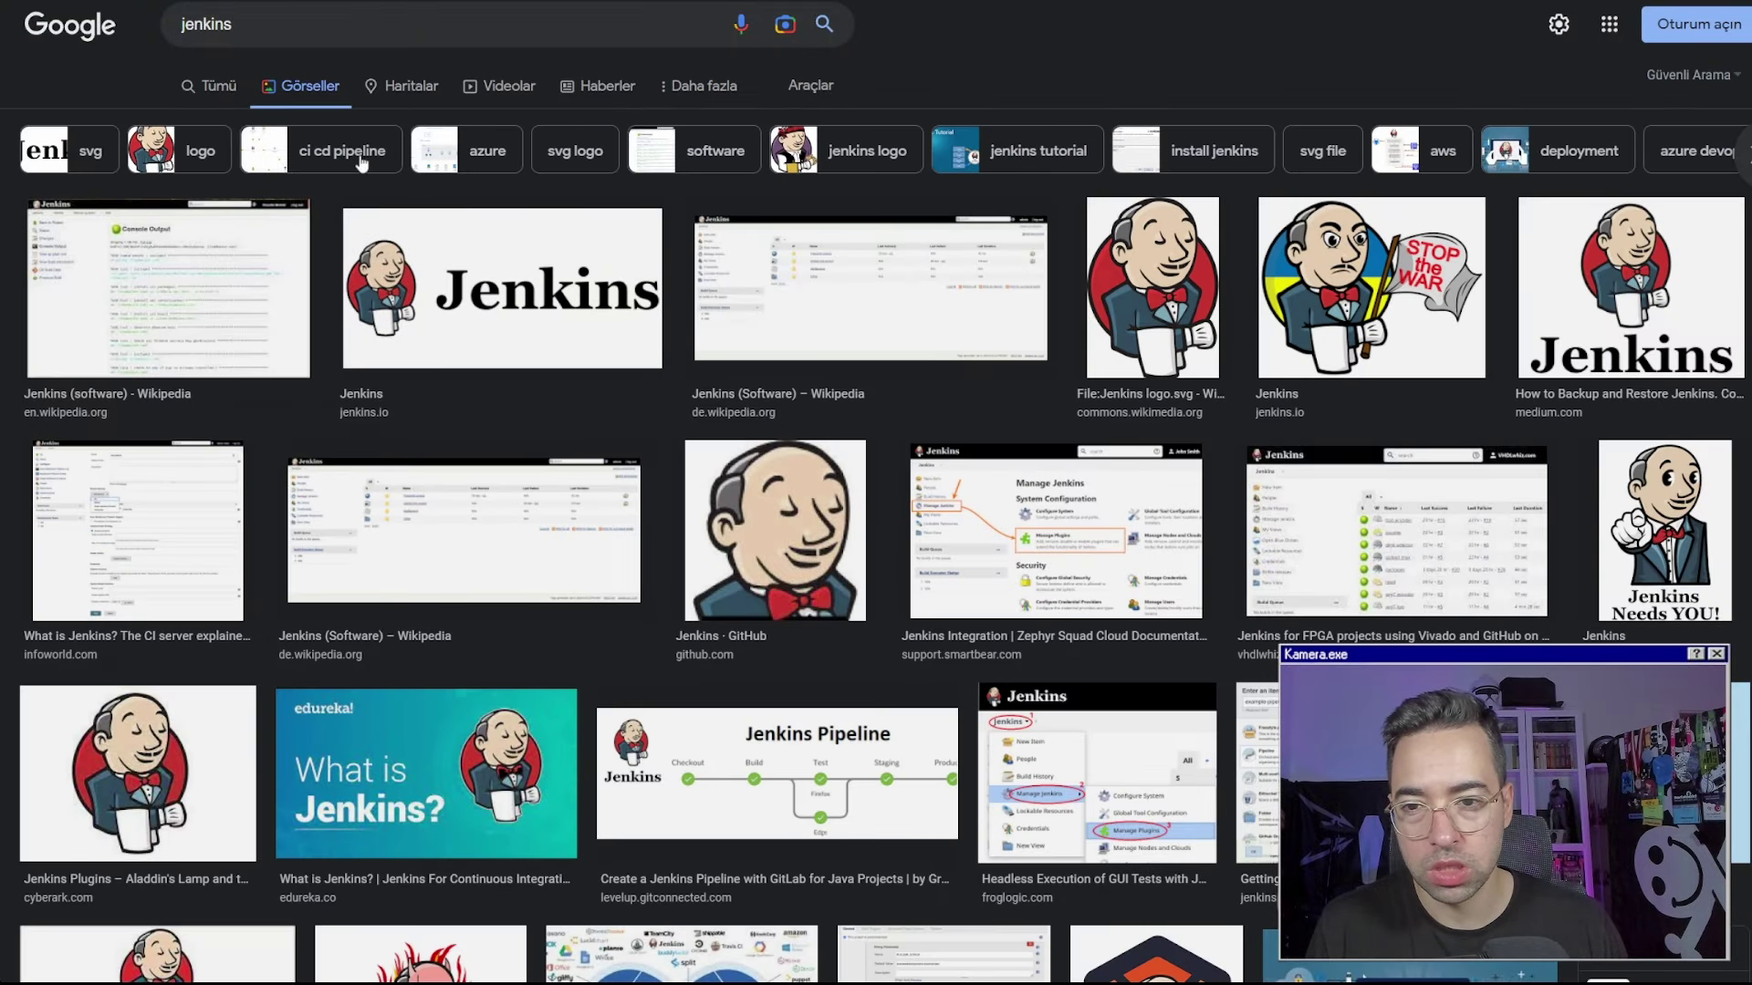
Open the Wikimedia Commons Jenkins logo at full size, save the image, and return to the diagram
click(292, 24)
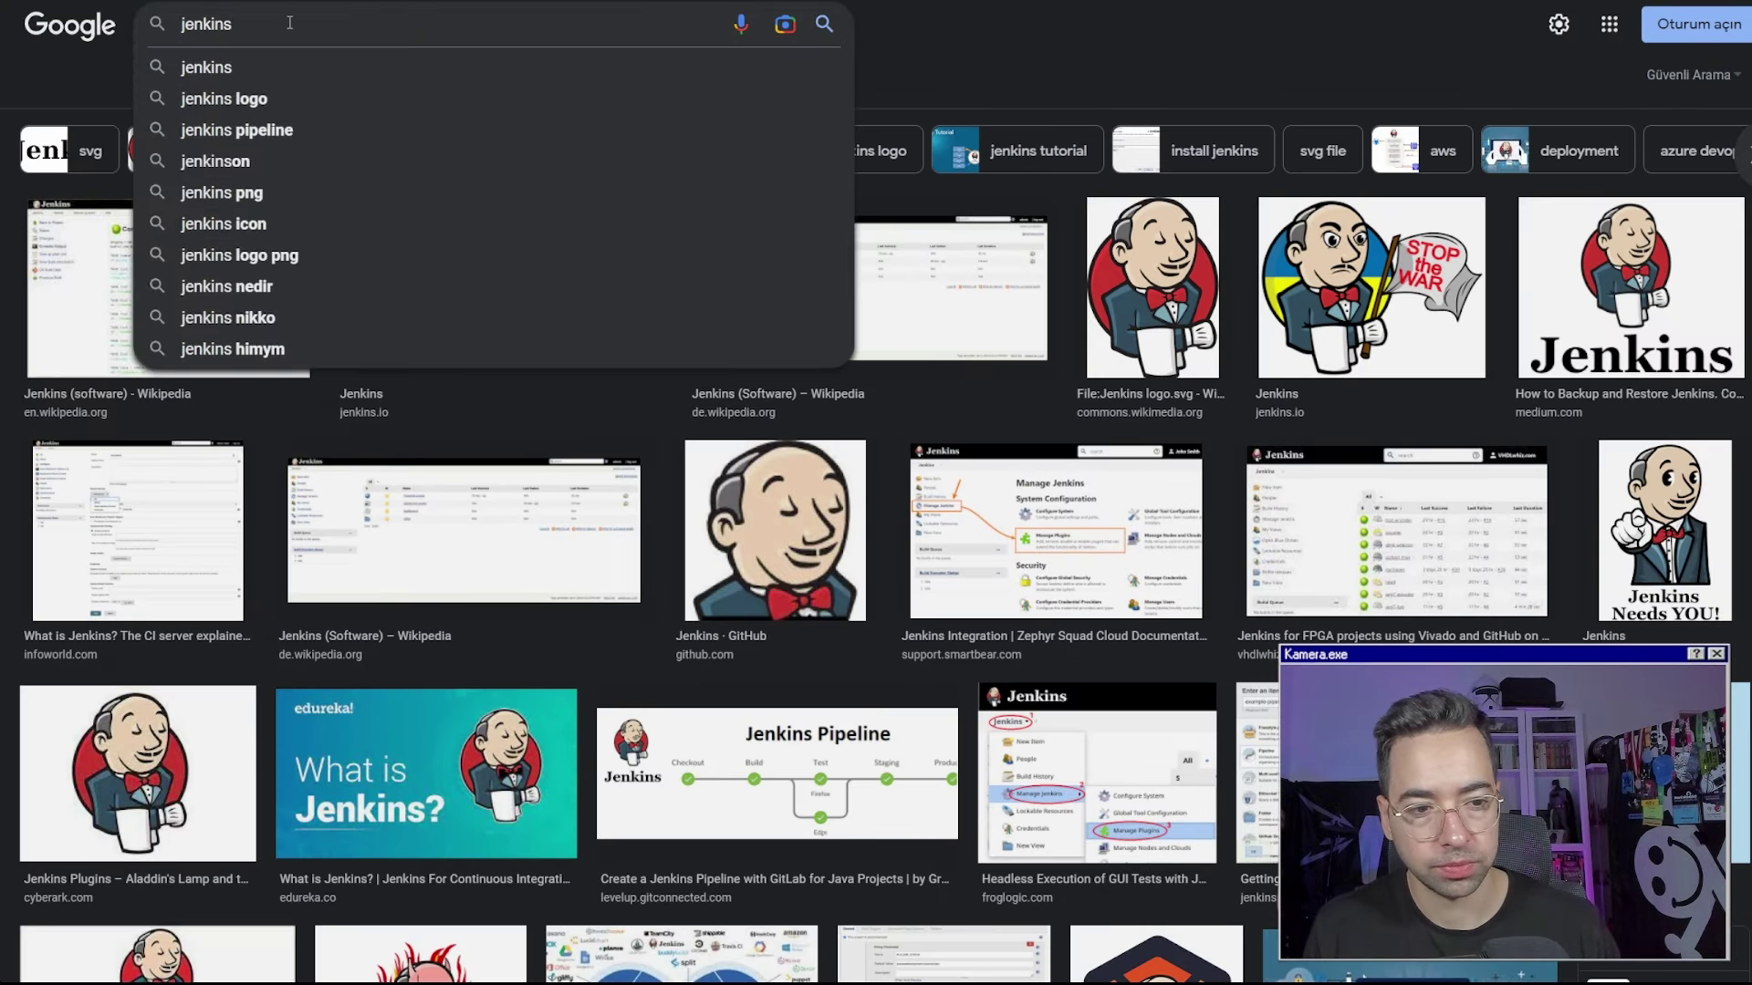
click(1153, 249)
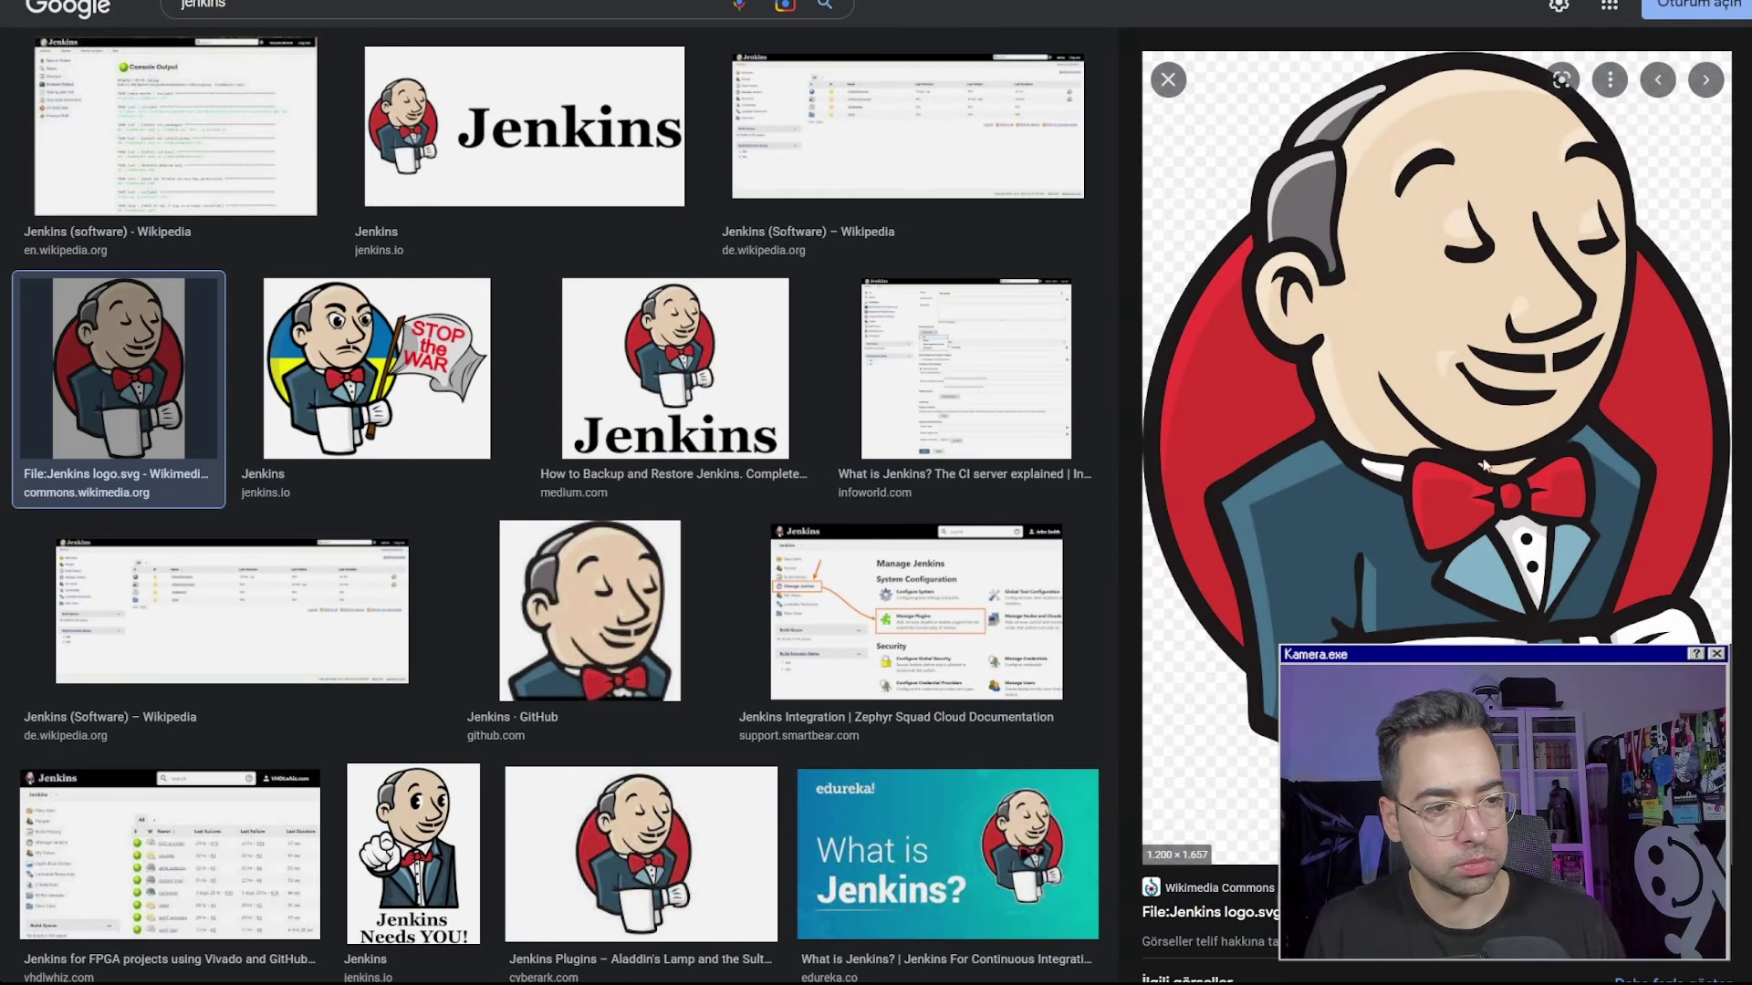
click(1508, 277)
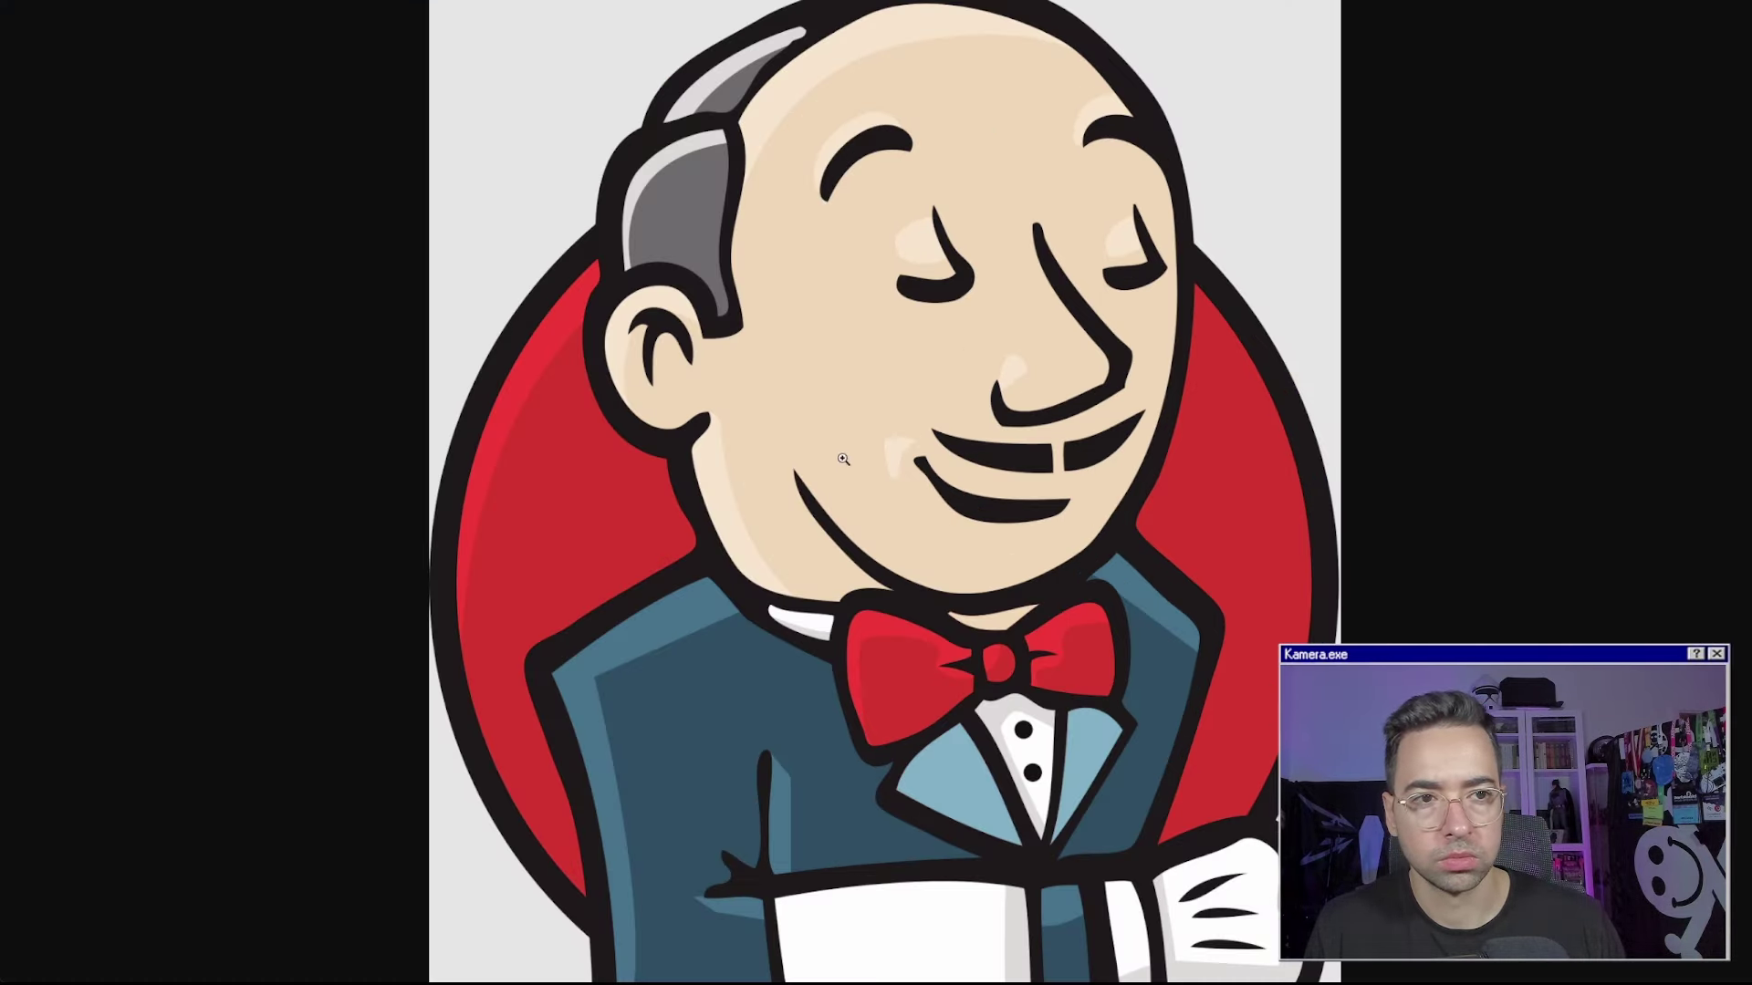
key(ctrl+s)
key(ctrl+Tab)
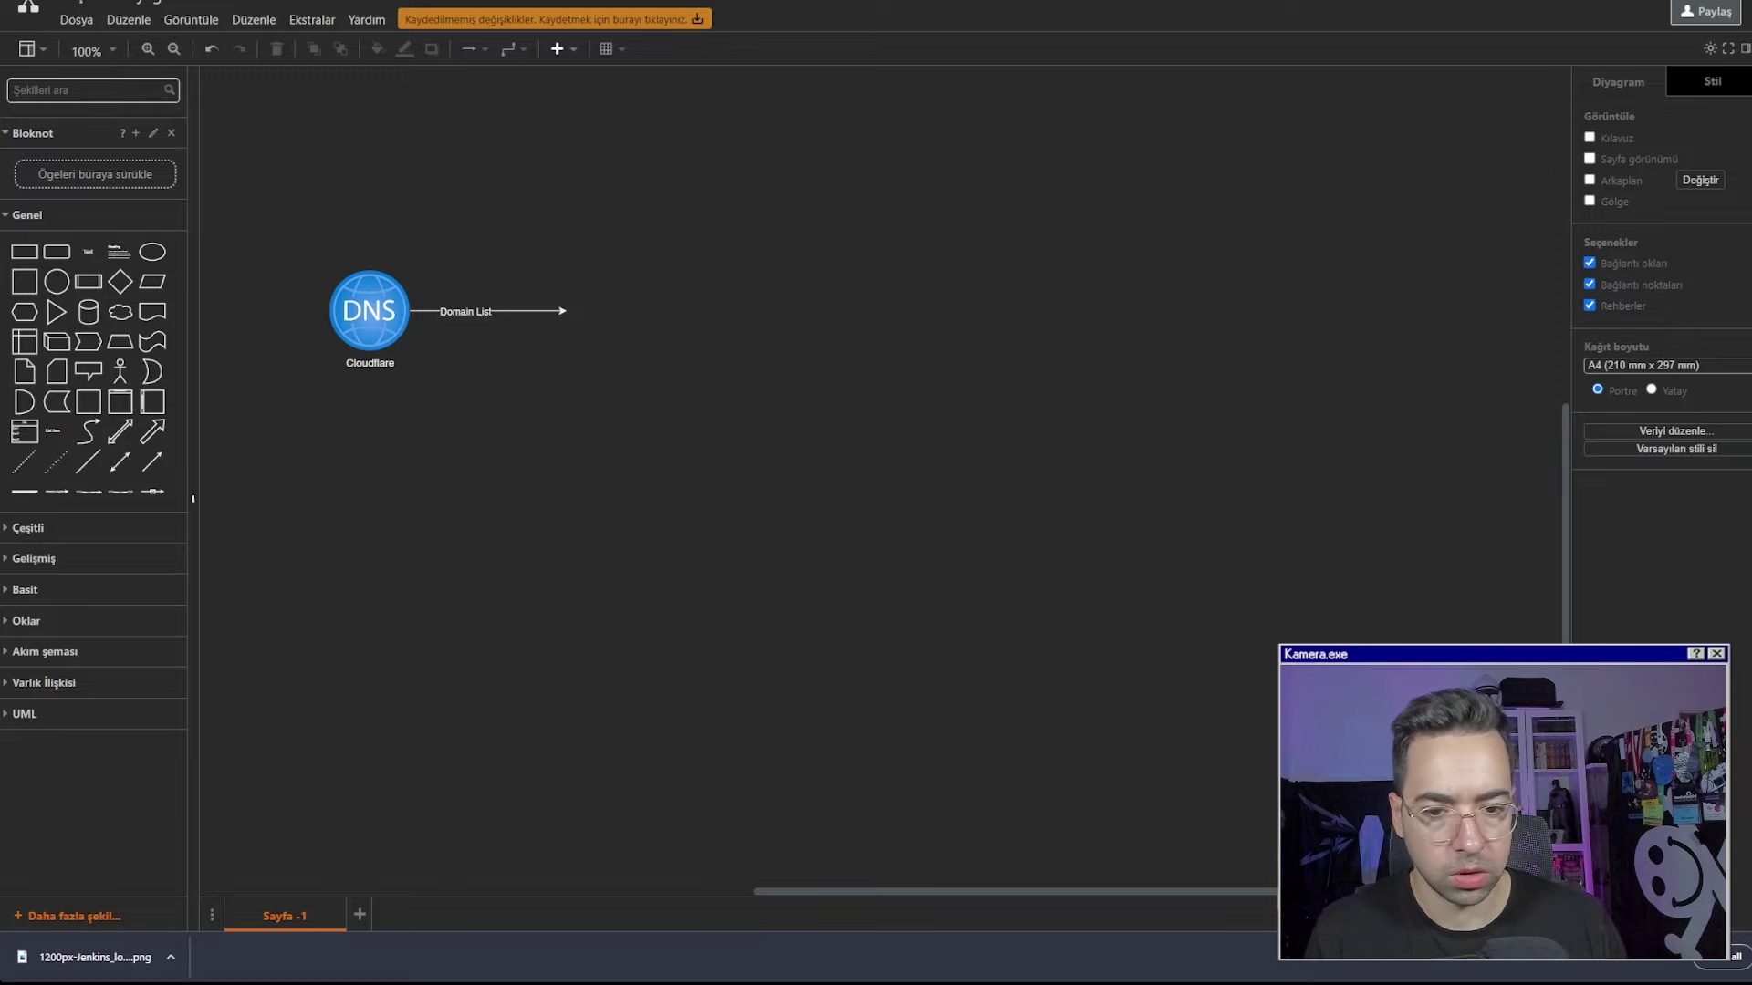
Insert the downloaded Jenkins logo, shrink it to about 100 x 138, and place it at the end of the Domain List arrow
drag(91, 957, 494, 542)
click(974, 379)
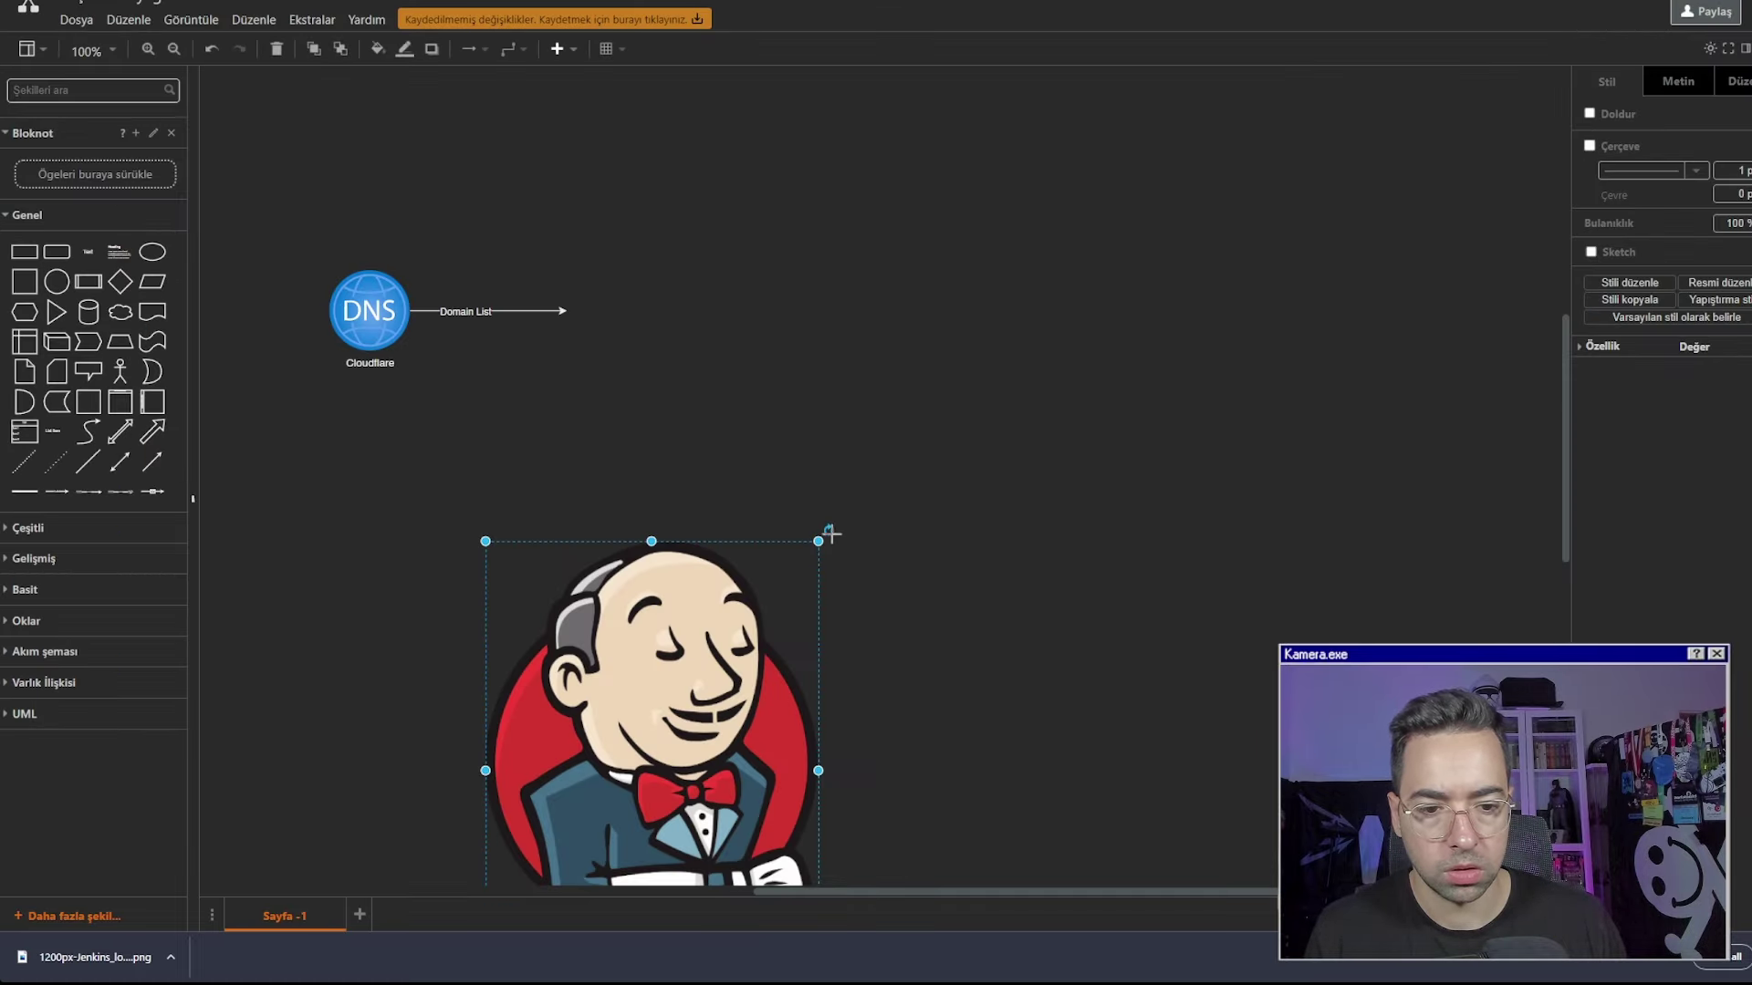
drag(818, 541, 691, 348)
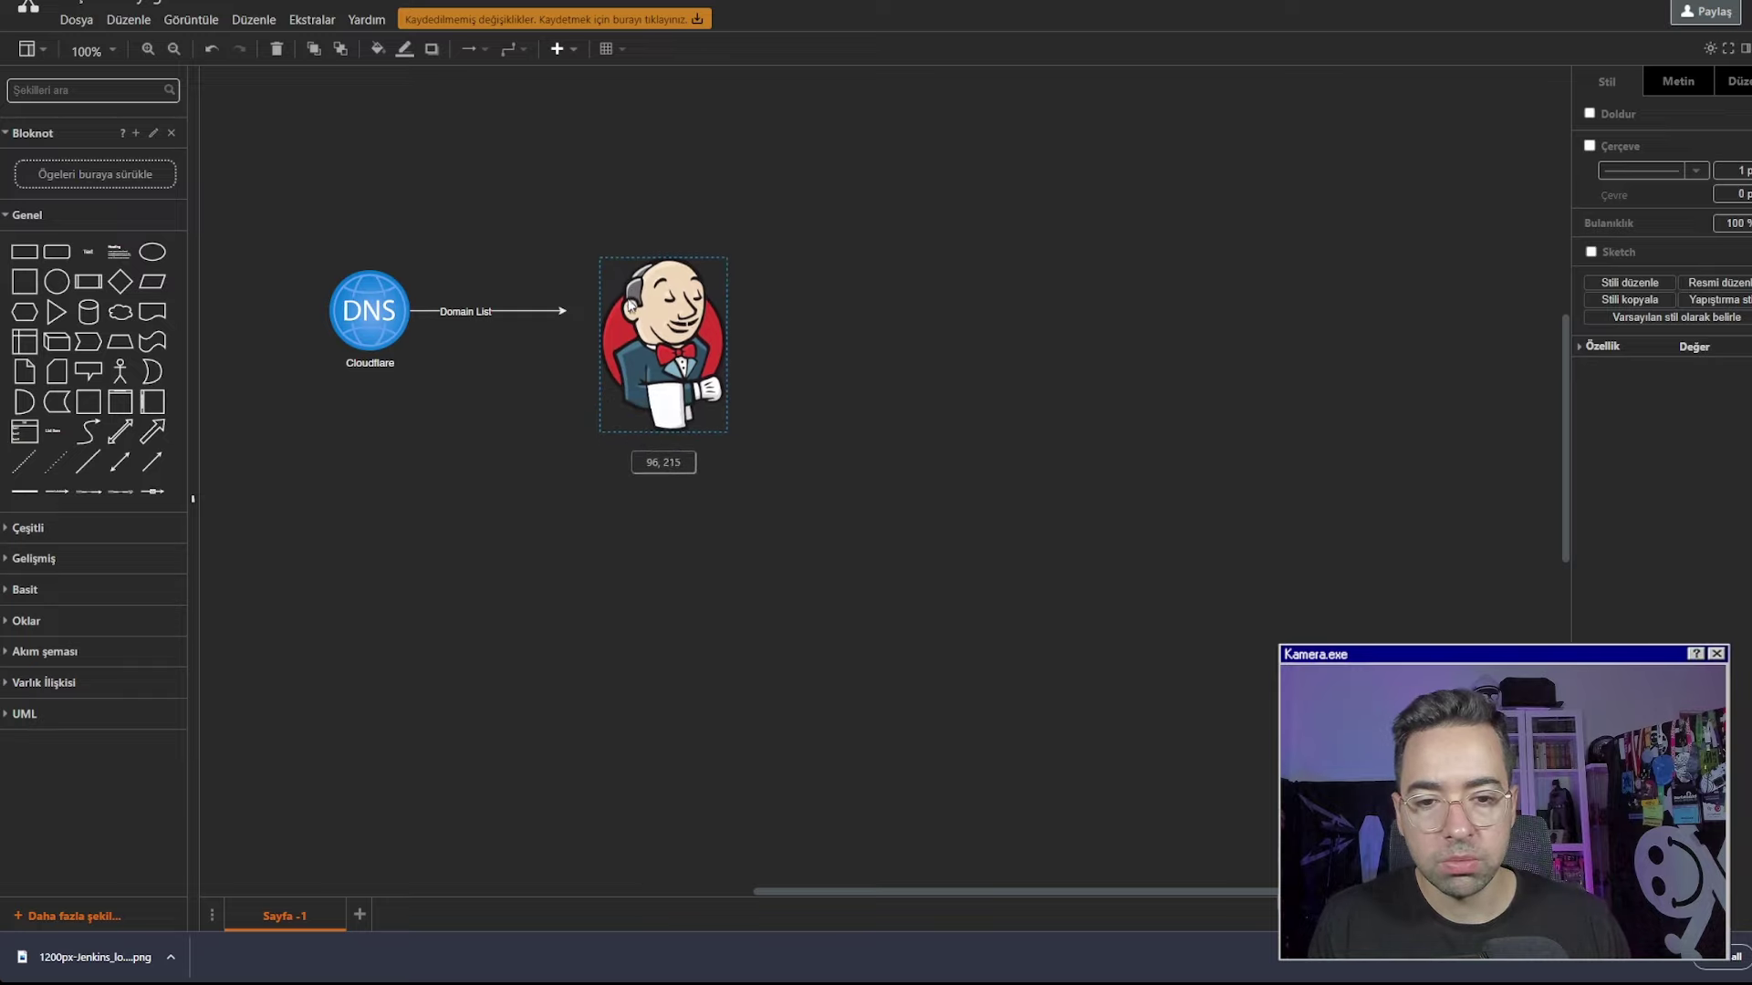
drag(727, 258, 676, 304)
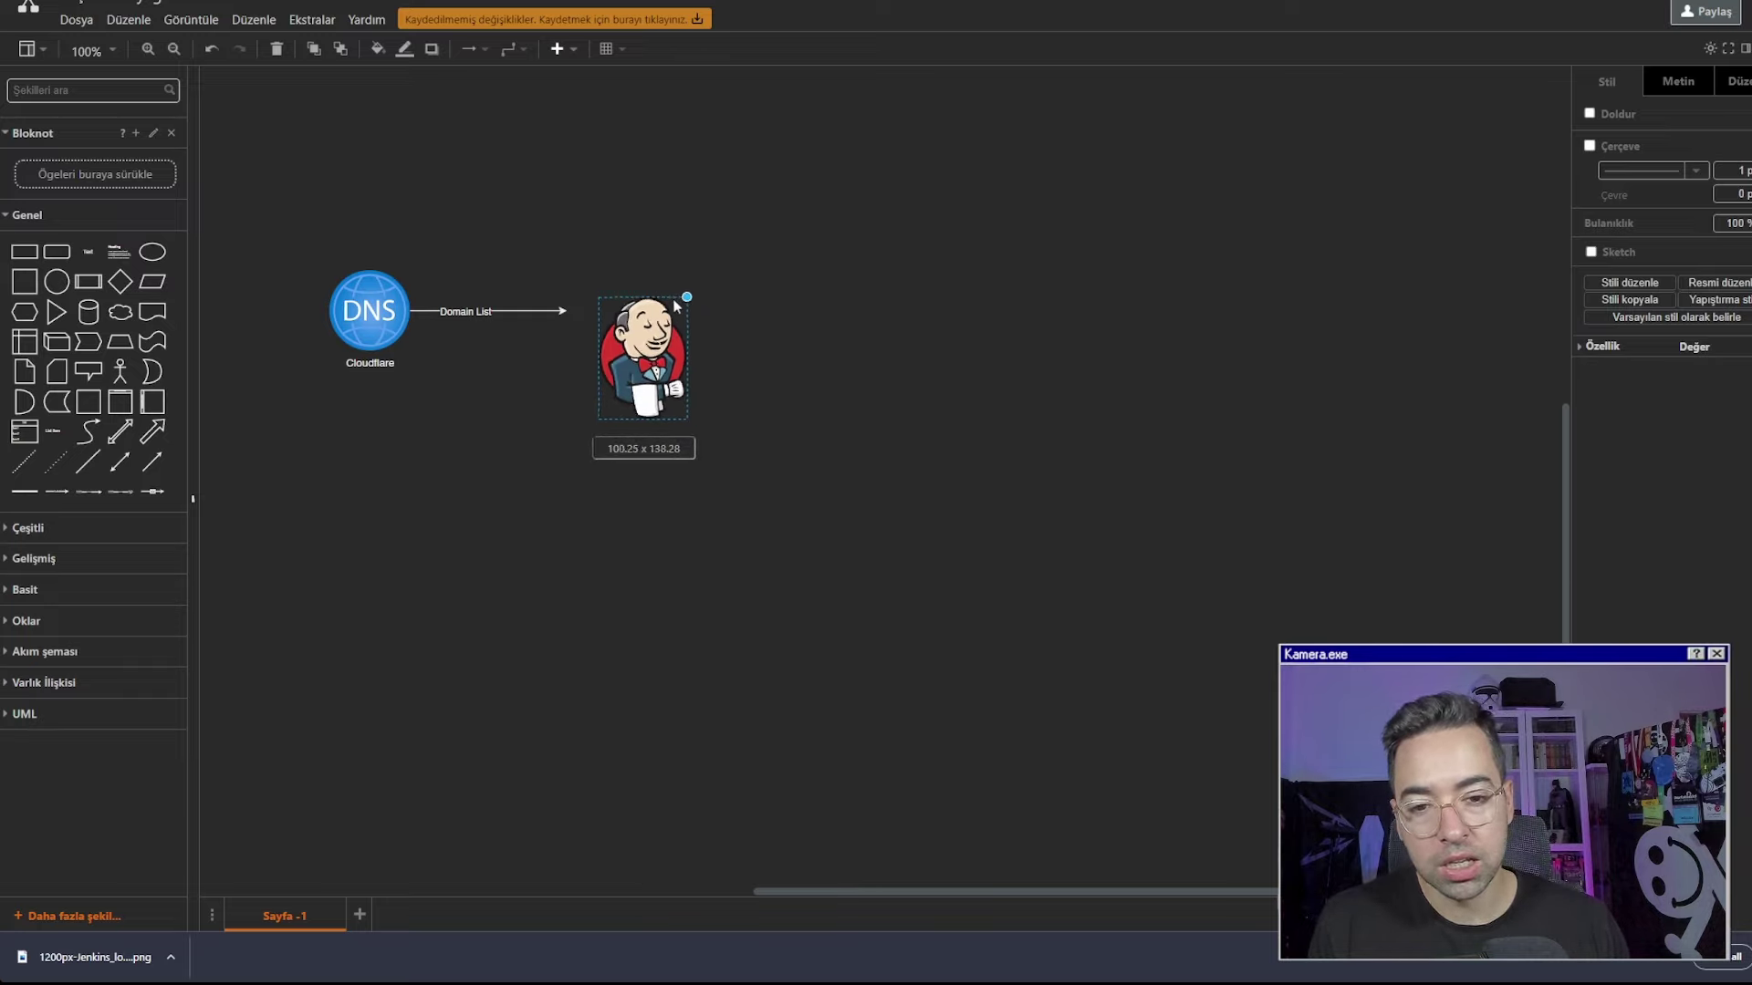
drag(654, 365, 629, 309)
click(749, 326)
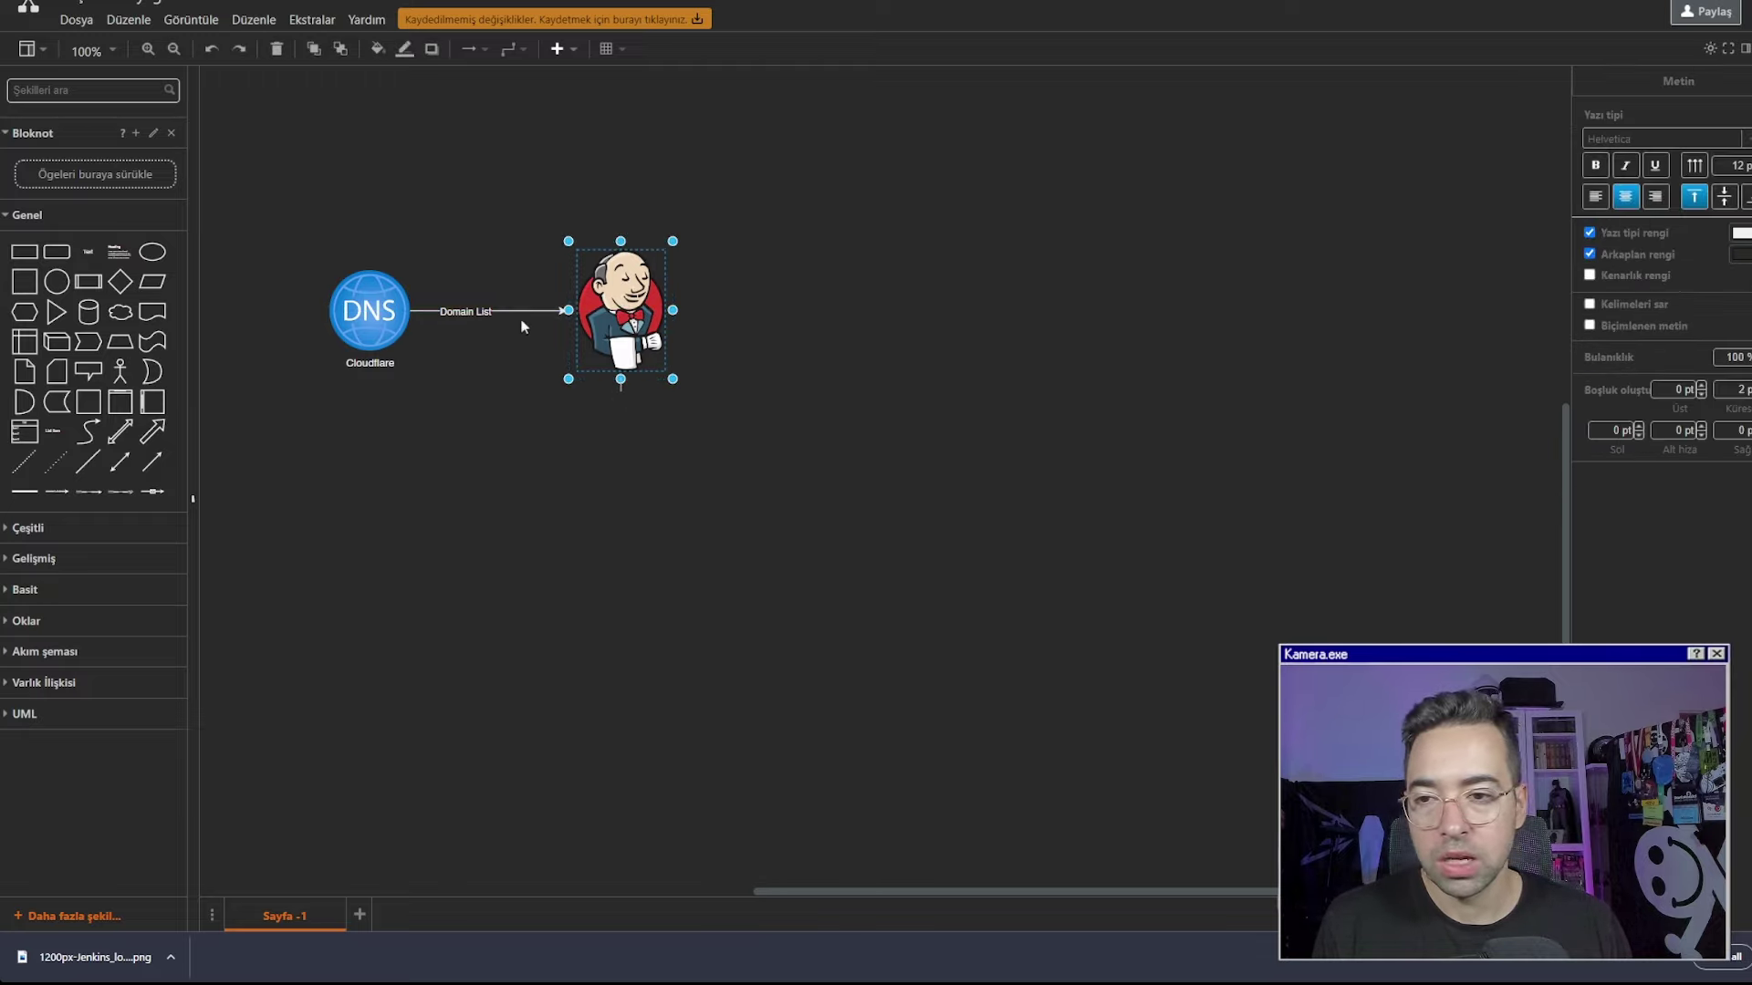
Search the shape library for "python" and place a reduced Python script shape directly right of the Jenkins logo
click(198, 242)
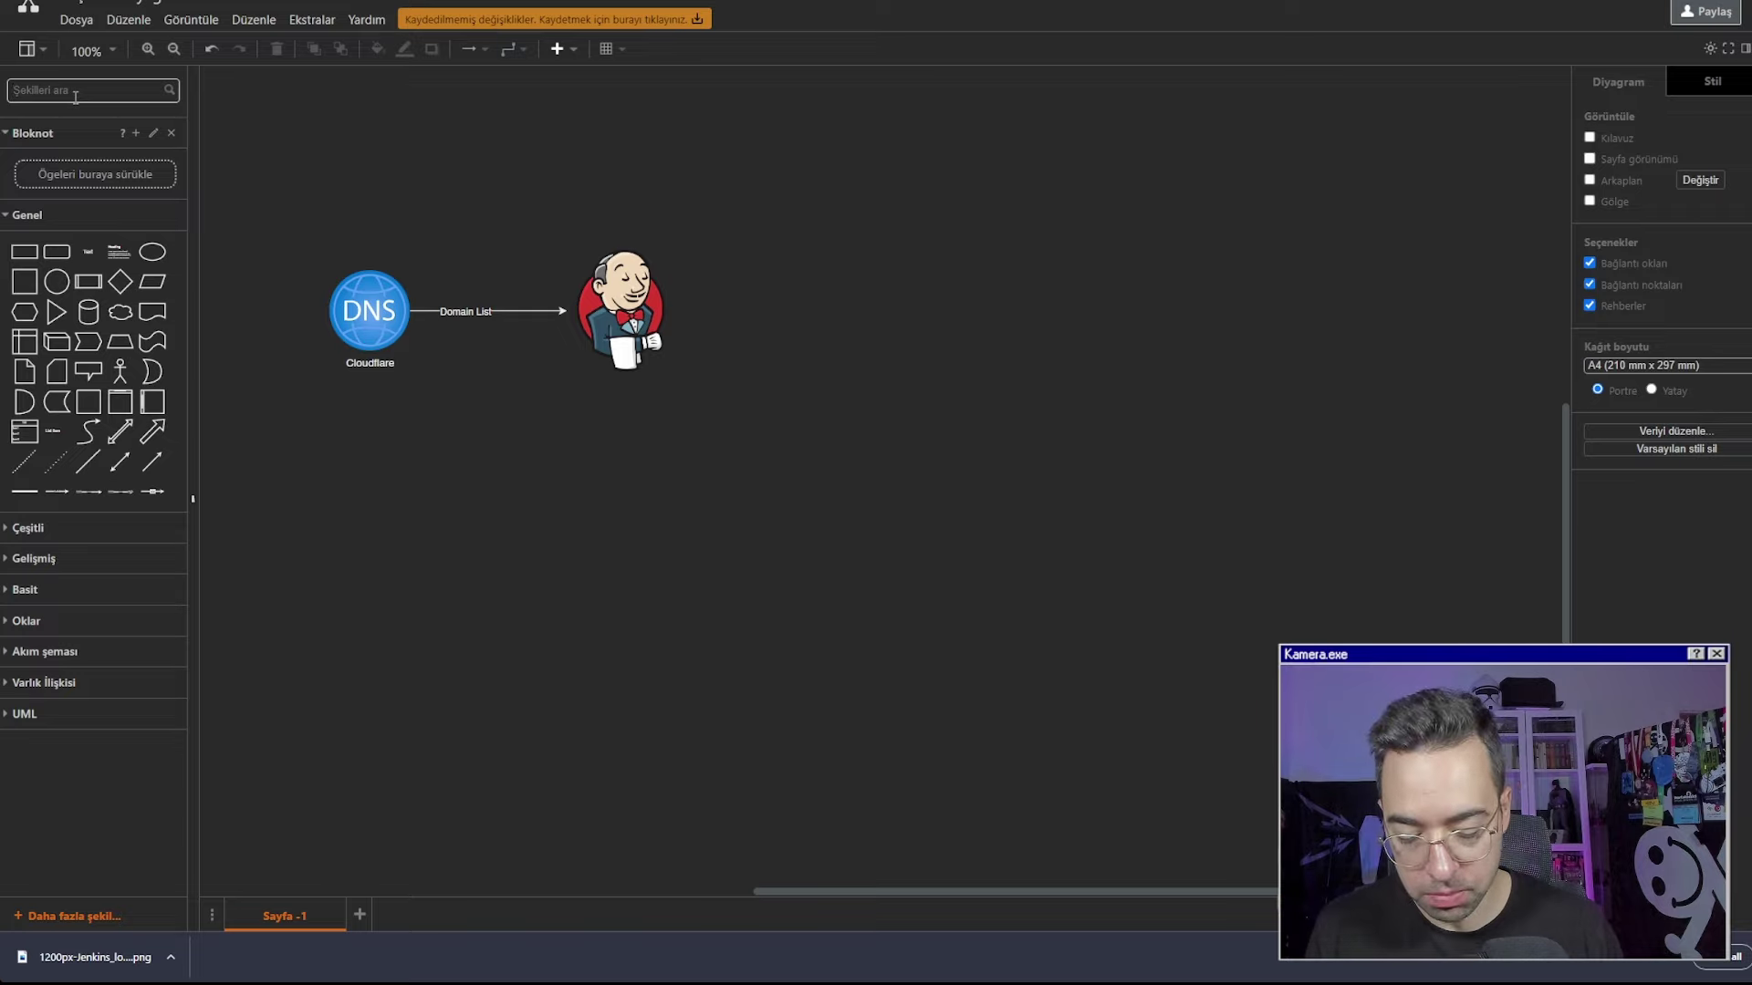
text(python)
key(Return)
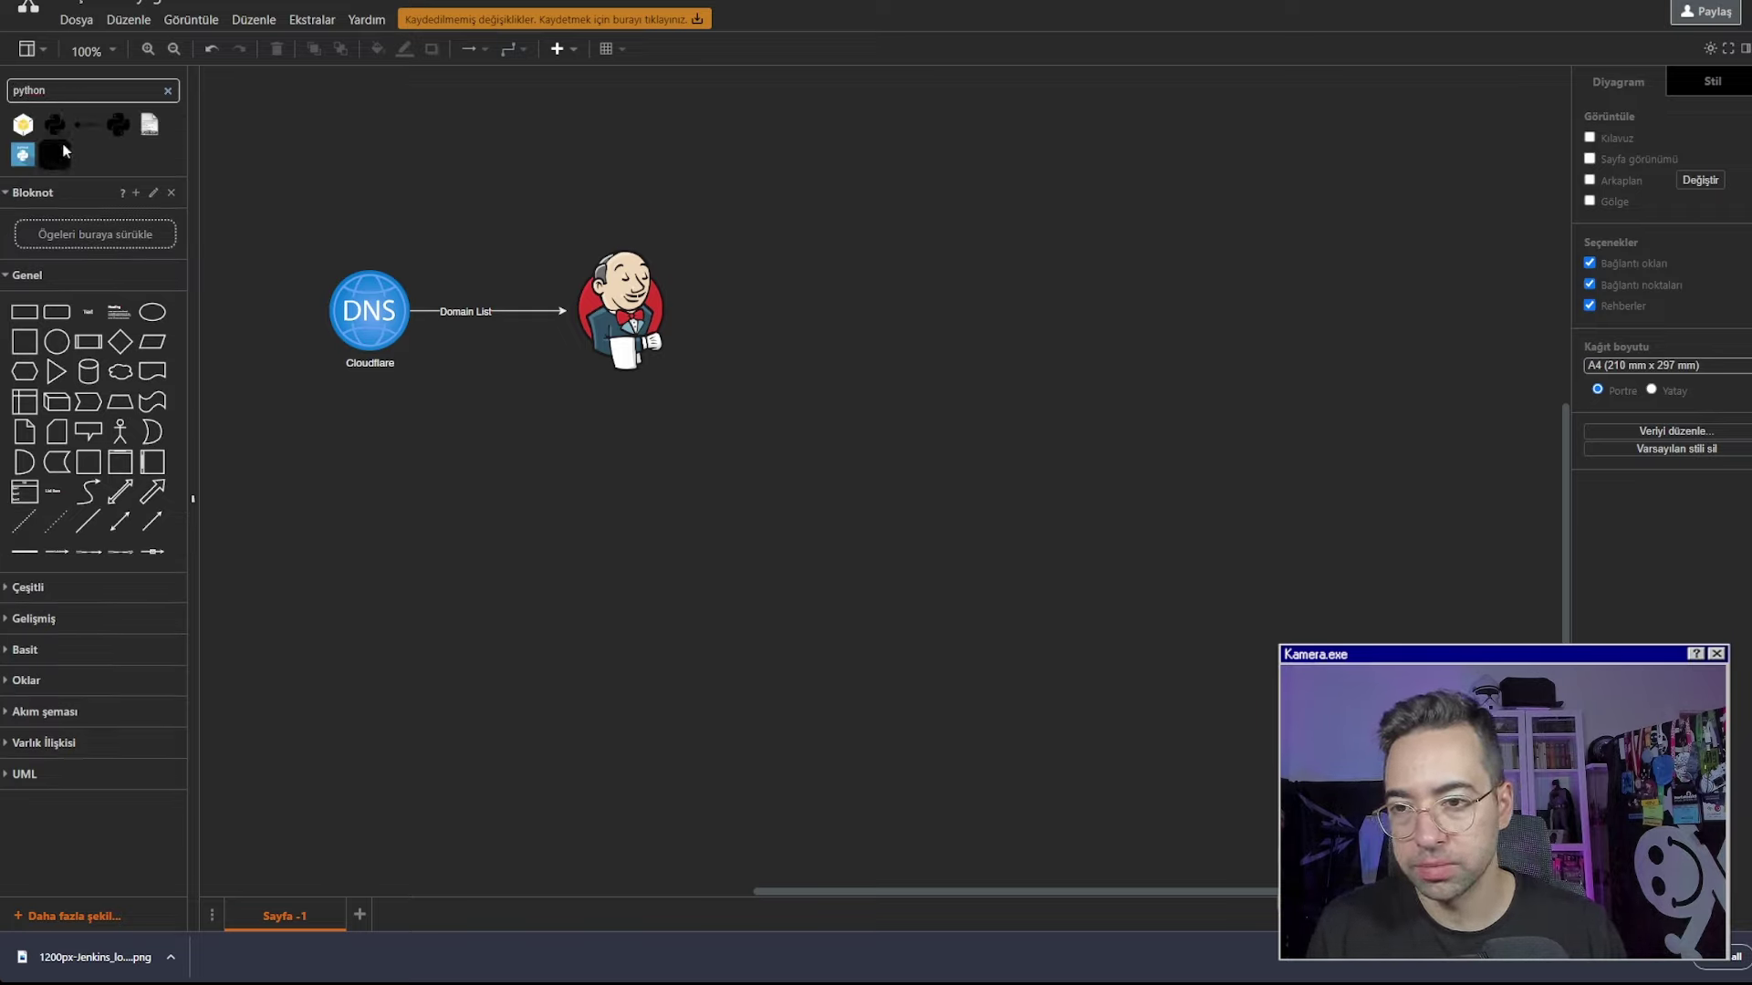
drag(149, 137, 759, 324)
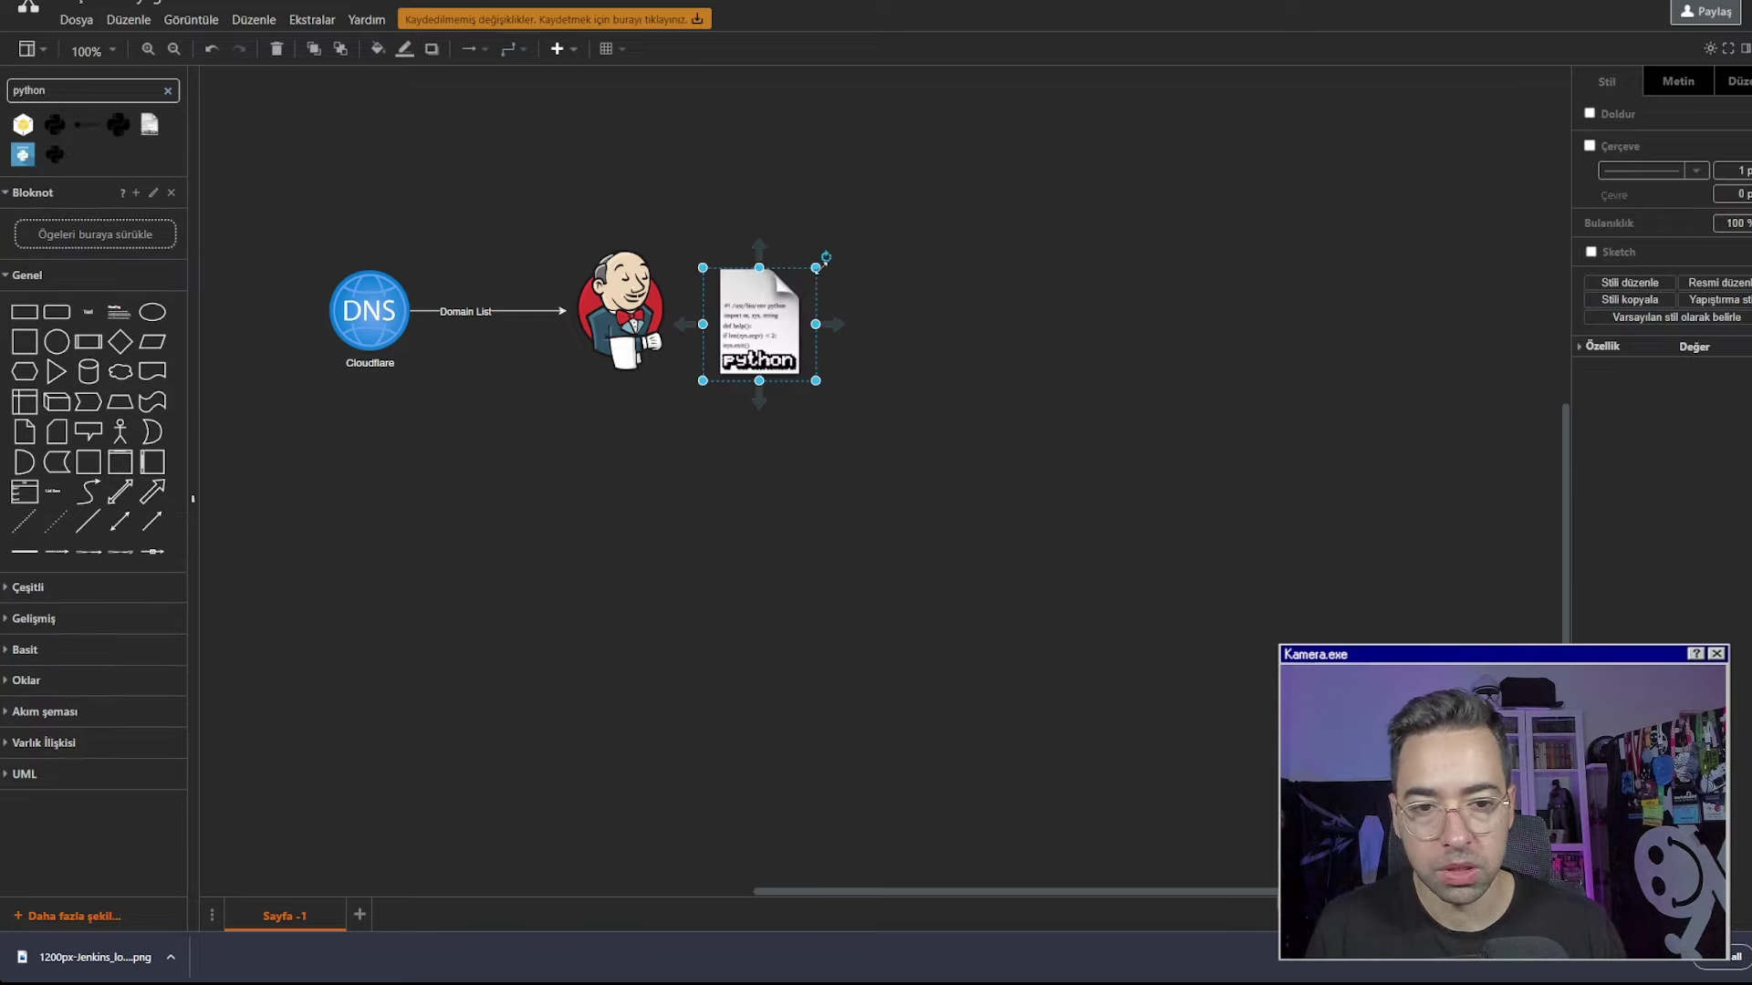
drag(815, 381, 705, 312)
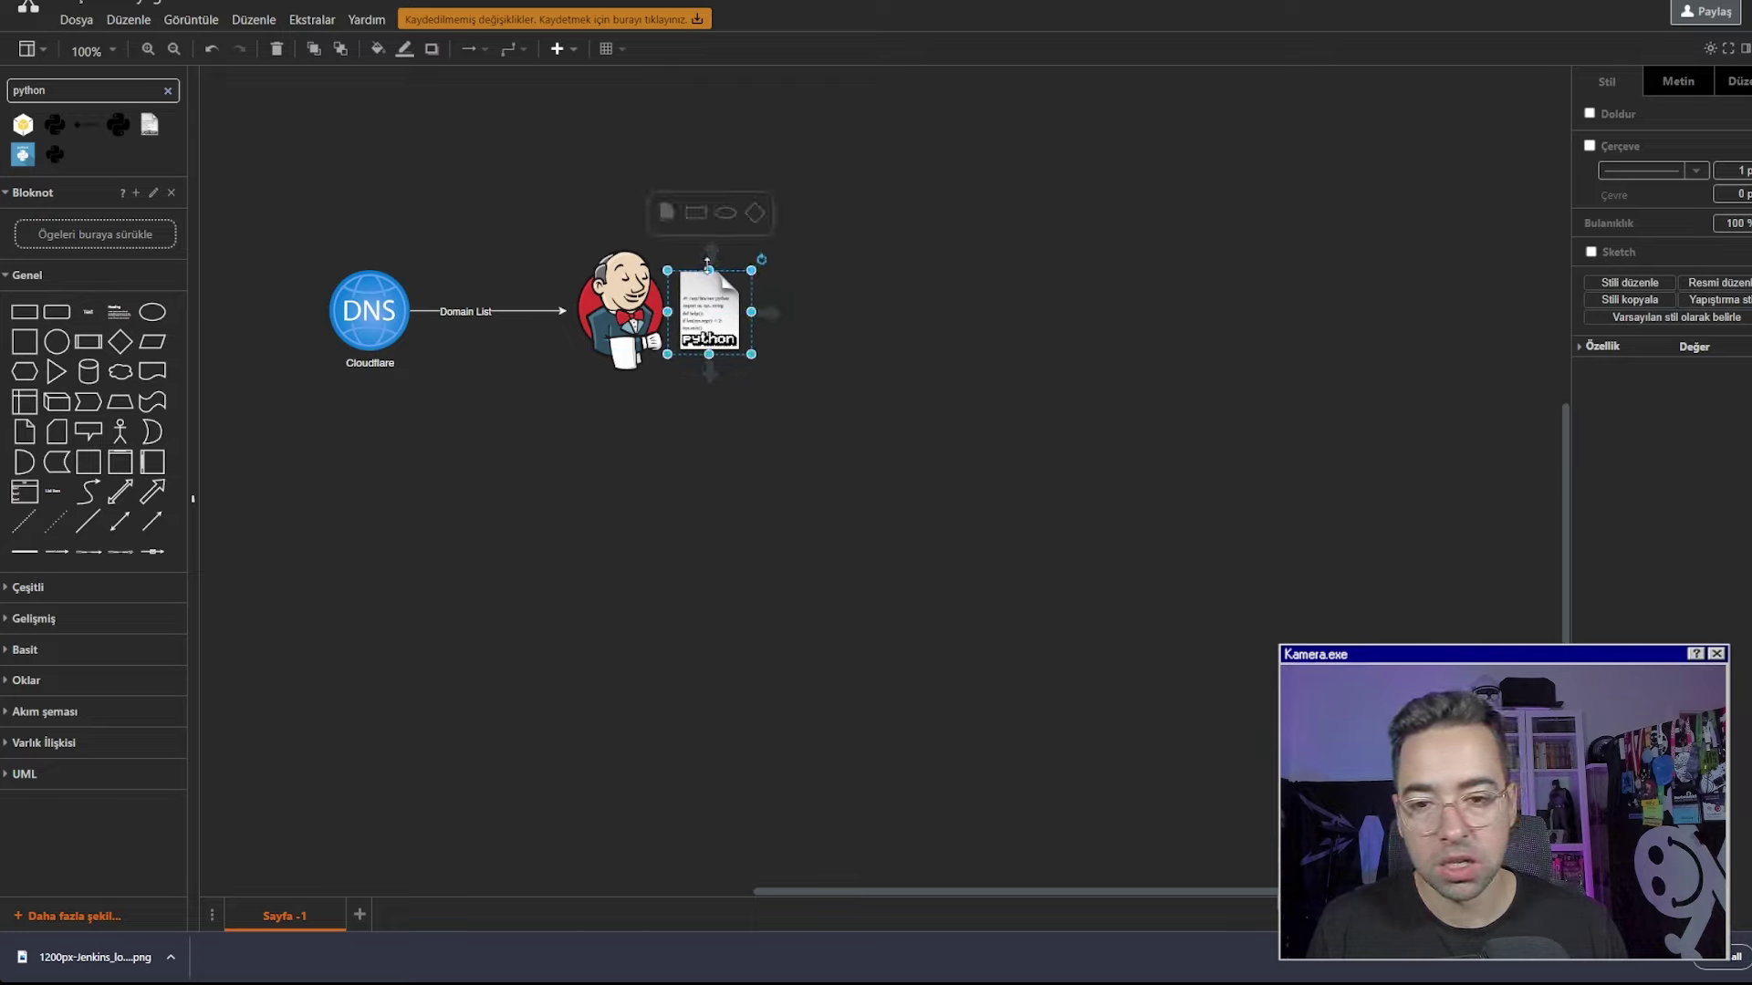
Replace the Domain List arrow with a connector from the Python script's top edge to the DNS shape's top, routed above the Jenkins logo
click(508, 328)
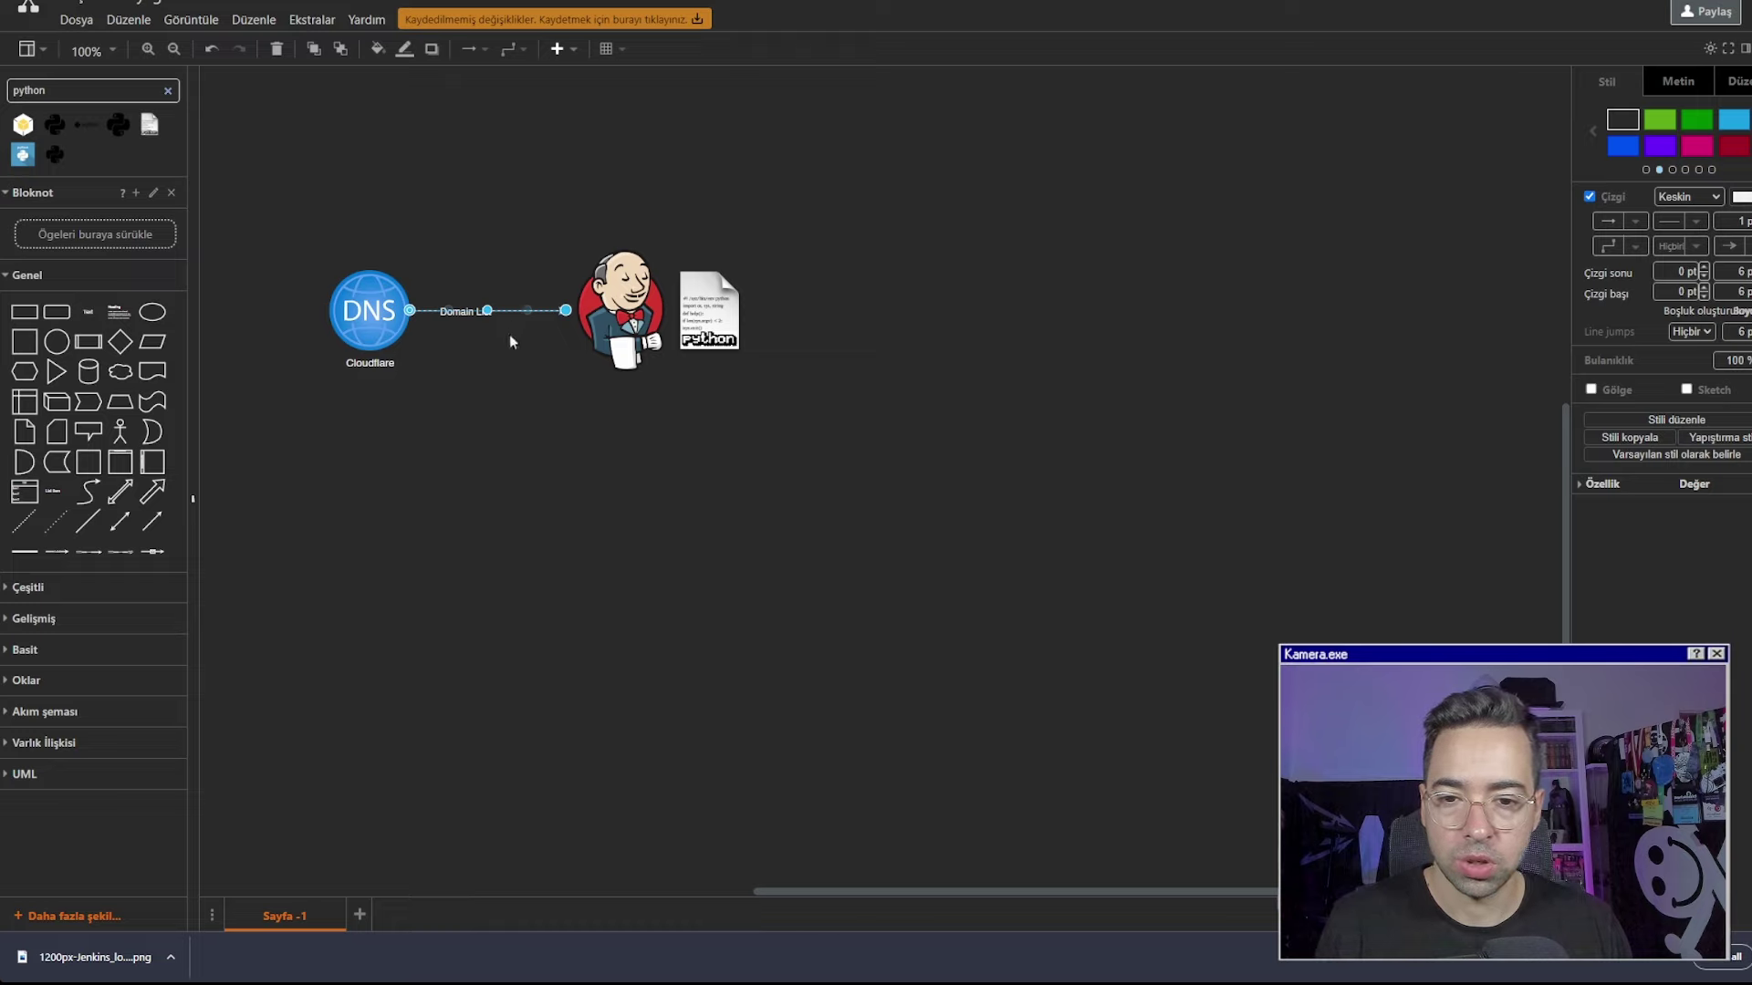
key(Delete)
click(710, 274)
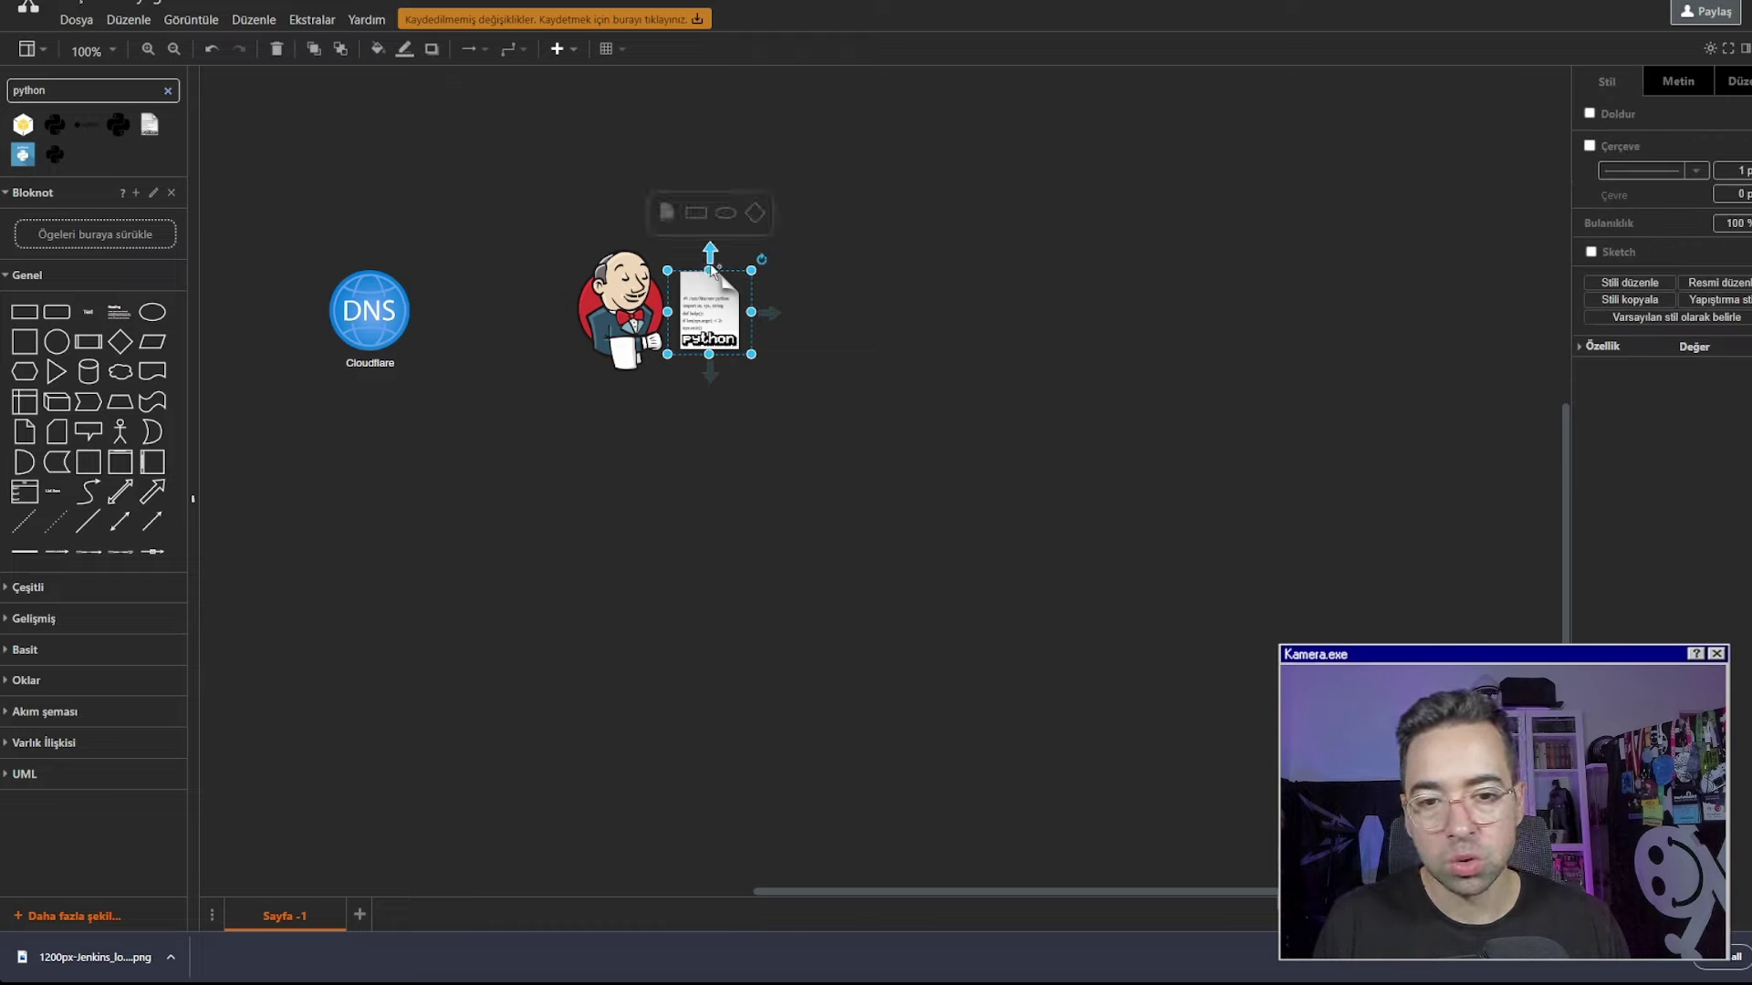
drag(710, 257, 369, 269)
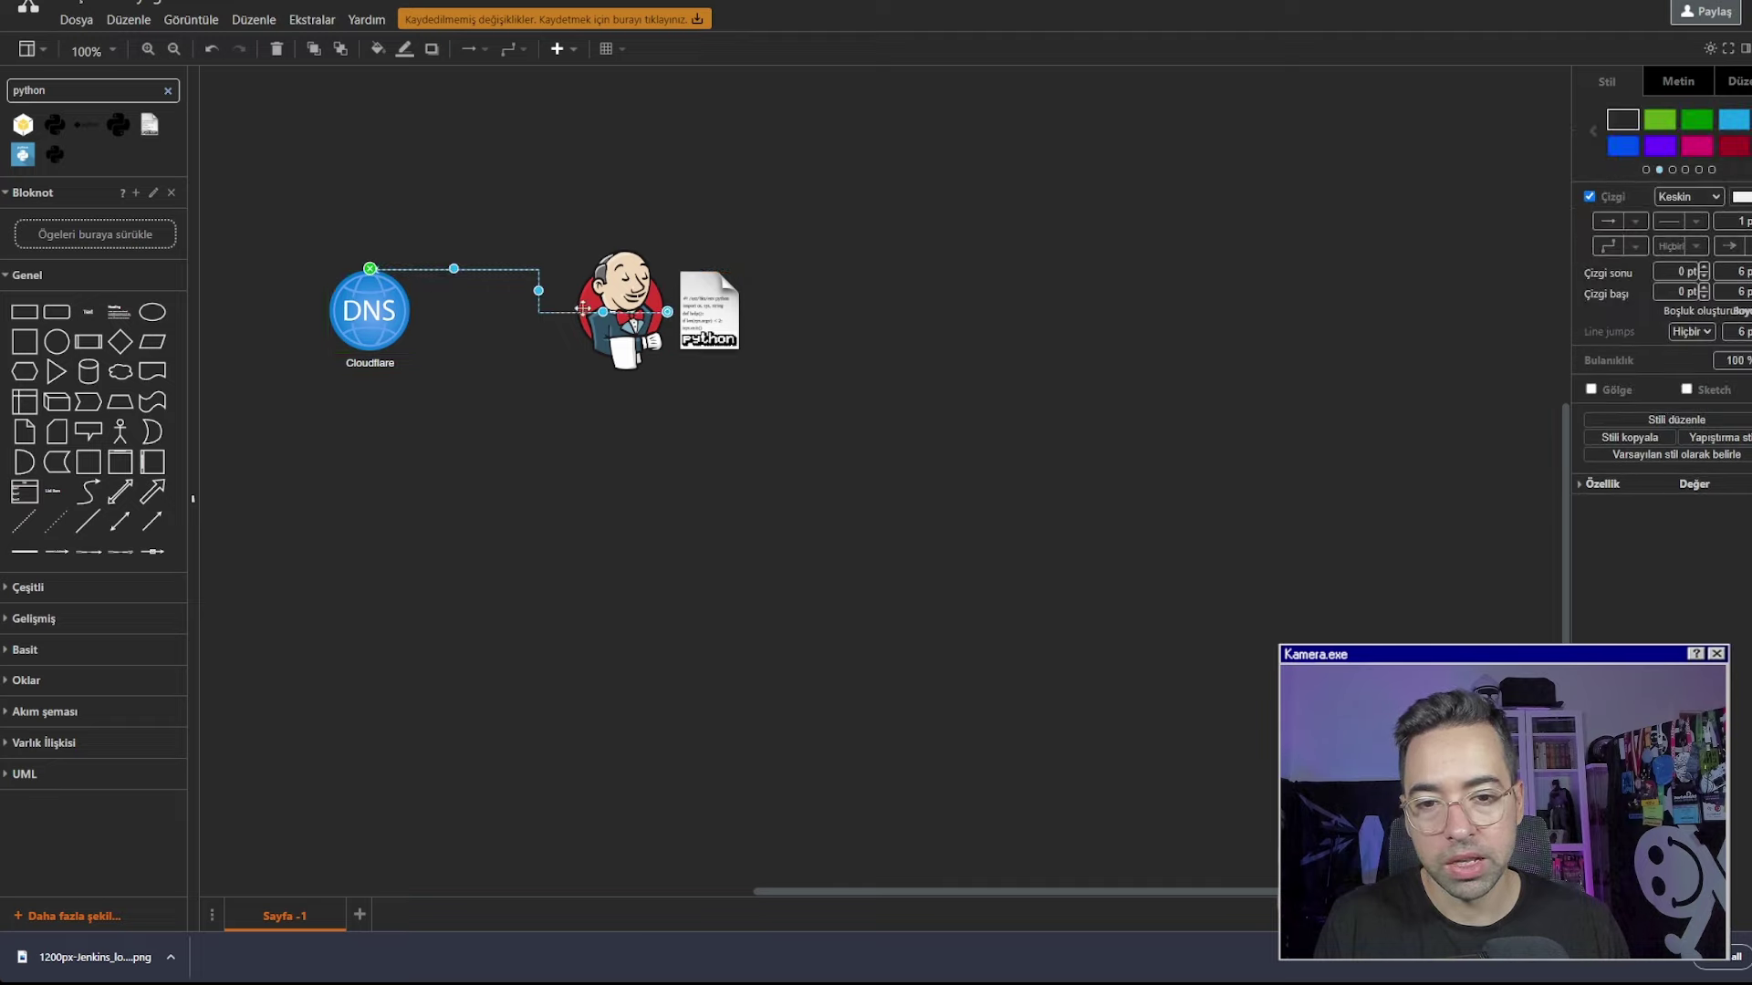
drag(603, 311, 587, 182)
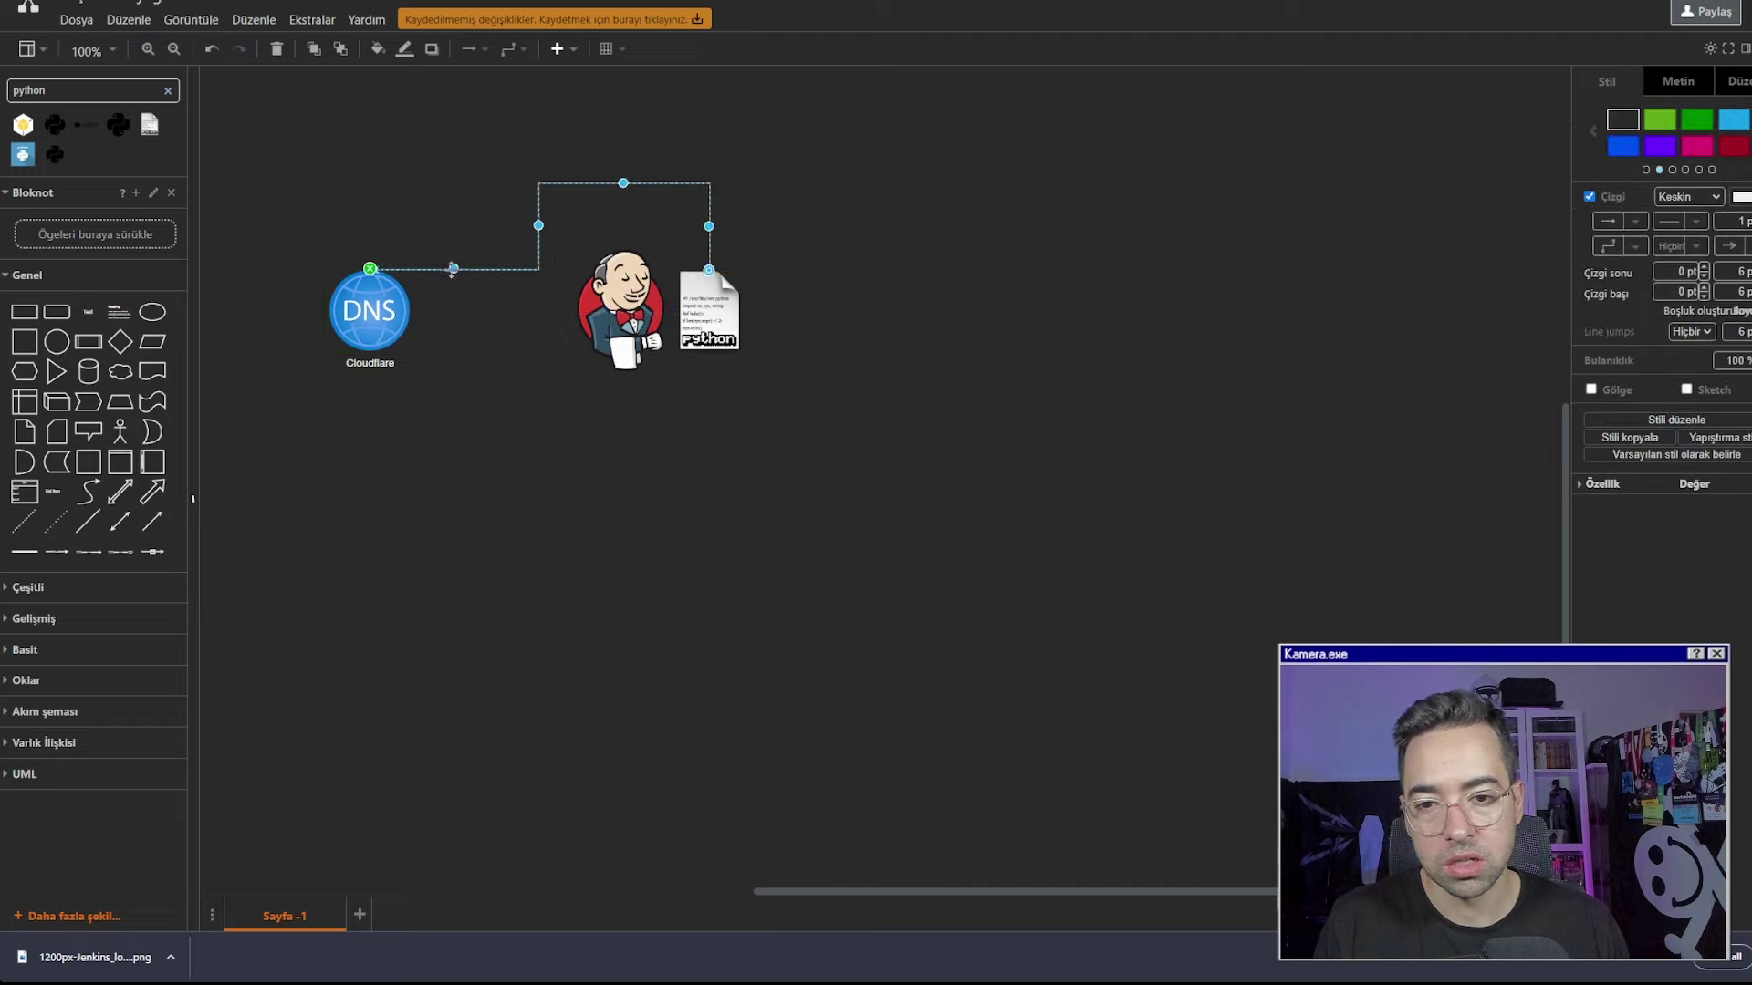
drag(452, 268, 467, 183)
Label the connector between the Python script and the DNS shape "Domain Listesini Al"
double_click(508, 183)
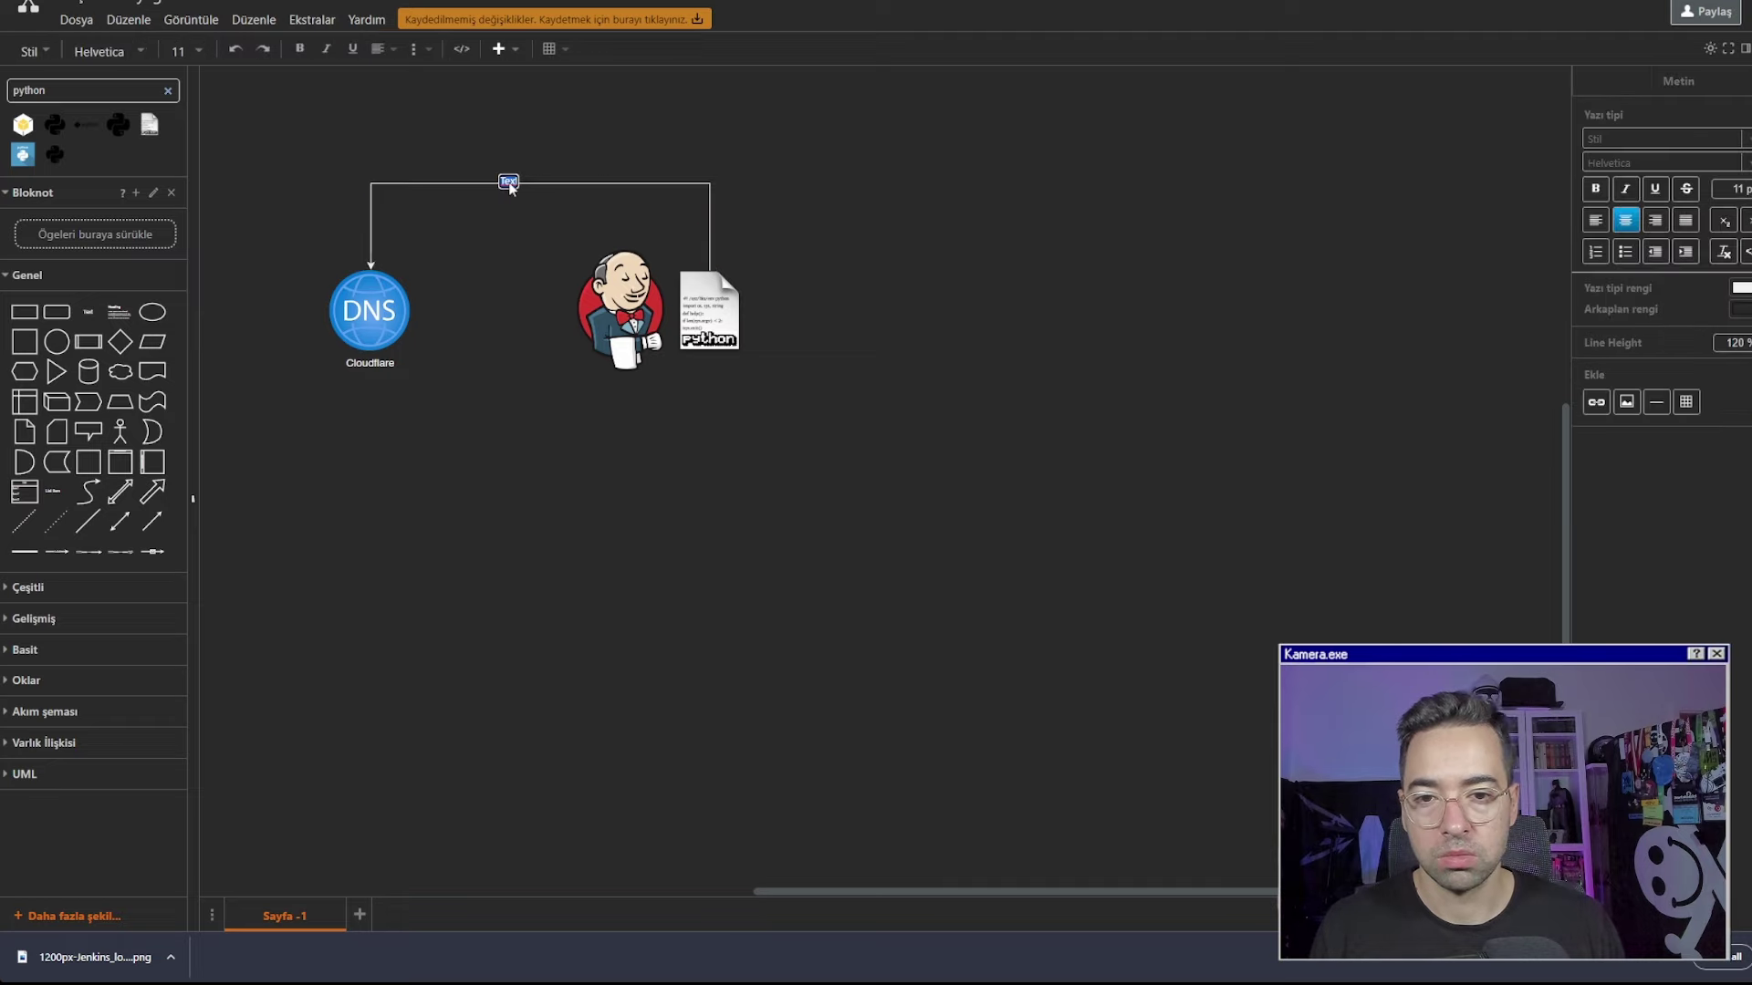
key(BackSpace)
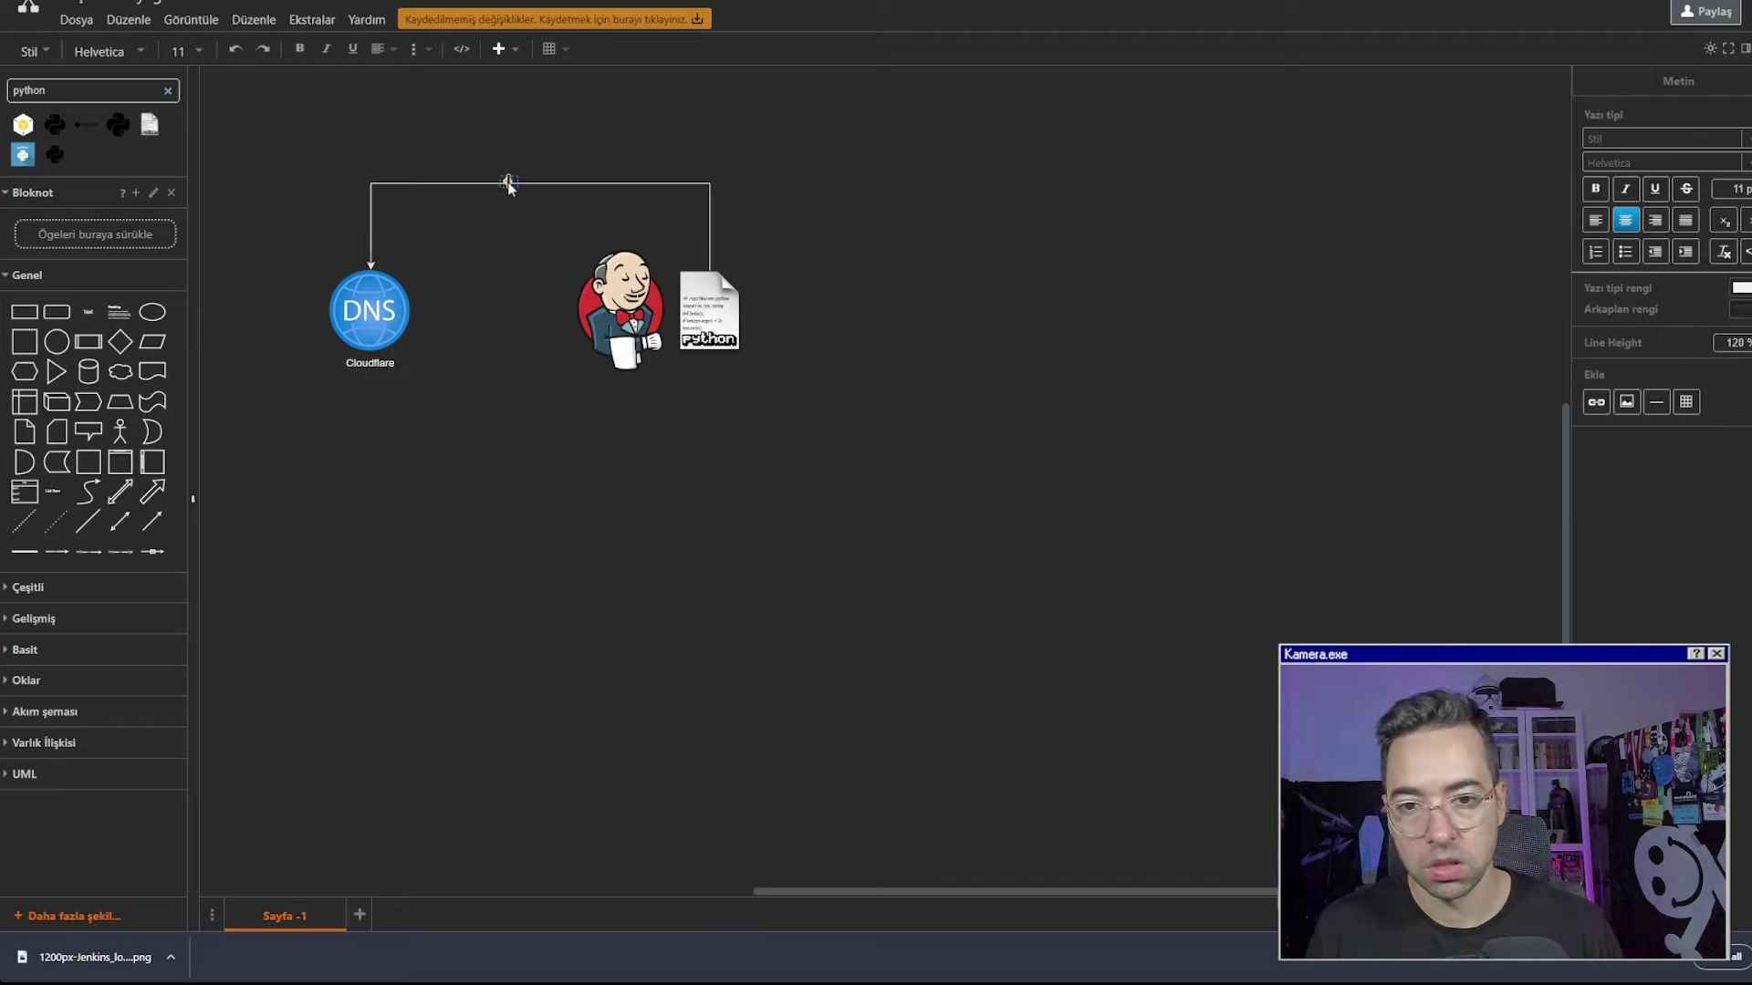
text(Domain)
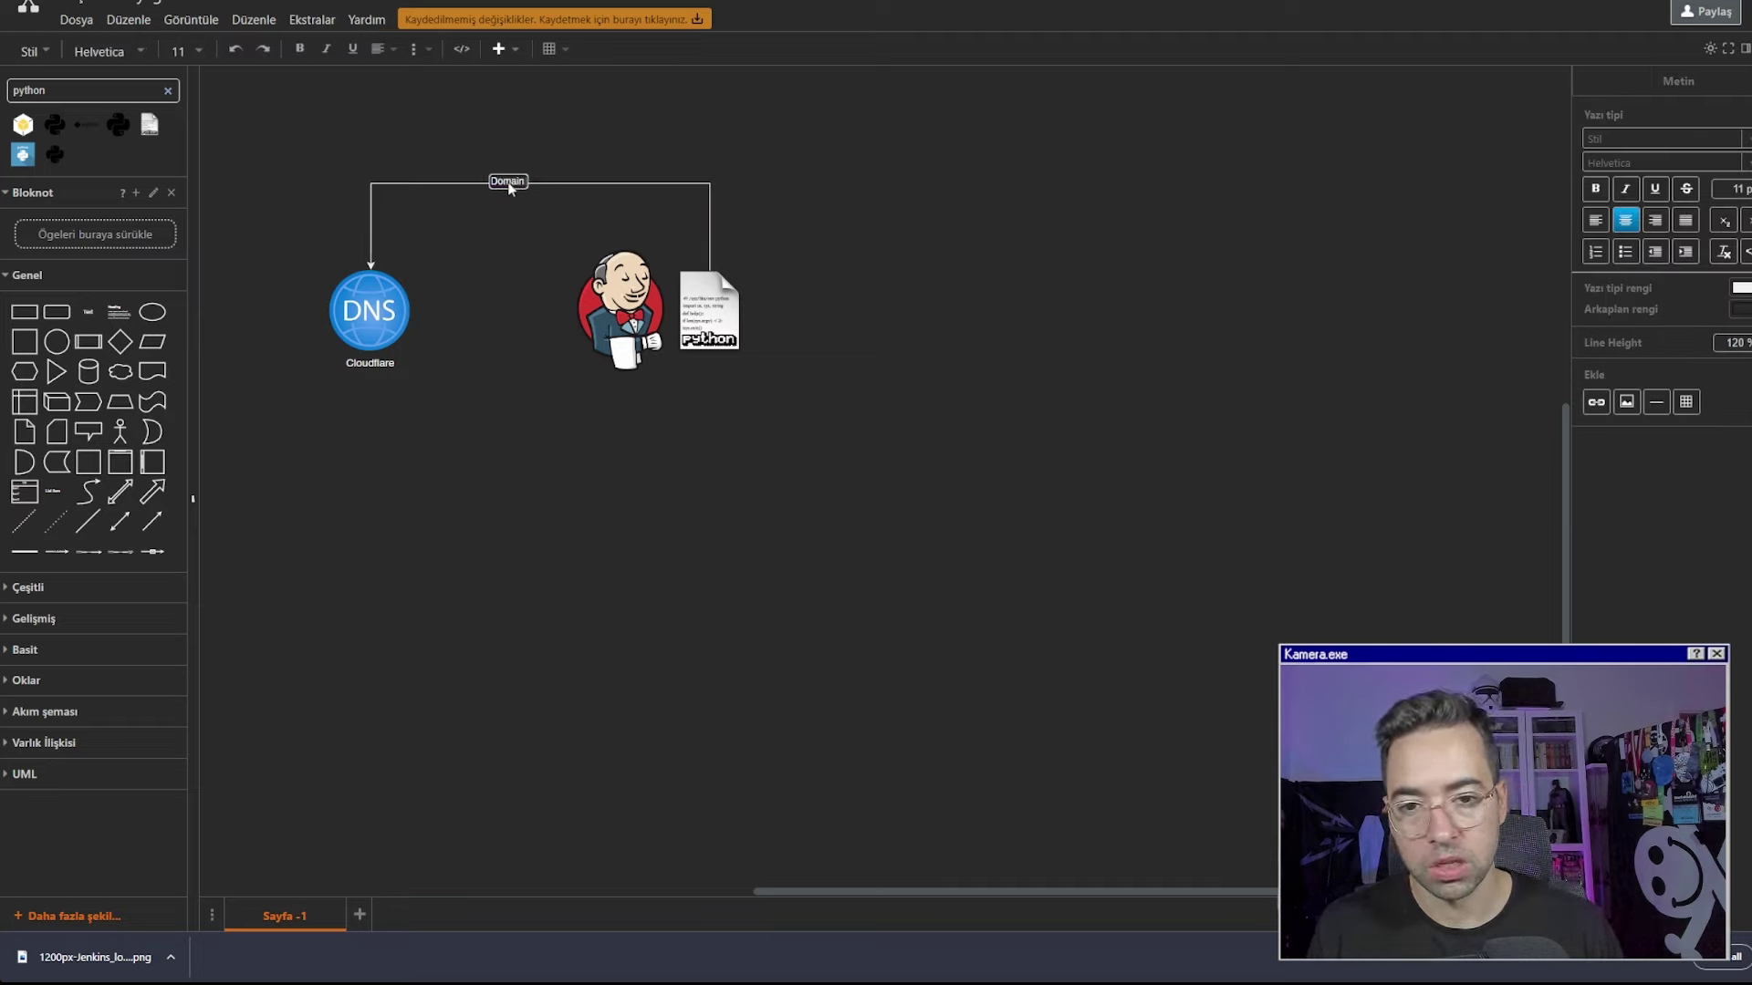
text( Listesini Al)
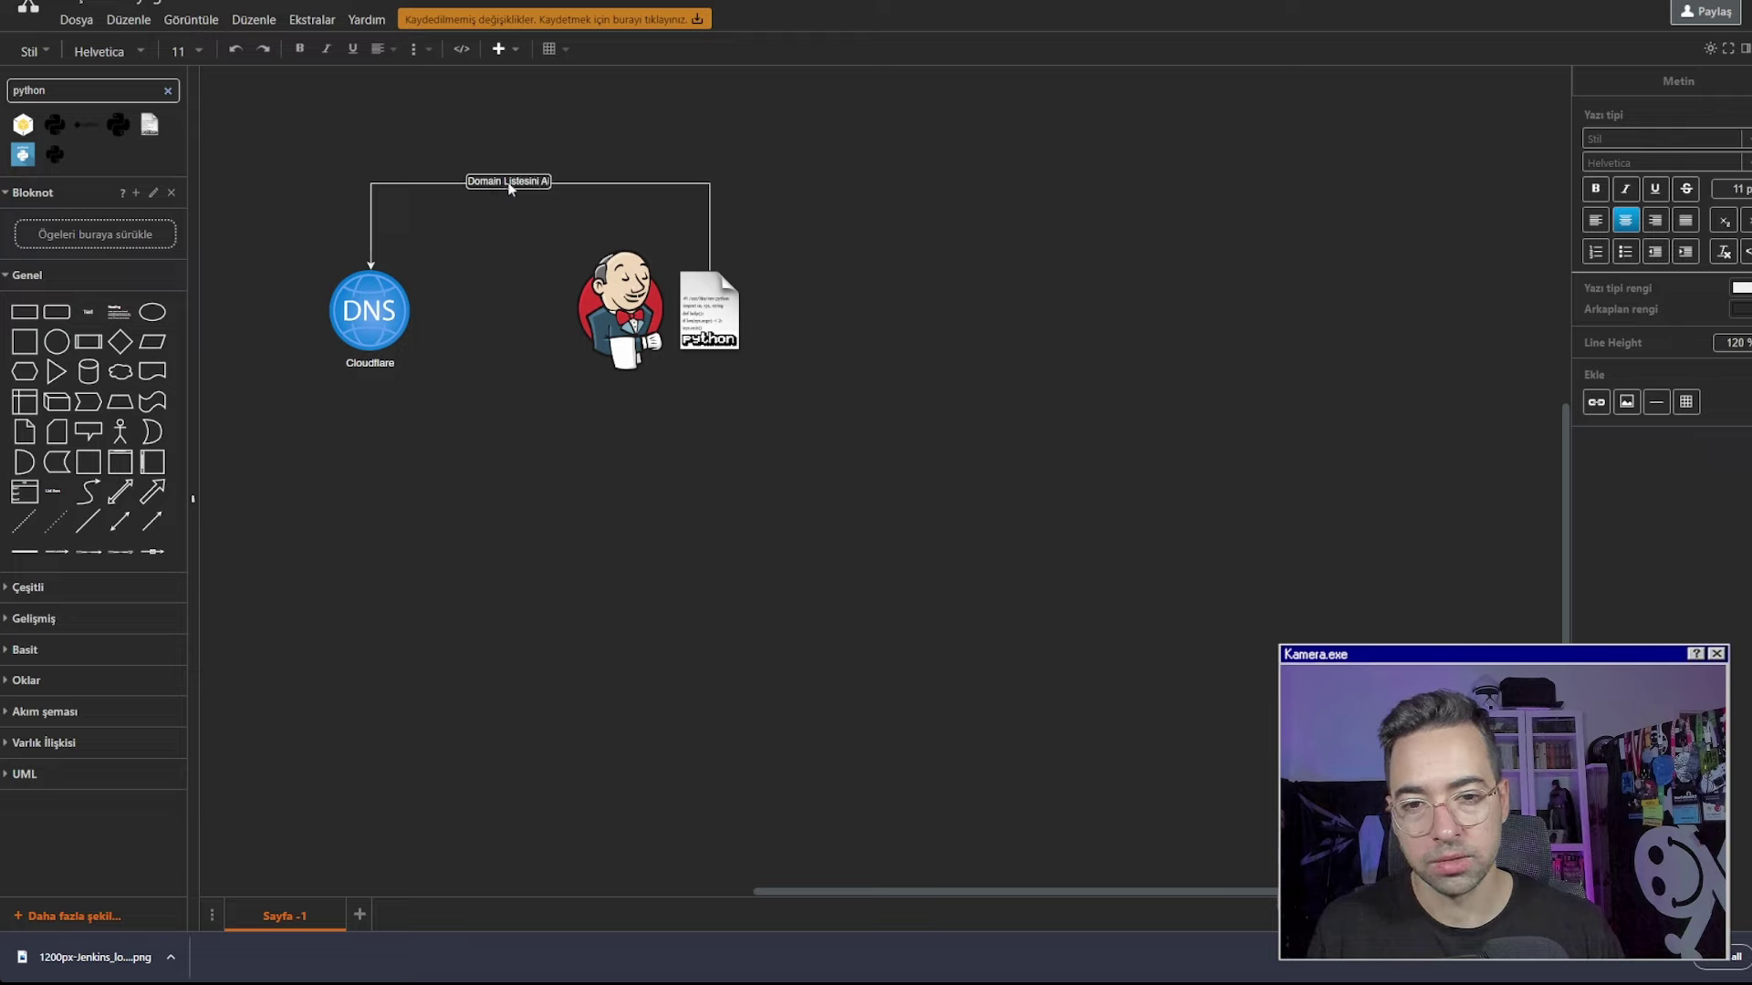
click(704, 413)
click(750, 321)
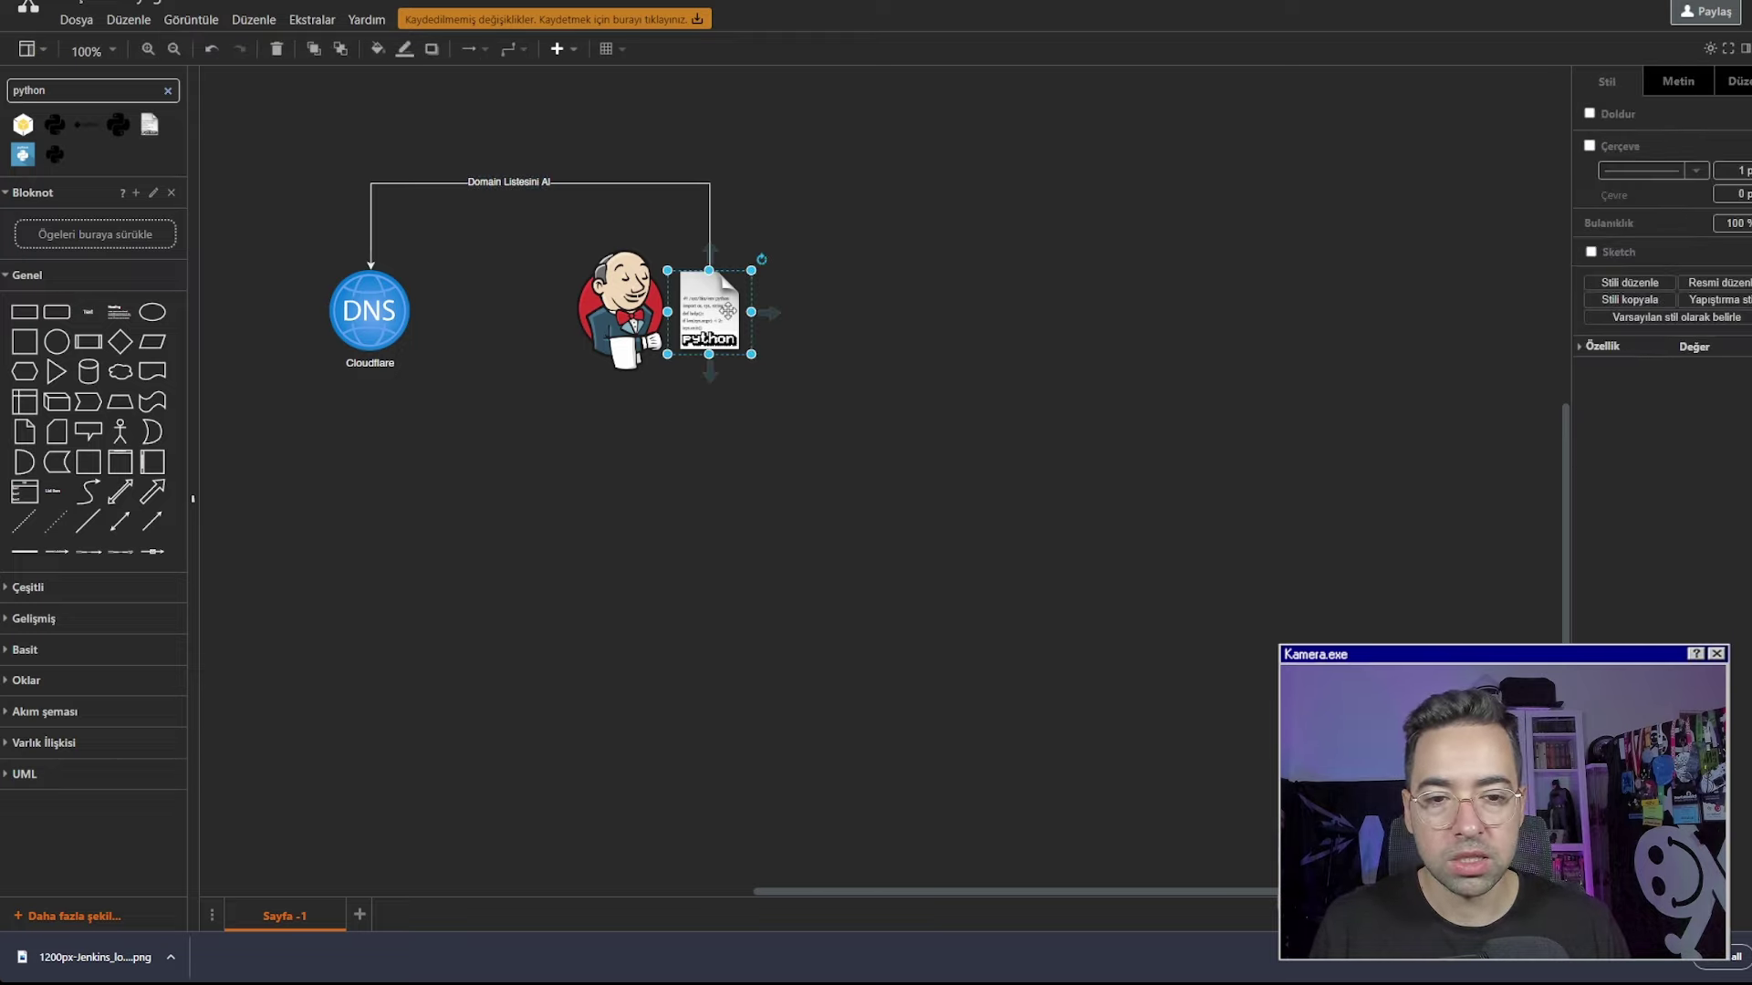
drag(761, 319, 822, 310)
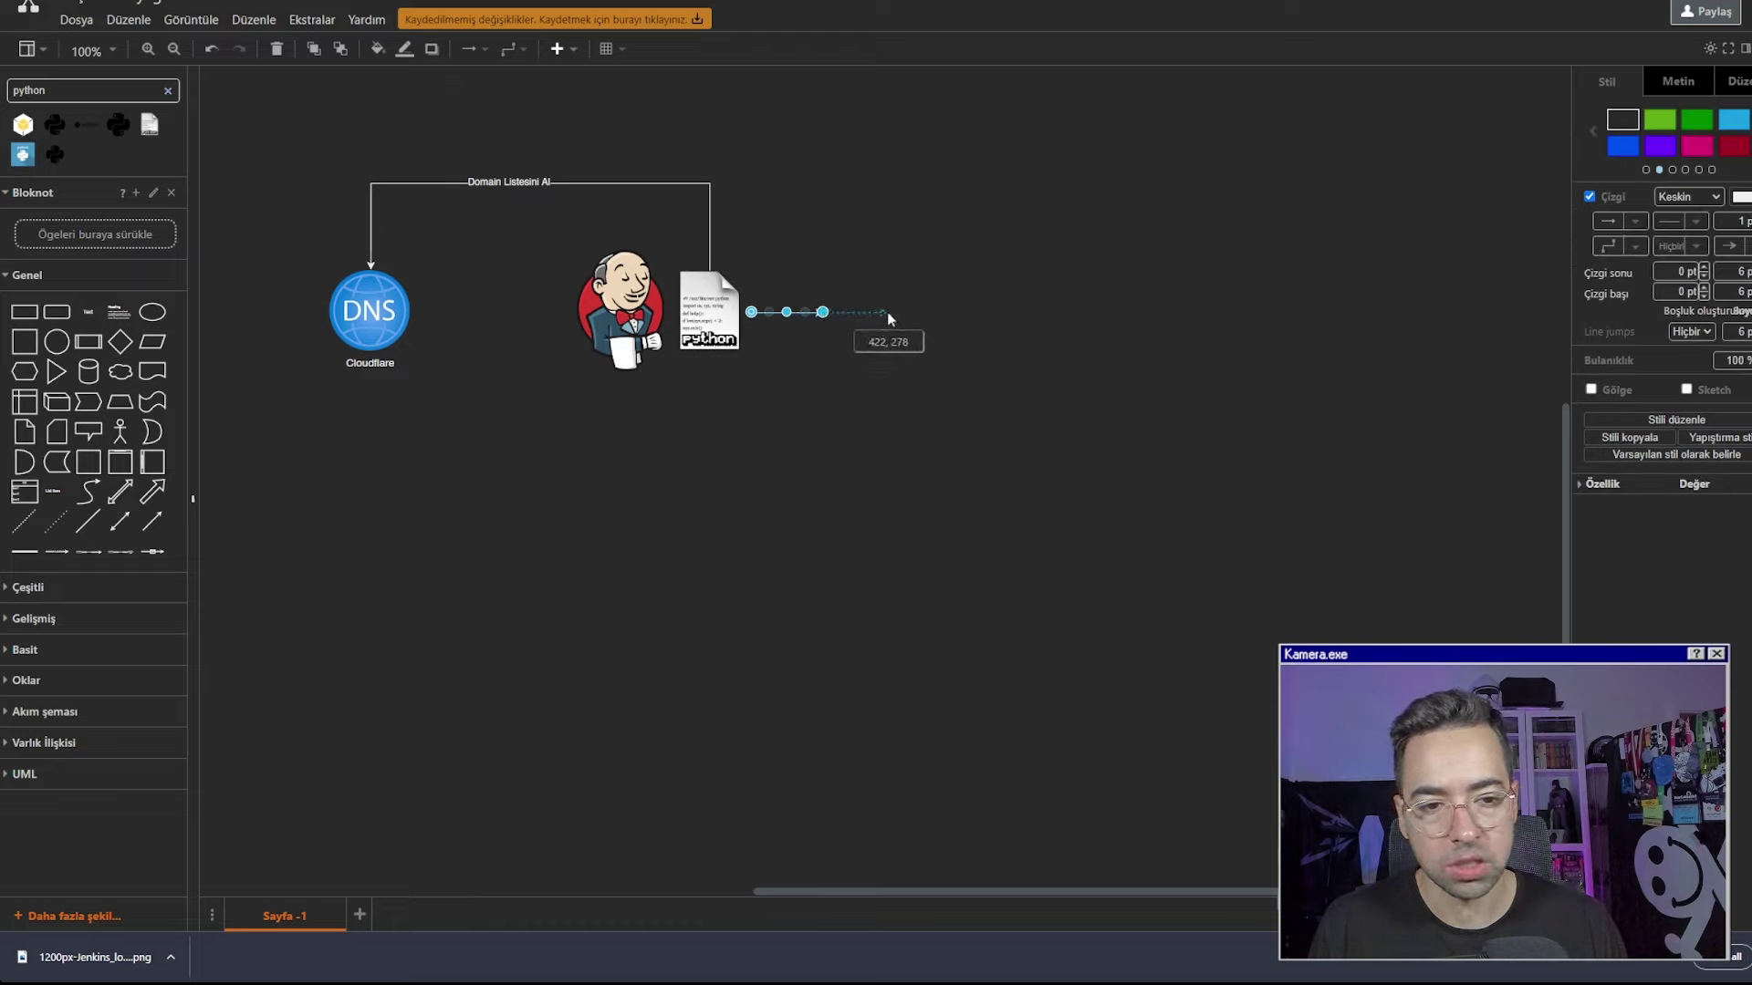
key(Delete)
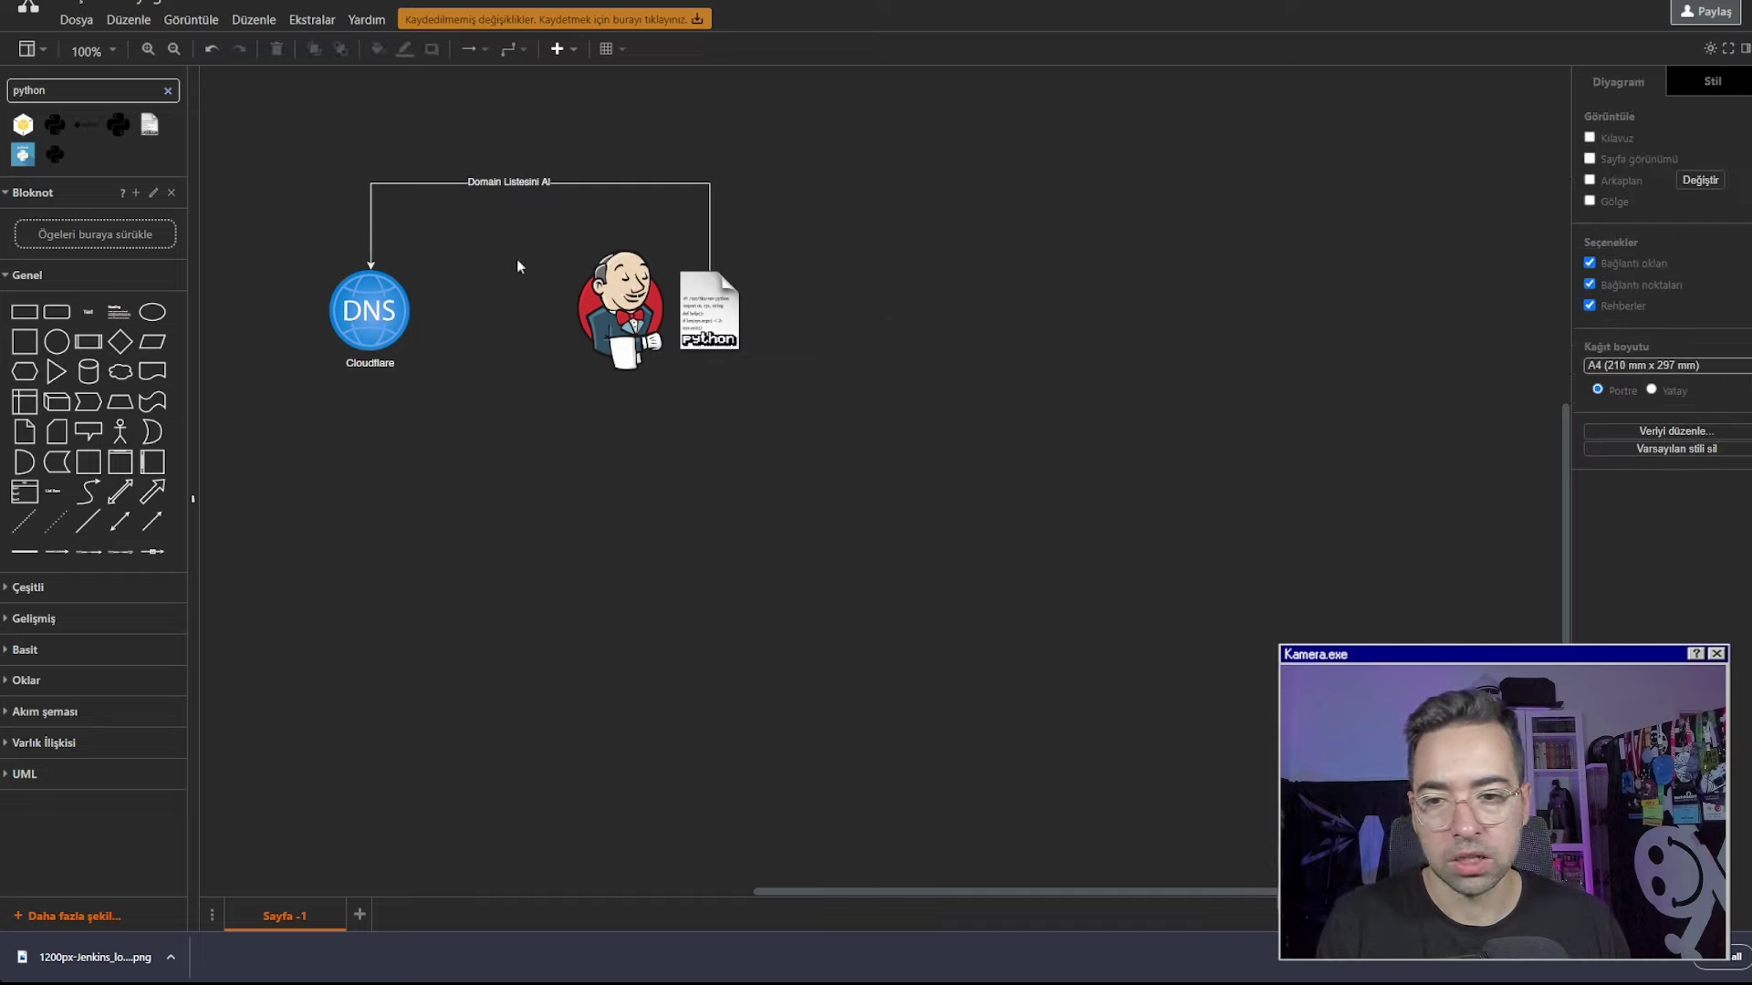
Search the shape library for "browser" and place a blue browser window shape to the upper right of the Python script
double_click(115, 95)
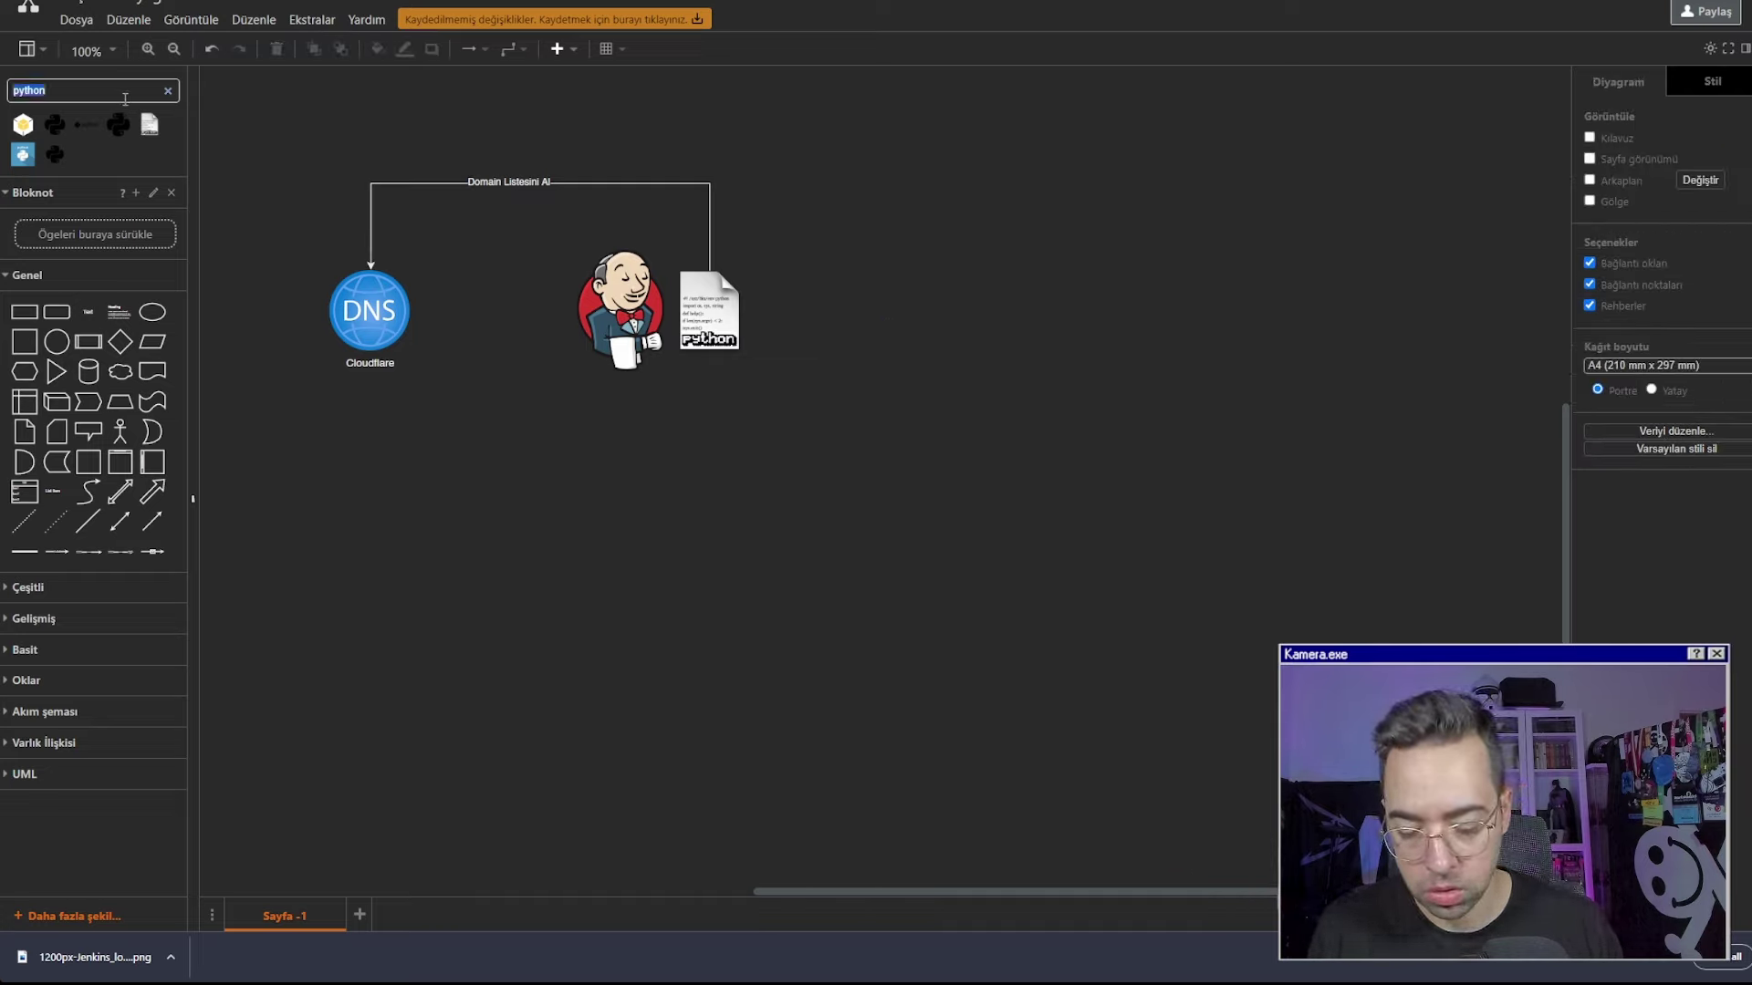
text(browser)
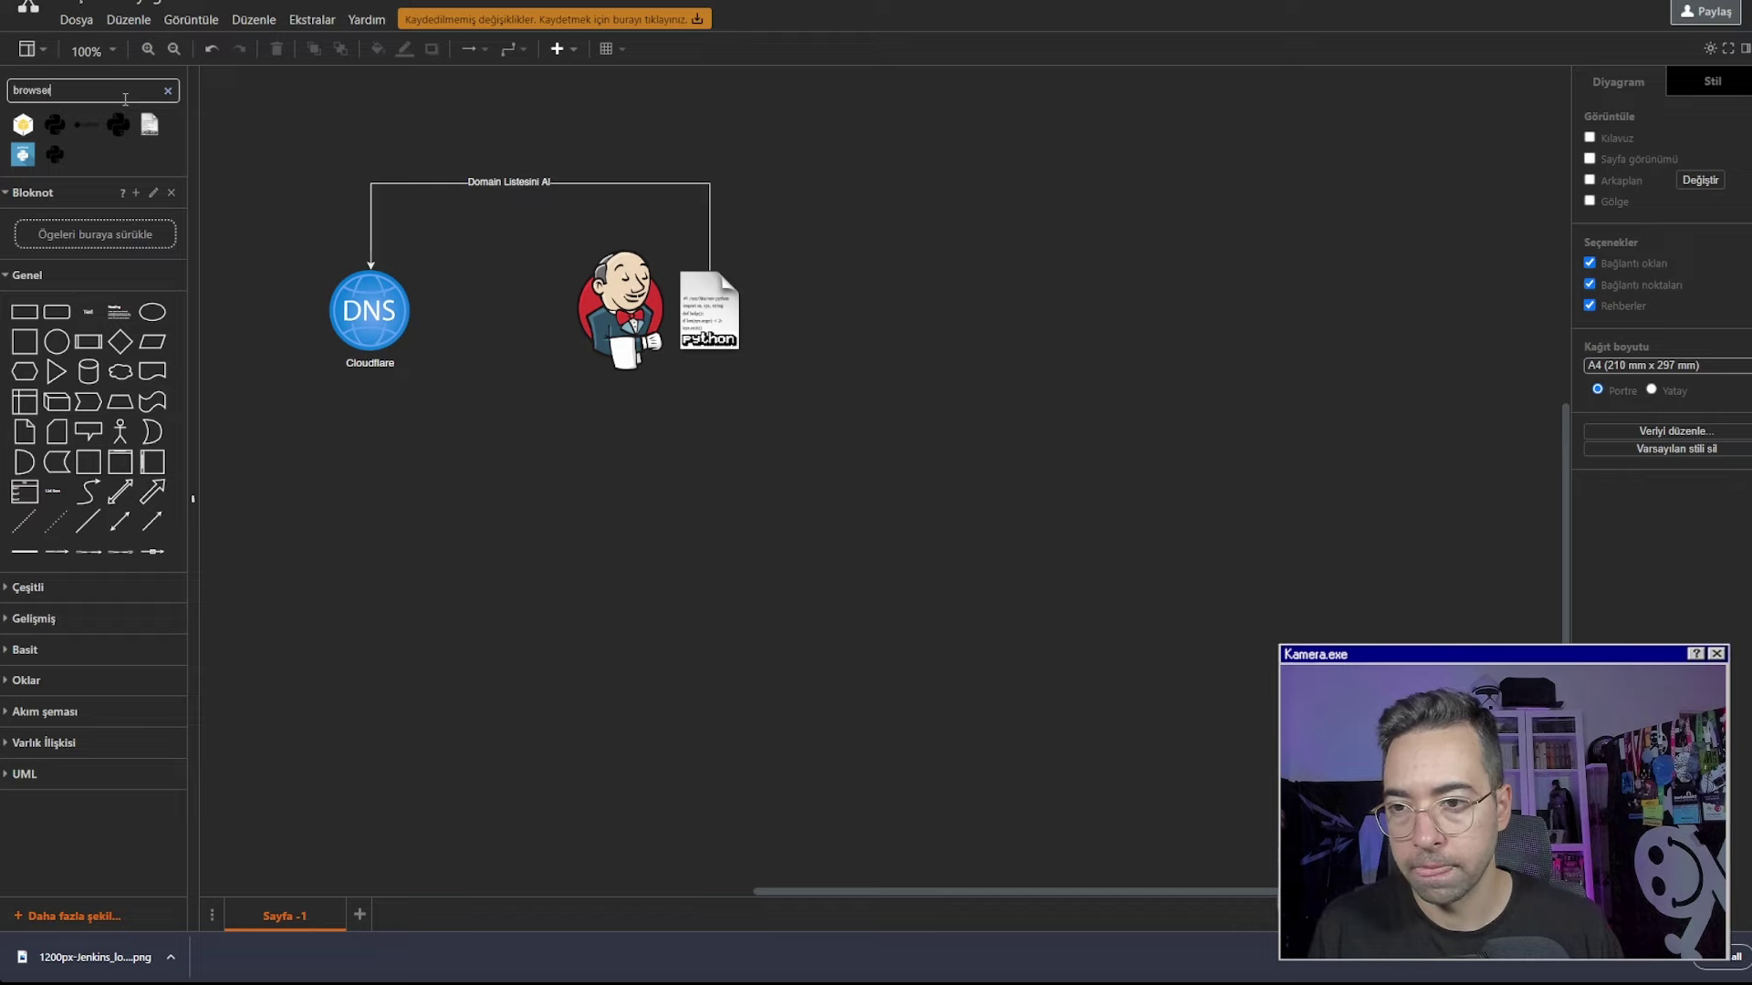
key(Return)
drag(86, 125, 884, 196)
click(896, 265)
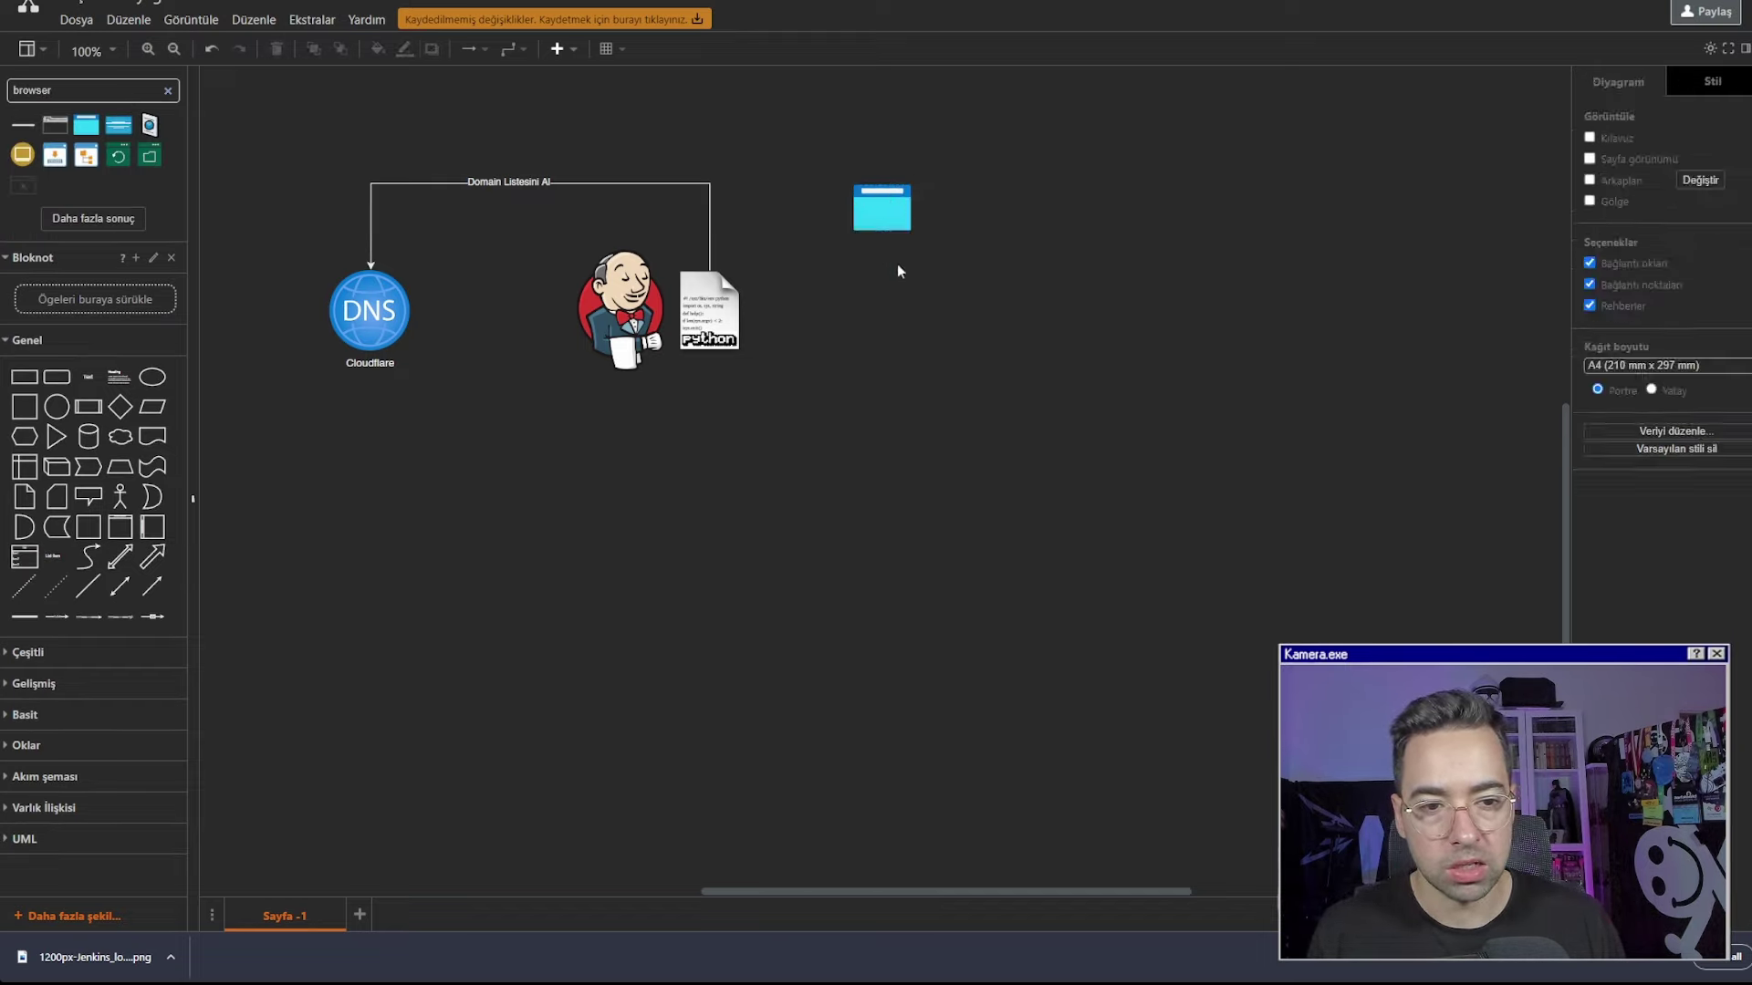
Duplicate the browser shape to form a vertical column of four evenly spaced browser windows
click(881, 252)
key(ctrl+d)
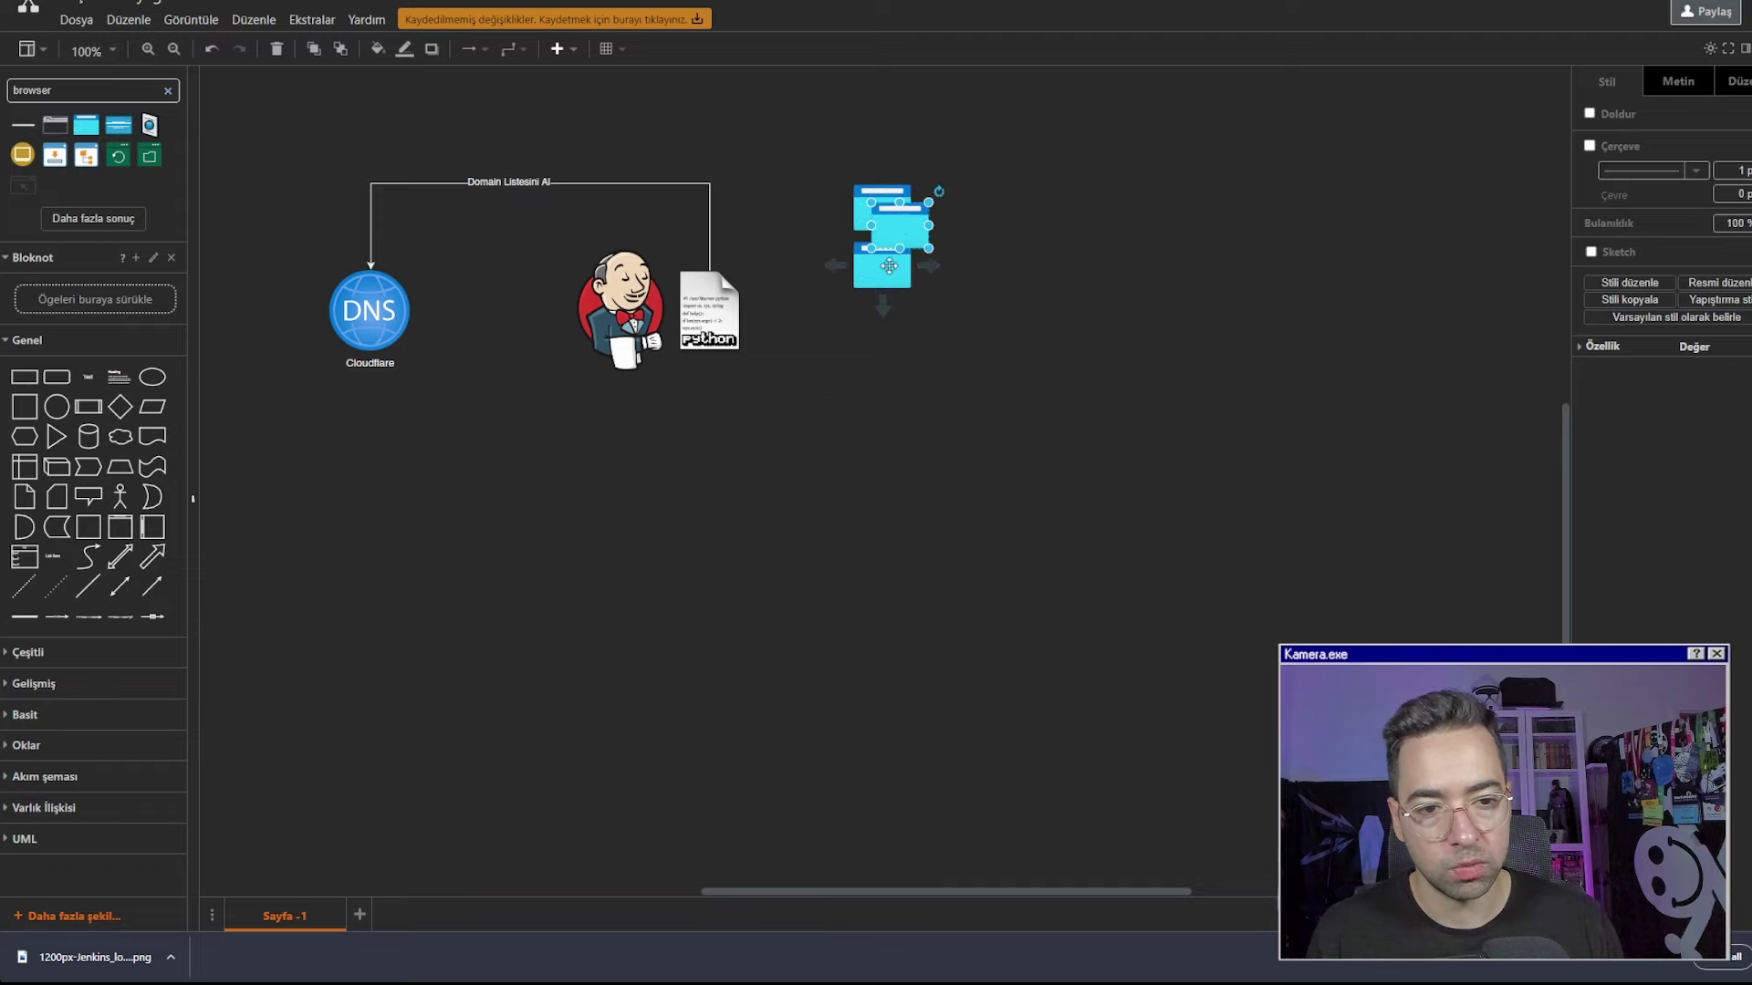
drag(890, 274, 890, 375)
key(ctrl+d)
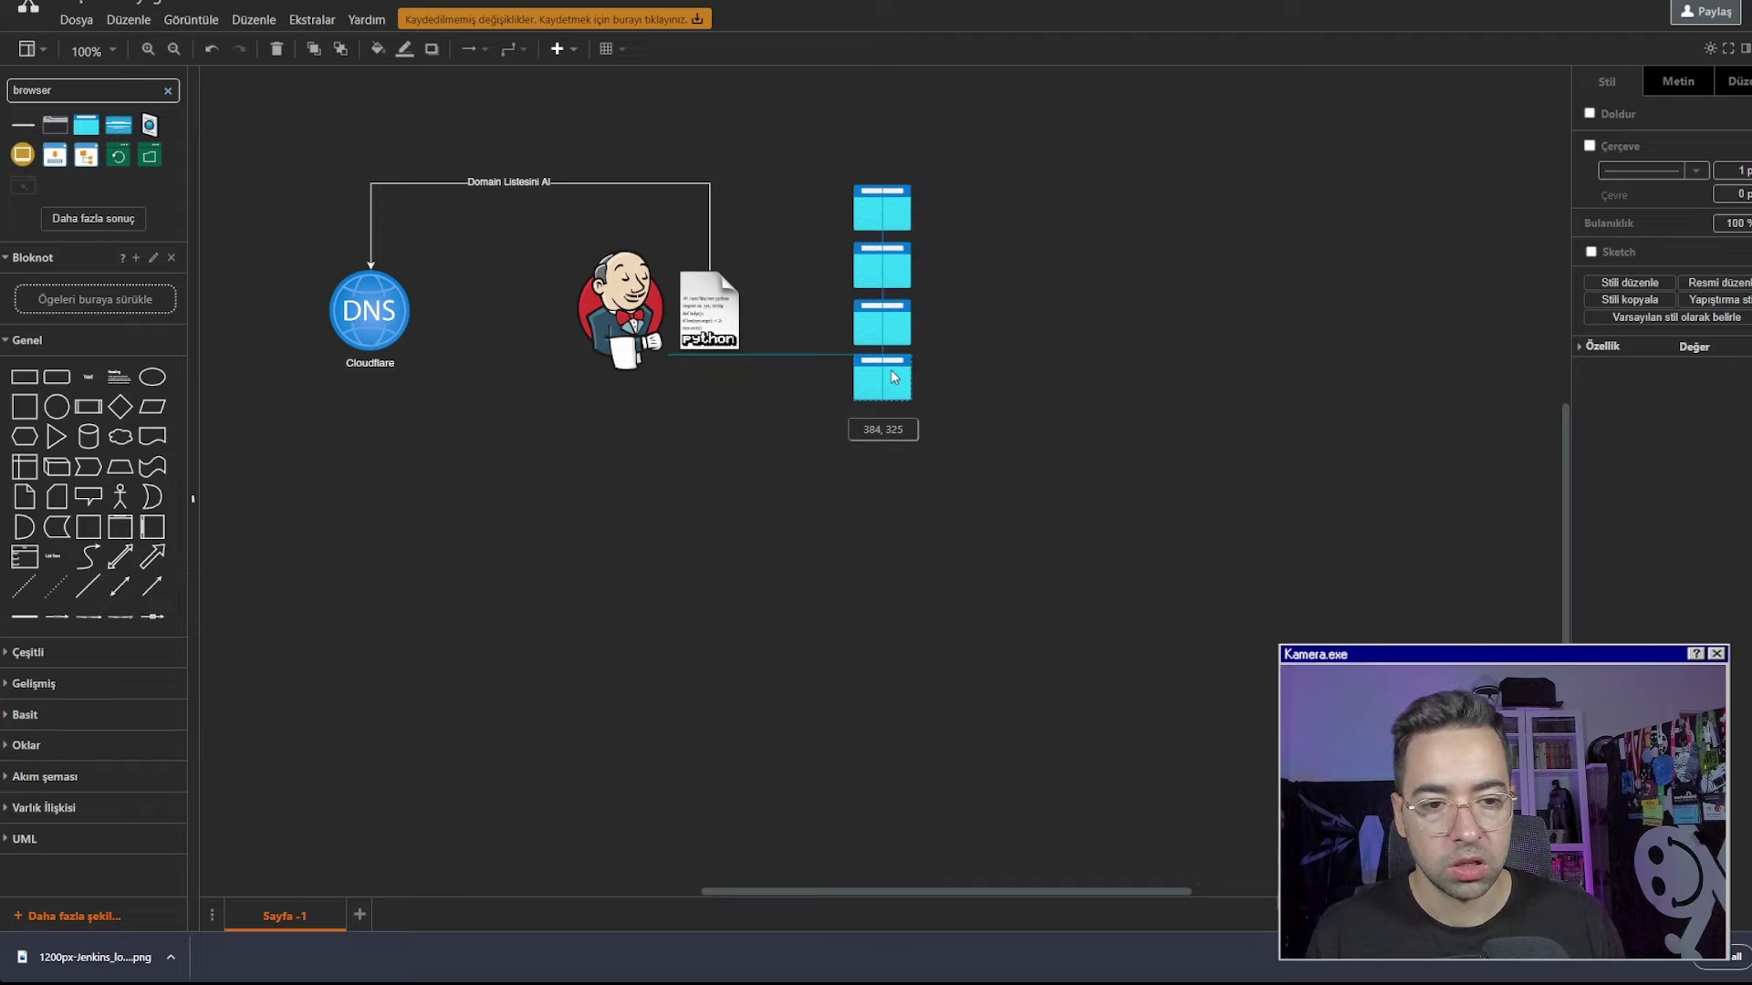
click(790, 323)
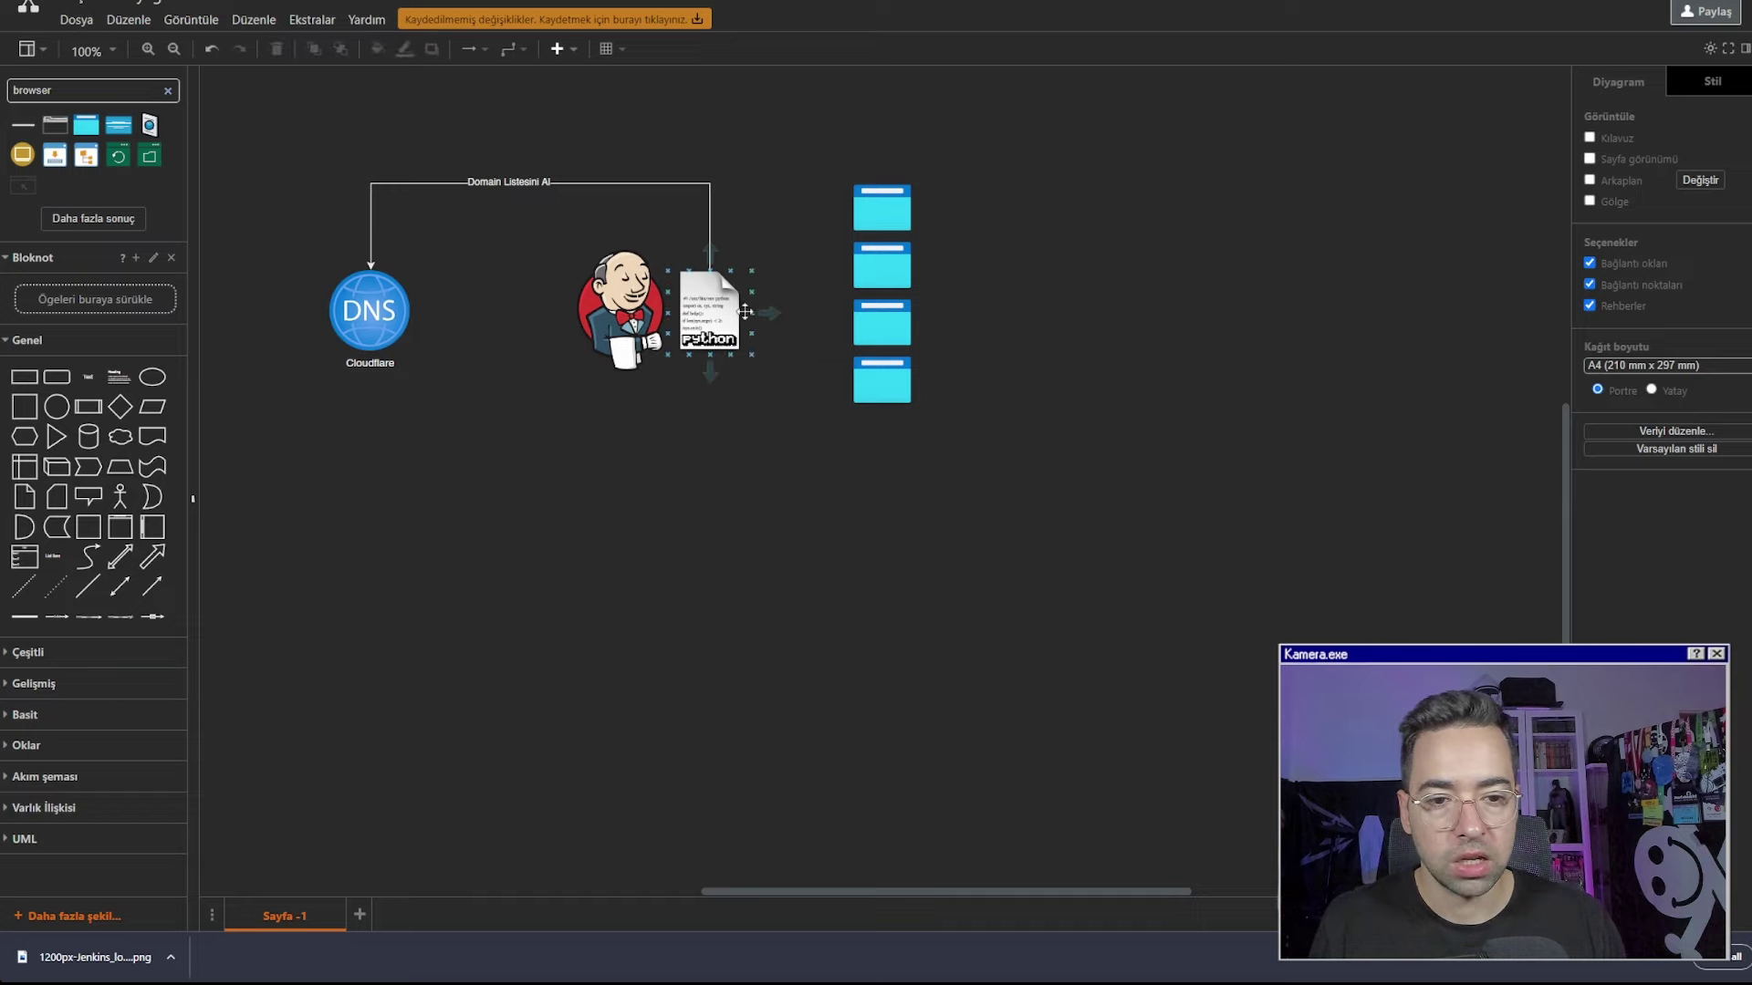
Connect the Python script's right edge to the first and last browser shapes in the column with arrows
drag(753, 312, 853, 211)
click(750, 314)
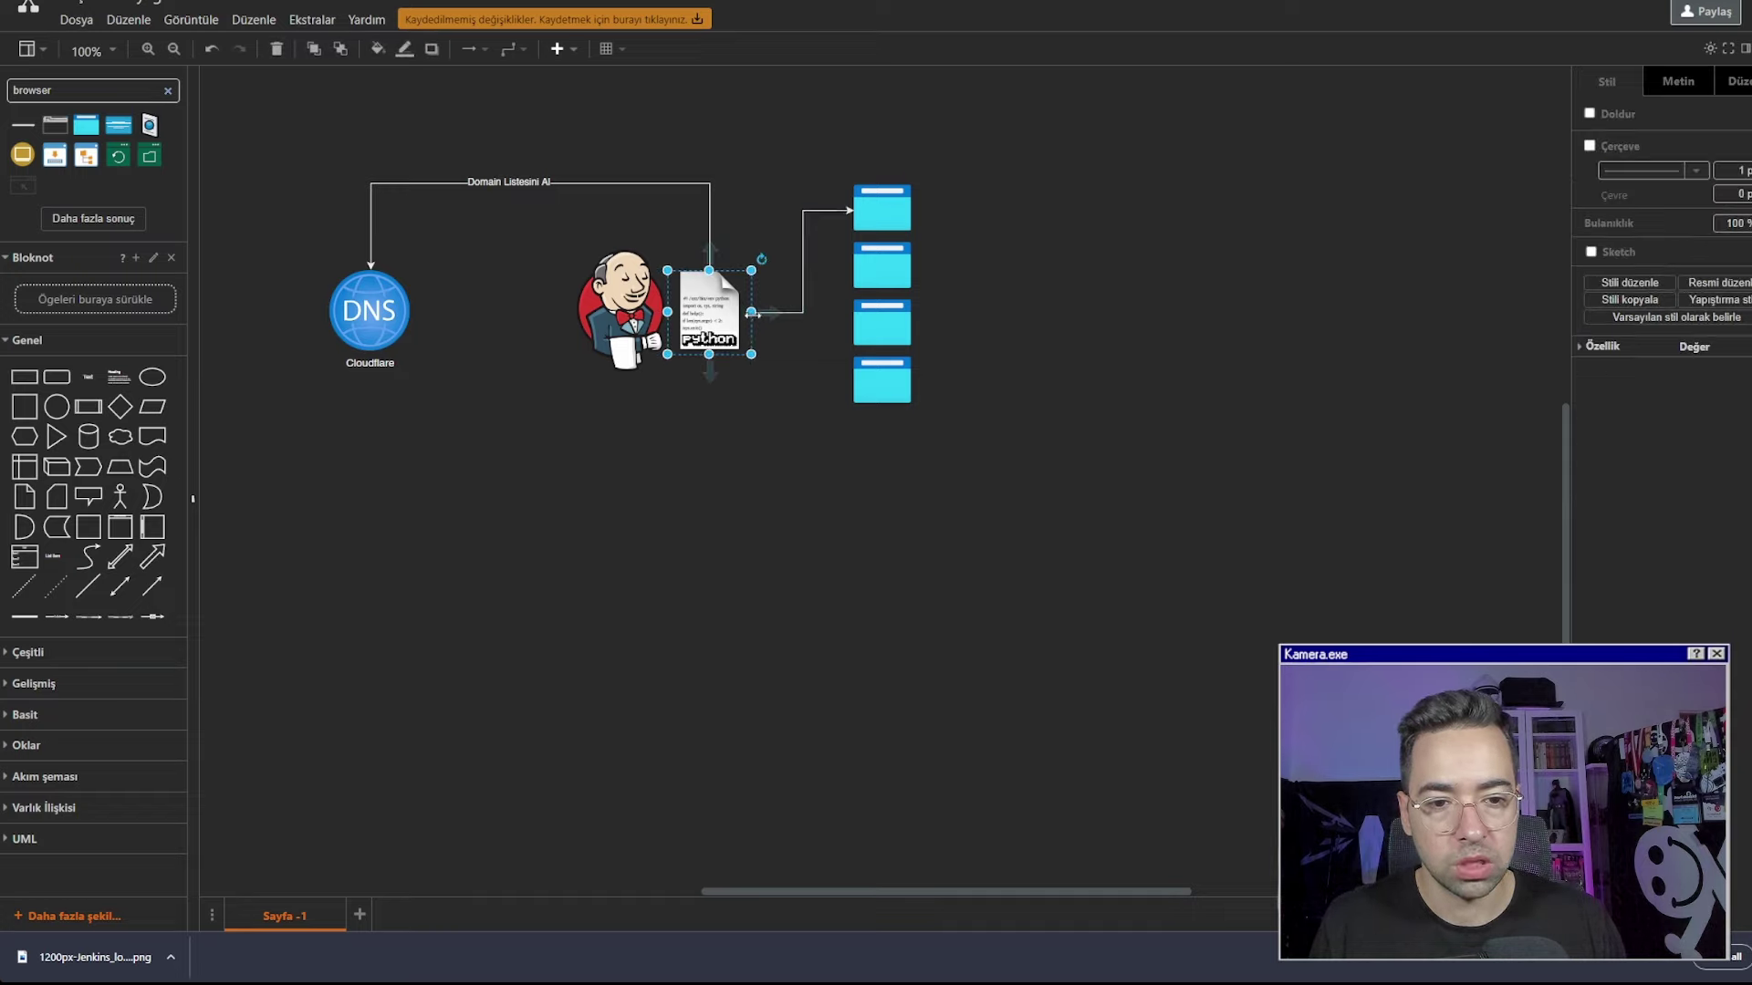
drag(750, 313, 855, 391)
click(916, 290)
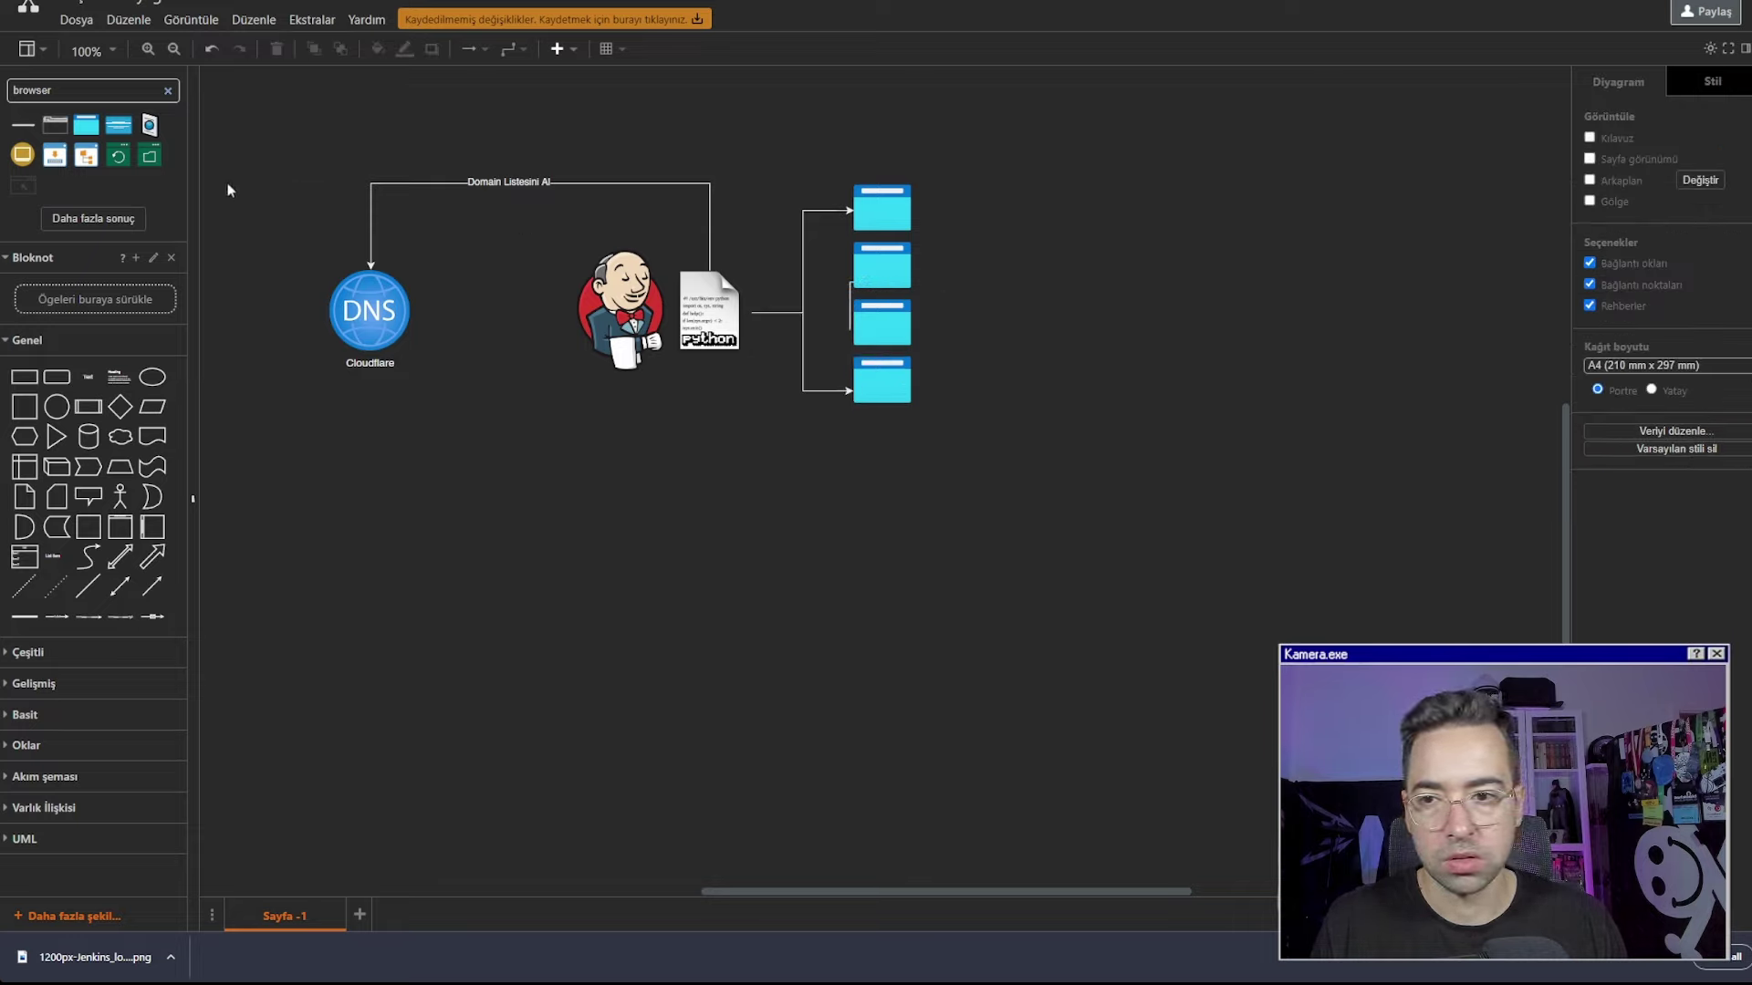
Search the shape library for "list", place a list right of the browser column, and title it "Vulnerability List"
double_click(89, 83)
text(list)
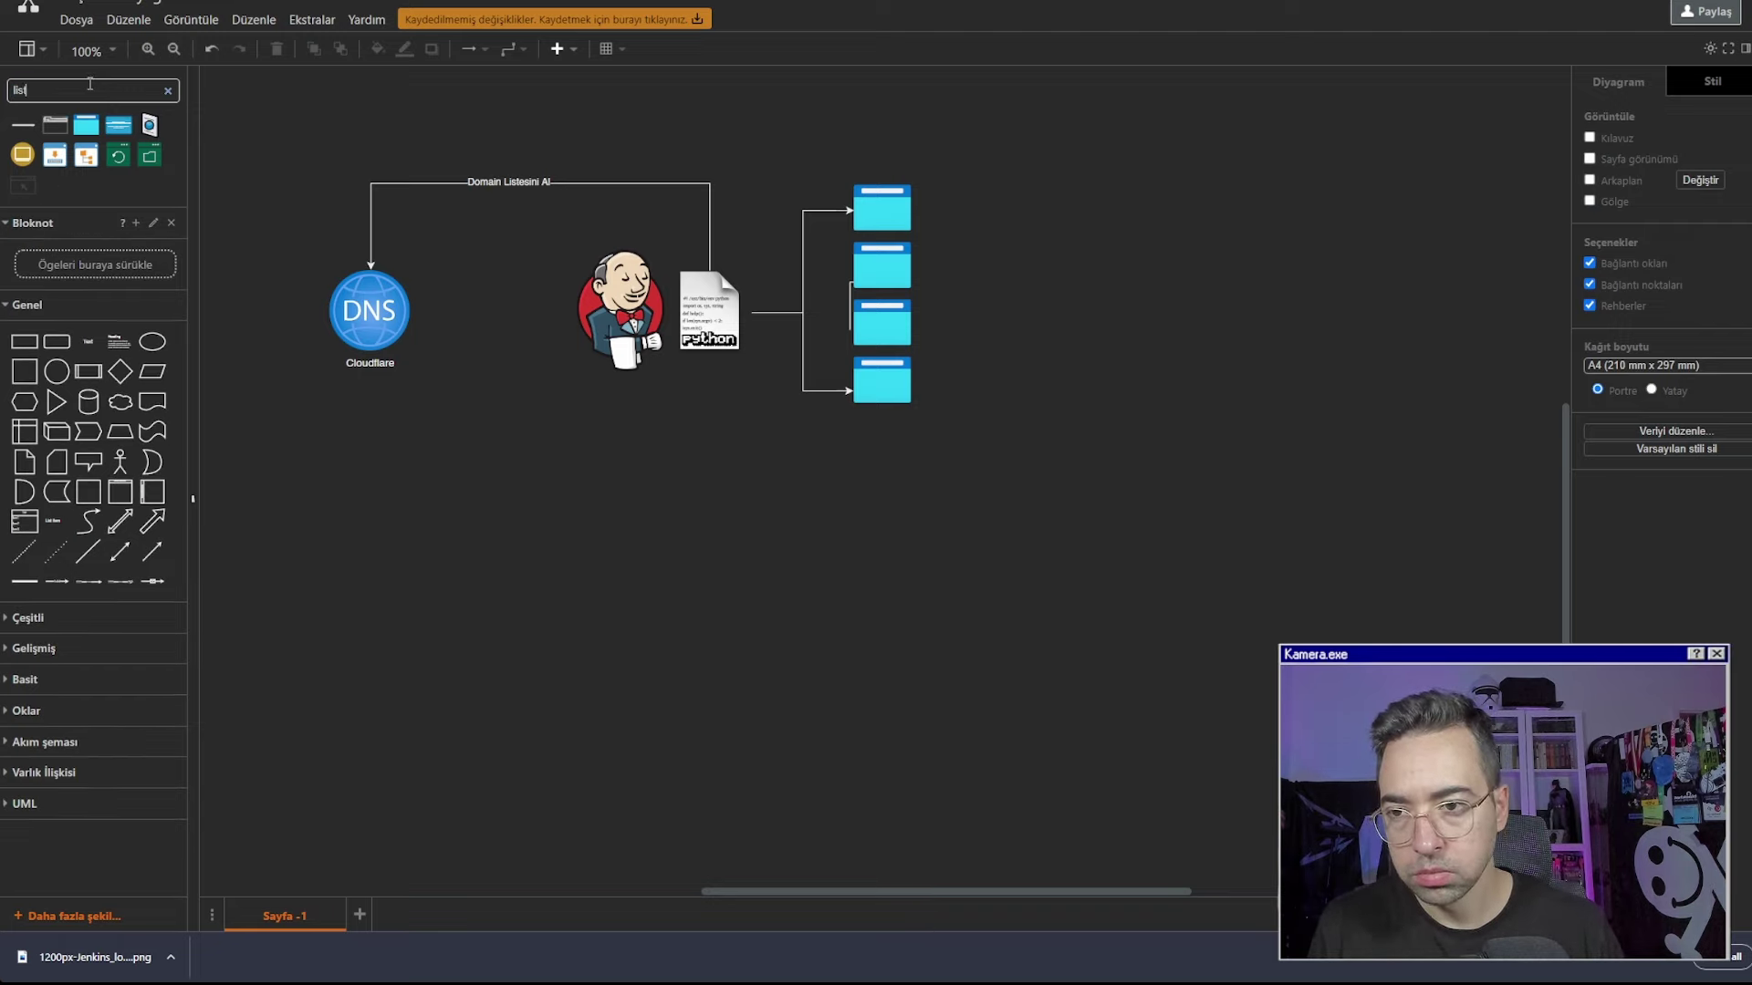
drag(23, 124, 971, 242)
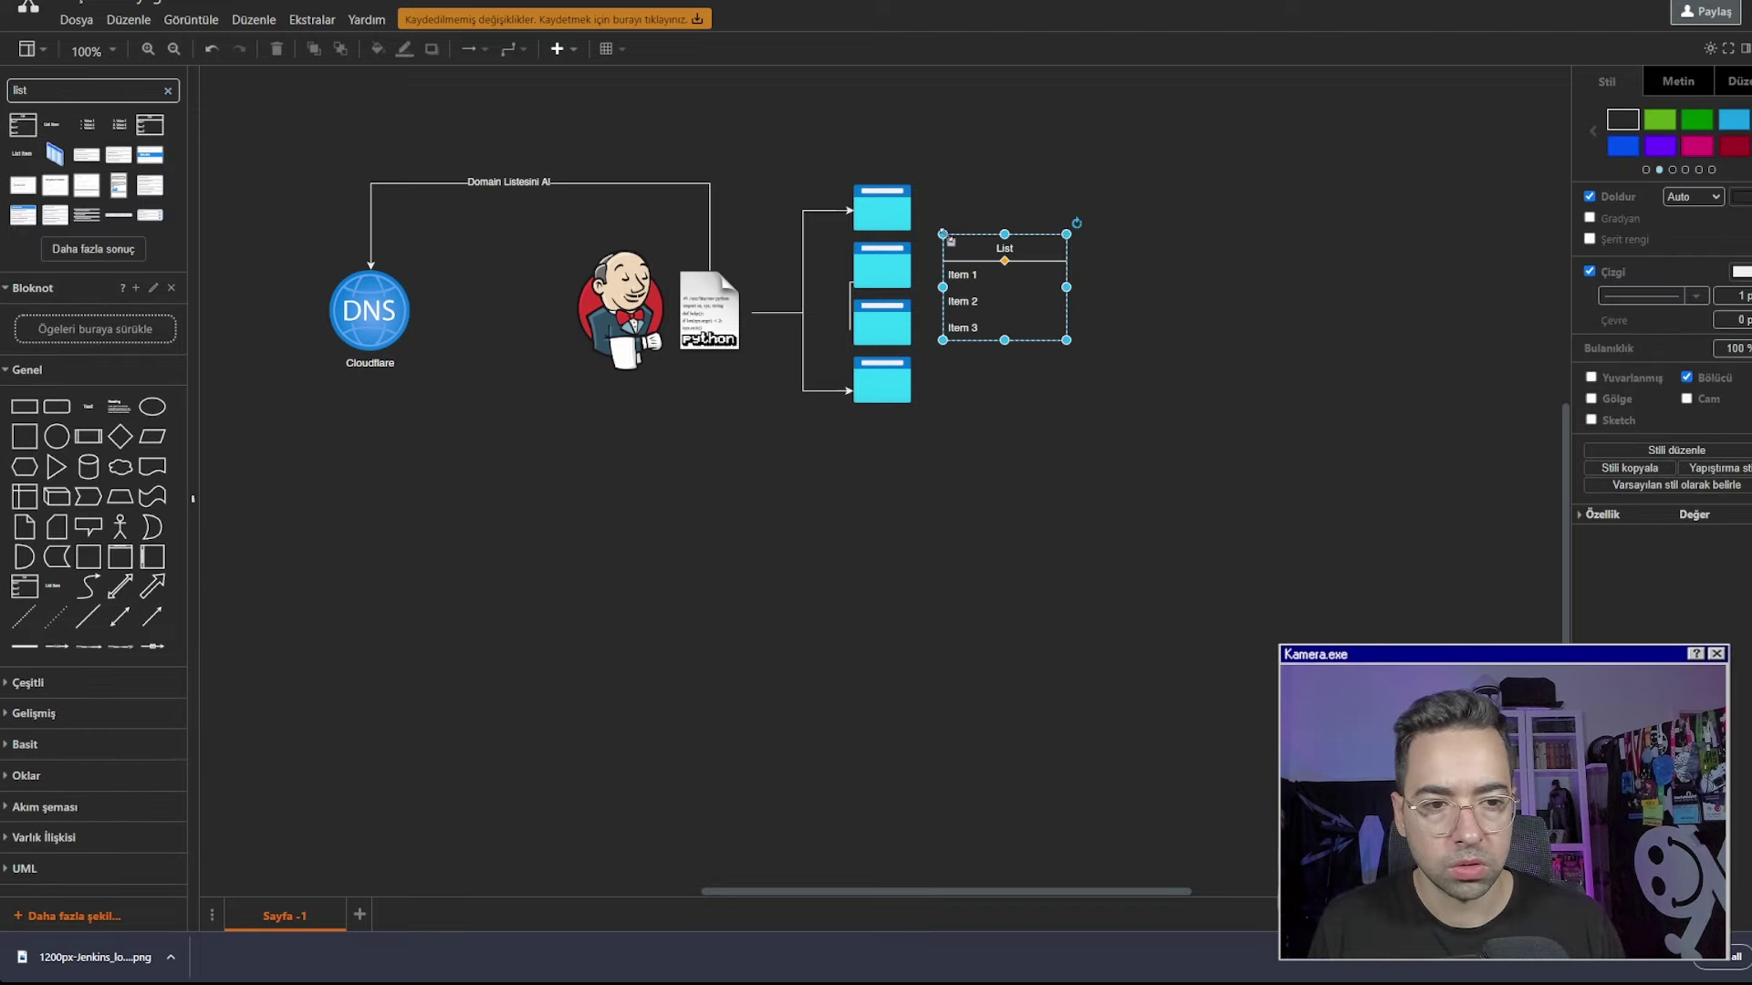
double_click(977, 252)
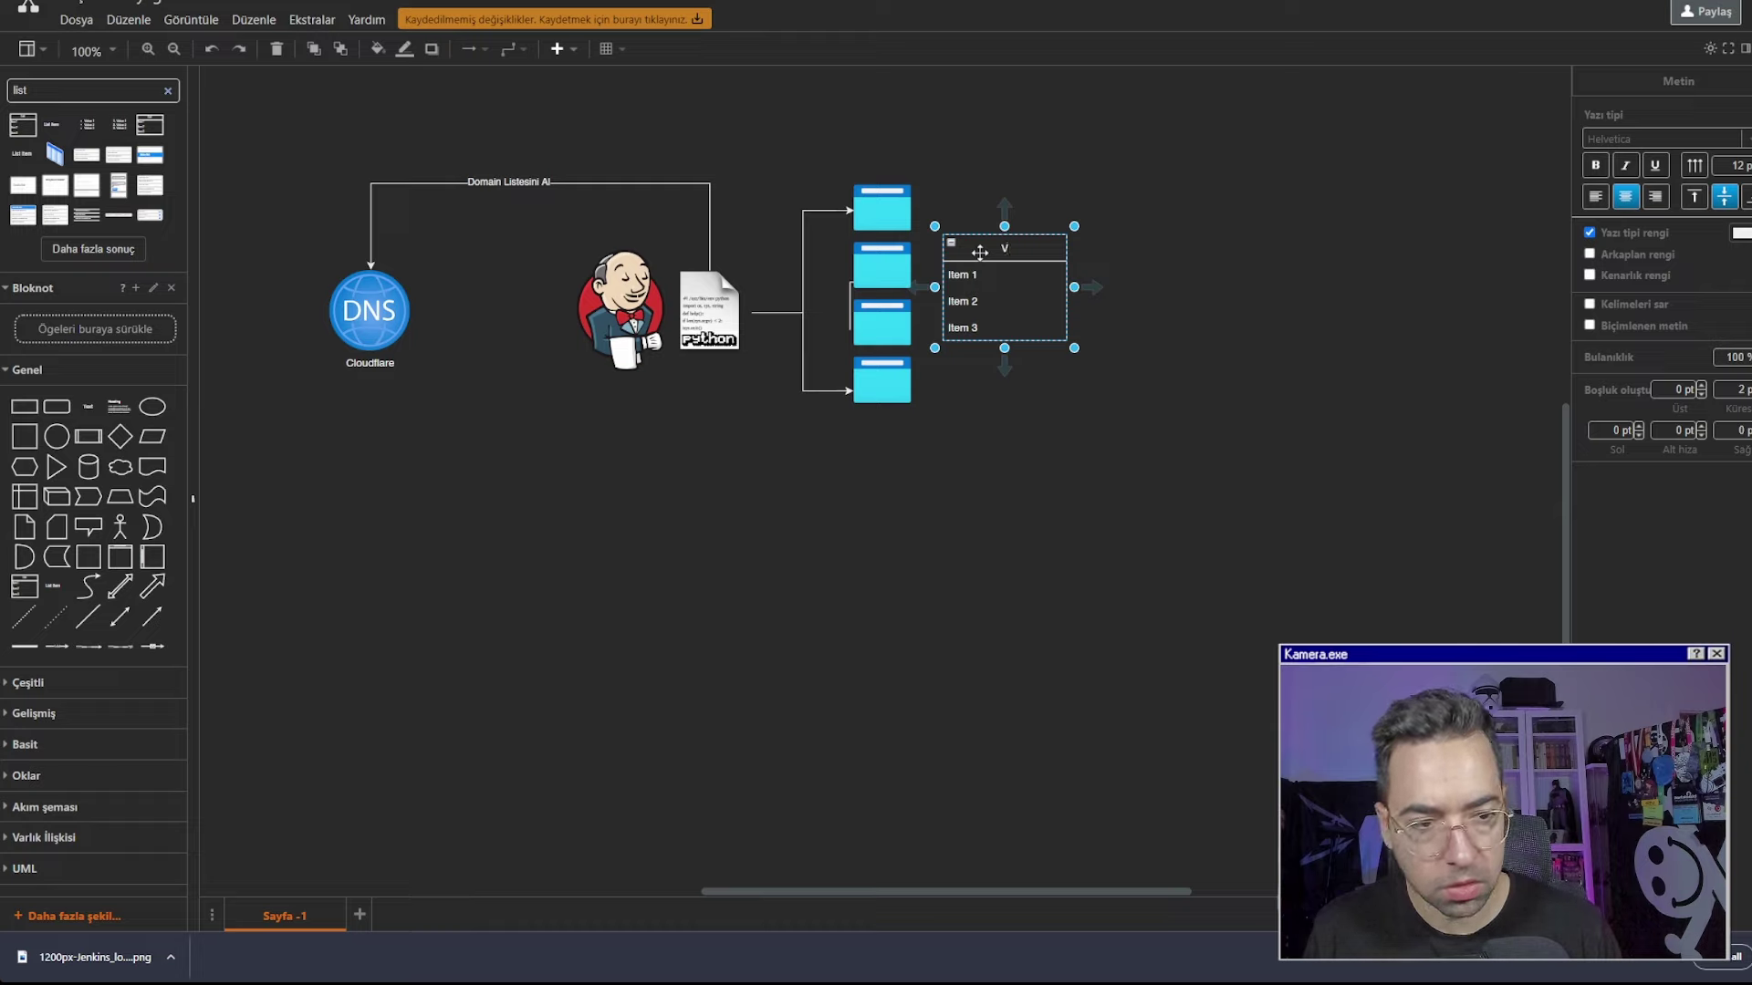
text(Vulnerability List)
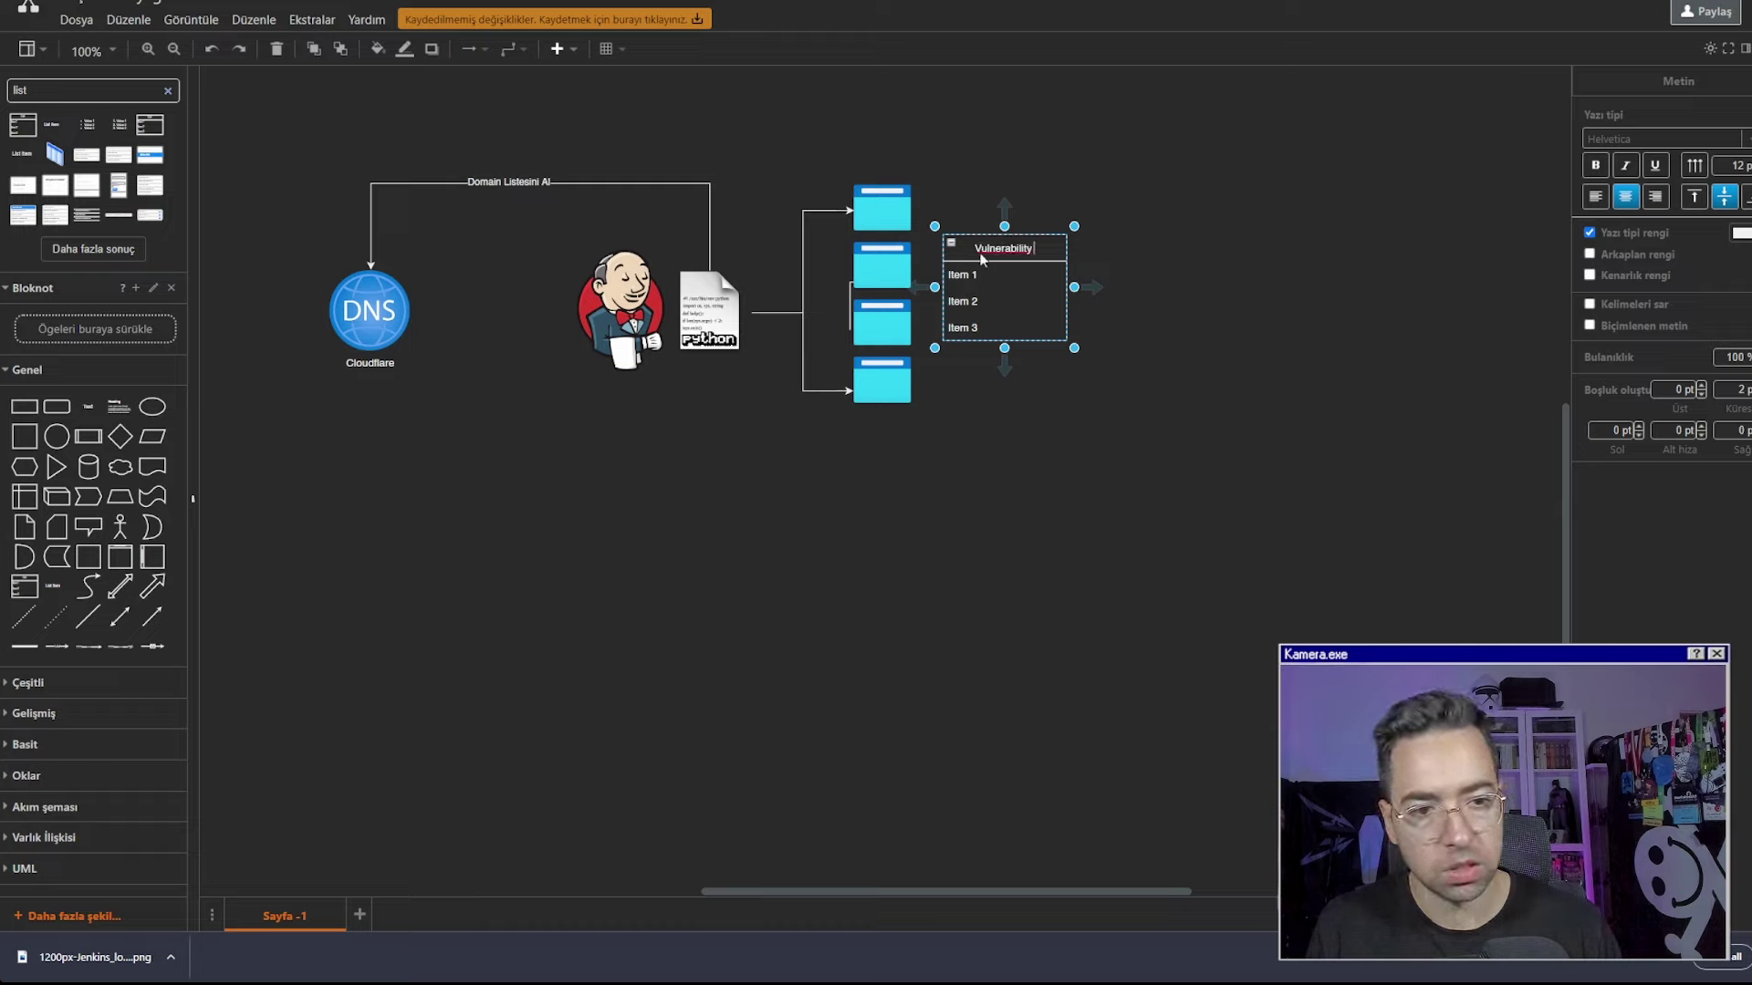
click(1131, 303)
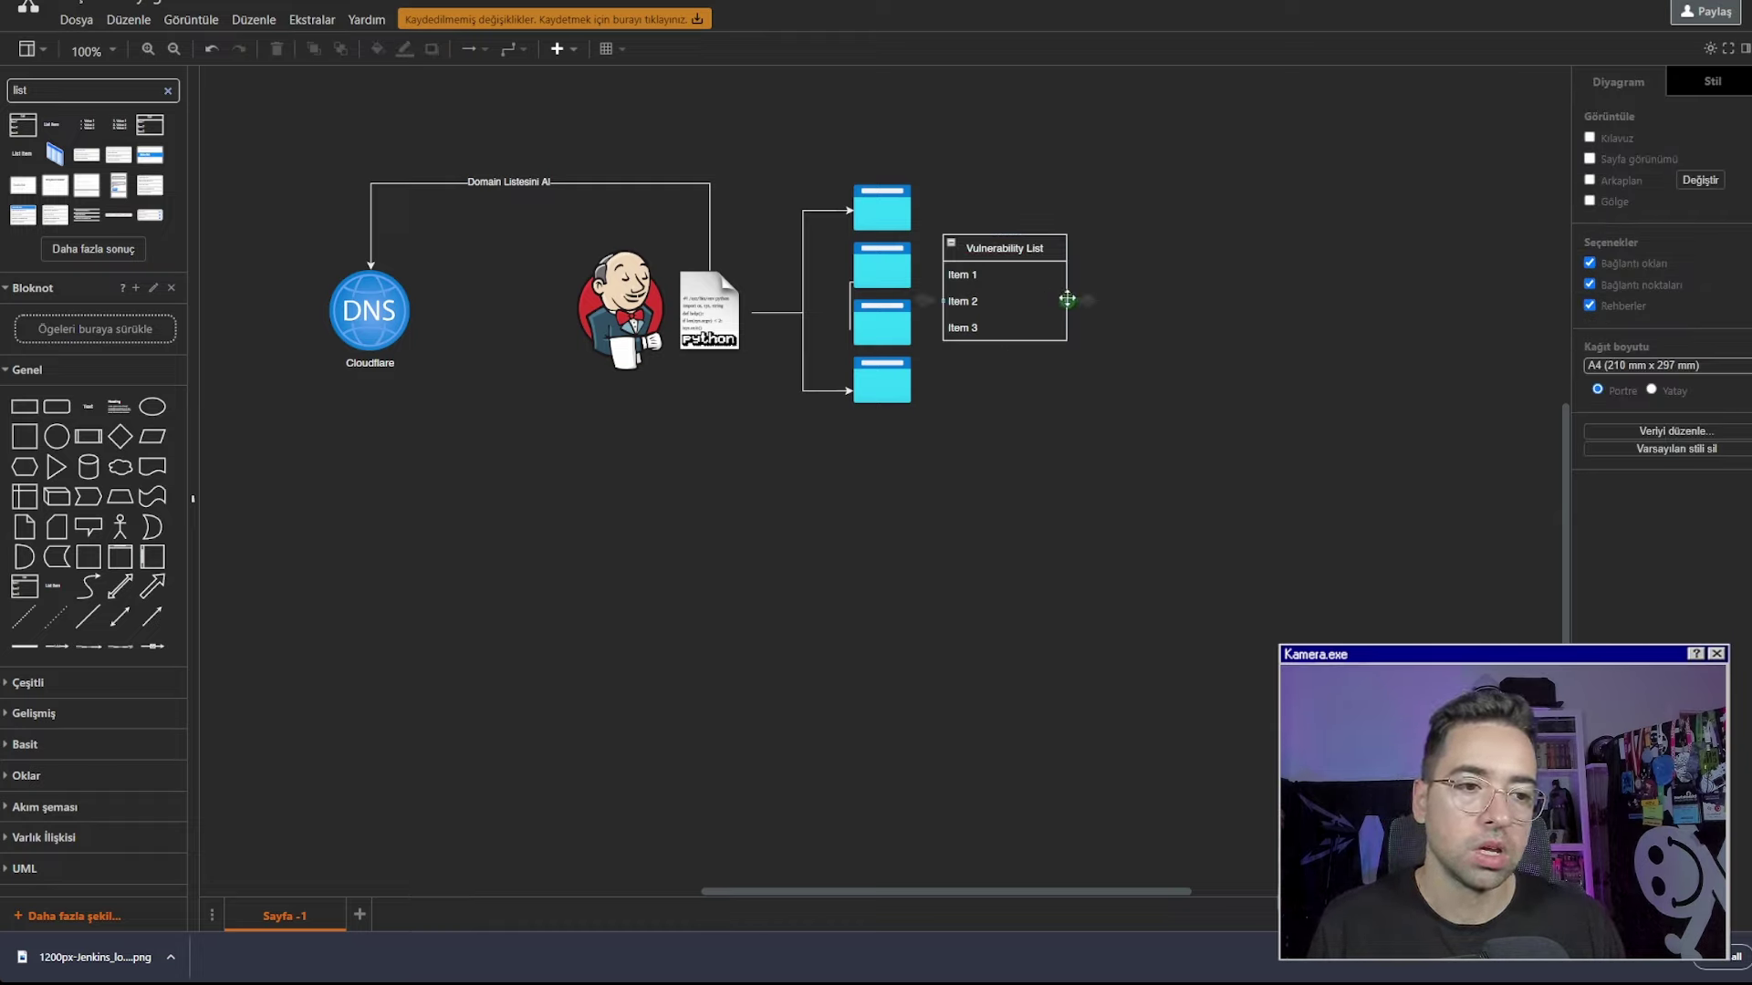
Search the shape library for "jira" and place a Jira logo to the right of the Vulnerability List
mouse_move(1082, 302)
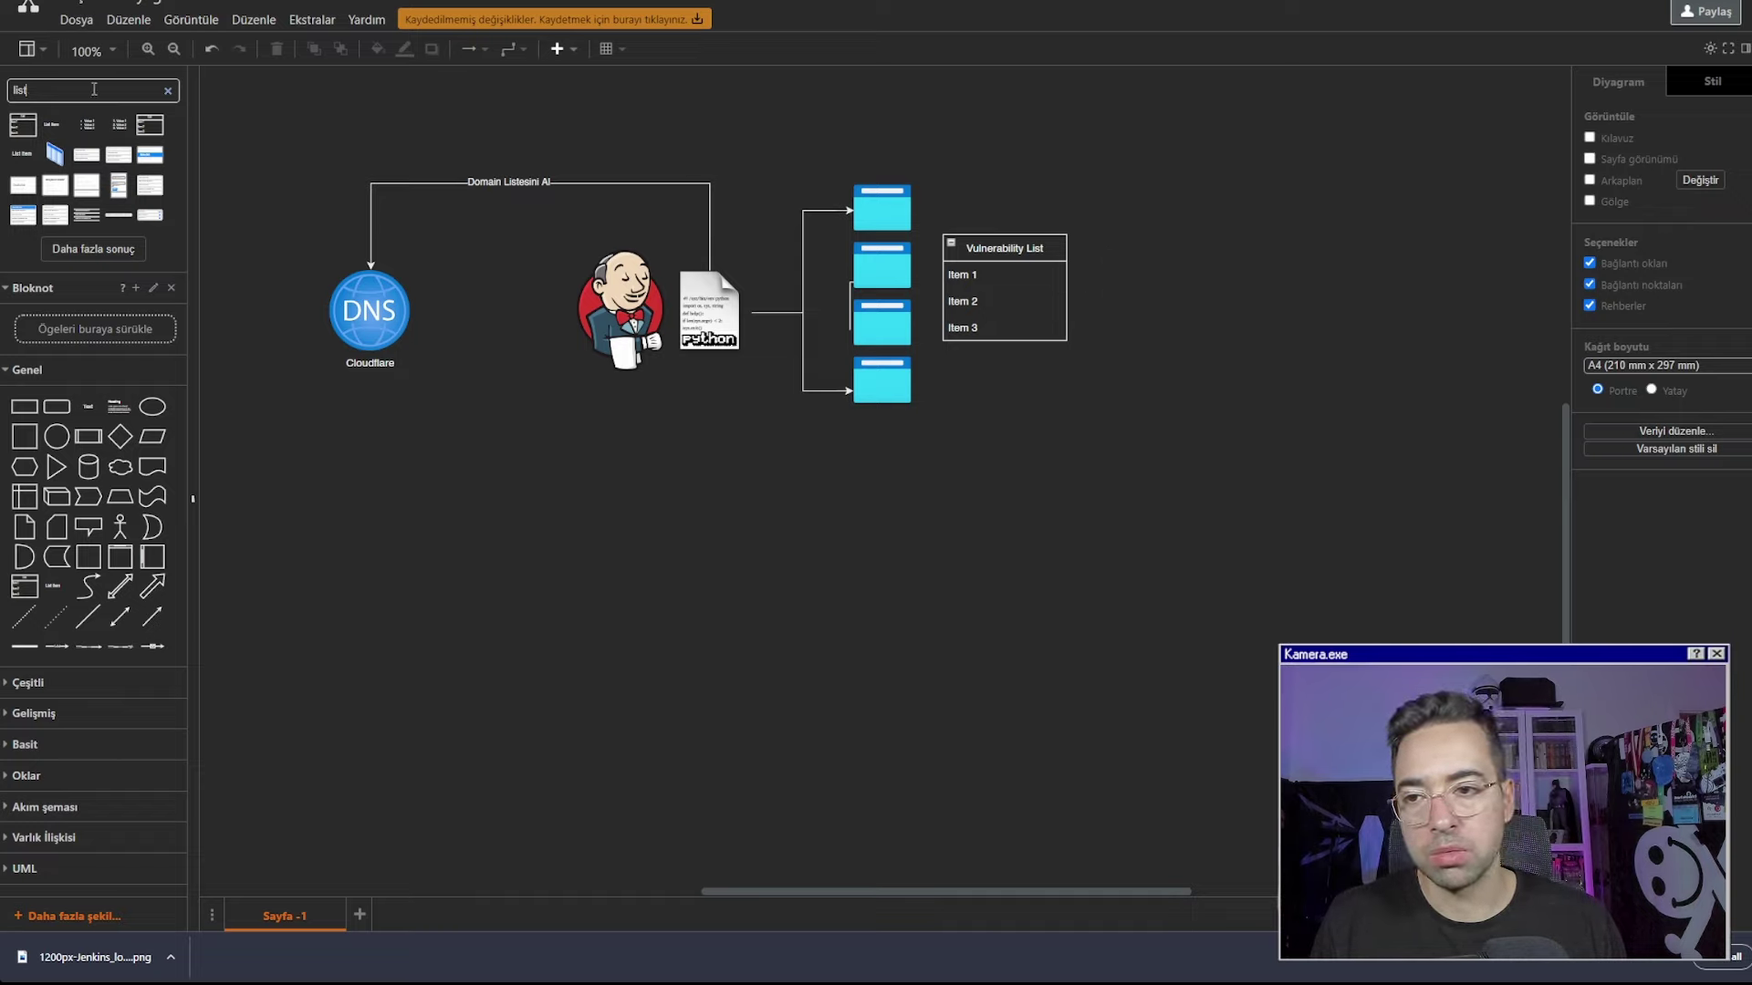
double_click(94, 88)
text(jira)
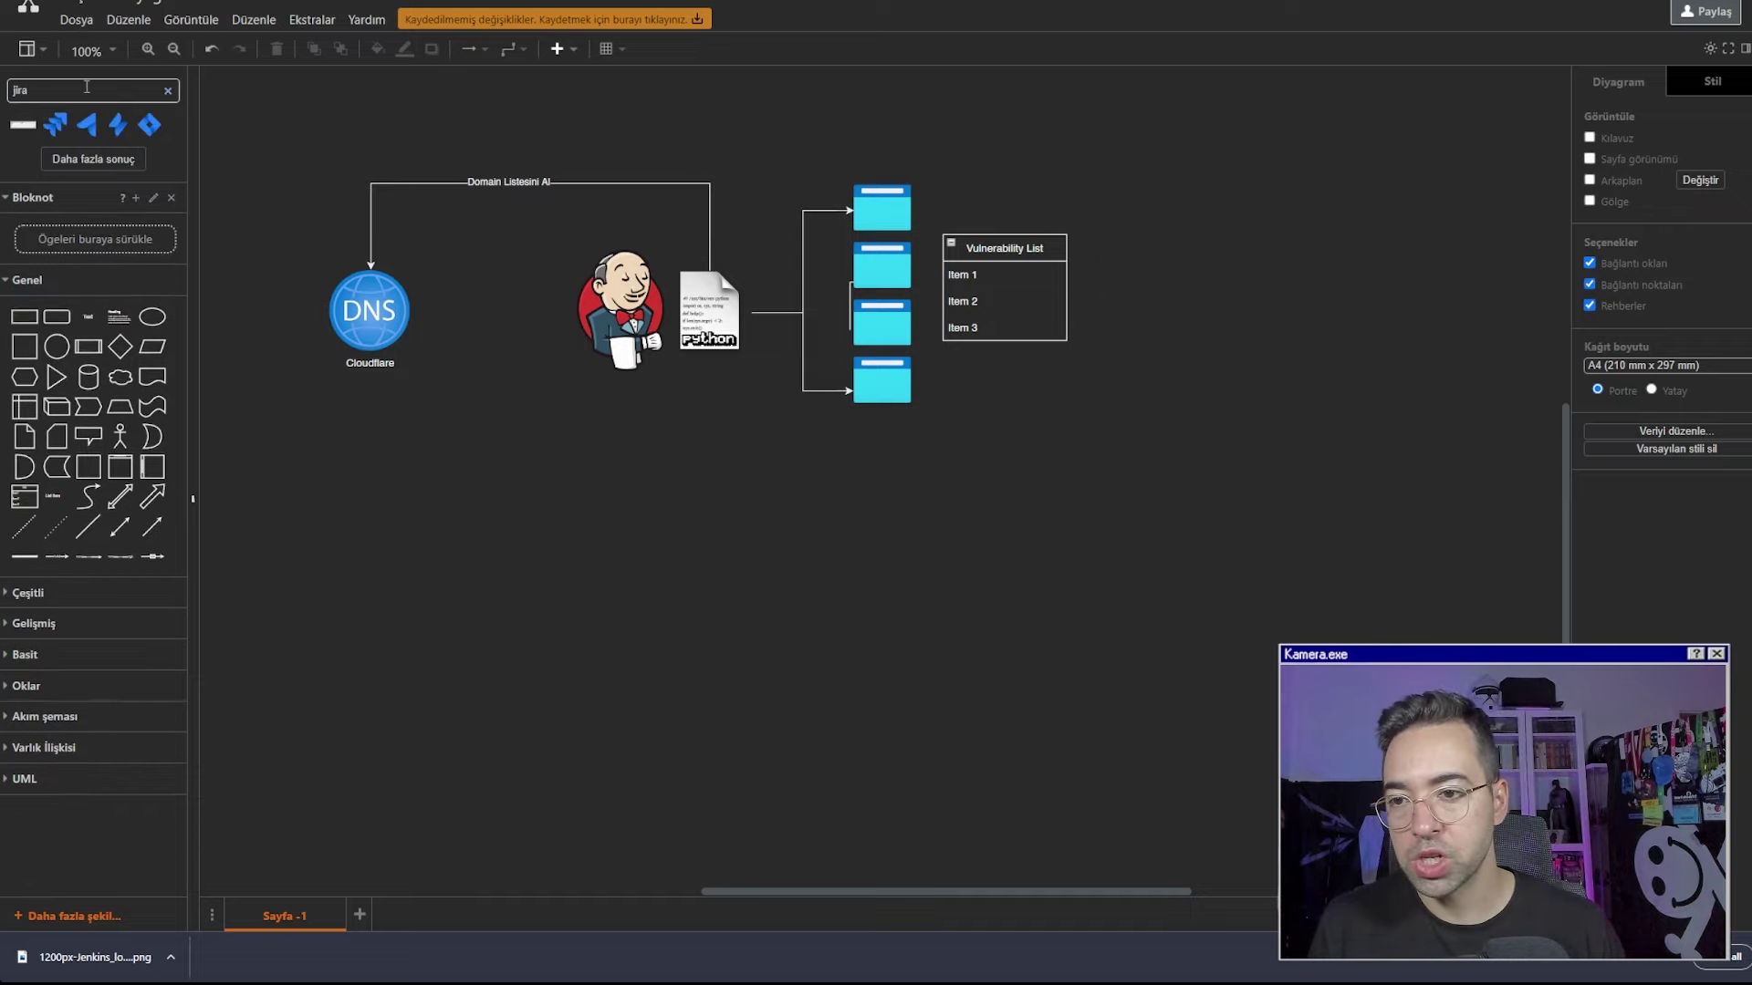
drag(56, 125, 1200, 255)
Connect the Vulnerability List's Item 2 row to the Jira logo with an arrow and label the logo "Jira"
click(1065, 294)
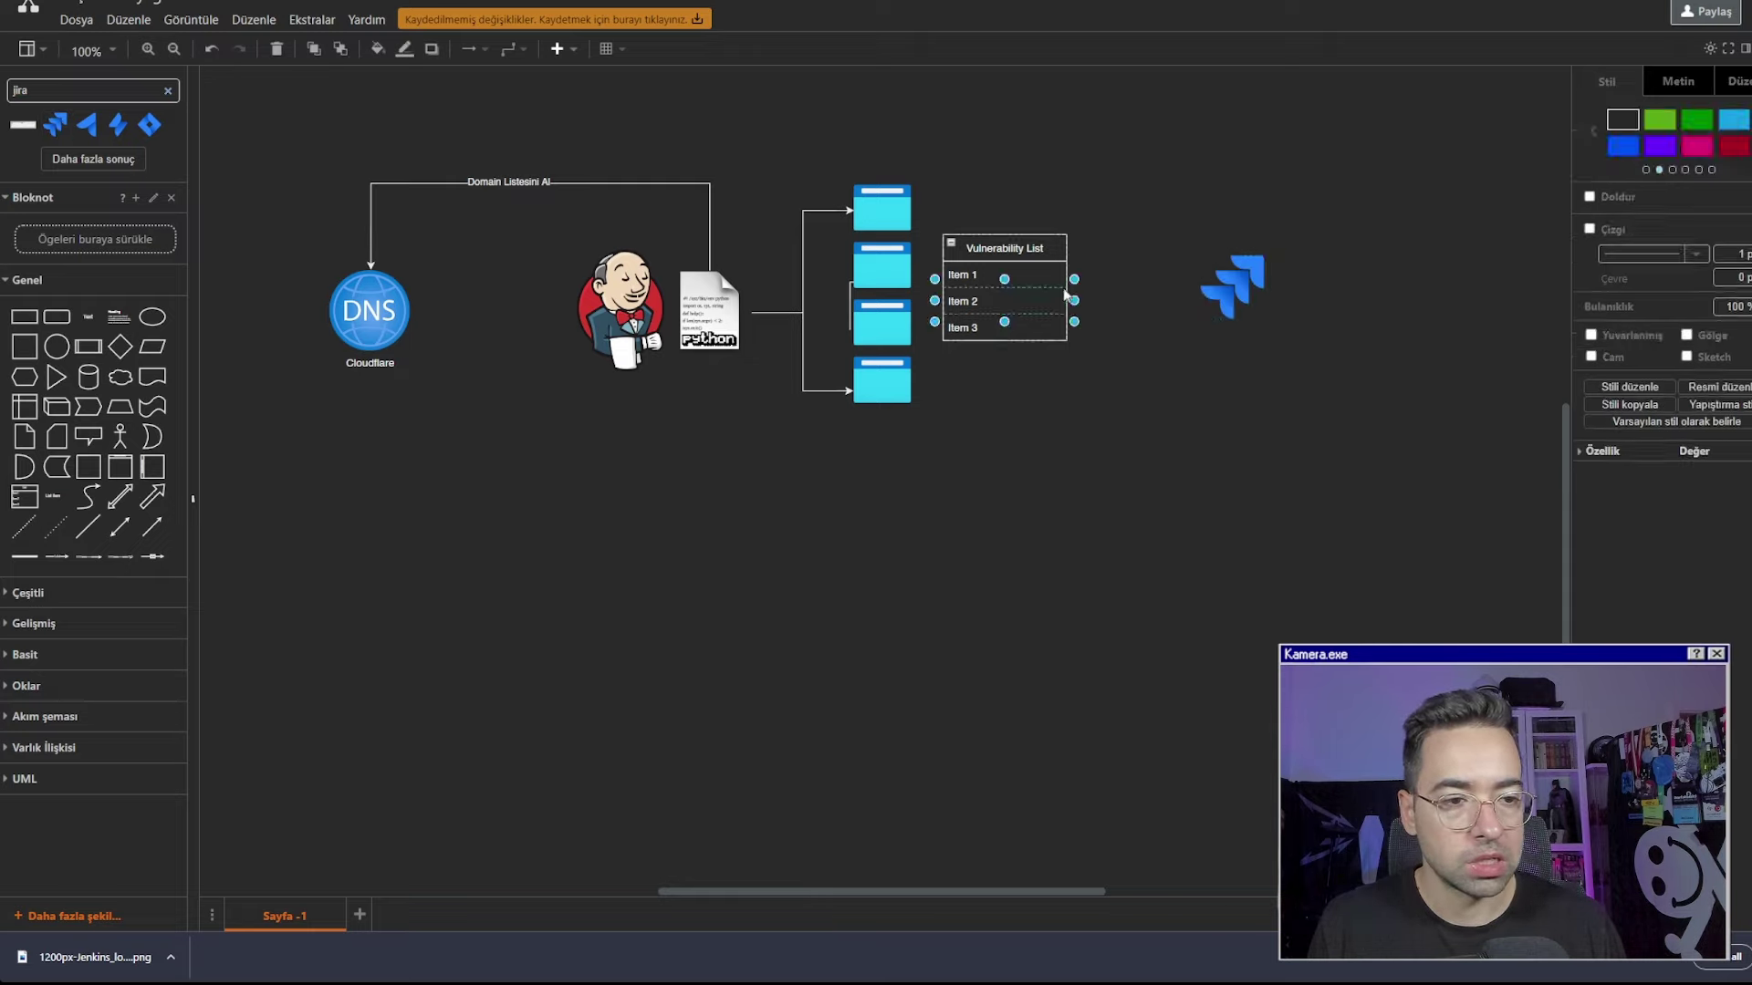
drag(1074, 300, 1196, 293)
click(1073, 288)
click(1073, 288)
click(1246, 287)
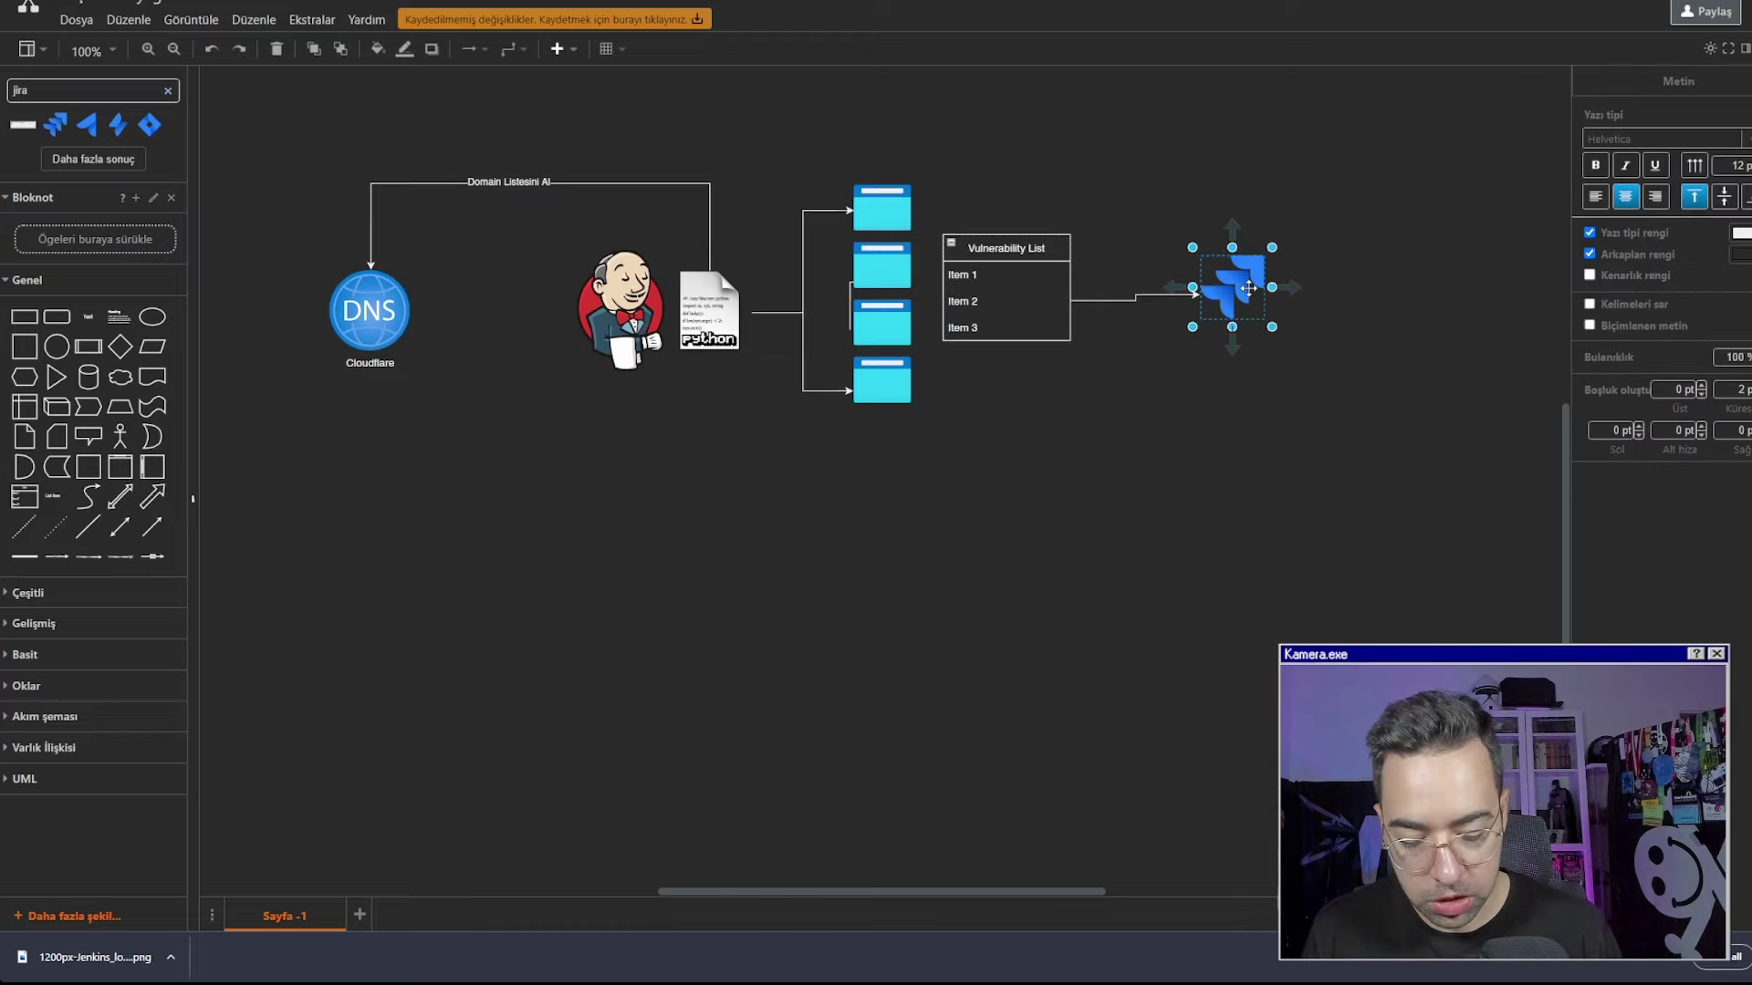
text(Jira)
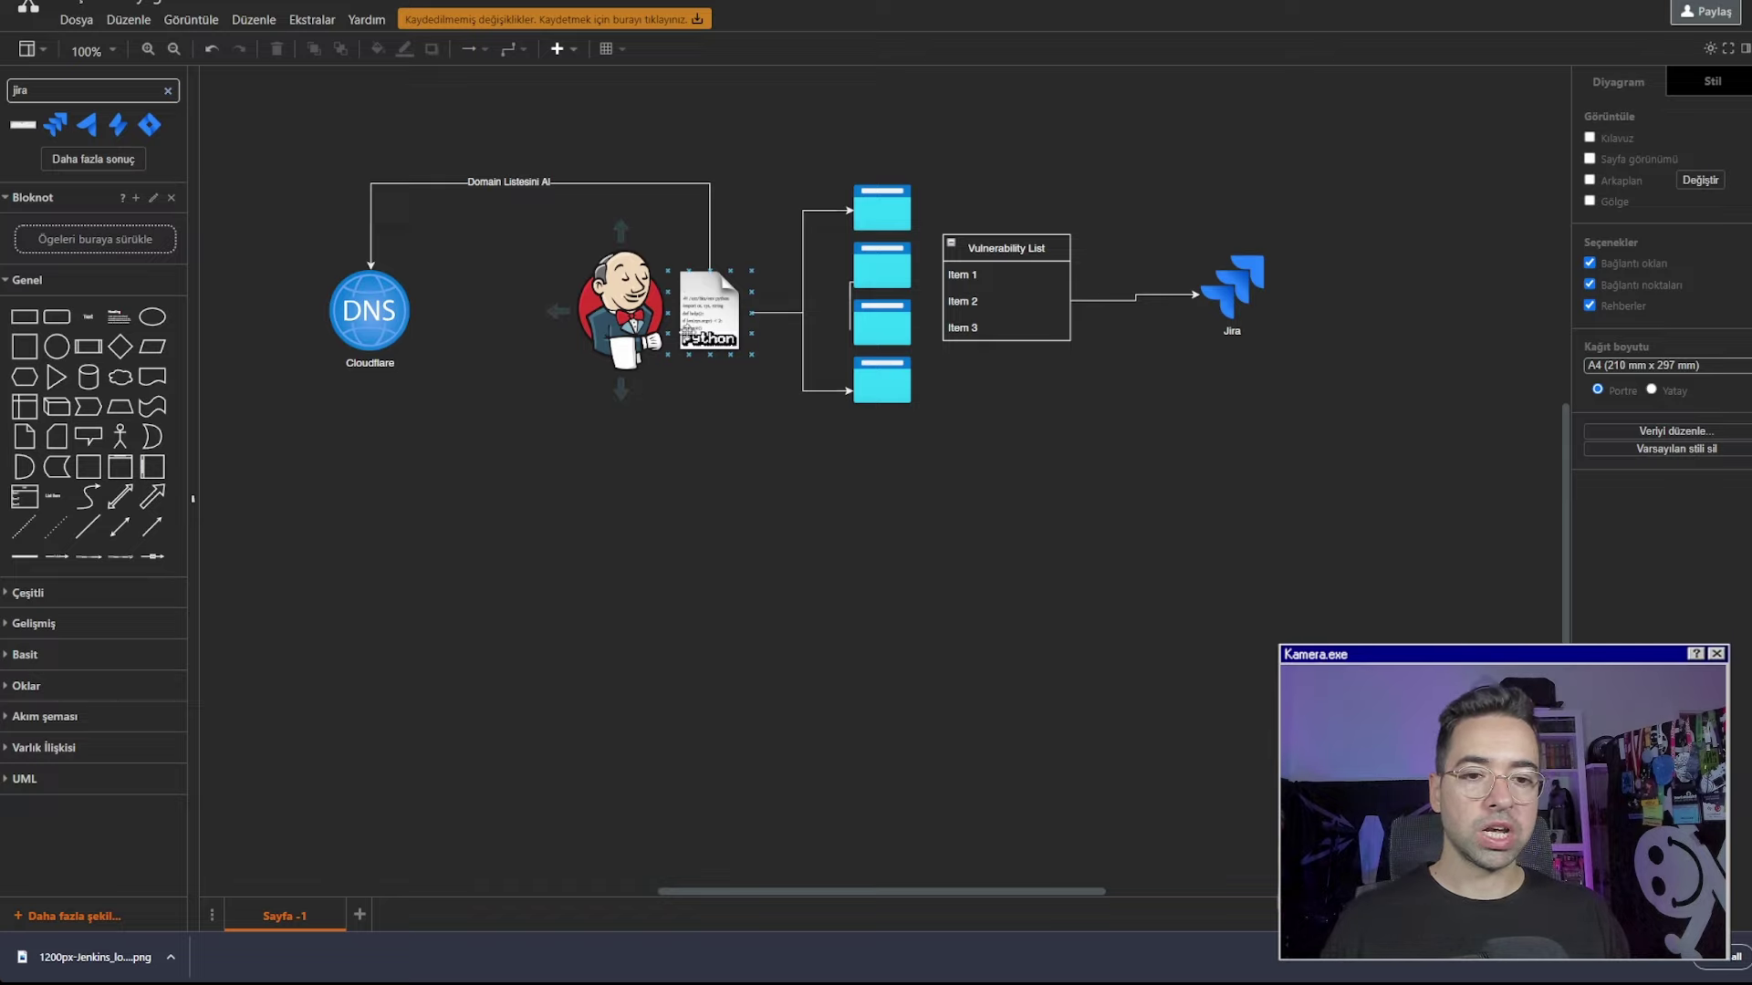
click(693, 426)
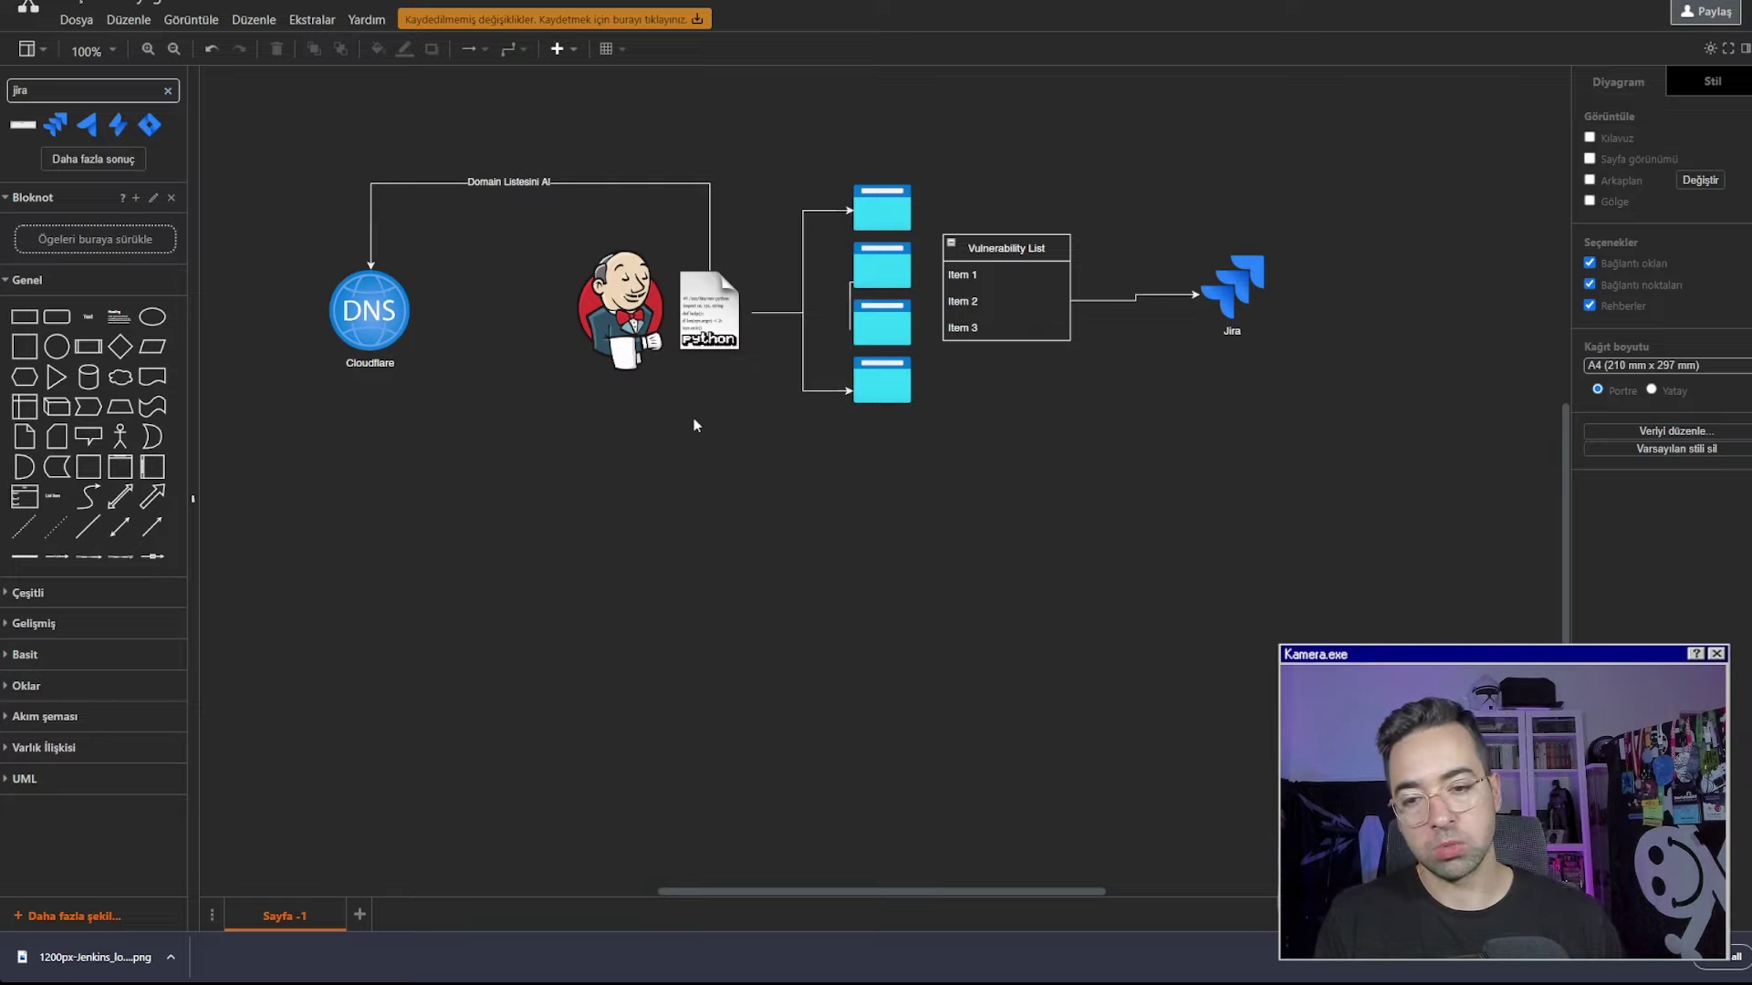
Switch to the open illustration of a subdomain CNAME record pointing to S3 and examine it
scroll(430, 440, down, 1)
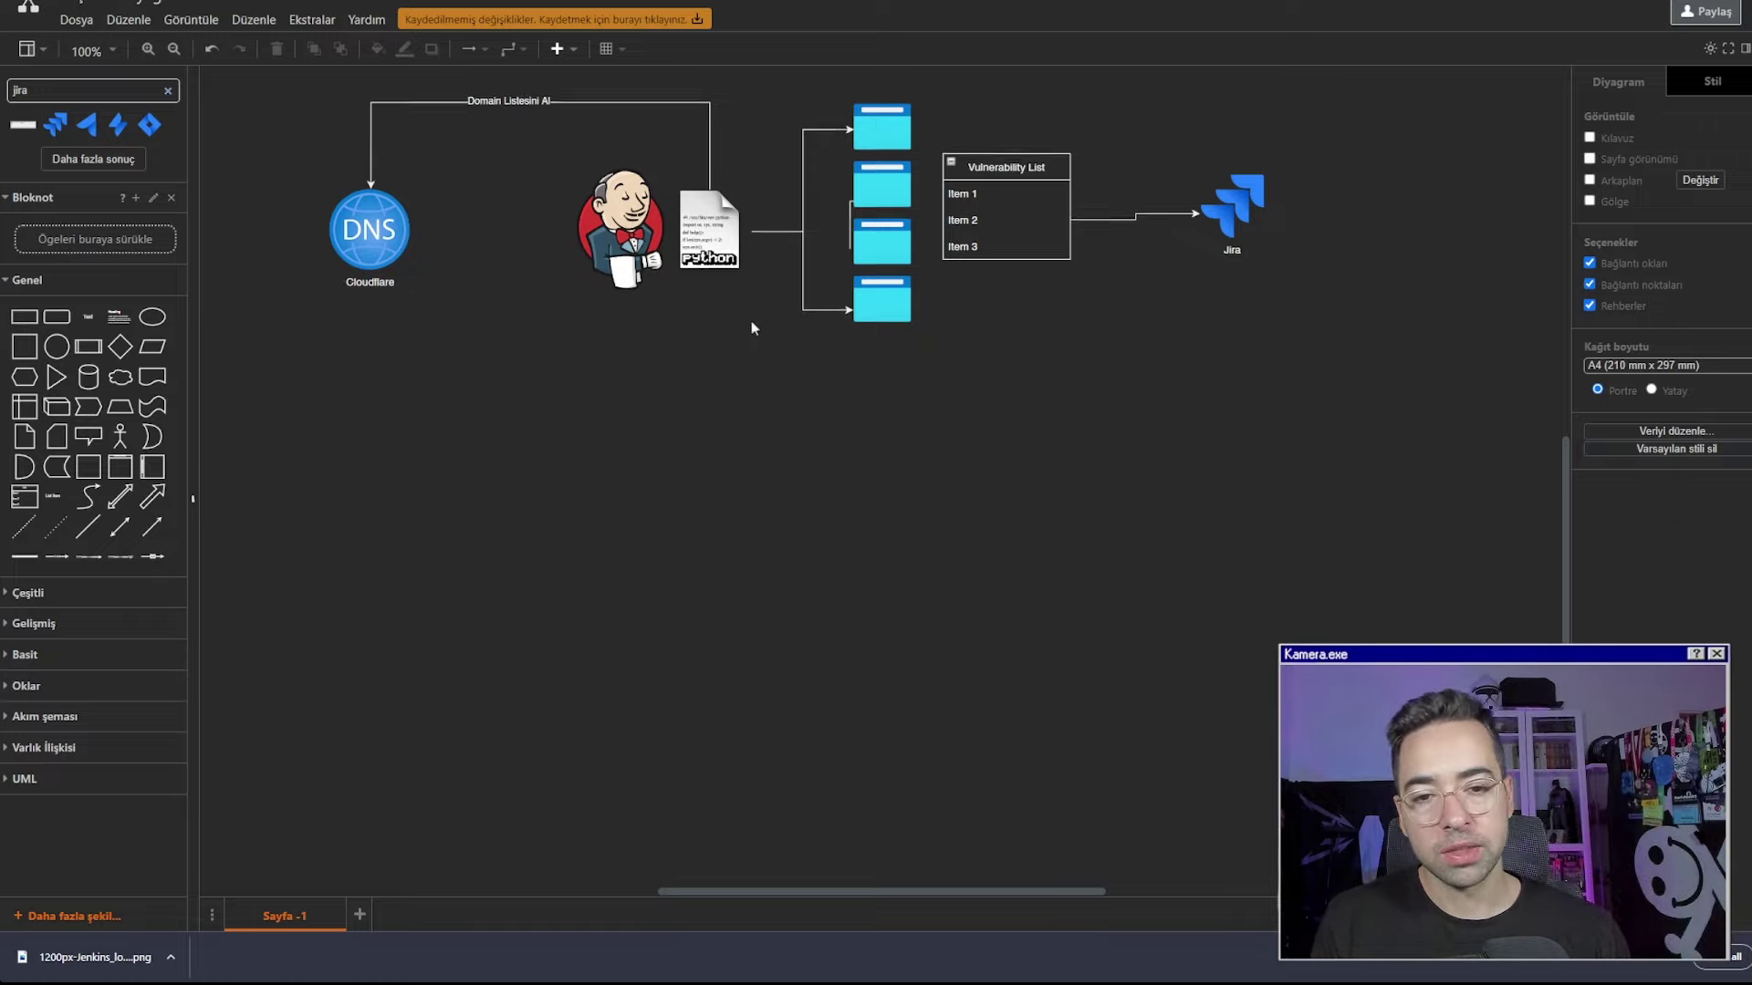
scroll(754, 321, down, 1)
scroll(756, 321, up, 1)
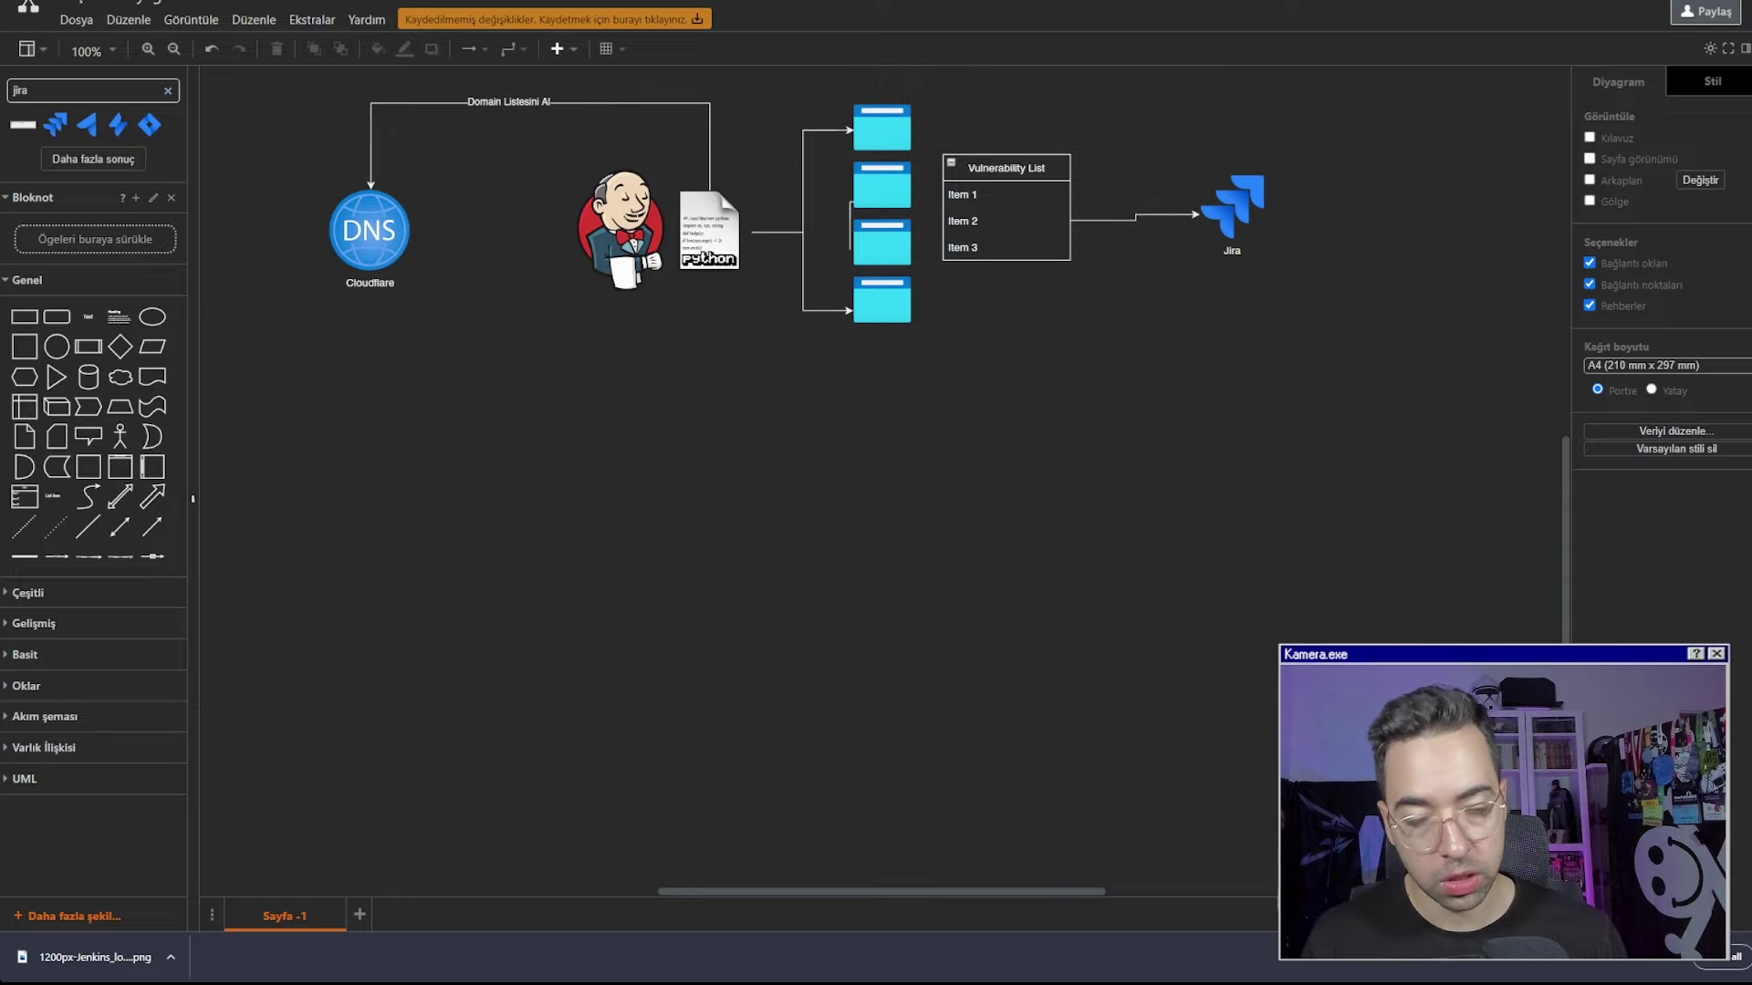
key(ctrl+Tab)
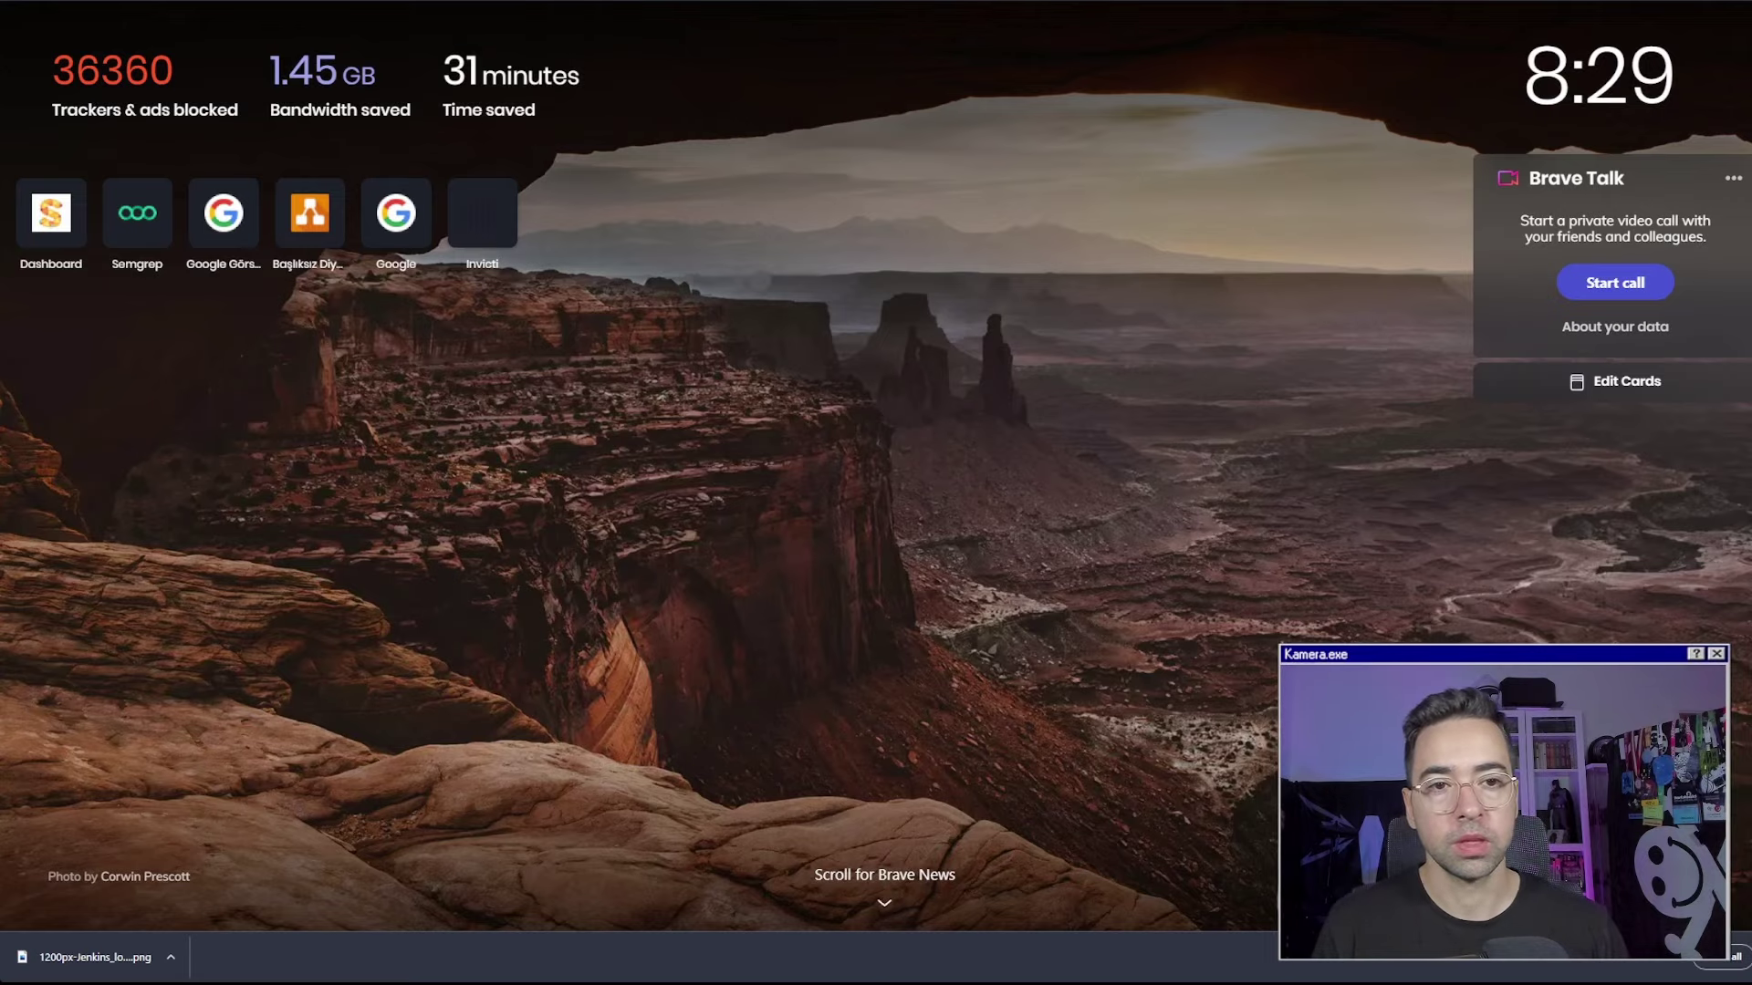
key(ctrl+Tab)
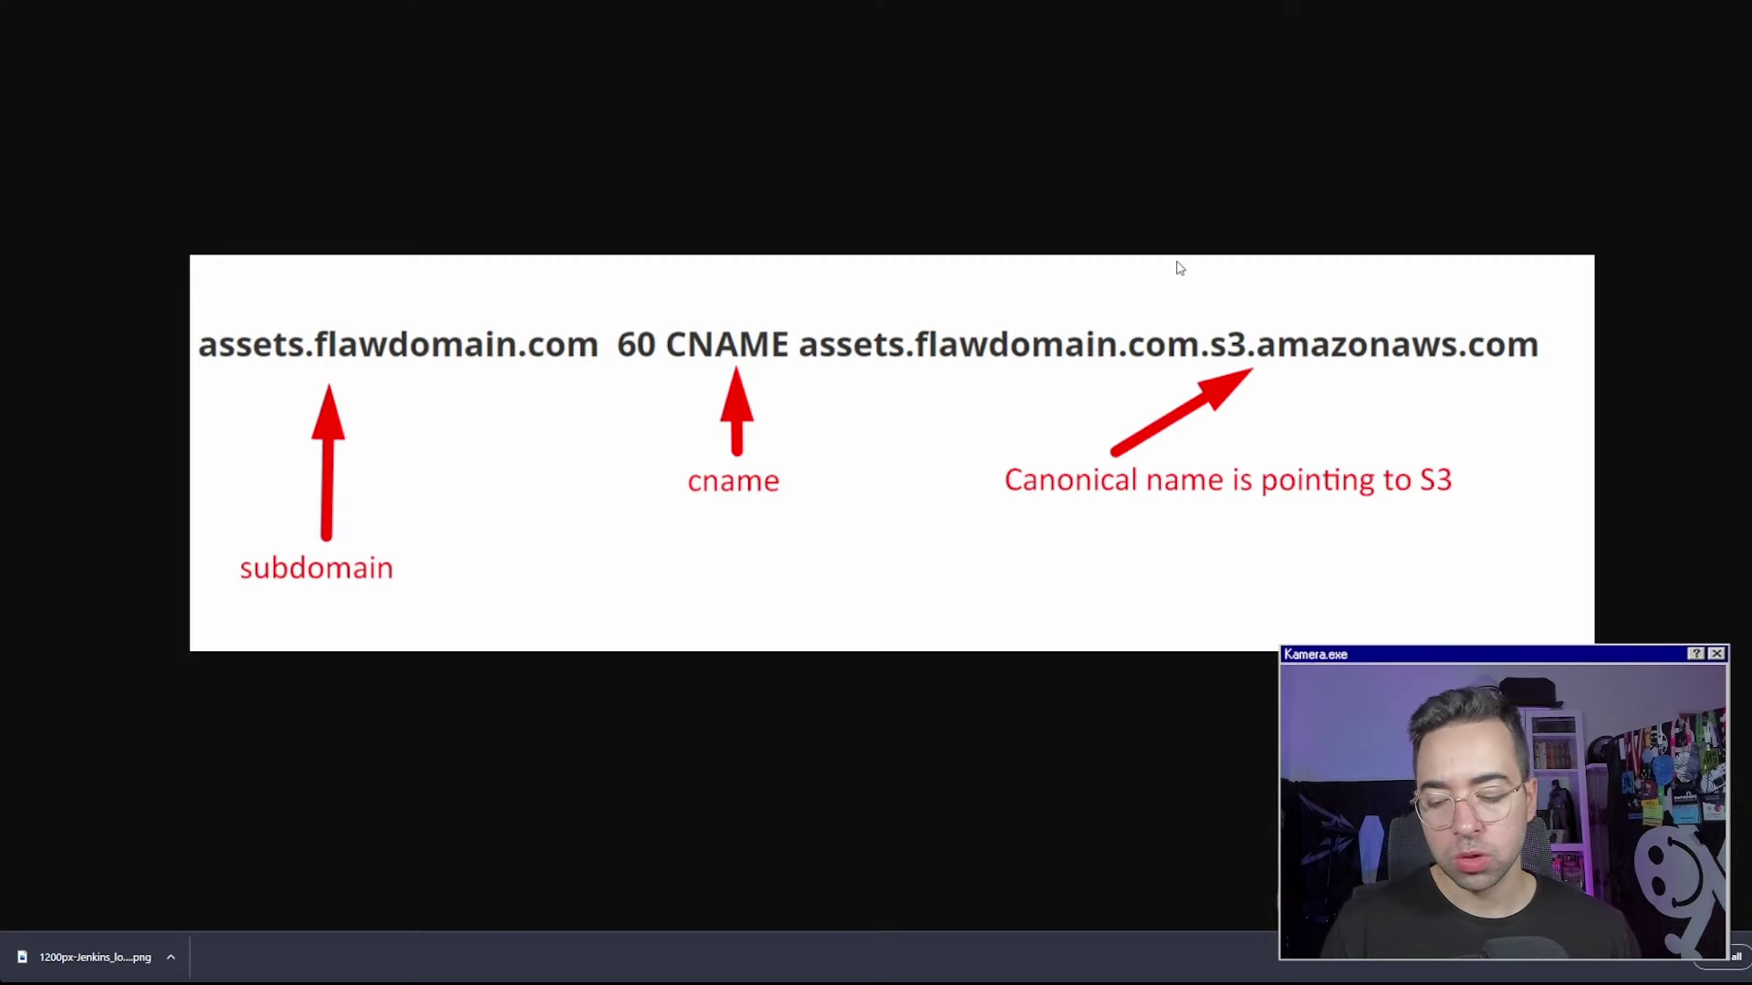
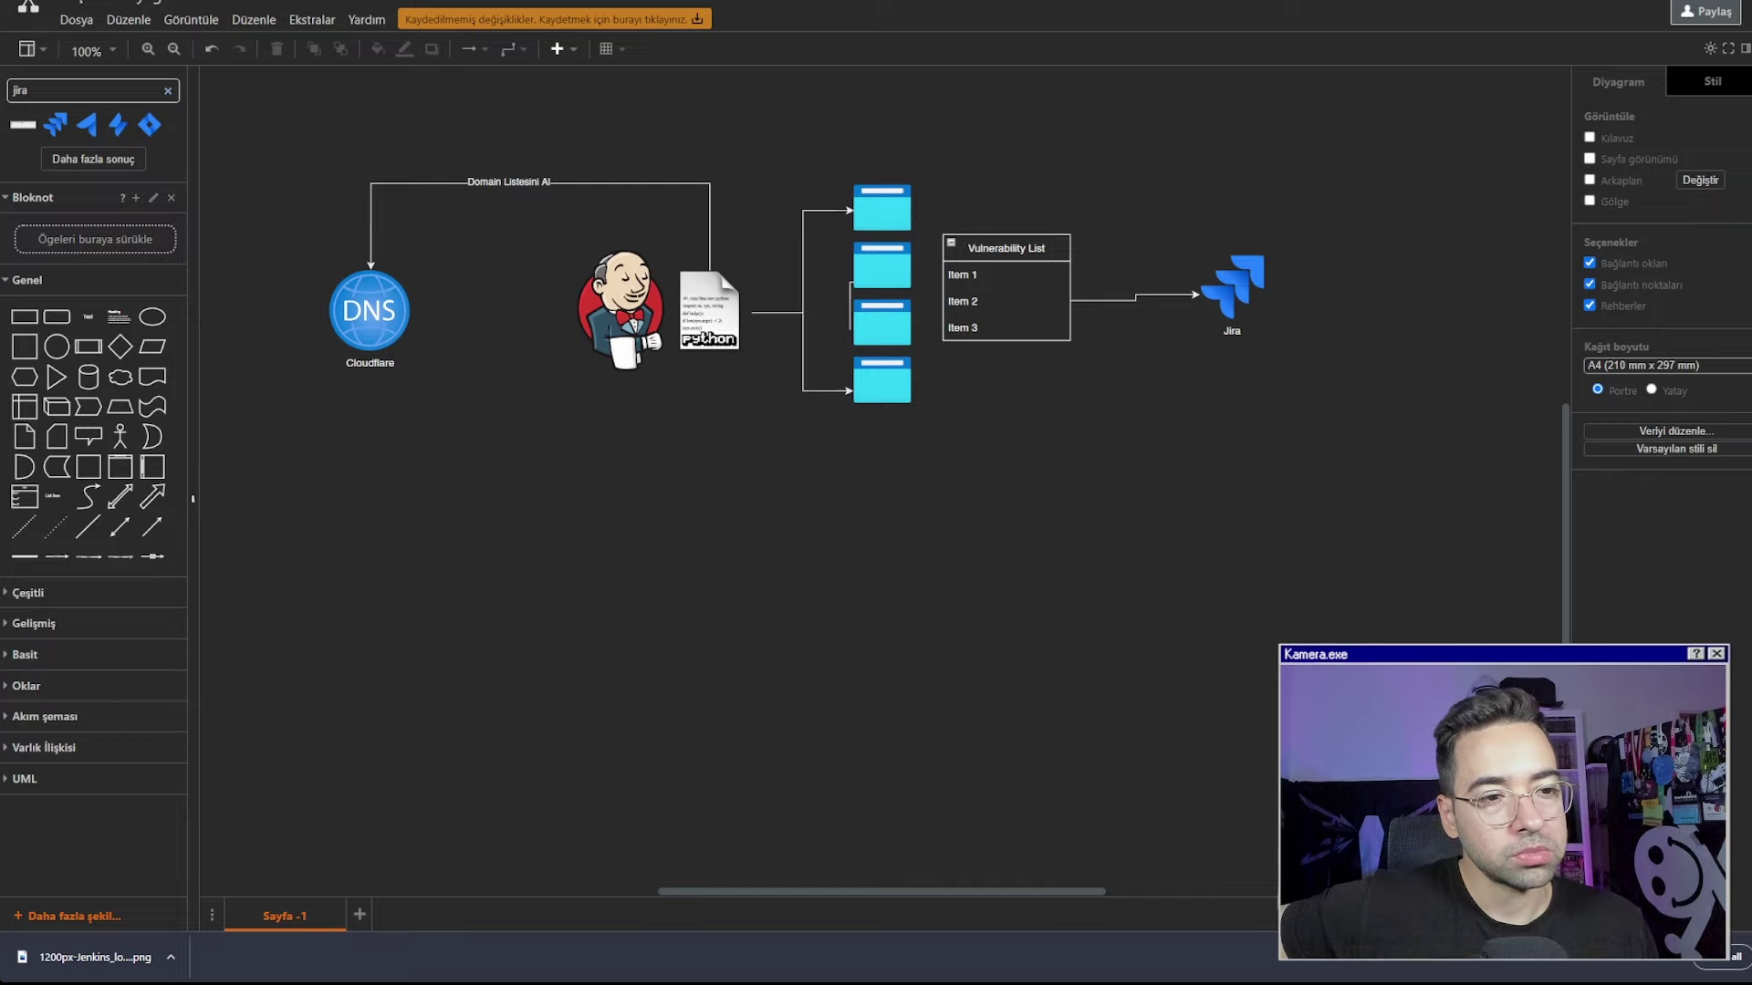
Open the GitHub sub-domain takeover scanner from the search results, examine its README and supported services, and return to the diagram
key(ctrl+Tab)
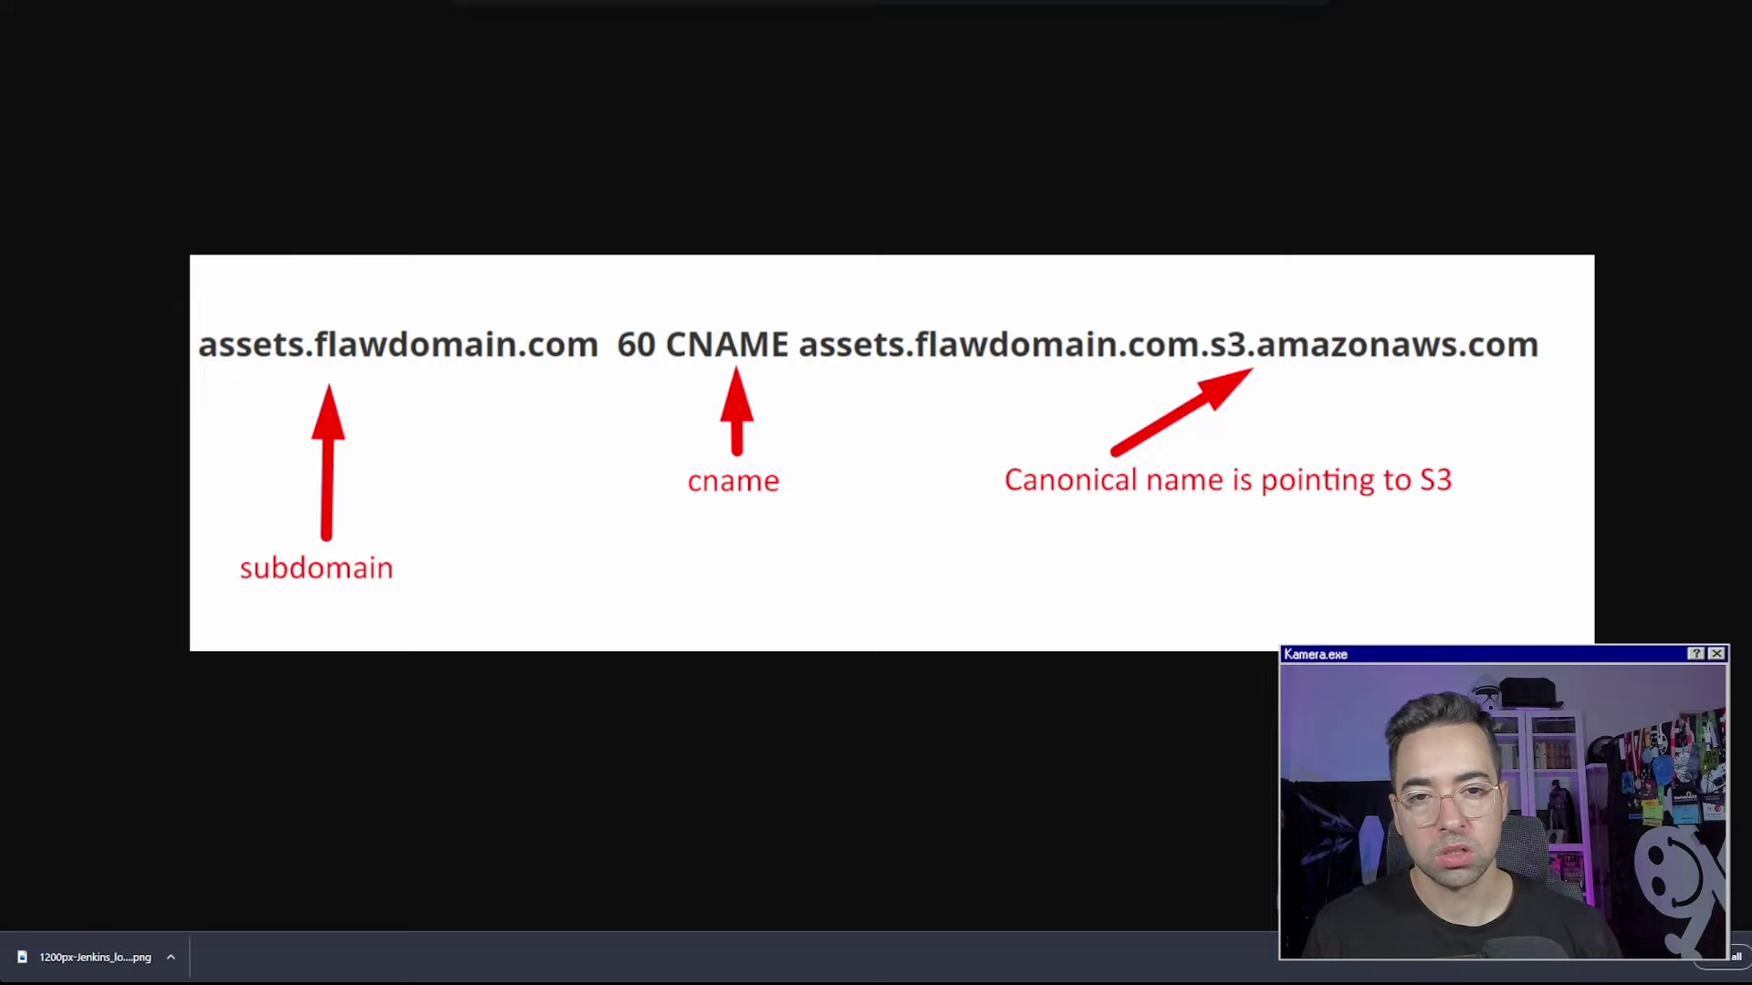
key(ctrl+Tab)
scroll(710, 395, down, 2)
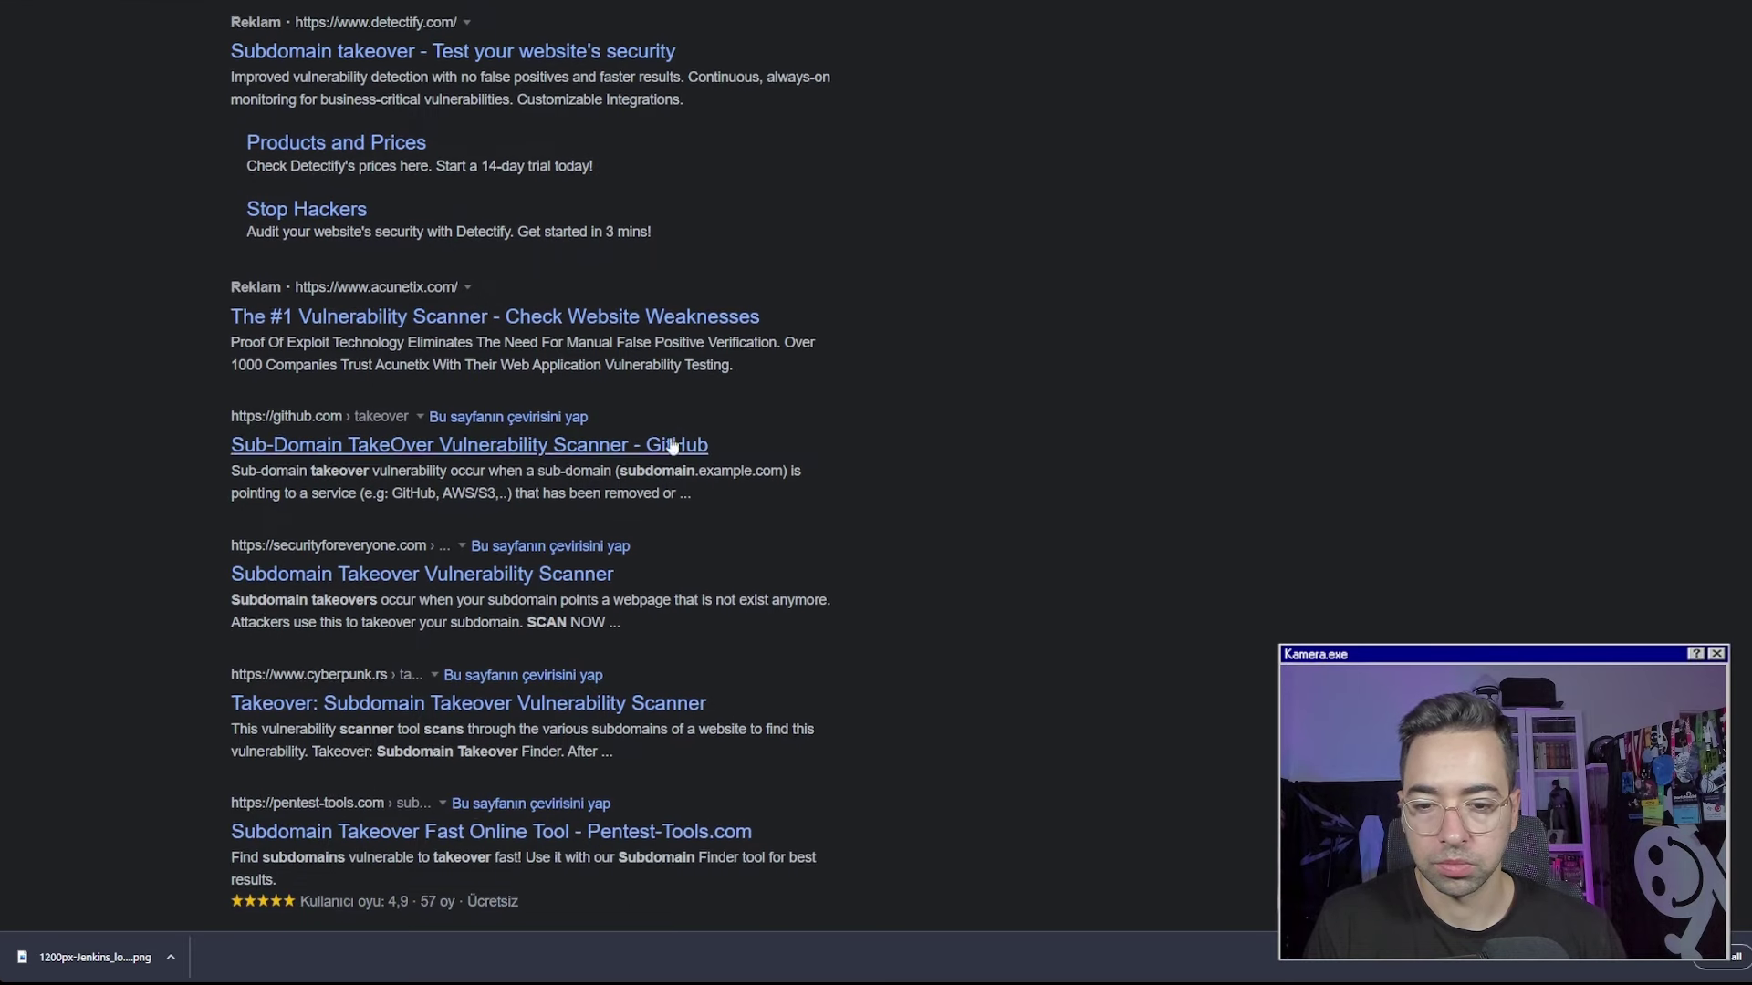
middle_click(675, 431)
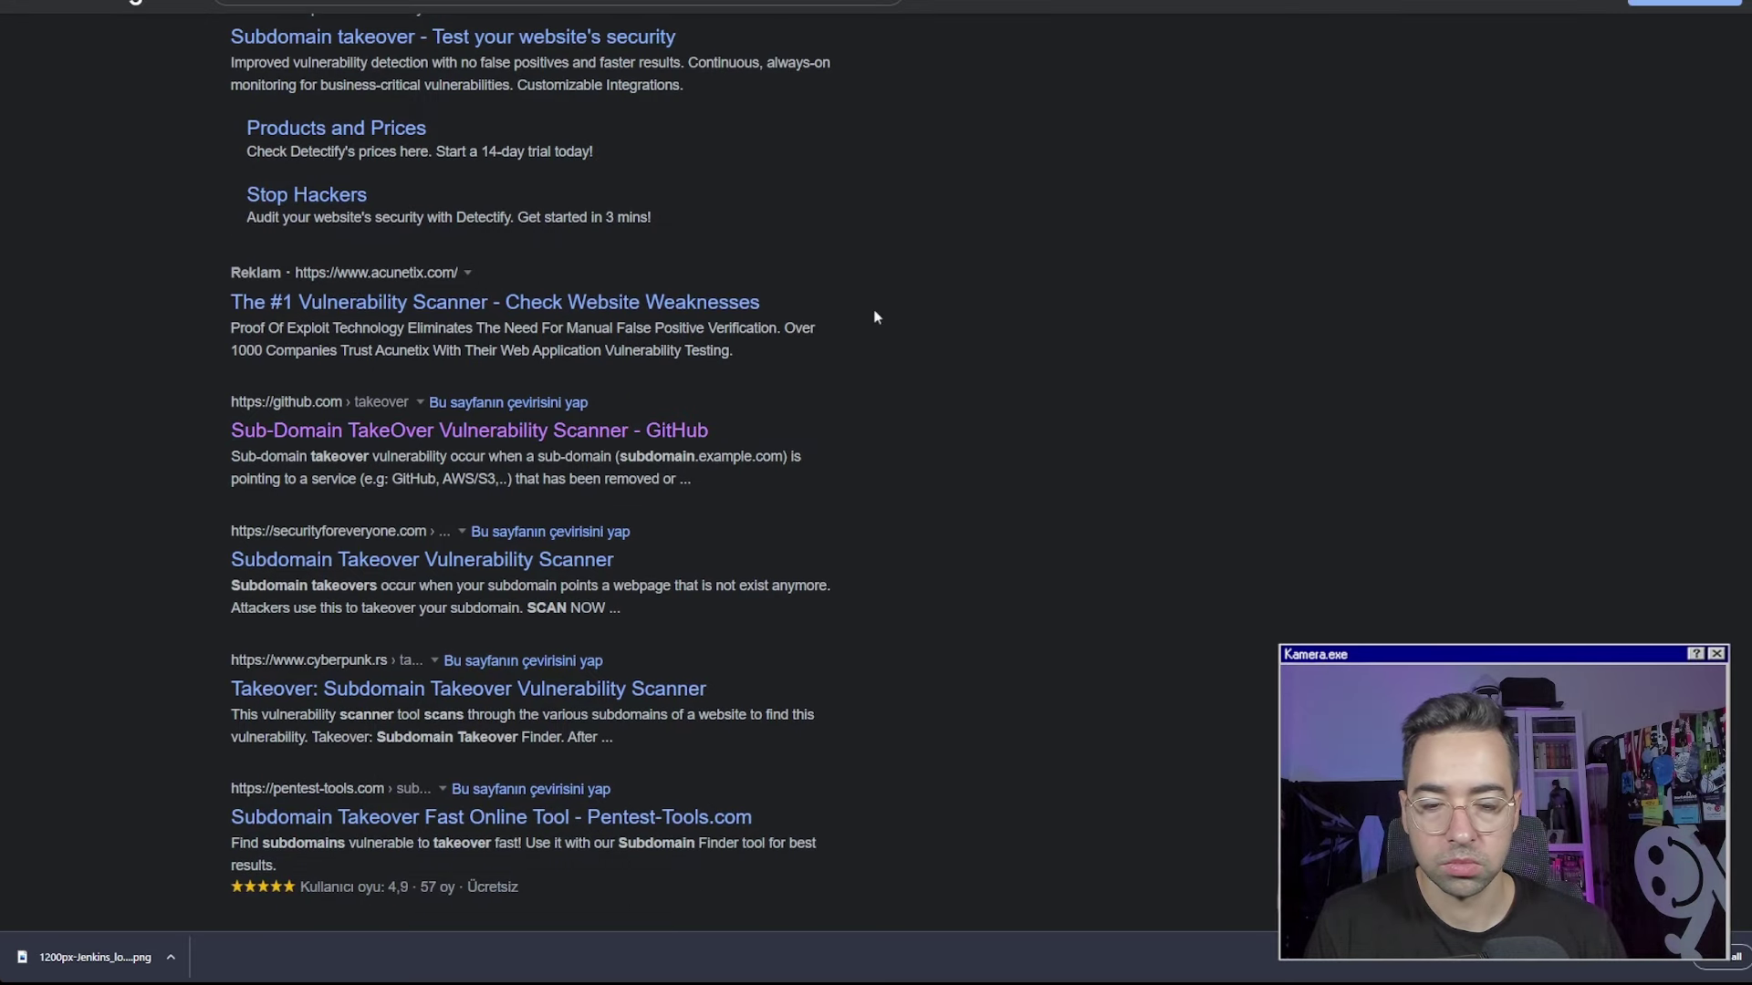
key(ctrl+Tab)
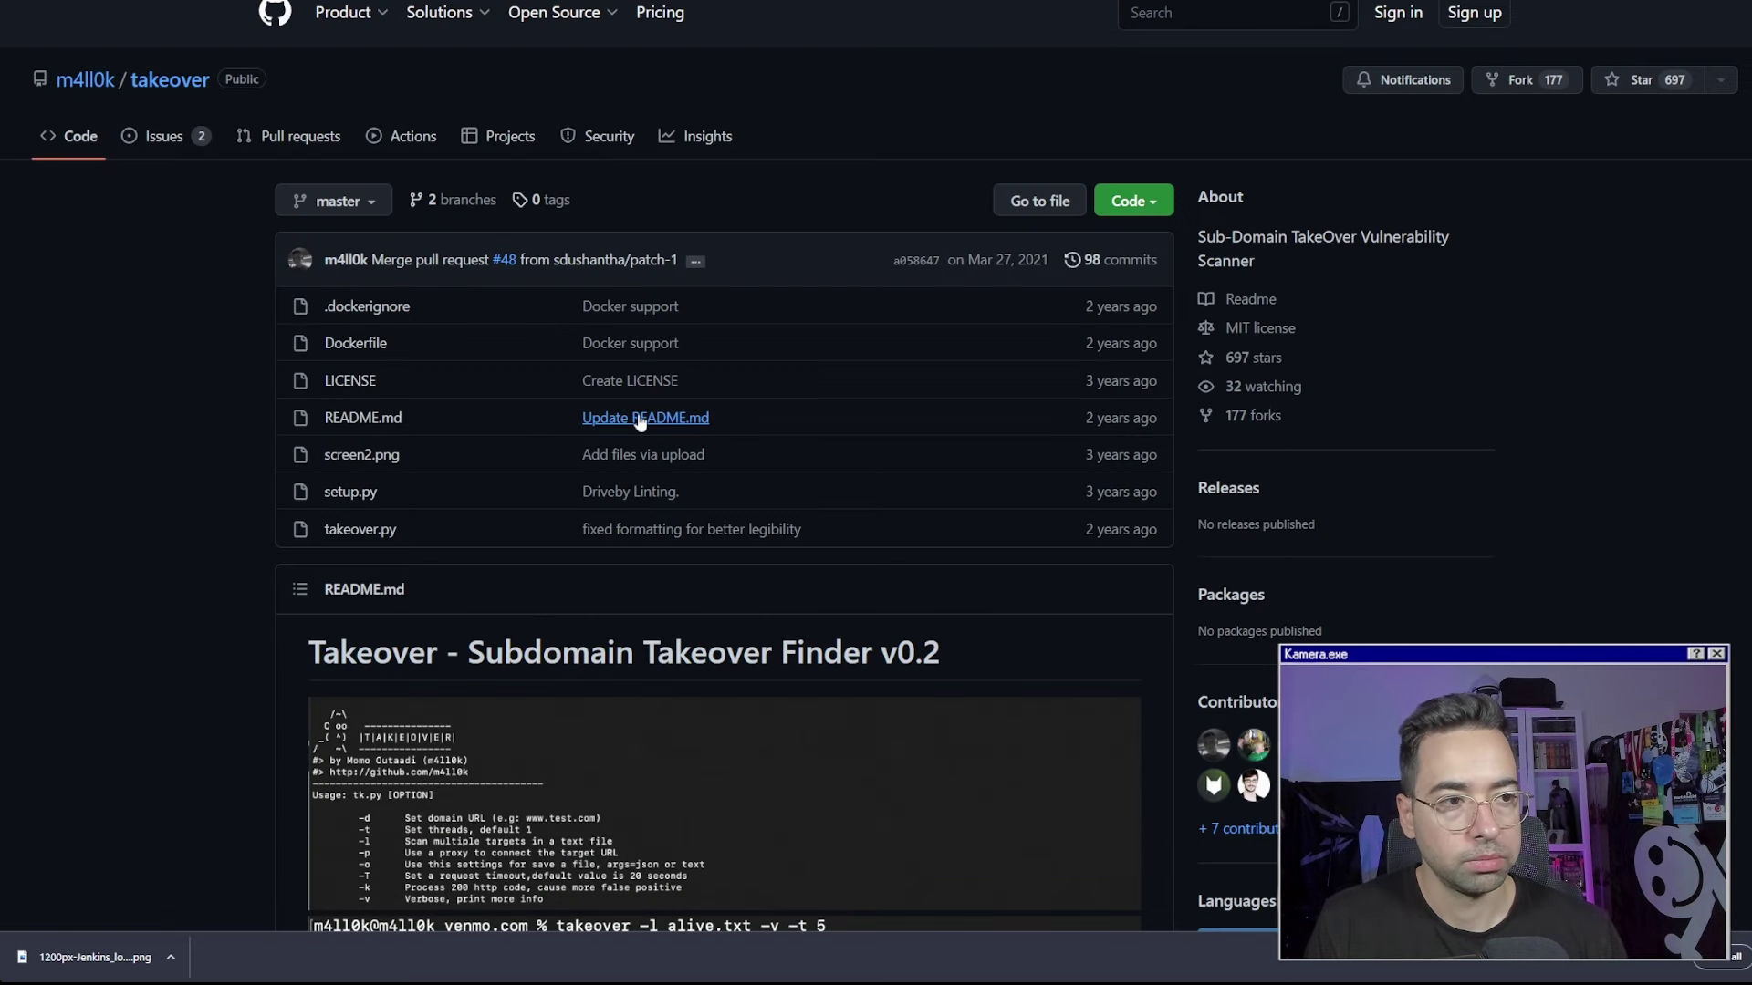
scroll(871, 526, down, 4)
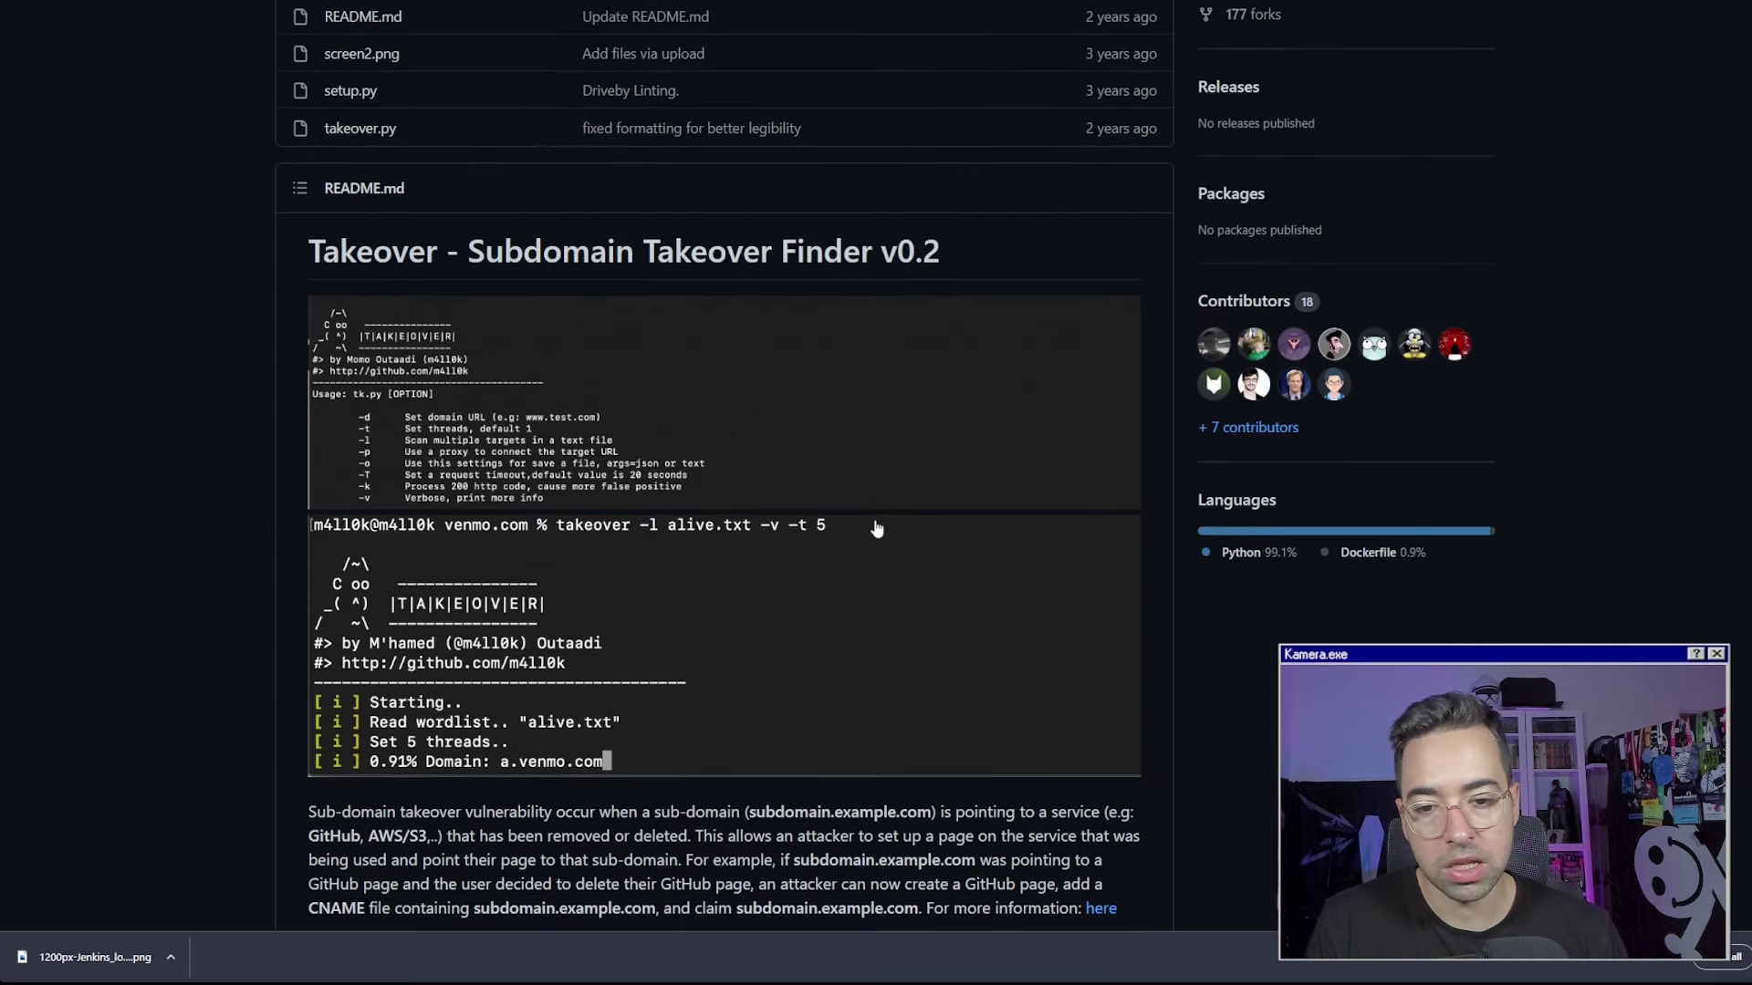
scroll(629, 100, down, 5)
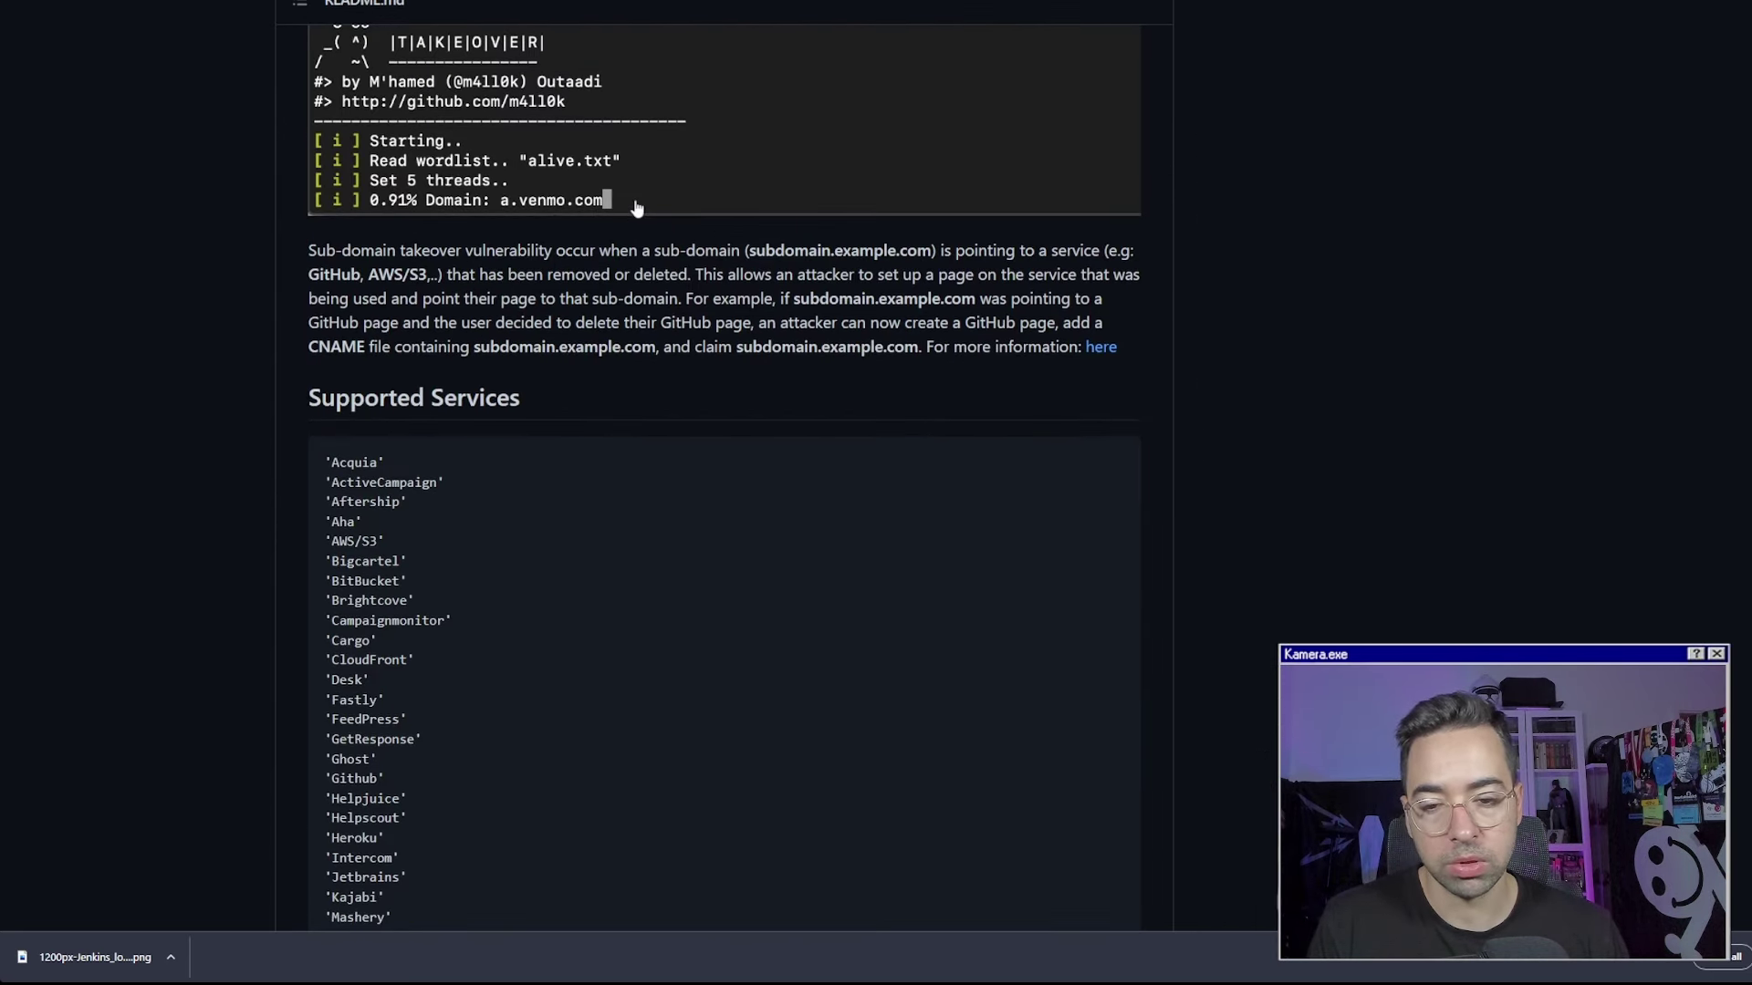
key(ctrl+Tab)
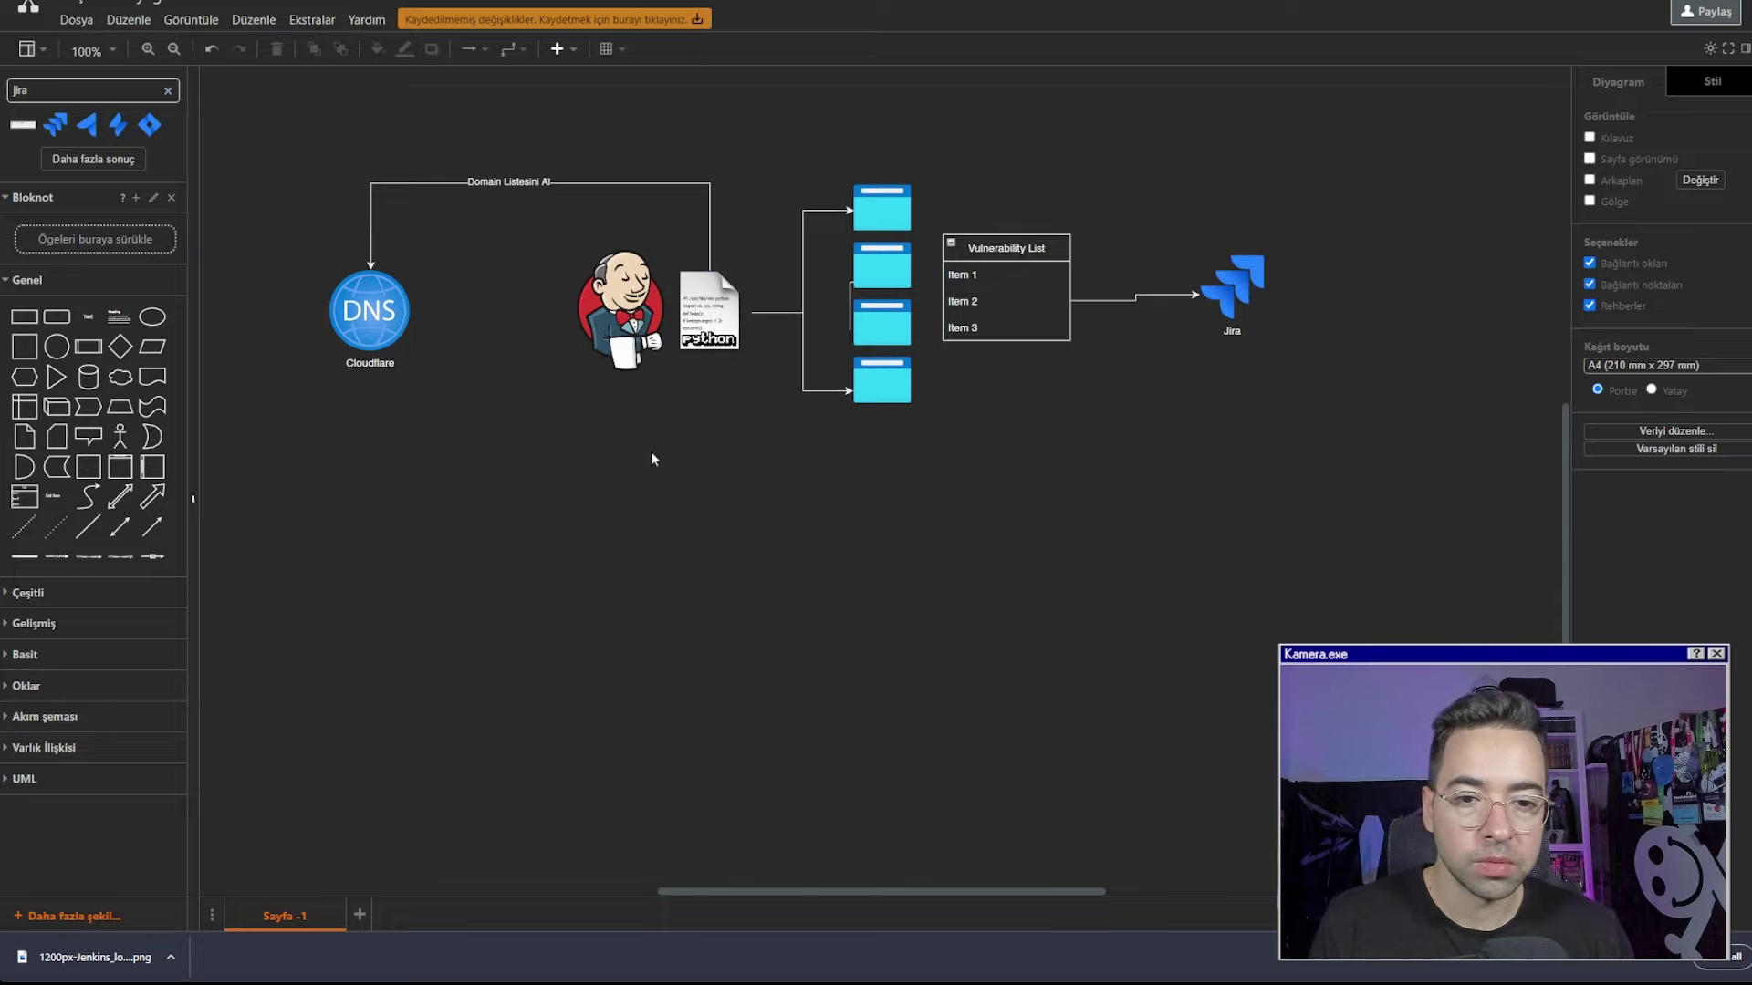
click(611, 303)
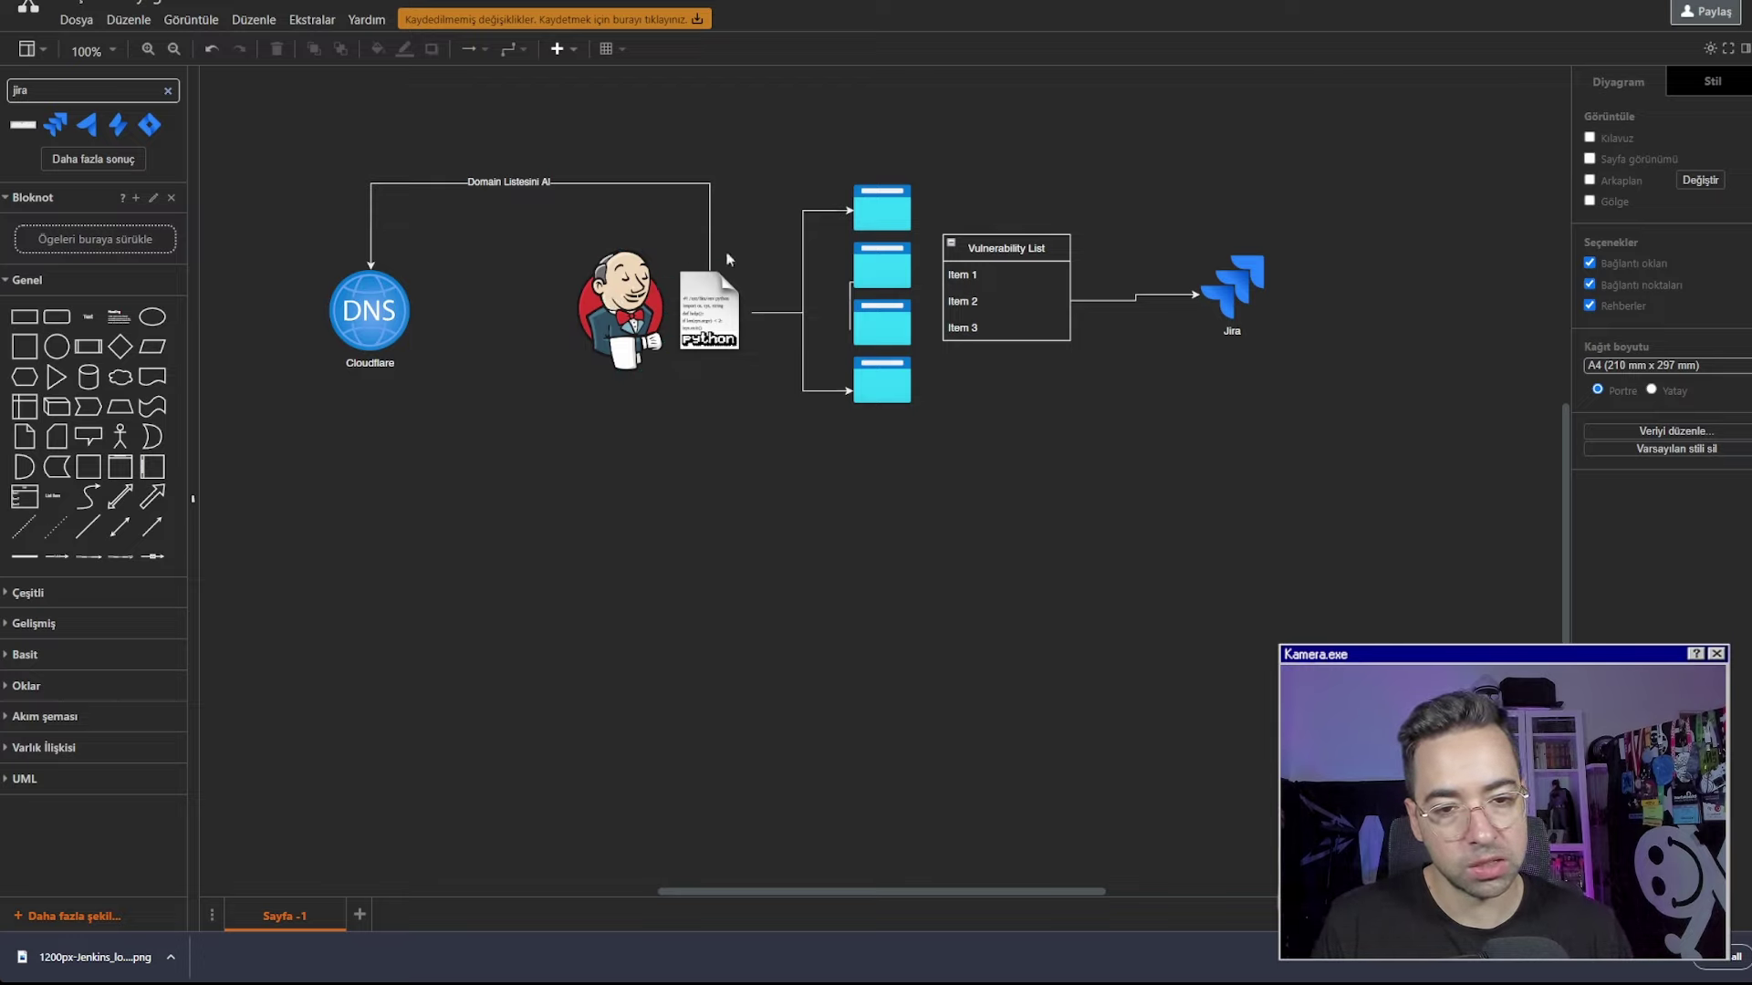
click(709, 289)
click(511, 305)
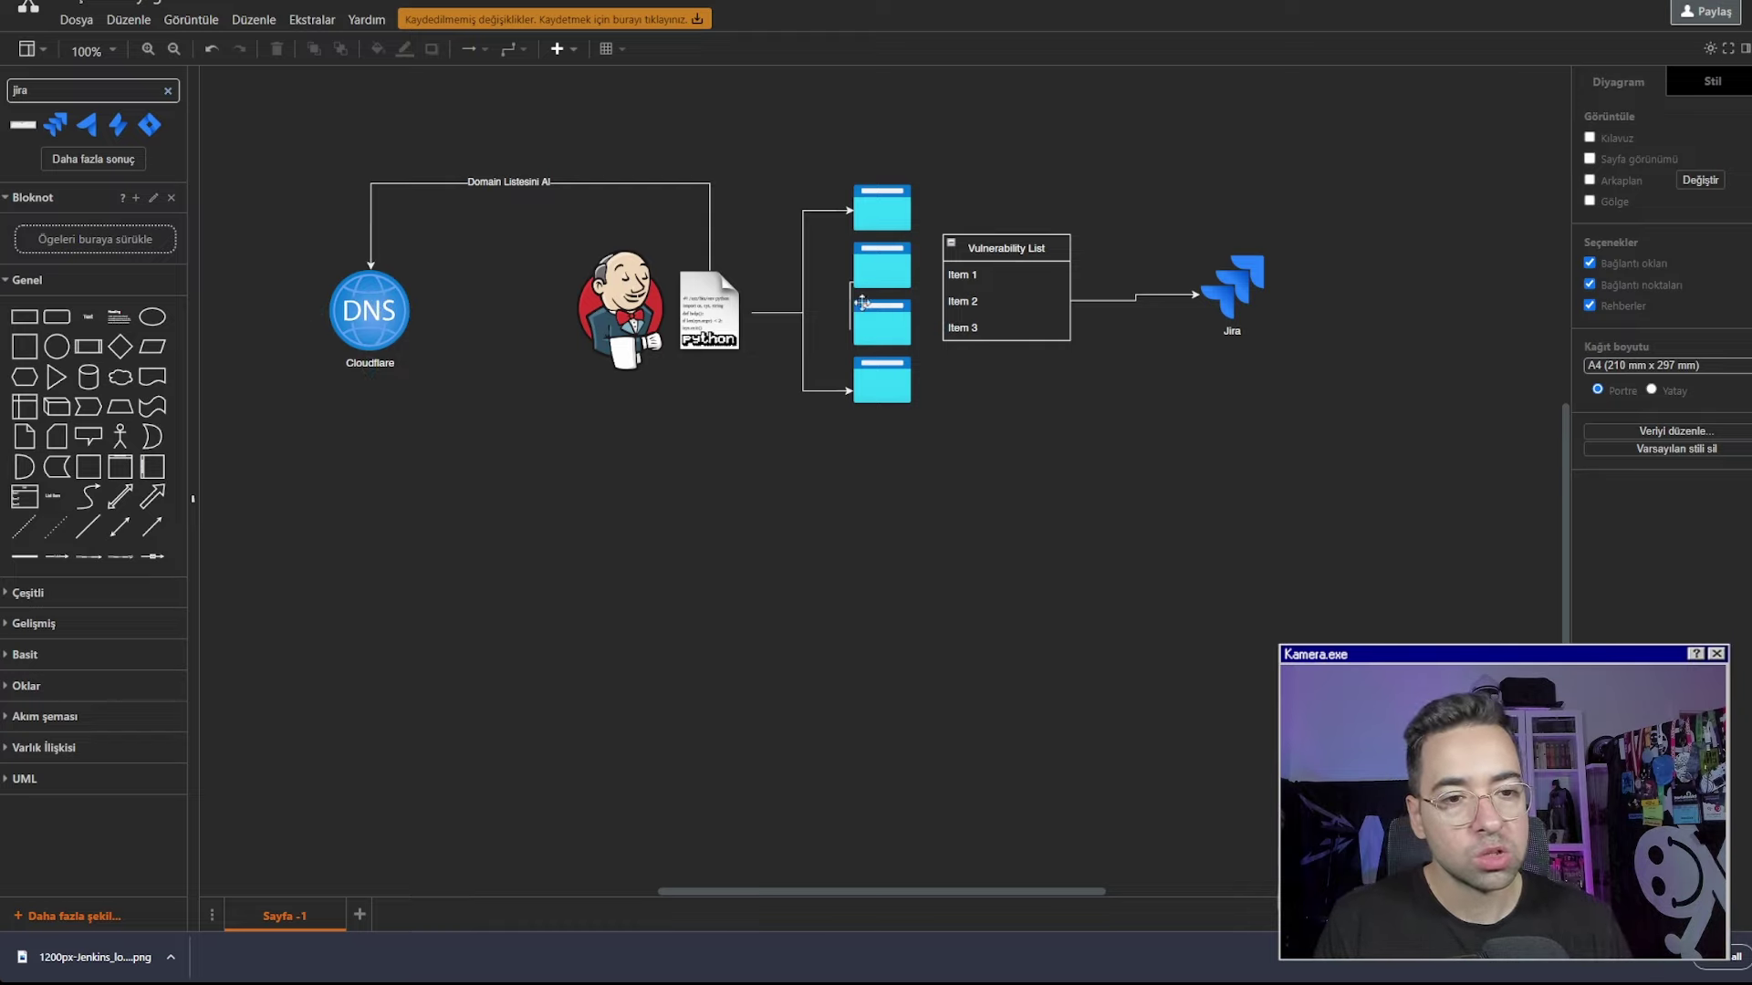
Label the arrow running from the Python script to the website icons "S3 Takeover Scan"
click(779, 313)
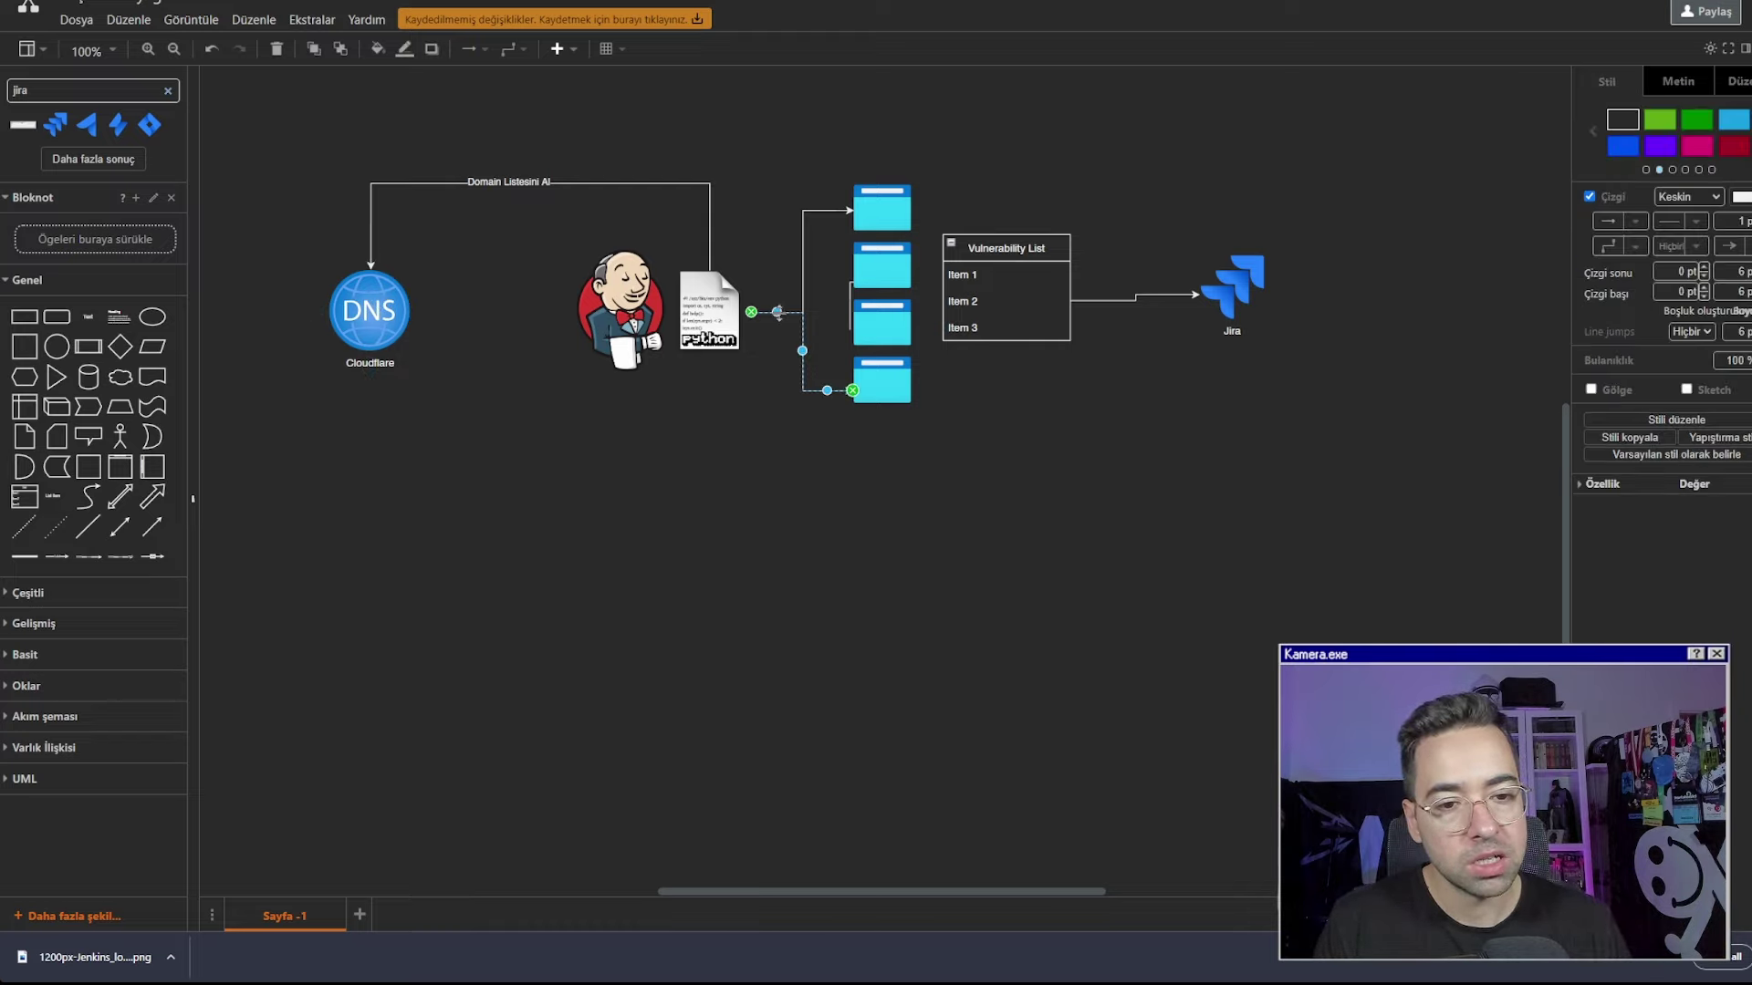
double_click(791, 315)
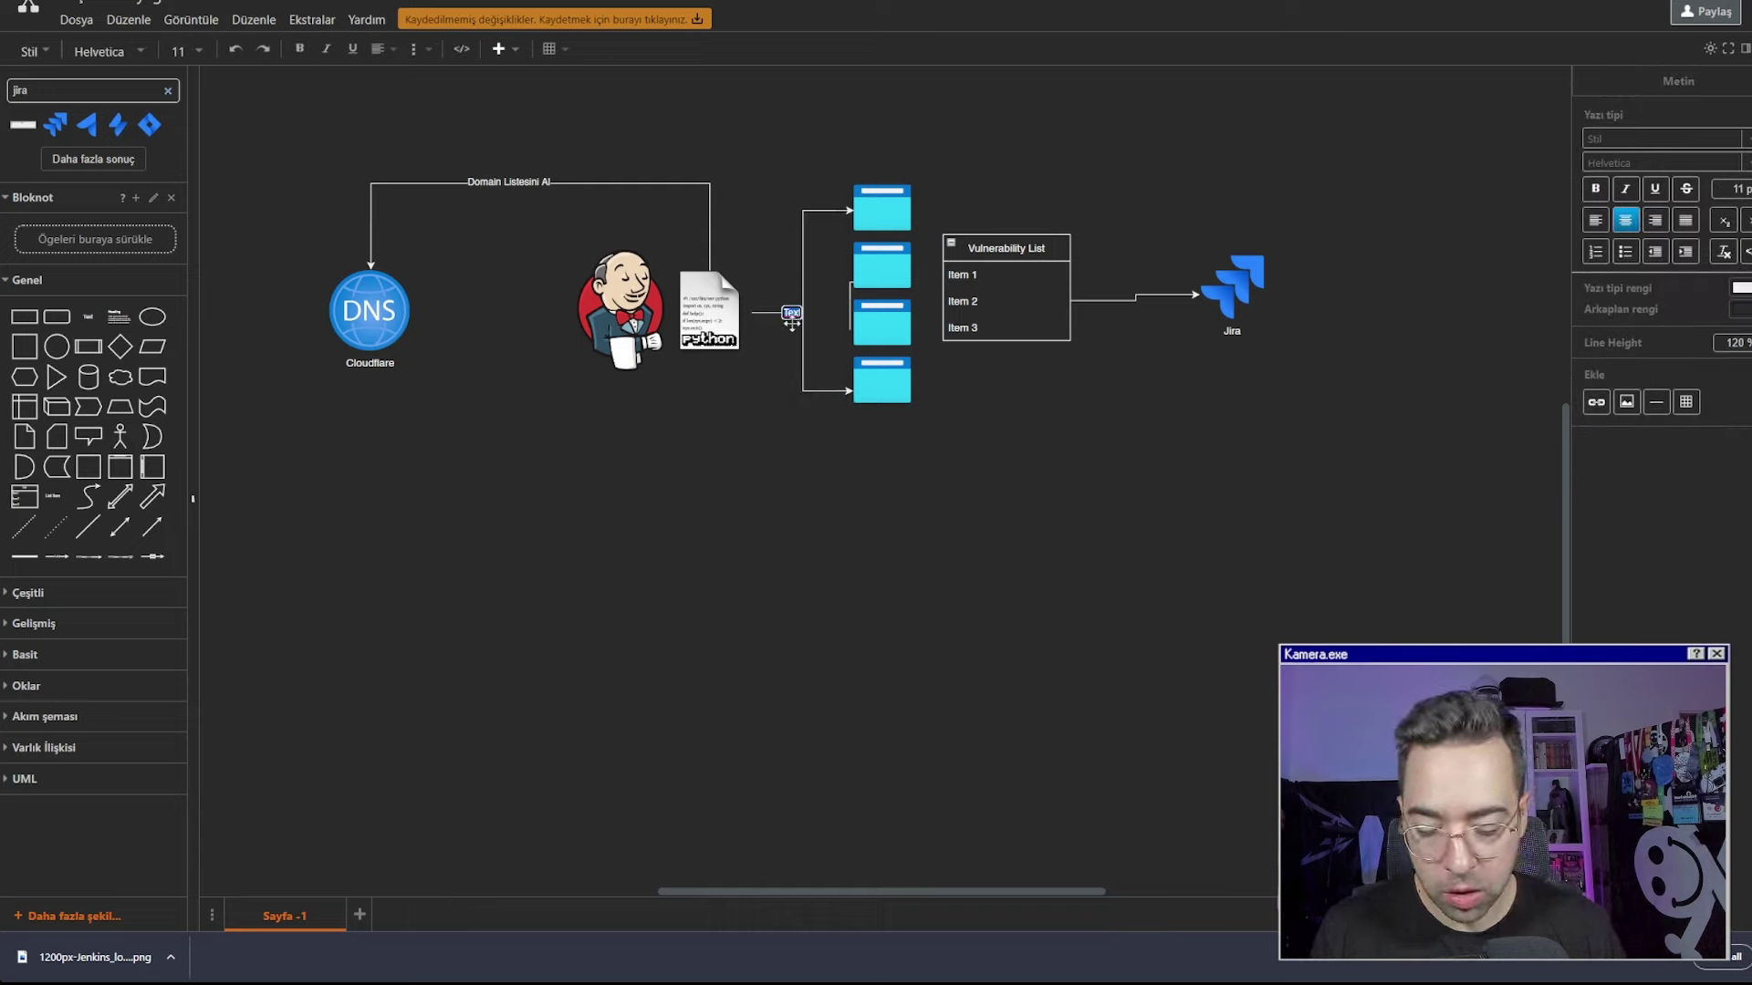
text(S3_TRk)
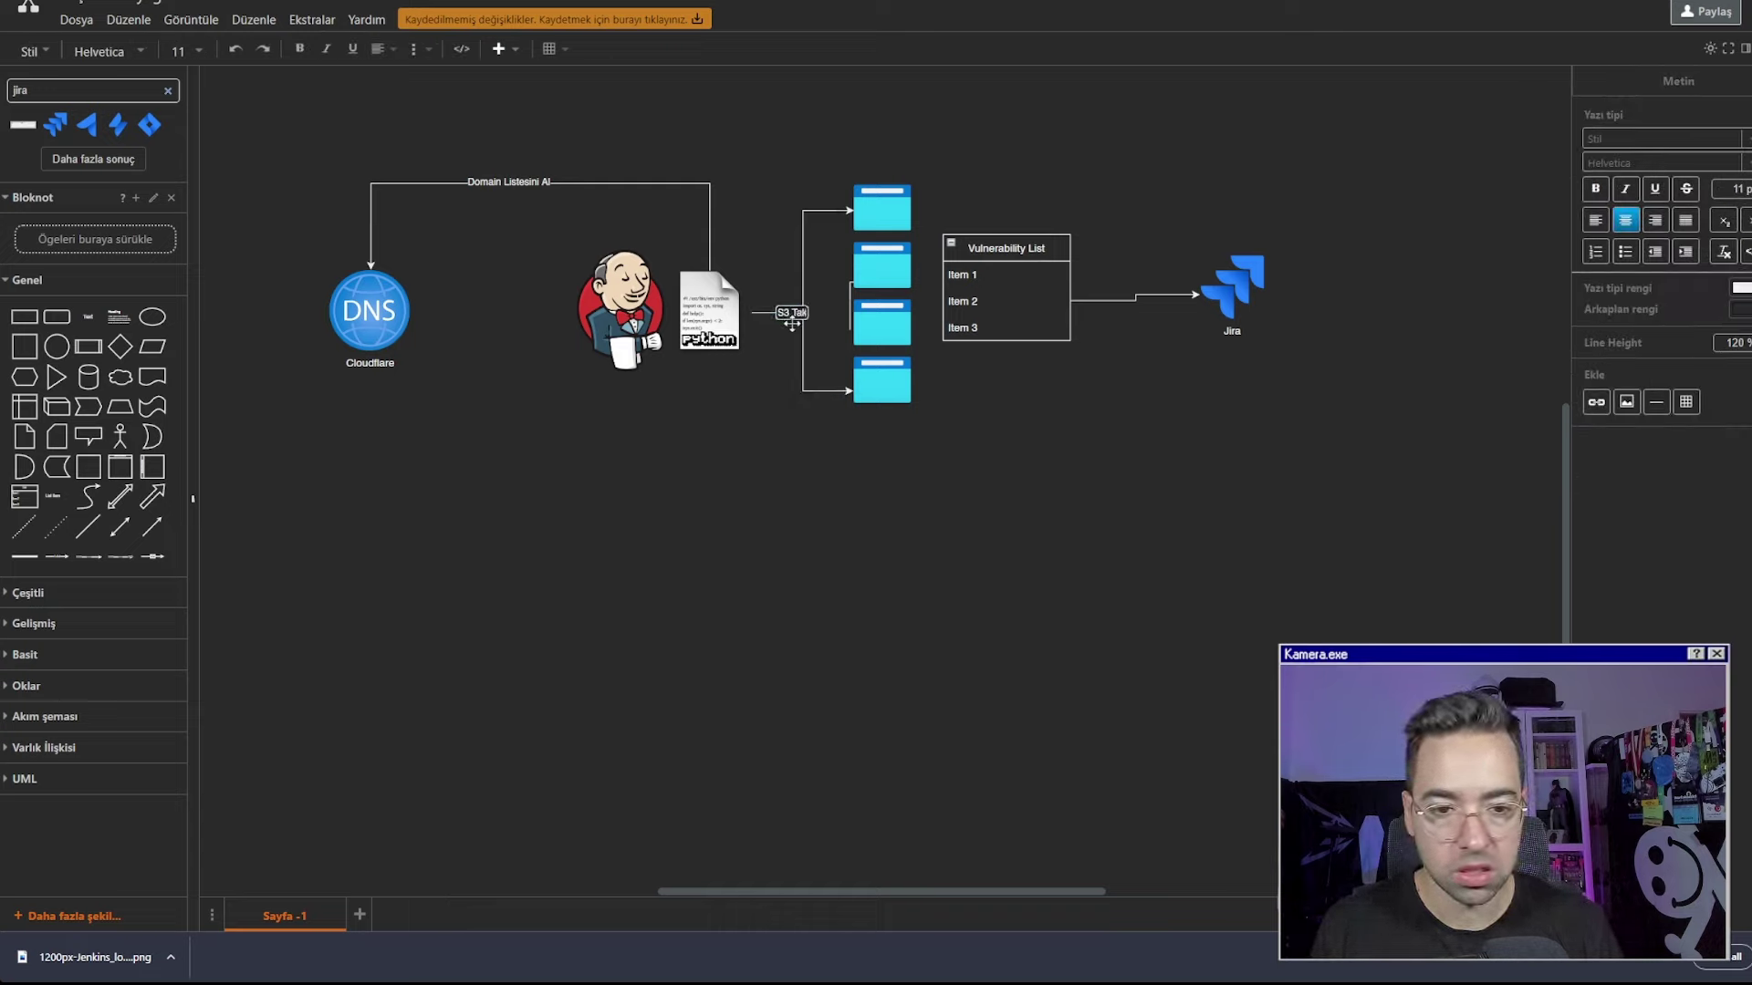
text(eover Scan)
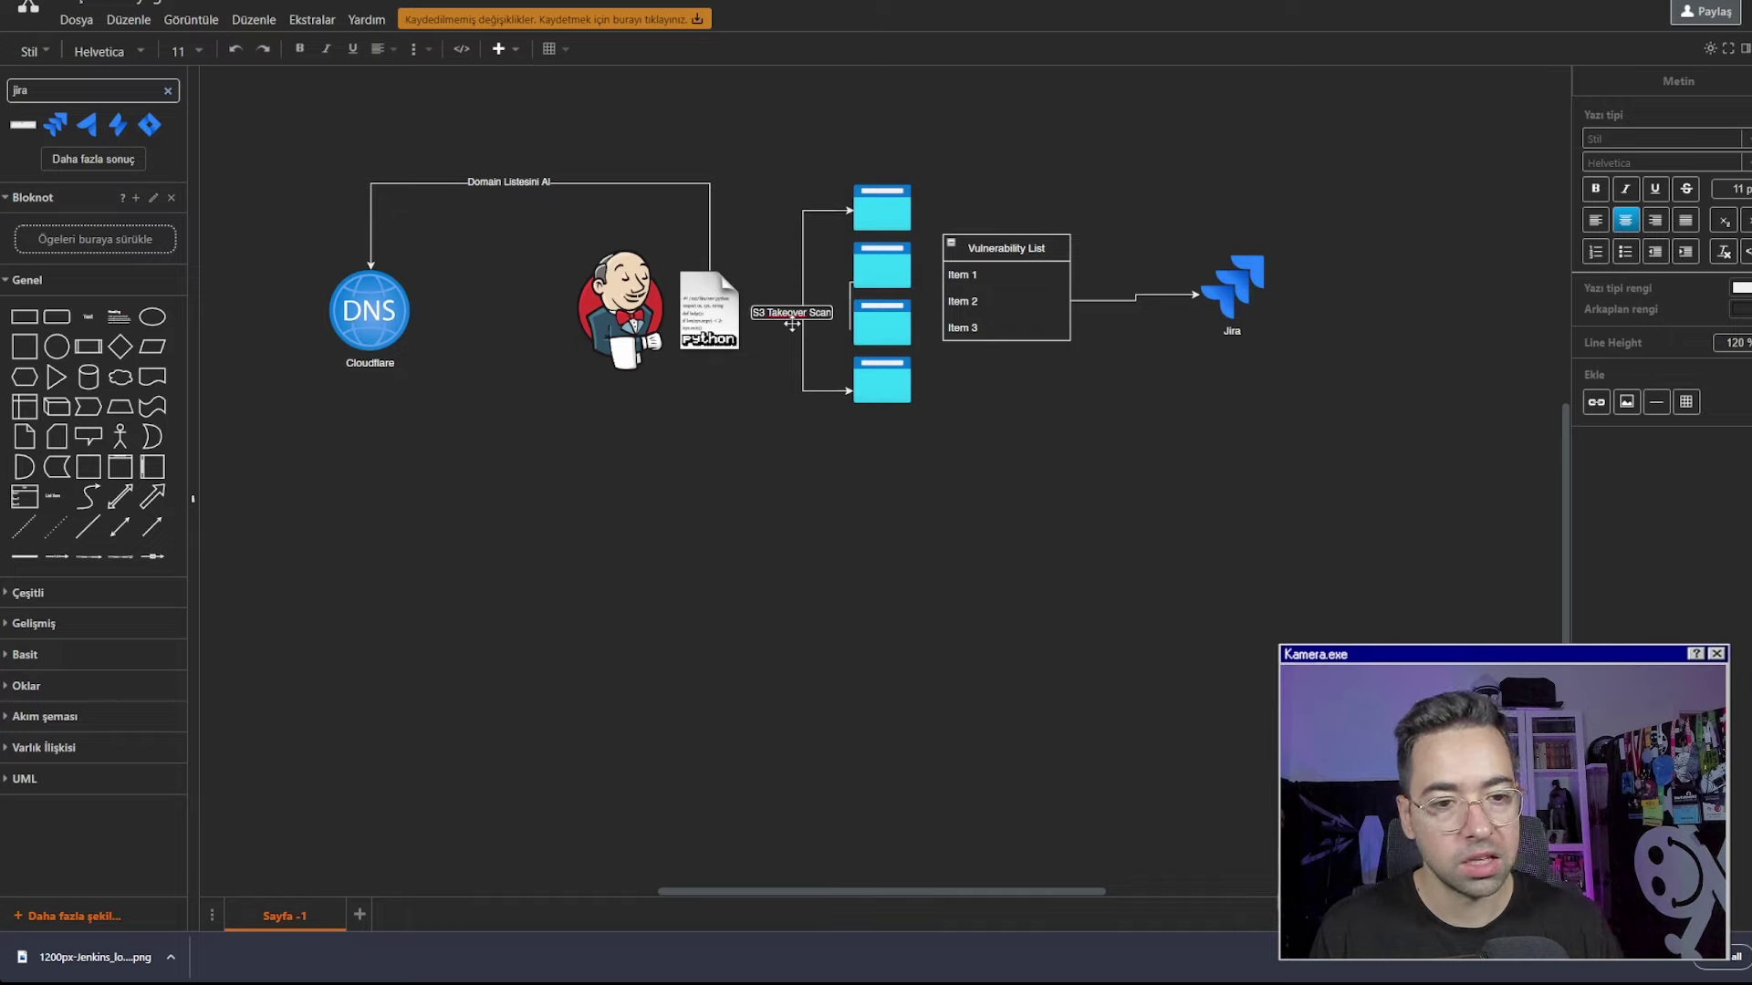
click(790, 414)
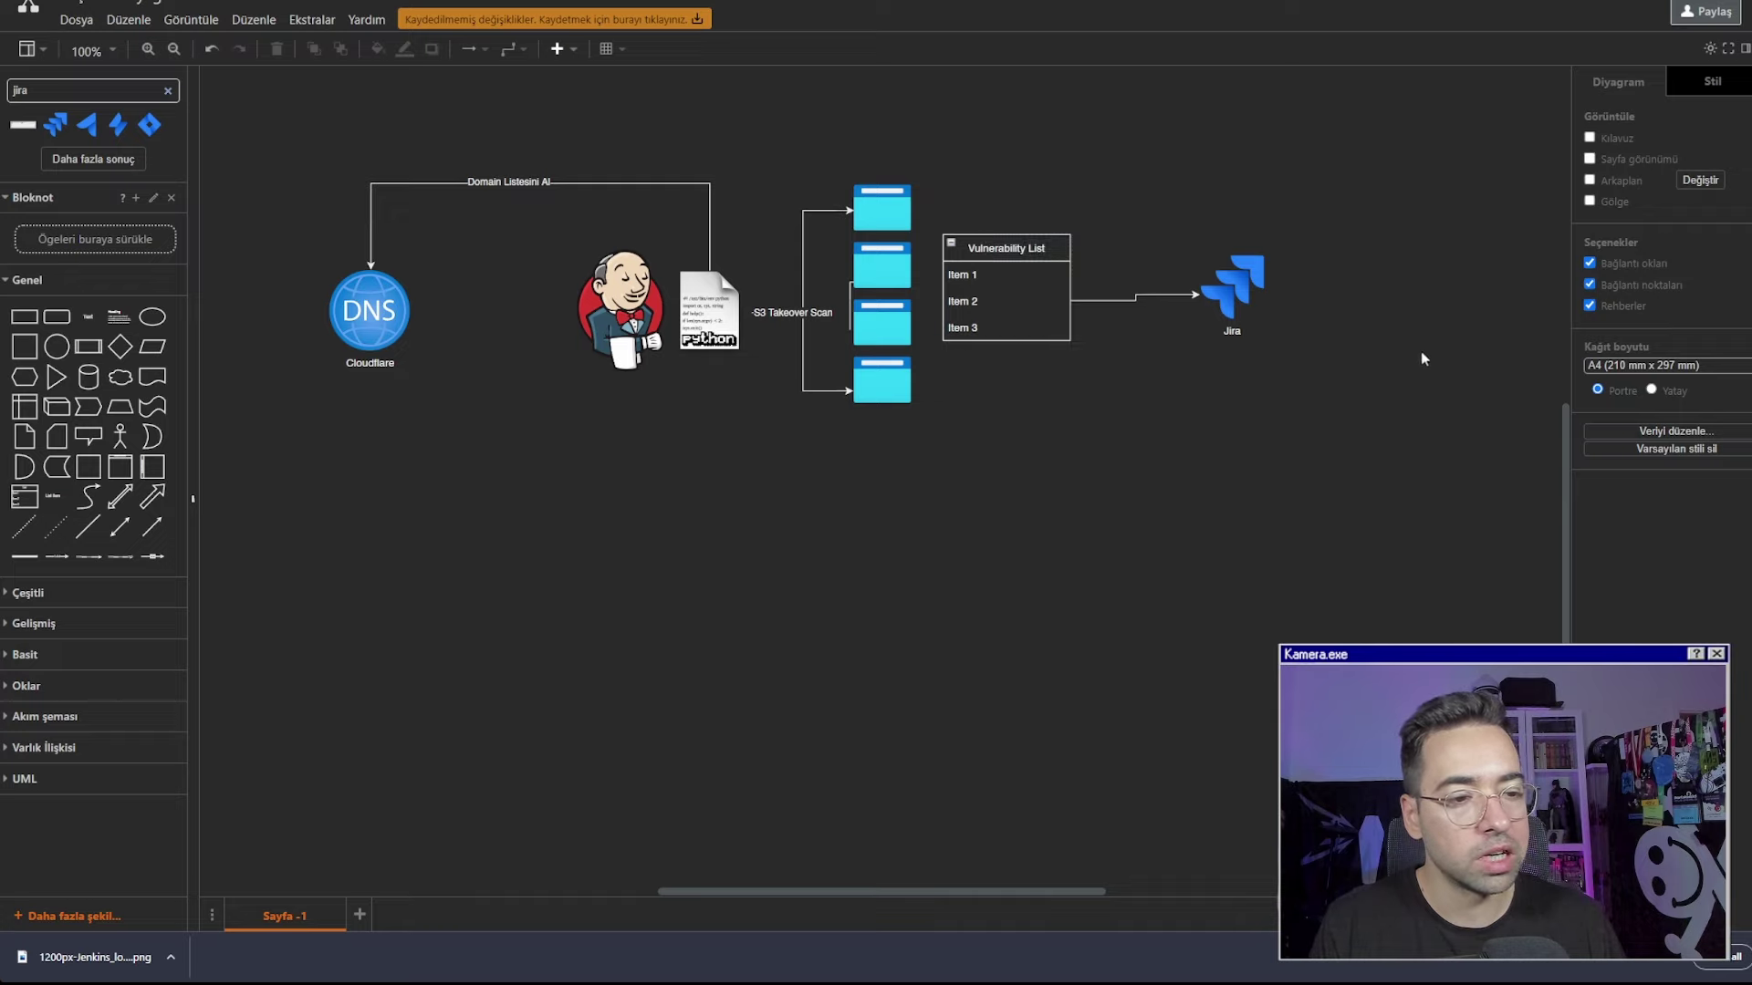
Delete the Jira logo together with the arrow leading to it from the Vulnerability List
click(1214, 313)
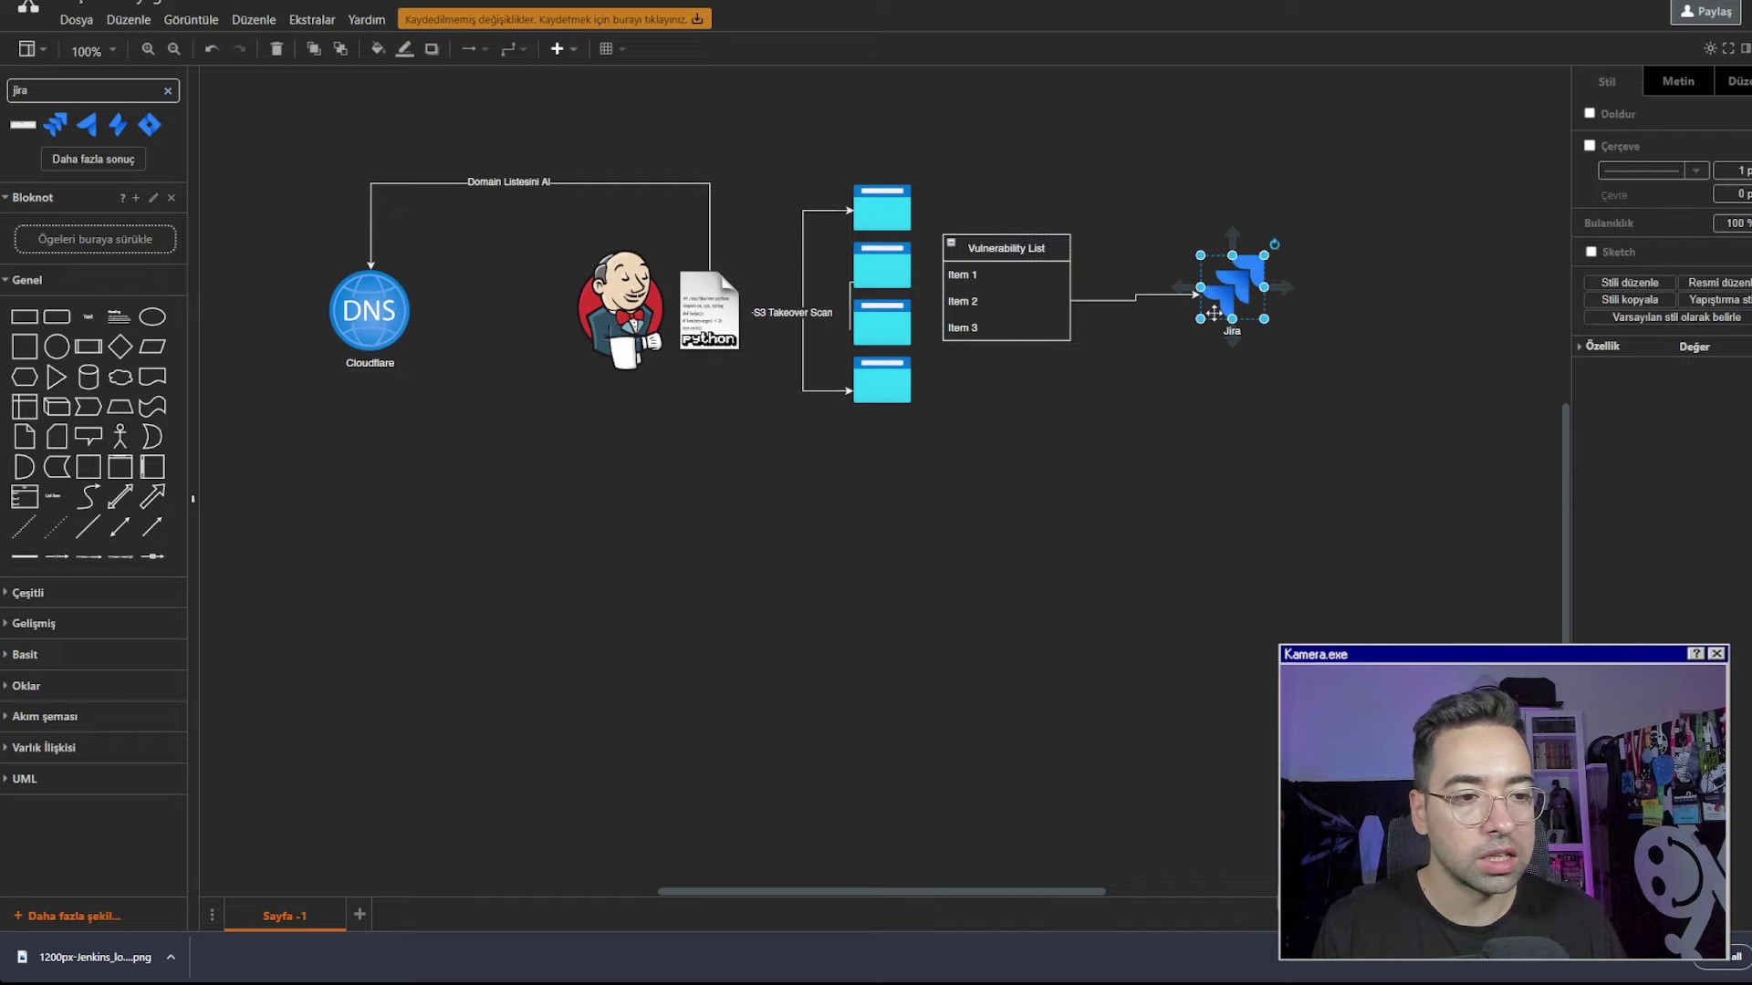
key(Delete)
key(Delete)
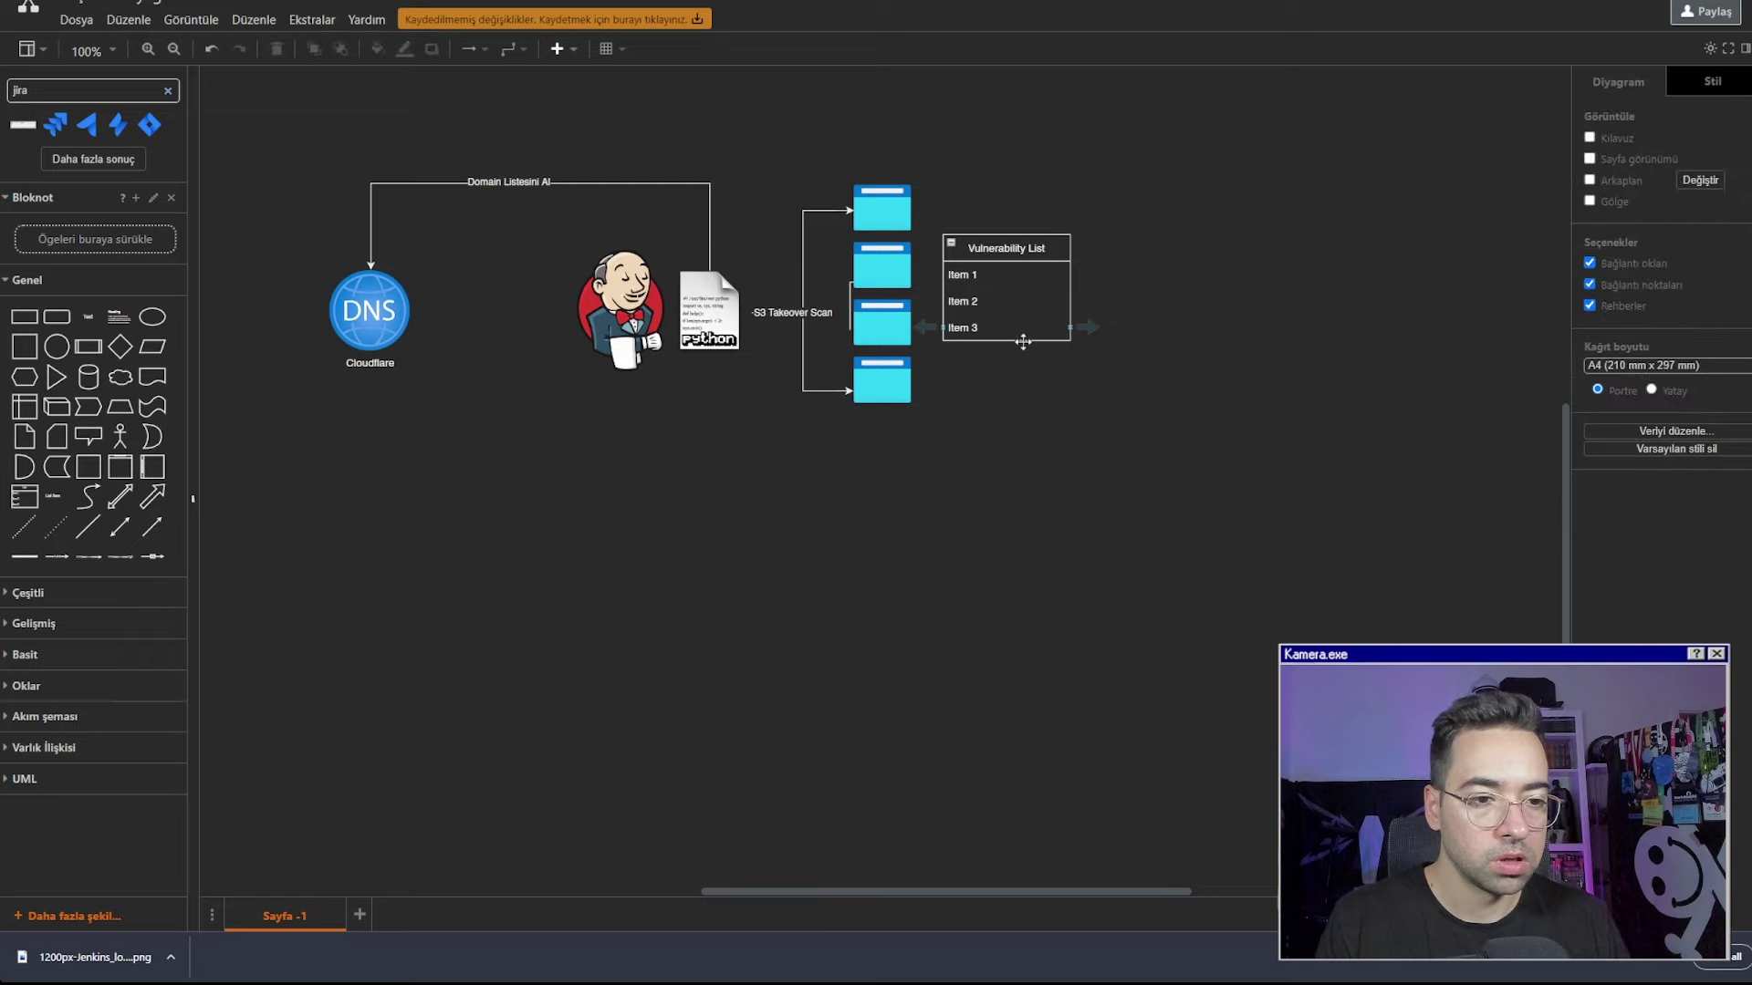
Connect the Vulnerability List's Item 3 row to the Cloudflare DNS icon with an arrow routed beneath the other shapes, labelled "DNS Recordunu Sil"
drag(1086, 328, 365, 351)
drag(881, 296, 882, 573)
drag(521, 363, 572, 572)
double_click(693, 571)
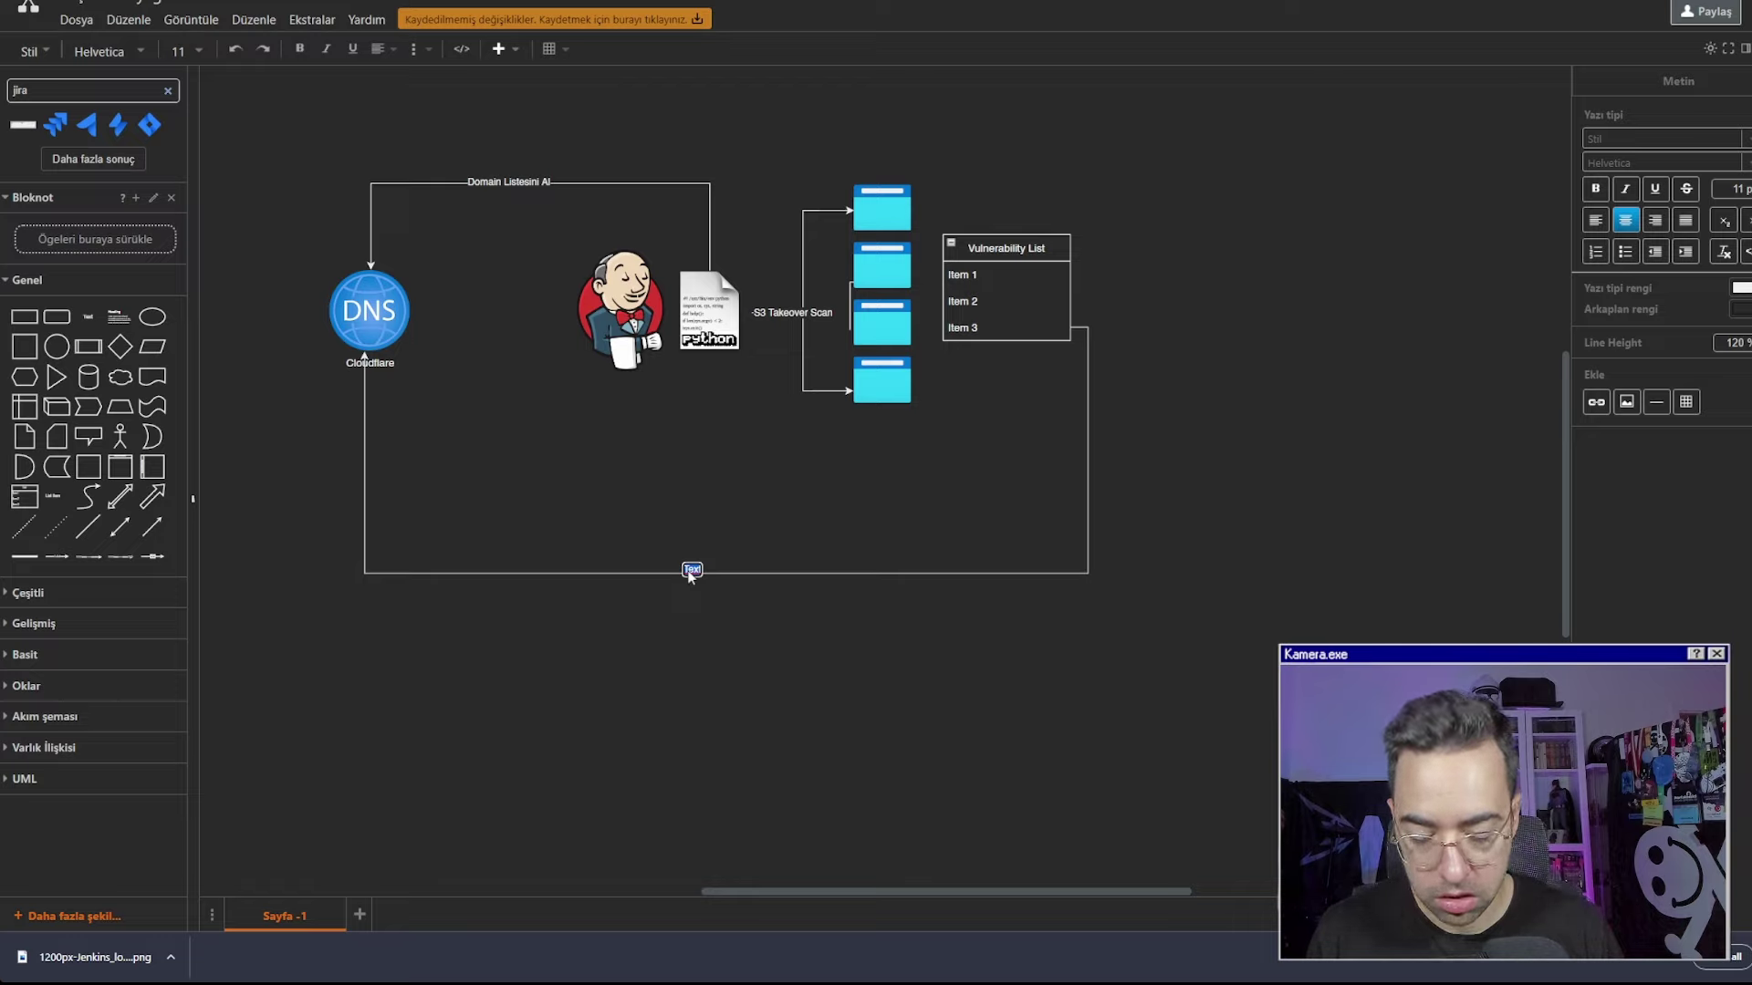
text(DNS)
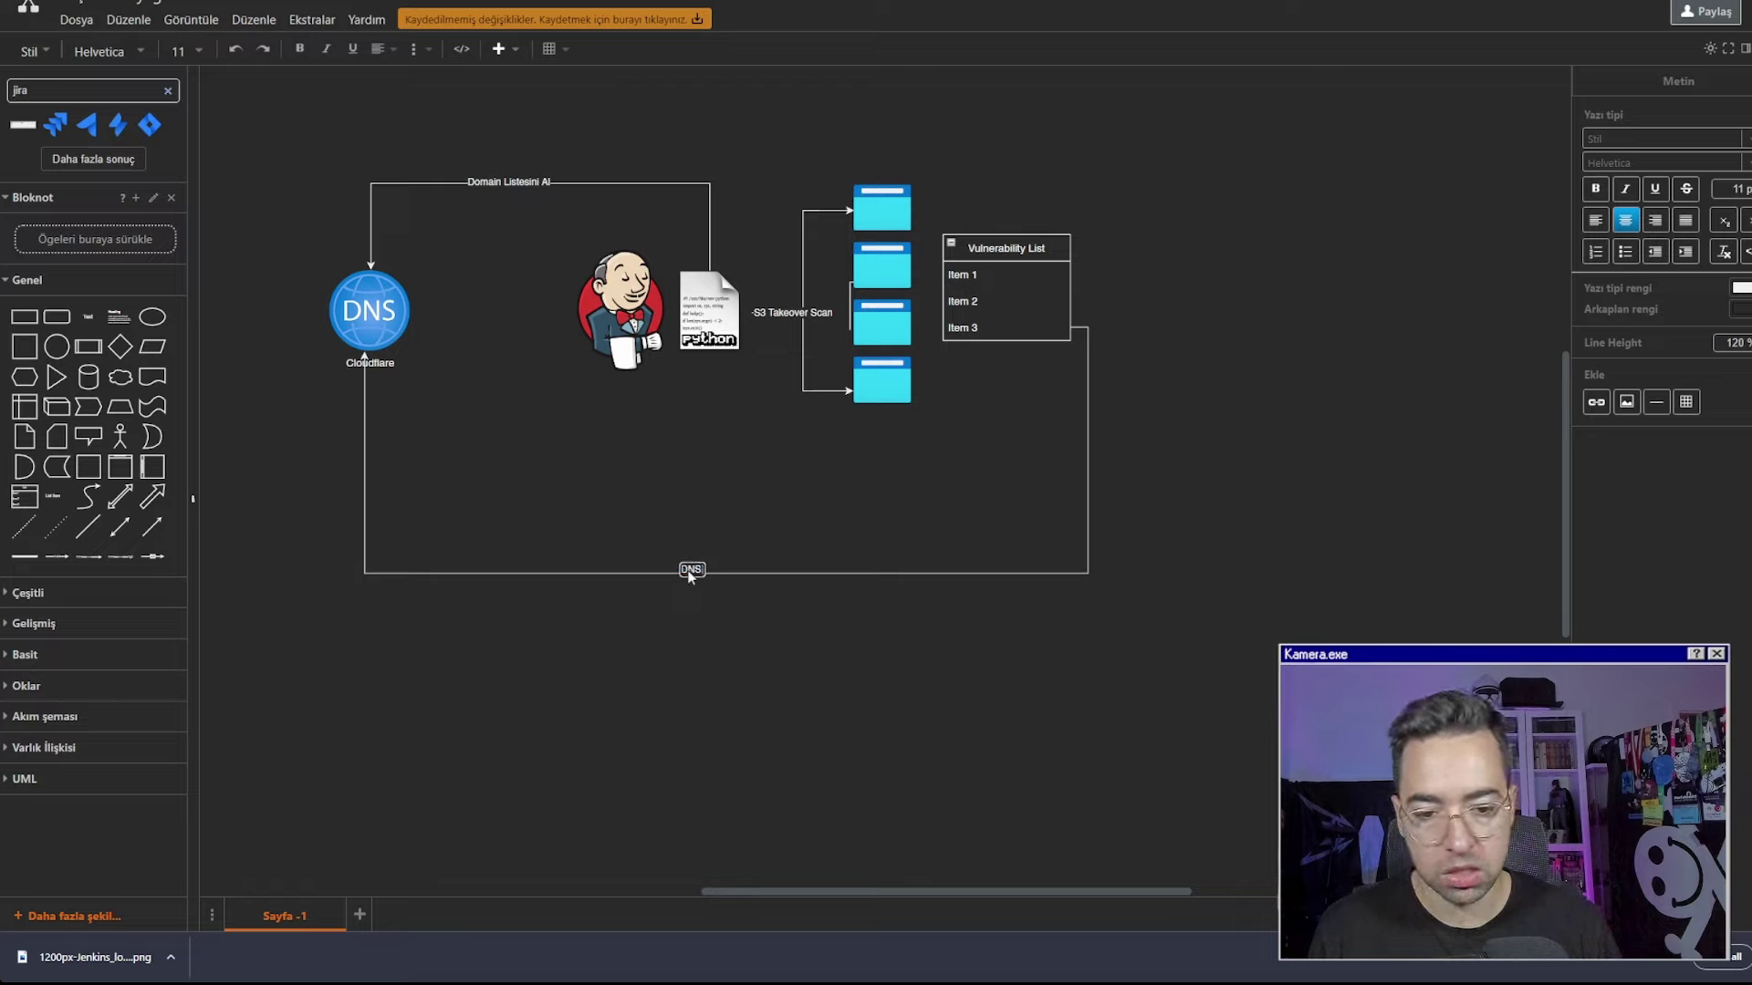
text( Recordunu Si)
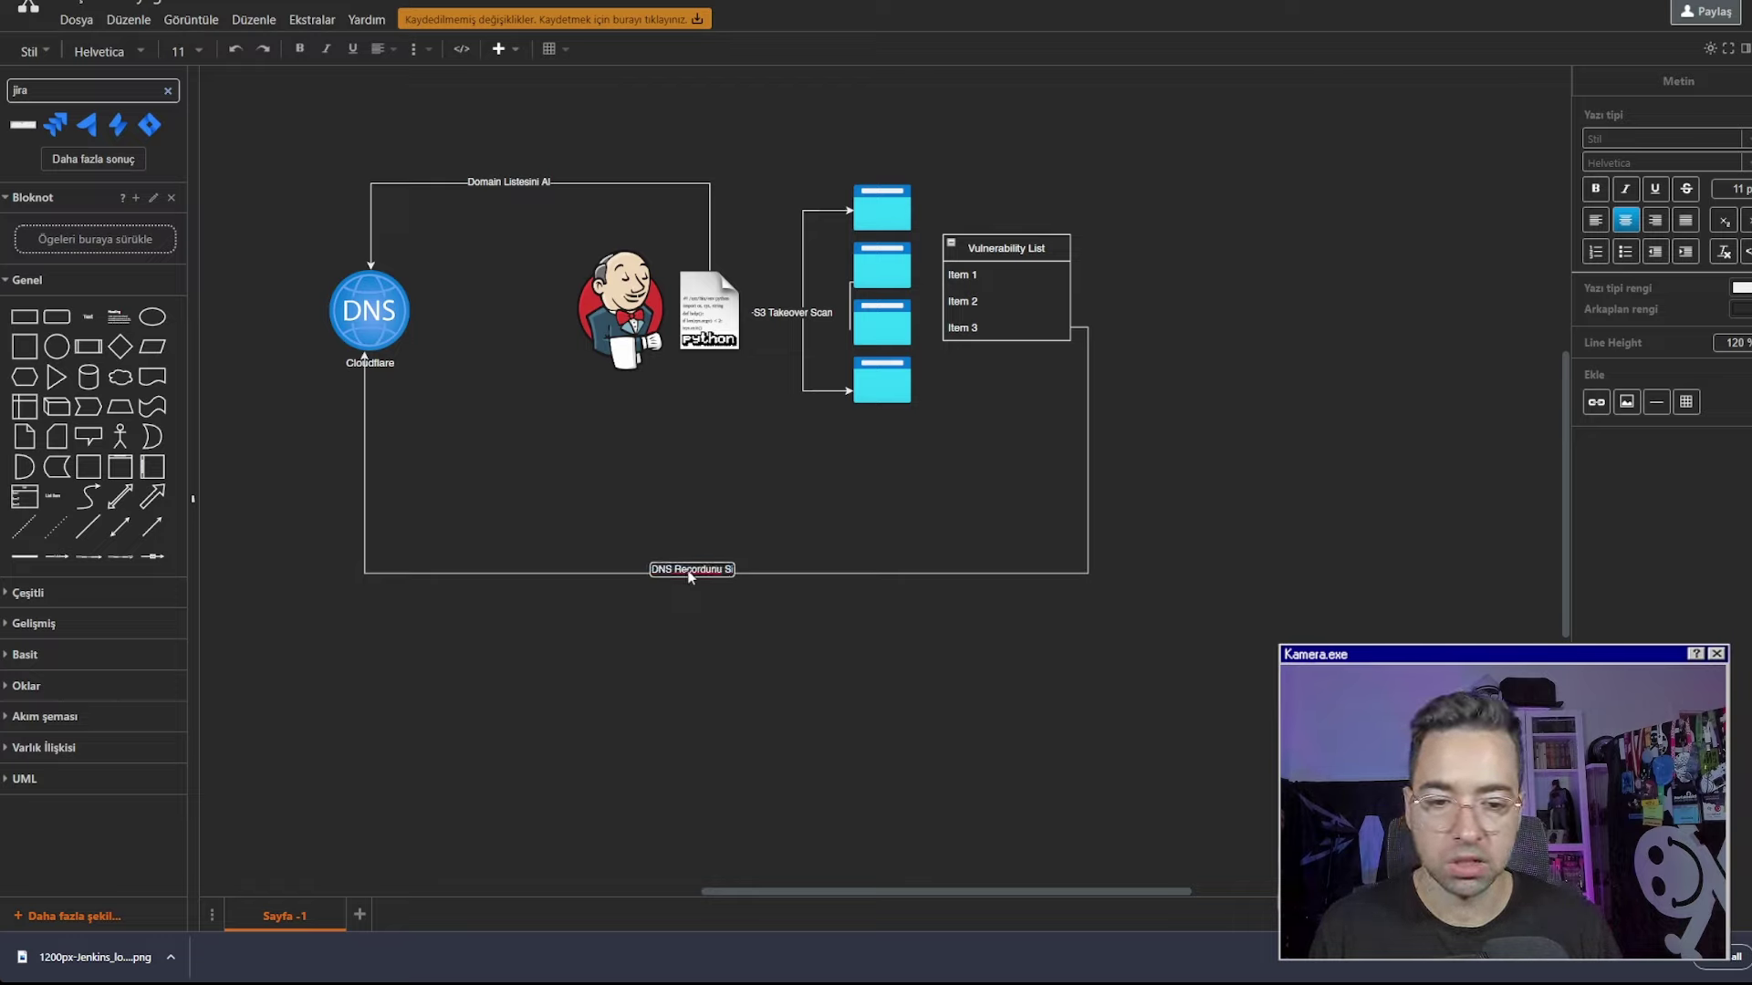
text(l)
click(856, 659)
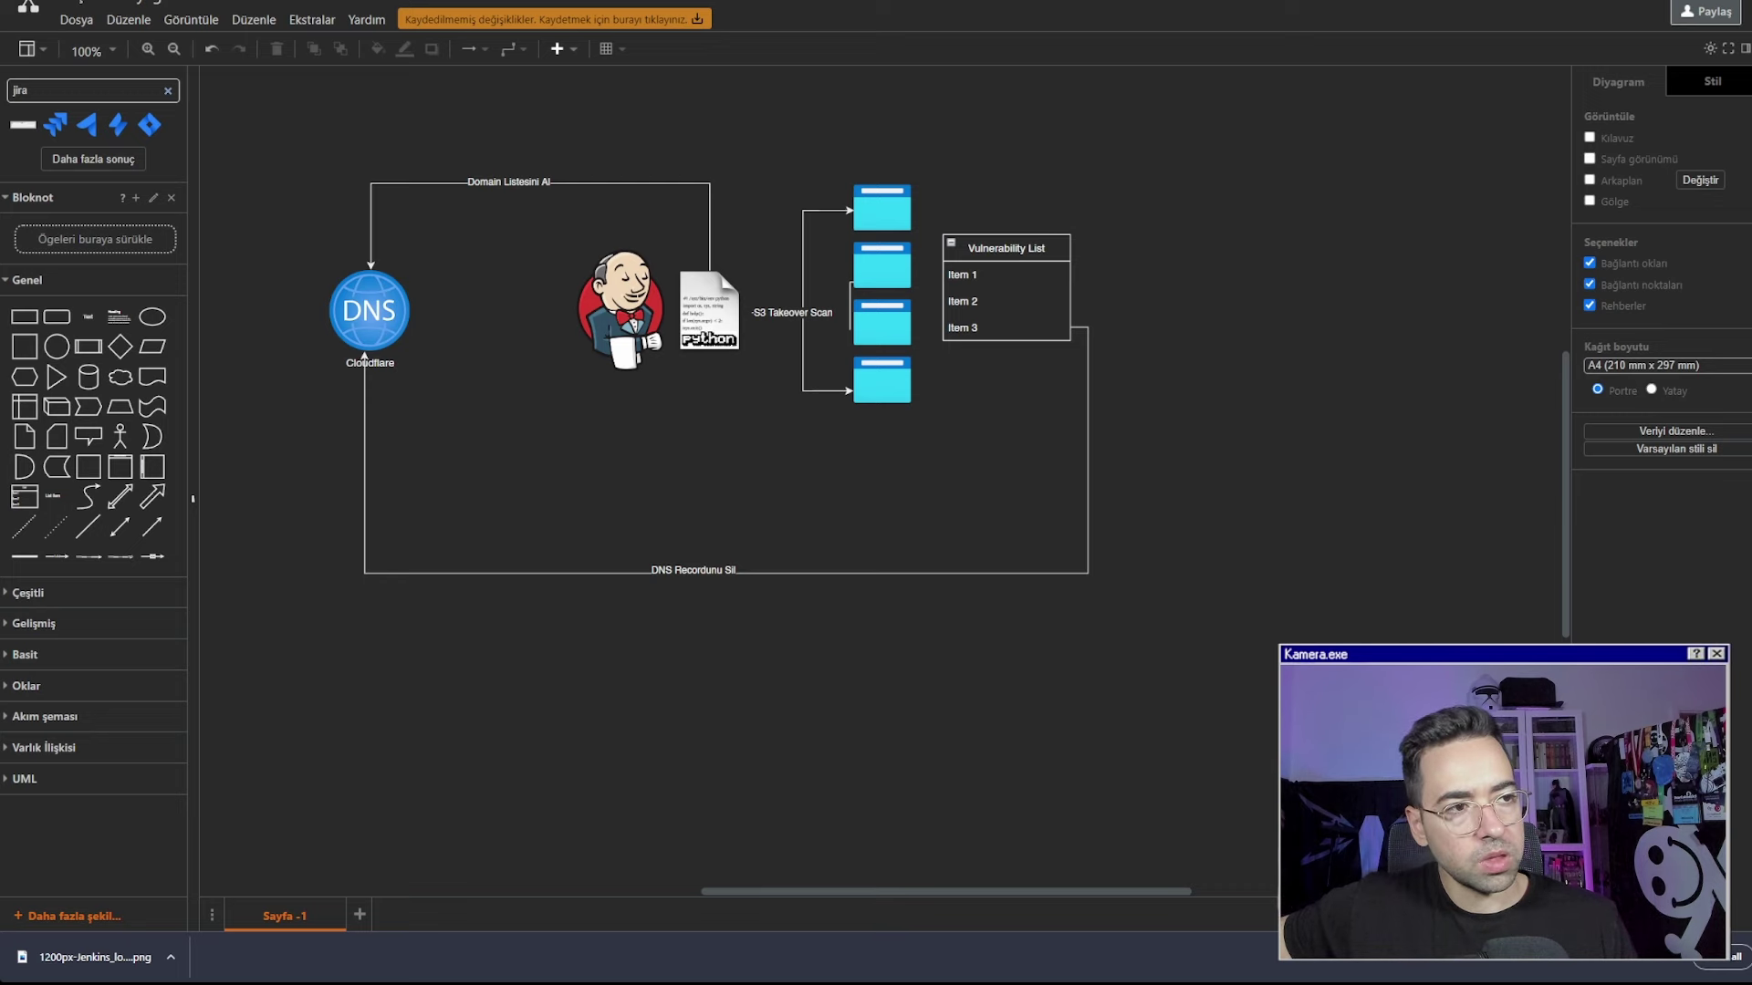
key(ctrl+t)
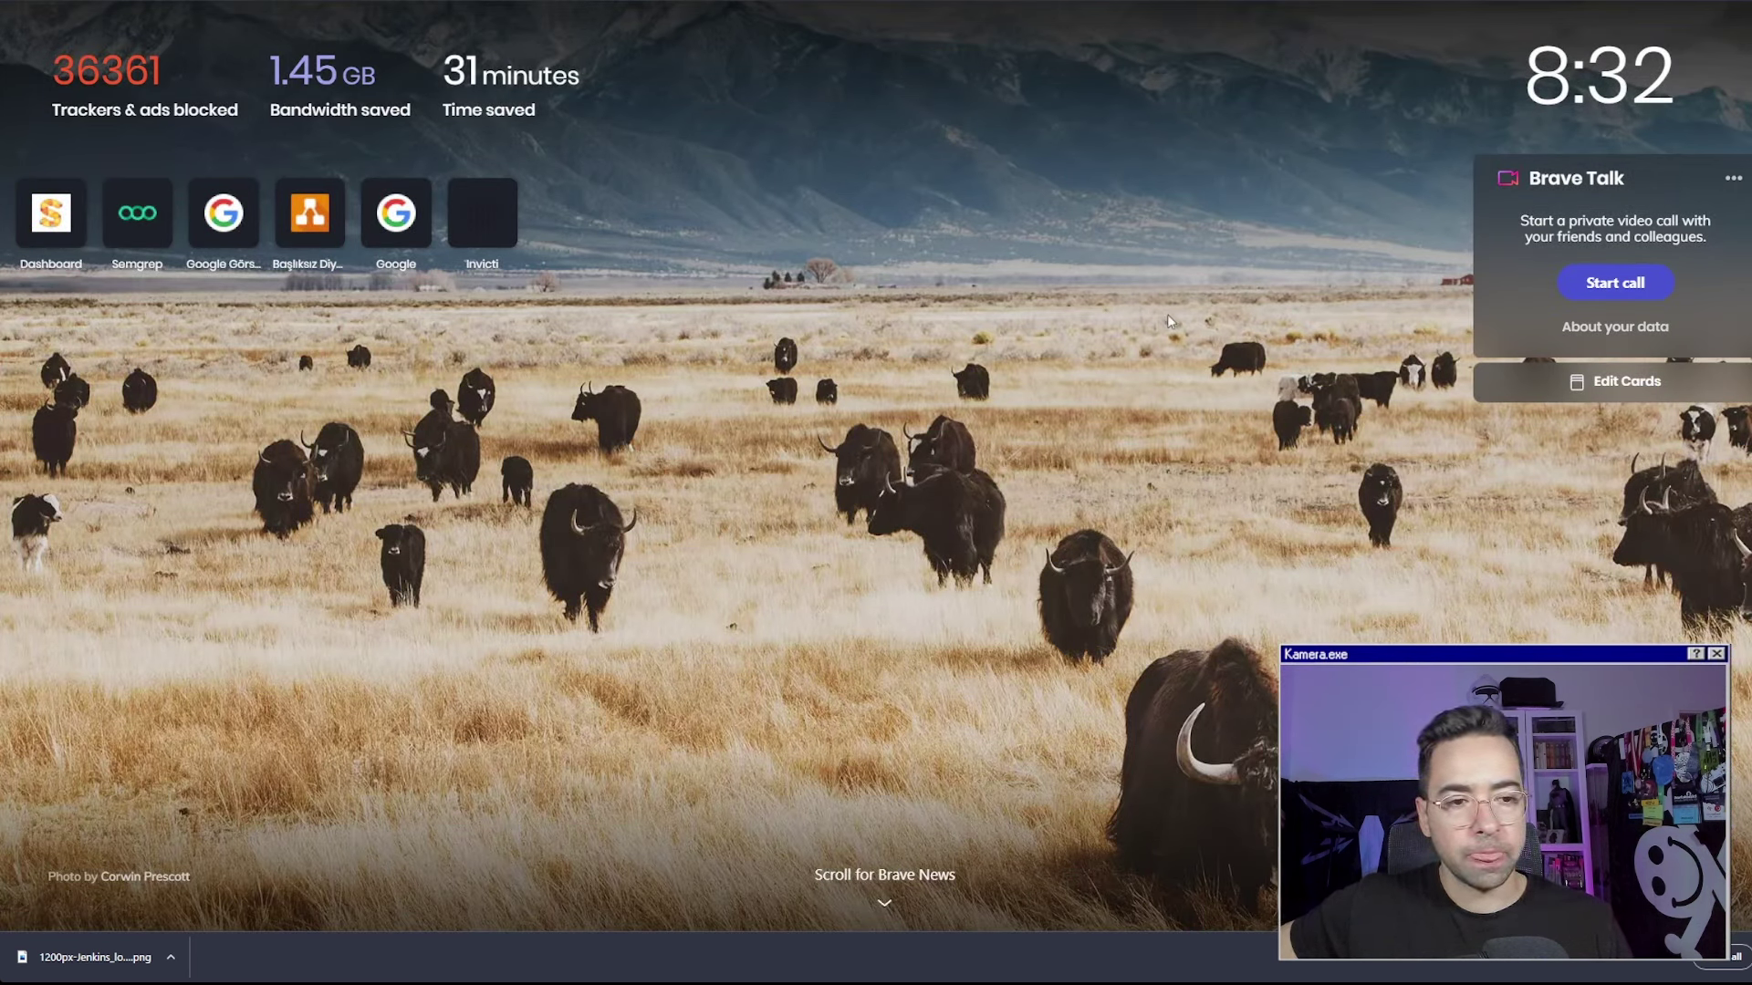
scroll(1167, 314, down, 2)
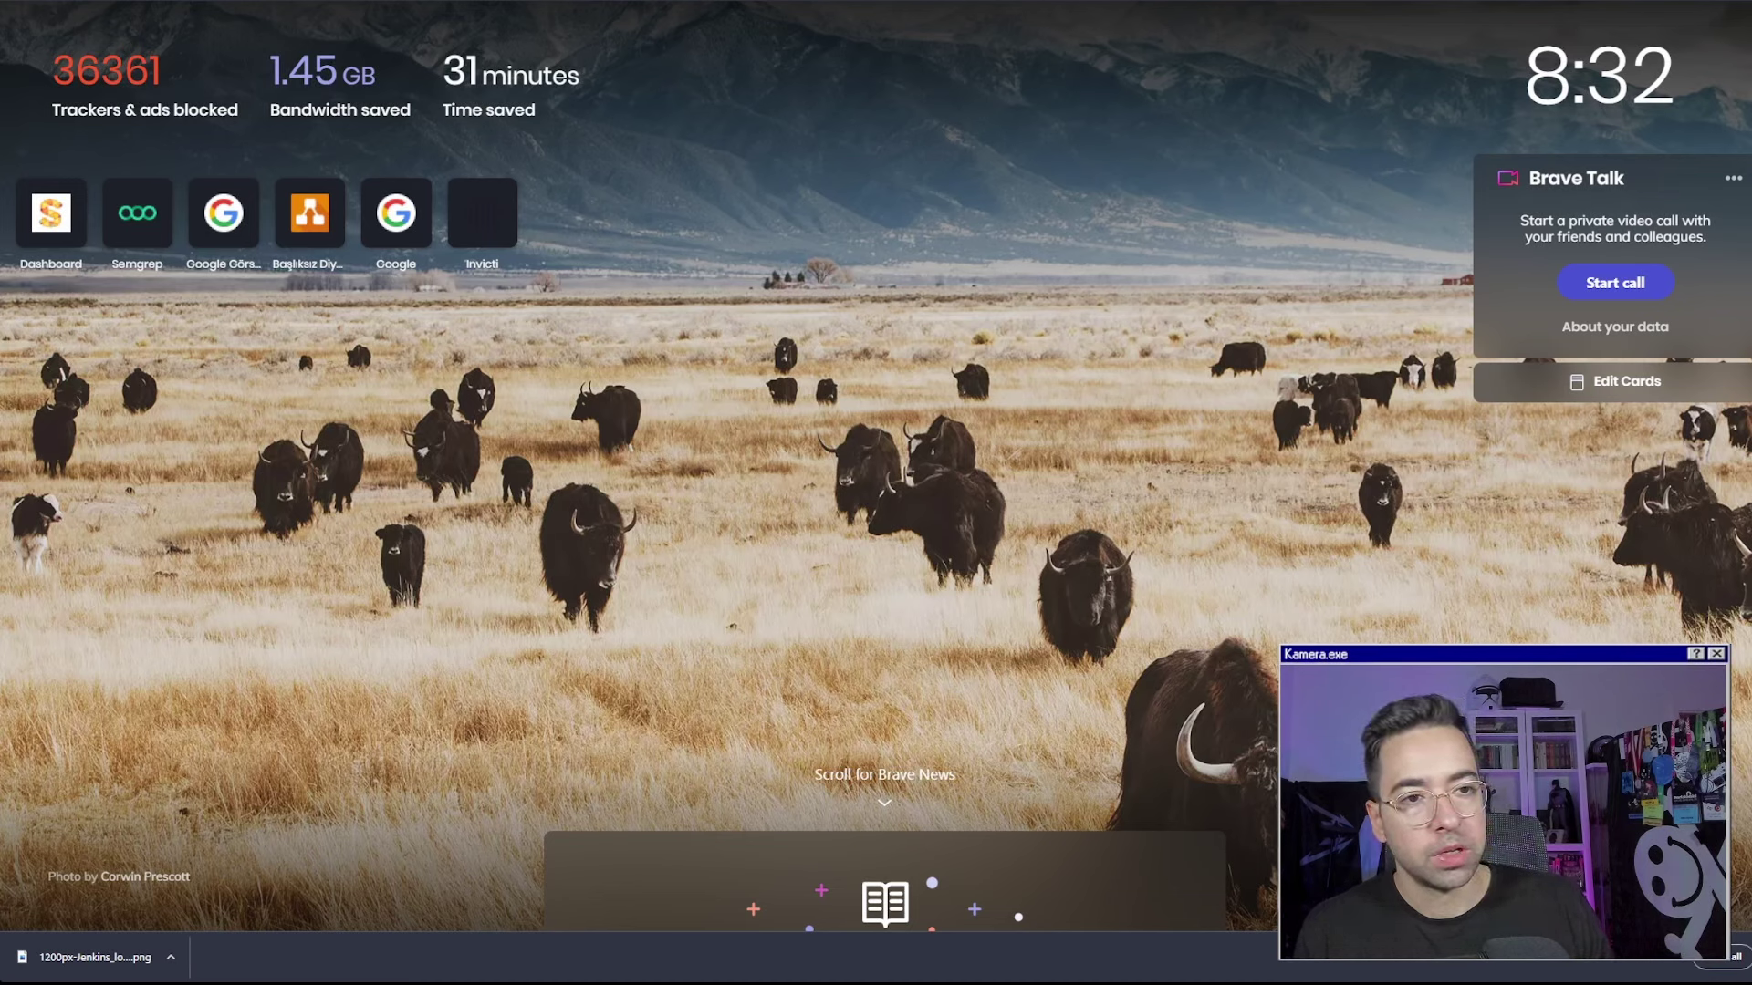
key(ctrl+l)
text(https://application.security/)
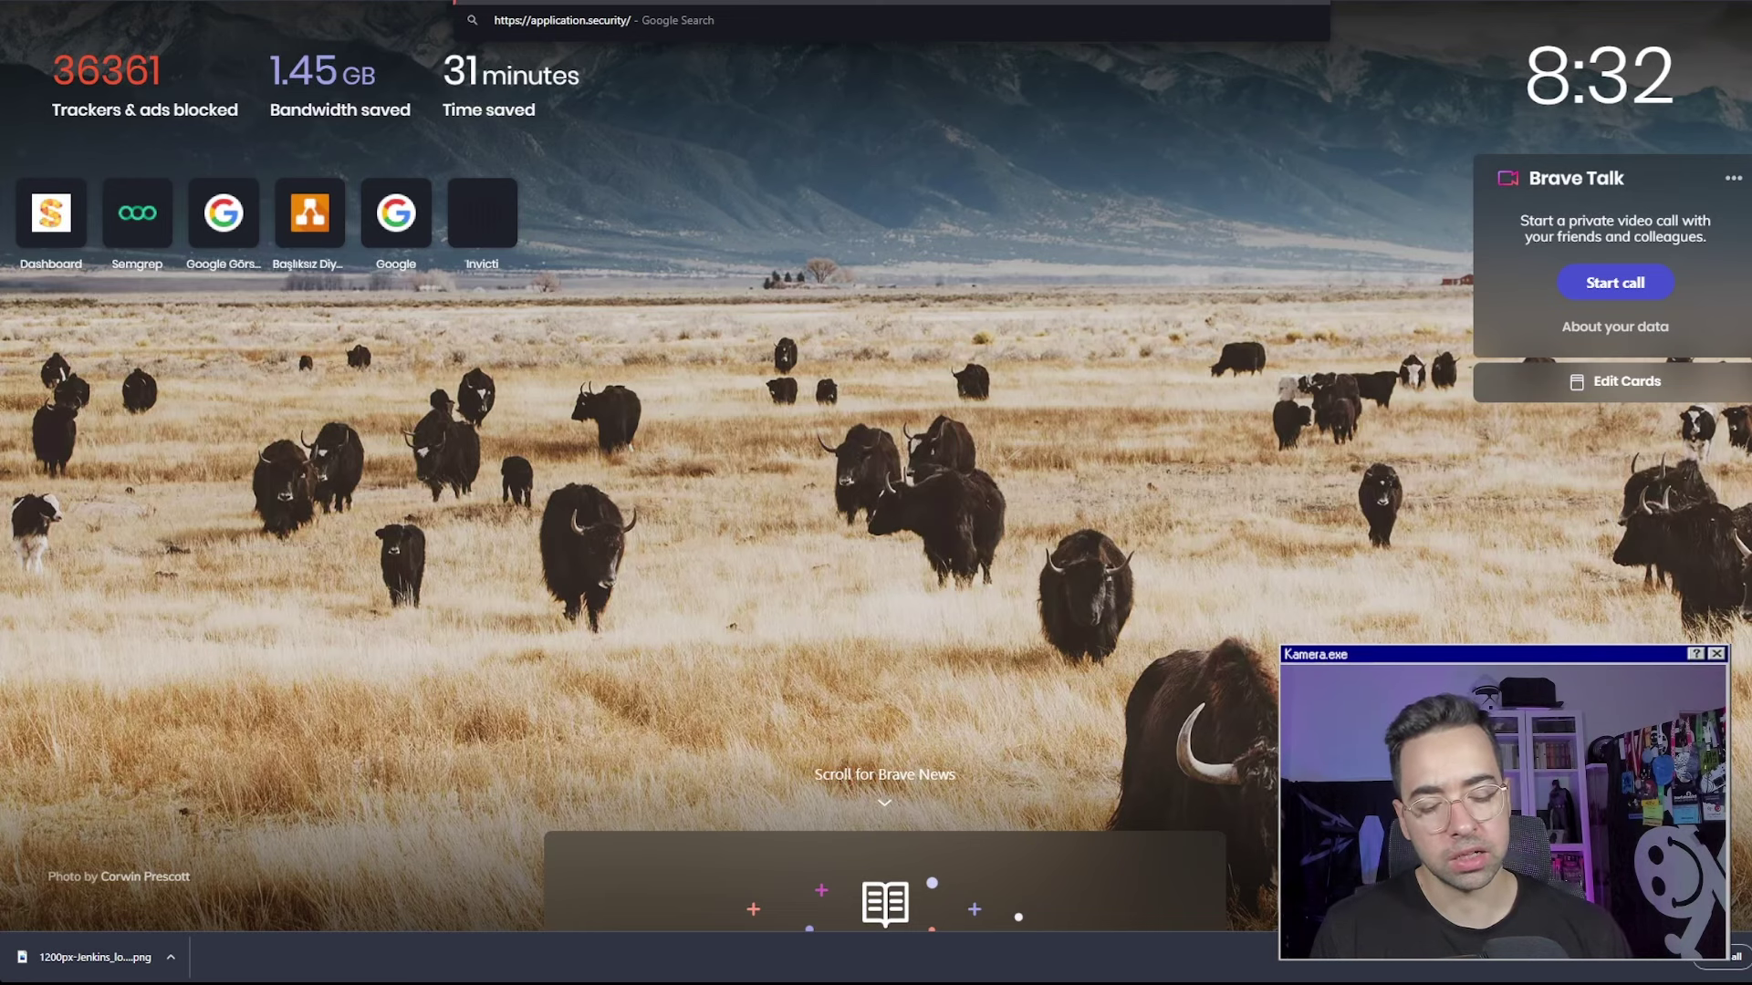
key(Return)
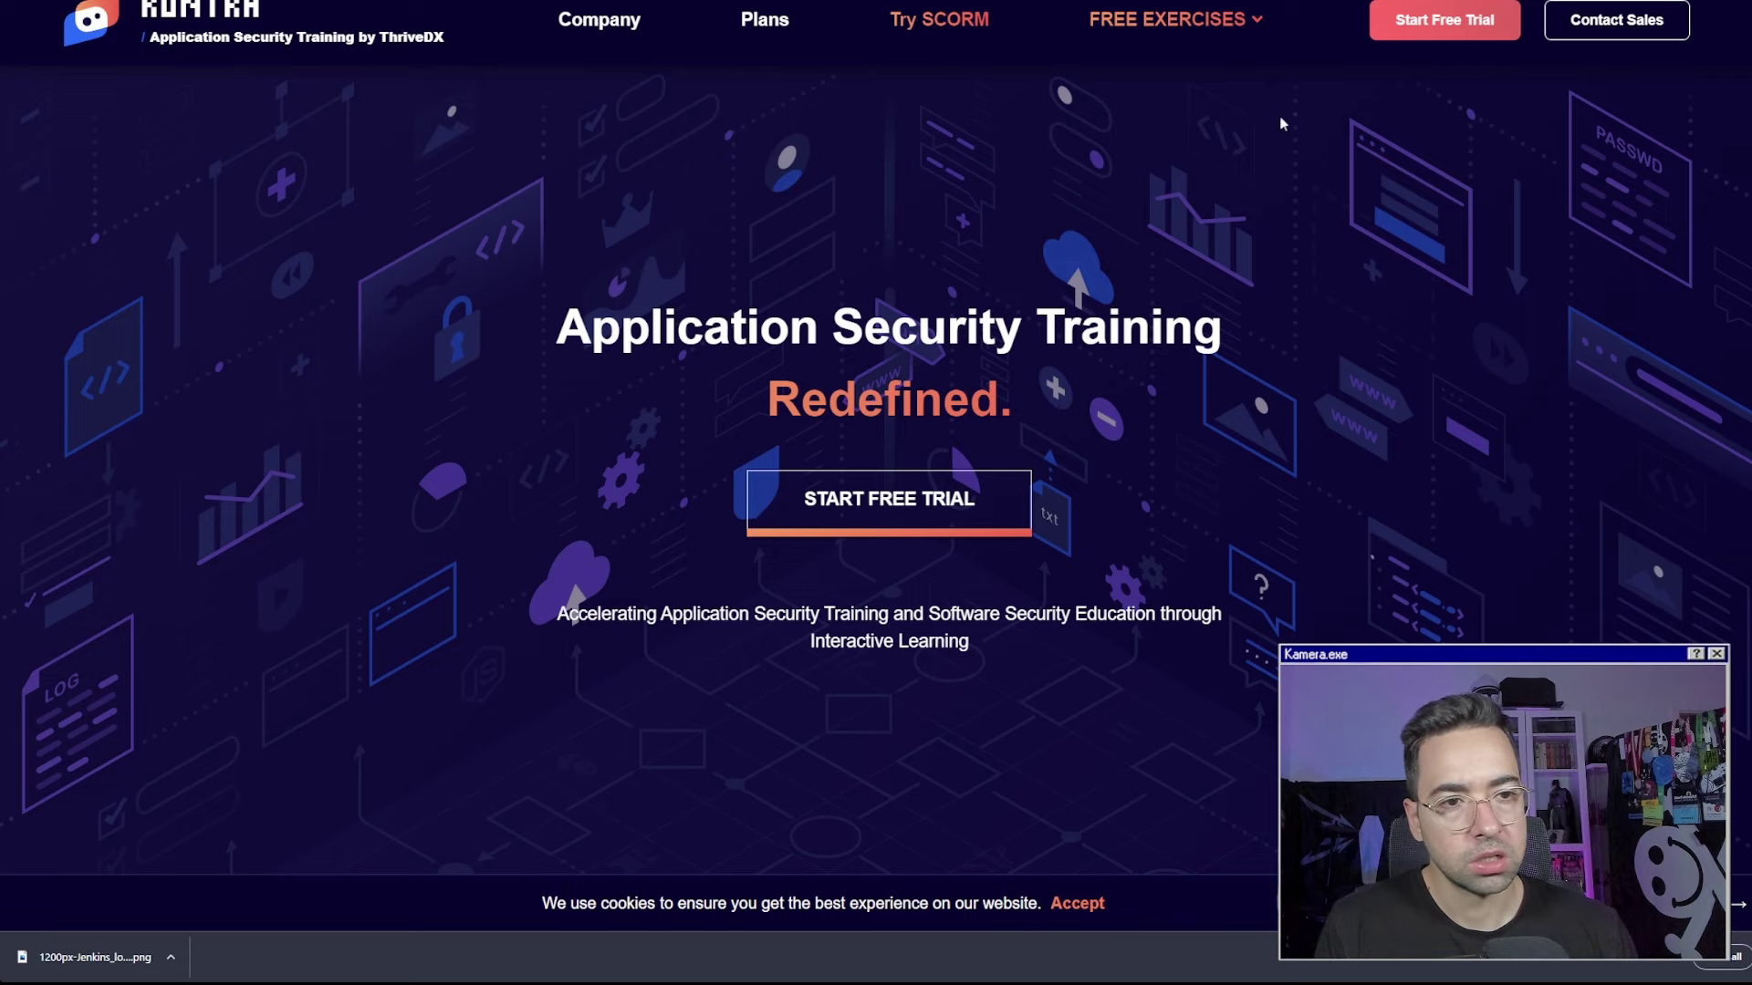
mouse_move(1175, 20)
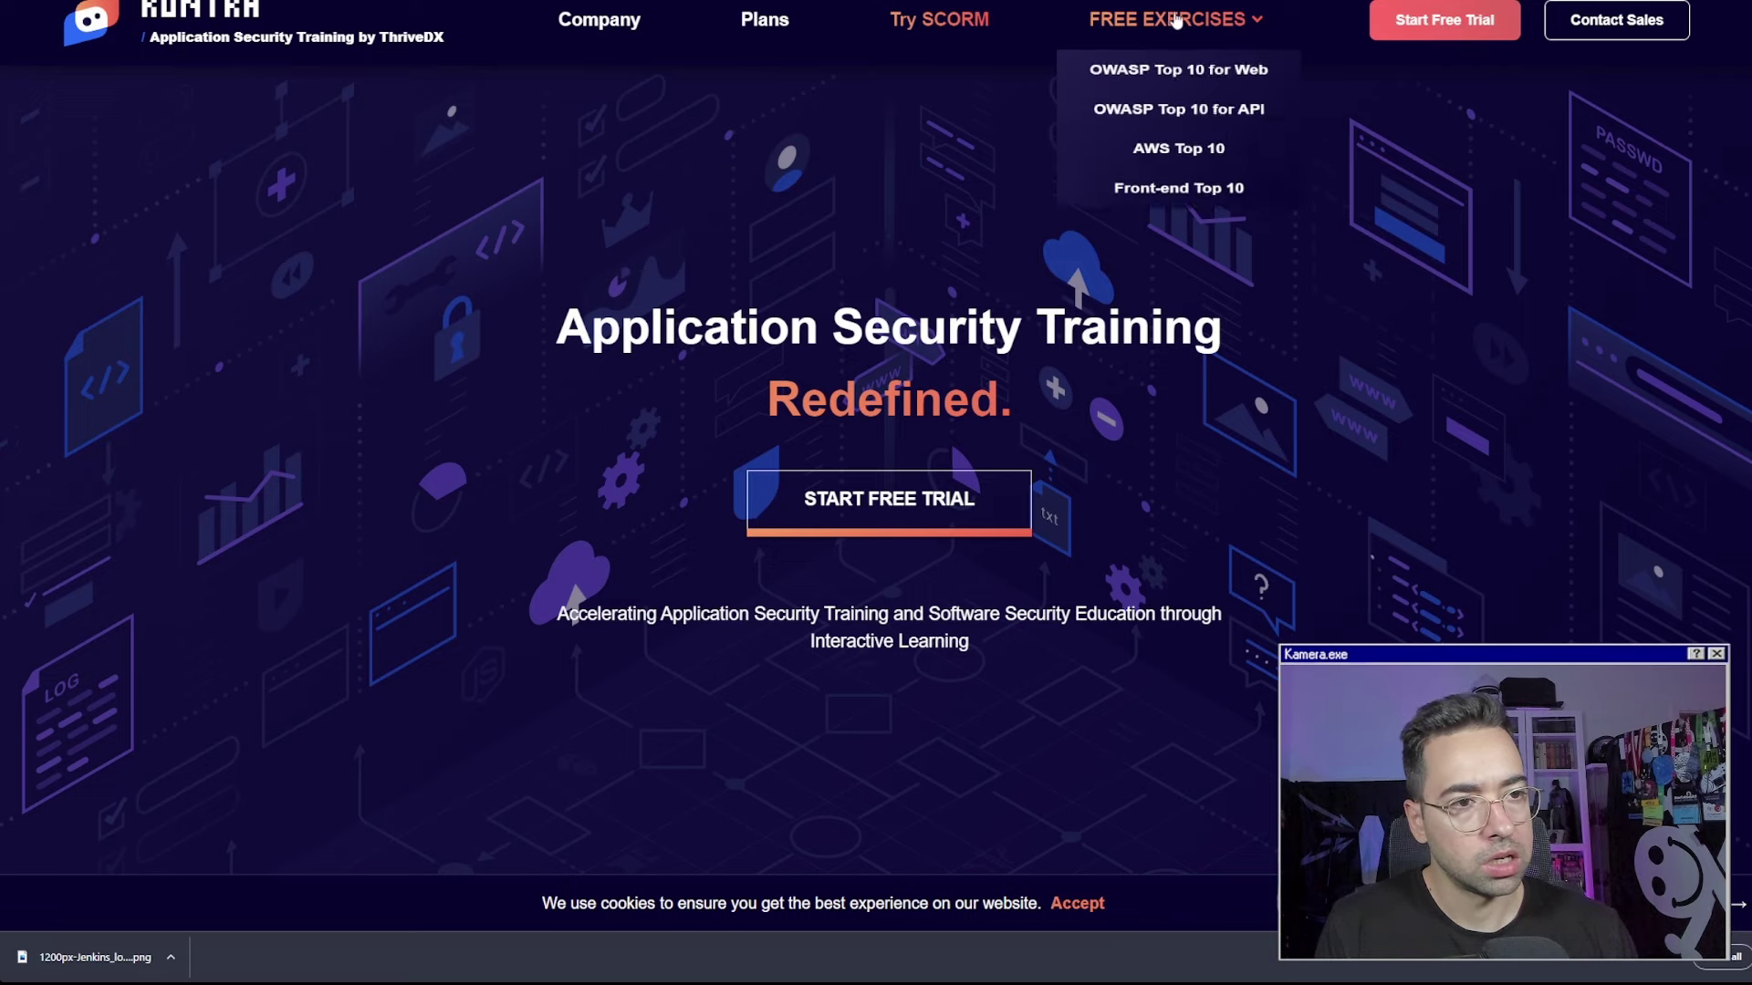
click(1181, 80)
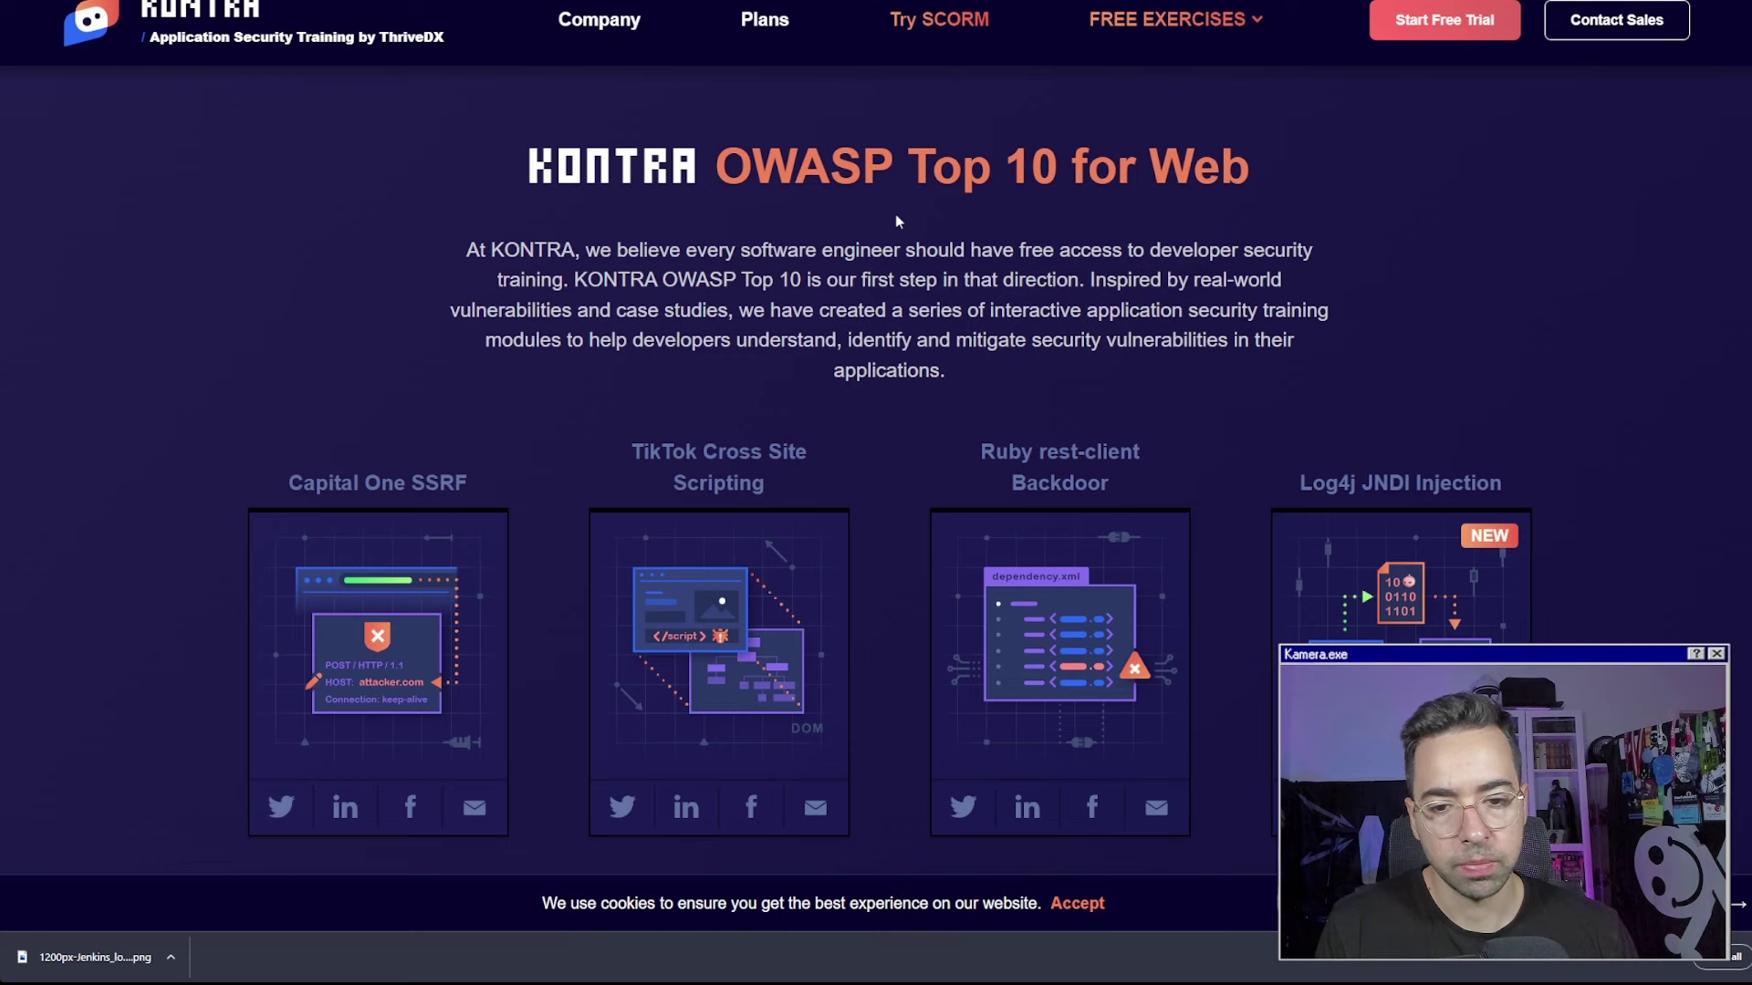
scroll(895, 221, down, 2)
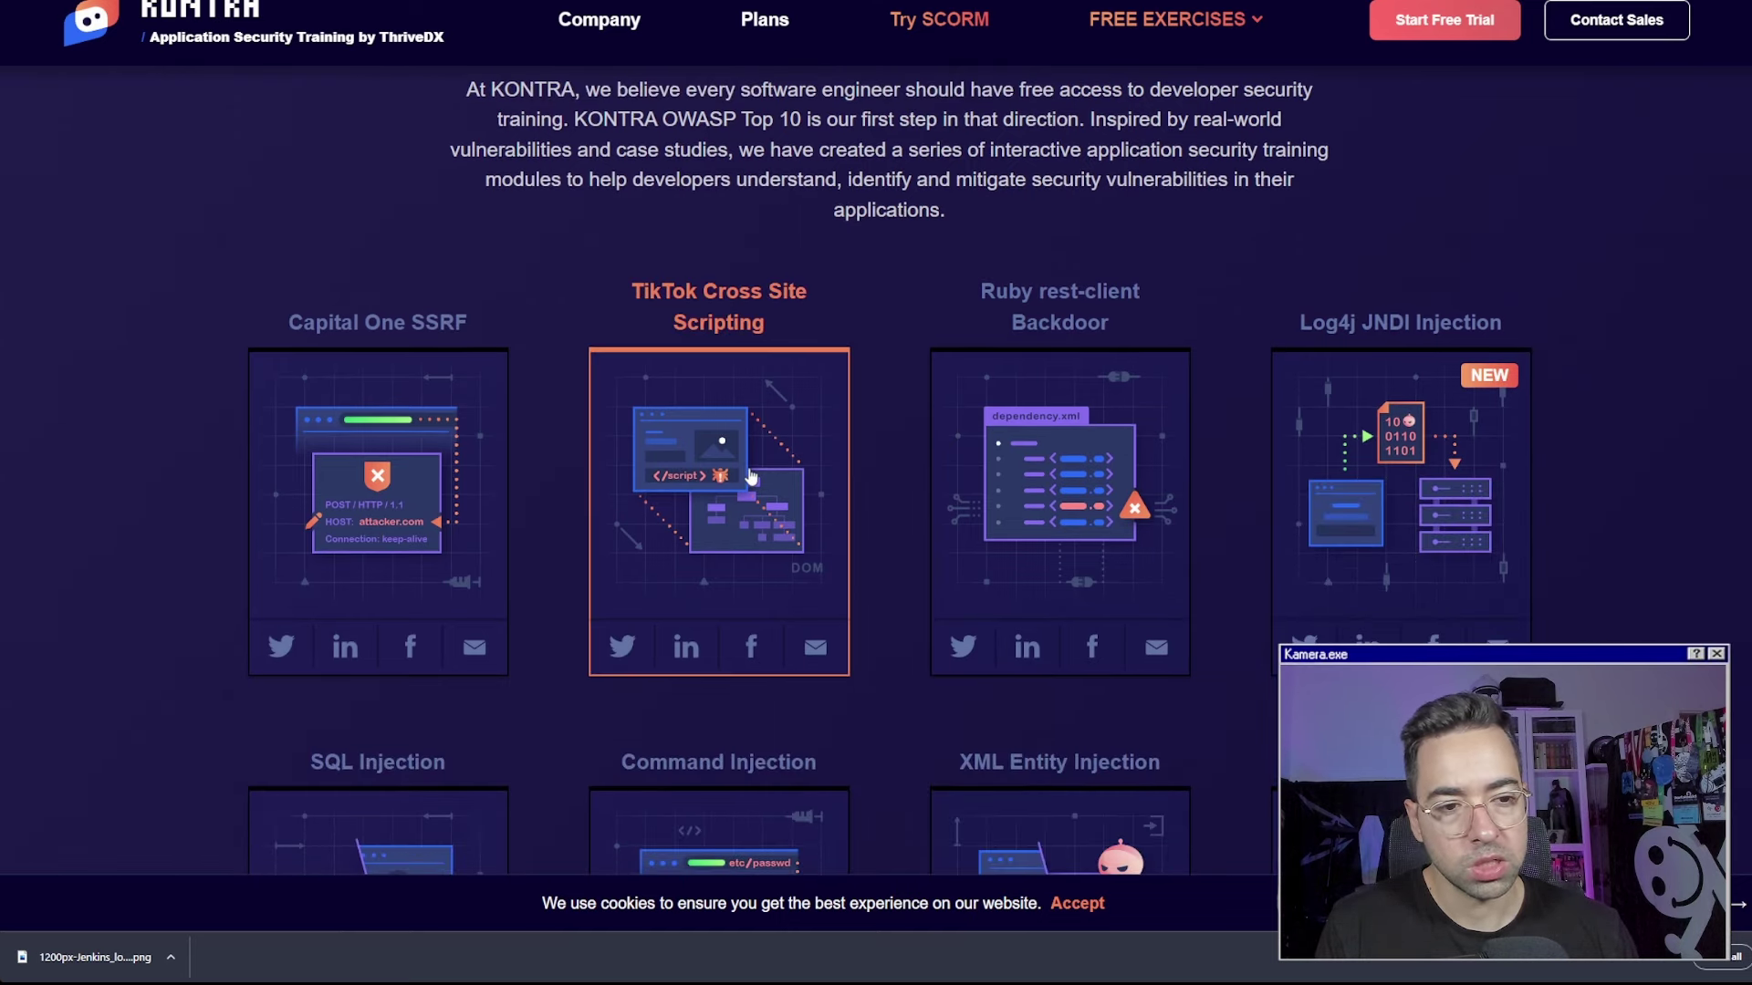
click(743, 467)
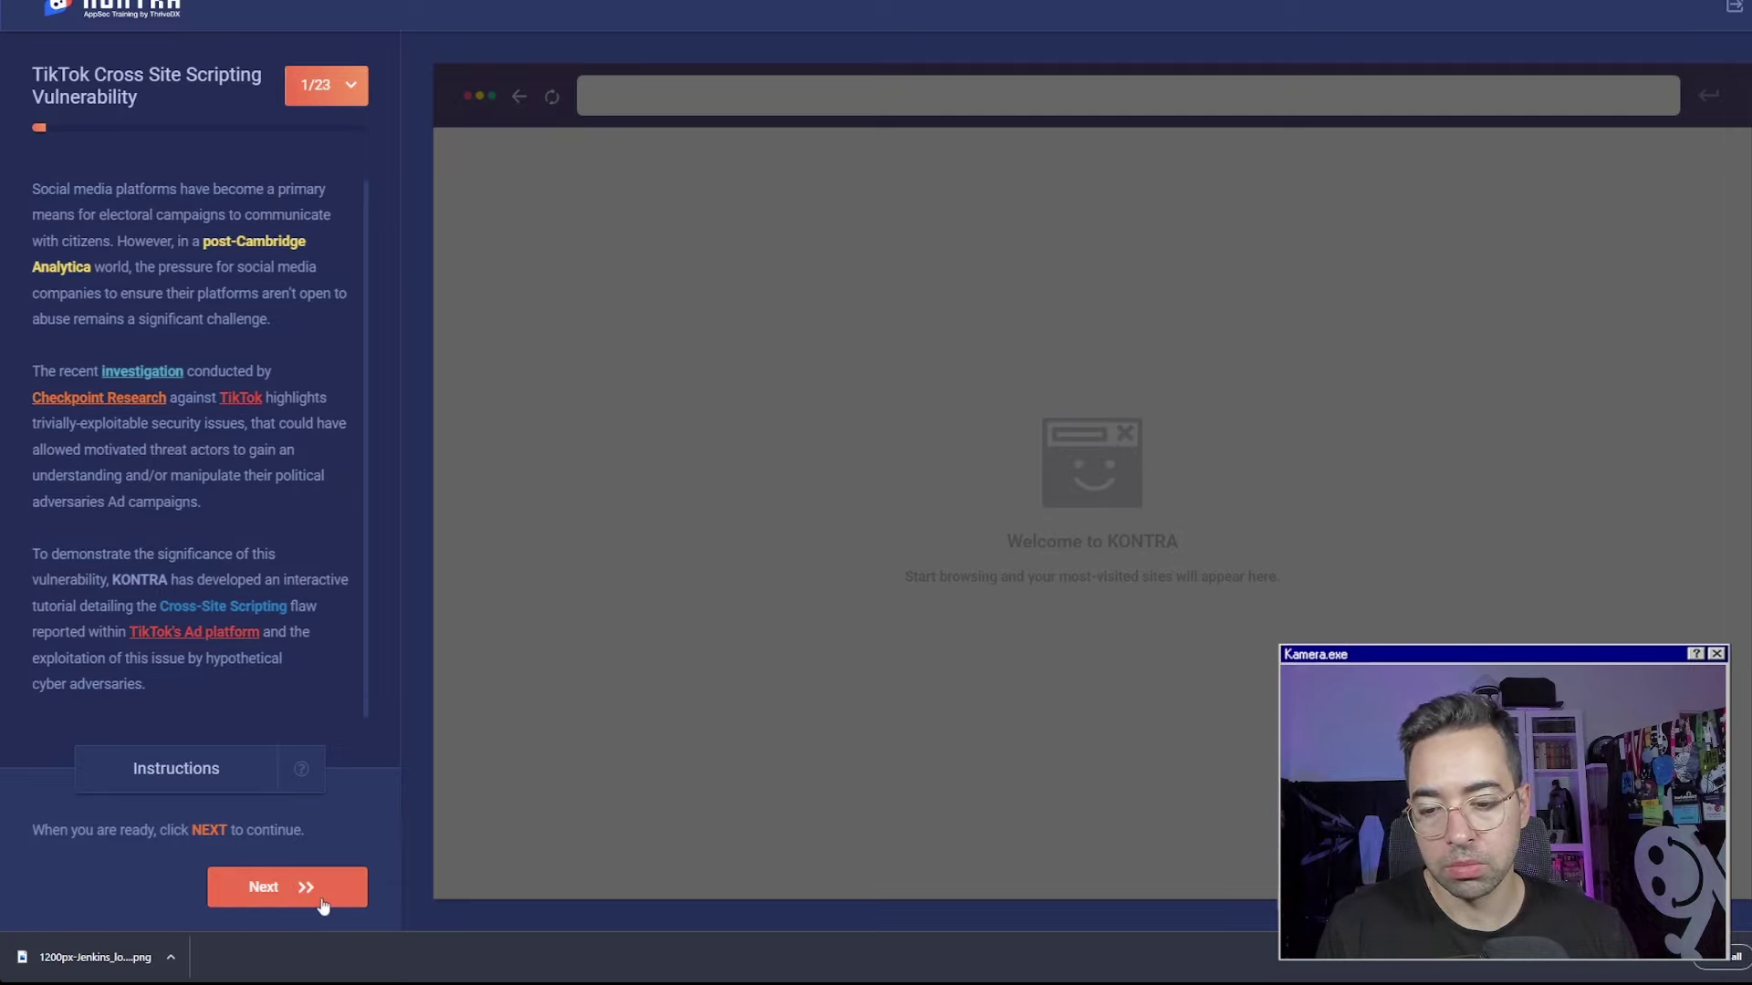
click(283, 887)
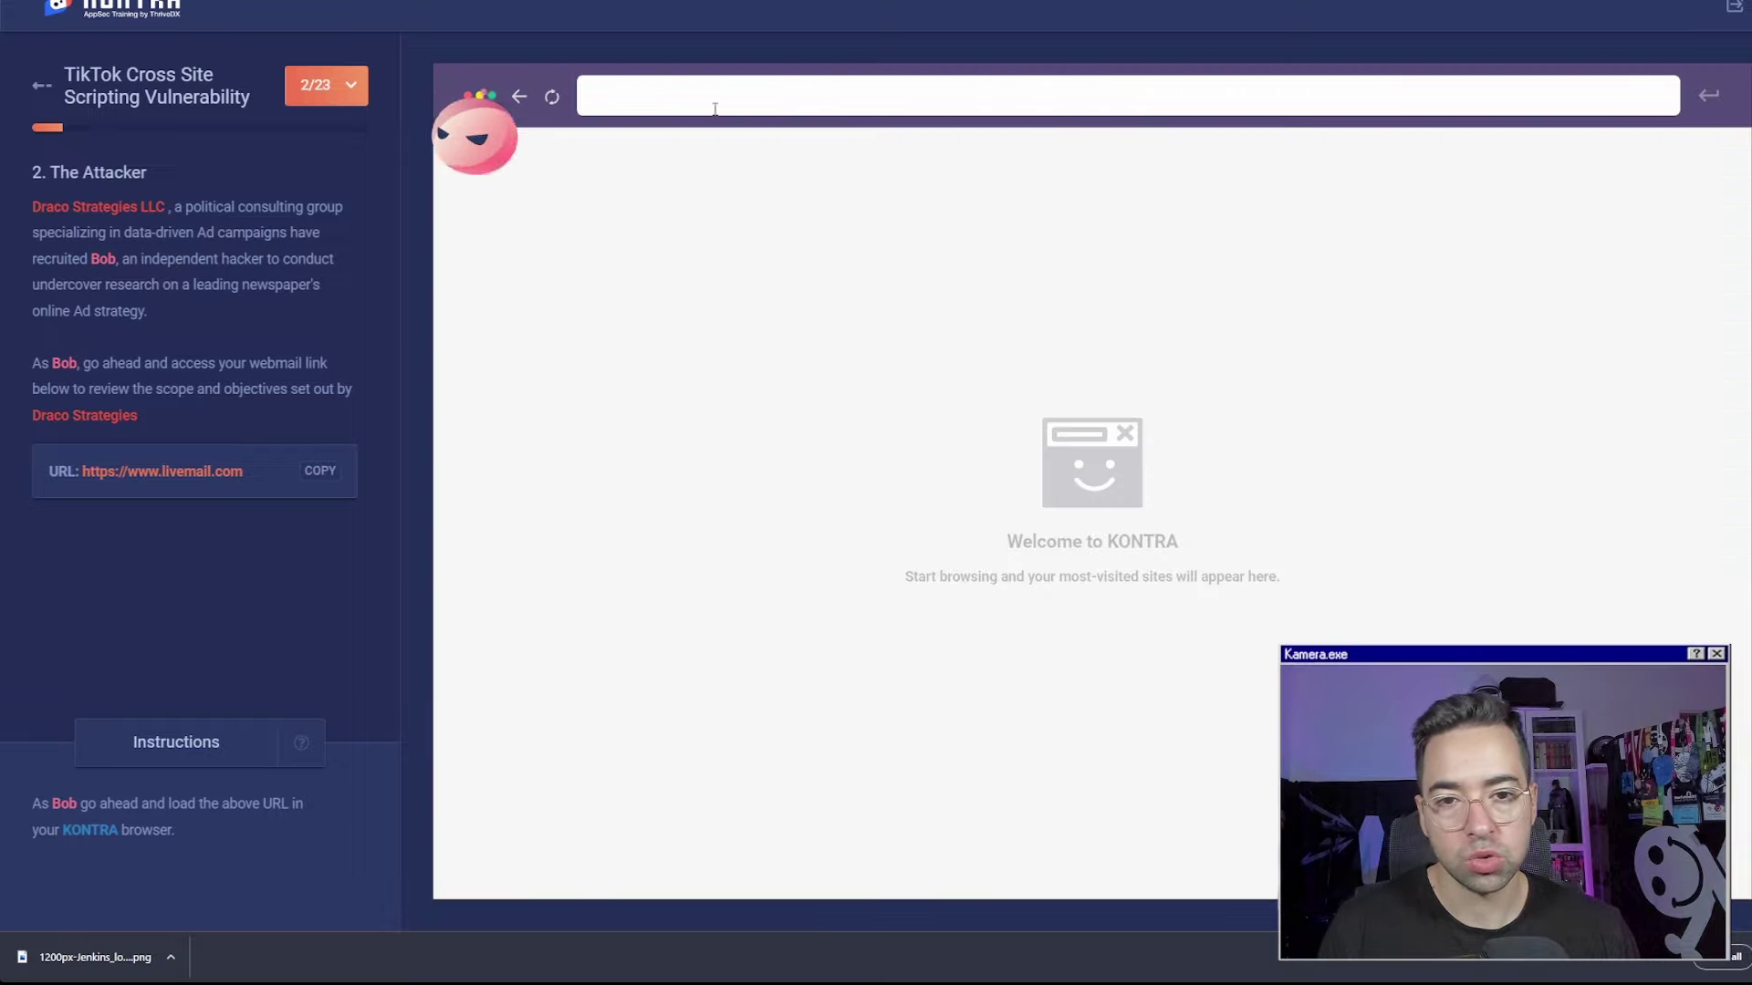
click(715, 109)
text(https://www.livemail.com)
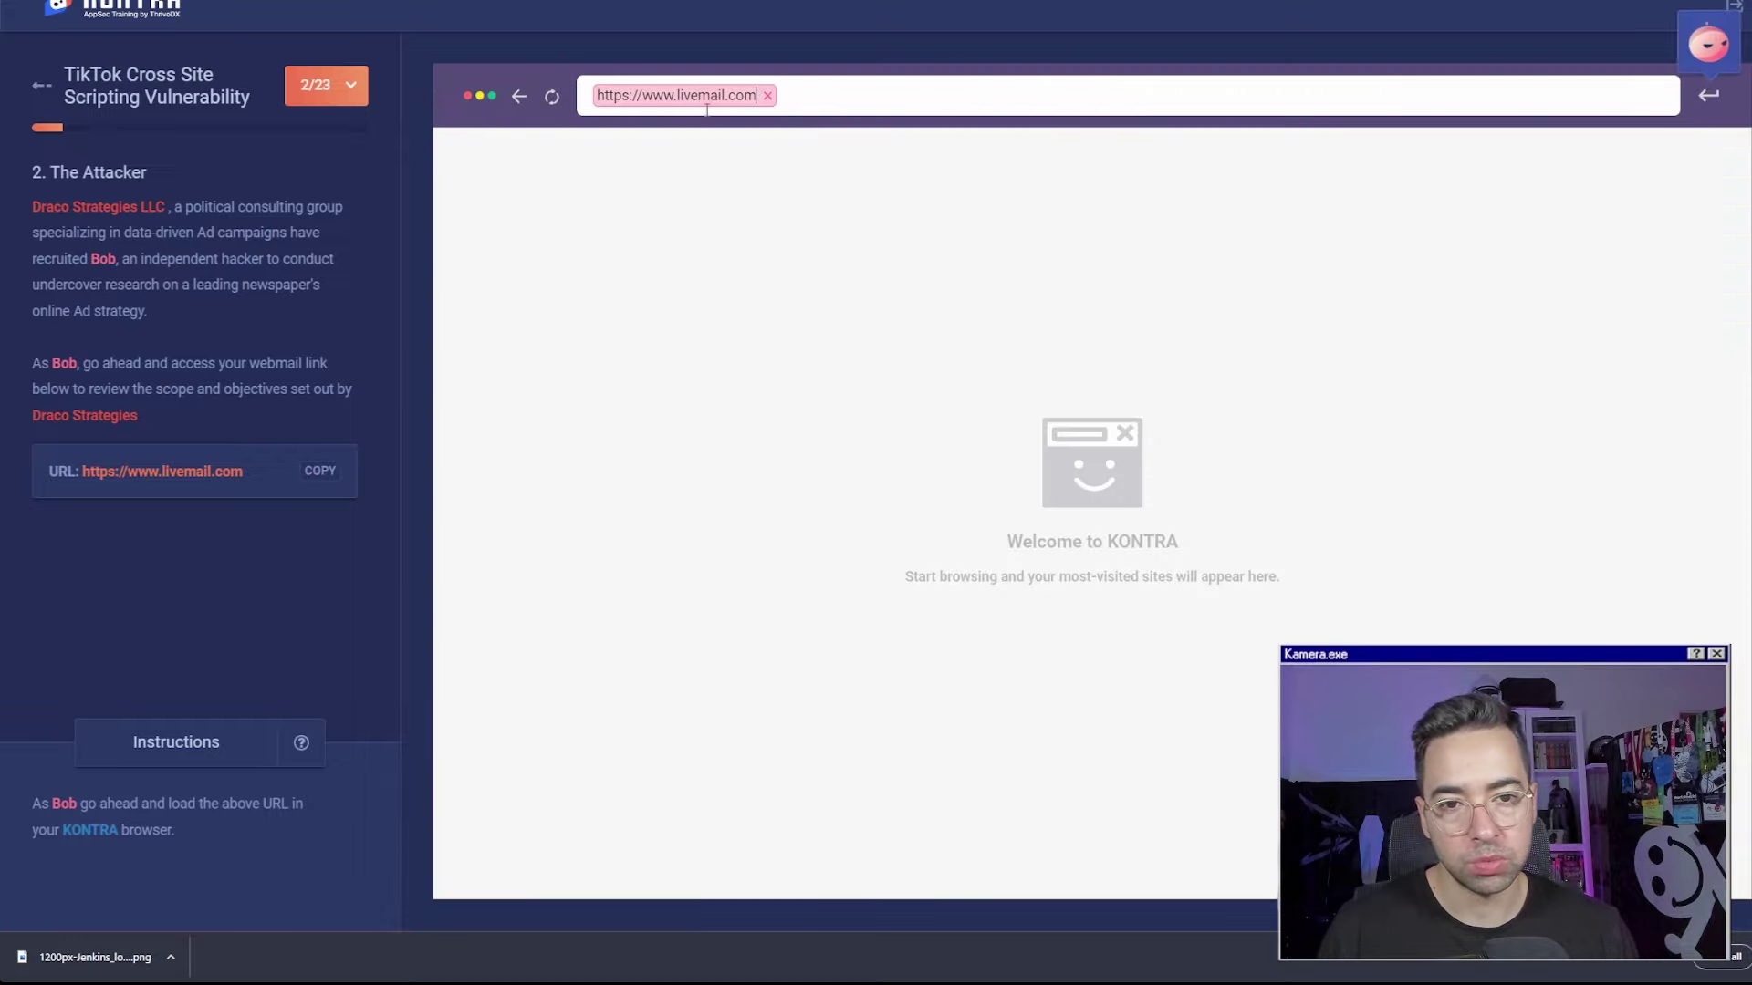
click(1709, 94)
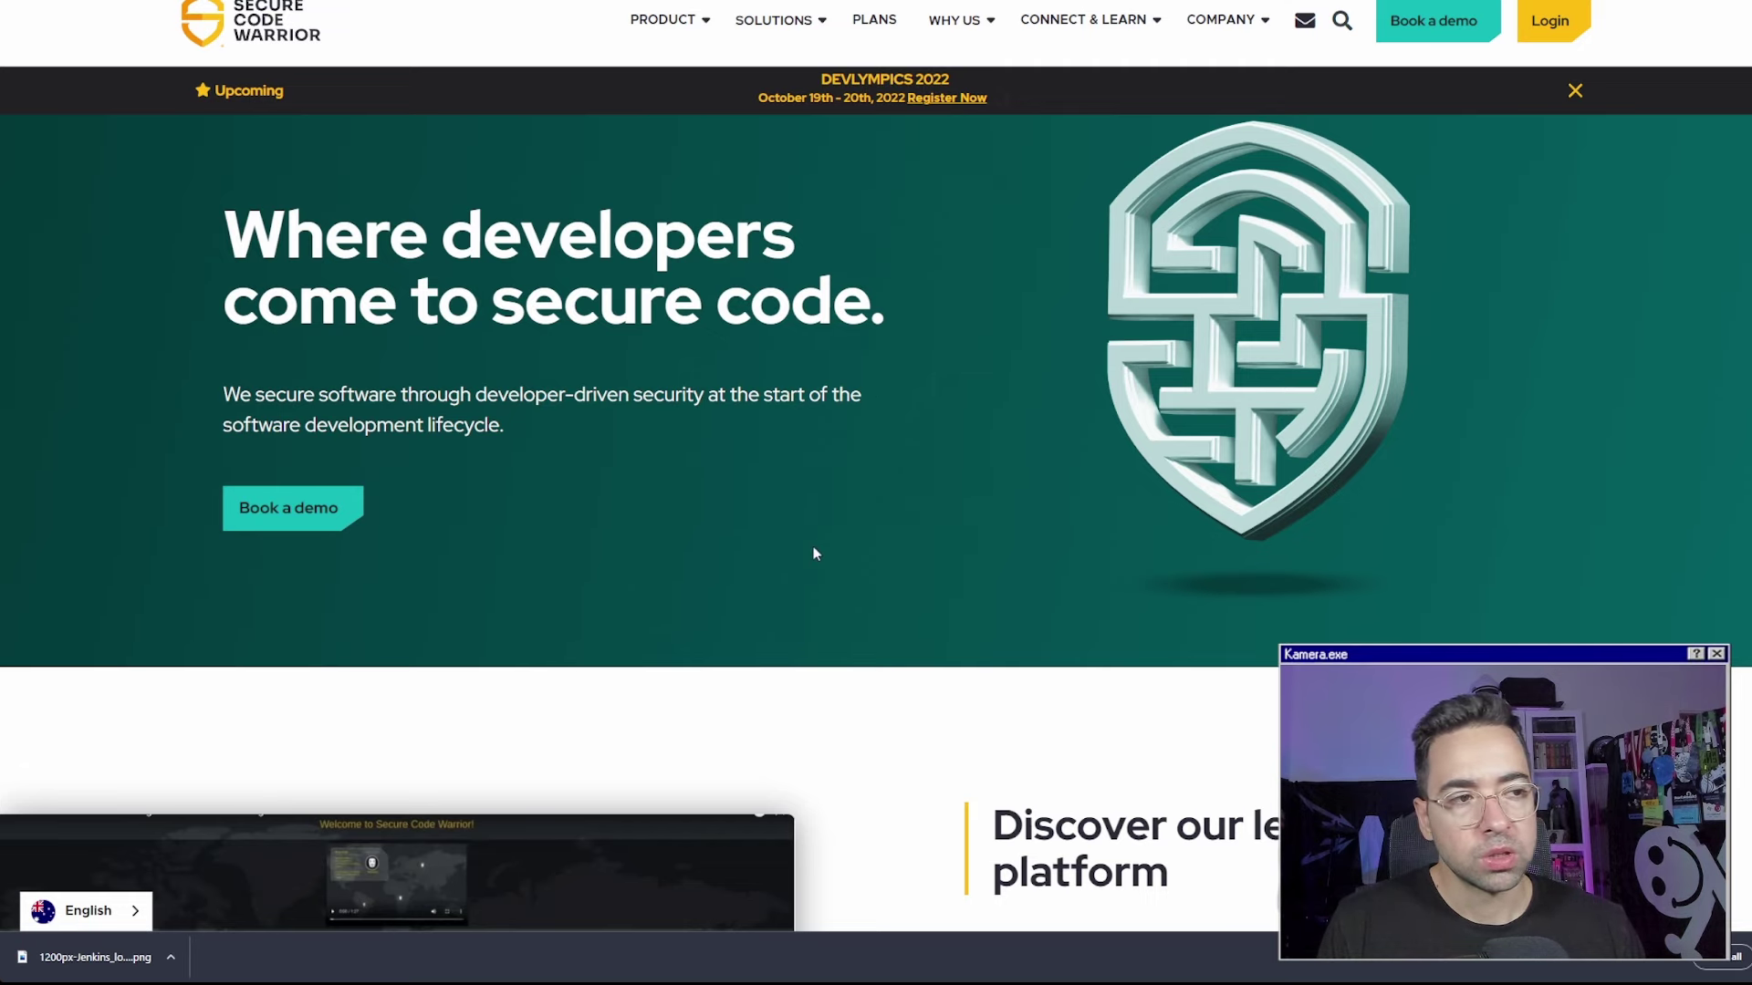
Examine the Secure Code Warrior home page, including its learning platform, team solutions, enterprise customers and starter resources, and return to its beginning
scroll(814, 552, down, 5)
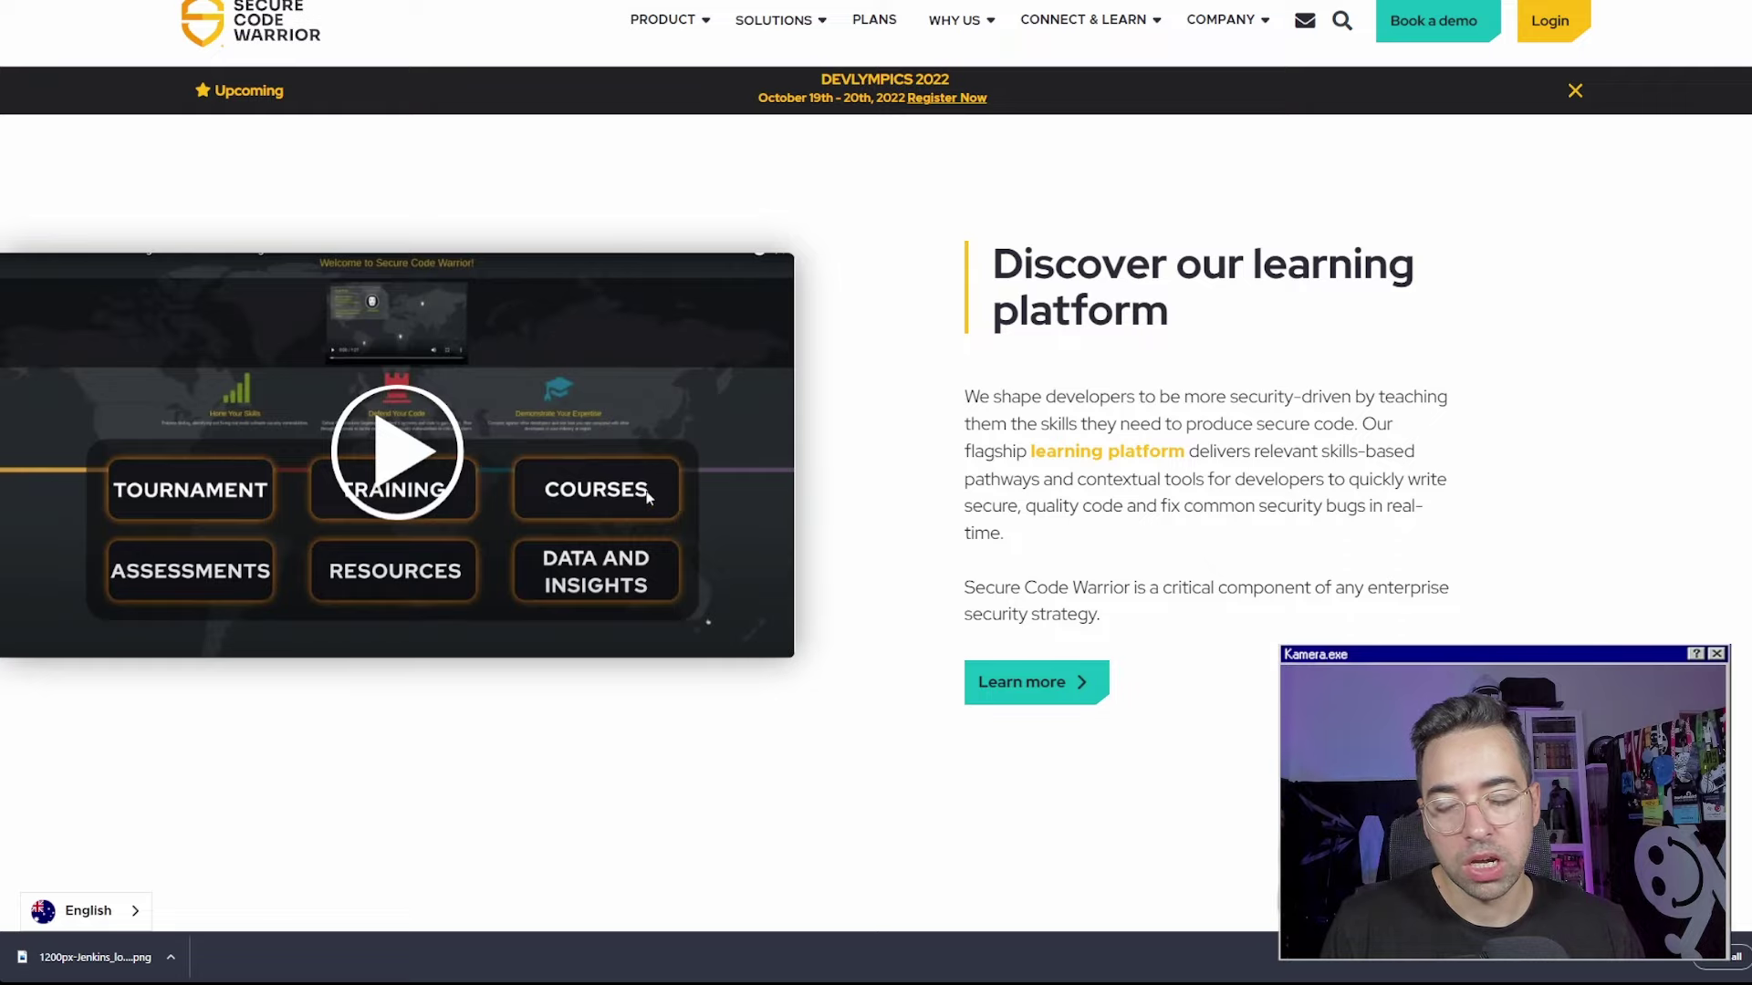
scroll(647, 495, down, 9)
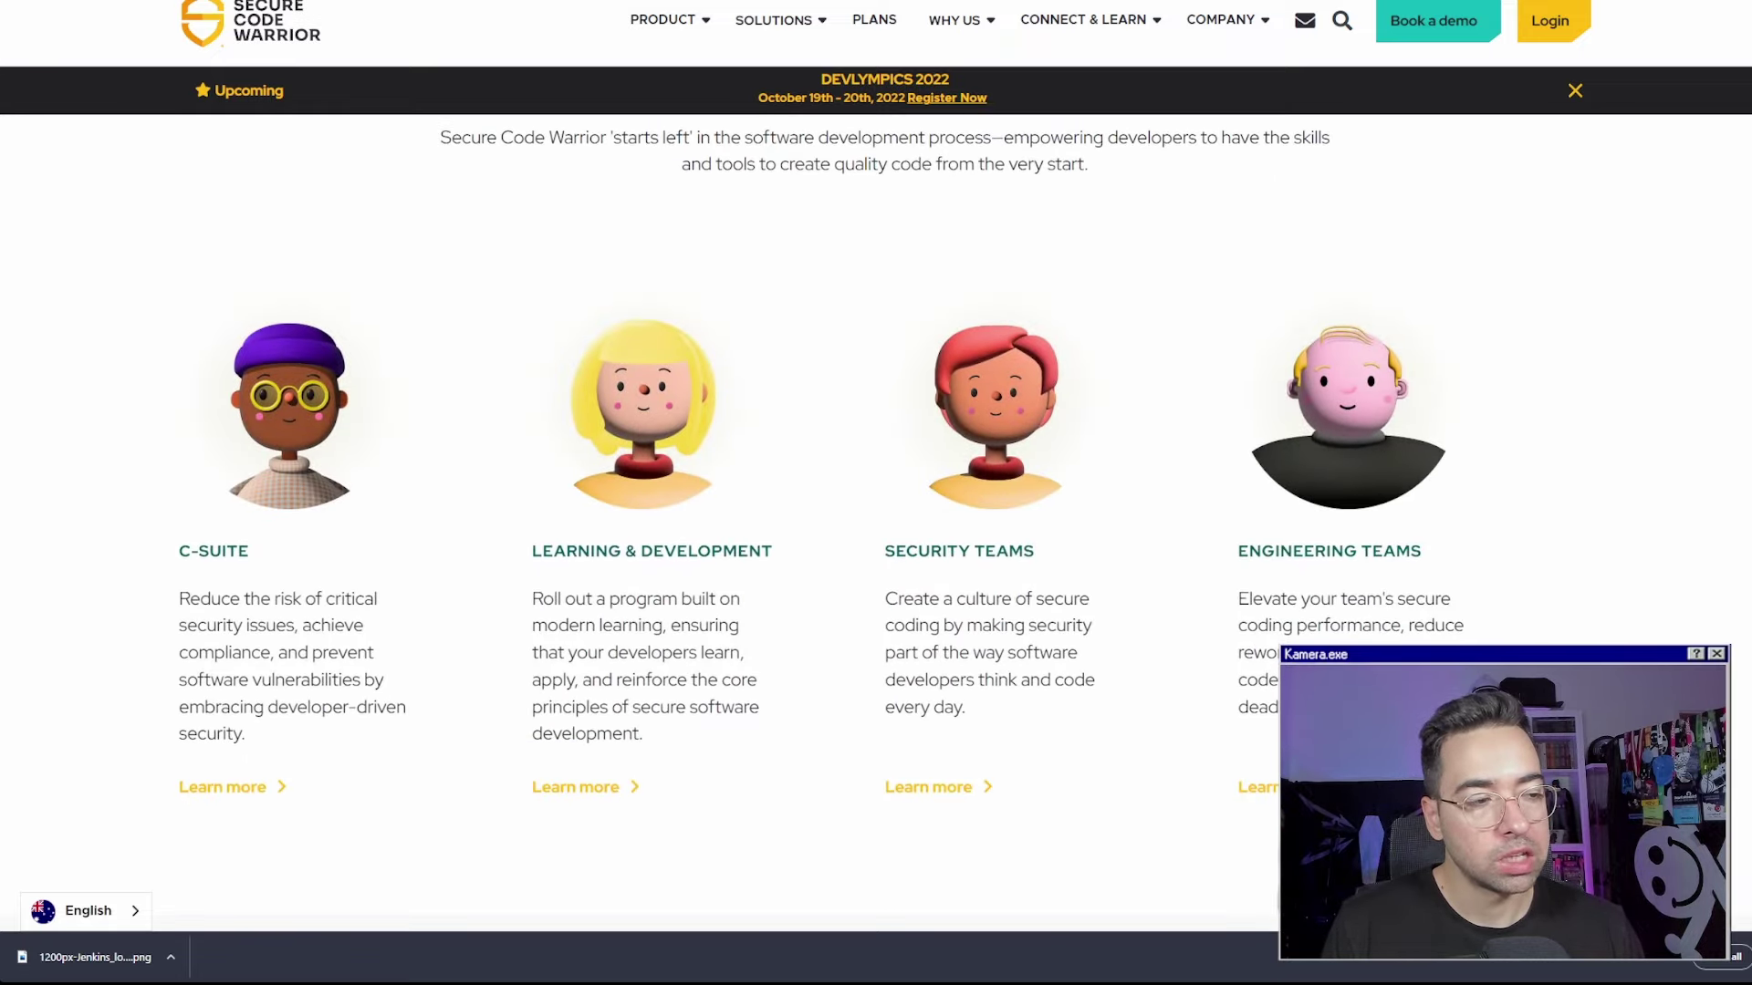
scroll(876, 511, down, 15)
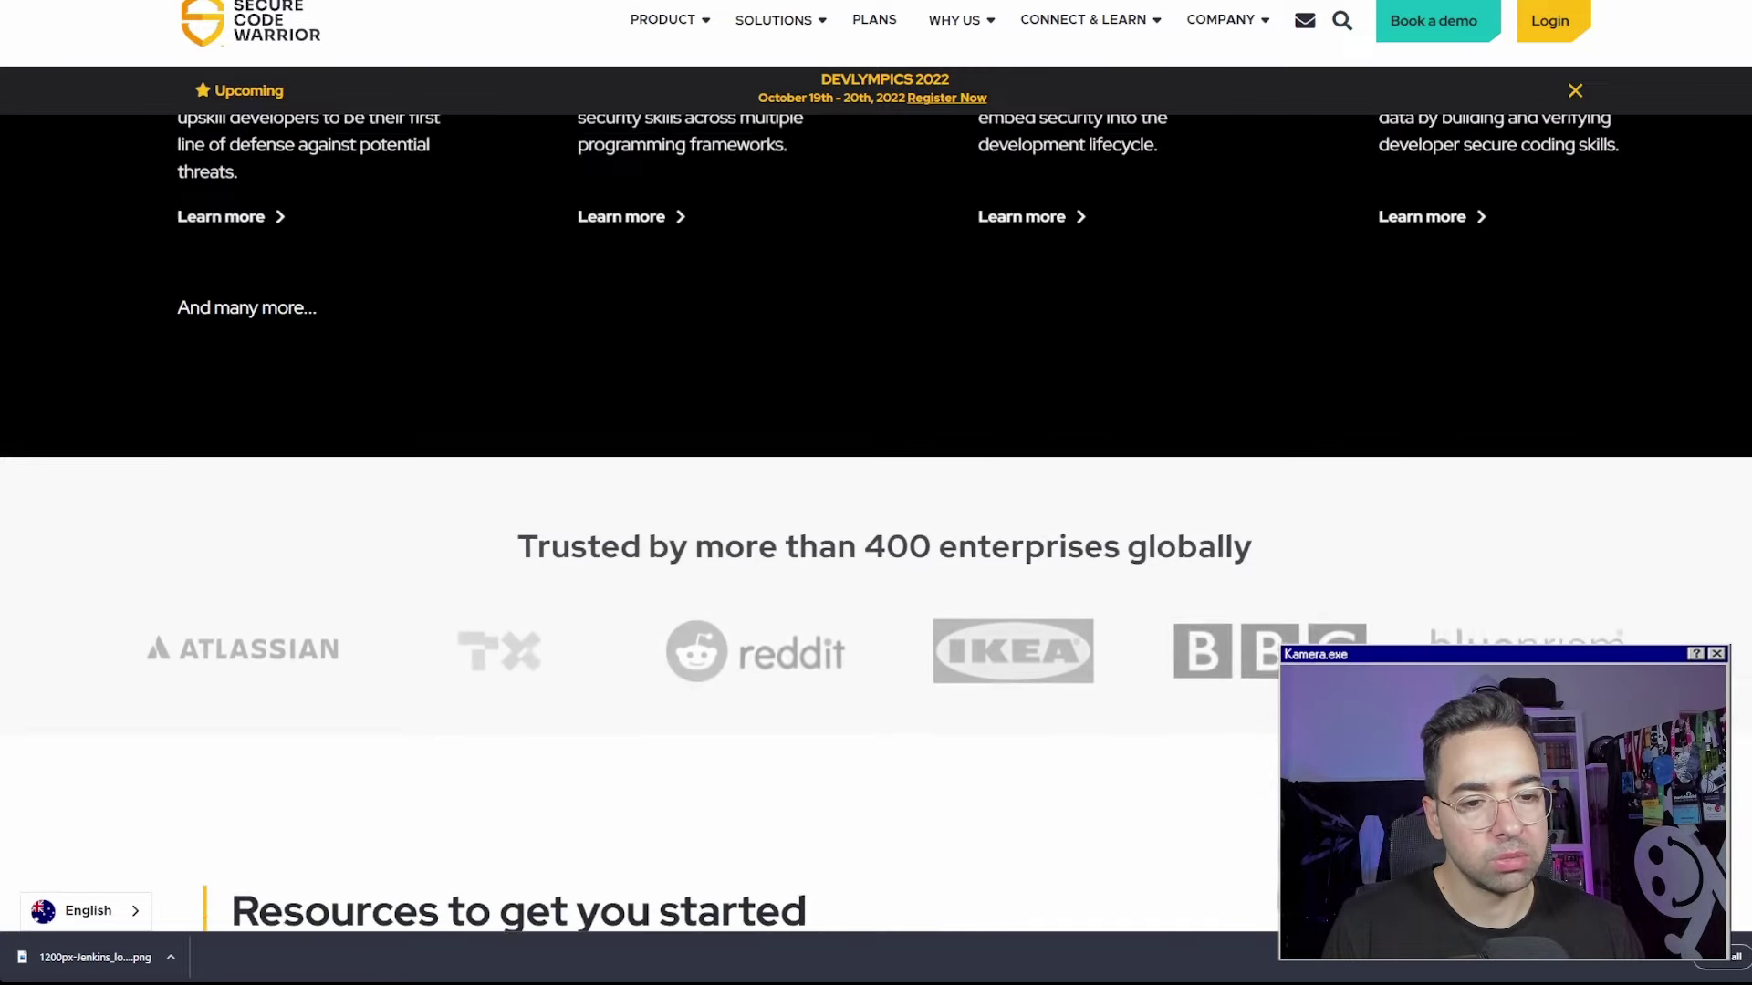
scroll(1677, 552, up, 2)
scroll(1678, 552, down, 2)
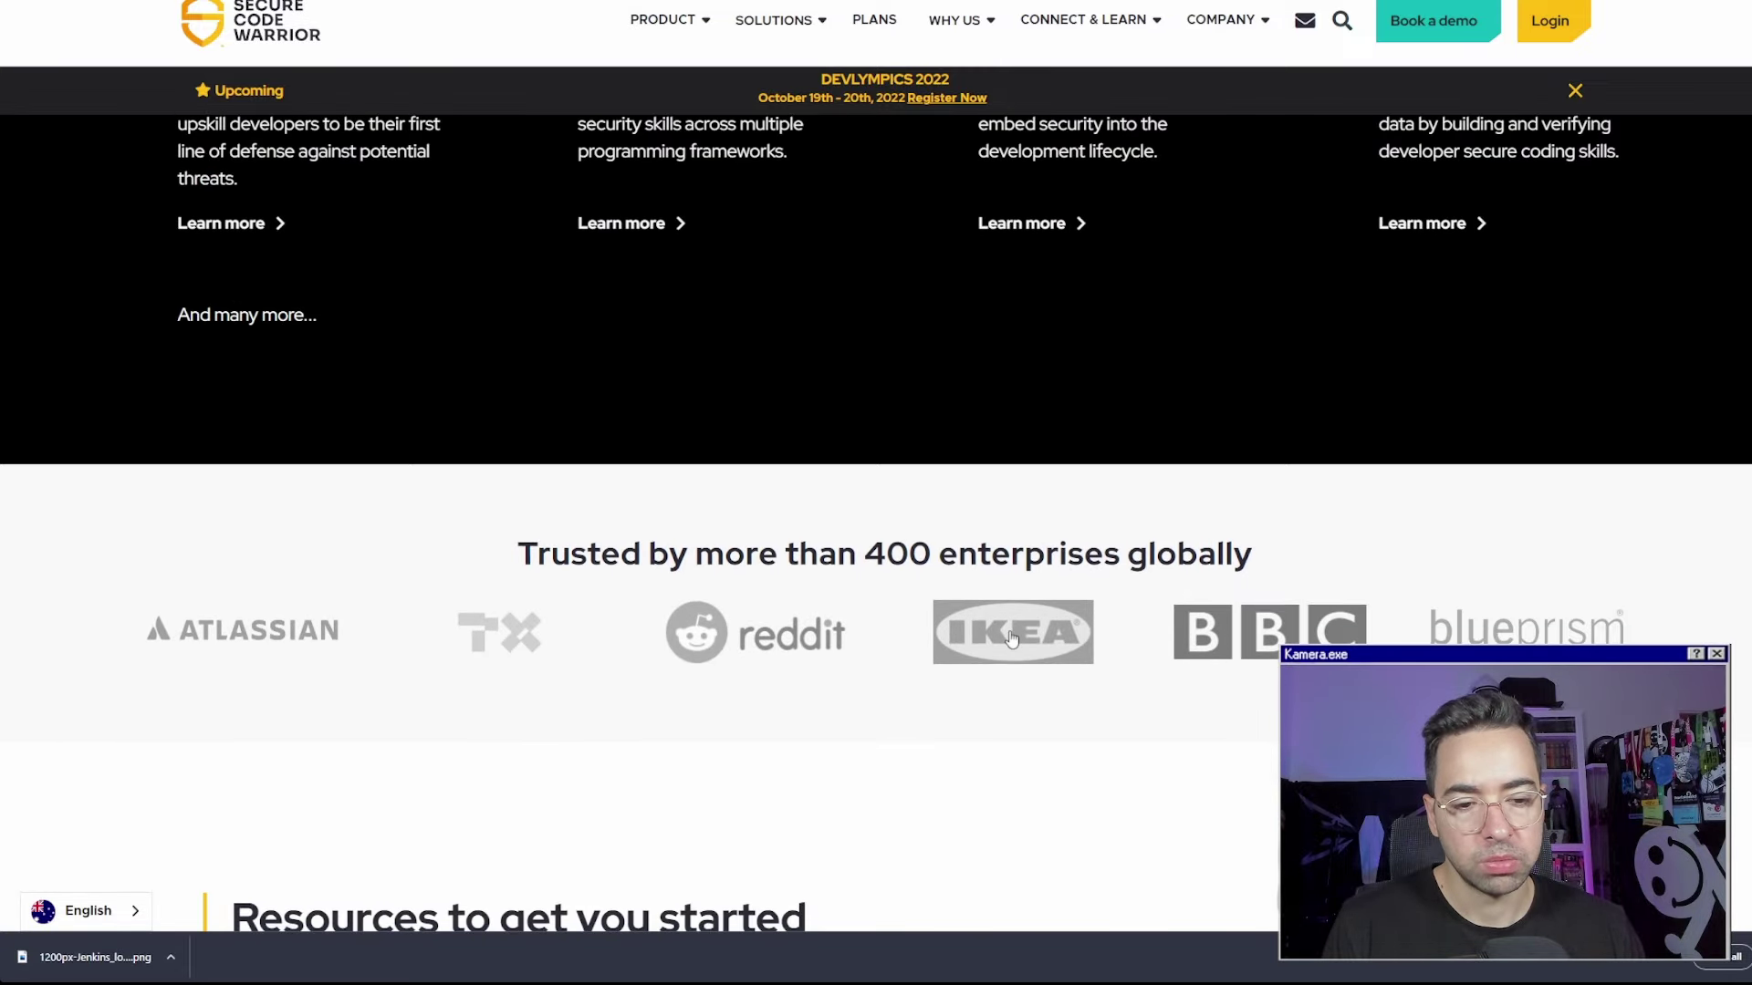
scroll(981, 638, down, 4)
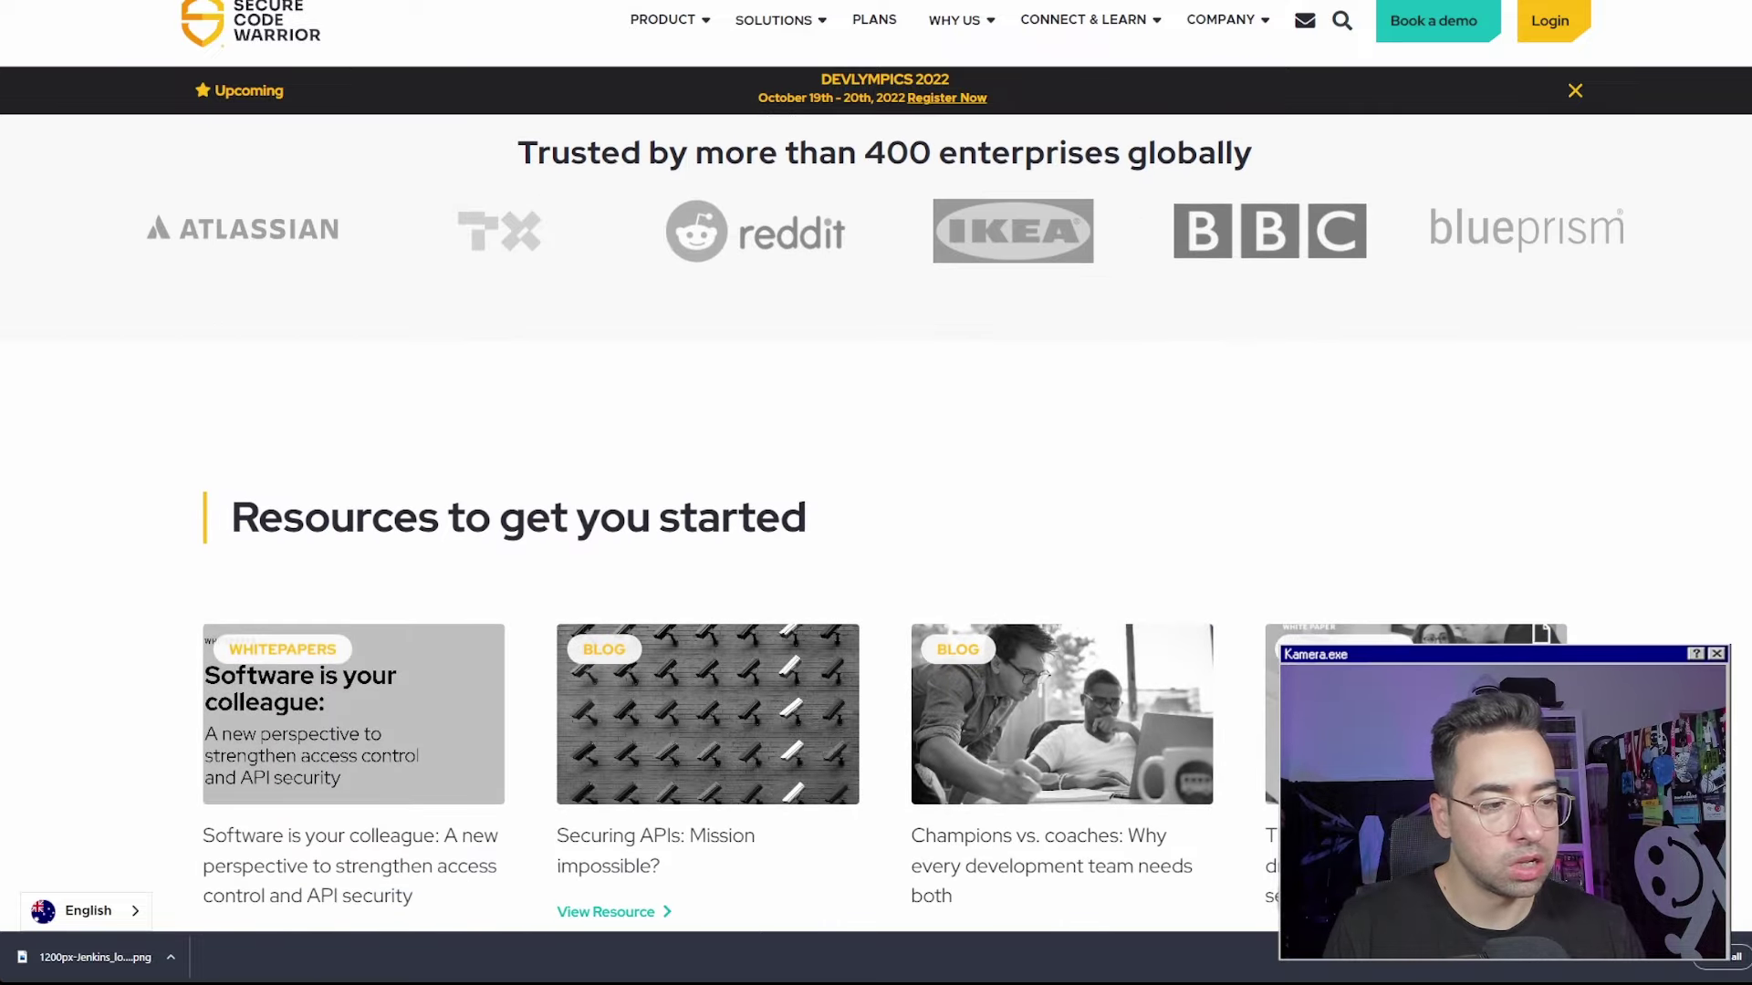
scroll(876, 548, down, 14)
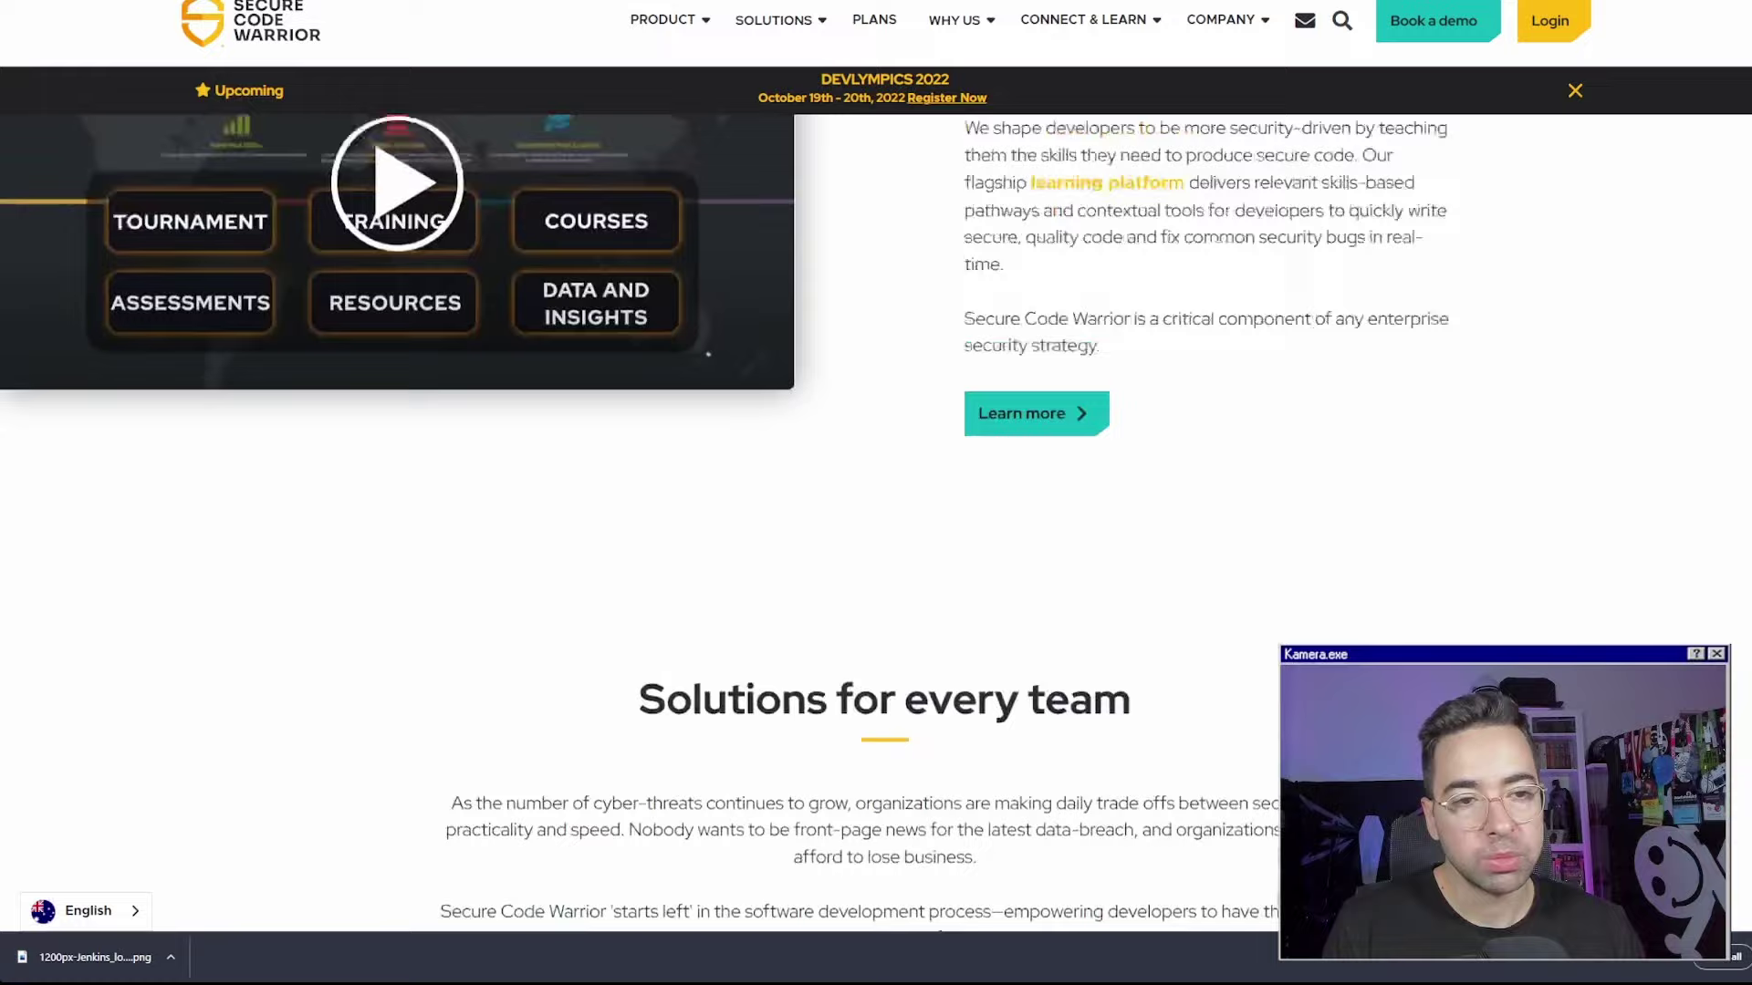
scroll(1366, 353, up, 7)
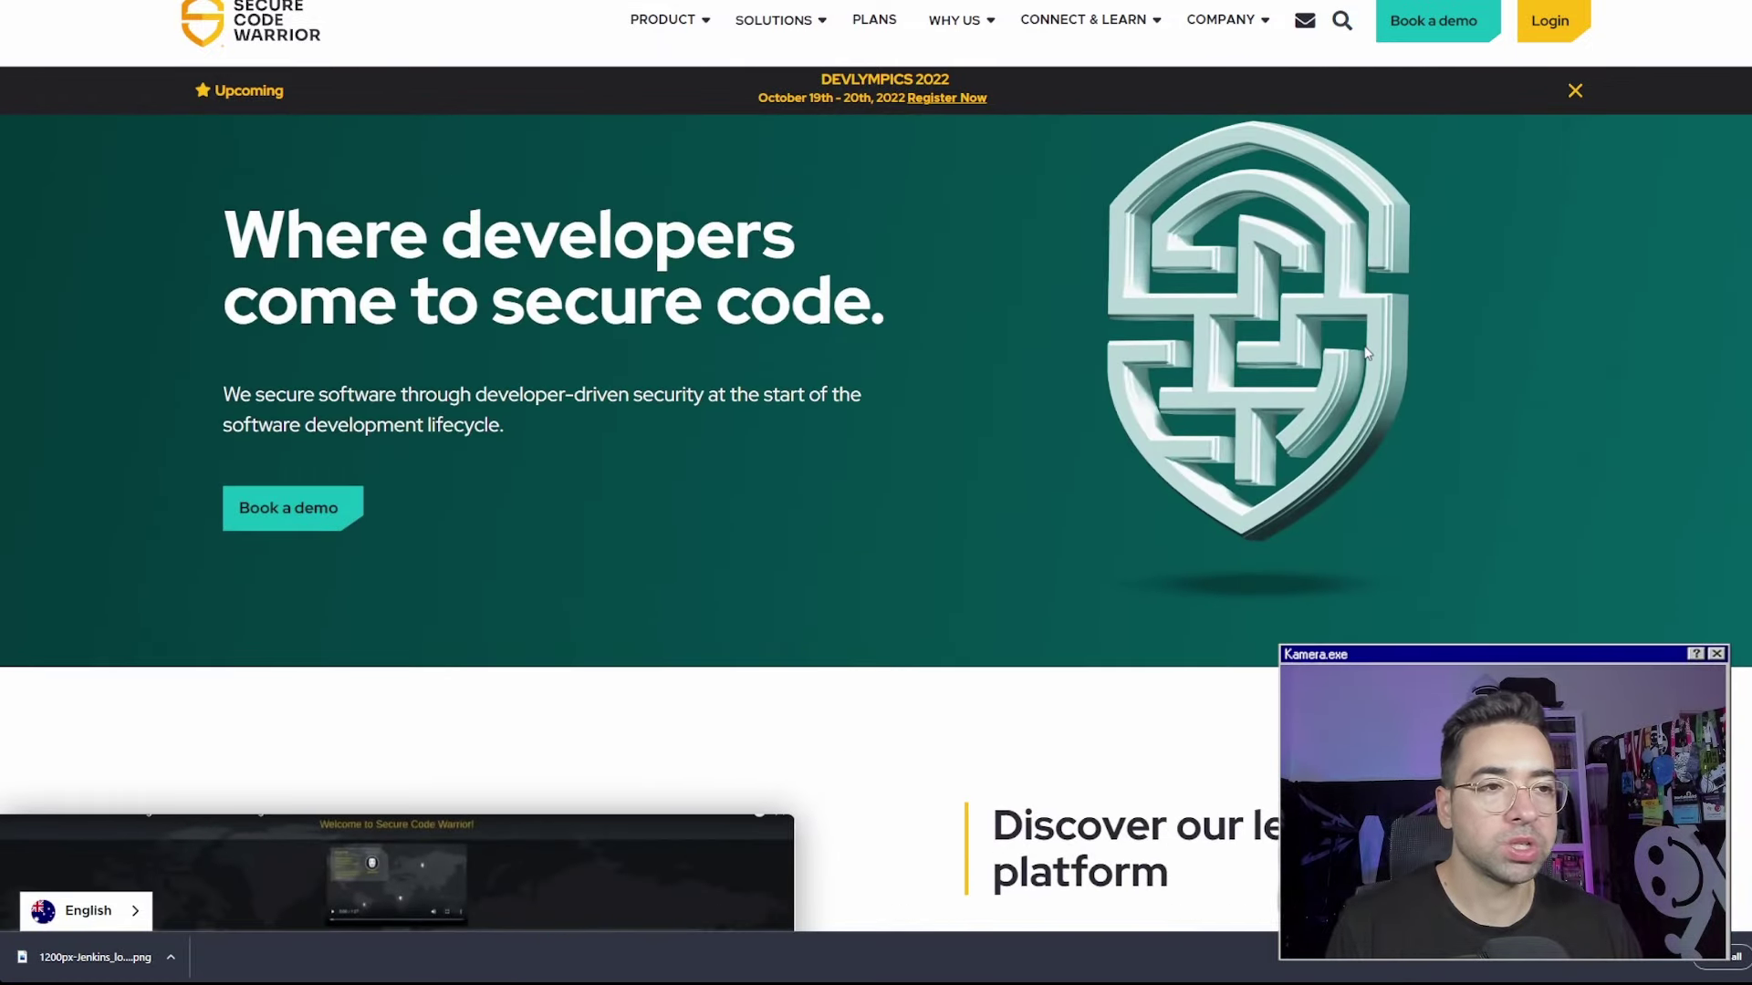